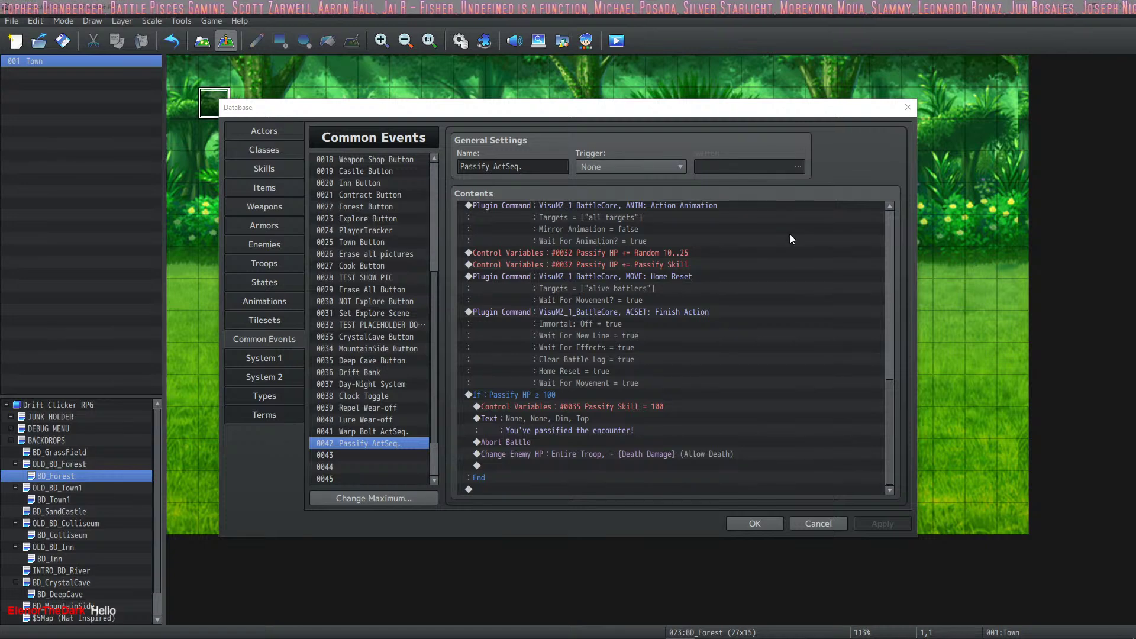
Close the database and run a playtest of the game in a maximized window.
click(633, 373)
click(740, 520)
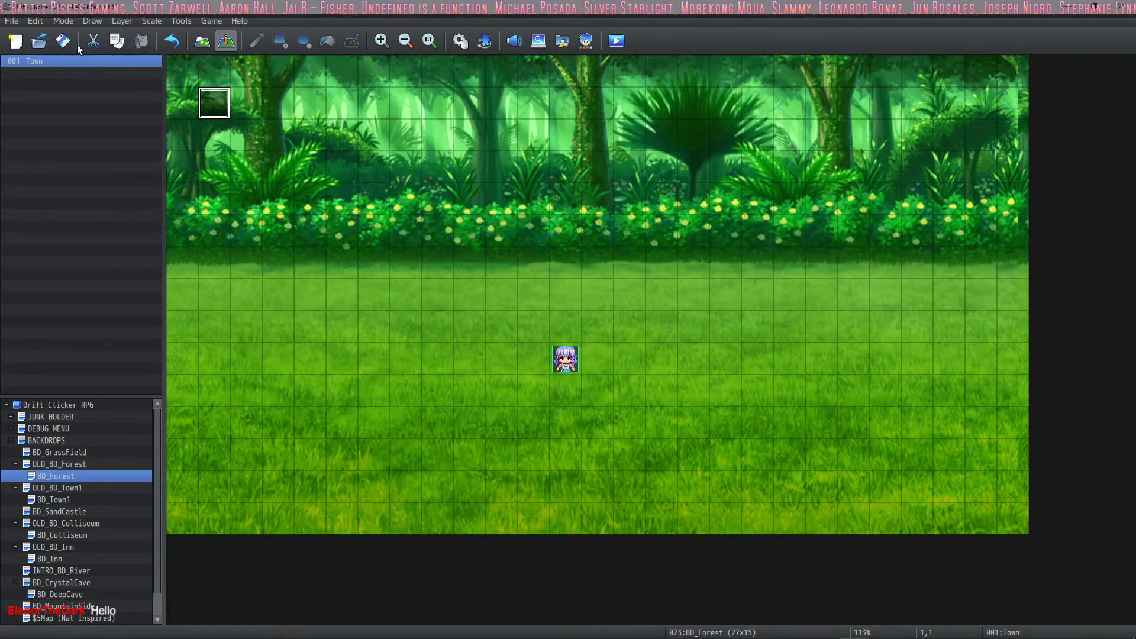
click(615, 40)
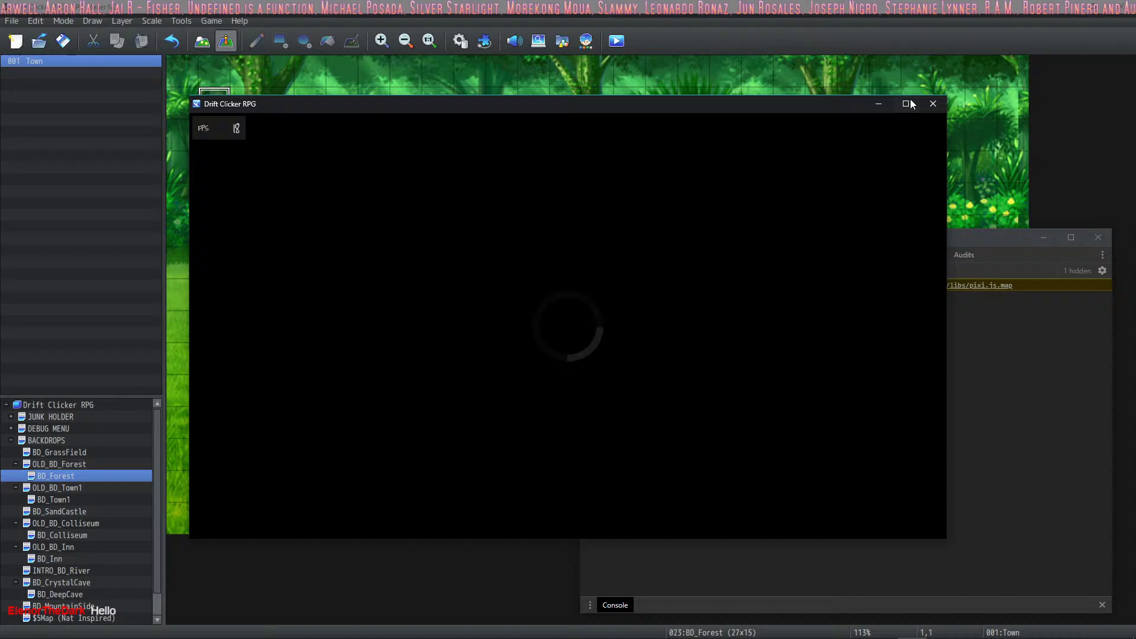
click(906, 103)
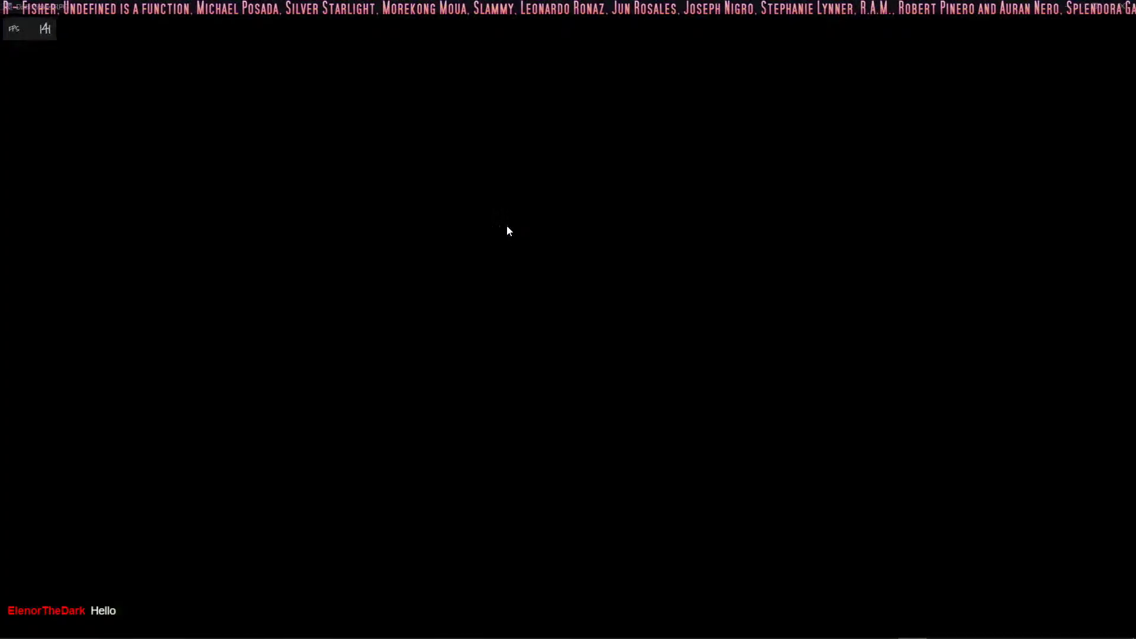
Use the Focus skill Passify against the DaggerGoblin every turn until the encounter ends, and dismiss the victory results.
key(Down)
key(Down)
key(Return)
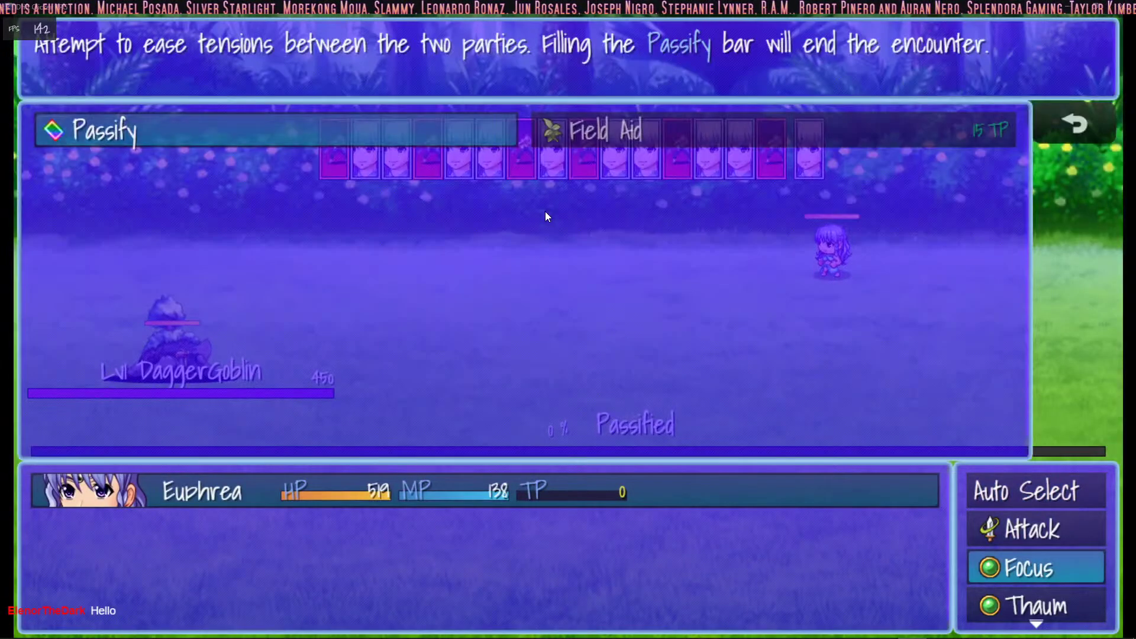
key(Return)
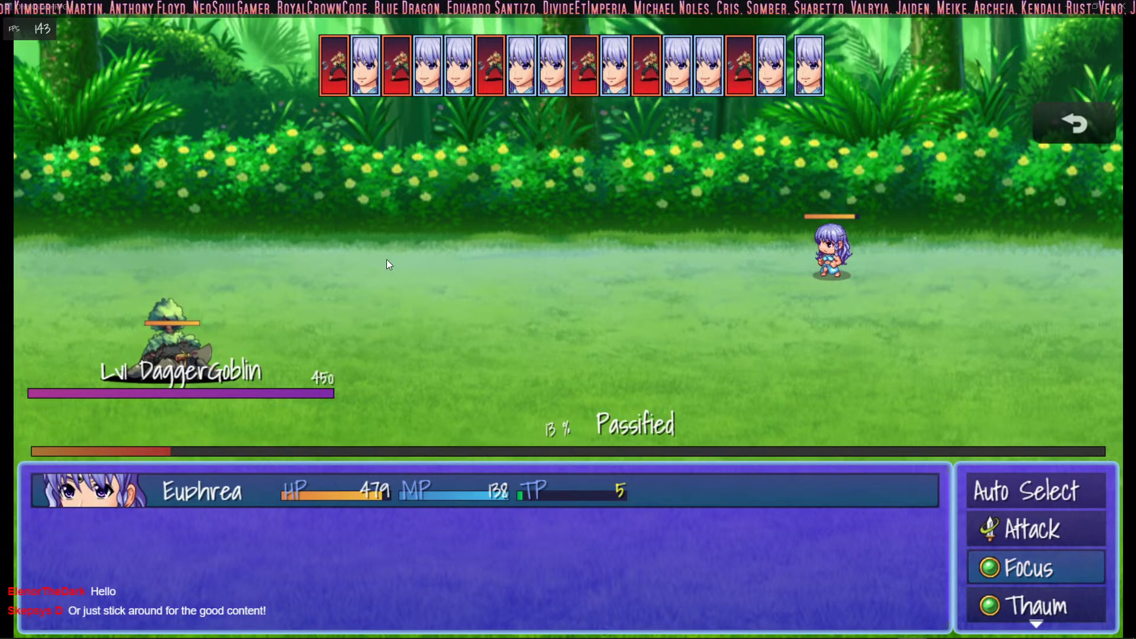
key(Return)
key(Return)
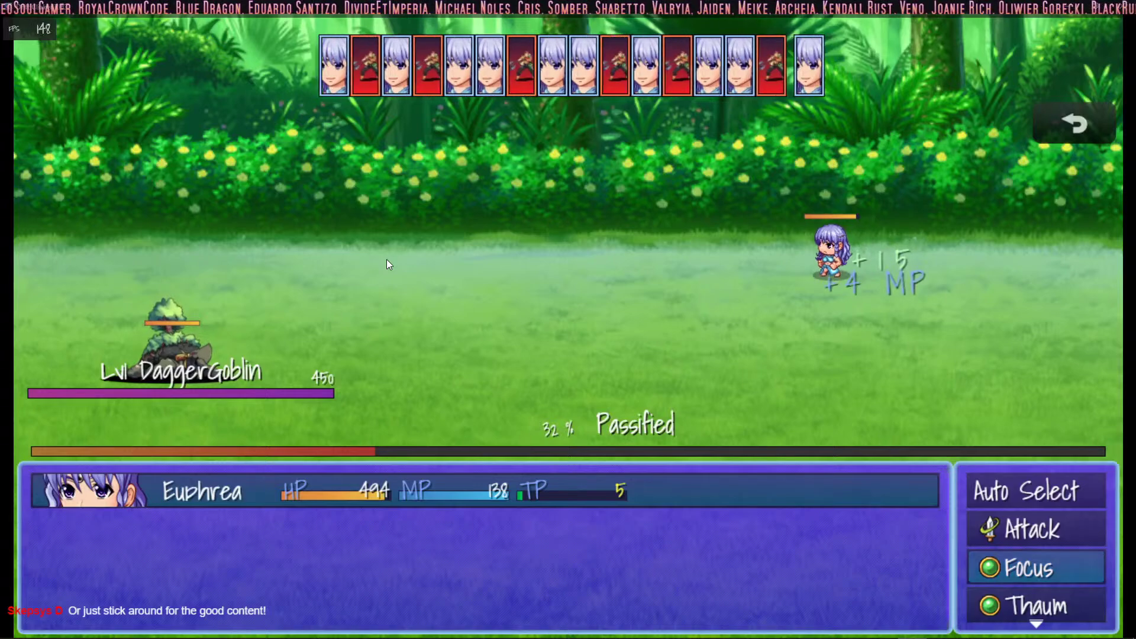
key(Return)
key(Return)
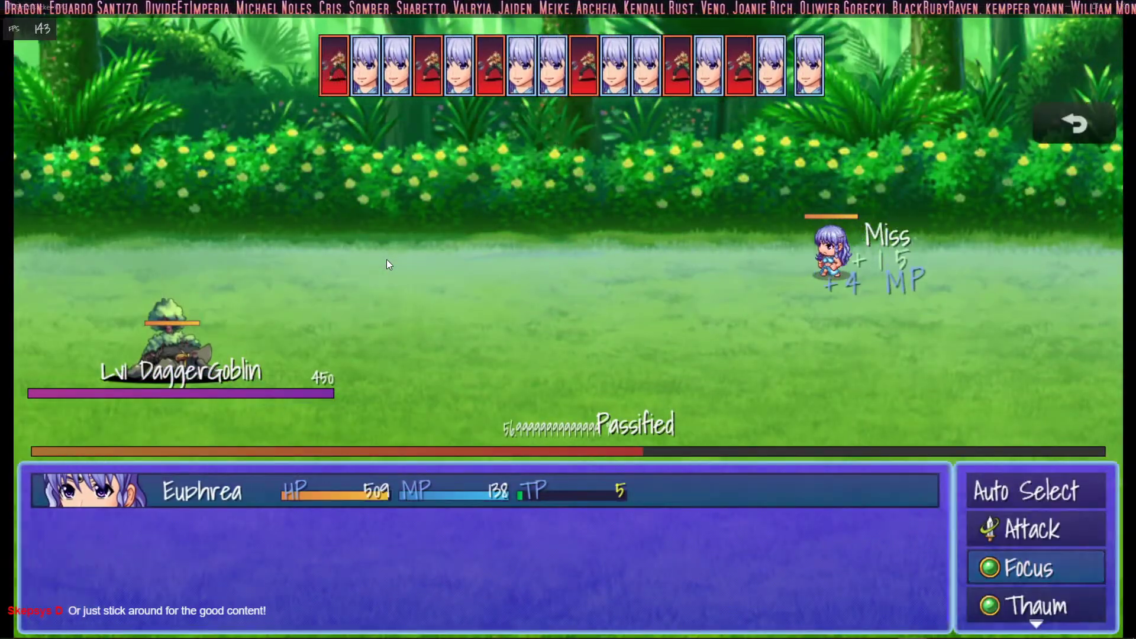
key(Return)
key(Return)
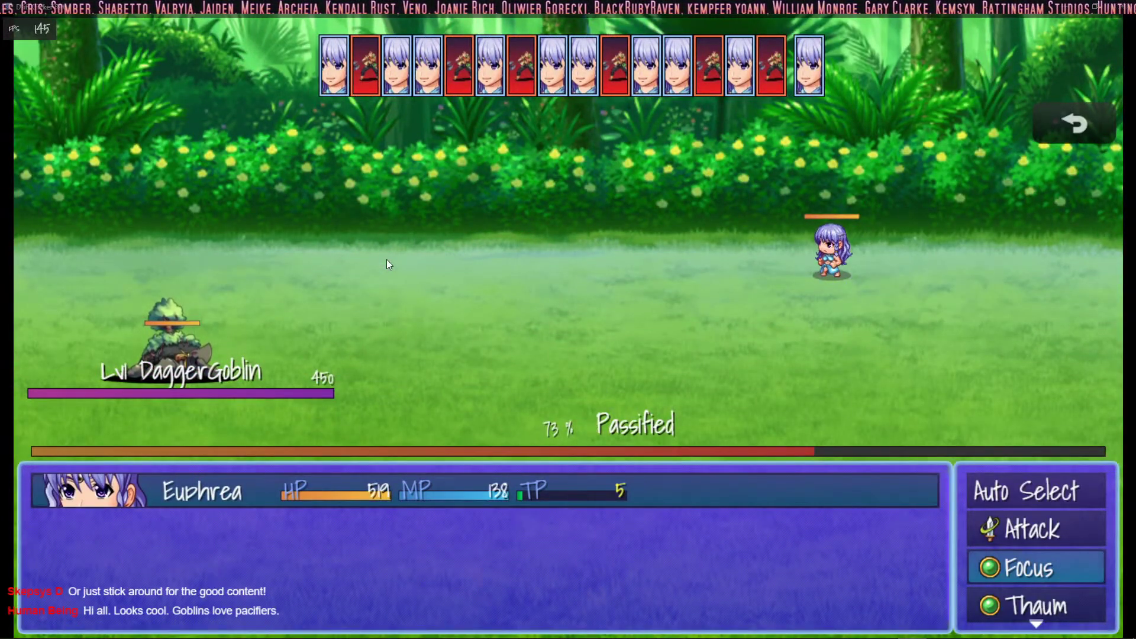
key(Return)
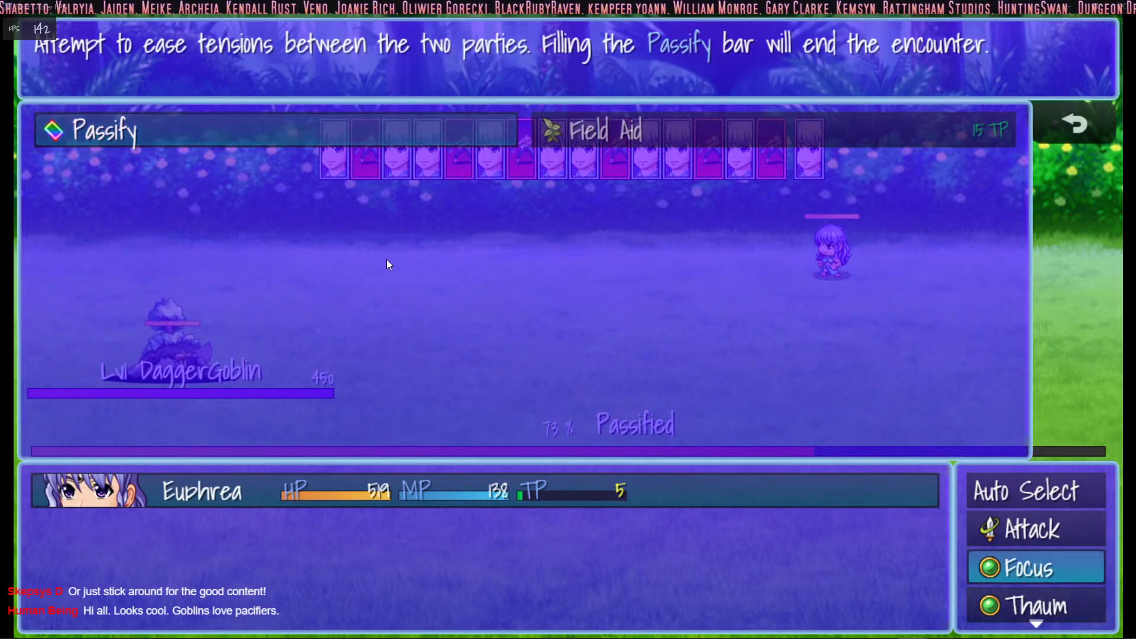
key(Return)
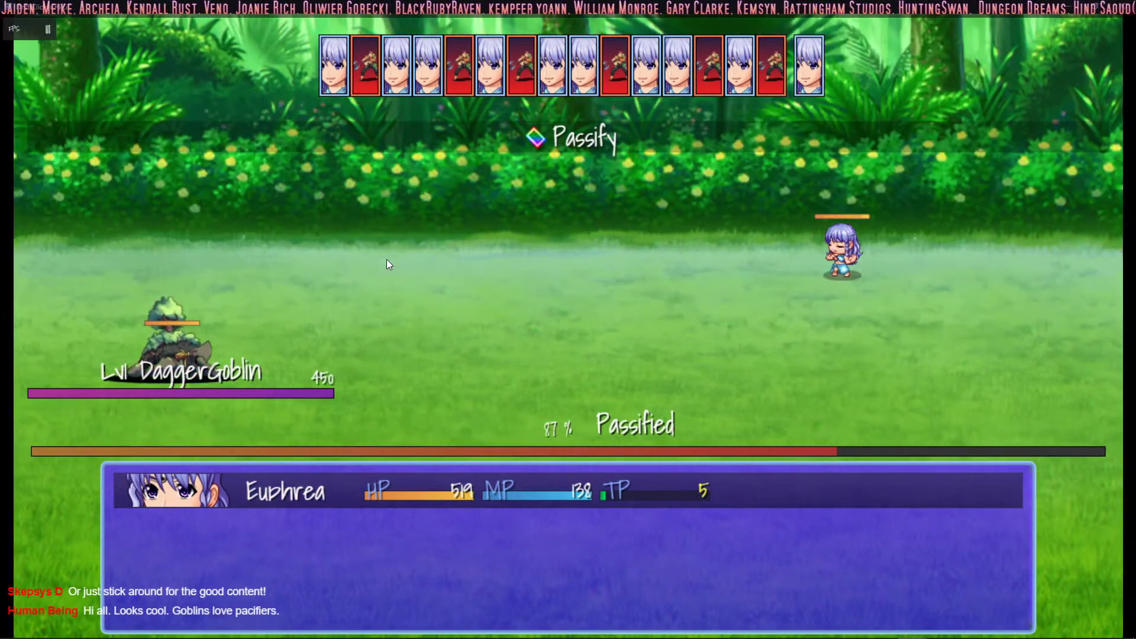
key(Return)
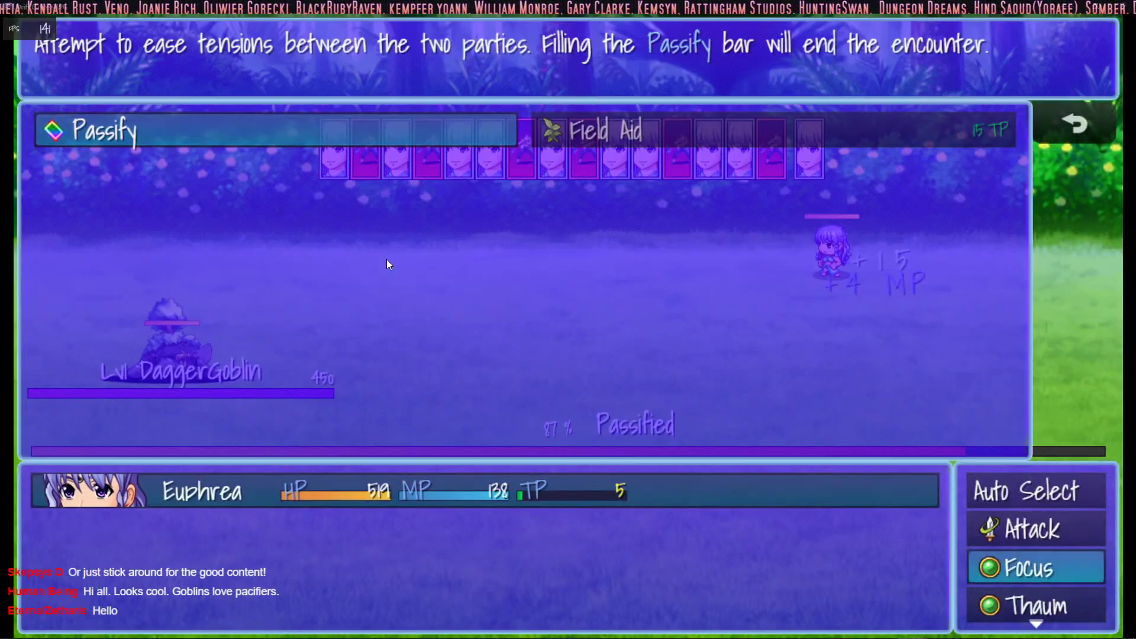
key(Return)
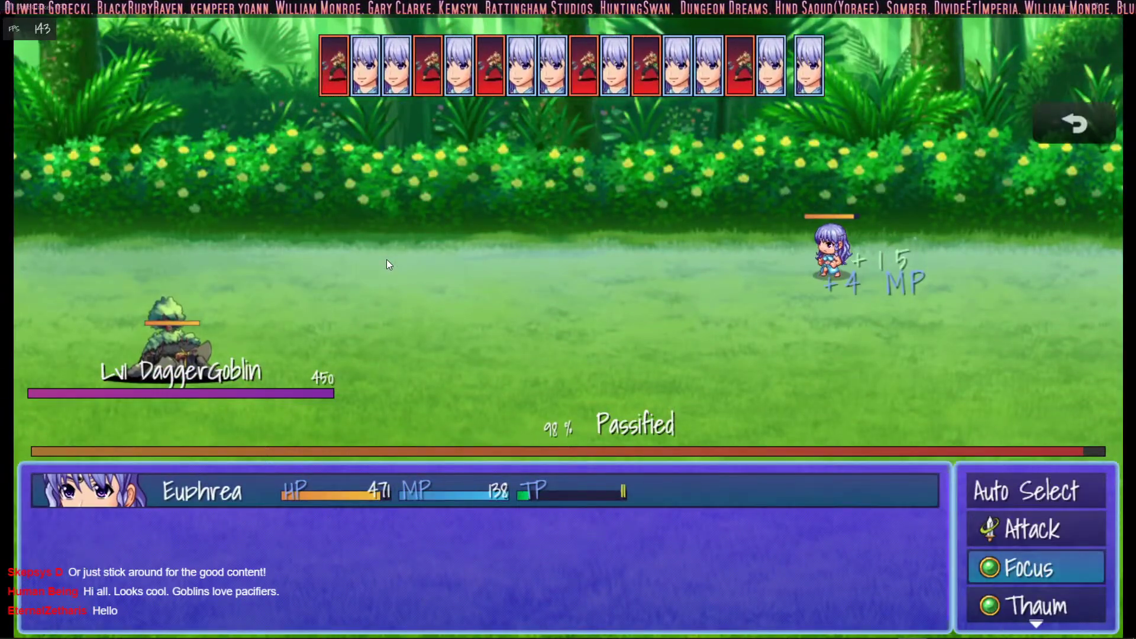
key(Return)
key(Return)
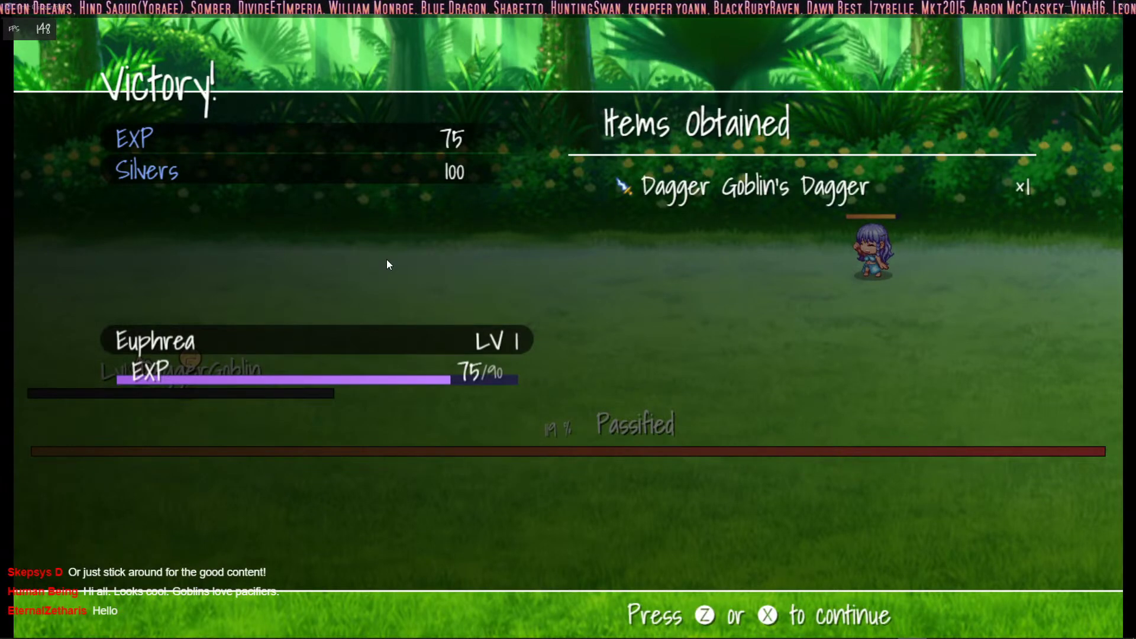
key(z)
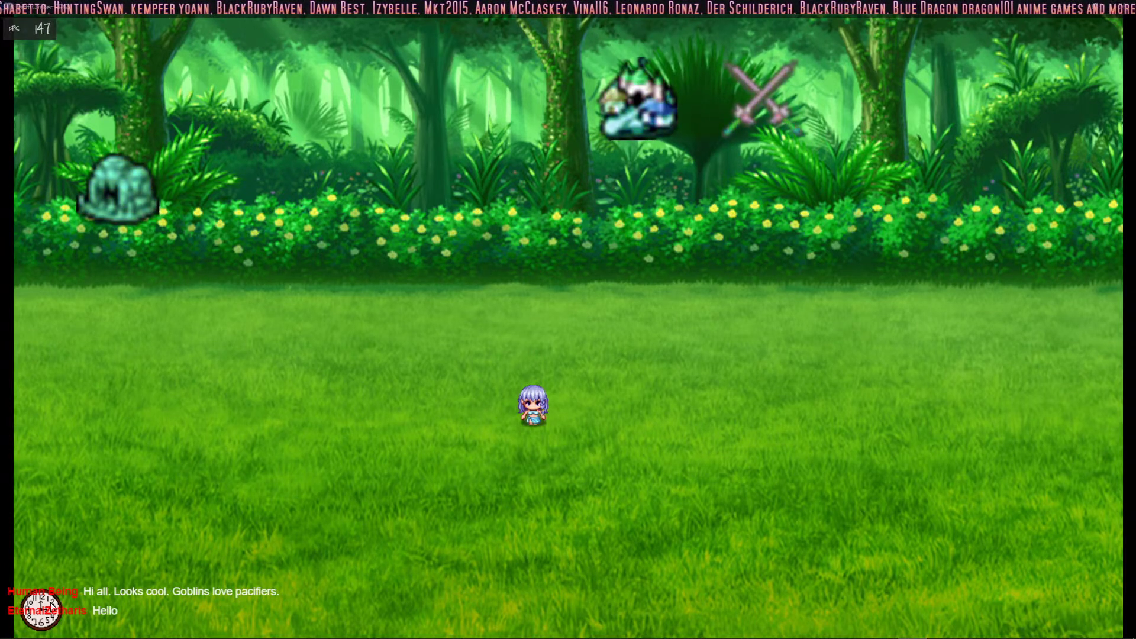
Show the in-game date and time display, and end another forest battle using Passify.
click(43, 609)
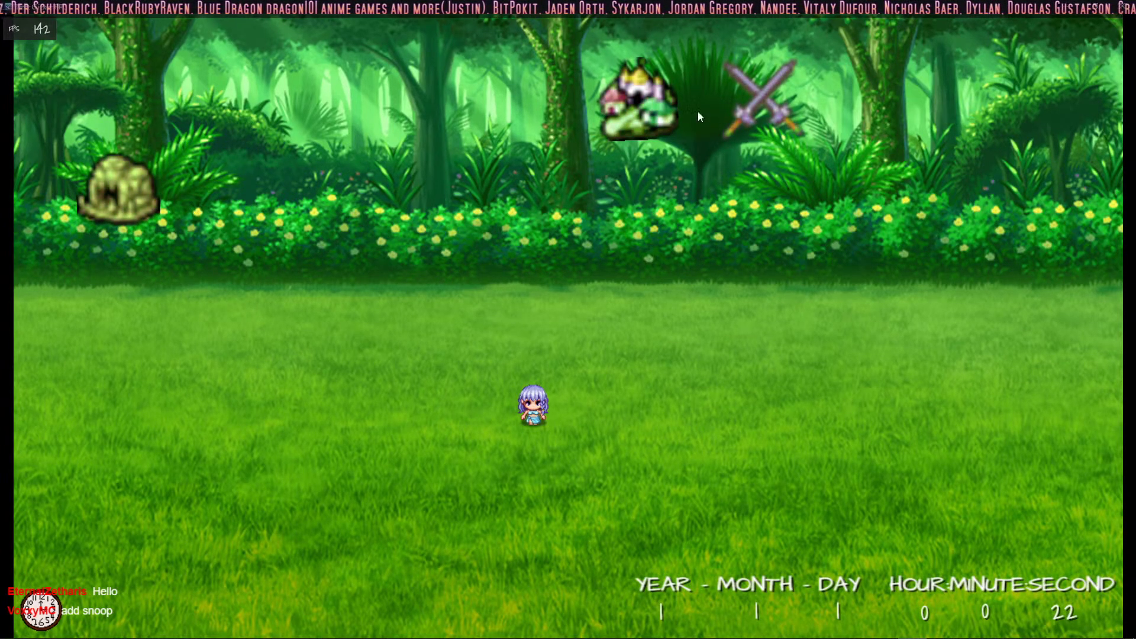
click(743, 98)
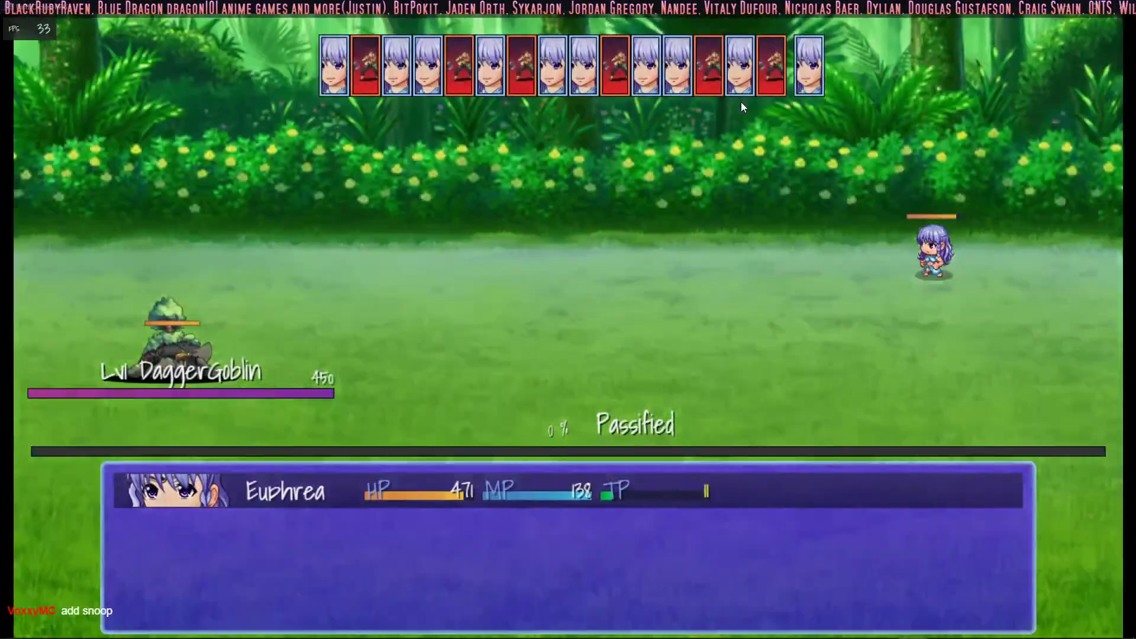
key(Return)
key(Return)
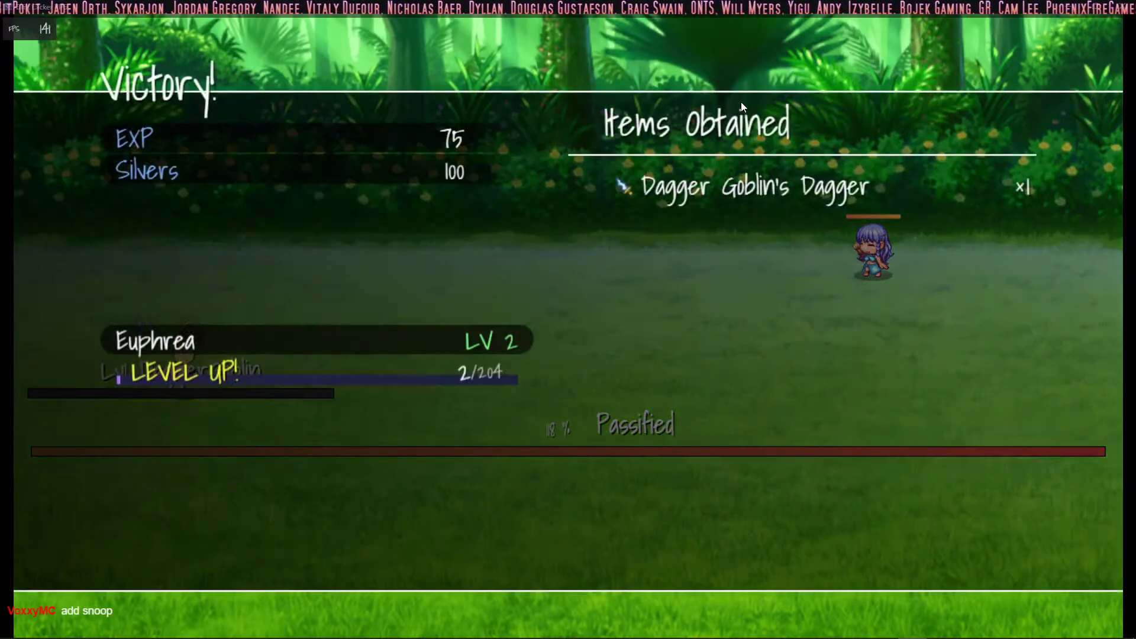
key(Return)
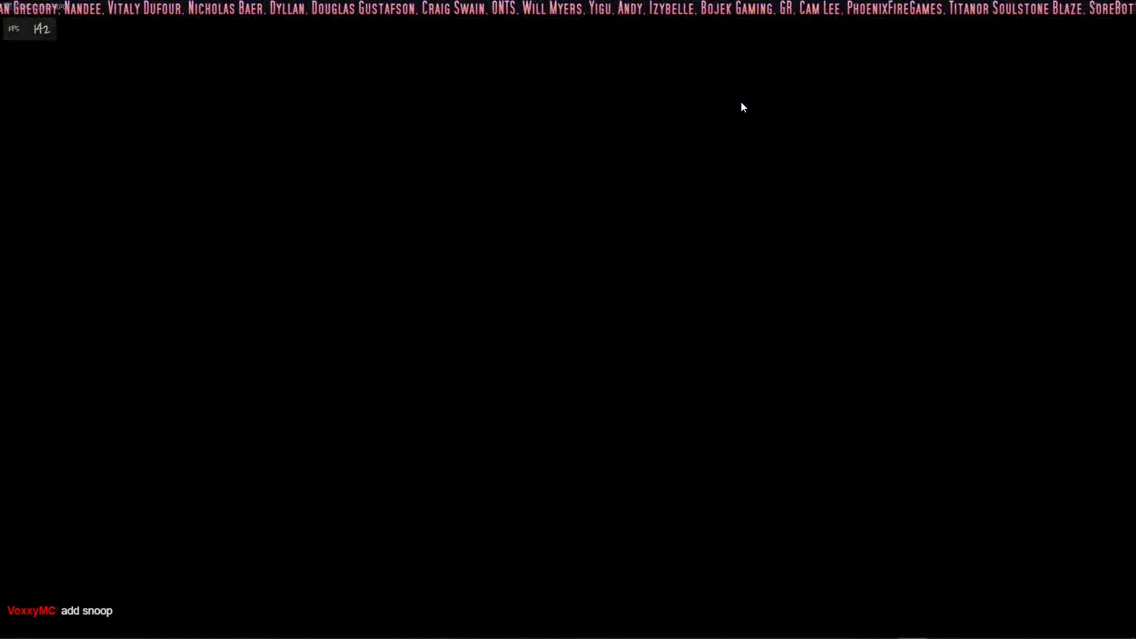
Use Passify in one more DaggerGoblin battle and close the playtest.
key(Return)
key(Return)
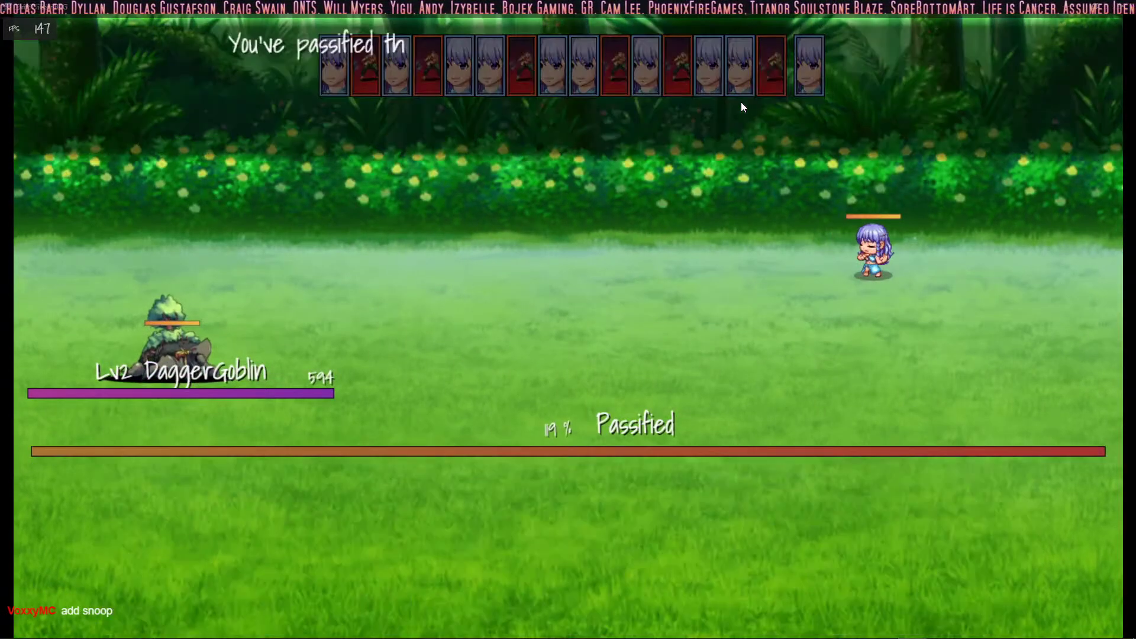
click(1117, 9)
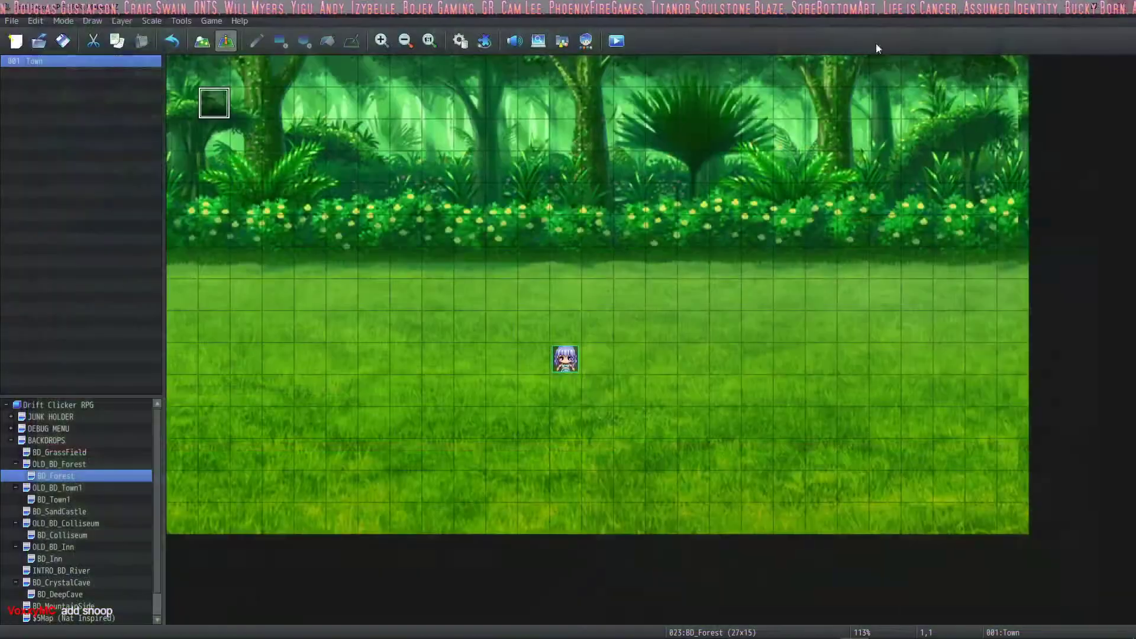
Examine the plugin commands of the Passify ActSeq. common event in the database, and close the database.
click(465, 43)
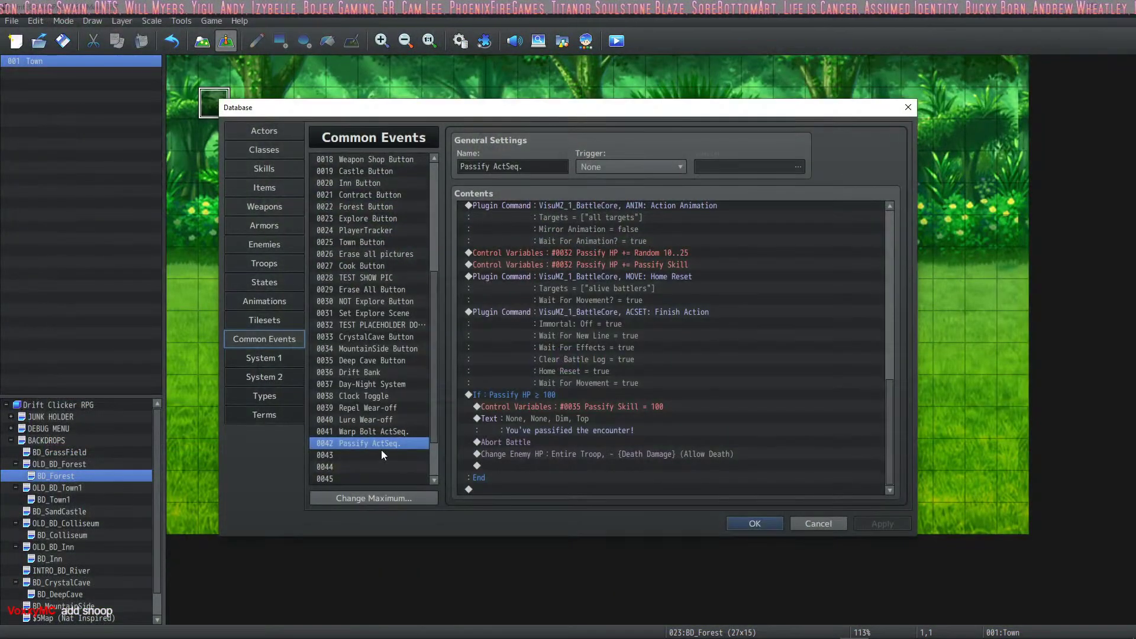
scroll(577, 403, up, 3)
scroll(567, 410, up, 10)
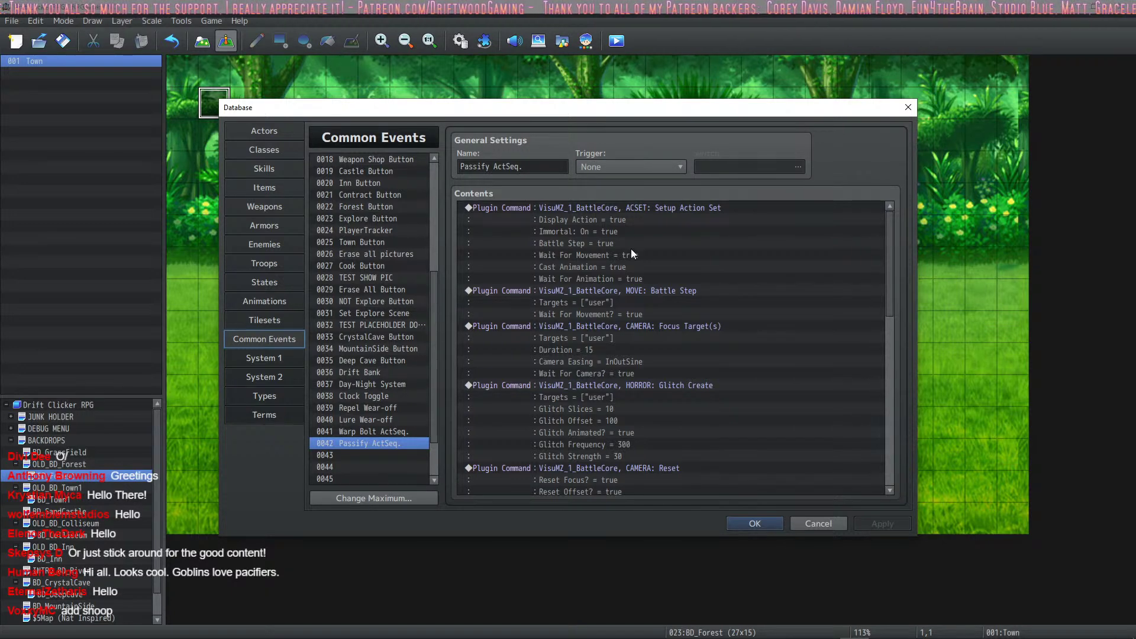
scroll(632, 243, down, 2)
scroll(633, 242, down, 3)
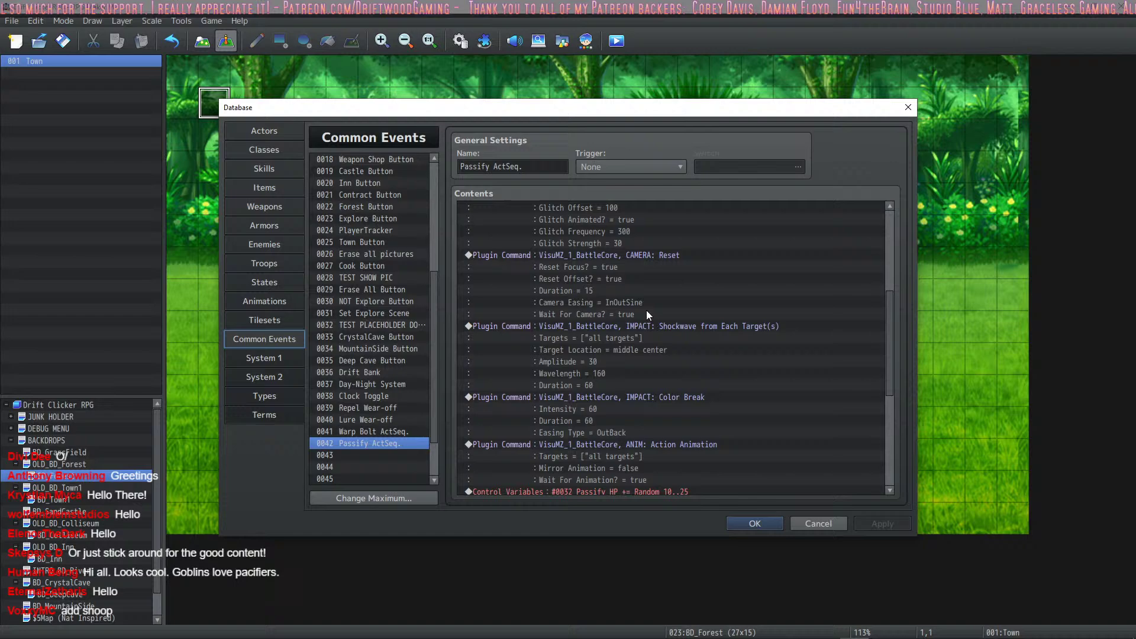
click(750, 524)
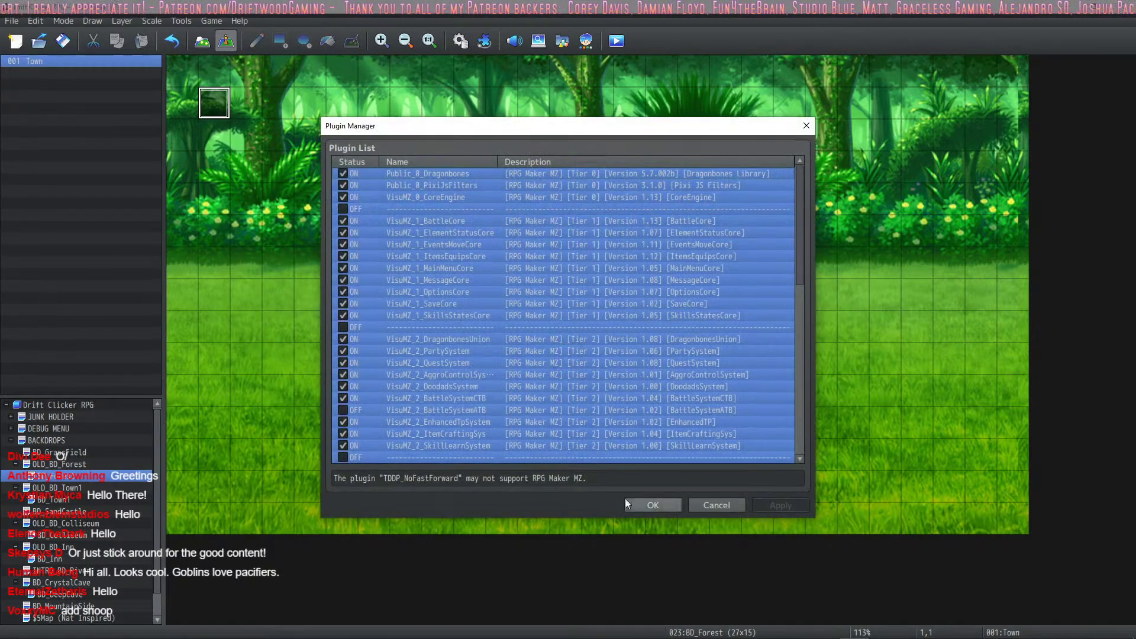
Leave the Plugin Manager, look into the project's js/plugins folder in File Explorer, and close that window.
click(647, 470)
click(210, 22)
click(231, 64)
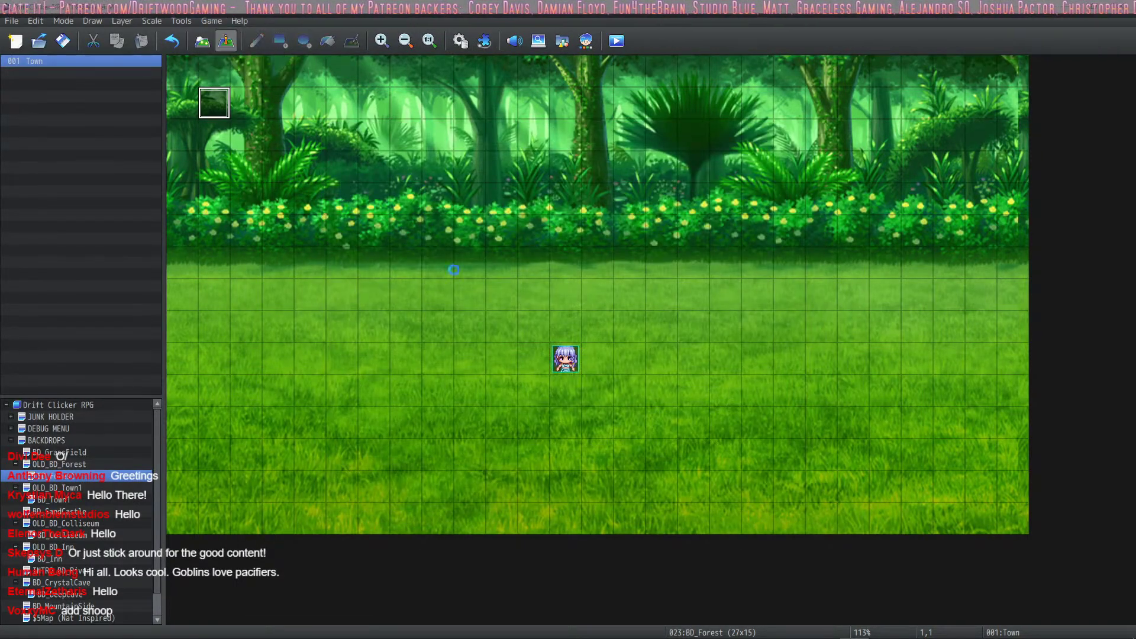
double_click(384, 256)
double_click(388, 168)
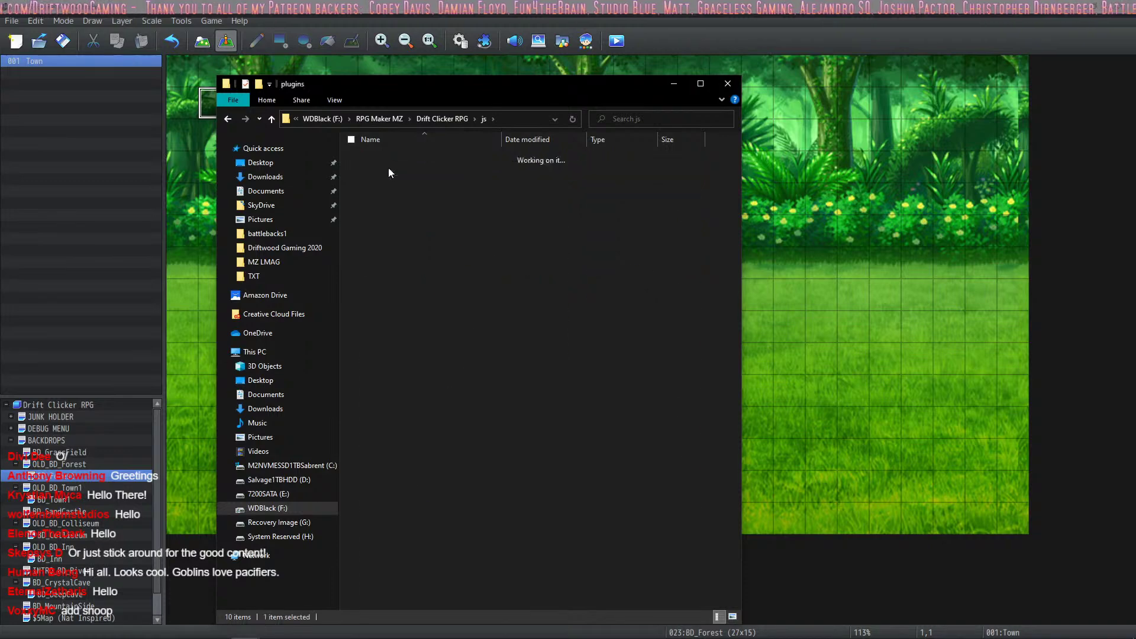
click(728, 86)
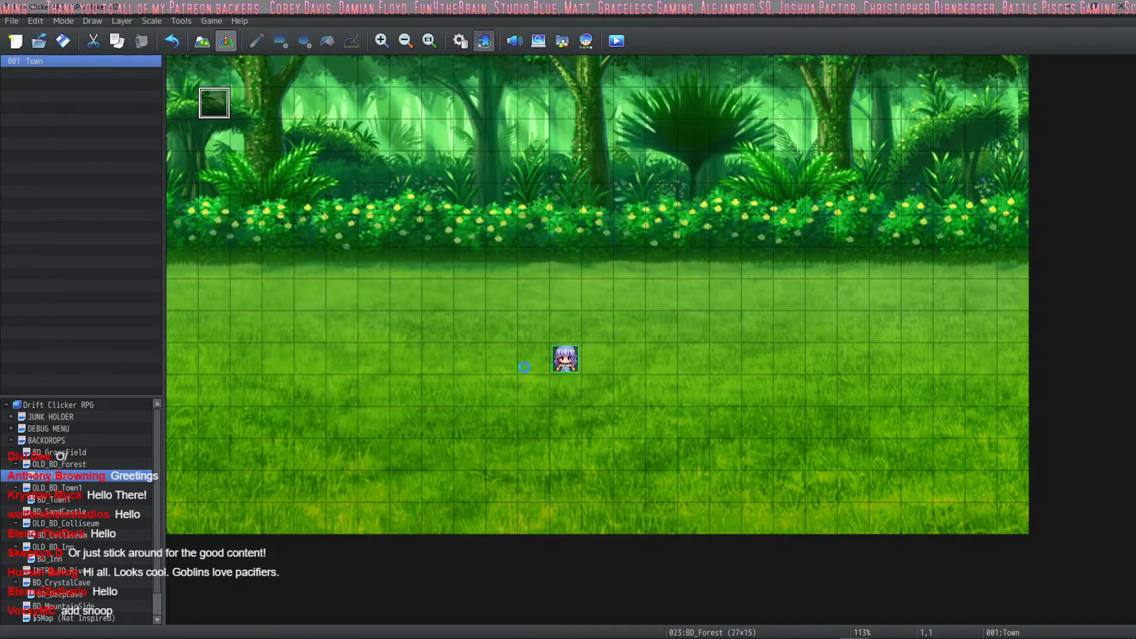
Open the Plugin Manager and try to select all plugins for refreshing.
click(484, 41)
click(467, 237)
right_click(467, 237)
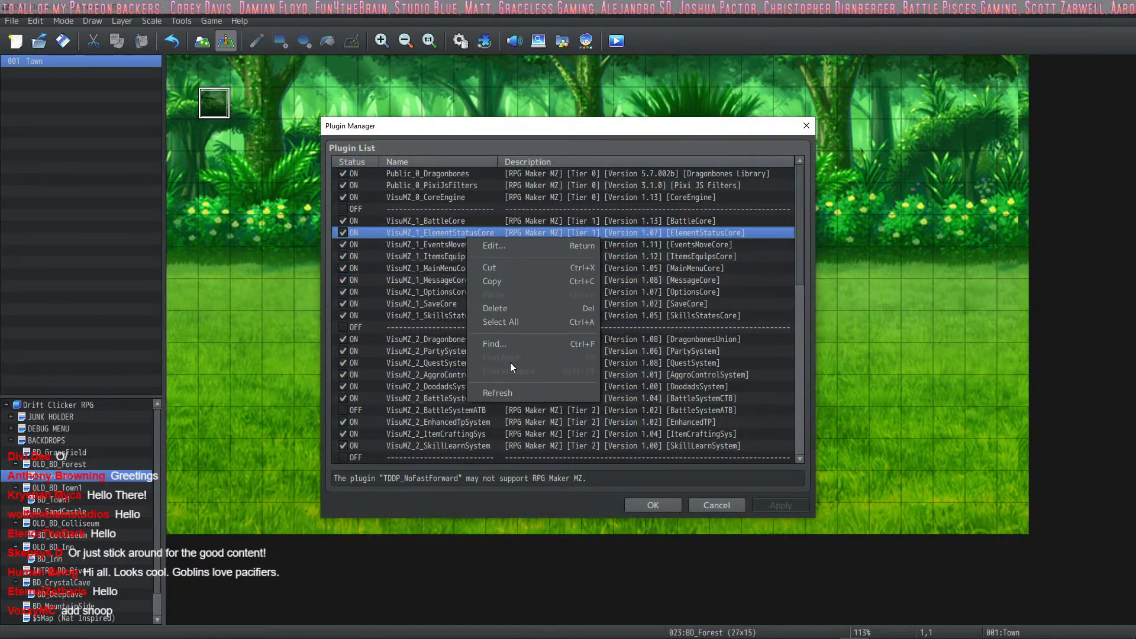
click(511, 322)
right_click(428, 235)
click(449, 264)
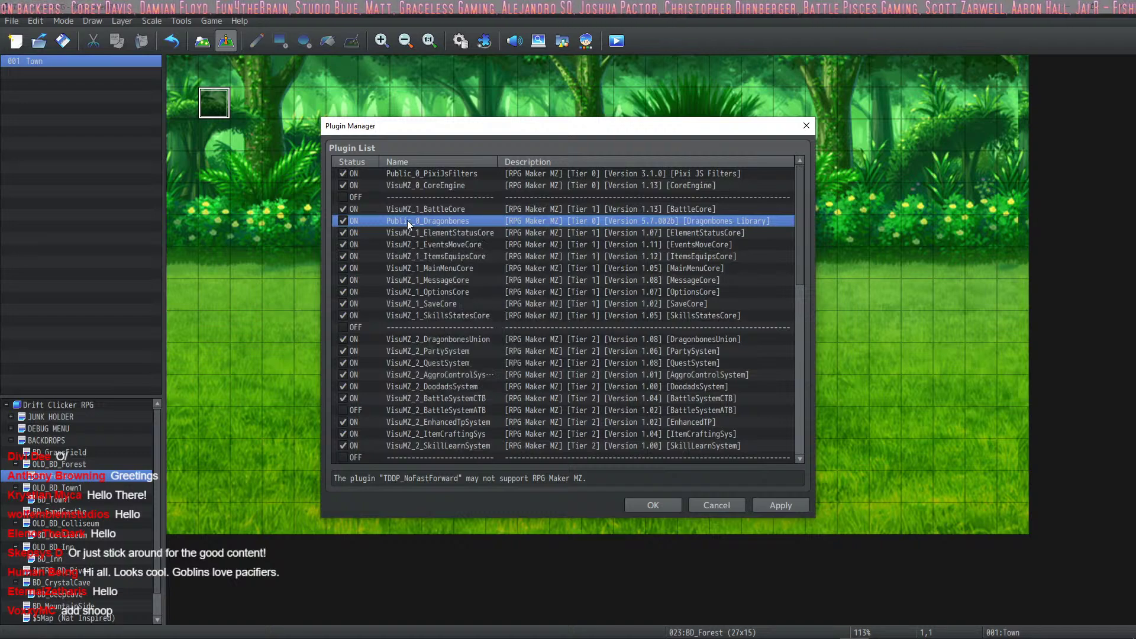
right_click(408, 220)
click(445, 275)
right_click(435, 219)
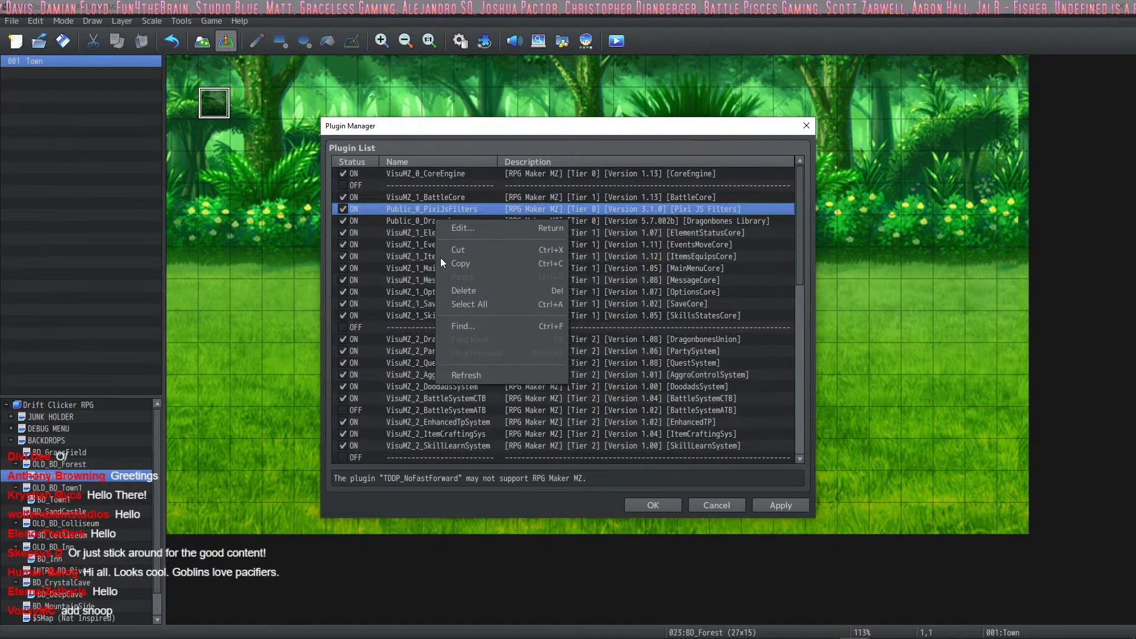
click(488, 307)
right_click(406, 262)
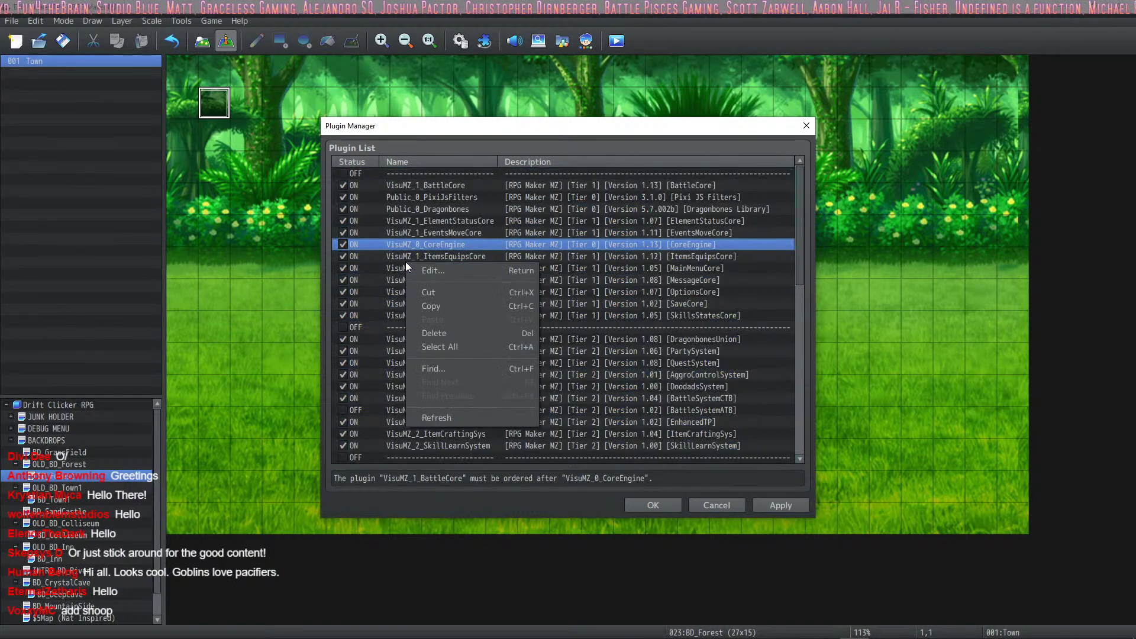
click(450, 316)
click(477, 247)
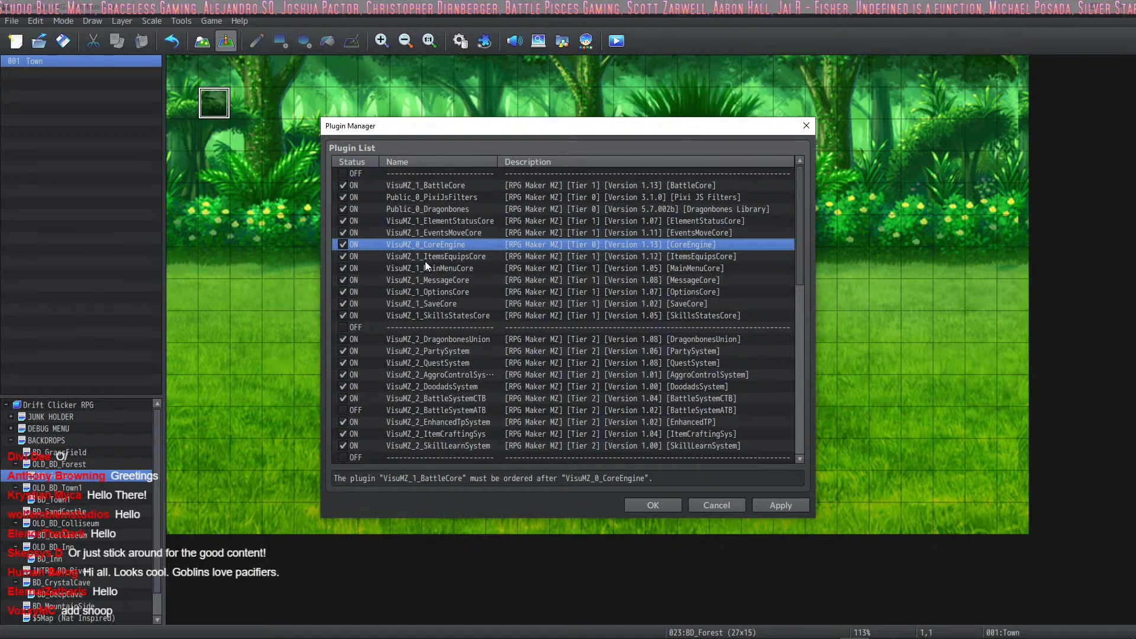
Select every plugin in the list, refresh them and confirm the Plugin Manager.
key(ctrl+a)
right_click(451, 246)
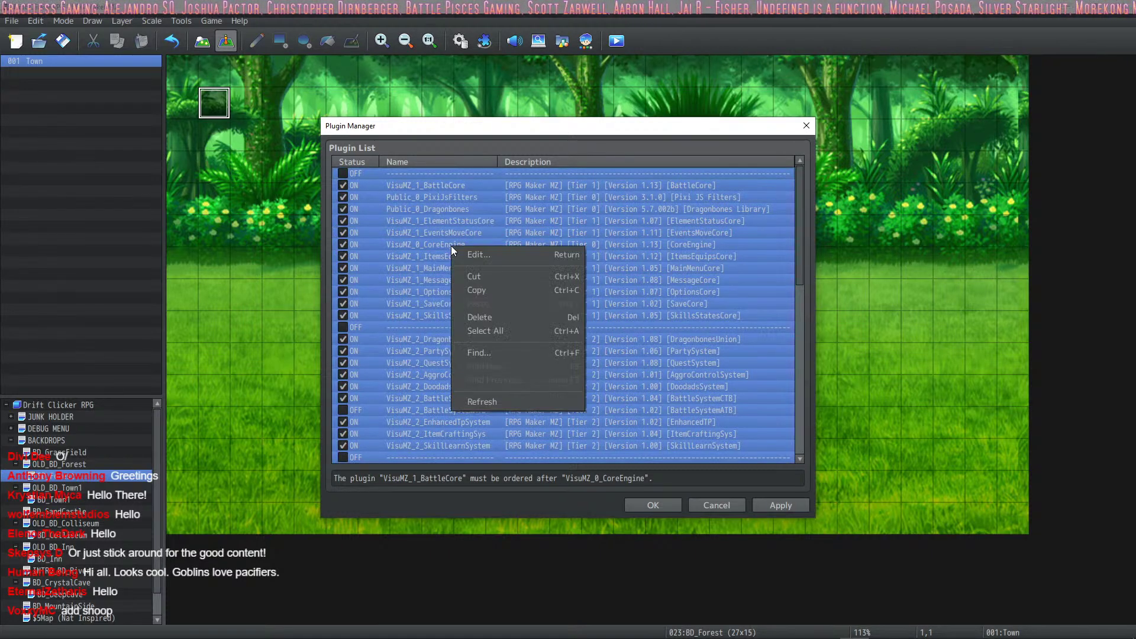
click(496, 401)
click(651, 504)
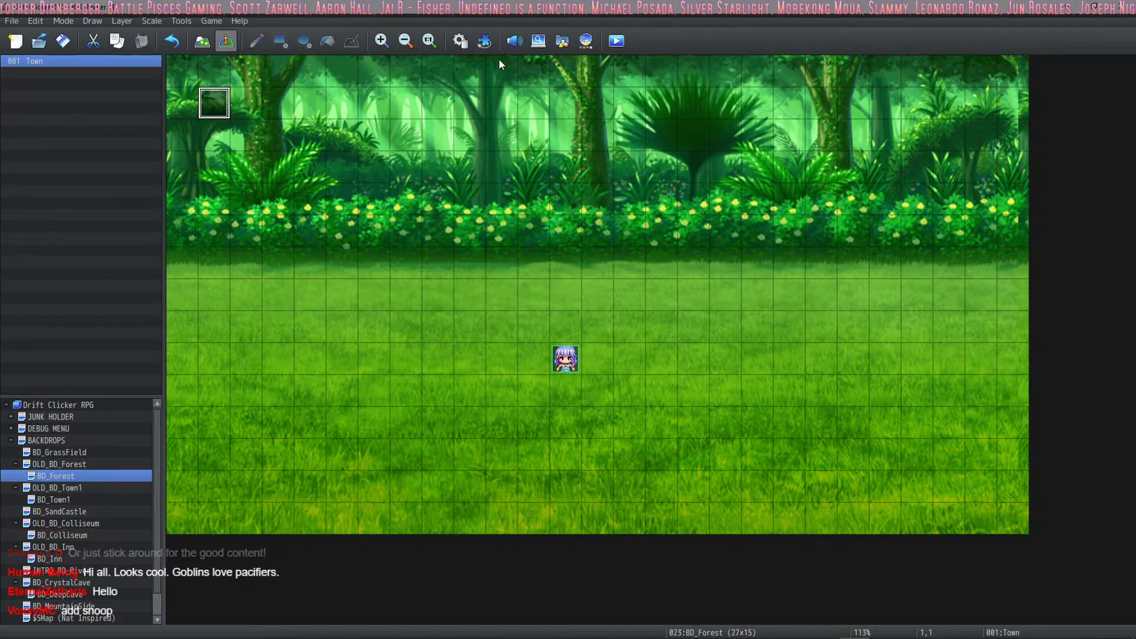
Open the Passify ActSeq. common event in the database and examine its plugin commands and Passify HP variable changes.
click(467, 37)
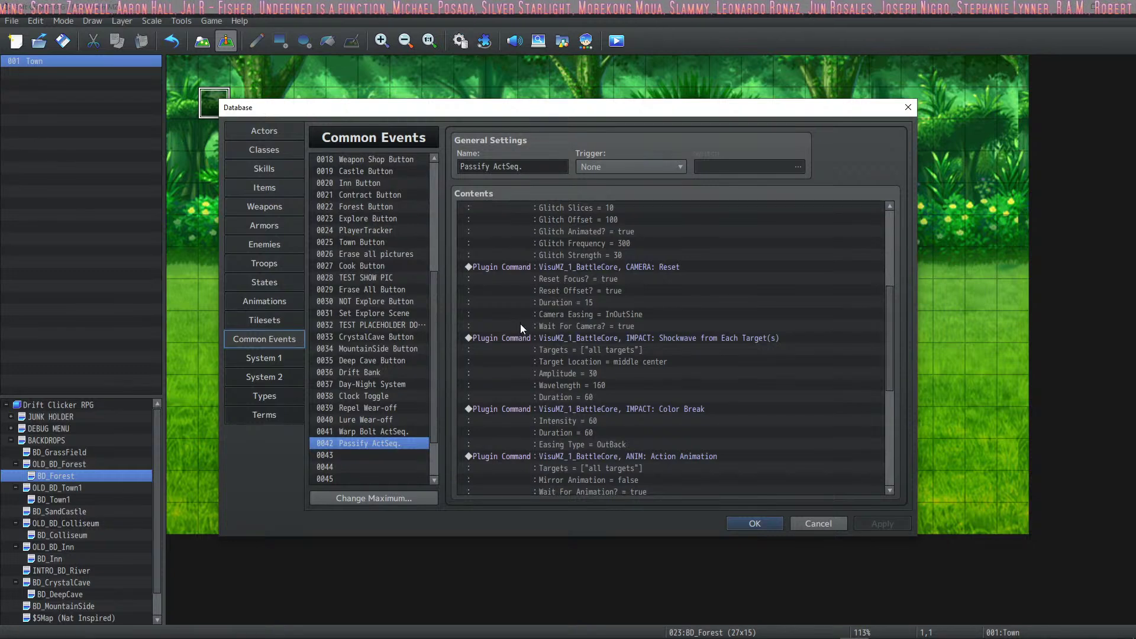
scroll(546, 300, down, 2)
scroll(546, 300, up, 7)
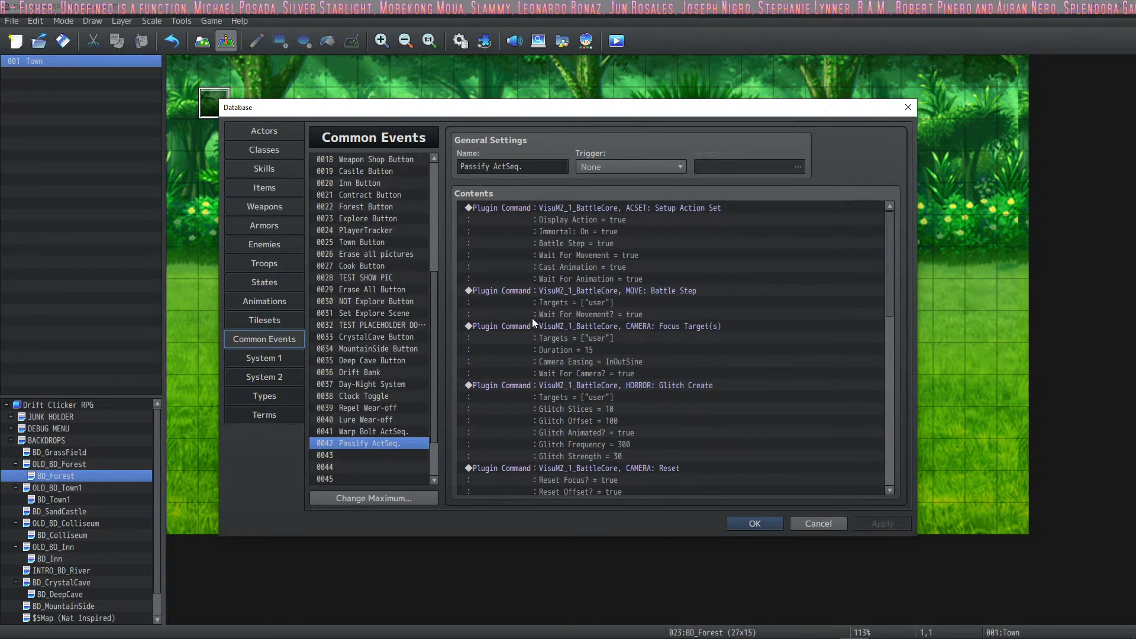
scroll(531, 318, down, 10)
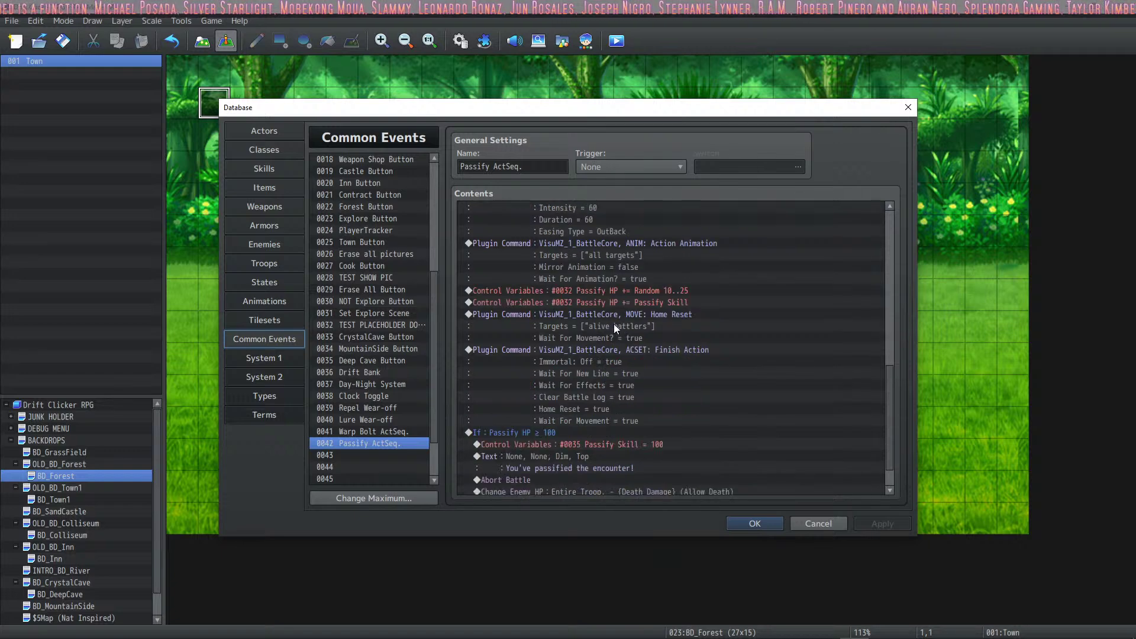
click(621, 294)
click(616, 304)
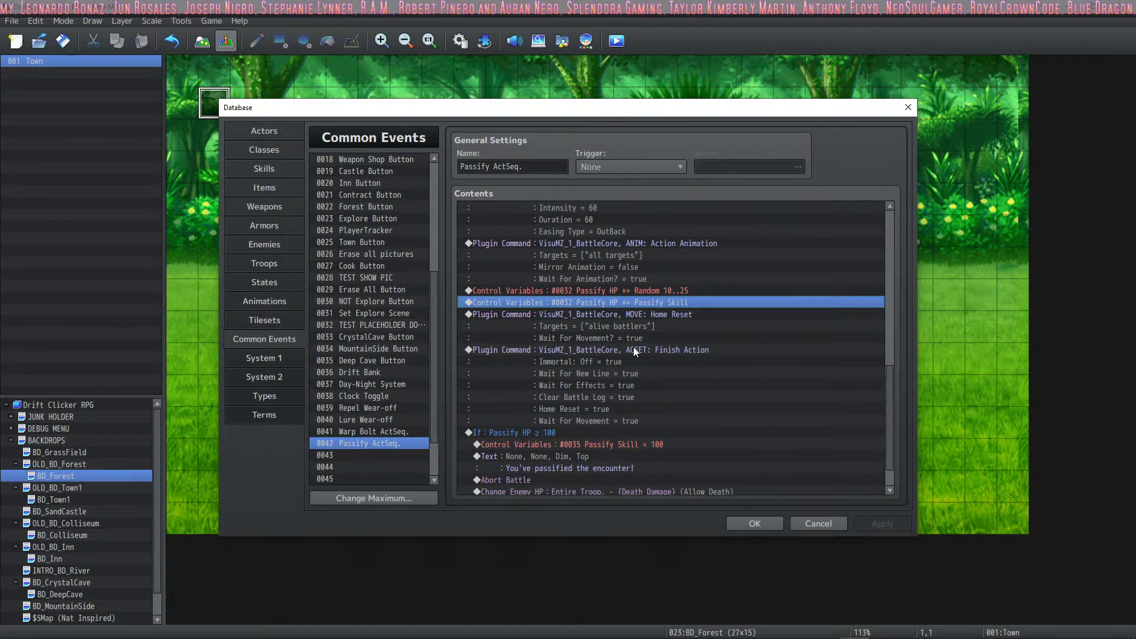
Examine the Abort Battle and Change Enemy HP commands in the event's Passify HP branch, and close the database.
scroll(621, 378, down, 1)
click(538, 450)
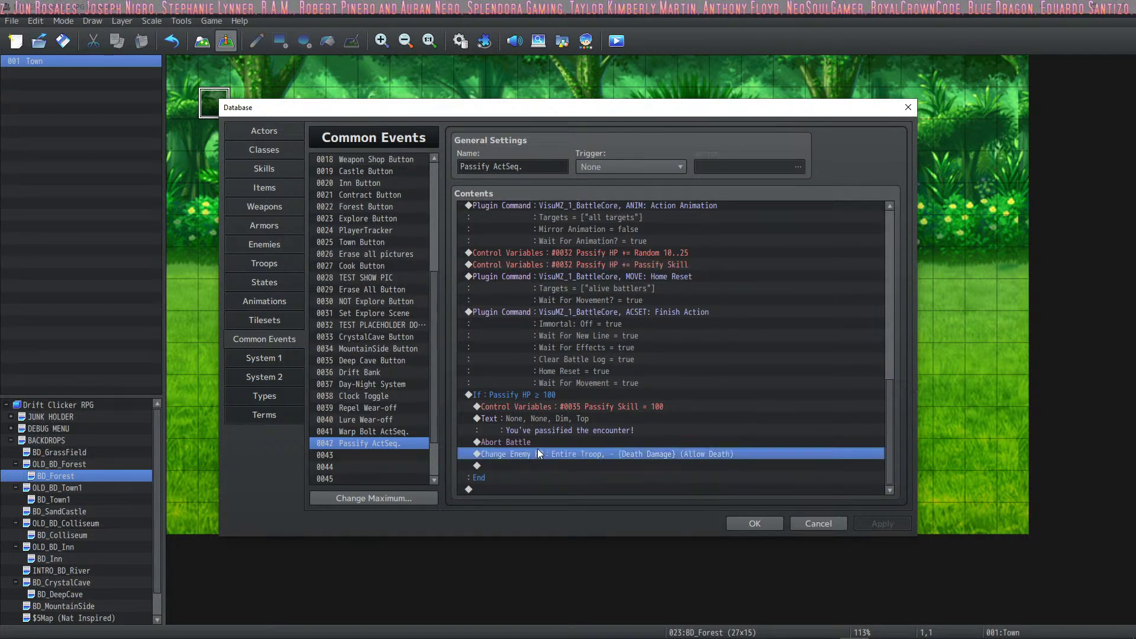
click(540, 446)
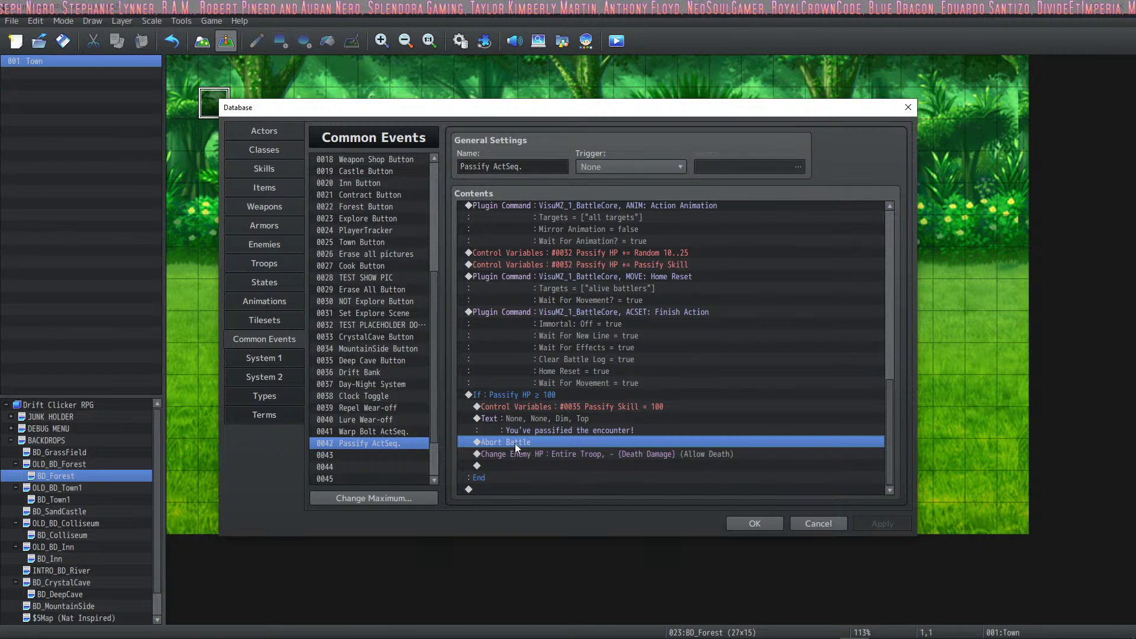
click(581, 415)
click(531, 444)
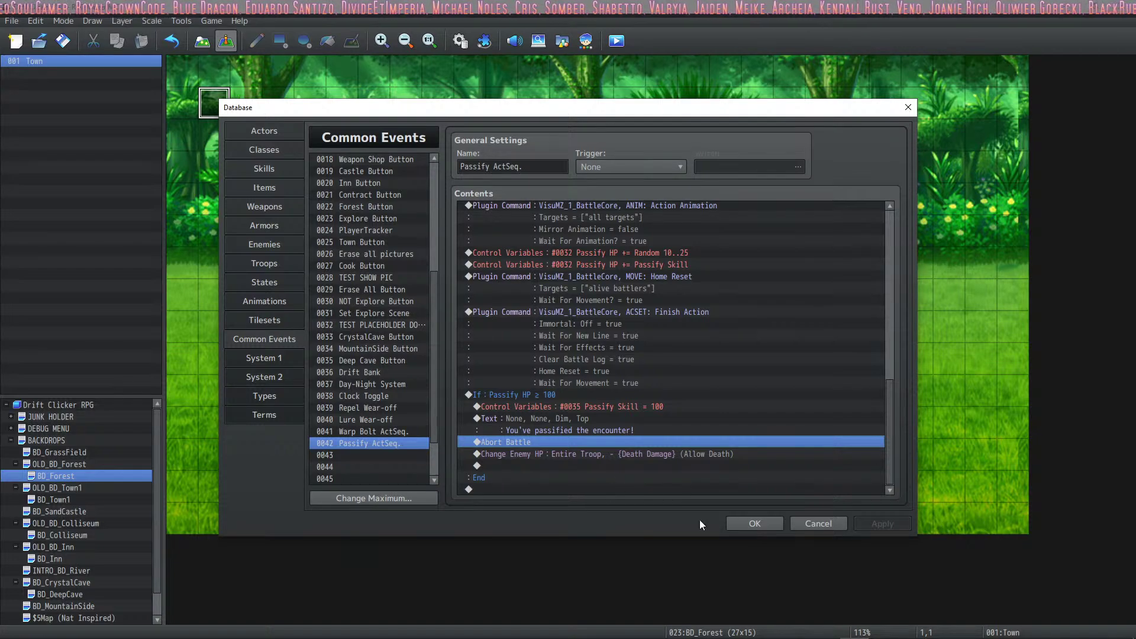
click(756, 522)
Review the plugin order in the Plugin Manager and move the first divider row directly below Public_0_Dragonbones.
click(483, 41)
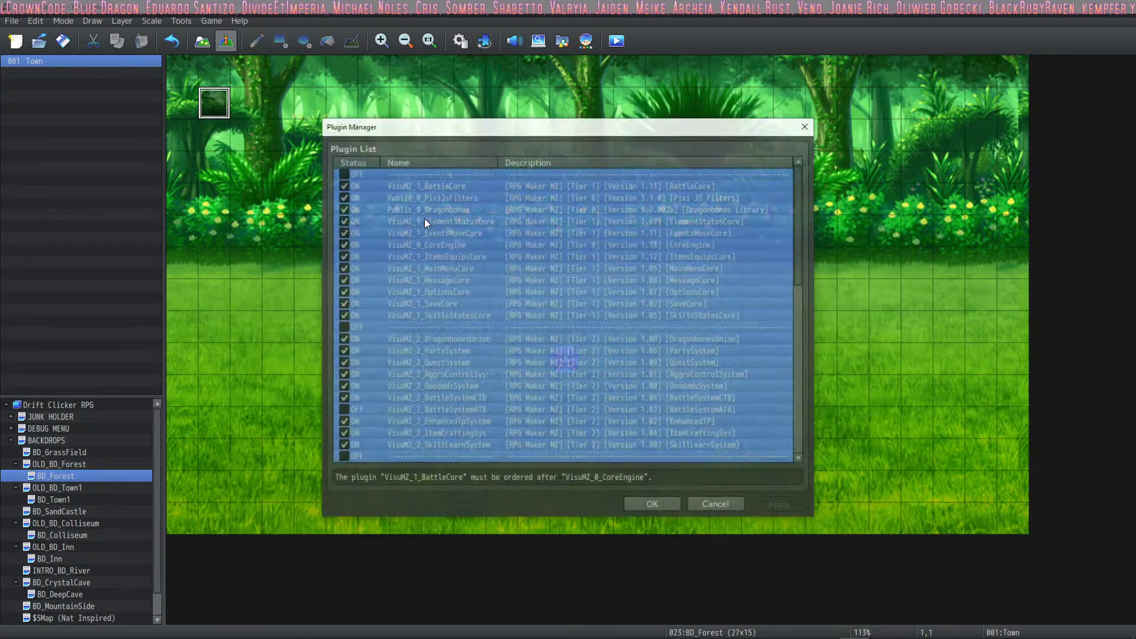
click(542, 272)
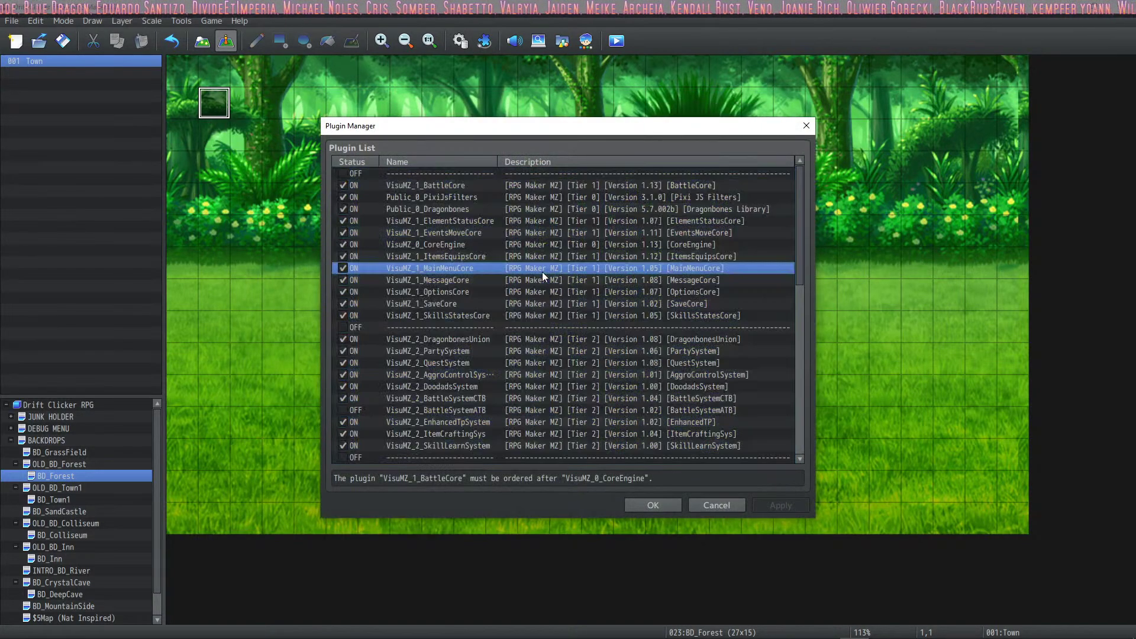
click(471, 187)
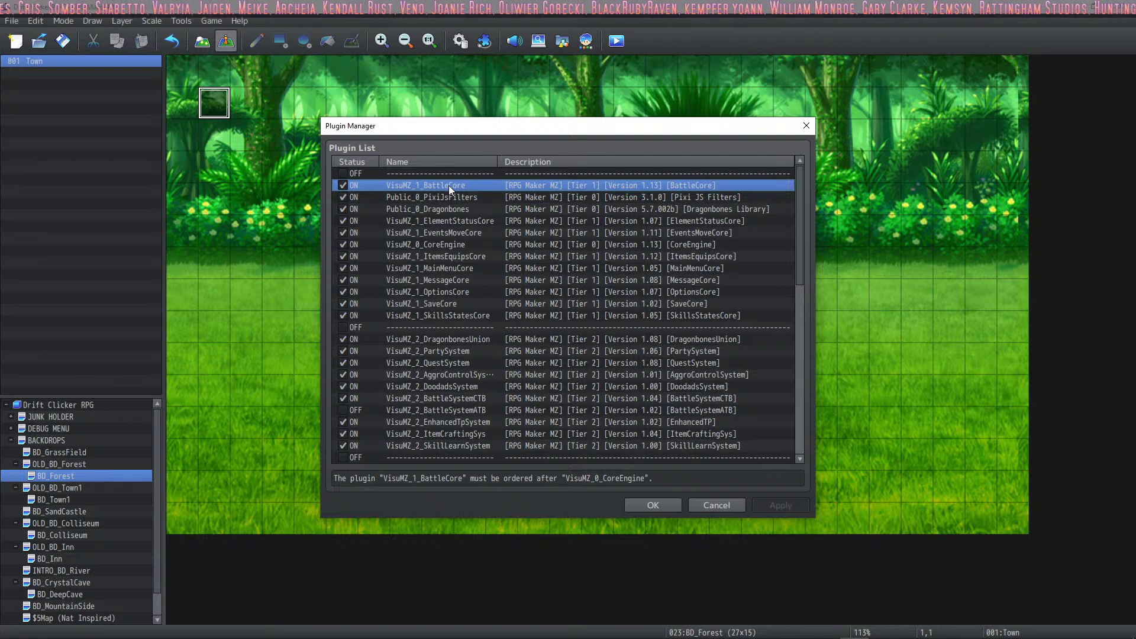
scroll(449, 187, down, 2)
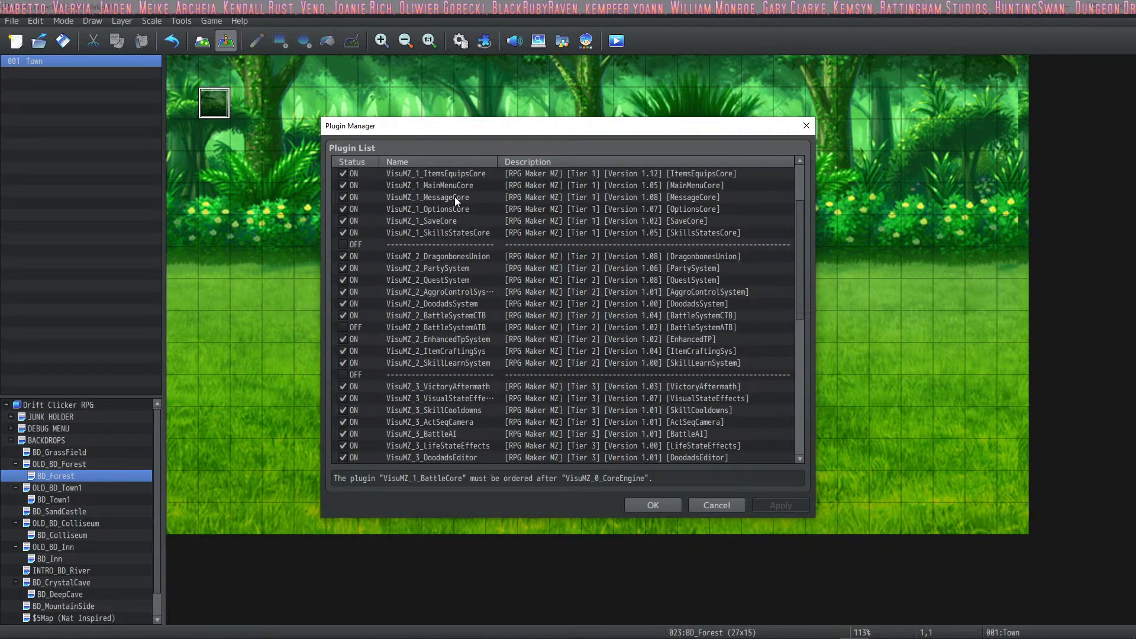
scroll(455, 197, up, 2)
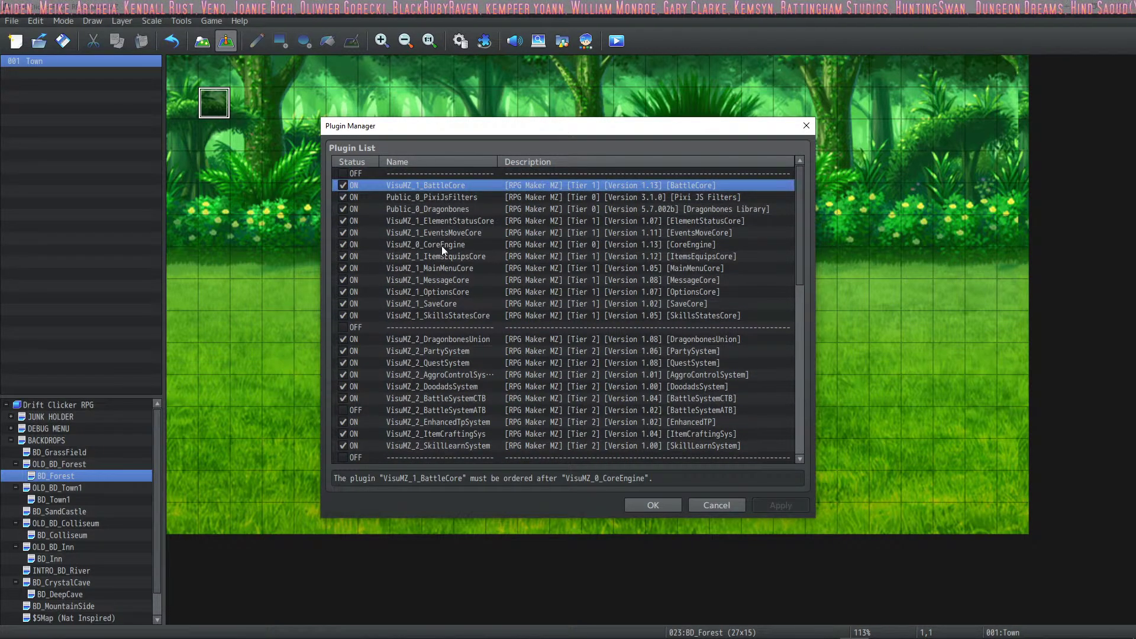
click(461, 177)
click(457, 217)
drag(457, 220, 457, 221)
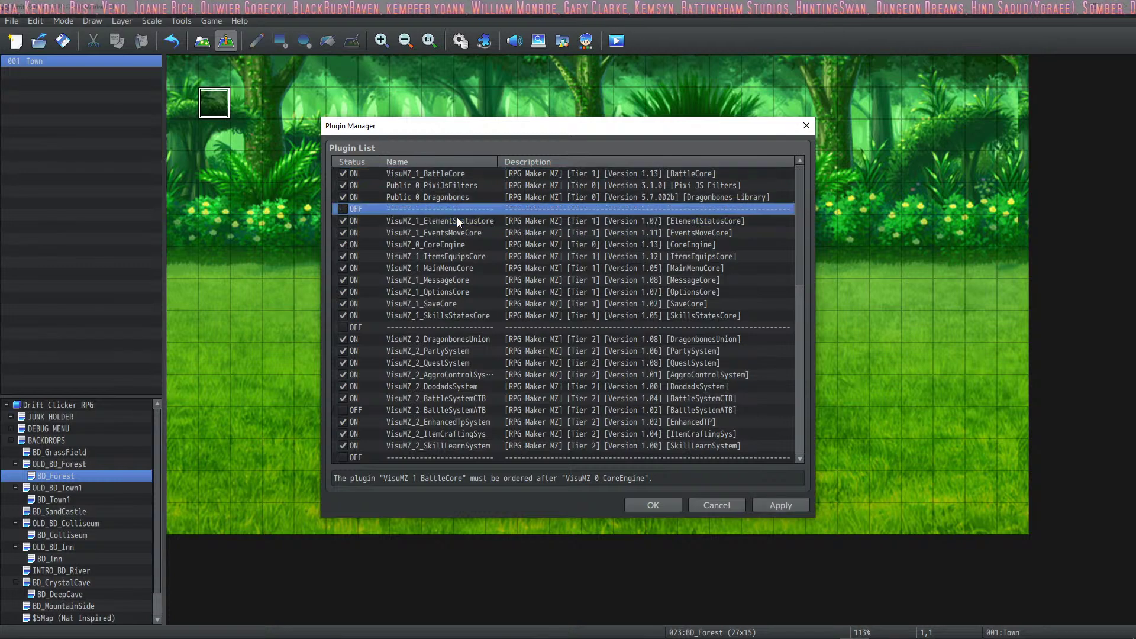
Move VisuMZ_0_CoreEngine directly below Public_0_Dragonbones and VisuMZ_1_BattleCore directly below the first divider.
scroll(449, 254, down, 8)
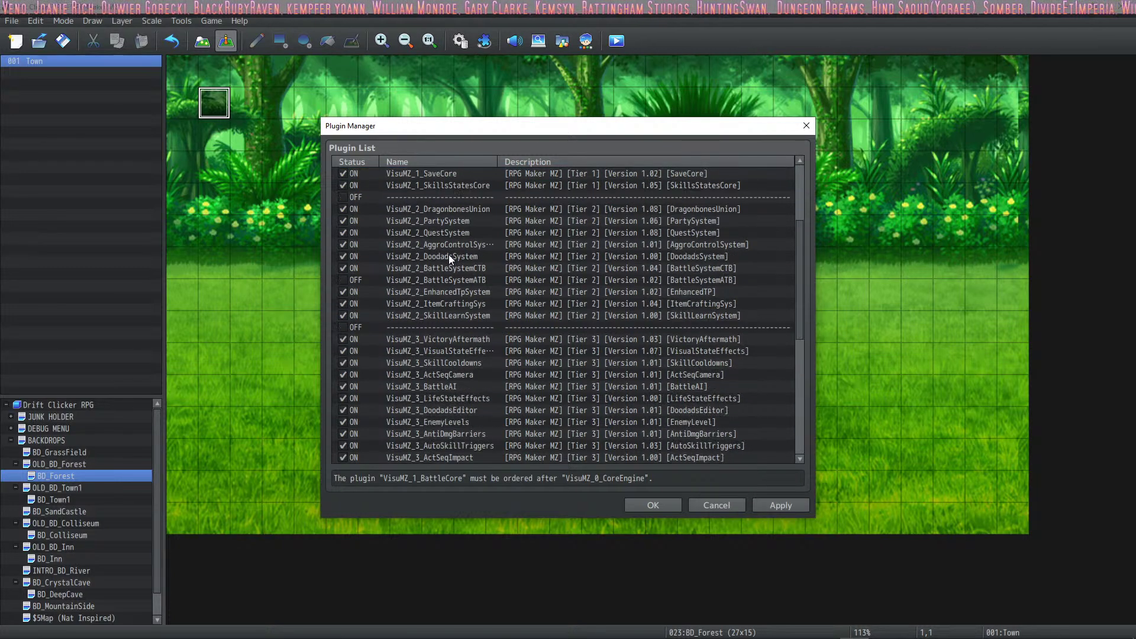
scroll(448, 266, down, 3)
scroll(438, 311, up, 2)
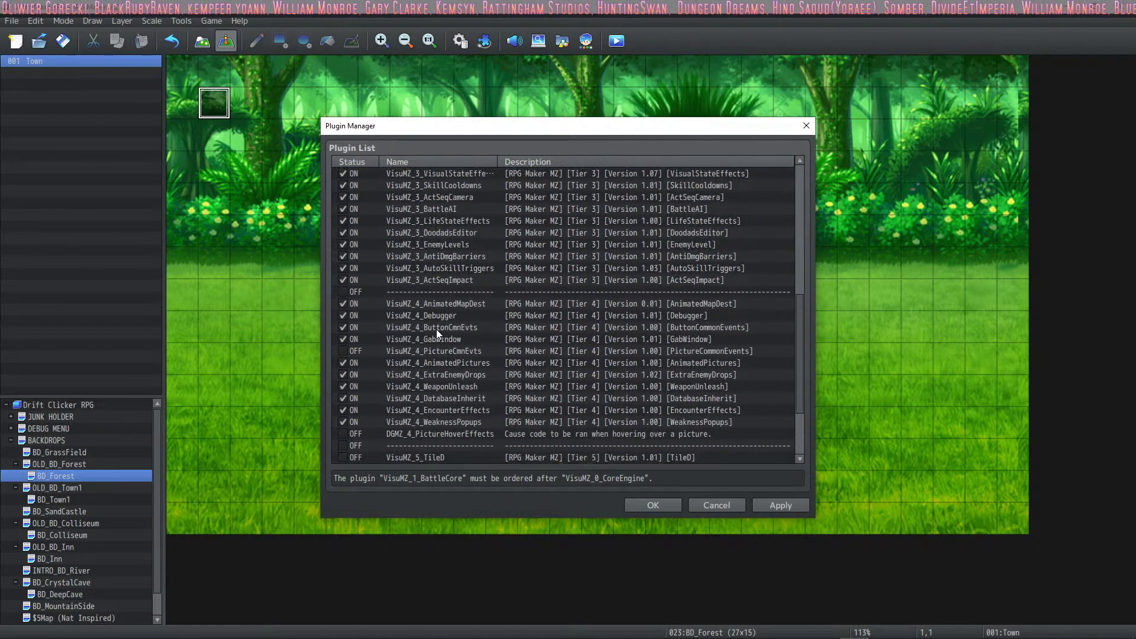
scroll(435, 329, up, 9)
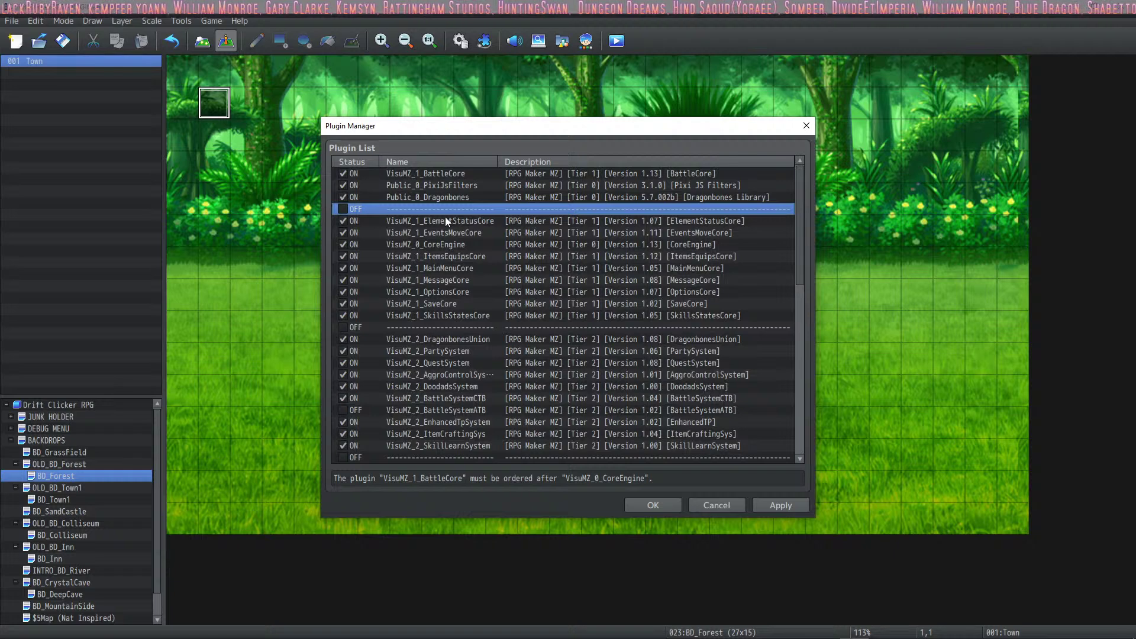
drag(456, 174, 455, 199)
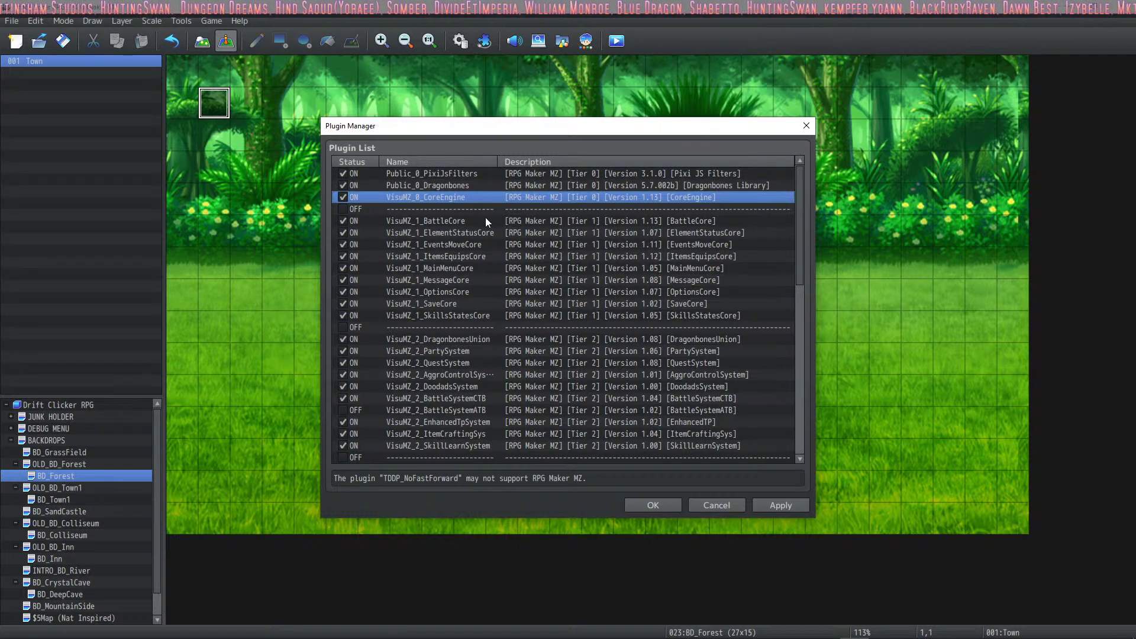
Check the reordered plugin list through all tiers, apply the new order and confirm the Plugin Manager.
scroll(458, 250, down, 2)
scroll(456, 250, up, 2)
scroll(453, 252, down, 2)
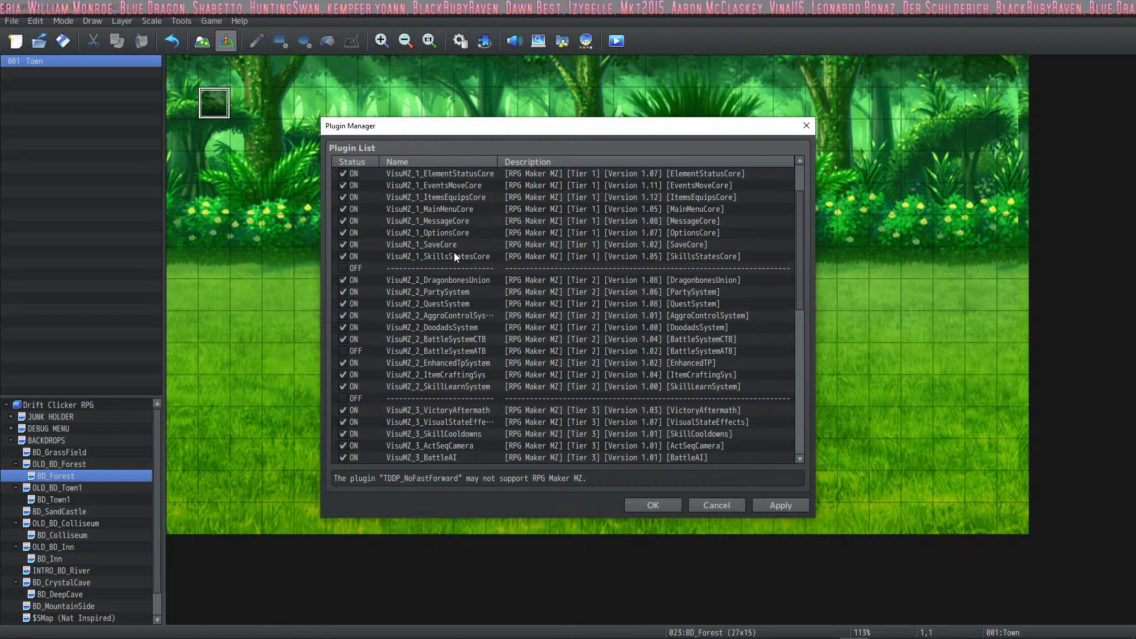
scroll(453, 251, up, 2)
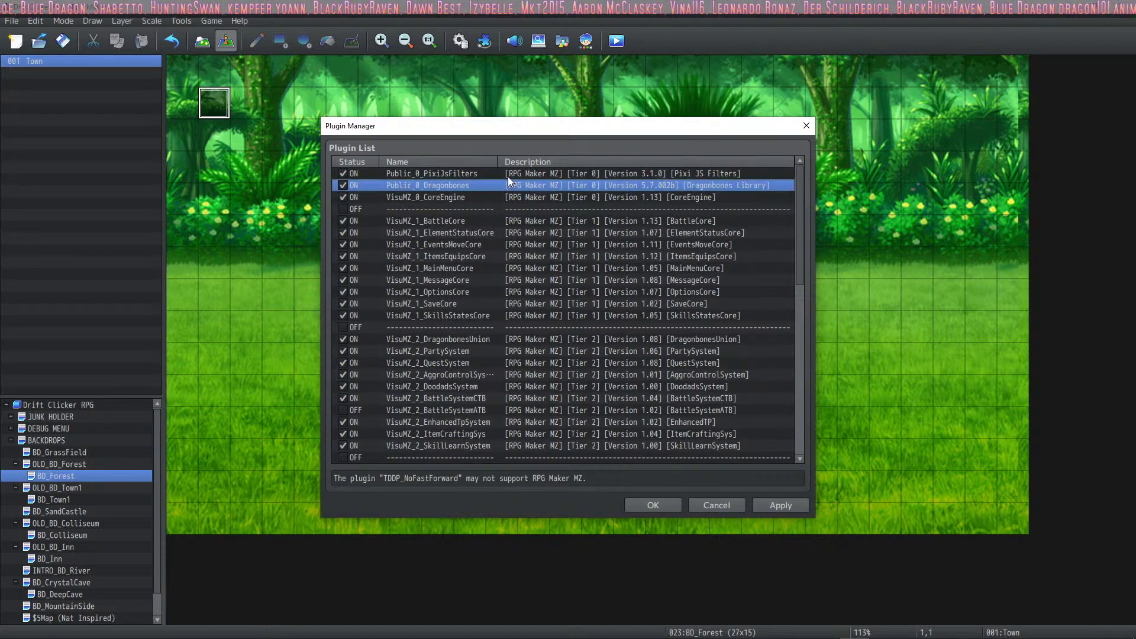
drag(508, 177, 445, 261)
scroll(445, 261, down, 5)
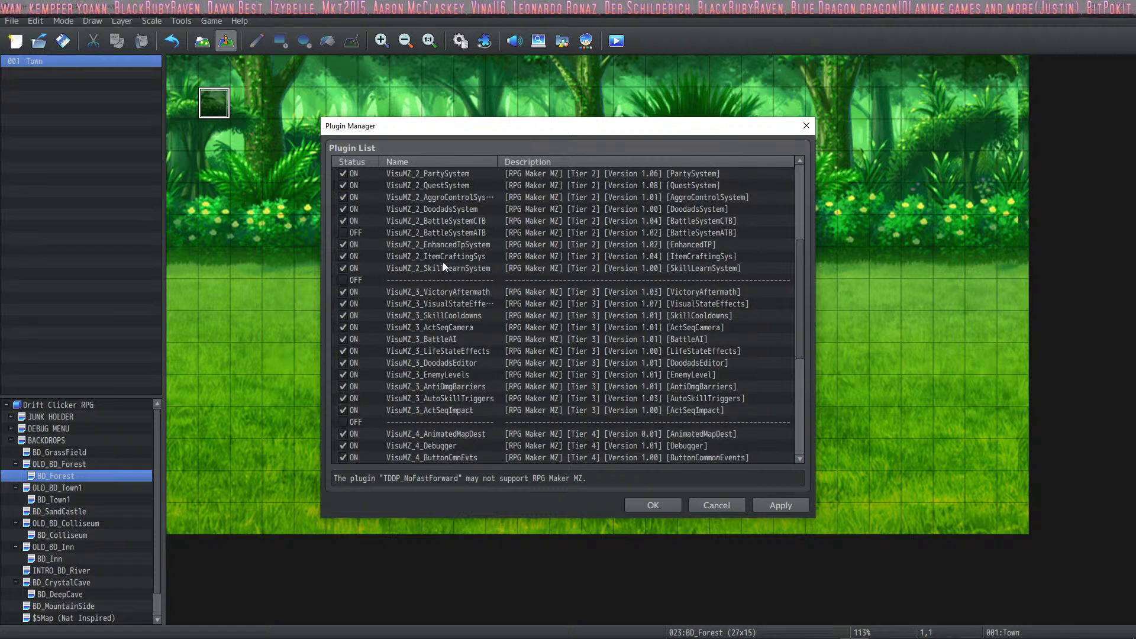
scroll(442, 267, down, 5)
scroll(492, 352, up, 9)
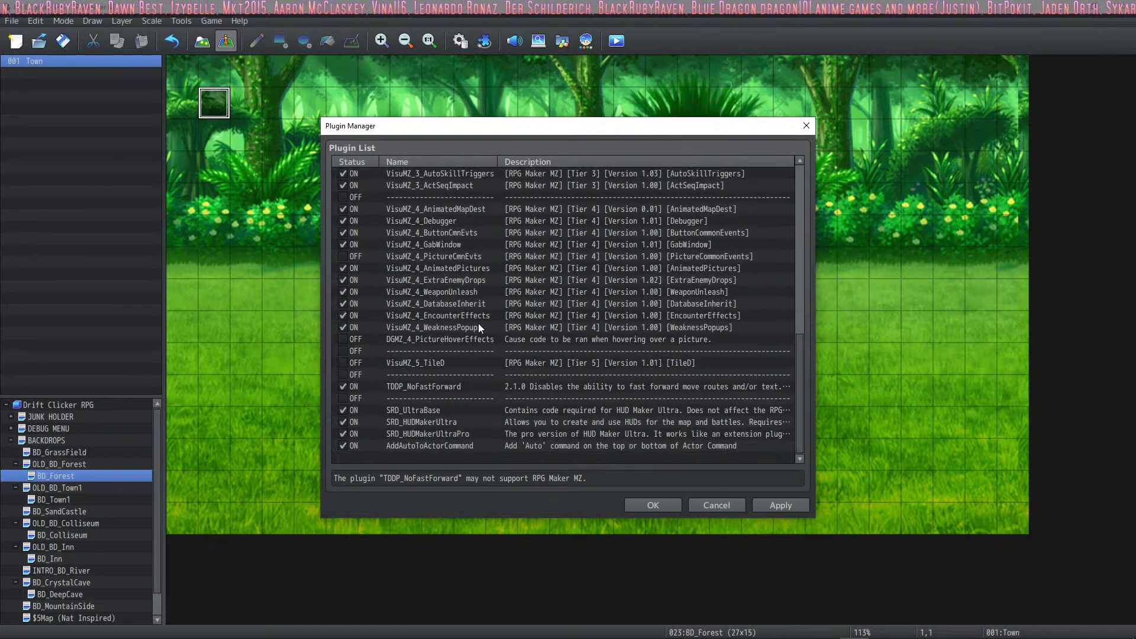
scroll(472, 310, up, 1)
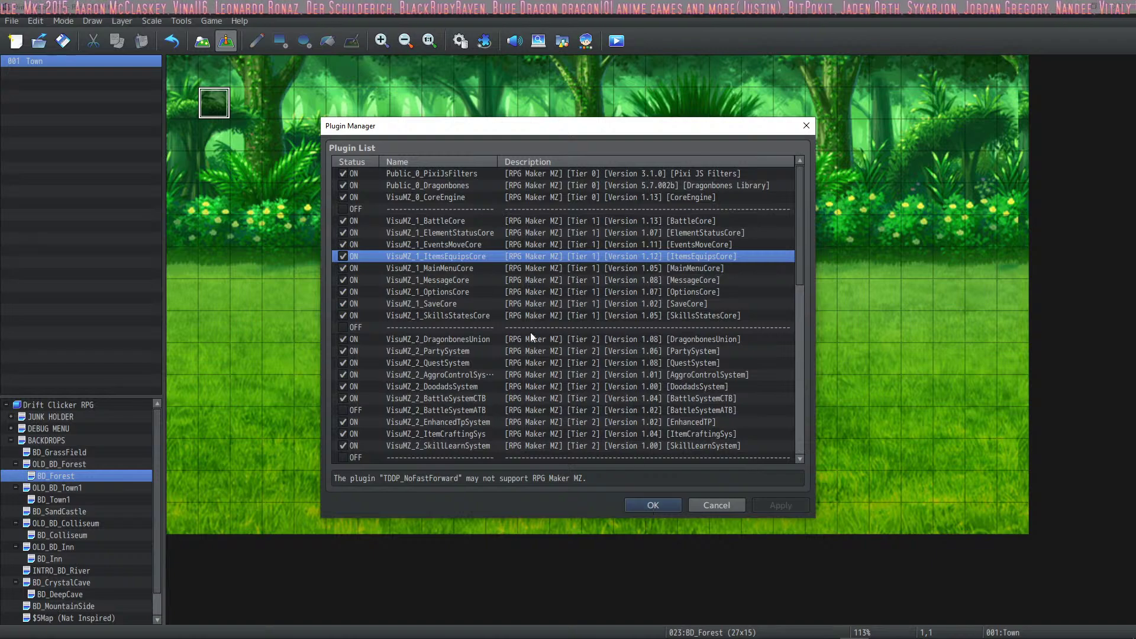
click(651, 507)
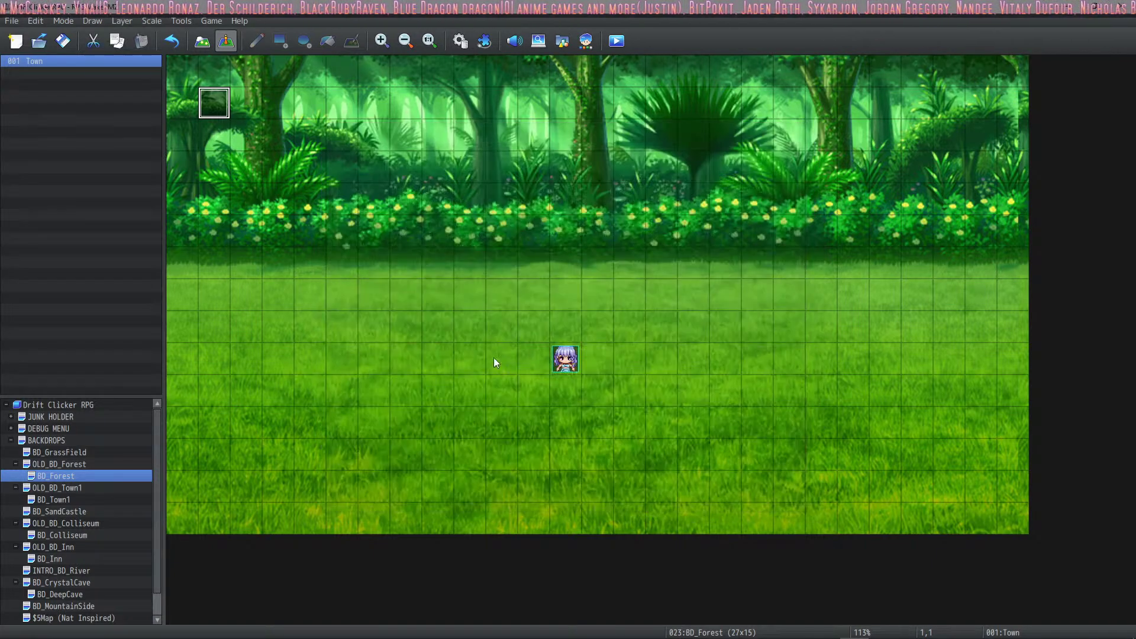
Playtest the game by exploring the forest until a battle starts, and close the game window.
click(623, 43)
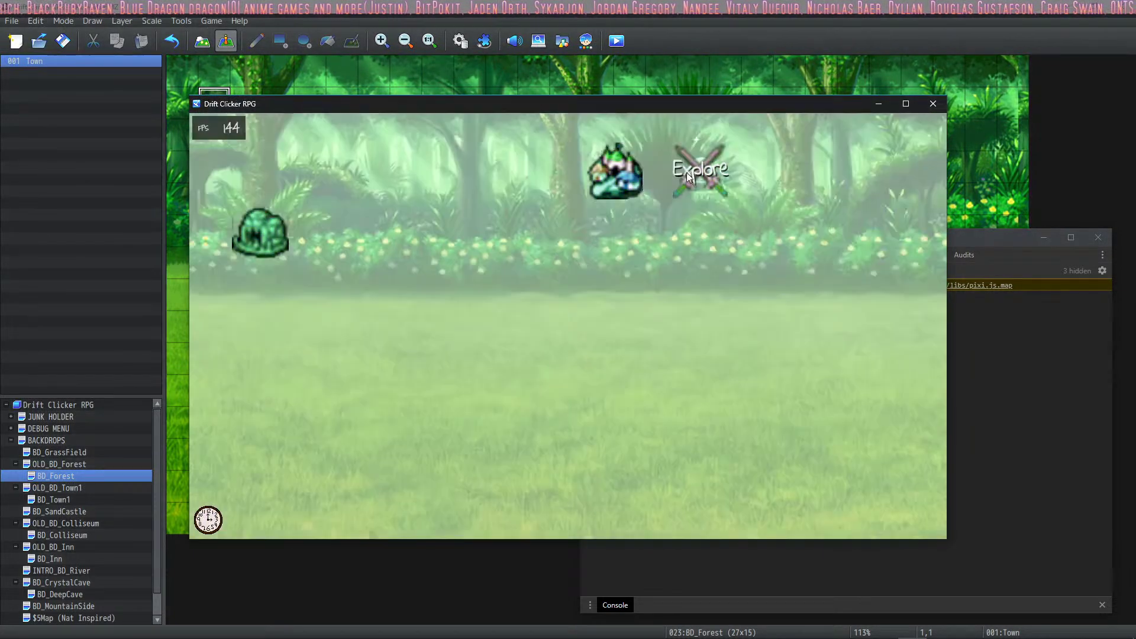
click(685, 172)
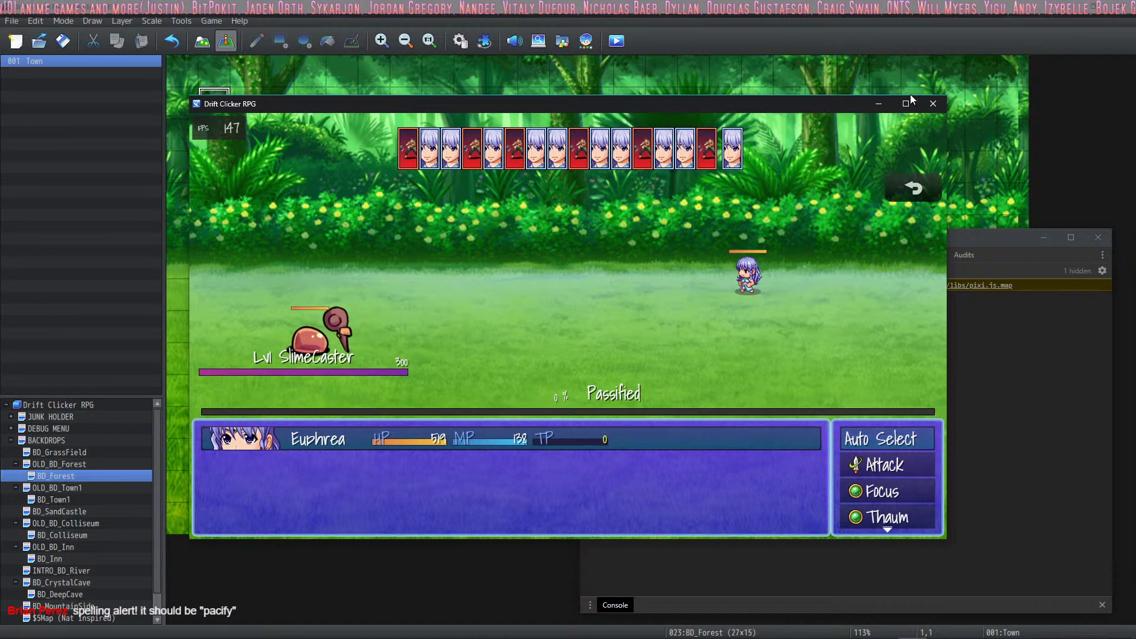
click(934, 103)
Set the TP cost of skill 0028 Splat to 0 in the database and apply the change.
click(460, 41)
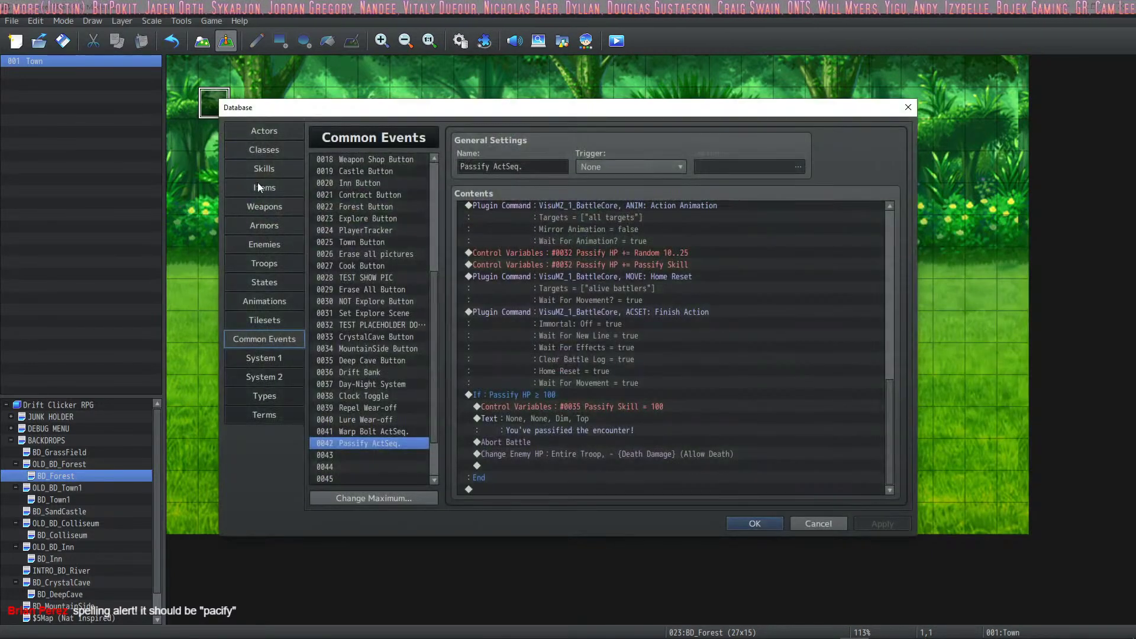
click(264, 169)
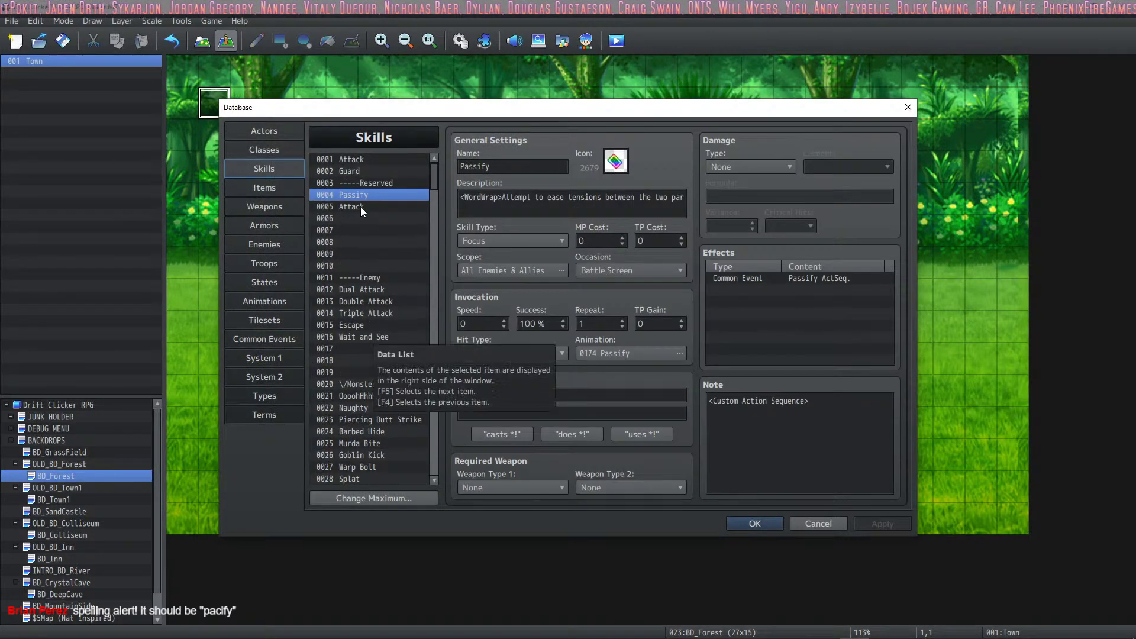
drag(438, 182, 435, 194)
click(367, 310)
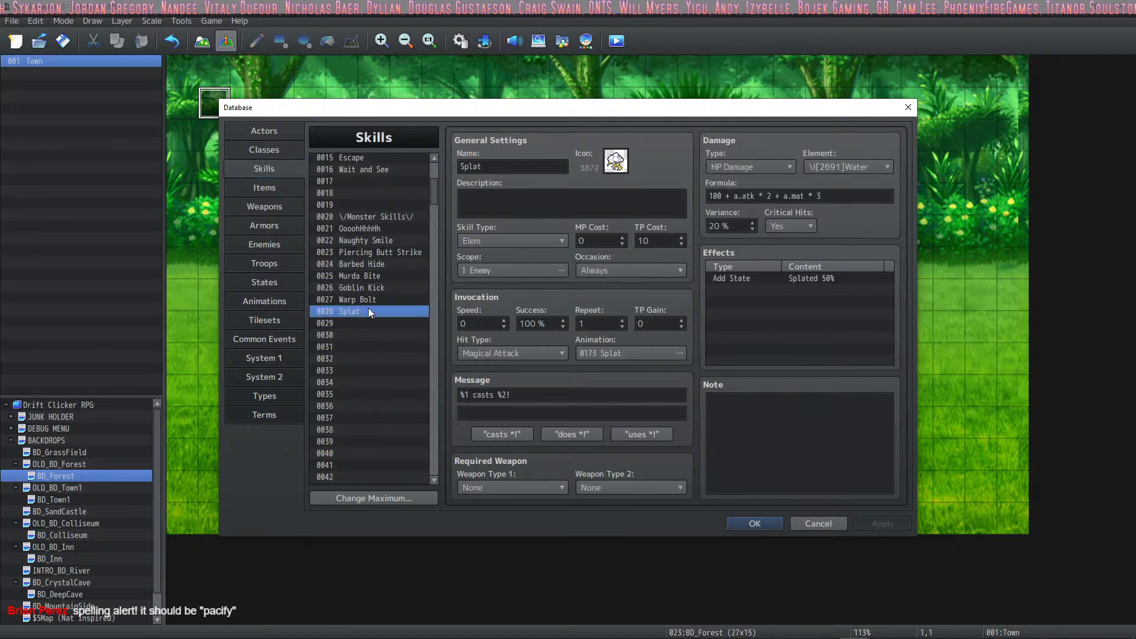
double_click(667, 240)
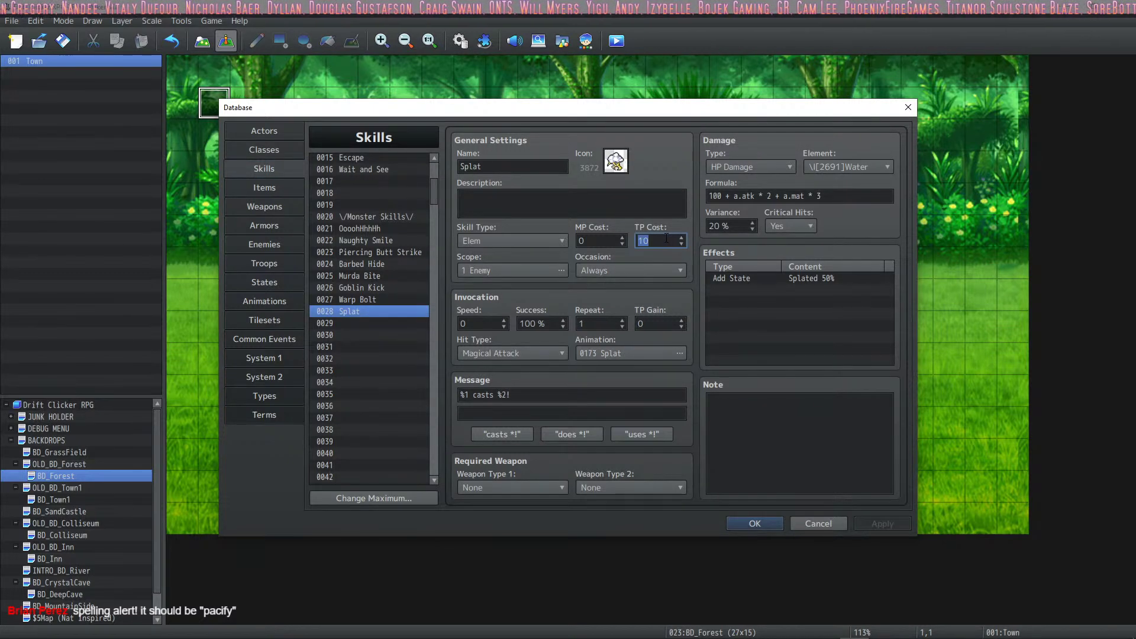
text(0)
click(869, 519)
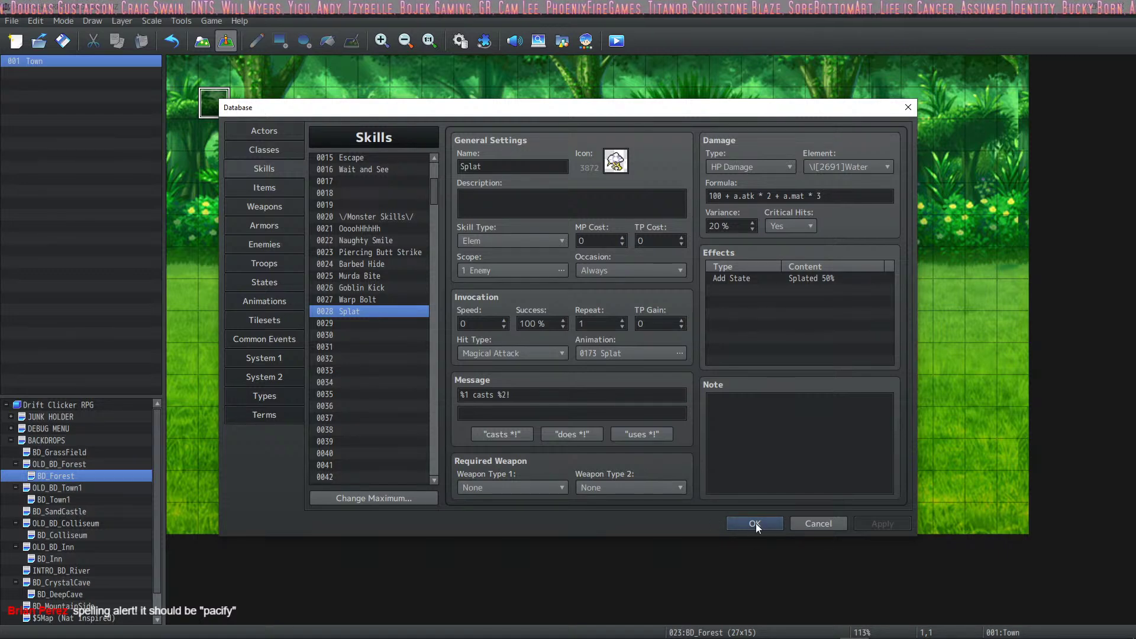
Set the Splat skill's chance of adding the Splated state to 35% and confirm the database.
double_click(758, 278)
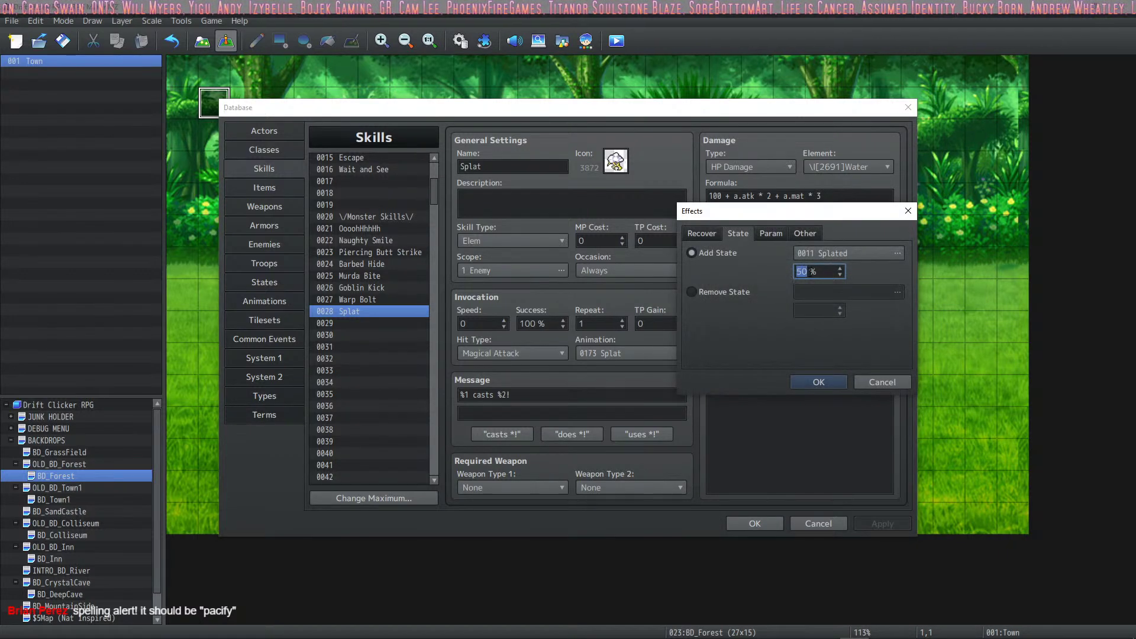
scroll(814, 272, down, 13)
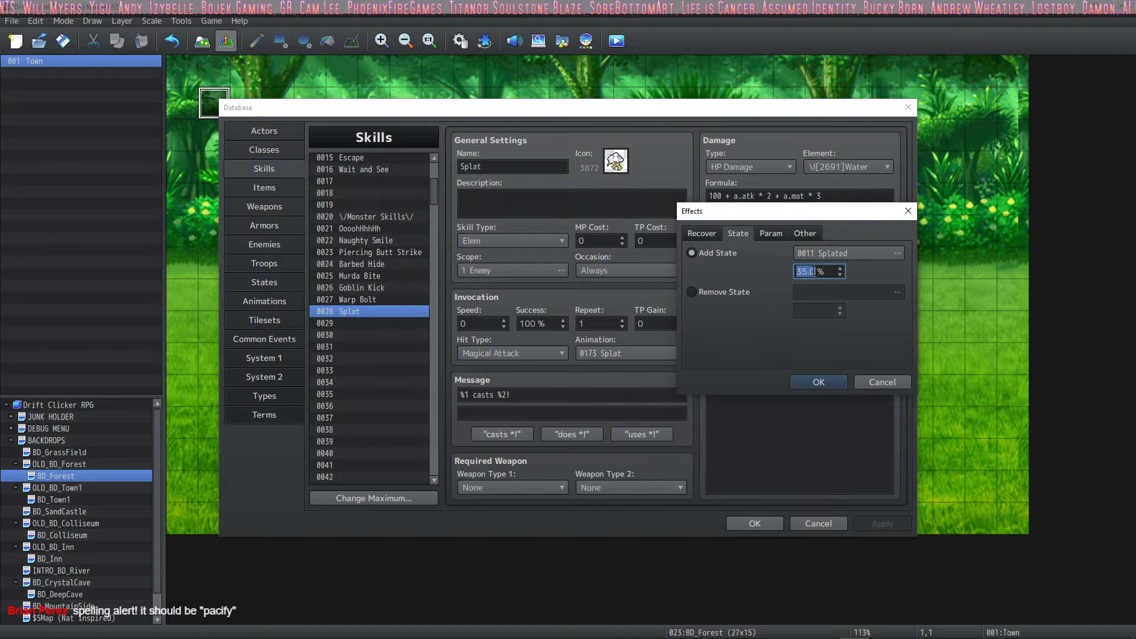
click(825, 382)
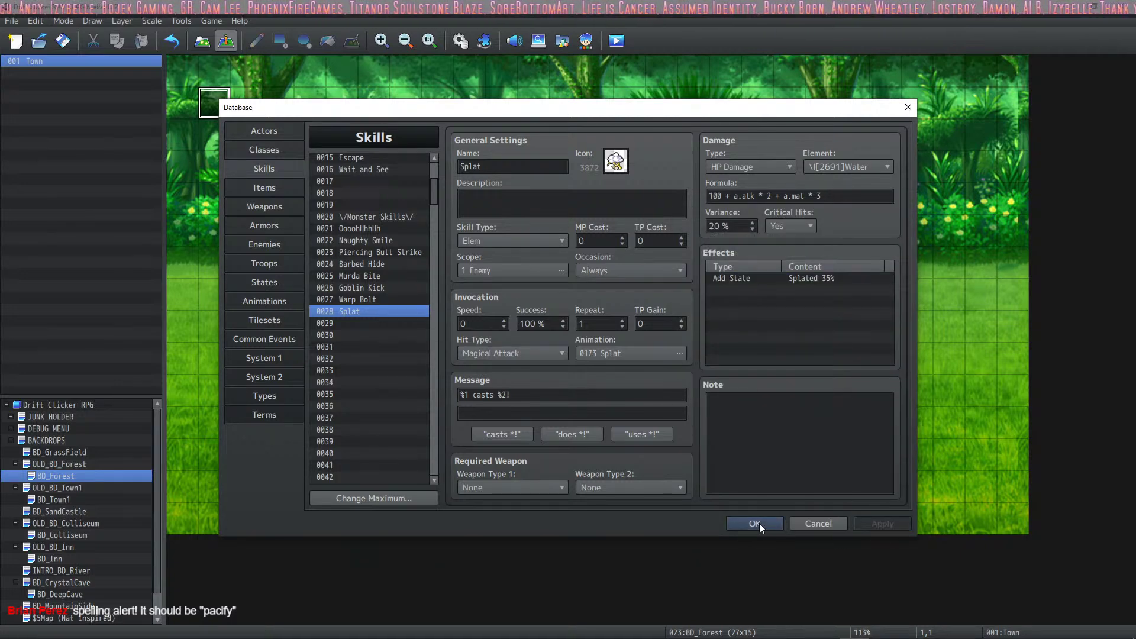
click(759, 523)
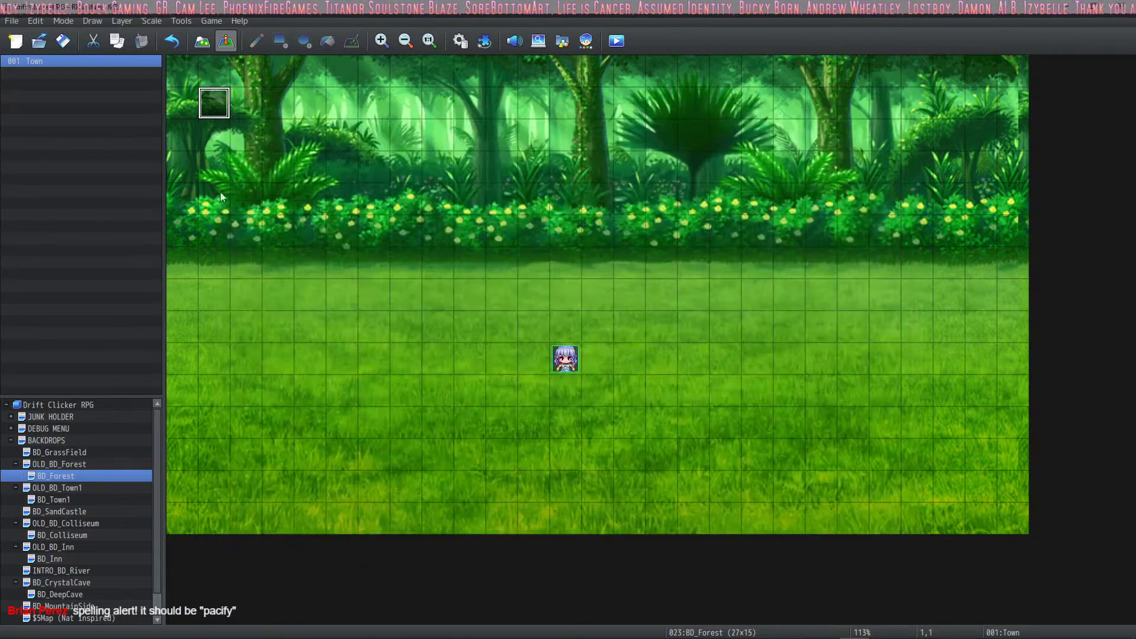
Start a playtest, switch to HUD Maker Ultra and rename the Battle HUD's Passified text component as Pacified, checking its display condition.
click(620, 41)
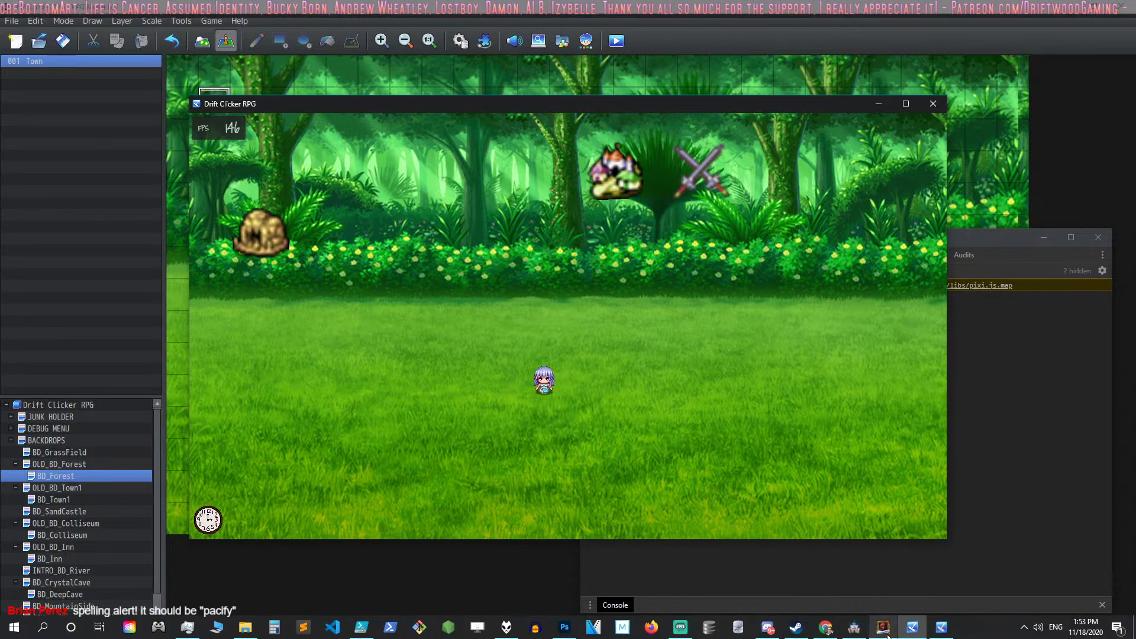
click(884, 628)
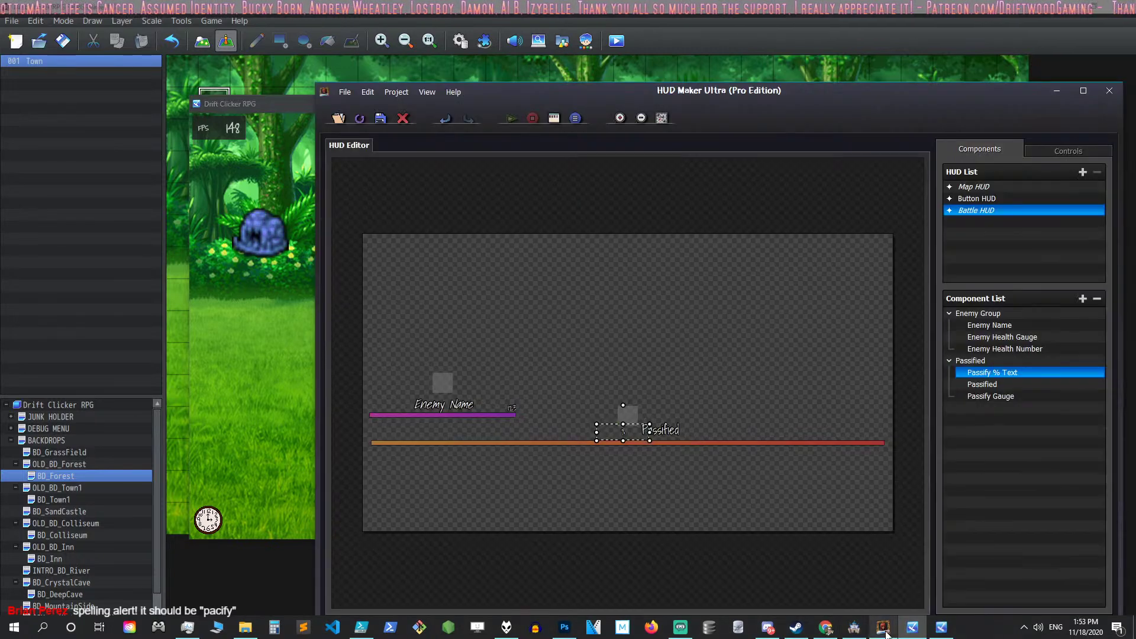
click(681, 430)
double_click(660, 430)
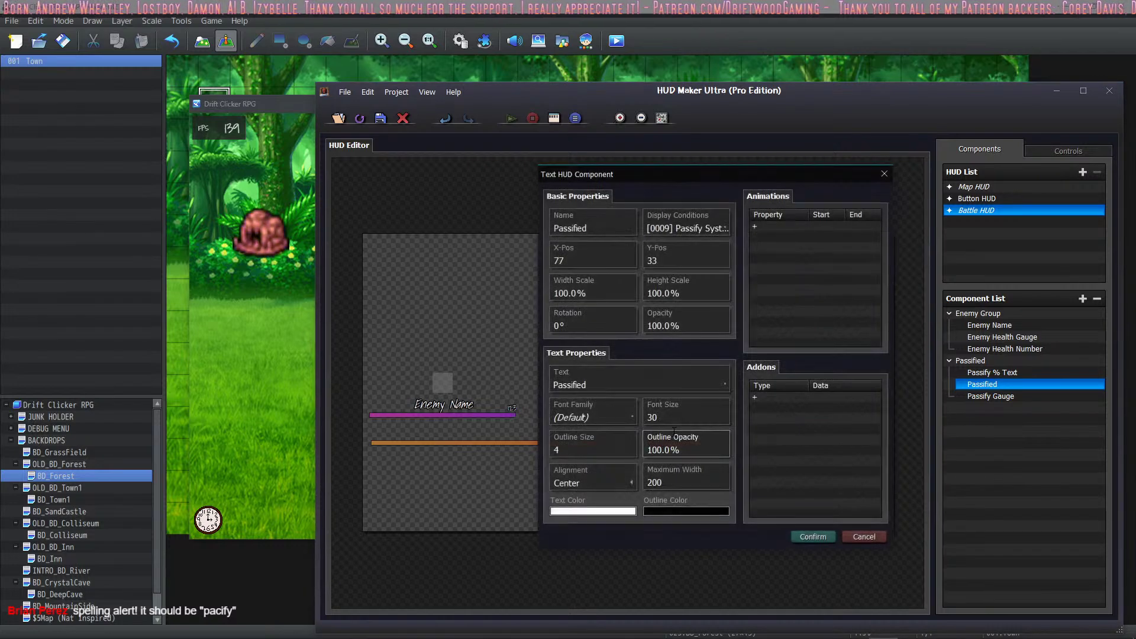
double_click(578, 228)
click(603, 230)
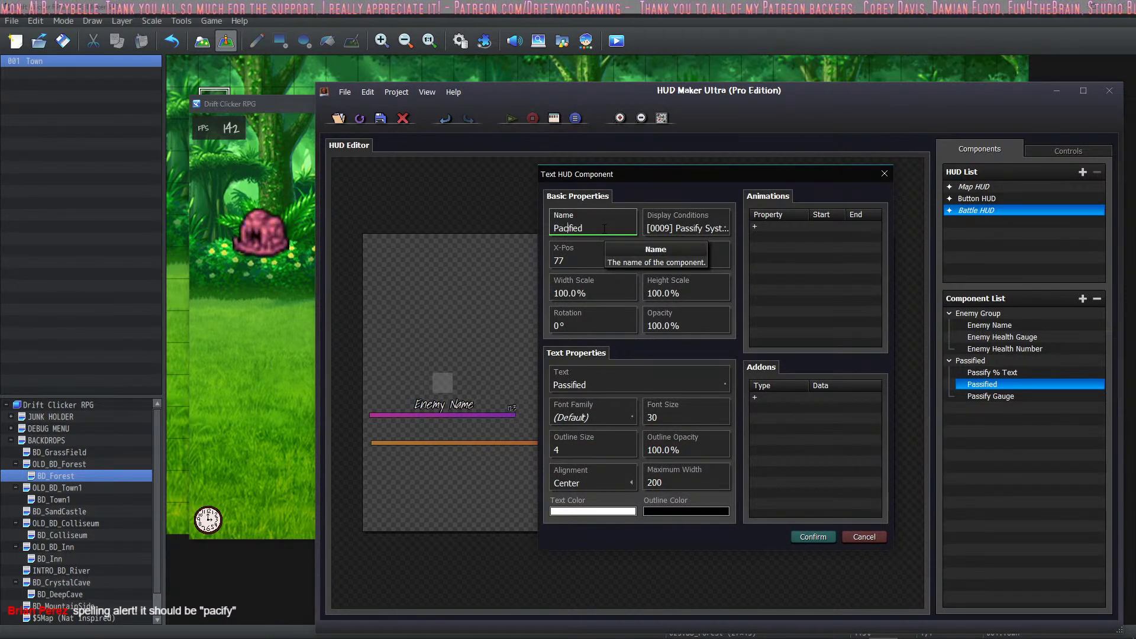
click(704, 224)
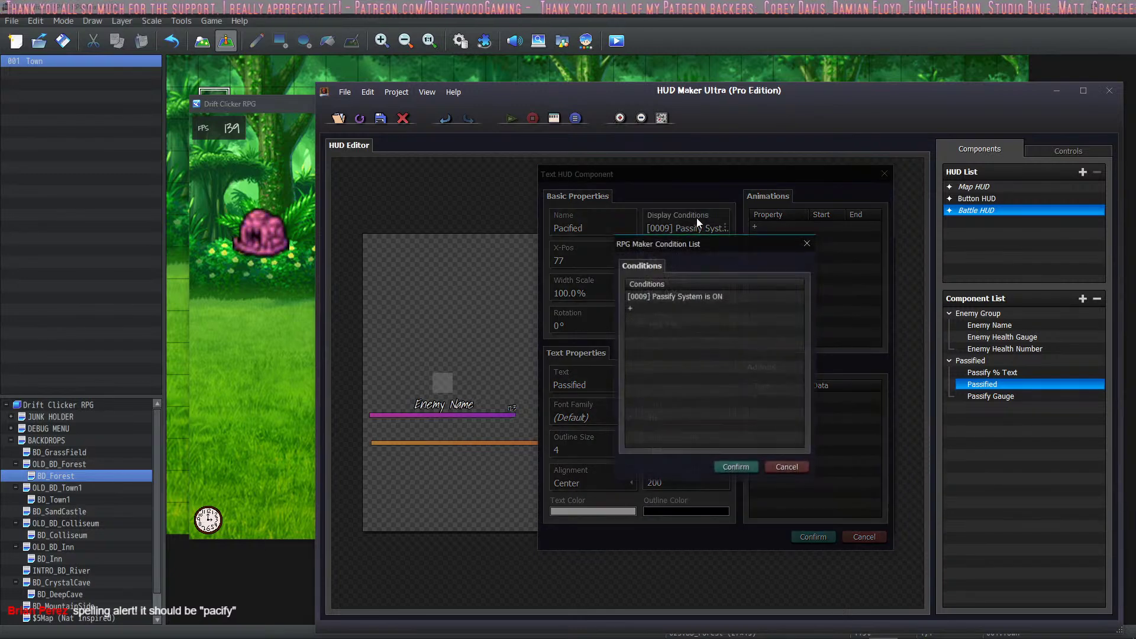
click(736, 469)
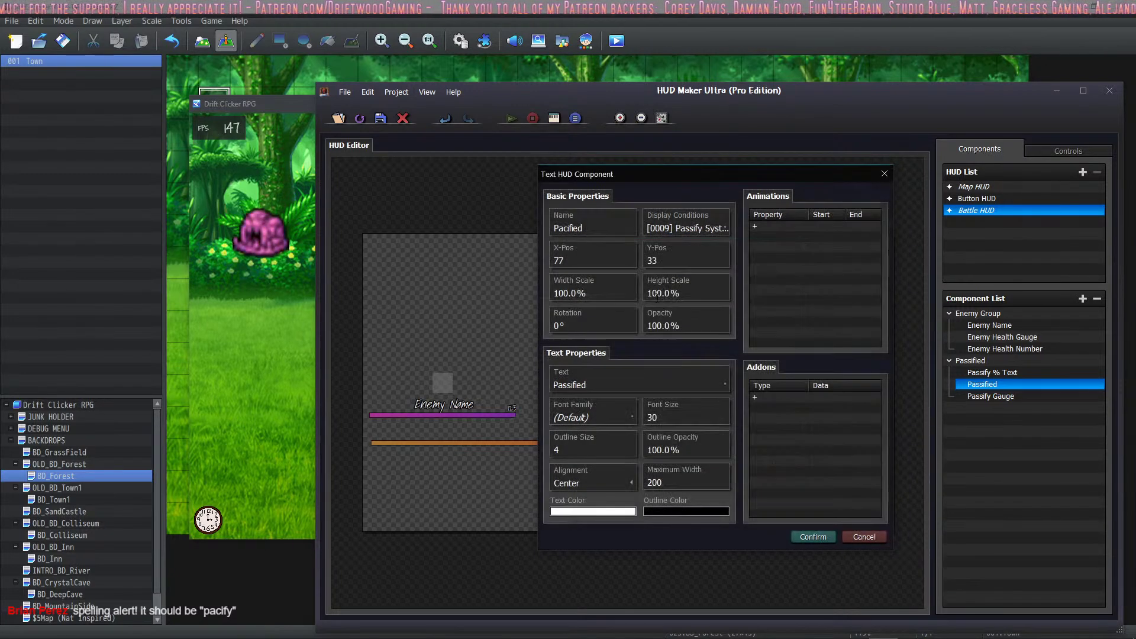
Change the component's displayed plain text to "Pacified" and confirm the text component's properties.
click(620, 396)
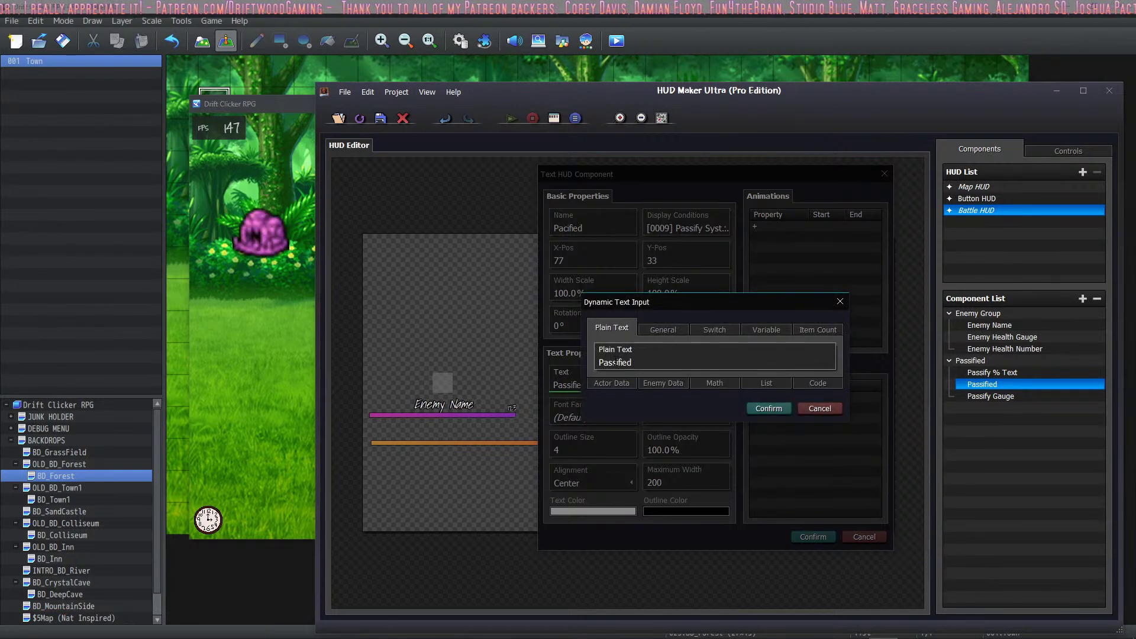
key(Delete)
key(Delete)
key(Delete)
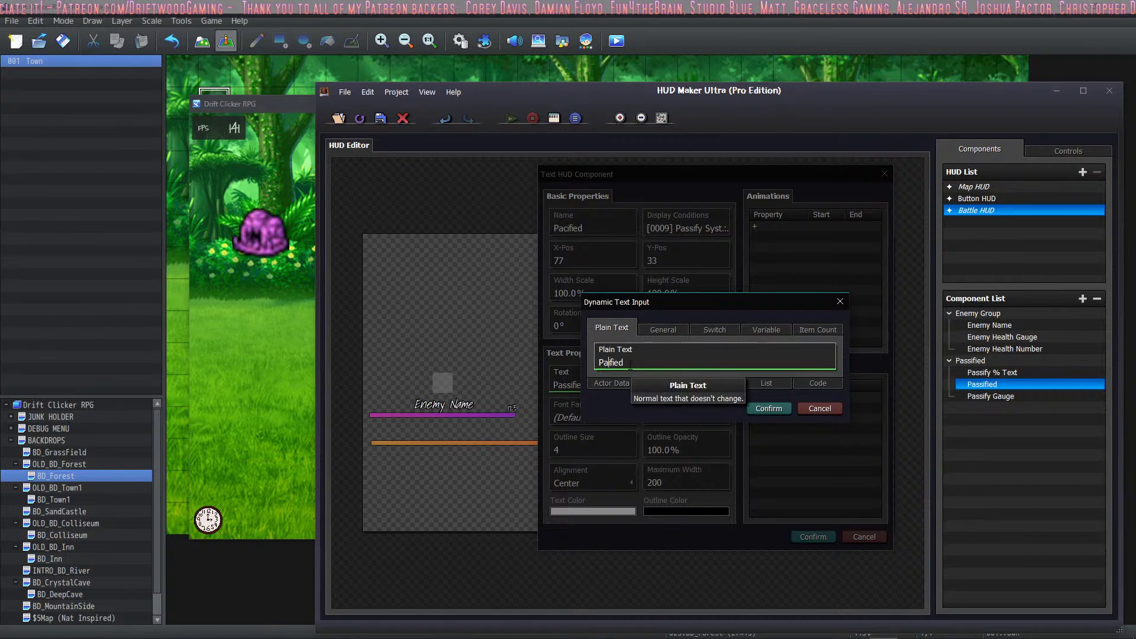
click(769, 408)
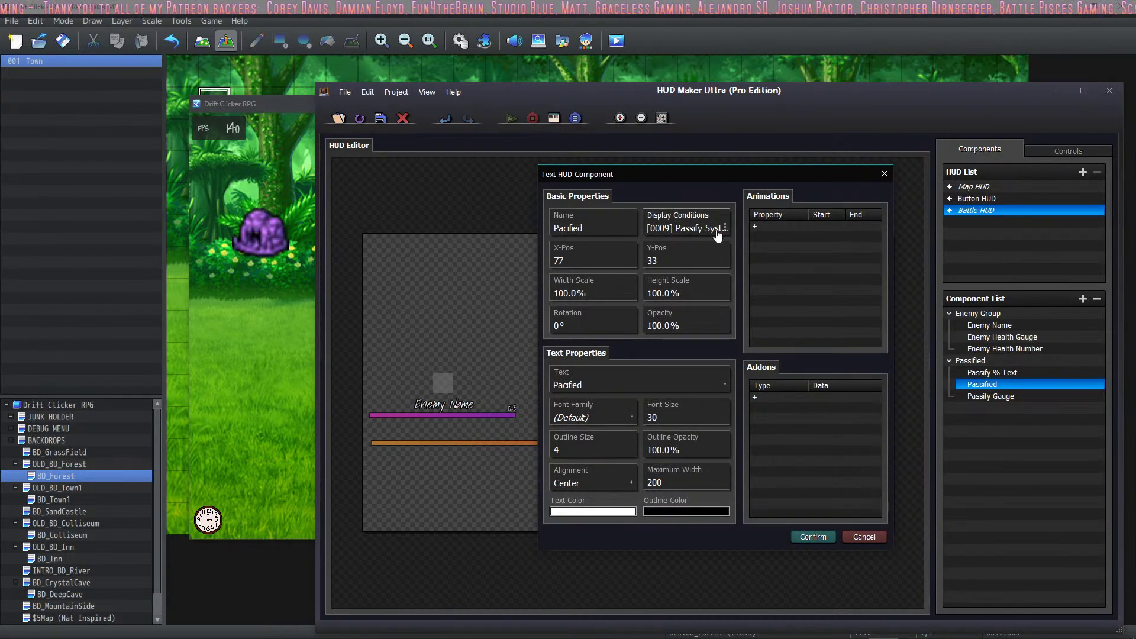
click(814, 537)
Rename the Passify % Text and Passify Gauge components as Pacify % Text and Pacify Gauge.
double_click(982, 373)
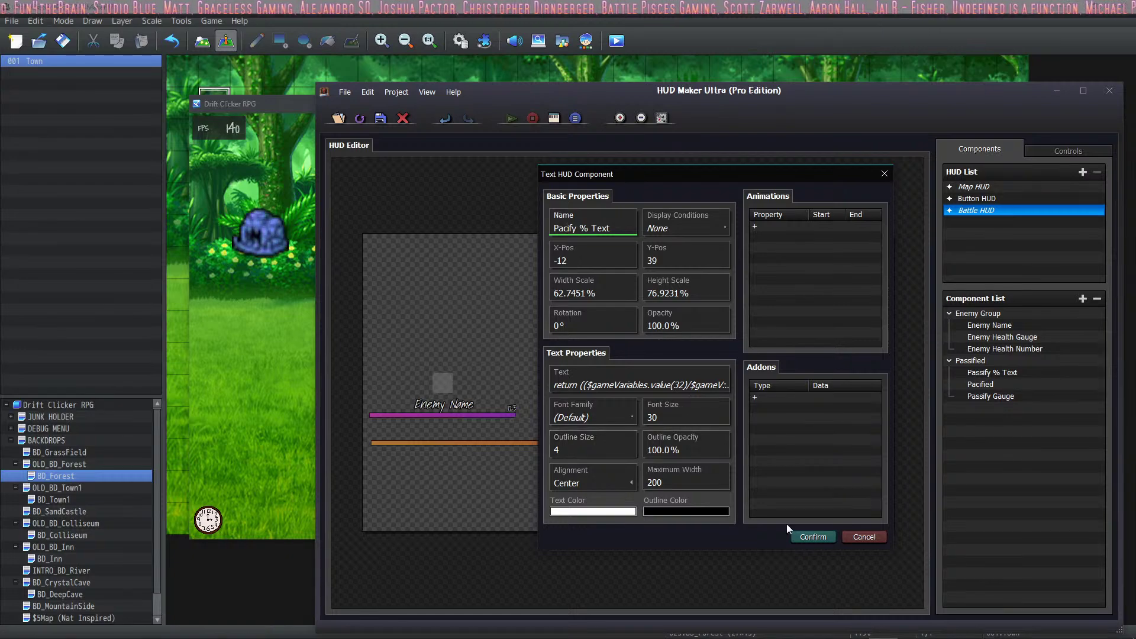
click(812, 539)
double_click(981, 398)
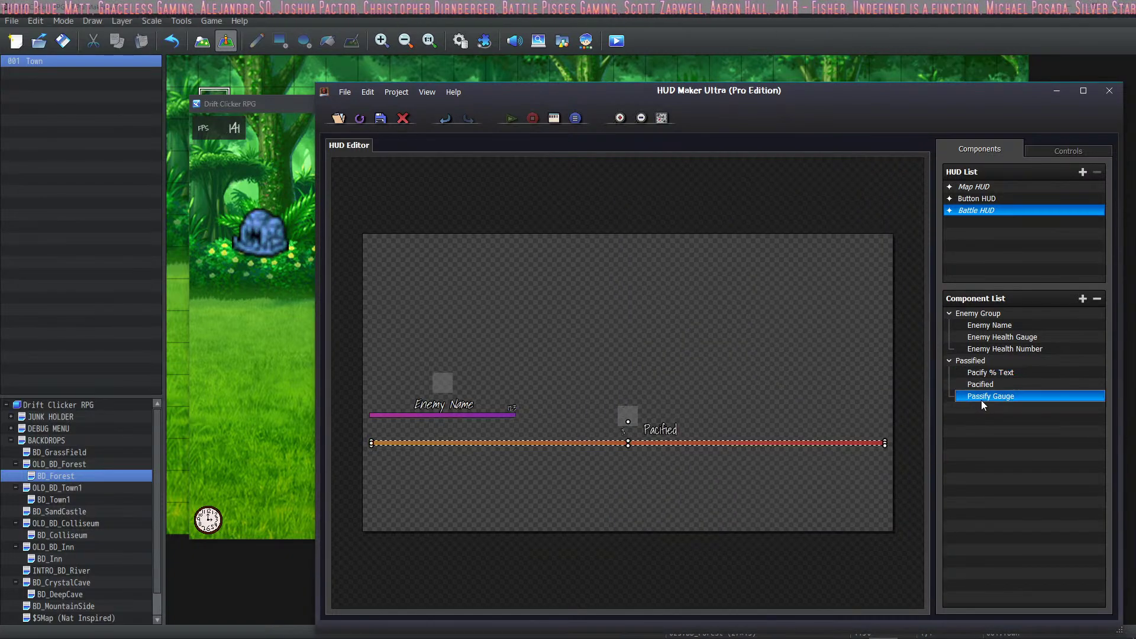
double_click(568, 231)
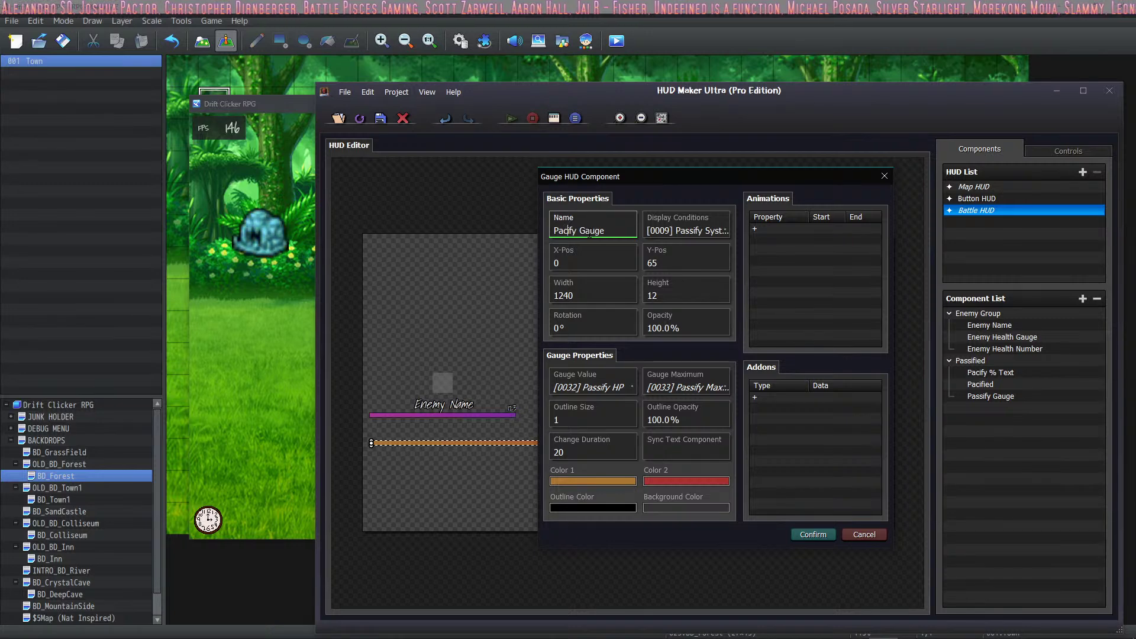
click(695, 241)
click(786, 467)
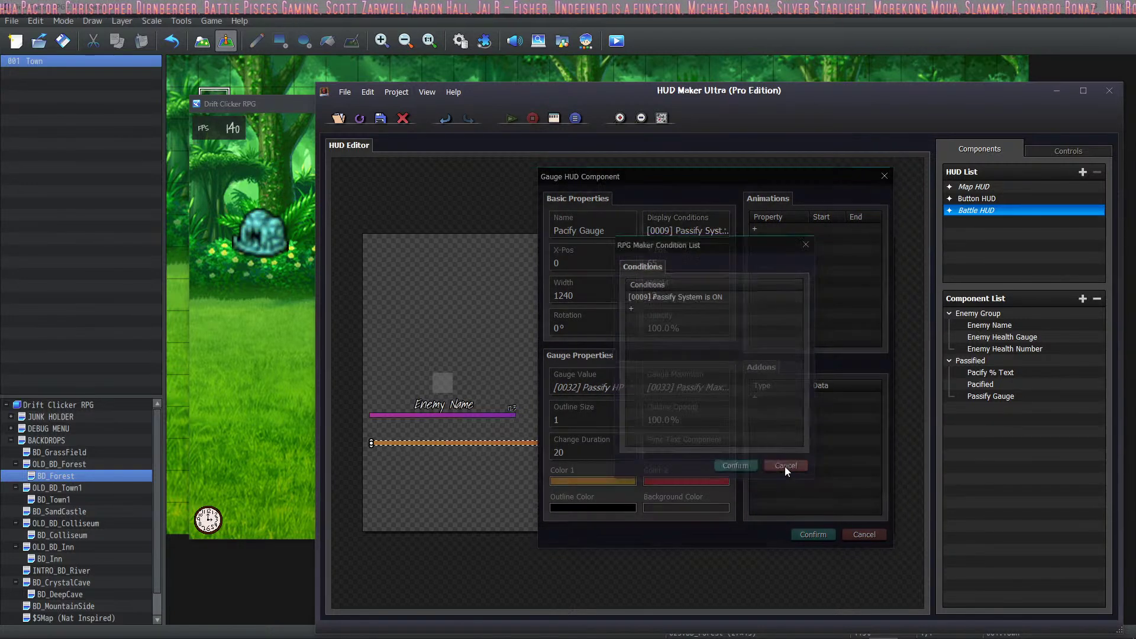
click(609, 389)
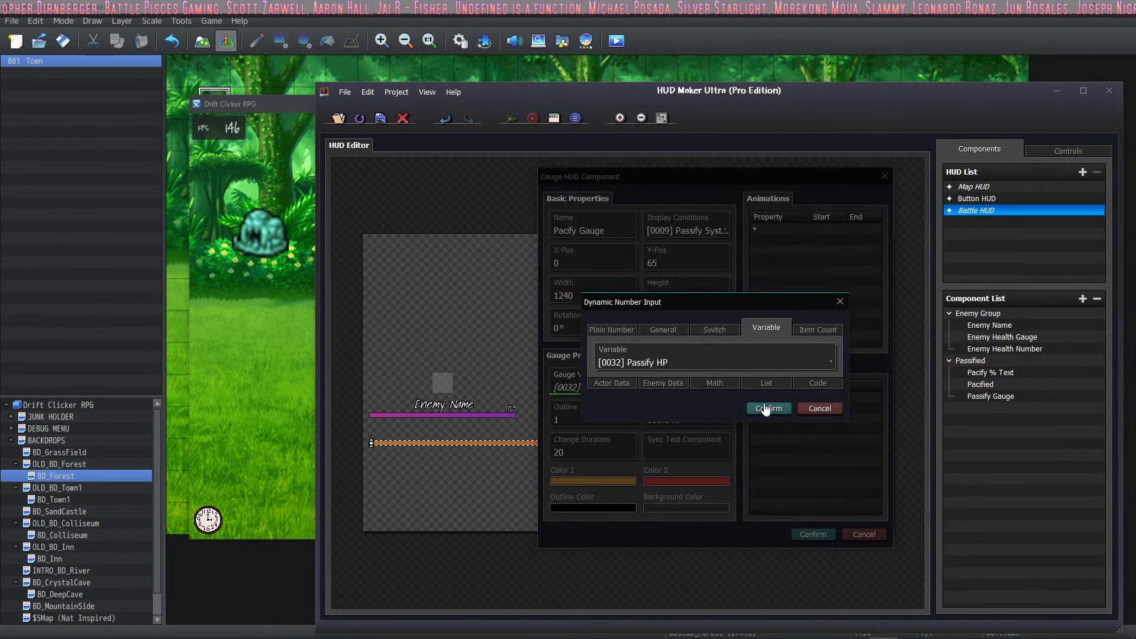
click(825, 404)
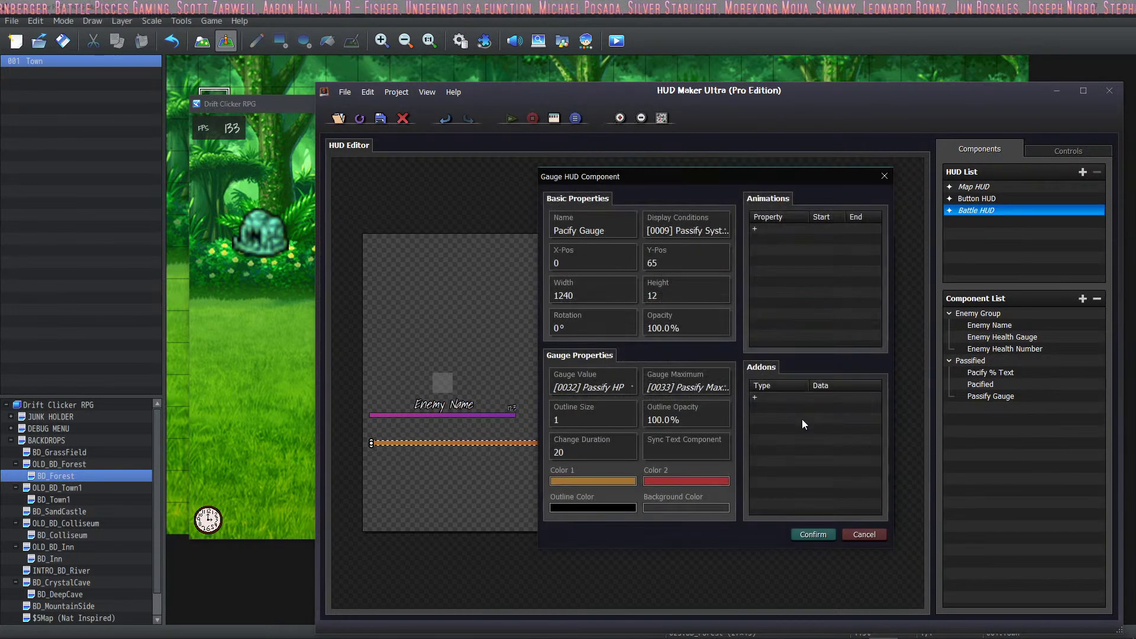
click(811, 535)
Check the Pacify % Text and Pacified components on the canvas and save the HUD project.
click(1014, 374)
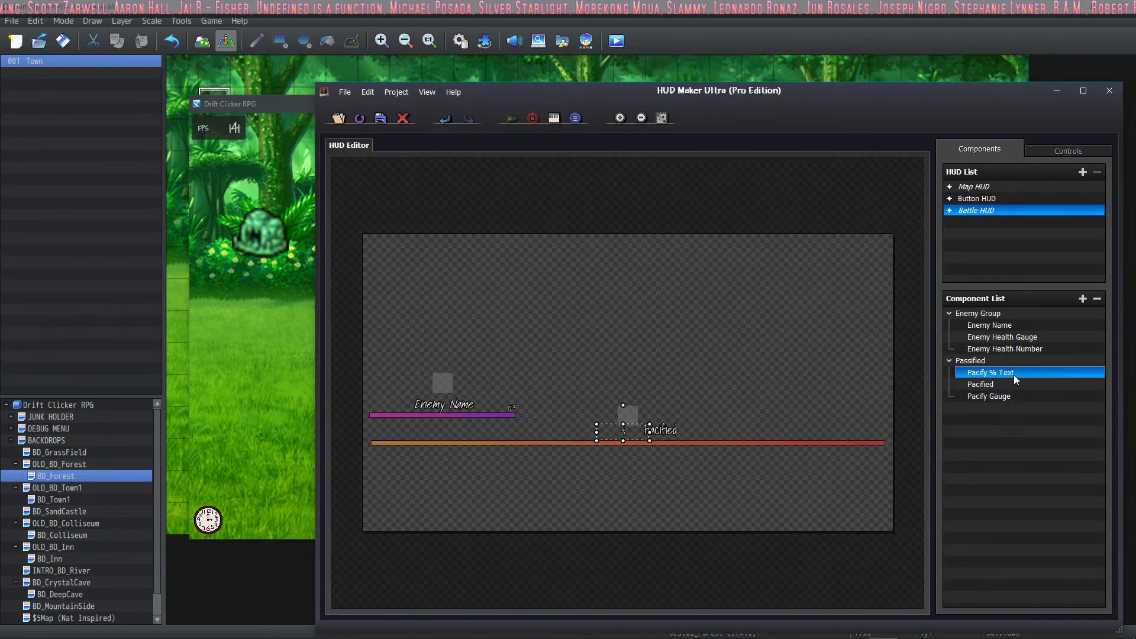
click(1009, 384)
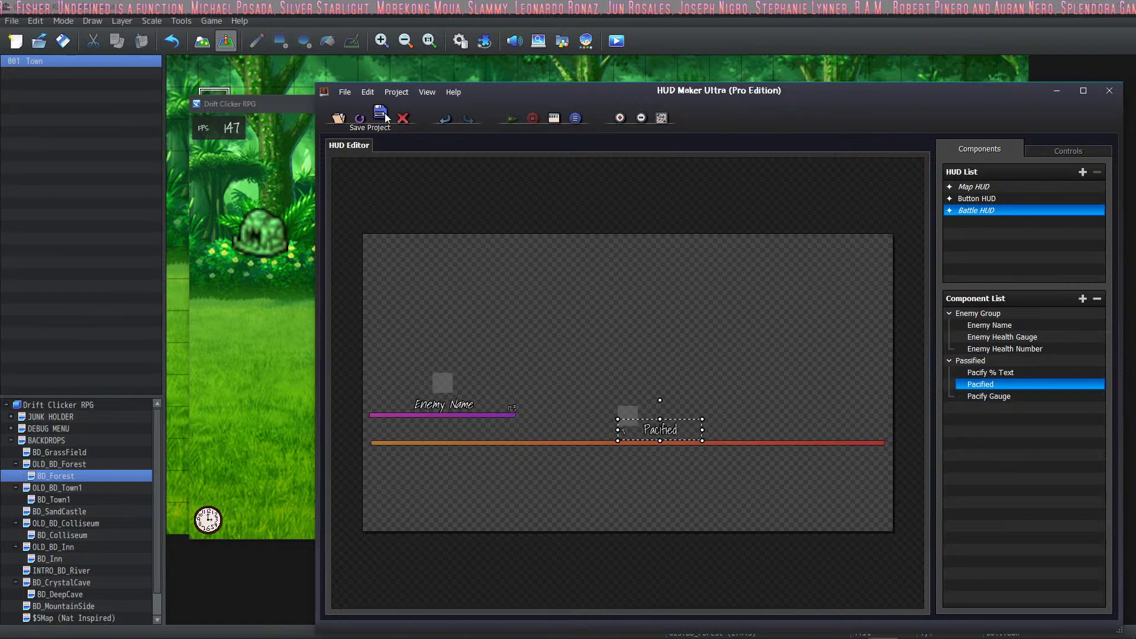
click(360, 119)
Switch to RPG Maker MZ and rename common event 0042 in the database as "Pacify ActSeq.".
click(460, 42)
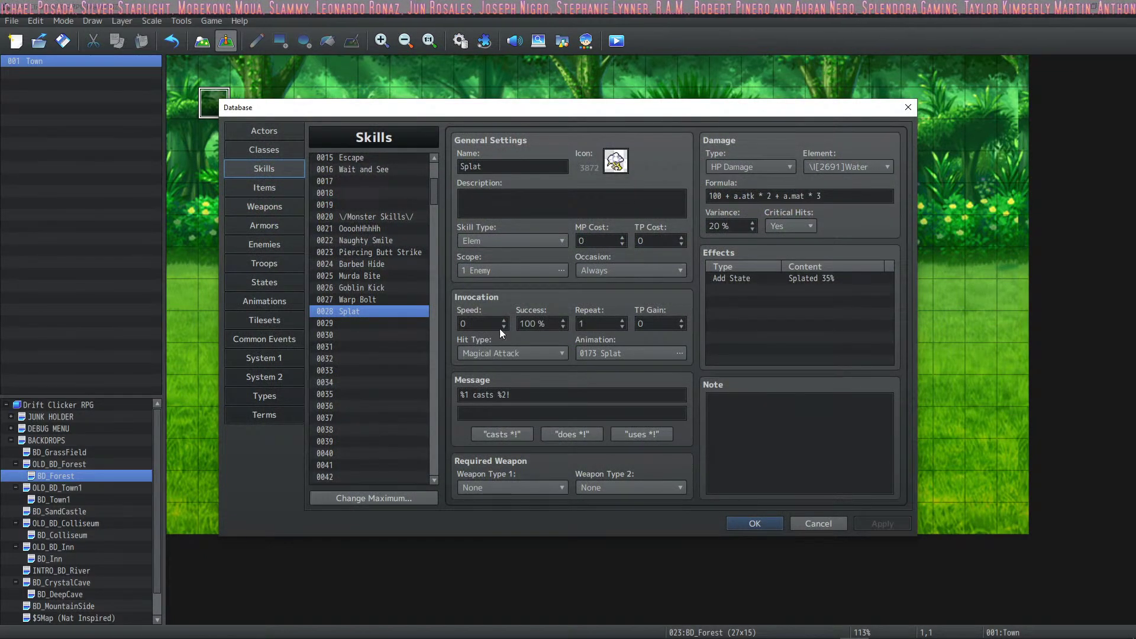
click(275, 342)
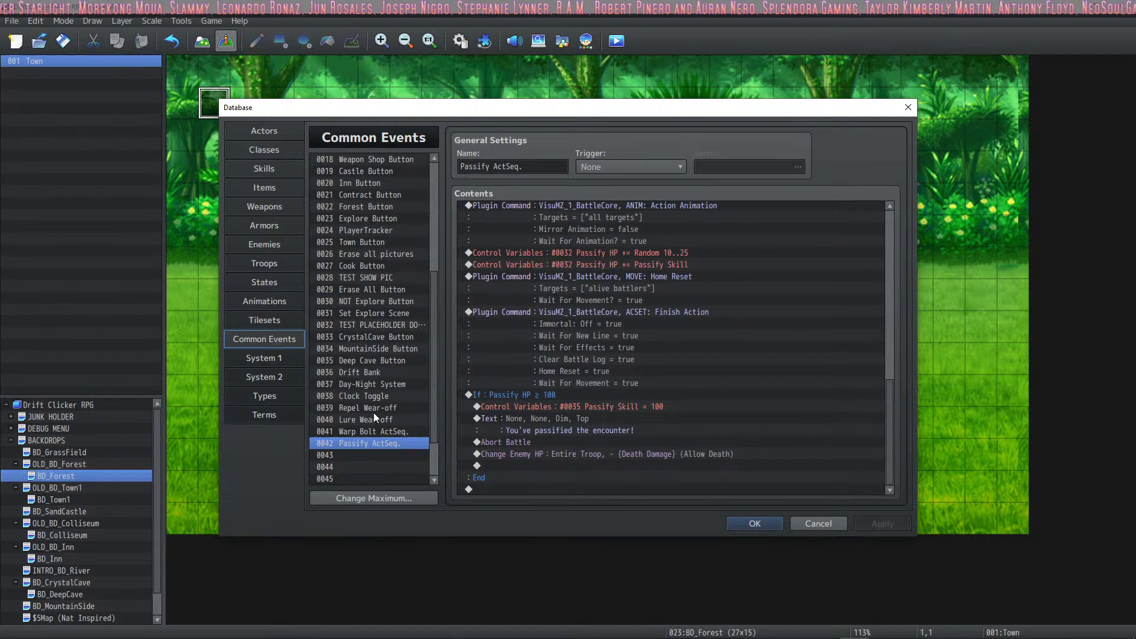
double_click(471, 167)
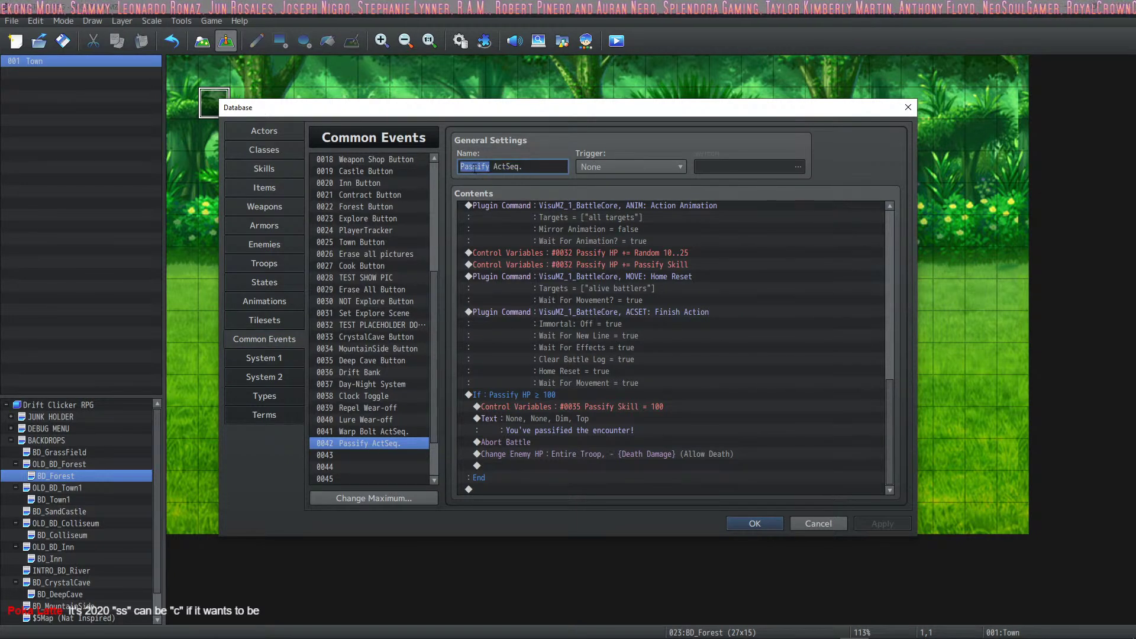
click(472, 167)
key(Delete)
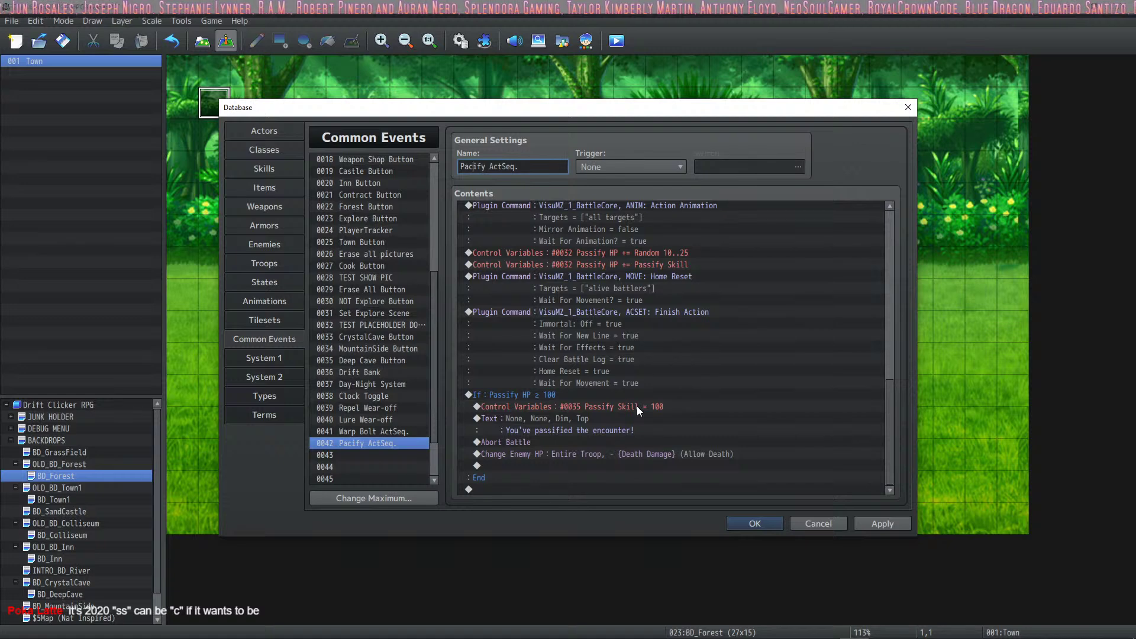
Rename variables 0032, 0033 and 0035 as Pacify HP, Pacify MaxHP and Pacify Skill, keeping 0035 in the Control Variables command.
right_click(616, 407)
click(656, 415)
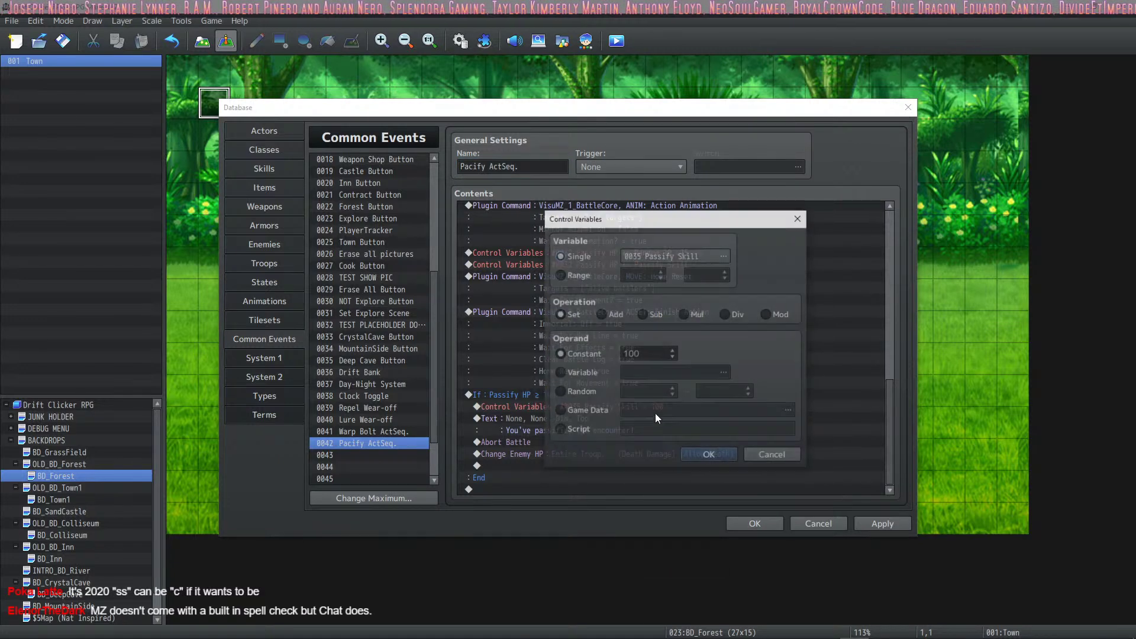
click(720, 256)
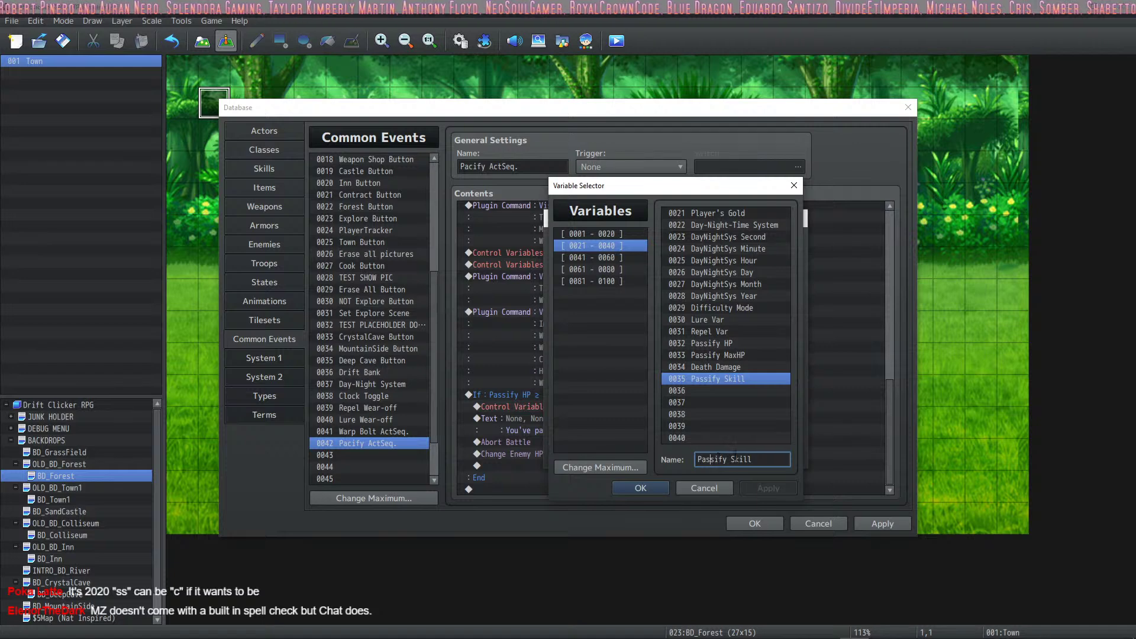
click(706, 356)
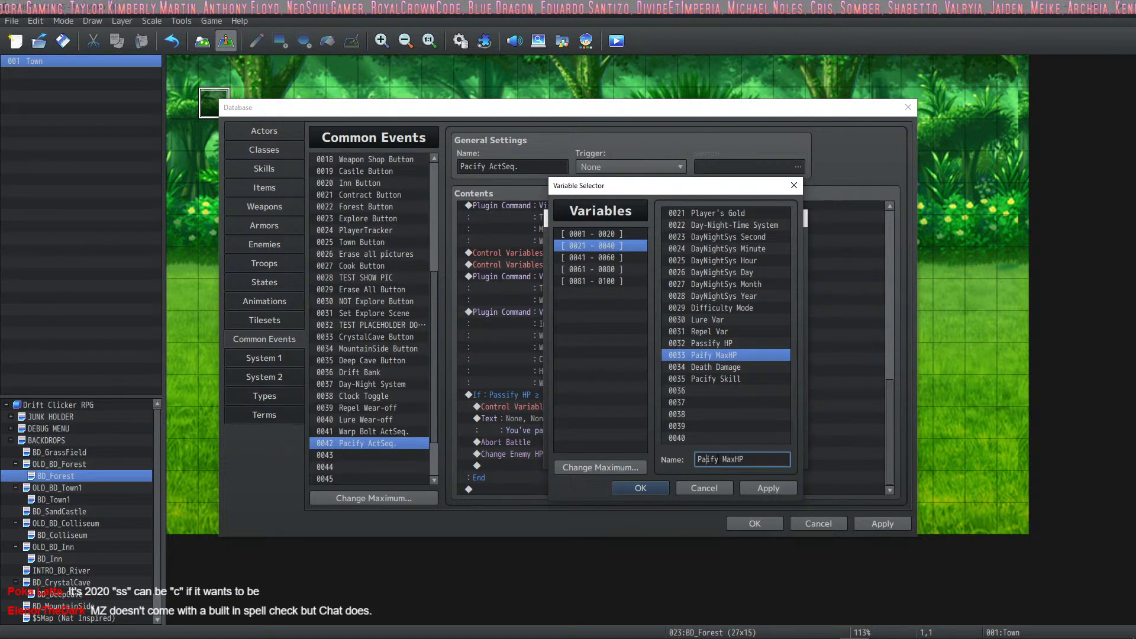
click(723, 345)
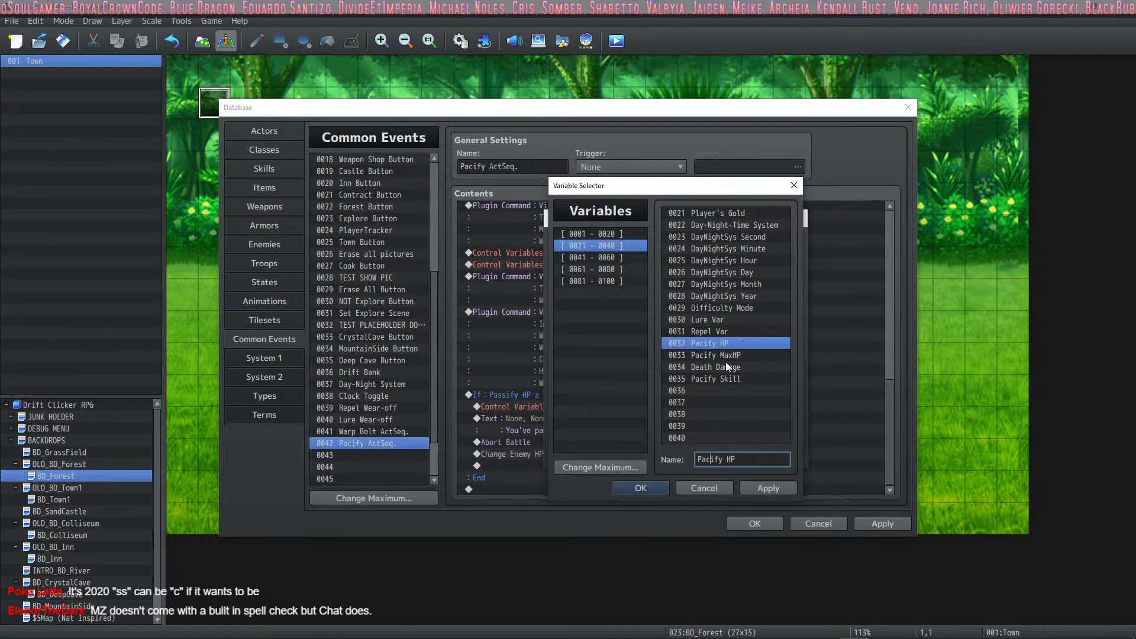
click(711, 378)
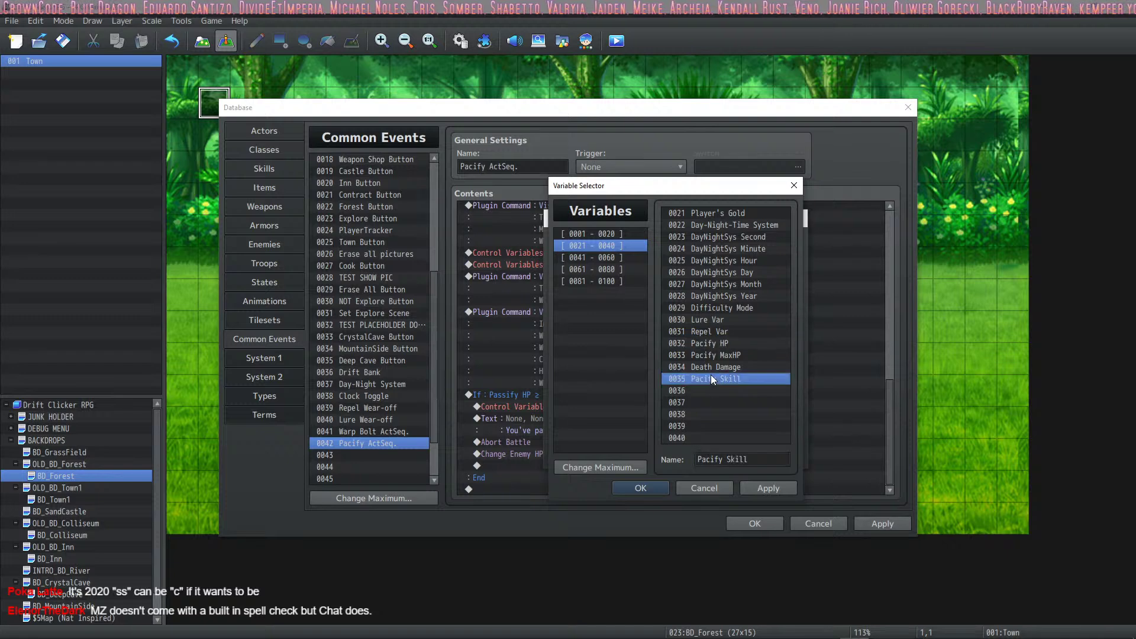
click(641, 487)
click(715, 457)
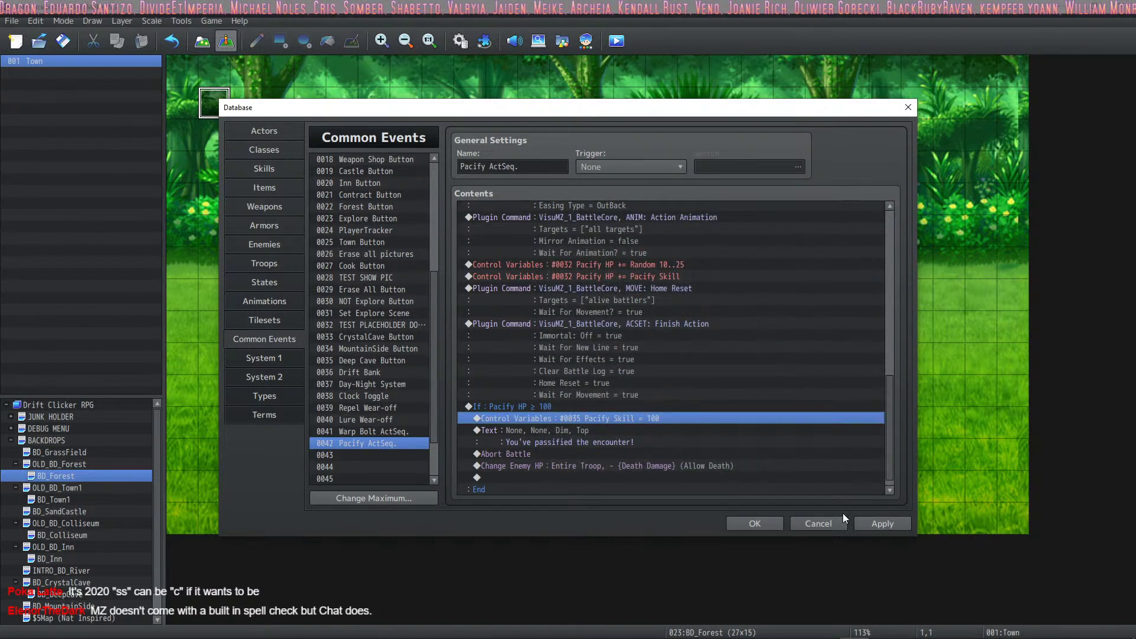
Change the event's message to "You've pacified the encounter!", apply the change and confirm the database.
scroll(625, 413, down, 1)
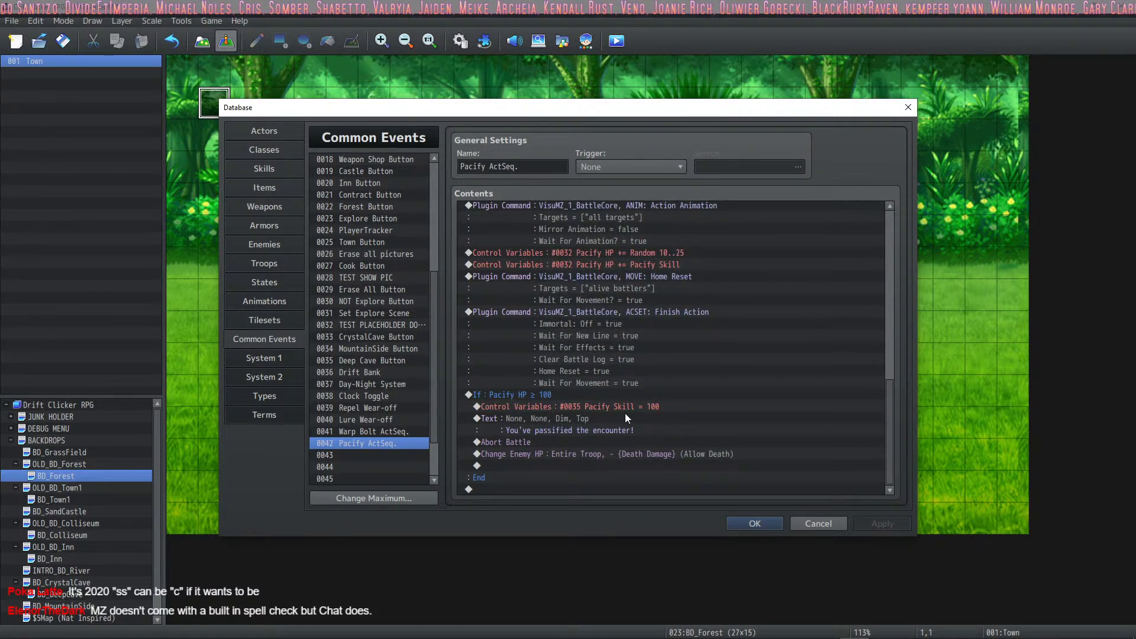
double_click(548, 417)
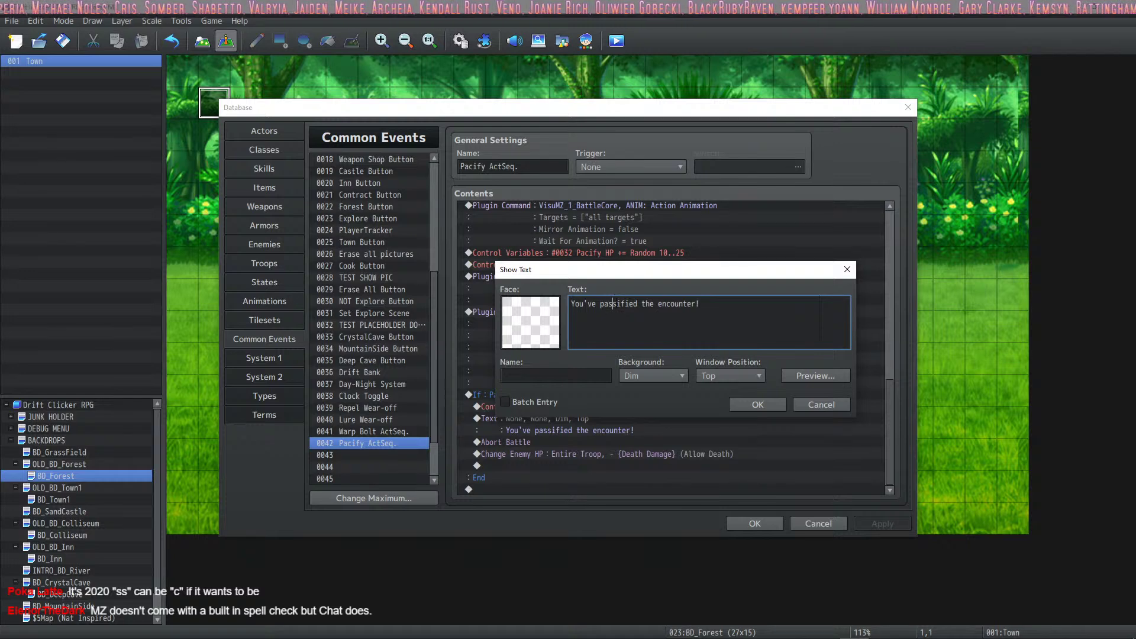
click(618, 314)
key(BackSpace)
key(BackSpace)
text(c)
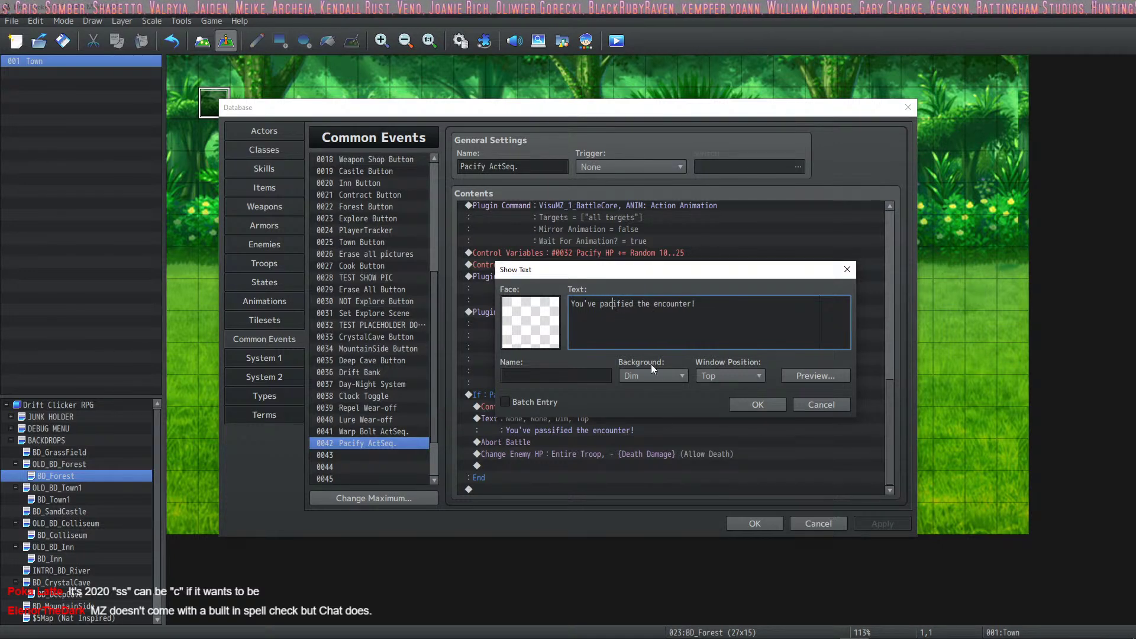
click(756, 406)
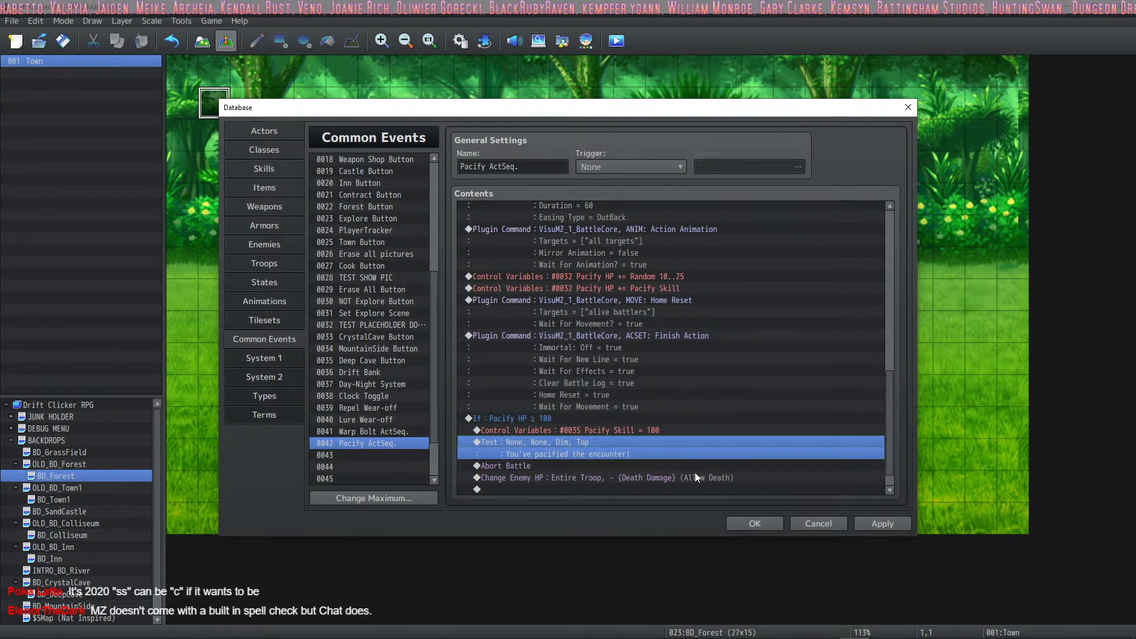
scroll(626, 456, down, 1)
click(882, 521)
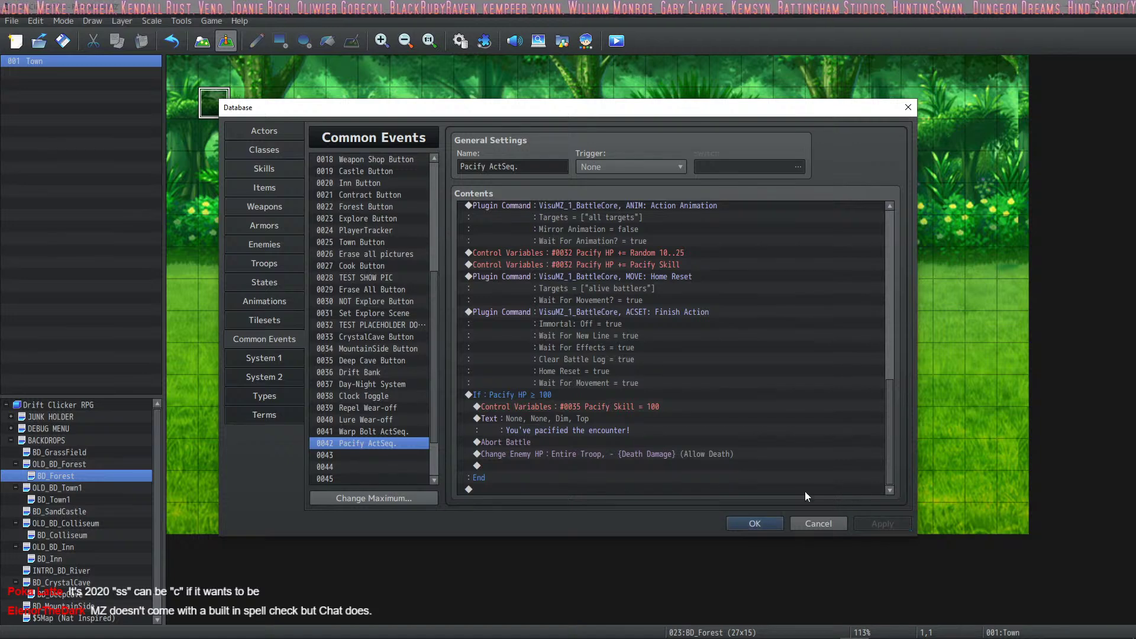
click(747, 527)
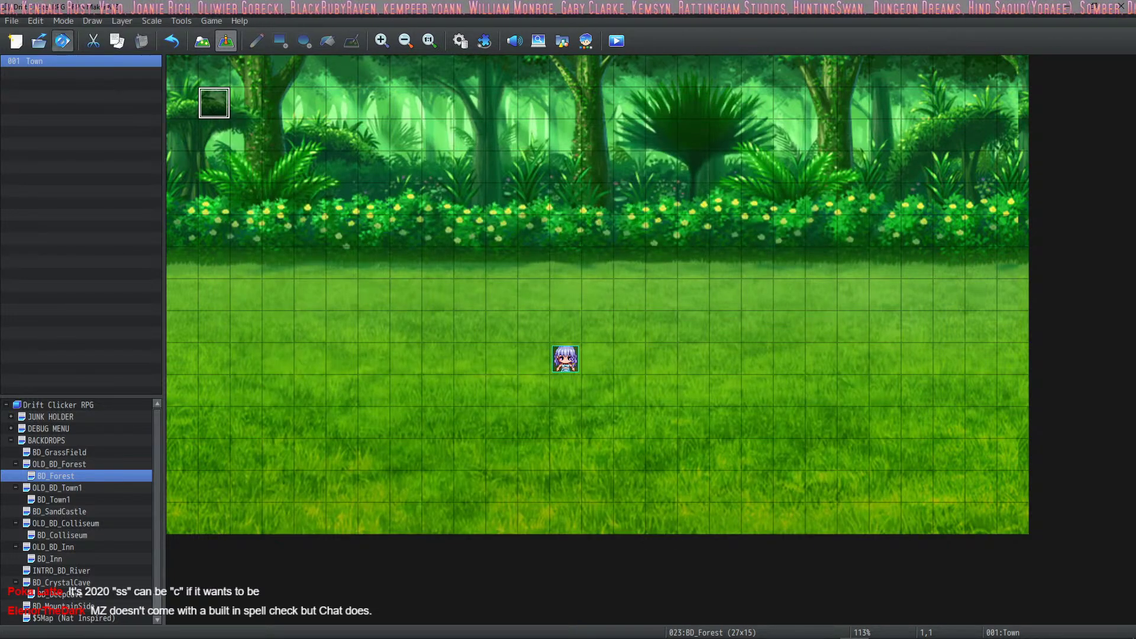
Launch a playtest of the forest map and close the game window.
click(621, 44)
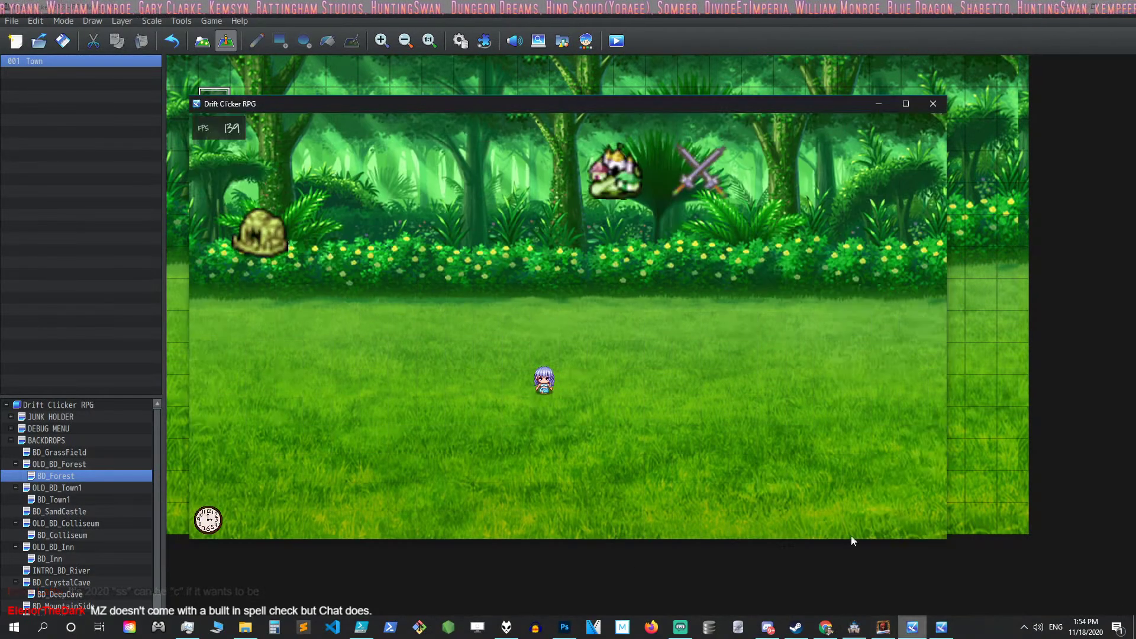
click(934, 104)
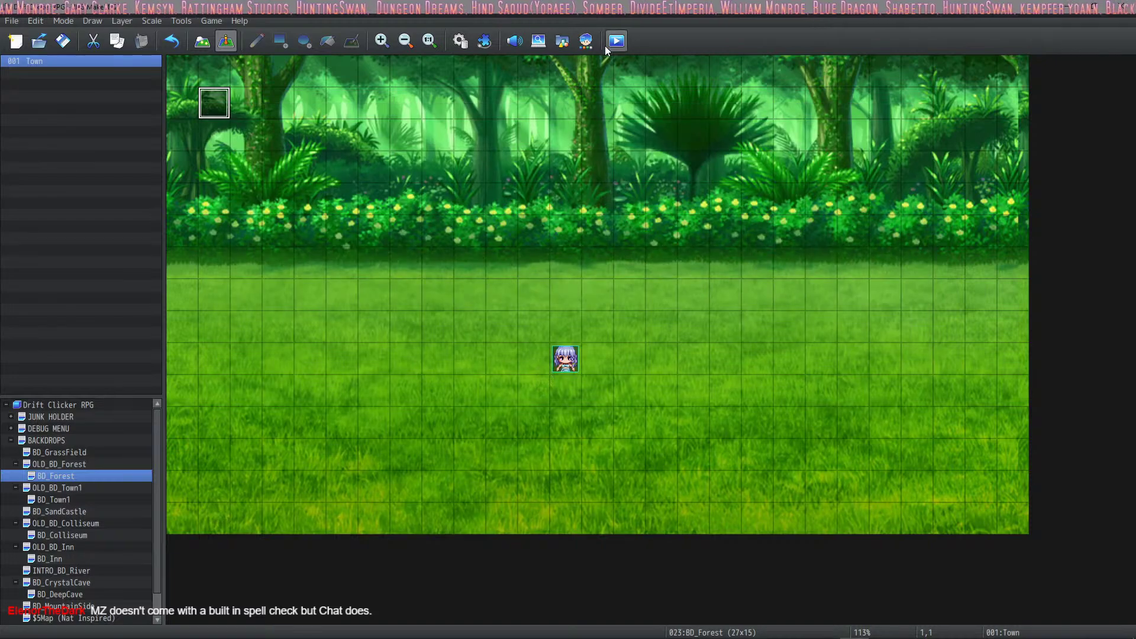
Launch a playtest, explore the forest to start a battle, and use Focus's Passify skill against the SlimeCaster.
click(614, 47)
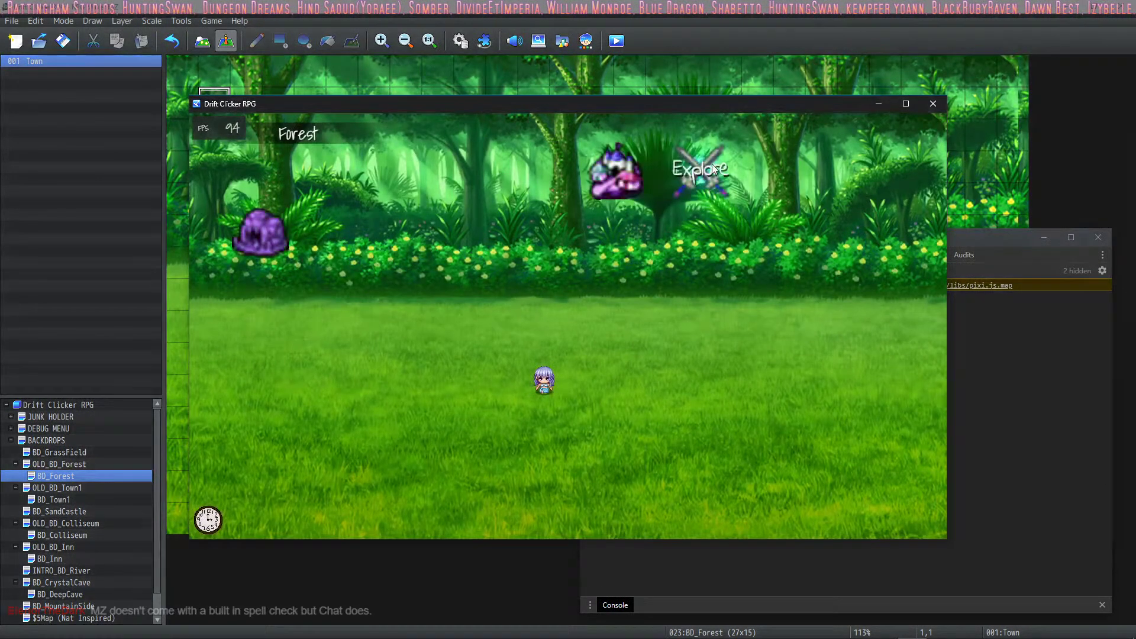
click(697, 184)
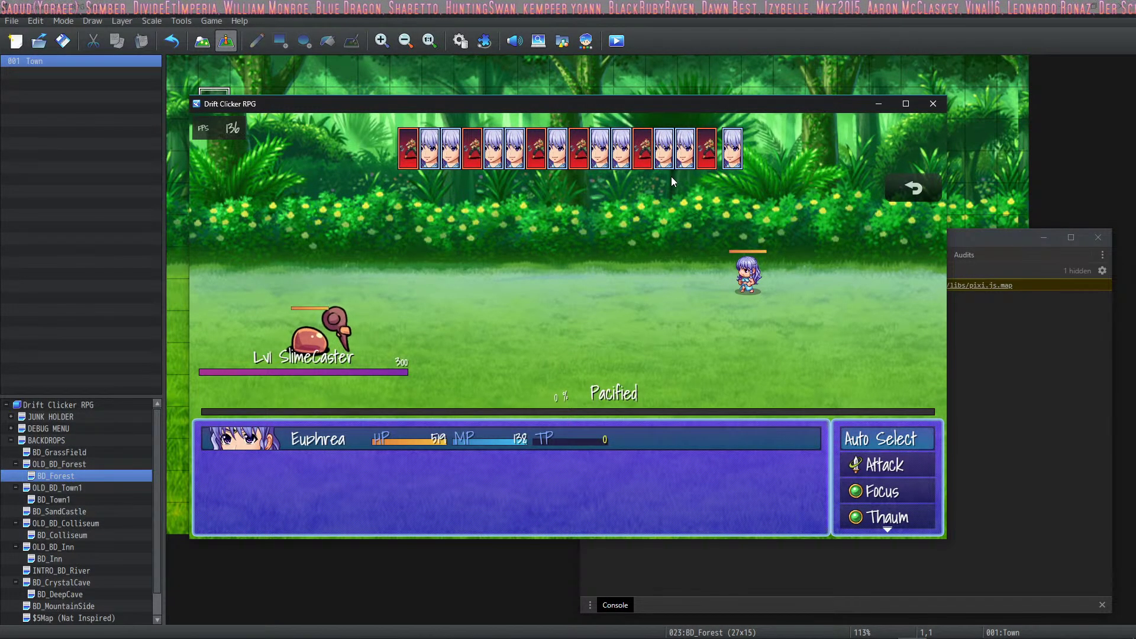
key(Down)
key(Up)
key(Down)
key(Down)
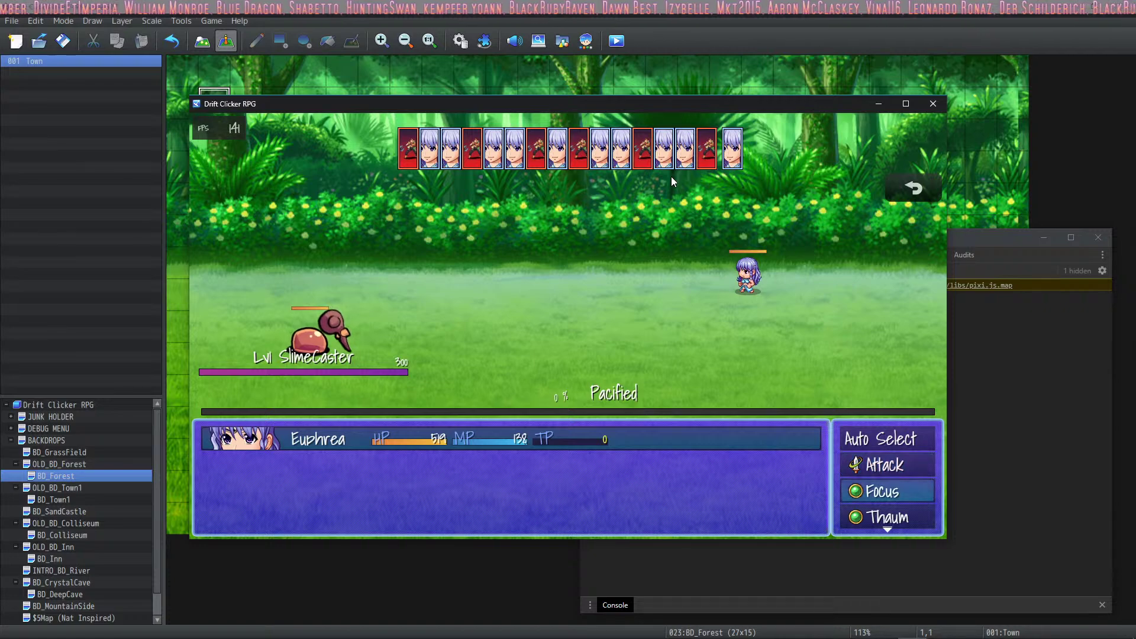
key(Return)
key(Return)
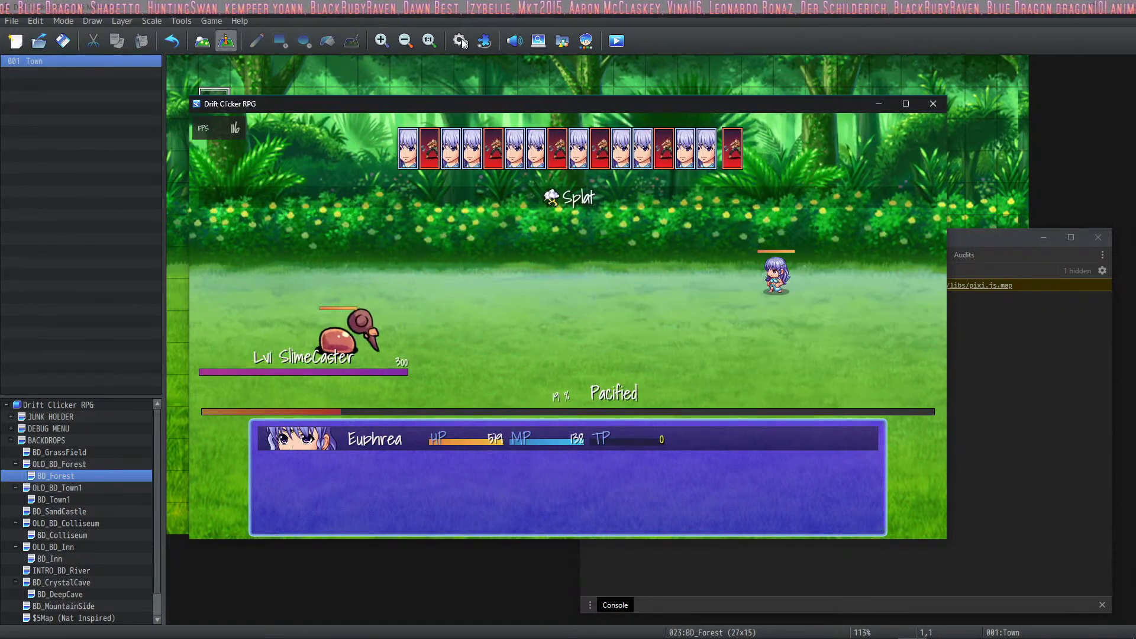
Rename skill 0004 in the database as "Pacify" and confirm the change.
click(307, 216)
click(251, 169)
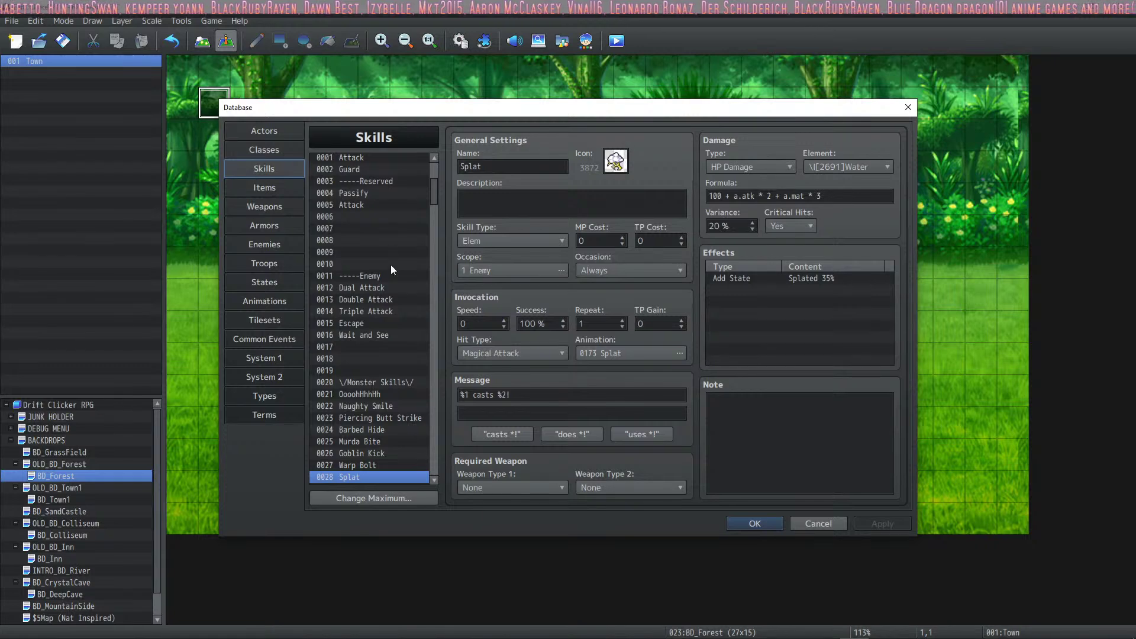
click(367, 193)
click(477, 164)
key(BackSpace)
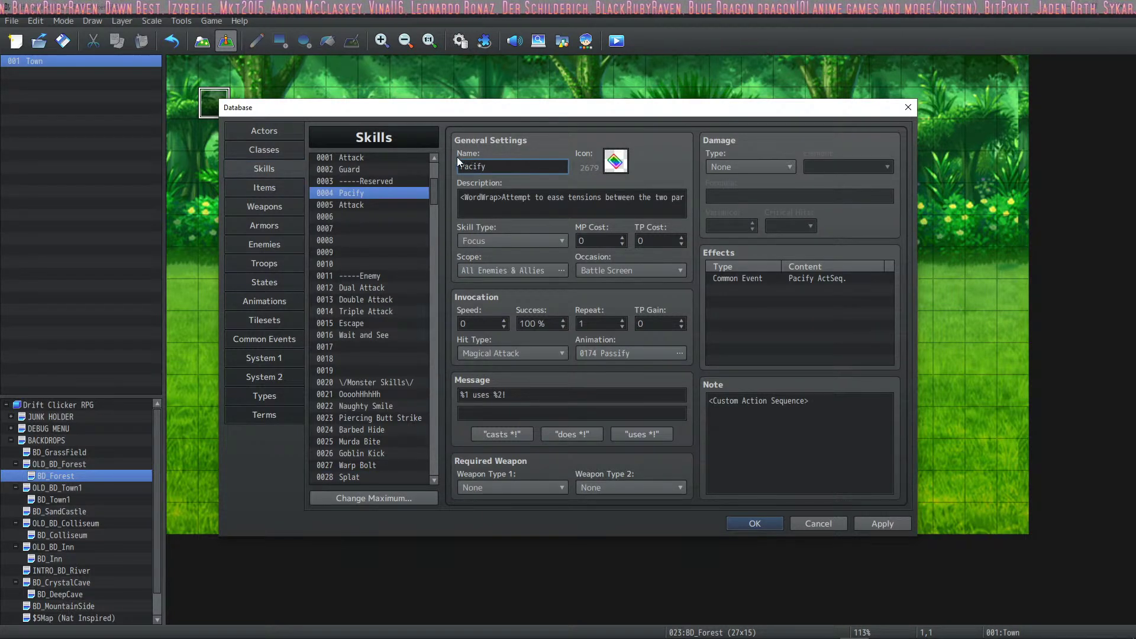
key(BackSpace)
text(c)
click(755, 524)
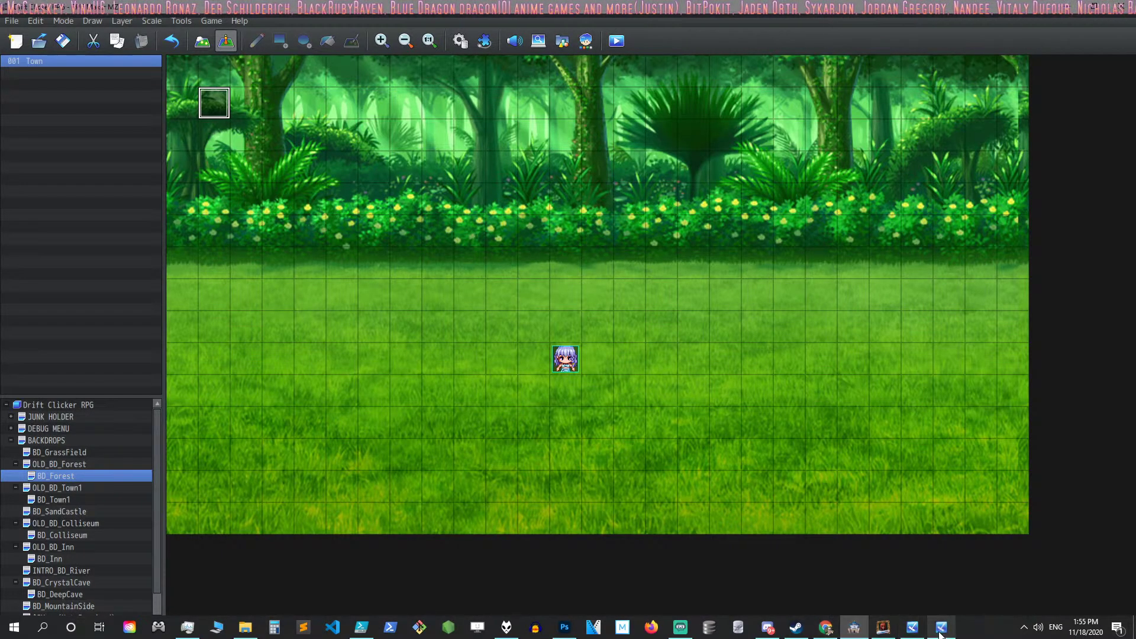
Return to the running playtest, use Passify every turn until the SlimeCaster battle ends, and dismiss the victory screen.
click(929, 629)
click(929, 629)
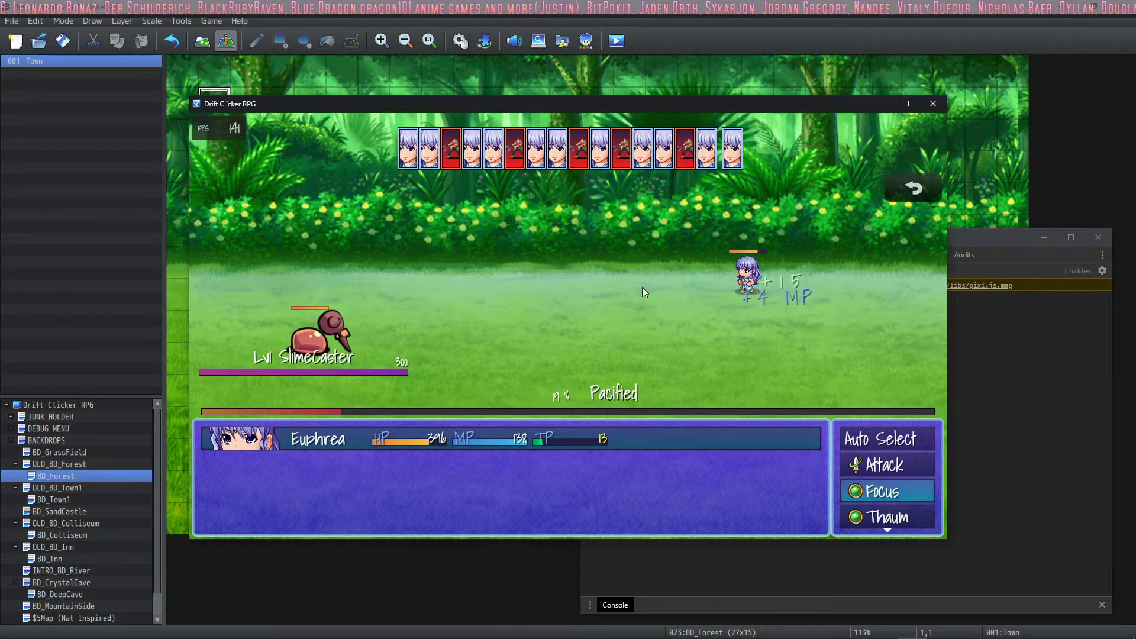
key(Return)
key(Return)
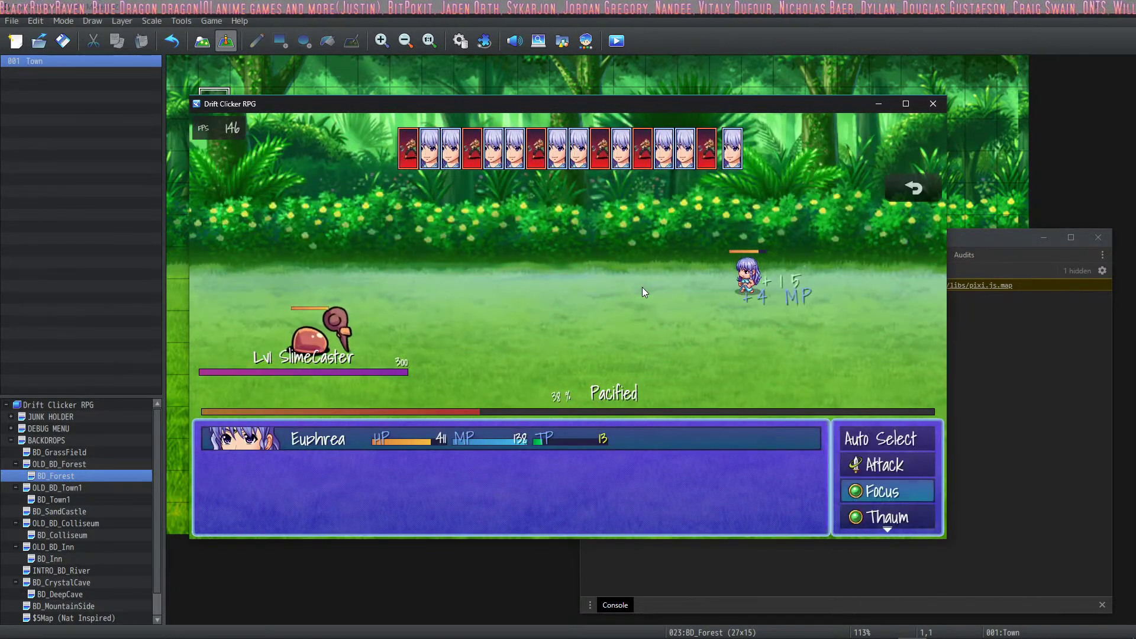
key(Return)
key(Return)
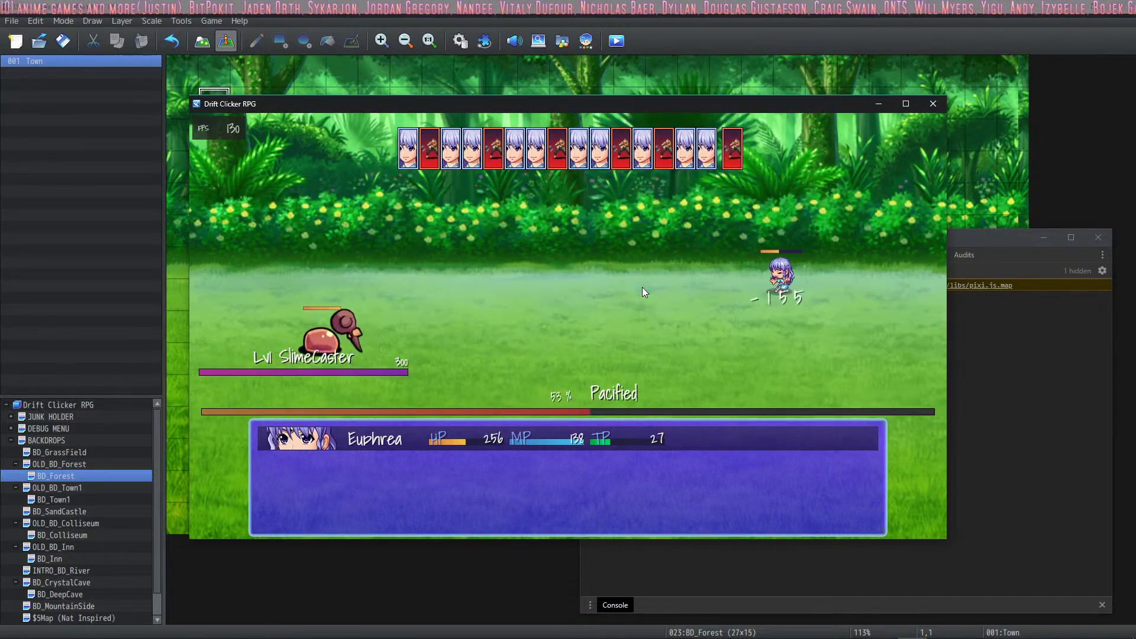
key(Return)
key(Return)
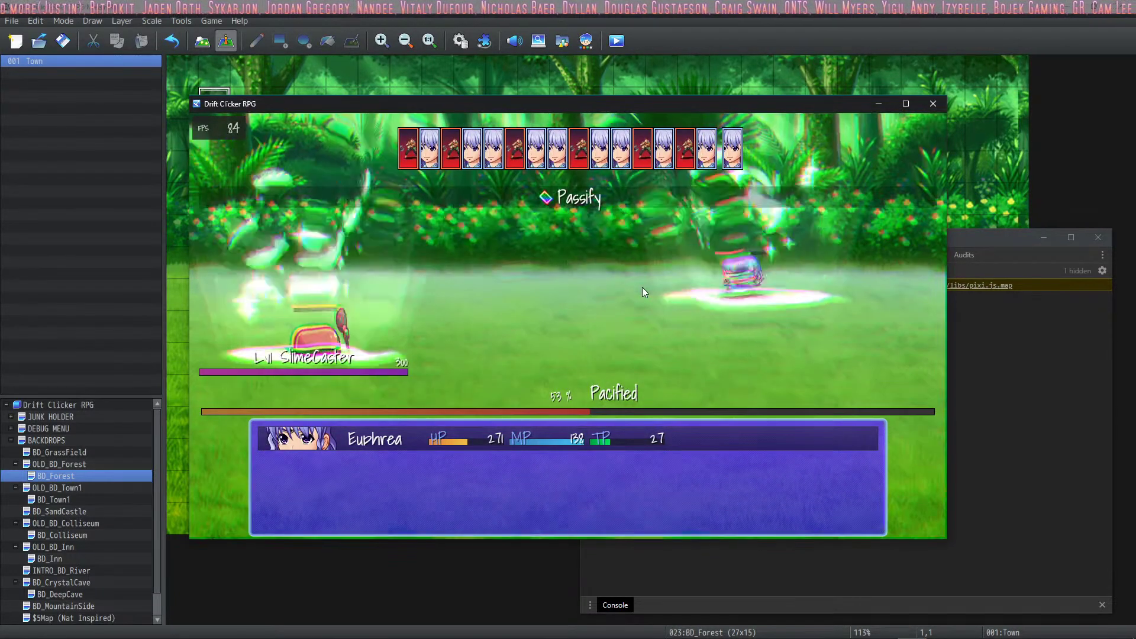
key(Return)
key(Return)
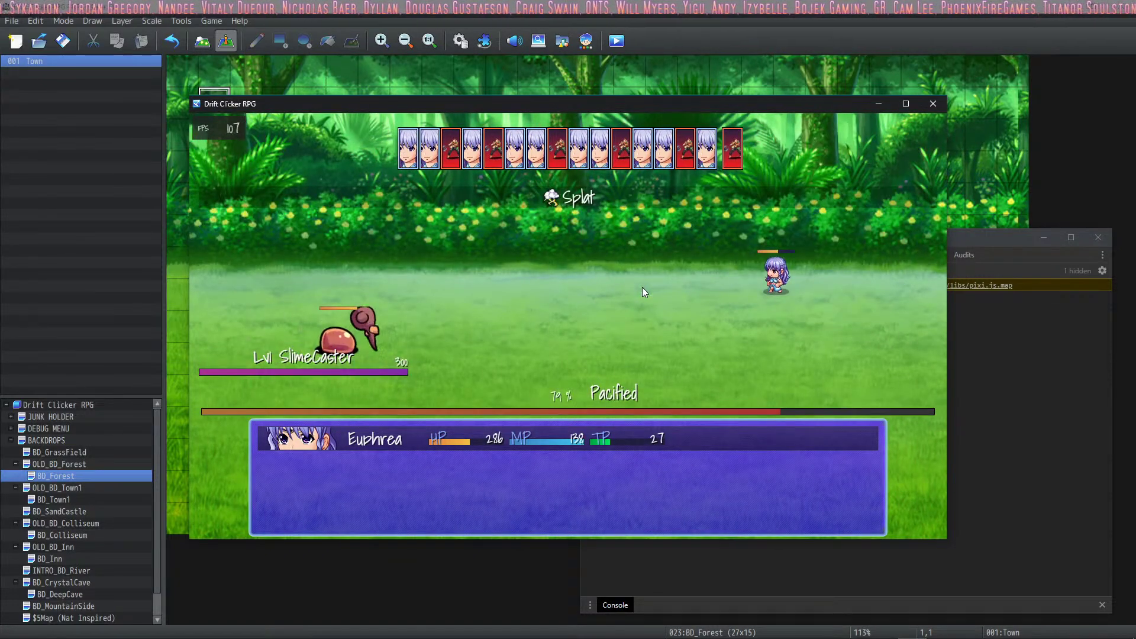
key(Return)
key(Return)
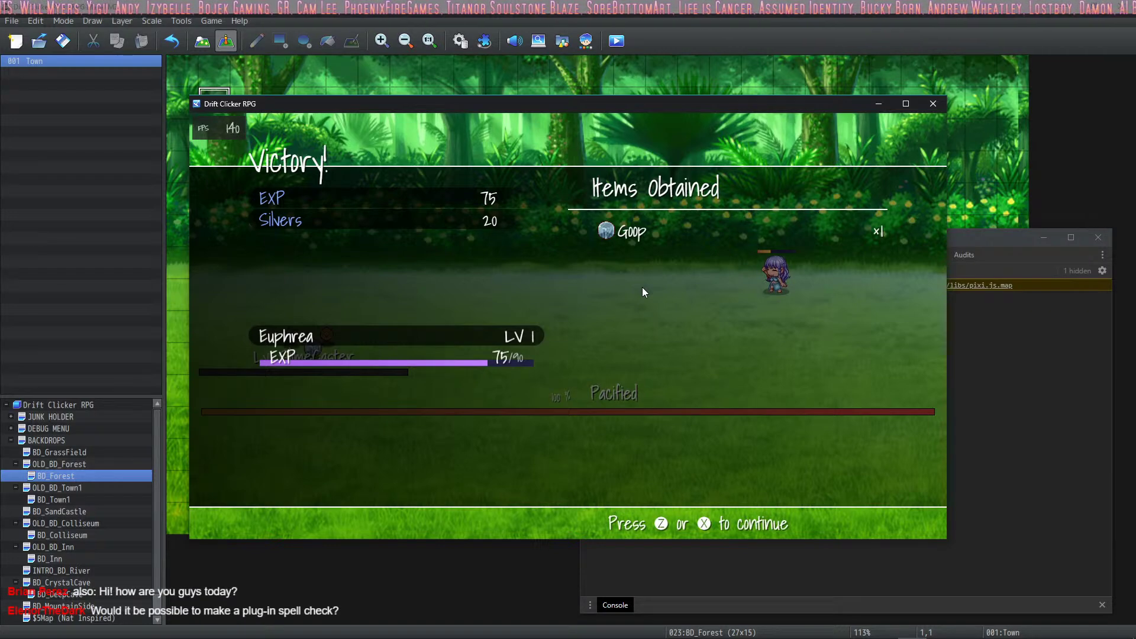
click(644, 291)
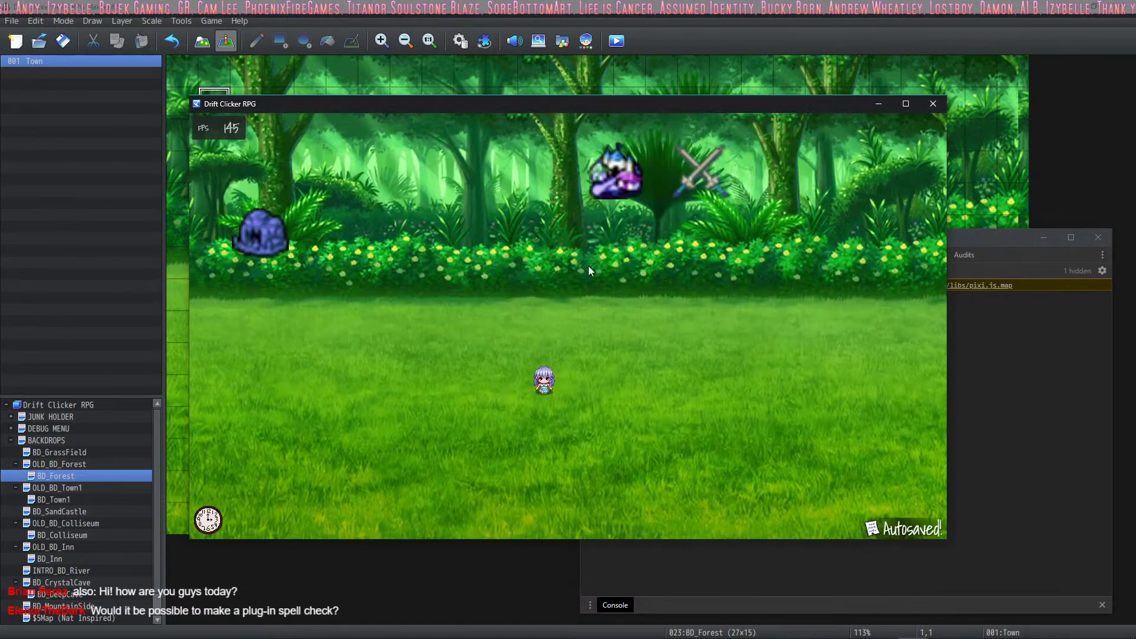
Explore the forest for another battle, heal with Field Aid, and use Passify on the ForestBee.
click(704, 169)
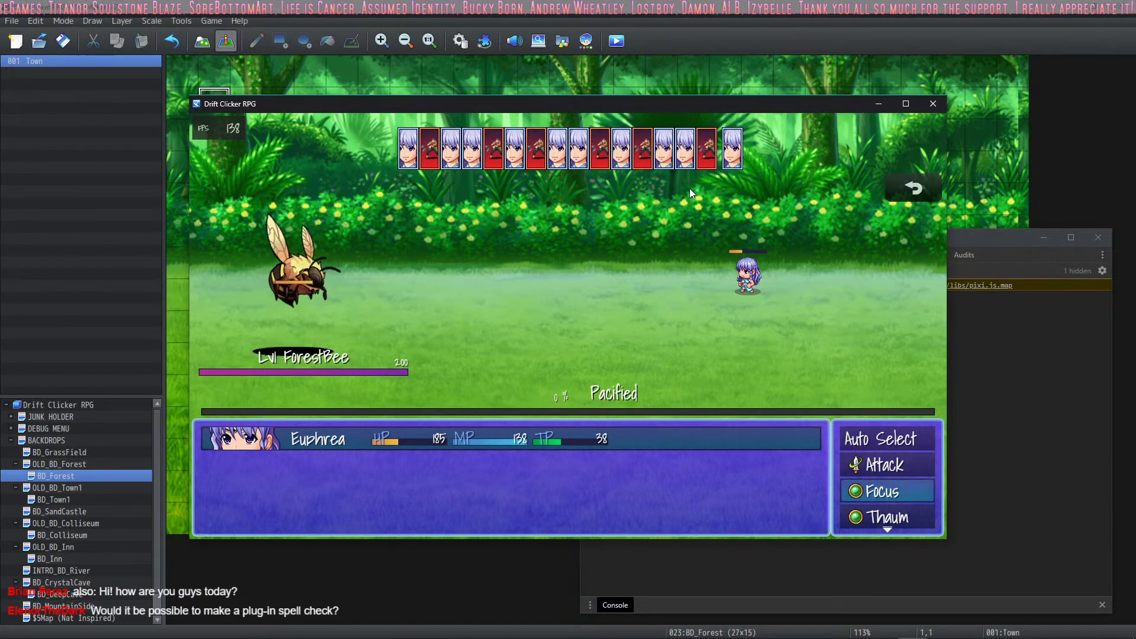
key(Return)
click(690, 188)
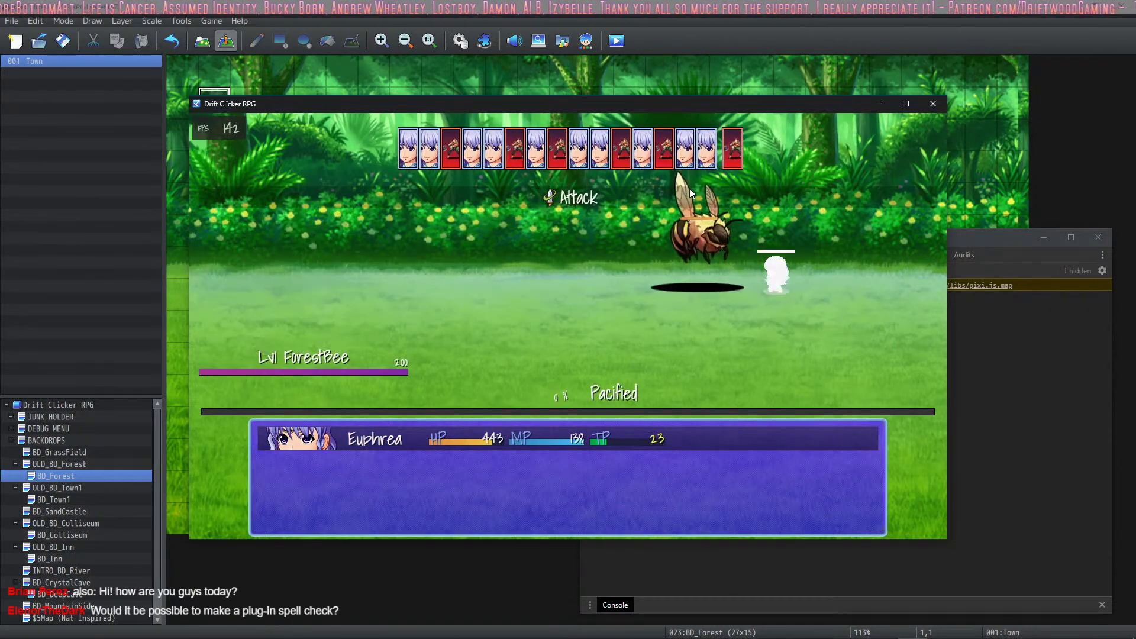
key(Return)
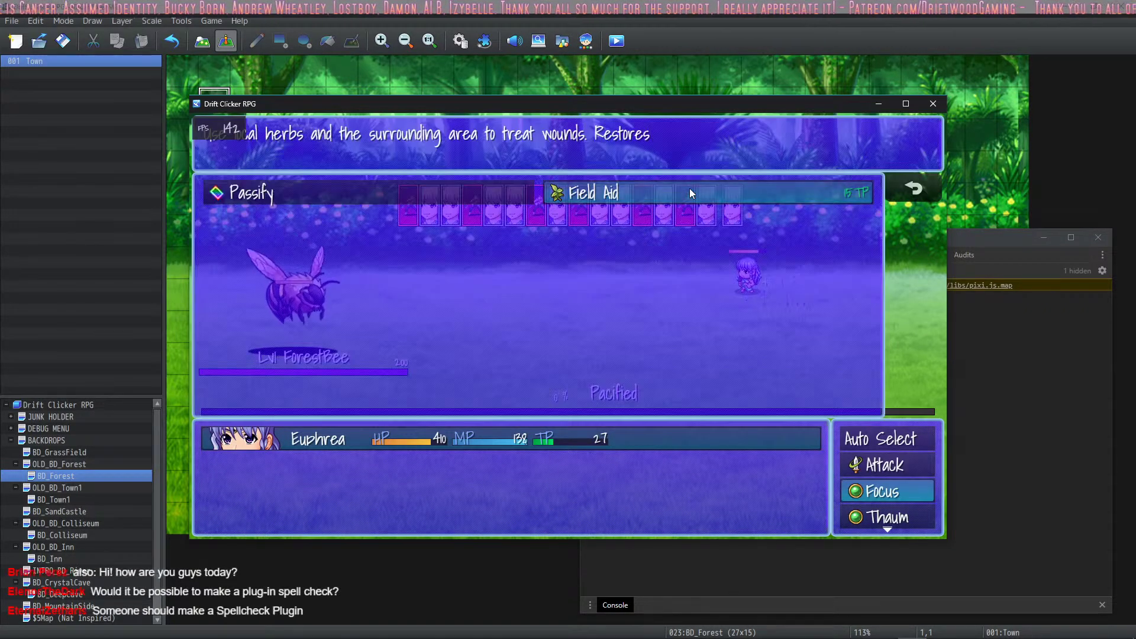
key(Left)
key(Return)
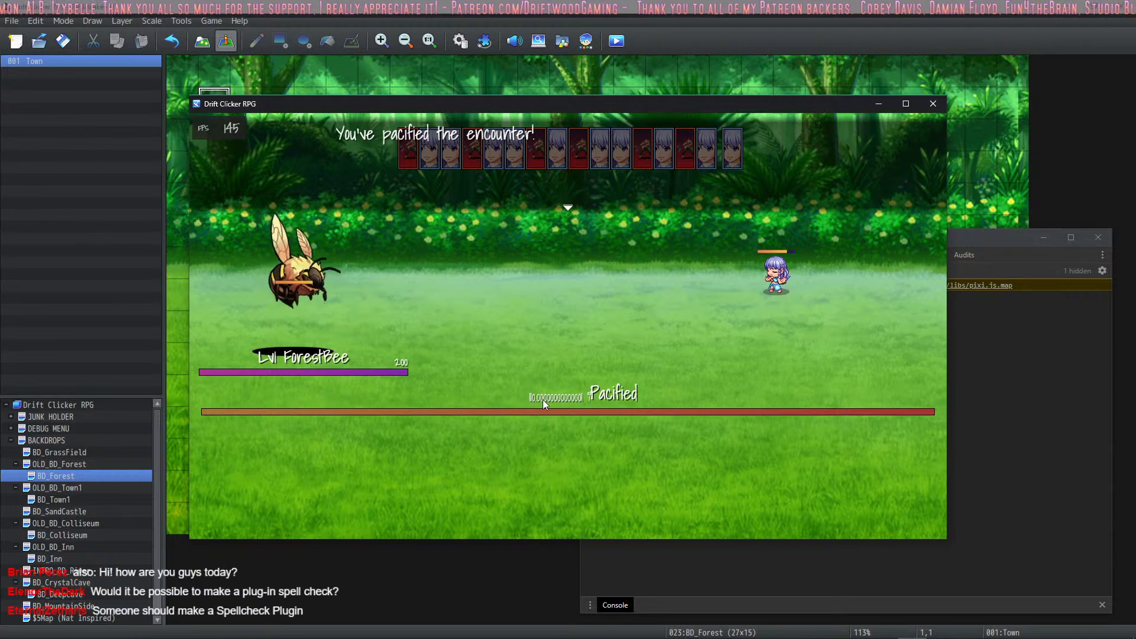
Dismiss the pacified message, victory and level-up screens, and close the playtest window.
click(579, 402)
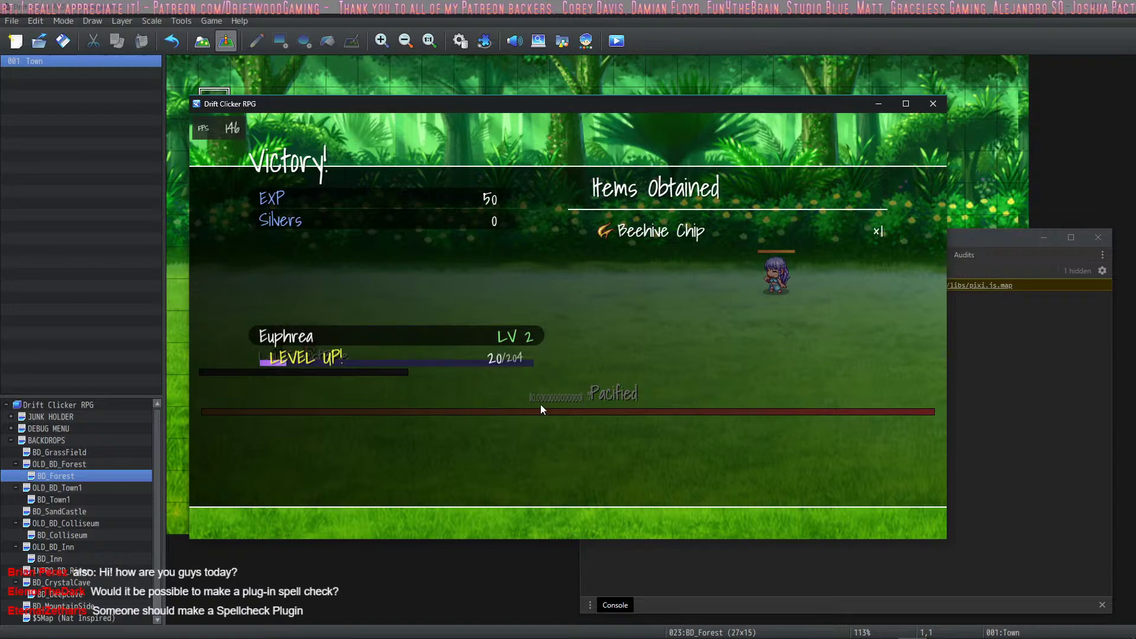
click(573, 393)
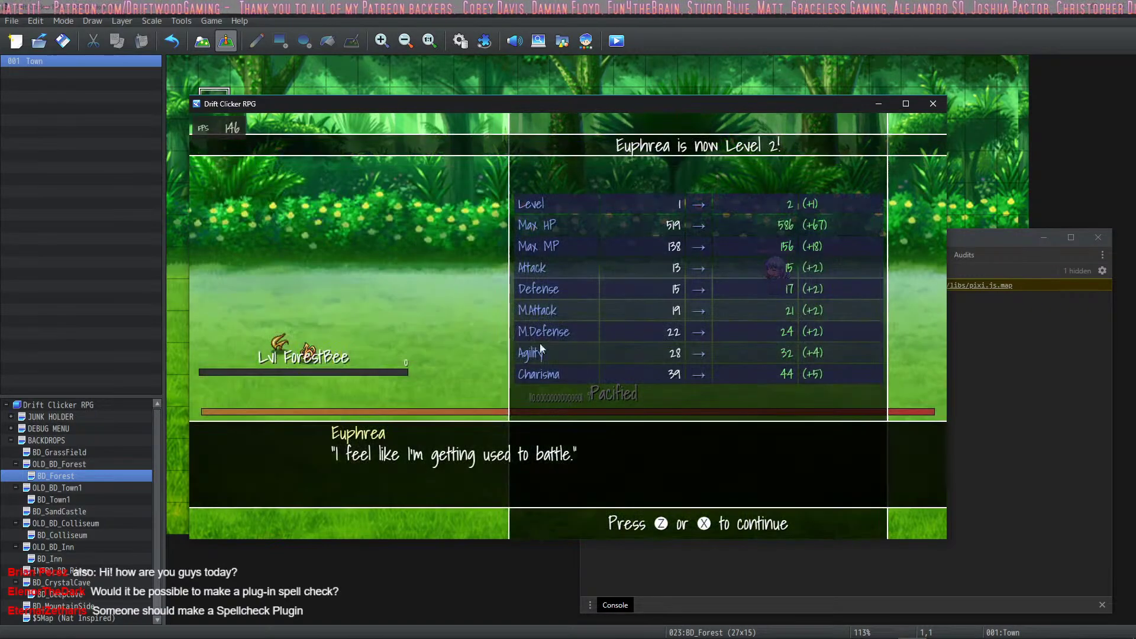
click(541, 346)
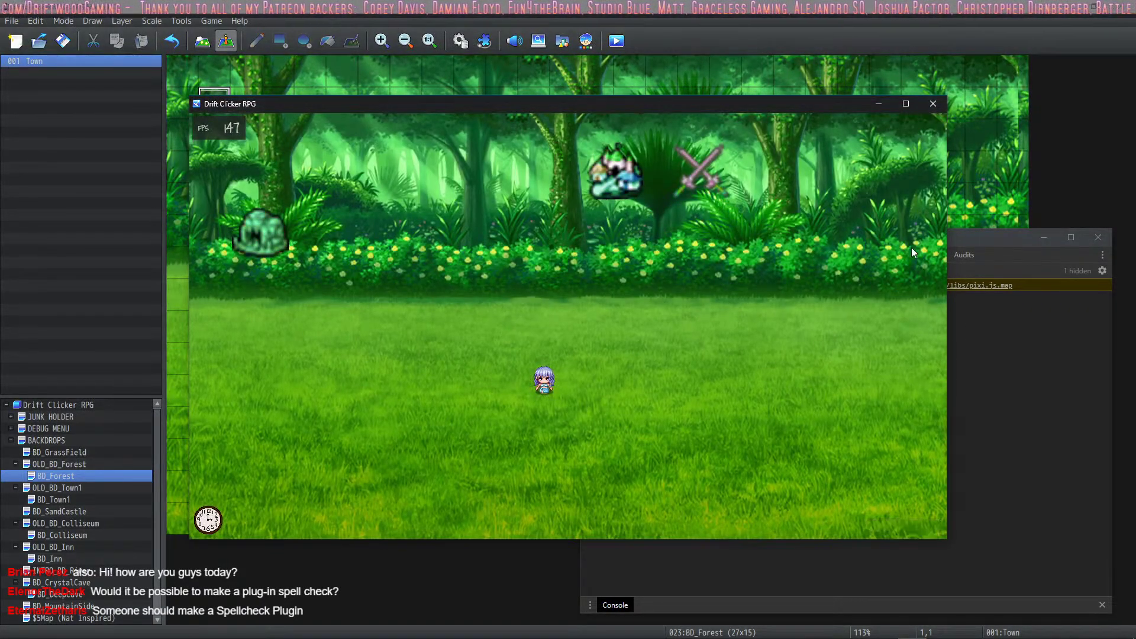
click(1002, 371)
click(933, 103)
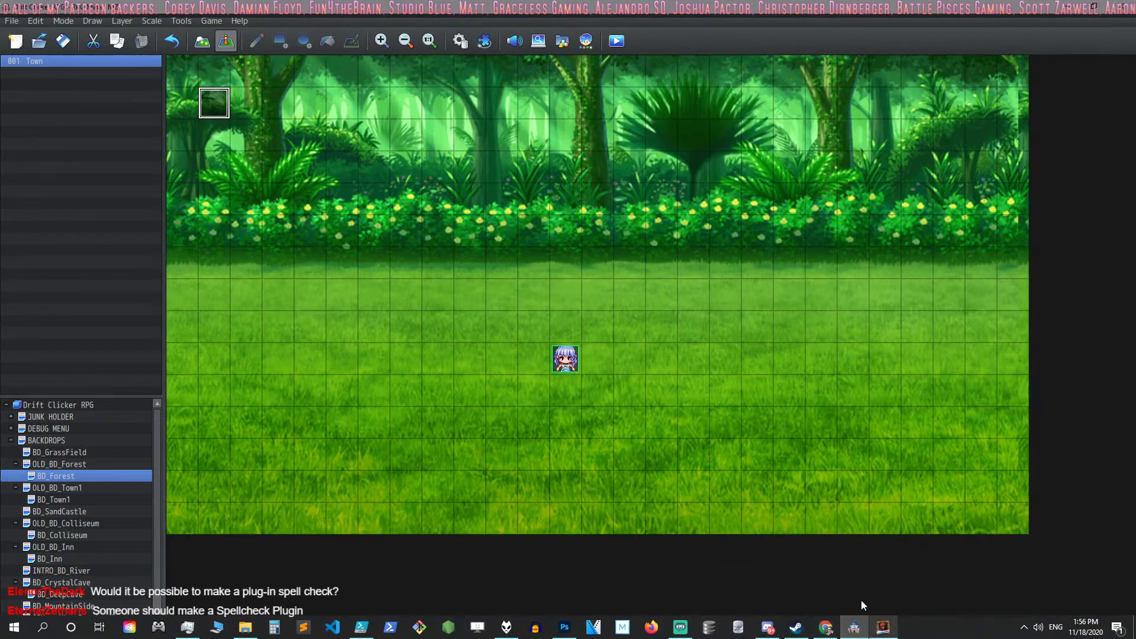
Check the Pacify skill's common event effect in the database and close the database.
click(459, 40)
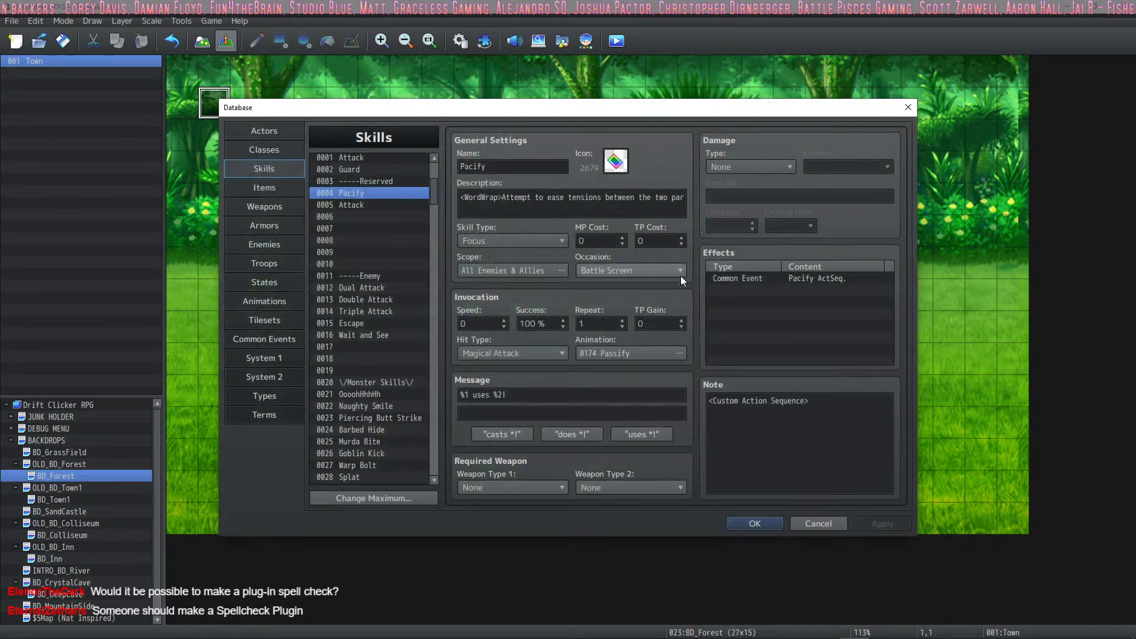
click(785, 279)
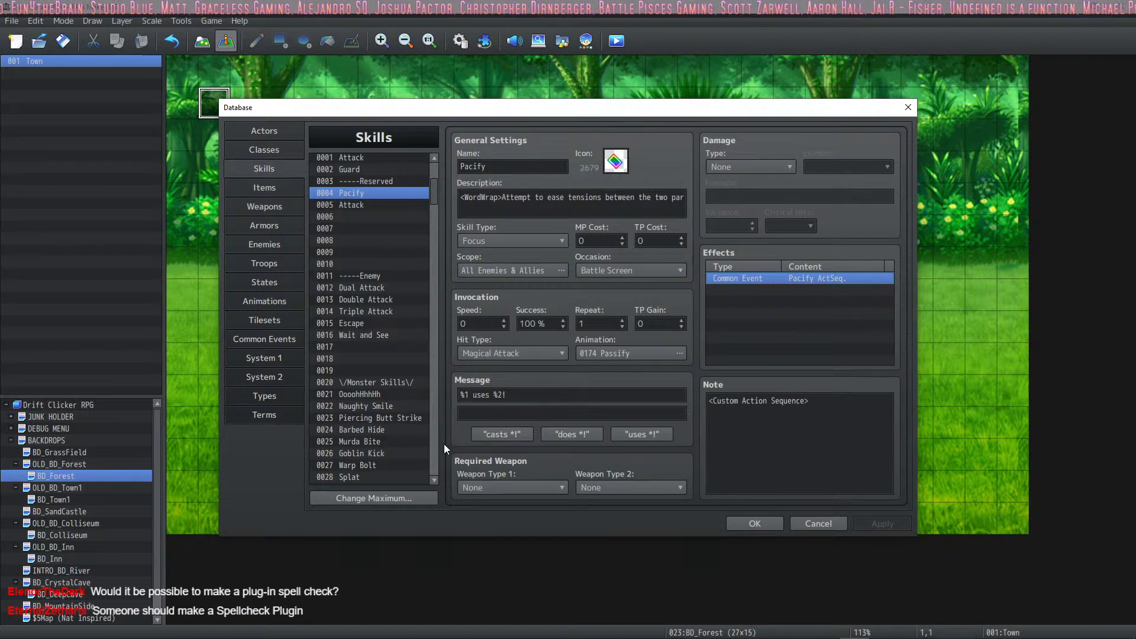
click(739, 520)
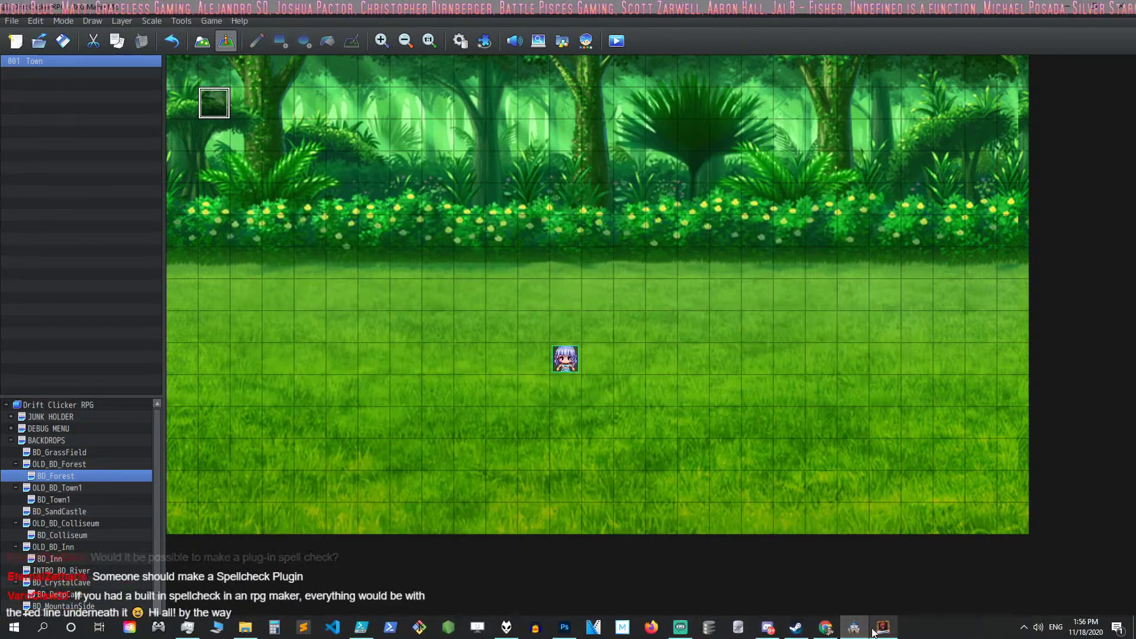
Switch to HUD Maker Ultra and open the text code of the Battle HUD's Pacify % Text component.
click(878, 623)
click(623, 431)
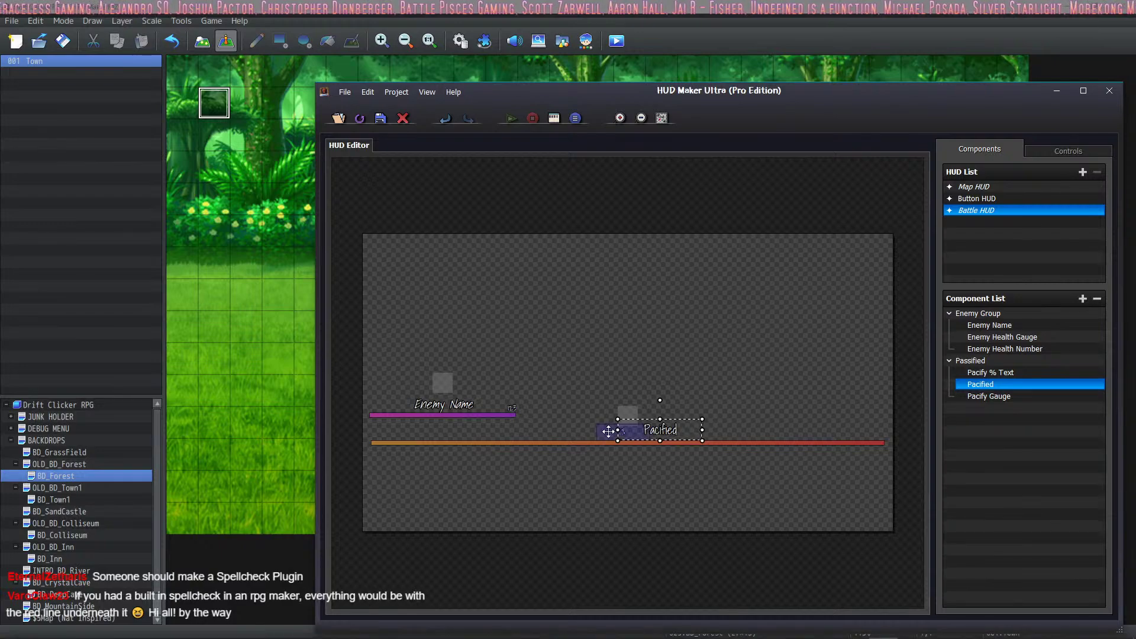
double_click(1018, 372)
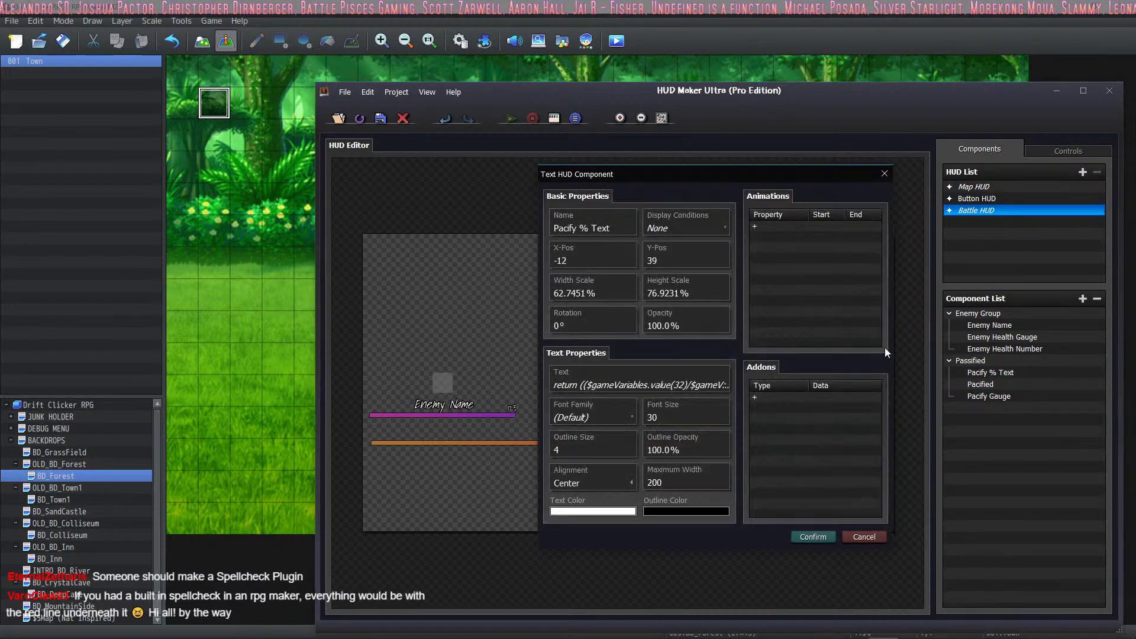
click(641, 386)
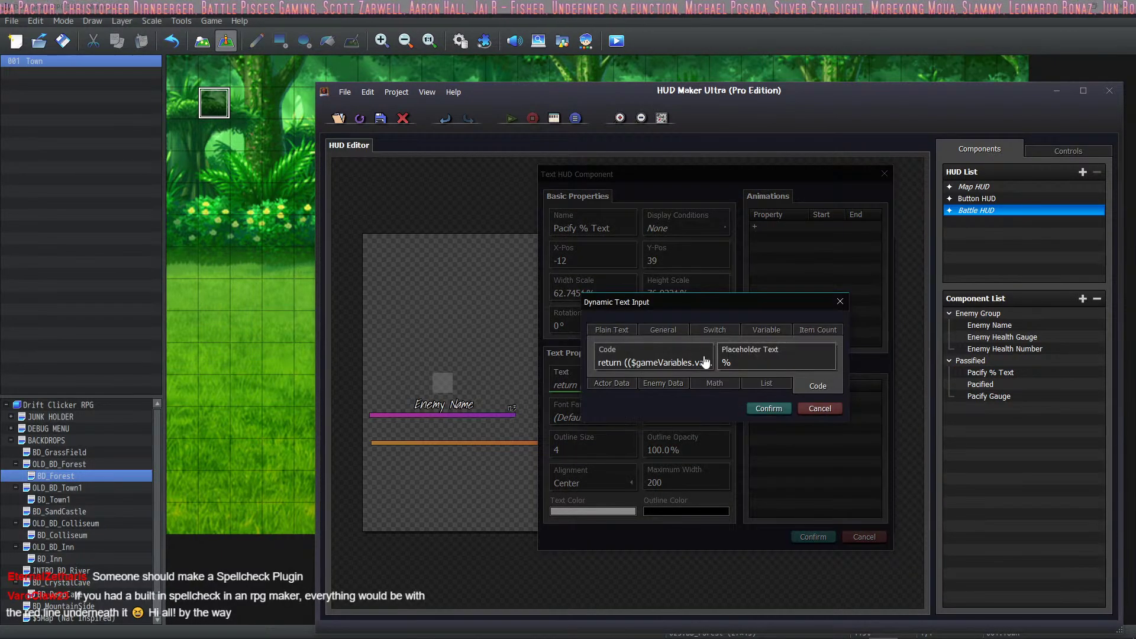
click(651, 362)
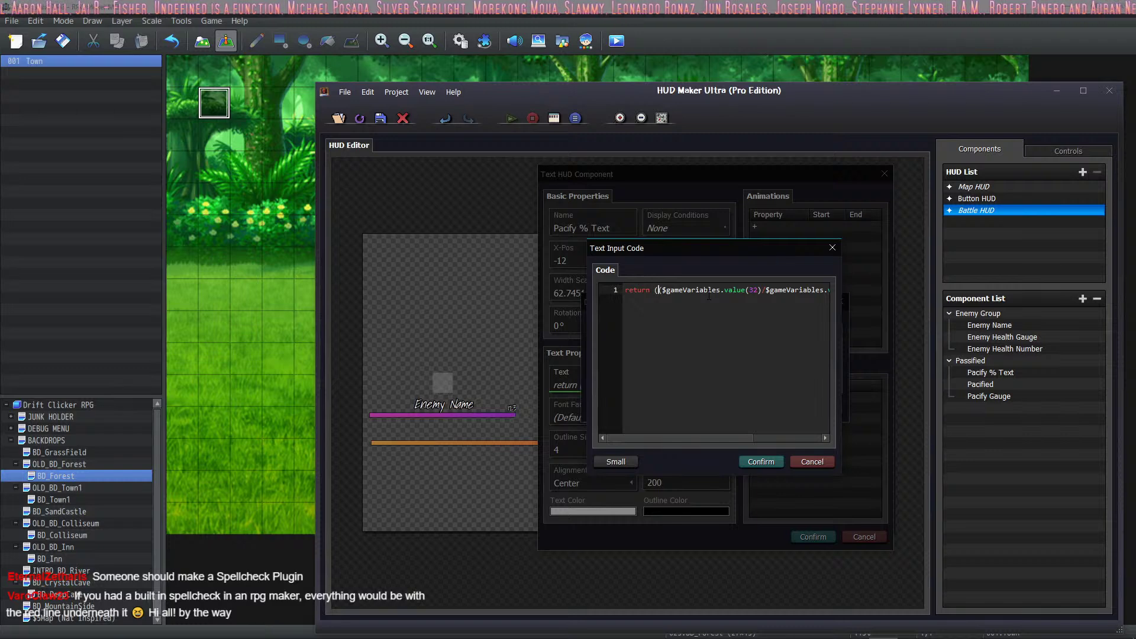
Wrap the percentage calculation in Math.round() and remove the space before the % sign in the string.
drag(743, 438, 827, 437)
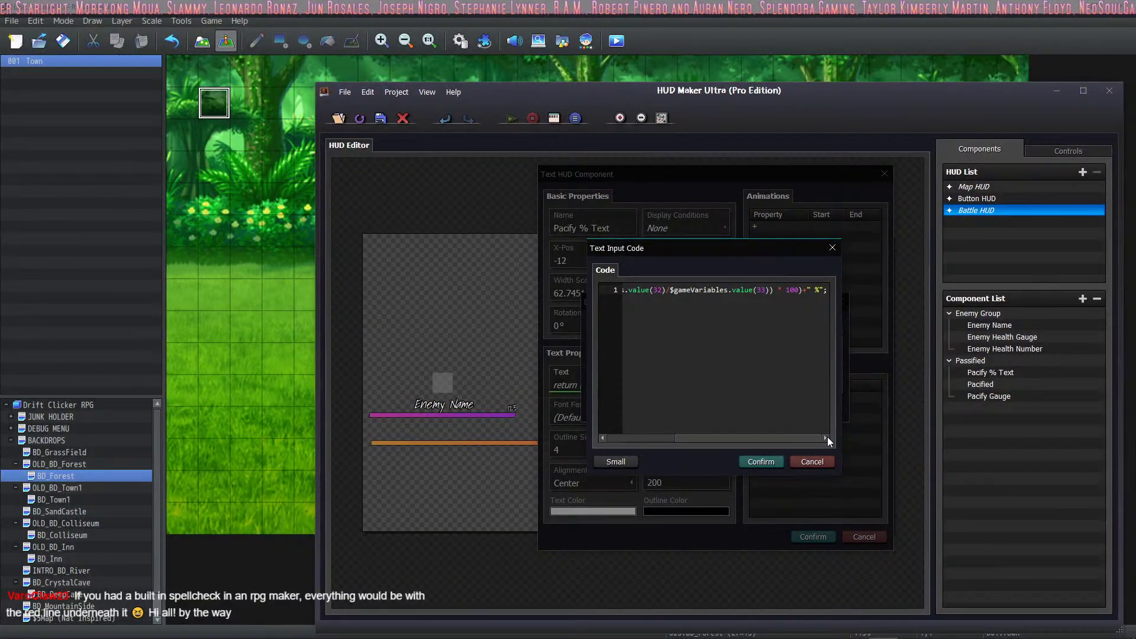
drag(827, 437, 687, 434)
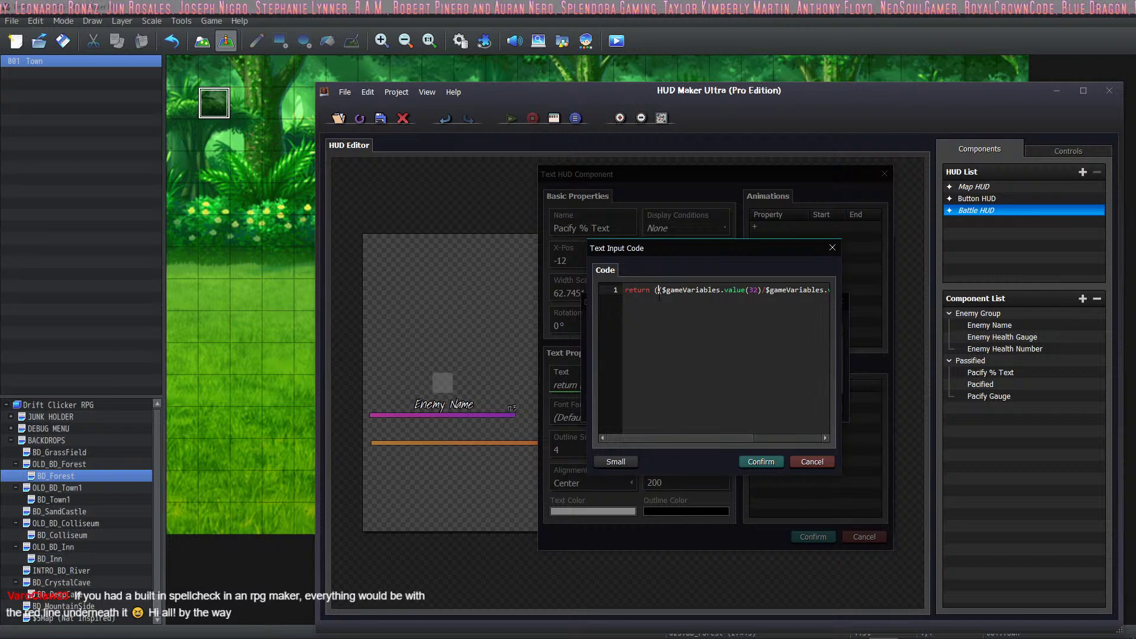
text(ath.round()
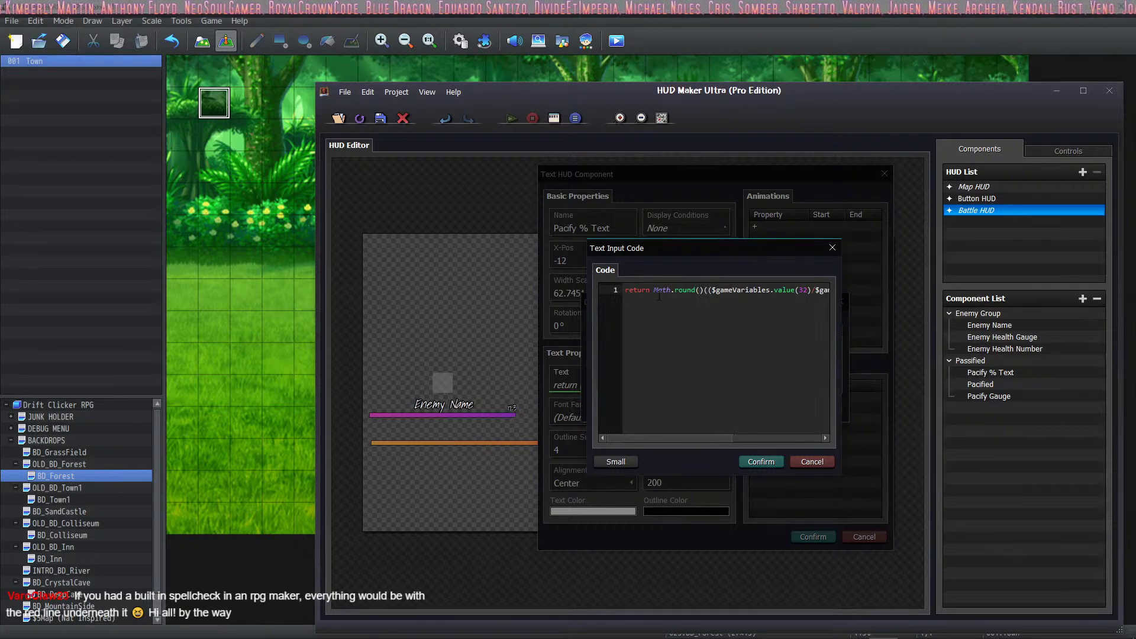
text((()
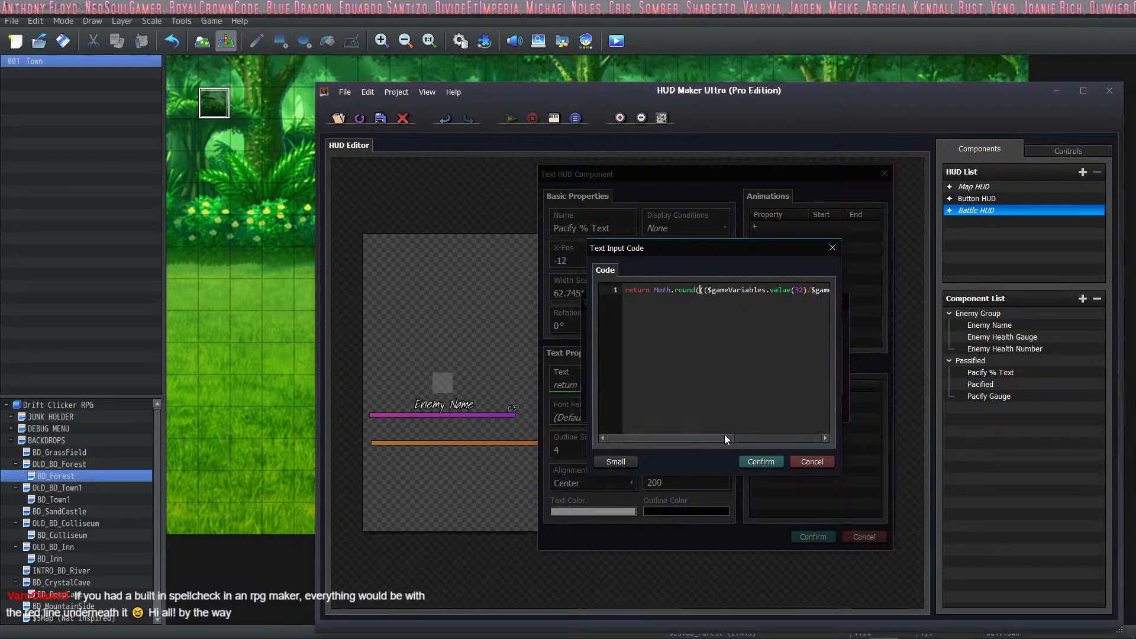
drag(725, 437, 862, 442)
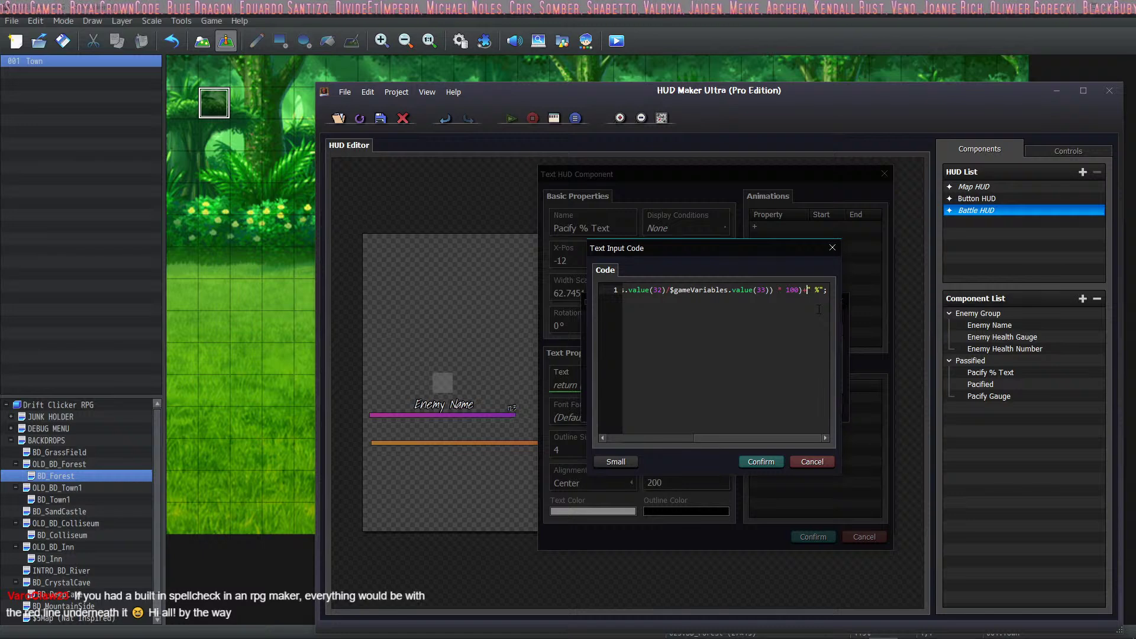
text())
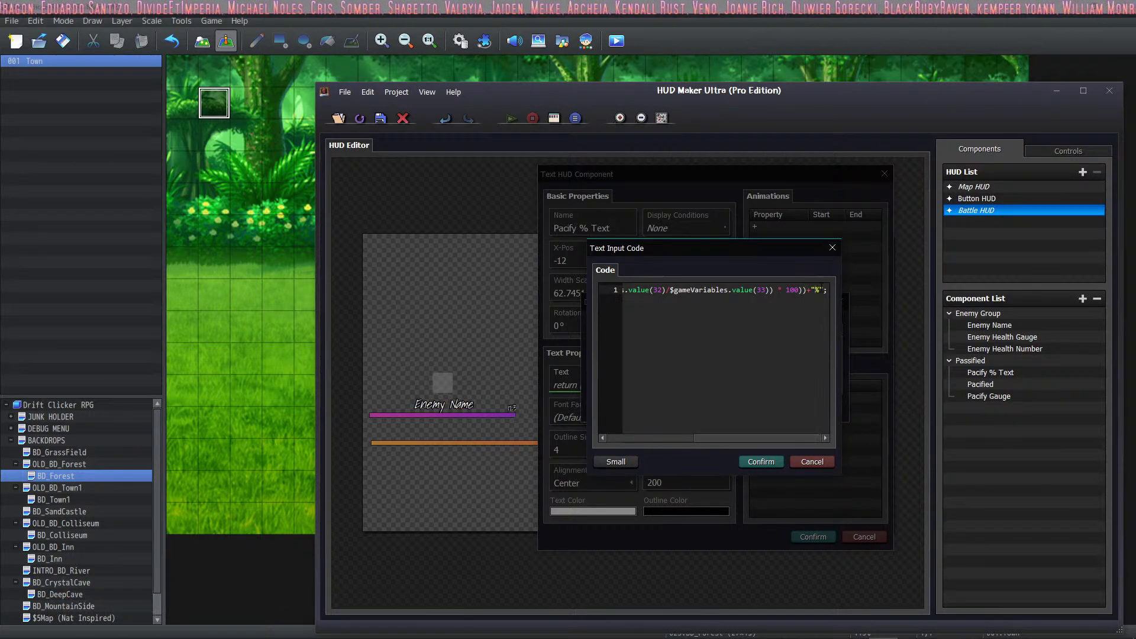
key(BackSpace)
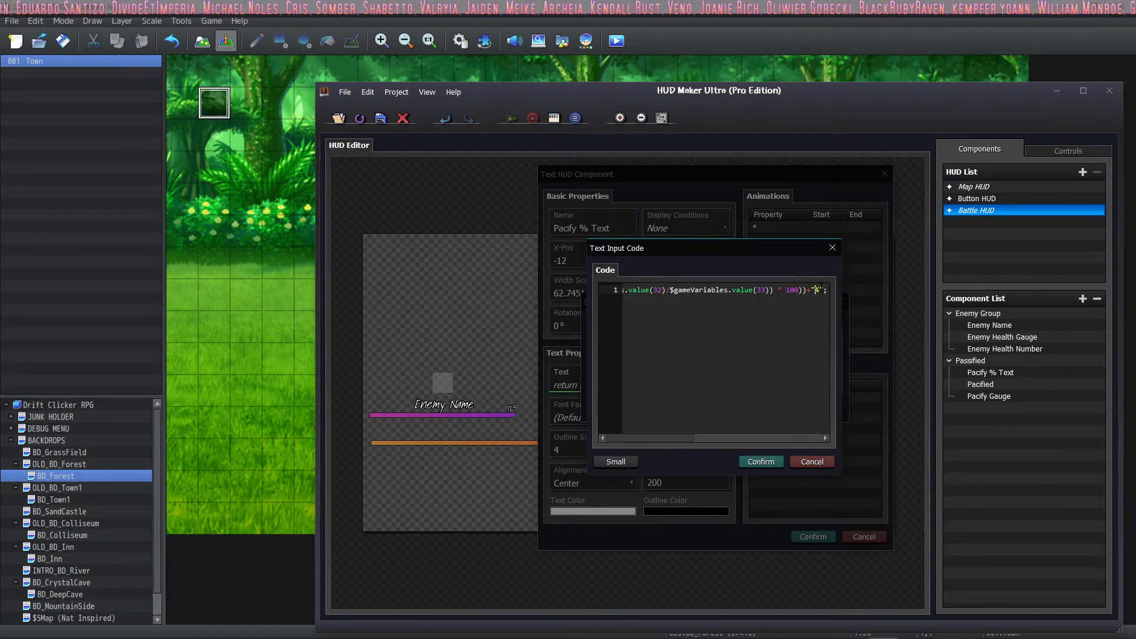
Confirm the code and the Pacify % Text component changes, and save the HUD.
click(760, 461)
click(778, 408)
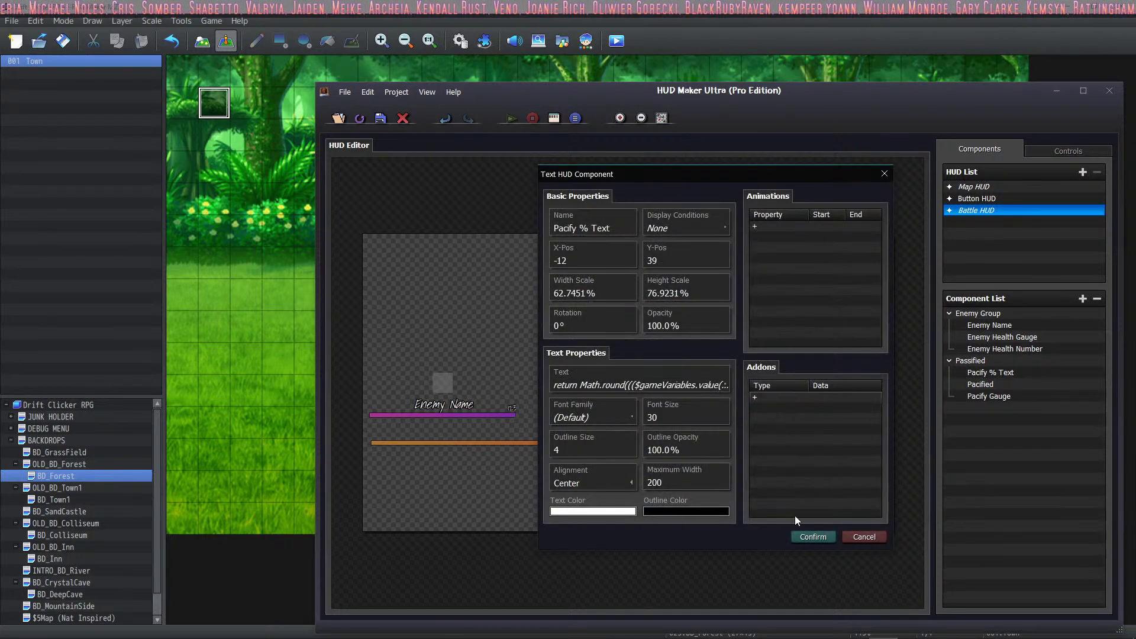
click(813, 536)
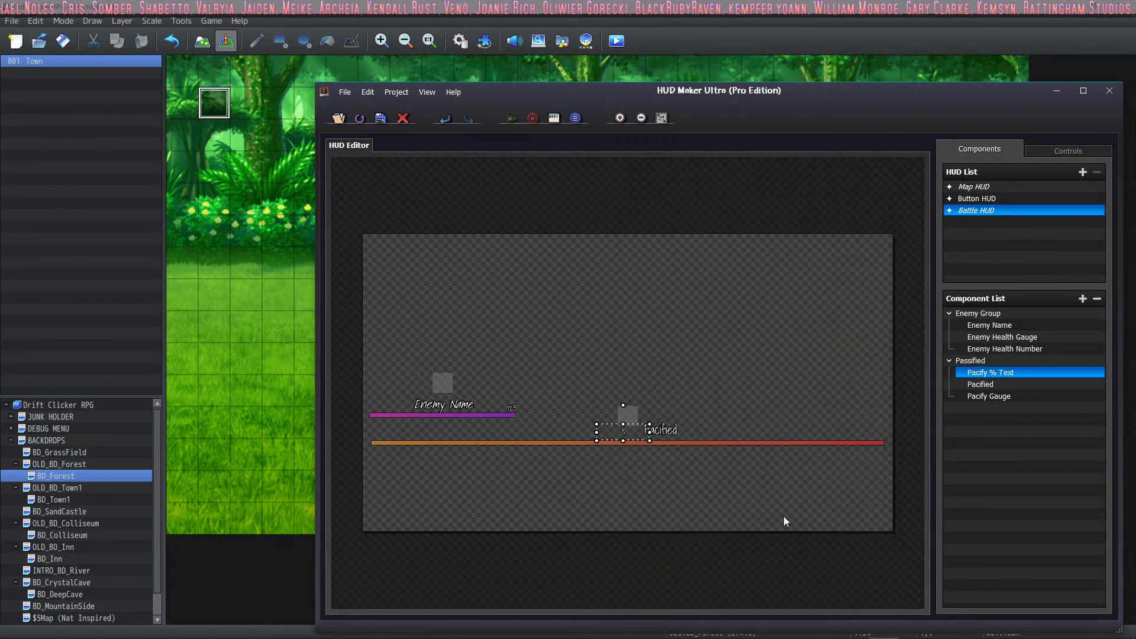
click(381, 118)
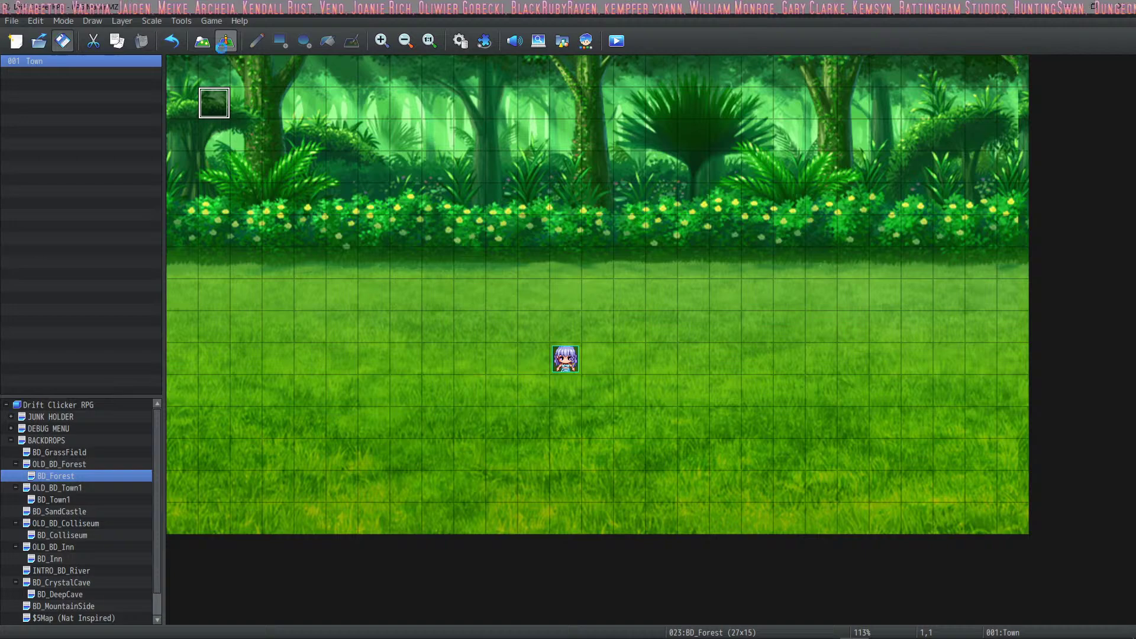
Playtest the game, start a forest battle, and use the Focus pacifying skill on the DaggerGoblin twice.
click(620, 45)
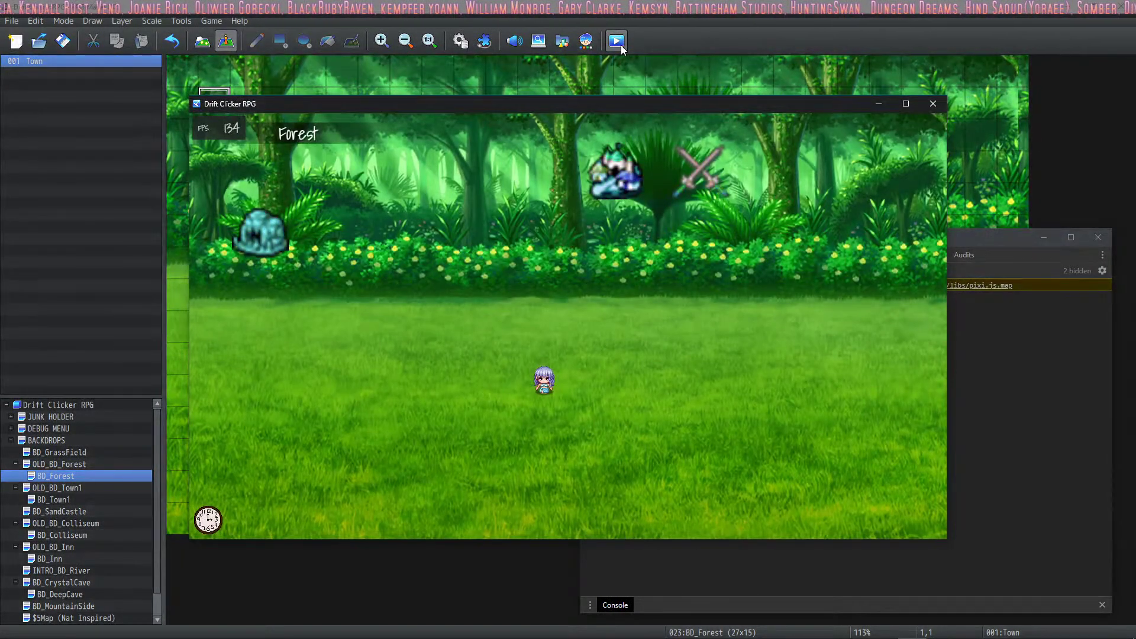
click(693, 171)
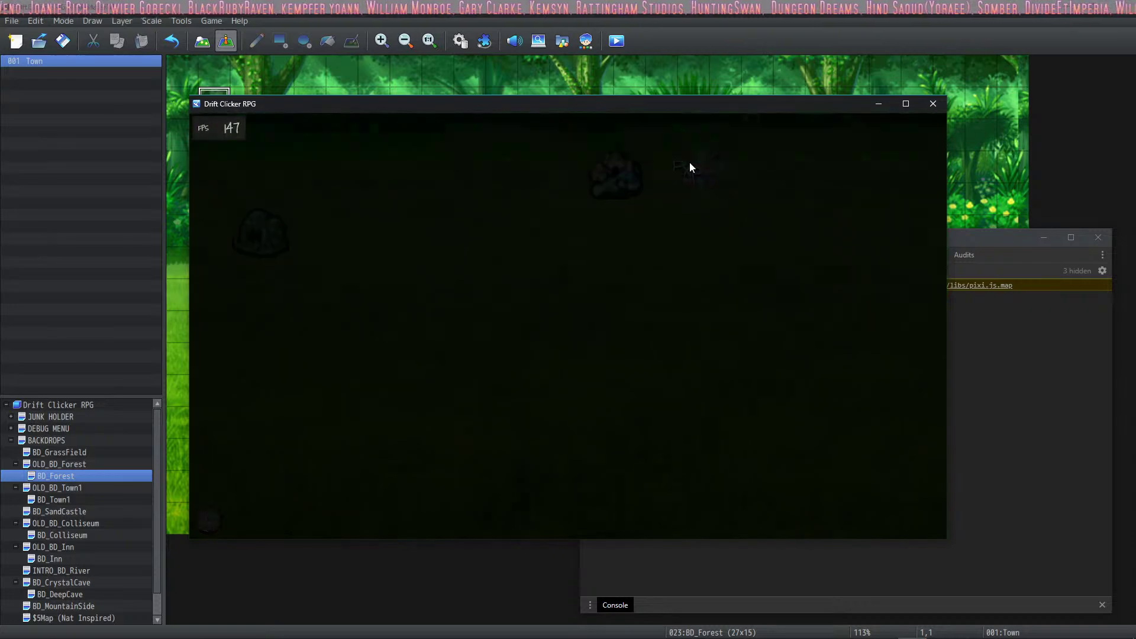
key(Down)
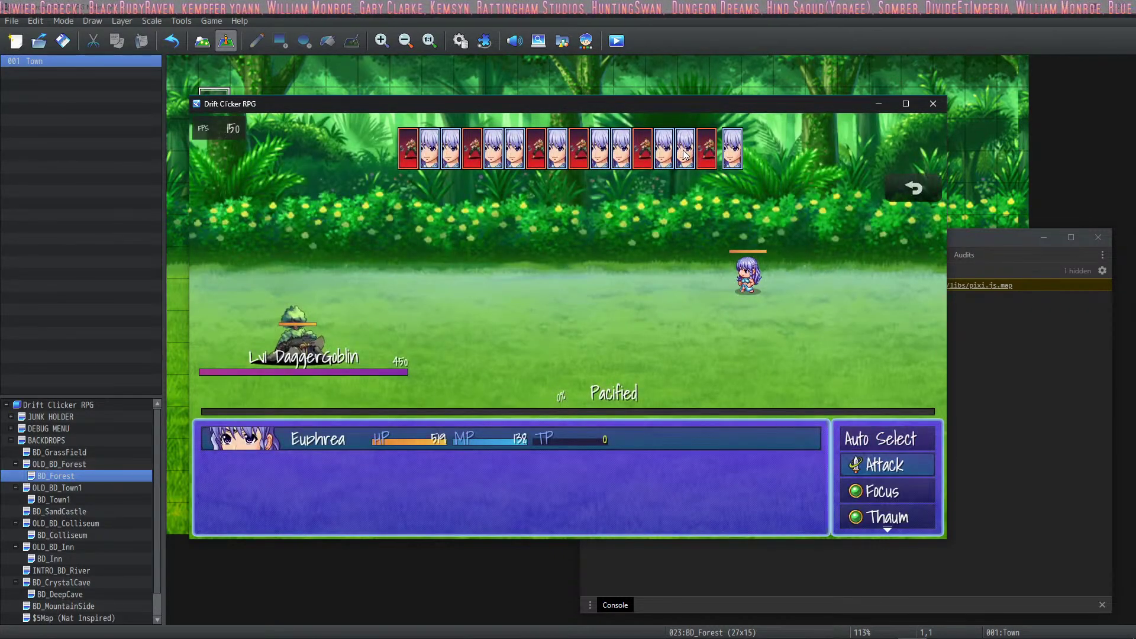
key(Down)
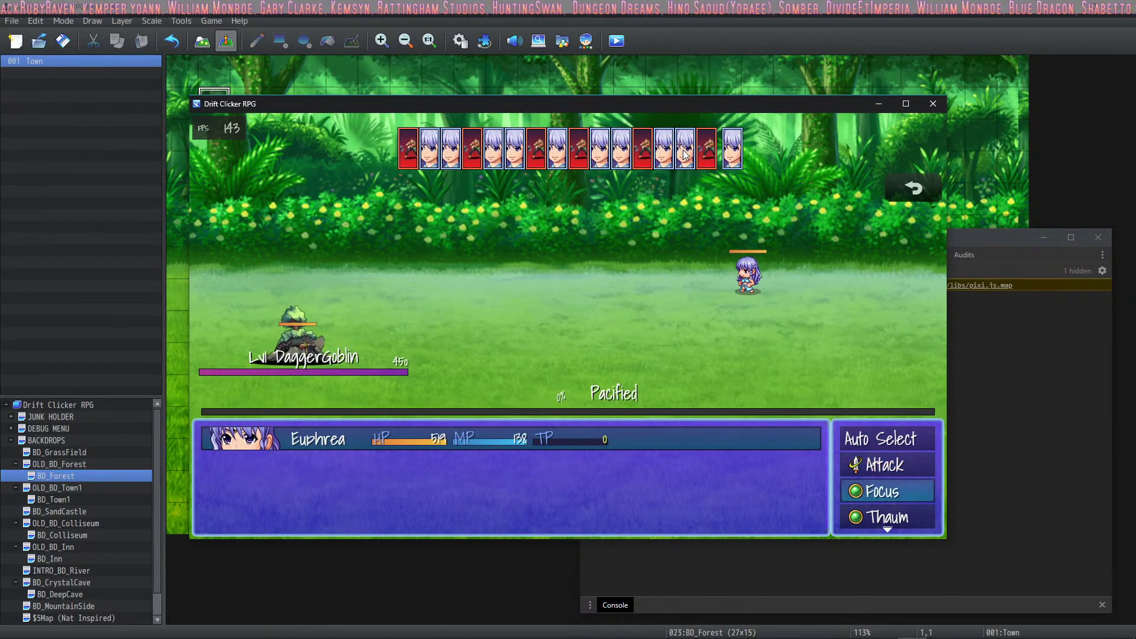
key(Up)
key(Down)
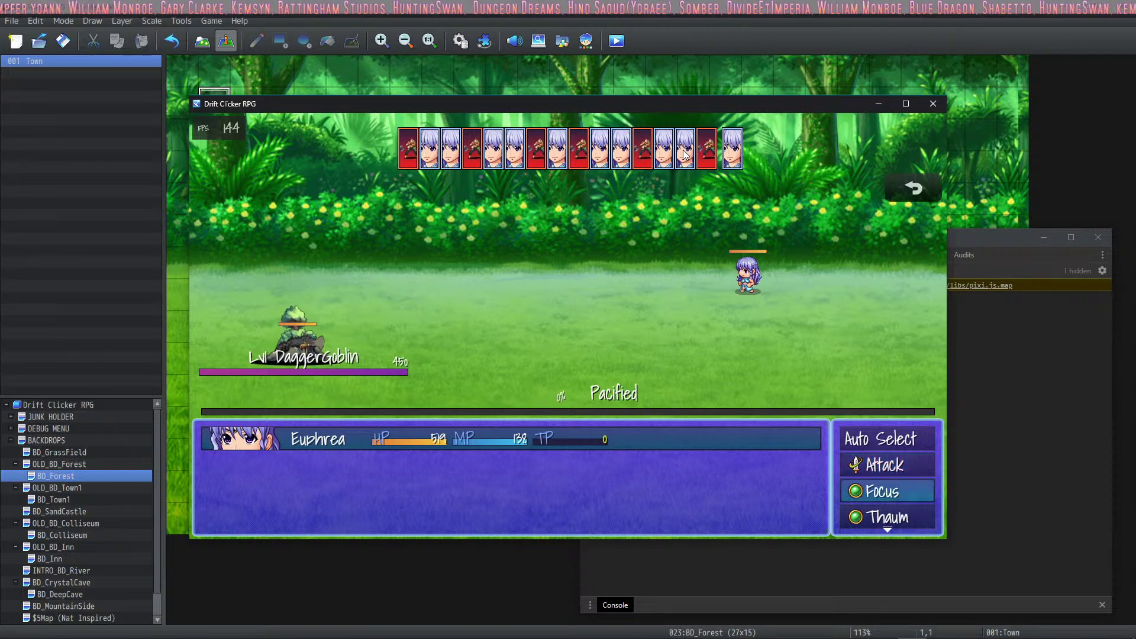
key(Return)
key(Return)
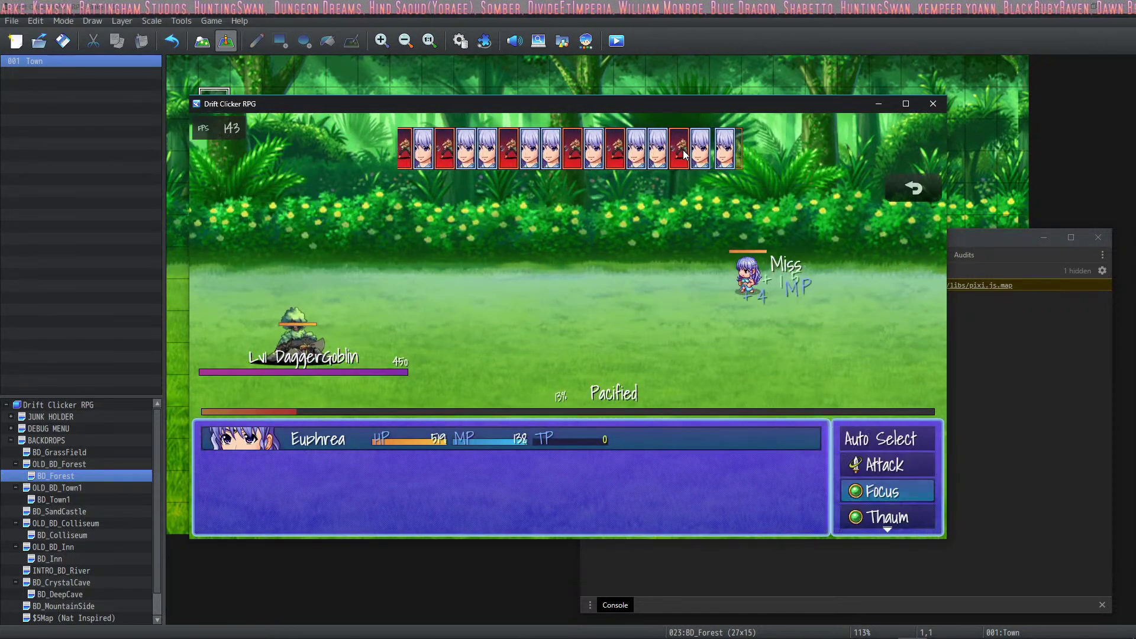
key(Return)
key(Return)
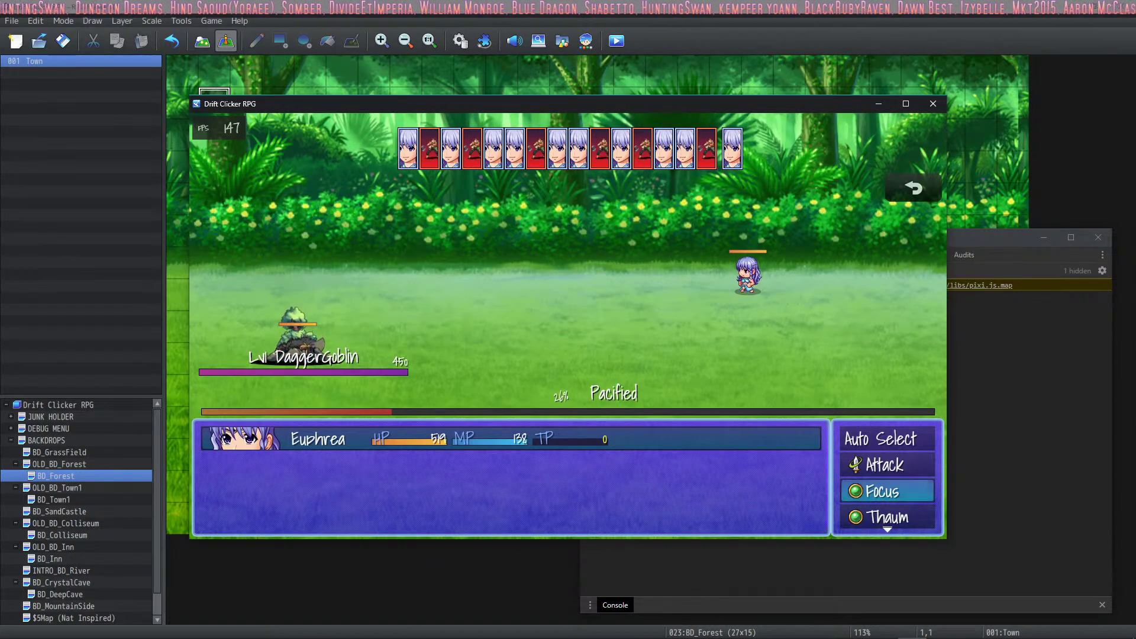
Reopen the Pacify % Text component in HUD Maker Ultra and preview the available fonts for its digits and letters.
click(883, 635)
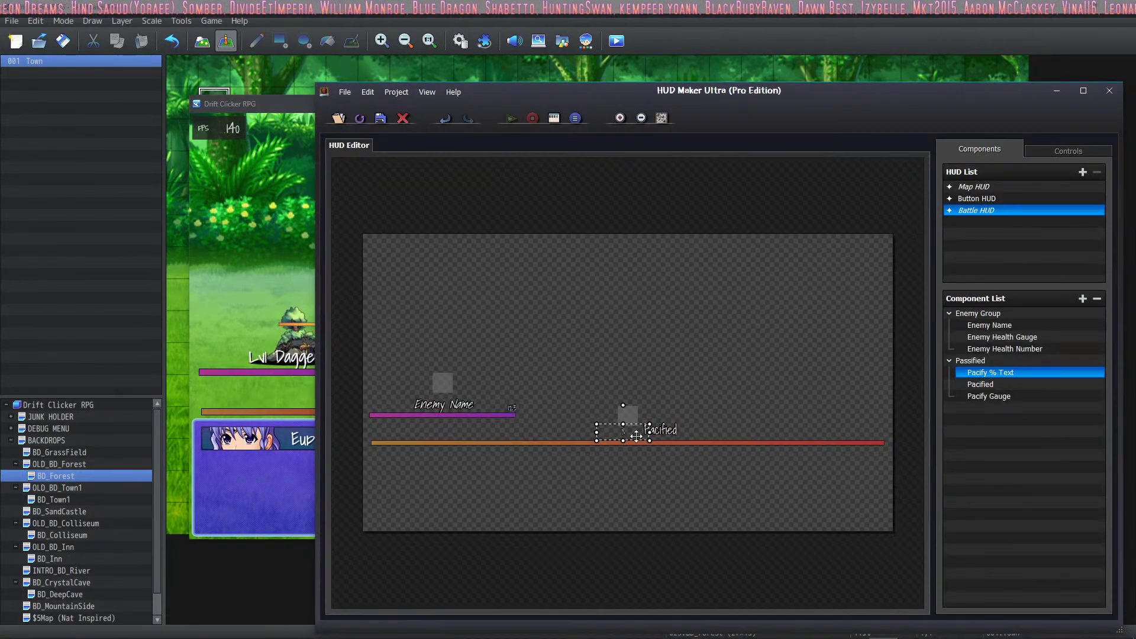
double_click(632, 436)
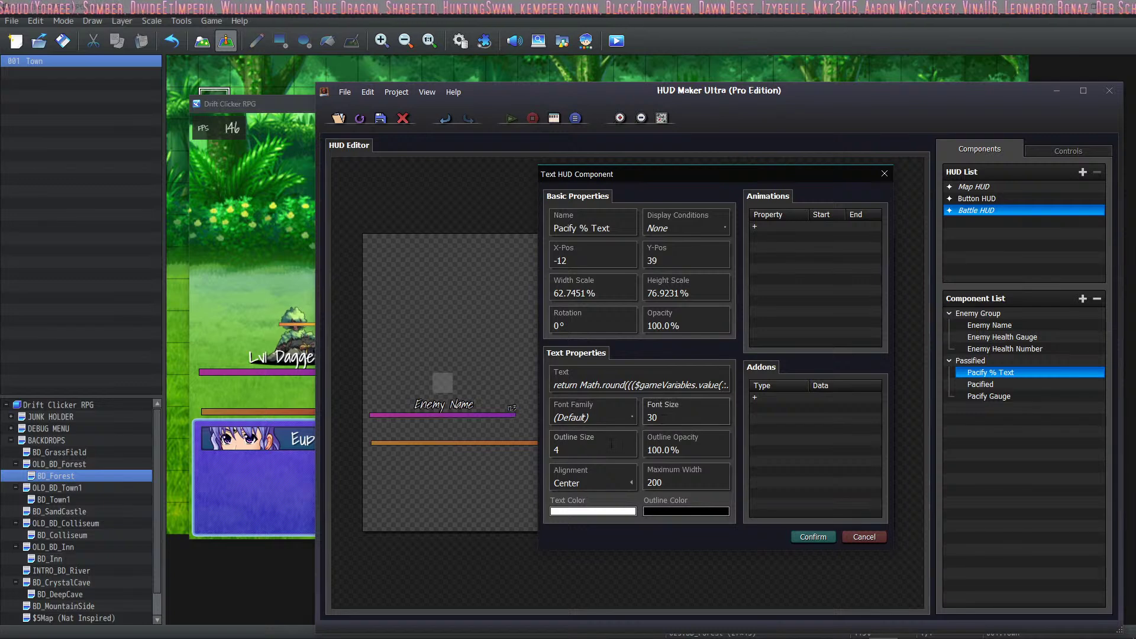
click(631, 419)
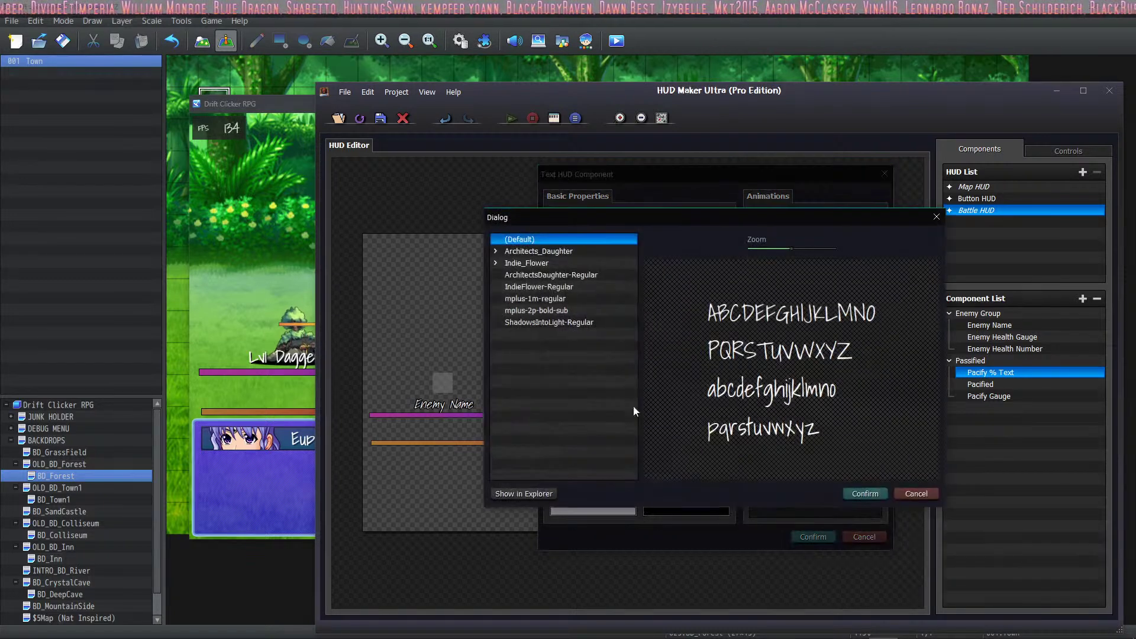
click(540, 254)
double_click(526, 255)
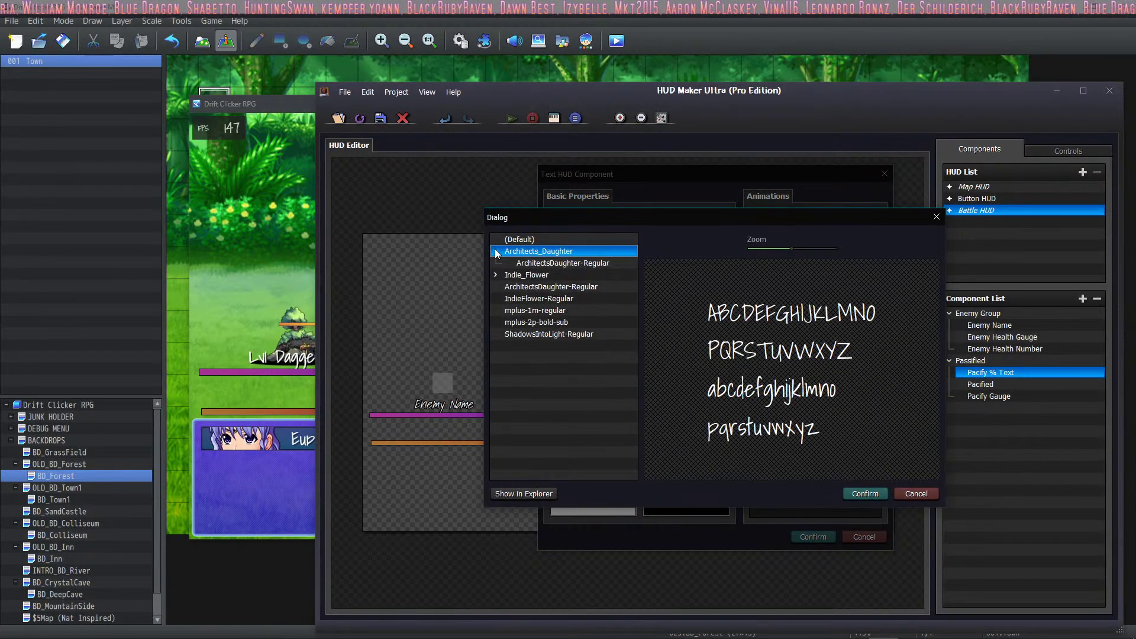
click(528, 265)
click(529, 286)
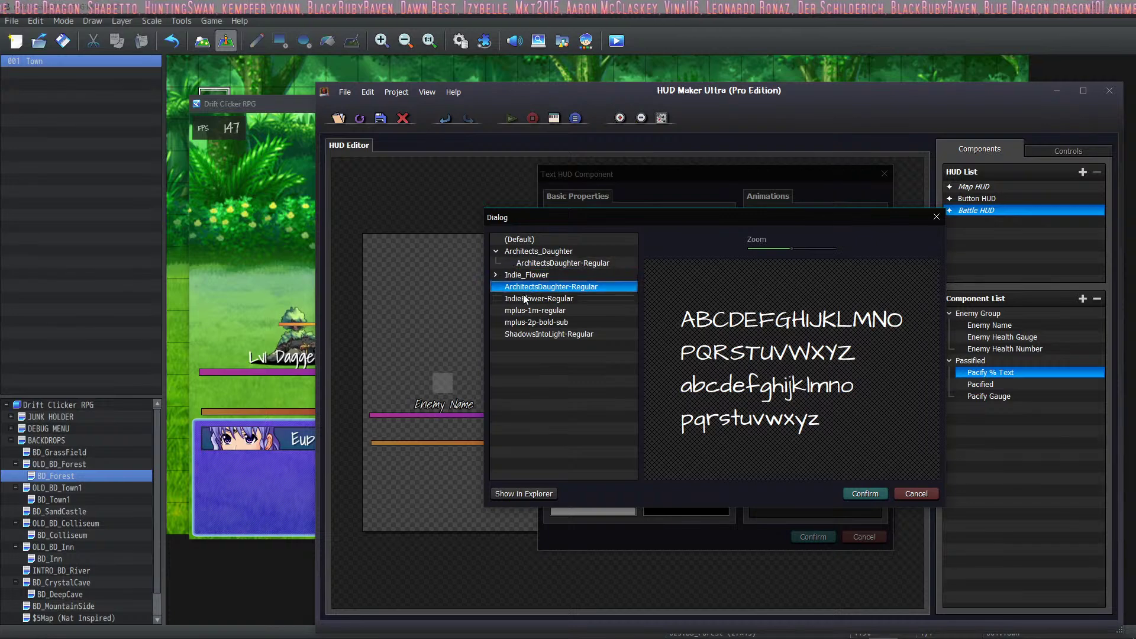
click(529, 298)
click(530, 322)
click(530, 334)
click(536, 310)
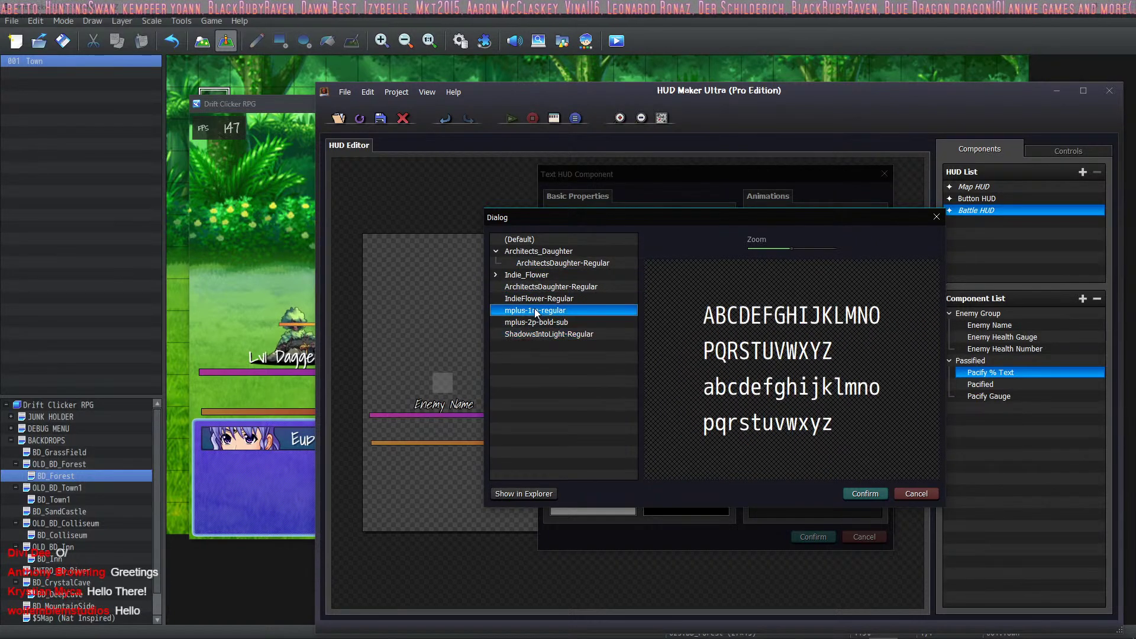
click(541, 300)
click(538, 310)
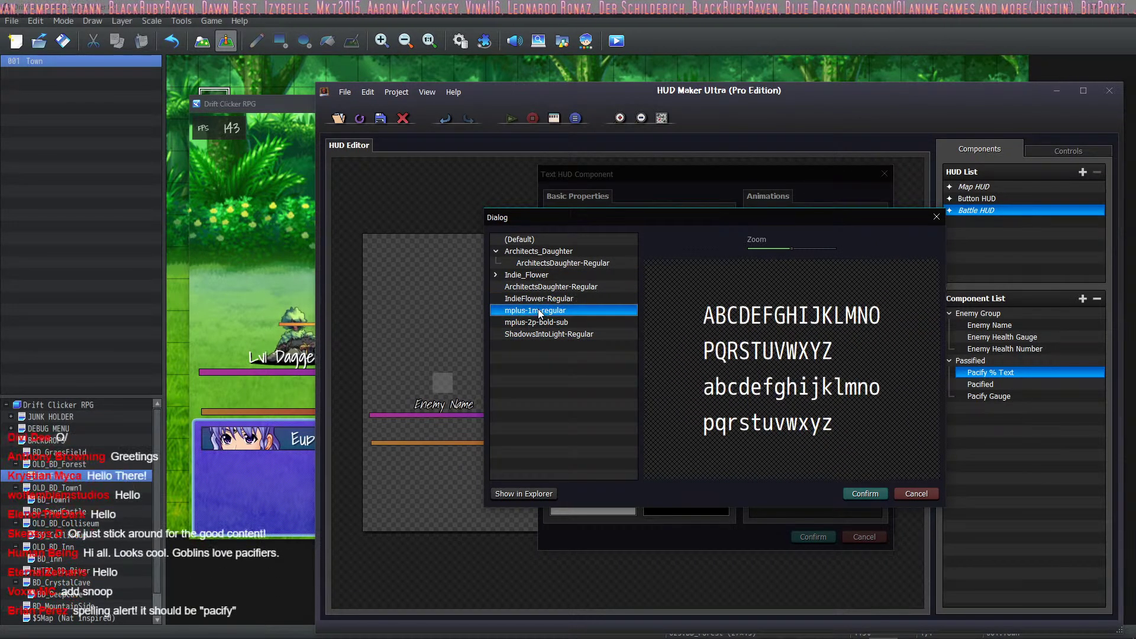
click(536, 287)
Give Pacify % Text the ArchitectsDaughter-Regular font from the Architects_Daughter folder, with font size 36 and outline size 3.
click(539, 263)
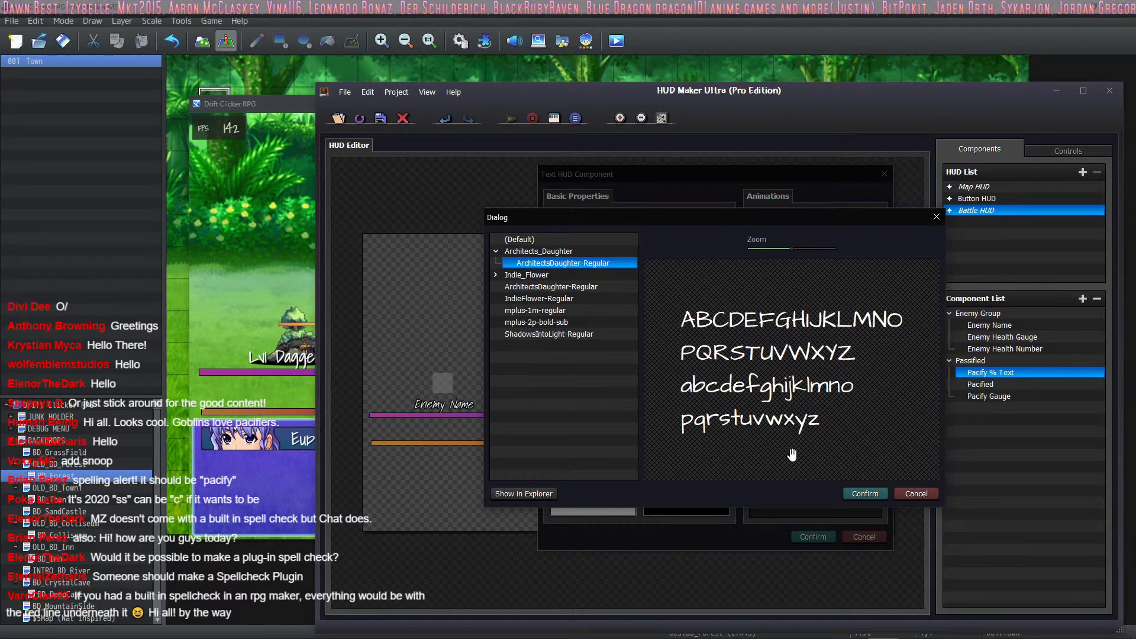
click(864, 495)
double_click(667, 418)
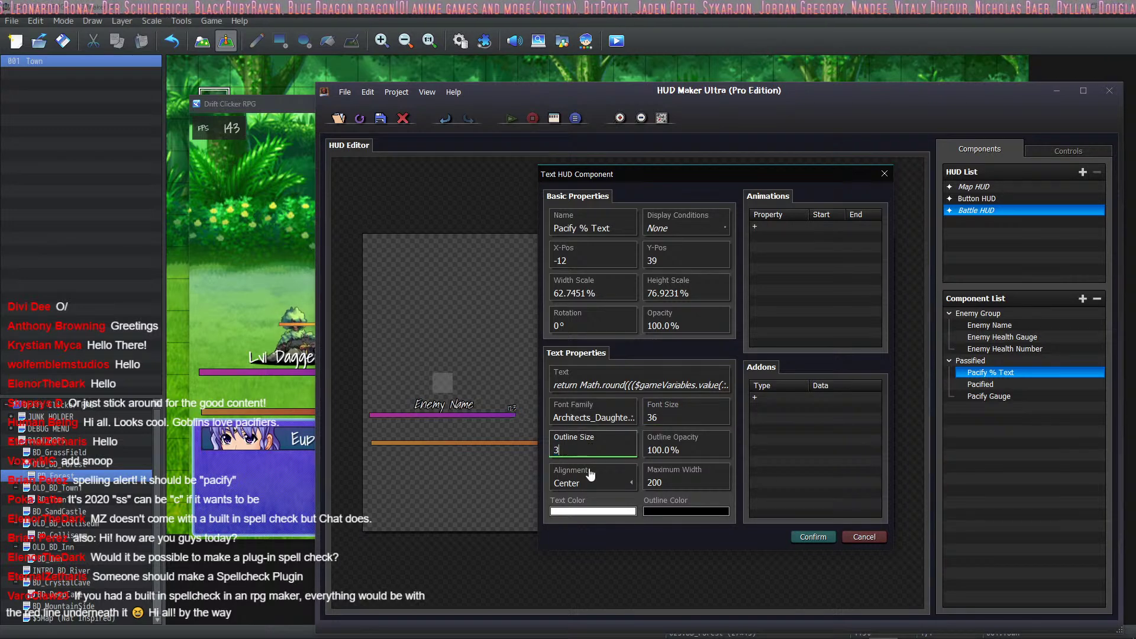
click(813, 537)
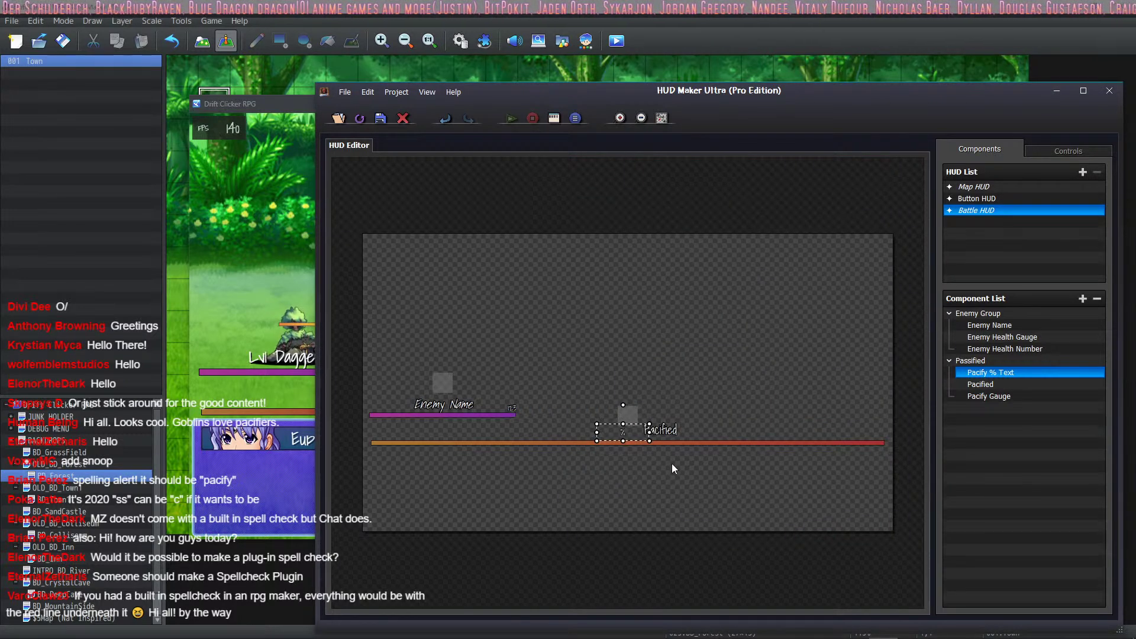
Compare the HUD in the running battle, set Pacify % Text to IndieFlower-Regular at font size 38, save, and check it in the game.
click(274, 104)
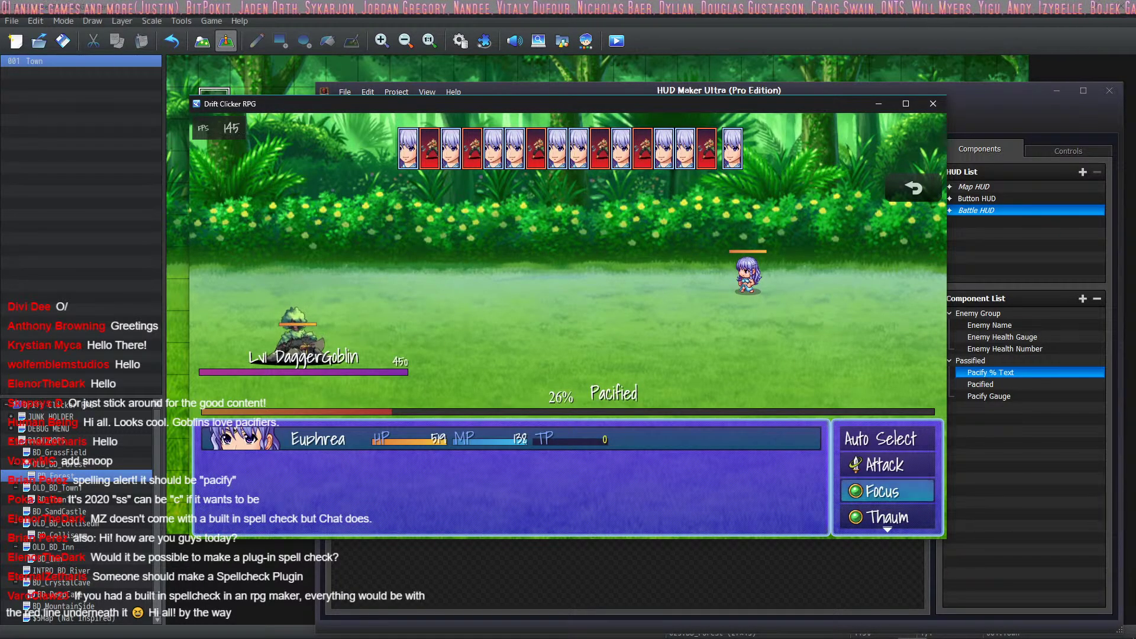
click(1040, 496)
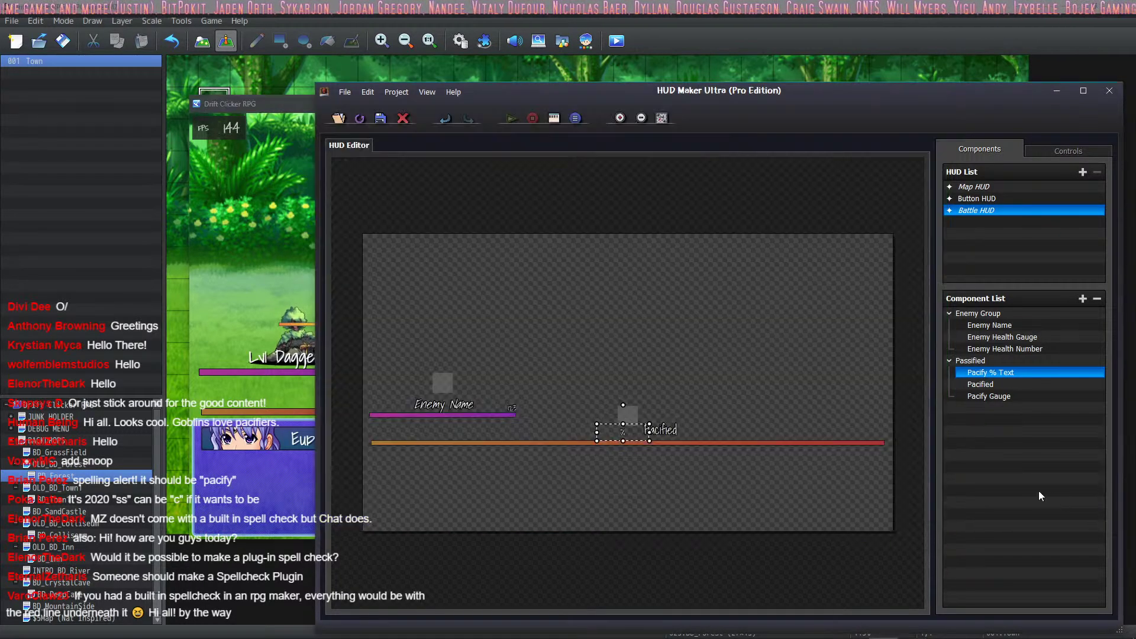
double_click(609, 436)
click(626, 404)
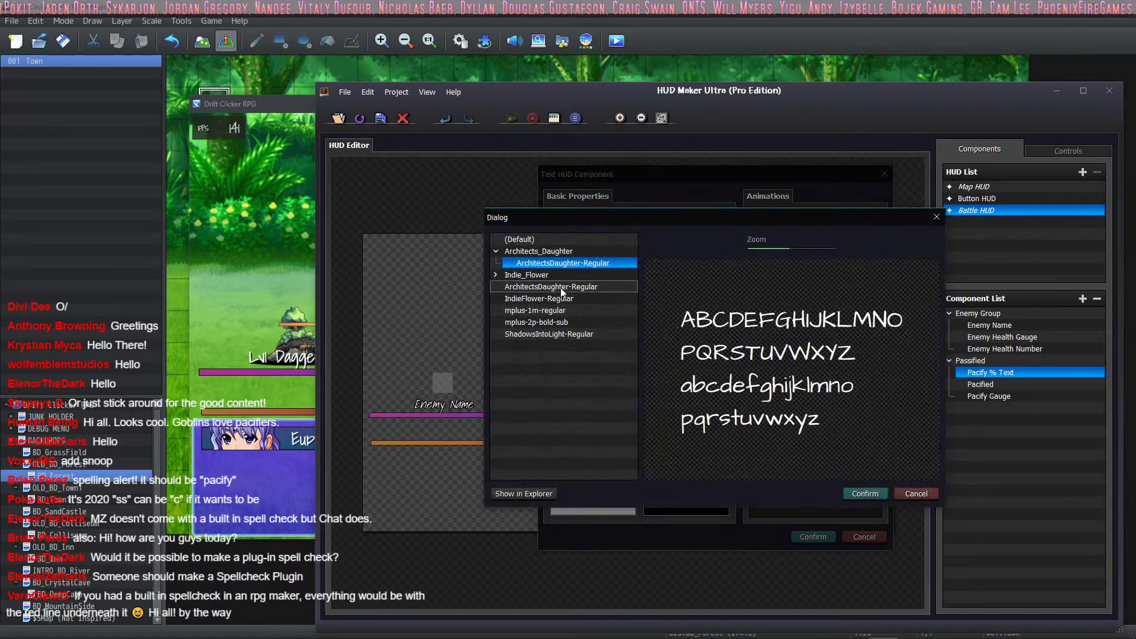
click(543, 298)
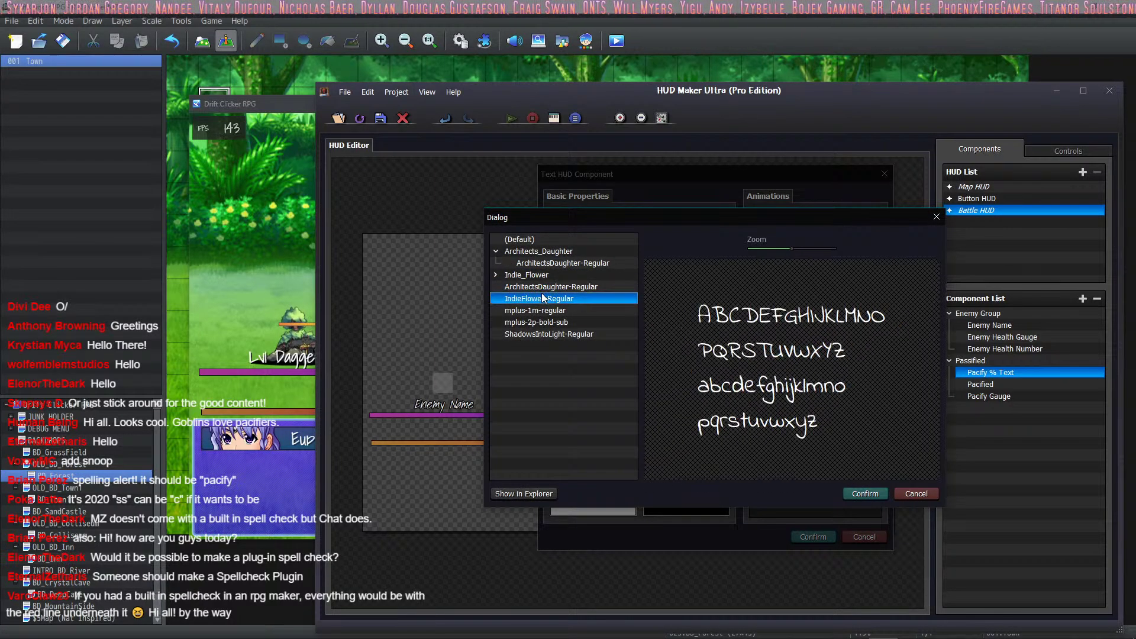
click(864, 494)
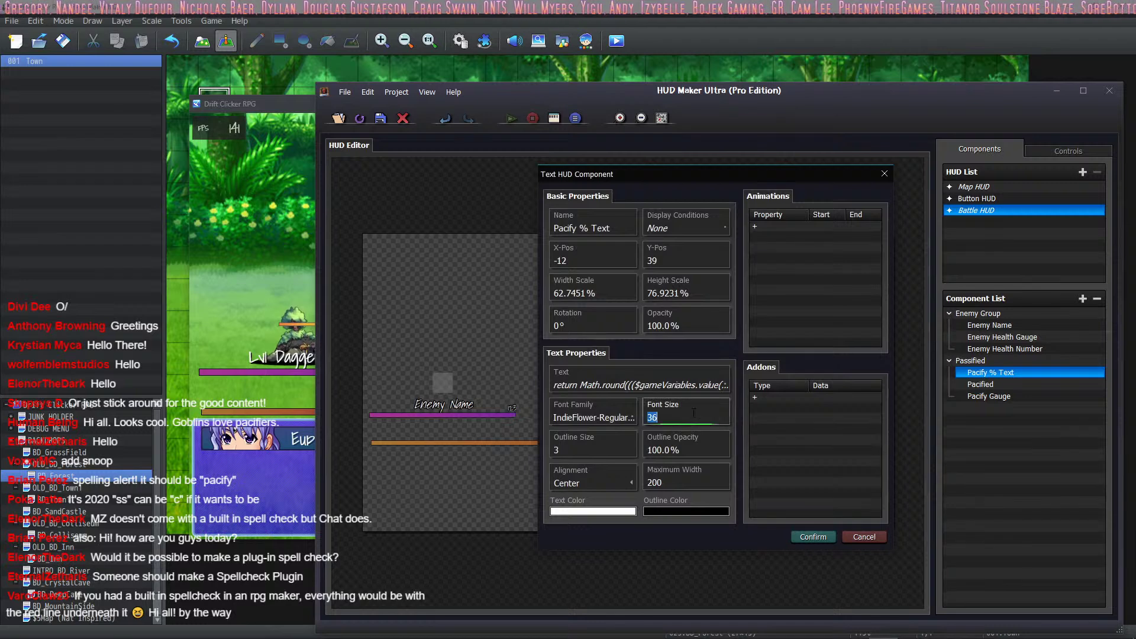
text(3)
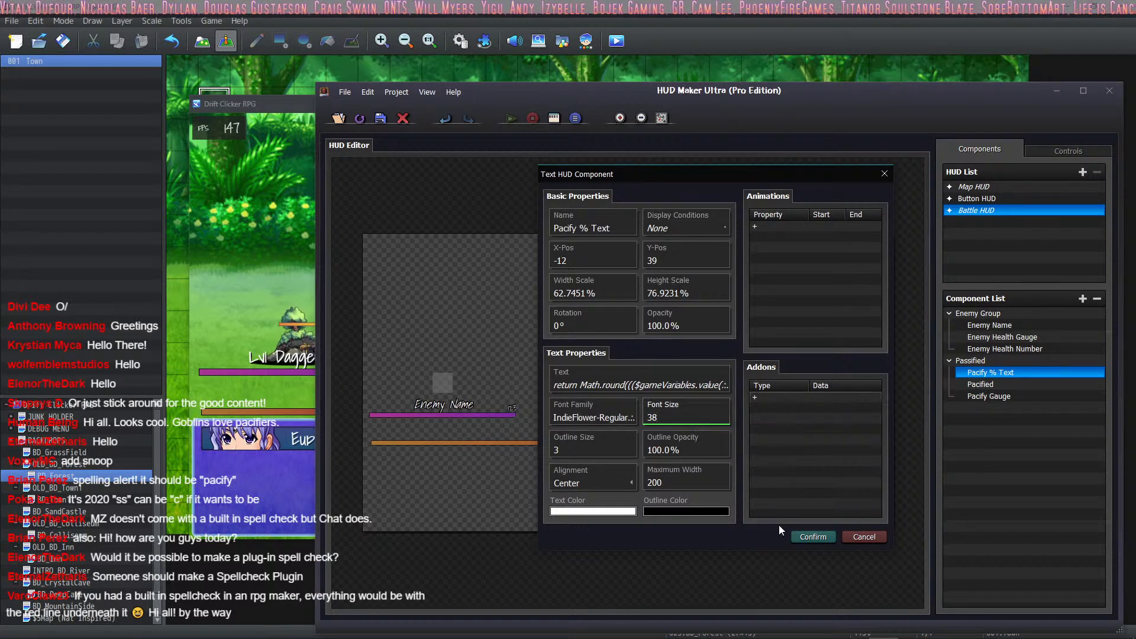
click(812, 538)
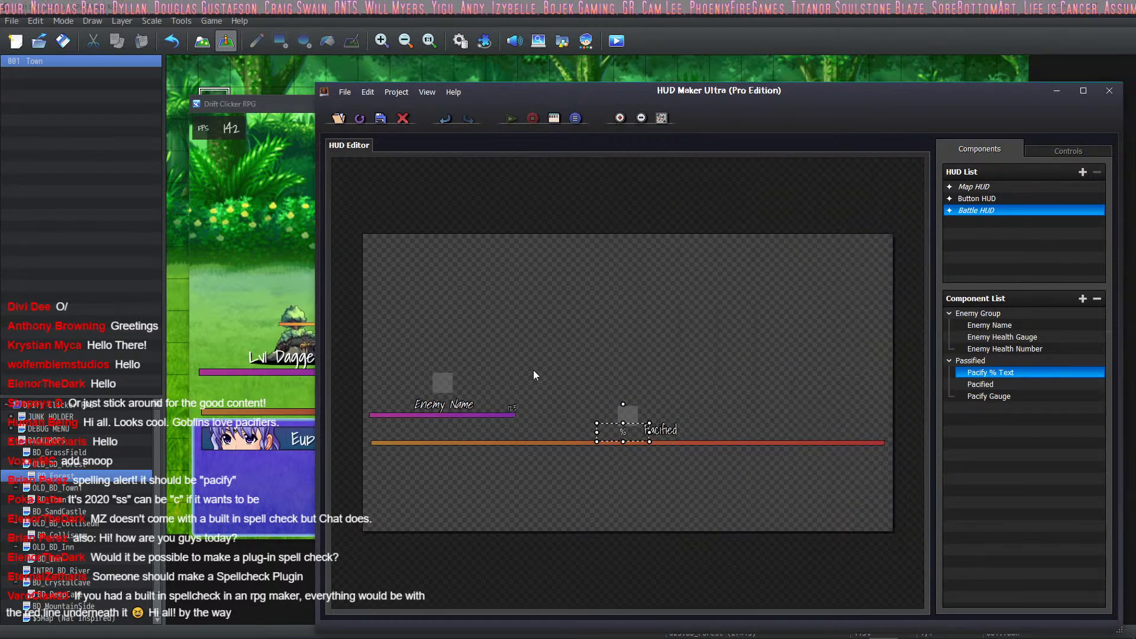
click(380, 122)
click(257, 105)
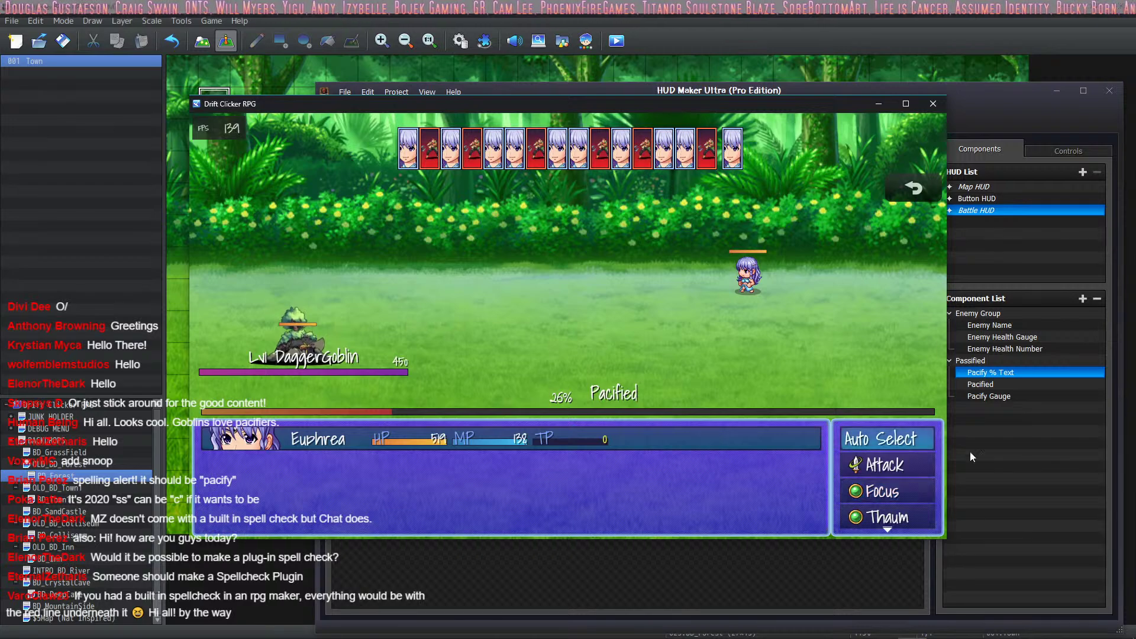
Change the Pacify % Text font to mplus-2p-bold-sub, save the HUD project, and check it in the running battle.
click(1006, 373)
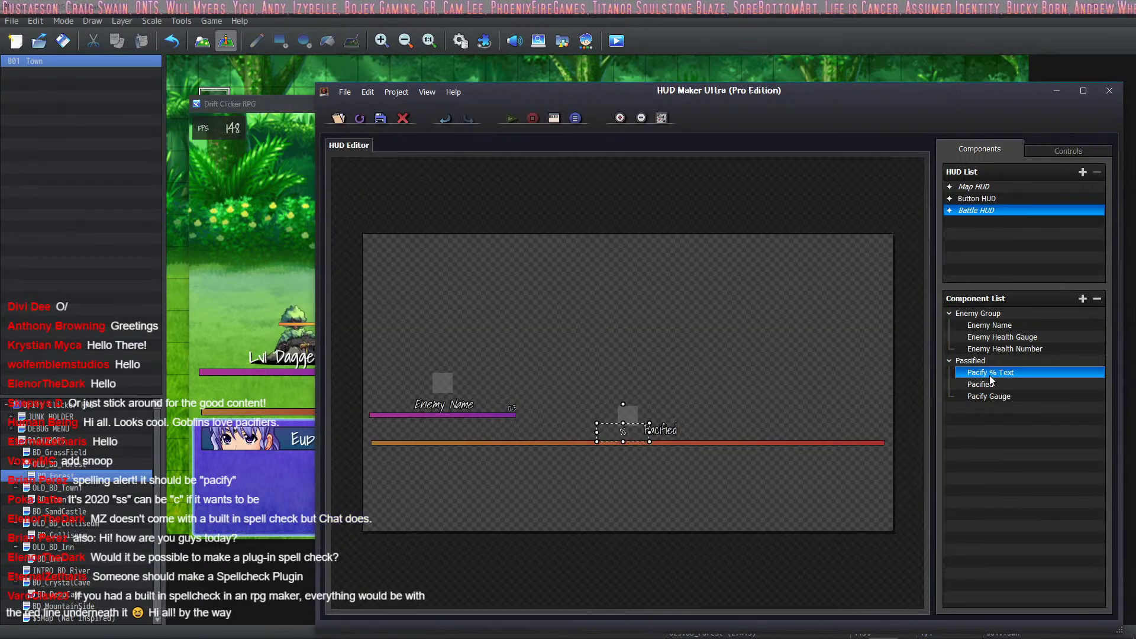
double_click(603, 430)
click(610, 414)
click(561, 300)
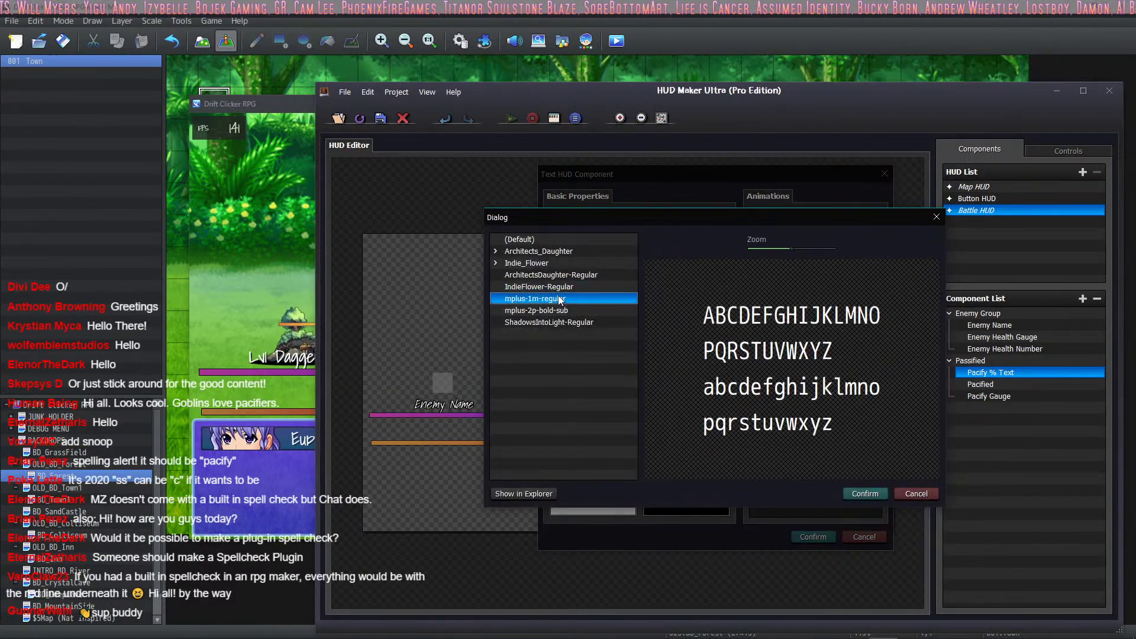
click(560, 311)
click(862, 495)
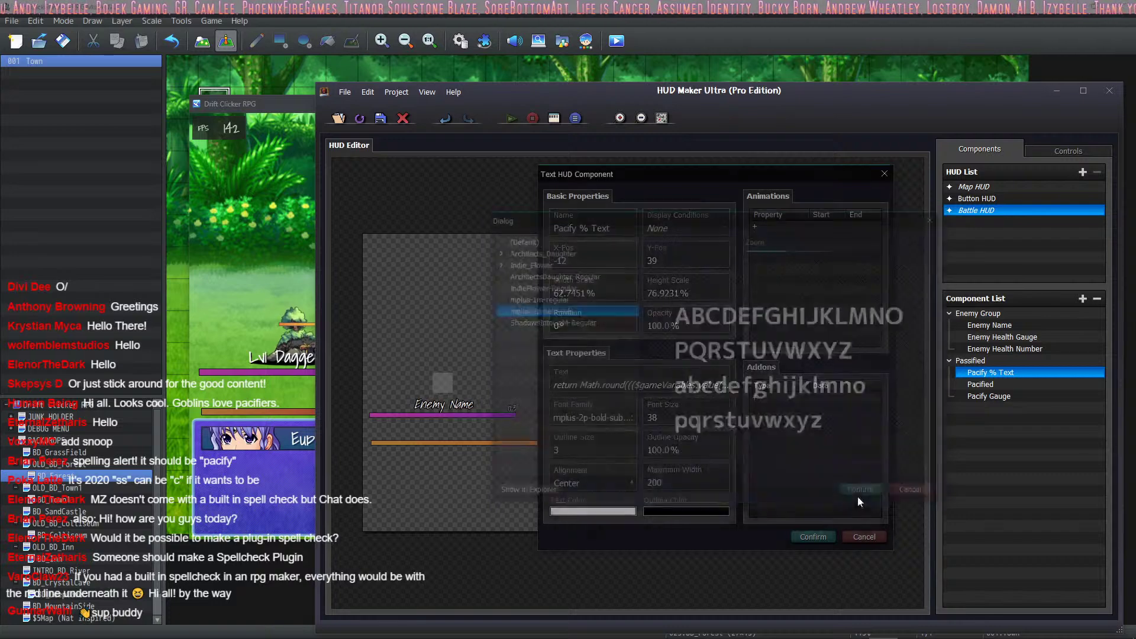
click(812, 537)
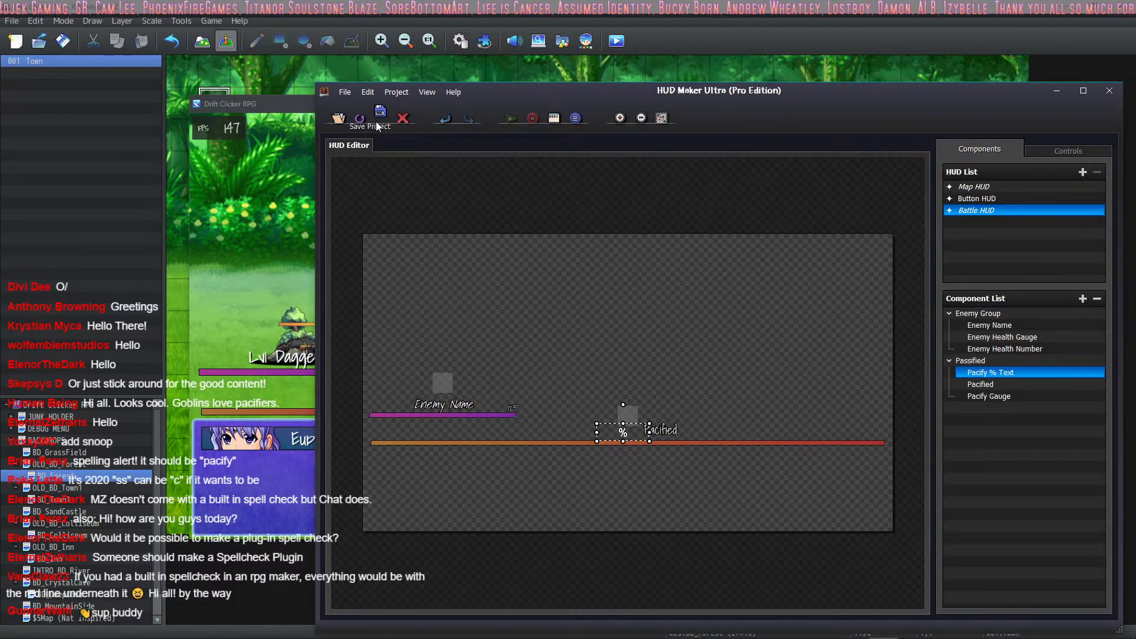
click(307, 109)
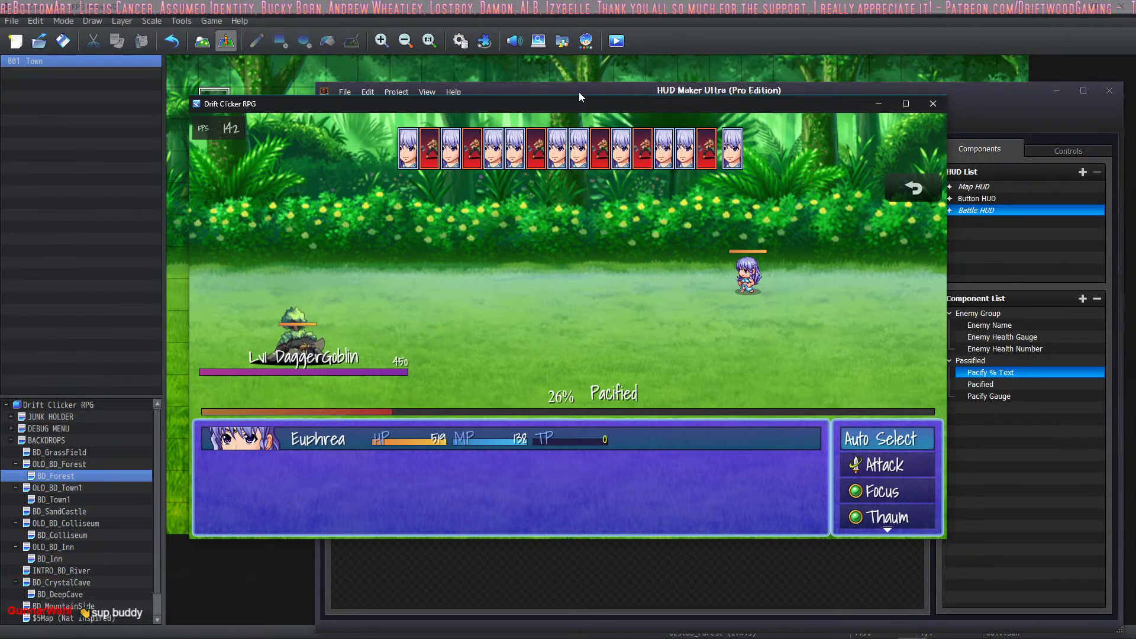
Move the Pacified label closer to the percent sign and level with it, and check the alignment in the running battle.
key(alt+Tab)
mouse_move(661, 430)
mouse_down()
mouse_move(648, 429)
mouse_move(673, 429)
mouse_move(648, 430)
mouse_move(661, 415)
mouse_up()
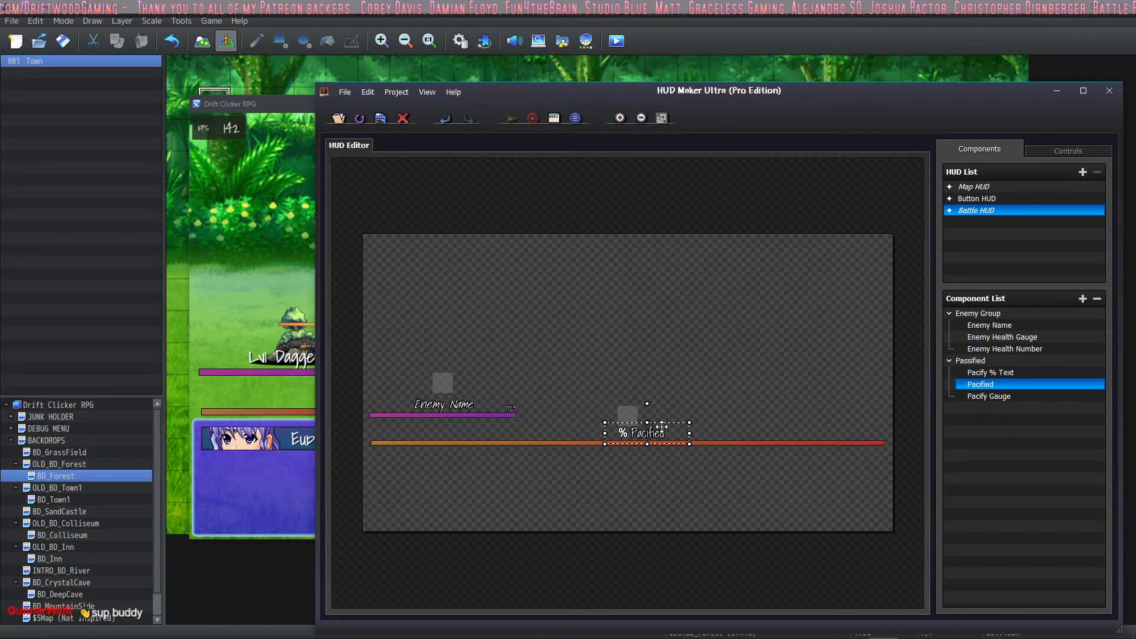
drag(648, 433, 646, 433)
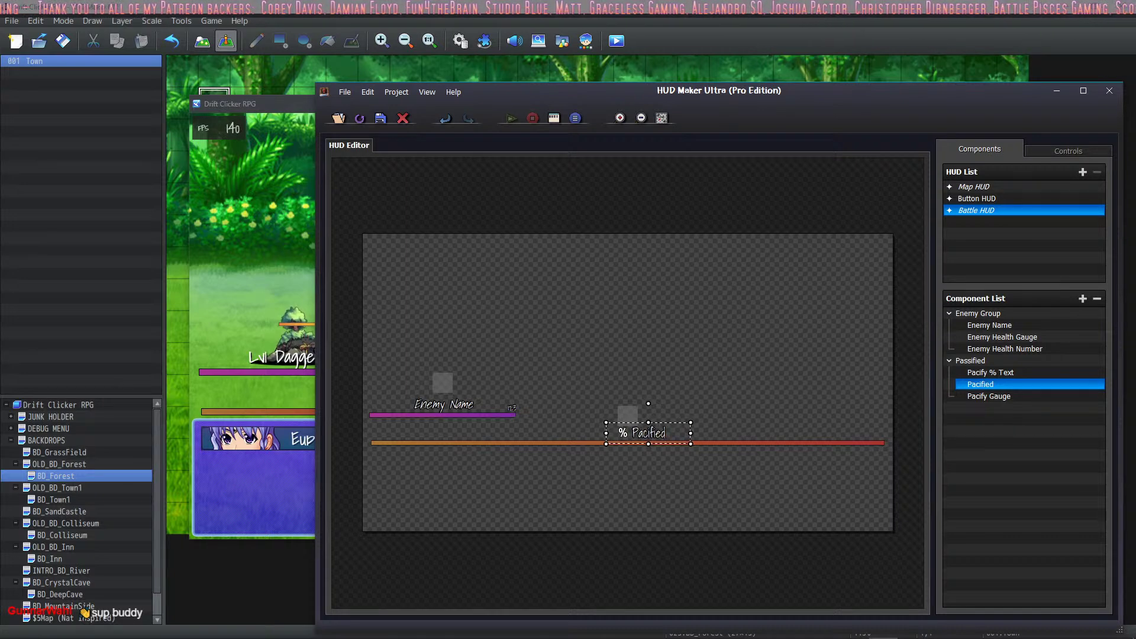
click(297, 112)
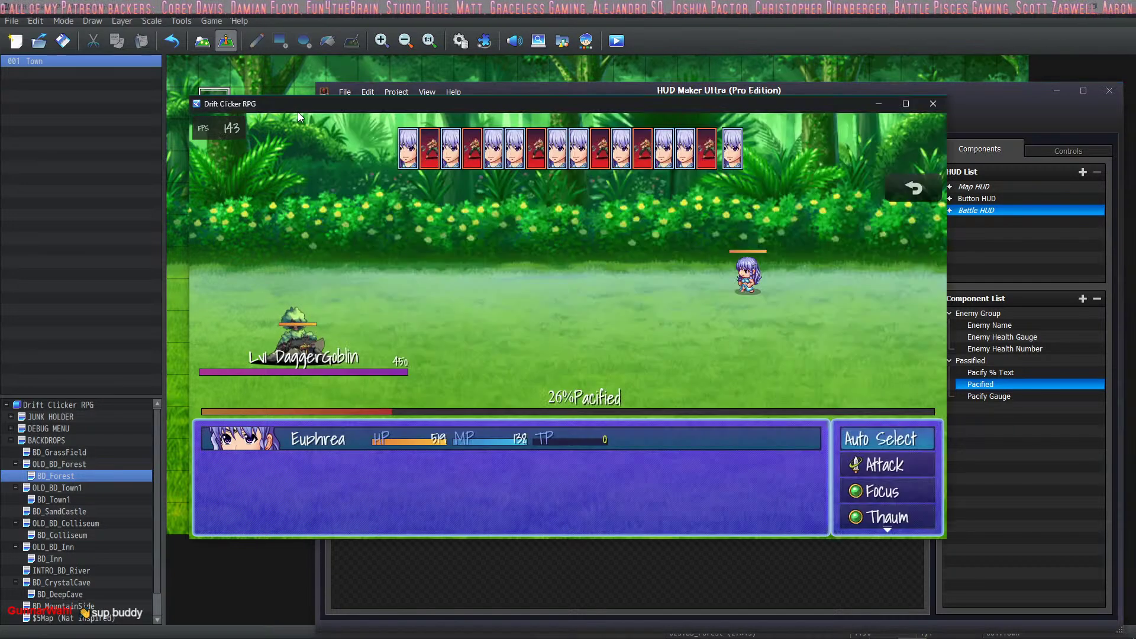
Shift the Pacified label slightly away from the percent sign to leave a gap, save the HUD, and check the running battle.
key(alt+Tab)
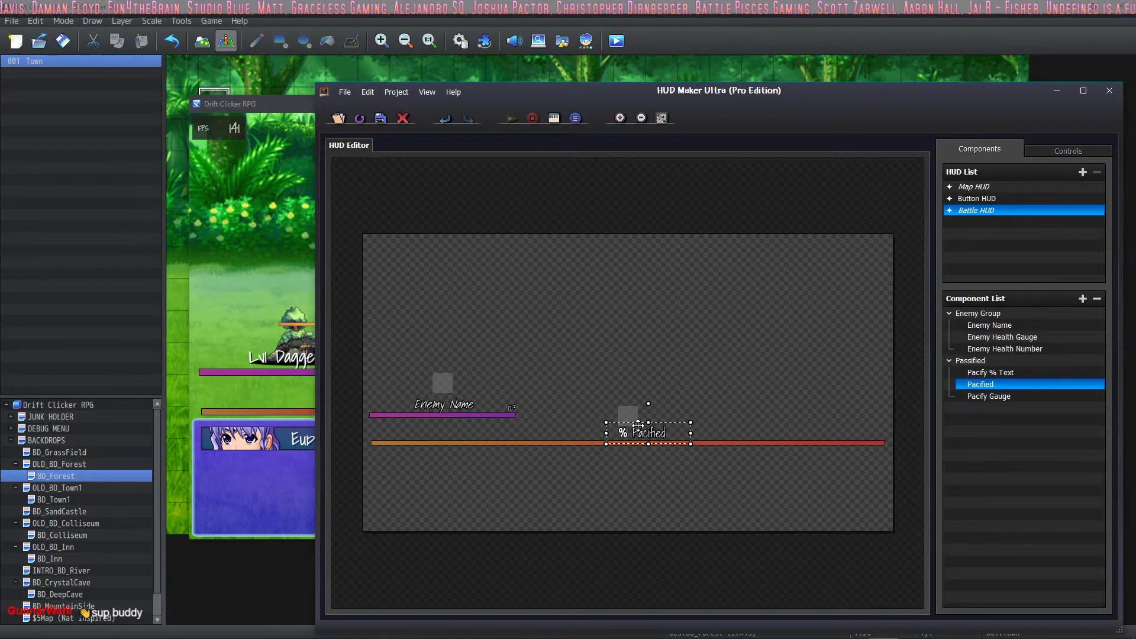
drag(651, 433, 656, 433)
click(381, 118)
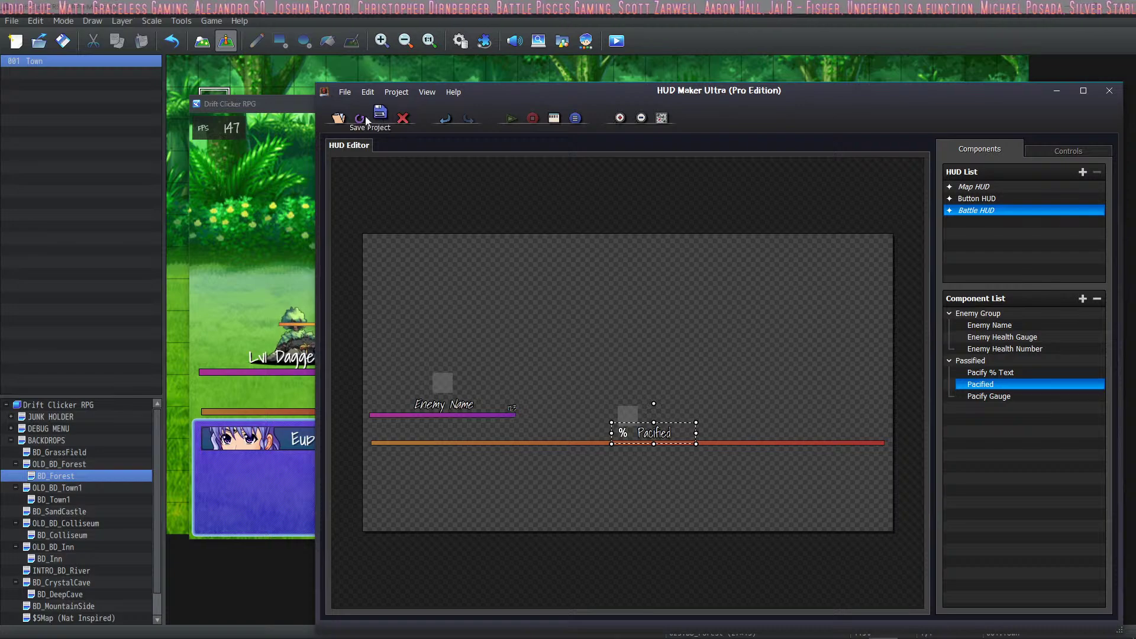
key(alt+Tab)
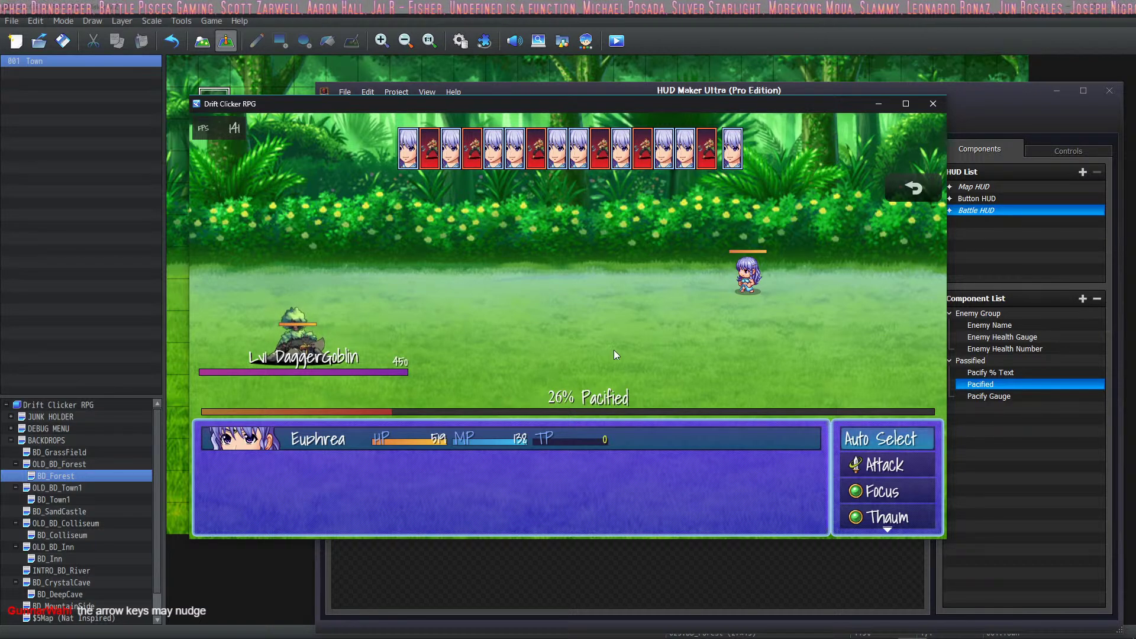
Playtest the Pacify skill repeatedly on the DaggerGoblin until the encounter ends, and continue past the victory results to the forest map.
click(878, 490)
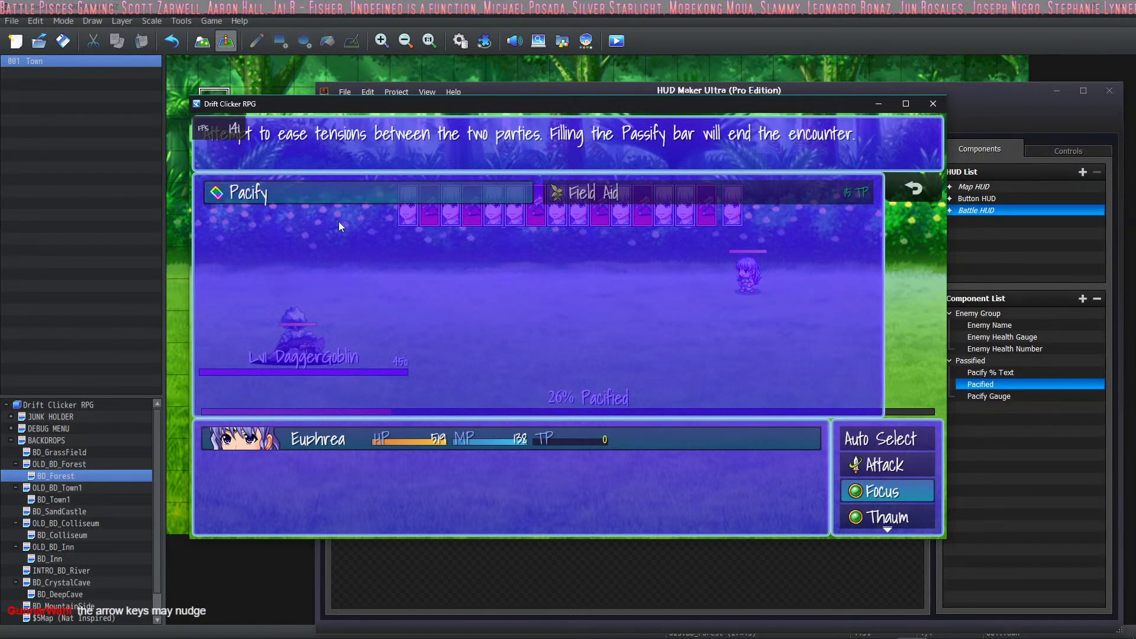
click(342, 185)
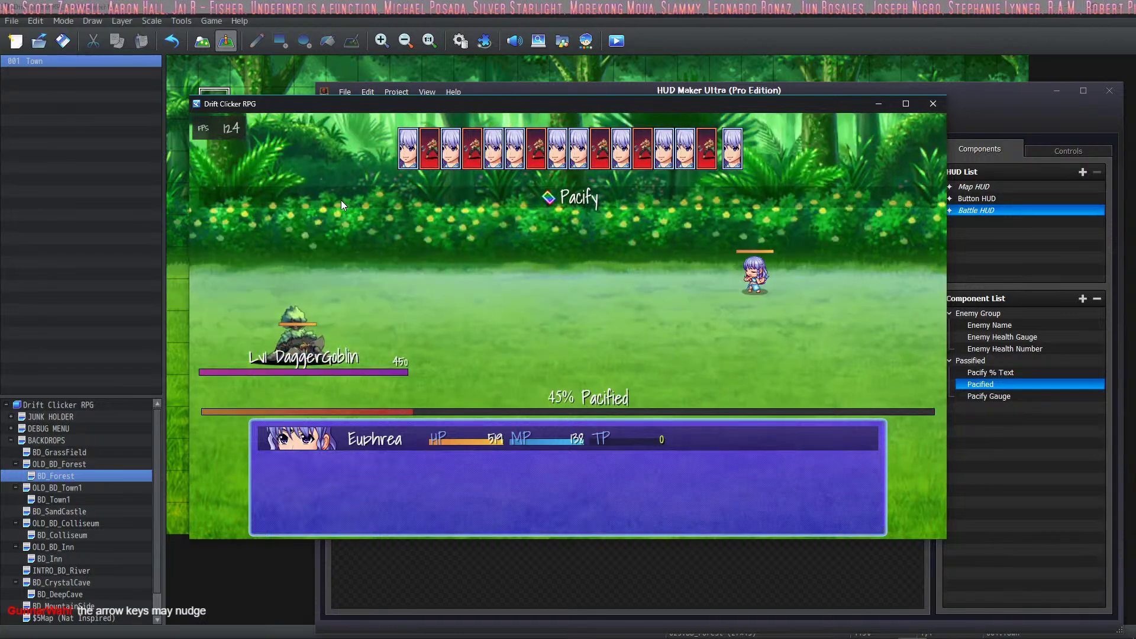
key(Return)
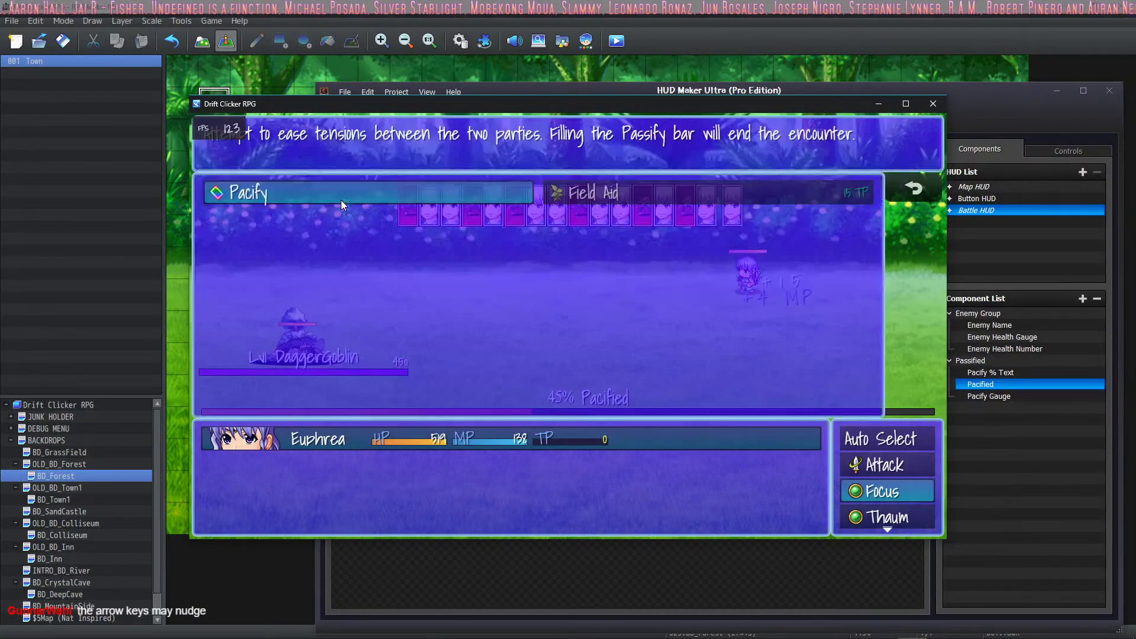
key(Return)
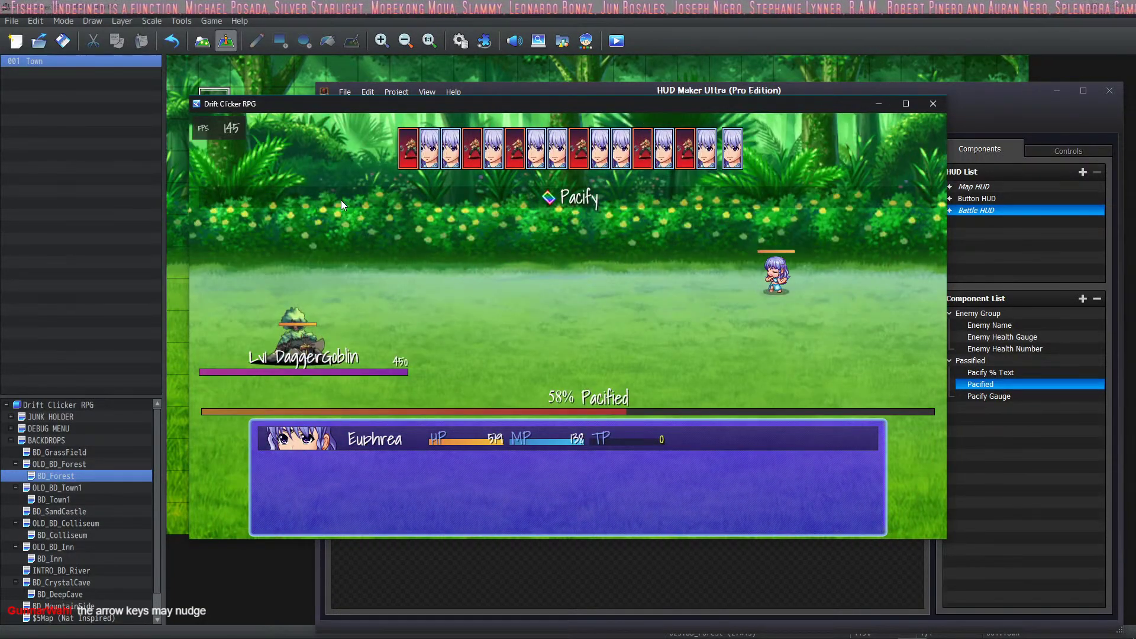
key(Return)
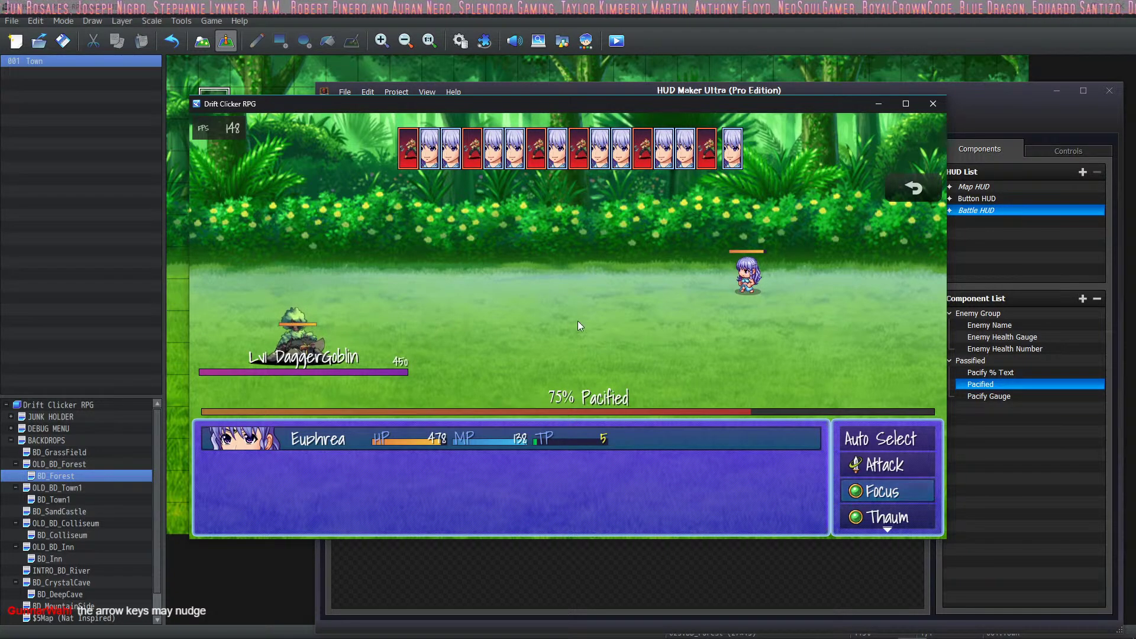
key(Return)
key(Return)
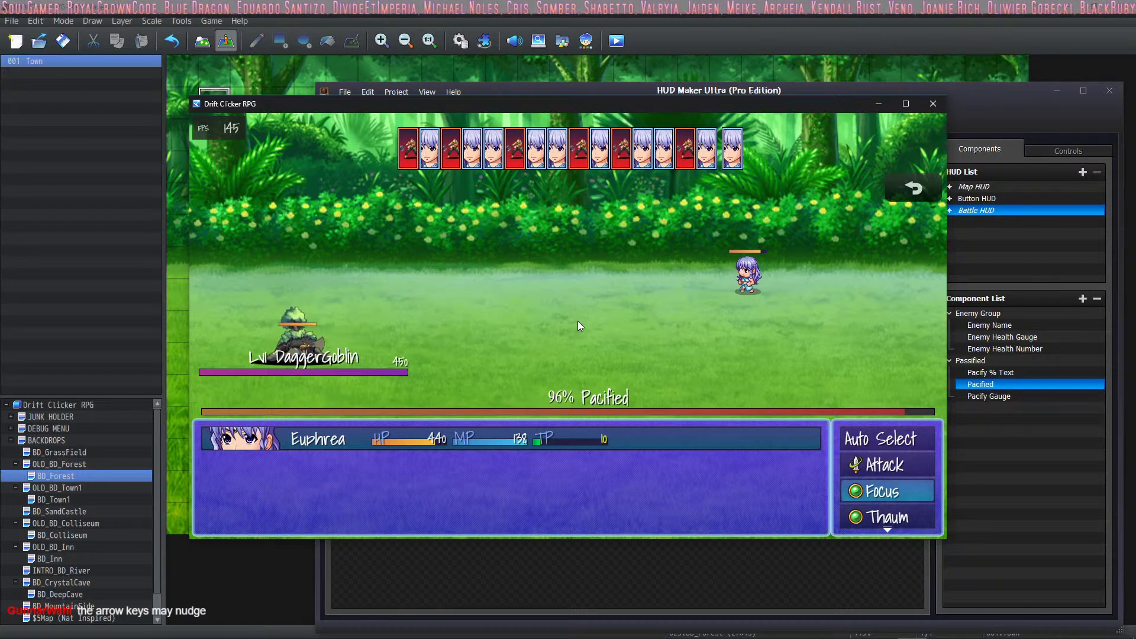
key(Return)
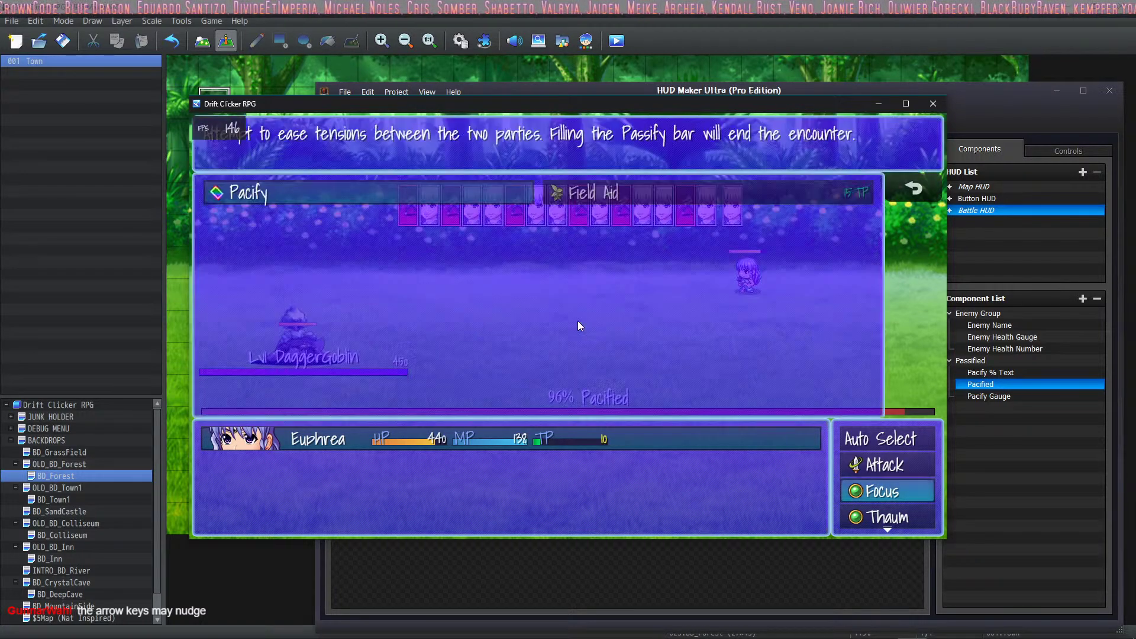
key(Return)
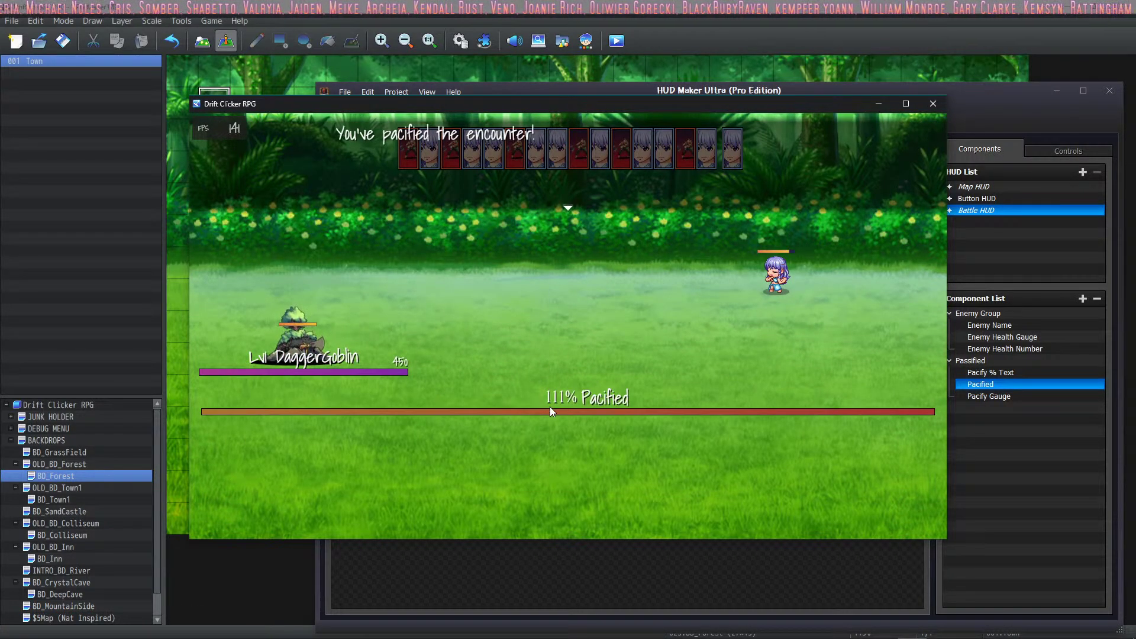
click(567, 375)
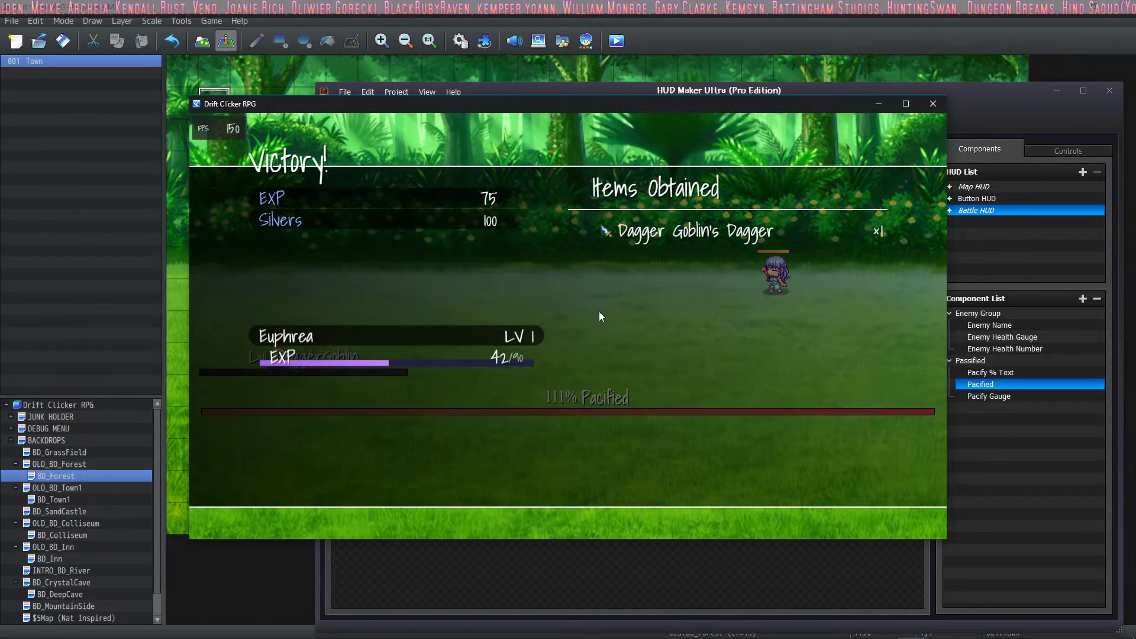
click(627, 322)
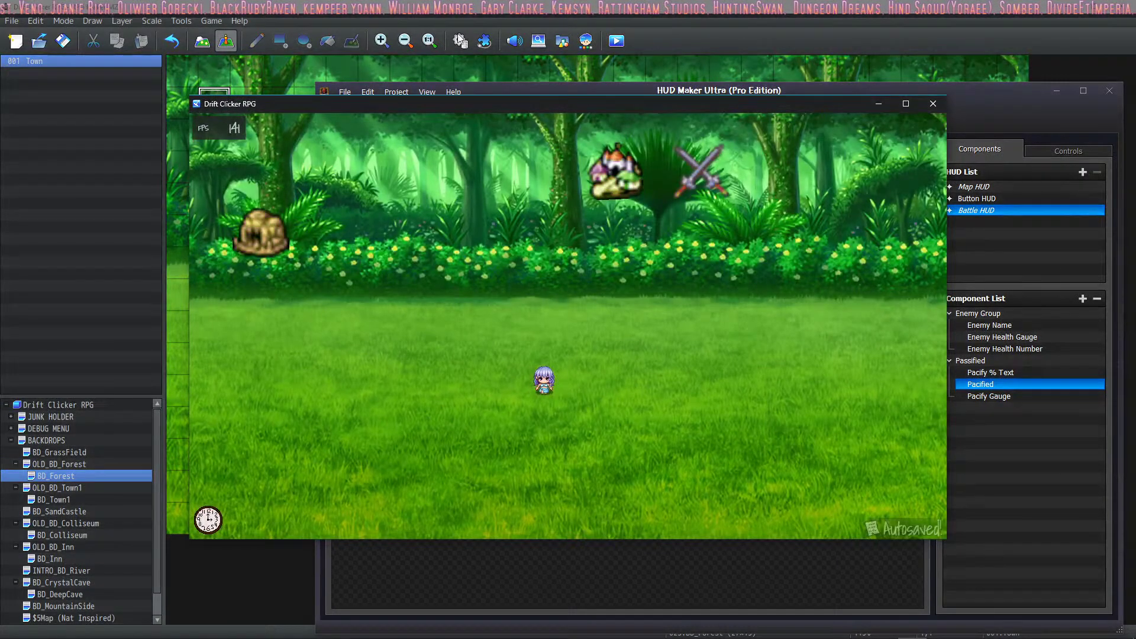
Open the Pacify ActSeq. common event in the database and check the Change Enemy HP command's settings.
click(460, 39)
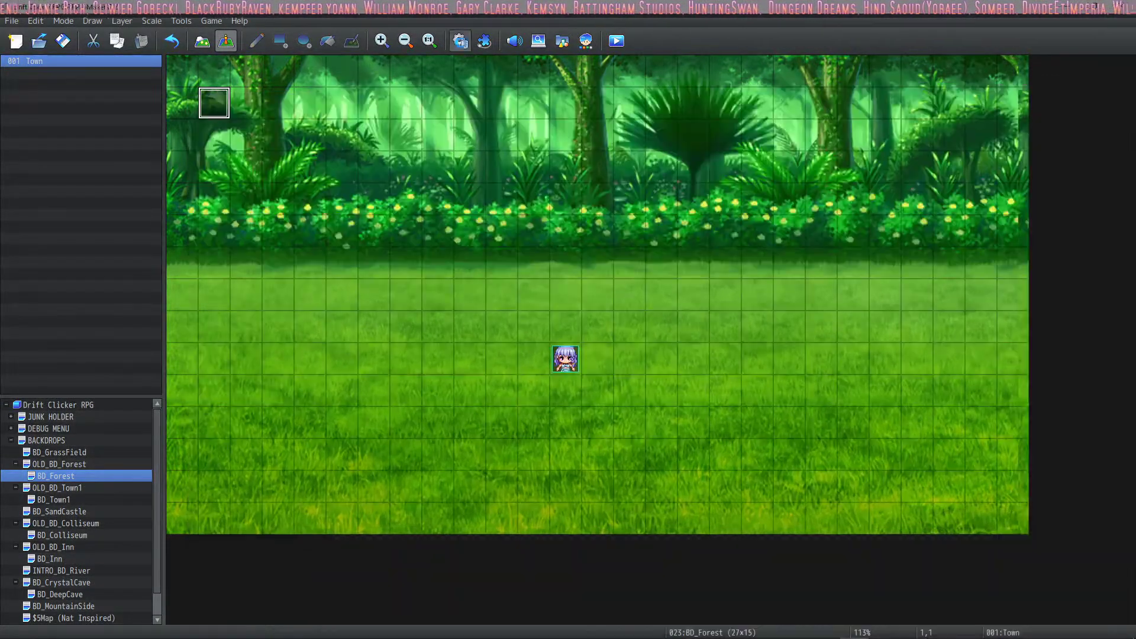
click(274, 337)
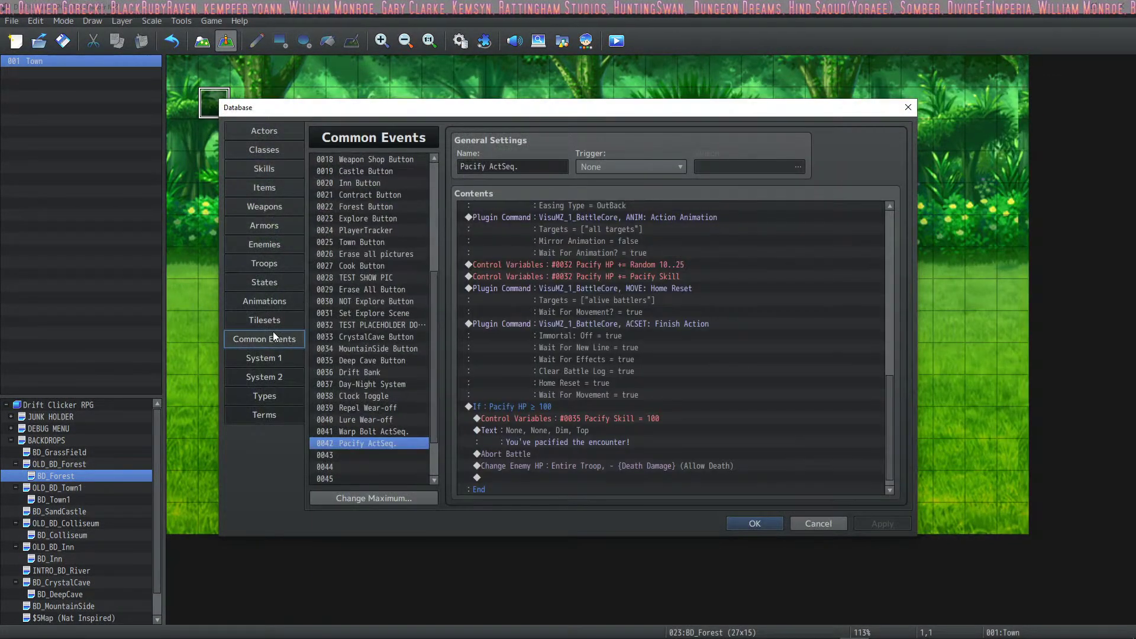
click(541, 454)
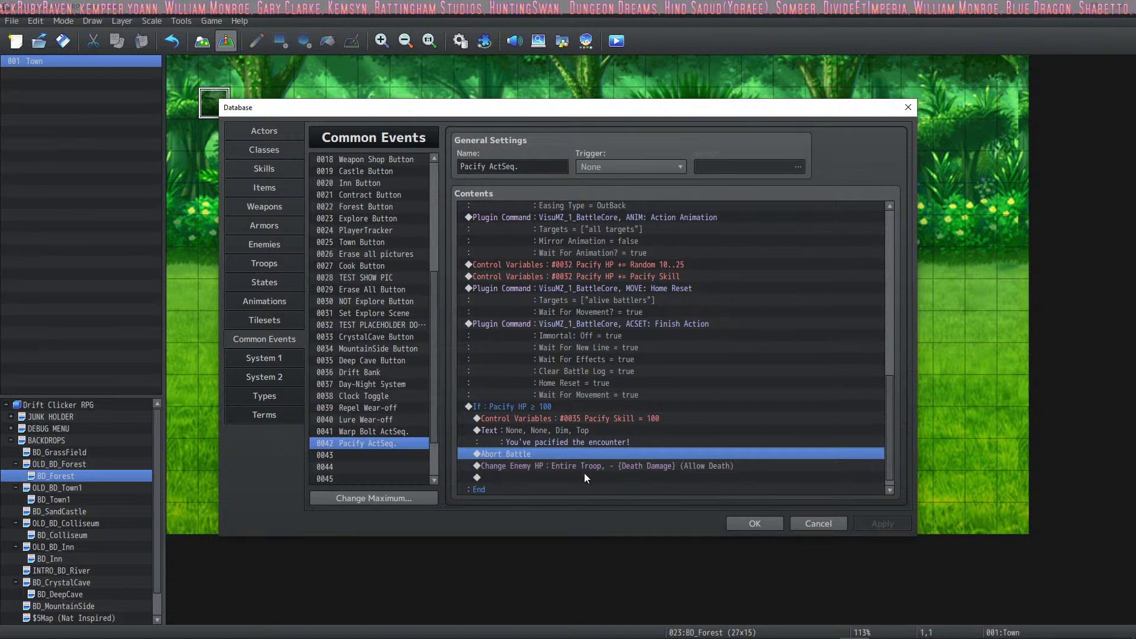
scroll(567, 424, down, 1)
click(551, 454)
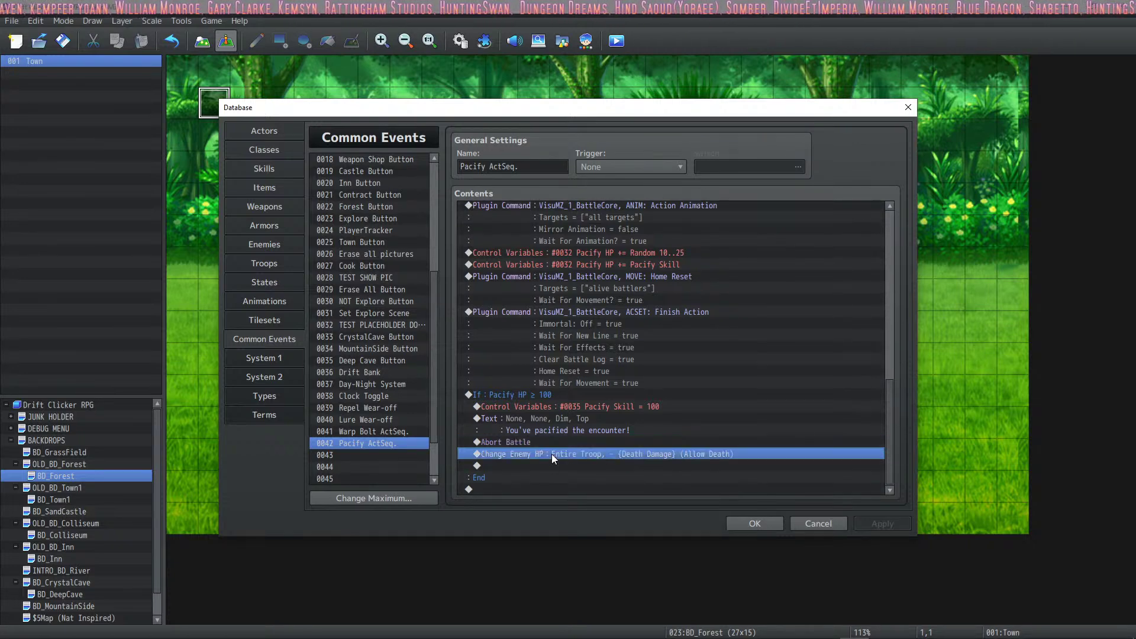
double_click(620, 453)
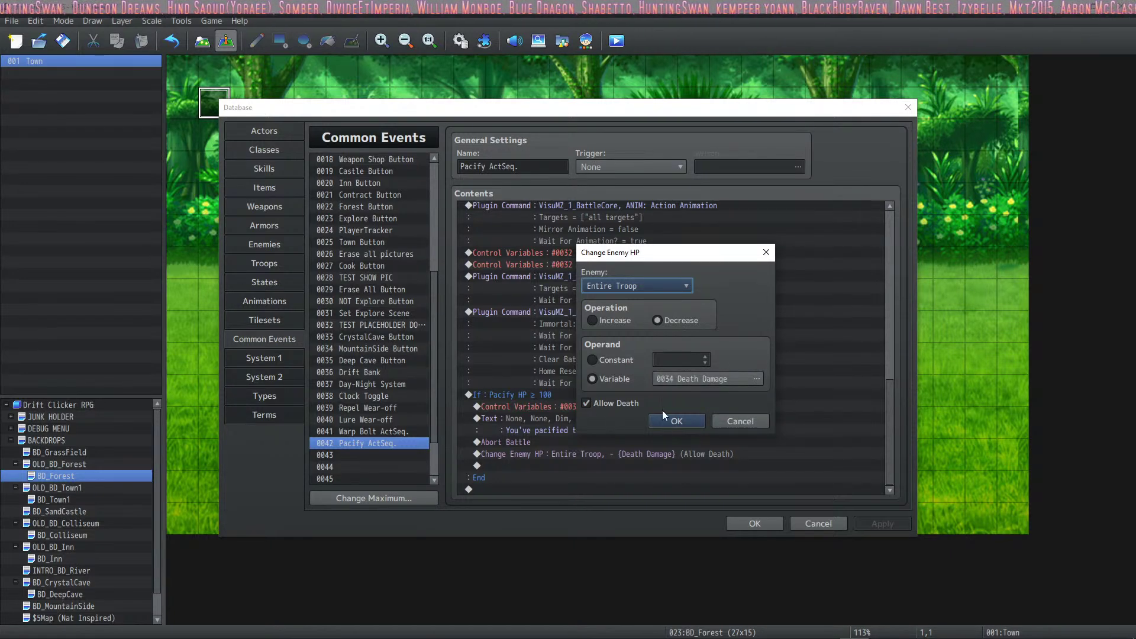
click(673, 421)
Delete the Abort Battle command from the Pacify HP ≥ 100 branch of Pacify ActSeq. and apply the change.
click(579, 433)
click(565, 454)
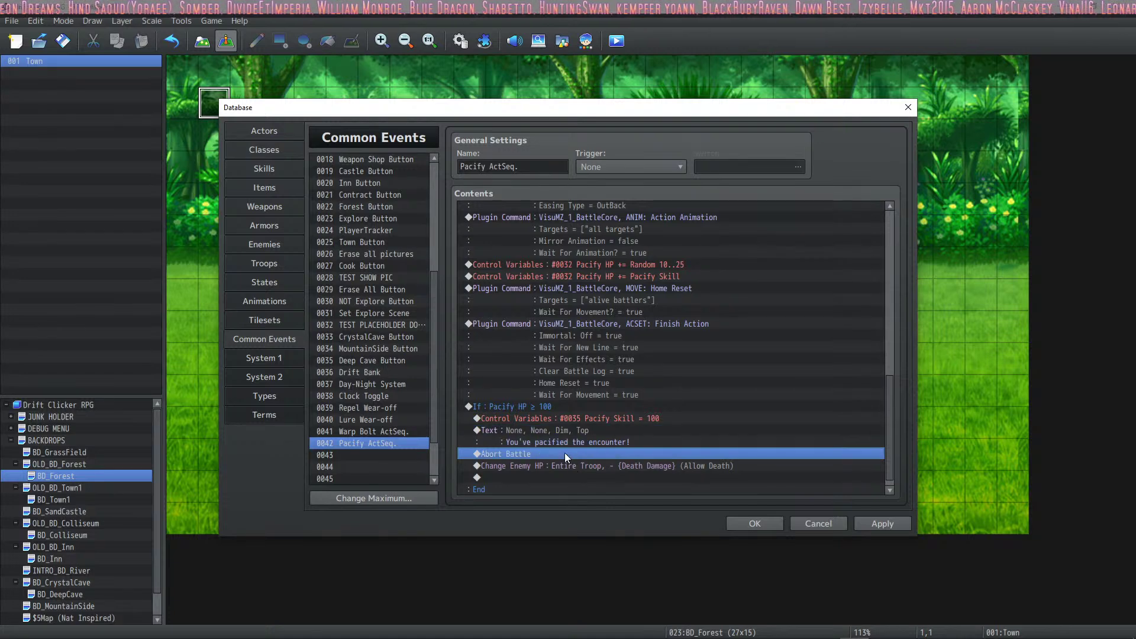
key(Delete)
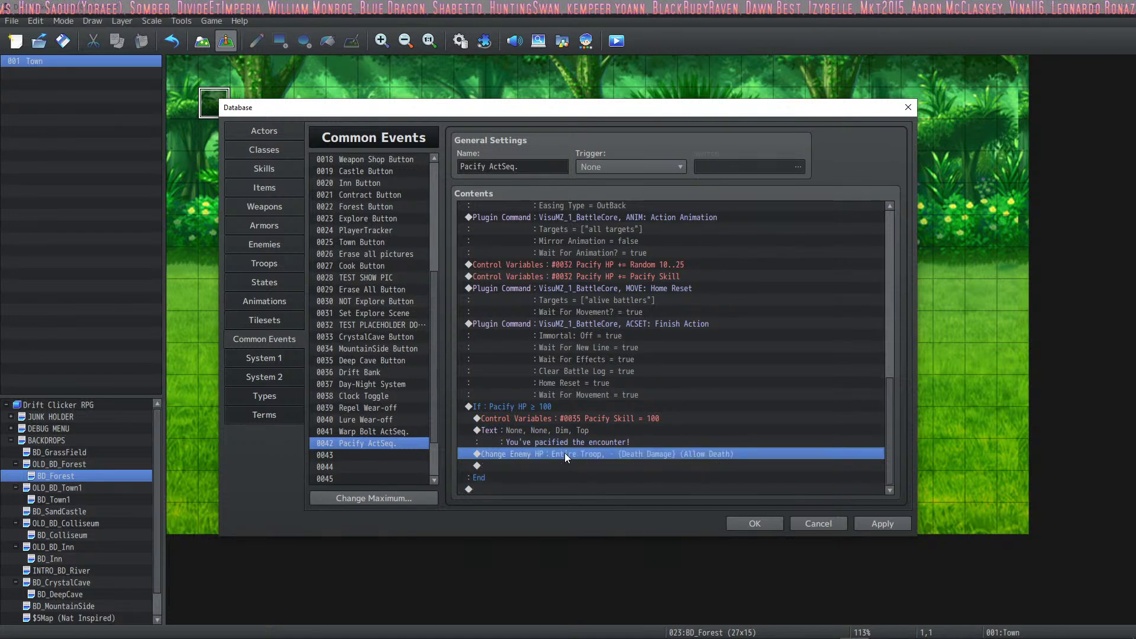
click(904, 528)
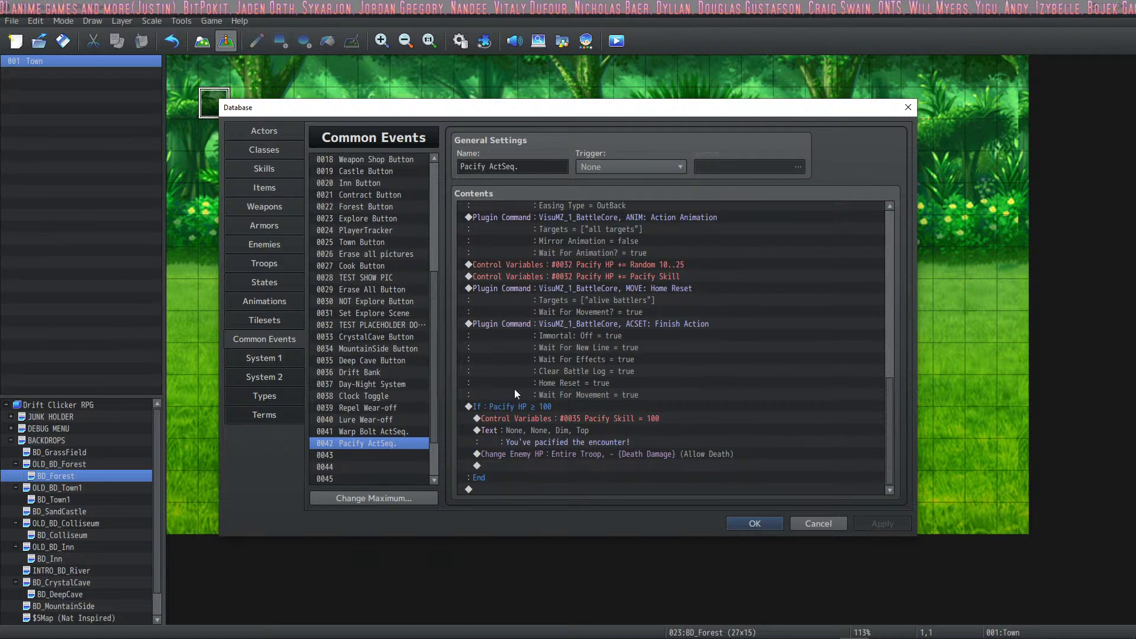
Review the Pacify ActSeq. commands, from the Pacify HP ≥ 100 branch back up to the two Pacify HP variable additions.
click(553, 419)
click(558, 434)
click(545, 454)
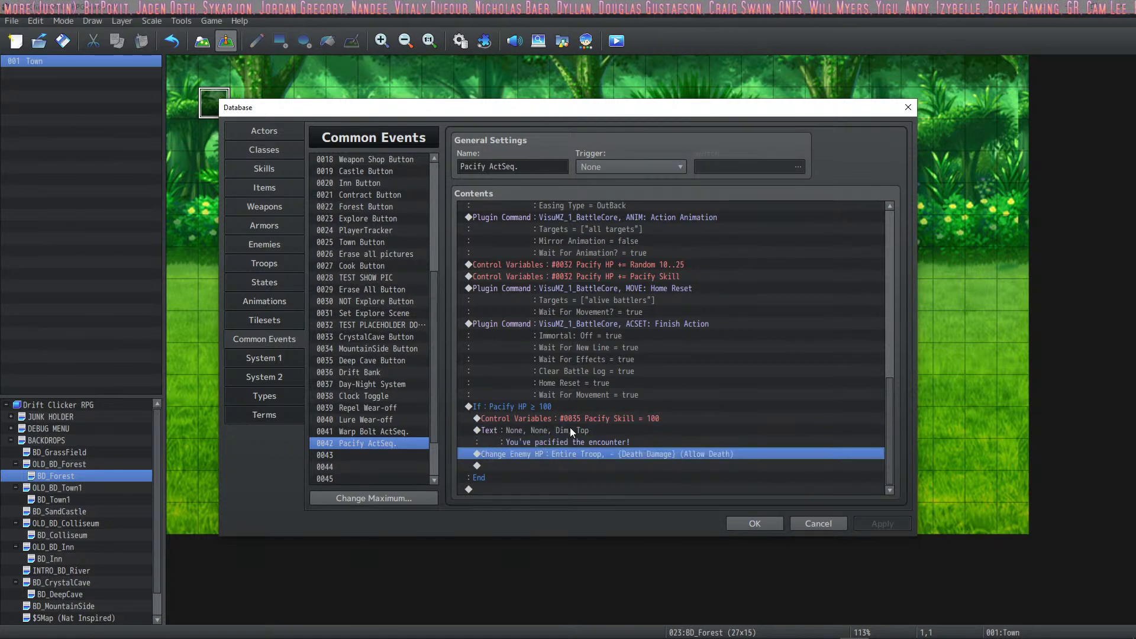
click(570, 430)
click(562, 454)
click(585, 436)
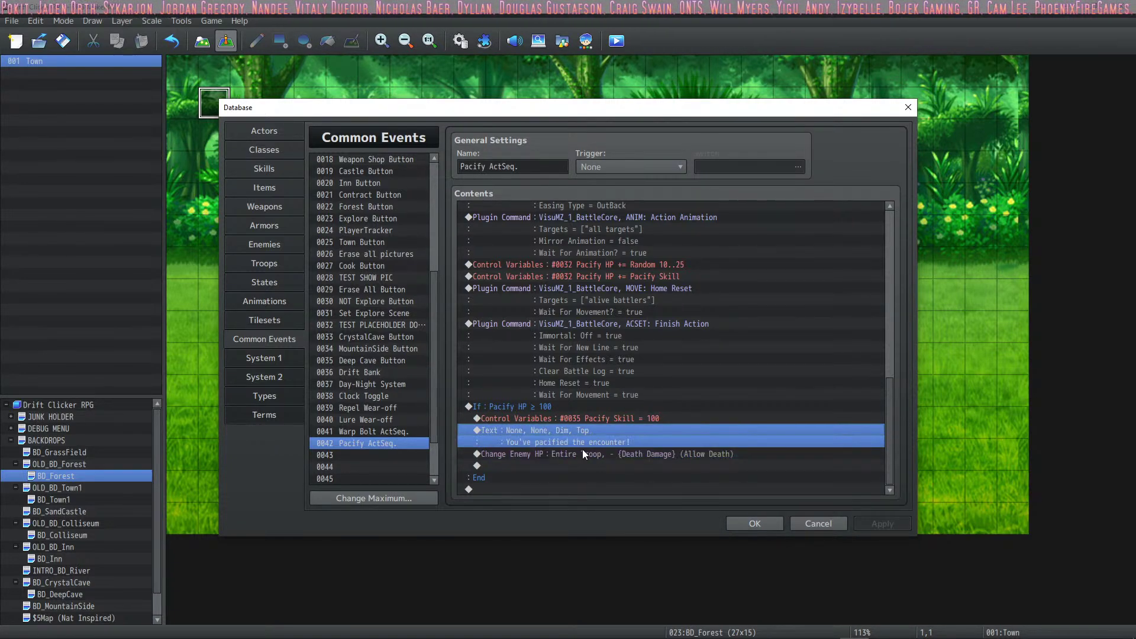
click(582, 451)
click(597, 332)
click(616, 324)
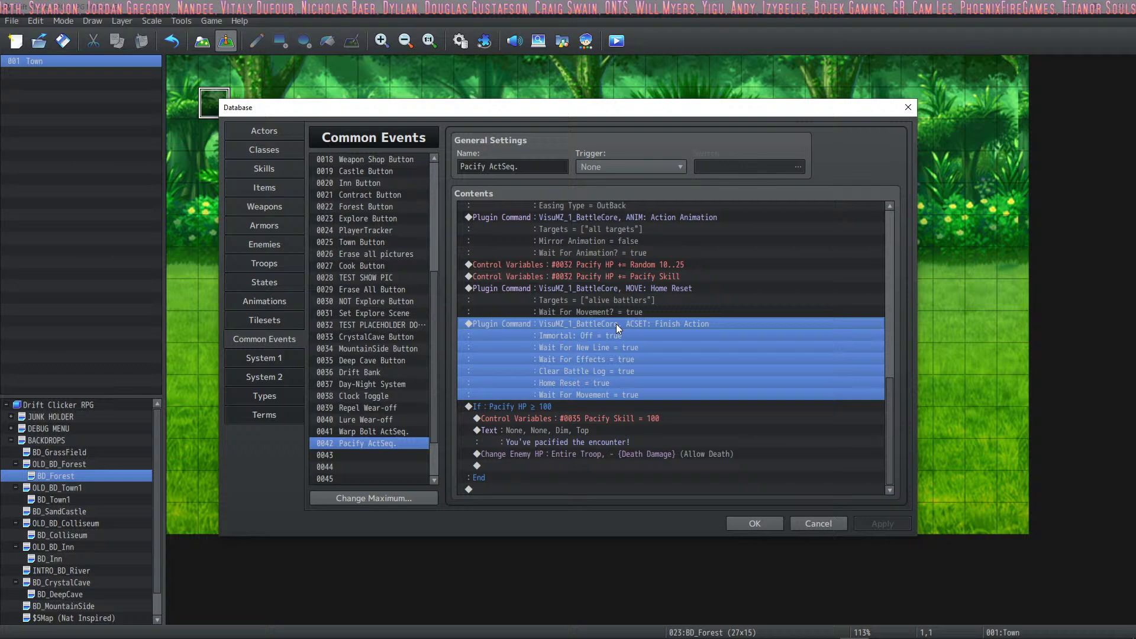
click(616, 288)
scroll(648, 347, up, 2)
key(Up)
key(Up)
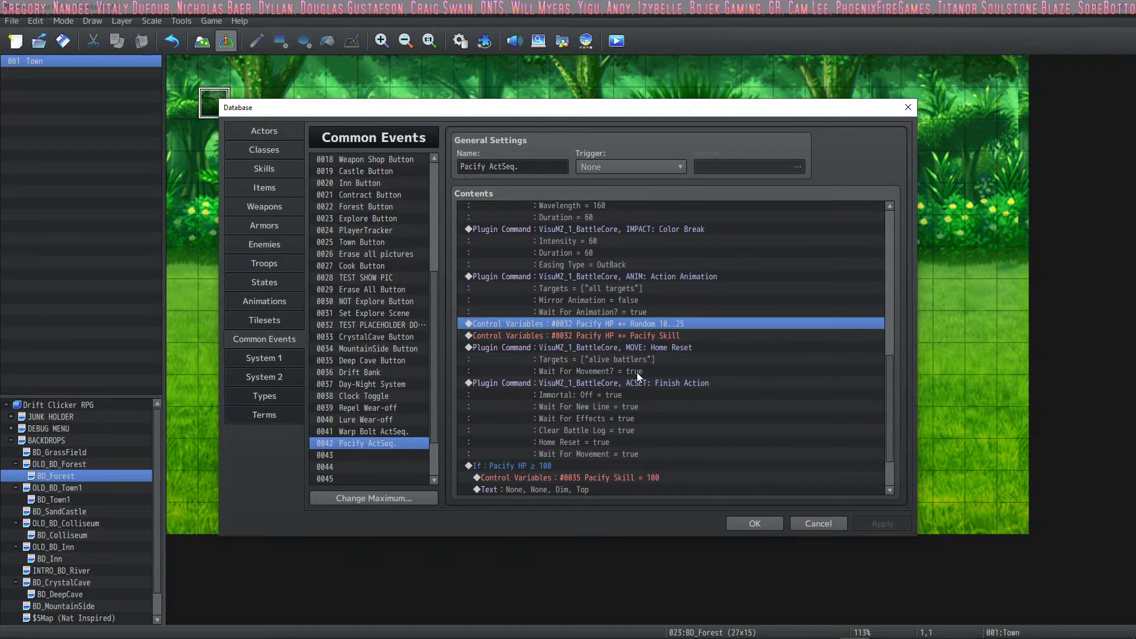
click(657, 332)
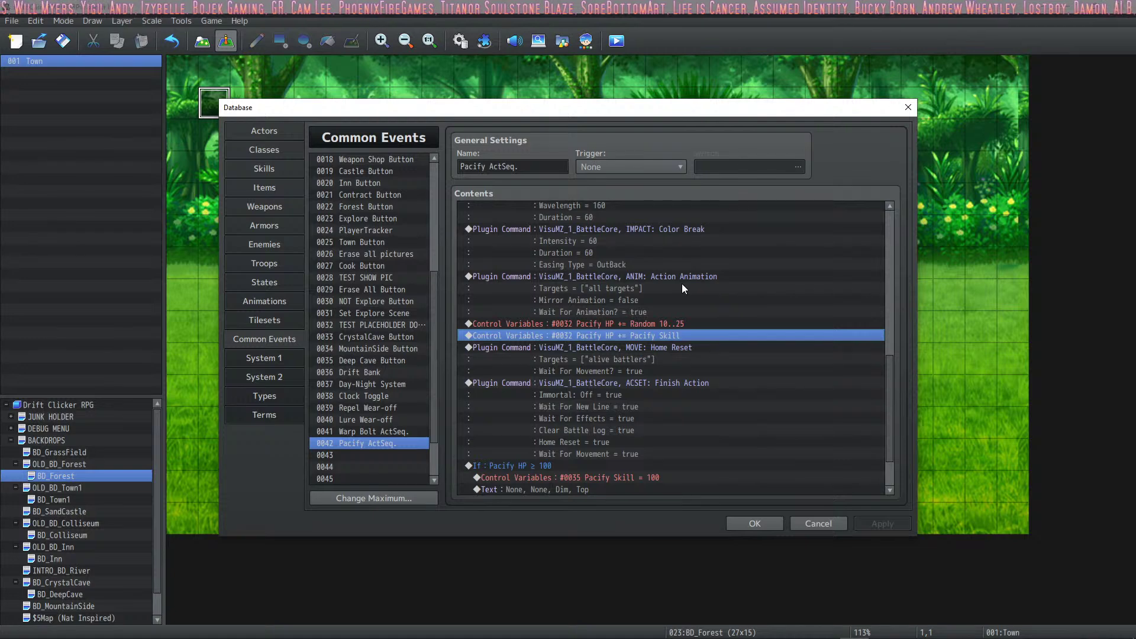
click(645, 325)
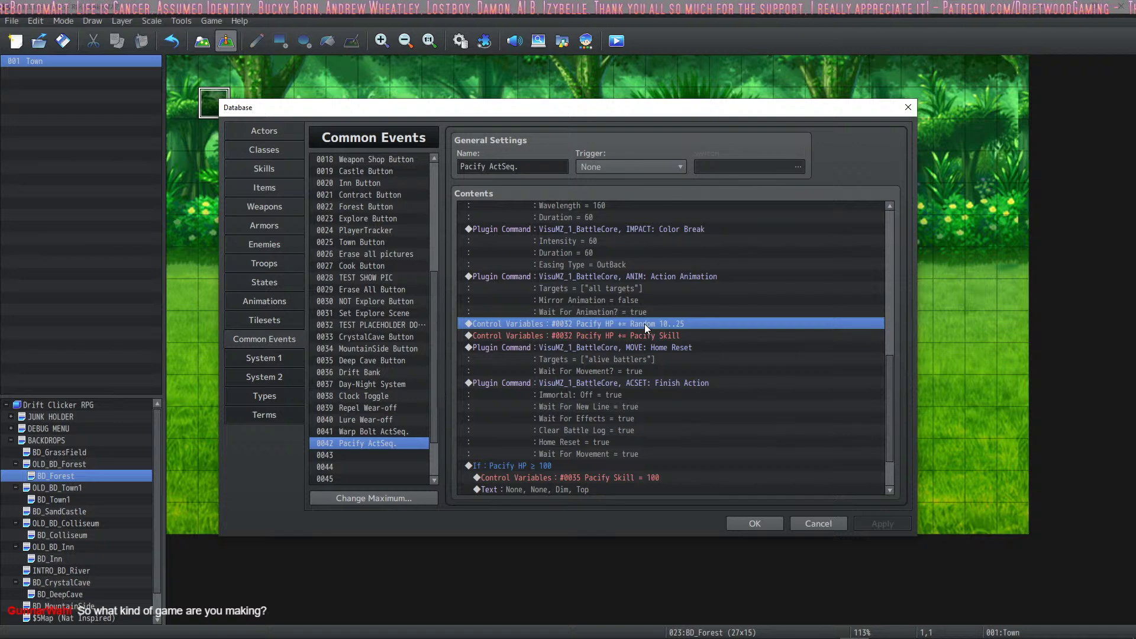
right_click(645, 324)
click(680, 328)
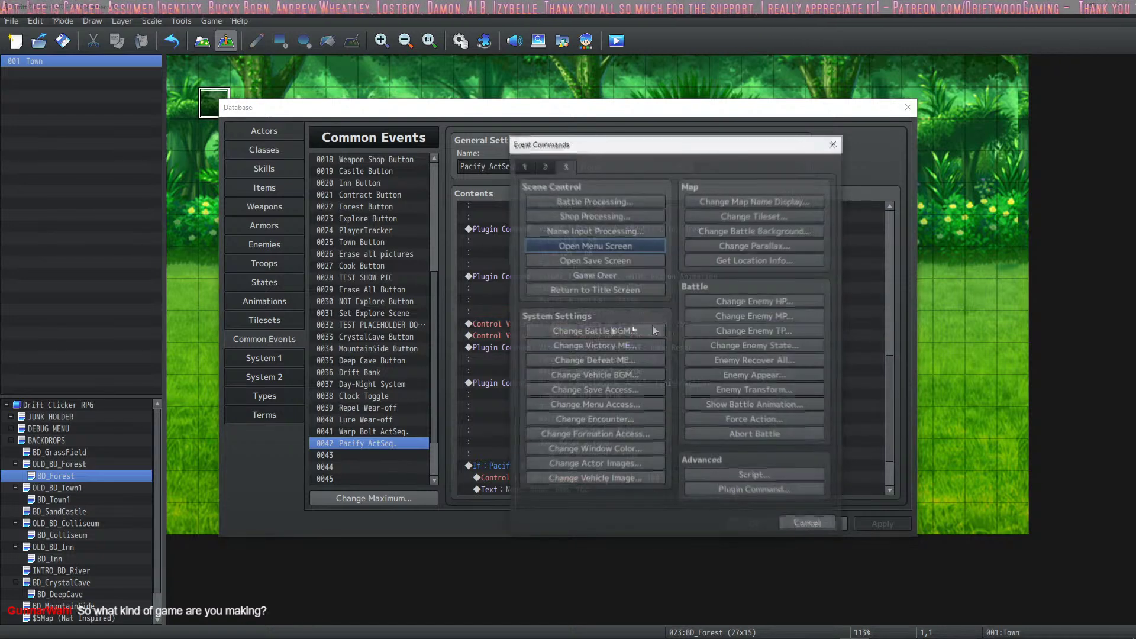
click(527, 167)
click(606, 383)
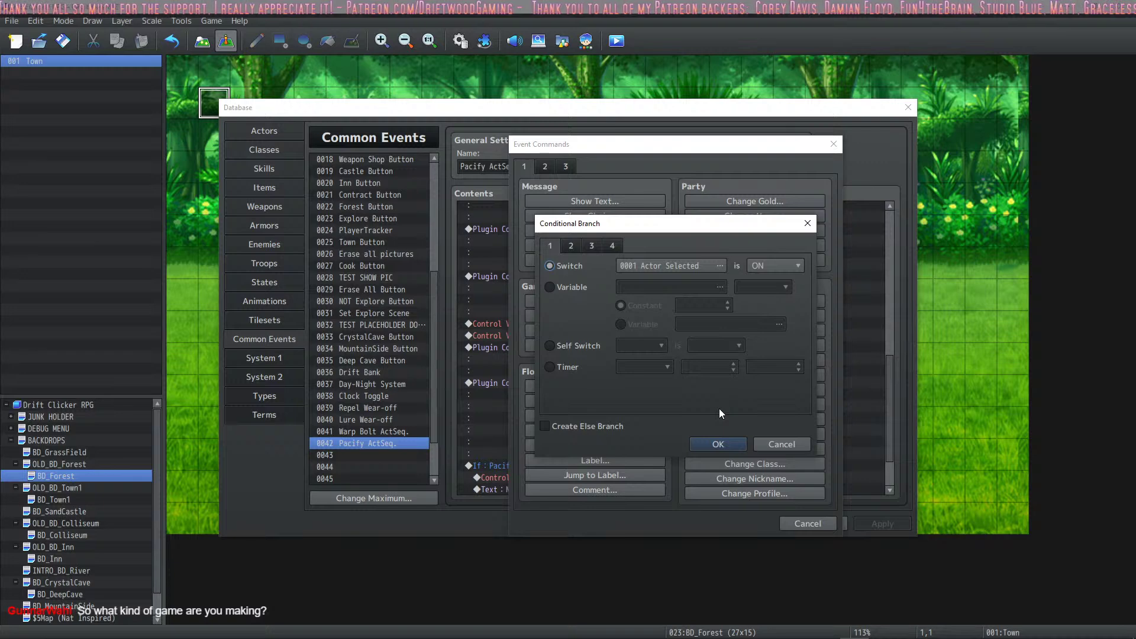
click(781, 442)
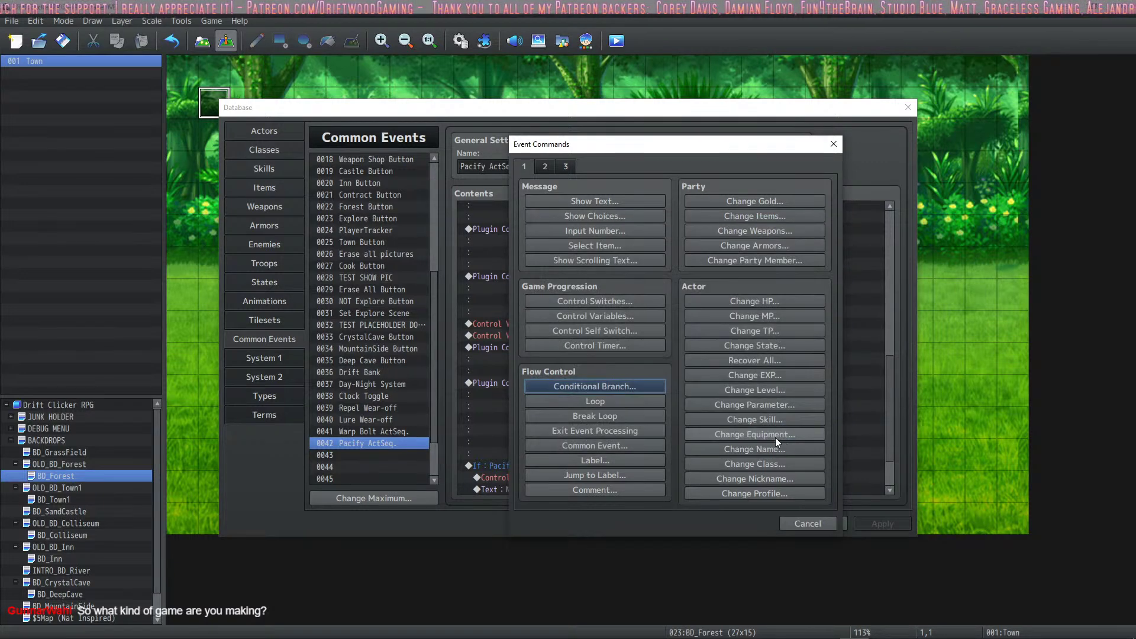
click(794, 524)
click(654, 336)
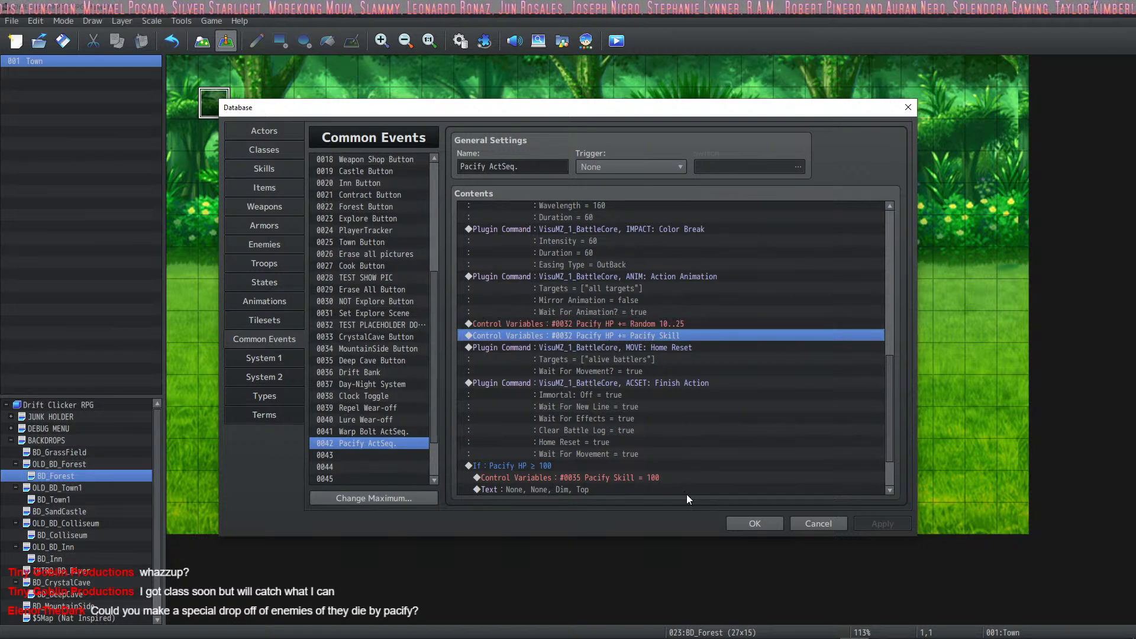
click(641, 349)
click(644, 396)
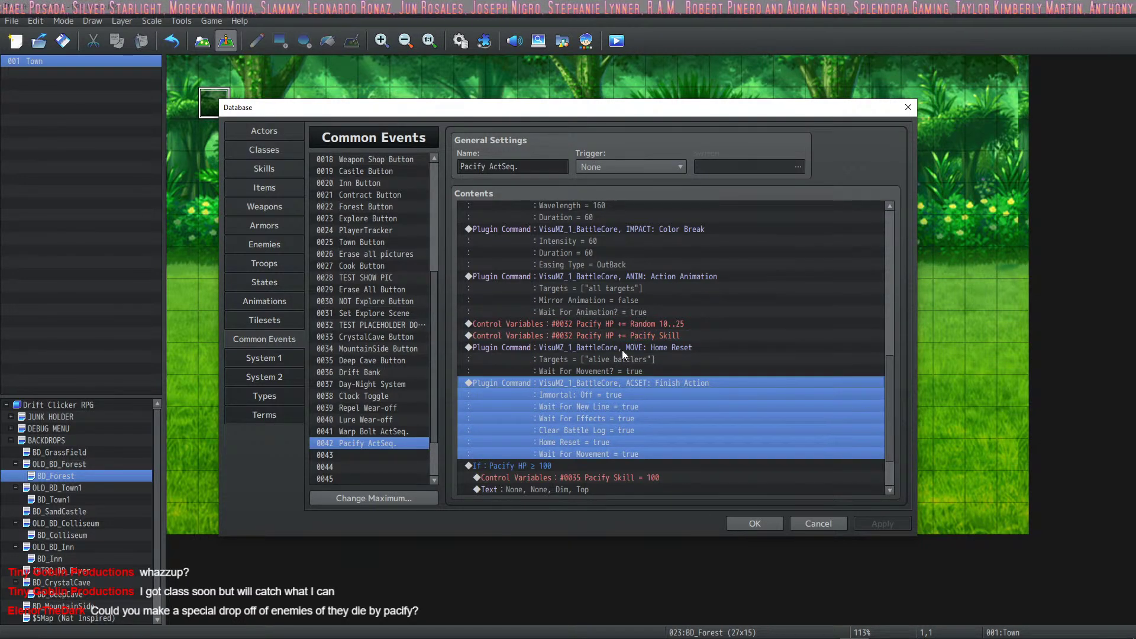
scroll(630, 417, down, 2)
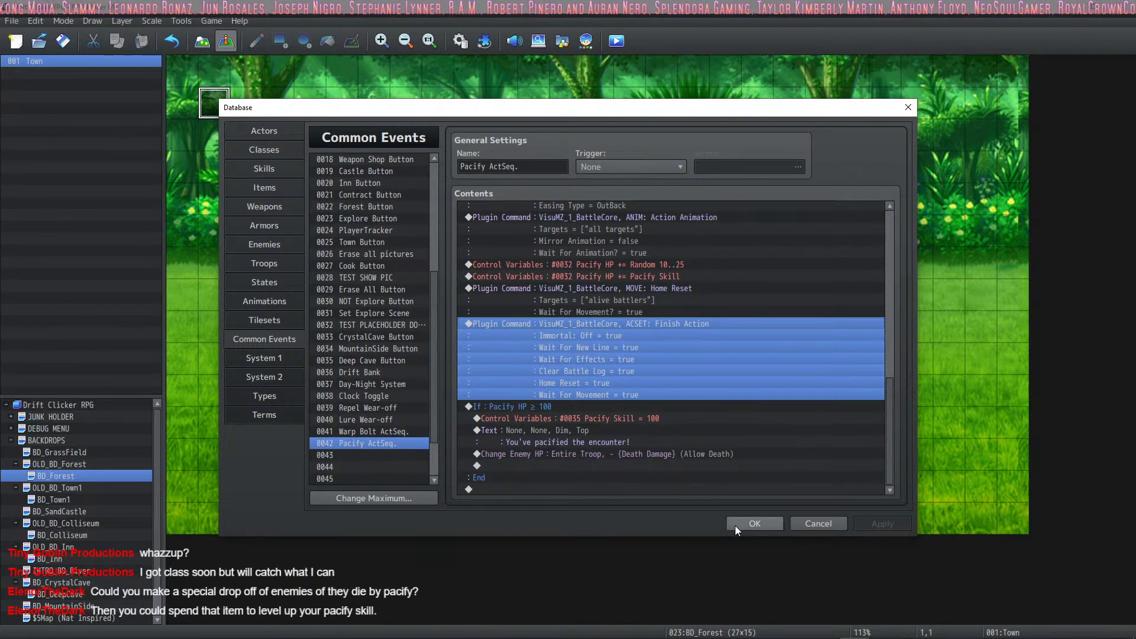
click(257, 358)
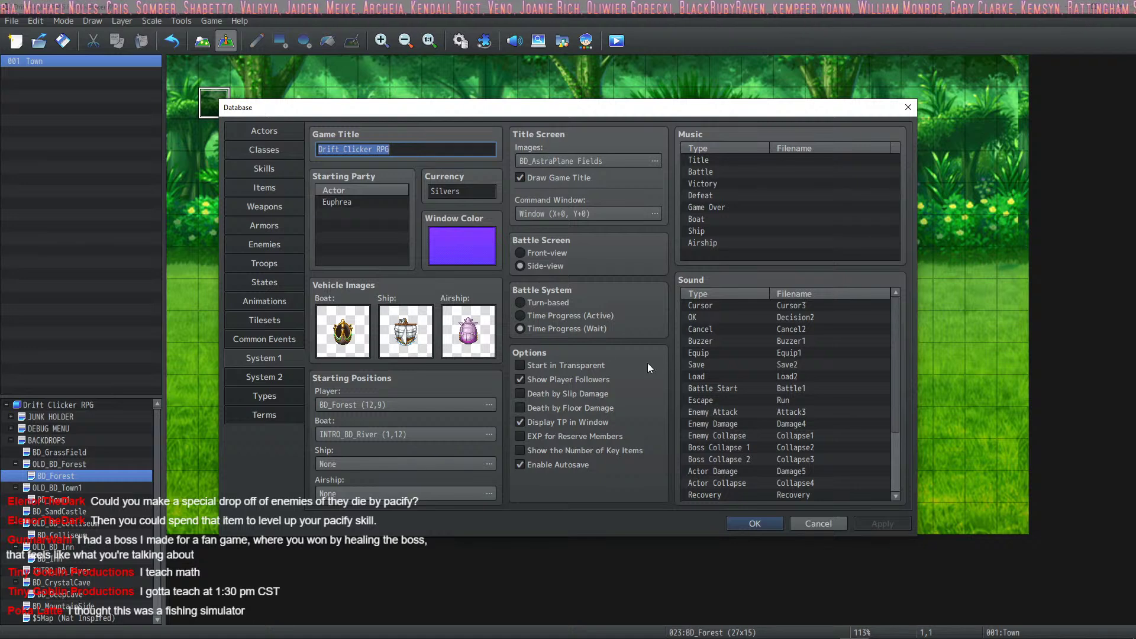
click(278, 156)
click(281, 167)
click(286, 148)
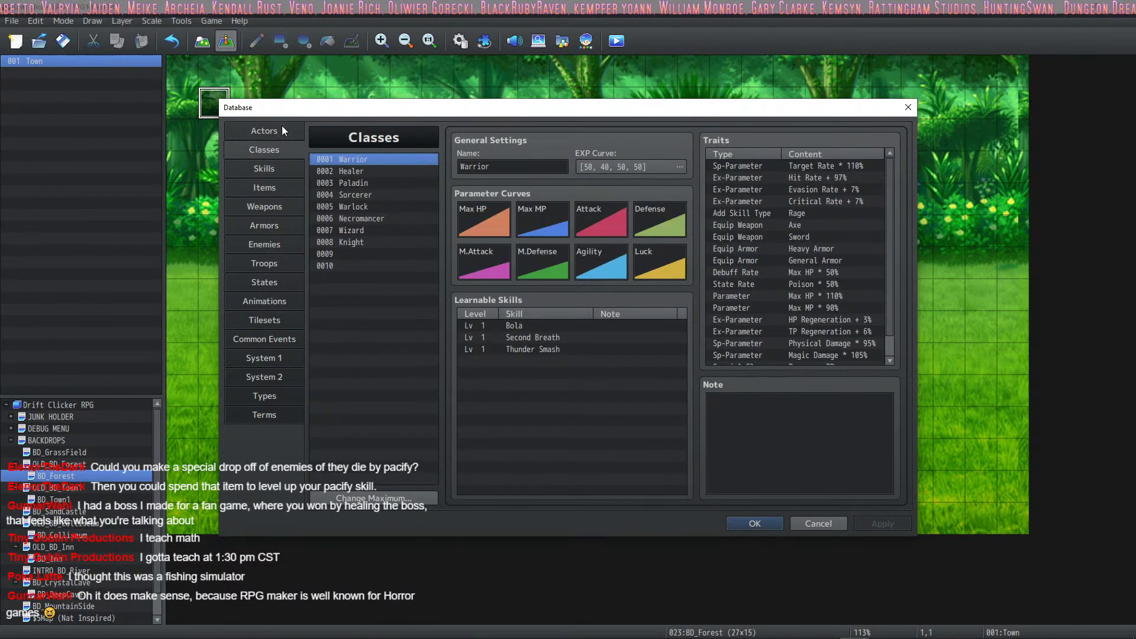
click(282, 126)
click(279, 171)
click(279, 189)
click(279, 203)
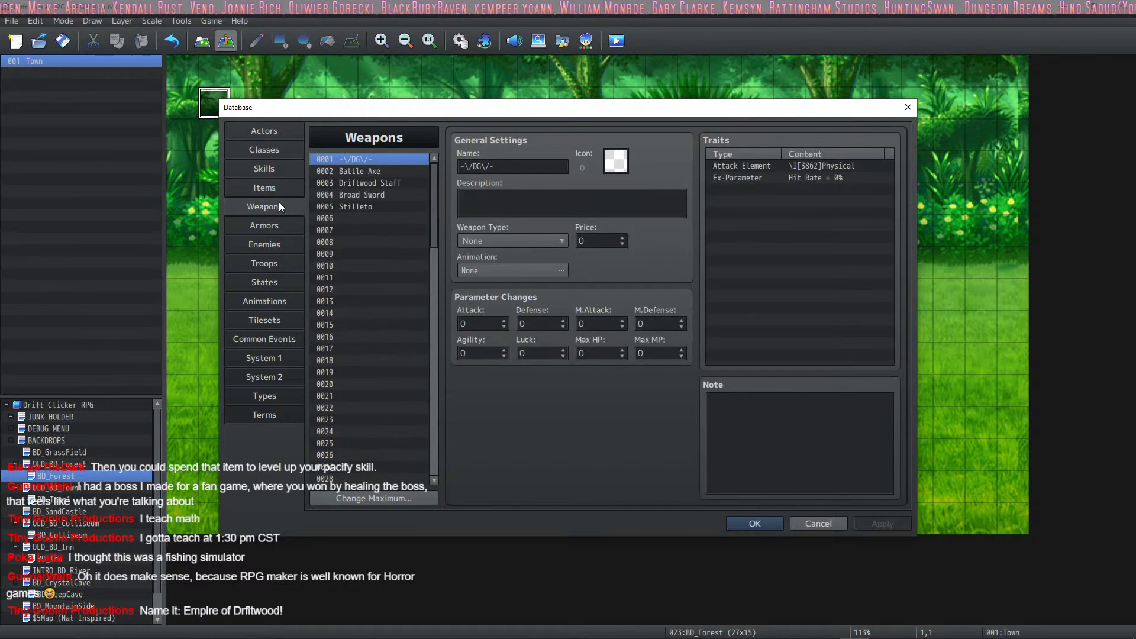
click(280, 194)
click(280, 204)
click(278, 225)
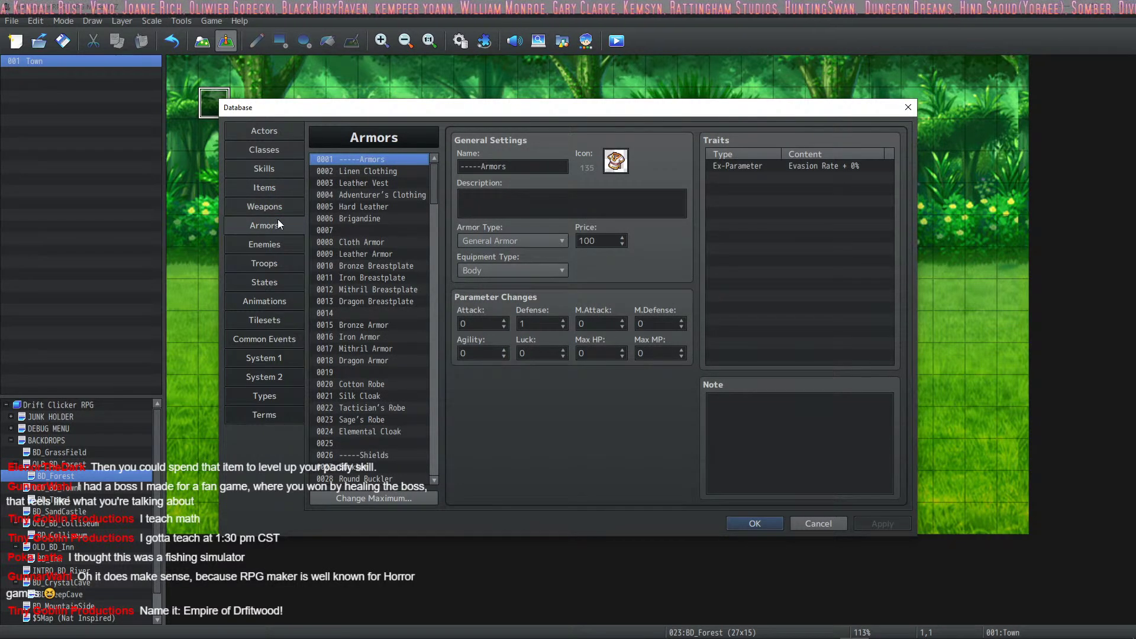
click(279, 204)
Look through the database's enemy list to its last named entries, and view the VoidollMistress enemy's settings.
click(280, 237)
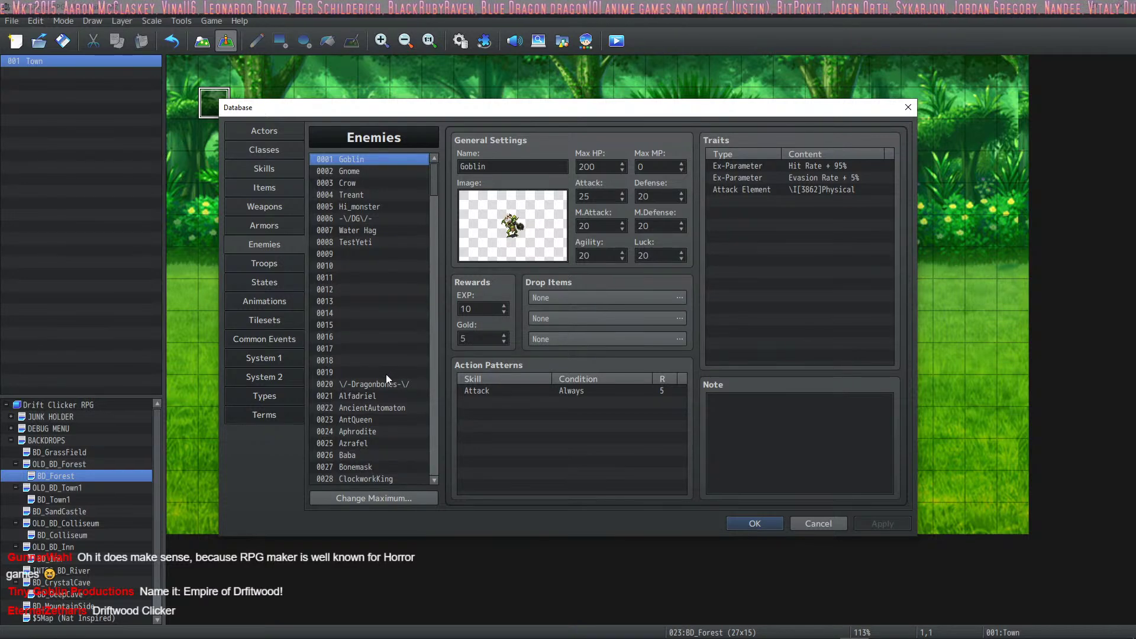
click(370, 257)
scroll(371, 260, down, 9)
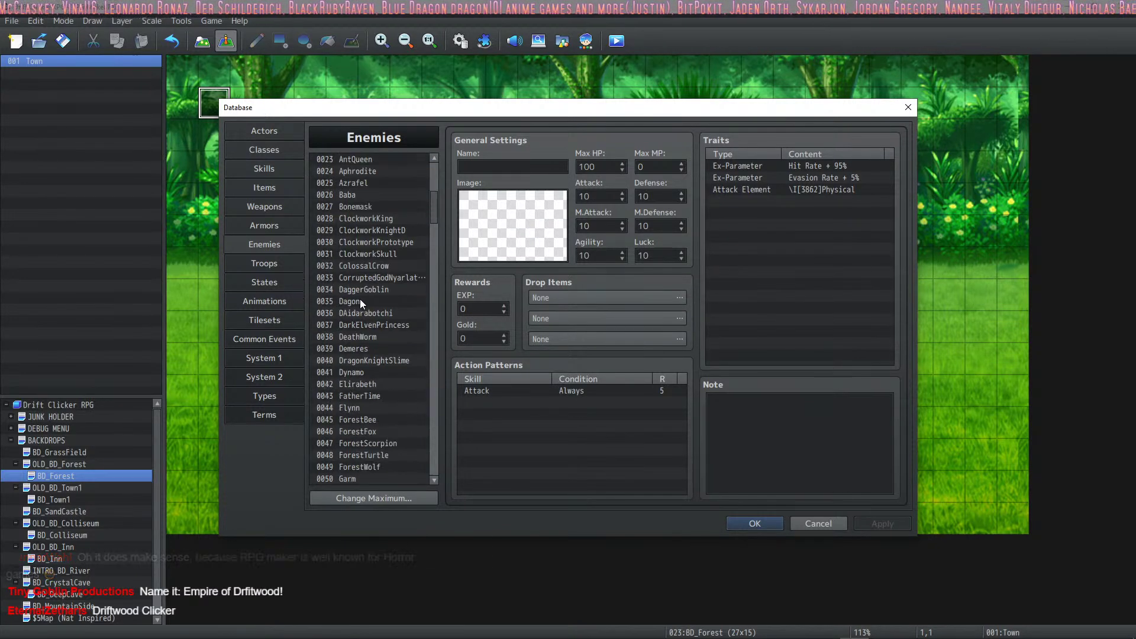
scroll(439, 261, down, 20)
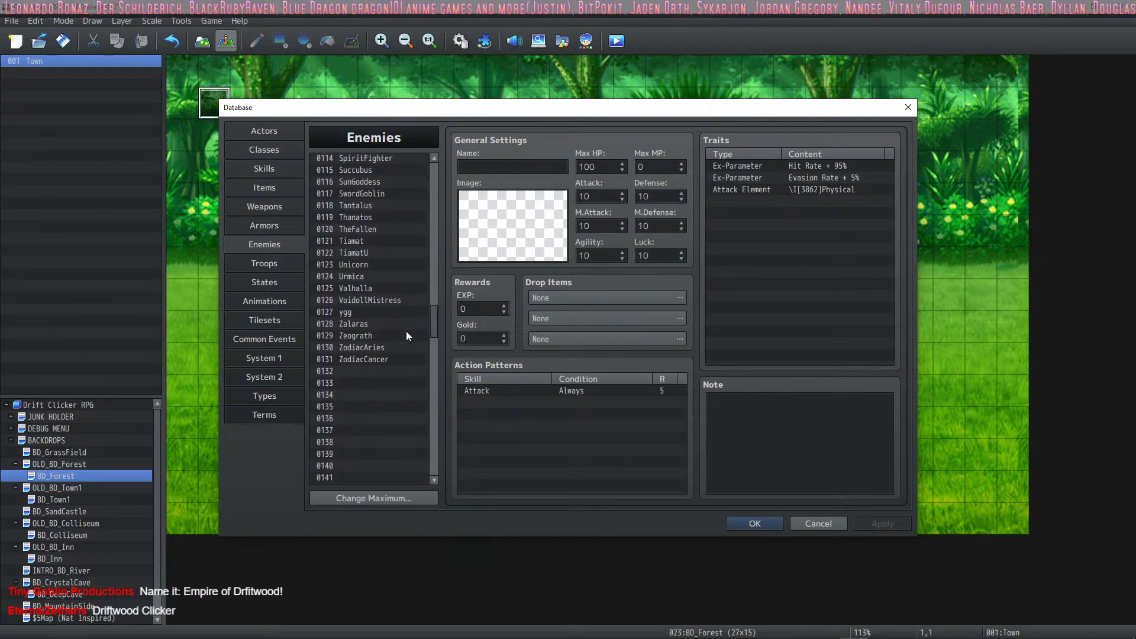
click(381, 359)
click(392, 307)
click(385, 301)
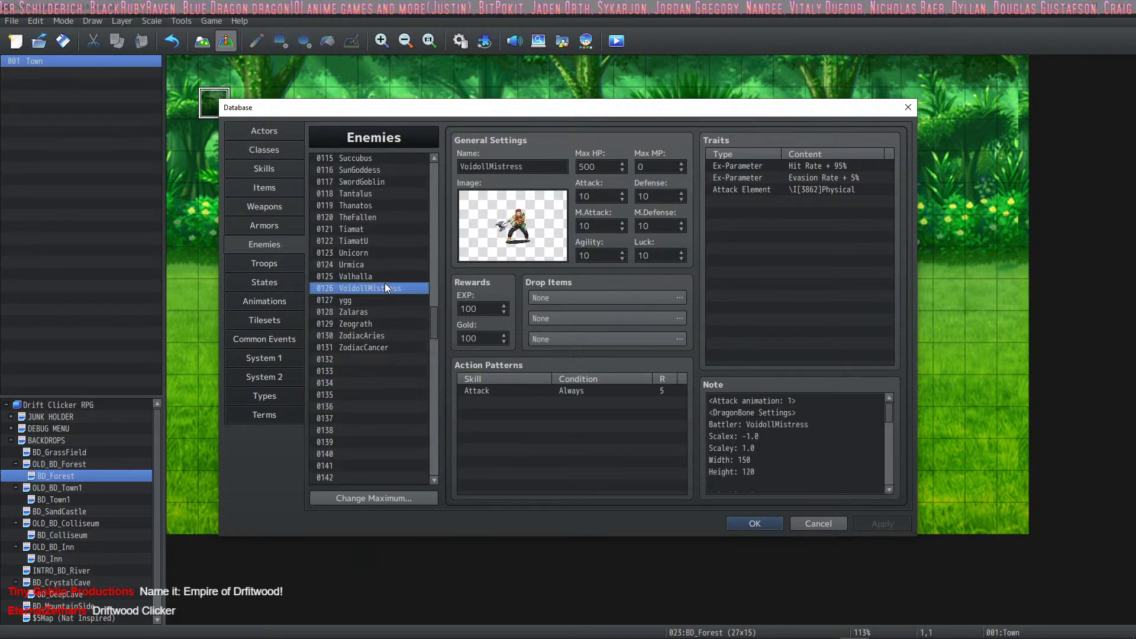
scroll(389, 260, down, 1)
Check the Pacify skill's settings in the database, and close the database keeping its changes.
click(276, 190)
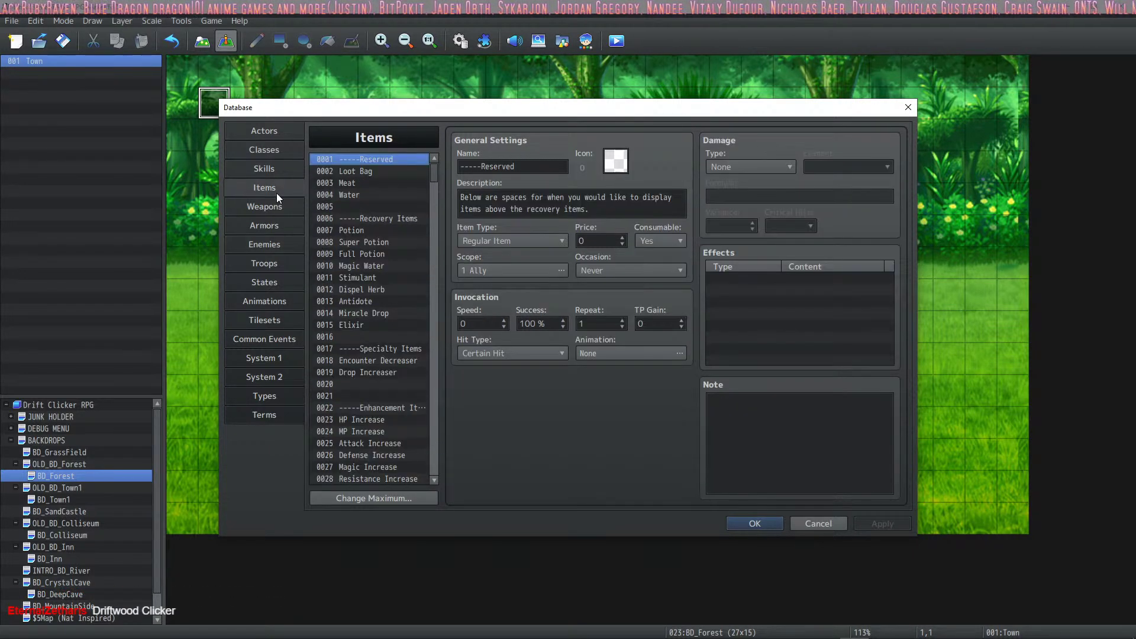
click(271, 171)
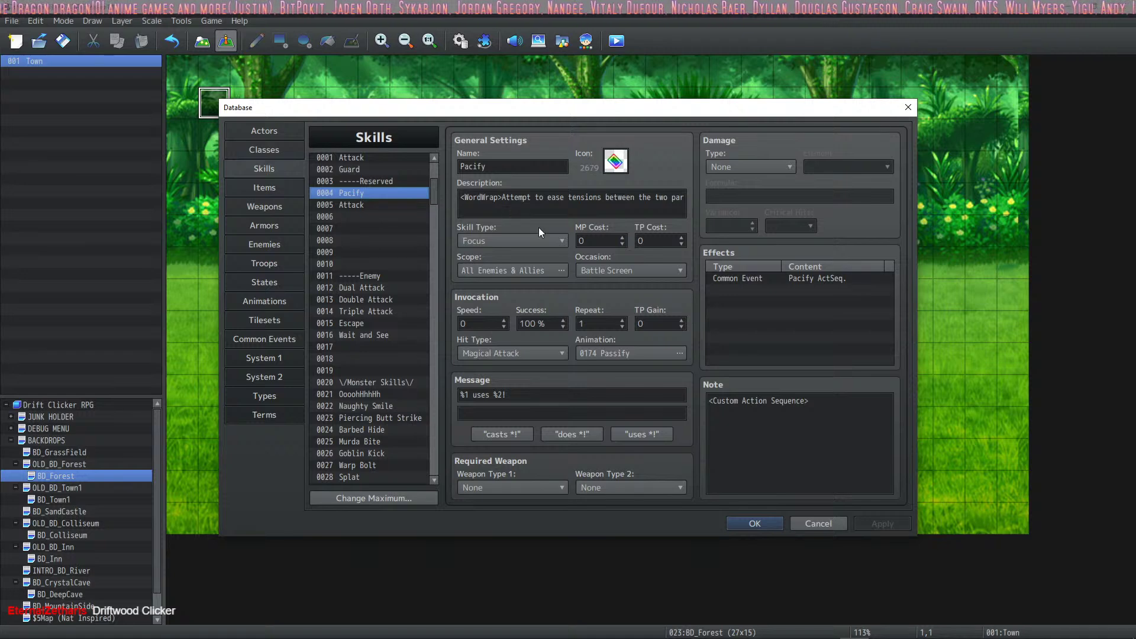
click(754, 524)
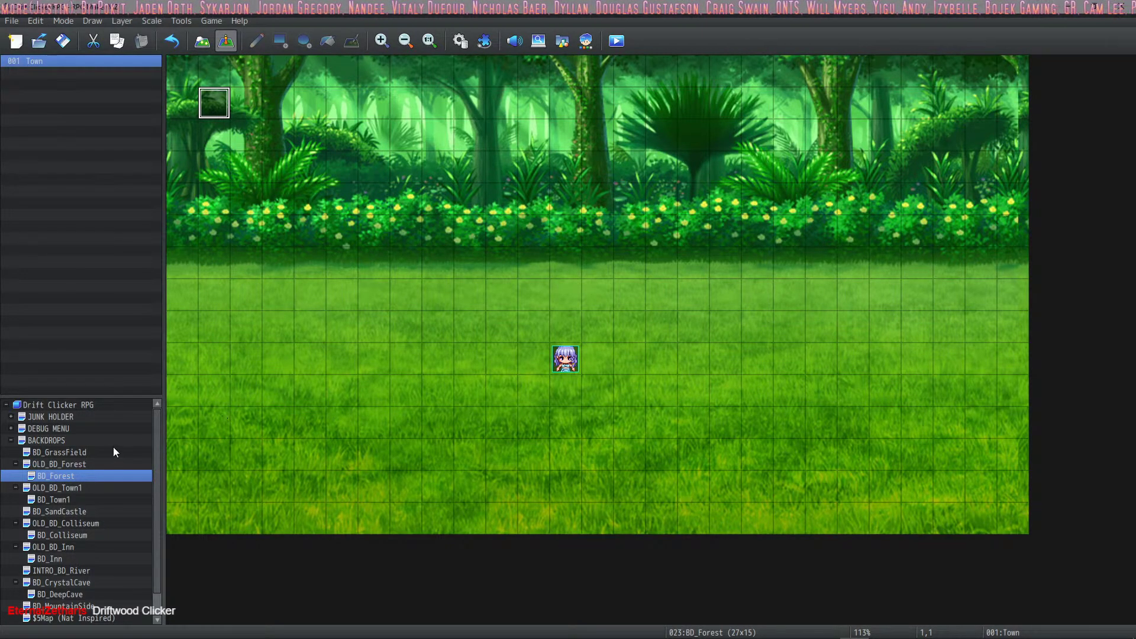
Open the Intro event on the Awakening 001 map and examine its opening story text and movement commands.
scroll(100, 497, down, 1)
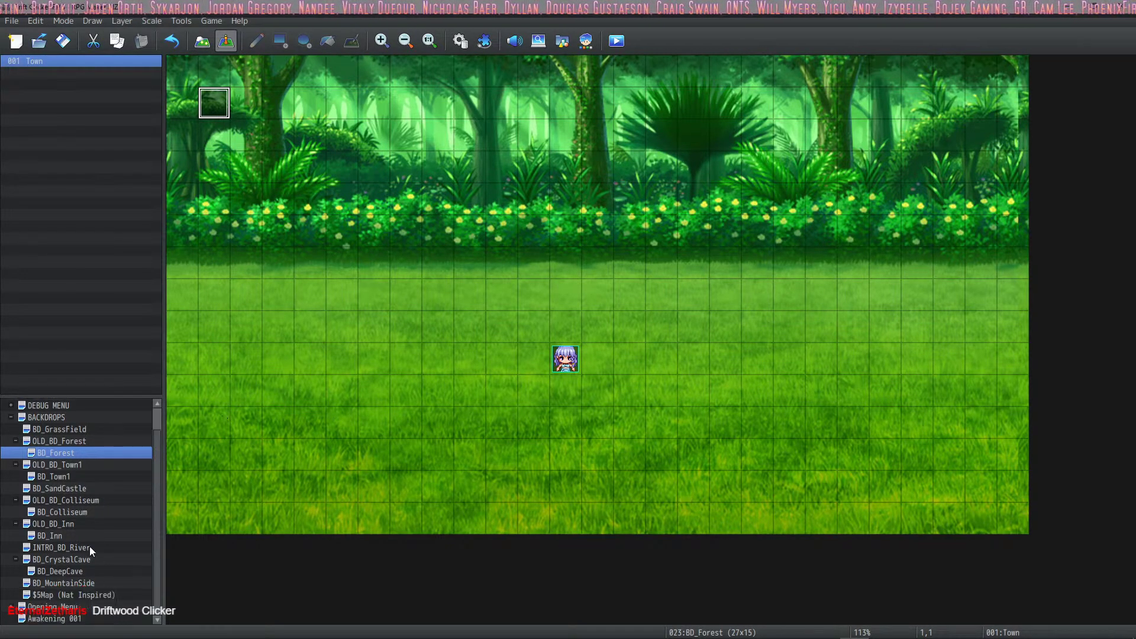
click(54, 618)
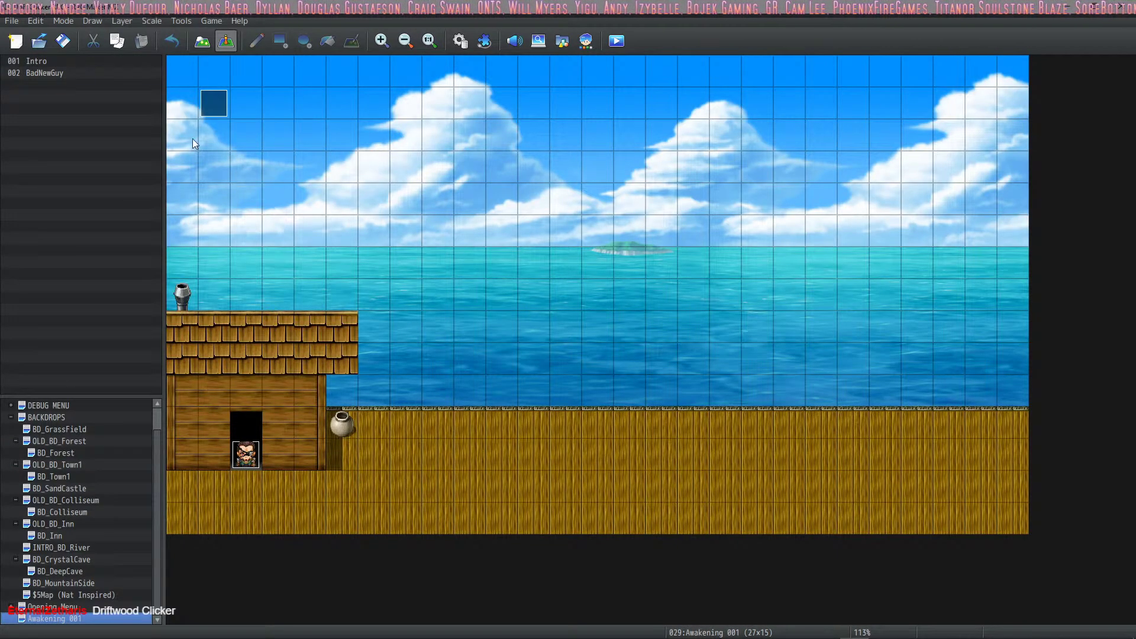
double_click(214, 103)
click(594, 198)
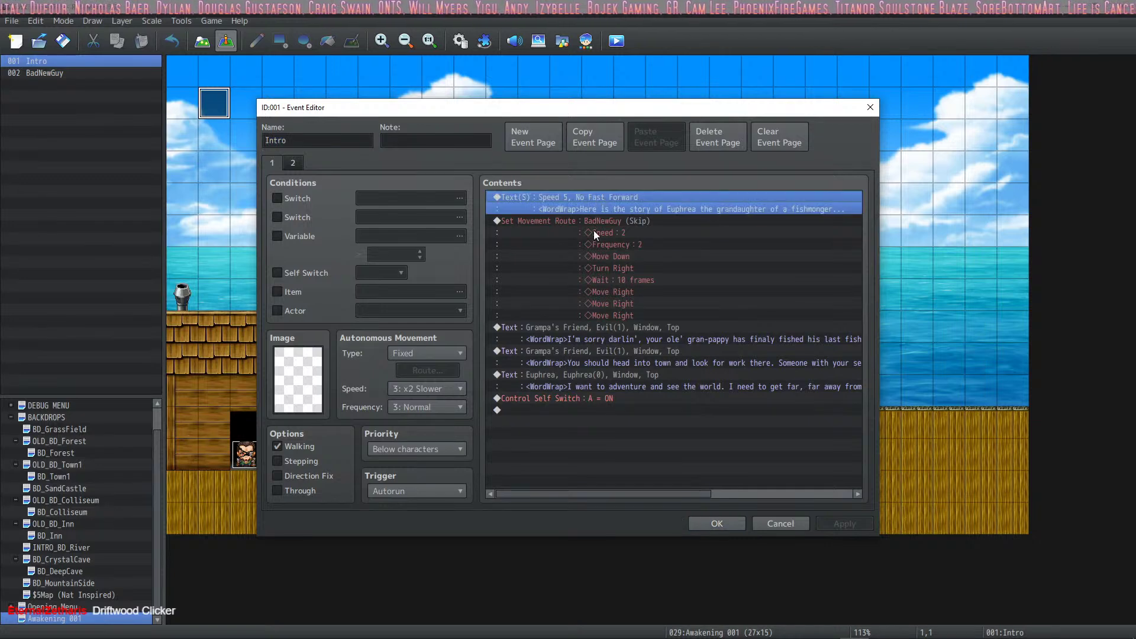
click(624, 363)
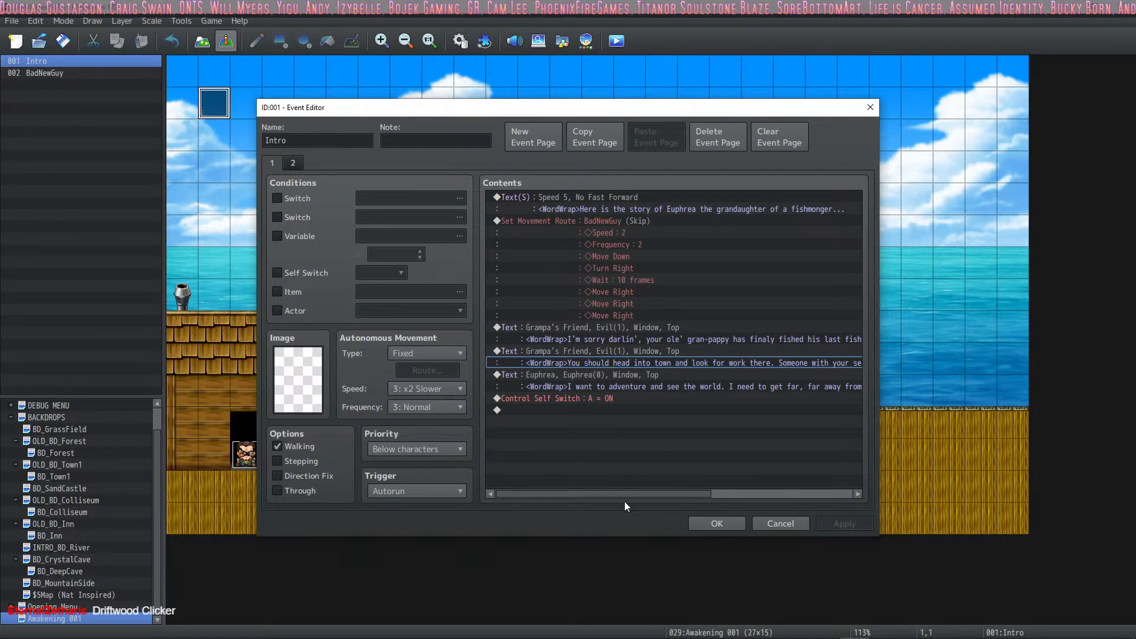
Check both pages of the Intro event and close the event editor keeping the event.
drag(625, 494, 544, 514)
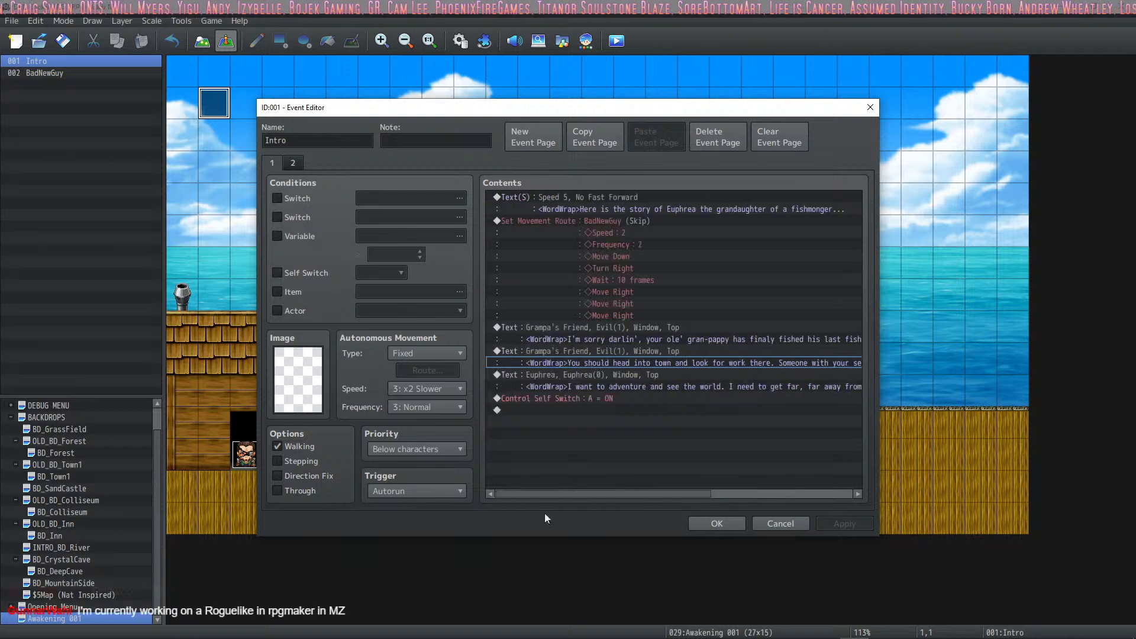
click(292, 162)
click(272, 162)
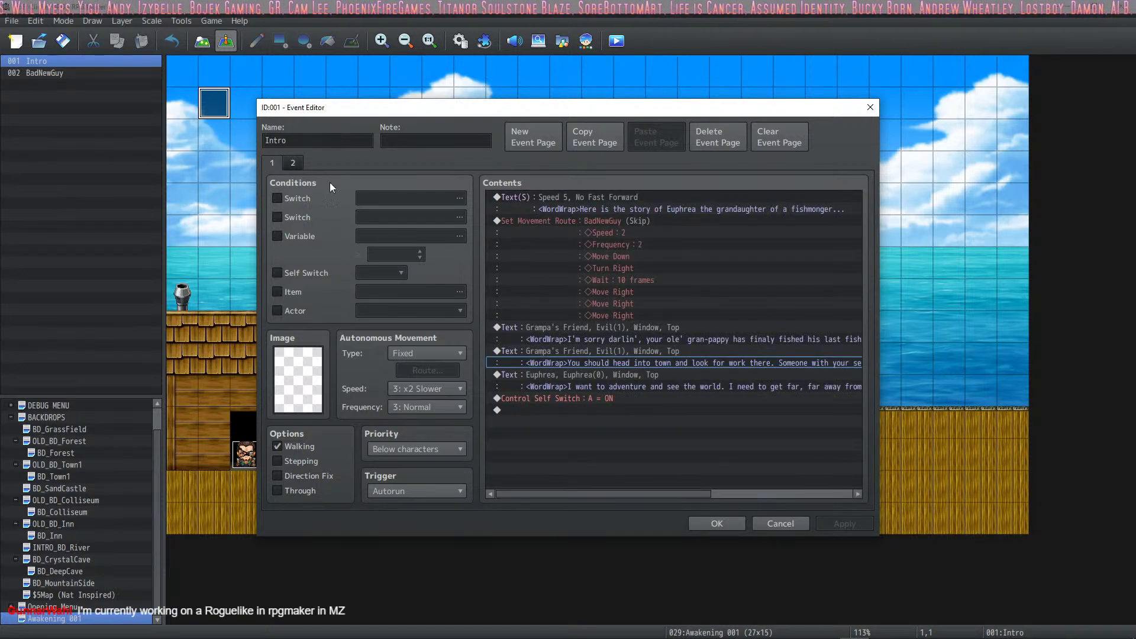
click(294, 164)
click(274, 163)
click(690, 524)
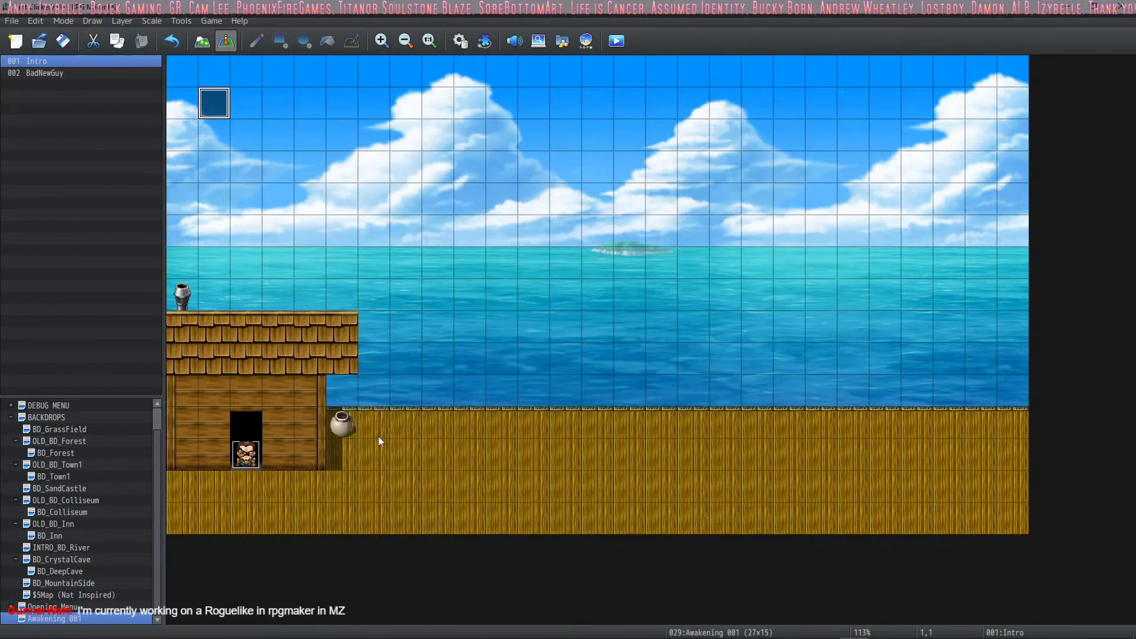
Open the BD_Forest map from the BACKDROPS group.
scroll(76, 475, up, 1)
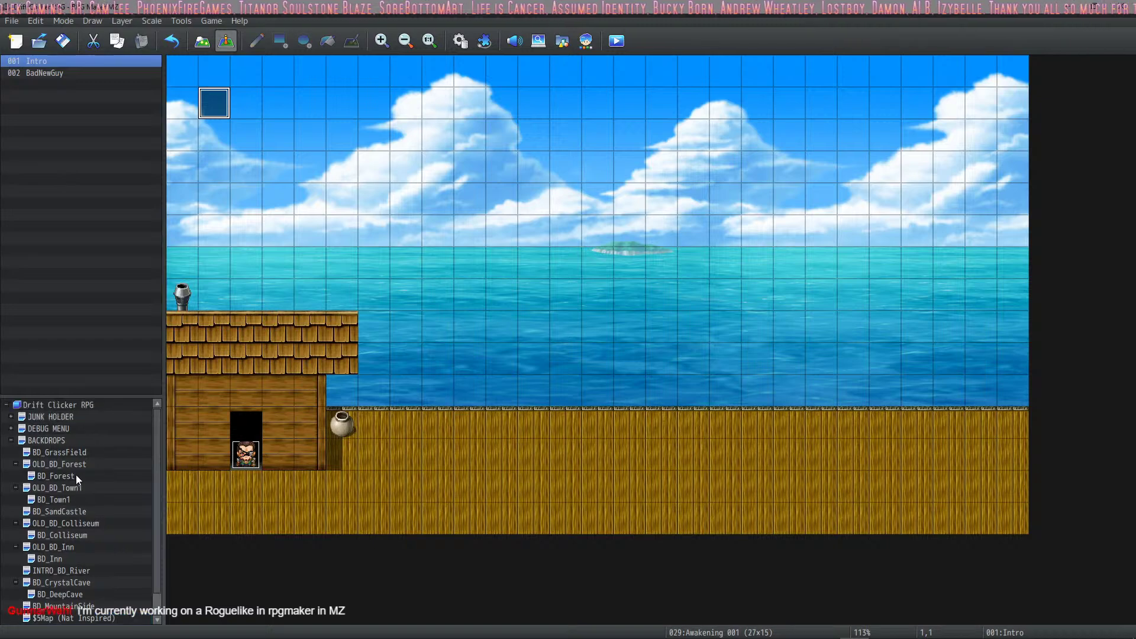
click(63, 476)
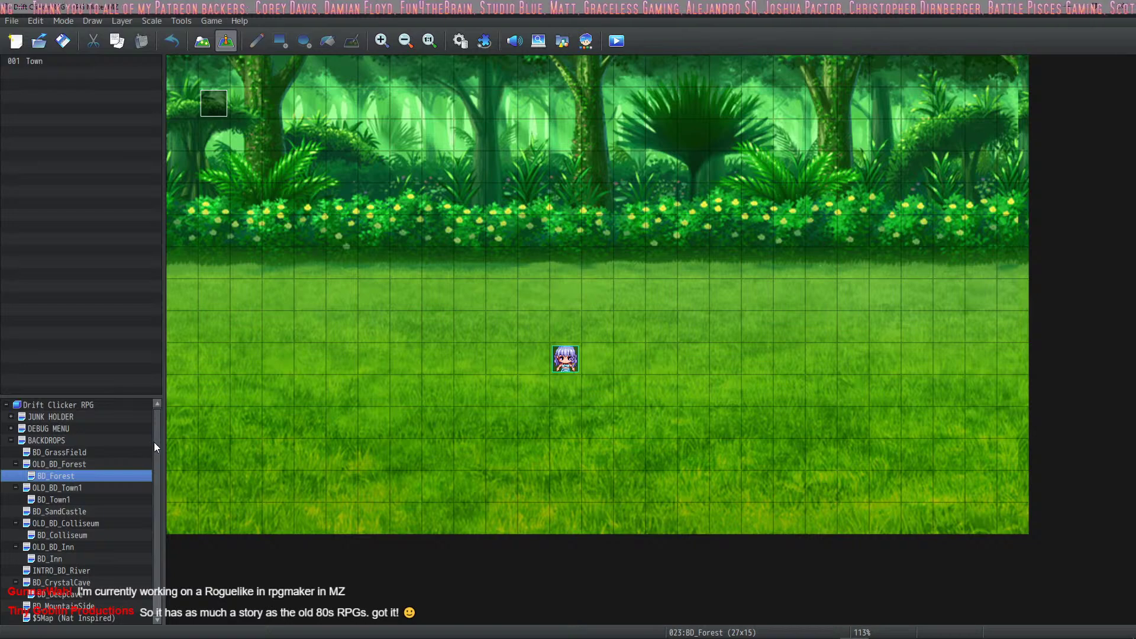
scroll(154, 442, down, 1)
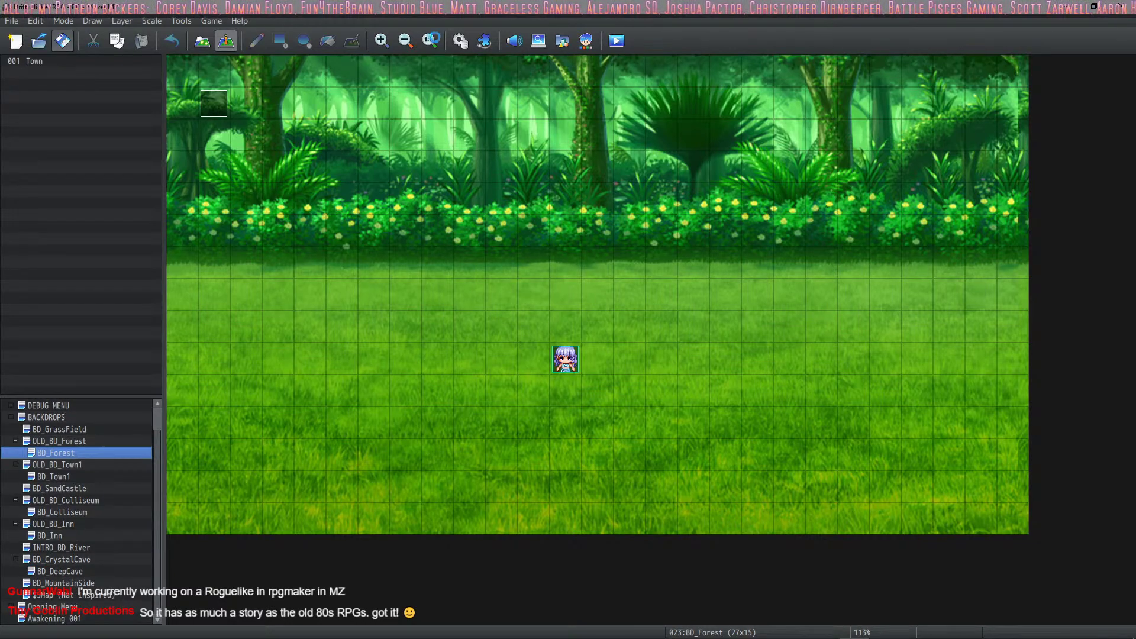
click(485, 41)
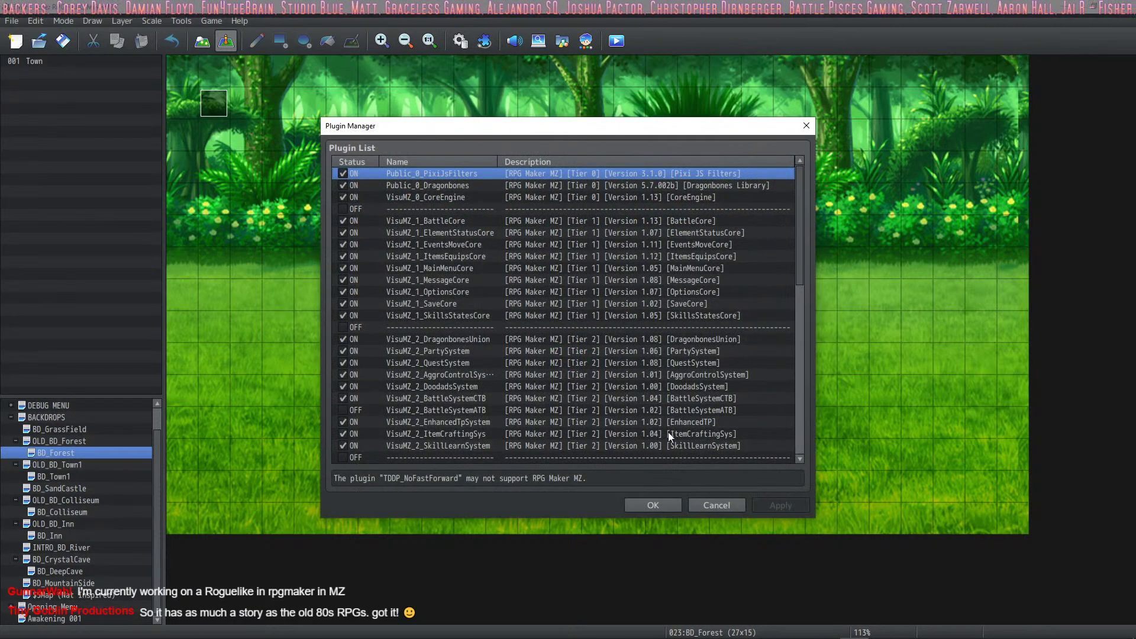
click(653, 507)
Open the Pacify ActSeq. common event in the database and select its random Pacify HP addition.
click(460, 41)
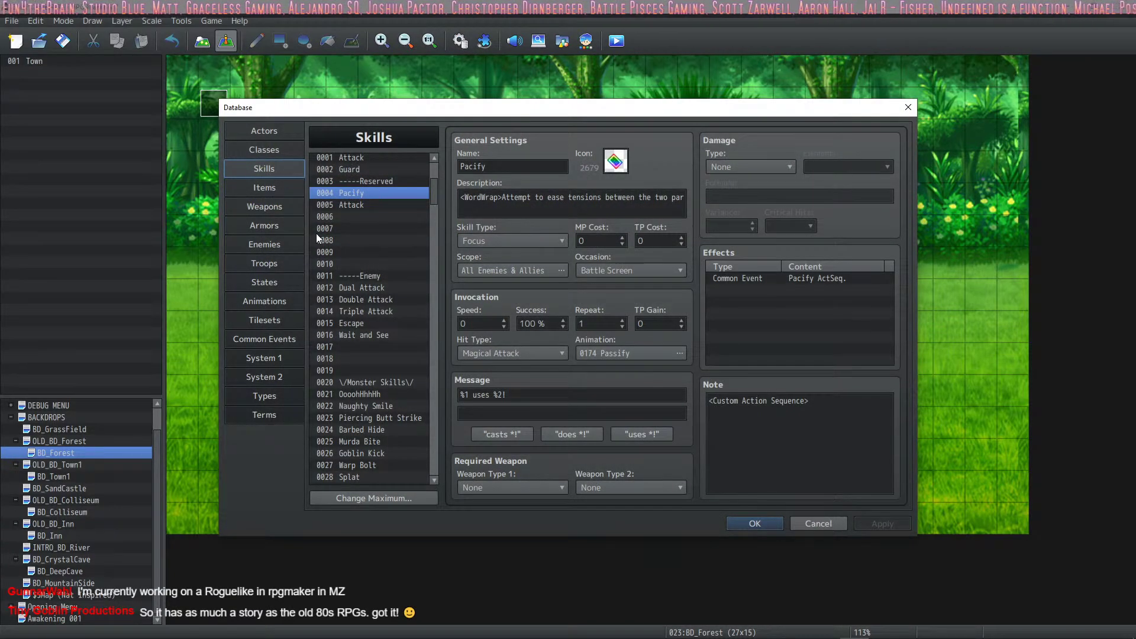
click(261, 339)
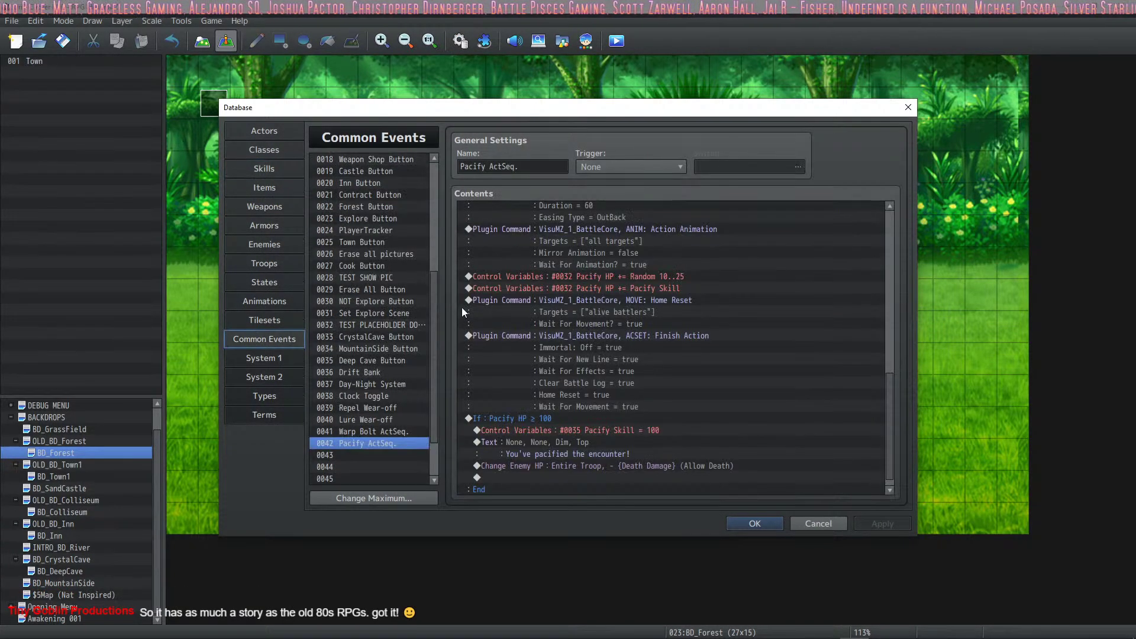
click(542, 288)
click(566, 273)
right_click(566, 274)
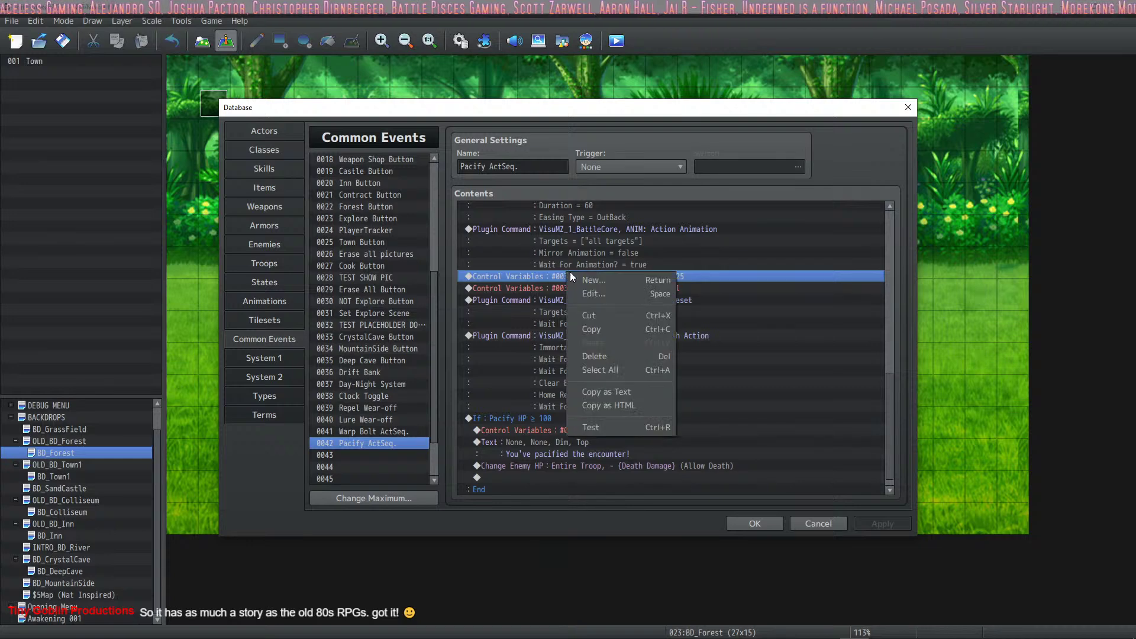
click(586, 280)
click(593, 390)
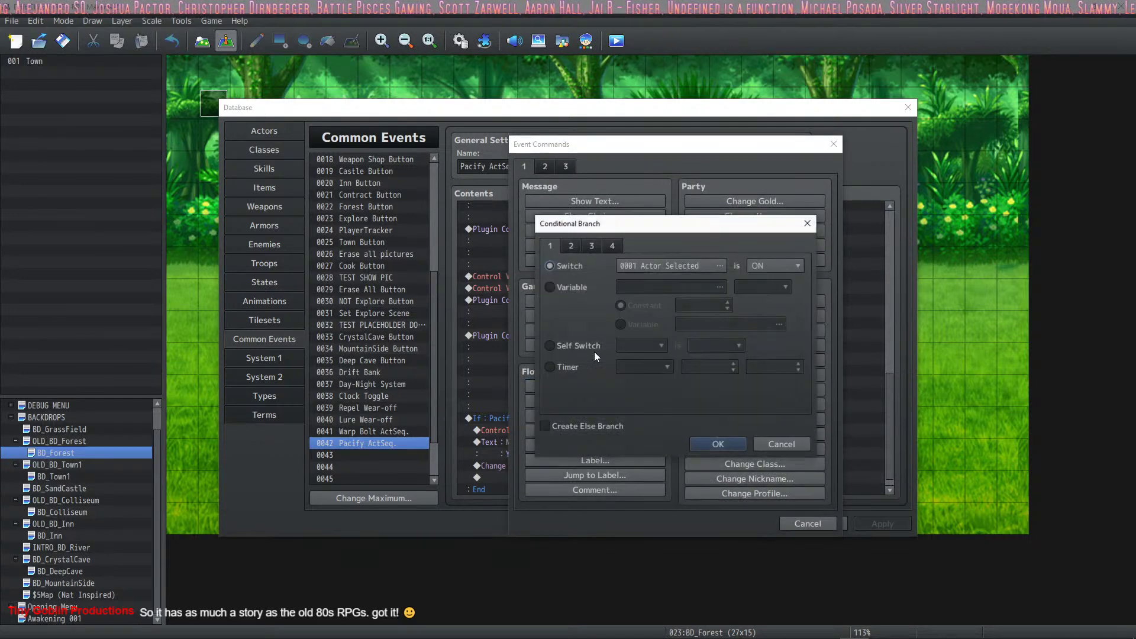
click(581, 285)
click(669, 287)
click(718, 388)
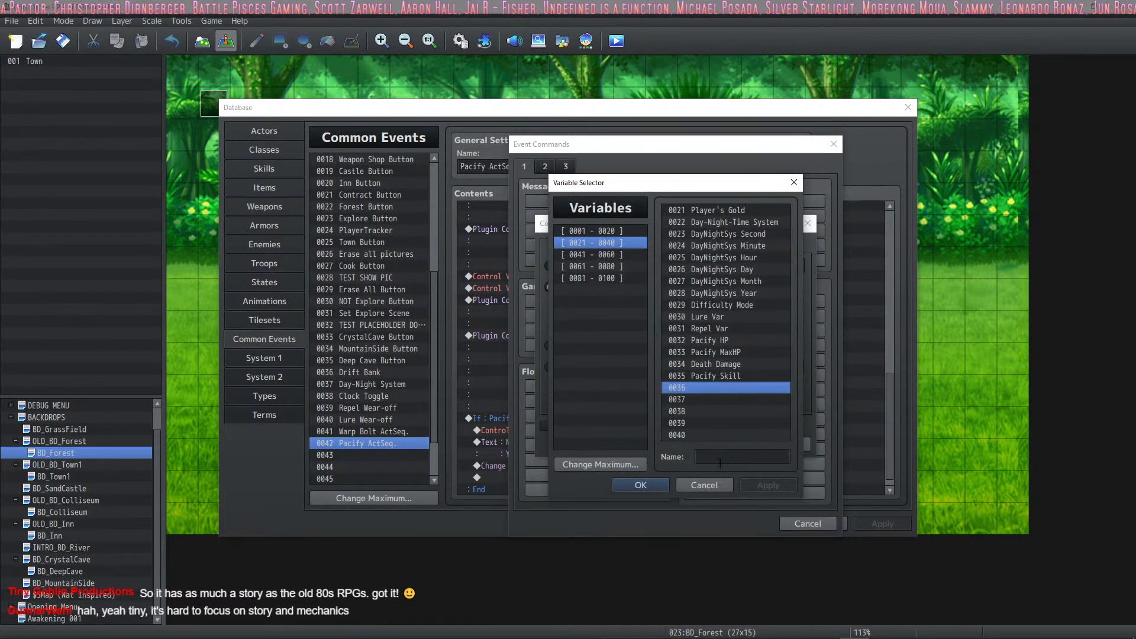
click(720, 463)
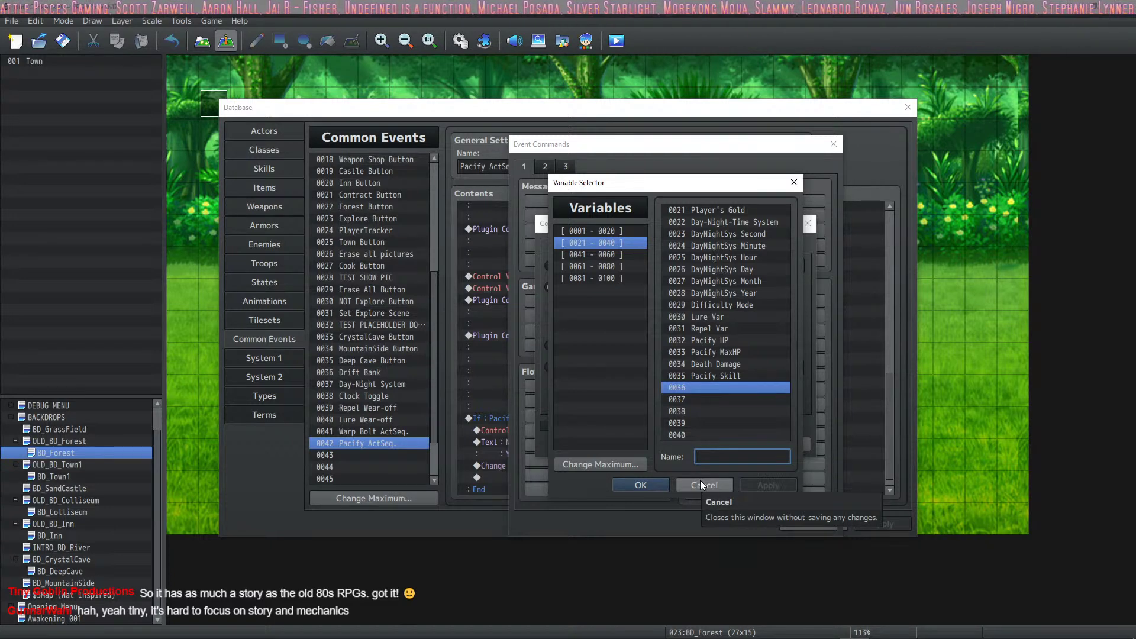
click(701, 481)
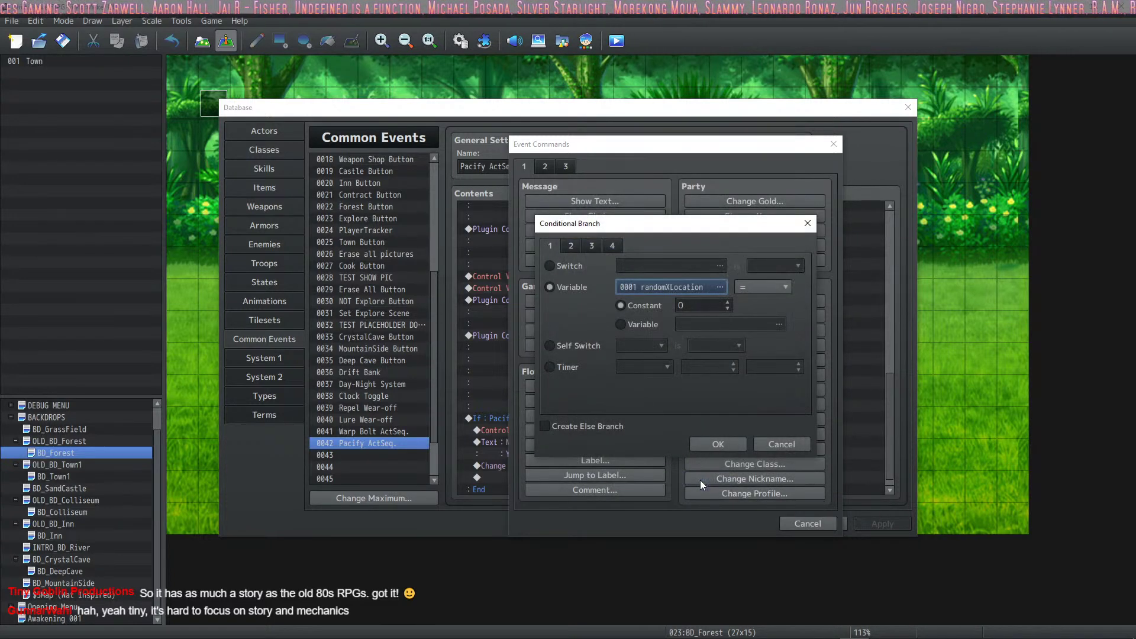
click(791, 444)
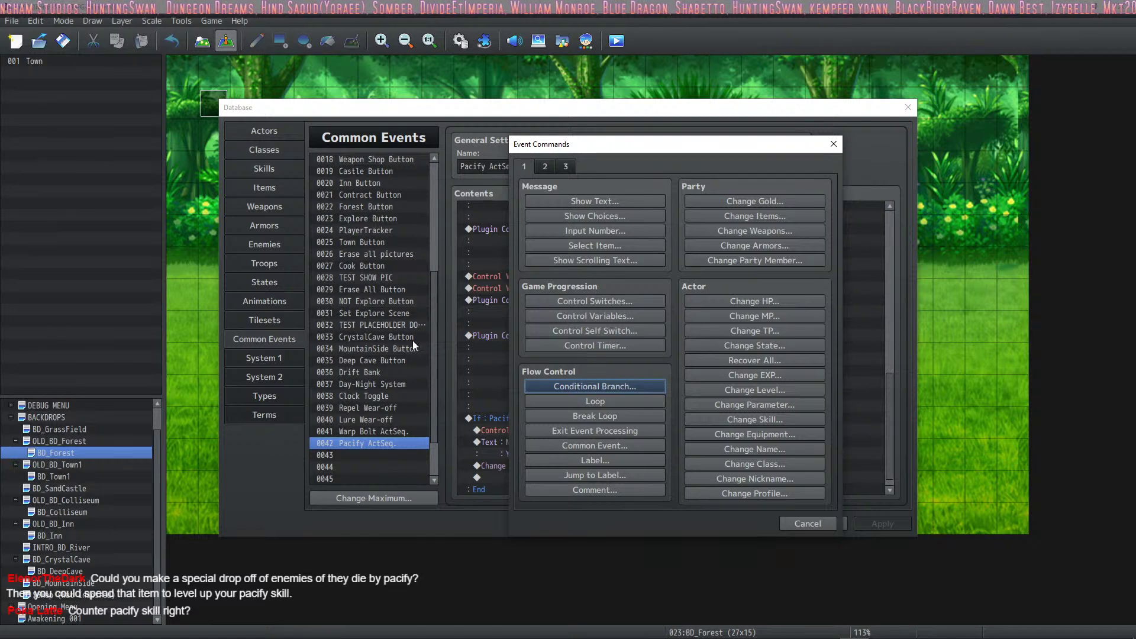
click(807, 523)
Find and select the empty slot 0054 after Succubus Wing in the database's item list.
click(264, 187)
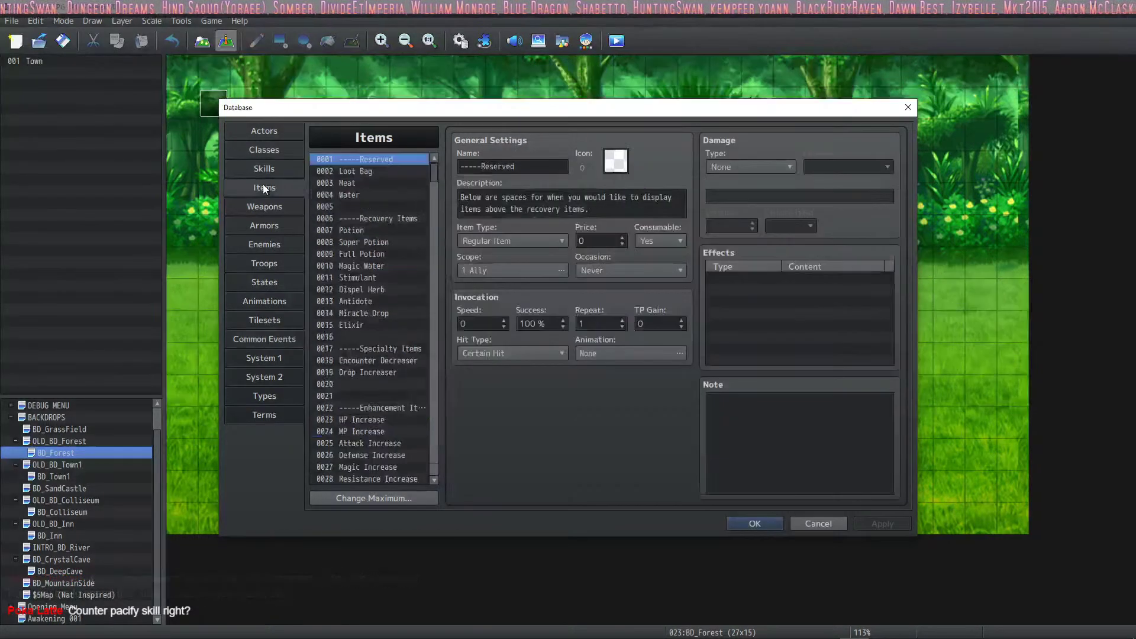
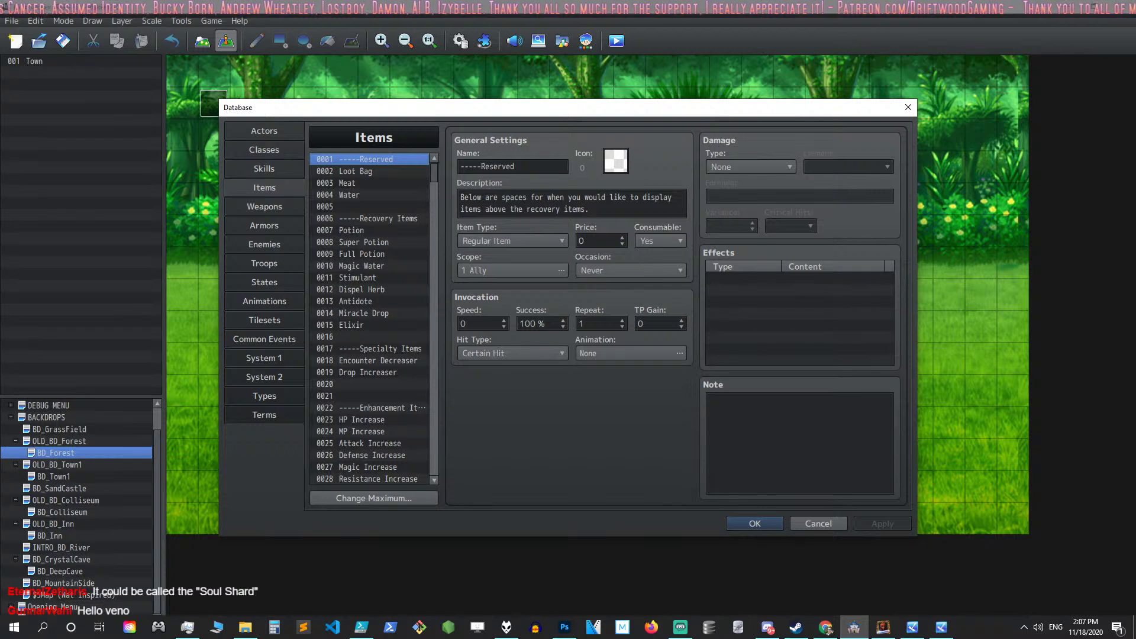
click(382, 253)
scroll(376, 290, down, 8)
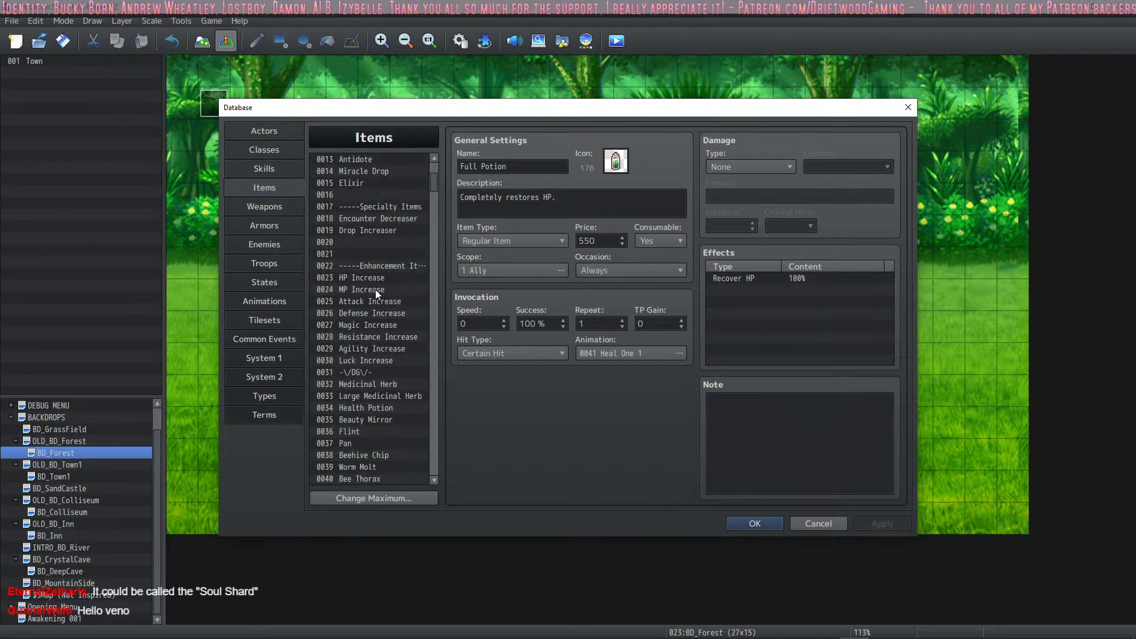
drag(432, 187, 434, 205)
click(360, 297)
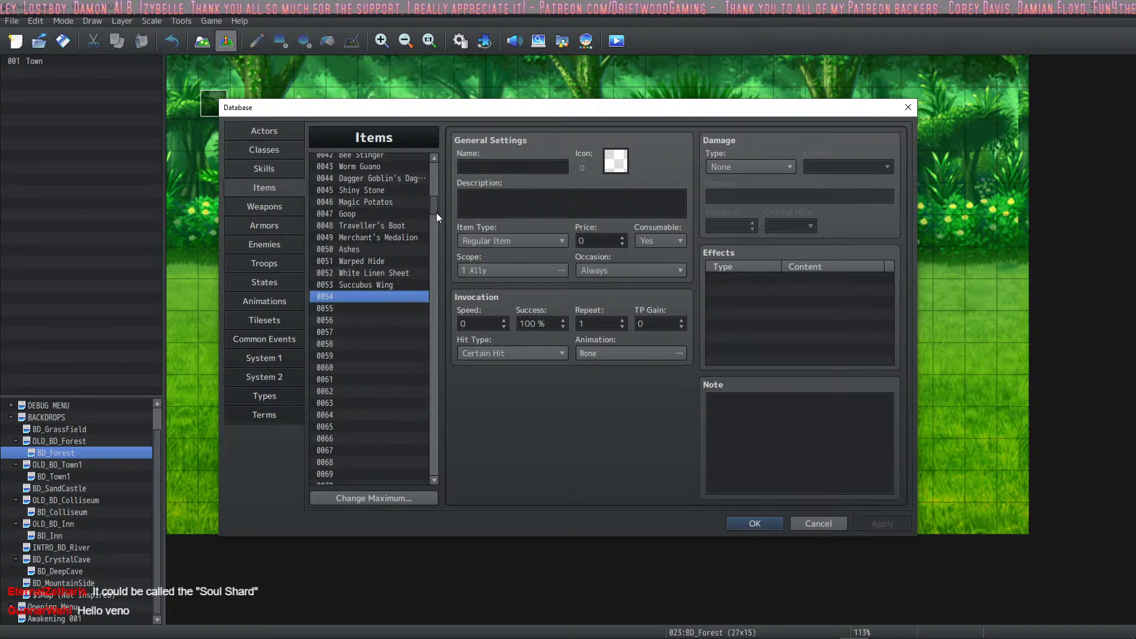
scroll(434, 211, up, 1)
key(Tab)
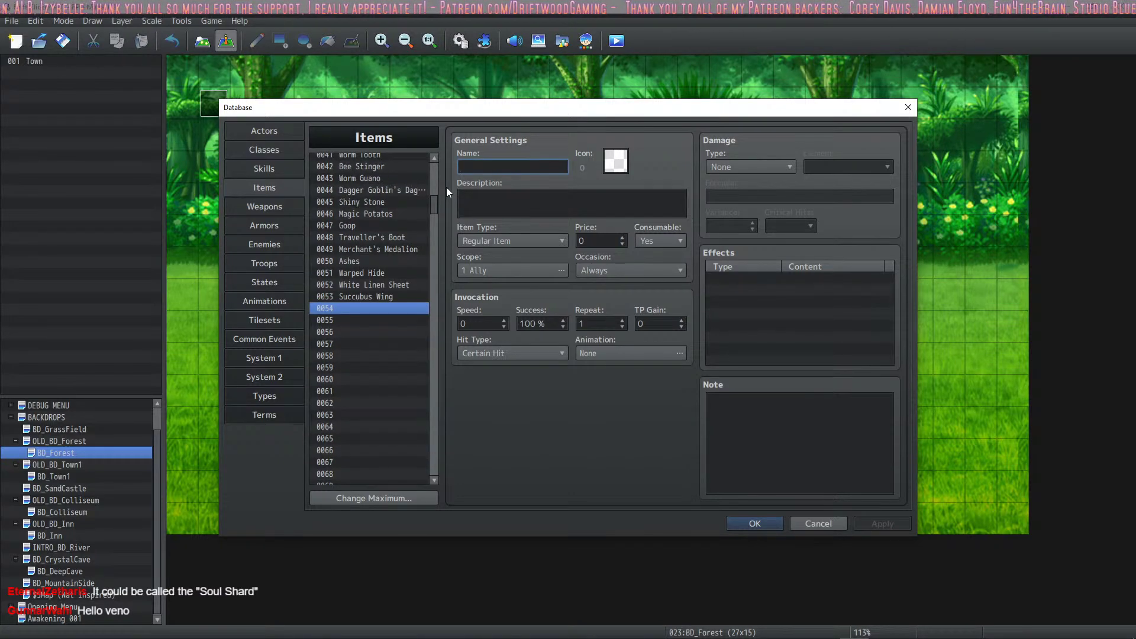
Give item 0054 the icon 2272 and name it Prismatic Gem.
double_click(623, 166)
drag(718, 215, 719, 334)
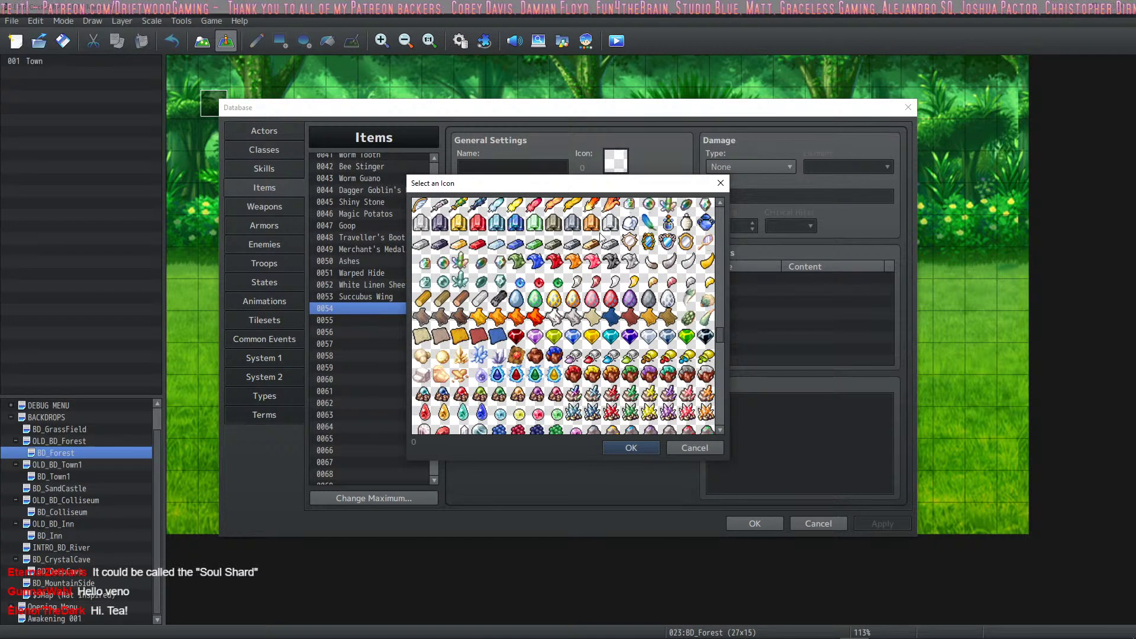
double_click(442, 265)
click(626, 163)
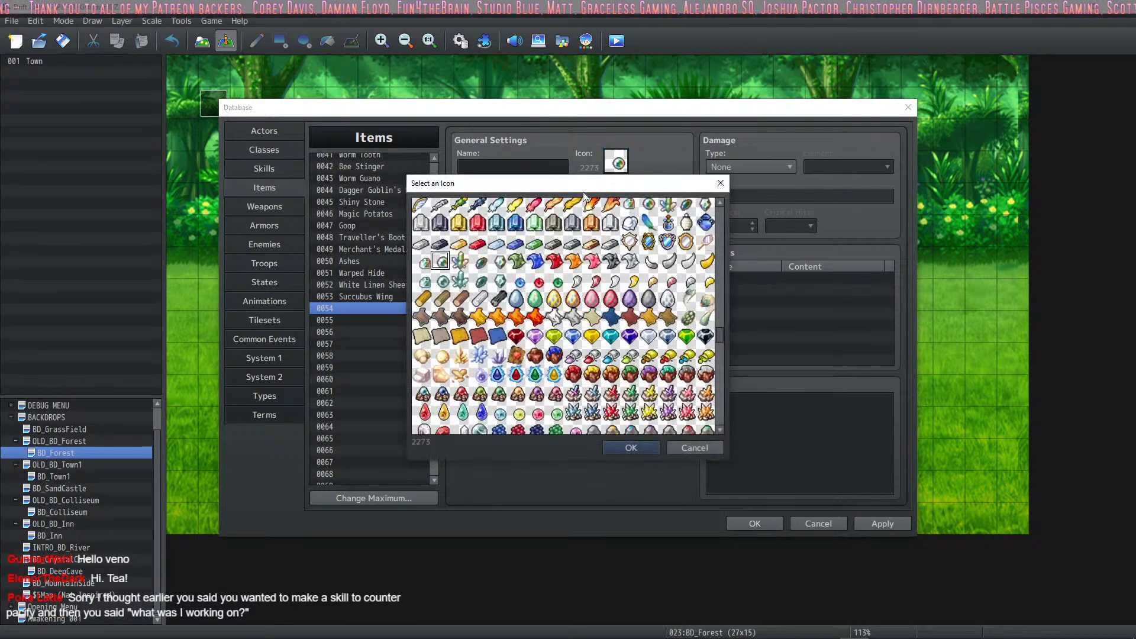
double_click(424, 266)
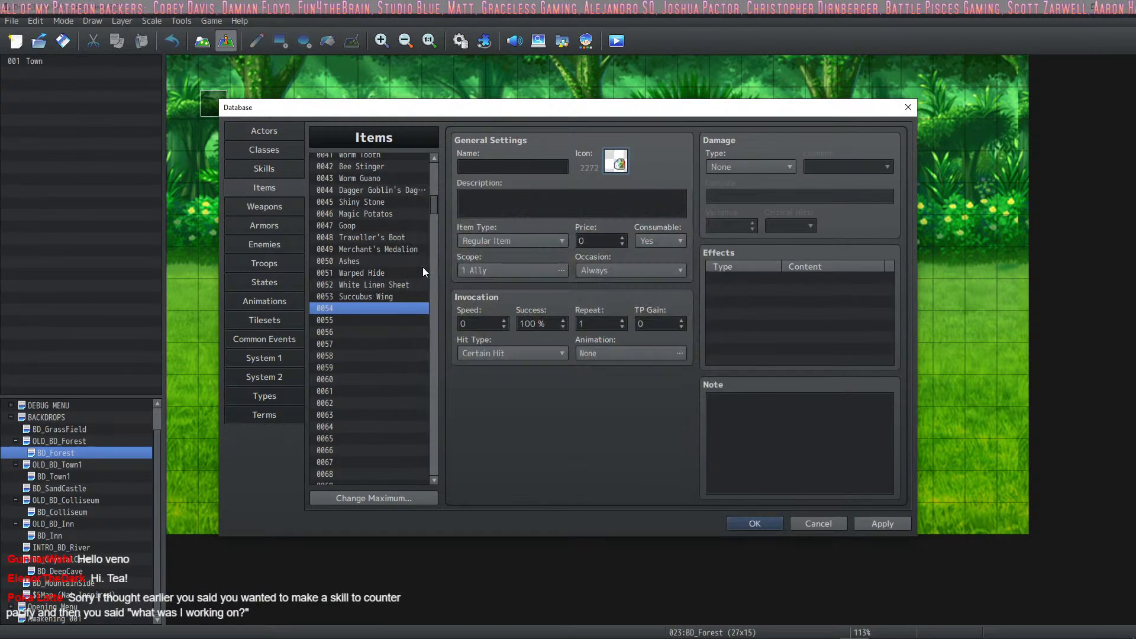
click(492, 165)
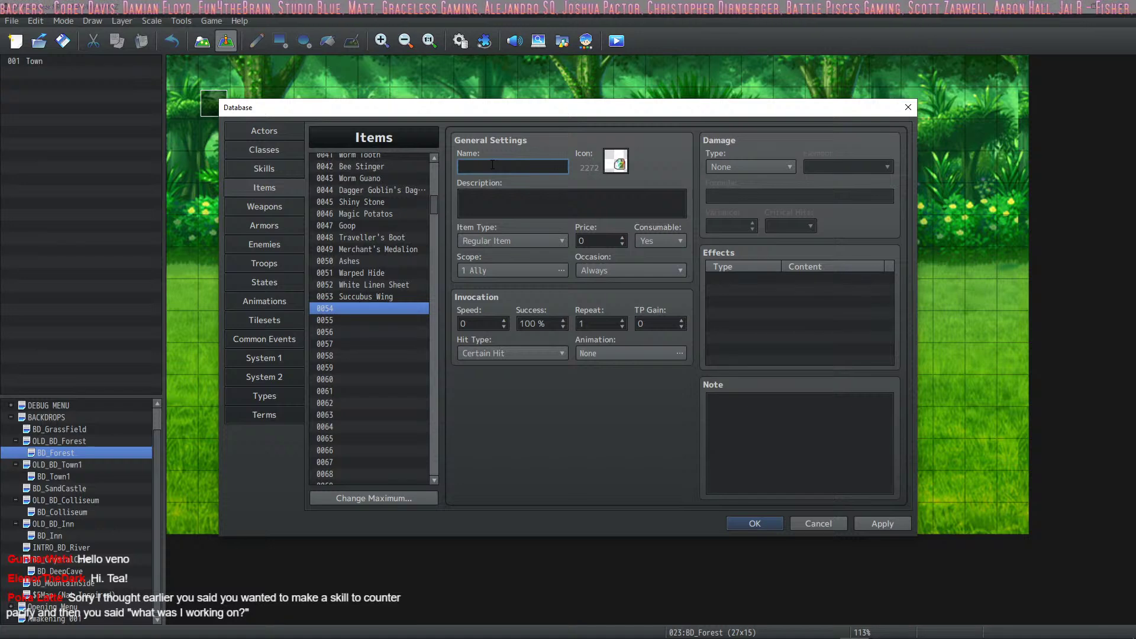
text(Prismatic Gem)
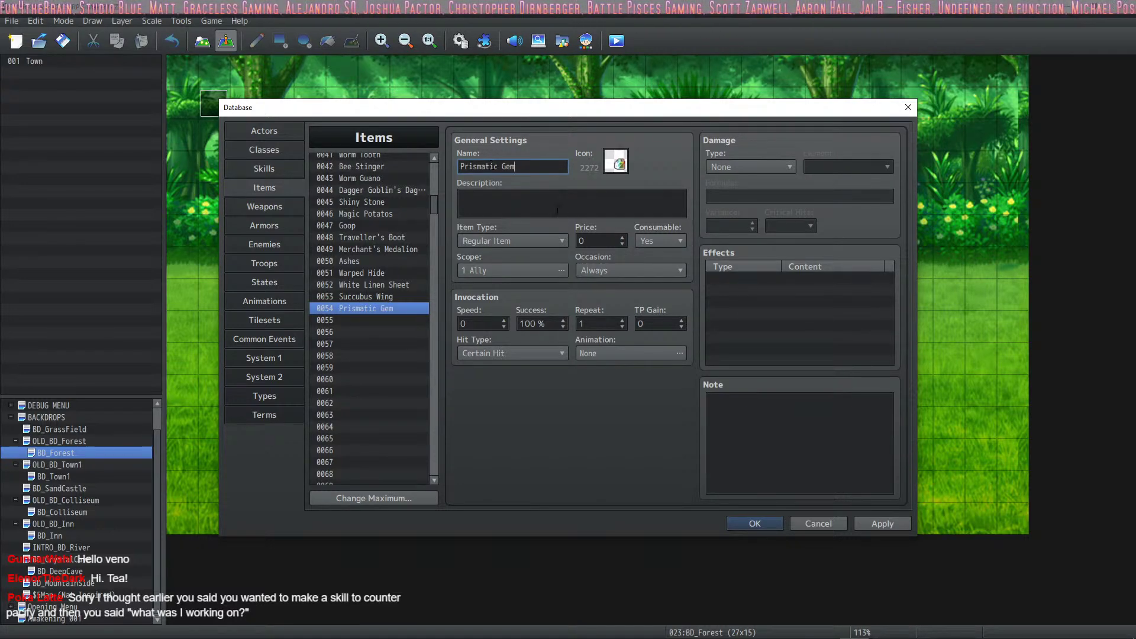
Begin the Prismatic Gem's description with "<WordWrap>A rare item found of creatures of the wild. Can be".
click(481, 204)
text(<)
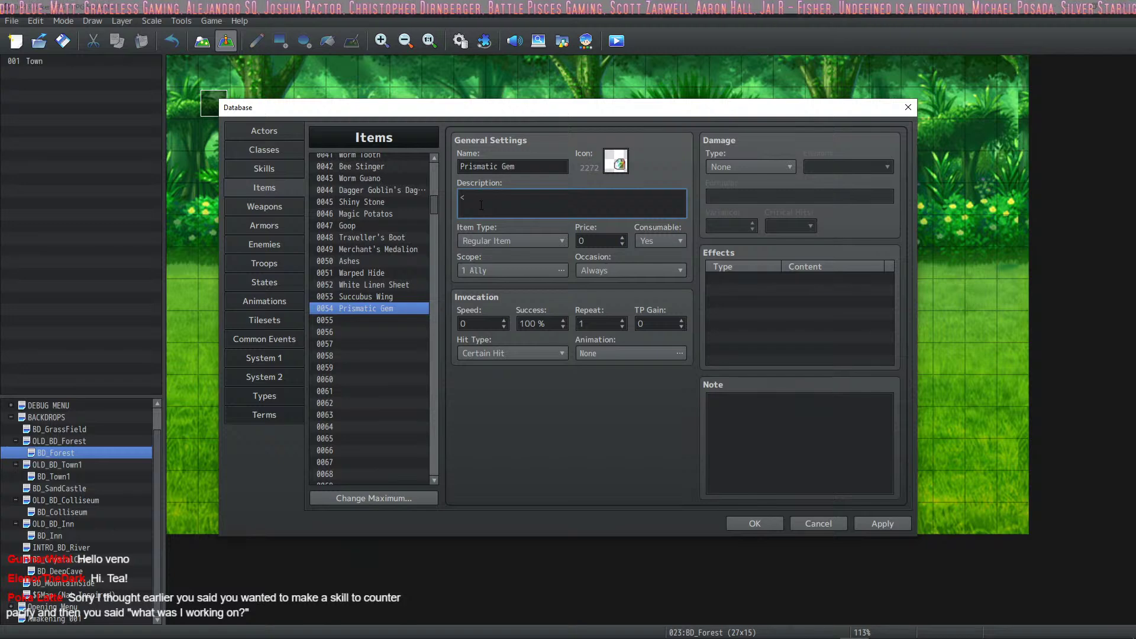
text(WordWrap)
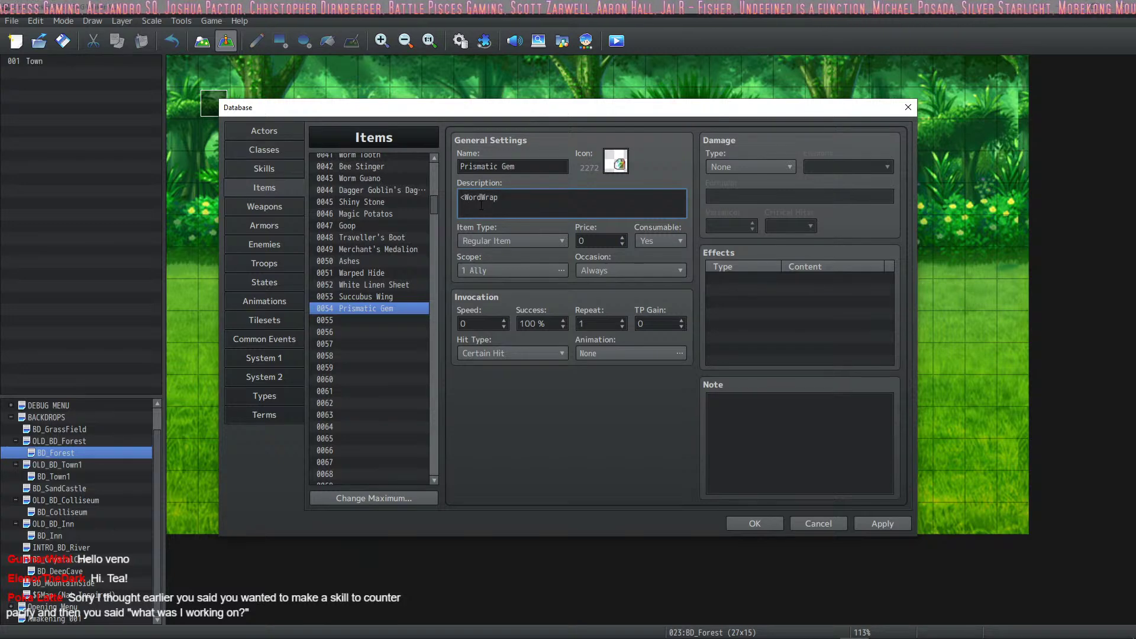
text(>A rar)
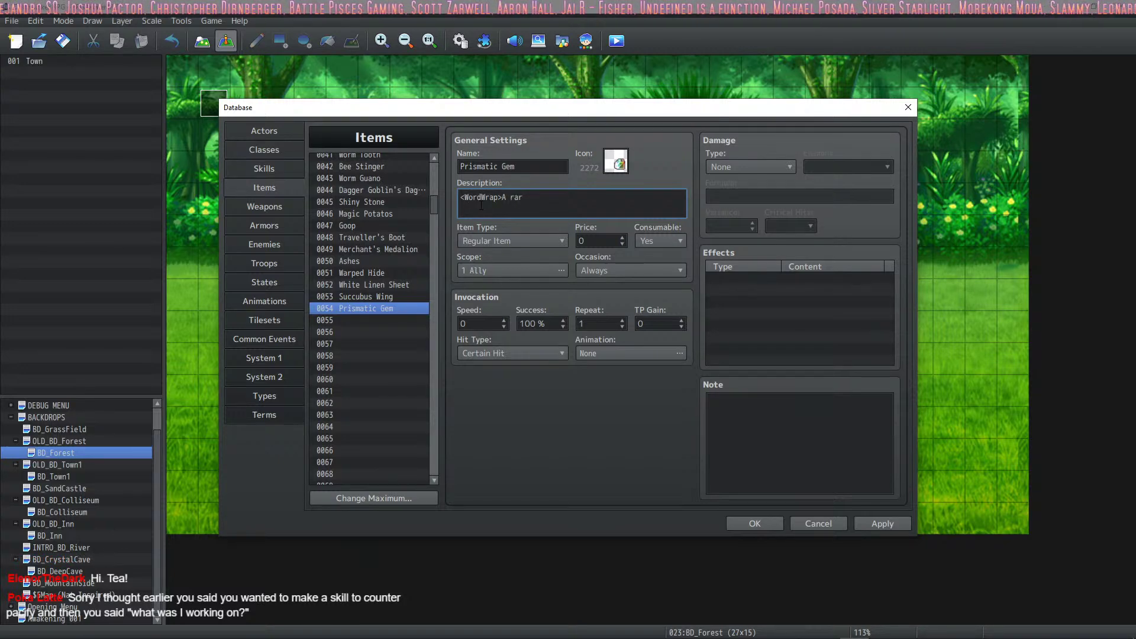
text(e item found)
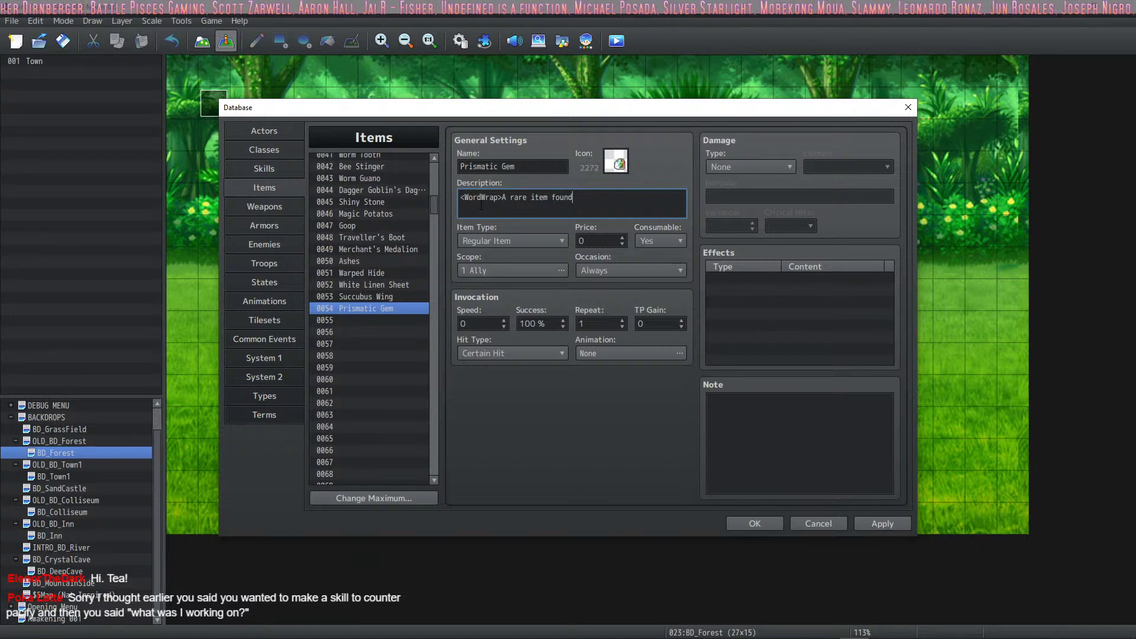
text( of )
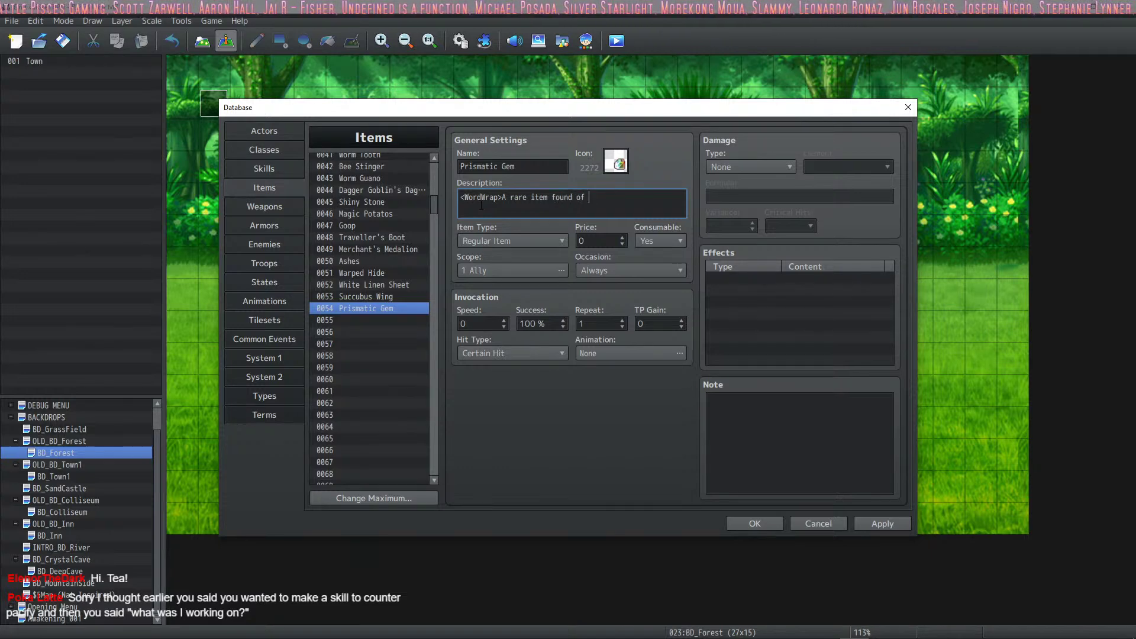
text(mc)
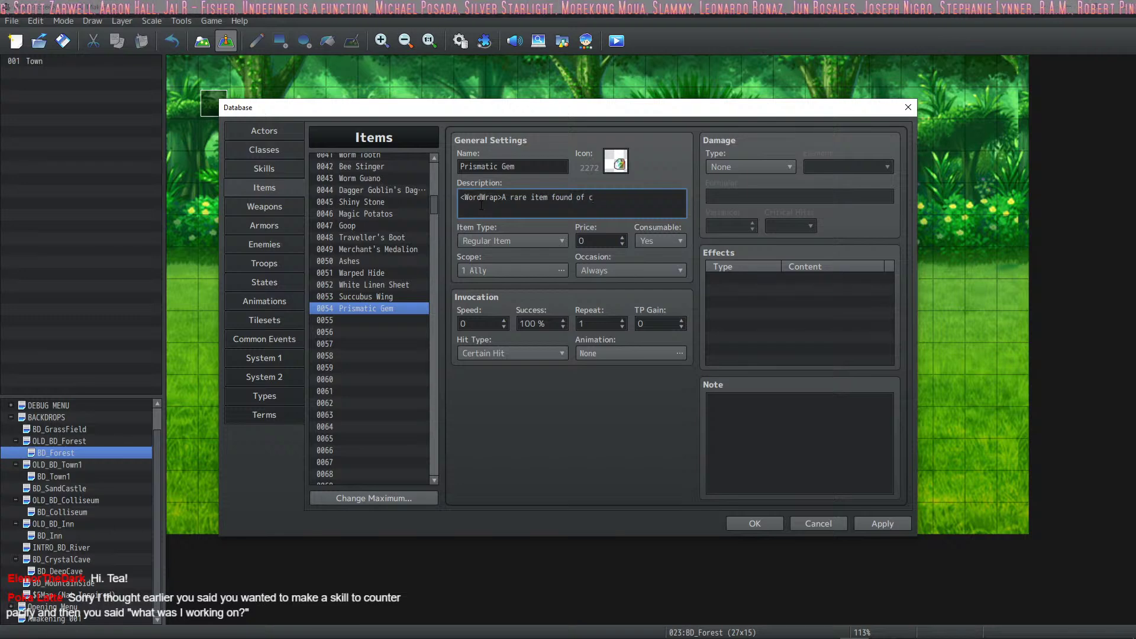
text(reatures o)
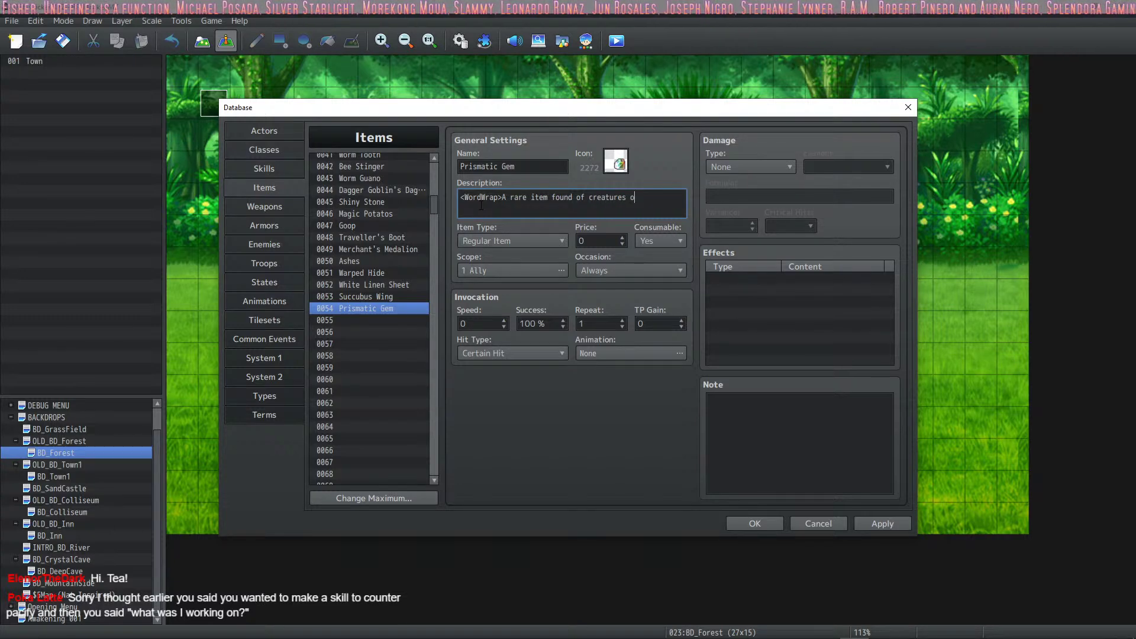
text(f the wi)
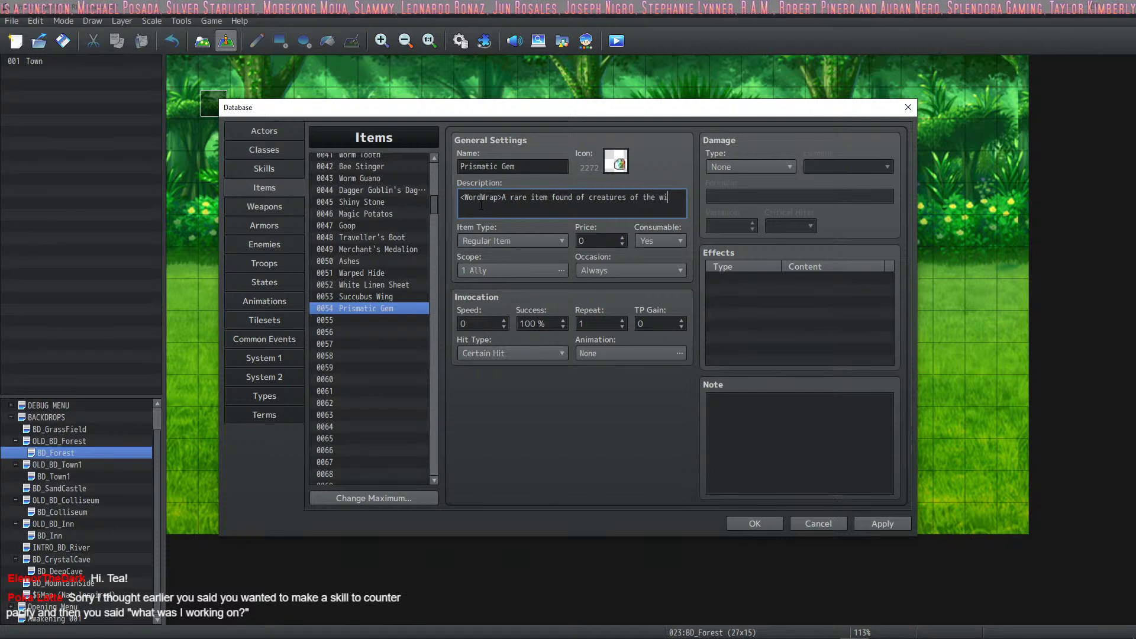
text(ld. Can be)
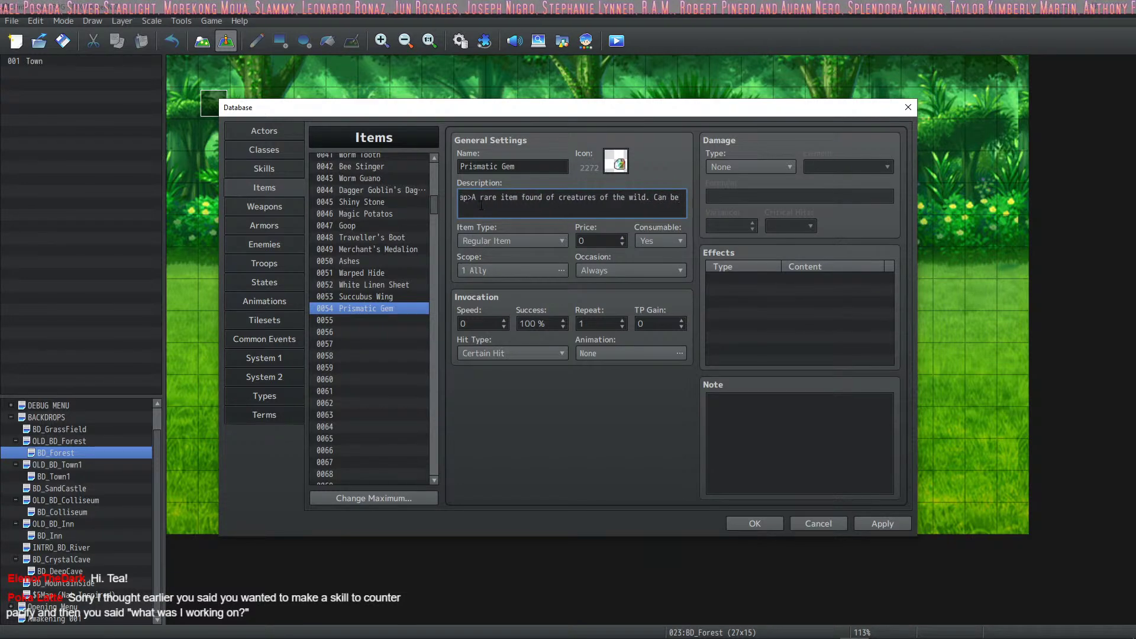
Finish the Prismatic Gem's description with "used for many things, choose carefully what you do with it!".
text( used for )
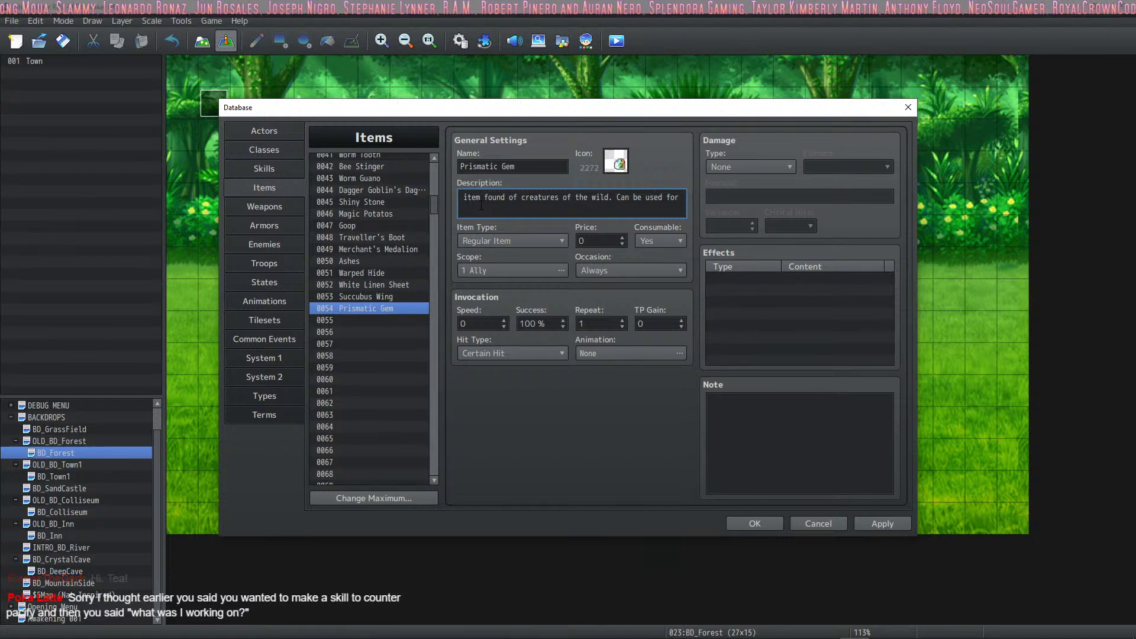
text(many upgrades)
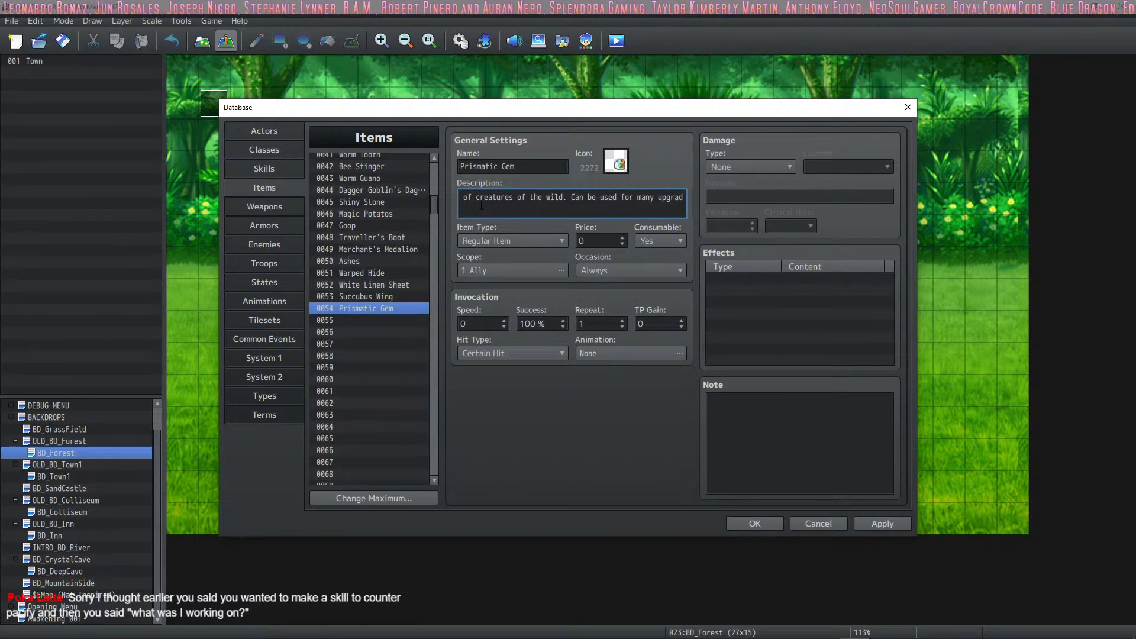
key(BackSpace)
key(BackSpace)
key(BackSpace)
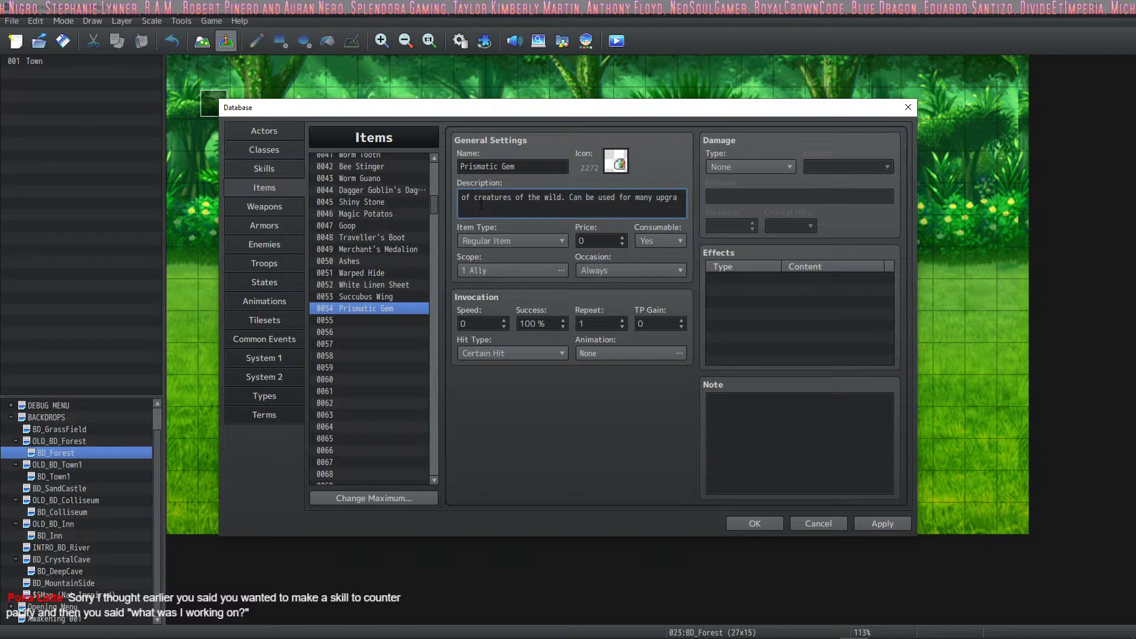
key(BackSpace)
key(BackSpace)
key(BackSpace)
key(BackSpace)
key(BackSpace)
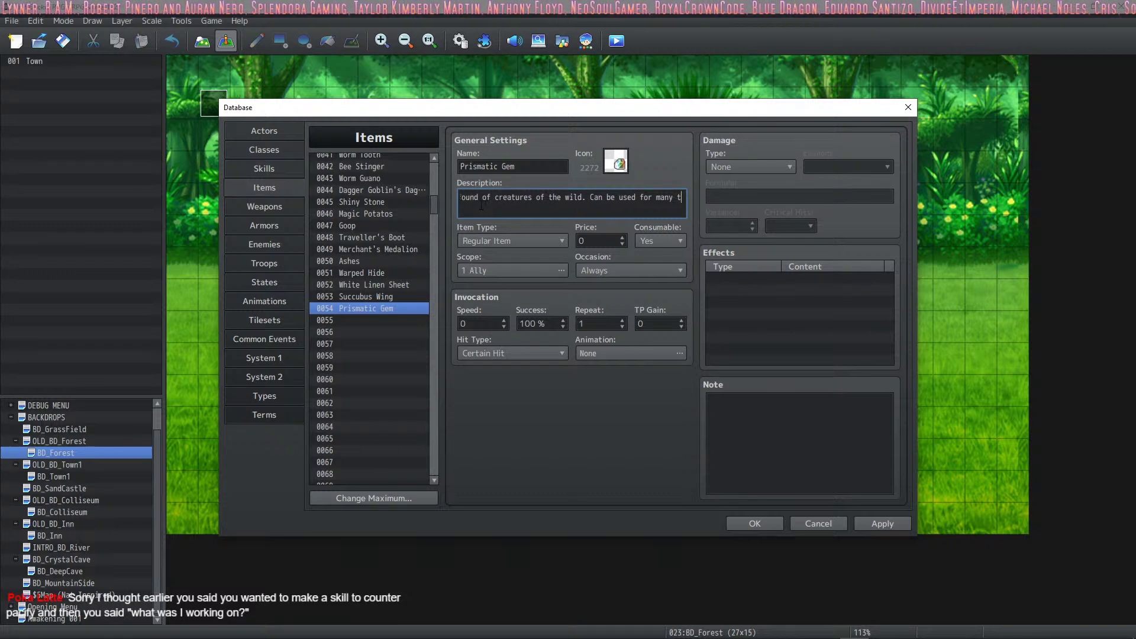
text(things, )
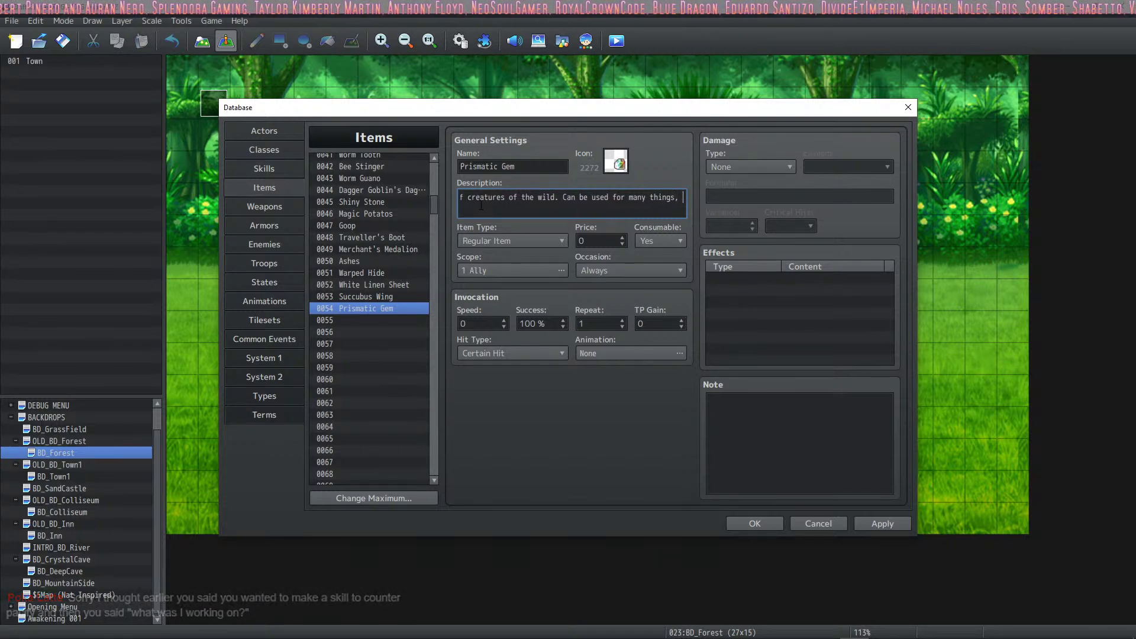
text(choose carefully whe)
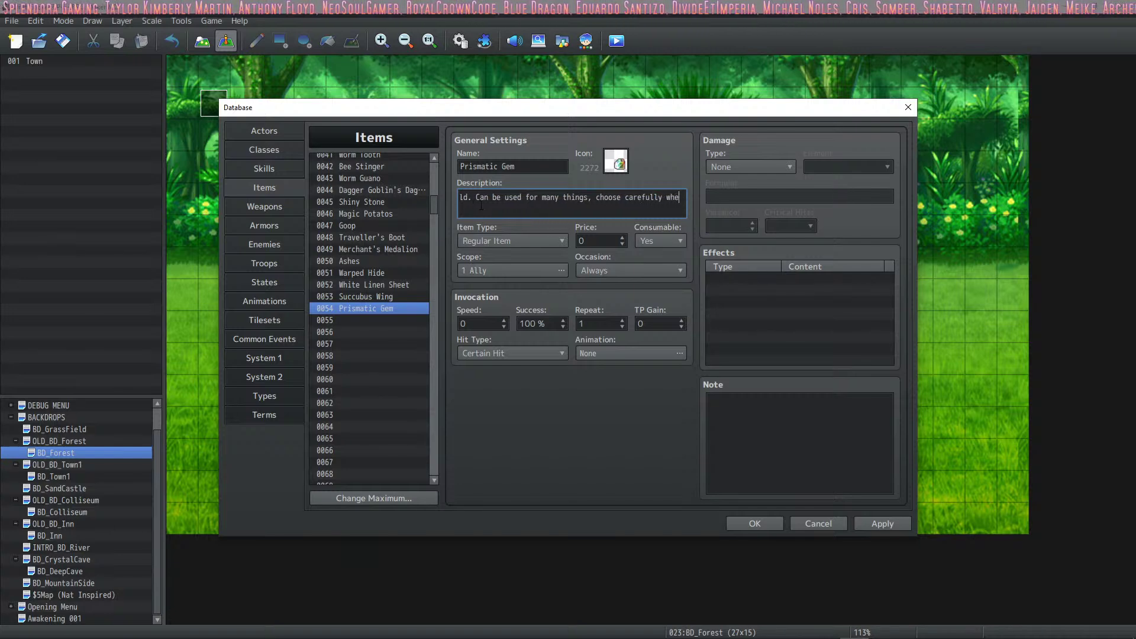
key(BackSpace)
text(at you do wit)
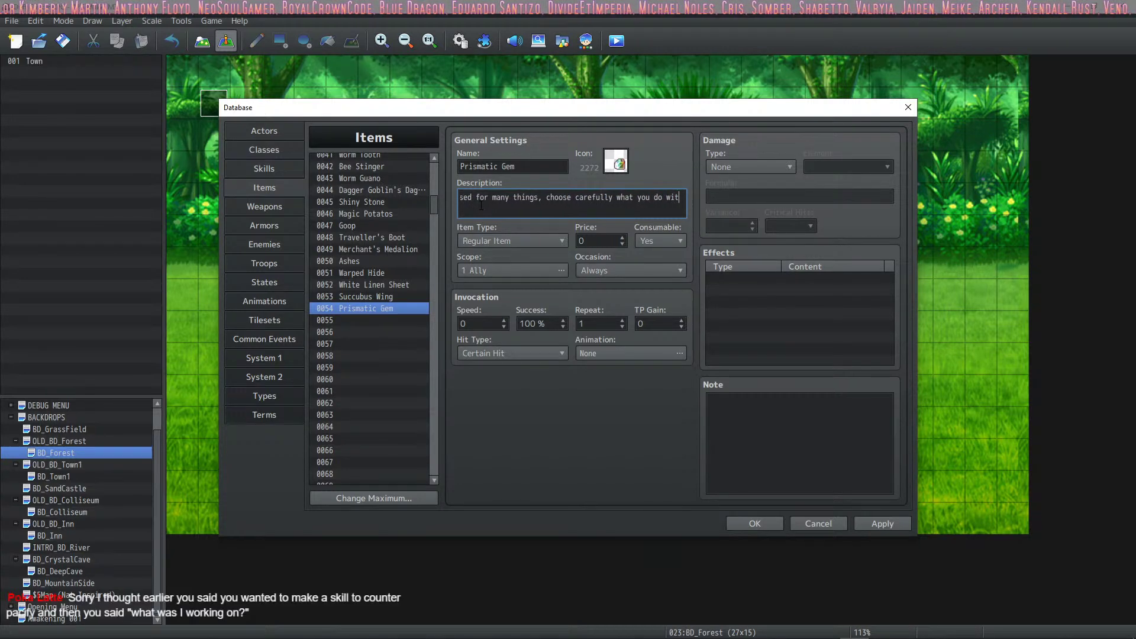
key(BackSpace)
text(h it!)
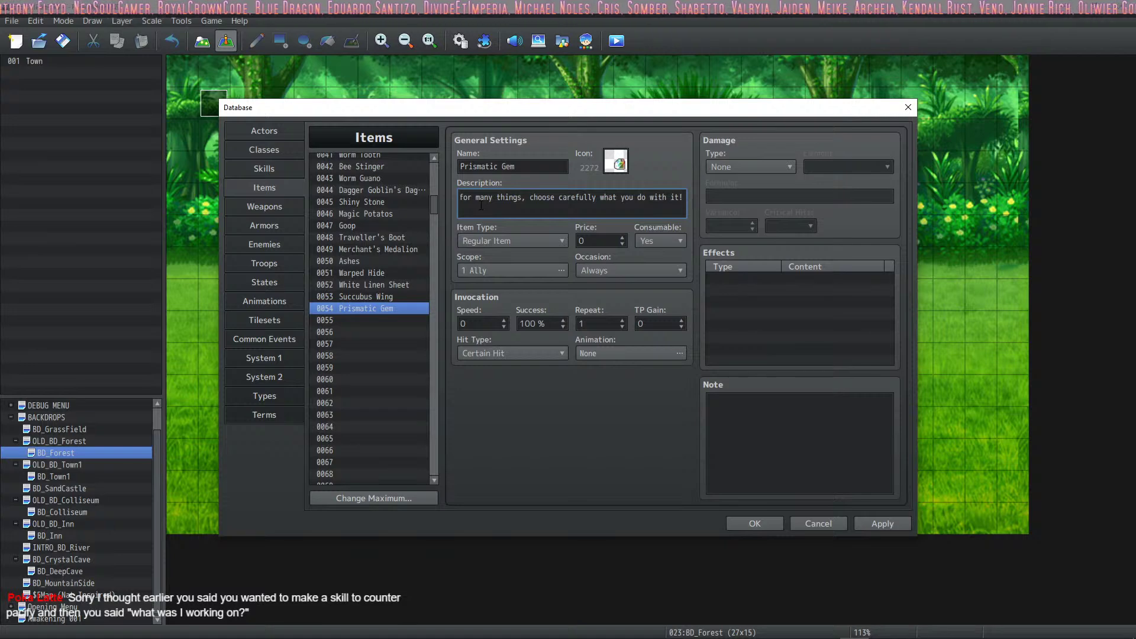
Set the Prismatic Gem's price to 5000.
click(590, 241)
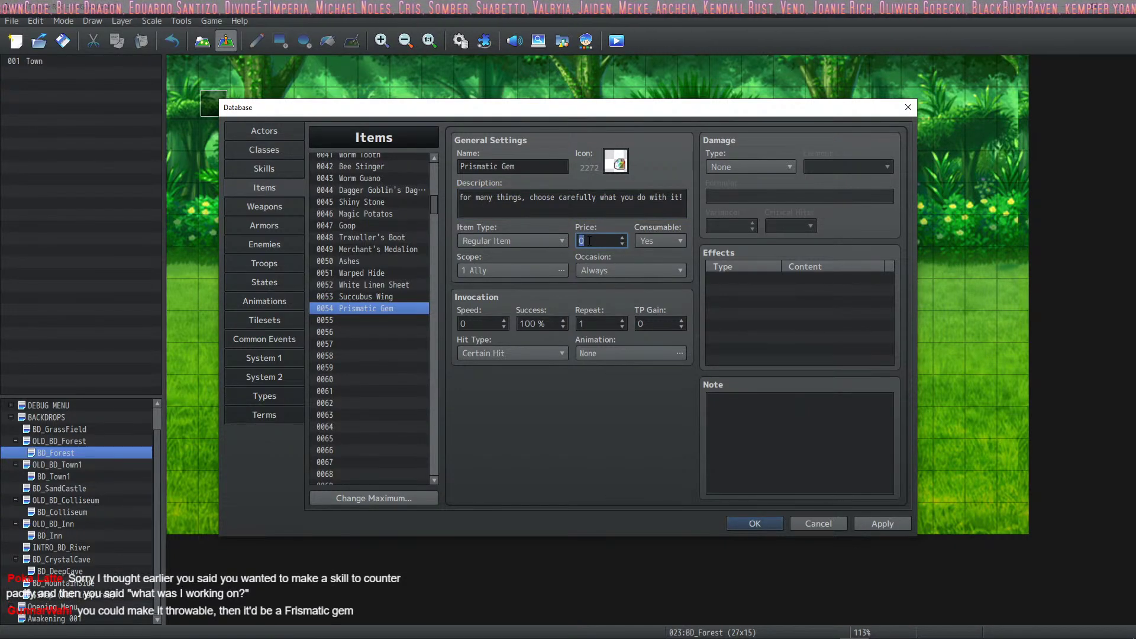
text(5000)
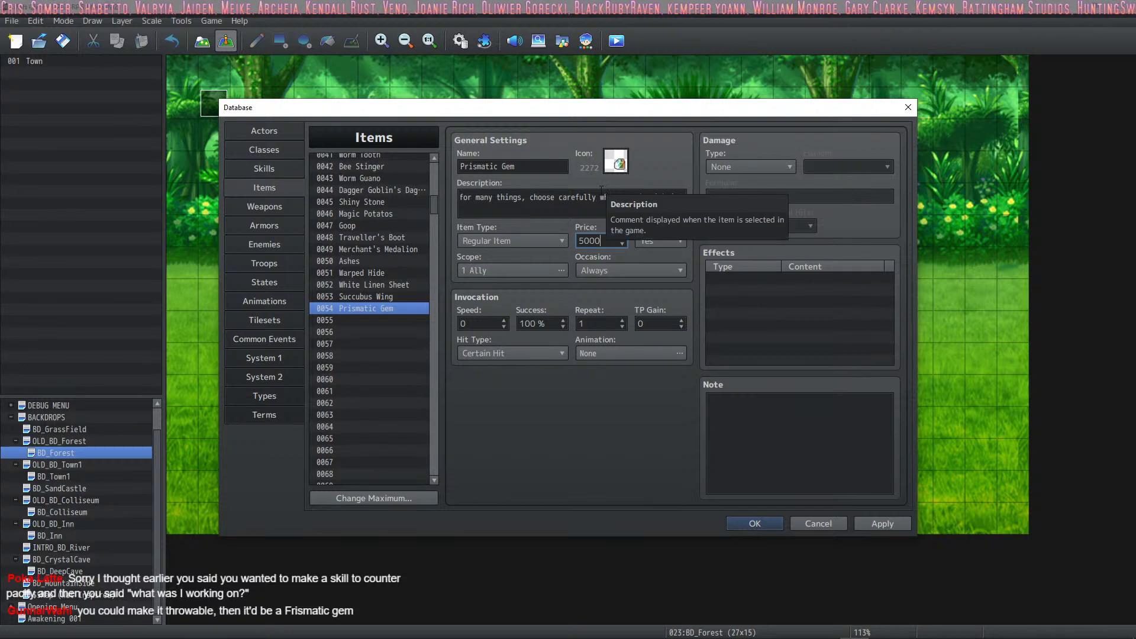
key(ctrl+a)
text(10000)
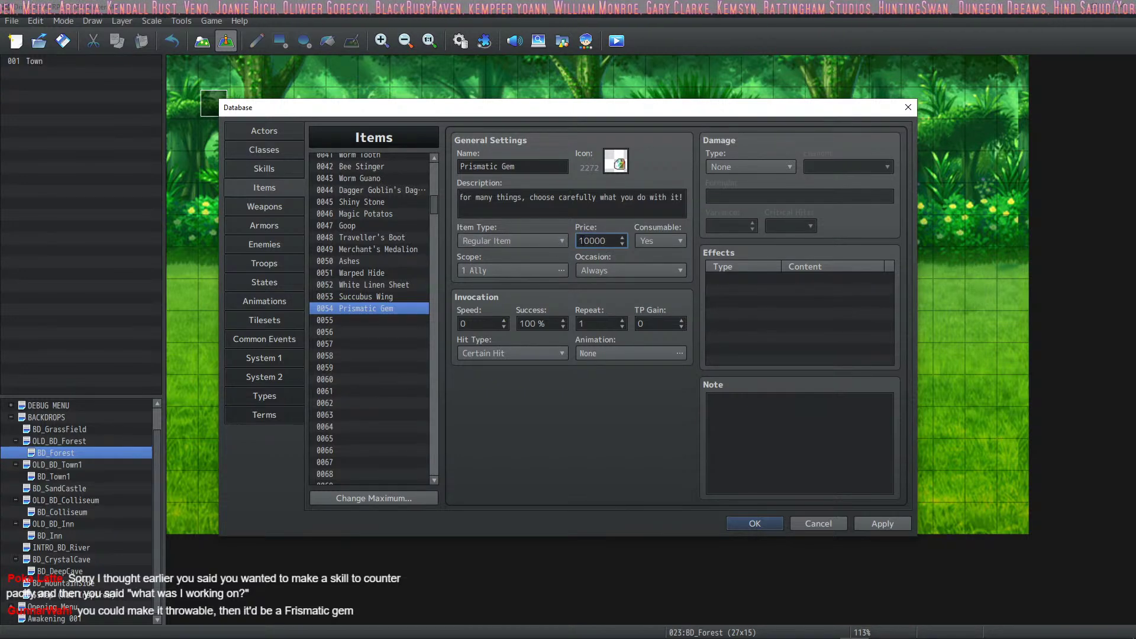
key(ctrl+a)
text(5000)
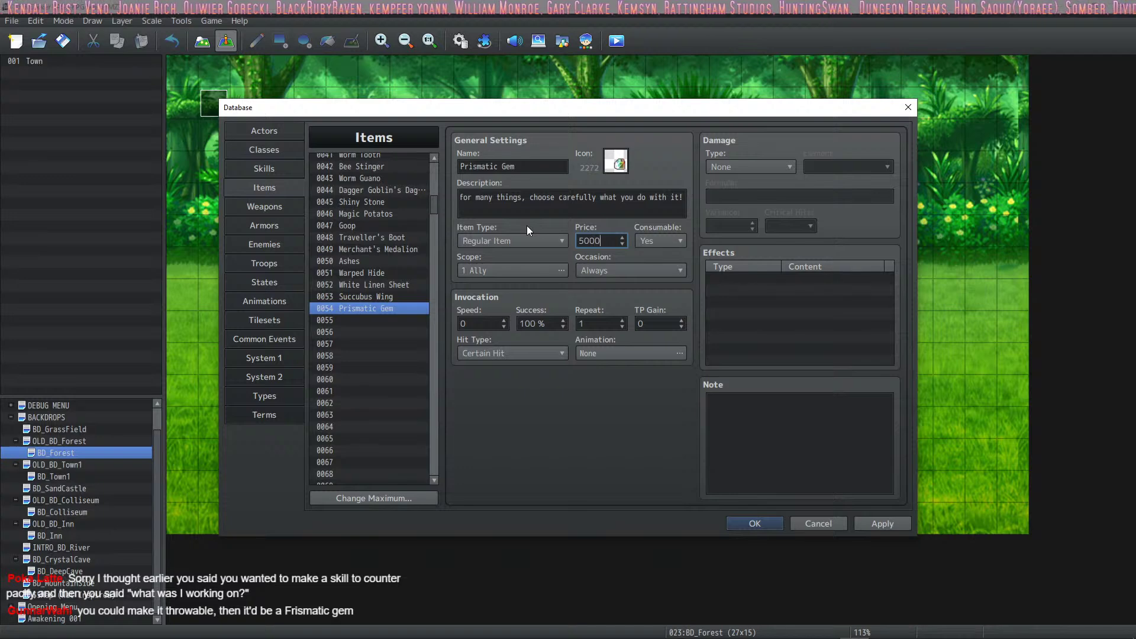
Set the Prismatic Gem's scope to None, its occasion to Never and its consumable option to No.
click(522, 239)
click(522, 241)
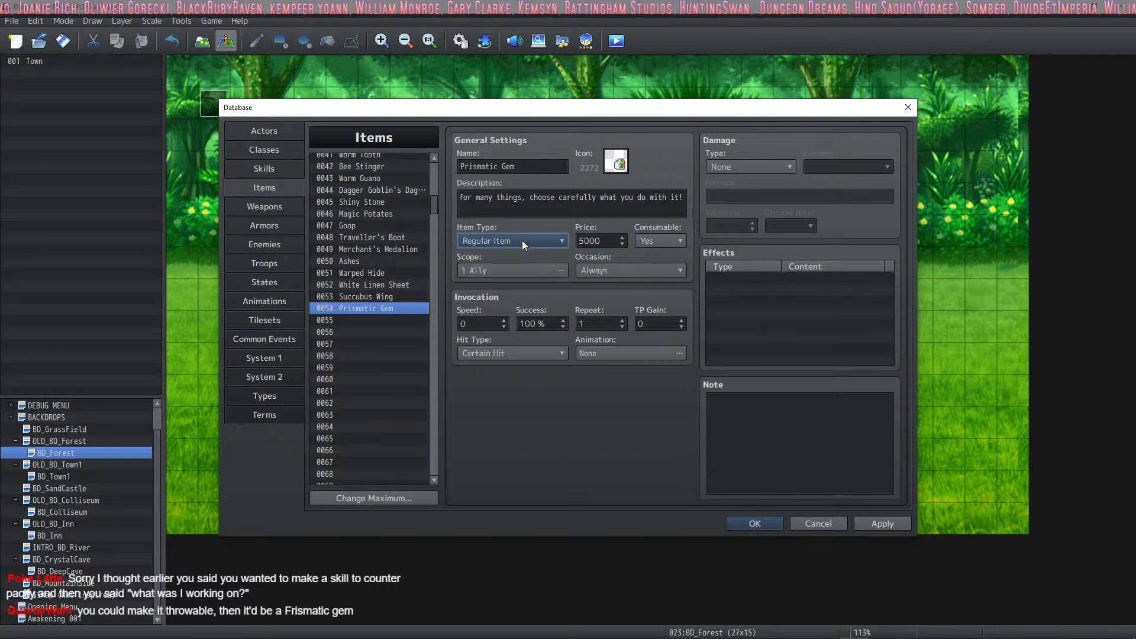
click(522, 241)
click(522, 240)
click(499, 271)
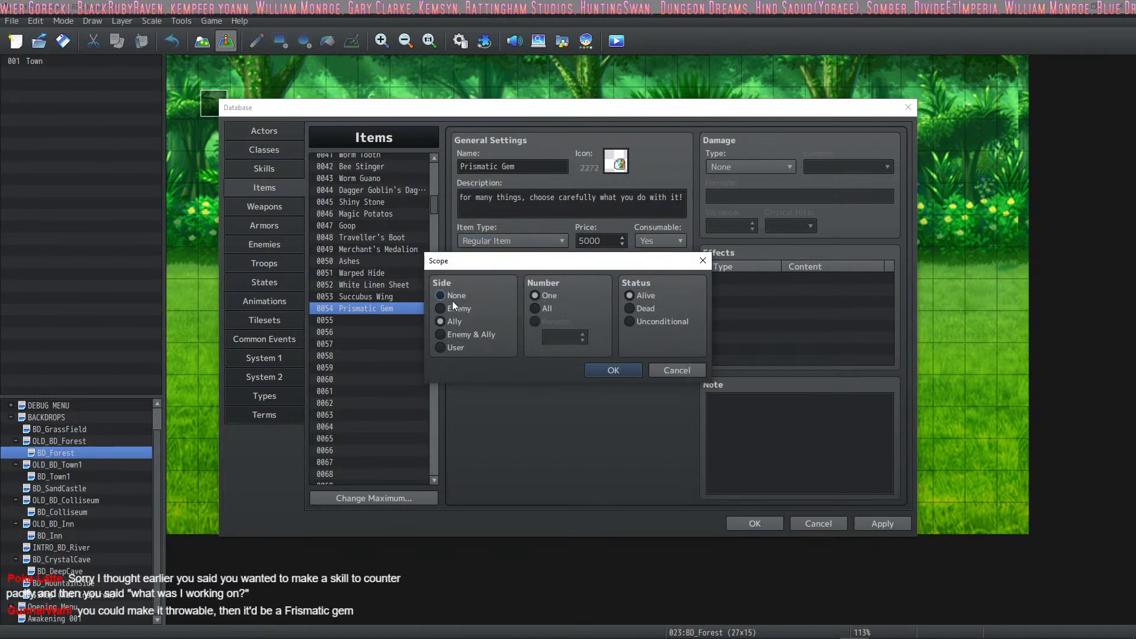
click(453, 300)
click(616, 366)
click(615, 276)
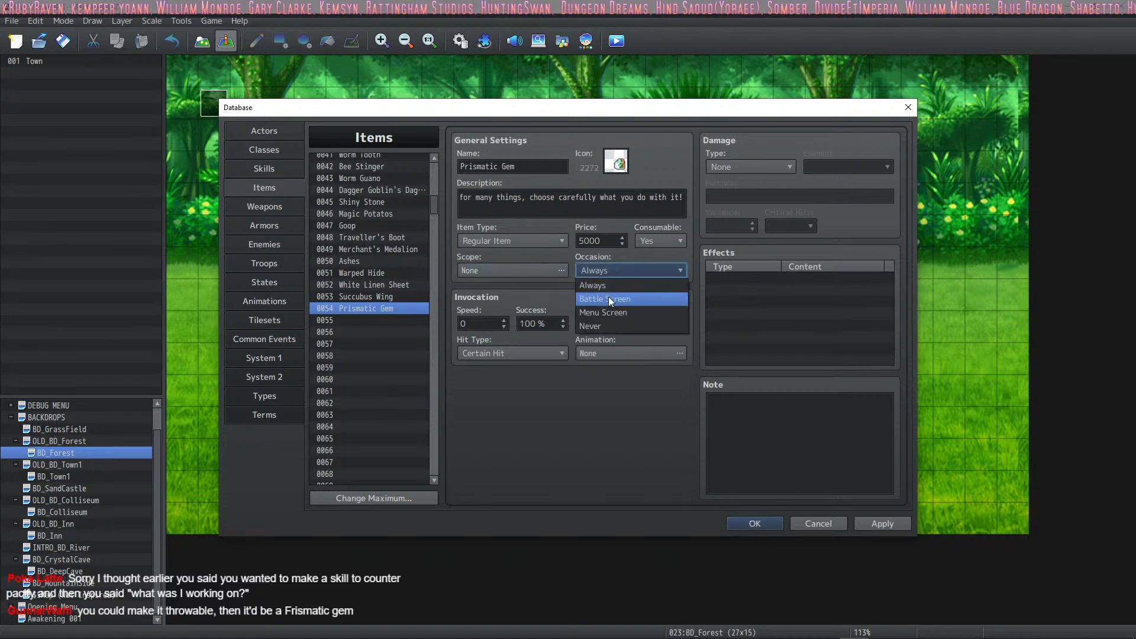
click(601, 328)
click(674, 244)
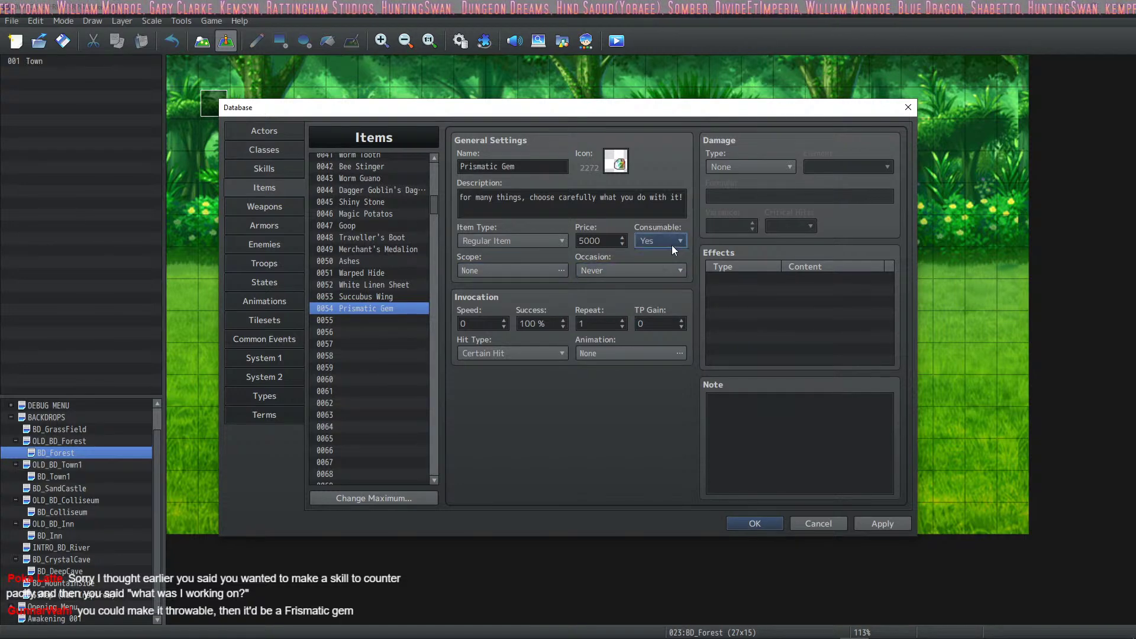
click(669, 275)
Apply the item changes, close the database and save the project.
click(888, 525)
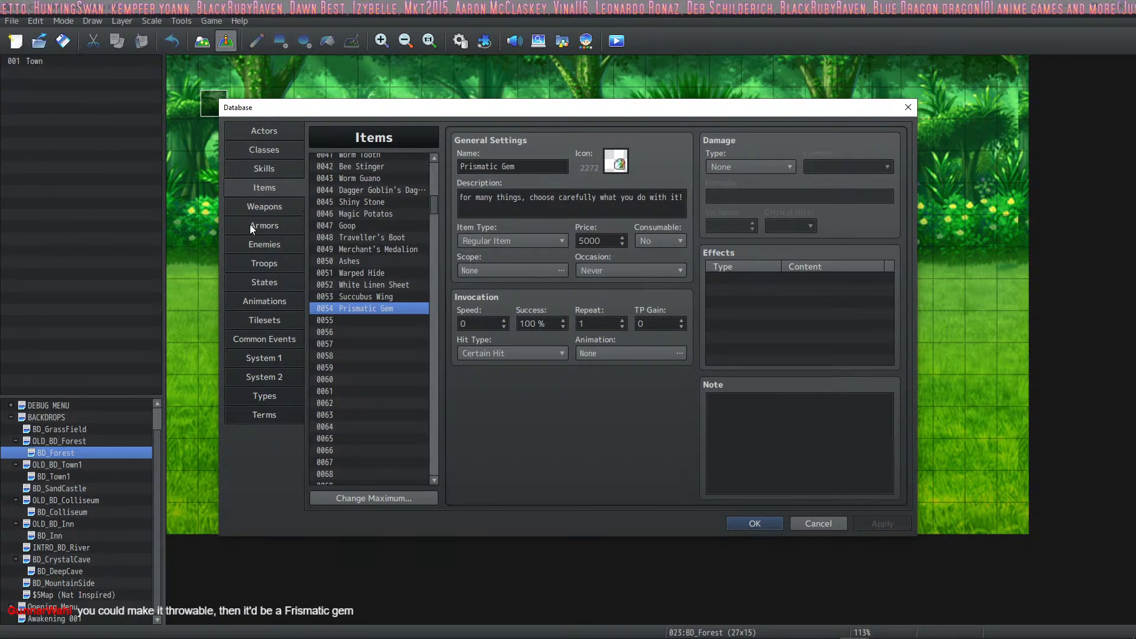
click(740, 523)
click(63, 41)
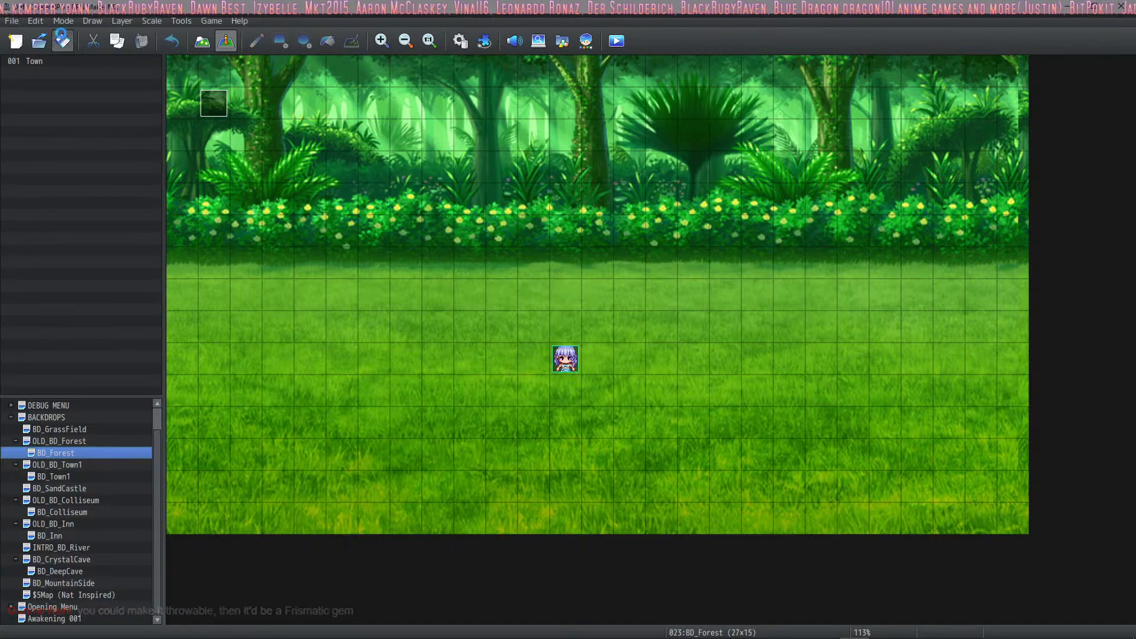
Open the plugin manager and look through the plugins already installed in the project.
click(484, 41)
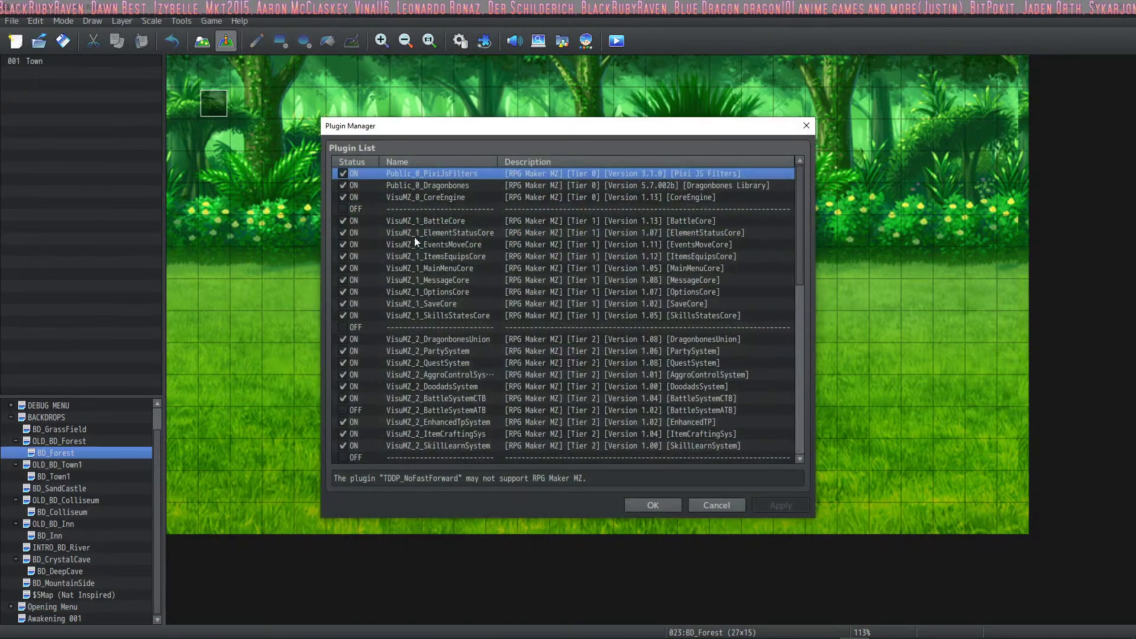
scroll(464, 300, down, 3)
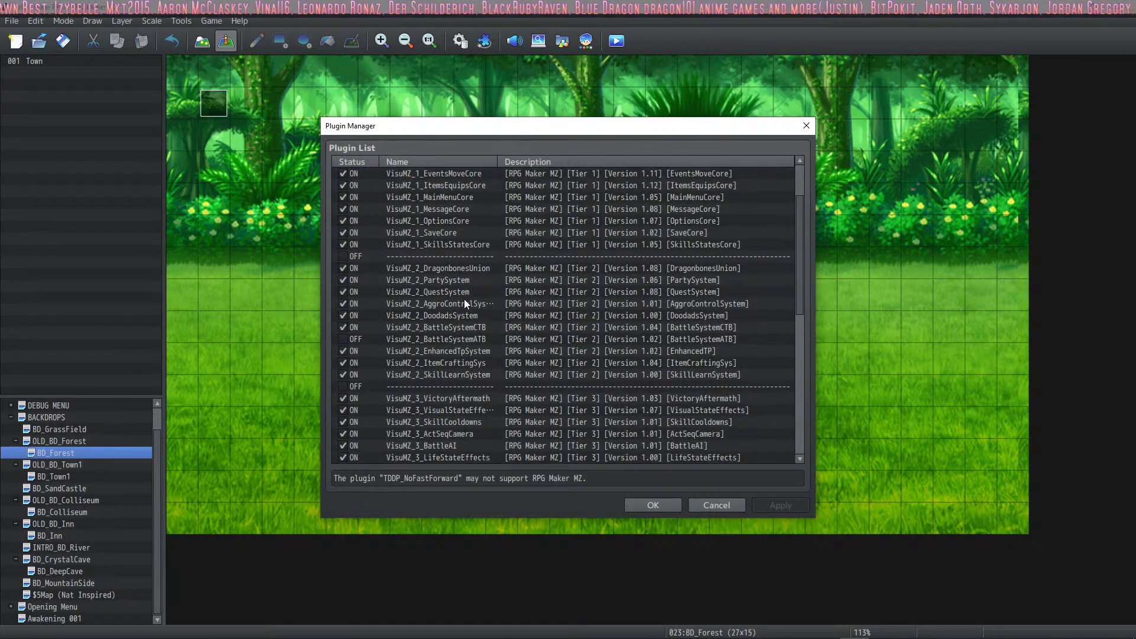
scroll(463, 295, down, 2)
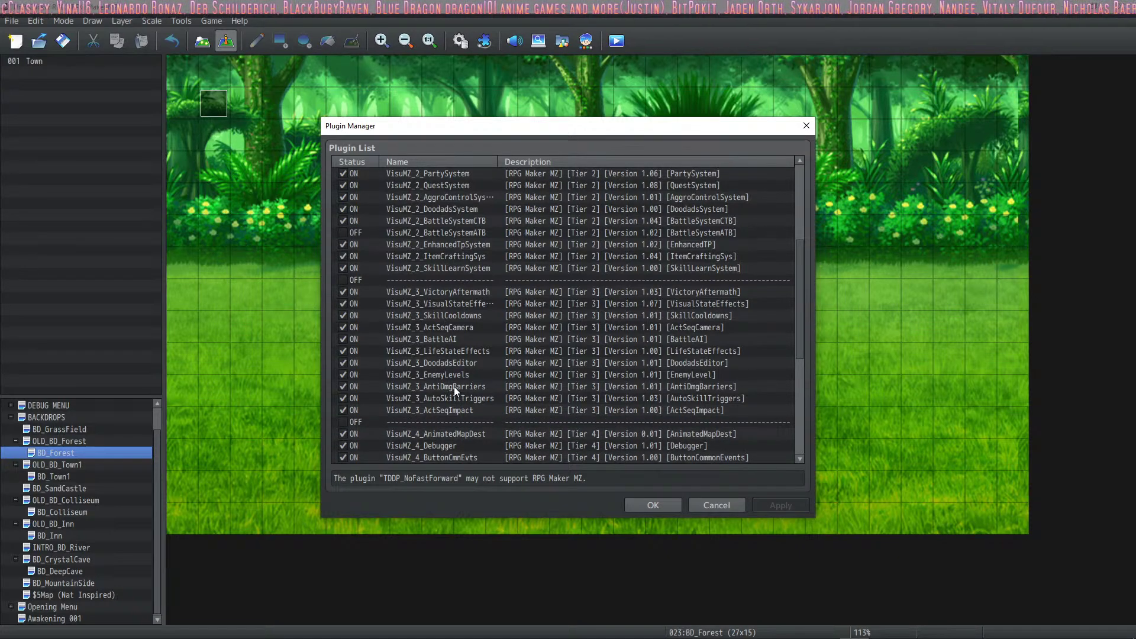
scroll(463, 286, down, 4)
scroll(465, 282, down, 2)
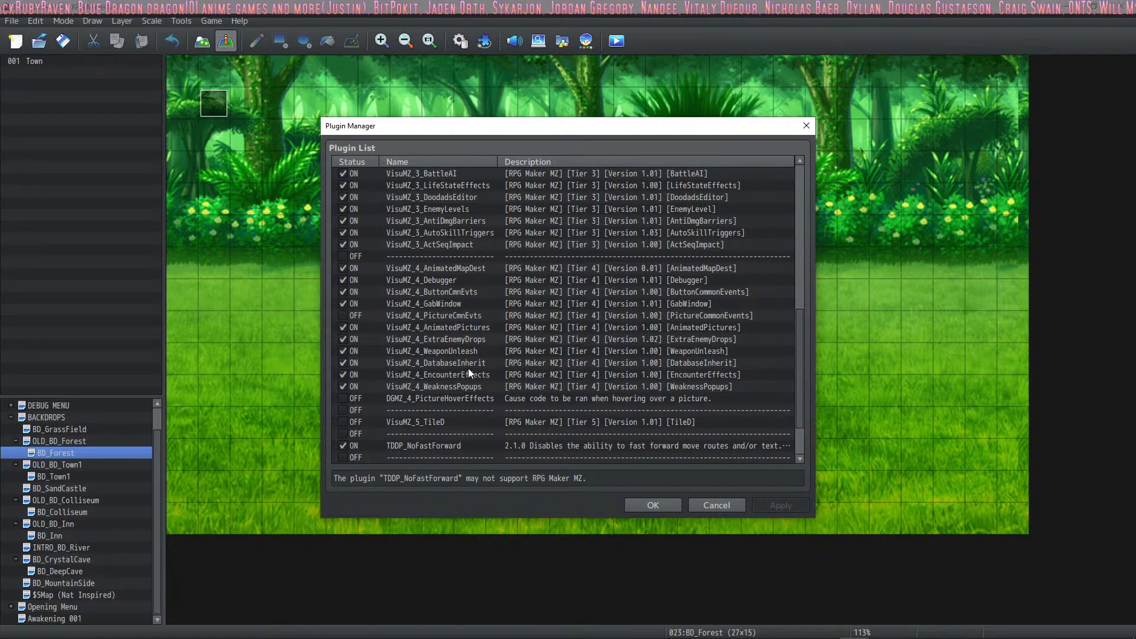
scroll(467, 385, down, 2)
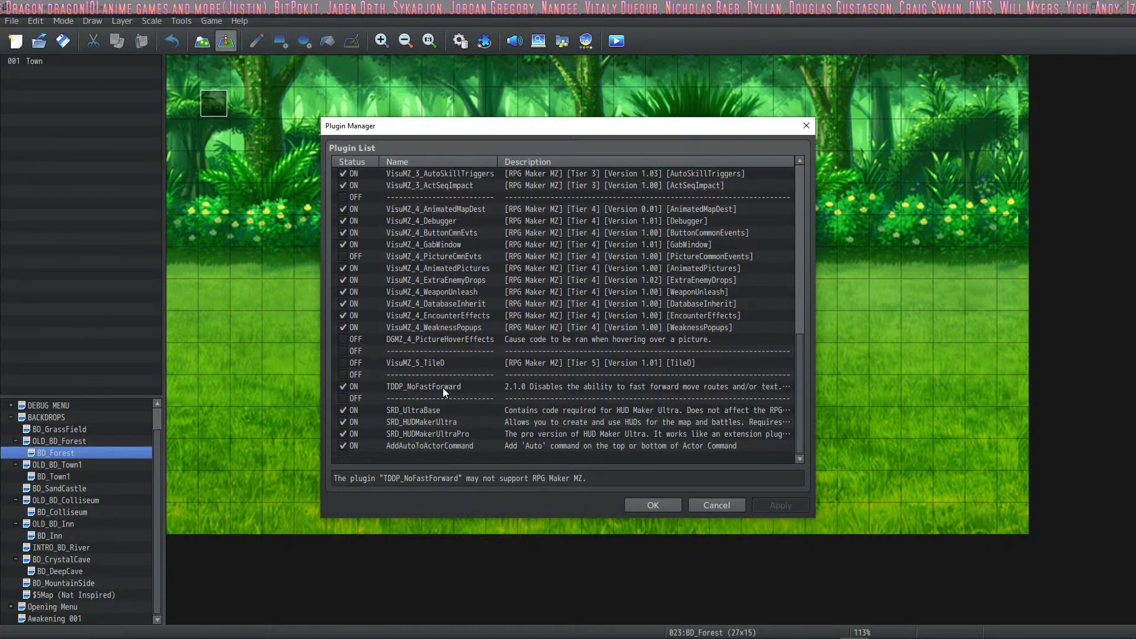
Add VisuMZ_4_ExtraEnemyDrops from the available plugins as a new entry at the end of the plugin list.
double_click(432, 459)
click(332, 176)
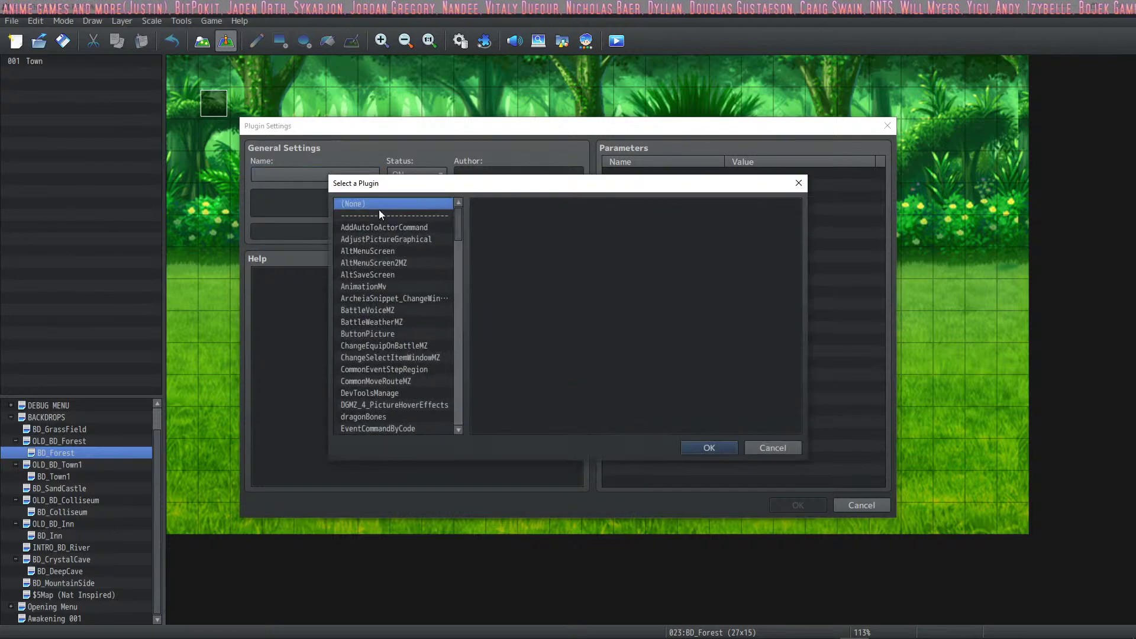
drag(454, 214, 459, 297)
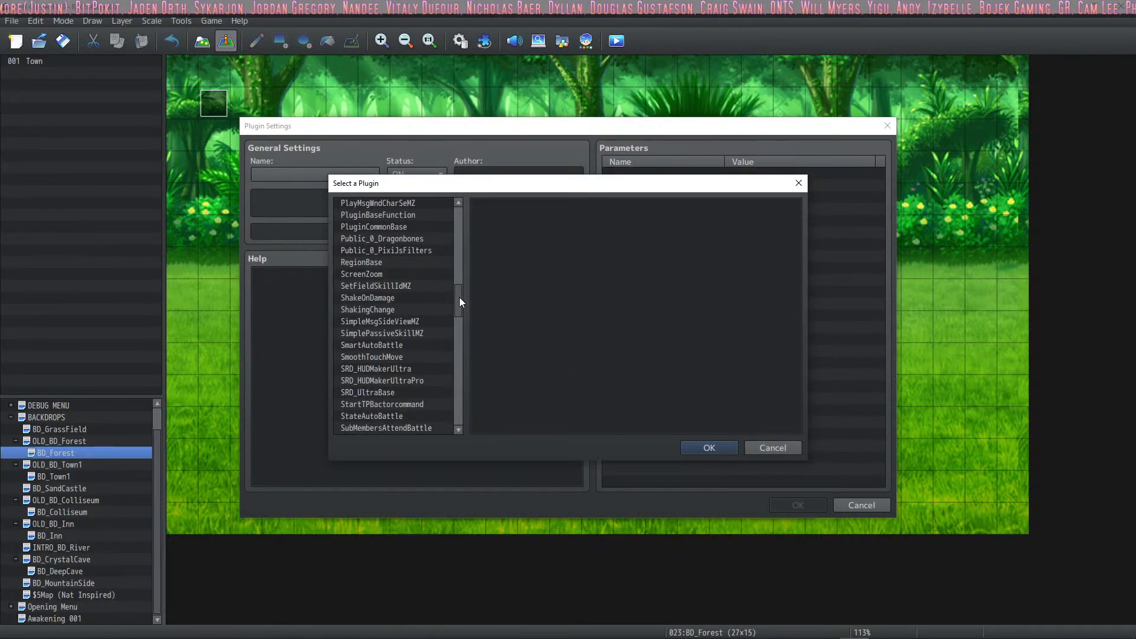
scroll(400, 294, down, 6)
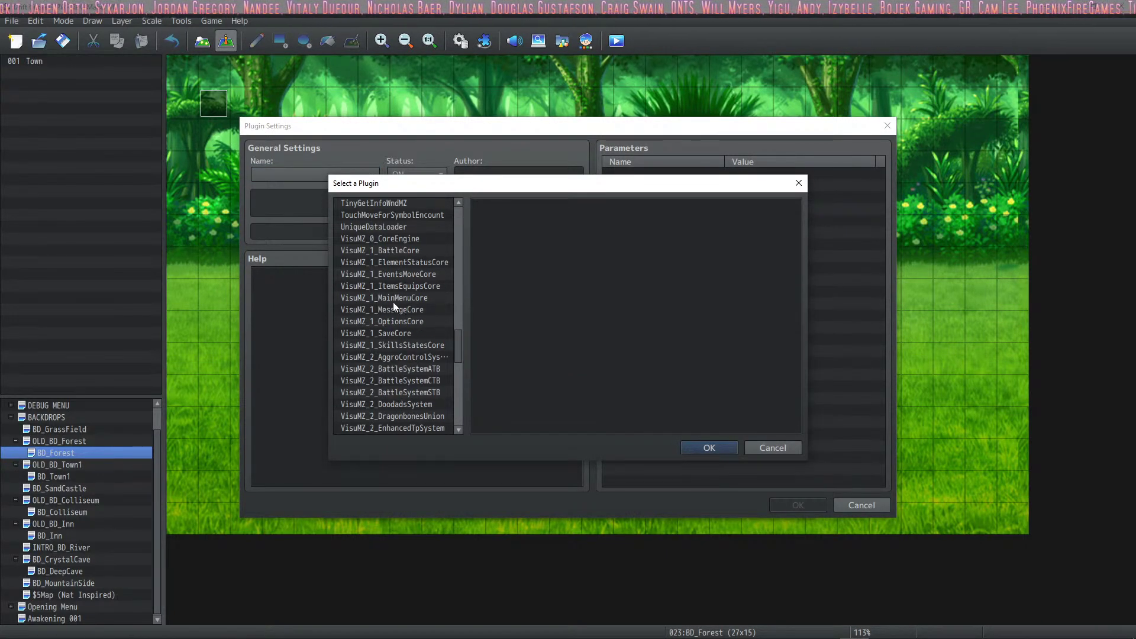
scroll(393, 302, down, 1)
click(446, 263)
key(Down)
key(Down)
key(Down)
key(Down)
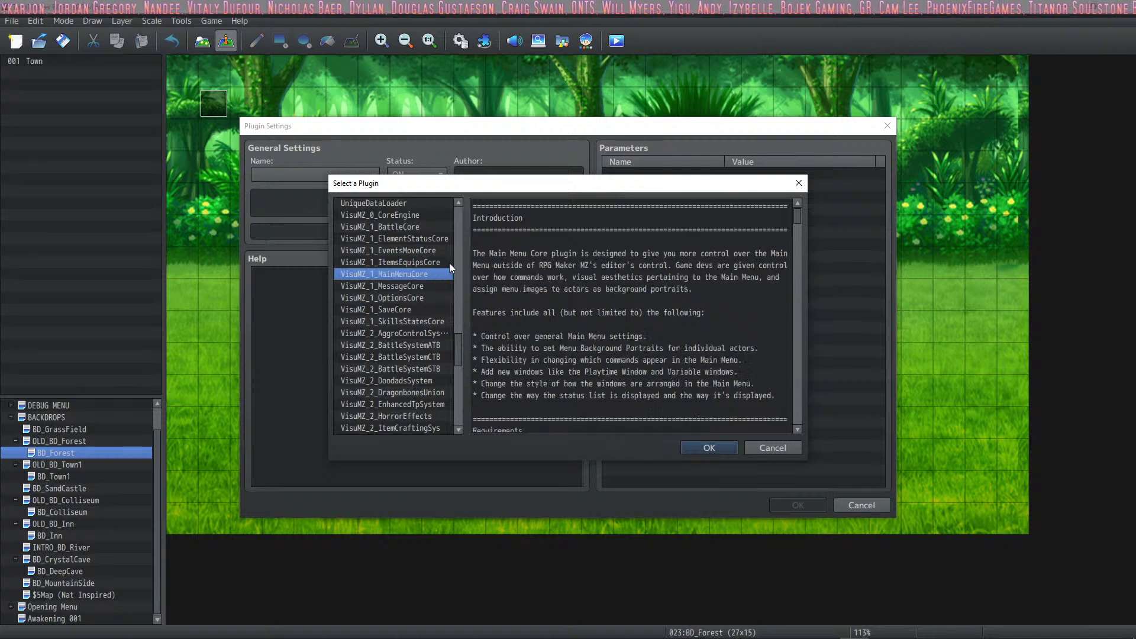
scroll(383, 338, down, 1)
scroll(384, 337, down, 1)
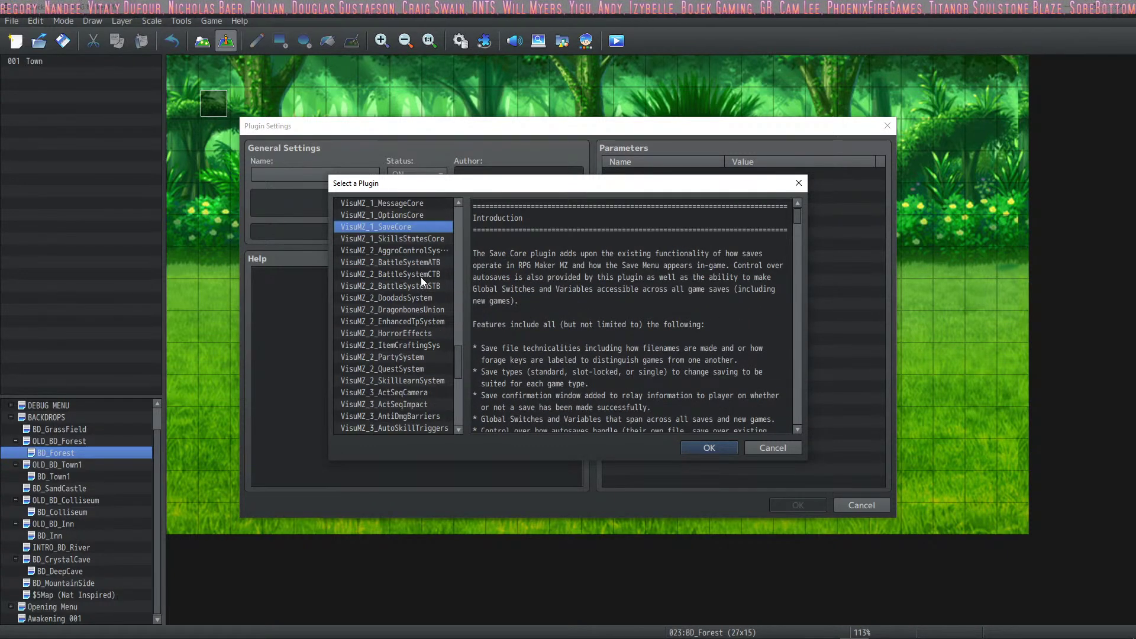
scroll(409, 317, down, 2)
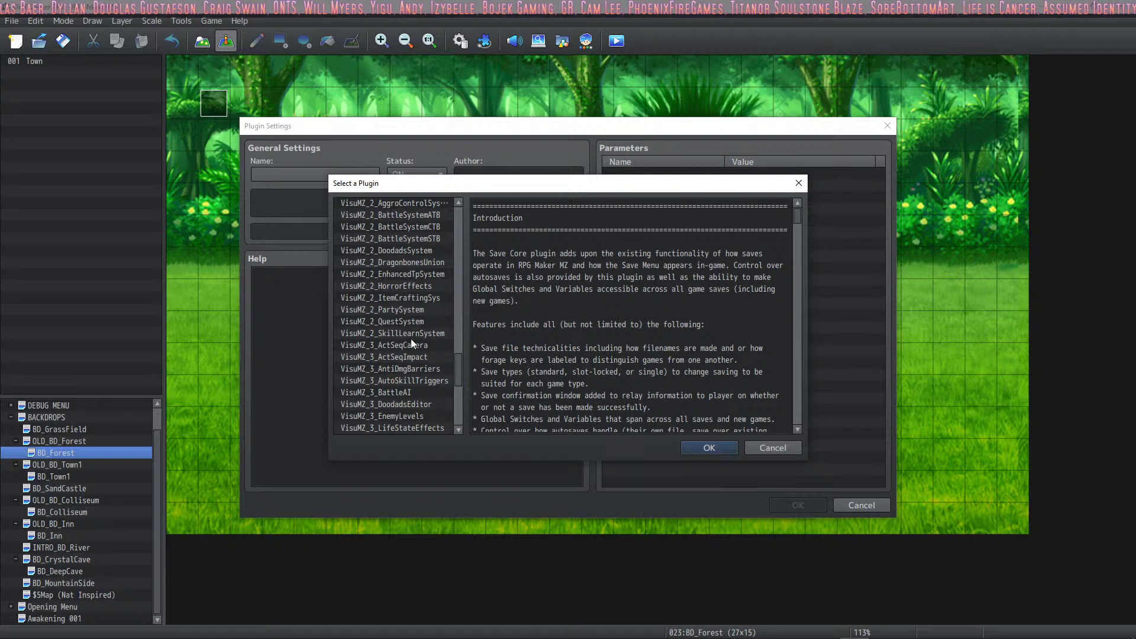
scroll(413, 355, down, 2)
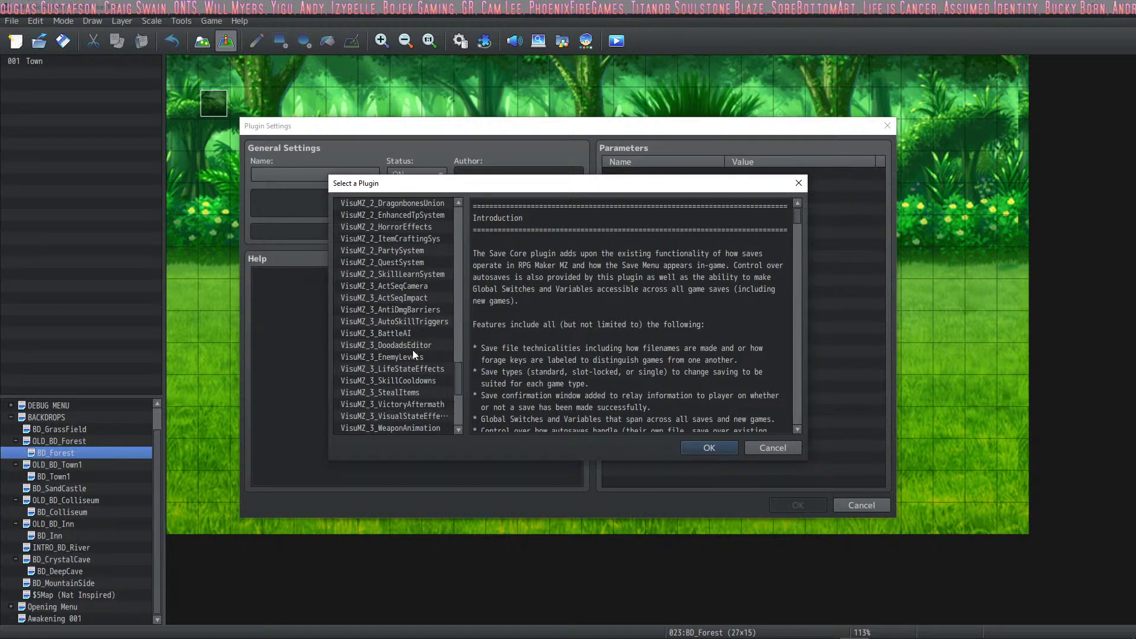
scroll(413, 346, down, 2)
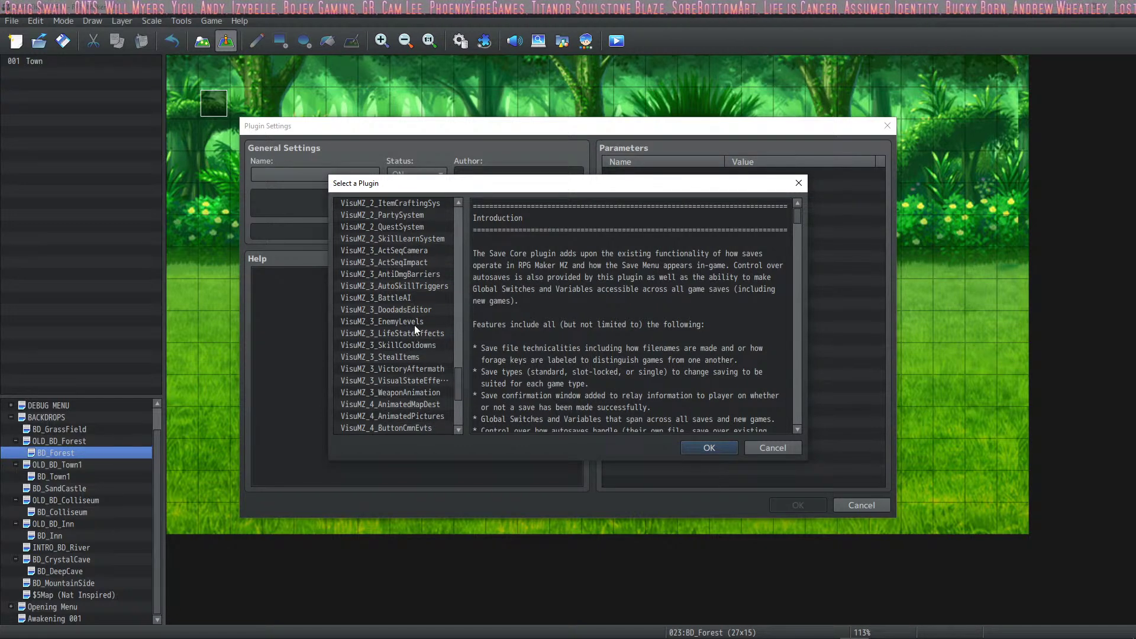
scroll(420, 337, down, 3)
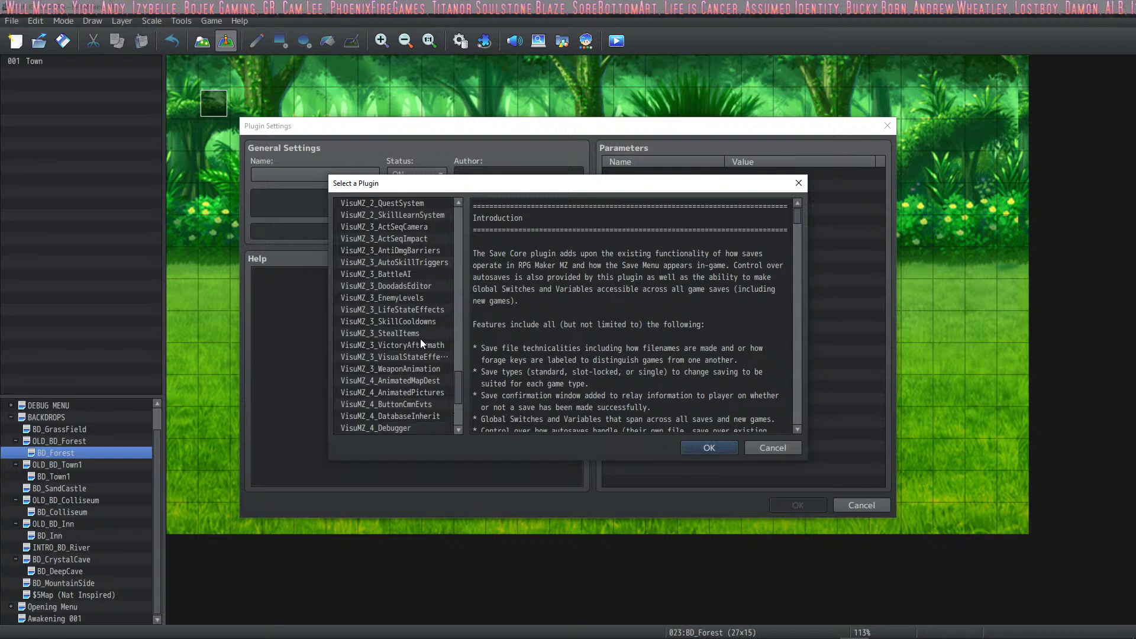
scroll(420, 337, down, 1)
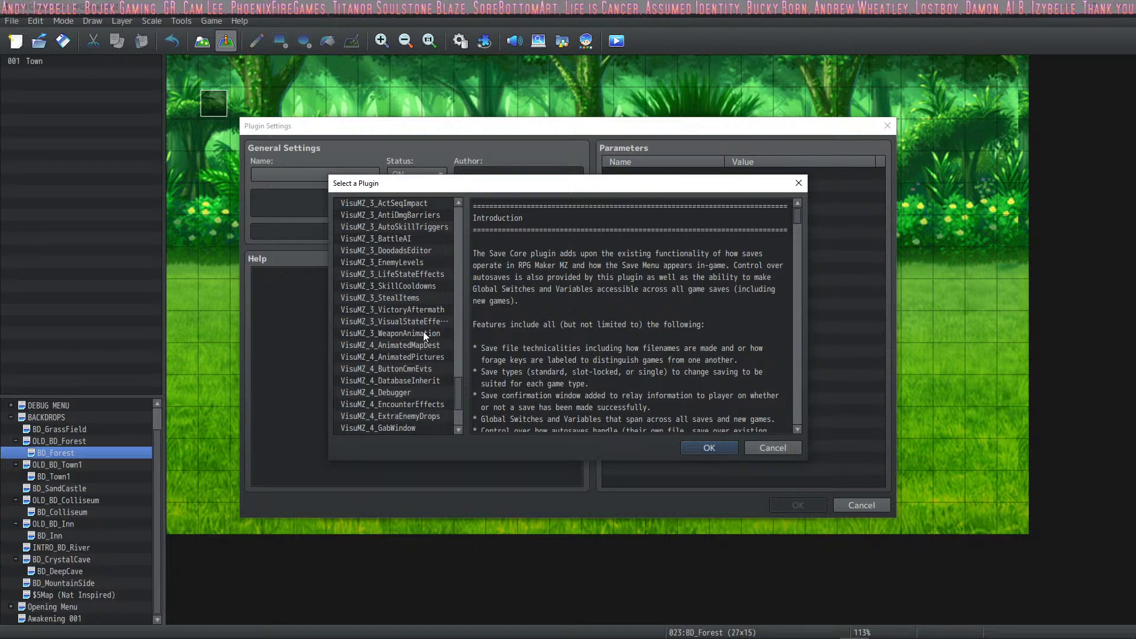
scroll(421, 338, down, 3)
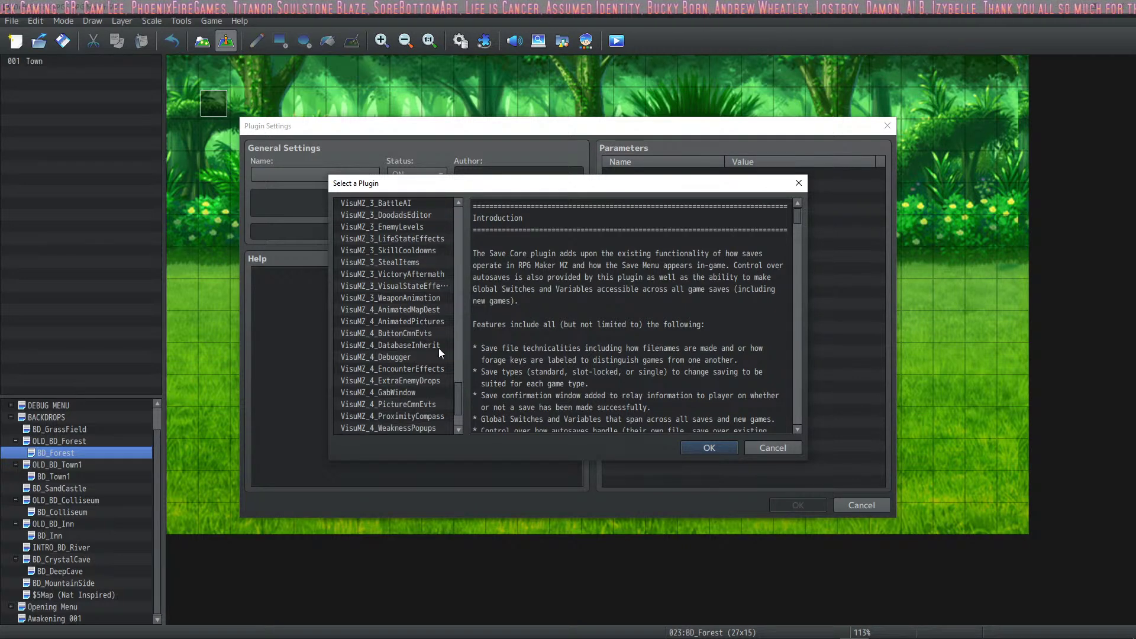
scroll(439, 348, down, 1)
scroll(441, 352, down, 1)
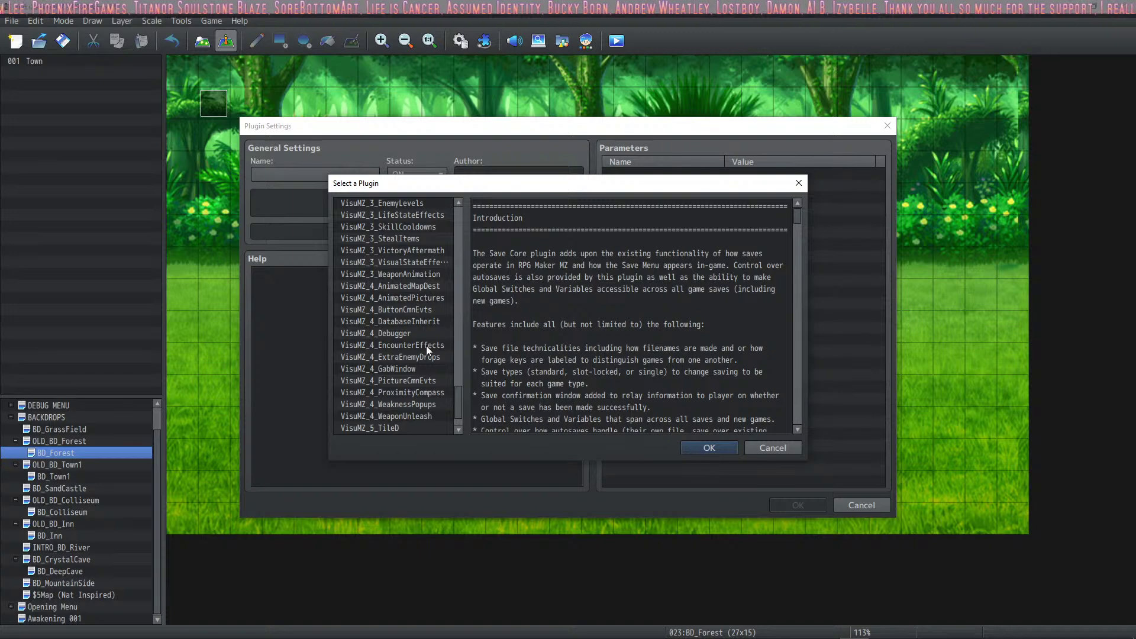
click(429, 358)
click(699, 449)
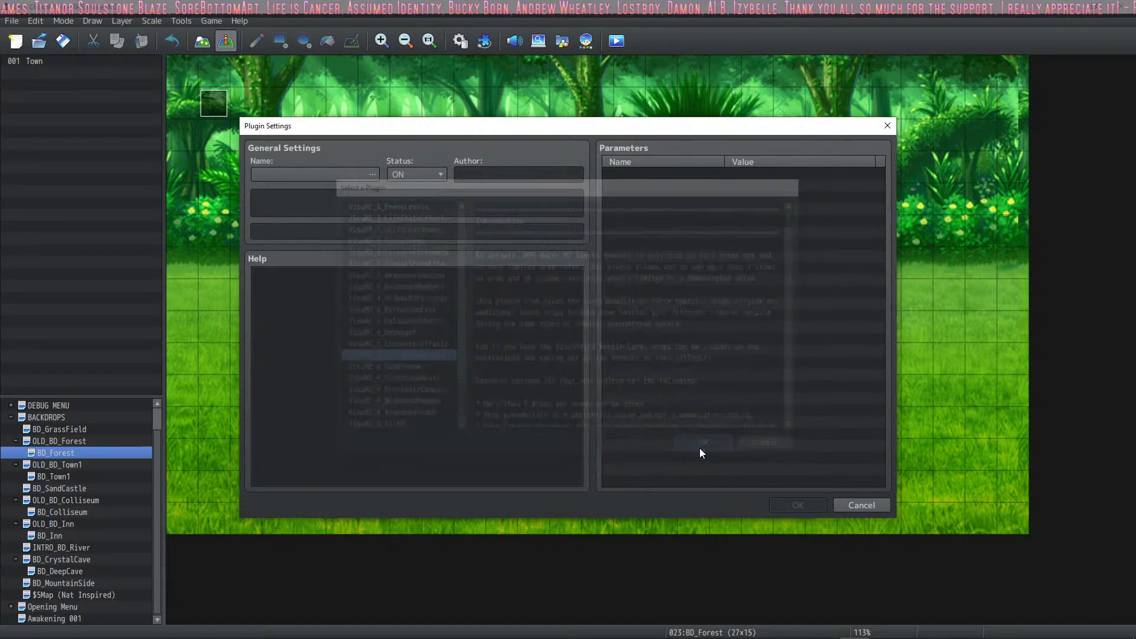
click(797, 506)
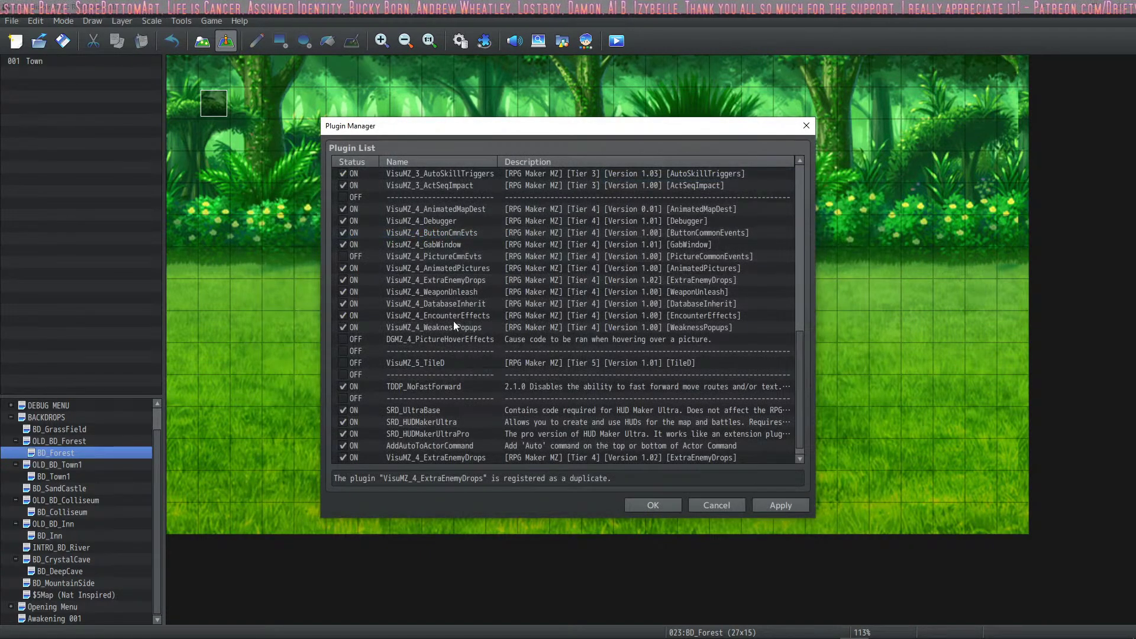
Delete the duplicate VisuMZ_4_ExtraEnemyDrops entry at the end of the plugin list.
click(453, 280)
scroll(453, 279, down, 1)
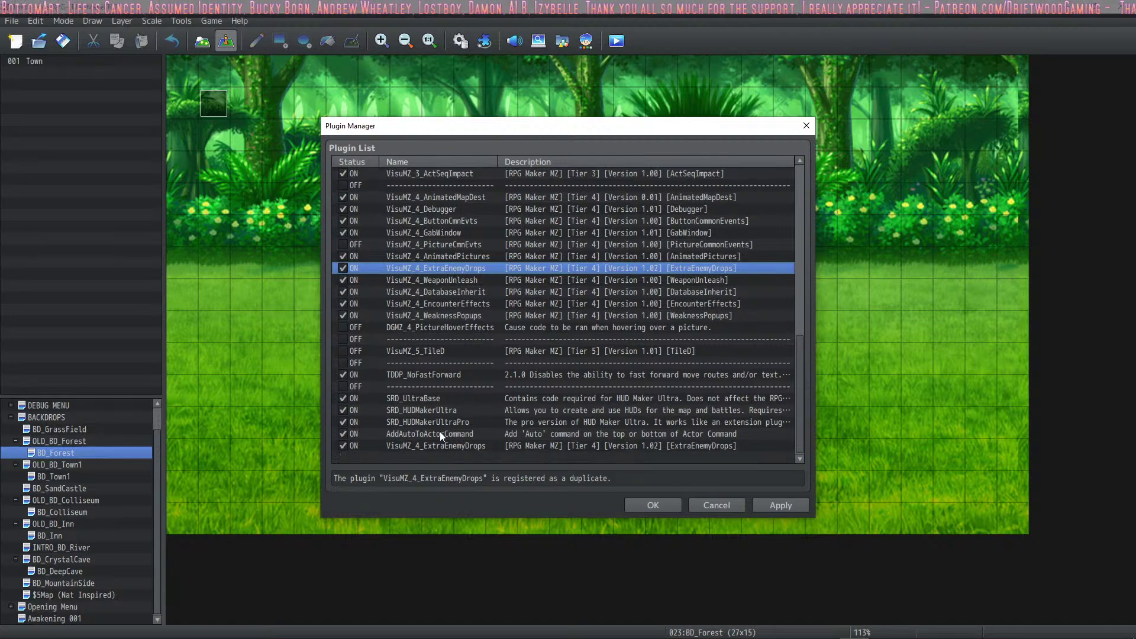
click(440, 447)
key(Delete)
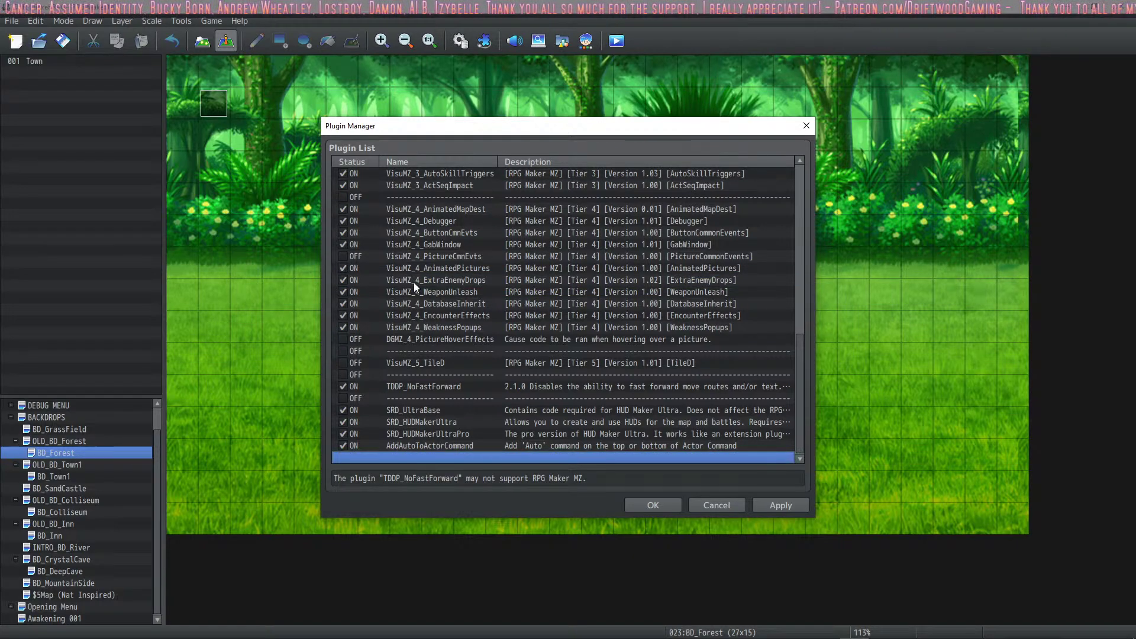
Open the settings of the original VisuMZ_4_ExtraEnemyDrops entry and read its help on forced enemy drops and visual drops.
double_click(438, 279)
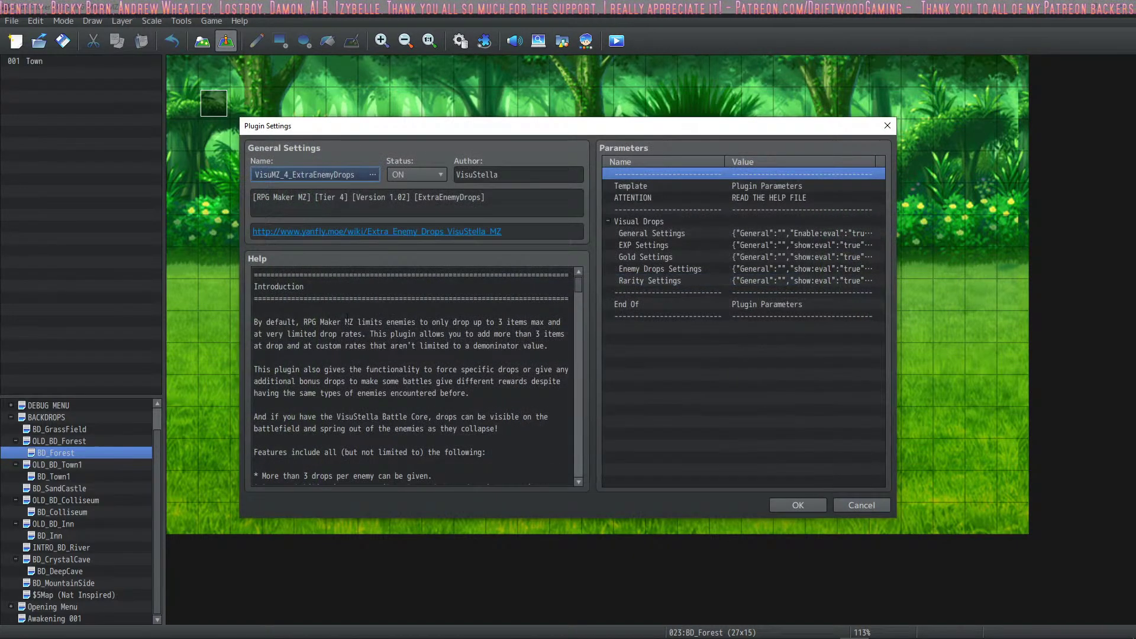
scroll(347, 320, down, 18)
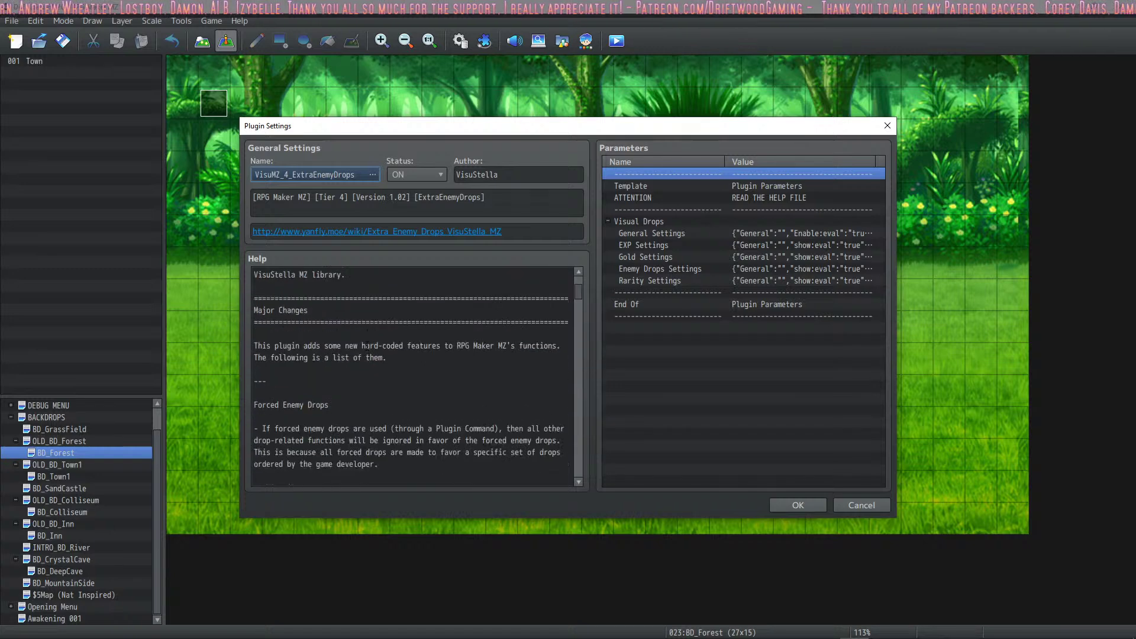
scroll(365, 346, down, 4)
scroll(366, 349, up, 2)
click(328, 333)
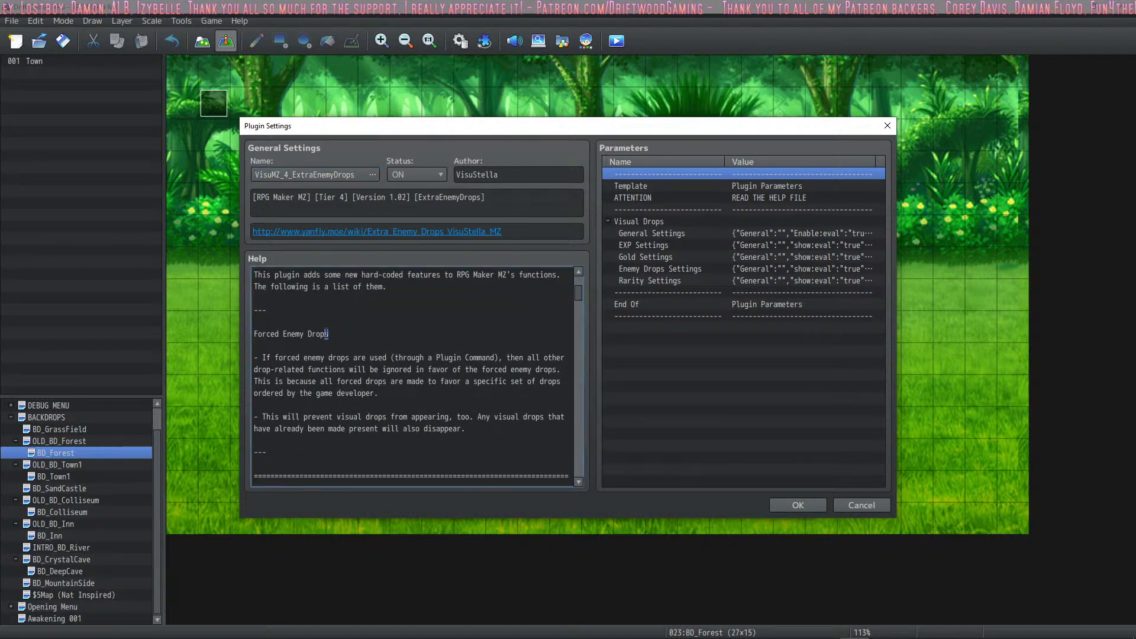
scroll(376, 347, down, 7)
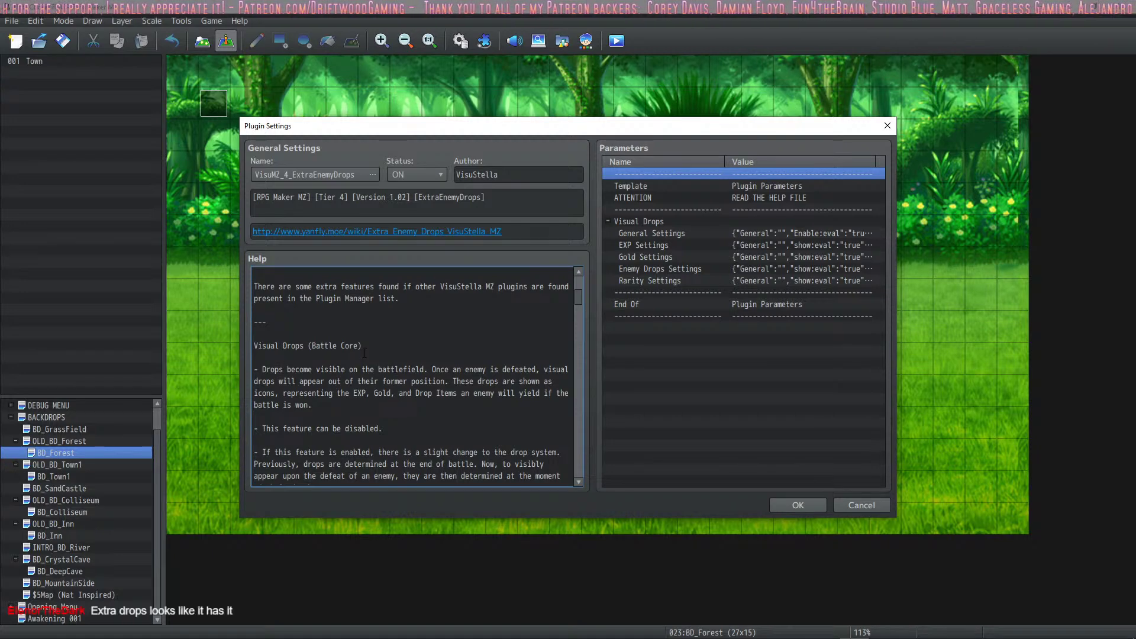
scroll(367, 355, down, 2)
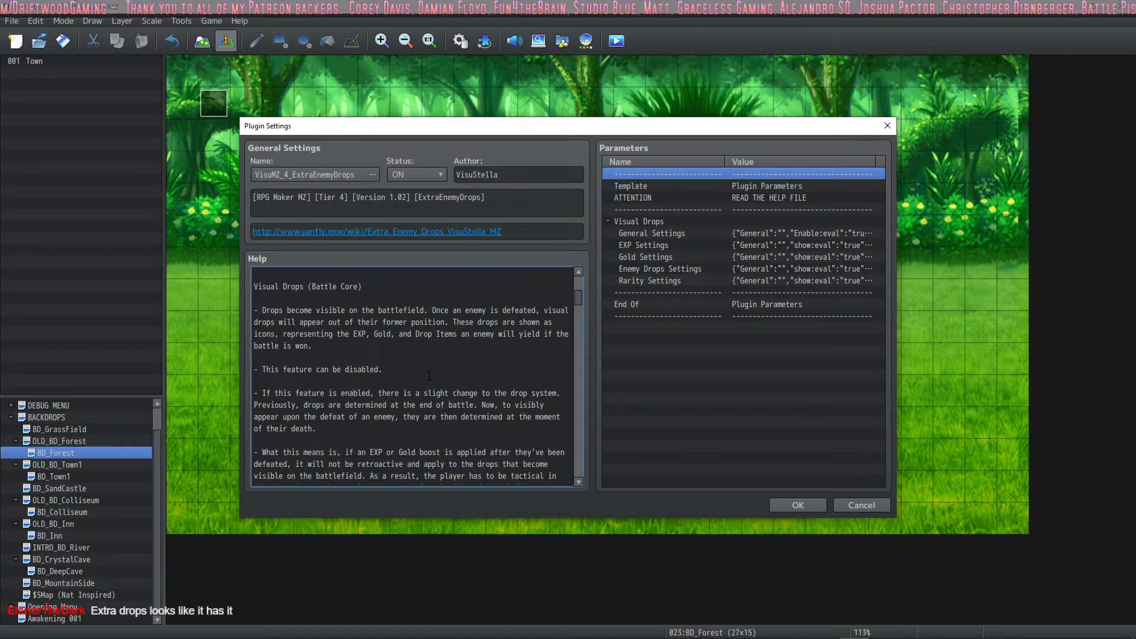
Read the general drop-related notetags in the help, select the <Item Drop name: x%> tag and close the plugin manager.
scroll(429, 376, down, 10)
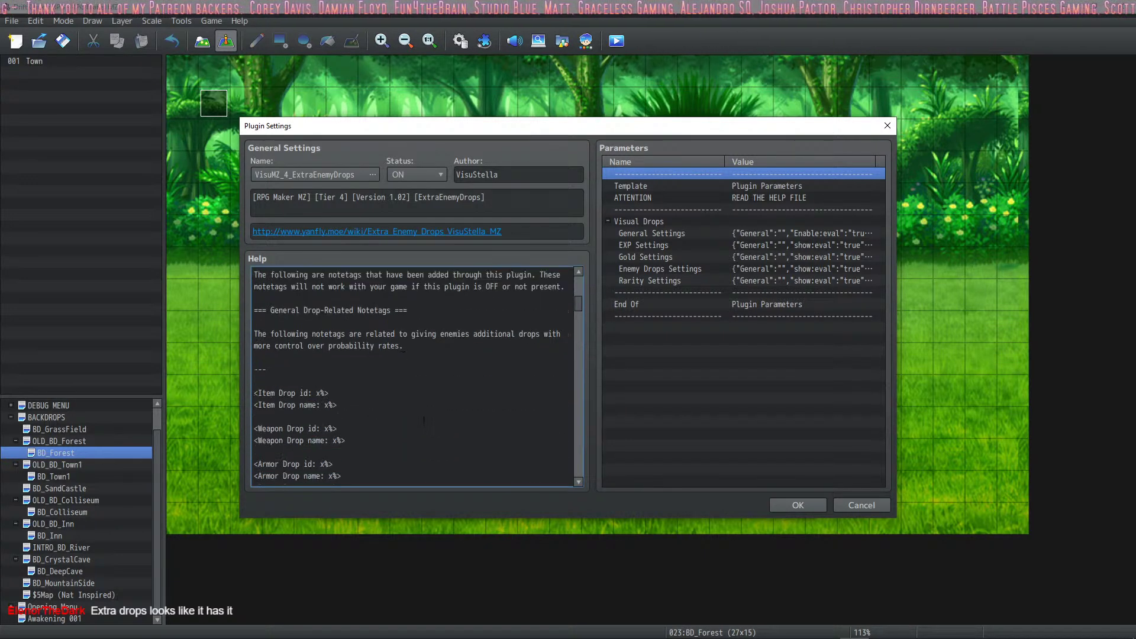
scroll(424, 420, down, 2)
scroll(325, 355, up, 1)
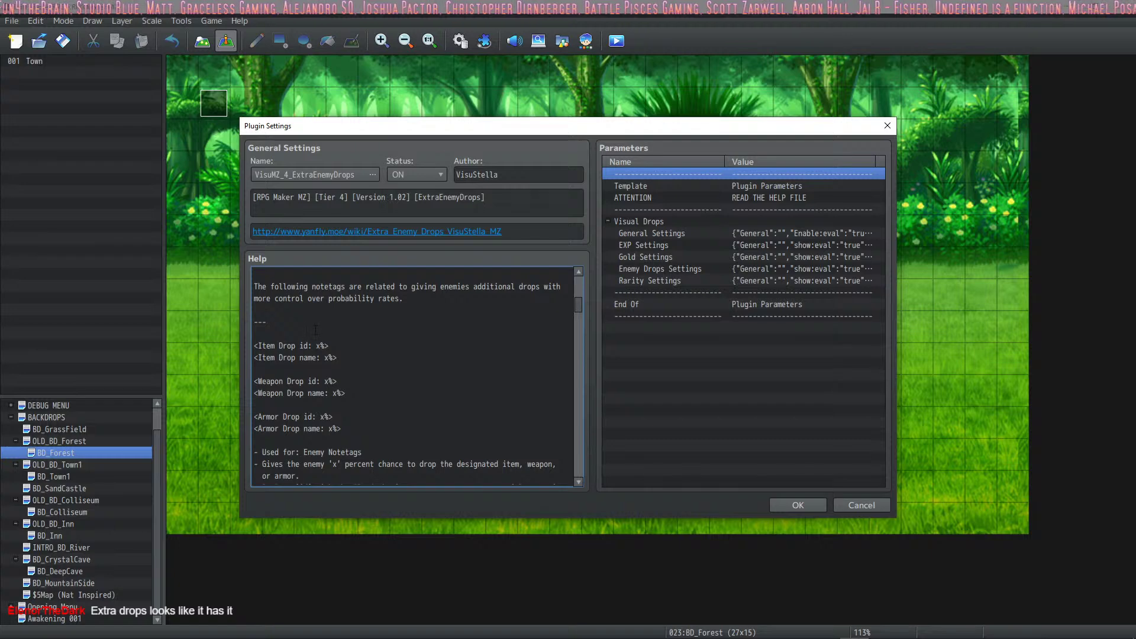
scroll(342, 315, down, 3)
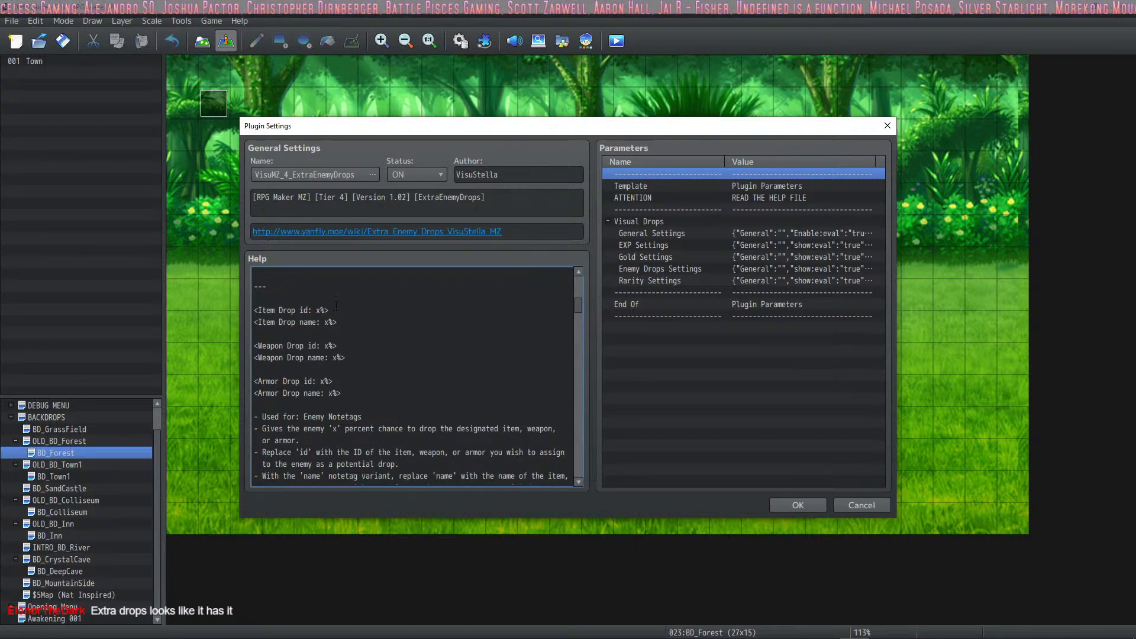
drag(328, 310, 250, 310)
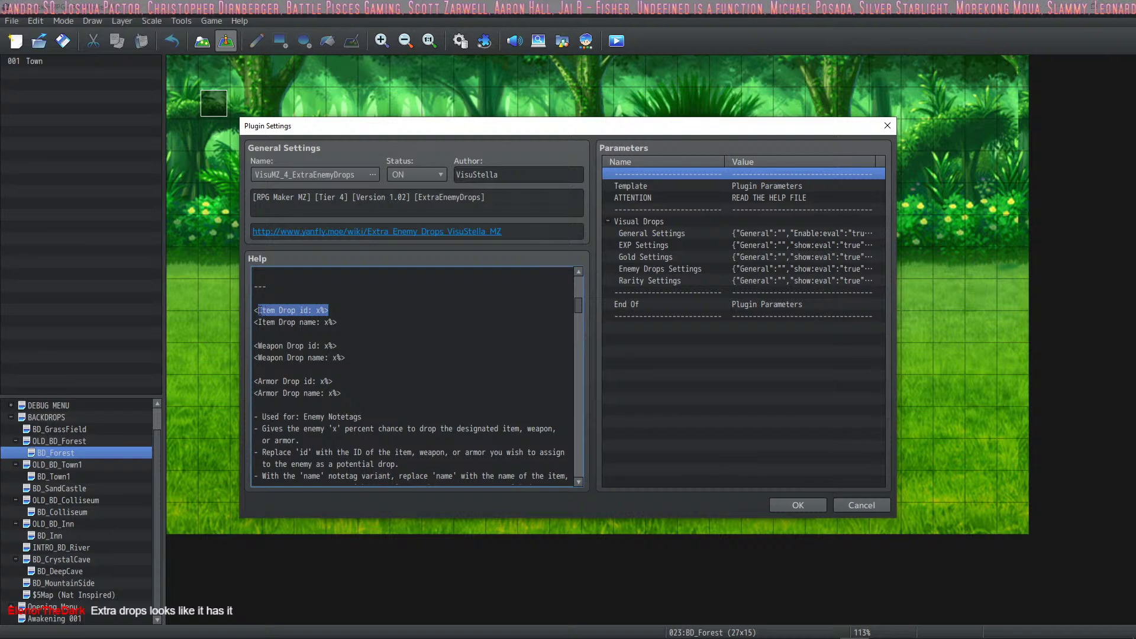
drag(337, 322, 251, 322)
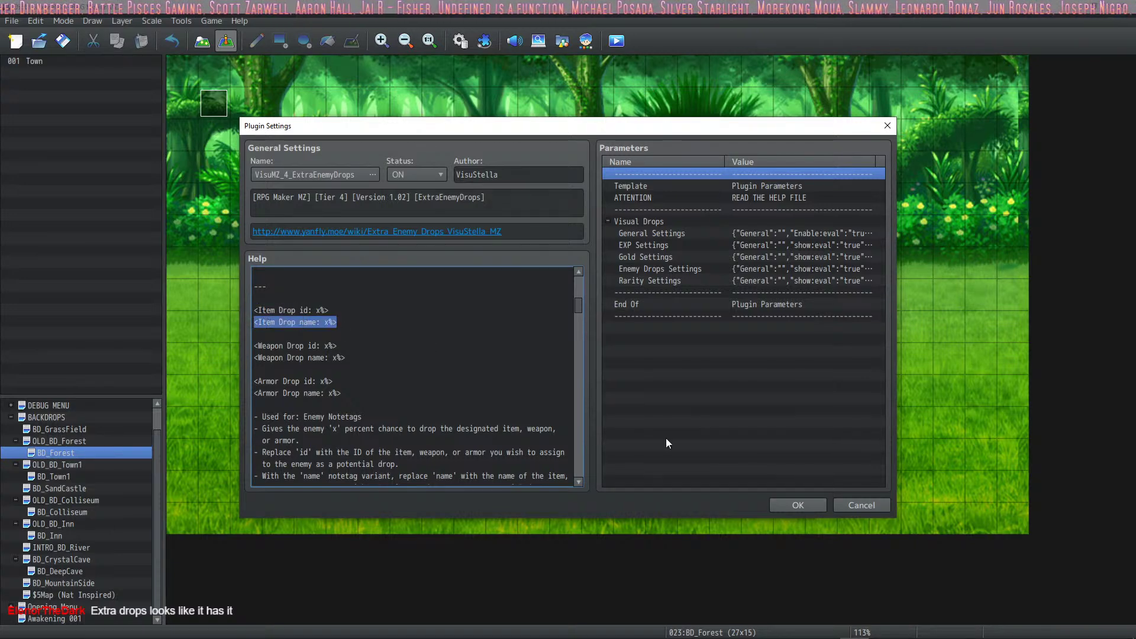
click(787, 503)
click(654, 505)
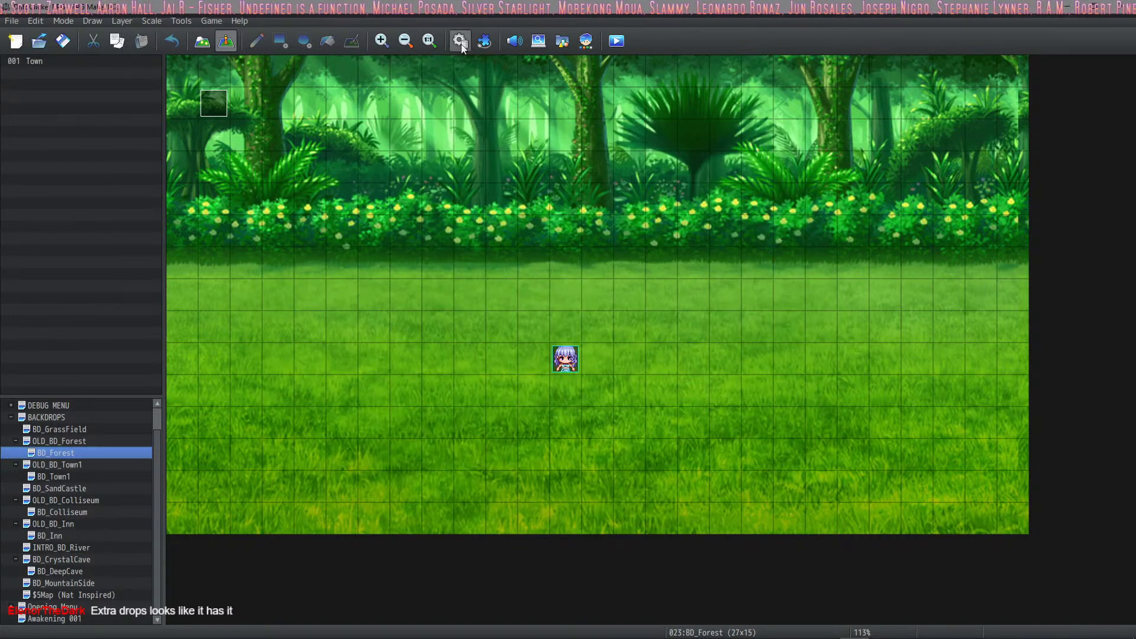
Open the enemies in the database and look through the enemy list.
click(460, 42)
click(282, 247)
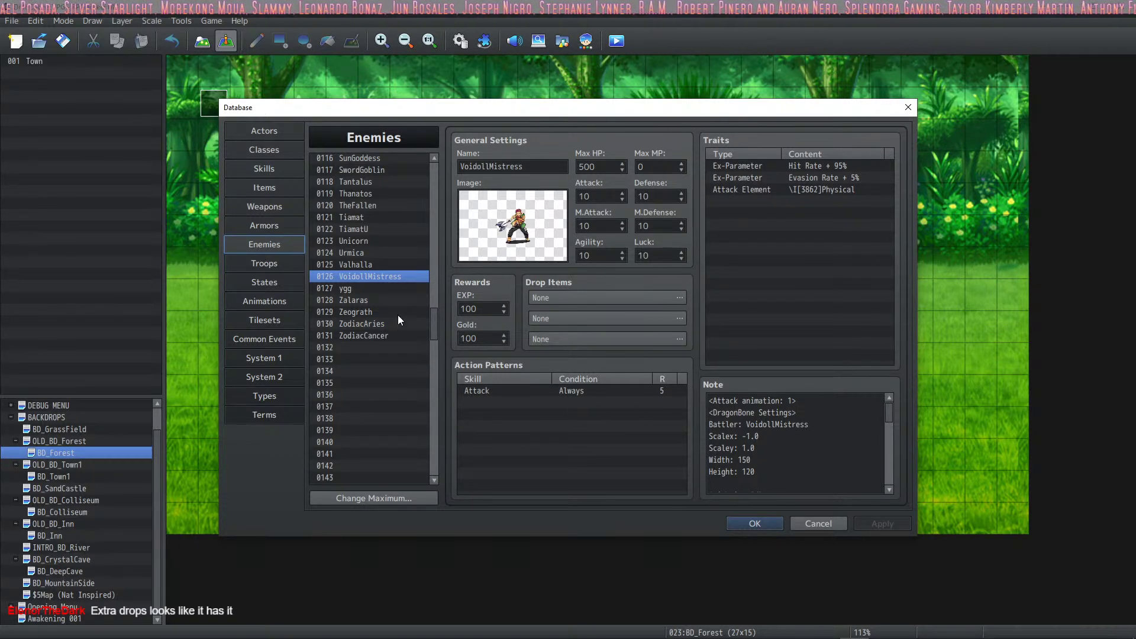
scroll(399, 304, up, 2)
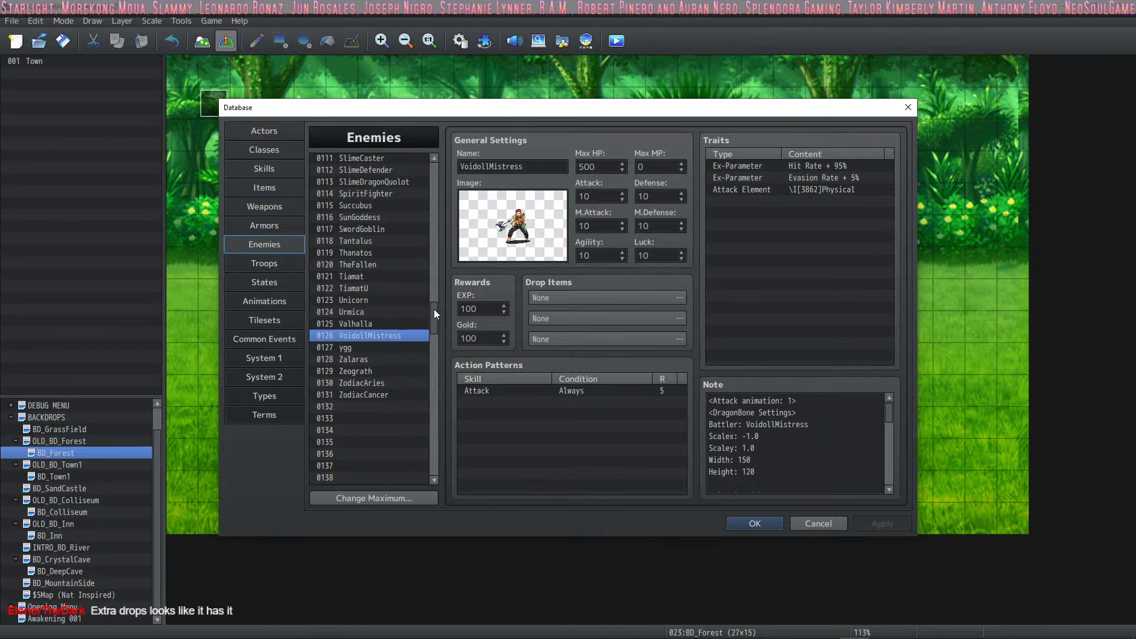
Add the notetag <Item Drop Prismatic Gem: 1%> at the end of the Phantom enemy's note and apply it.
drag(435, 309, 425, 404)
click(385, 294)
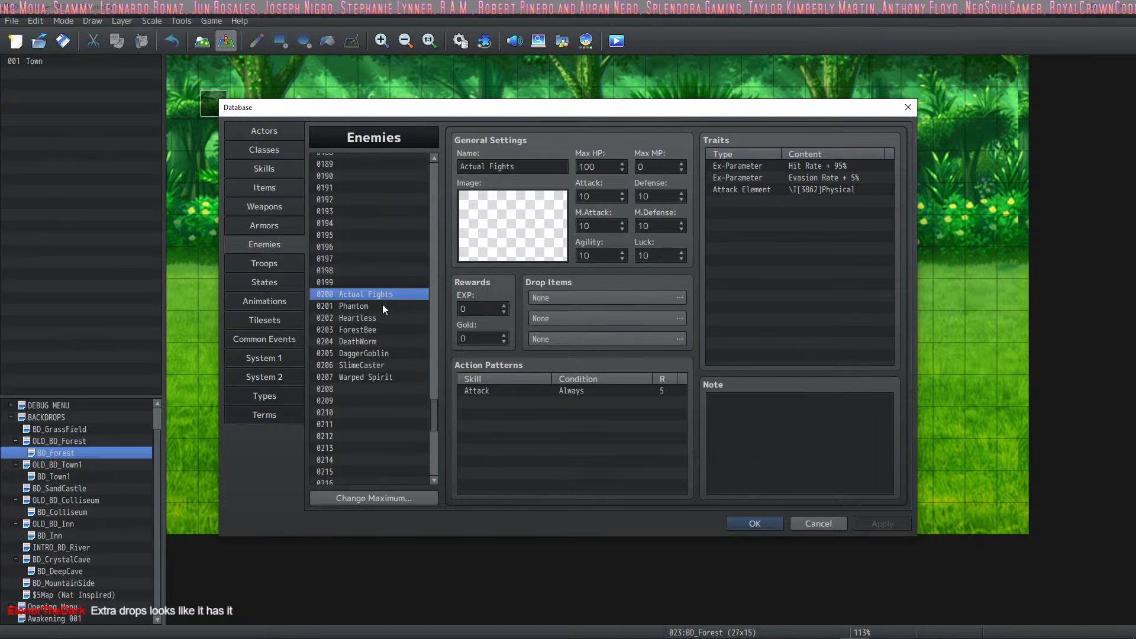
click(382, 305)
drag(893, 421, 882, 496)
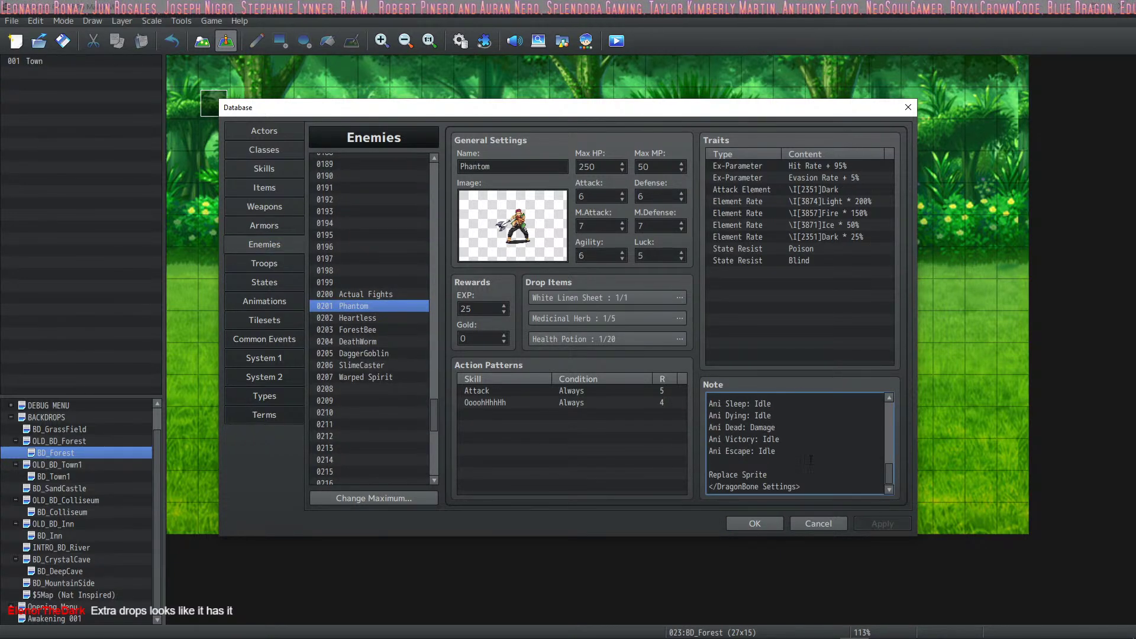
click(806, 482)
key(Return)
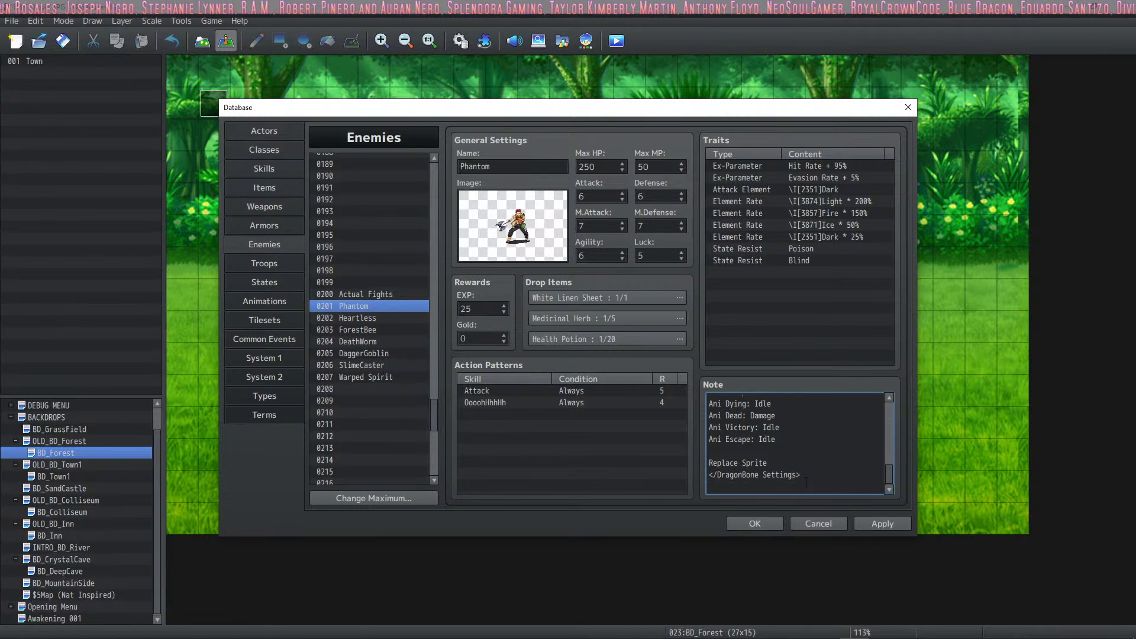
text(<Item Drop name: x%>)
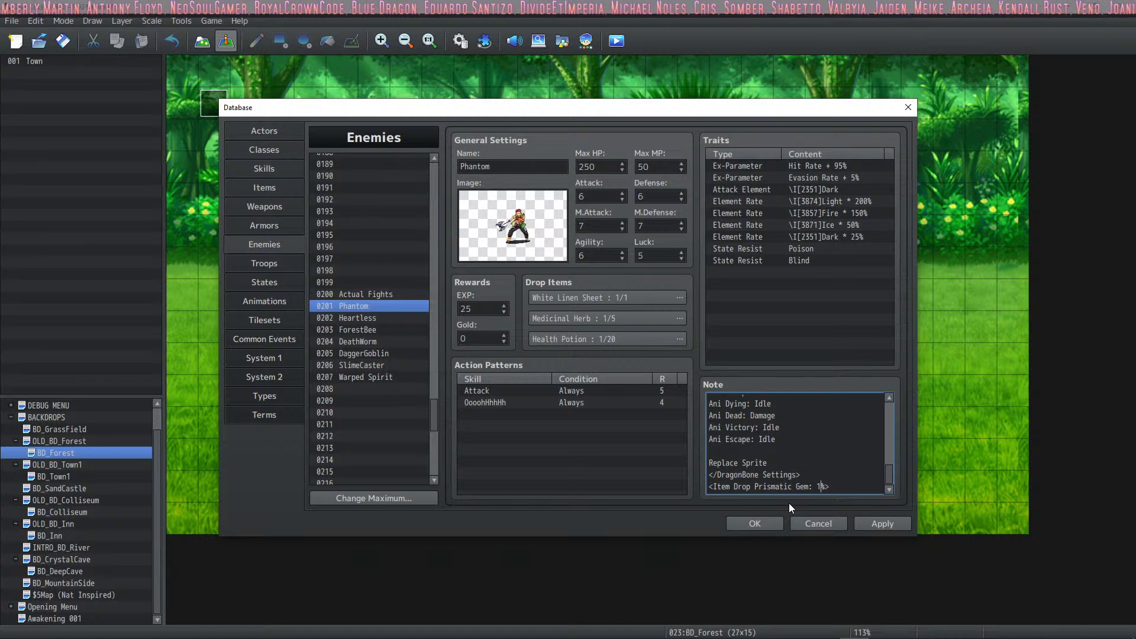
click(879, 518)
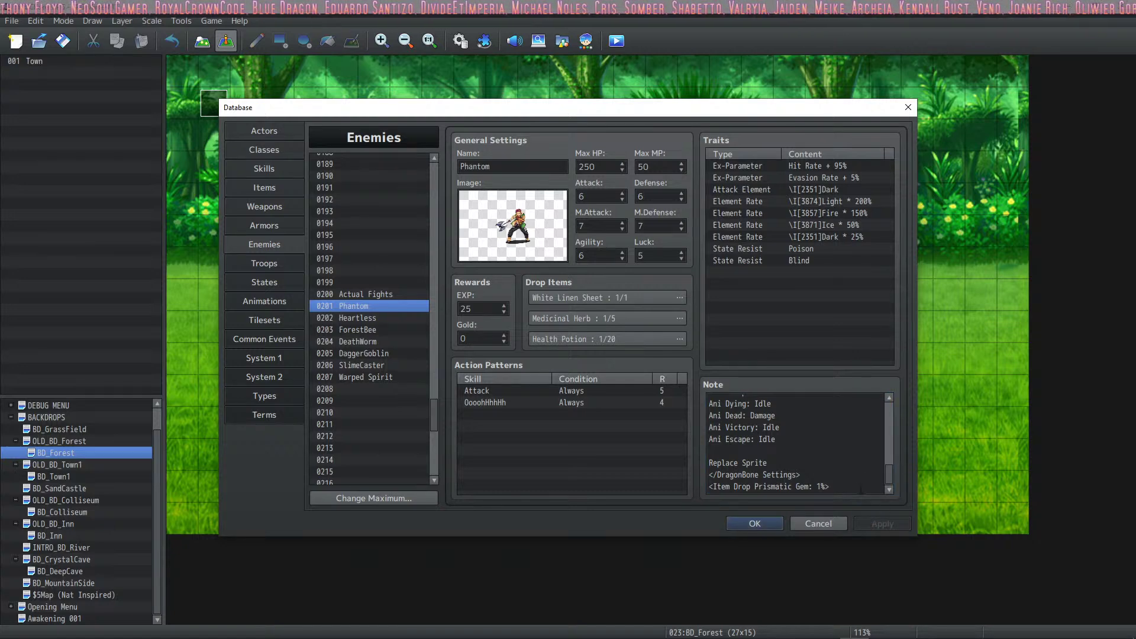
Copy the Prismatic Gem drop notetag from Phantom to the end of the Heartless enemy's note and apply it.
drag(850, 495, 704, 489)
key(ctrl+c)
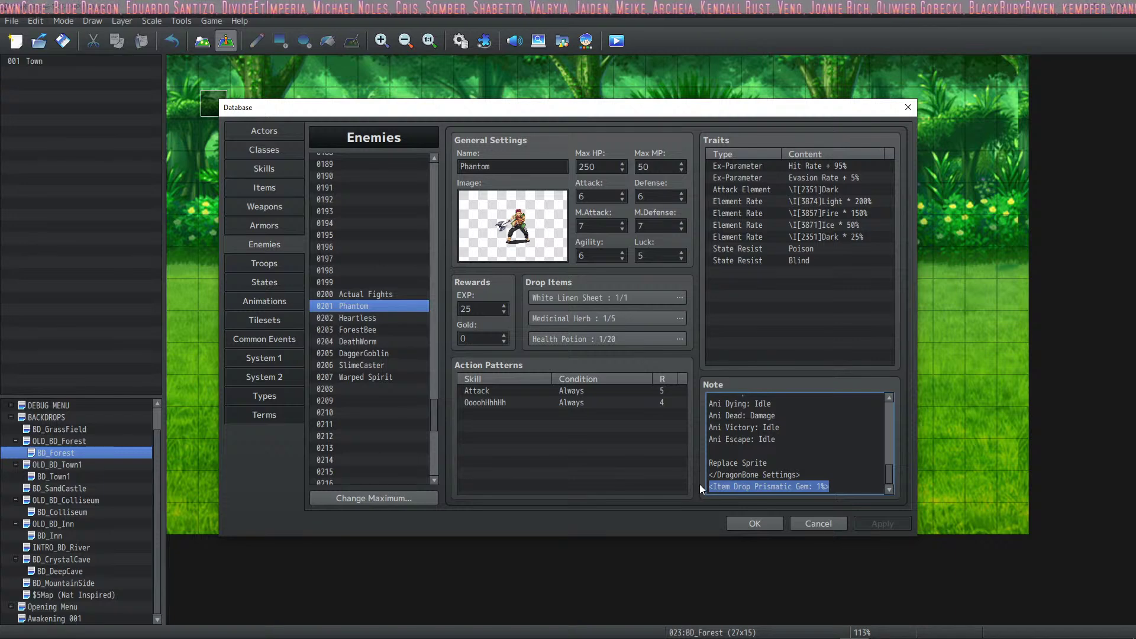
click(358, 318)
click(799, 487)
key(ctrl+v)
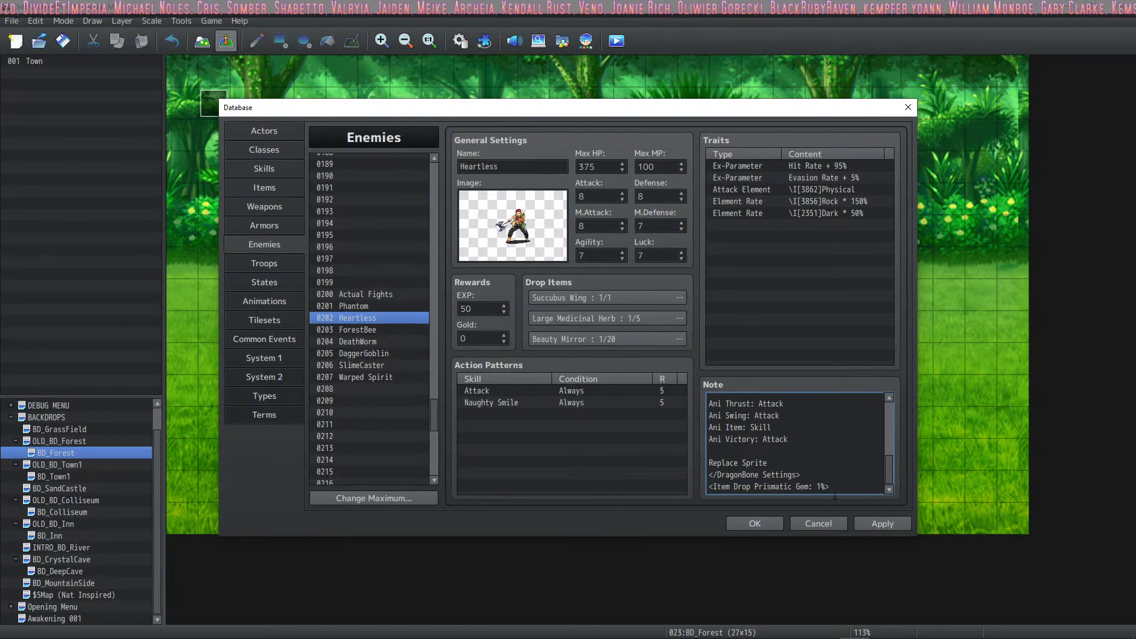
click(863, 523)
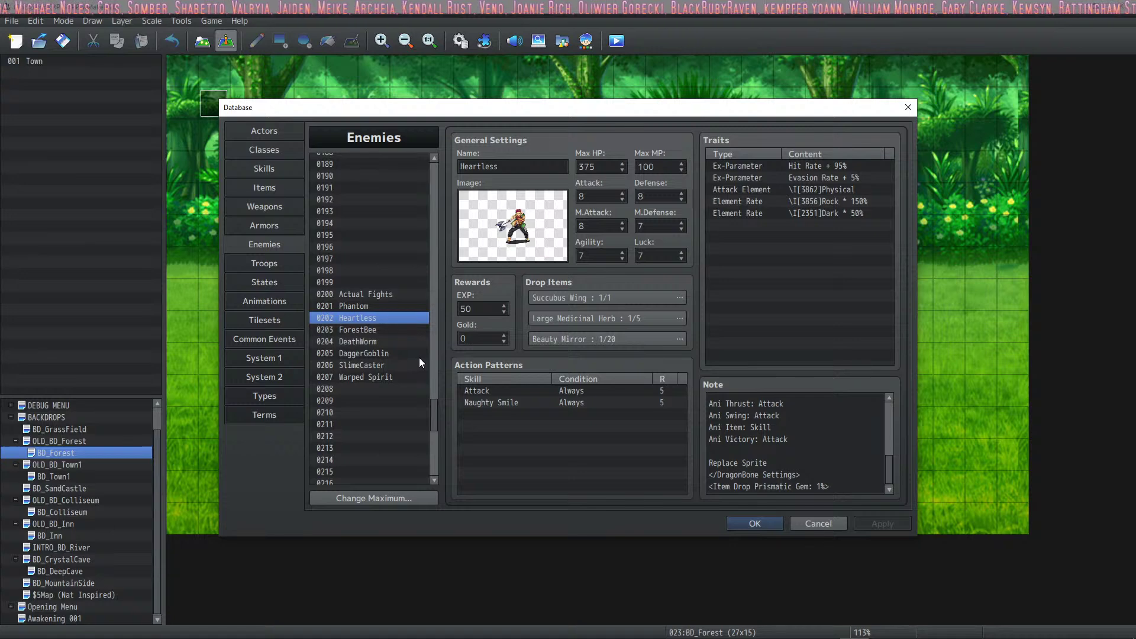
Paste the Prismatic Gem drop notetag at the end of the ForestBee and DeathWorm enemy notes.
click(373, 329)
scroll(776, 471, down, 4)
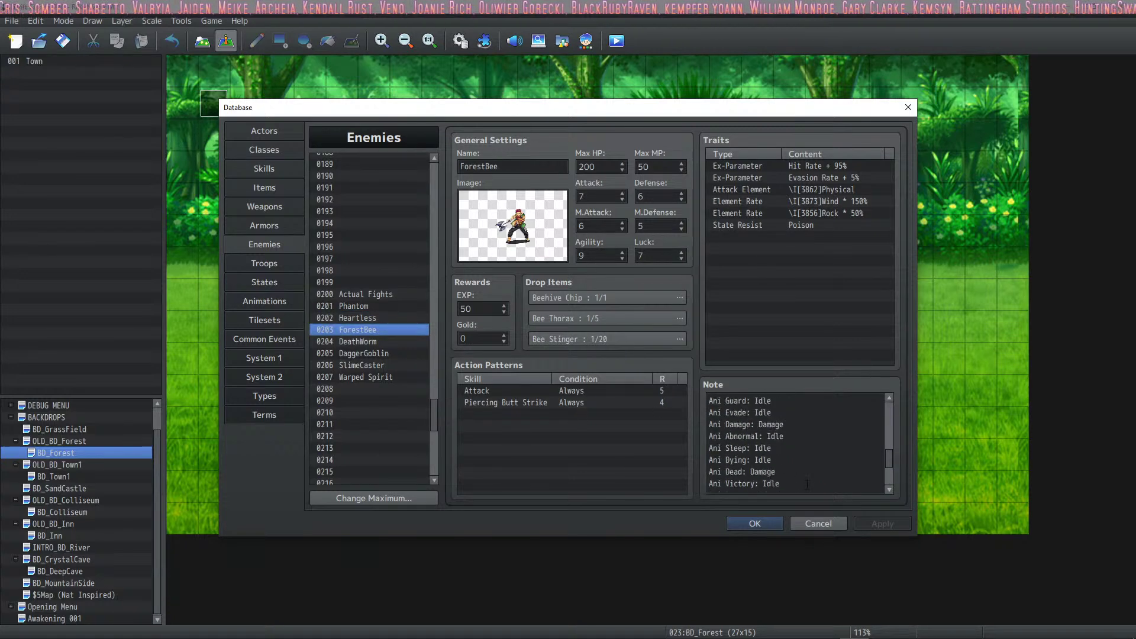
click(776, 471)
key(ctrl+v)
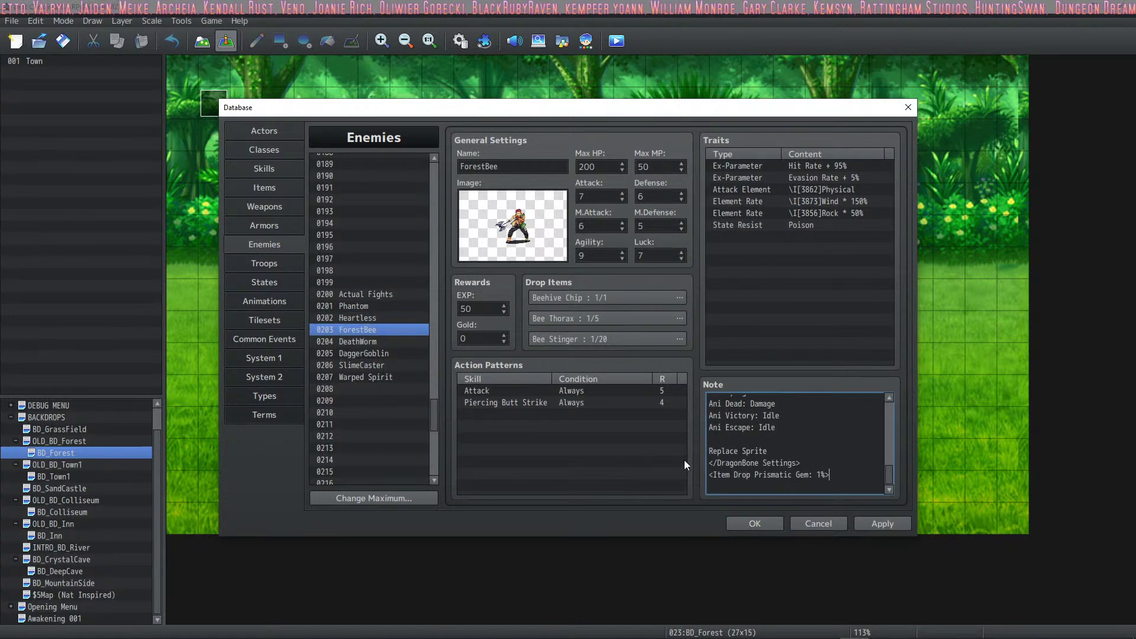
click(374, 343)
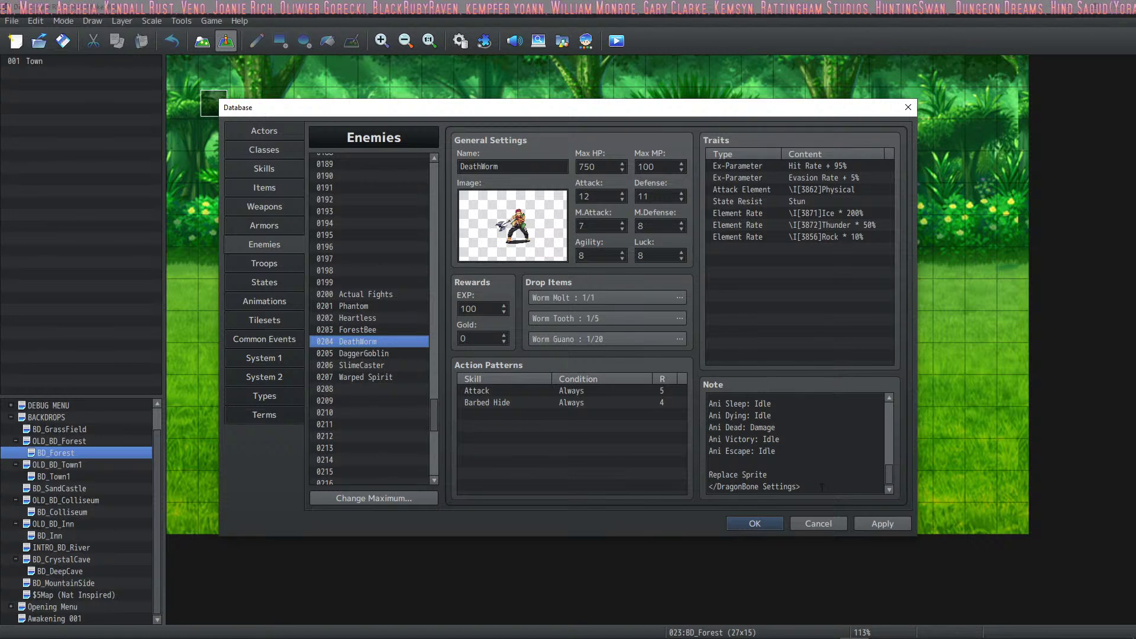
click(821, 487)
key(ctrl+v)
Add the copied Prismatic Gem drop notetag to the end of the DaggerGoblin and SlimeCaster enemy notes.
click(379, 354)
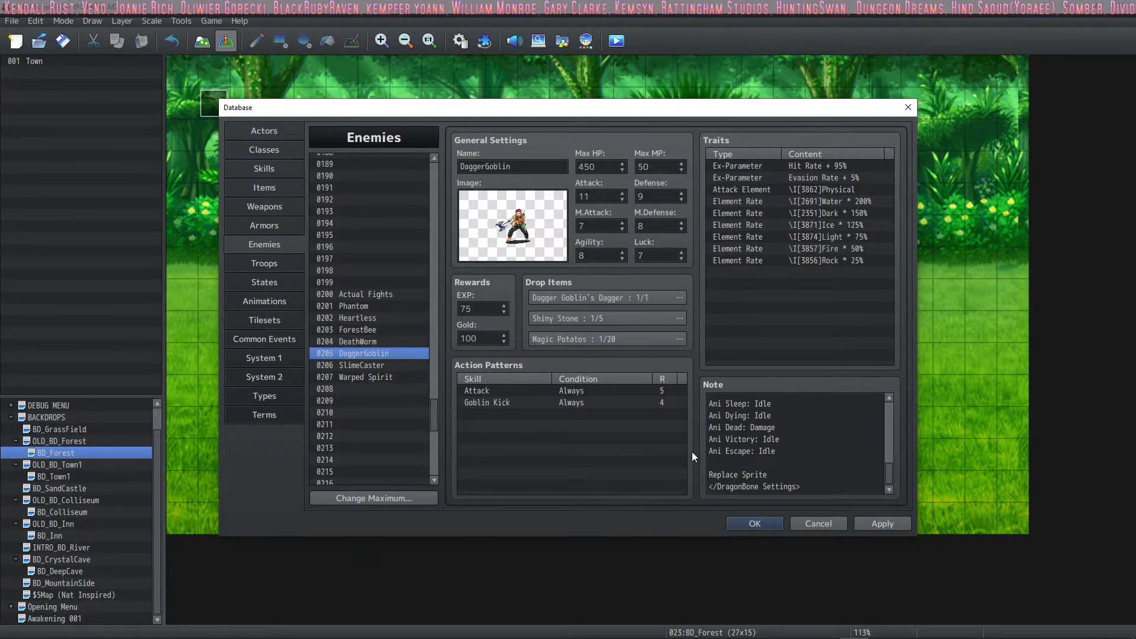
click(813, 484)
key(ctrl+v)
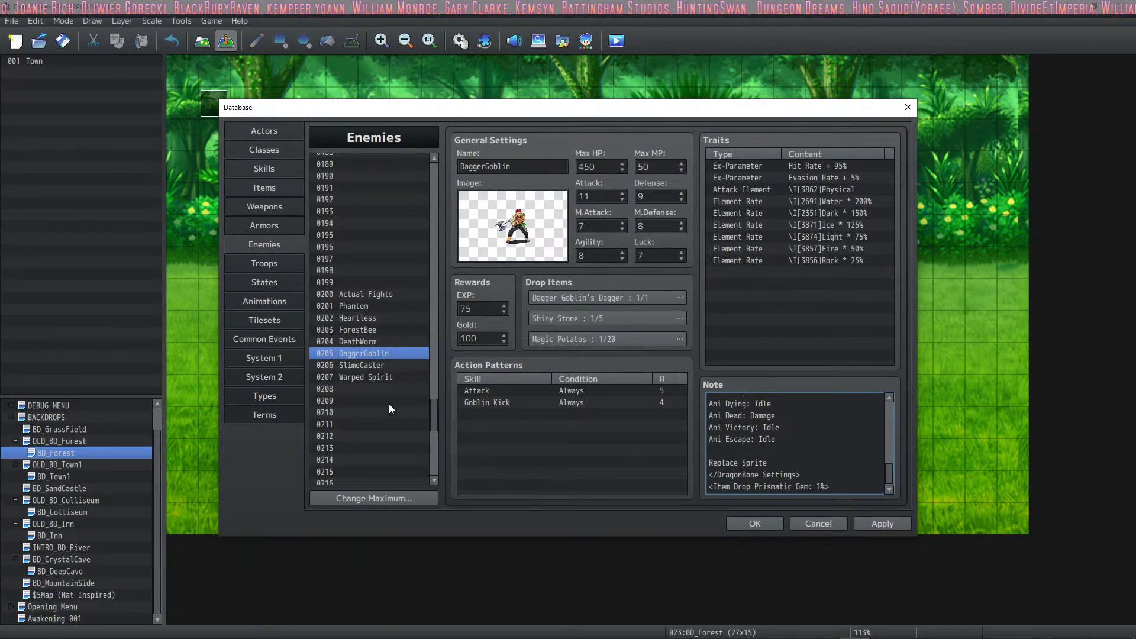
click(370, 367)
click(820, 491)
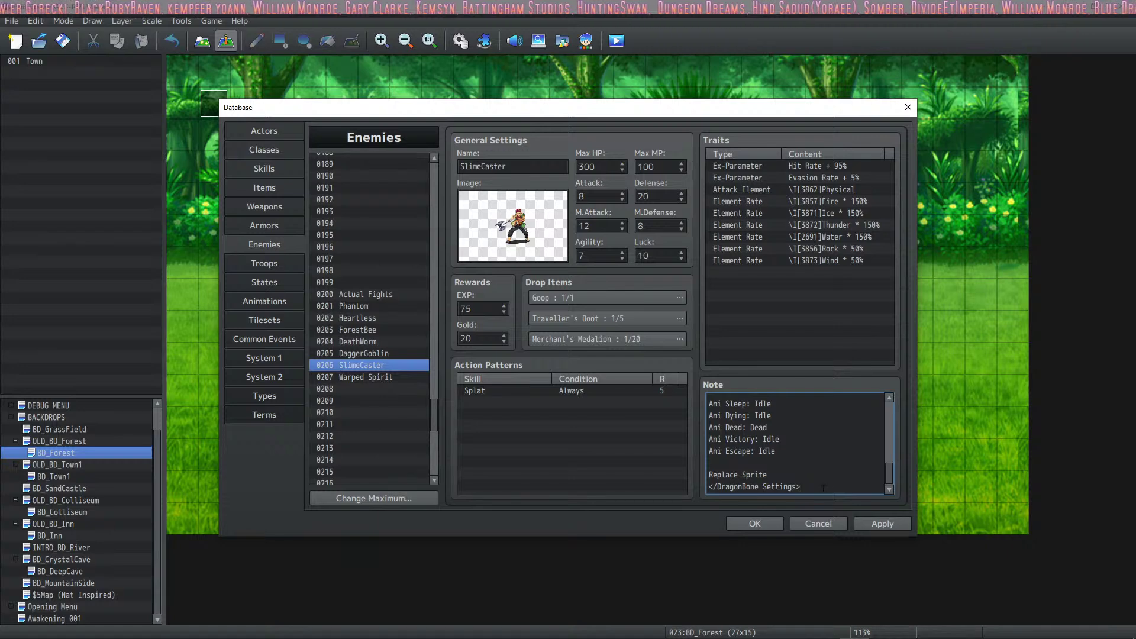
key(Return)
key(ctrl+v)
Paste the Prismatic Gem drop notetag on a new line ending the Warped Spirit's note and apply the enemy changes.
click(417, 379)
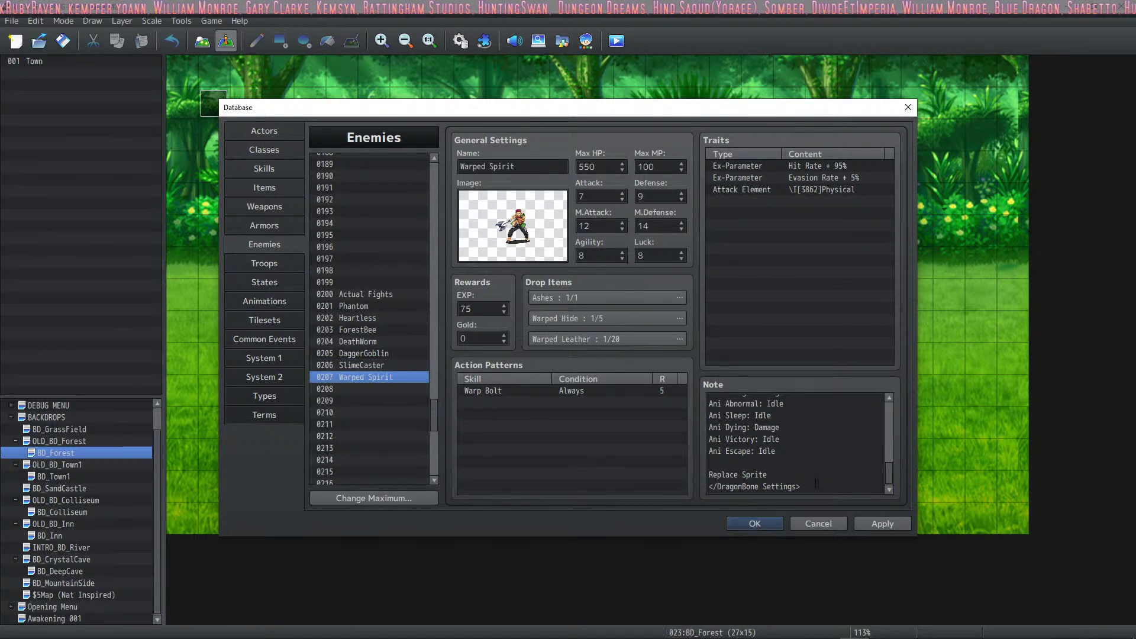
click(816, 483)
key(Return)
key(ctrl+v)
click(891, 523)
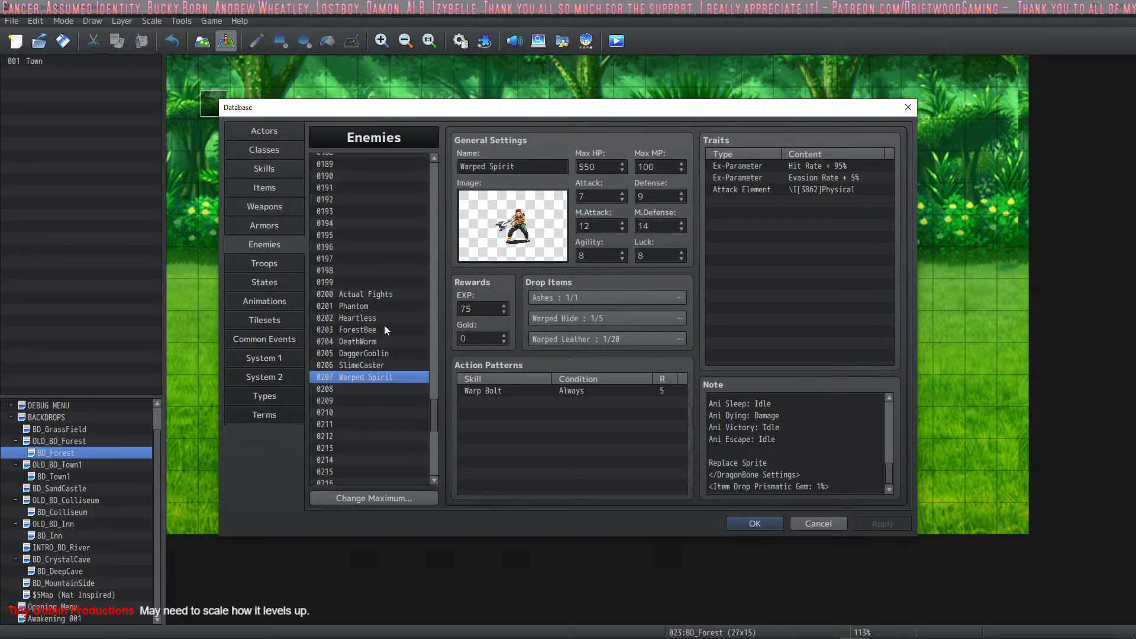
Examine the Control Variables commands in the Pacify ActSeq. common event that add to Pacify HP.
click(258, 336)
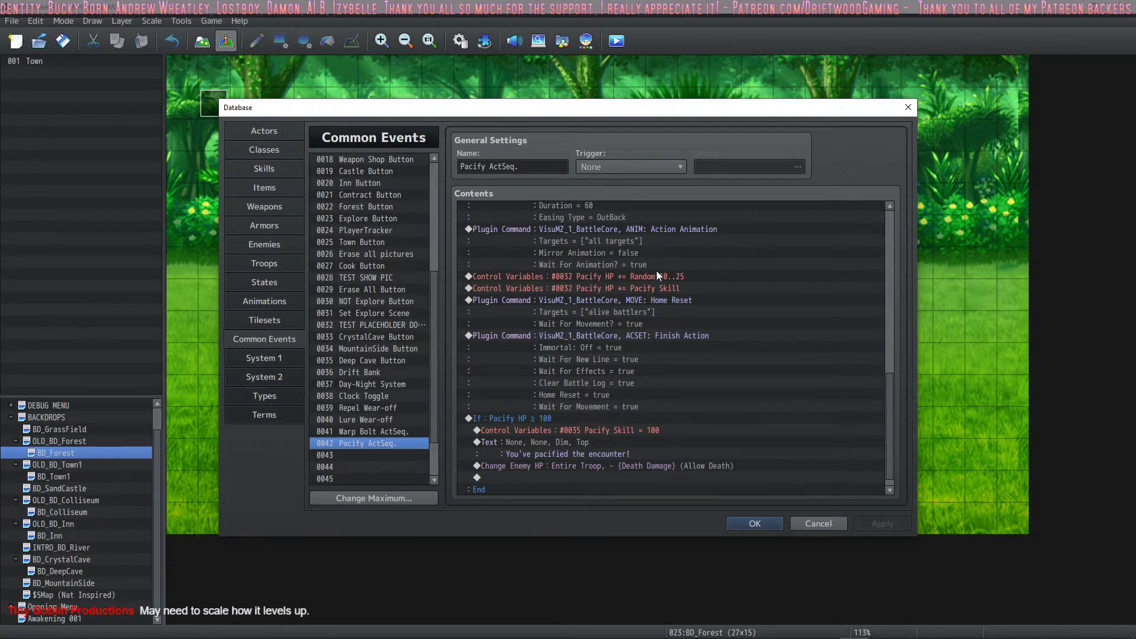
click(648, 289)
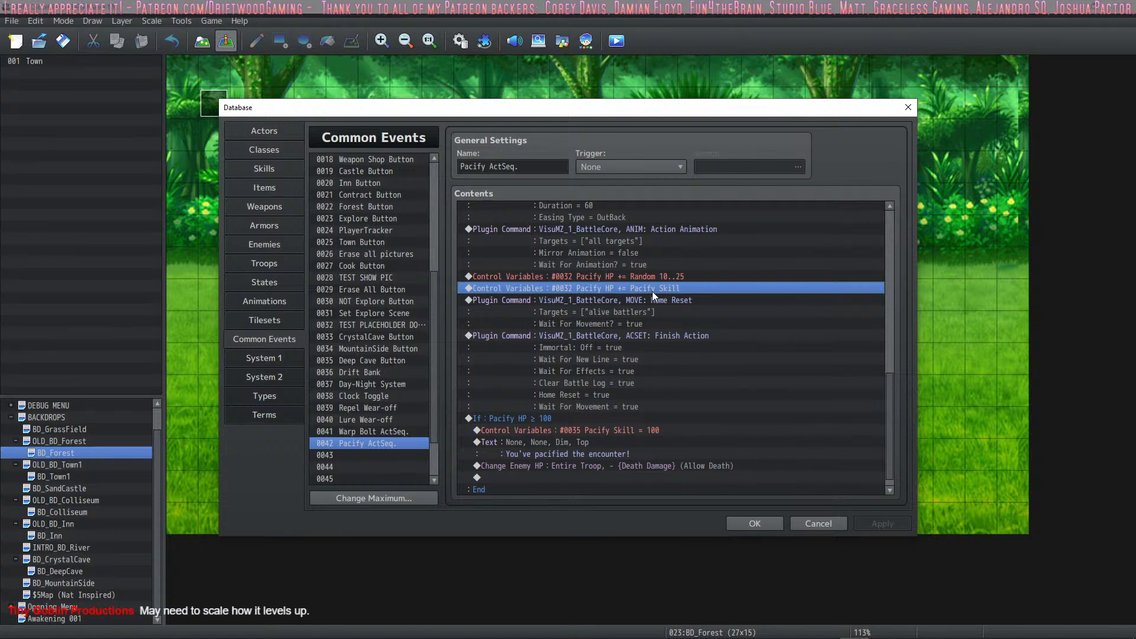
click(675, 277)
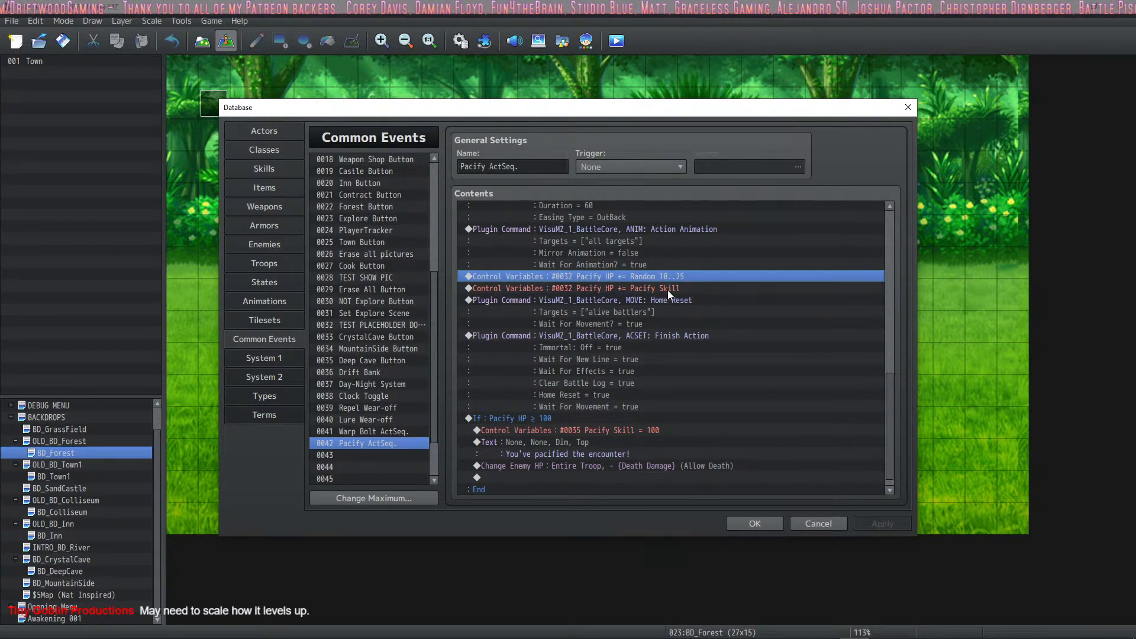
click(664, 299)
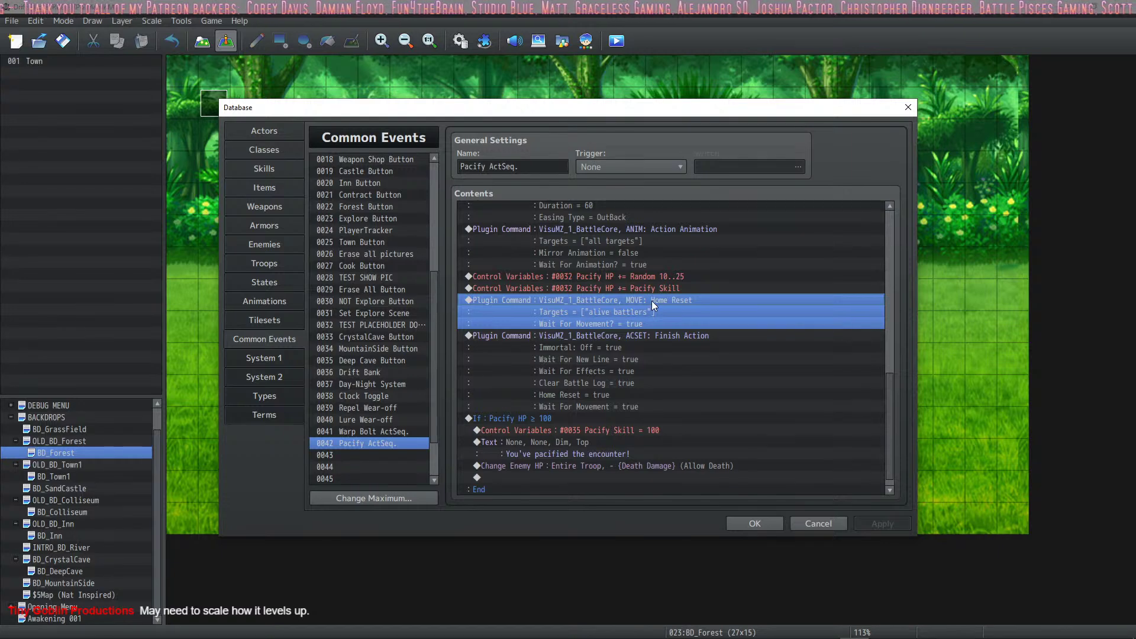
right_click(652, 300)
click(610, 304)
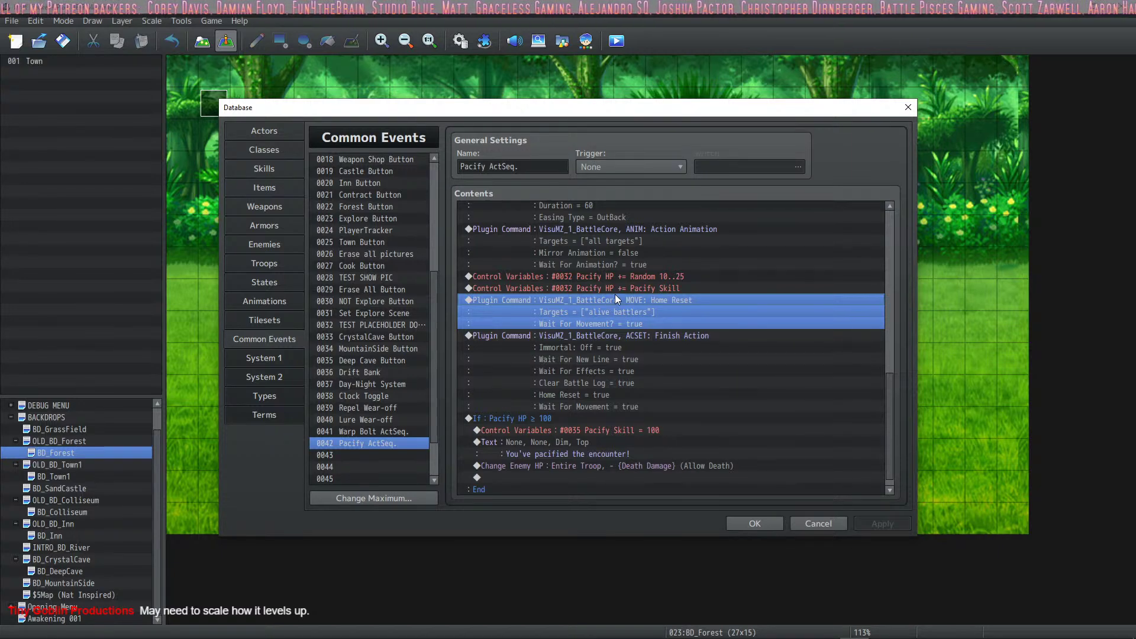
click(629, 277)
click(637, 288)
click(642, 277)
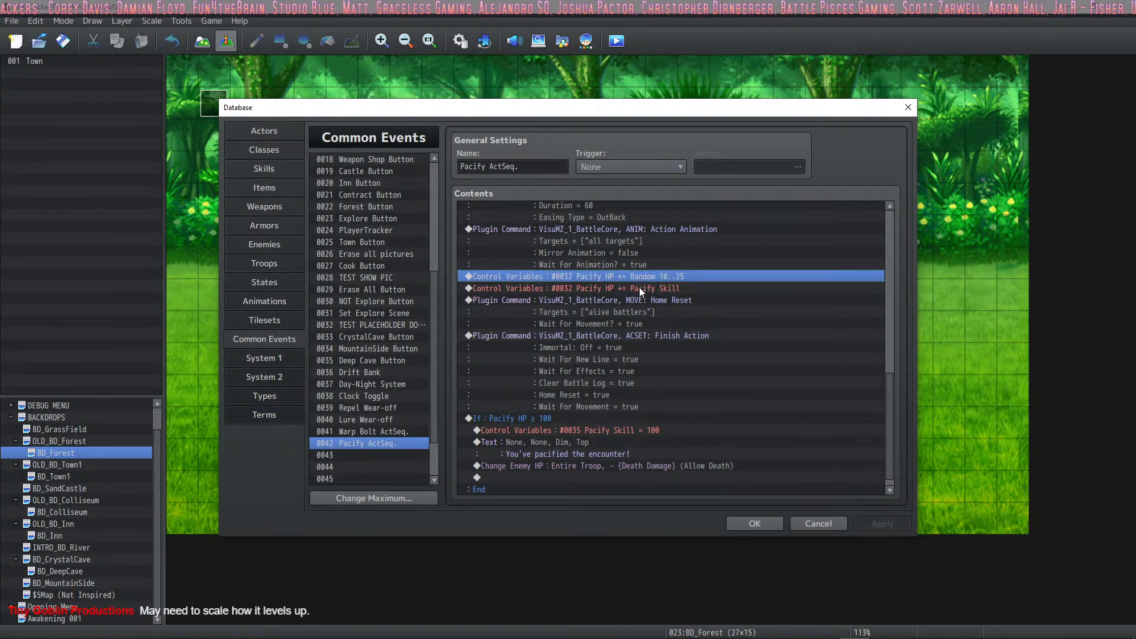
click(639, 288)
click(643, 278)
click(641, 288)
click(647, 278)
click(648, 287)
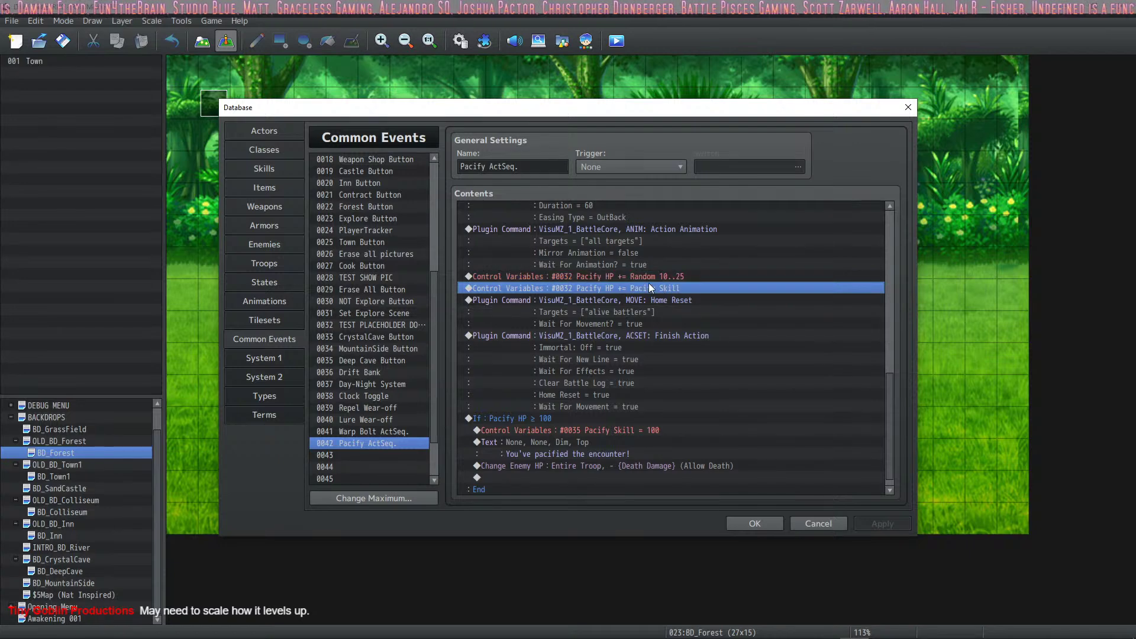
click(655, 277)
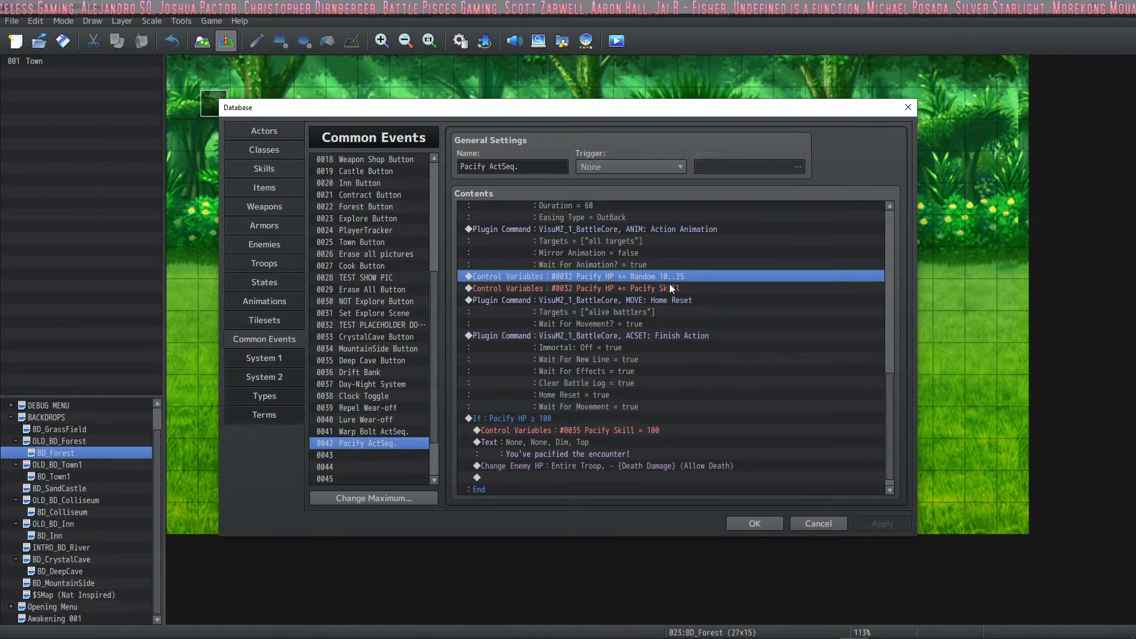
click(669, 284)
Duplicate the command adding Random 10..25 to Pacify HP and target the copy at variable 0036, named Pacify Multiplier.
click(676, 275)
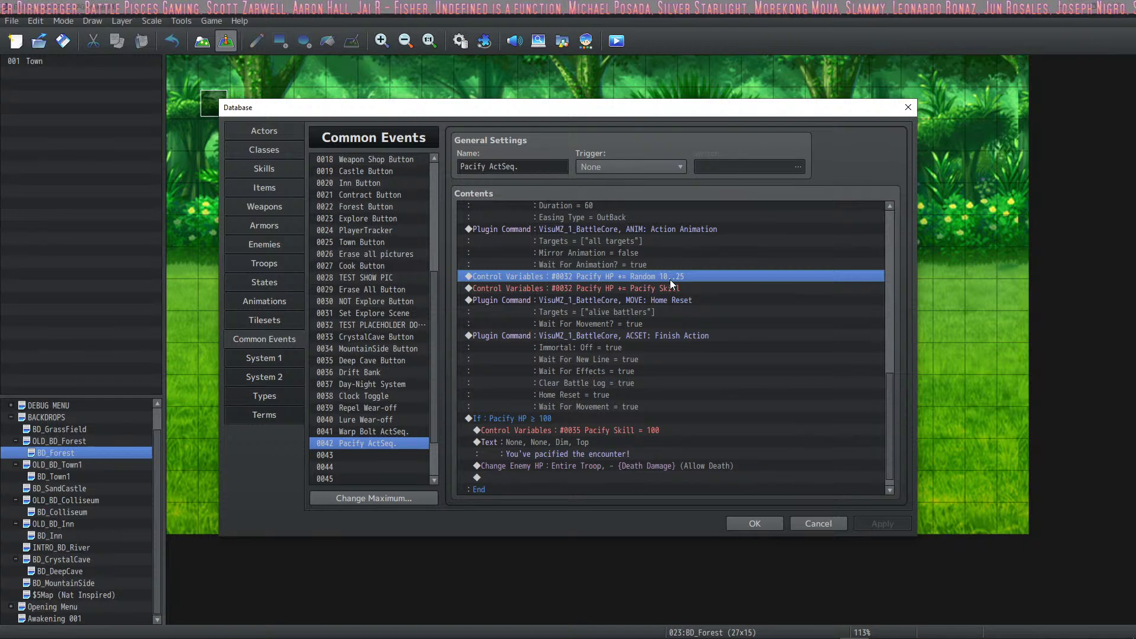
key(ctrl+c)
key(ctrl+v)
double_click(670, 279)
click(721, 257)
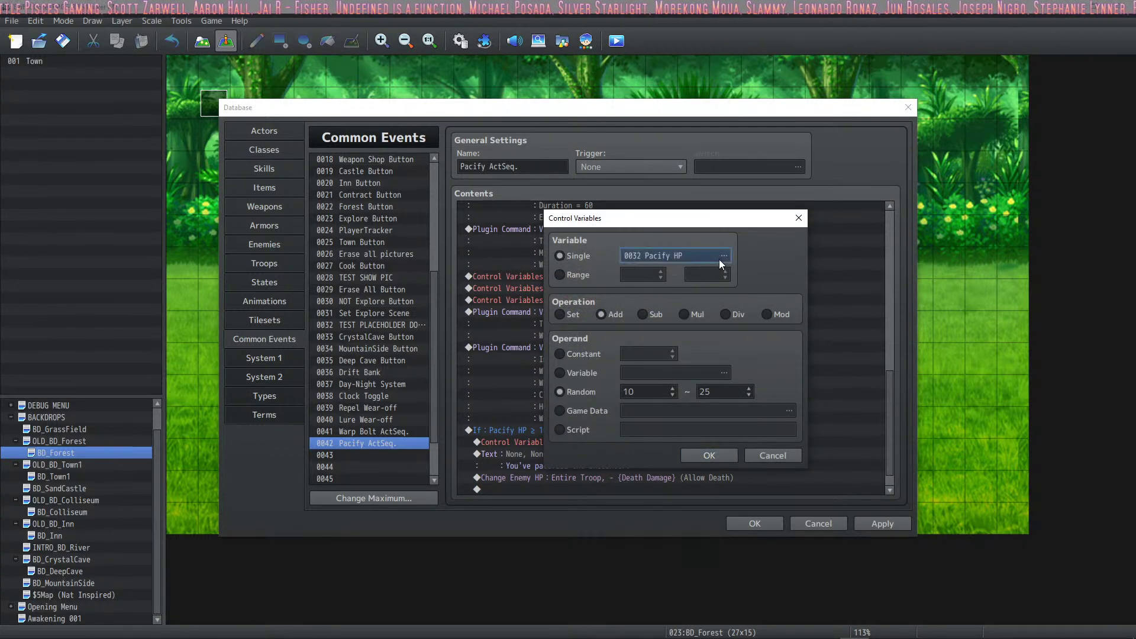
click(715, 462)
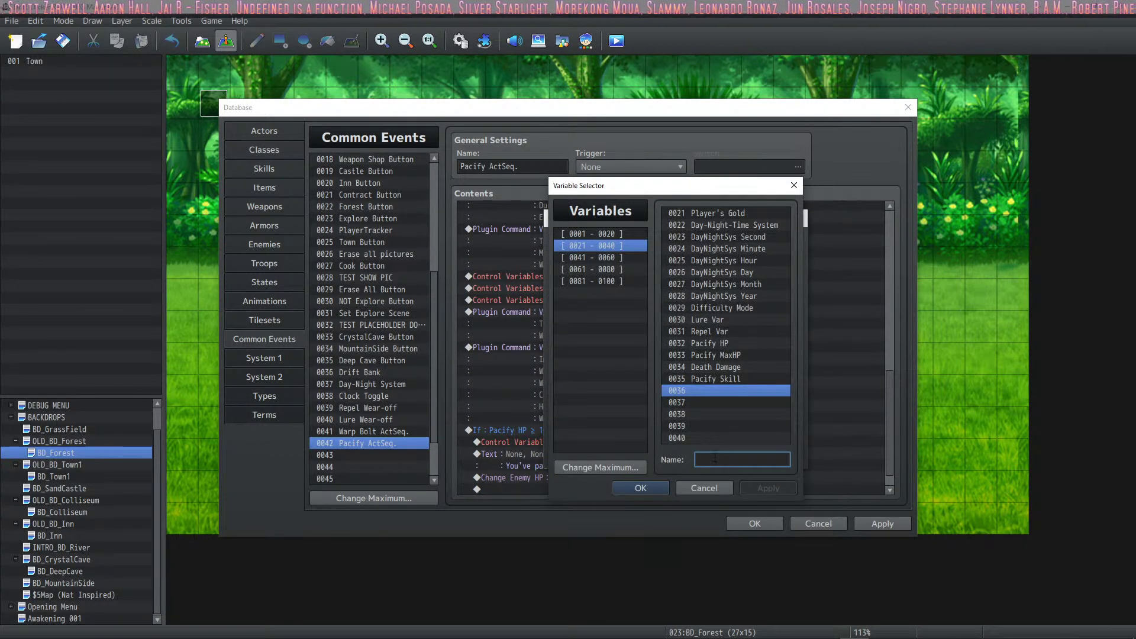
text(Pacif)
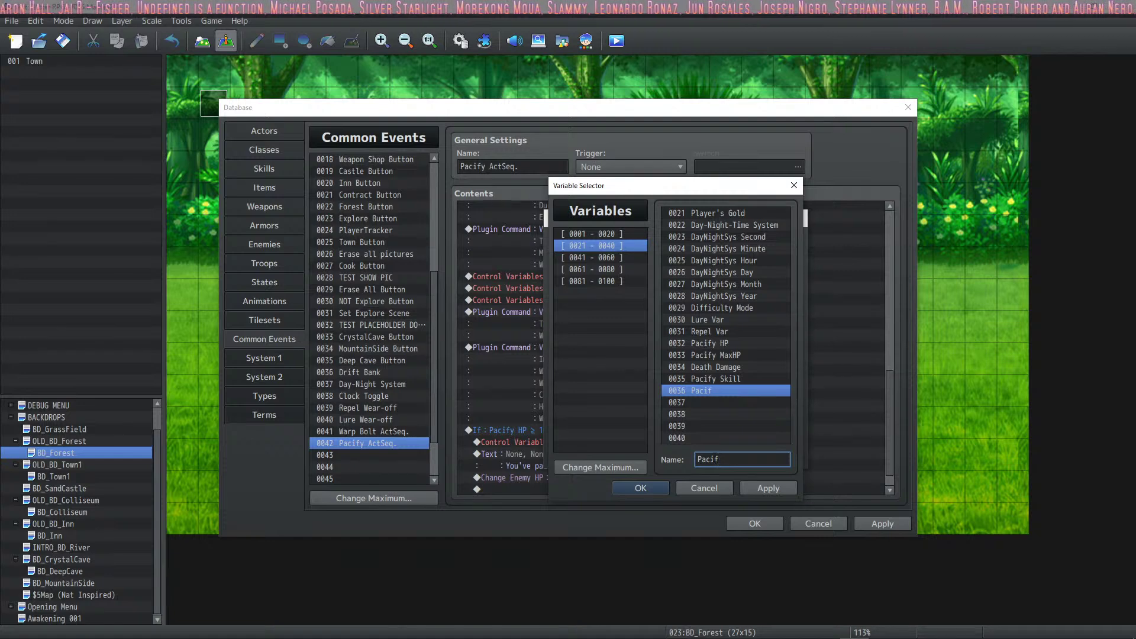
text(y Multi)
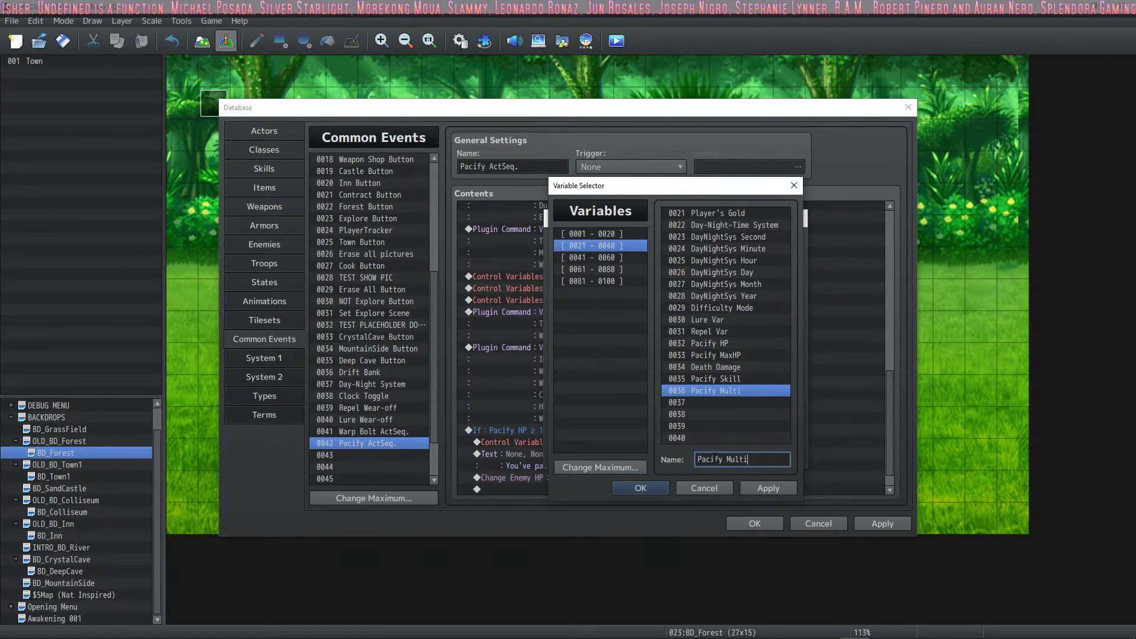
text(plier)
click(768, 488)
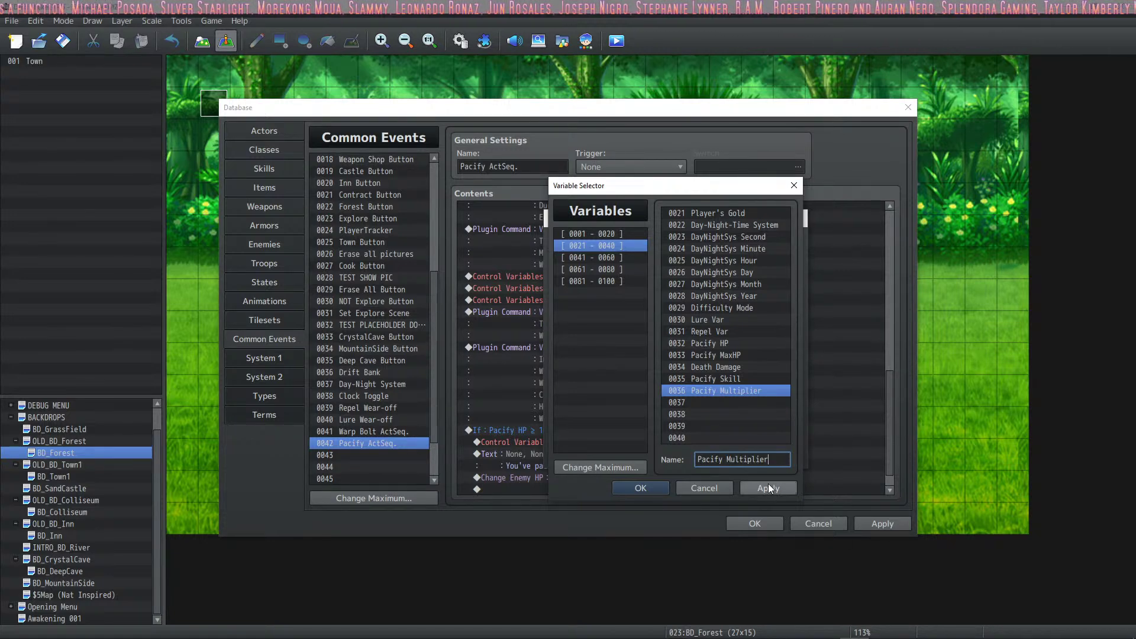
click(637, 487)
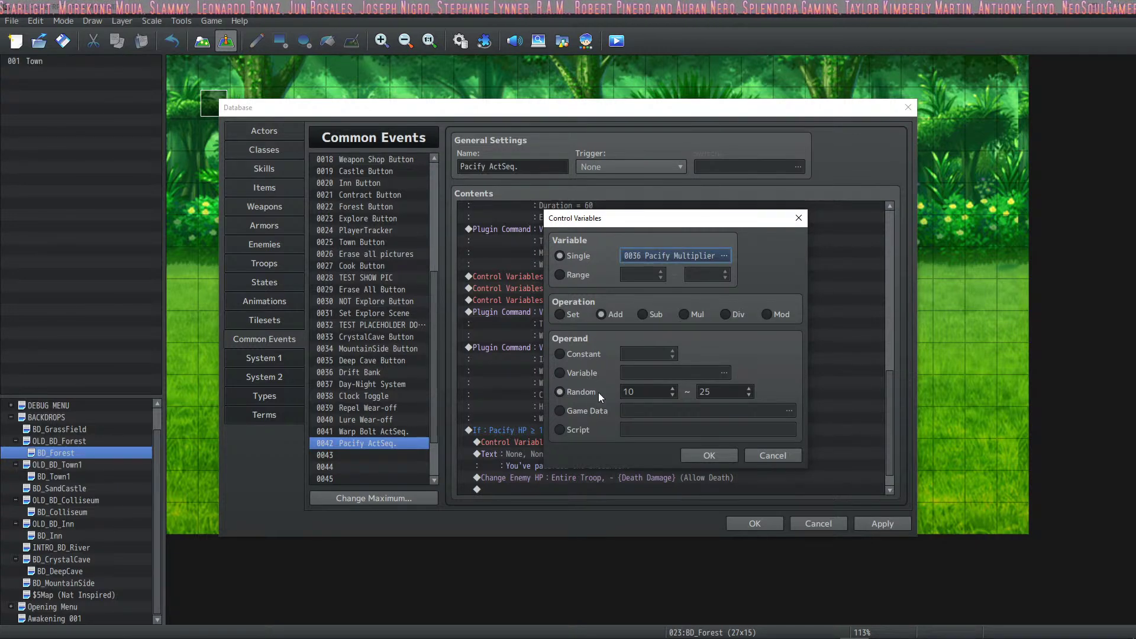
Try dividing Pacify Multiplier by the constant 10 in the duplicated command, and remove that command from the event.
click(737, 315)
click(600, 353)
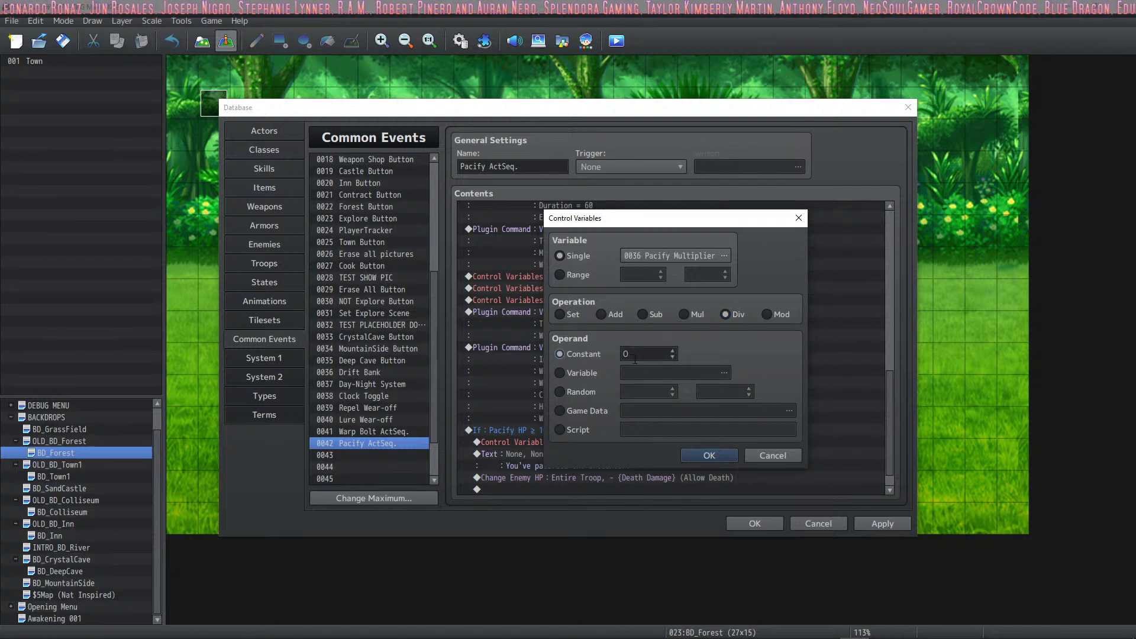
click(628, 355)
text(10)
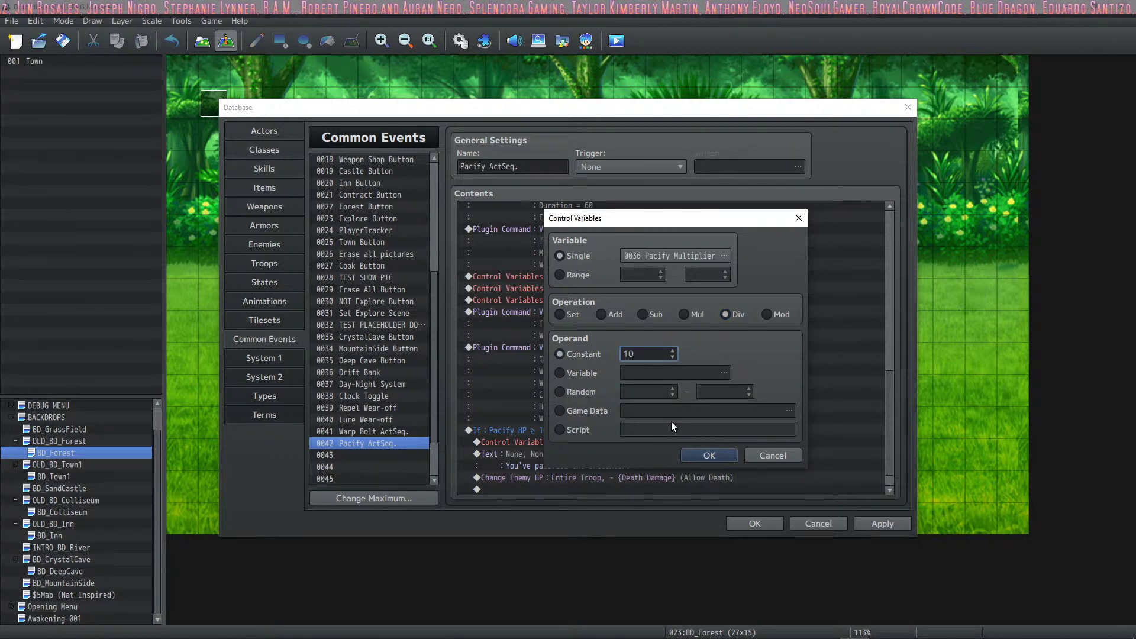
click(706, 456)
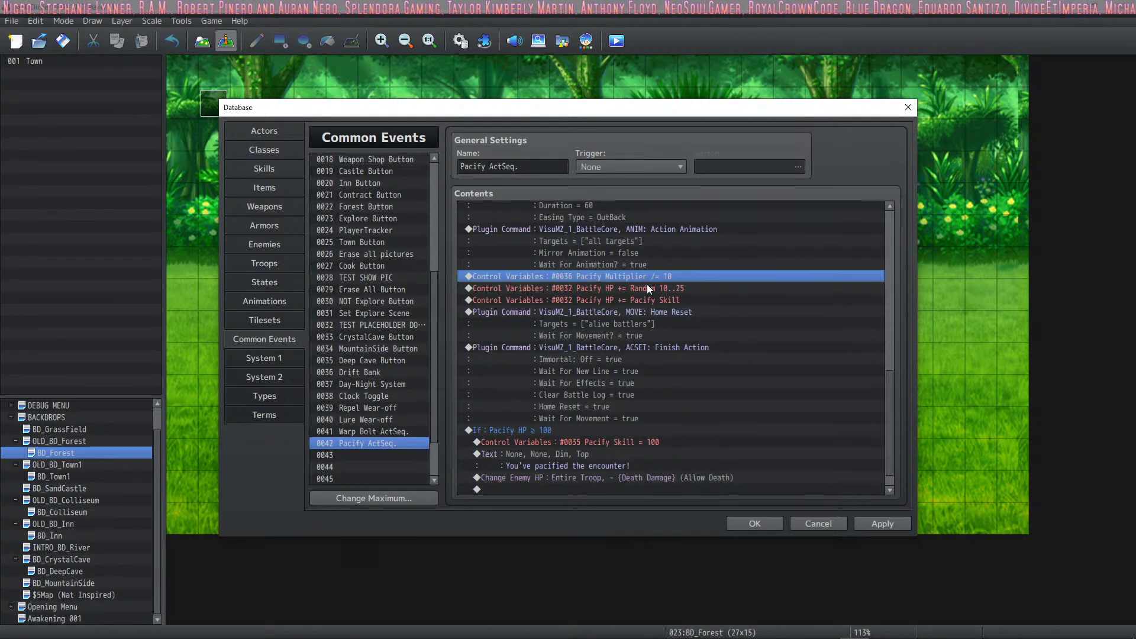
drag(648, 284, 635, 300)
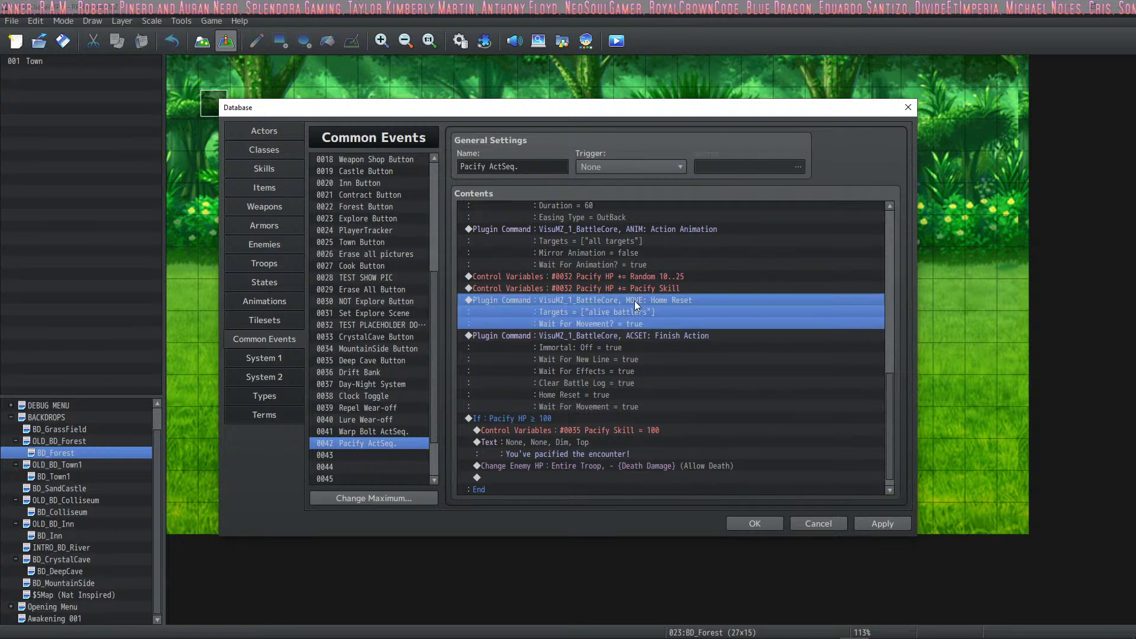
Restore the Pacify Multiplier division command below the Pacify HP commands, make it divide by variable 0036 Pacify Multiplier, and apply.
click(642, 301)
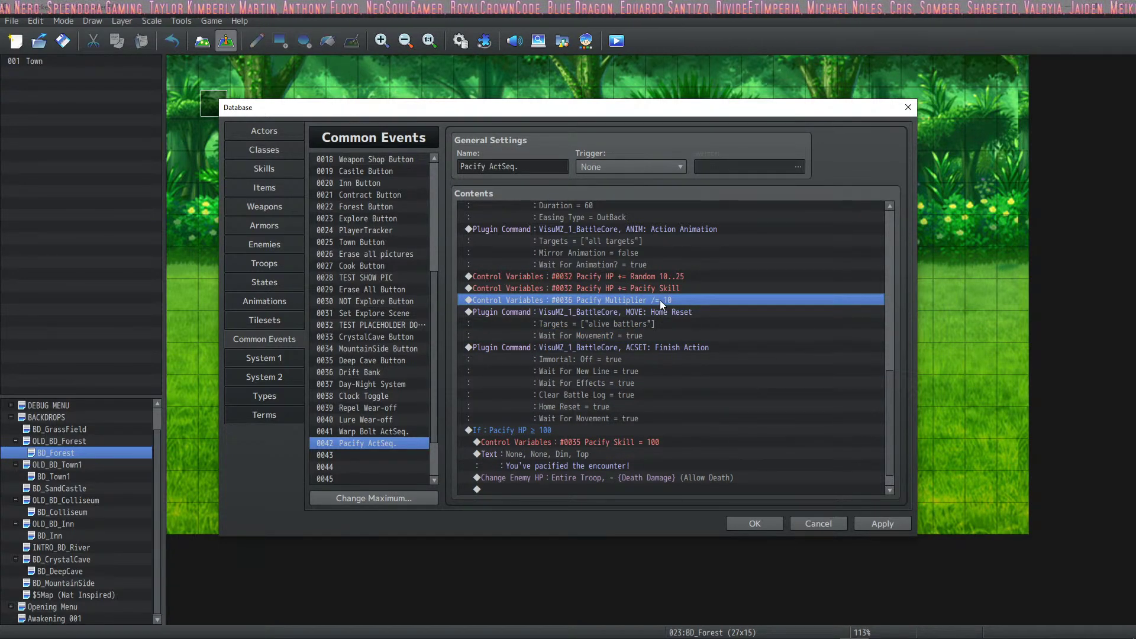
double_click(659, 301)
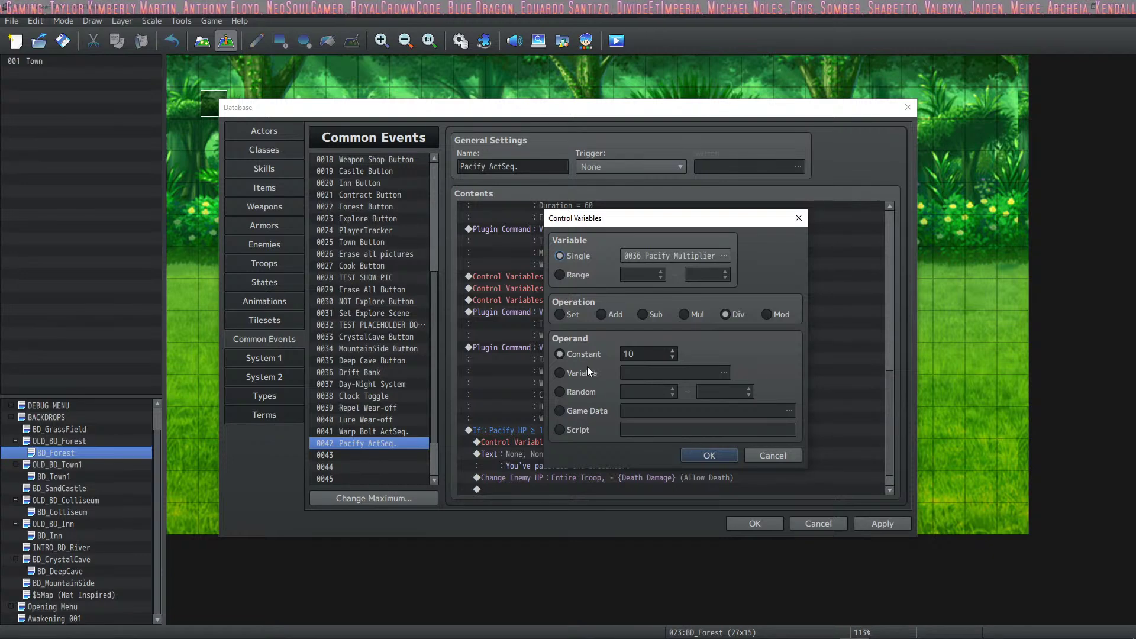
click(588, 369)
click(724, 372)
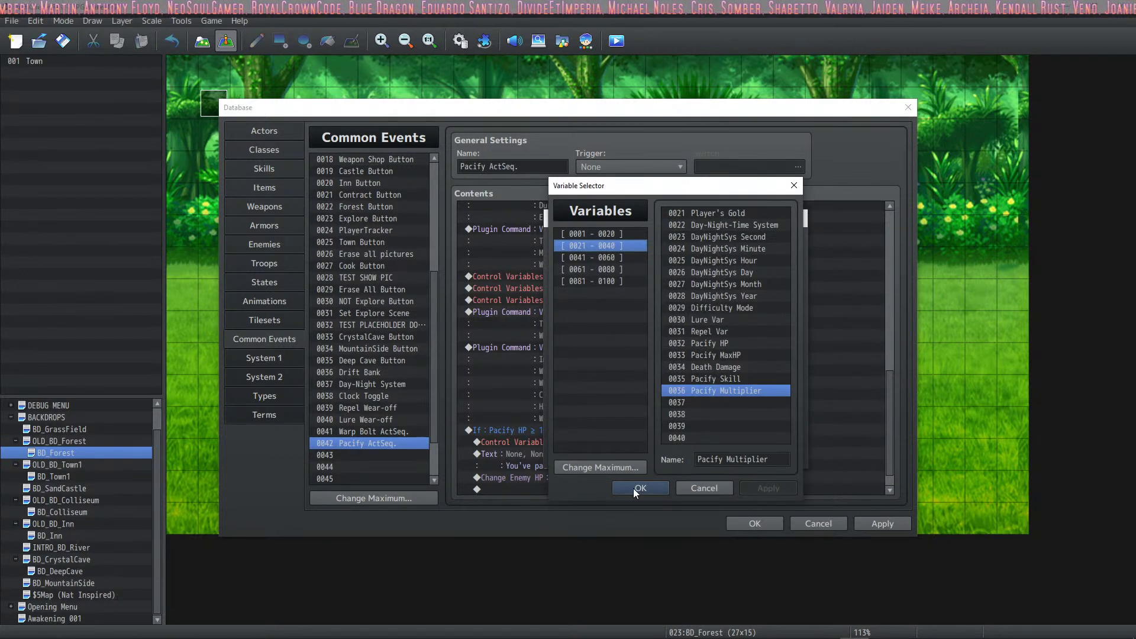
click(640, 489)
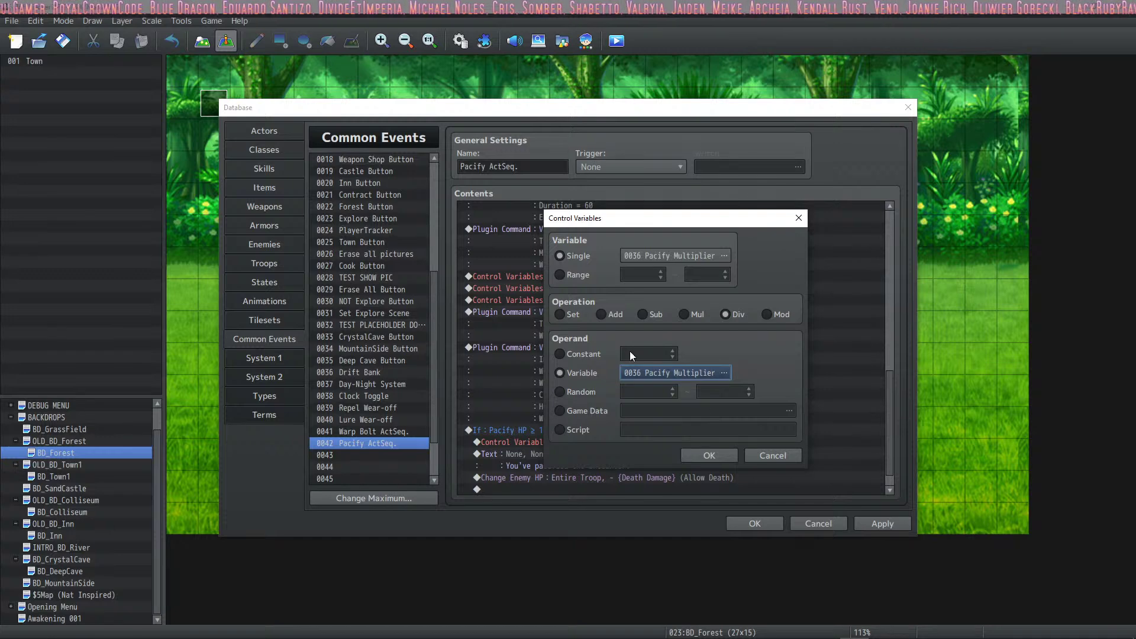
click(709, 455)
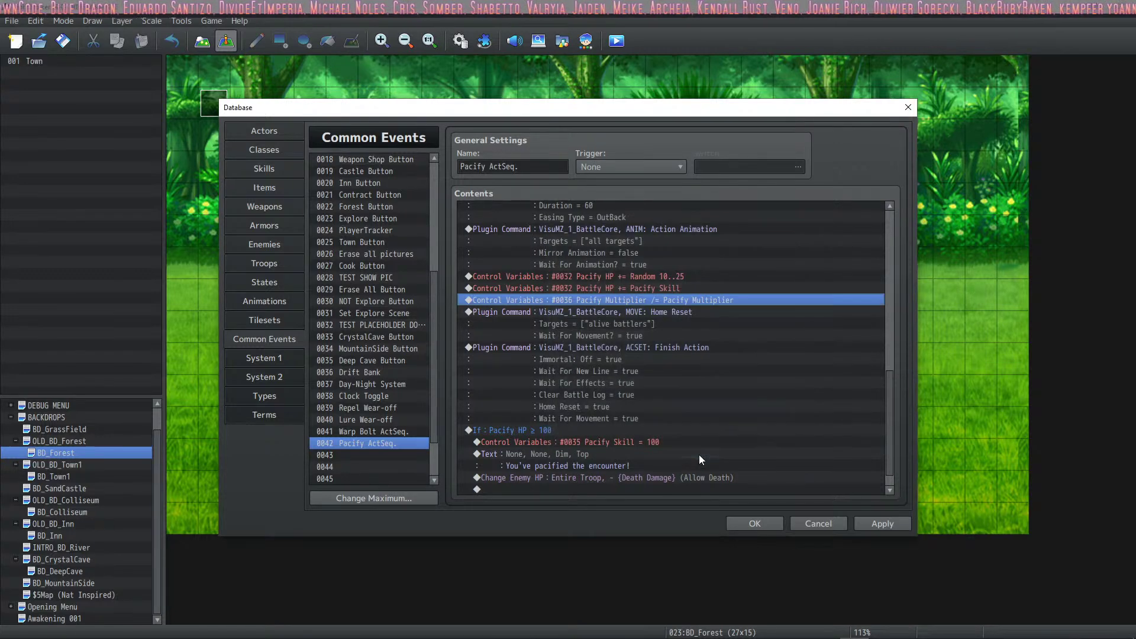
click(883, 524)
Duplicate the Pacify Skill command in the INITIALIZE NEW GAME common event and target the copy at variable 0036 Pacify Multiplier.
scroll(423, 300, up, 6)
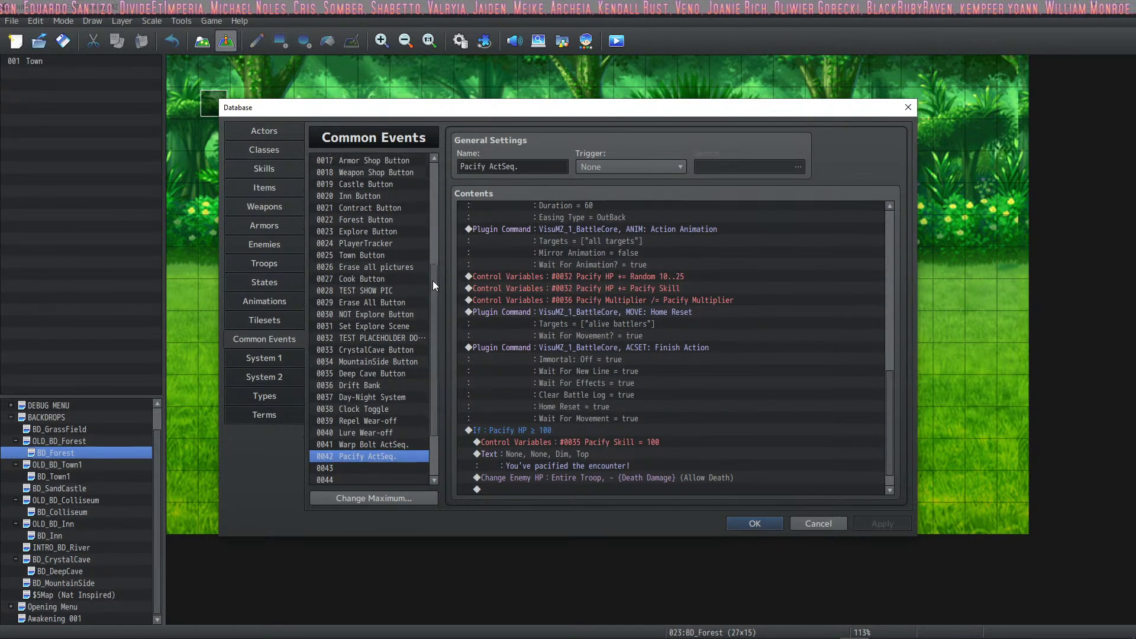
click(394, 289)
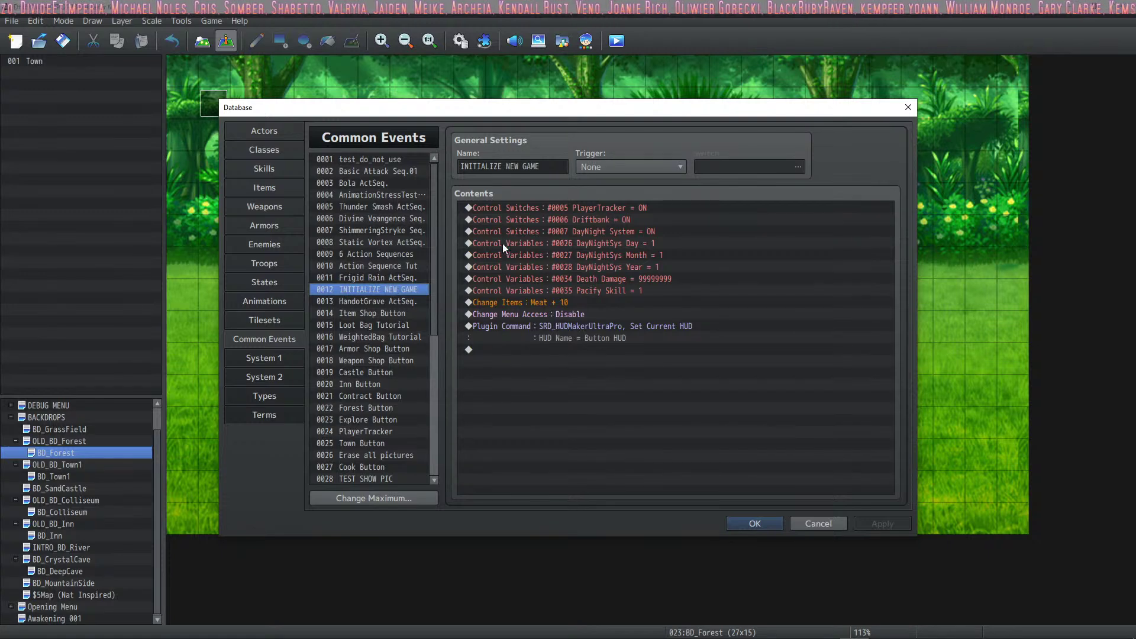
click(560, 292)
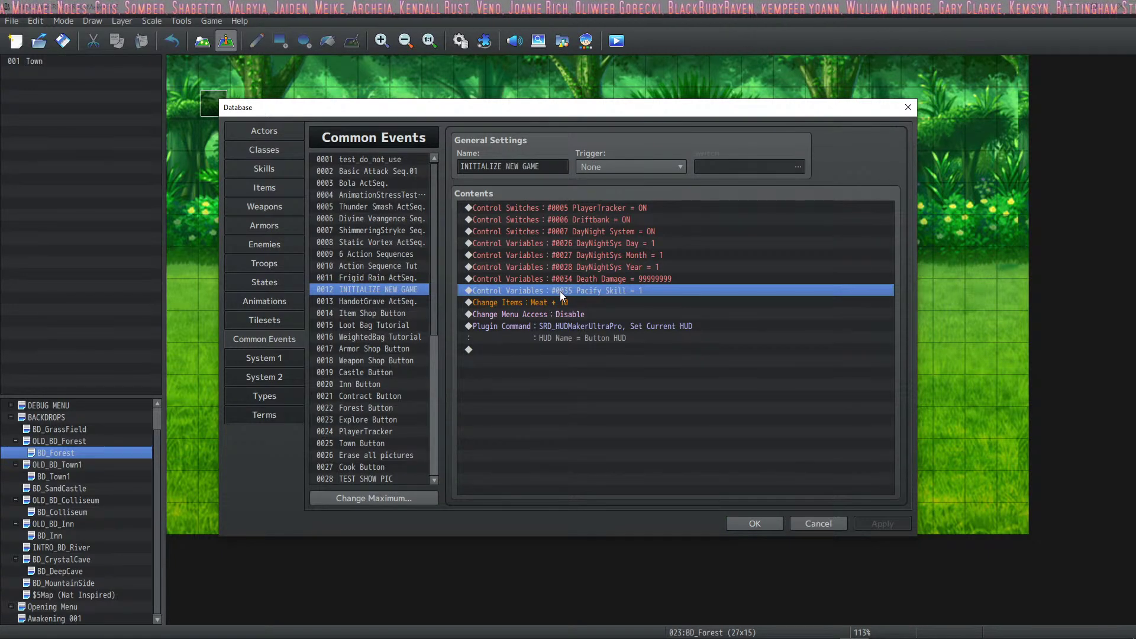
key(ctrl+c)
key(ctrl+v)
double_click(559, 304)
click(716, 255)
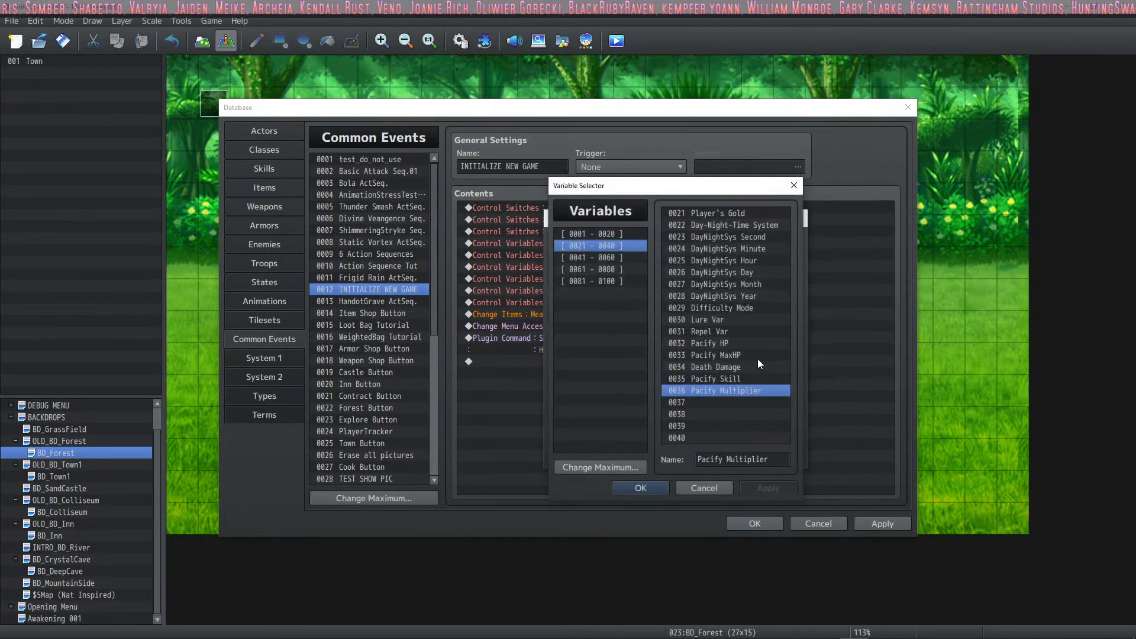
click(659, 486)
Set the constant of the new Pacify Multiplier command to 10 and apply the database changes.
click(636, 353)
text(0)
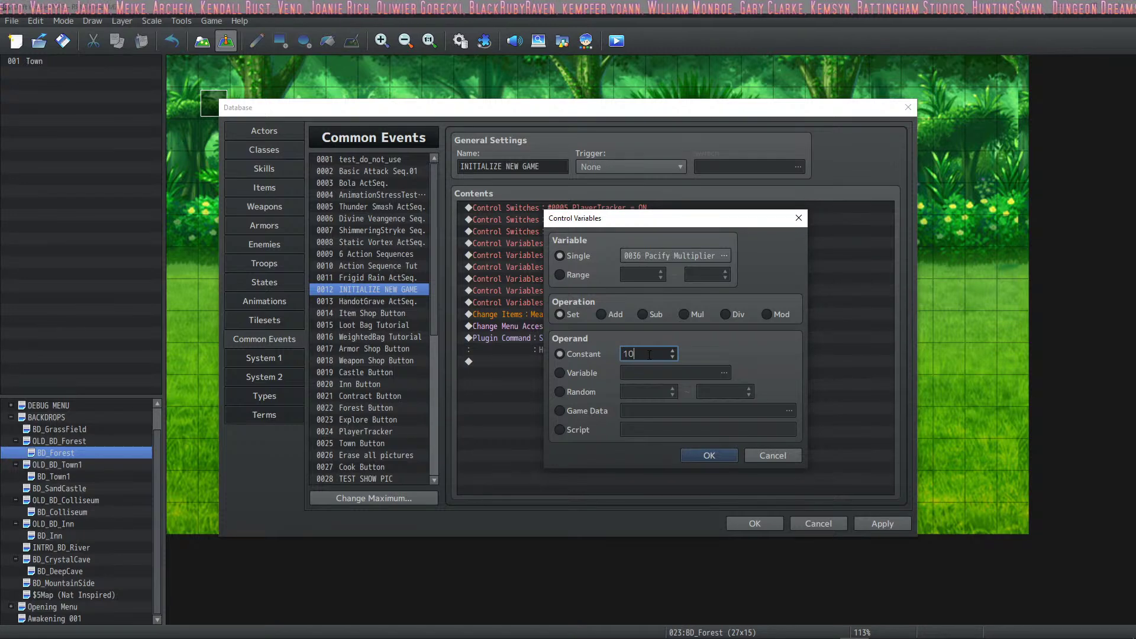
click(716, 456)
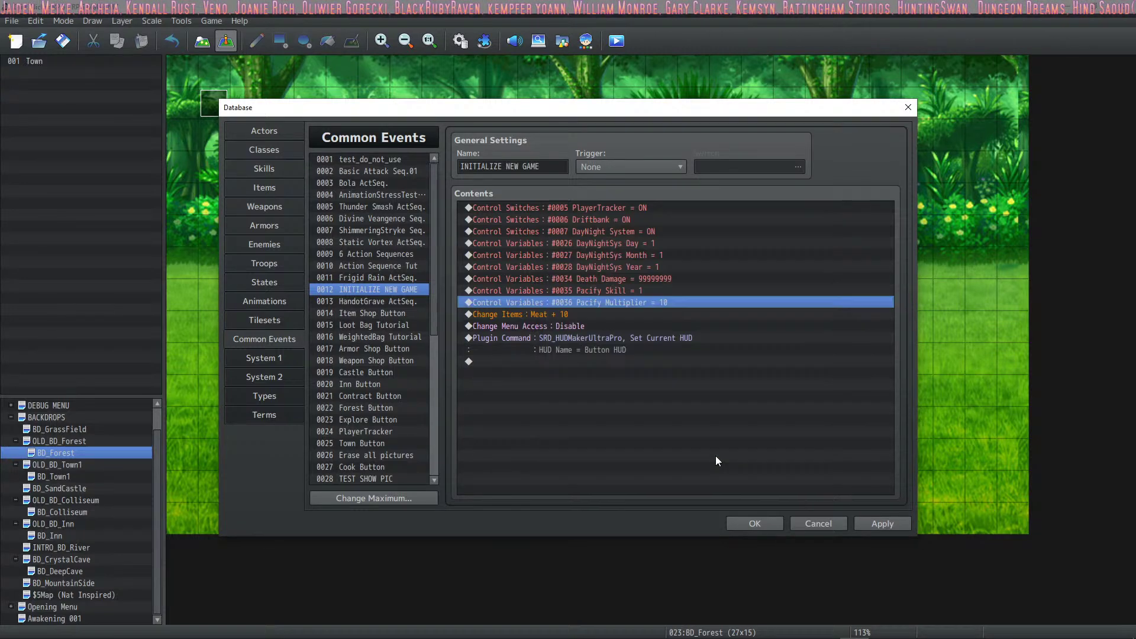
click(876, 525)
Open the Pacify Multiplier division command in the Pacify ActSeq. common event for editing.
scroll(428, 365, down, 5)
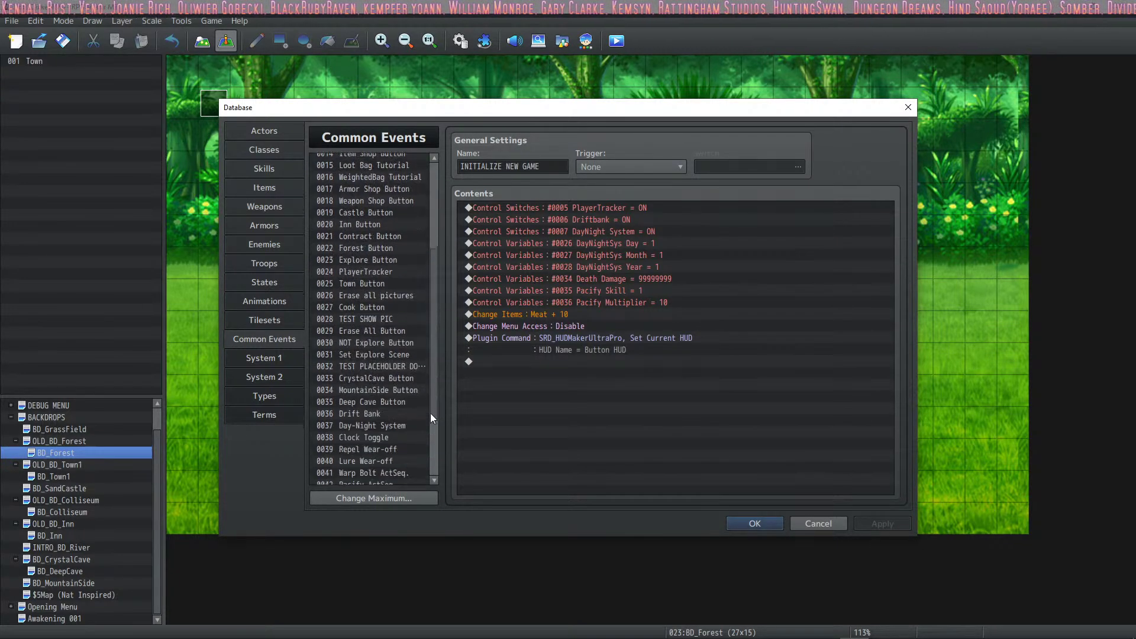
click(393, 465)
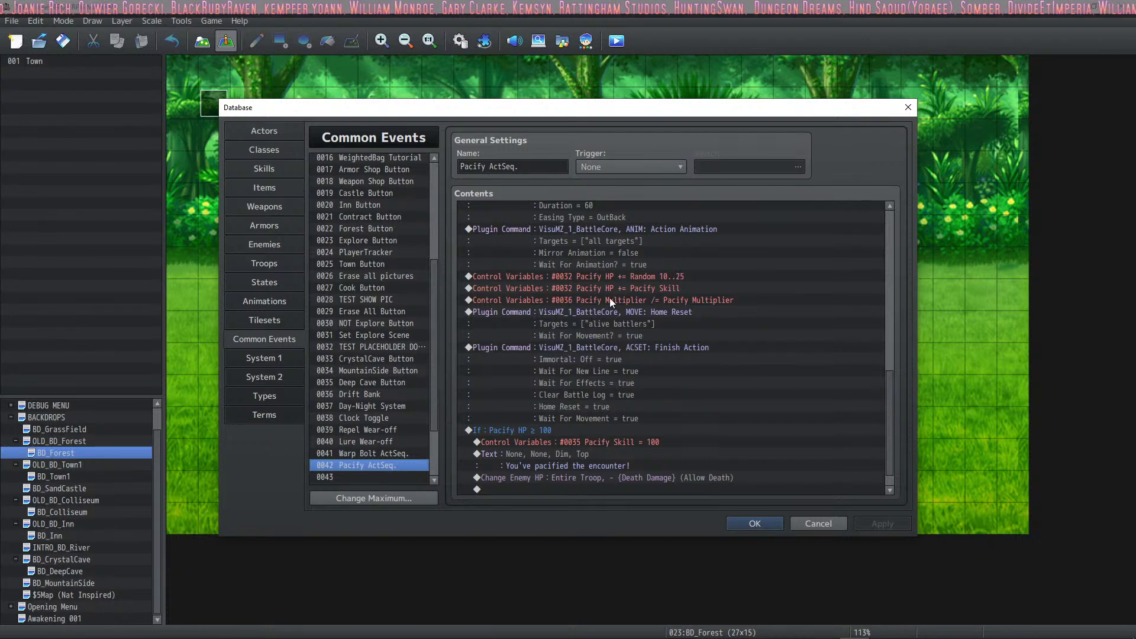
click(664, 279)
double_click(669, 300)
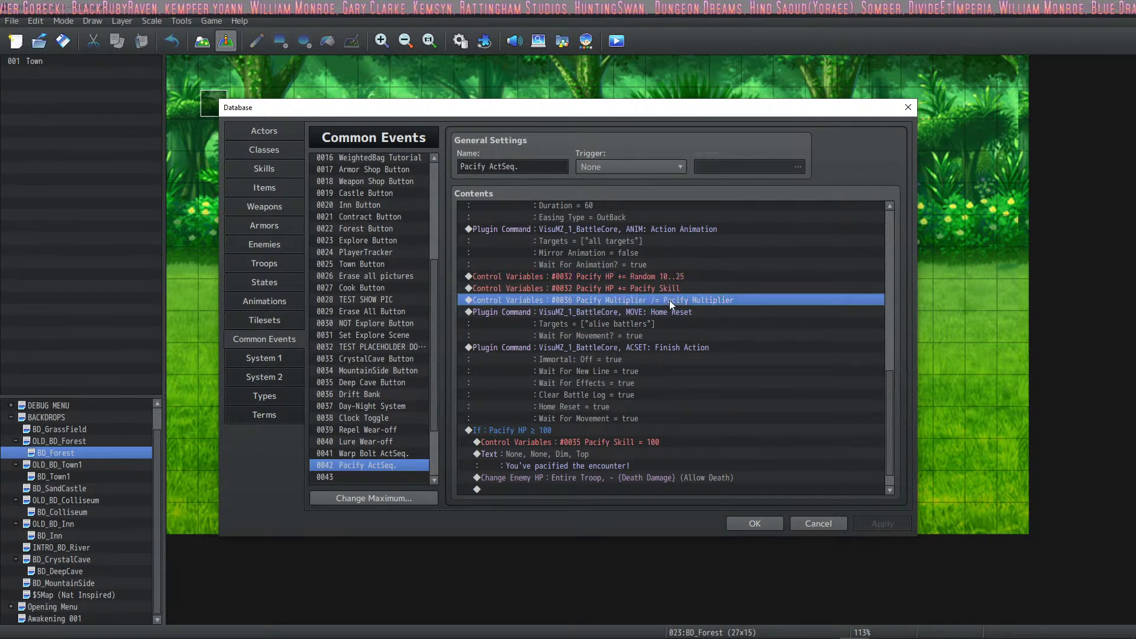
click(724, 251)
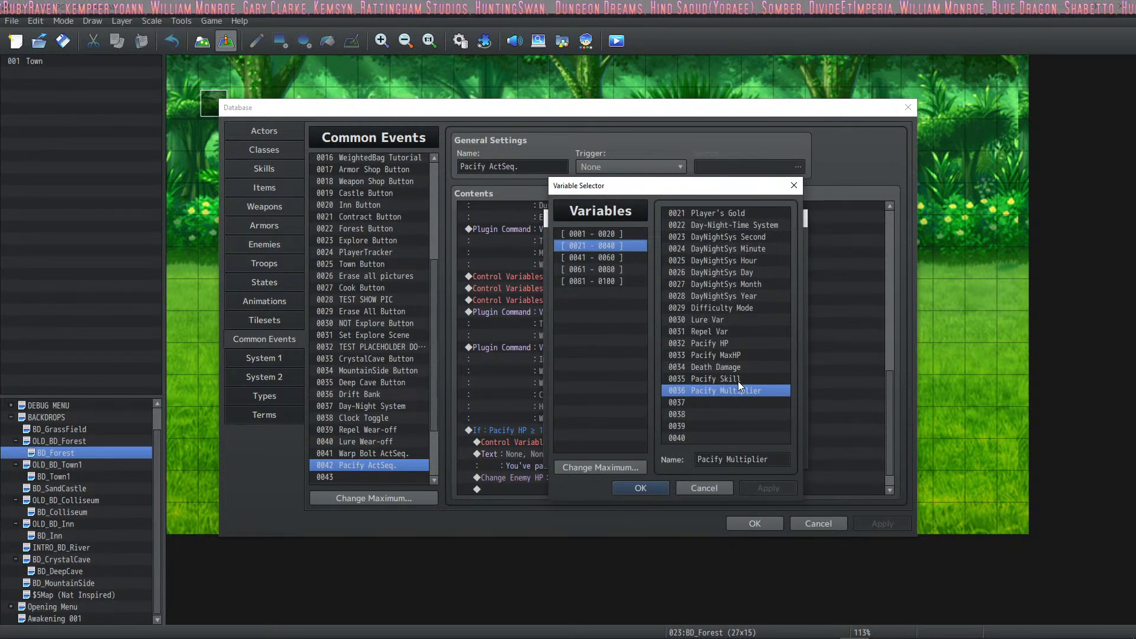
click(721, 404)
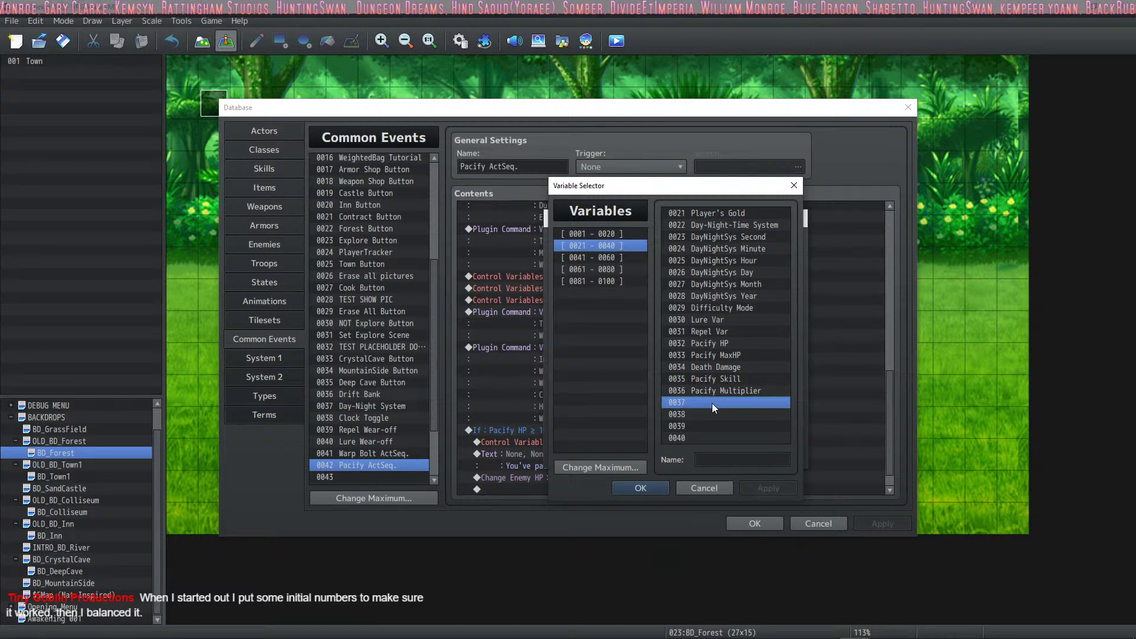
click(720, 391)
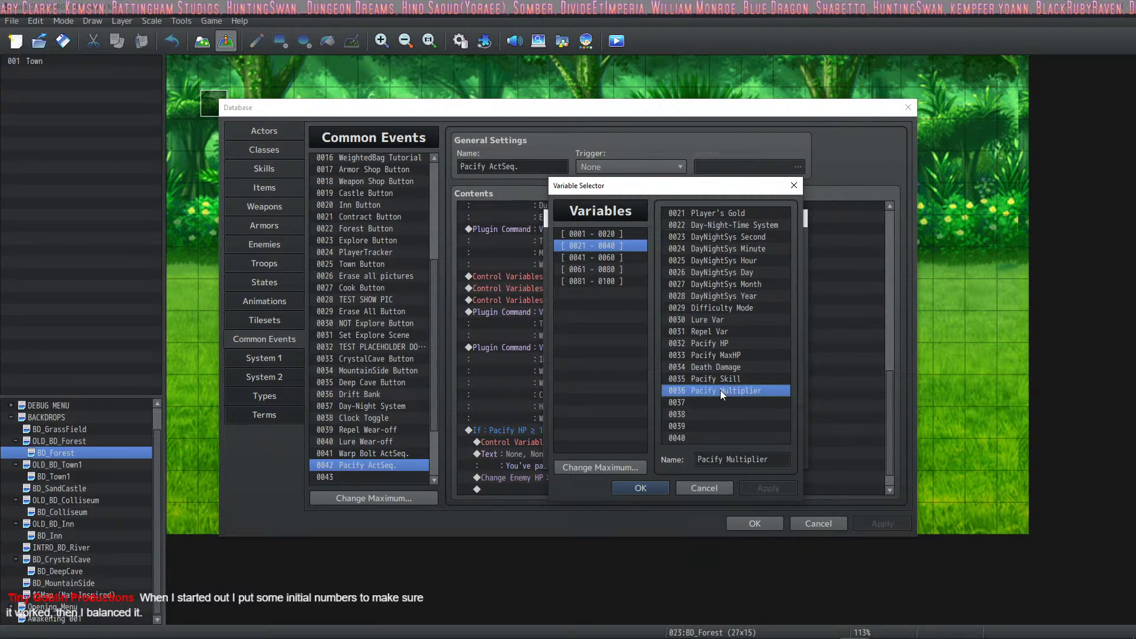
click(693, 492)
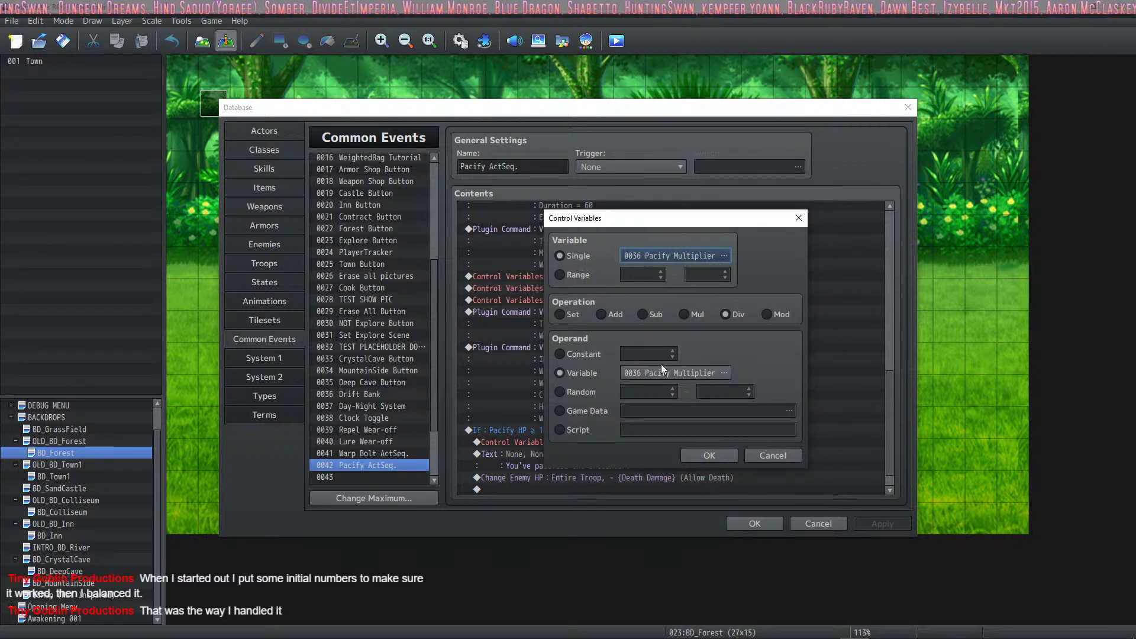
Set the division command's operand to the constant 10 and confirm it.
click(560, 354)
text(10)
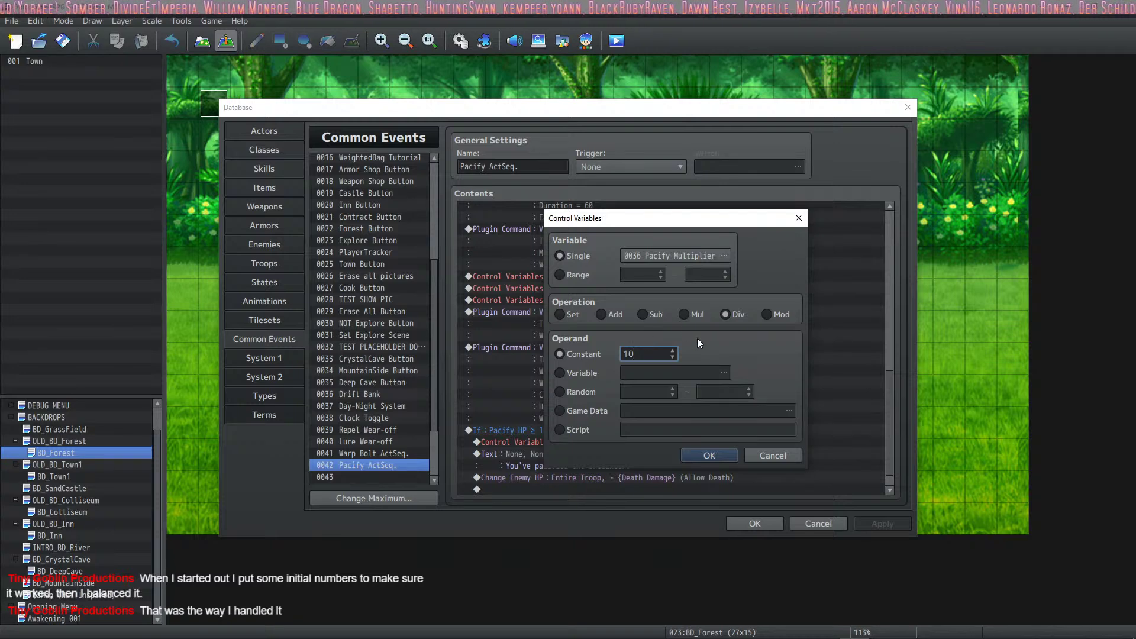
click(708, 458)
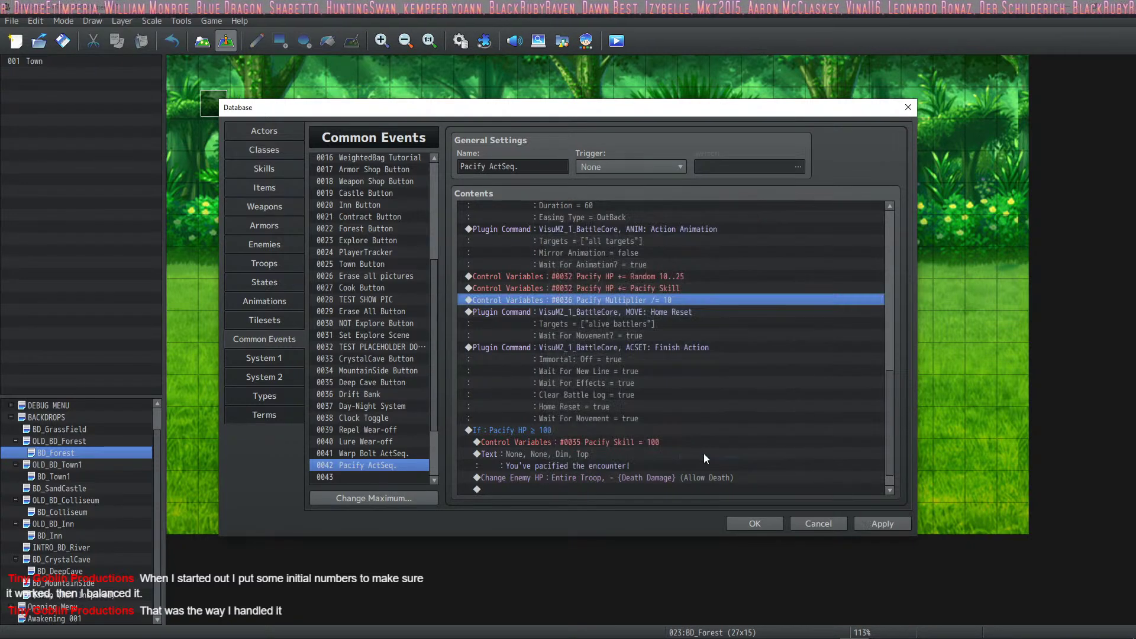
Retarget the Pacify ActSeq. command that adds Random 10..25 from Pacify HP to variable 0036 Pacify Multiplier.
click(641, 277)
right_click(641, 276)
click(669, 303)
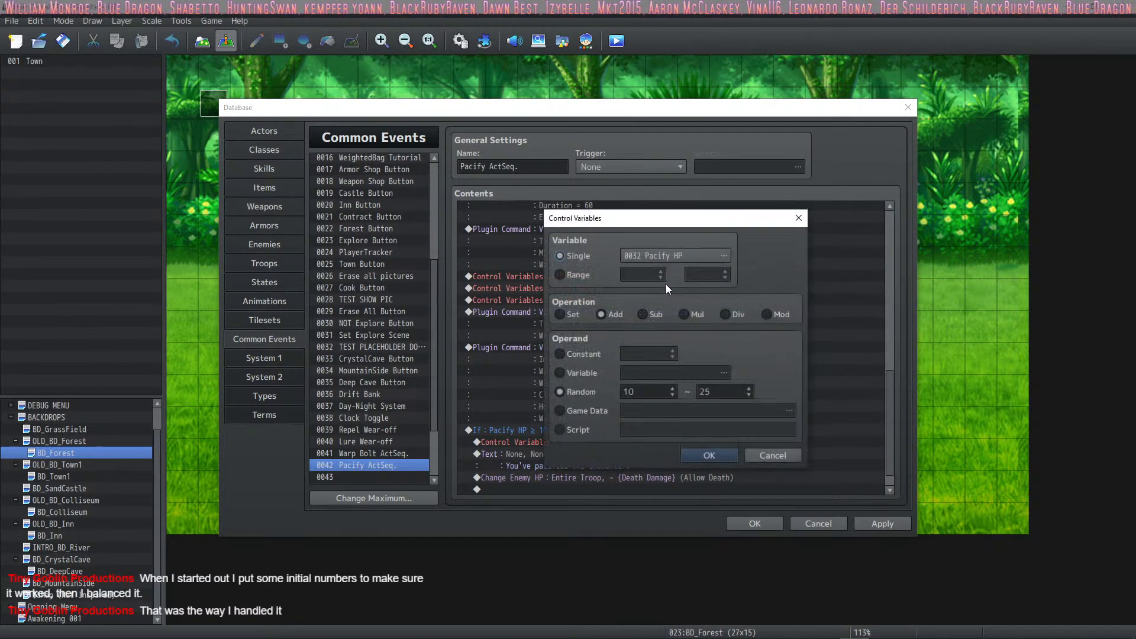
click(712, 260)
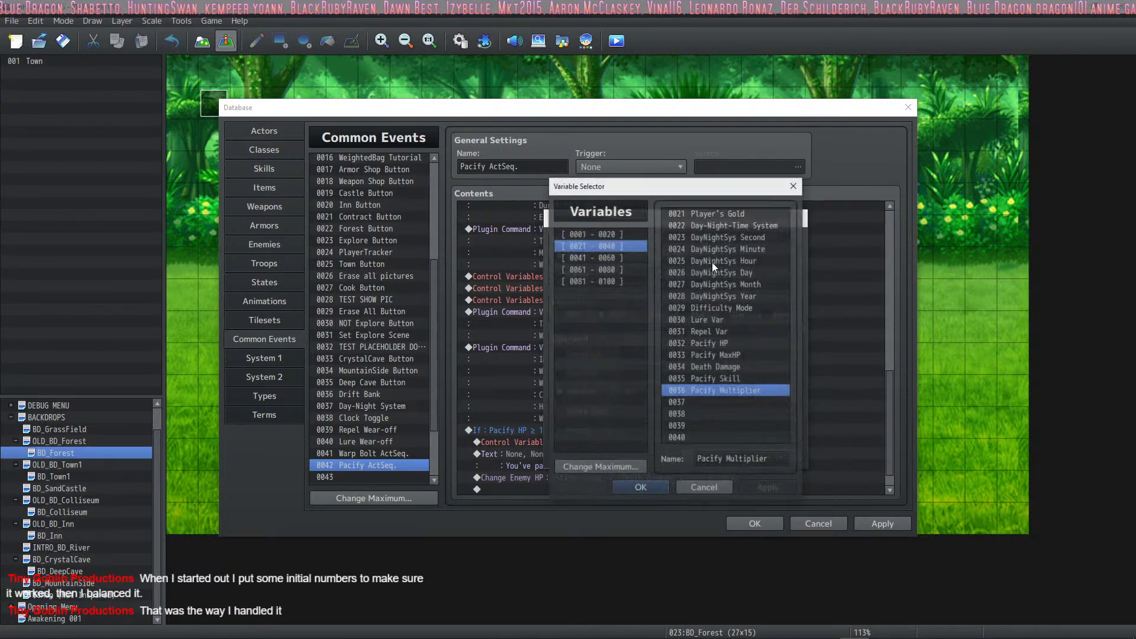
click(659, 492)
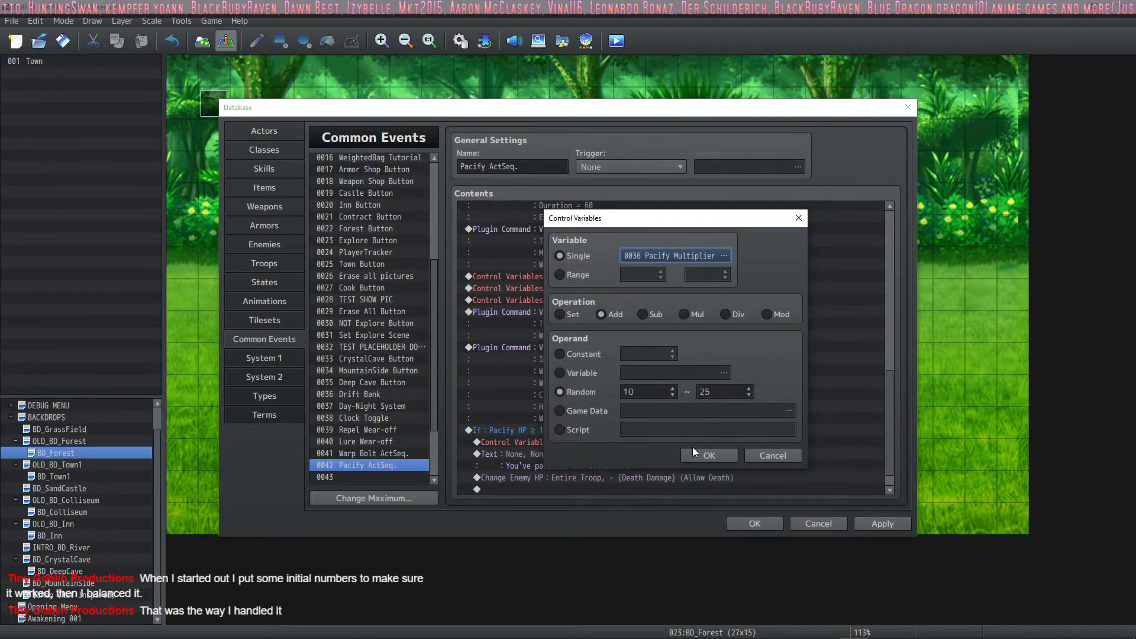
Rename variable 0036 as Pacify Mather and confirm the edited Random 10..25 command.
click(727, 259)
double_click(748, 459)
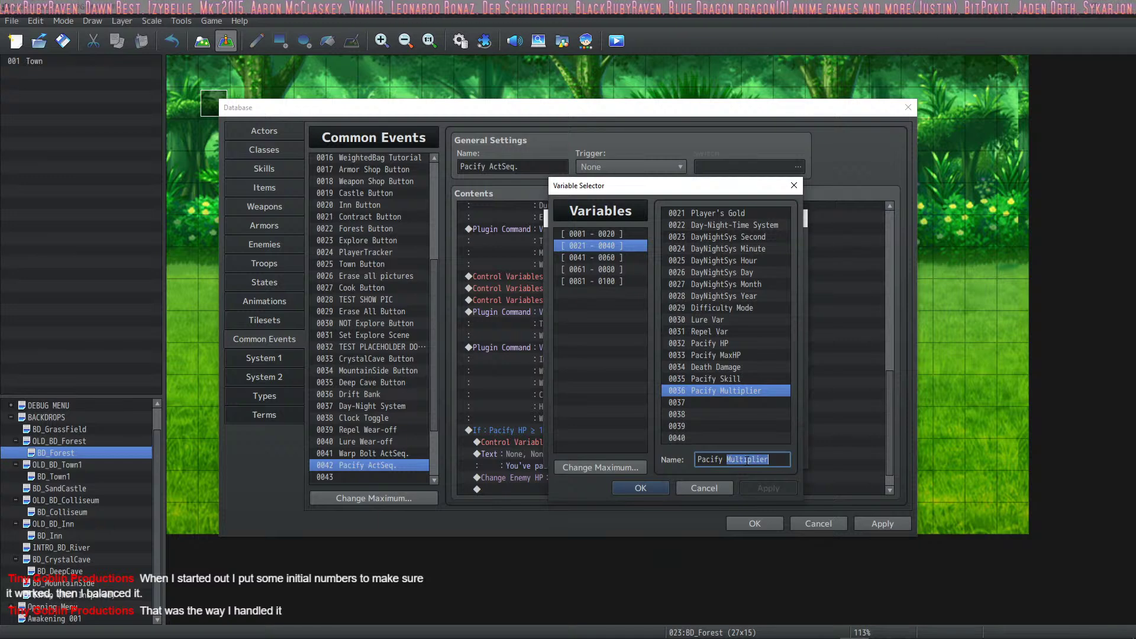
text(Math)
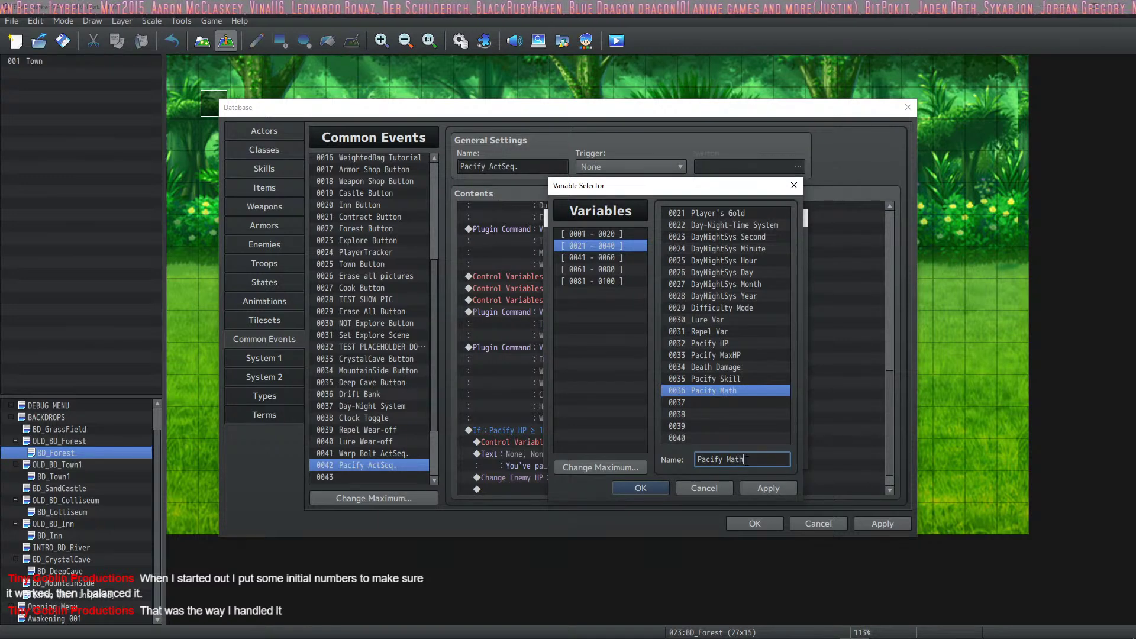
text(er)
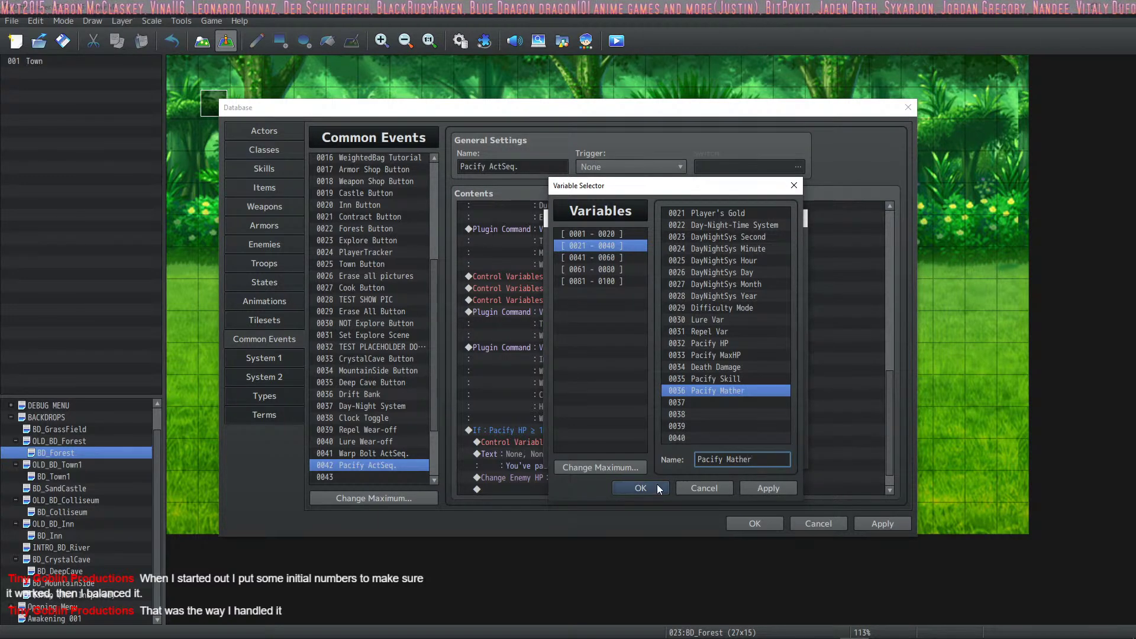
click(648, 487)
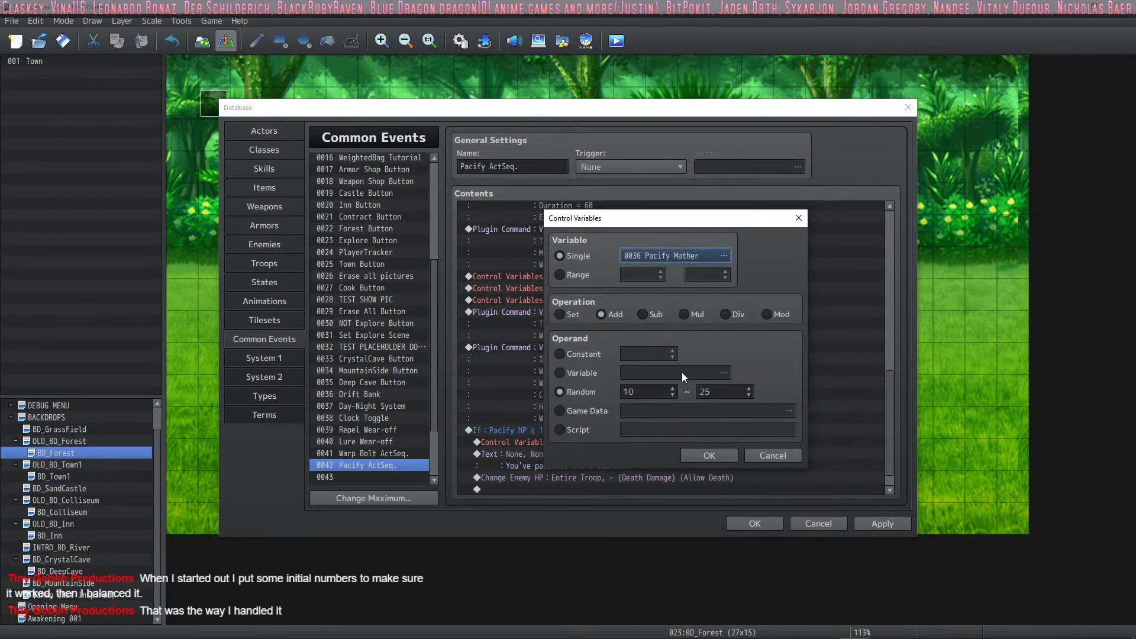
click(710, 456)
Retarget the command that adds Pacify Skill from Pacify HP to variable 0036 Pacify Mather.
click(638, 289)
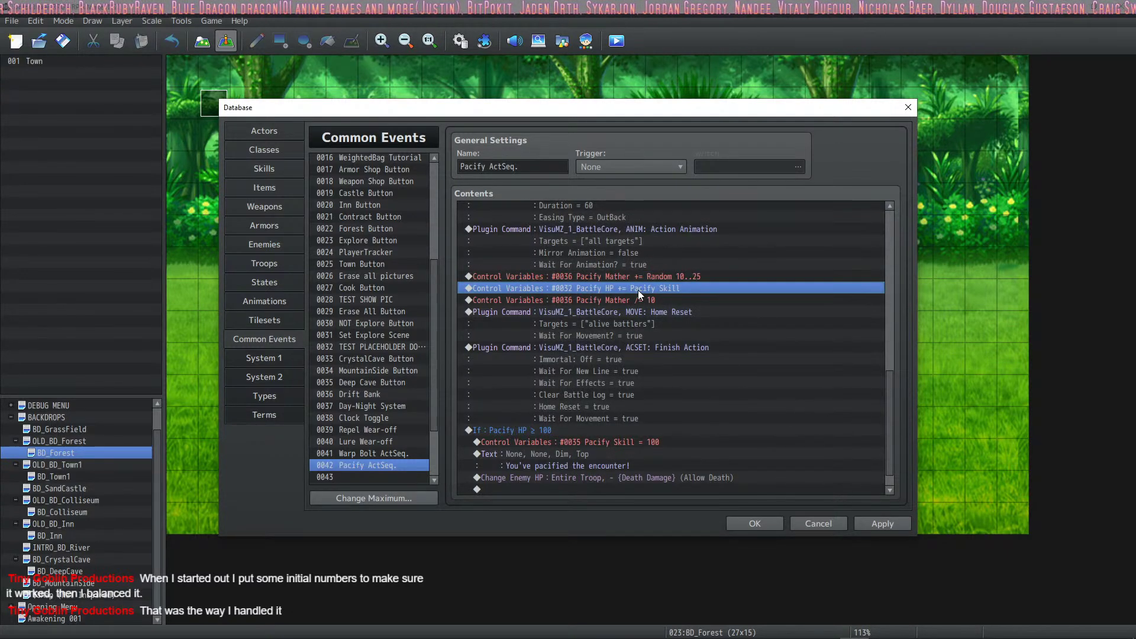
right_click(631, 290)
click(664, 310)
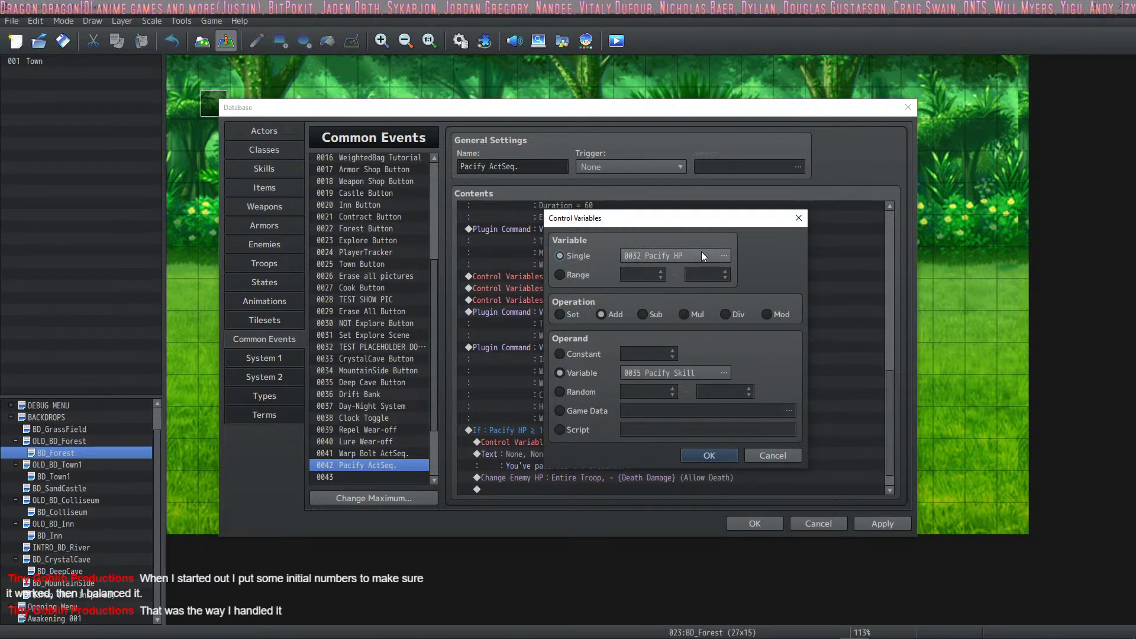
click(724, 255)
click(710, 396)
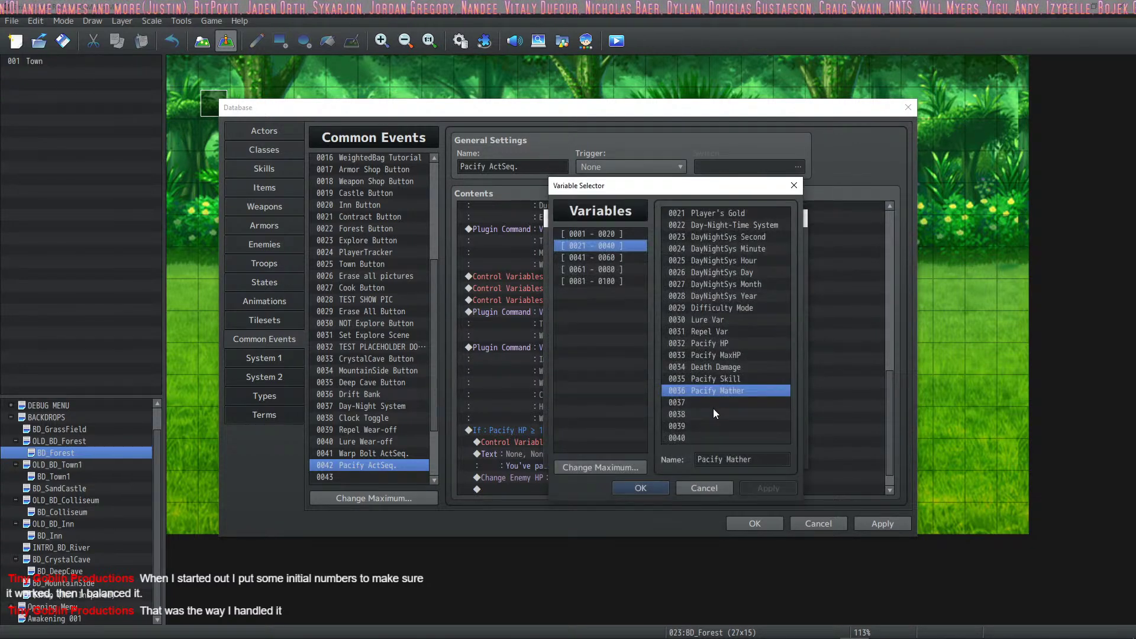
click(651, 482)
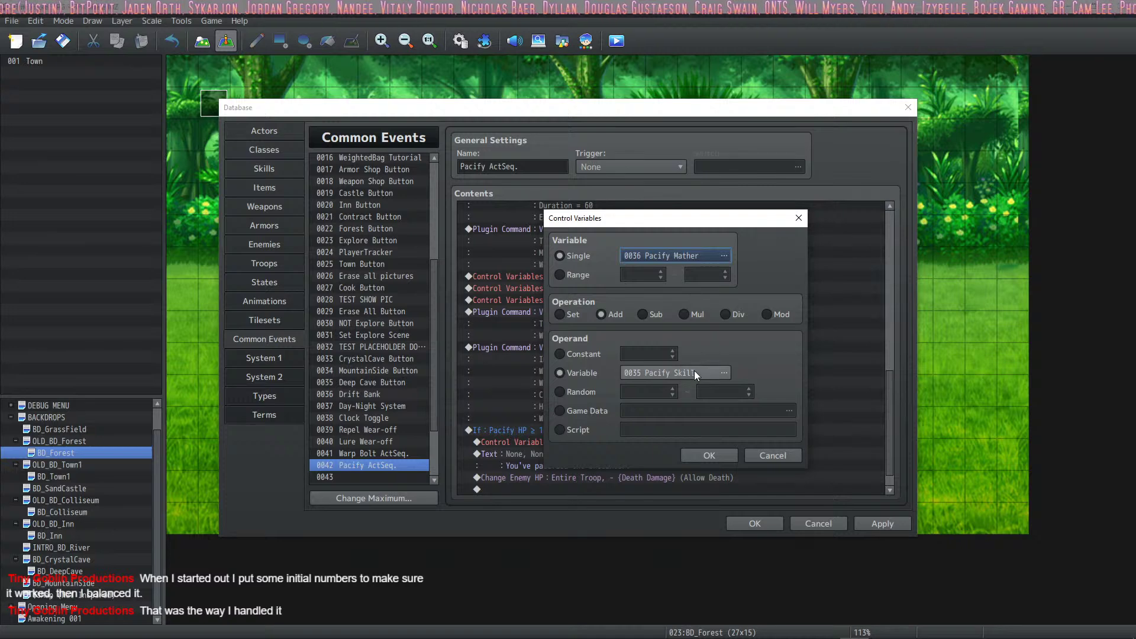
click(710, 455)
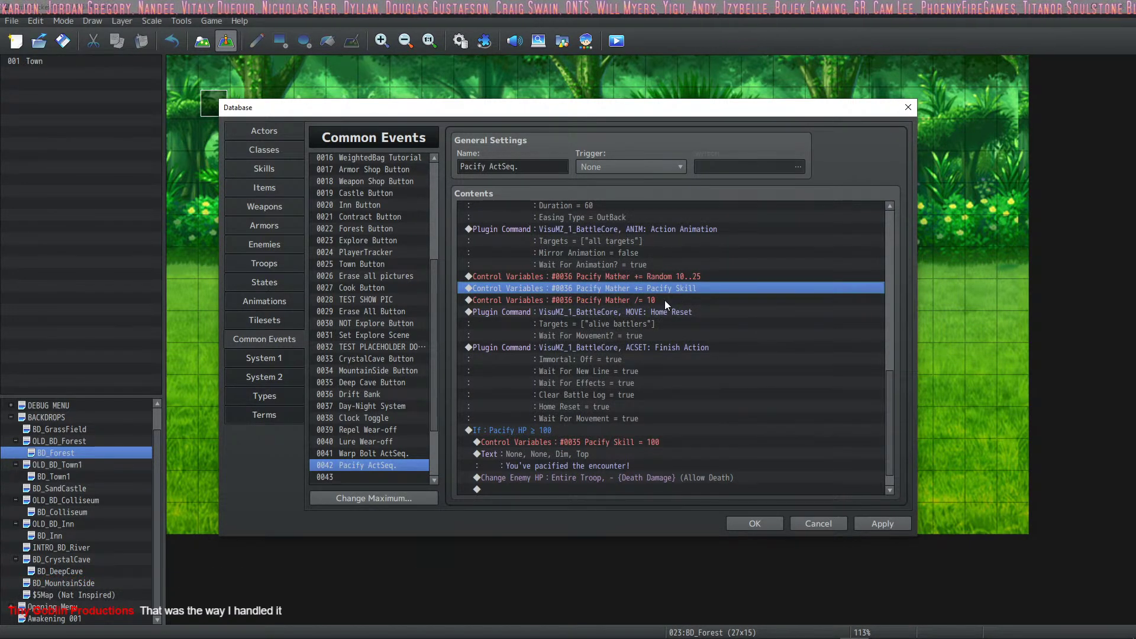
click(638, 301)
right_click(638, 300)
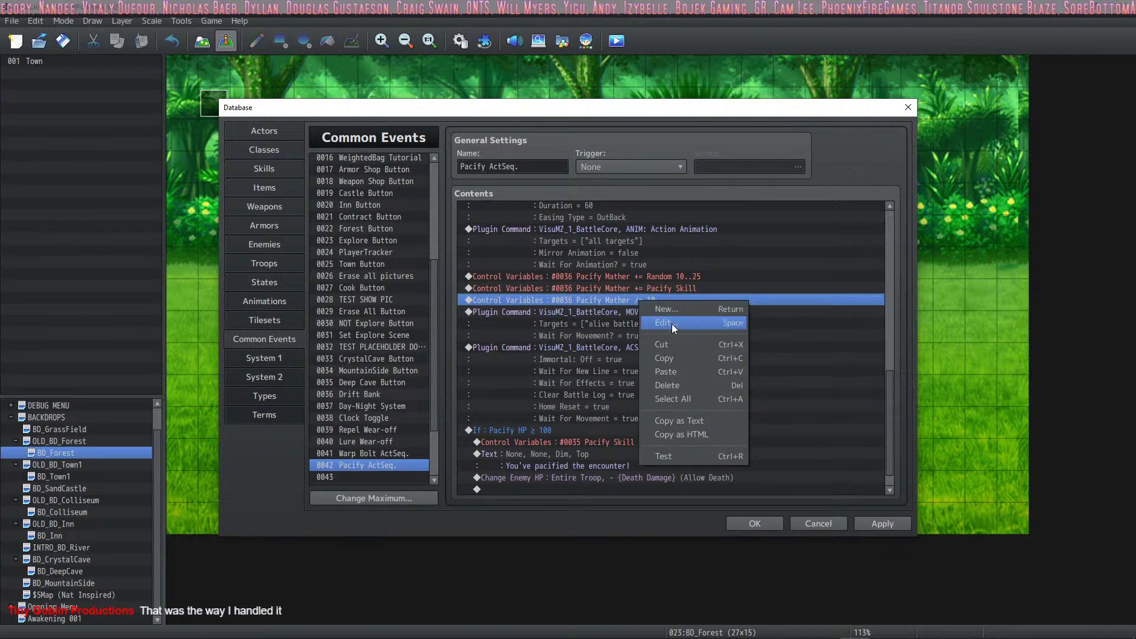
click(637, 304)
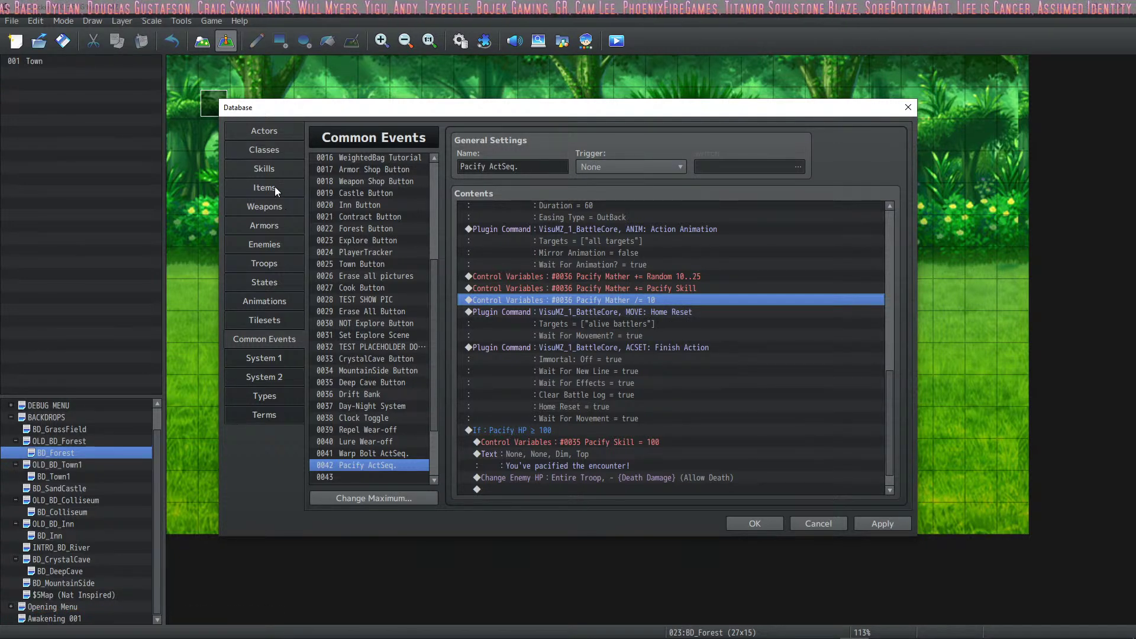
scroll(406, 286, up, 4)
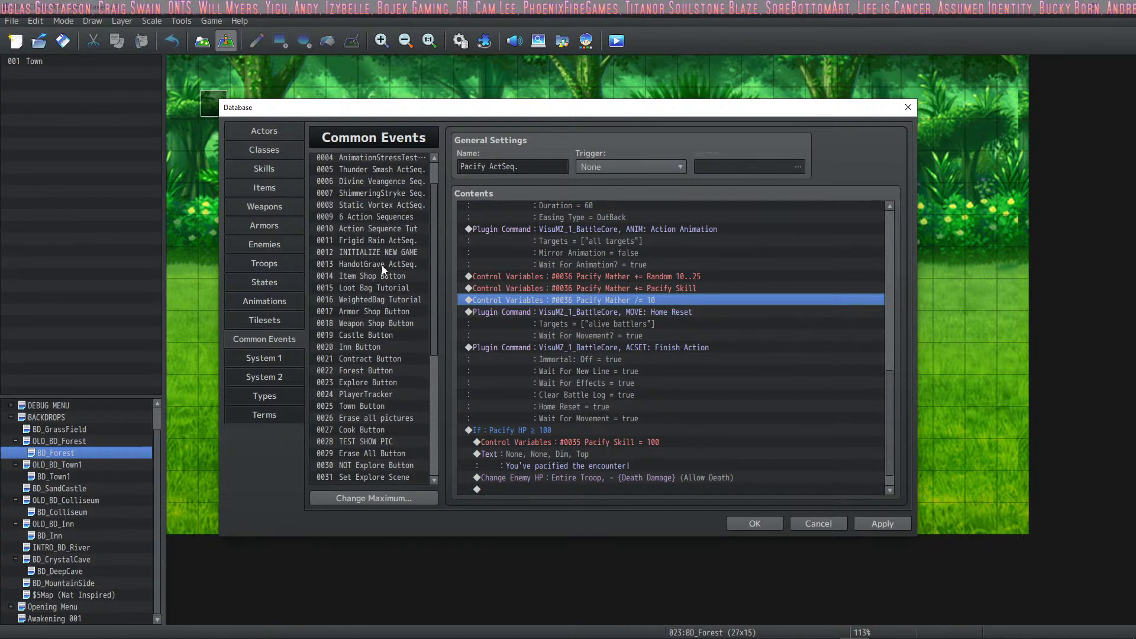
Delete the command setting Pacify Mather to 10 from the INITIALIZE NEW GAME common event and apply the change.
click(377, 264)
click(595, 300)
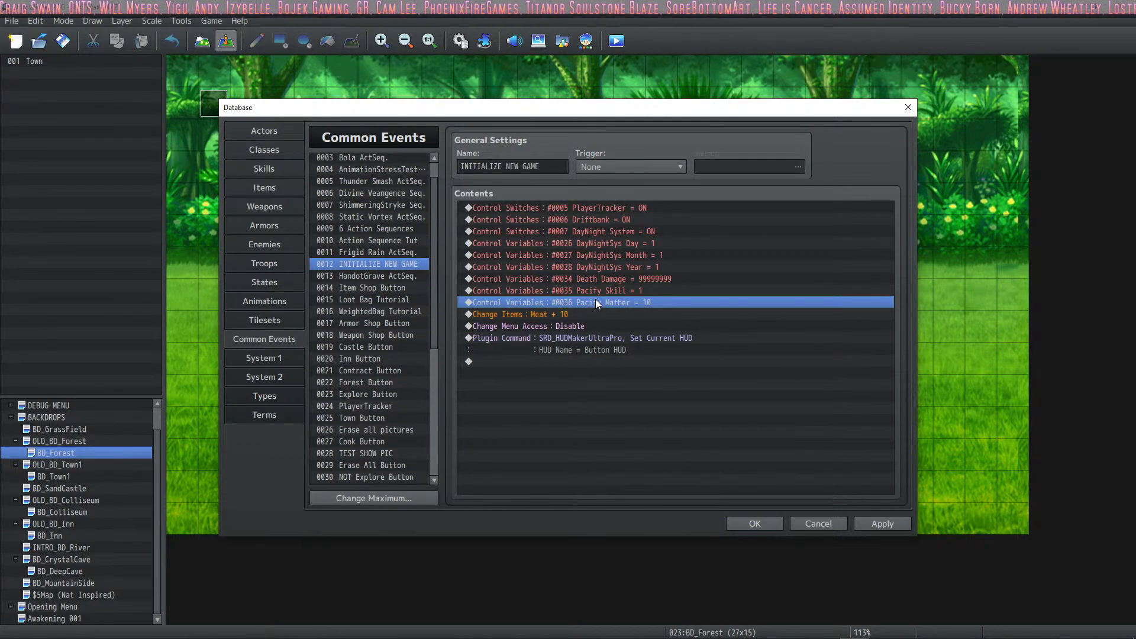
click(879, 523)
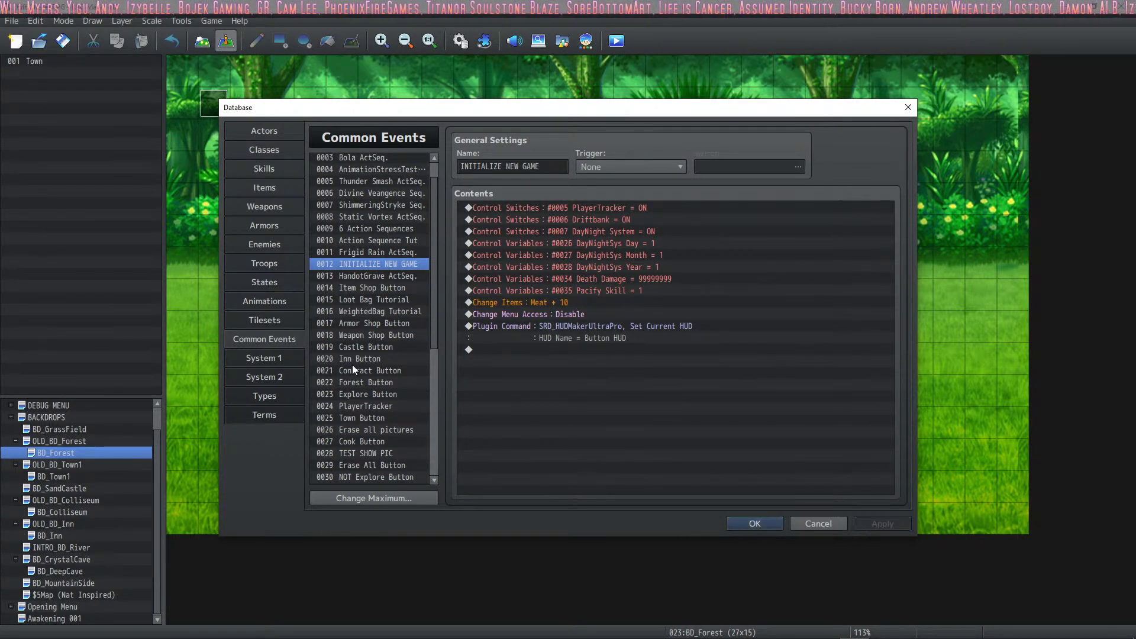
Duplicate the command dividing Pacify Mather by 10 in the Pacify ActSeq. common event.
scroll(338, 347, down, 6)
click(379, 395)
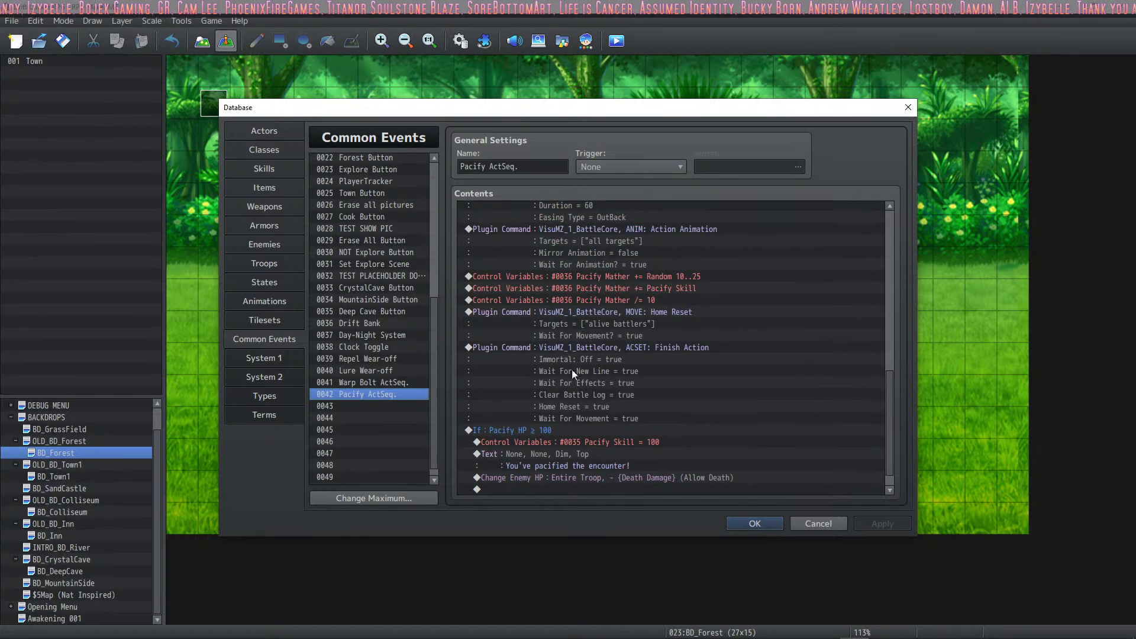
click(656, 289)
click(624, 301)
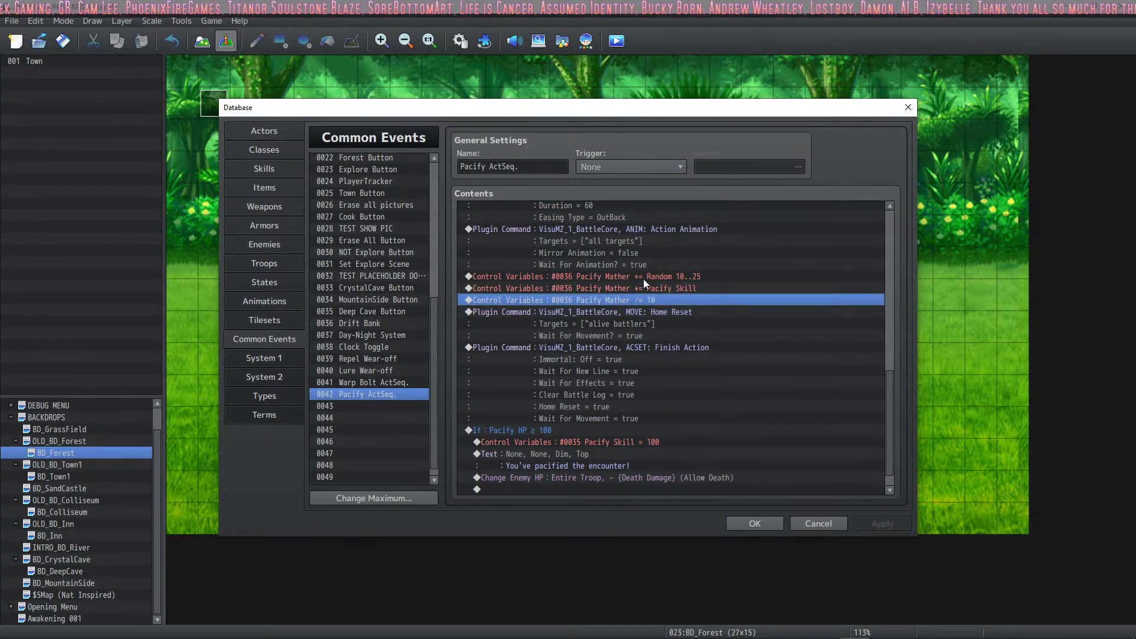
click(644, 278)
click(640, 288)
click(649, 276)
click(642, 300)
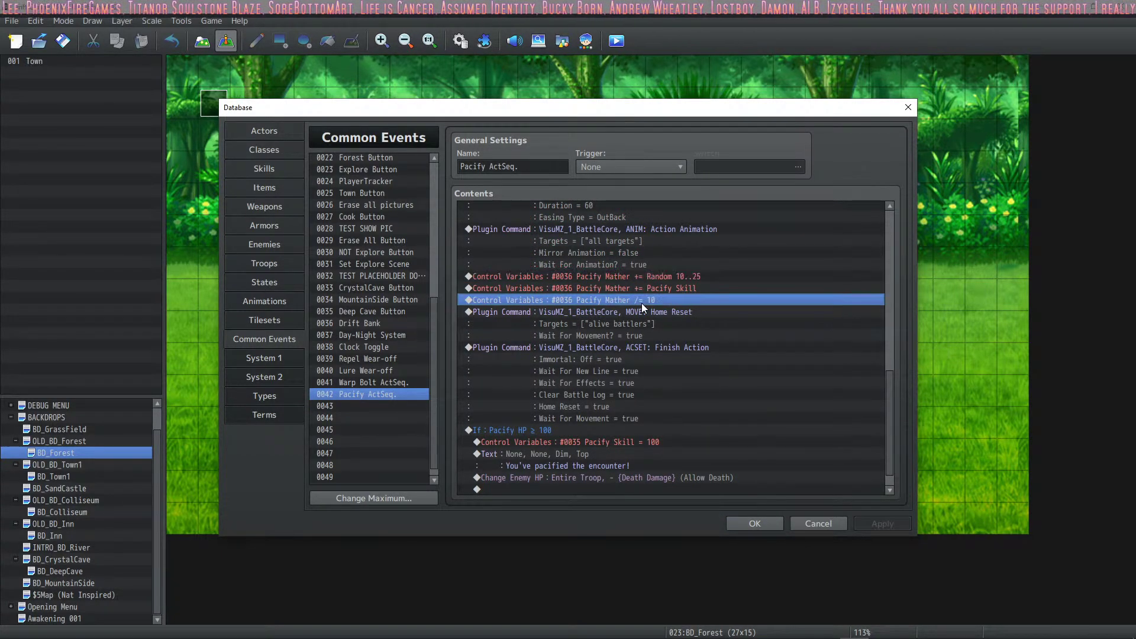
key(ctrl+v)
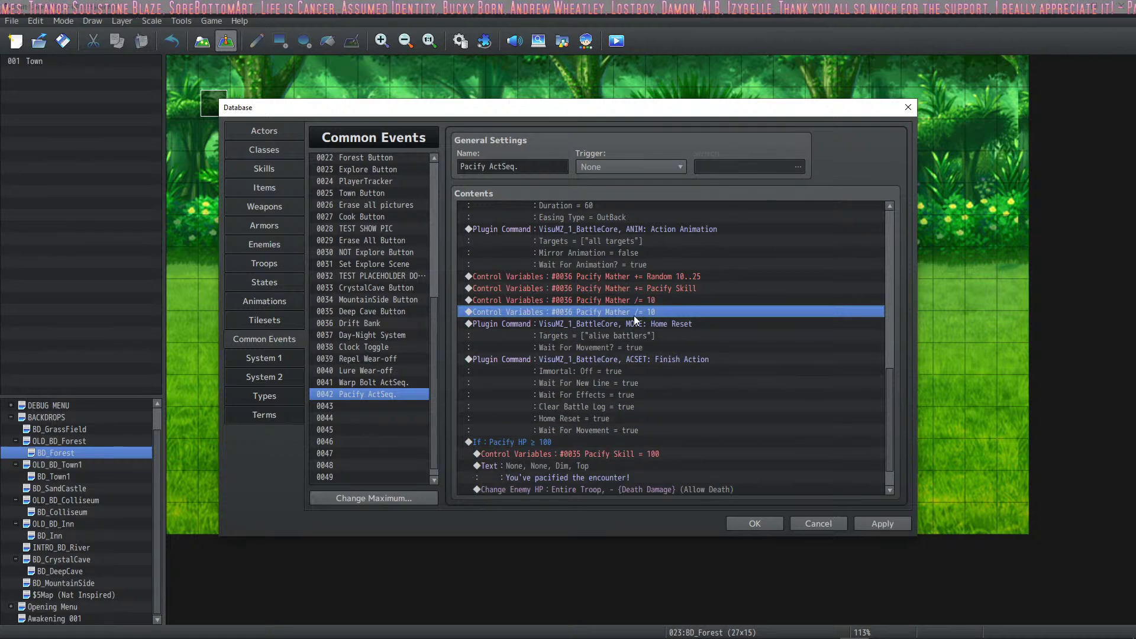
Retarget one of the two duplicate division commands to variable 0032 Pacify HP.
double_click(644, 302)
click(731, 257)
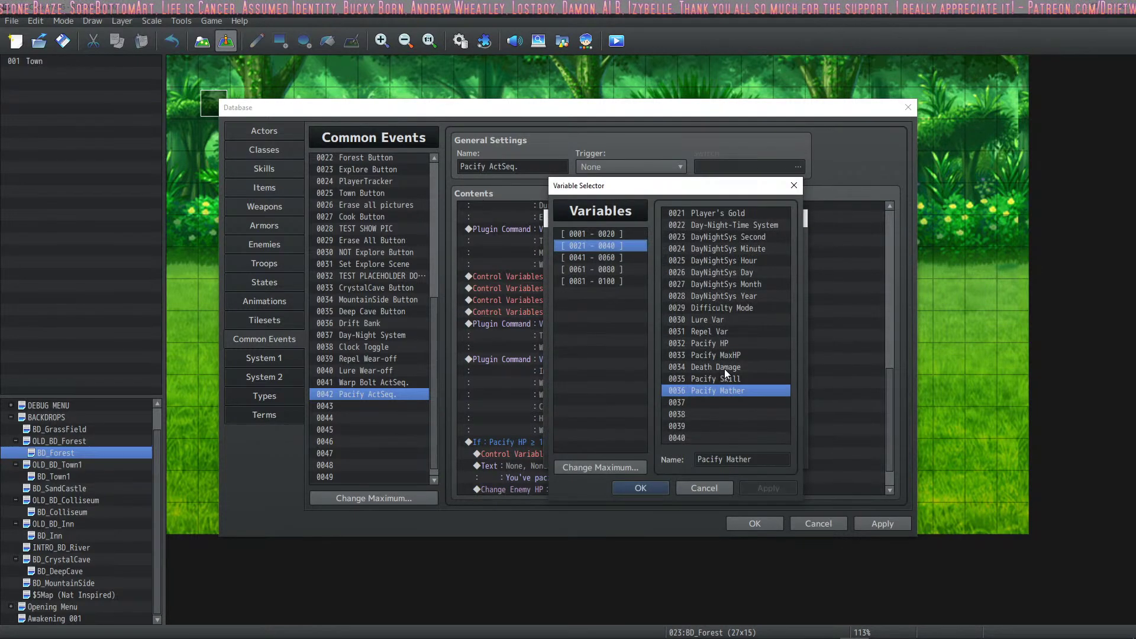
click(729, 344)
click(639, 489)
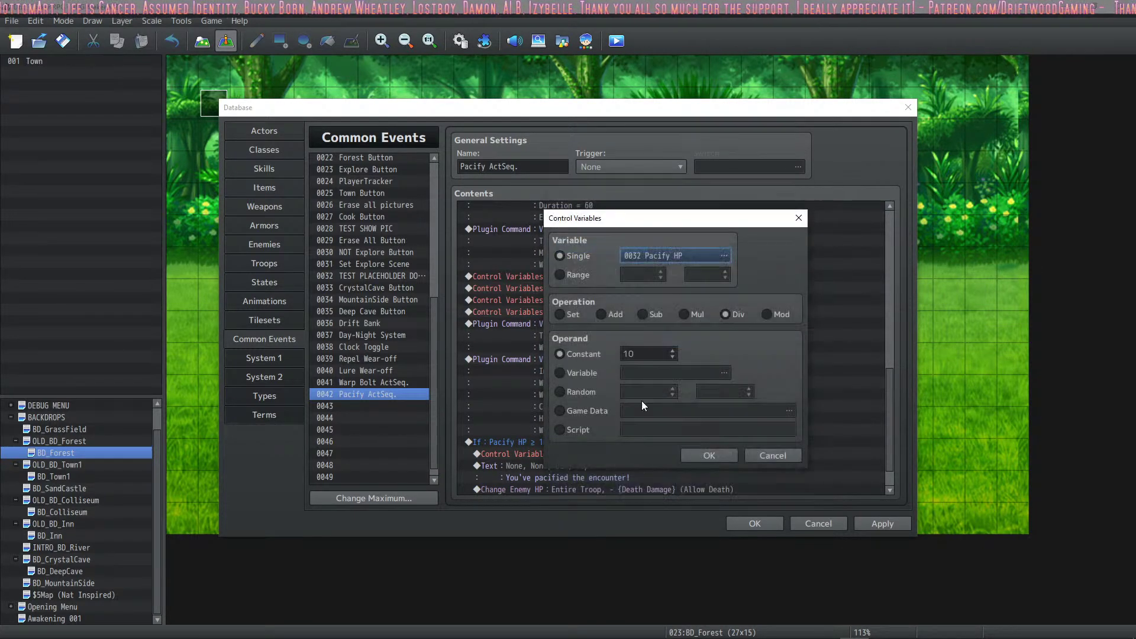
Make the Pacify HP command add variable 0036 Pacify Mather and confirm it.
click(614, 317)
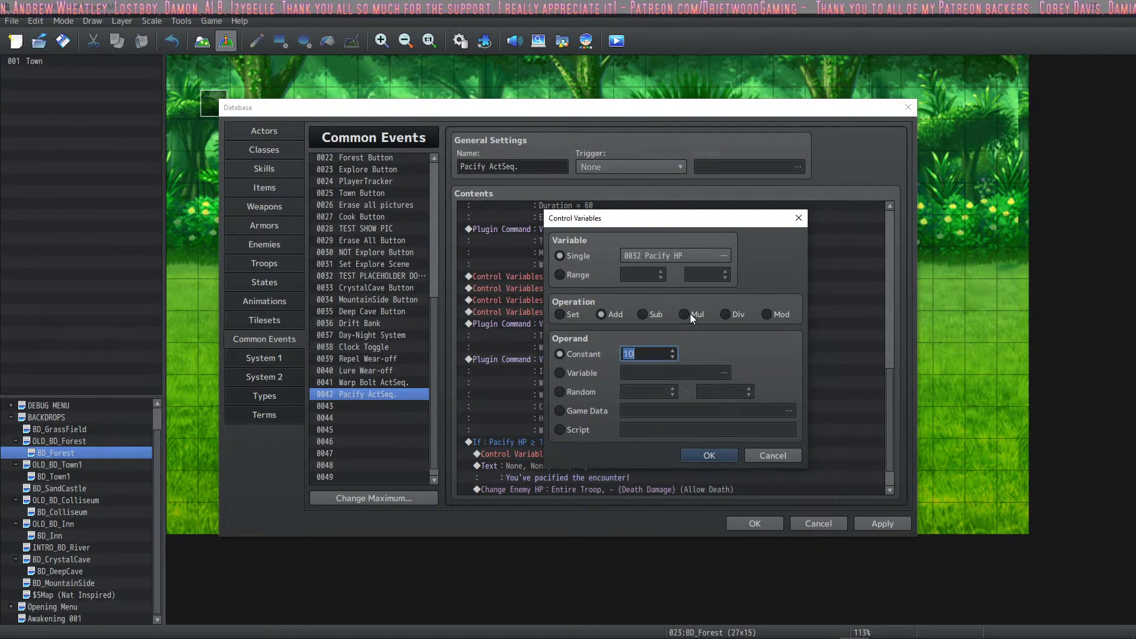
click(586, 374)
double_click(672, 377)
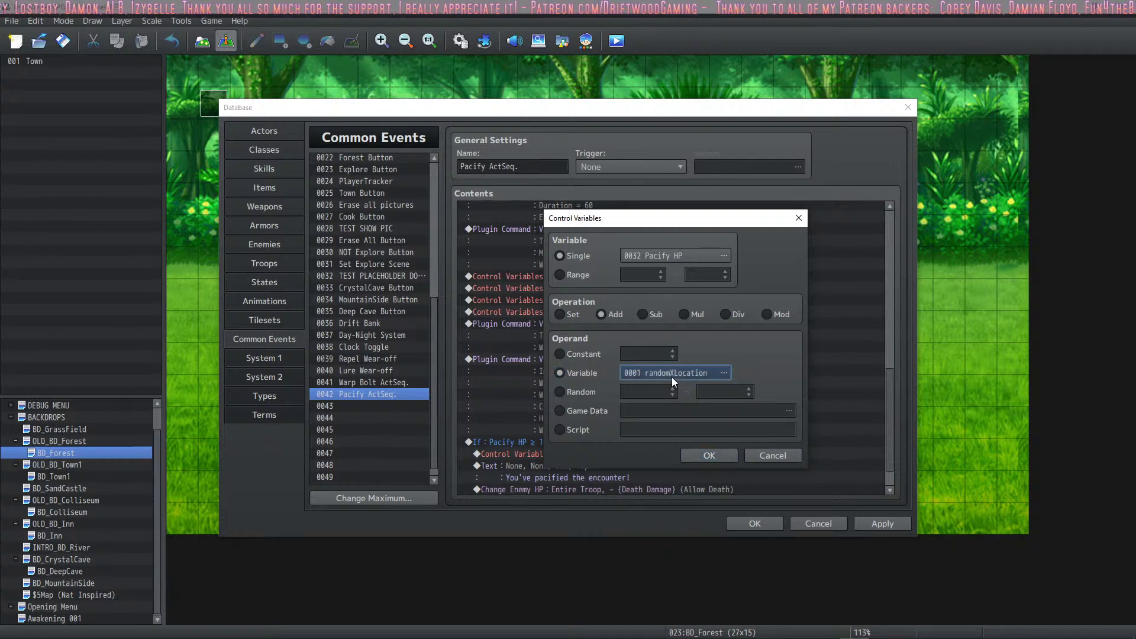
click(720, 391)
click(641, 488)
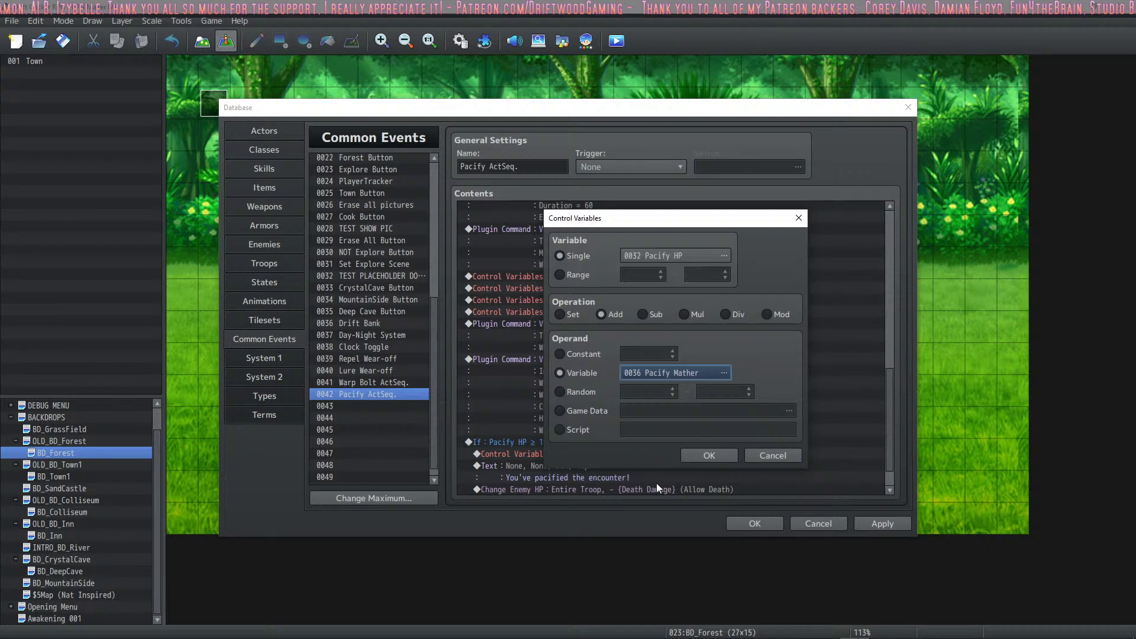
click(708, 454)
Insert a conditional branch before the Pacify HP addition that checks whether variable 0036 Pacify Mather is ≥ constant 1.
right_click(645, 316)
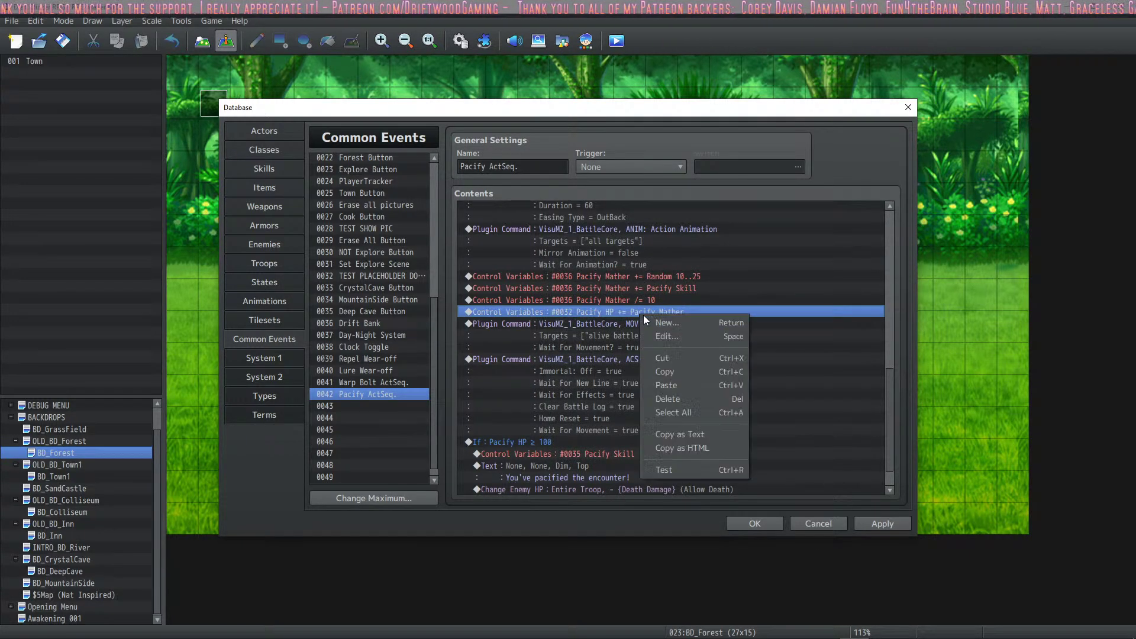
click(667, 322)
click(616, 387)
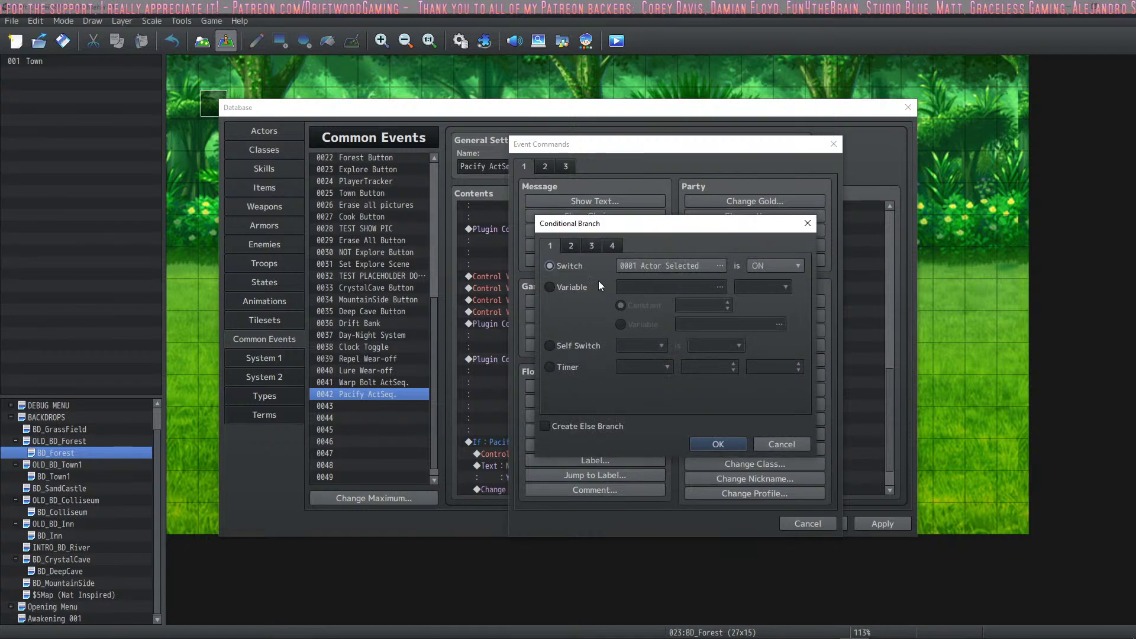
click(583, 289)
click(712, 286)
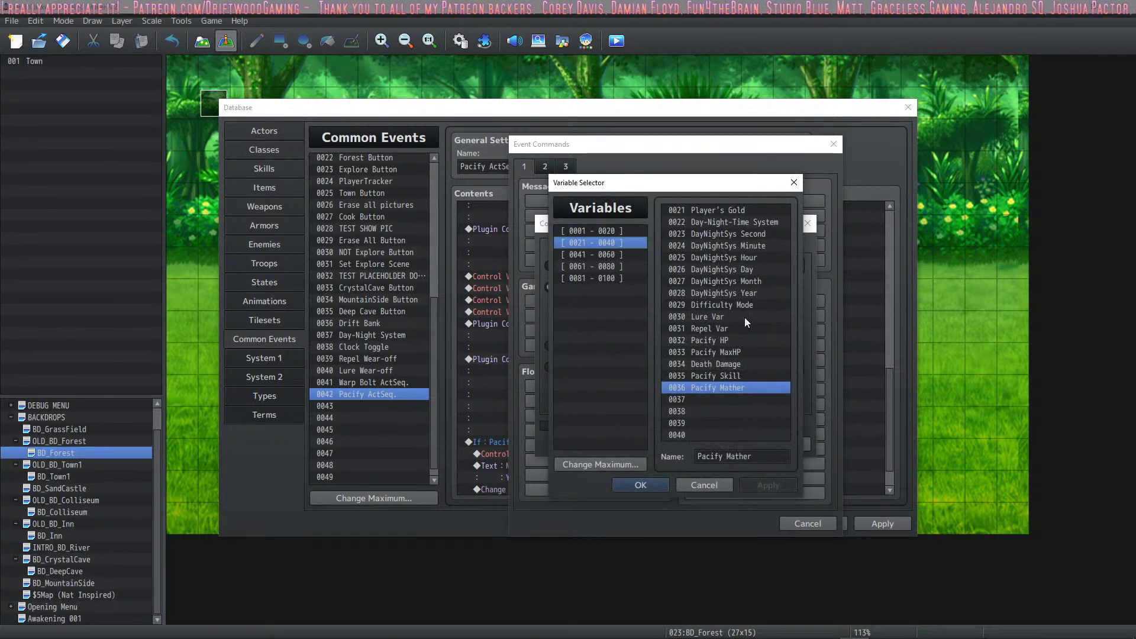
click(652, 485)
click(749, 290)
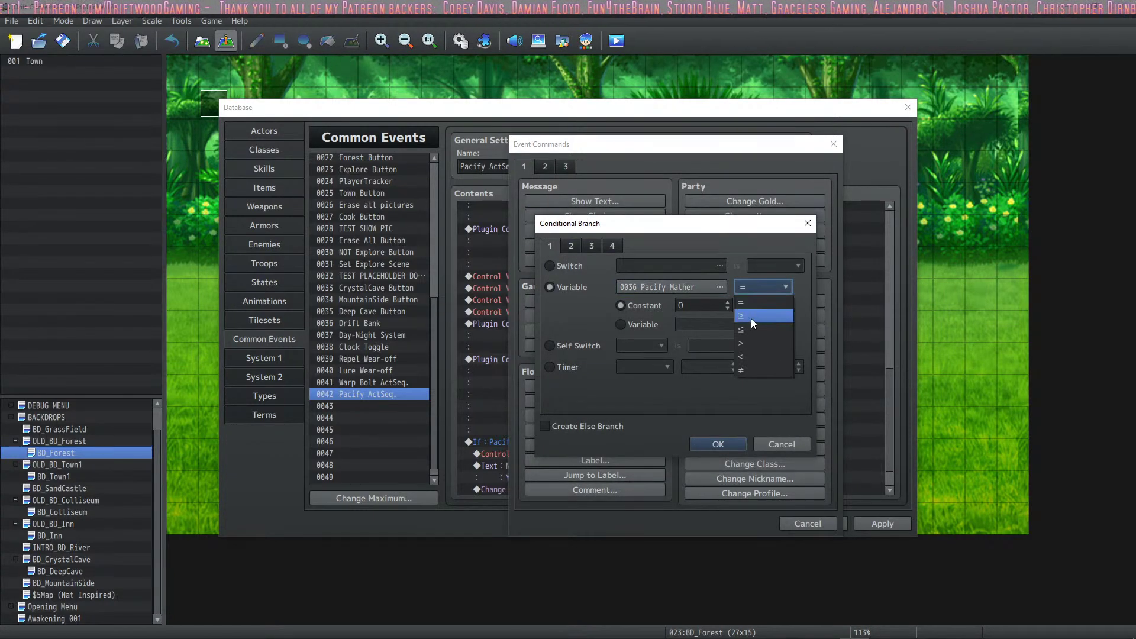
click(751, 317)
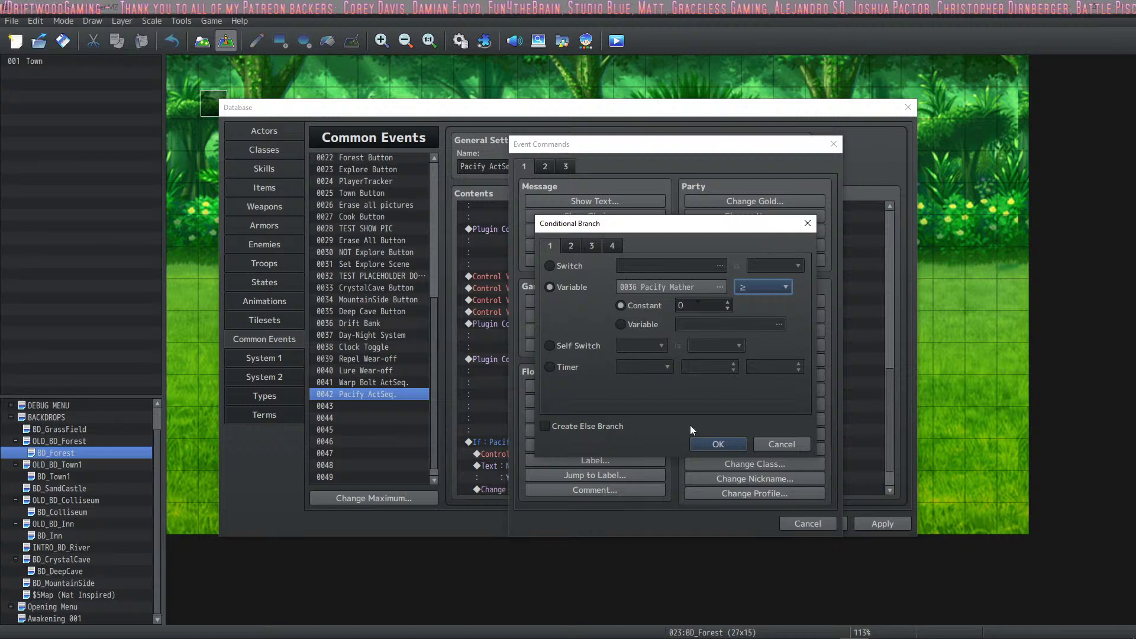
double_click(697, 306)
text(1)
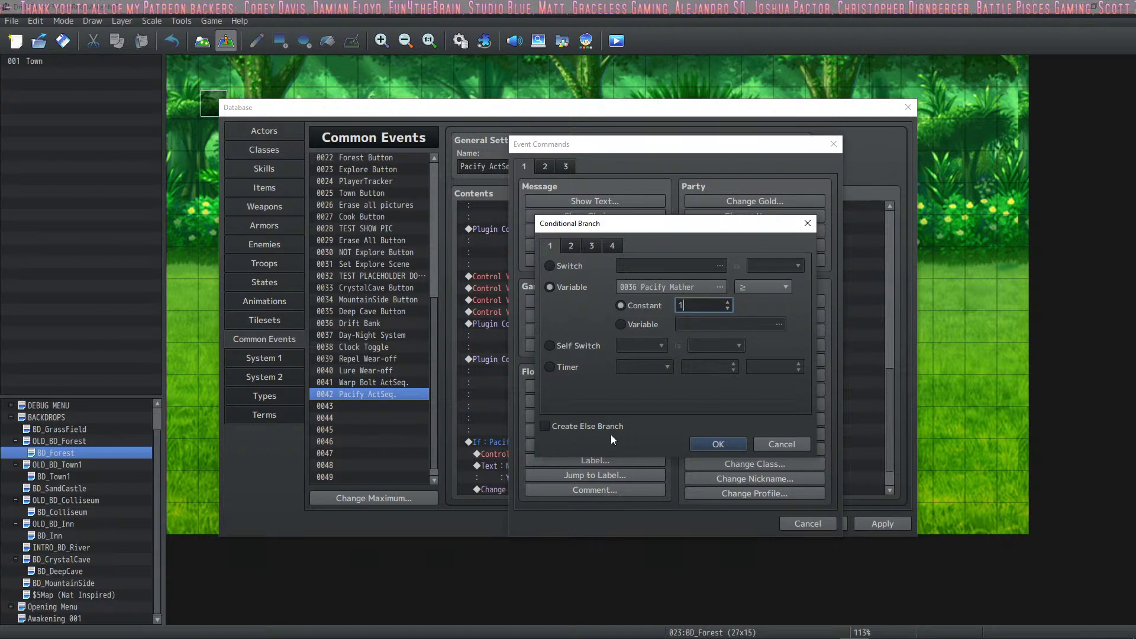
click(725, 444)
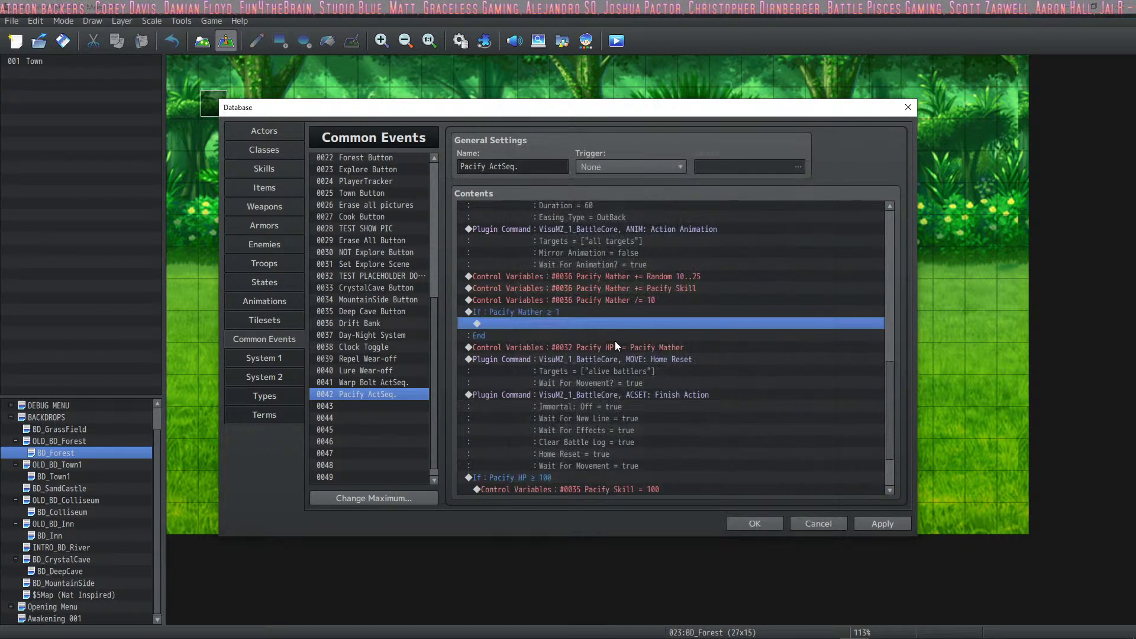
Move the Pacify HP += Pacify Mather command inside the Pacify Mather ≥ 1 branch and apply the change.
click(613, 297)
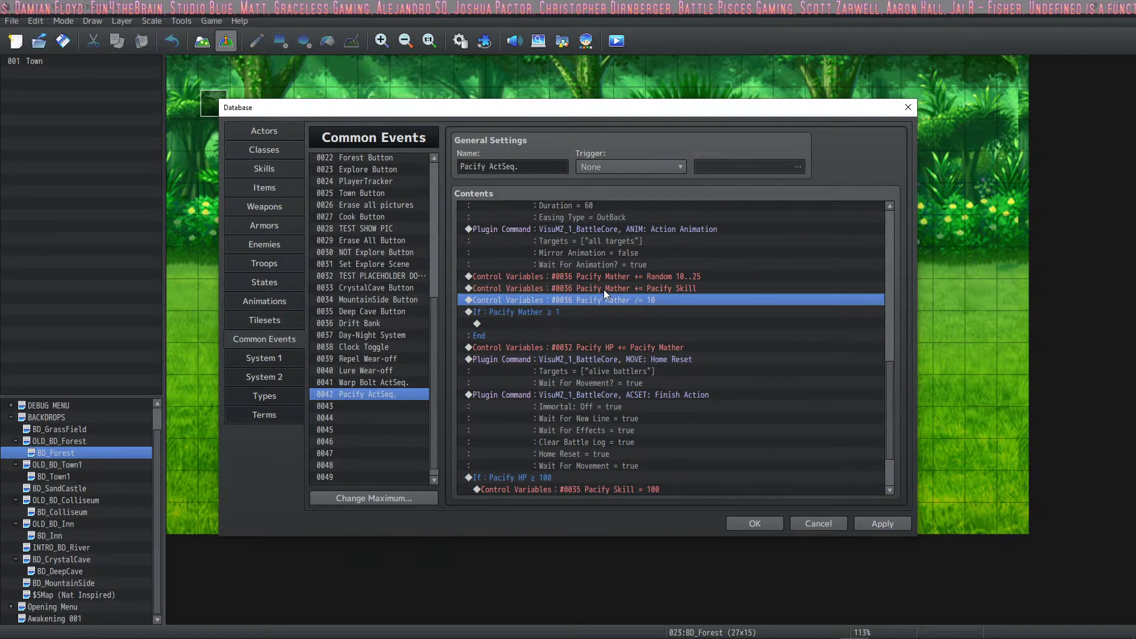
click(627, 347)
key(Delete)
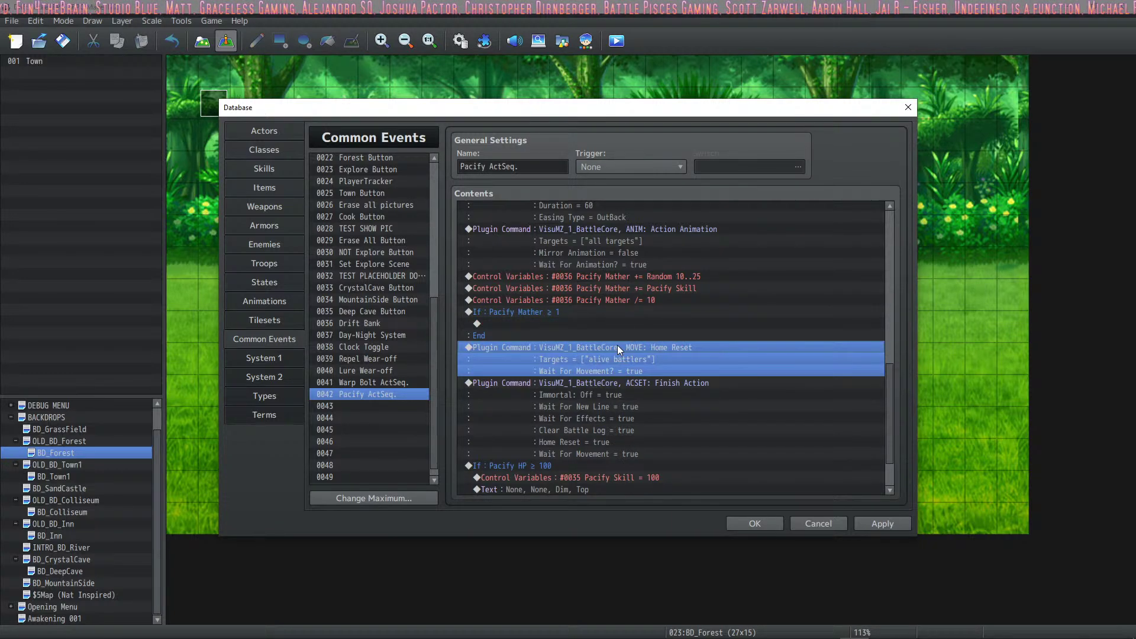
click(560, 329)
text(Control Variables : #0032 Pacify HP += Pacify Mather)
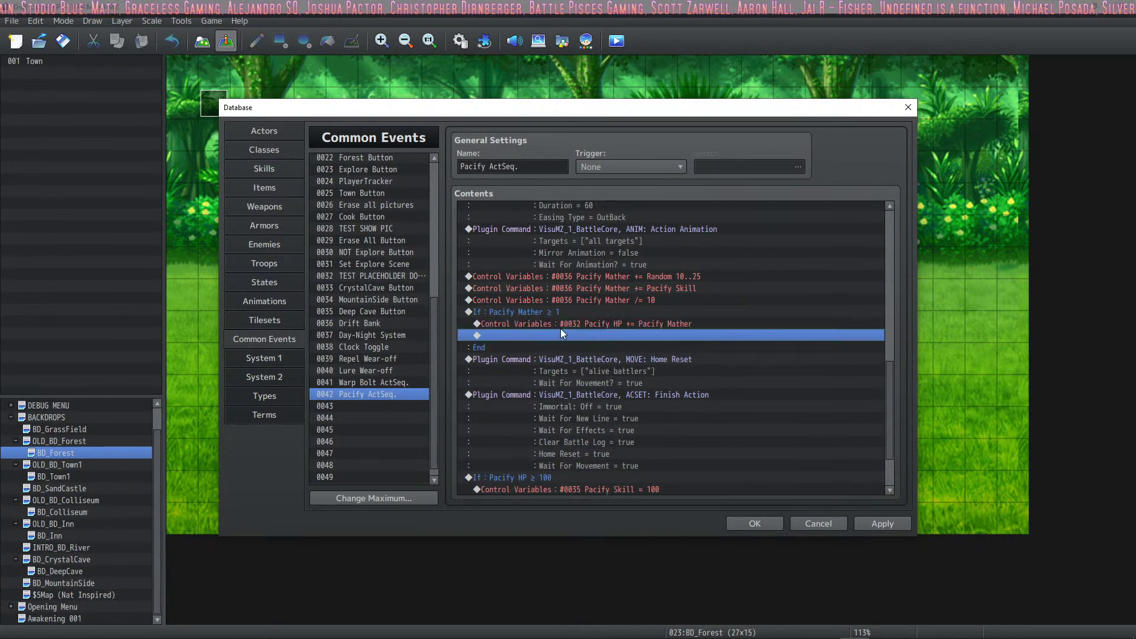
click(892, 521)
Review the three Pacify Mather calculation commands and the conditional branch that adds the result to Pacify HP.
click(676, 281)
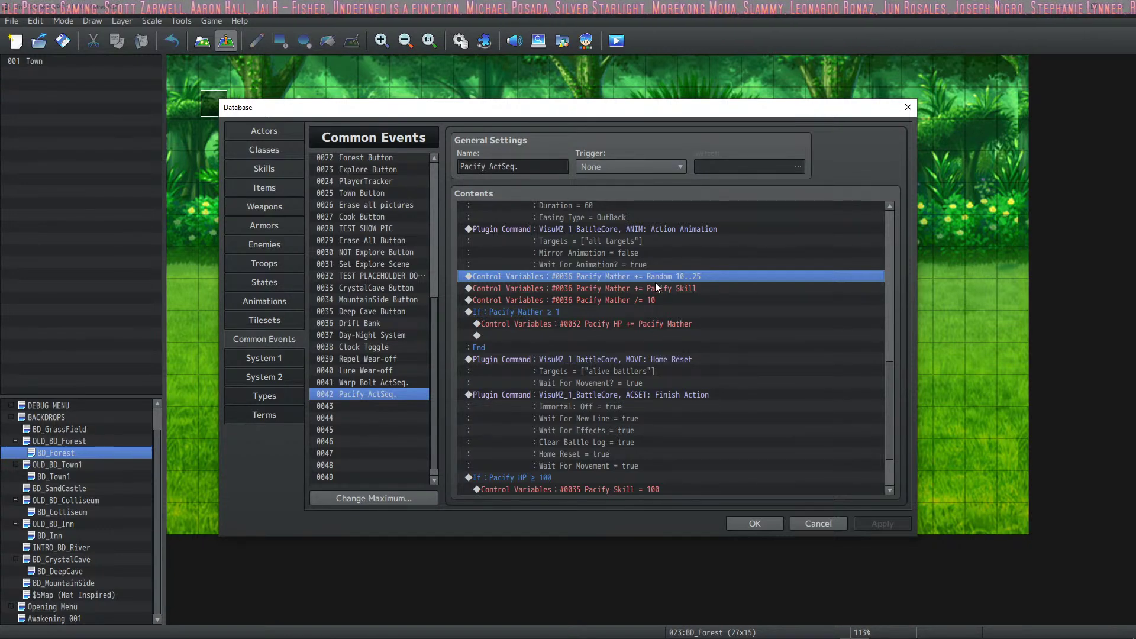
click(691, 289)
click(664, 302)
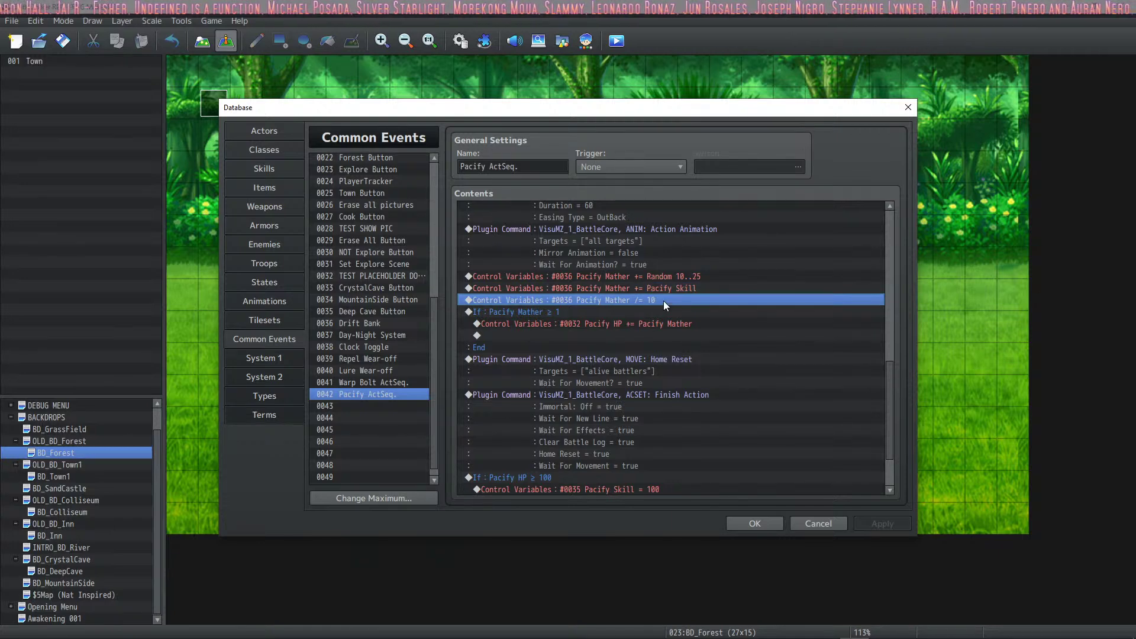
shift+click(572, 325)
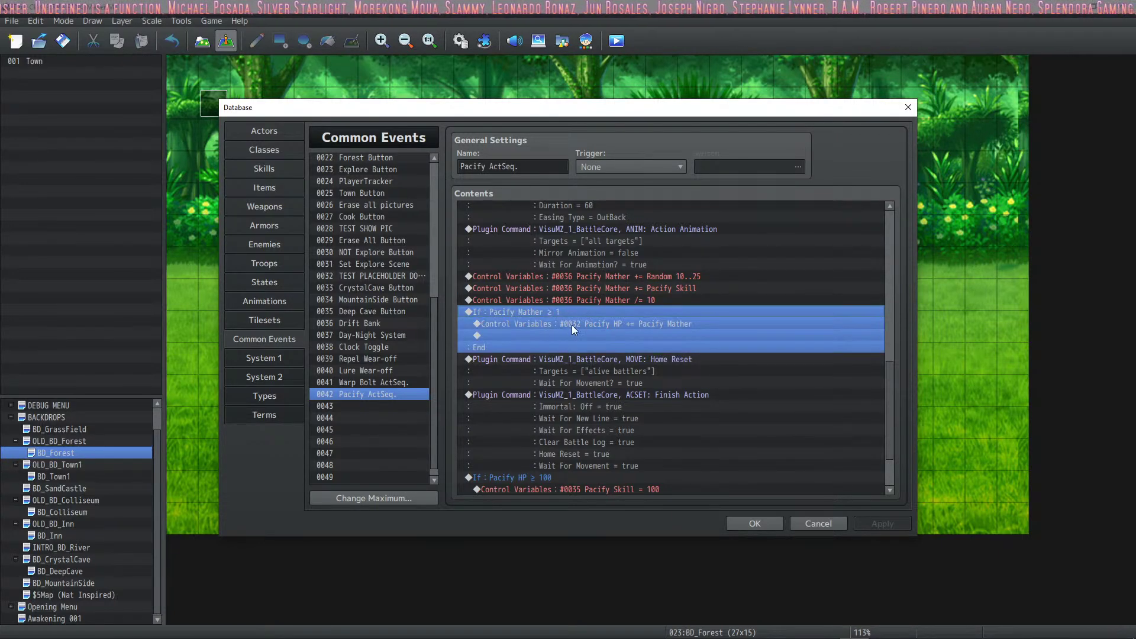
click(580, 324)
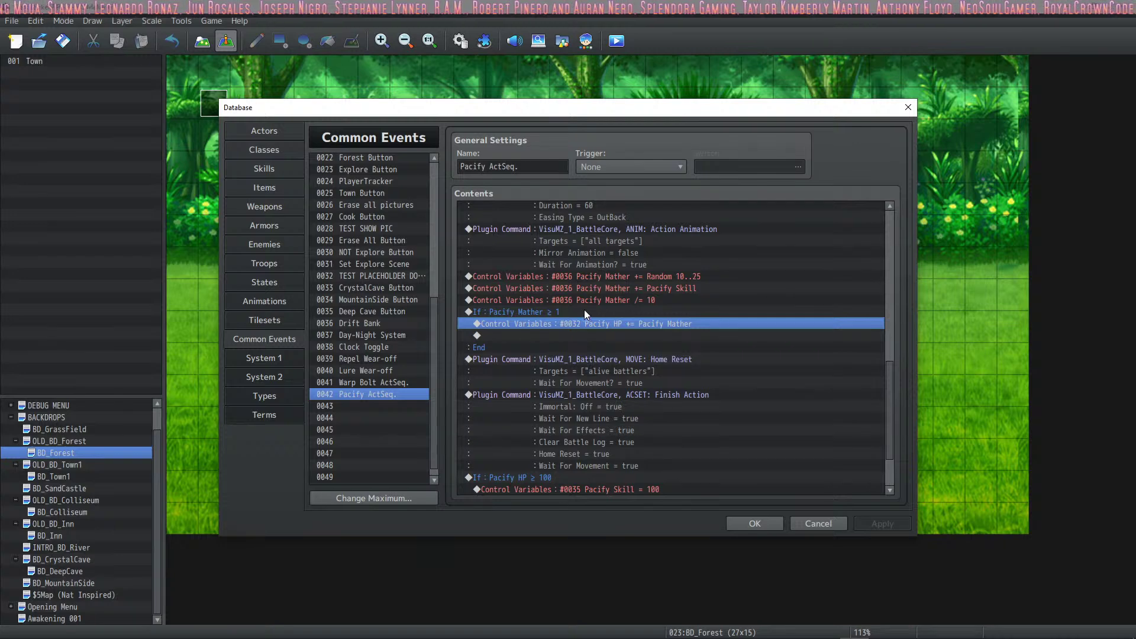
click(597, 300)
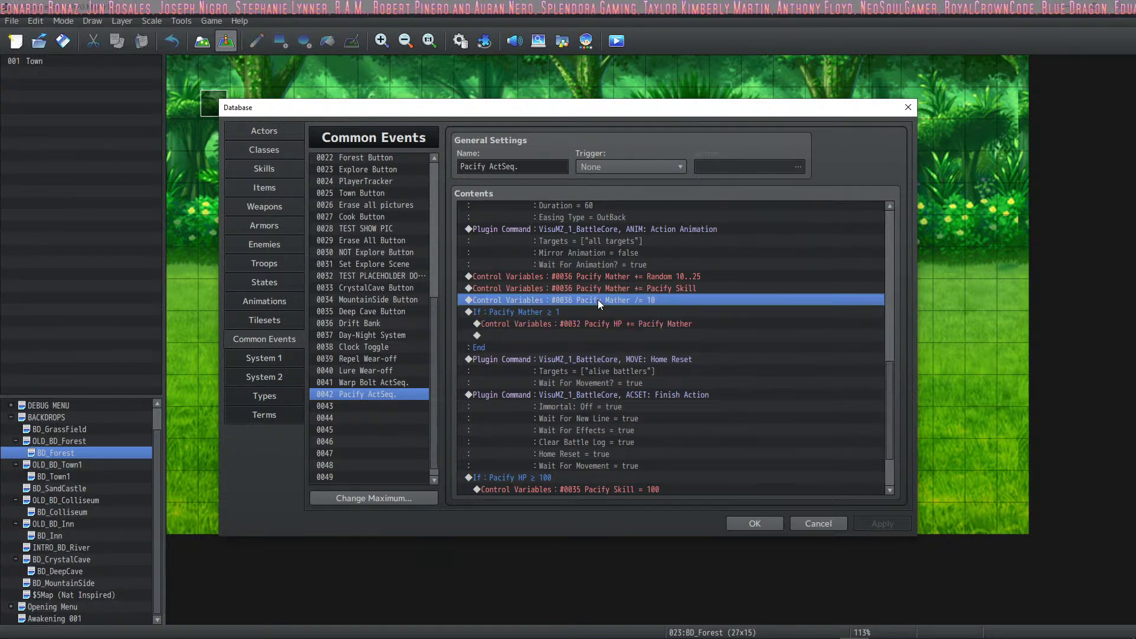
right_click(597, 301)
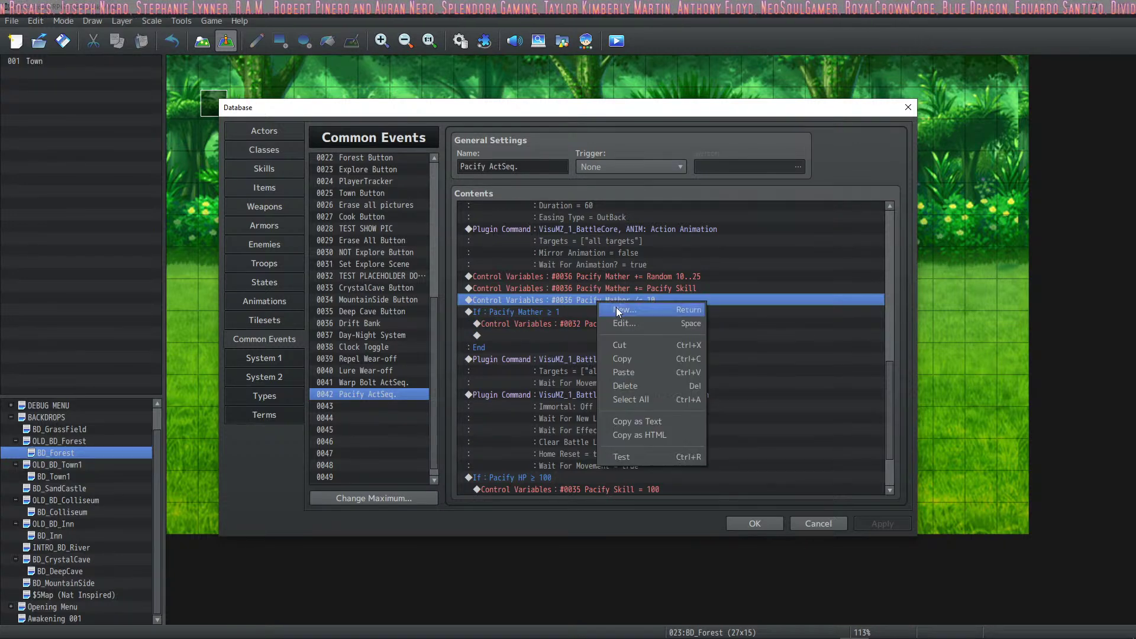
click(564, 311)
click(605, 301)
click(592, 314)
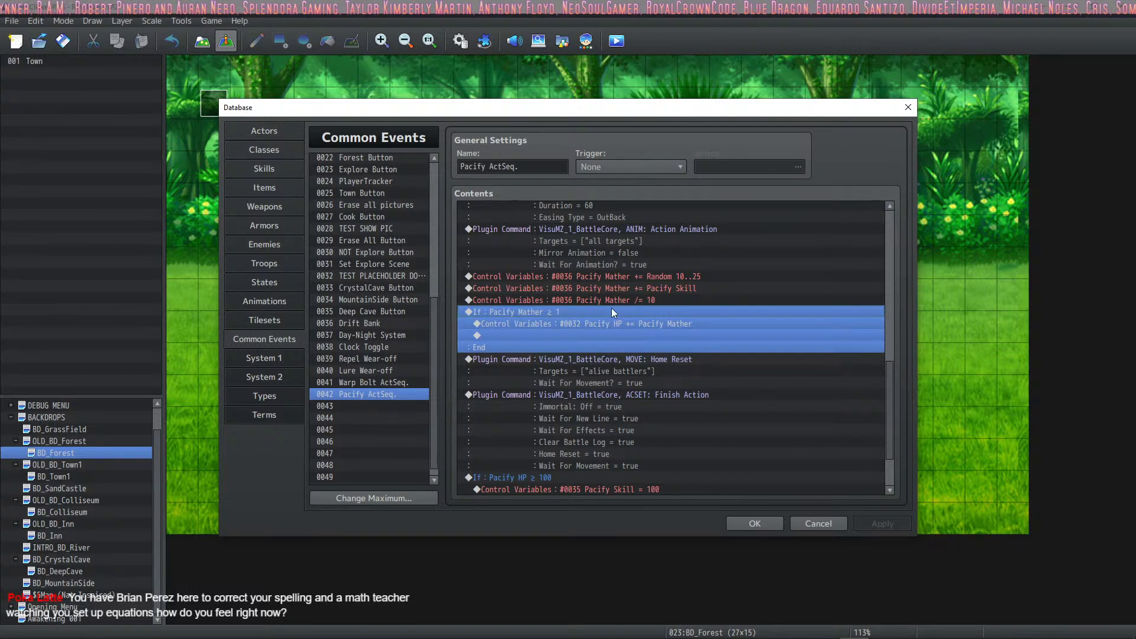
right_click(582, 312)
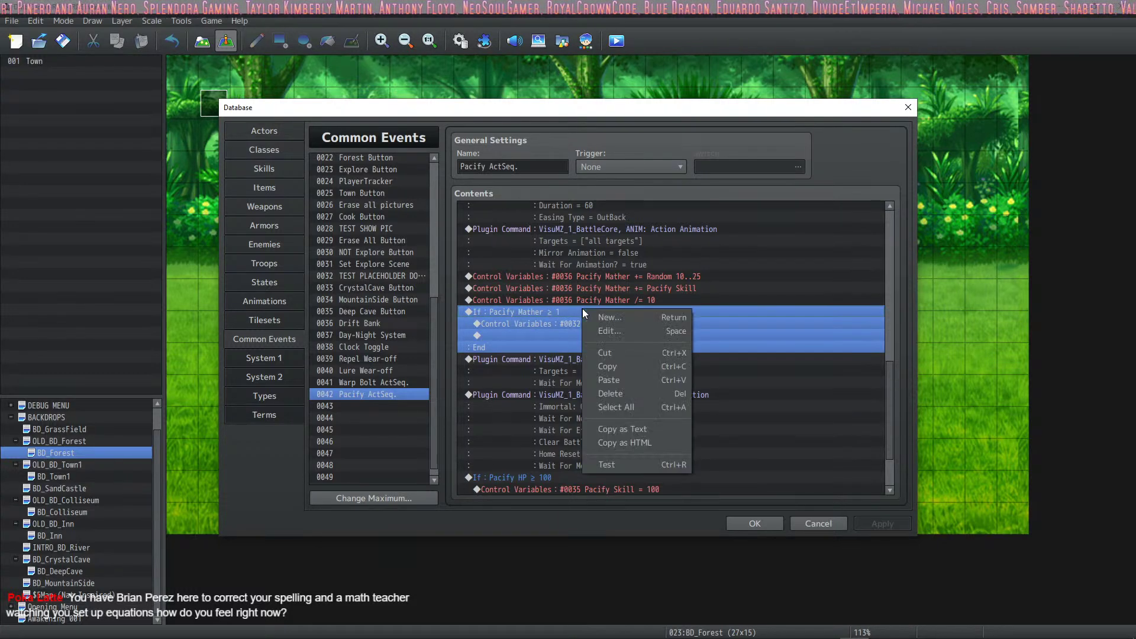
click(598, 319)
click(565, 168)
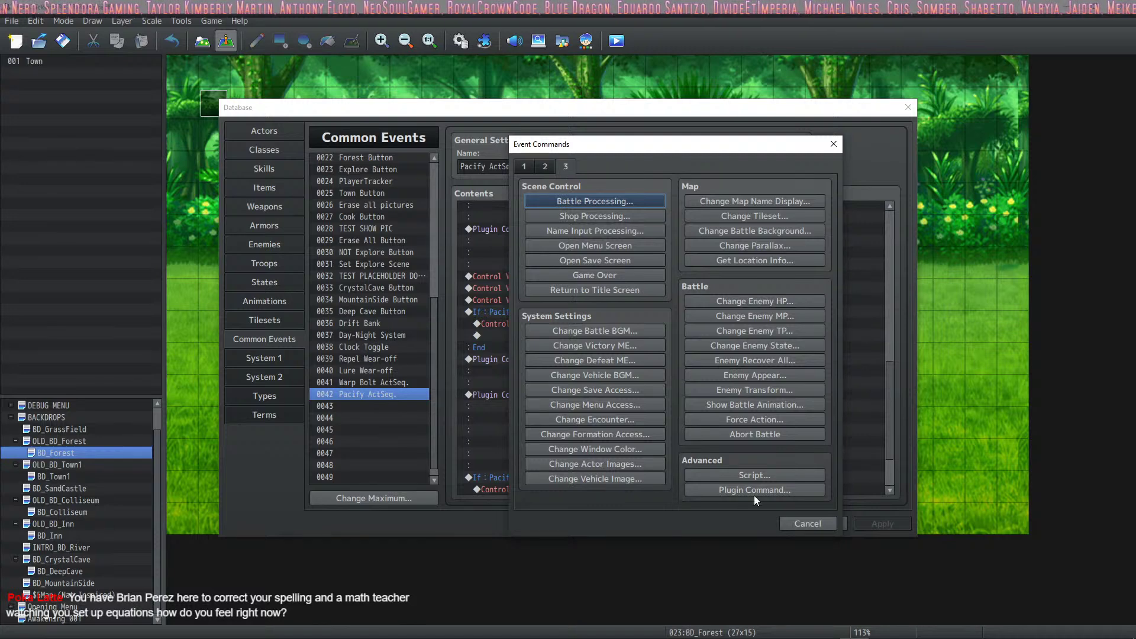
click(754, 475)
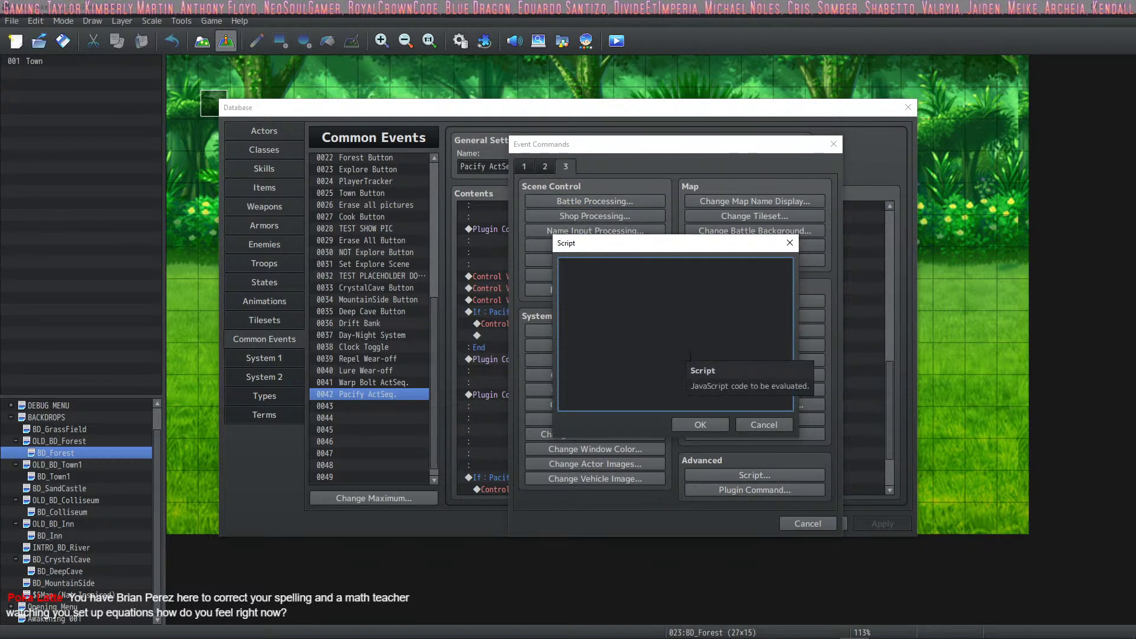
click(764, 425)
click(808, 524)
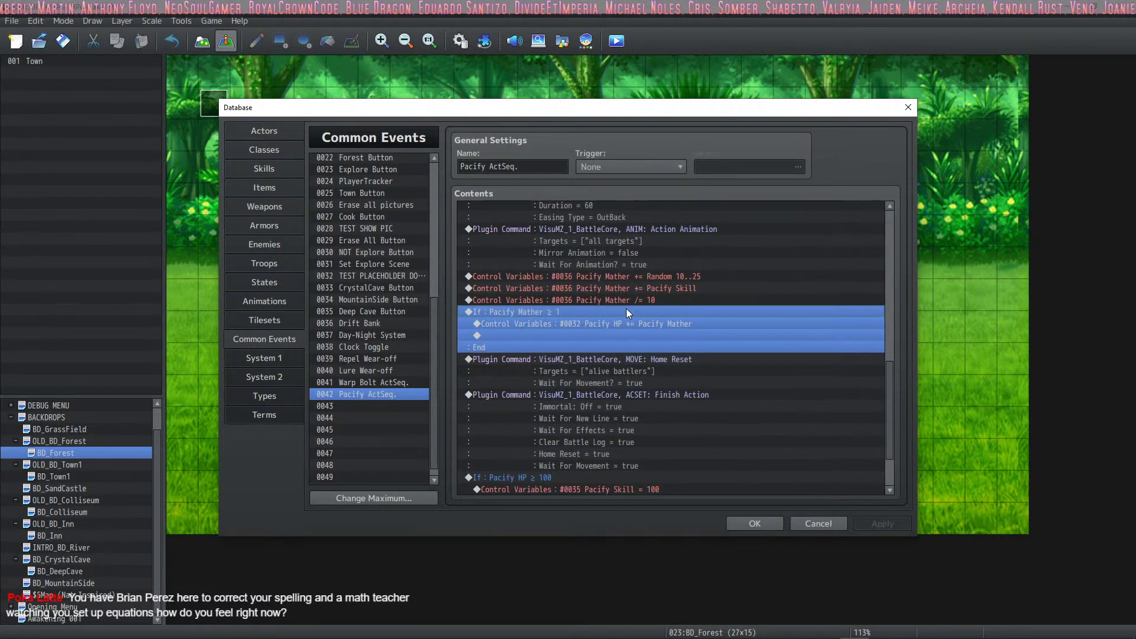
Insert a script command before the Pacify Mather ≥ 1 branch and enter $gameVariables(36)/10; in it.
right_click(584, 311)
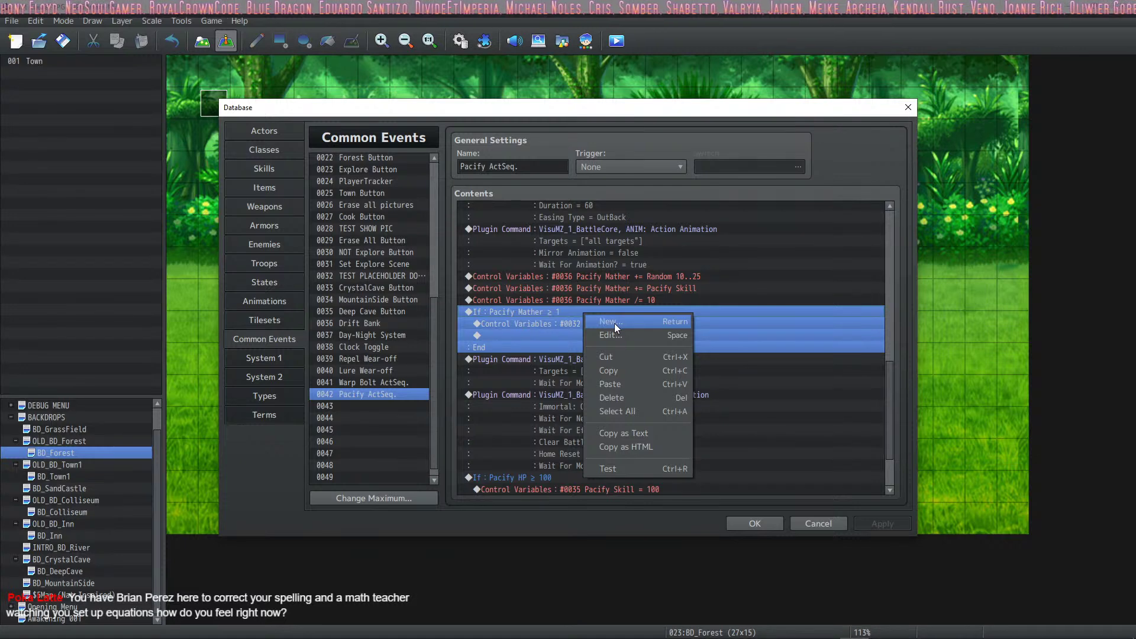
click(617, 325)
click(768, 478)
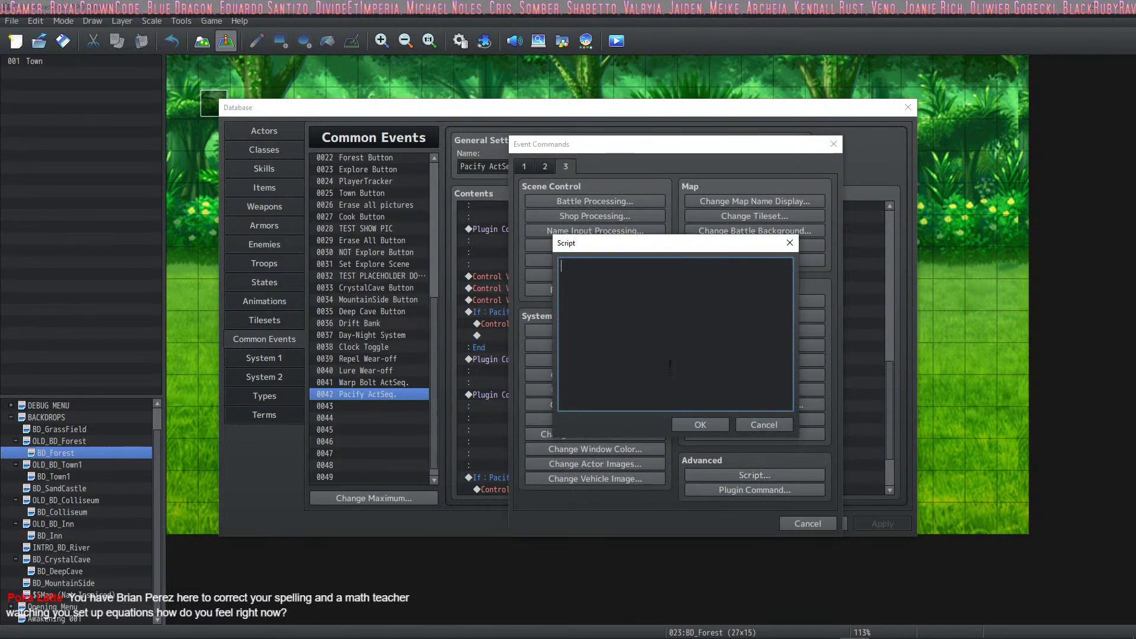
text($gameV)
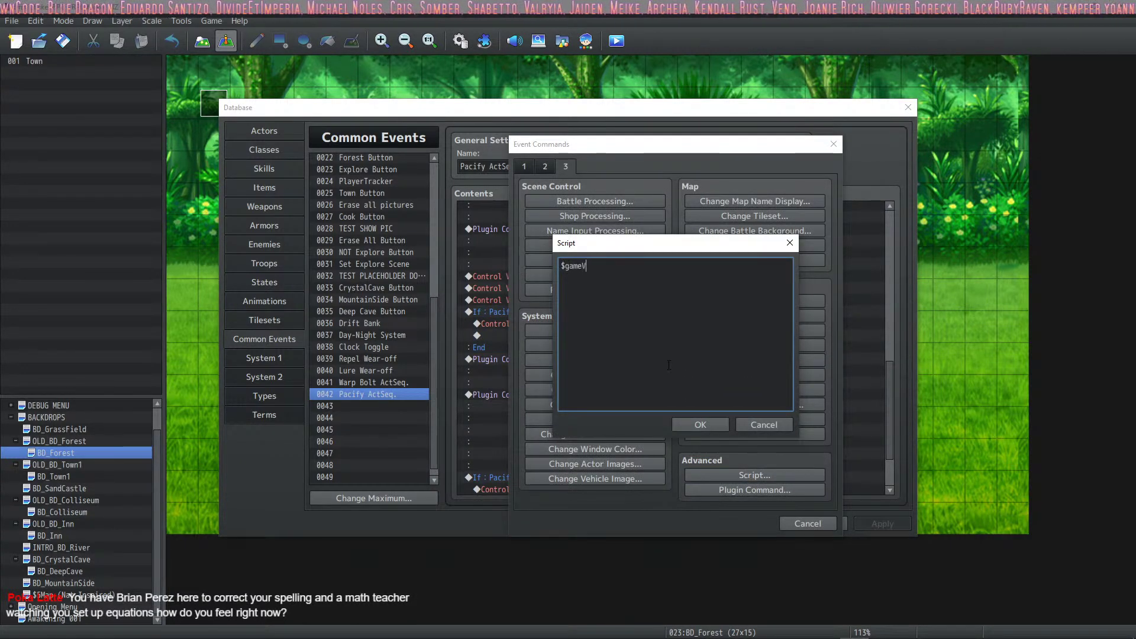
text(ariables<)
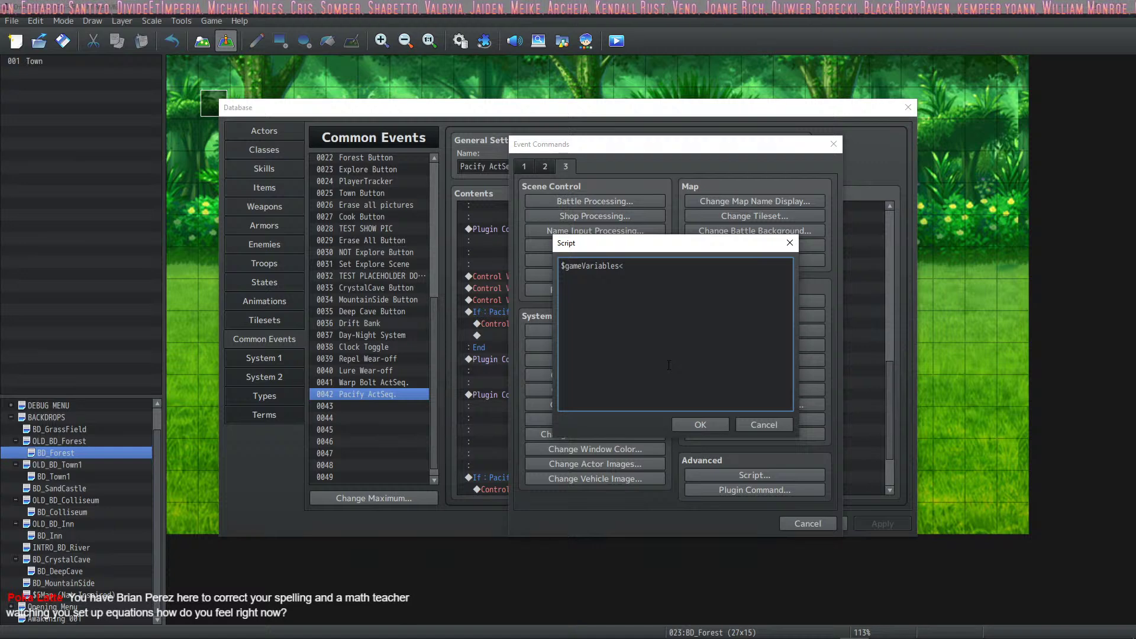
key(BackSpace)
text((3)
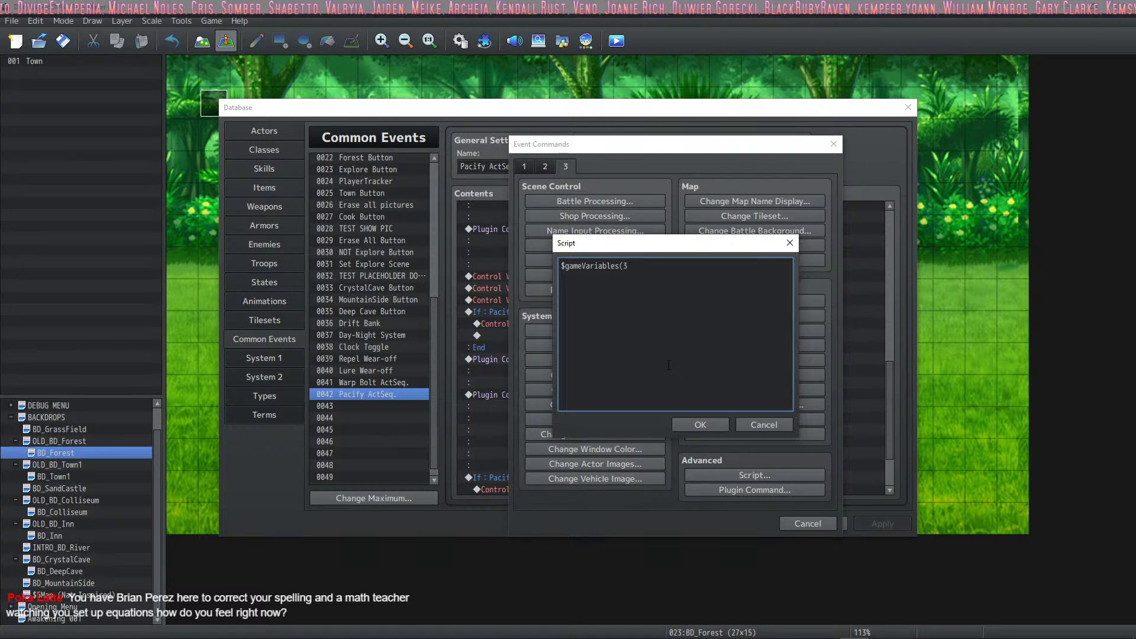
text(6)/)
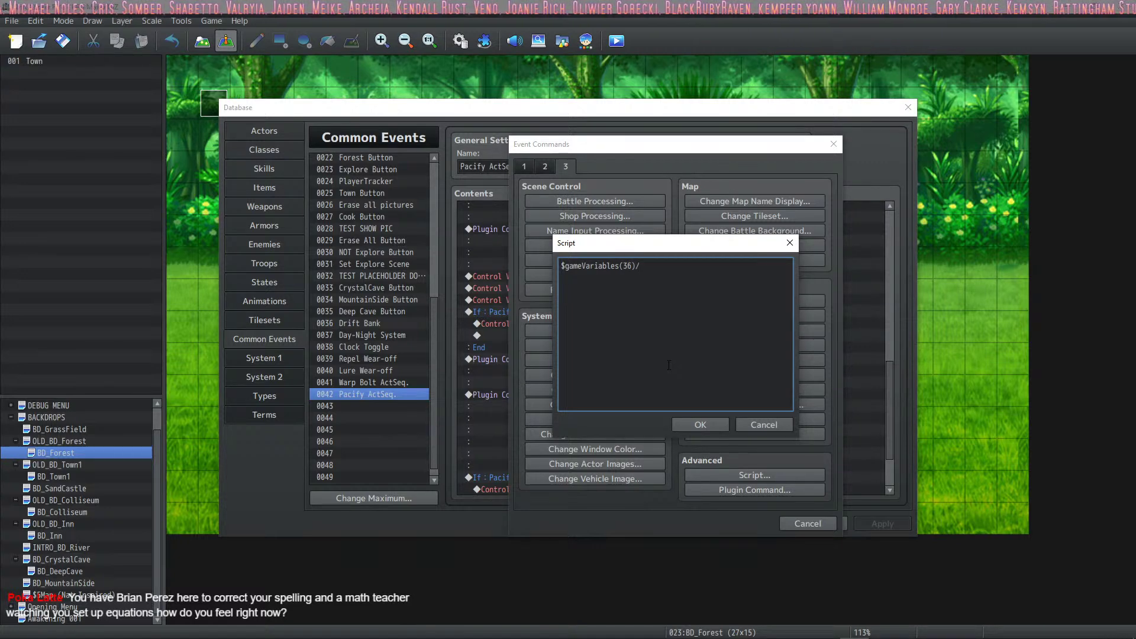
text(10)
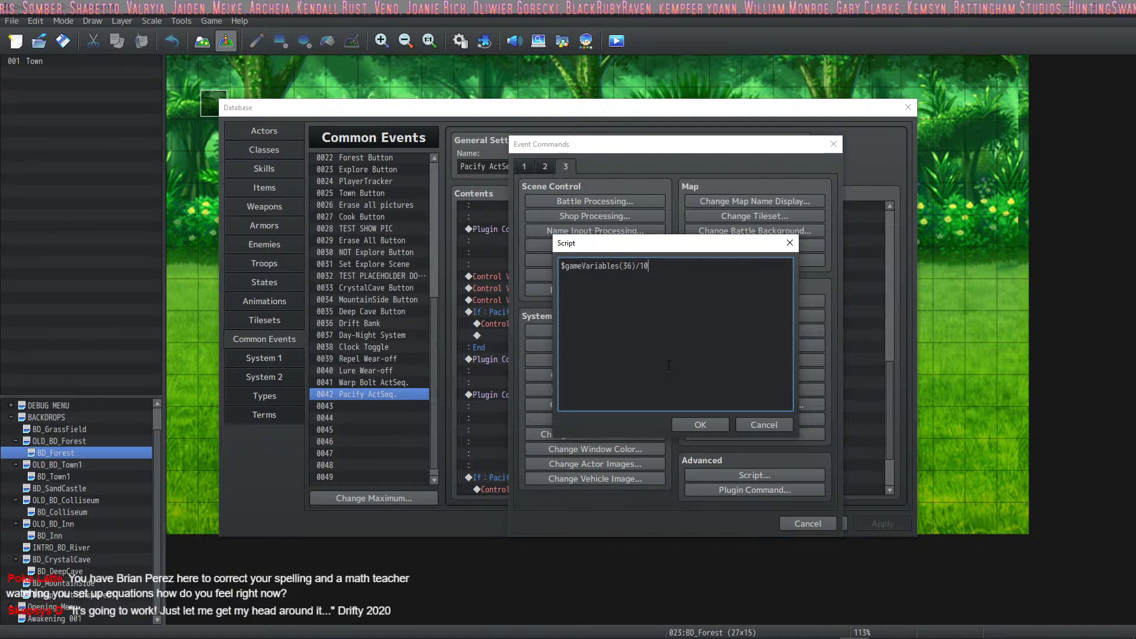
text(;)
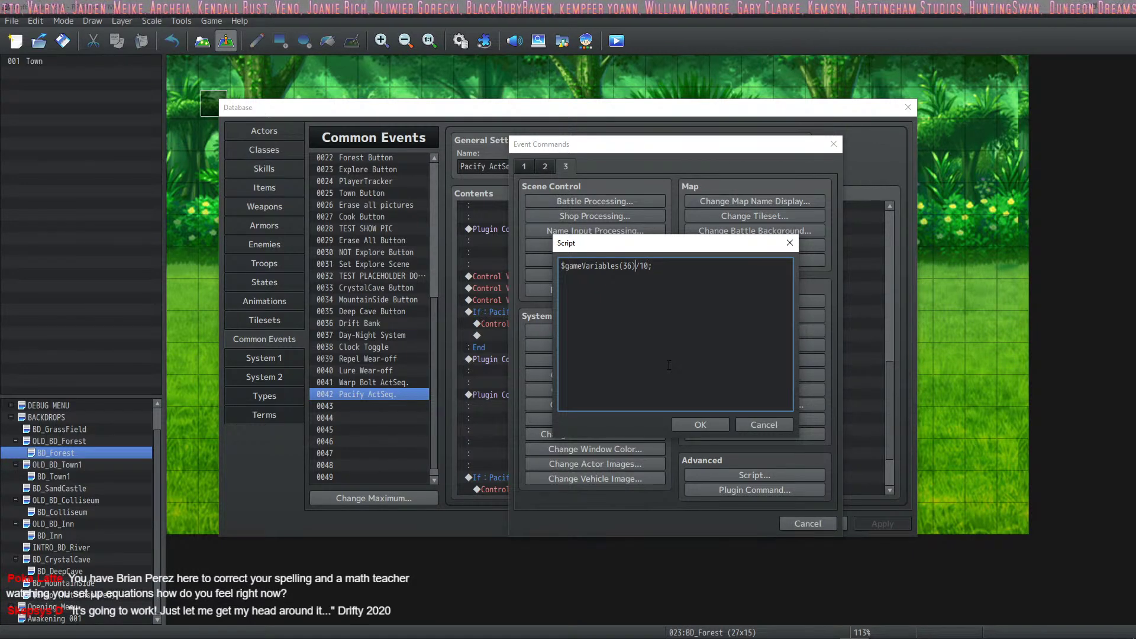
Assign the script's expression to a variable x on one line, as var x = $gameVariables(36)/10;.
key(Home)
key(Return)
key(Up)
text(var)
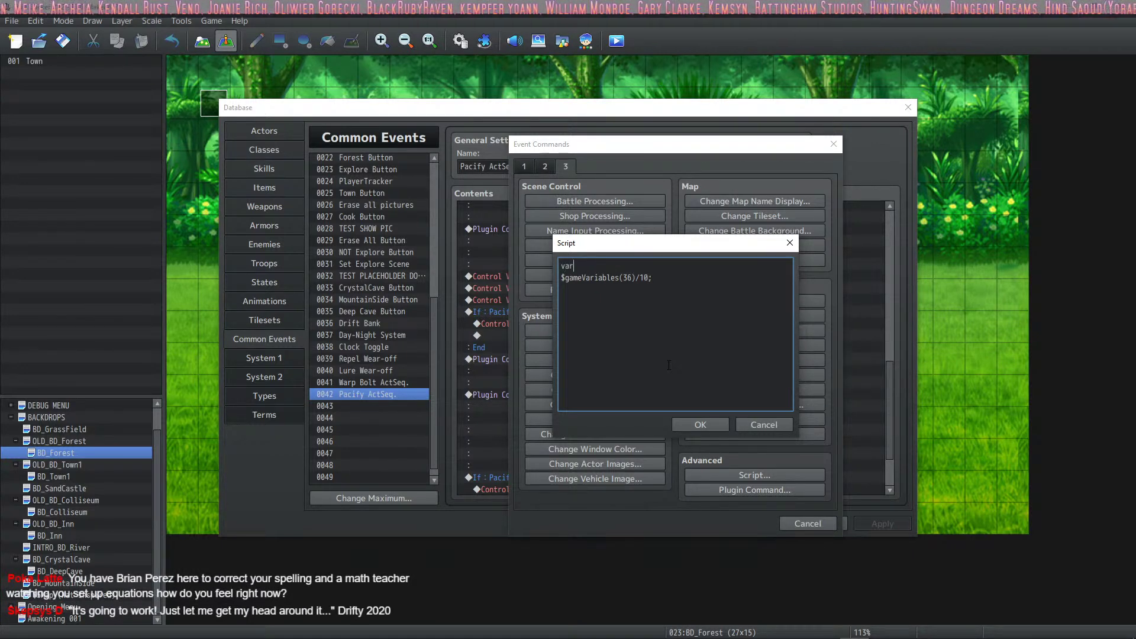
text( x =)
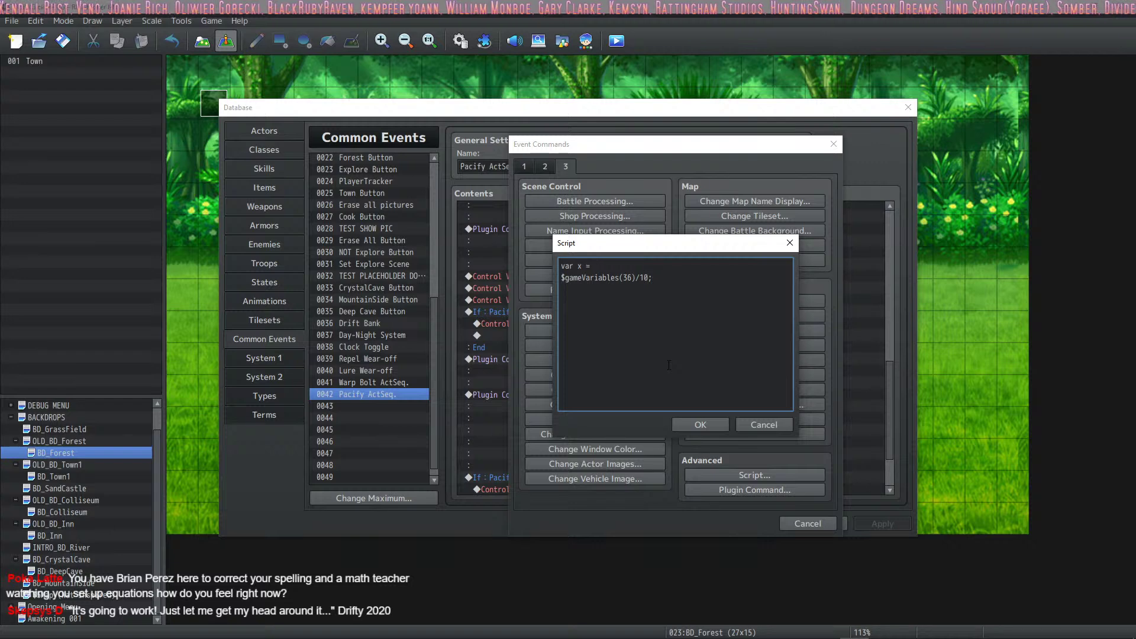
key(Right)
key(shift+Right)
key(shift+Right)
key(shift+Right)
key(shift+Right)
key(shift+Right)
key(shift+Right)
key(shift+Right)
key(shift+Right)
key(shift+Right)
key(shift+Right)
key(shift+Right)
key(shift+Right)
key(shift+Right)
key(shift+Right)
key(shift+Right)
key(shift+Right)
key(shift+Right)
key(shift+Right)
key(shift+Right)
key(shift+Right)
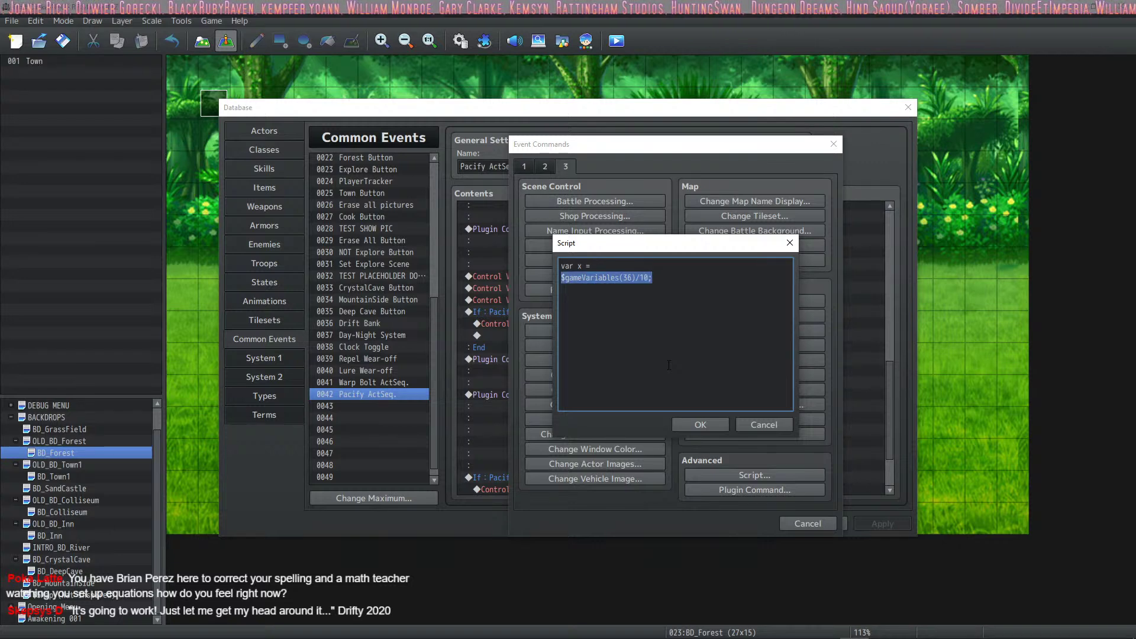
key(ctrl+x)
key(BackSpace)
key(Return)
key(ctrl+v)
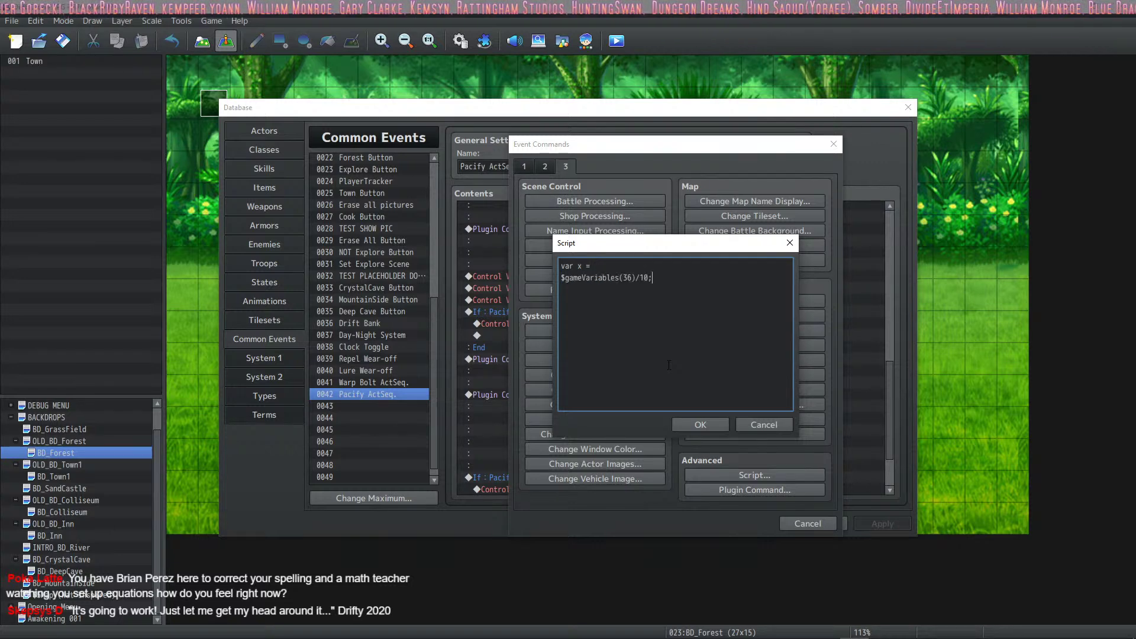
key(Delete)
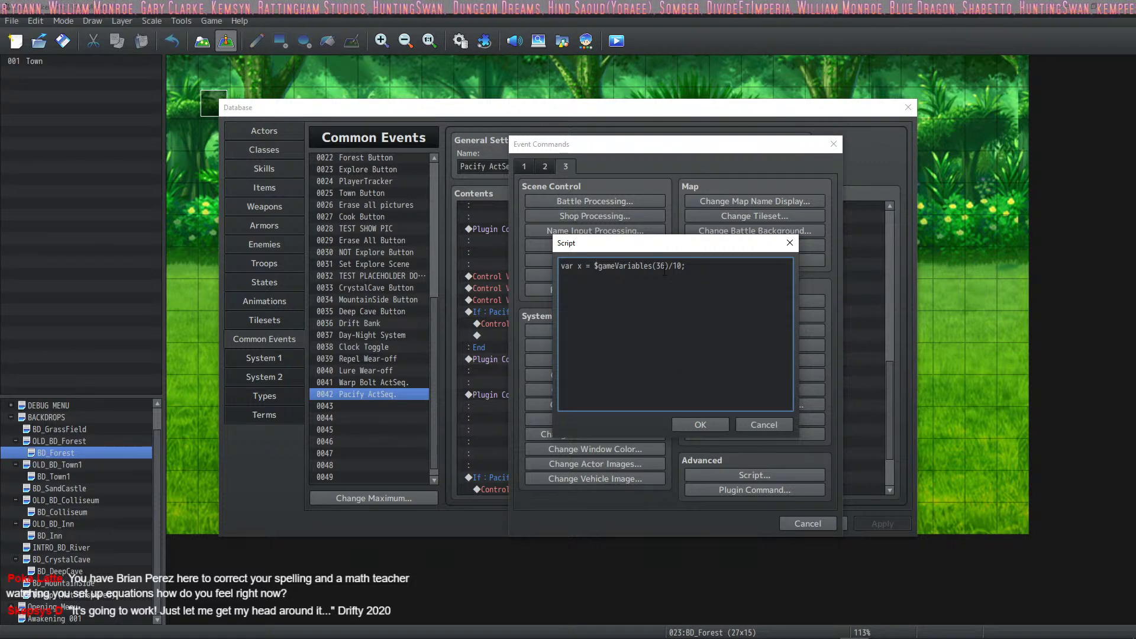
Remove the /10 from the x line and add a second script line reading var y = x/10;.
key(Delete)
key(Delete)
key(Delete)
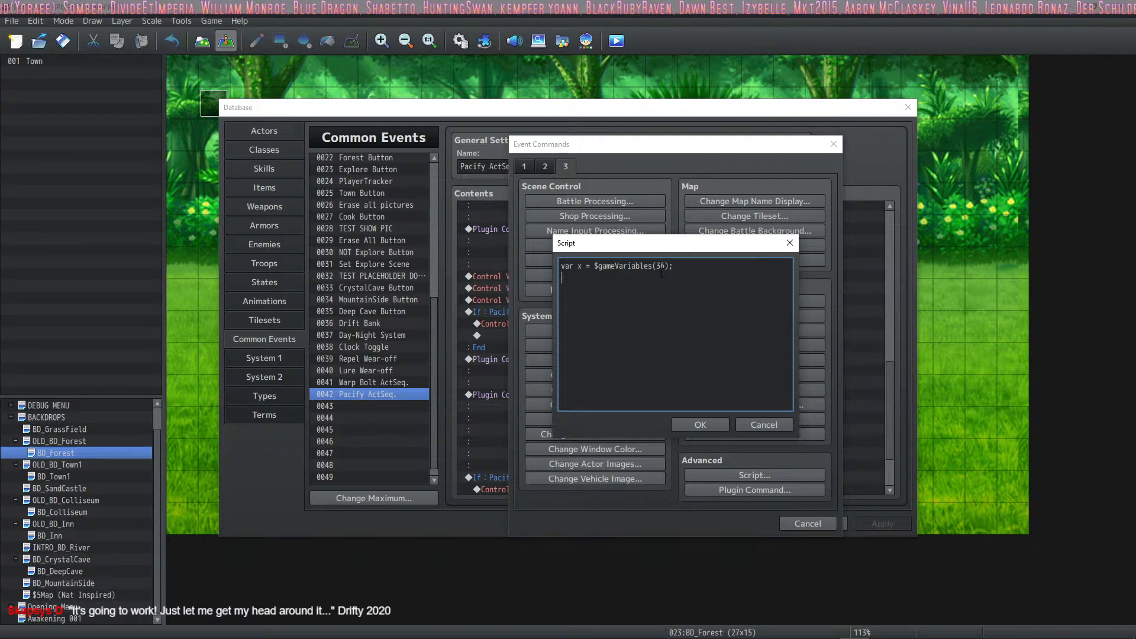
text(10)
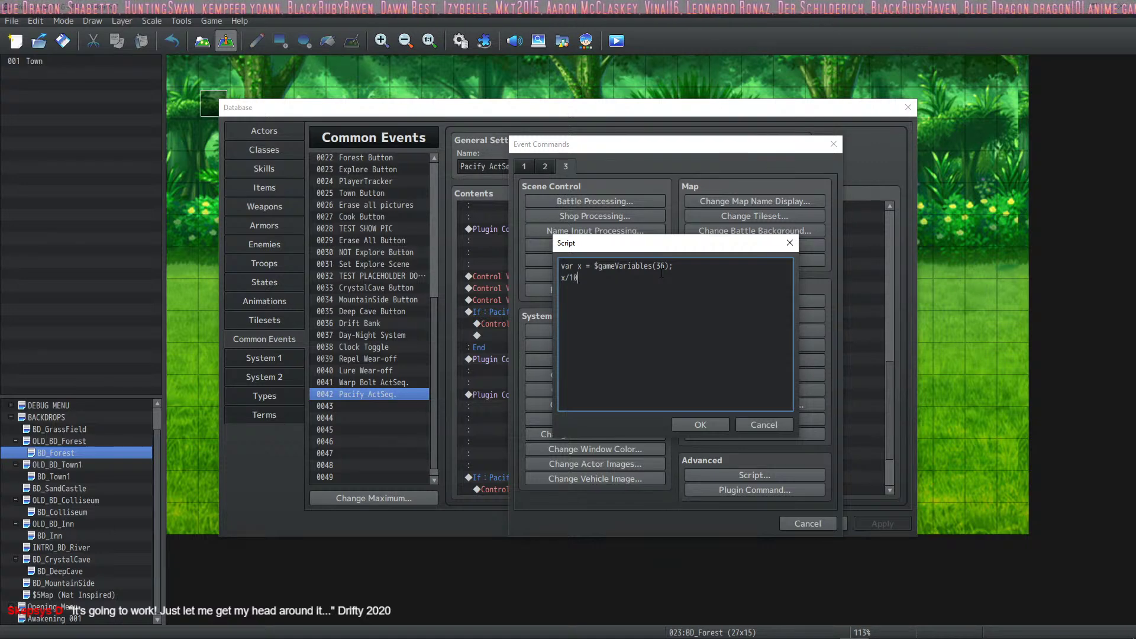
text(var u)
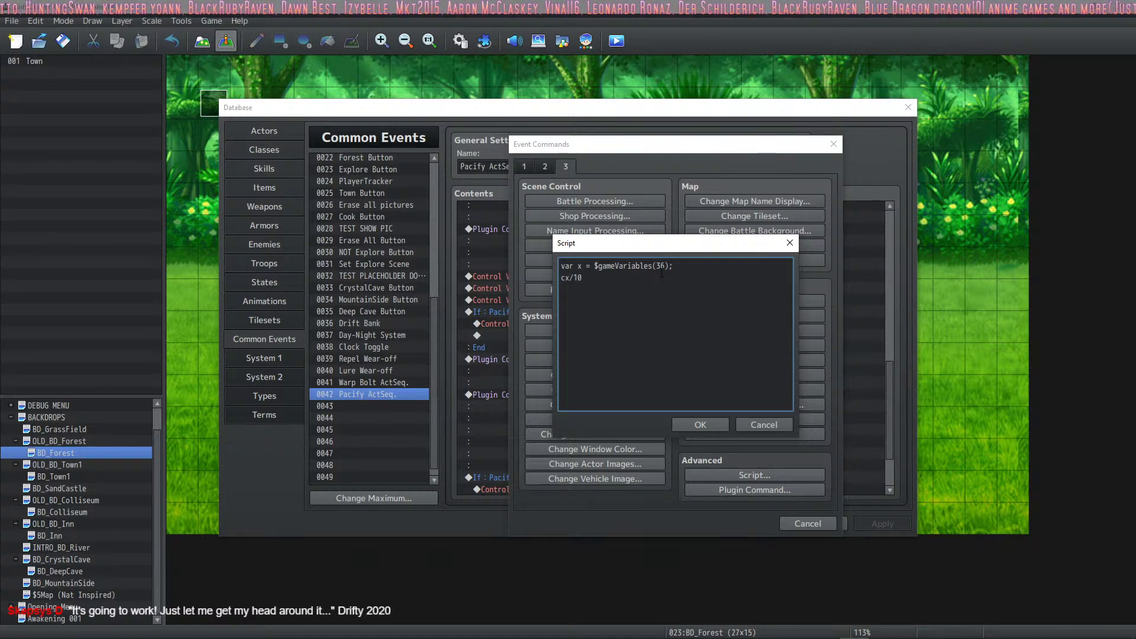
key(BackSpace)
text(y = x/10)
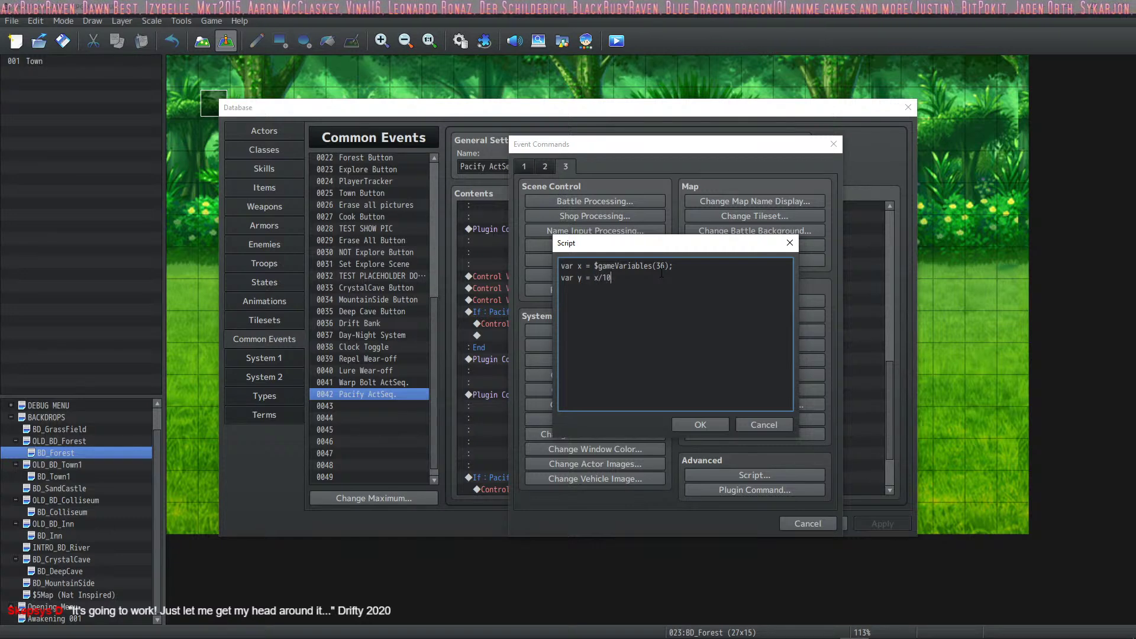
text(;)
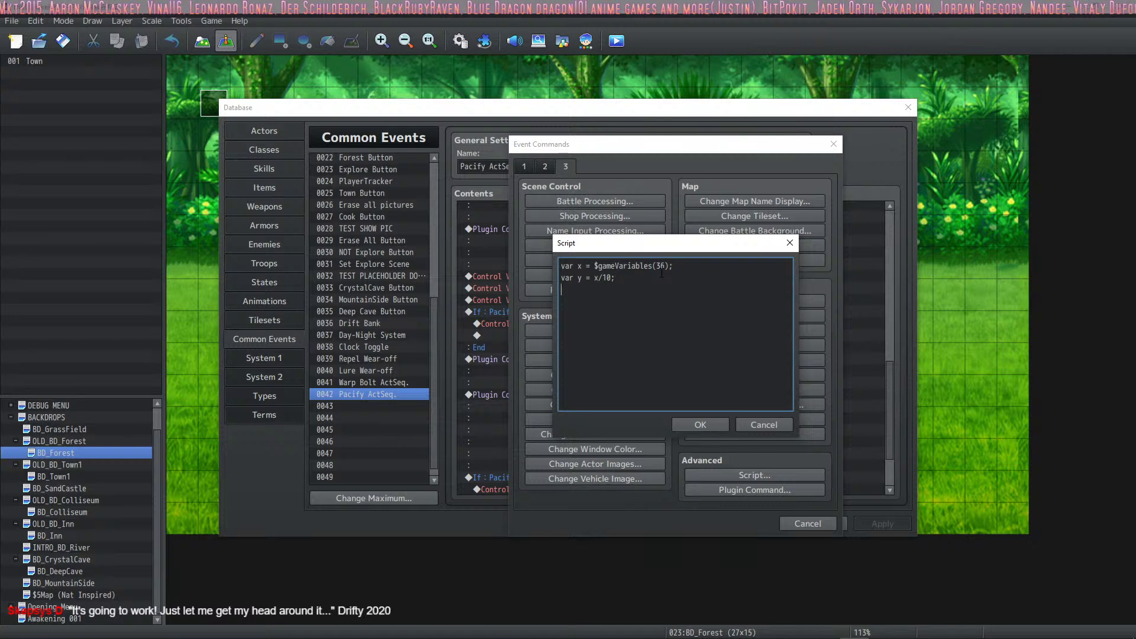
Wrap the x/10 expression on the y line in Math.clamp().
key(Up)
key(Right)
key(Right)
key(Right)
key(Right)
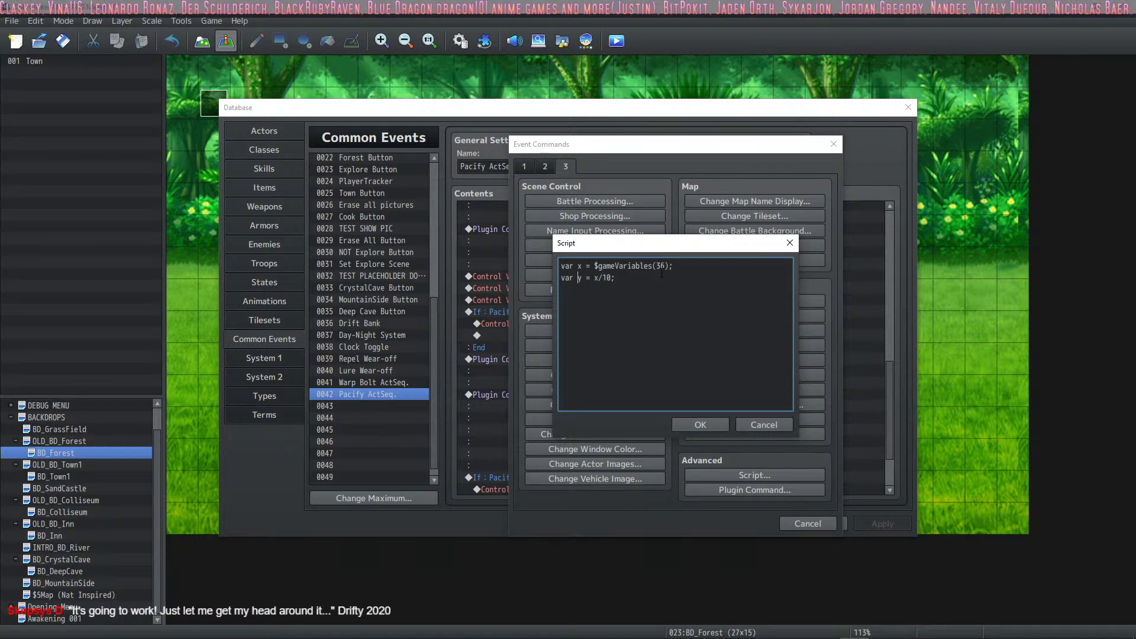
text(Math.)
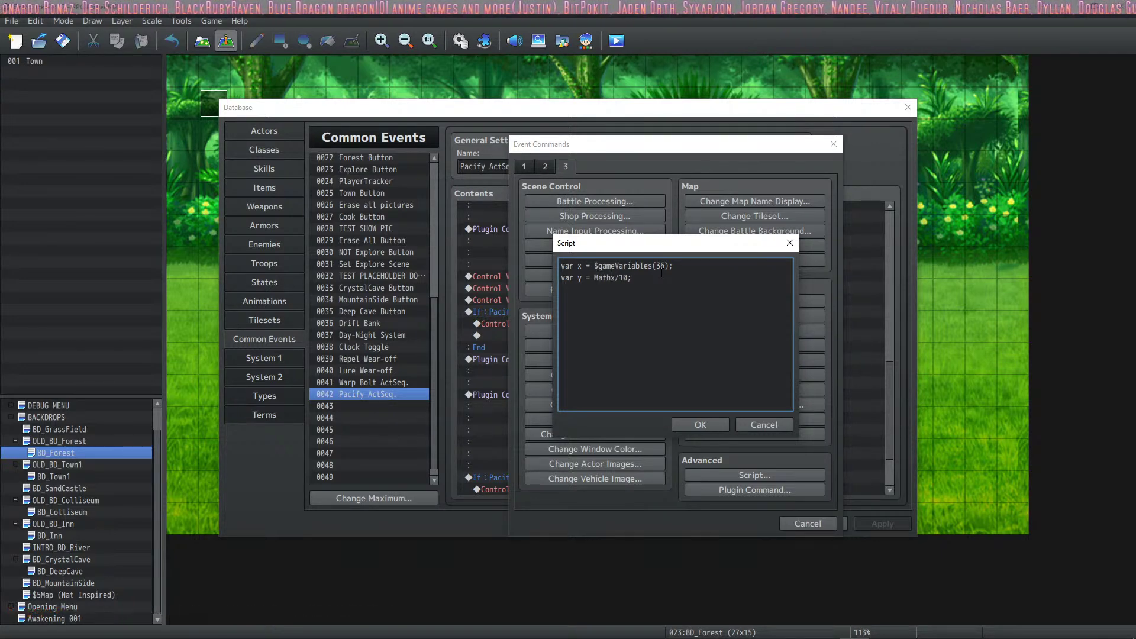
text(clamp(x/10)
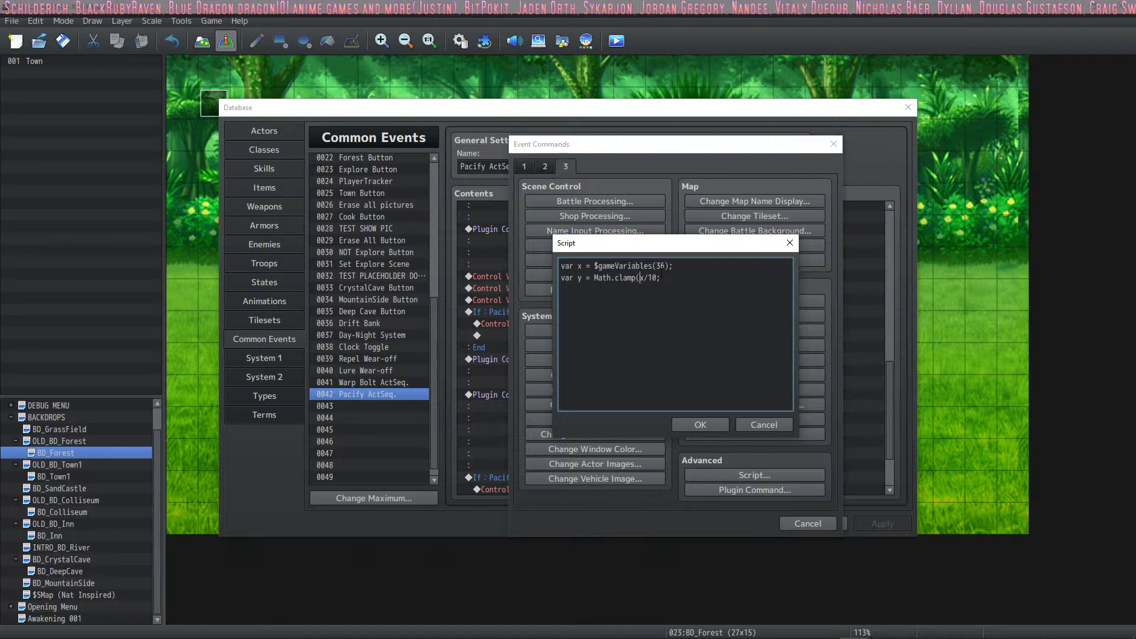
text())
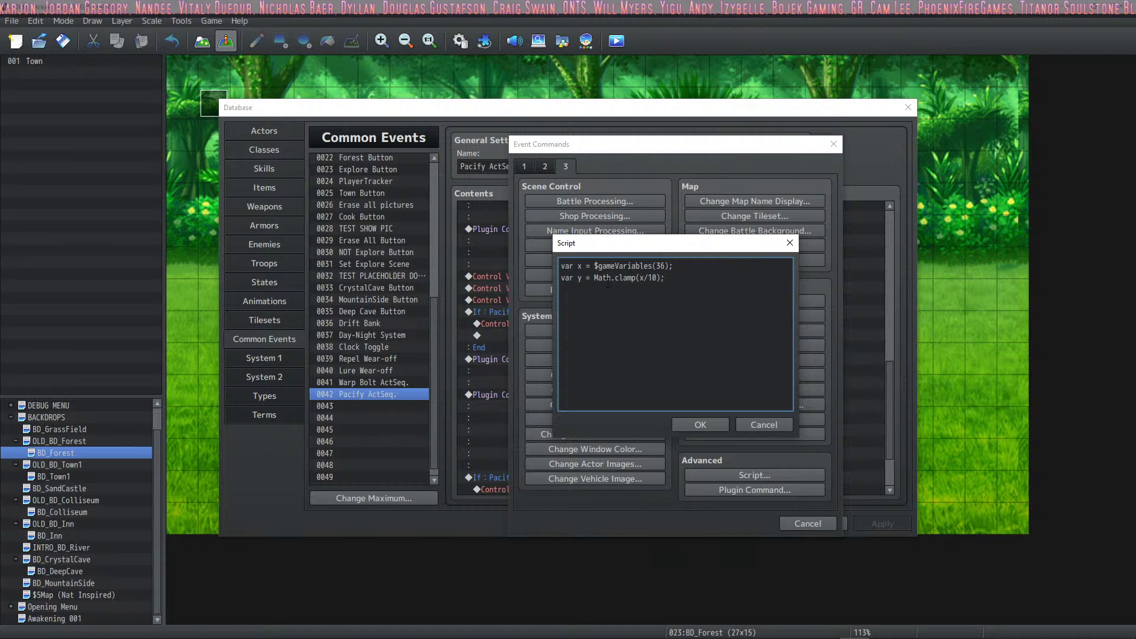
Add a third script line reading var z = Math.clamp(y);.
click(680, 274)
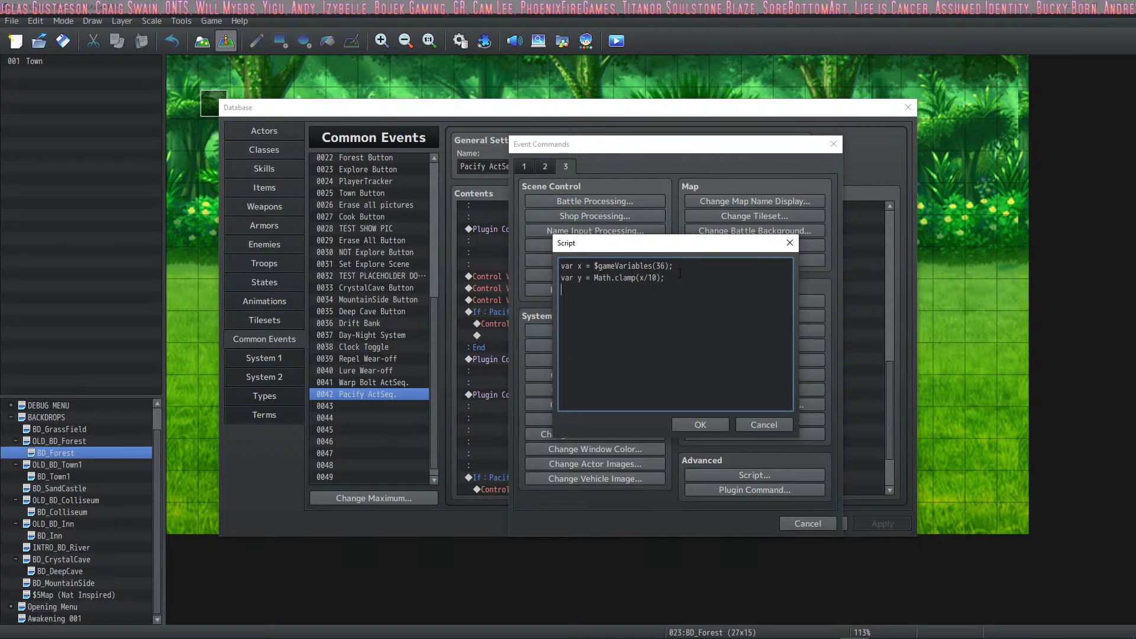
text(var x)
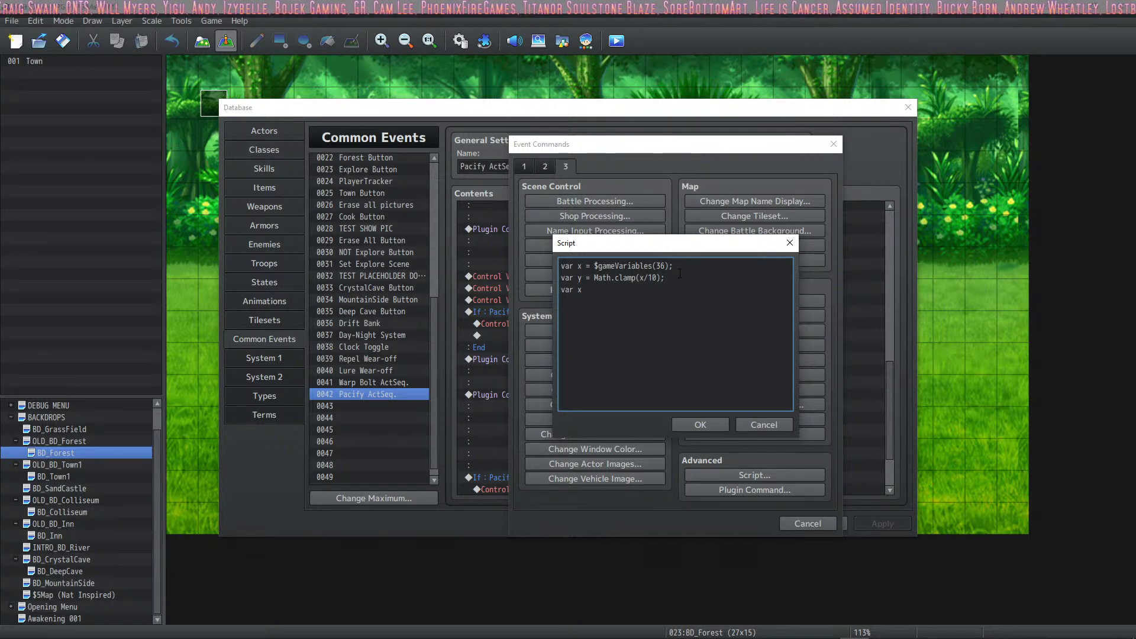
key(BackSpace)
text(z = )
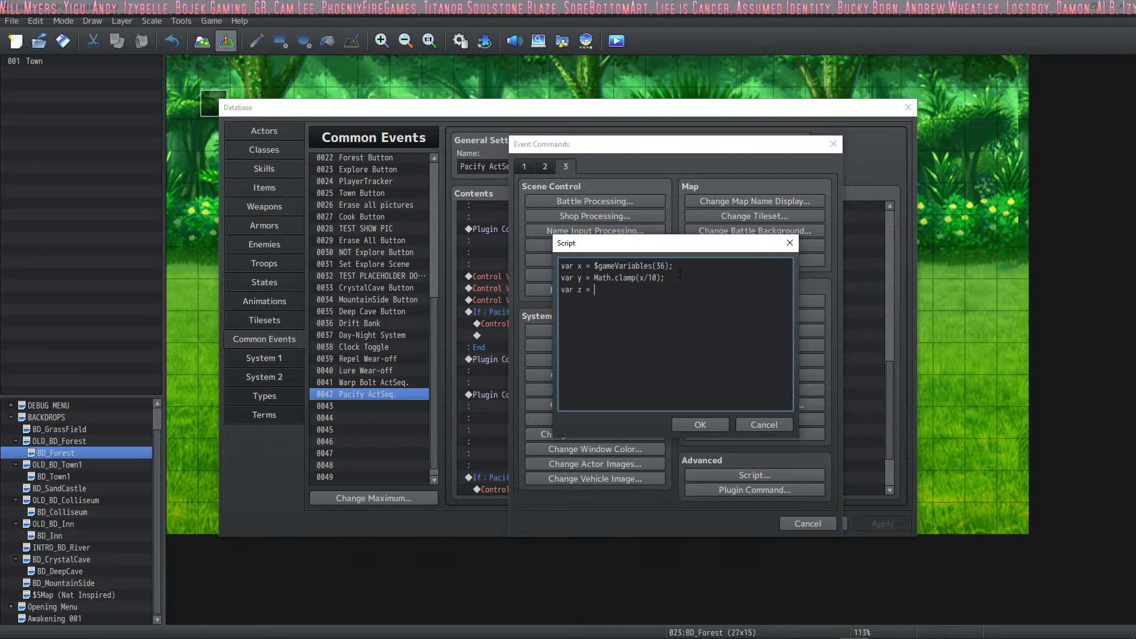
text(Math.clapm)
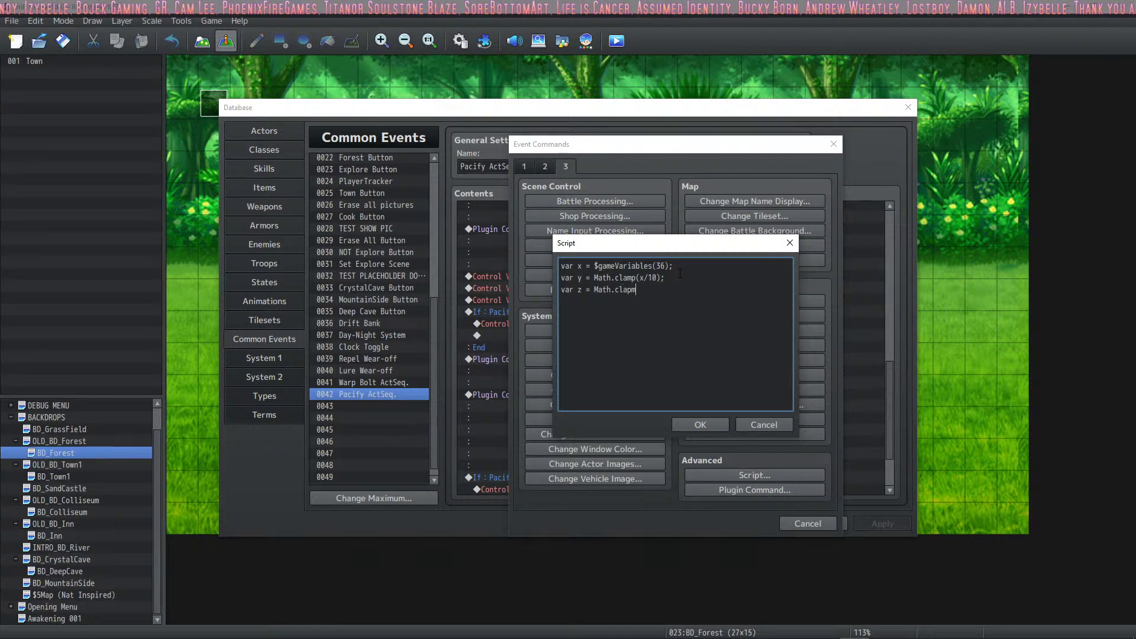
key(BackSpace)
key(BackSpace)
text(mp()
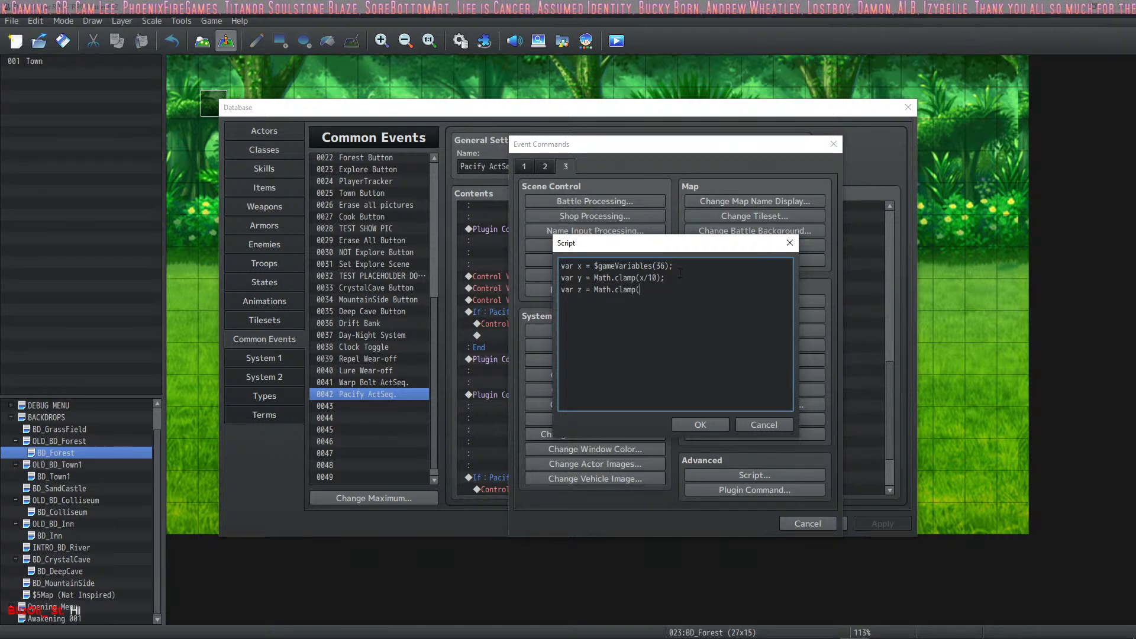
text(u)
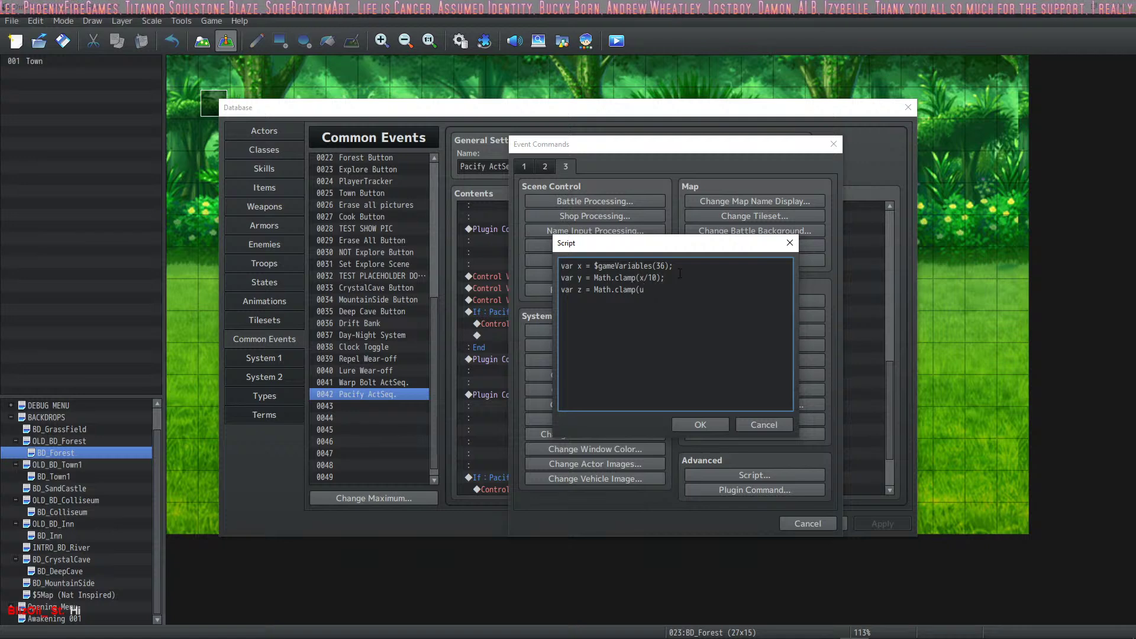
key(BackSpace)
text(y))
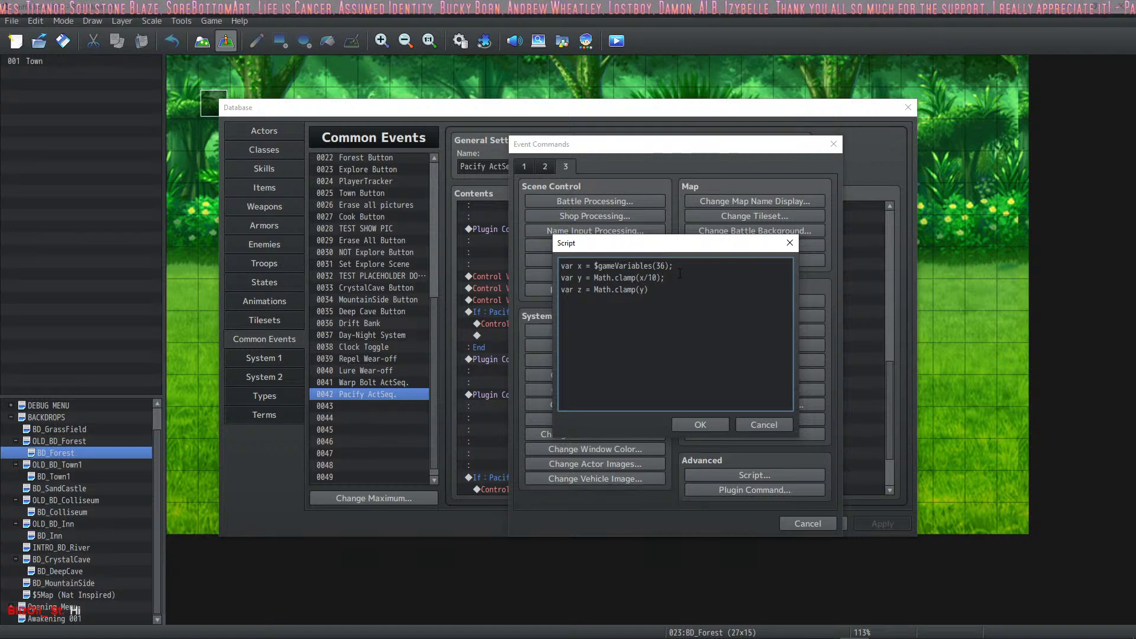
text(;)
Strip the Math.clamp() wrapper from the y line, restoring var y = x/10;.
key(Up)
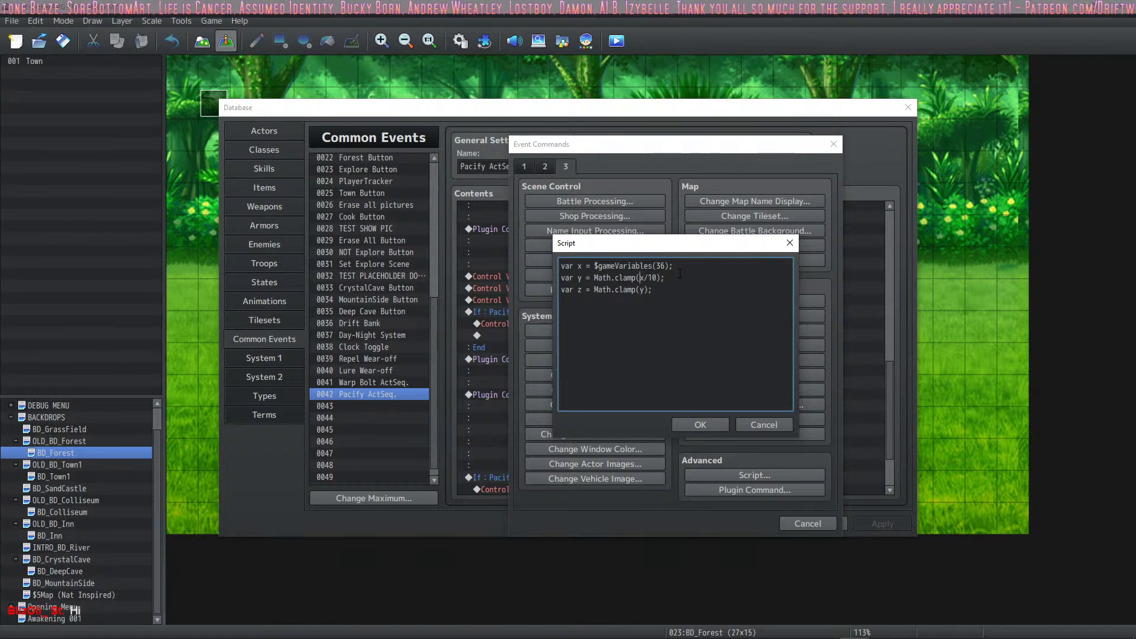
key(Left)
key(BackSpace)
key(BackSpace)
key(BackSpace)
key(BackSpace)
key(BackSpace)
key(BackSpace)
key(BackSpace)
key(BackSpace)
key(BackSpace)
key(BackSpace)
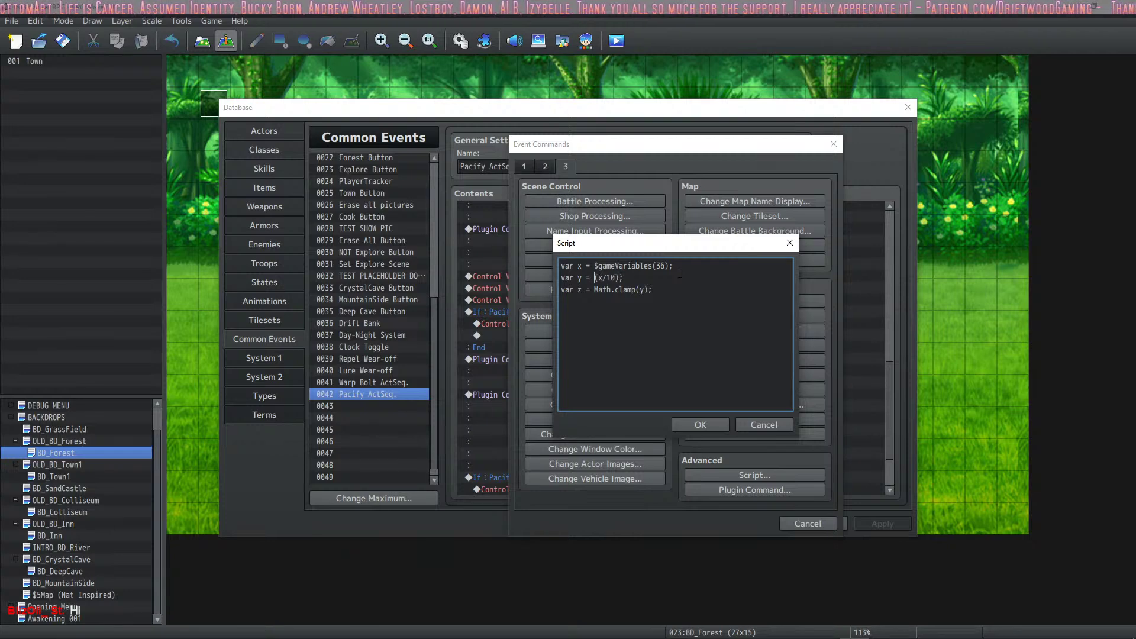
key(Delete)
key(Right)
key(Delete)
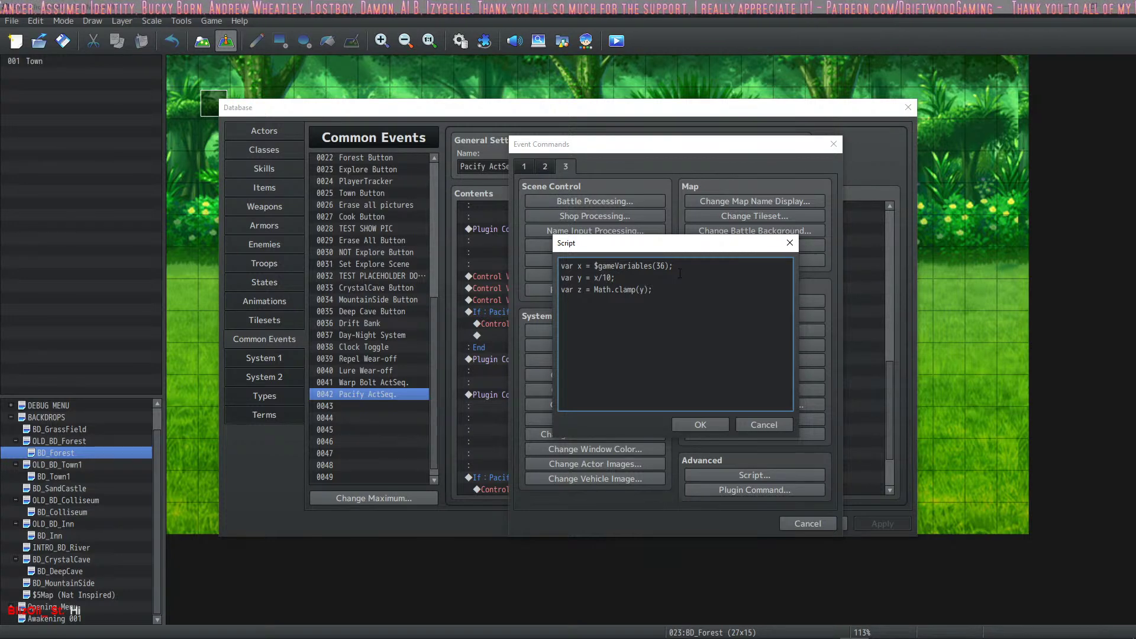
Review the script's x, y and z lines, from the $gameVariables(36) value to the Math.clamp(y) call.
drag(675, 265, 595, 266)
click(689, 265)
drag(675, 265, 595, 266)
click(675, 265)
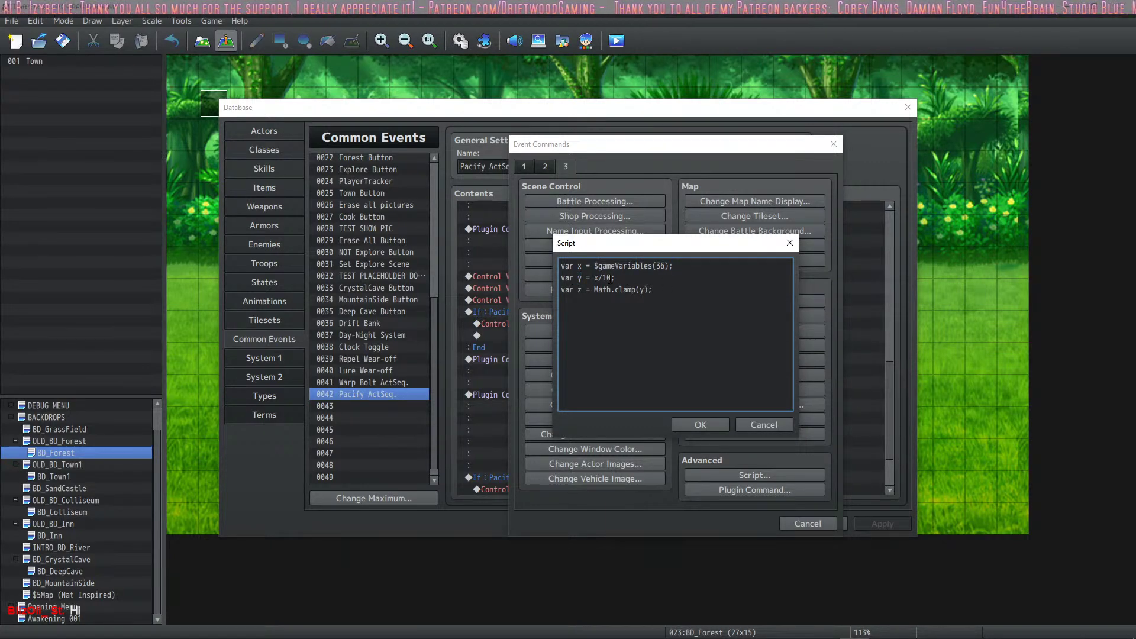
click(578, 278)
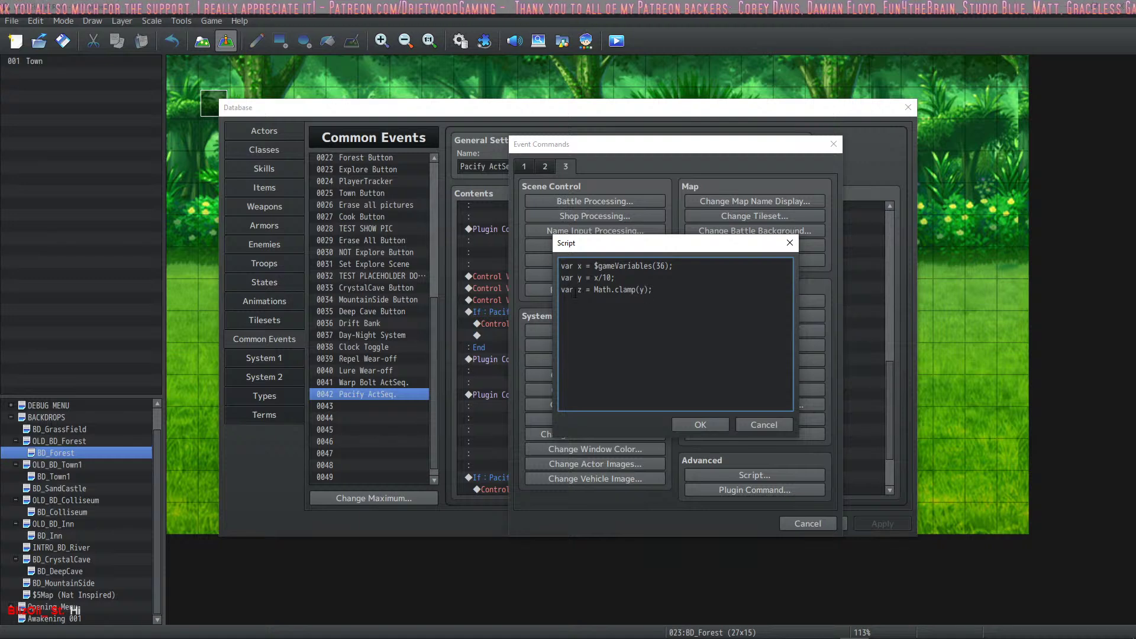
drag(667, 288, 611, 290)
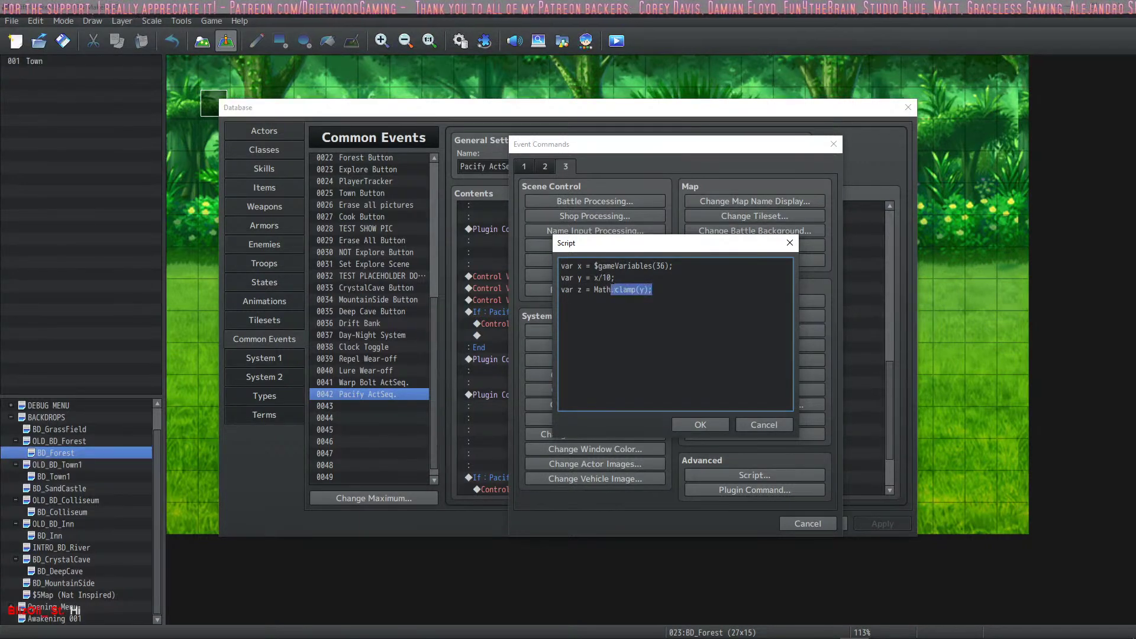
Start a fourth script line below the z line with the call $gameVariables.setValue().
click(643, 281)
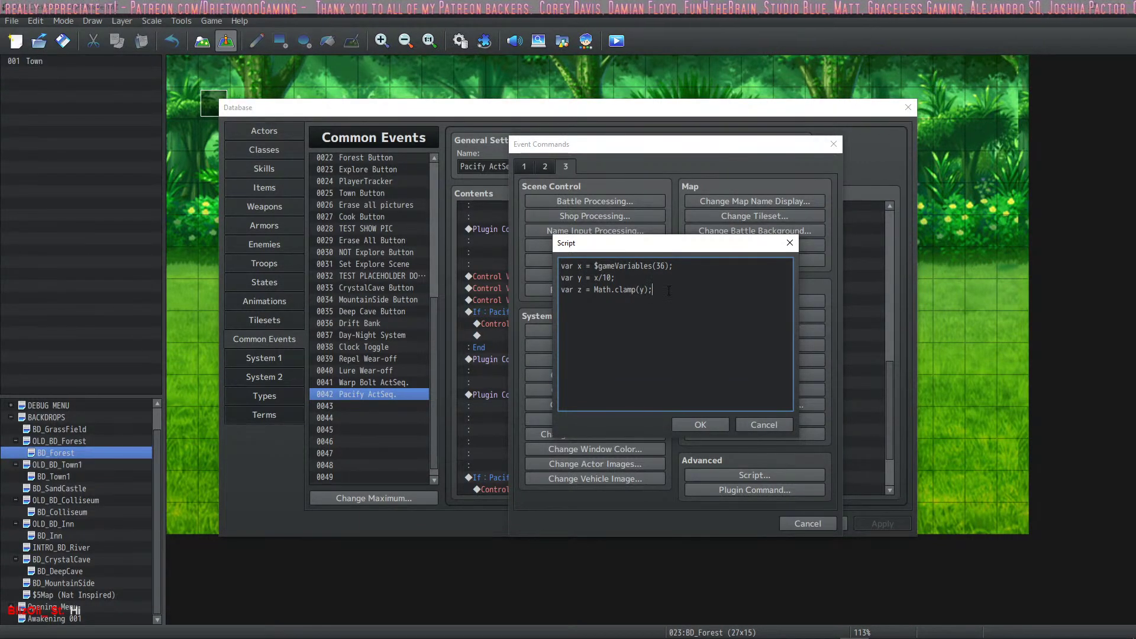
text($)
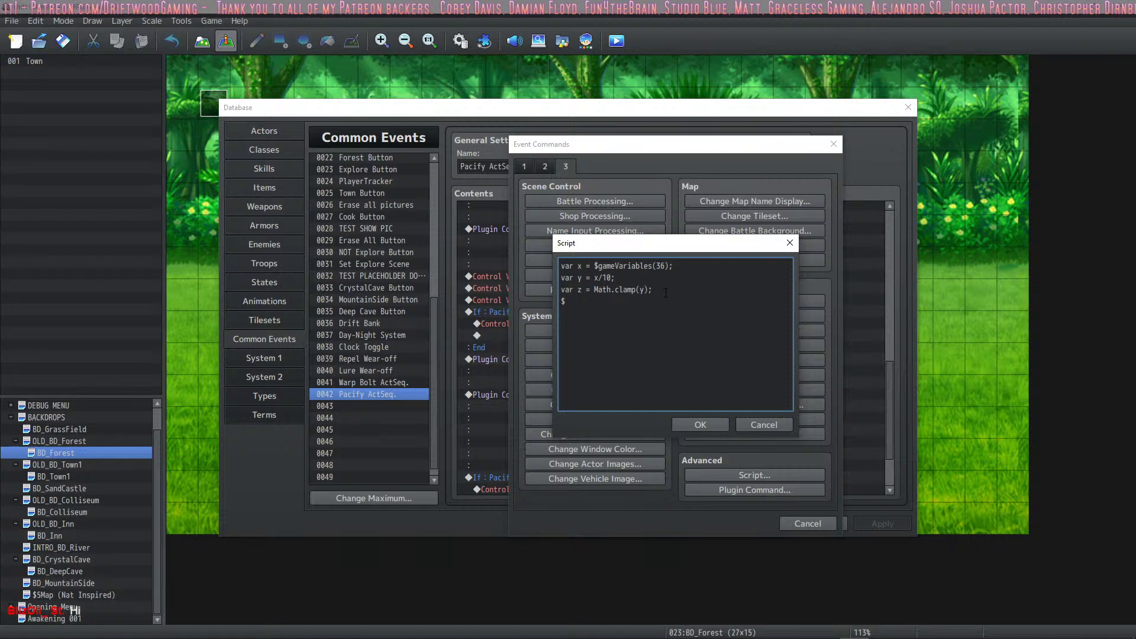
text(gameVariab)
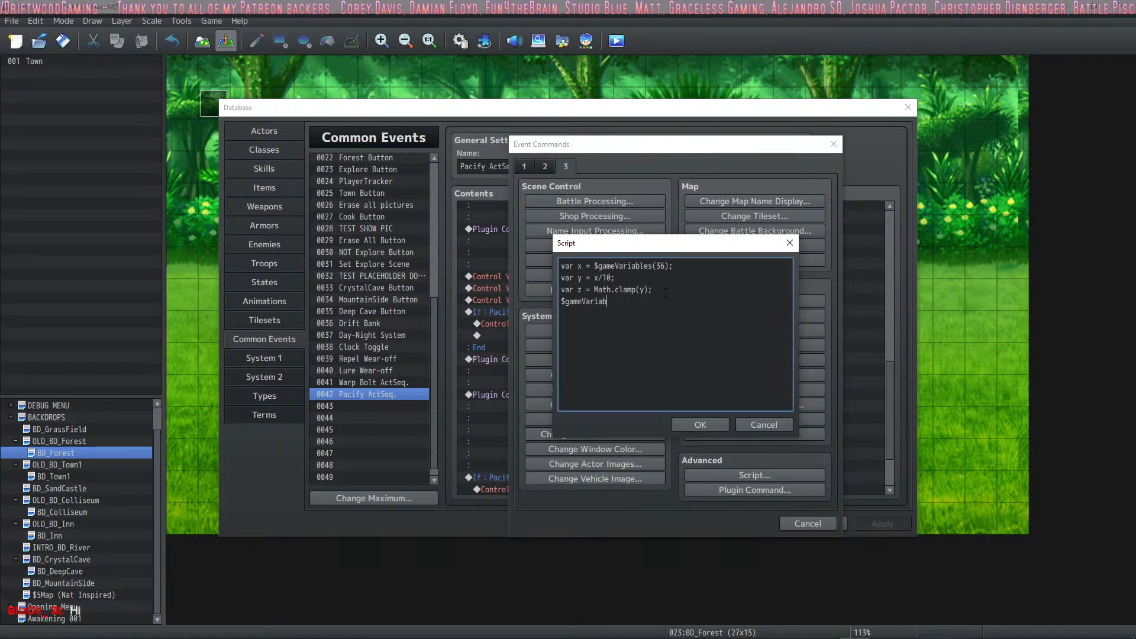
text(les.setvC)
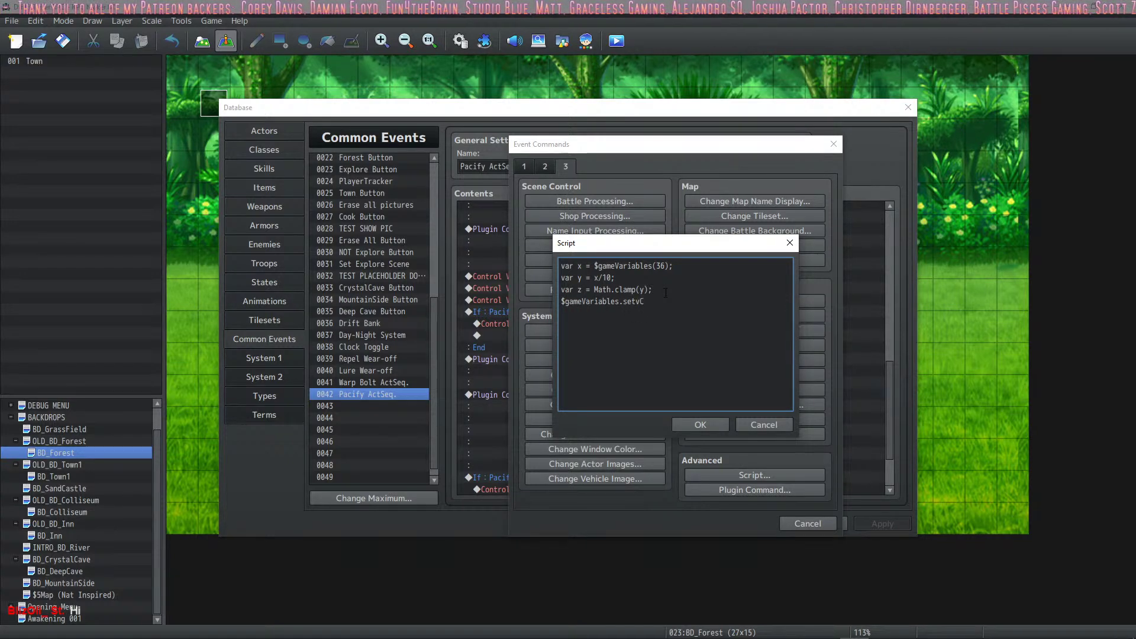
text(lue)
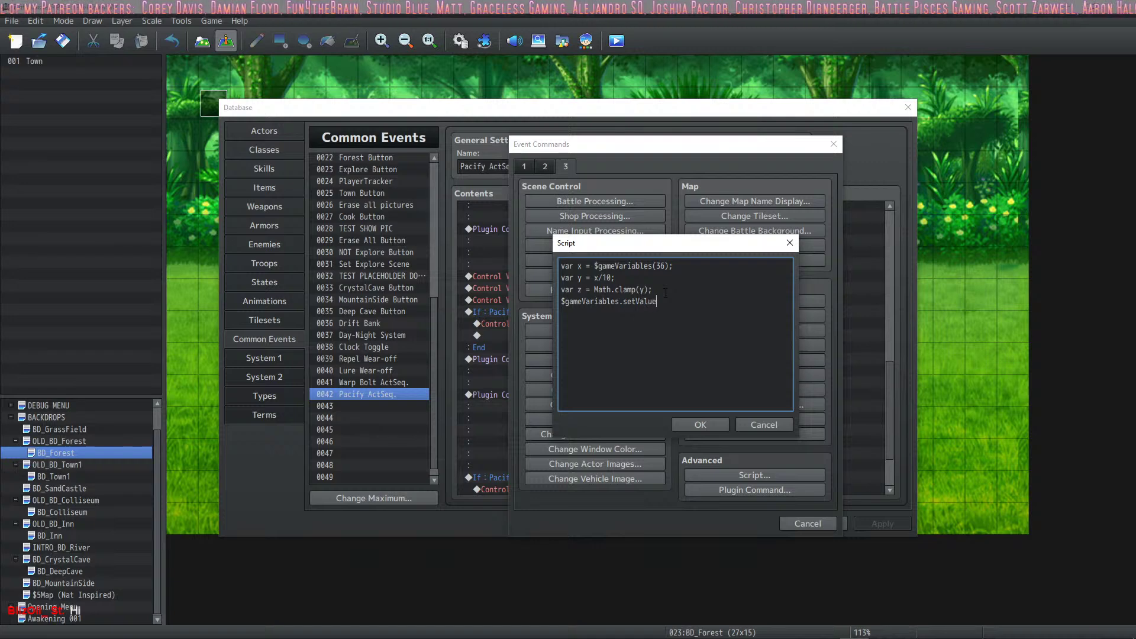
text(())
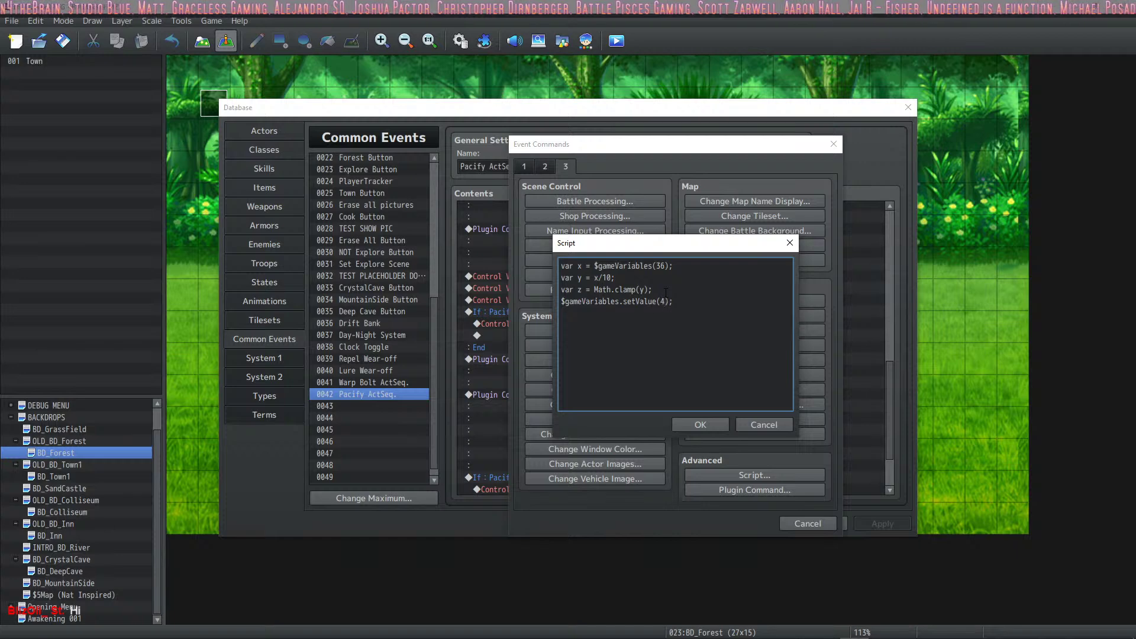
Give setValue the arguments 36 and z, completing $gameVariables.setValue(36,z);, and save the script command.
text(37)
key(BackSpace)
key(BackSpace)
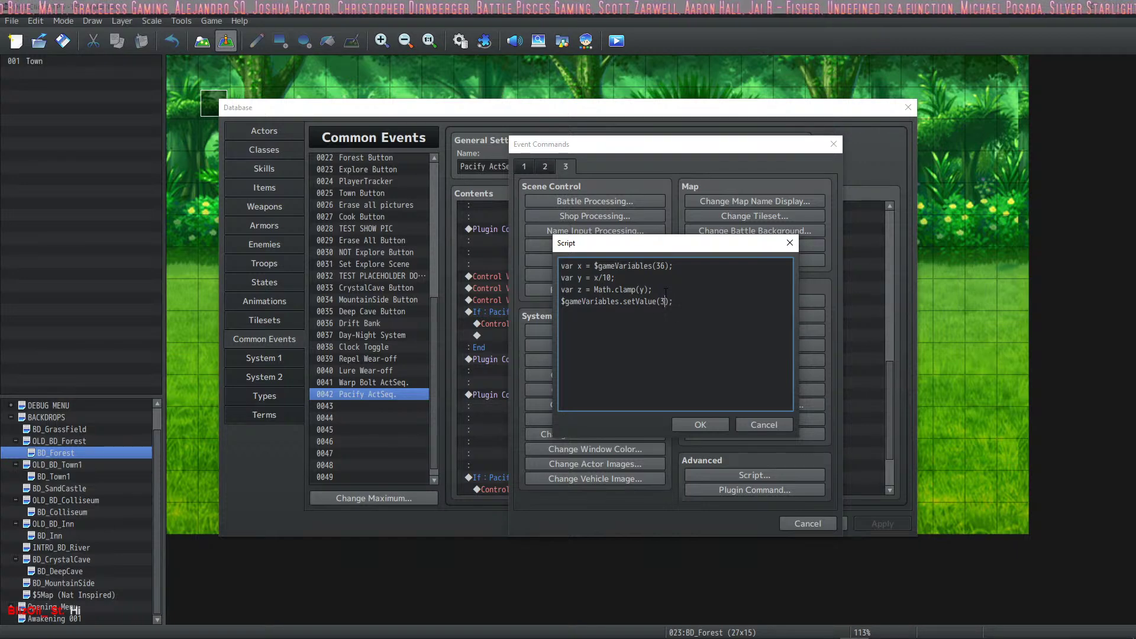
text(5)
text(,)
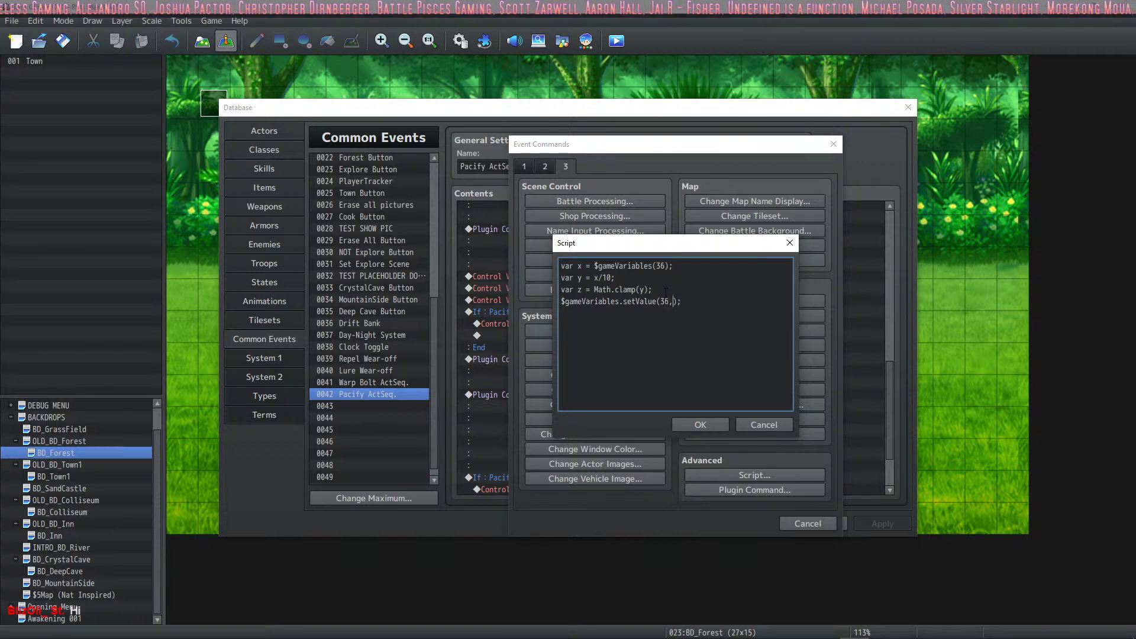
text(z)
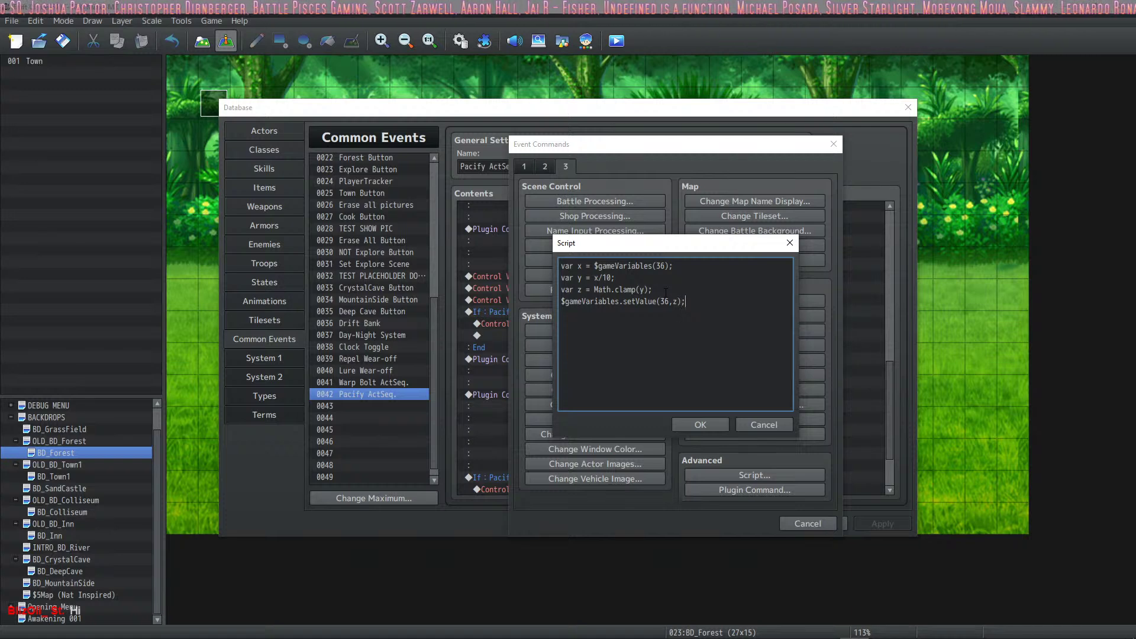
click(715, 422)
Insert a comment above the script command reading "Divide by 10 but have no decimals.".
click(616, 312)
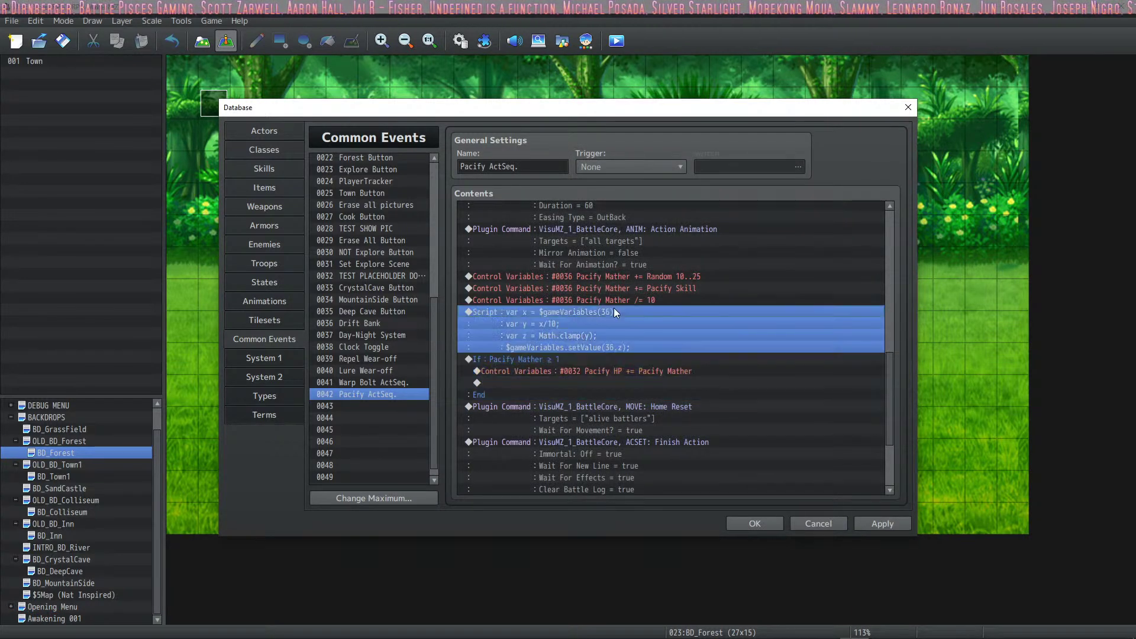
right_click(612, 312)
click(641, 322)
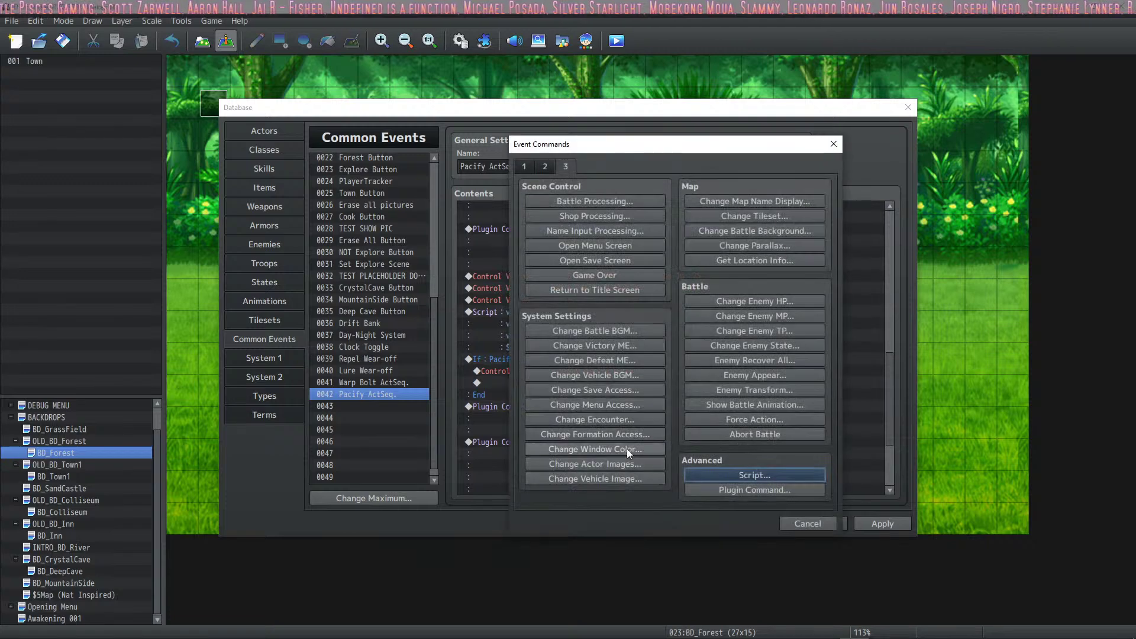
click(543, 167)
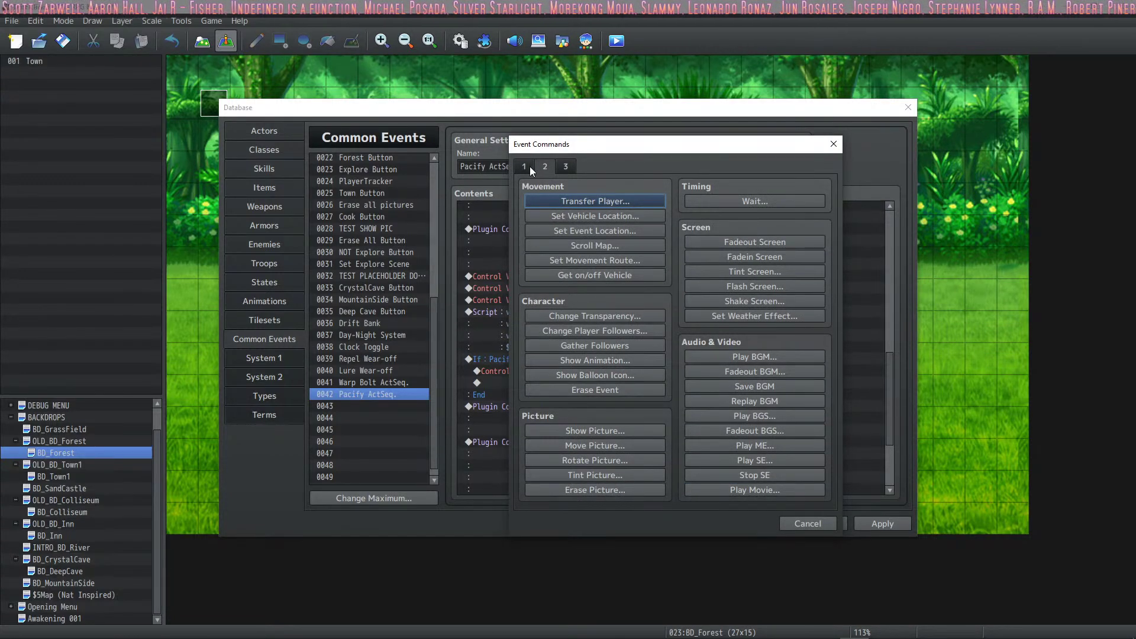
click(526, 167)
click(605, 490)
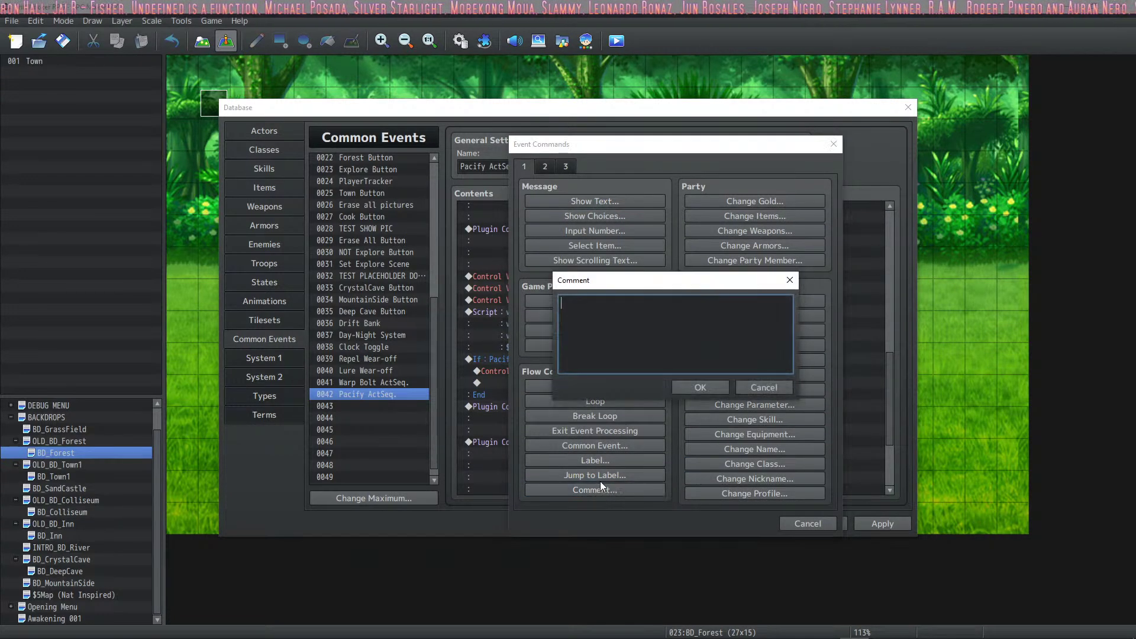
text(Divide by )
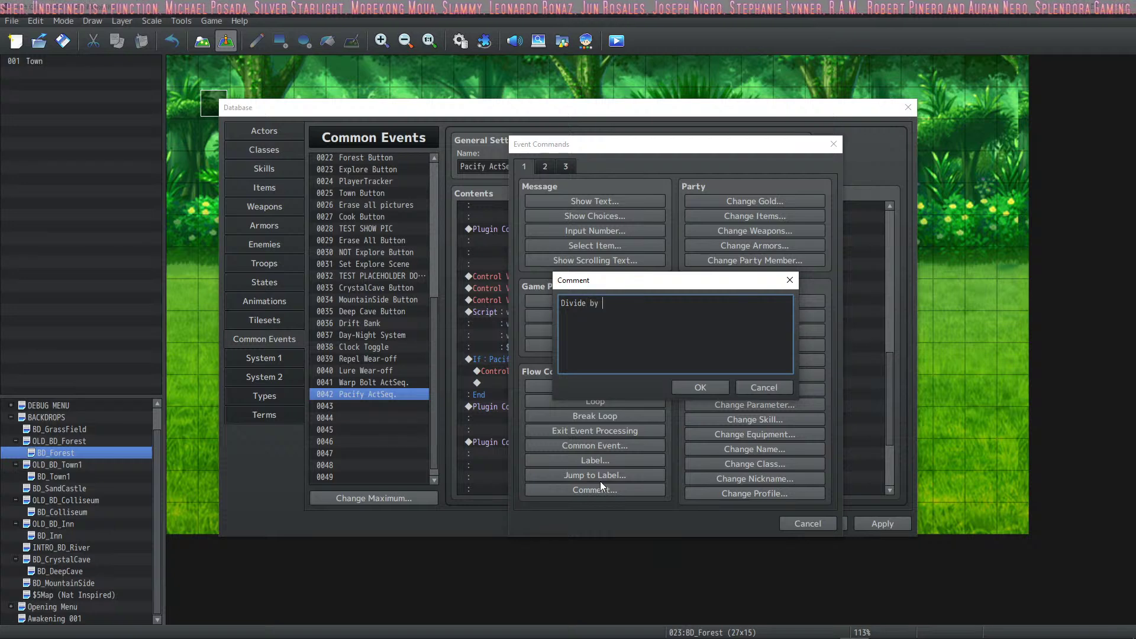
text(10 but )
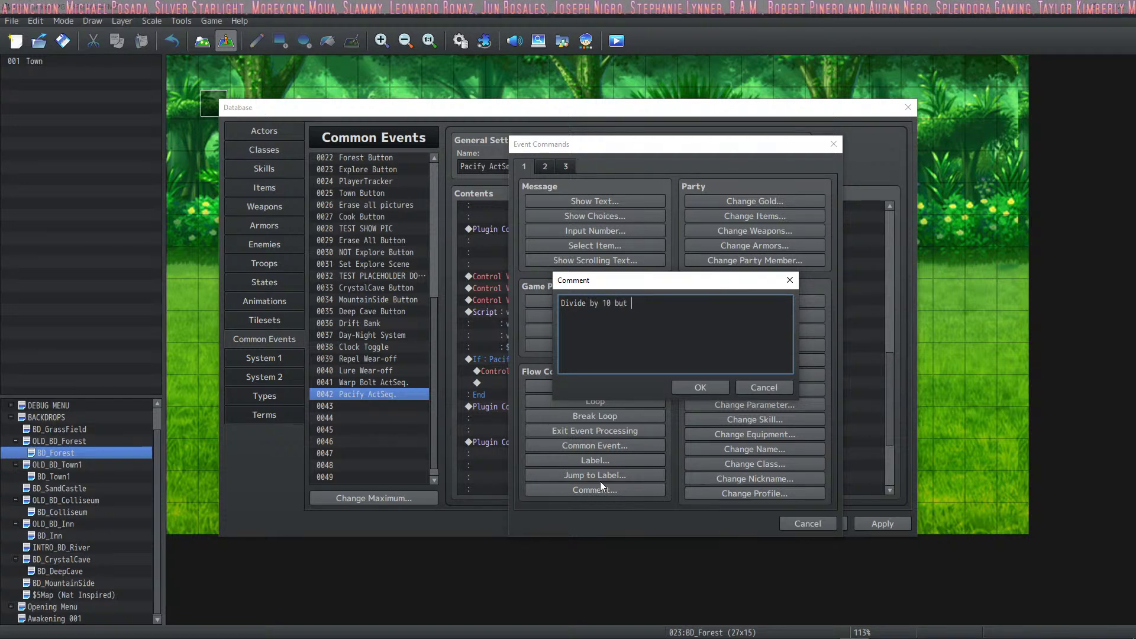
text(have no decimals.)
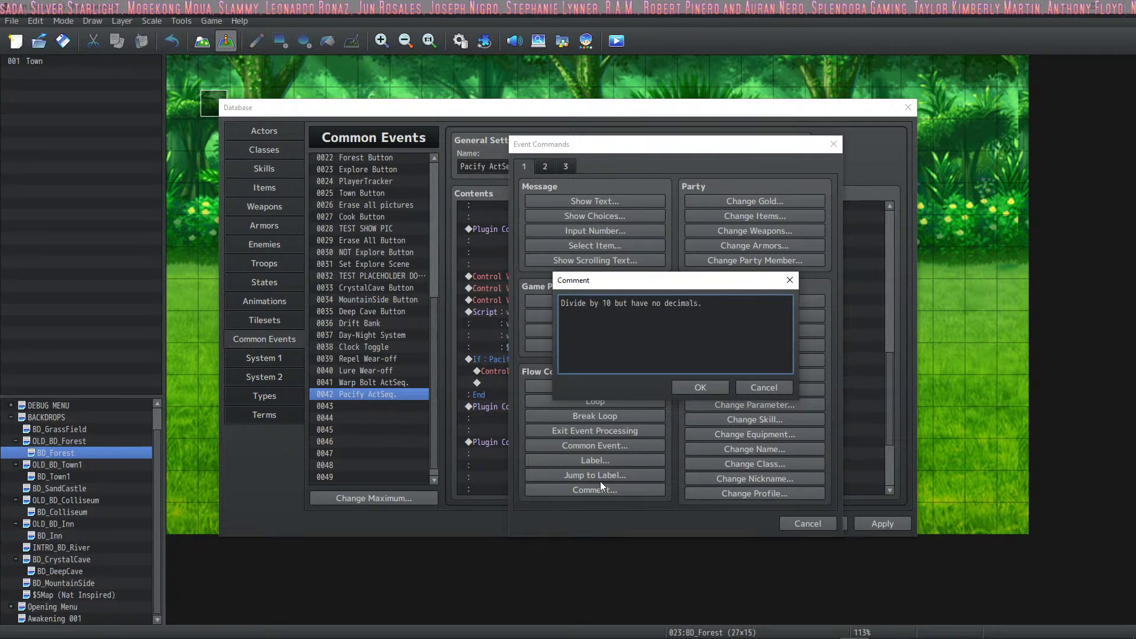
click(688, 386)
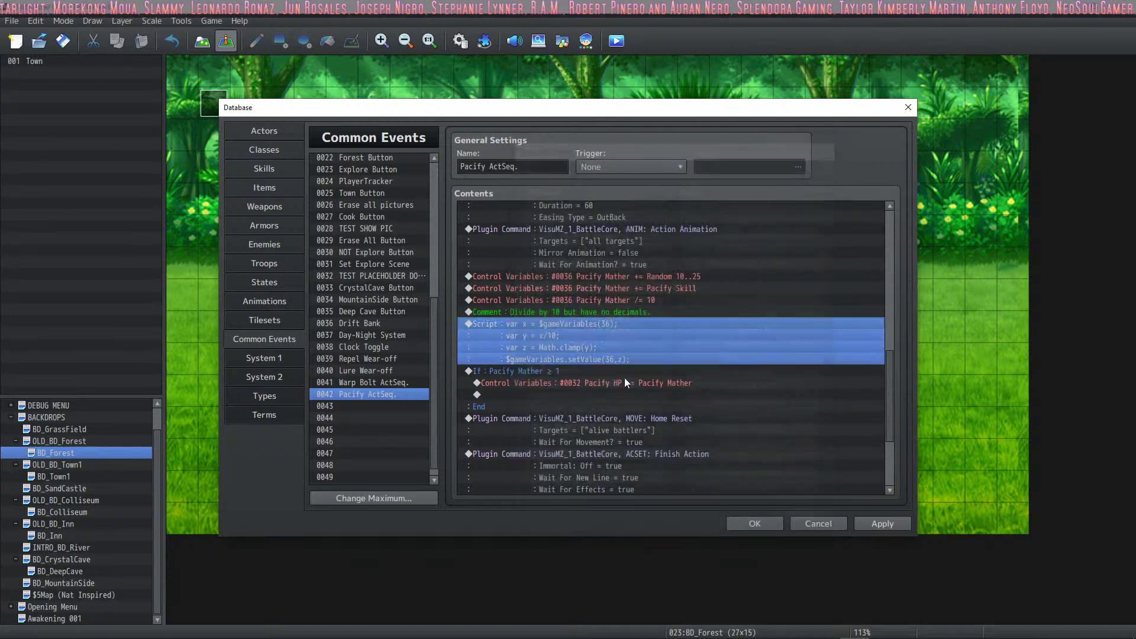
Delete the Control Variables command that divides Pacify Mather by 10 and apply the database changes.
click(616, 309)
click(623, 299)
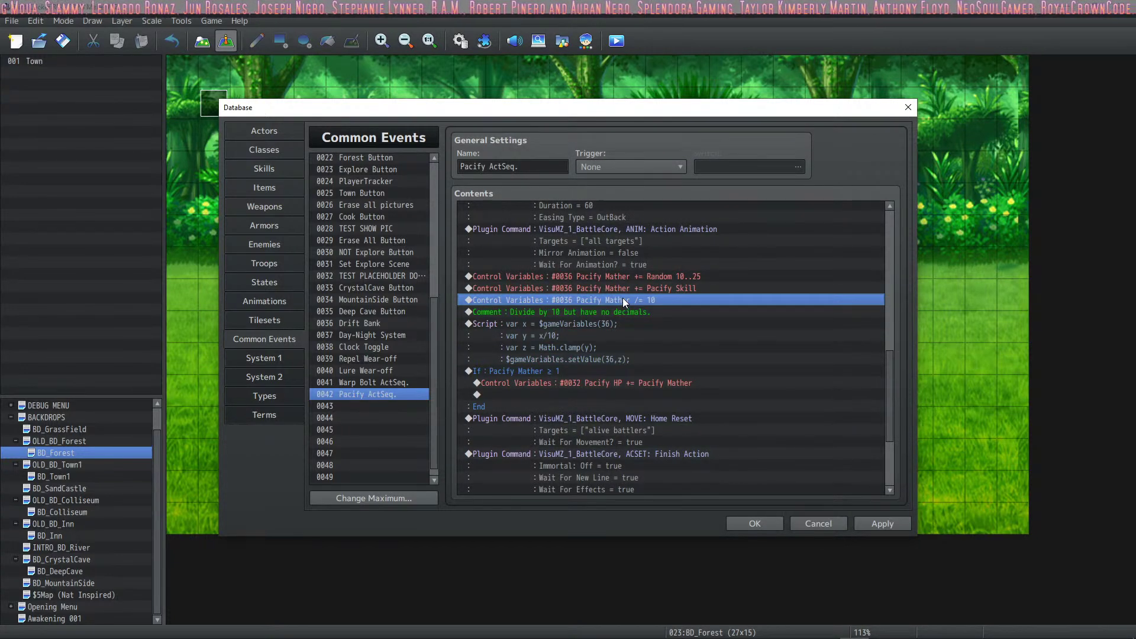
key(Delete)
click(620, 314)
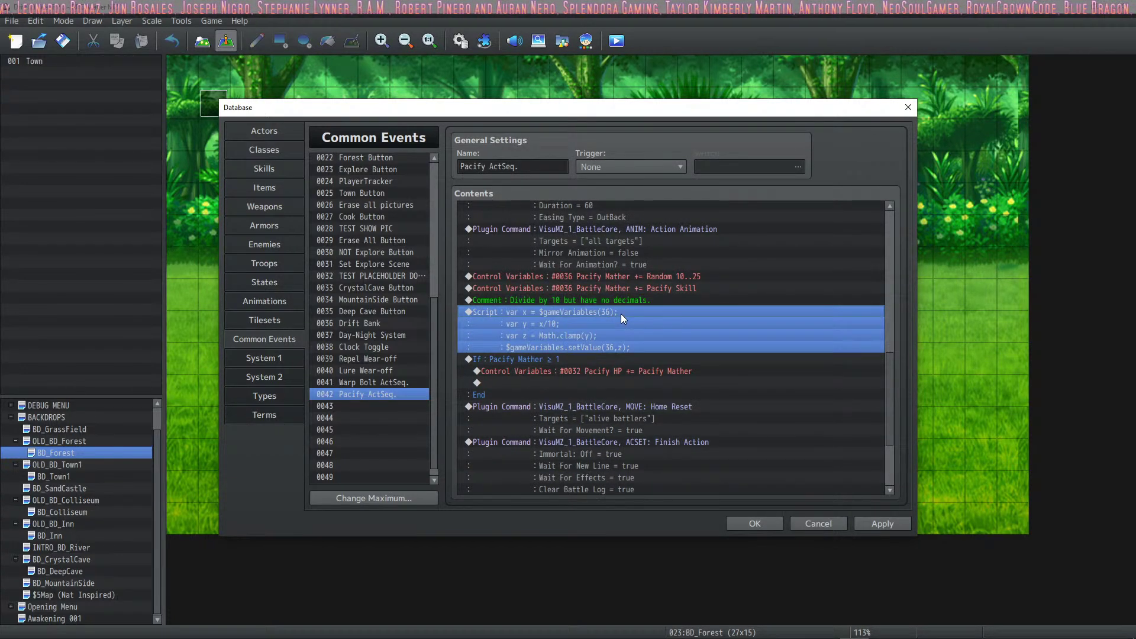
click(879, 524)
Review the Pacify Mather calculation, from the random and Pacify Skill additions through each line of the division script.
click(714, 276)
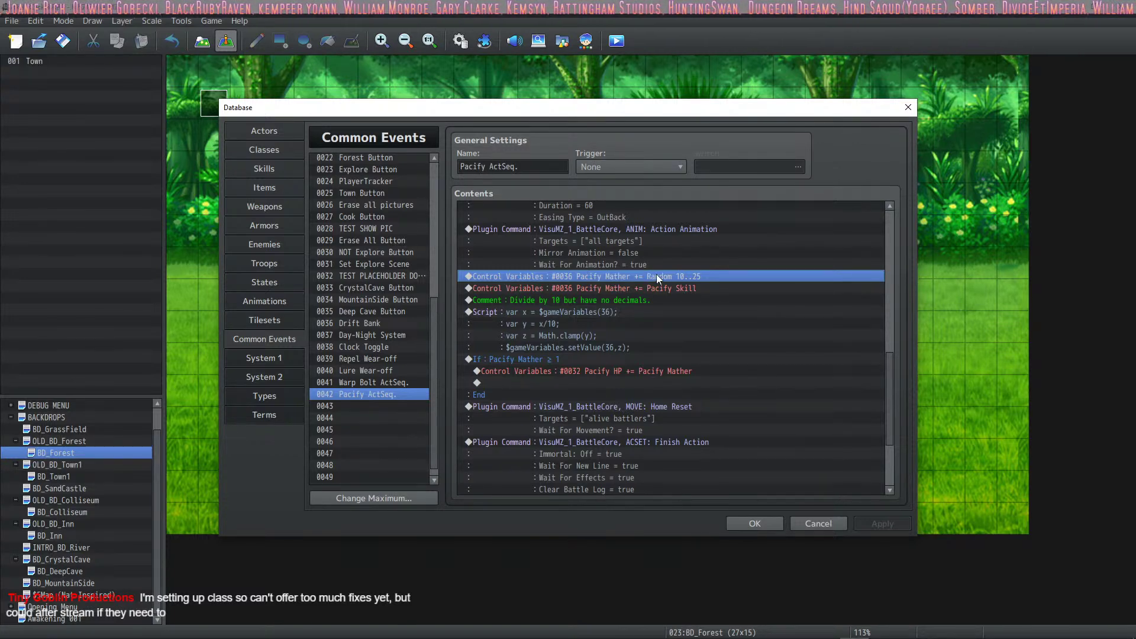
click(692, 289)
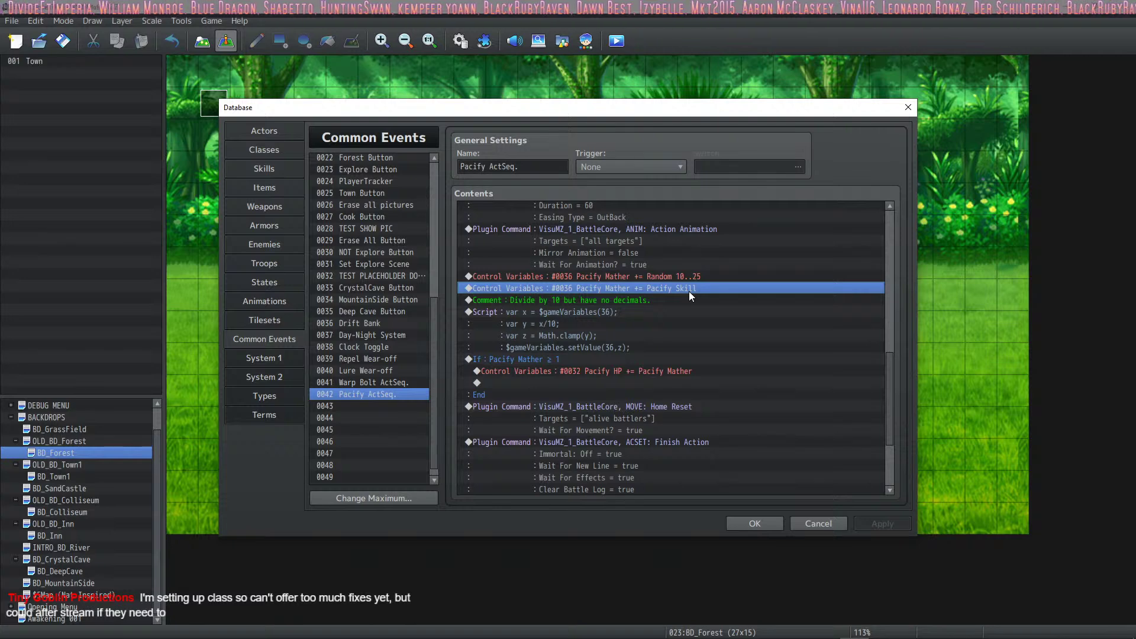
click(574, 314)
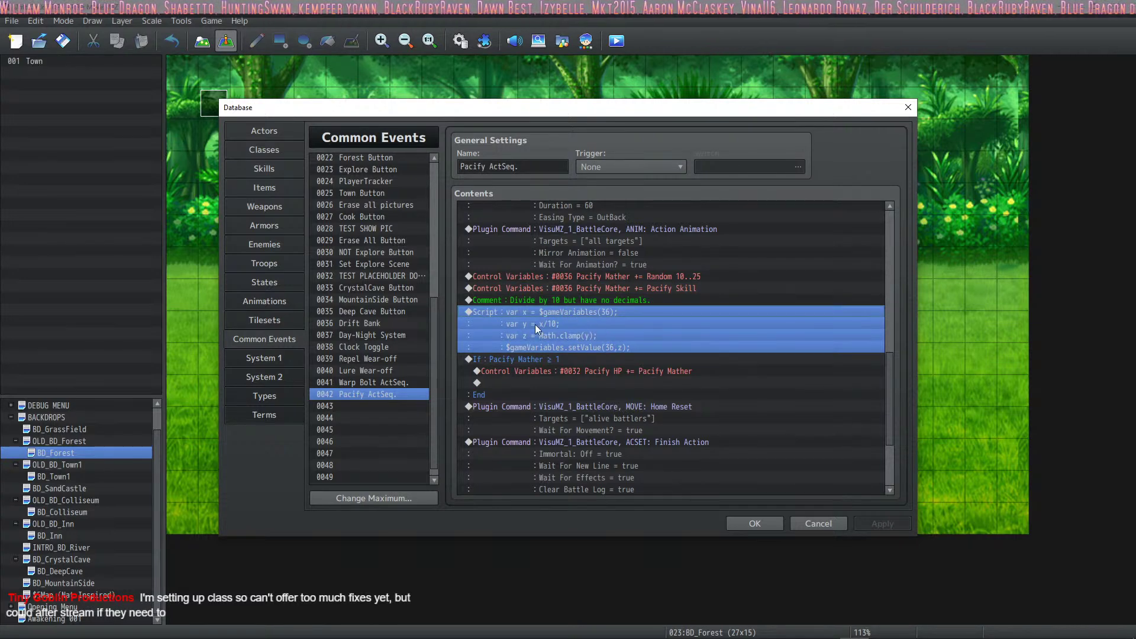
click(605, 304)
click(577, 318)
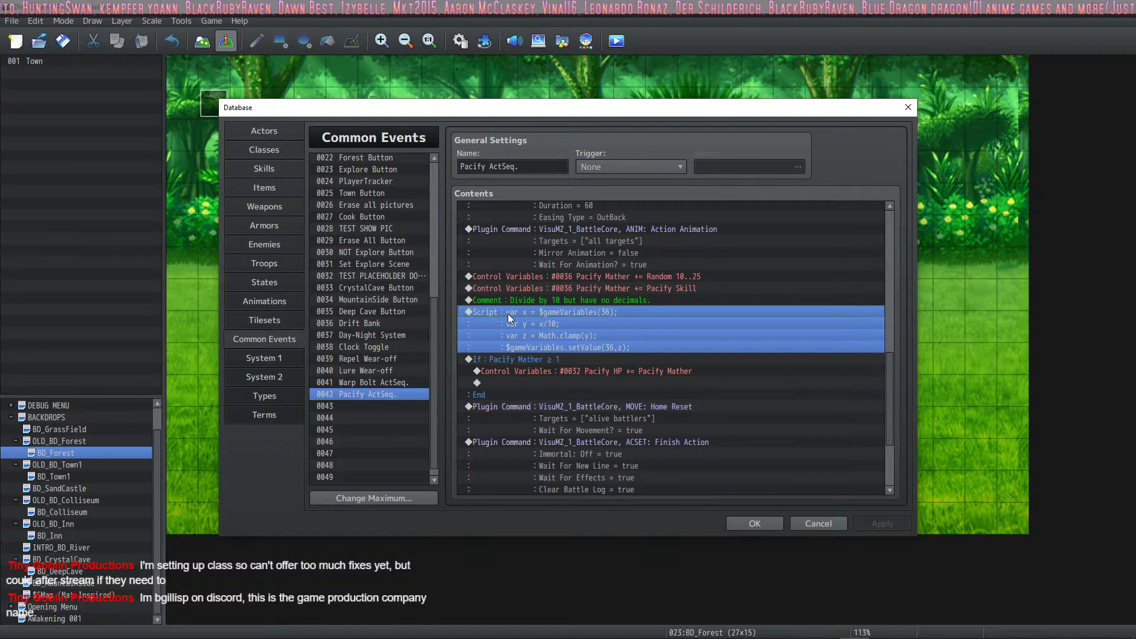
ctrl+click(563, 324)
click(554, 310)
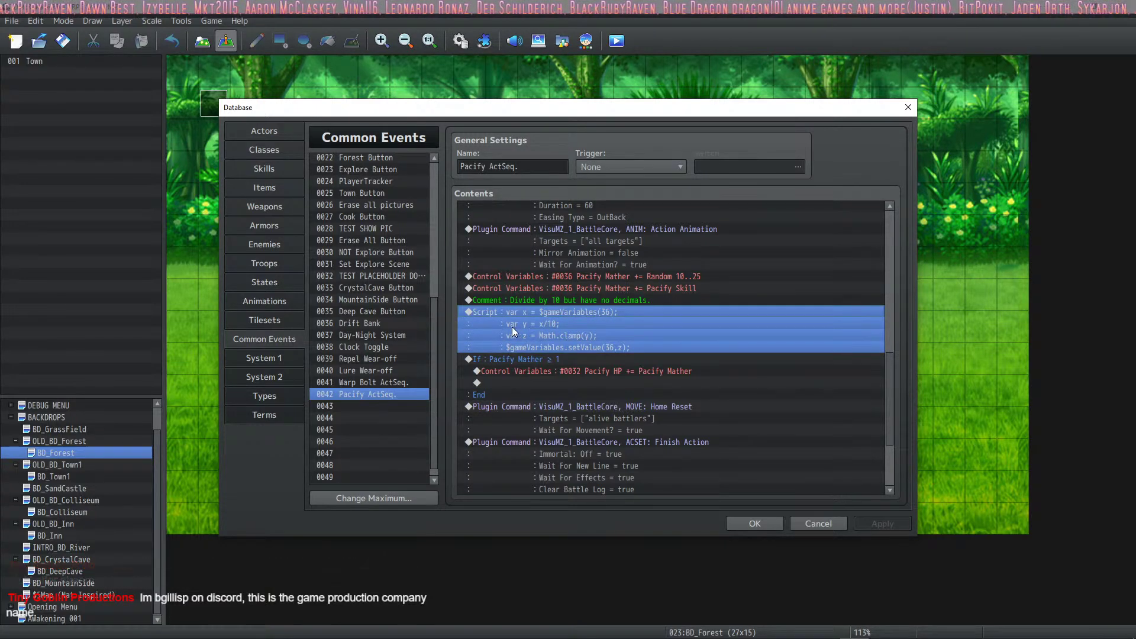
ctrl+click(544, 324)
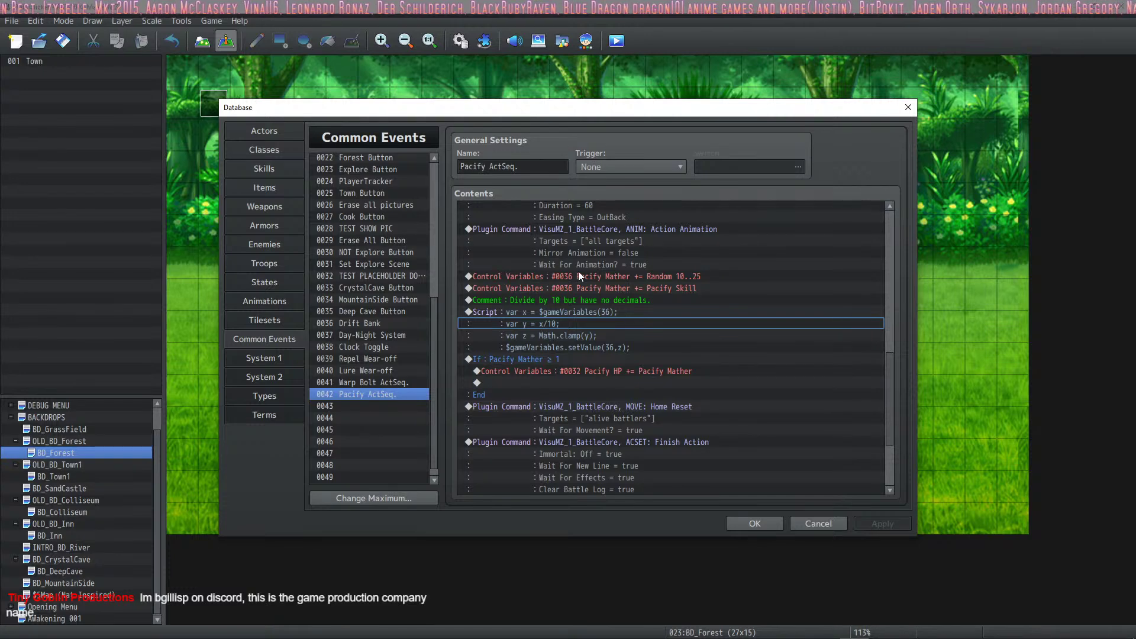
key(ctrl+Down)
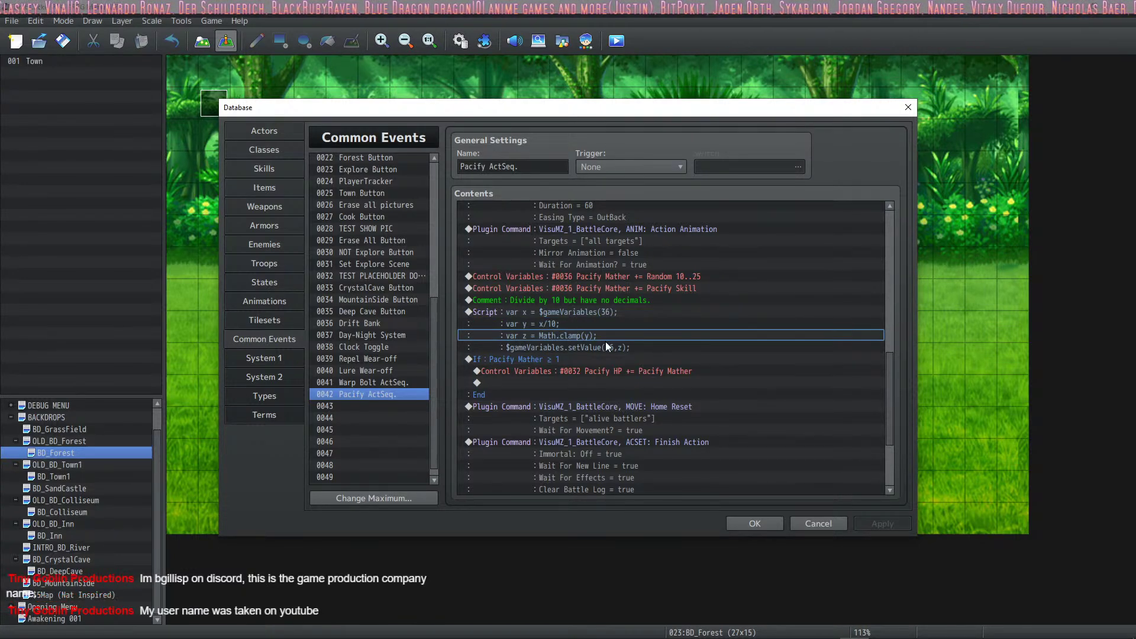
key(ctrl+Down)
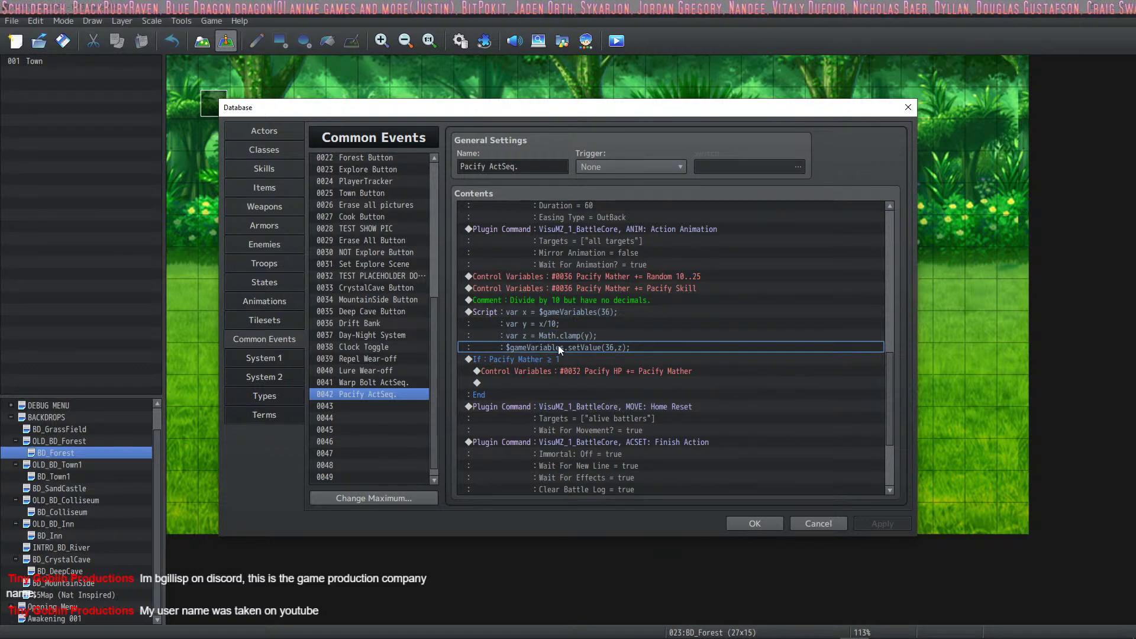
click(612, 312)
ctrl+click(619, 350)
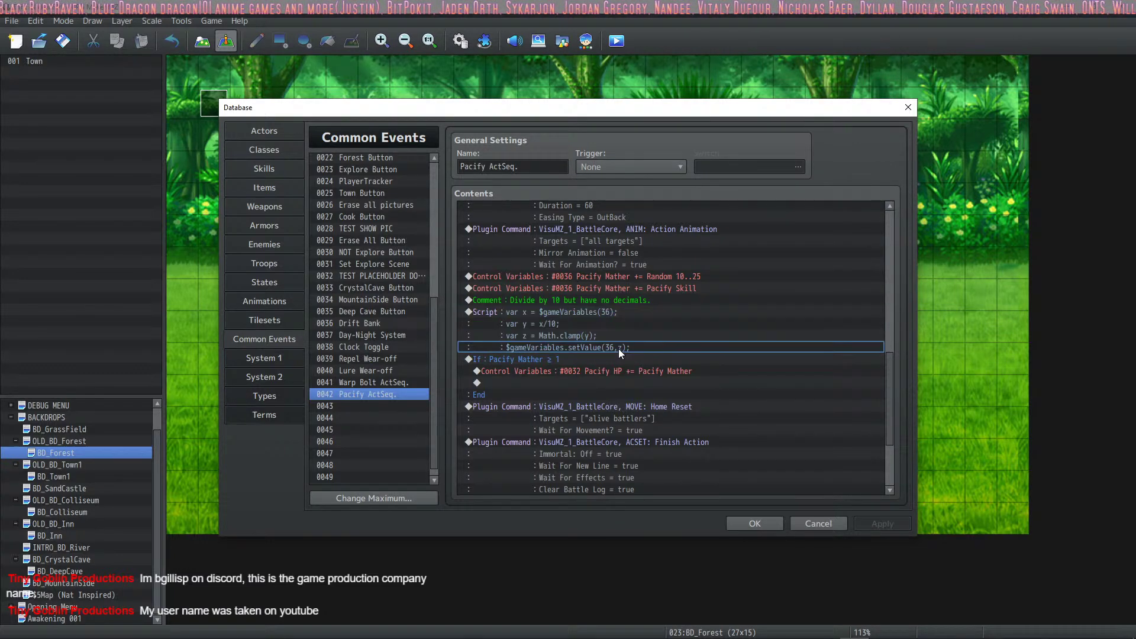
click(620, 312)
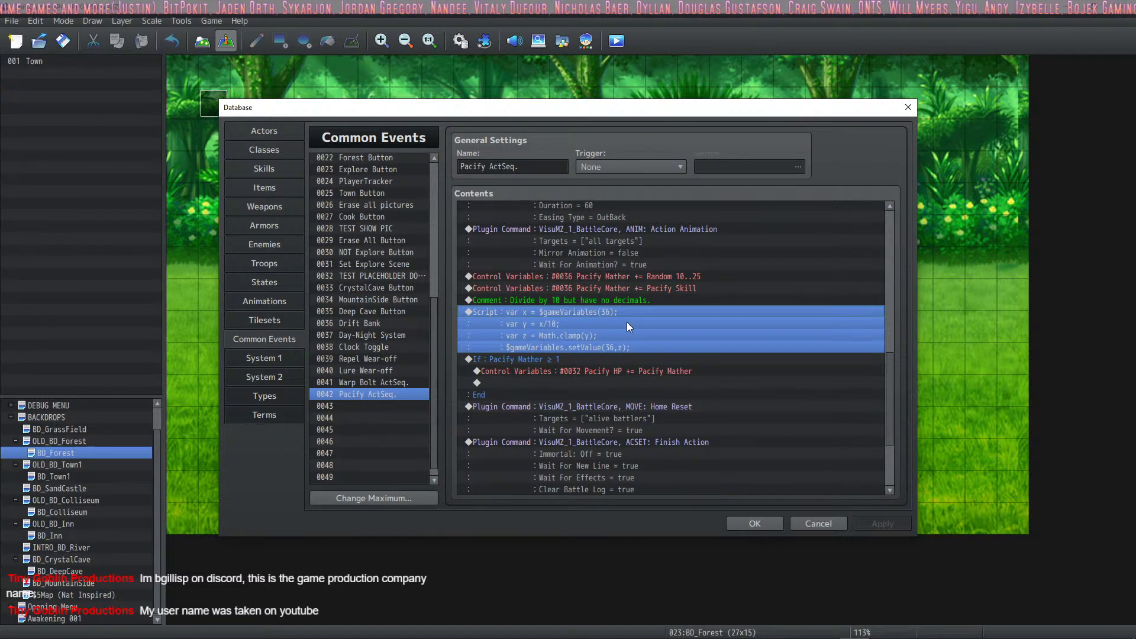
Examine the Pacify Mather ≥ 1 condition and its Pacify HP addition against the script and the Pacify Skill addition.
click(567, 361)
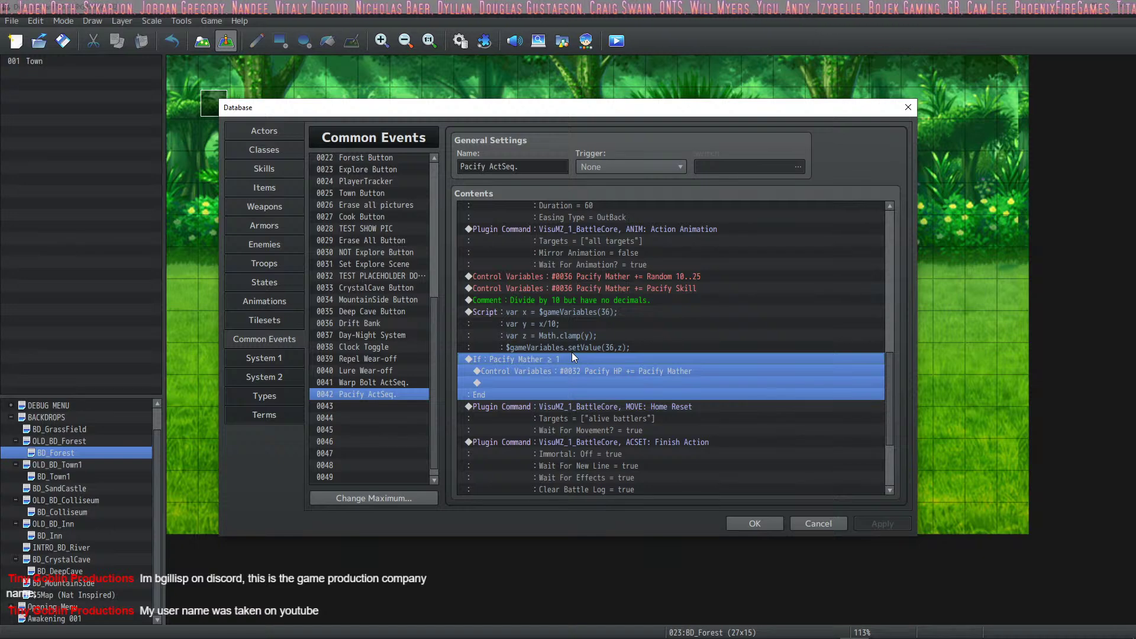
click(592, 393)
click(596, 368)
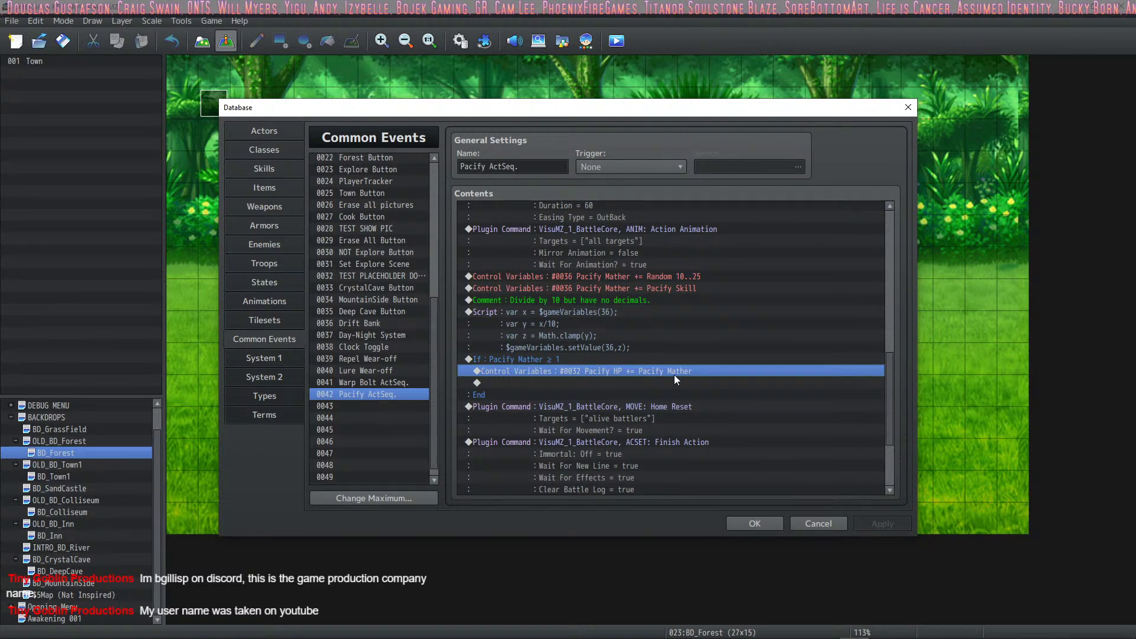
right_click(622, 371)
click(575, 385)
click(584, 371)
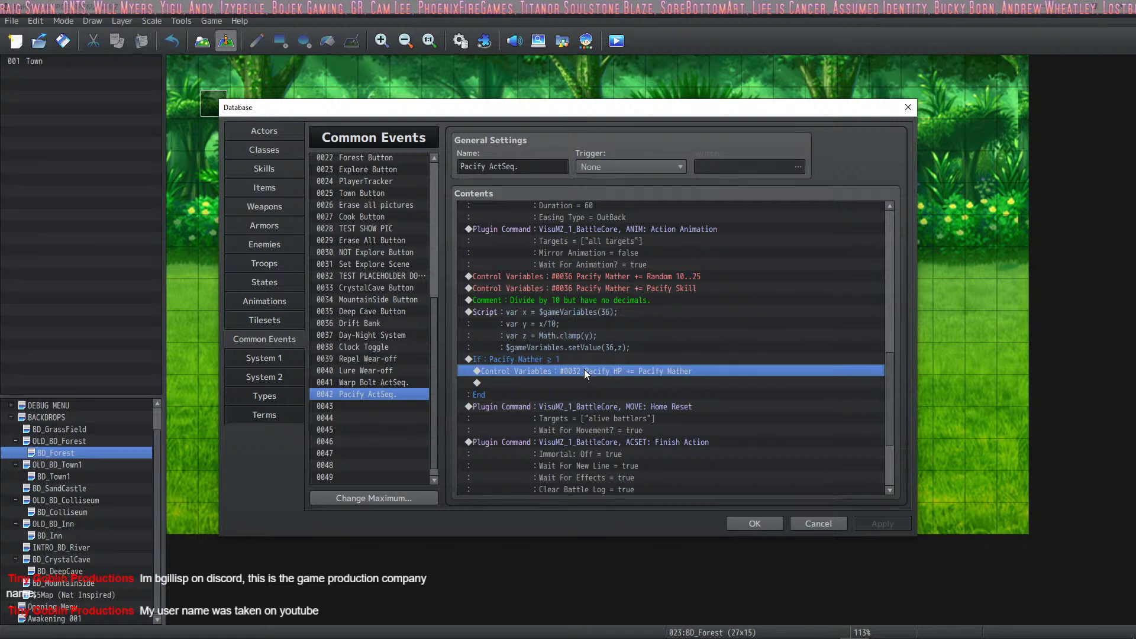
click(619, 315)
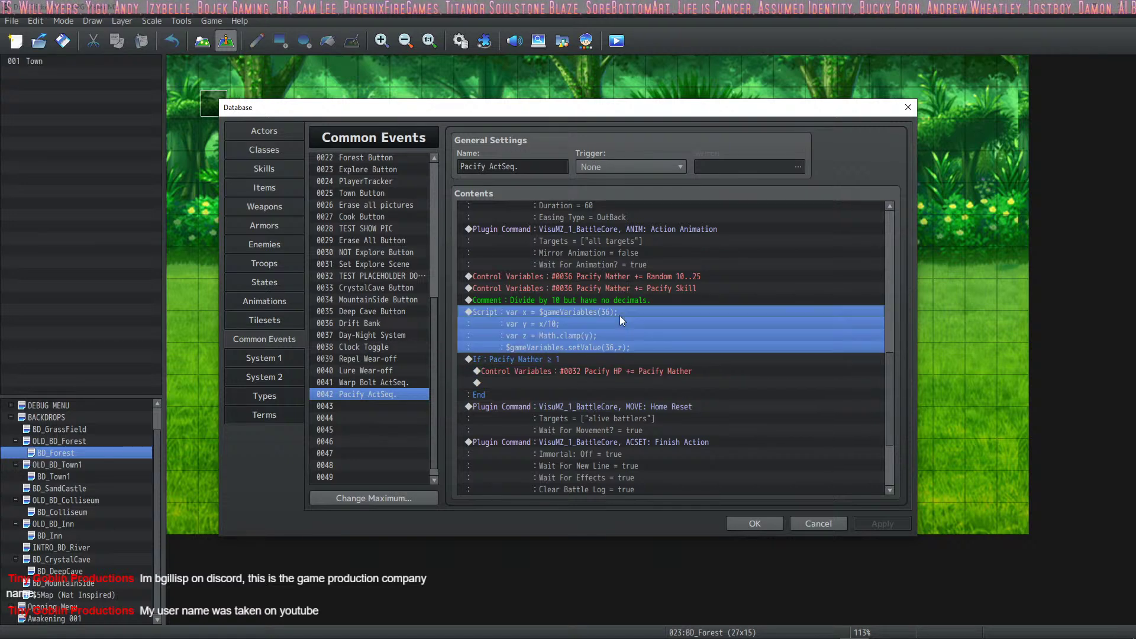
click(655, 371)
click(645, 288)
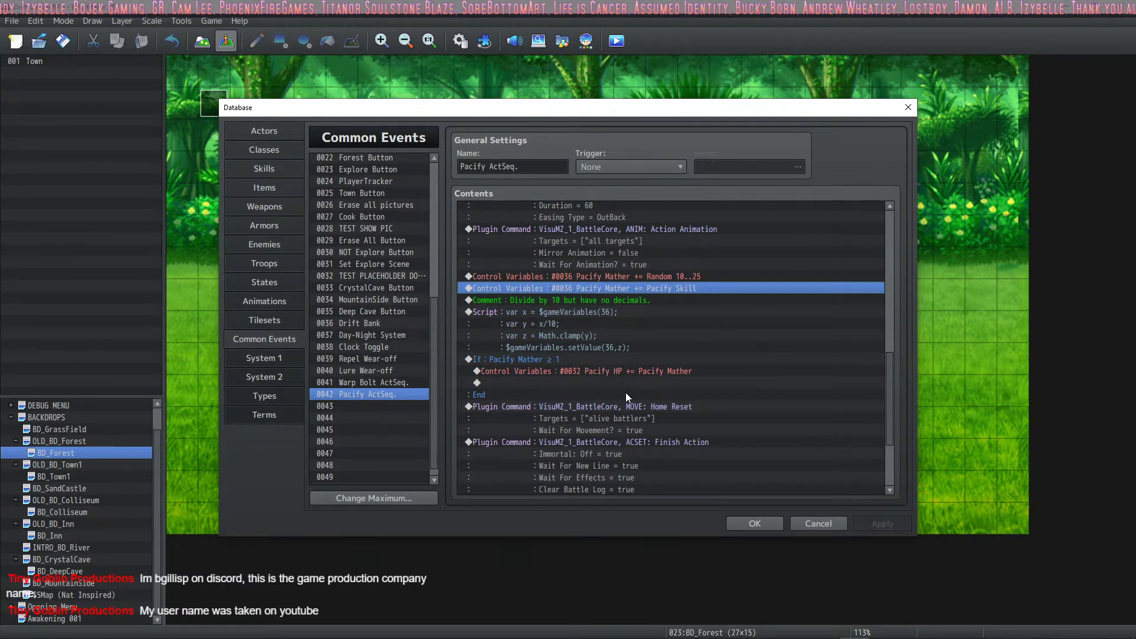
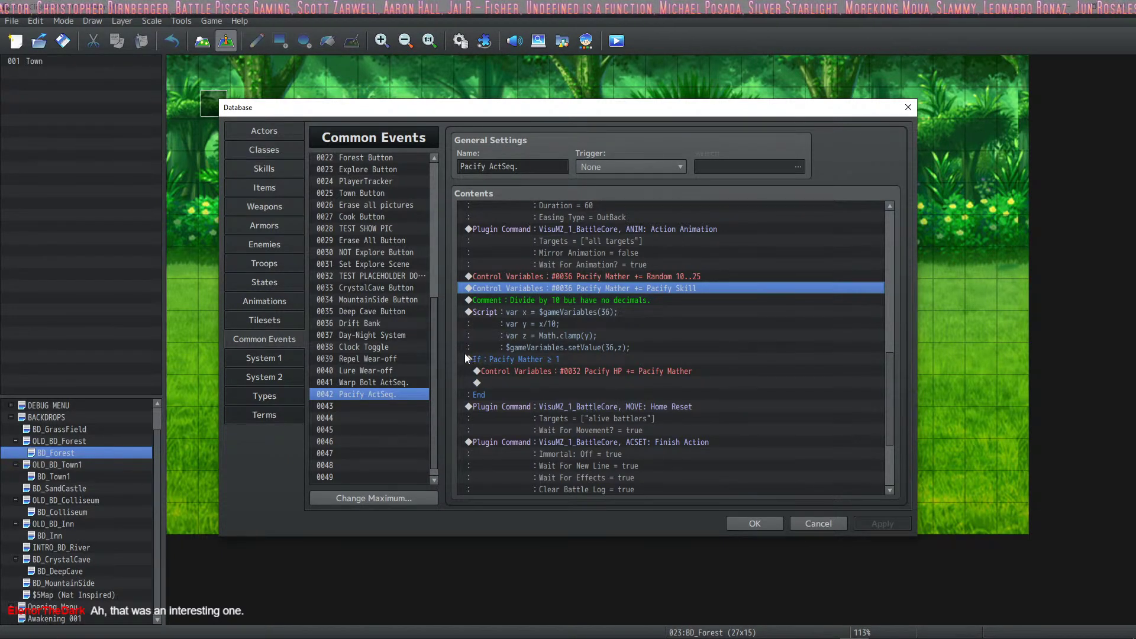
Review the Pacify ActSeq. commands from the division script through the Pacify Mather ≥ 1 condition to the Pacify HP ≥ 100 condition.
click(631, 335)
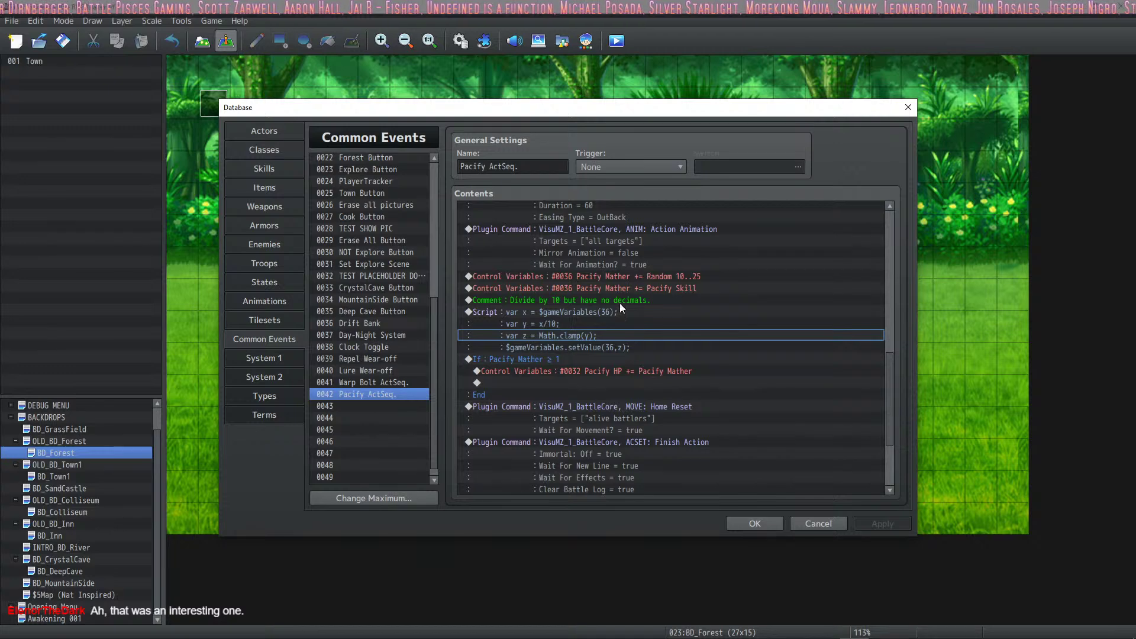
click(592, 360)
scroll(592, 368, down, 3)
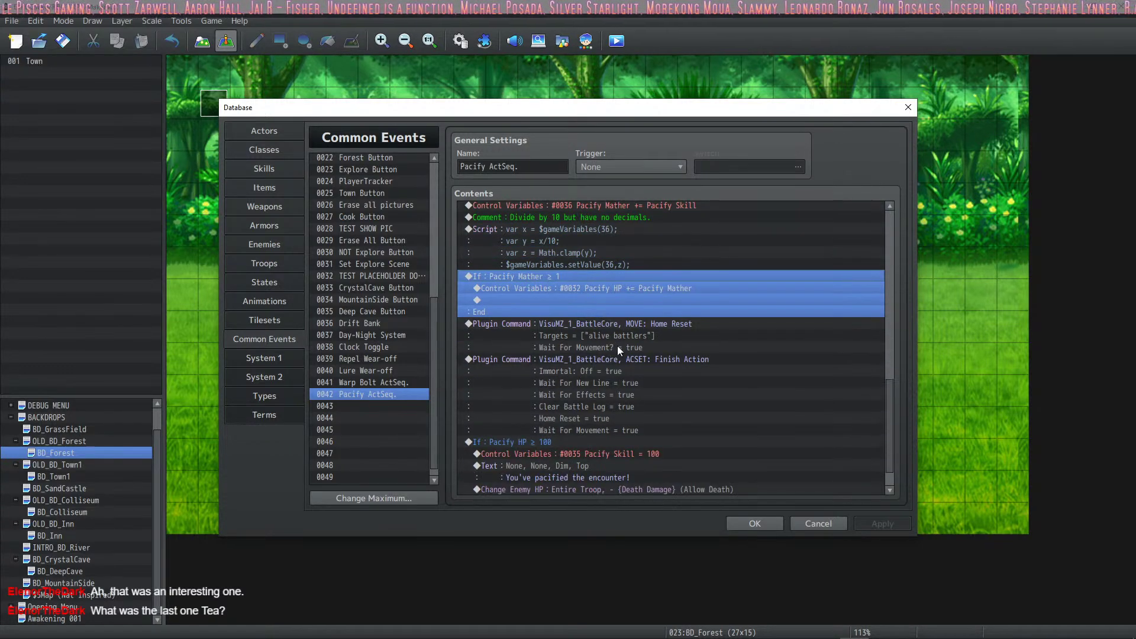
scroll(617, 346, down, 1)
key(Down)
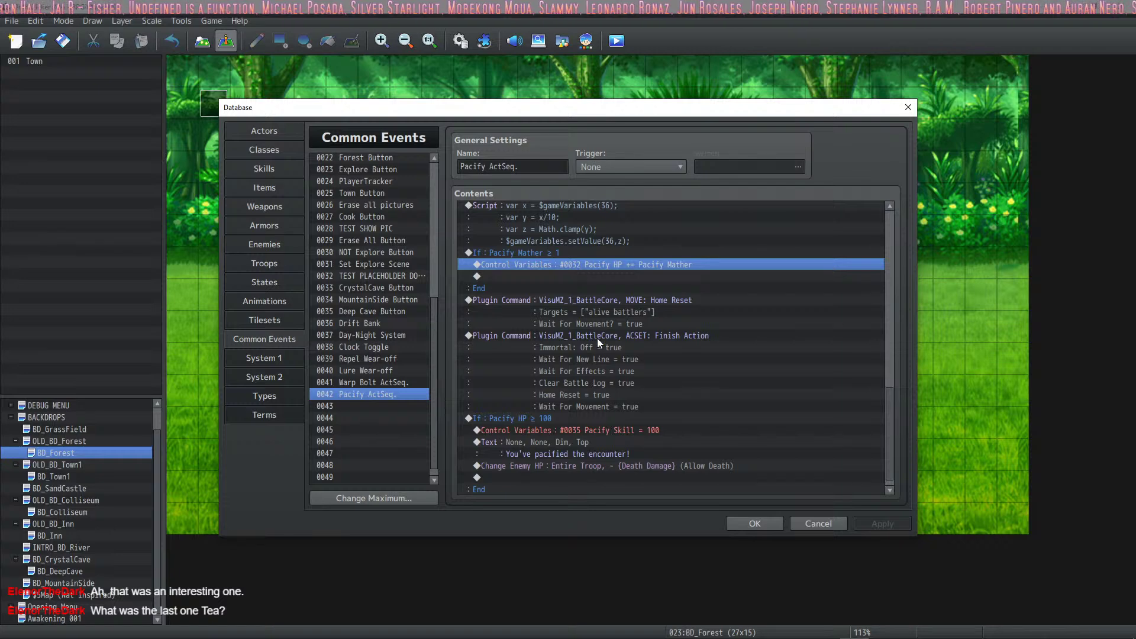
scroll(604, 331, down, 1)
scroll(608, 324, up, 6)
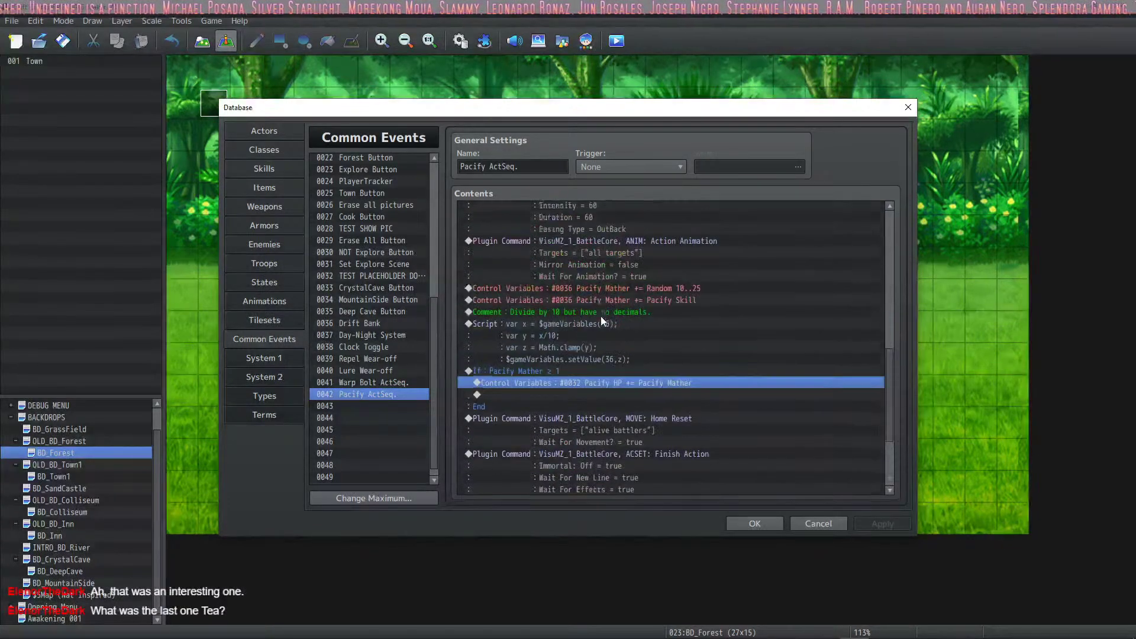
Set the random amount added to Pacify Mather to a range of 50 to 100.
click(663, 303)
click(665, 312)
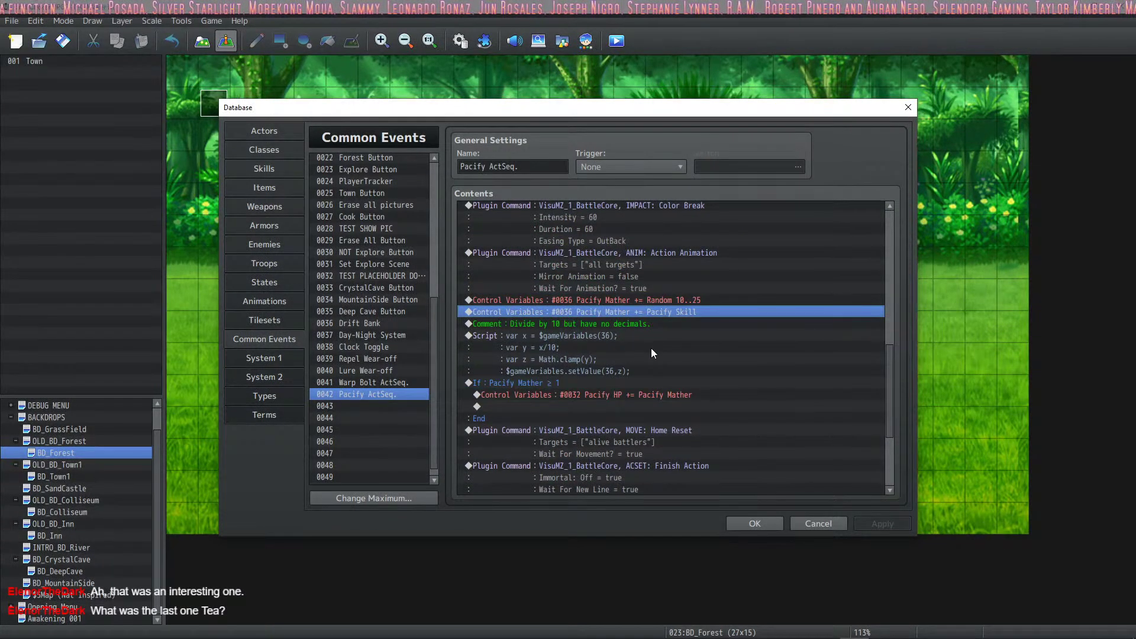
click(654, 299)
right_click(652, 299)
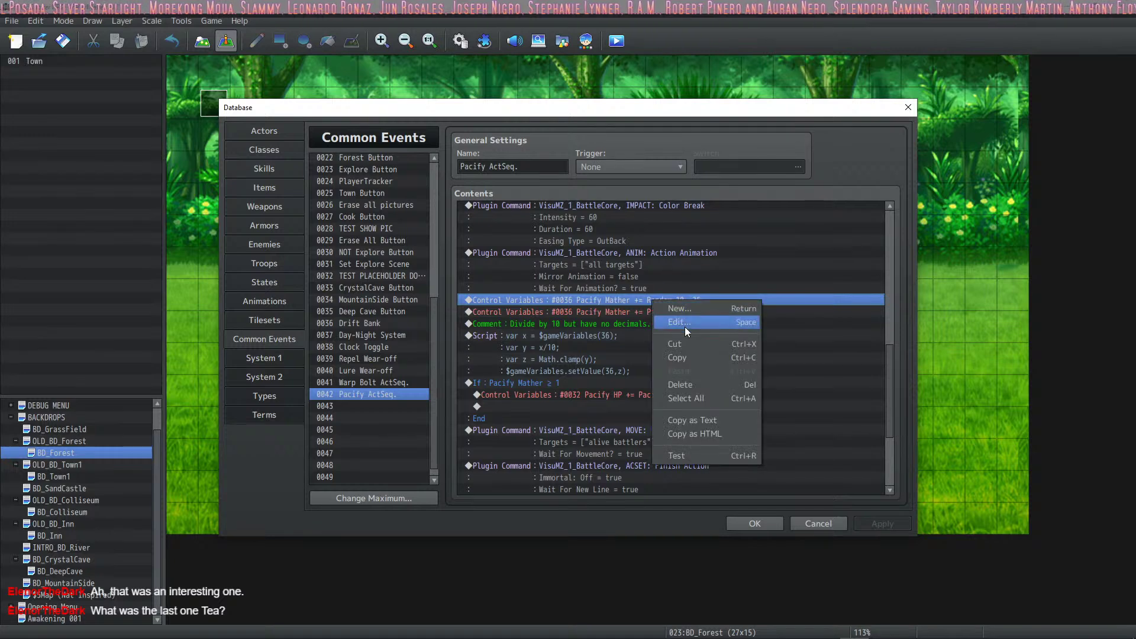
click(685, 327)
double_click(644, 396)
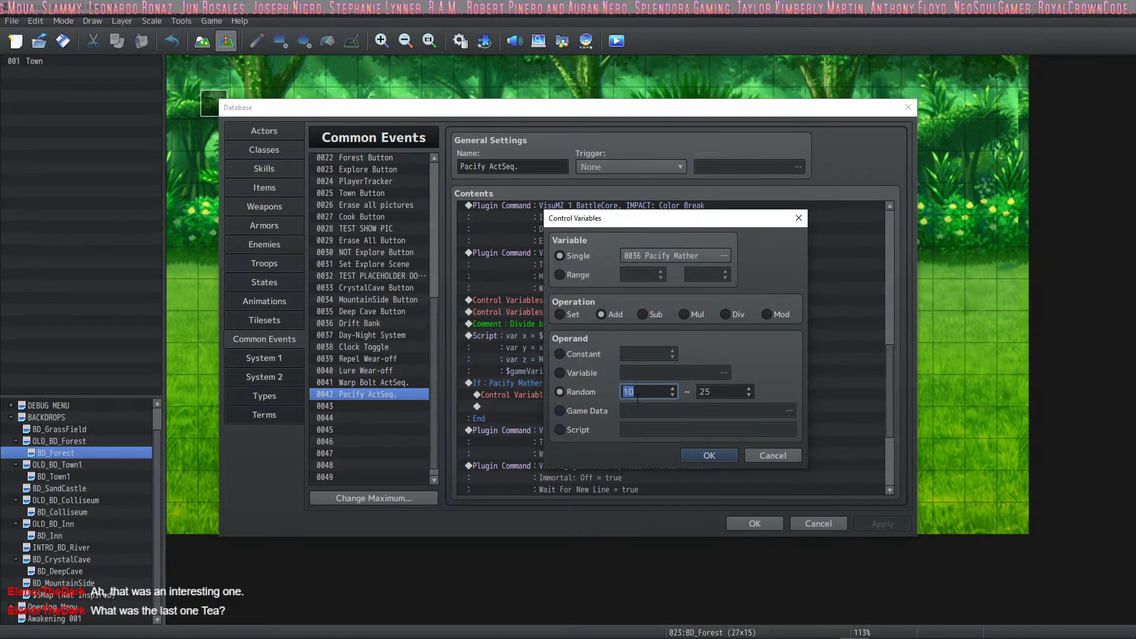
text(50)
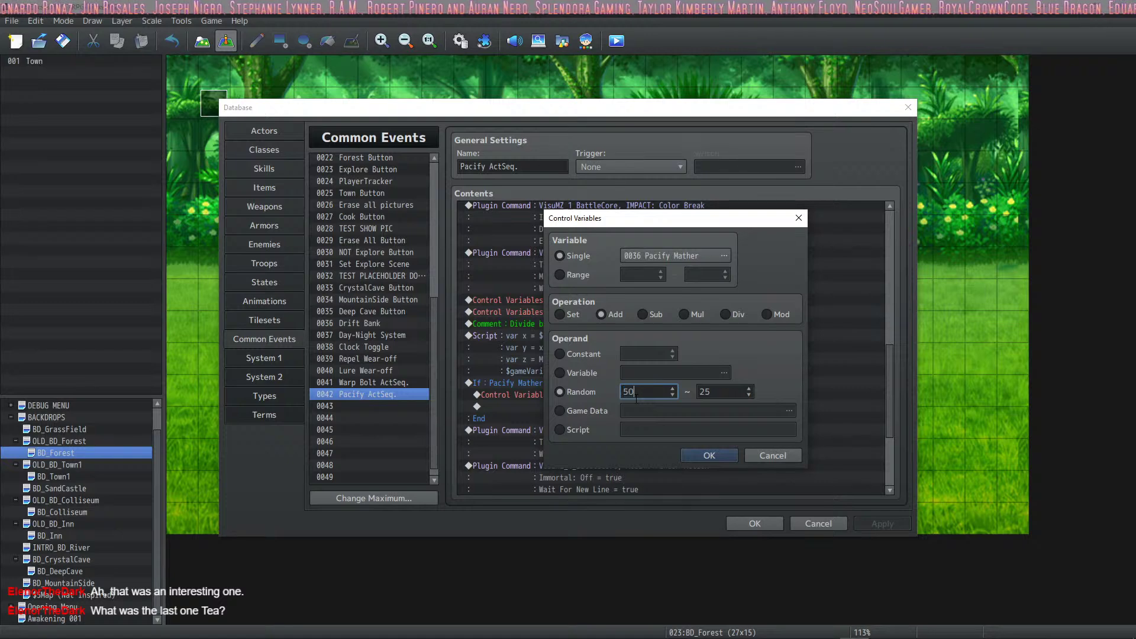
key(Tab)
text(100)
click(727, 454)
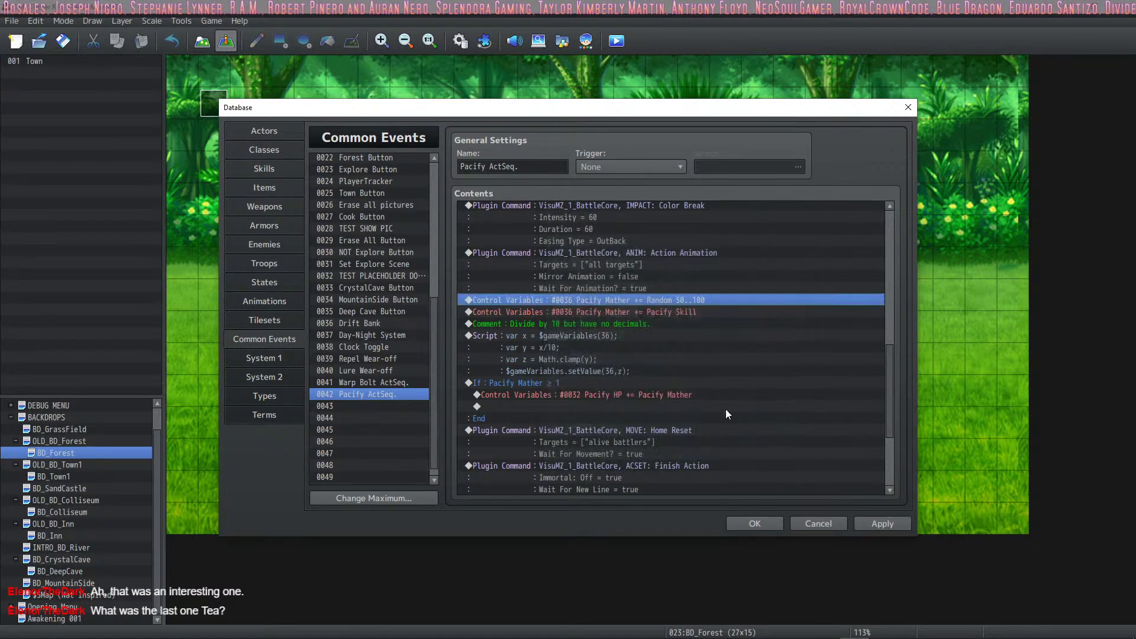
Check the Pacify Skill addition and the division comment, then apply the changes and close the database.
click(696, 312)
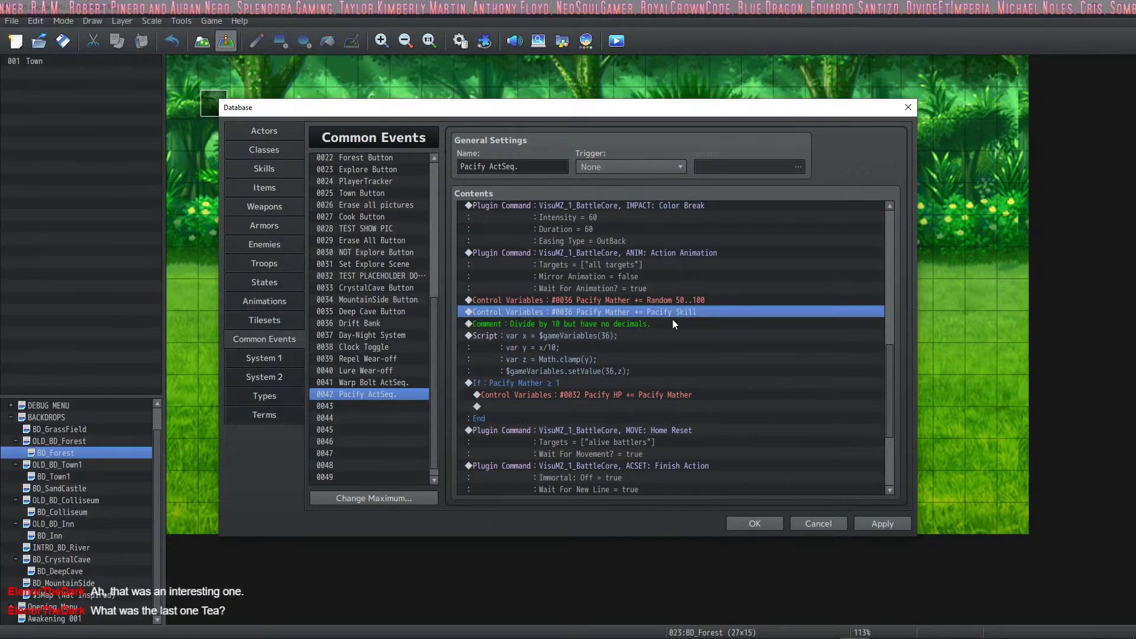
click(646, 324)
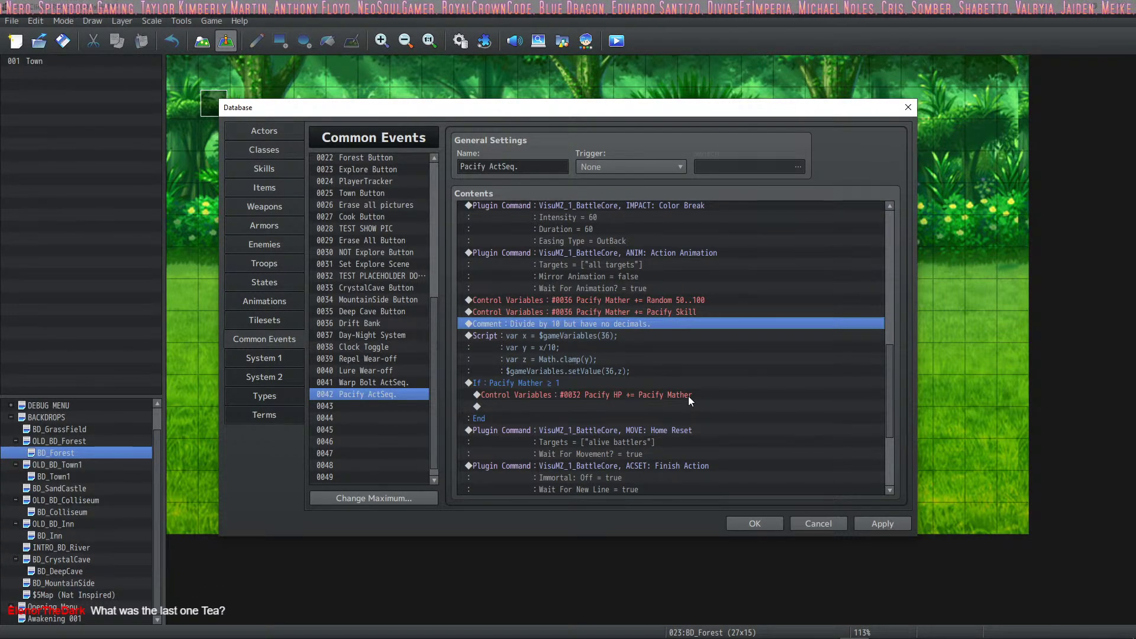
click(661, 315)
click(881, 521)
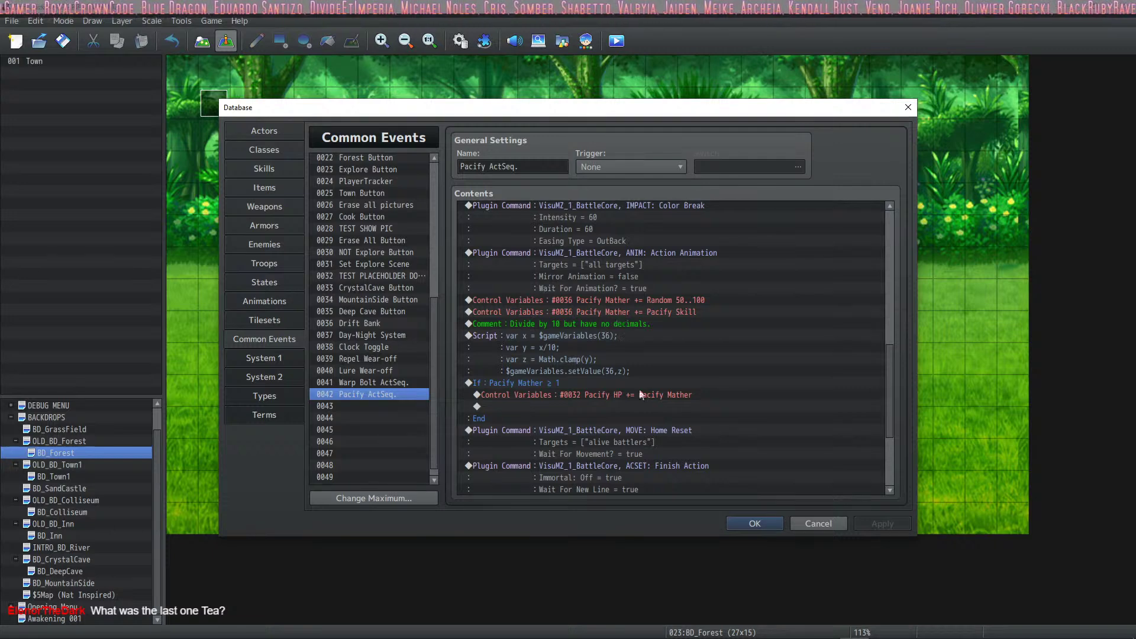
click(746, 523)
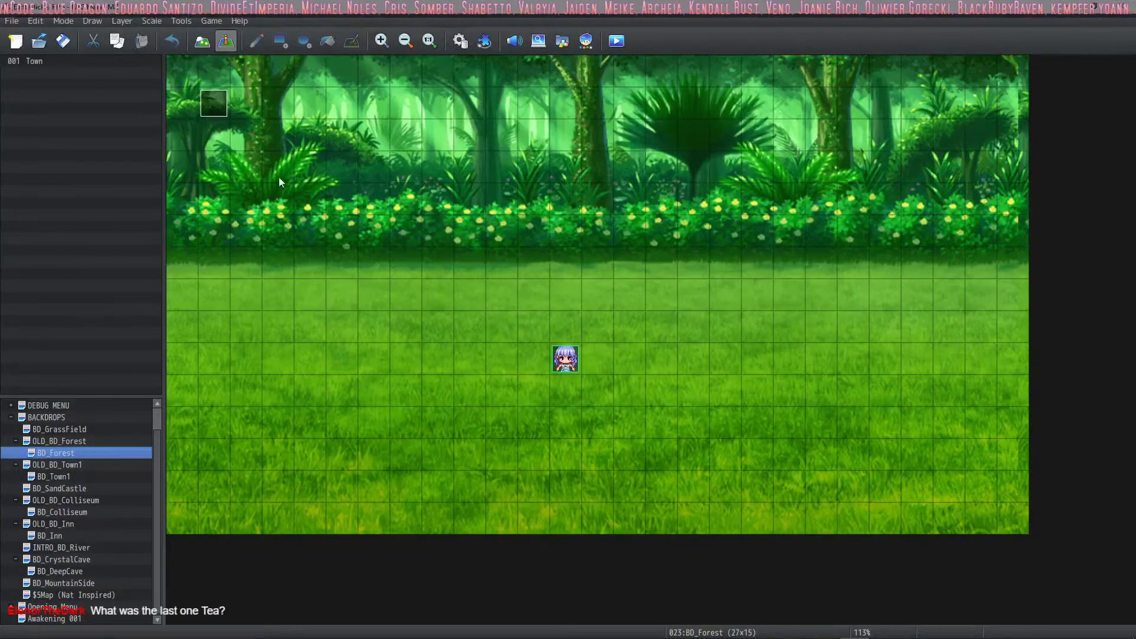
Launch a playtest with the updated event and start a forest battle with Explore.
click(615, 42)
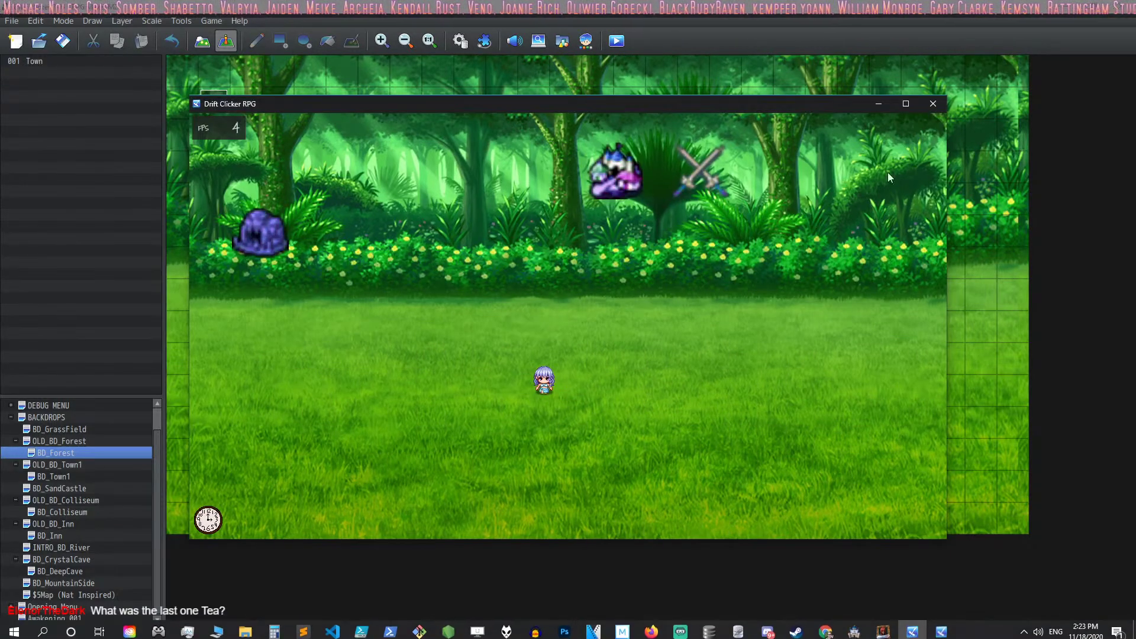
click(930, 105)
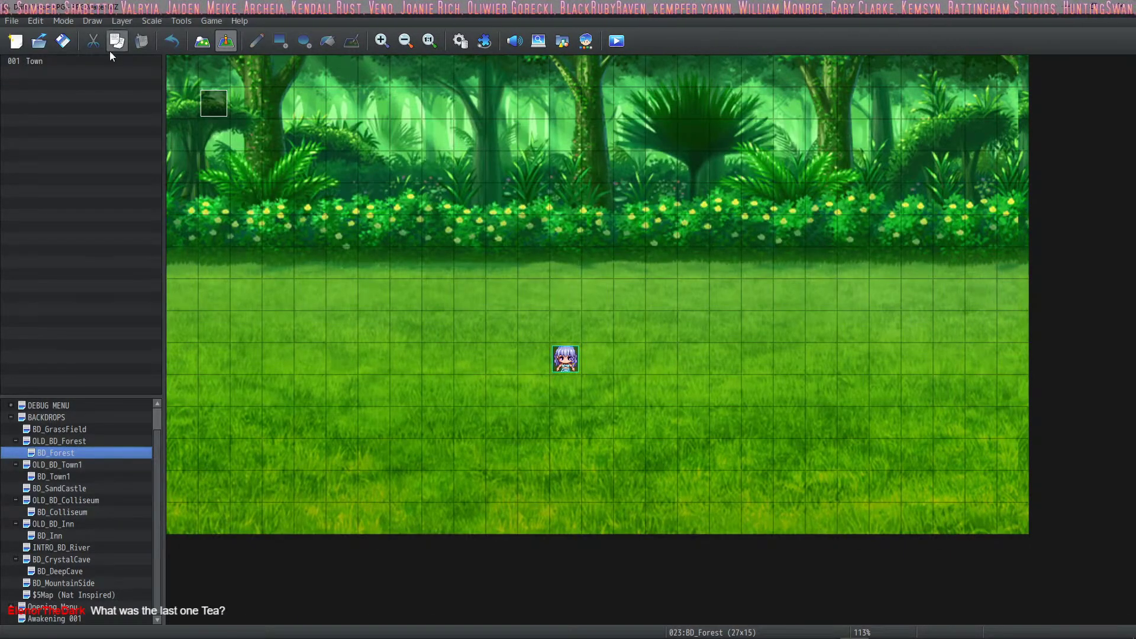
key(ctrl+r)
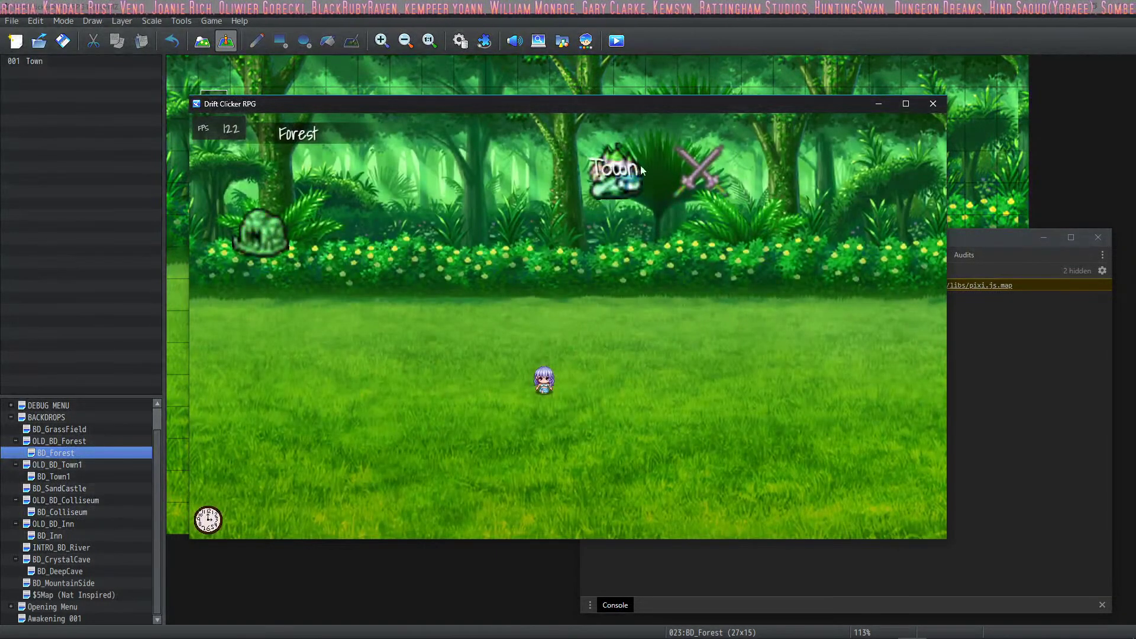
click(699, 172)
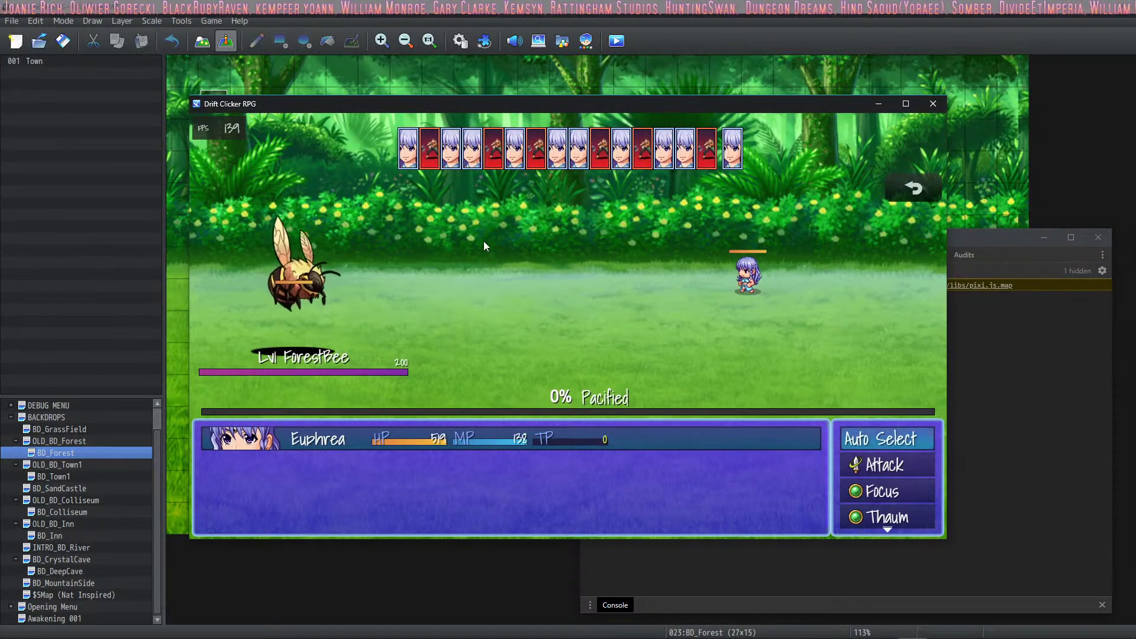
Use the Pacify skill from the Focus skills on the ForestBee to test the Pacified percentage.
key(Down)
key(Down)
key(Return)
key(Right)
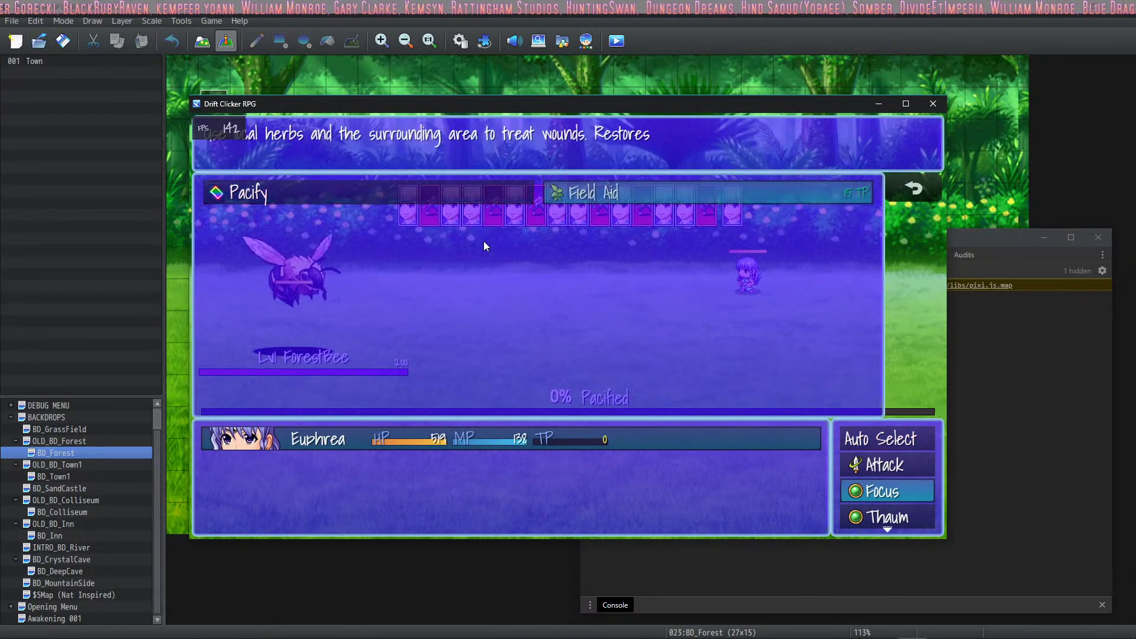
key(Left)
key(Return)
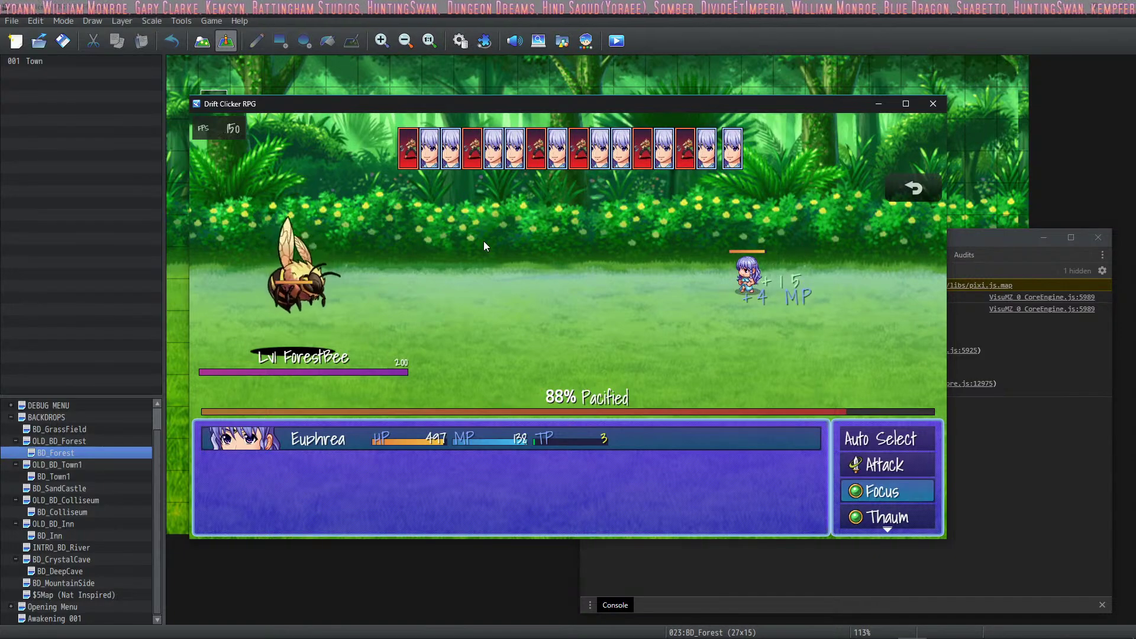
Use Pacify a second time, dismiss the battle message and end the playtest.
key(Return)
key(Return)
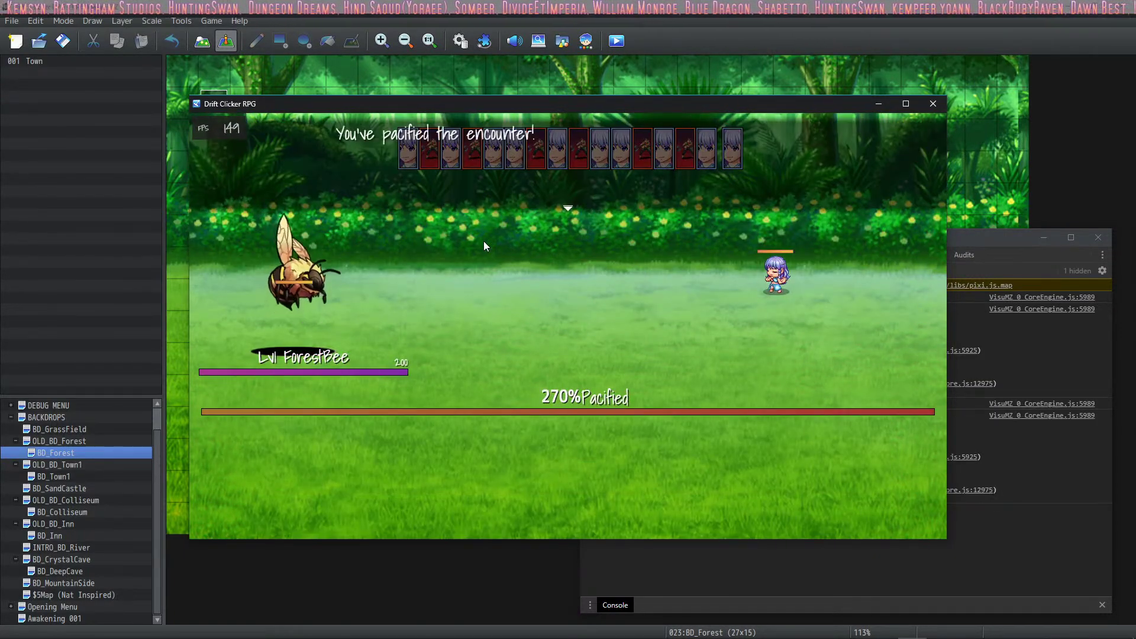
key(Return)
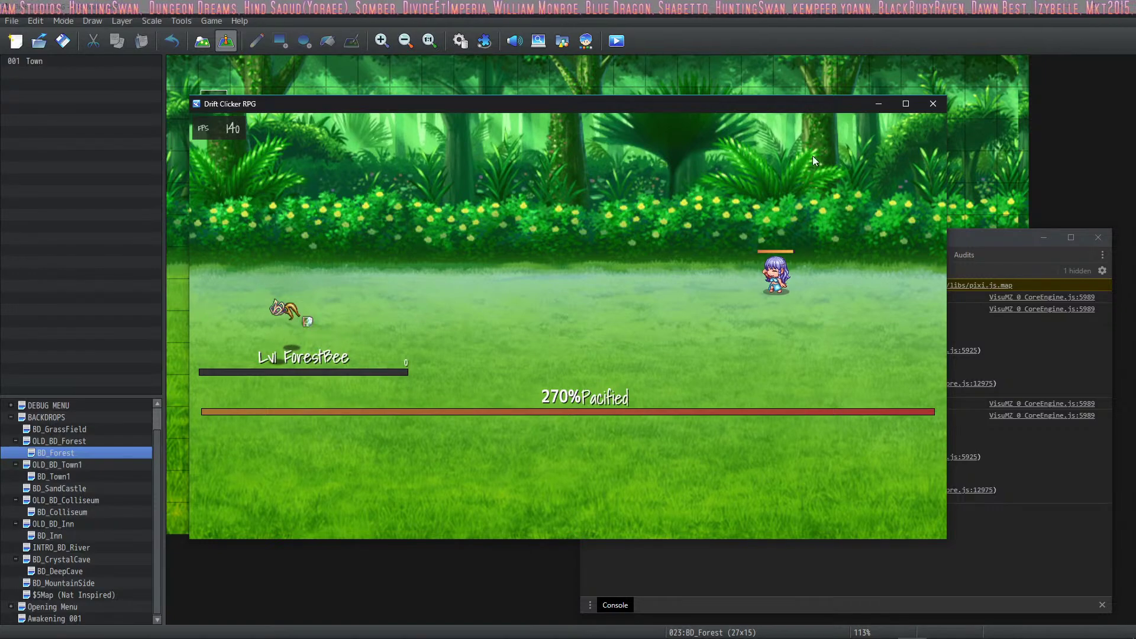
click(933, 103)
Reopen the Pacify ActSeq. common event and recheck the random and Pacify Skill additions, the division script and the Pacify HP addition's settings.
click(460, 40)
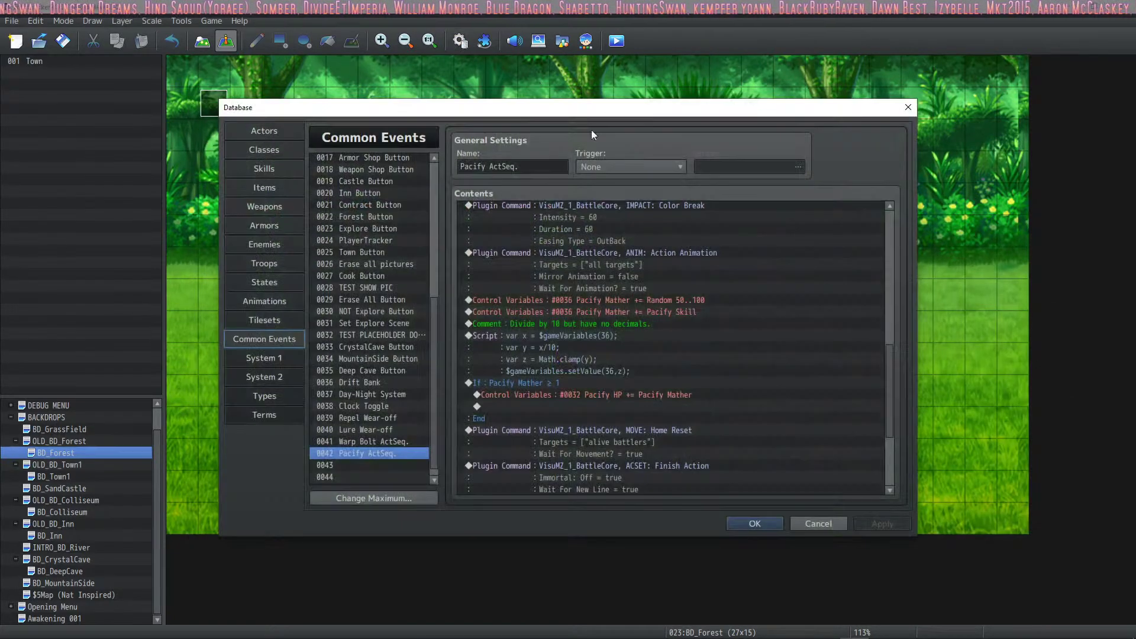
click(670, 323)
click(622, 348)
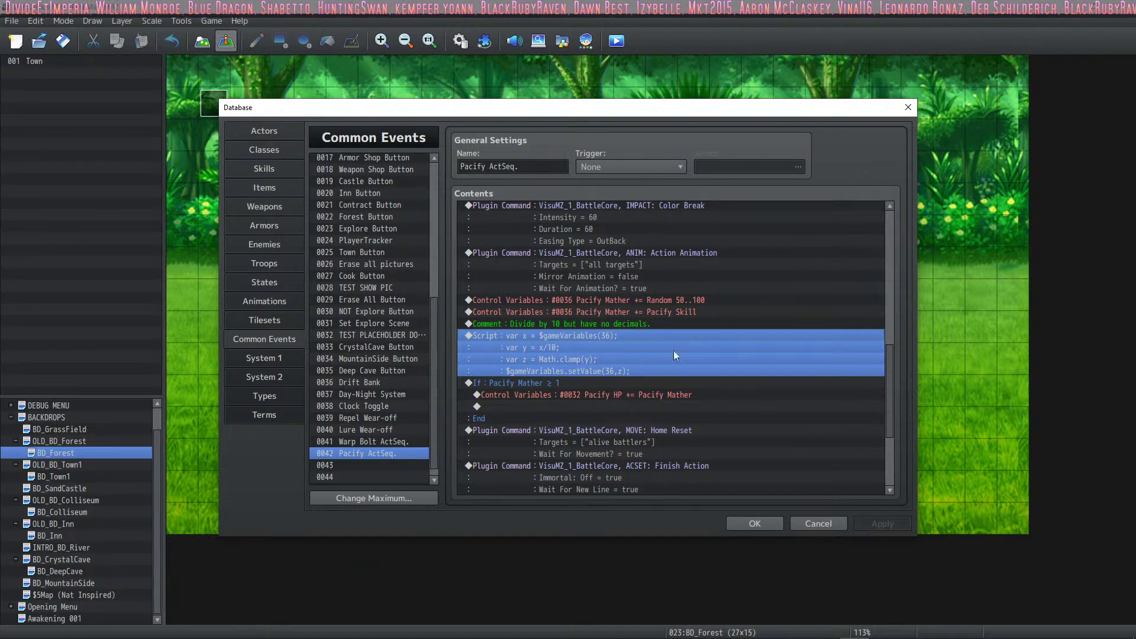
click(701, 301)
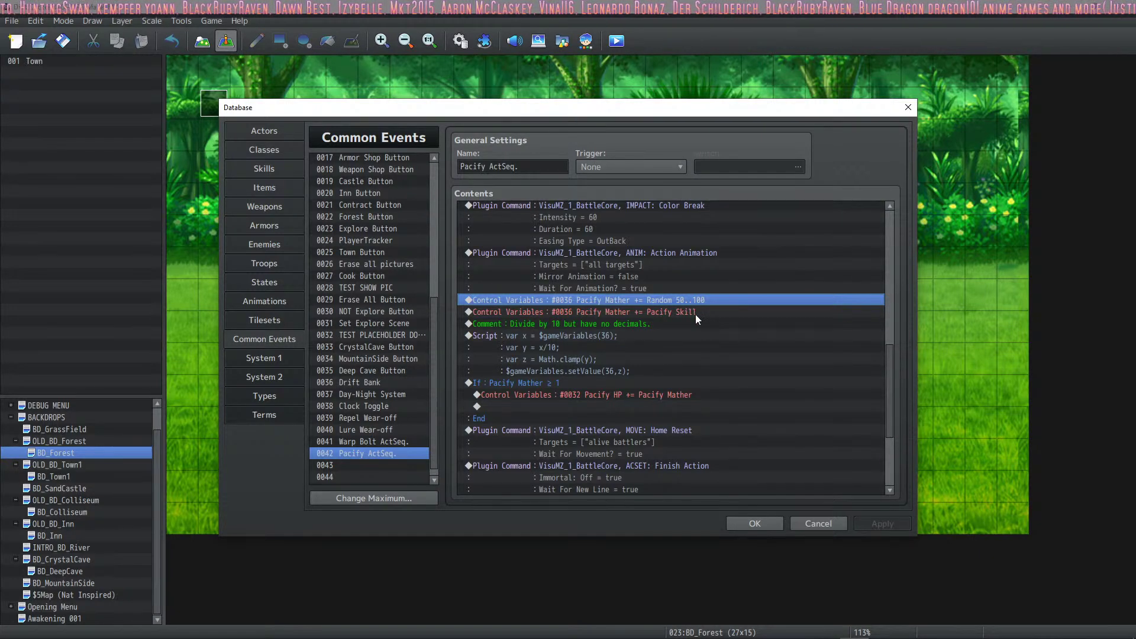
click(695, 314)
click(698, 302)
click(692, 314)
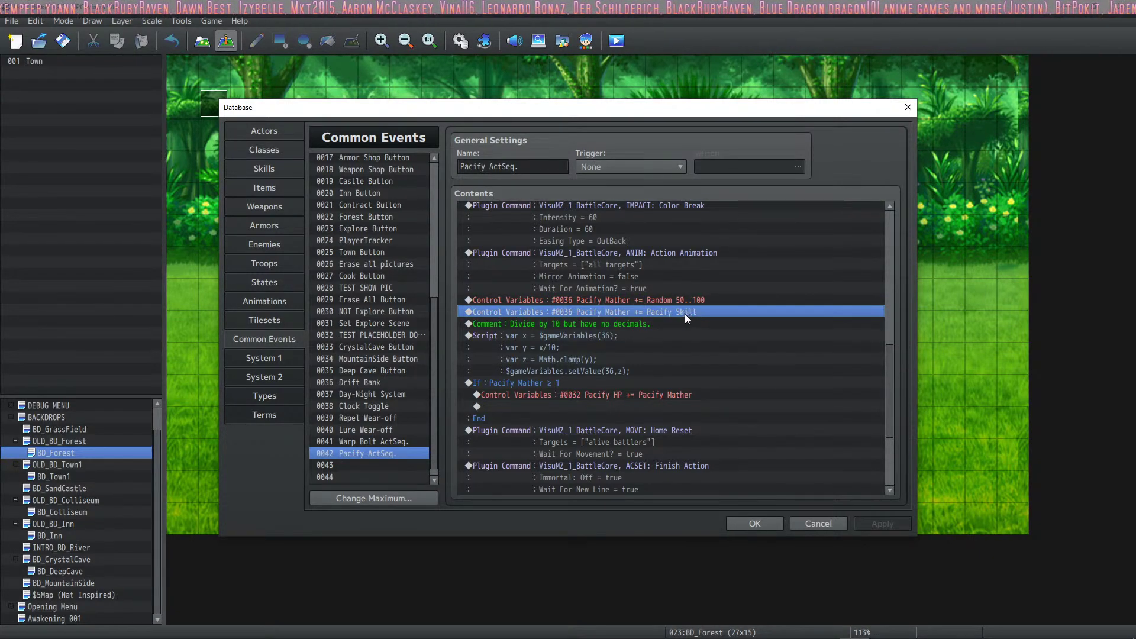
click(629, 331)
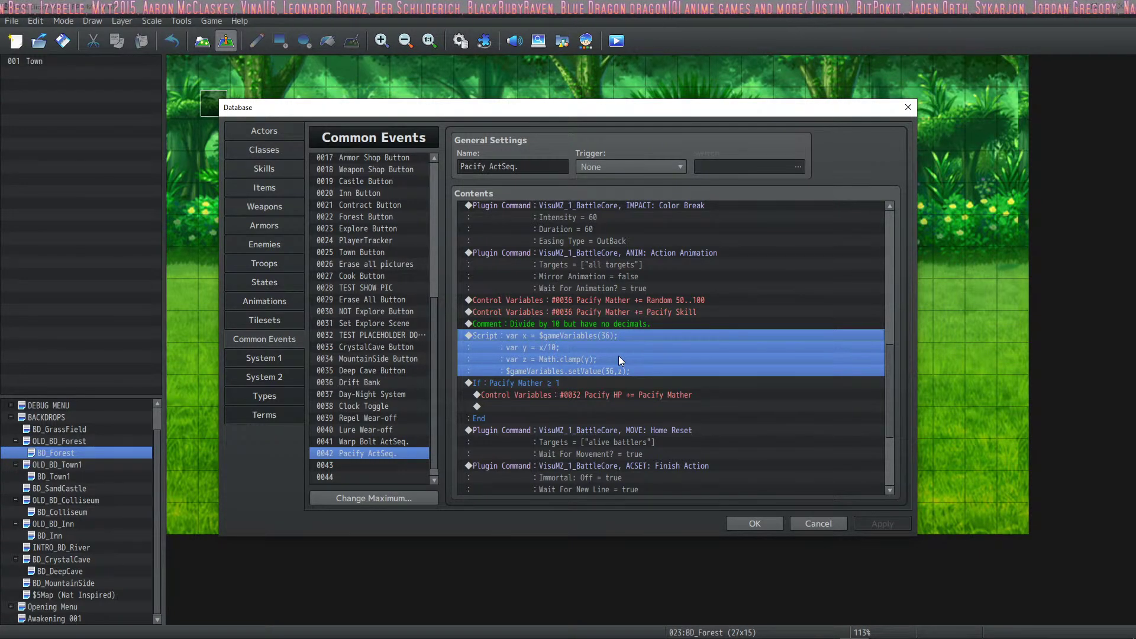
double_click(624, 395)
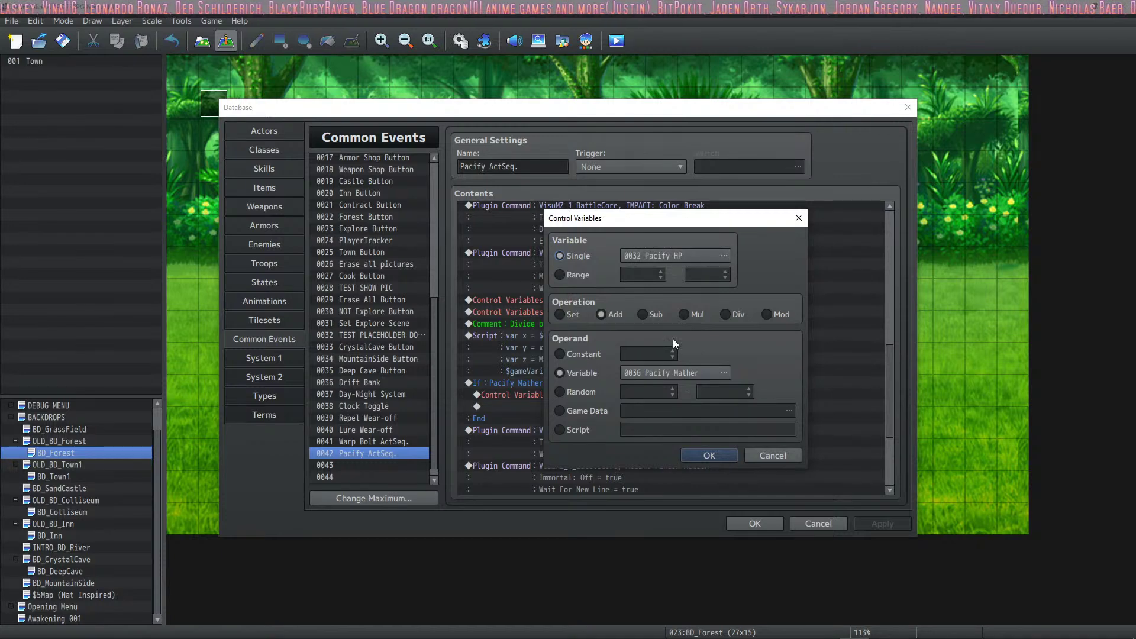
click(709, 455)
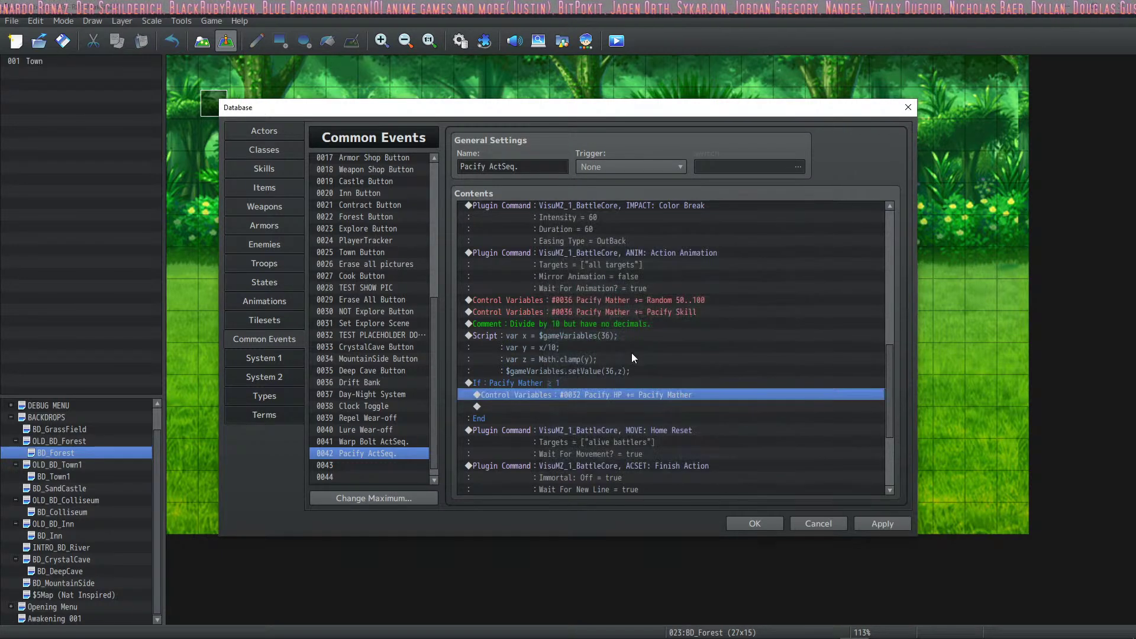
Change the script's first line to "var x = $gameVariables.value(36);" and save the database changes.
click(623, 336)
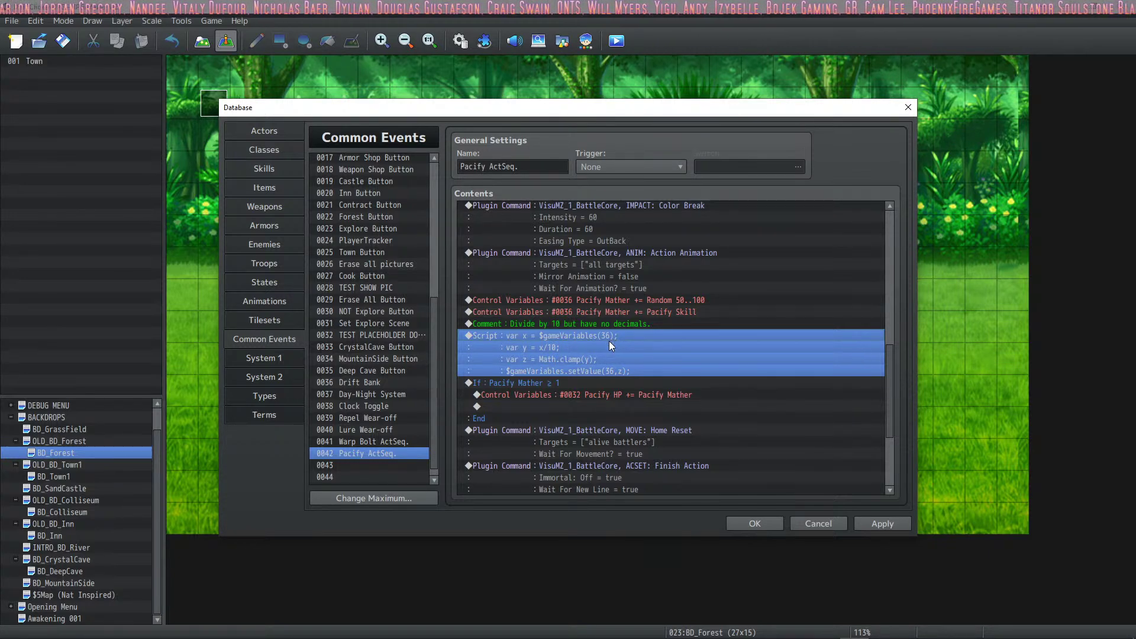
right_click(599, 339)
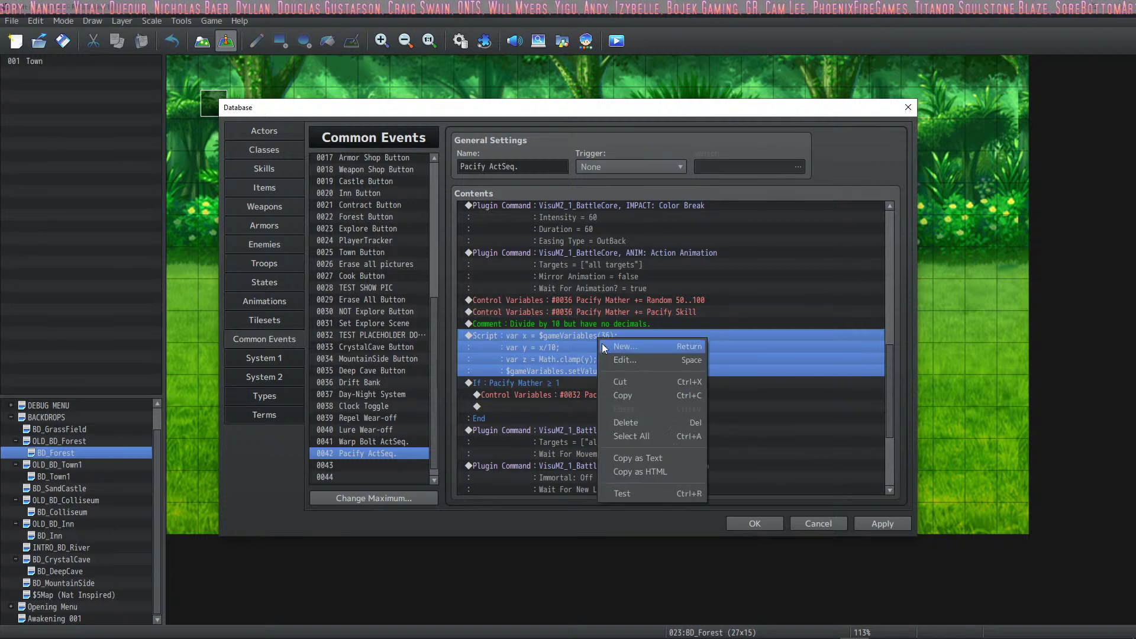
click(613, 346)
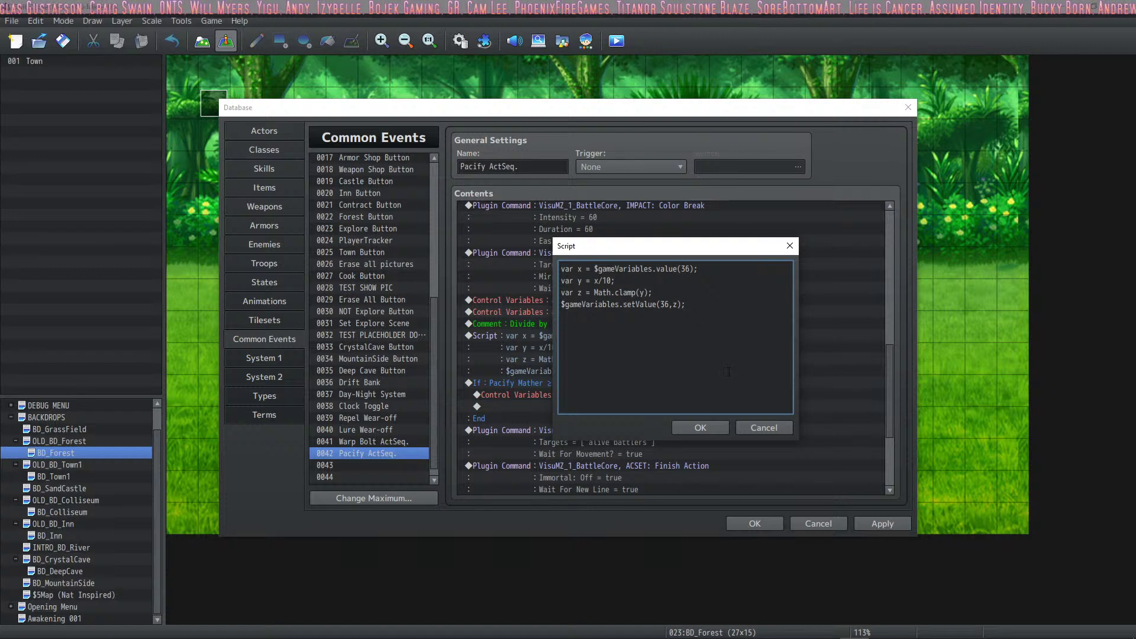
click(691, 430)
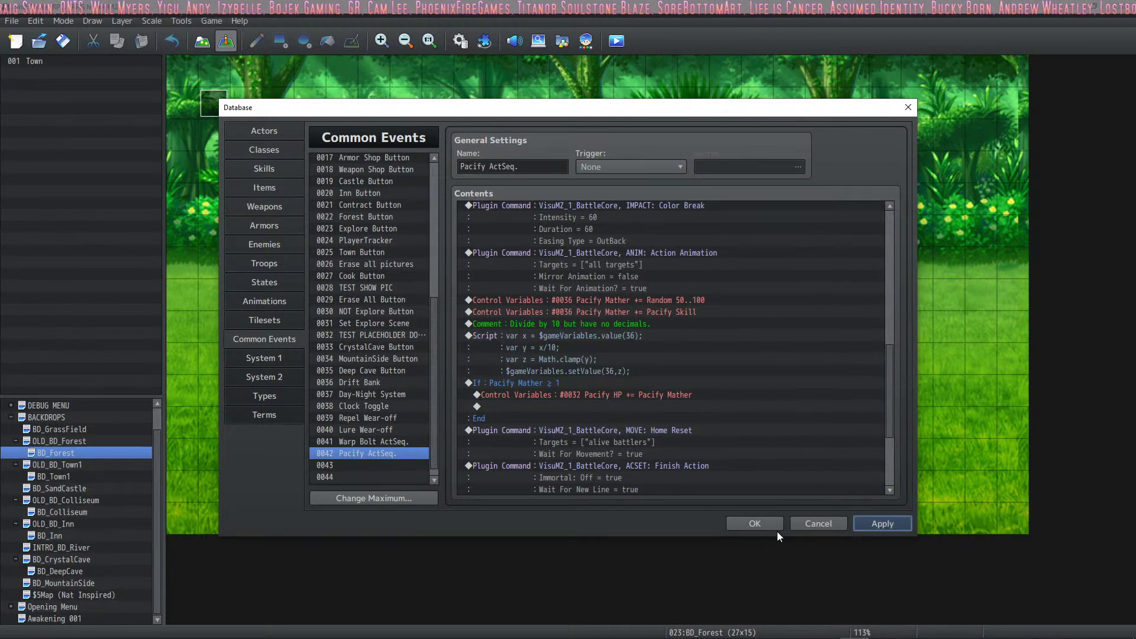
click(749, 524)
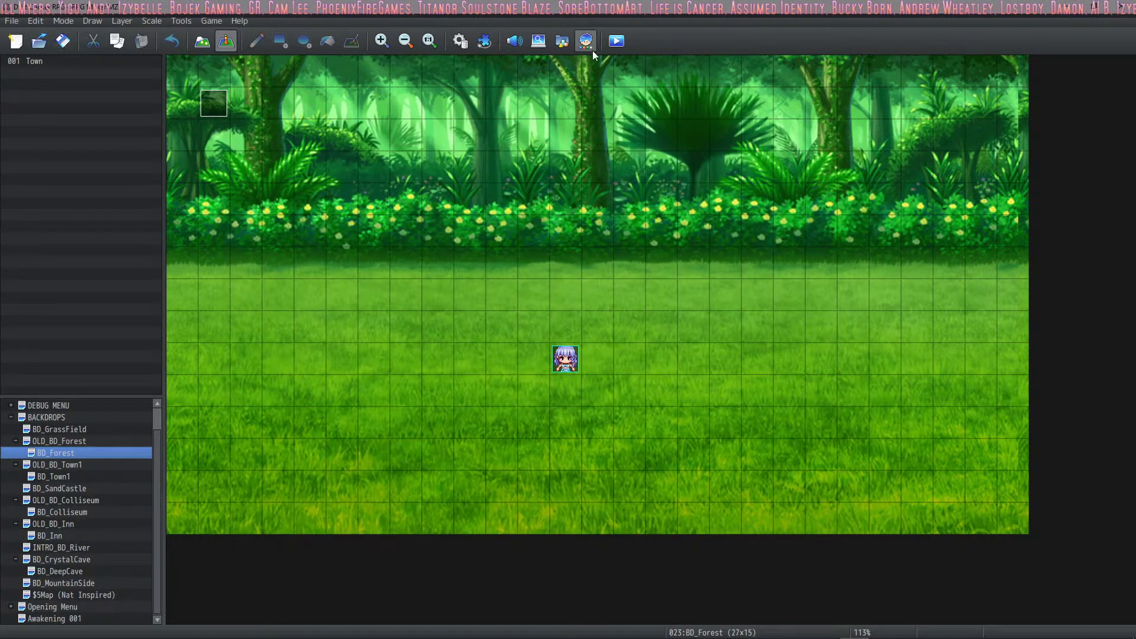
Start a playtest, explore the forest and use Pacify from the Focus skills on the SlimeCaster.
click(616, 40)
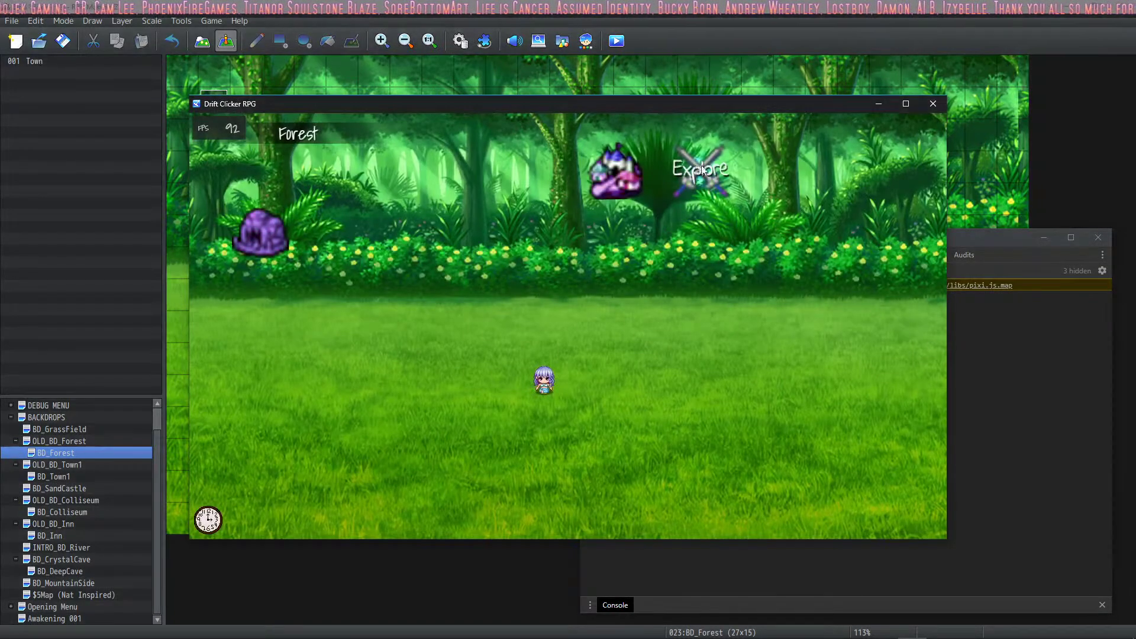
click(698, 170)
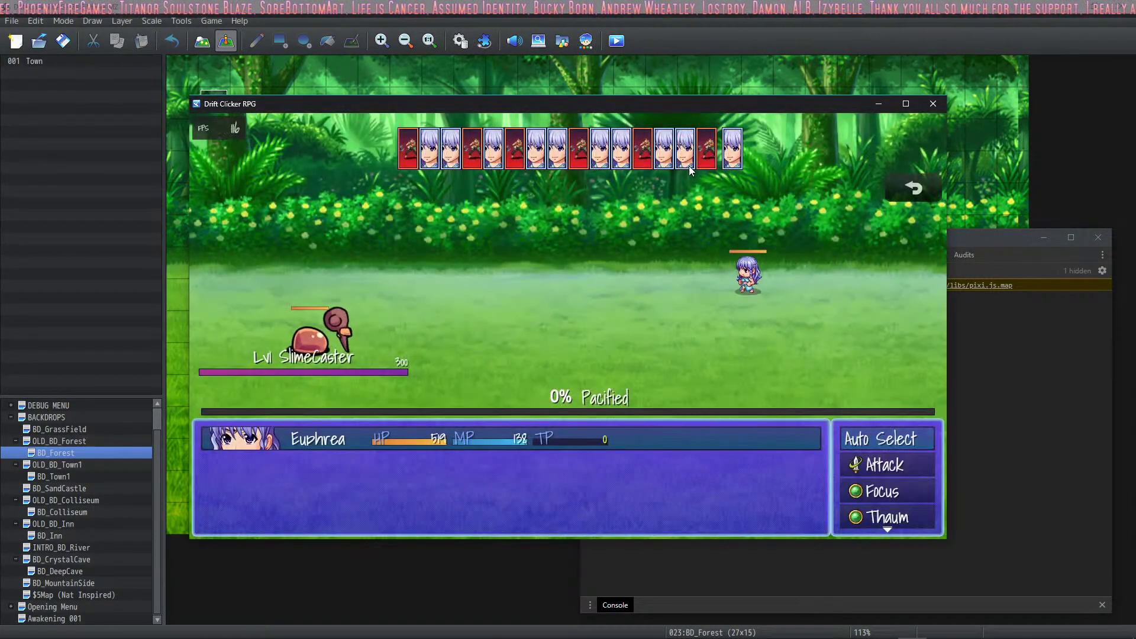
key(Down)
key(Down)
key(Down)
key(Up)
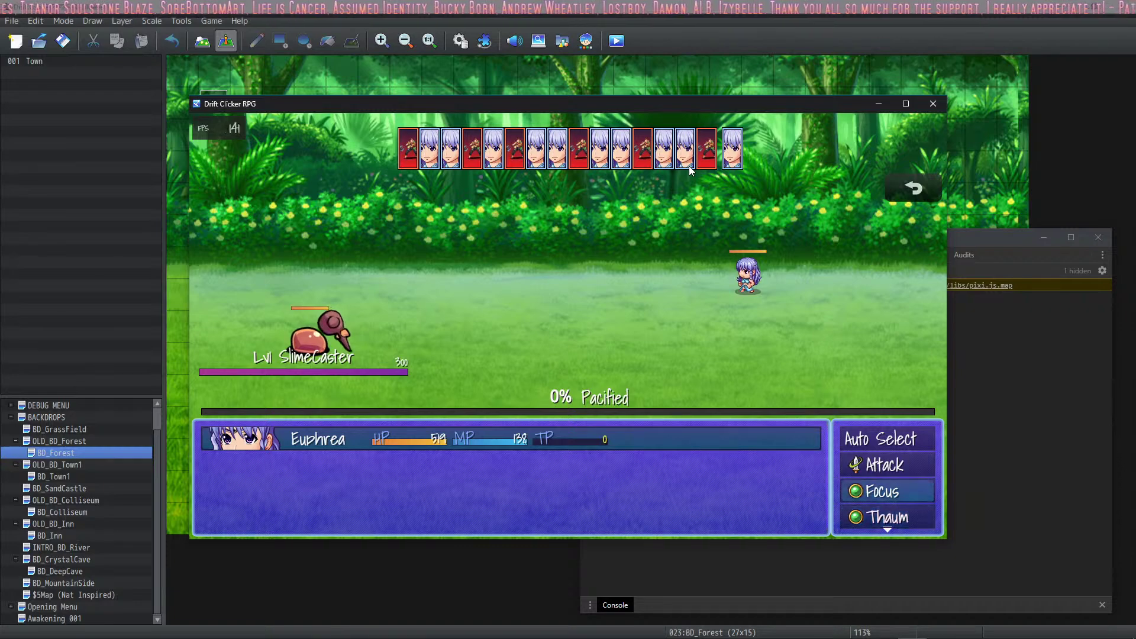
key(Return)
key(Return)
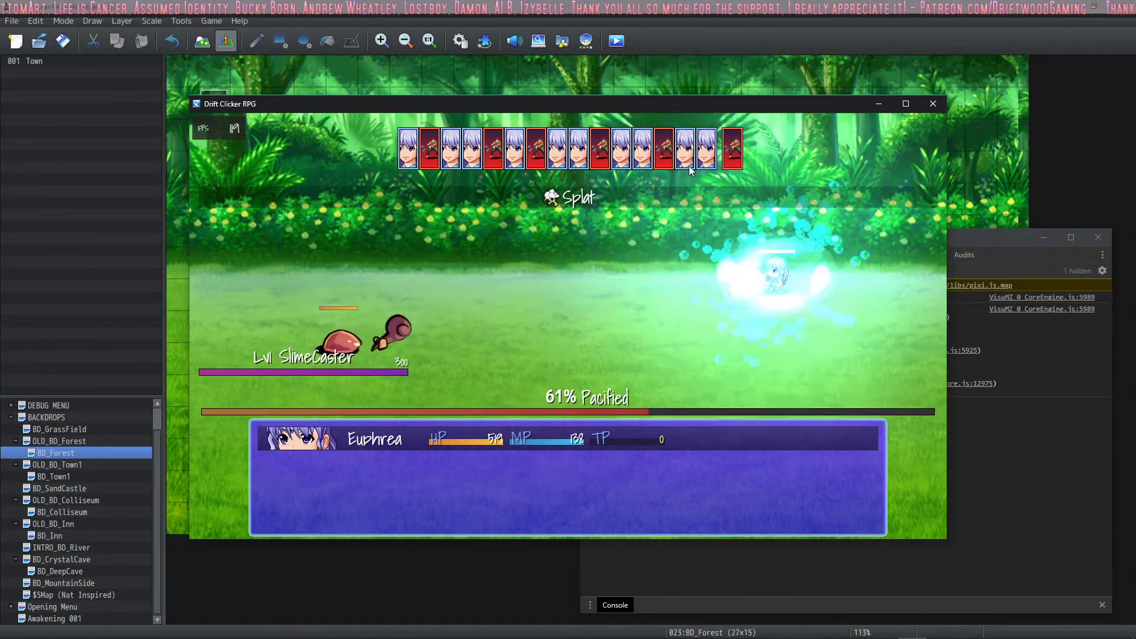
Use Pacify on the SlimeCaster again to check the Pacified percentage, and end the playtest.
key(Return)
key(Return)
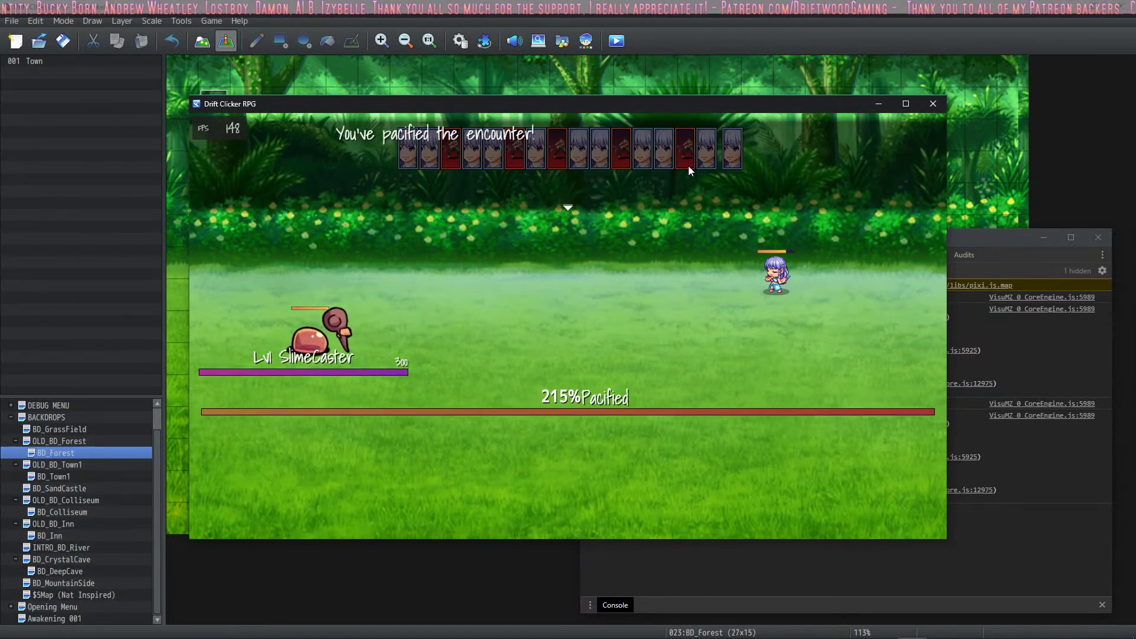
click(933, 104)
Reopen the Pacify ActSeq. common event and examine the division comment, the script and the Pacify Mather condition with its Pacify HP addition.
click(457, 41)
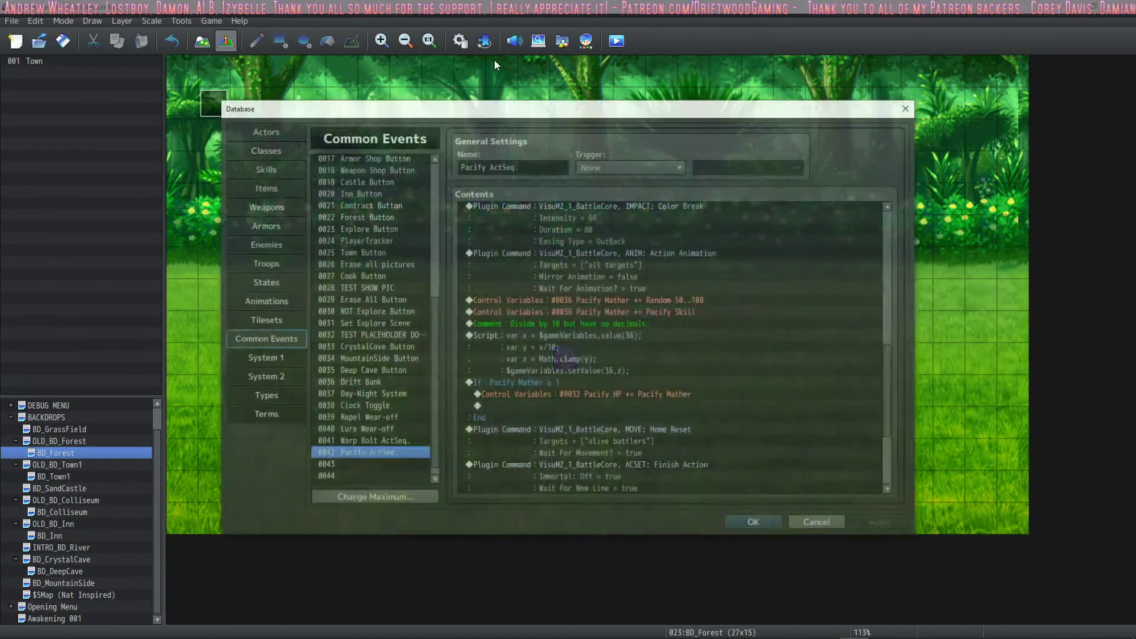
click(616, 324)
click(603, 338)
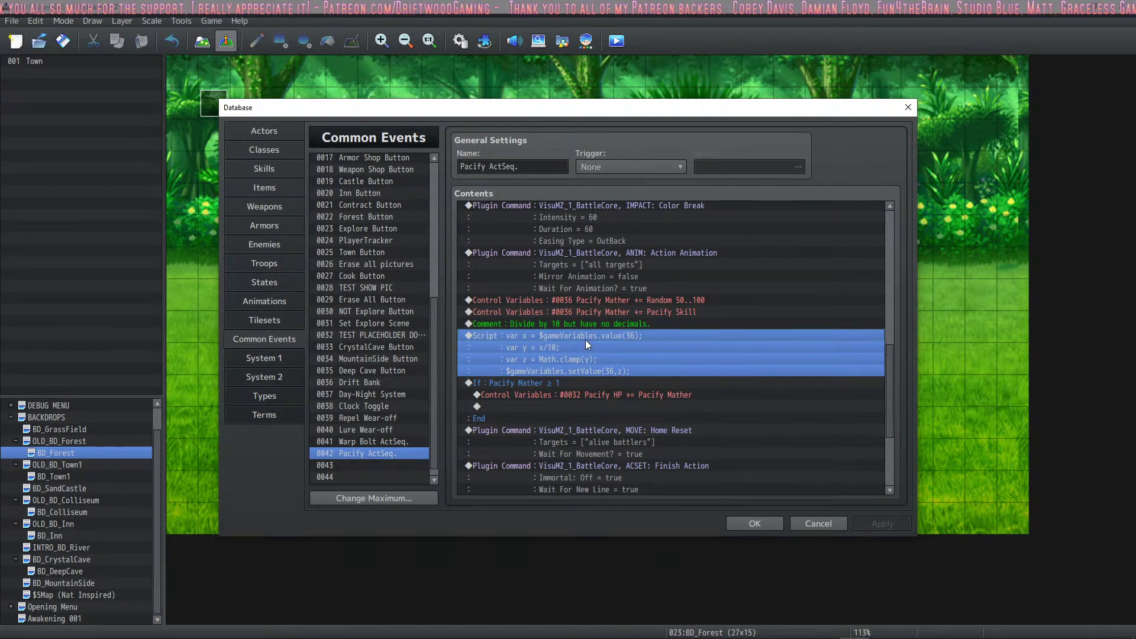
mouse_move(584, 340)
mouse_down()
mouse_move(577, 351)
mouse_move(616, 363)
mouse_move(619, 384)
mouse_move(635, 329)
mouse_move(613, 358)
mouse_move(620, 335)
mouse_move(599, 349)
mouse_up()
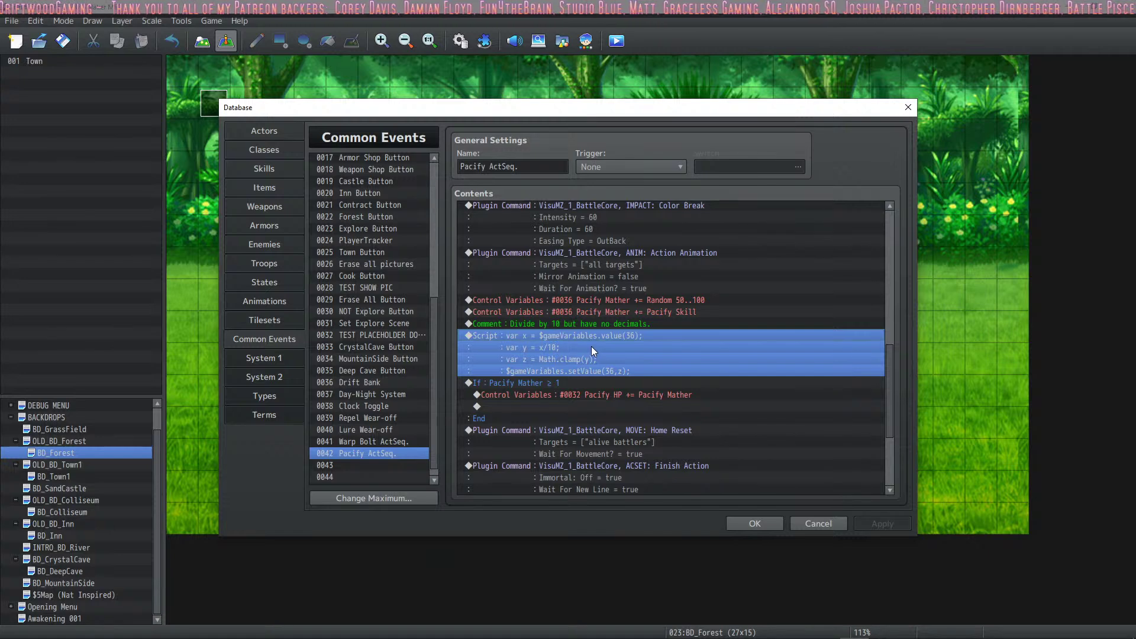
click(599, 325)
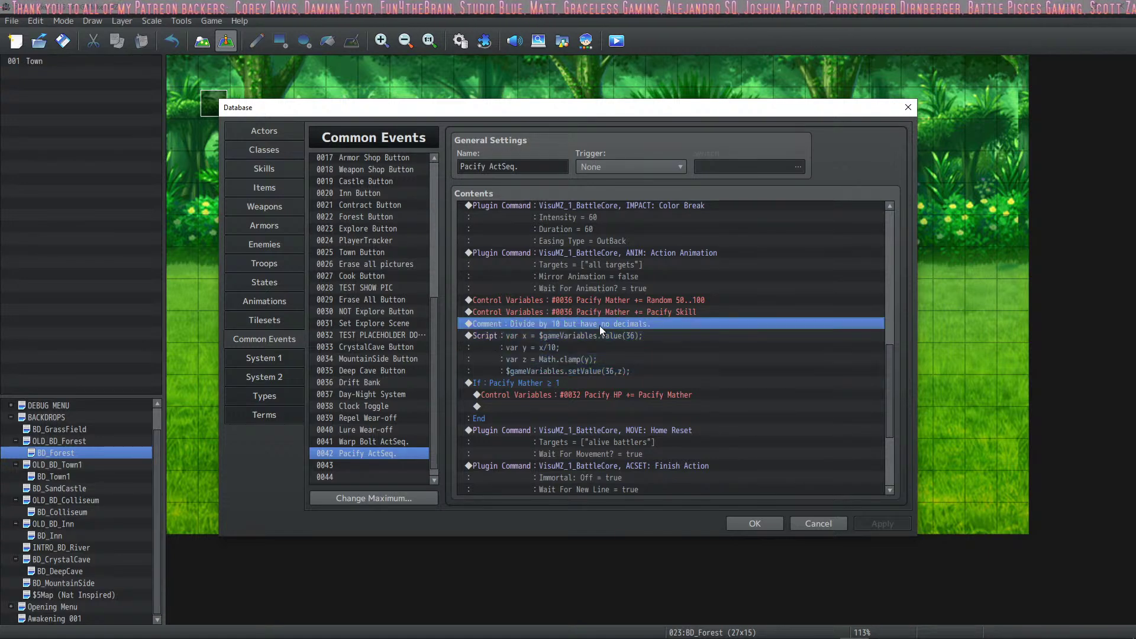
key(Insert)
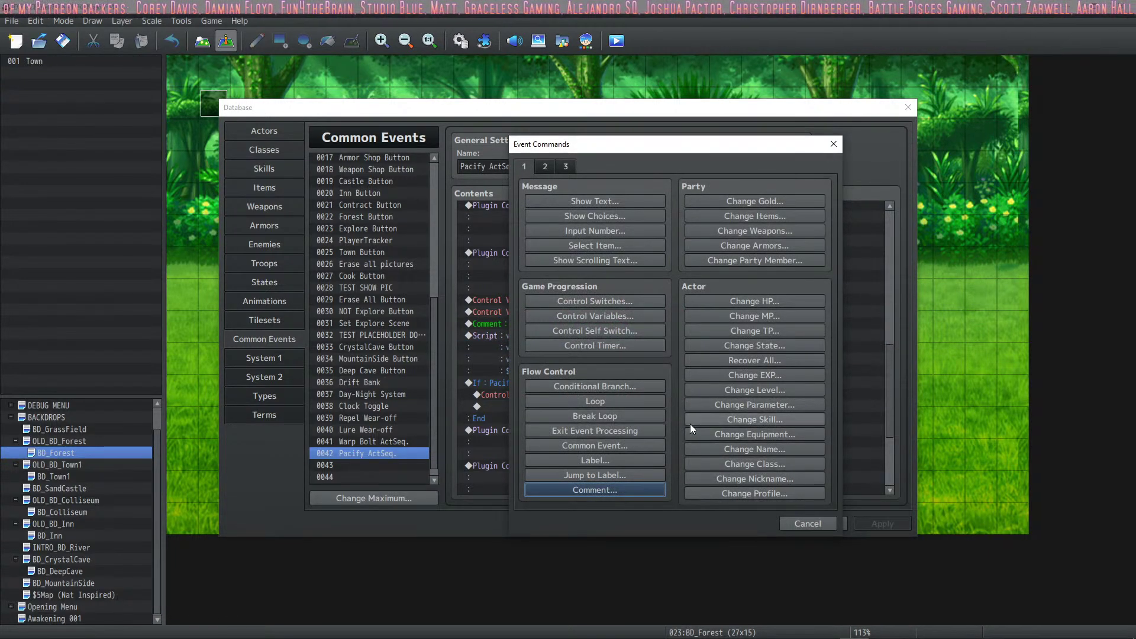
click(808, 522)
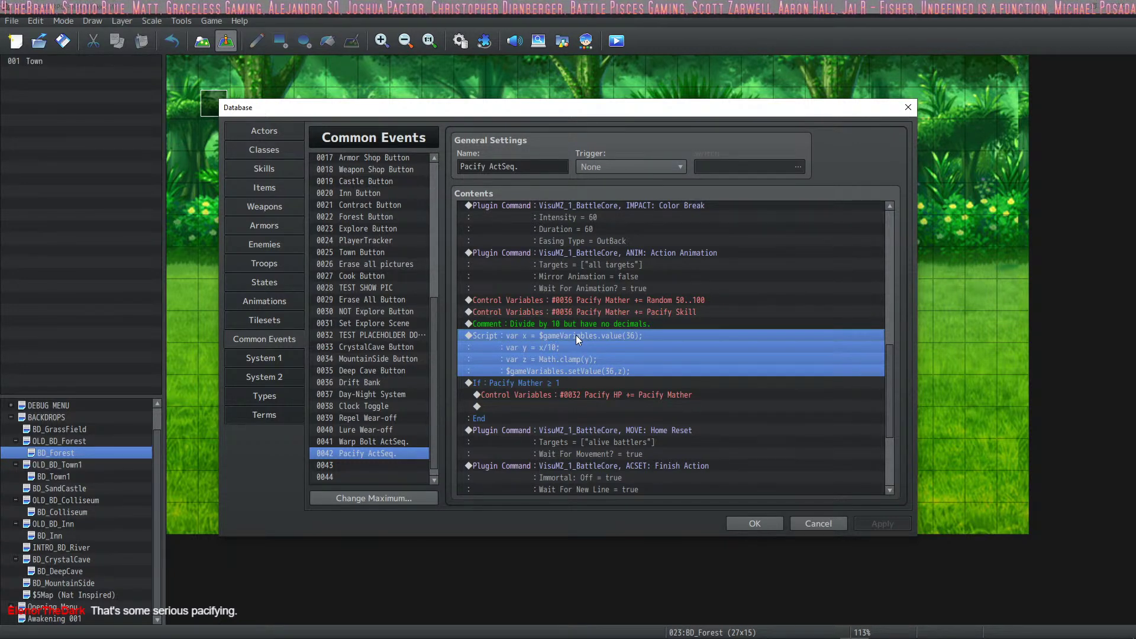
drag(561, 370, 563, 375)
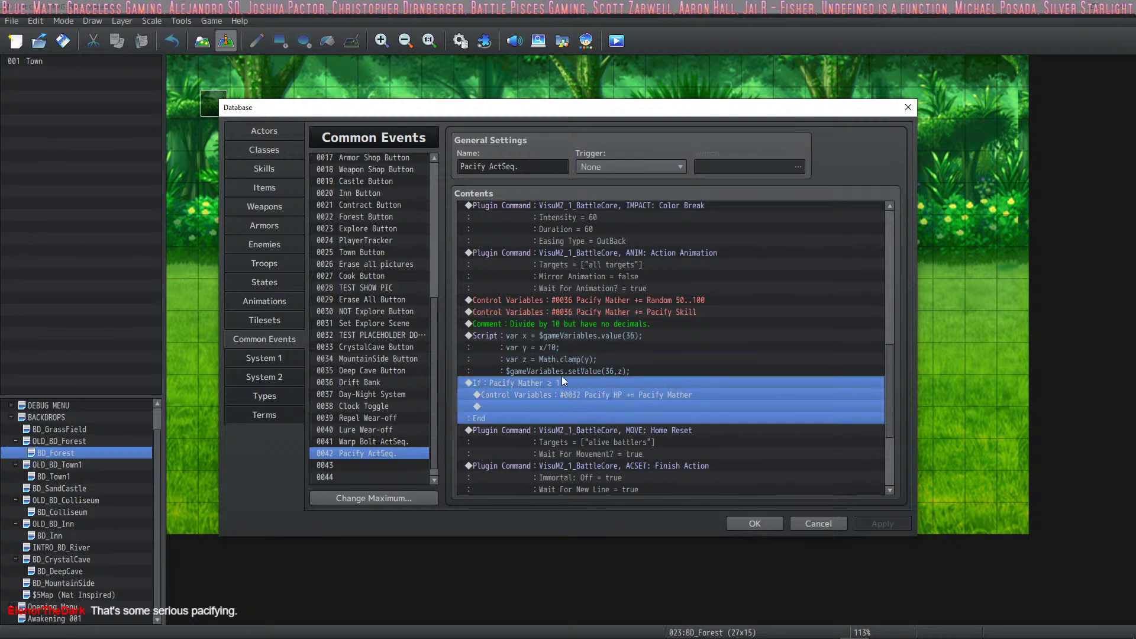
click(567, 335)
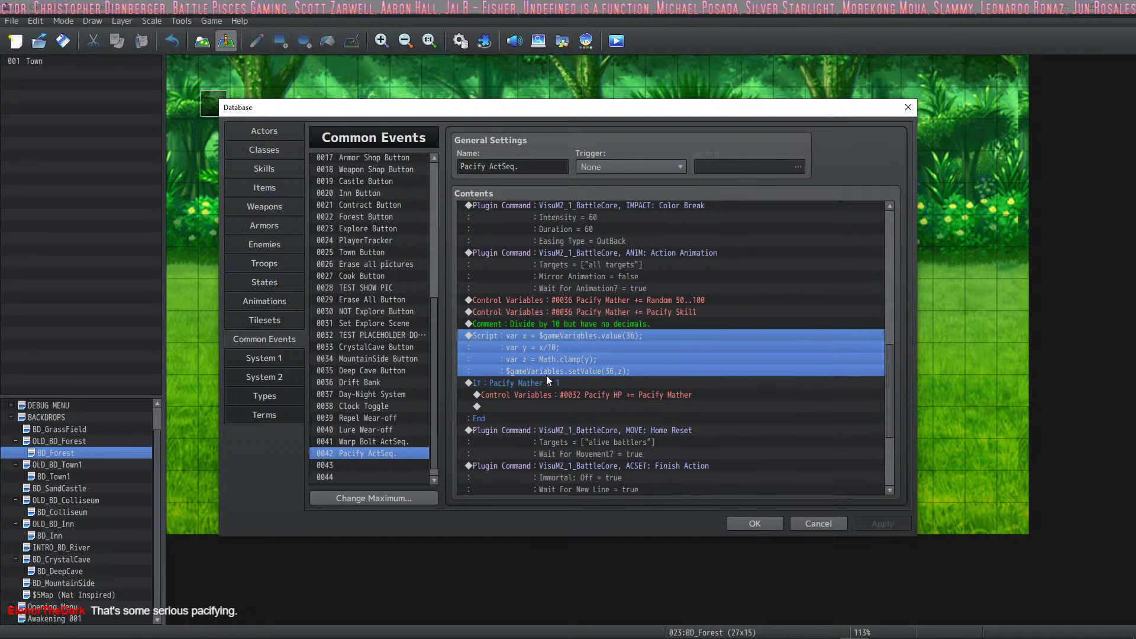
scroll(547, 367, down, 1)
scroll(550, 360, up, 2)
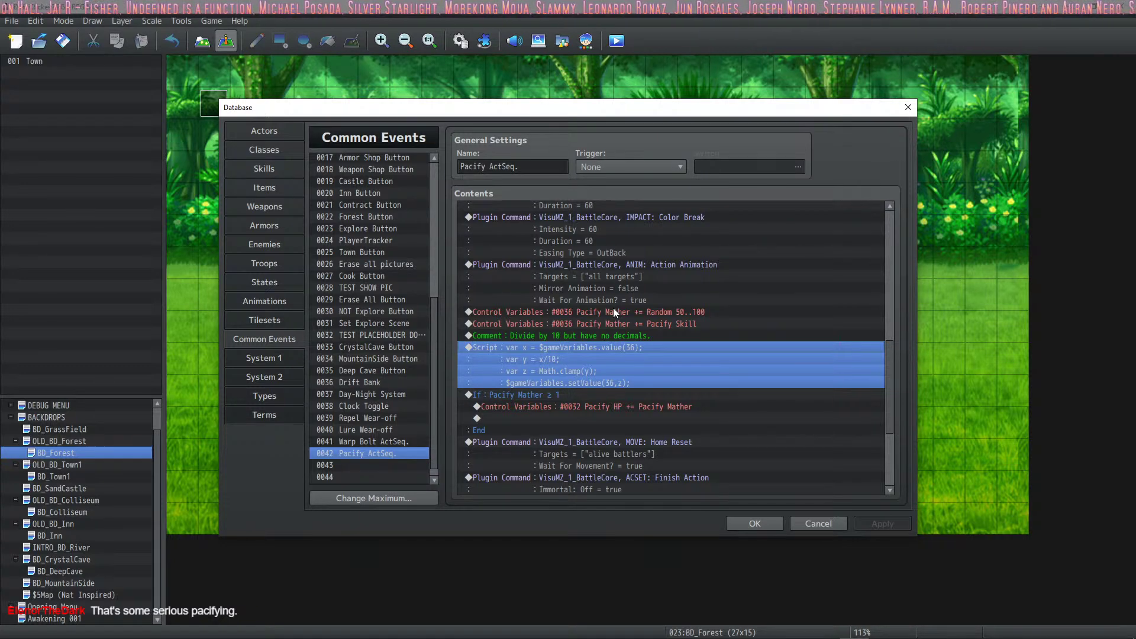
click(537, 405)
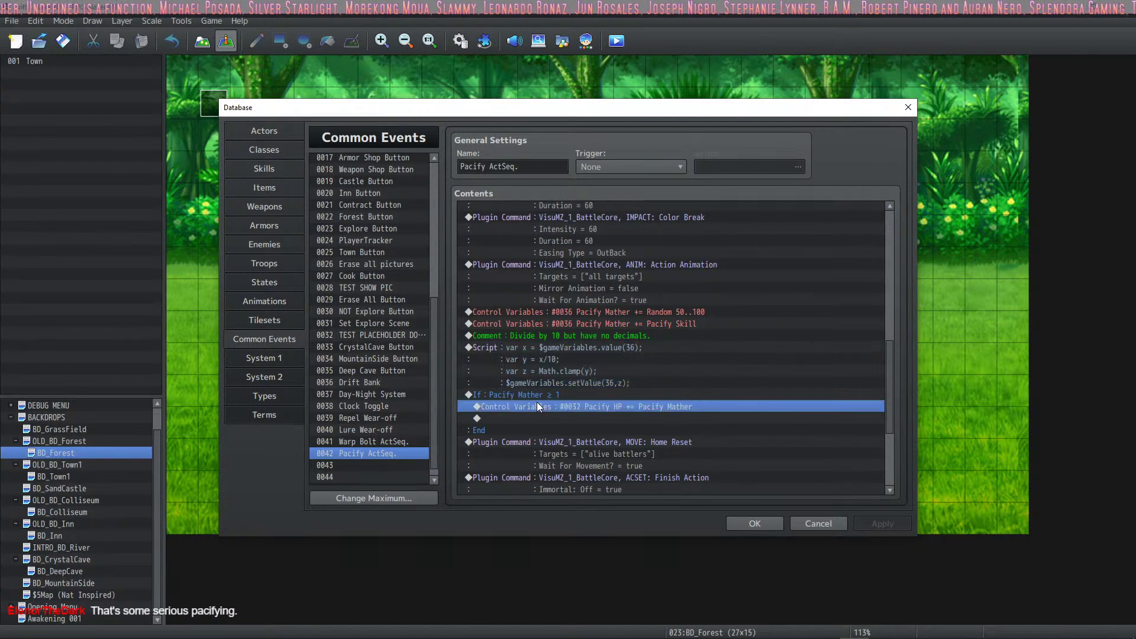
Open the division script for editing and declare x with "let" instead of "var".
click(563, 345)
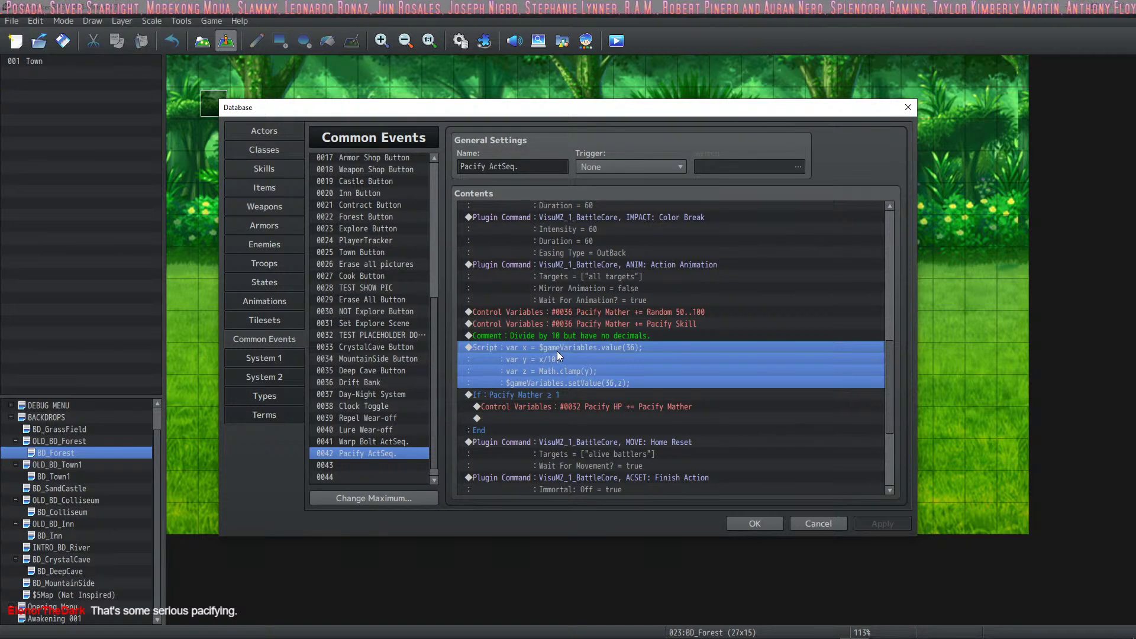
right_click(559, 347)
click(584, 369)
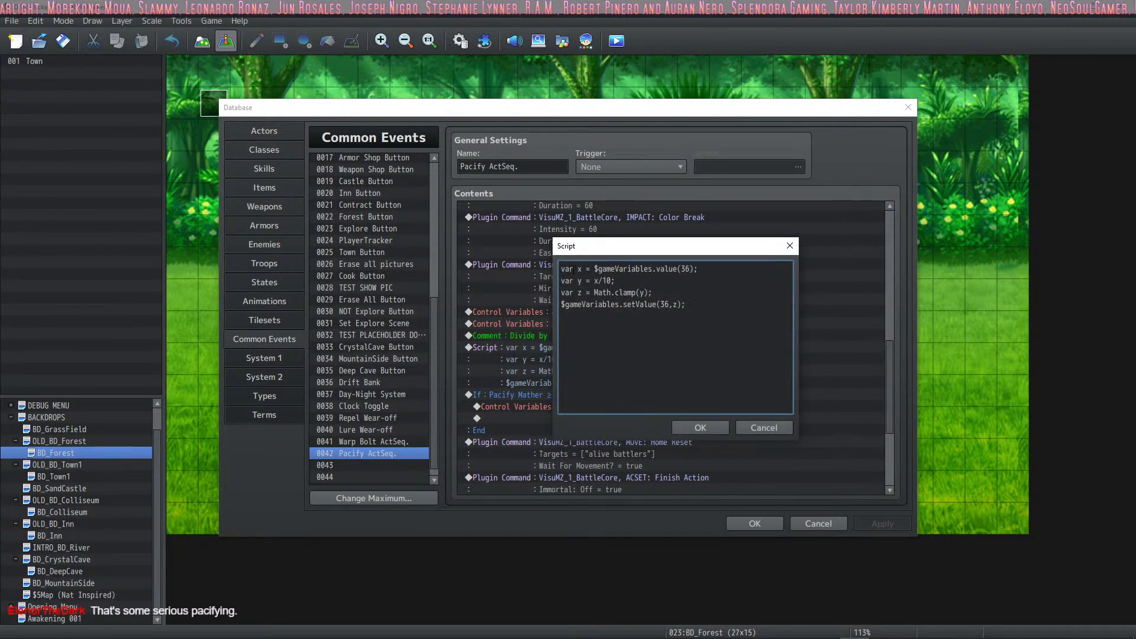
key(BackSpace)
key(BackSpace)
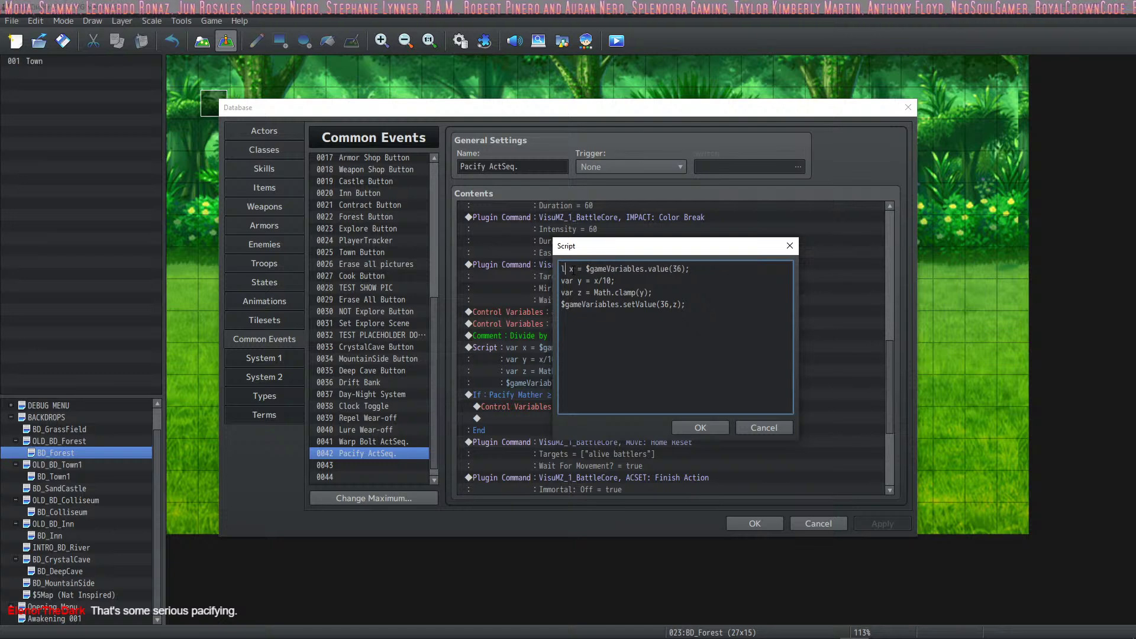
text(let)
Declare y and z in the script with "let" as well, and save the script and database changes.
key(Down)
key(BackSpace)
key(BackSpace)
key(BackSpace)
text(let)
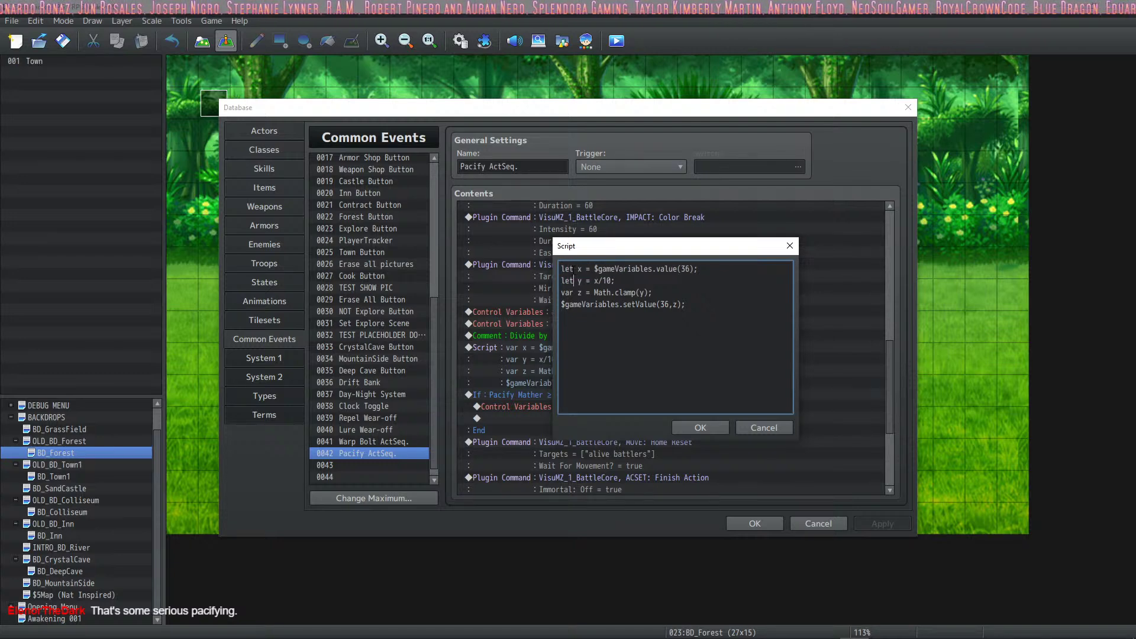
key(Down)
key(BackSpace)
key(BackSpace)
key(BackSpace)
text(let)
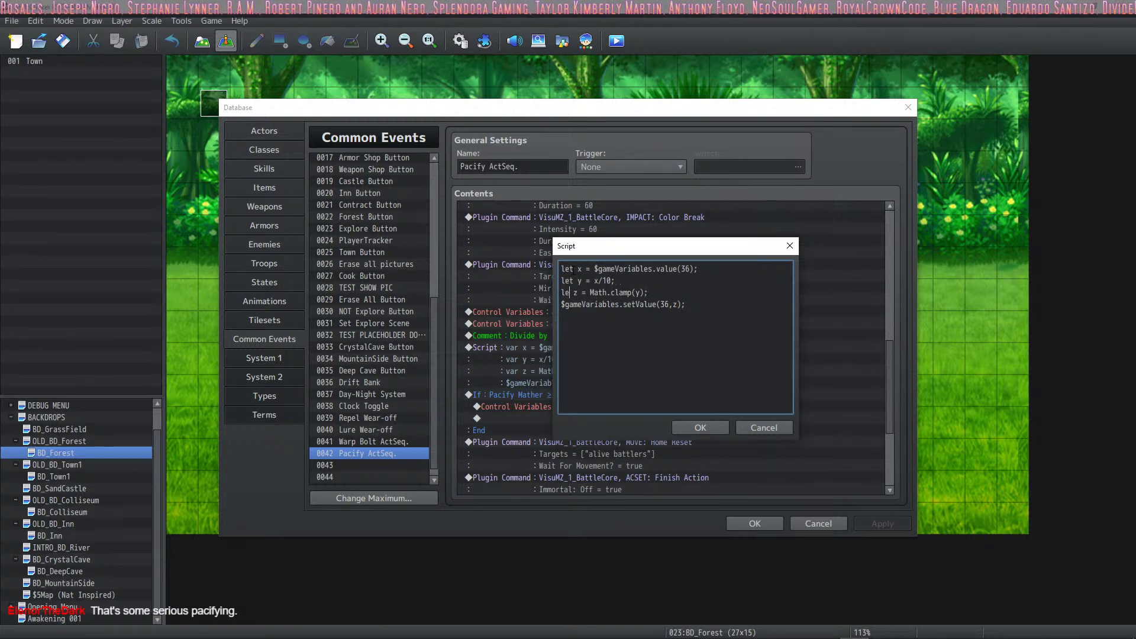
click(701, 427)
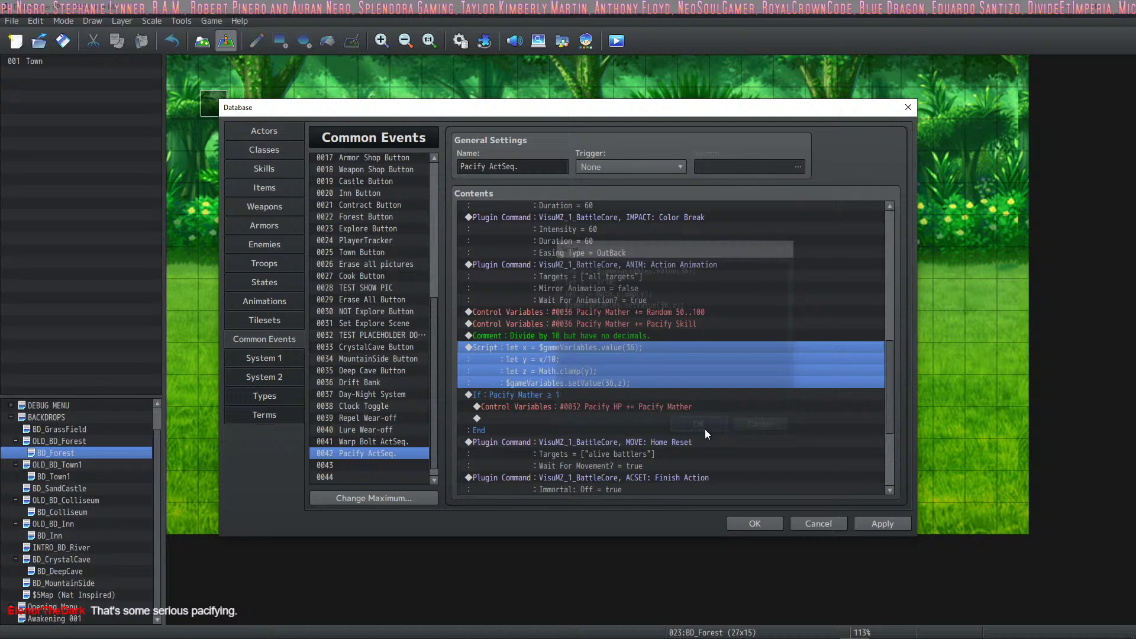
click(753, 524)
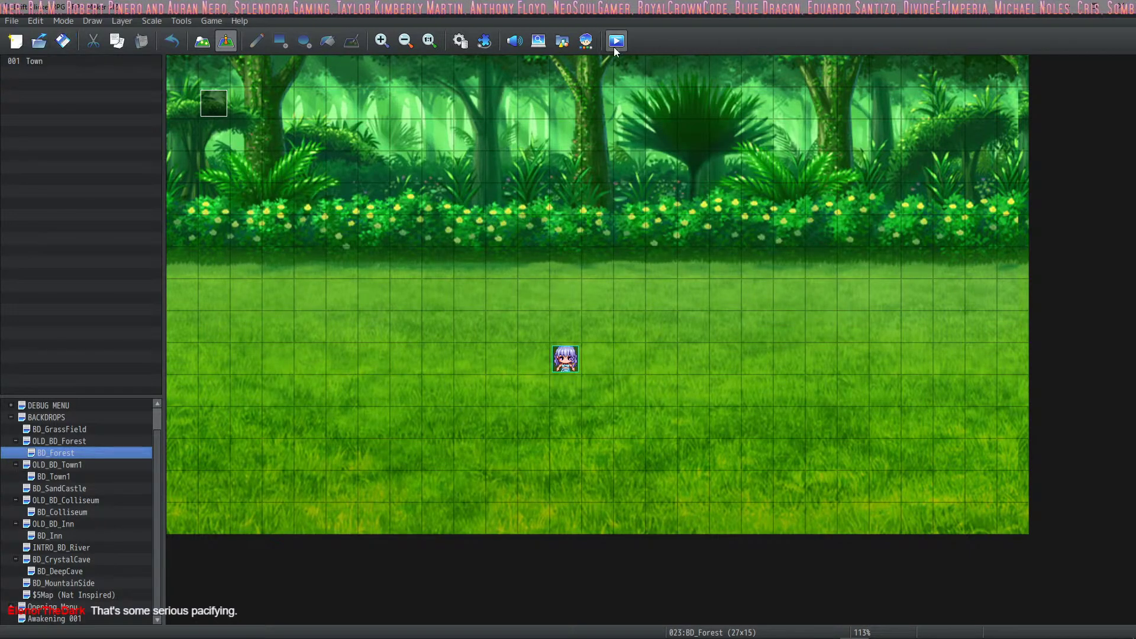
Start another playtest, explore the forest and use Pacify on the DaggerGoblin.
click(616, 42)
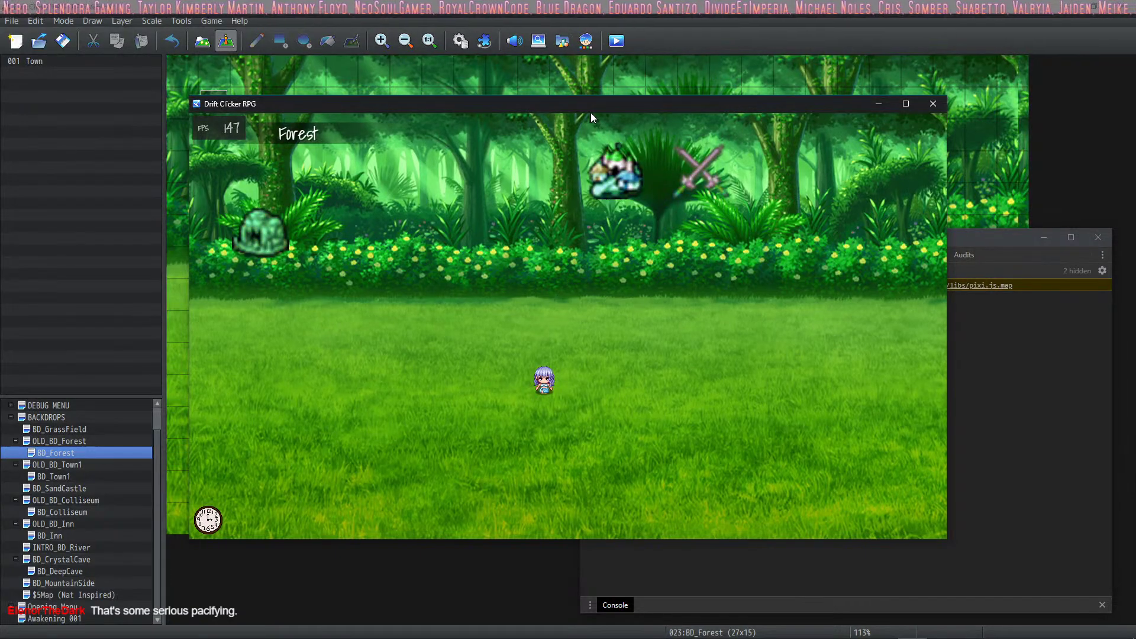
click(713, 184)
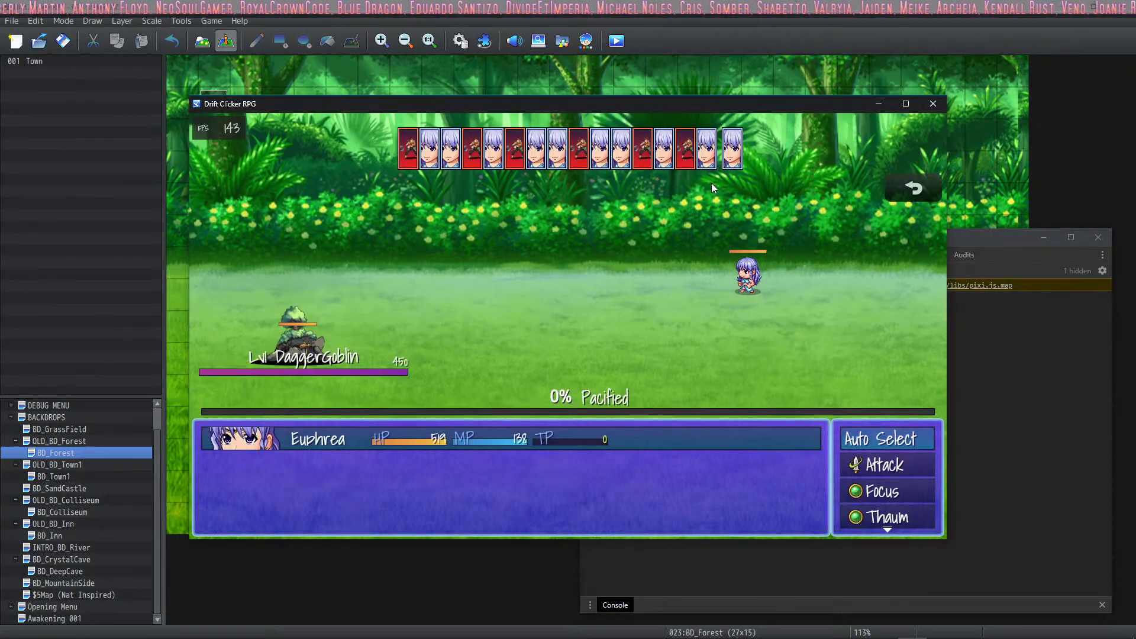
key(Down)
key(Down)
key(Return)
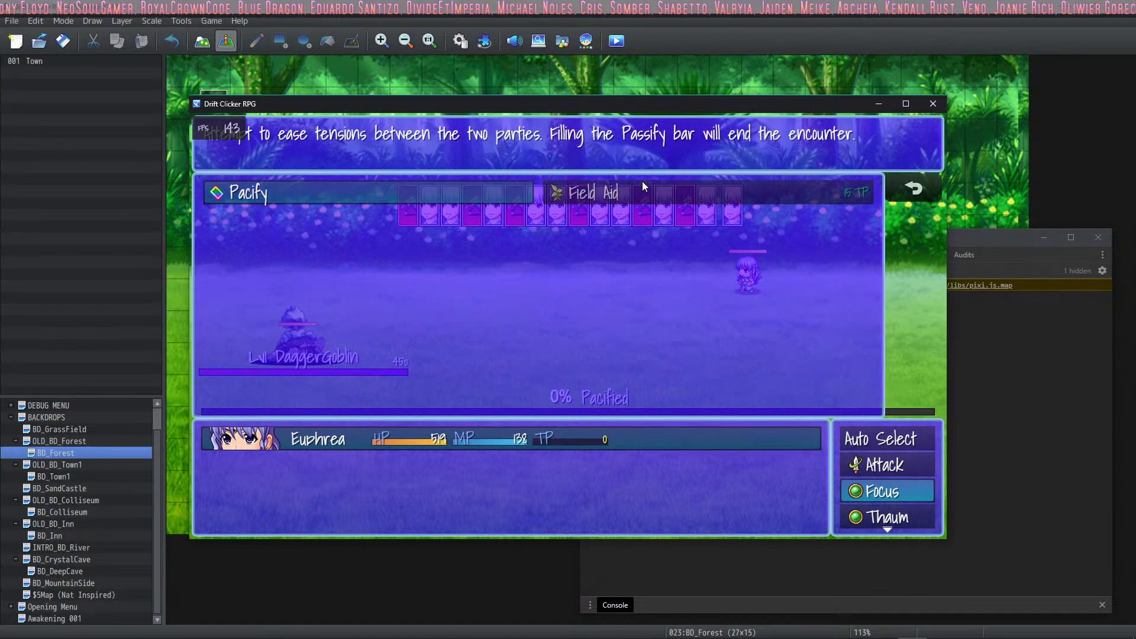
key(Return)
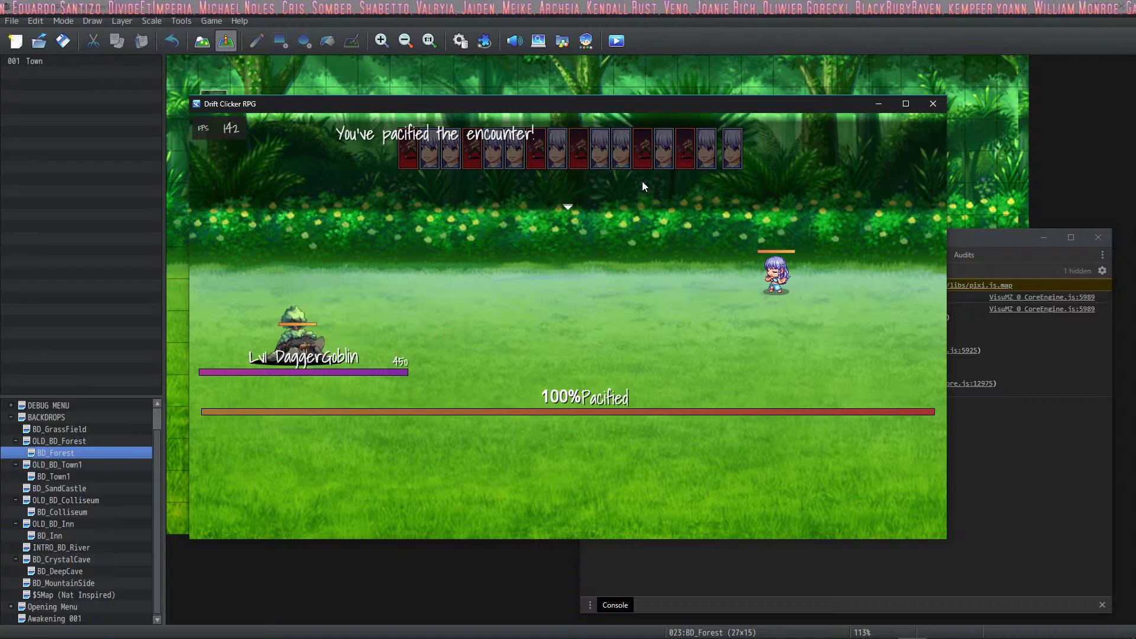
Dismiss the battle messages, explore again to test Pacify in a second DaggerGoblin encounter, and end the playtest.
click(644, 186)
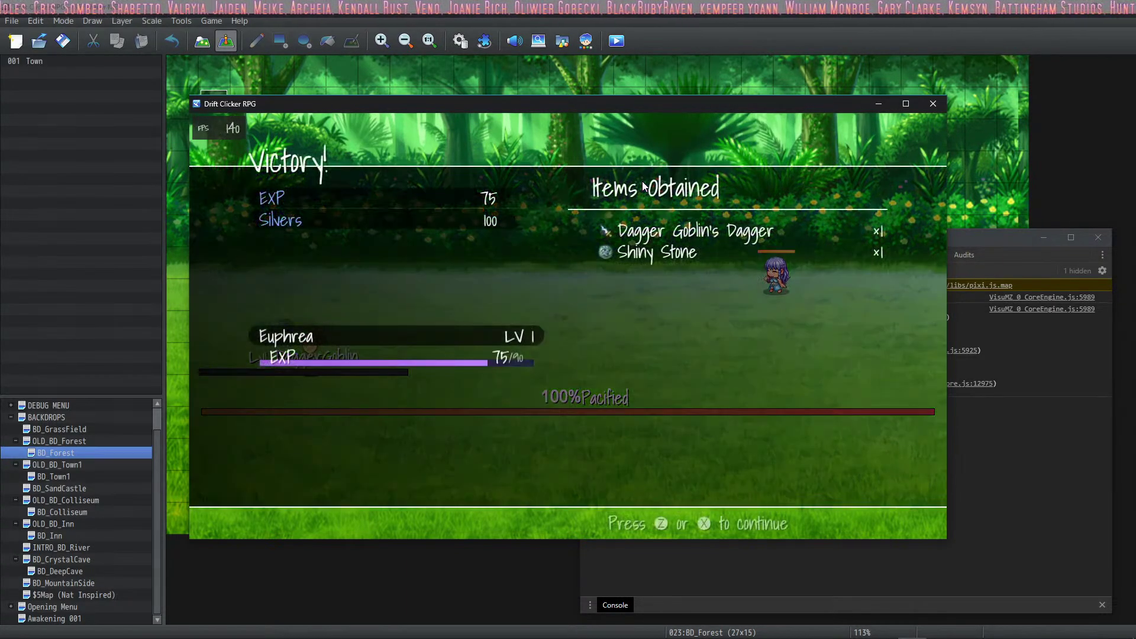
click(643, 186)
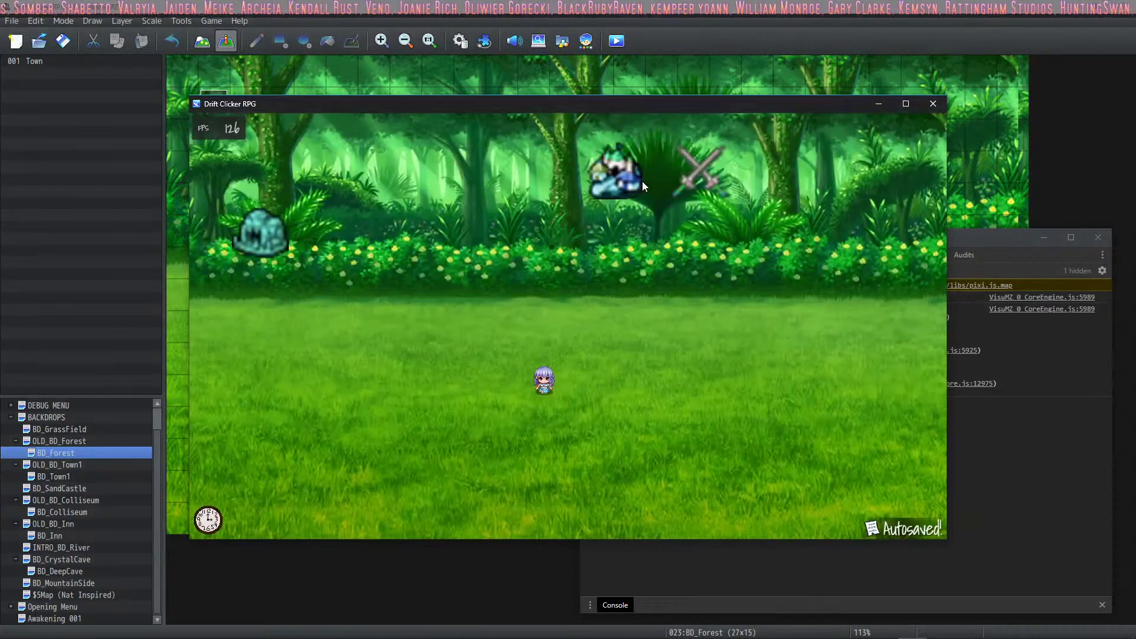
click(722, 191)
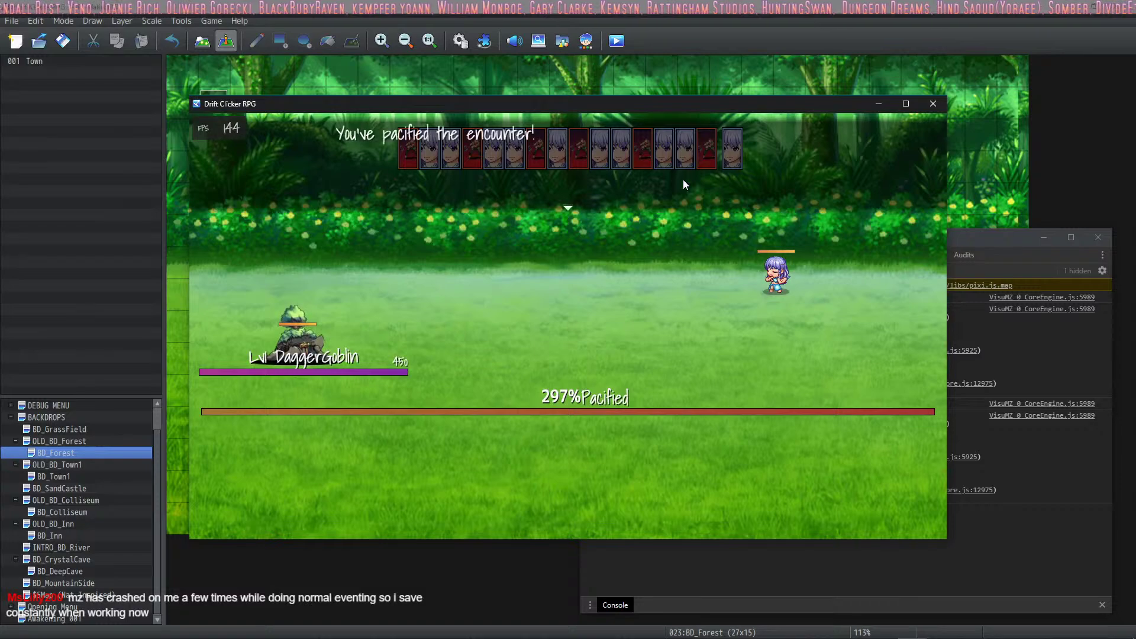
click(933, 104)
Reopen the Pacify ActSeq. common event, switch to HUD Maker Ultra and select the Battle HUD's Pacify Gauge.
click(460, 41)
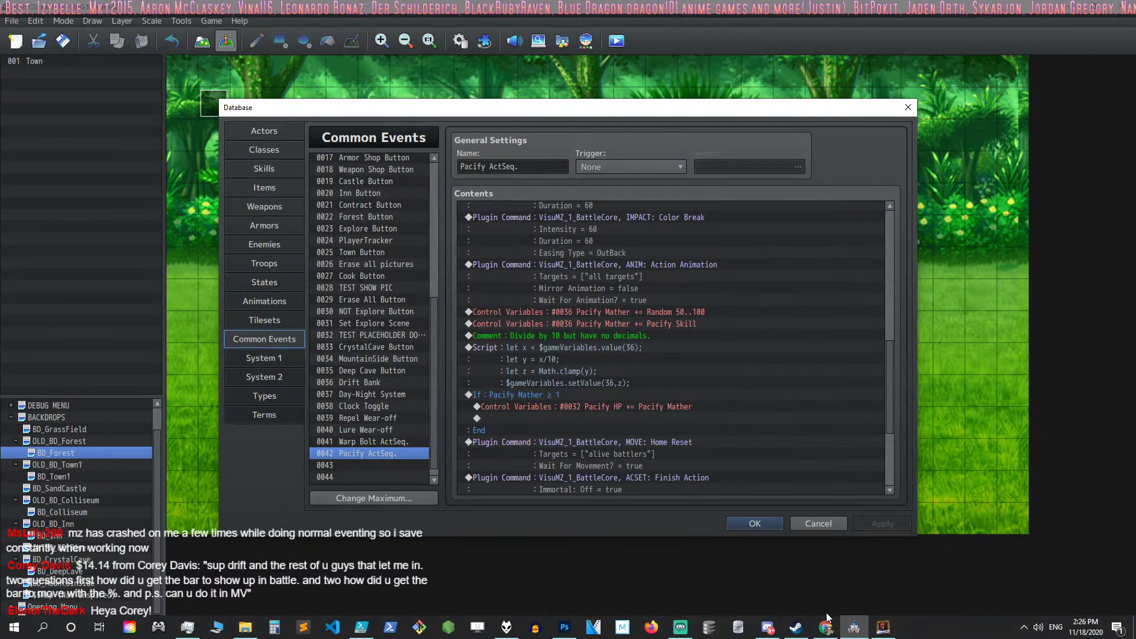
click(883, 632)
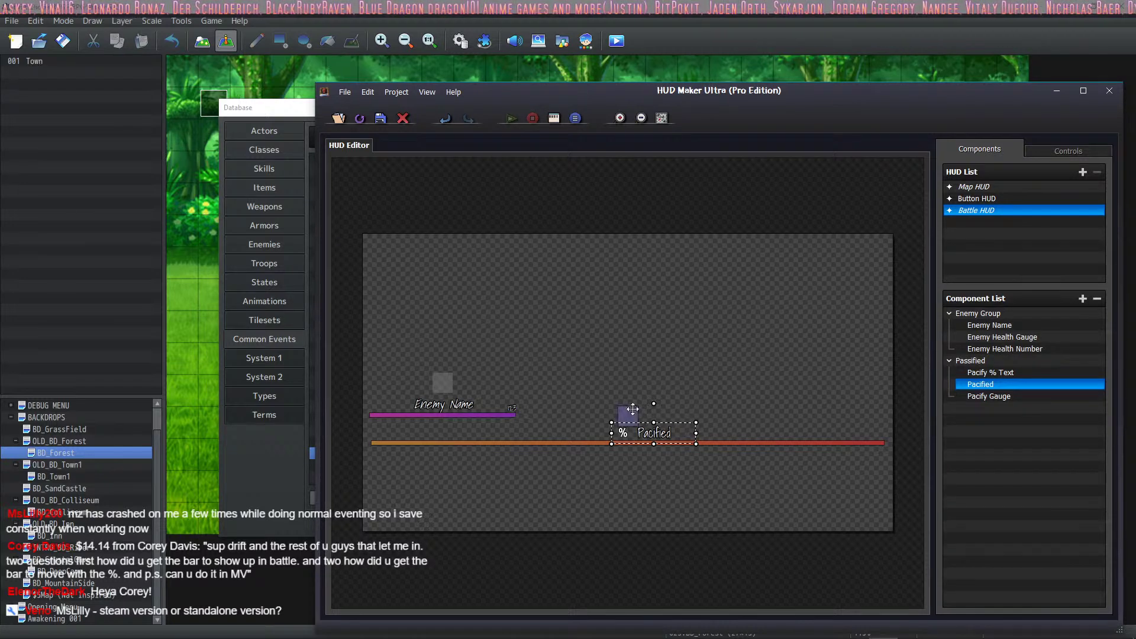
click(744, 443)
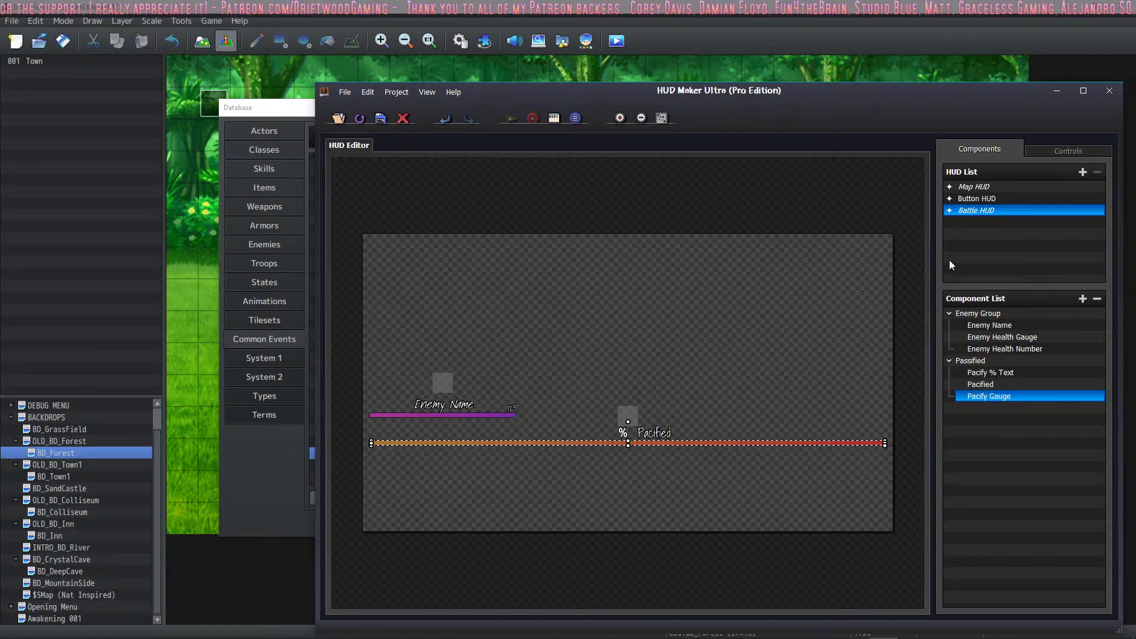
Open the Pacify % Text component's text code to examine how the percentage is calculated.
double_click(1015, 373)
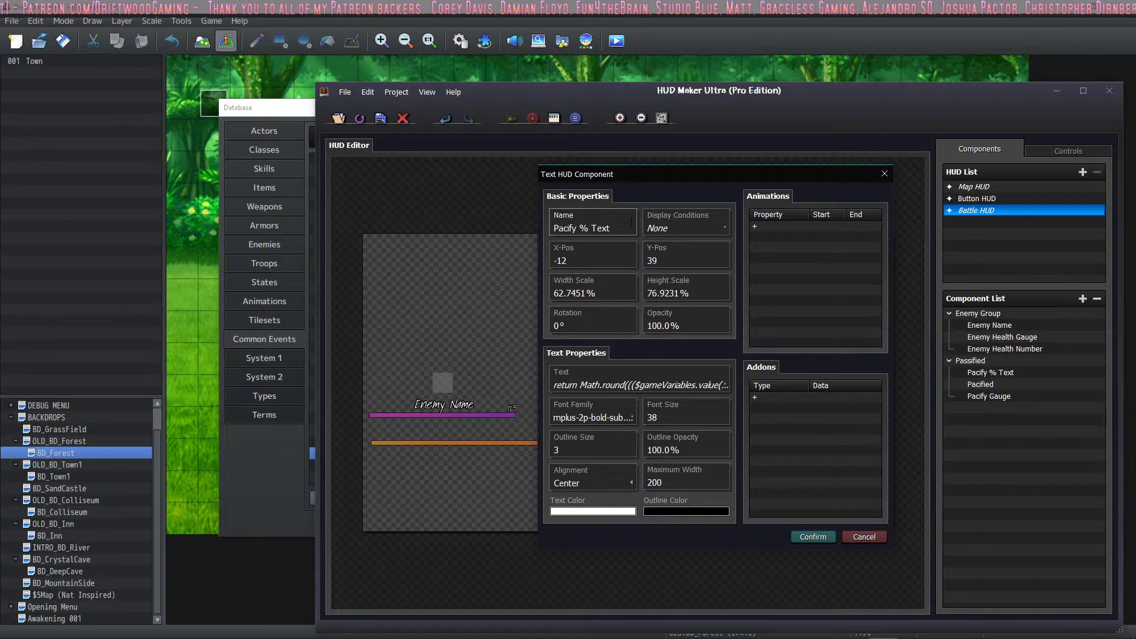
click(653, 391)
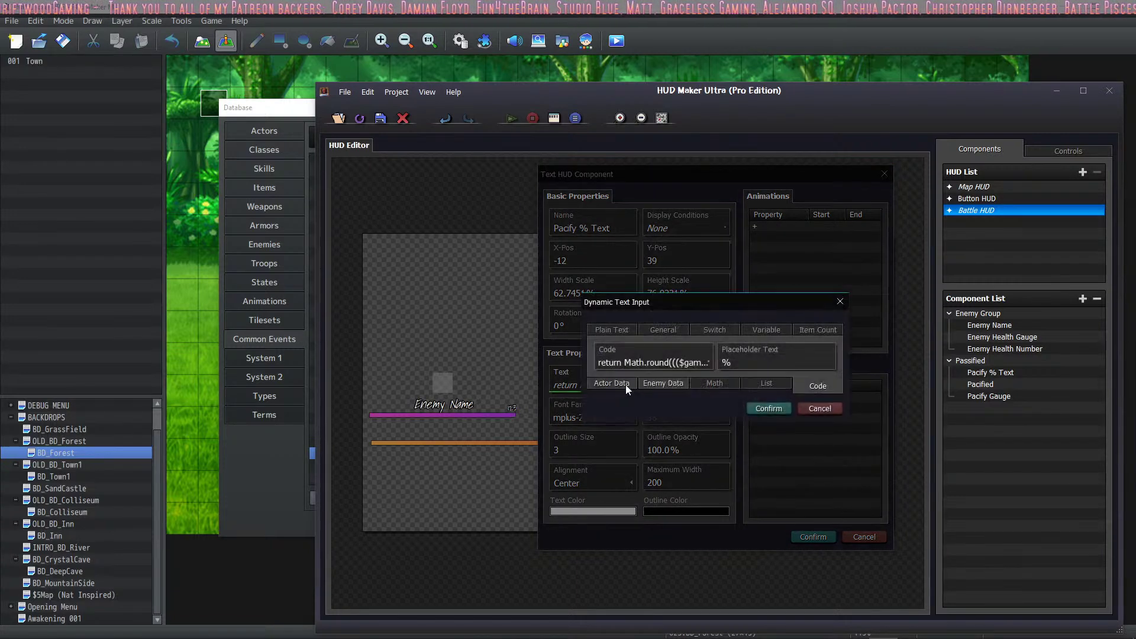
click(626, 385)
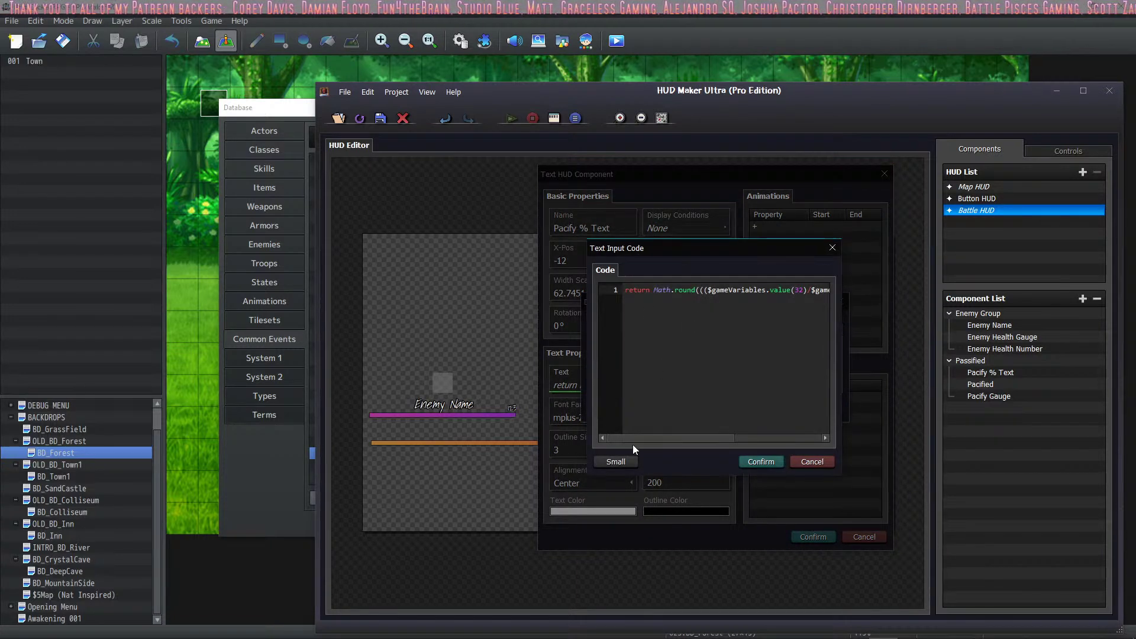
Read the Pacify % Text code to its end, checking the variable 32 and 33 formula, and close the component.
drag(642, 439, 725, 438)
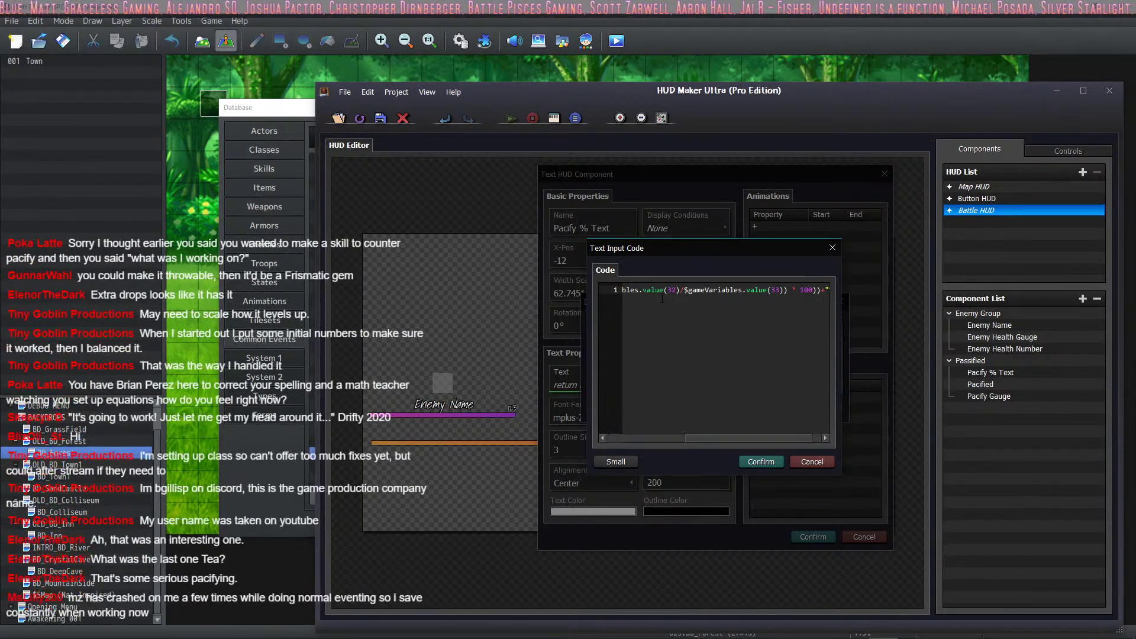
drag(697, 442, 706, 442)
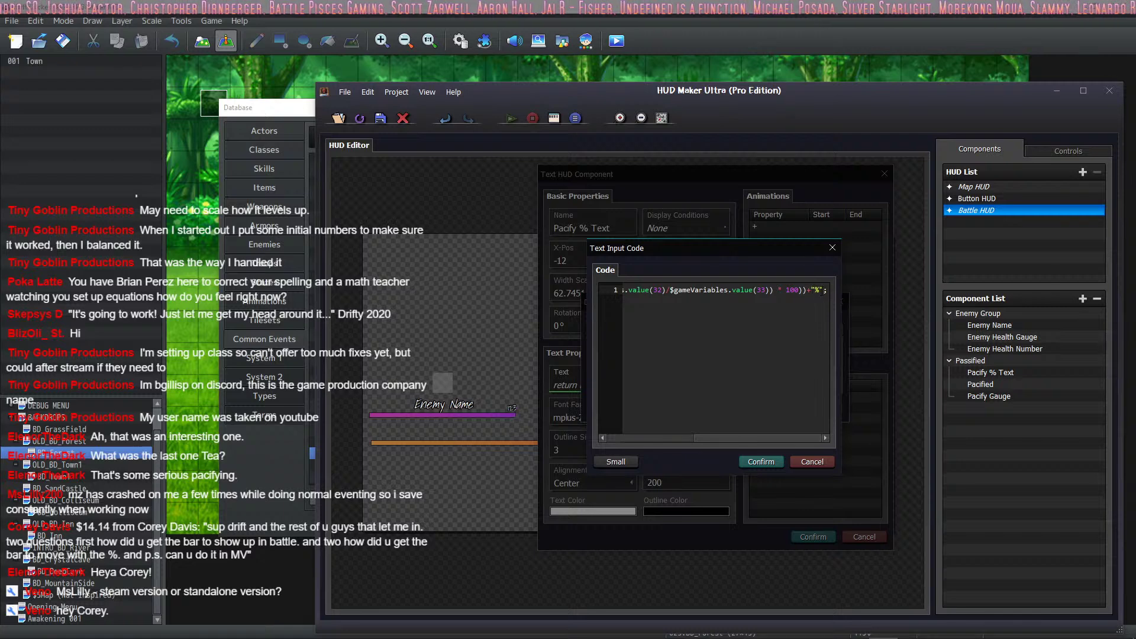
drag(740, 438, 681, 438)
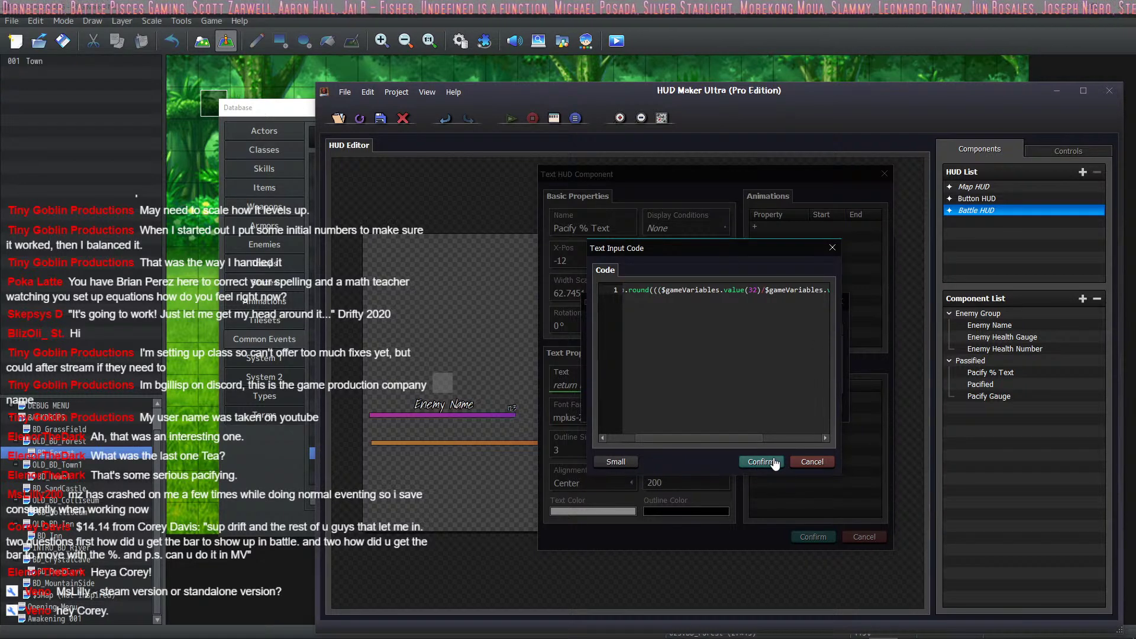
click(767, 462)
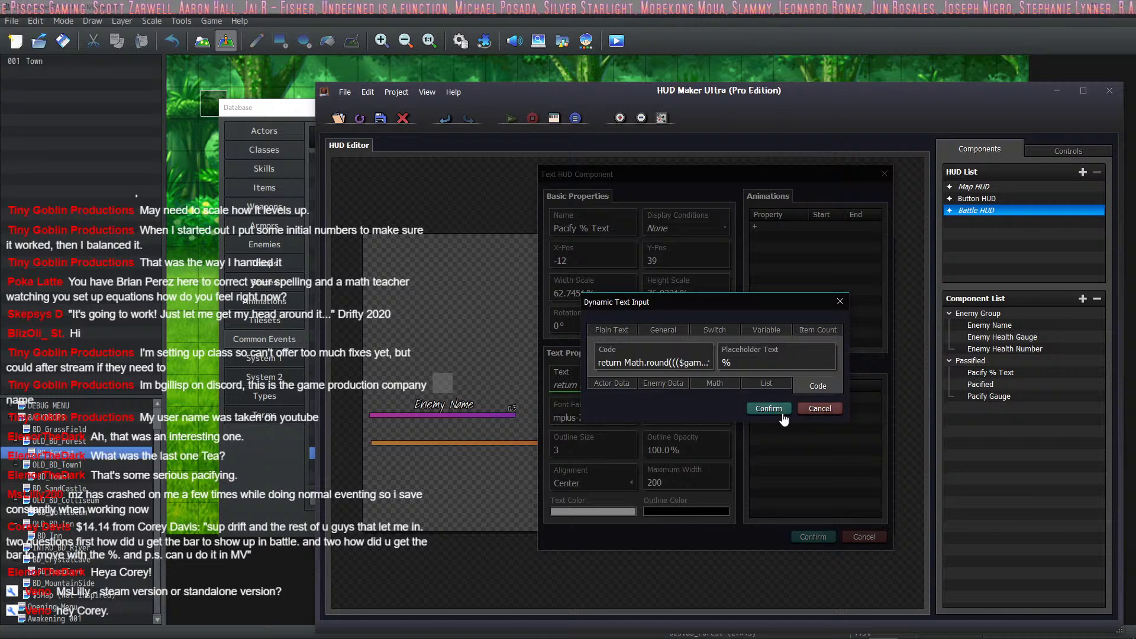
click(769, 409)
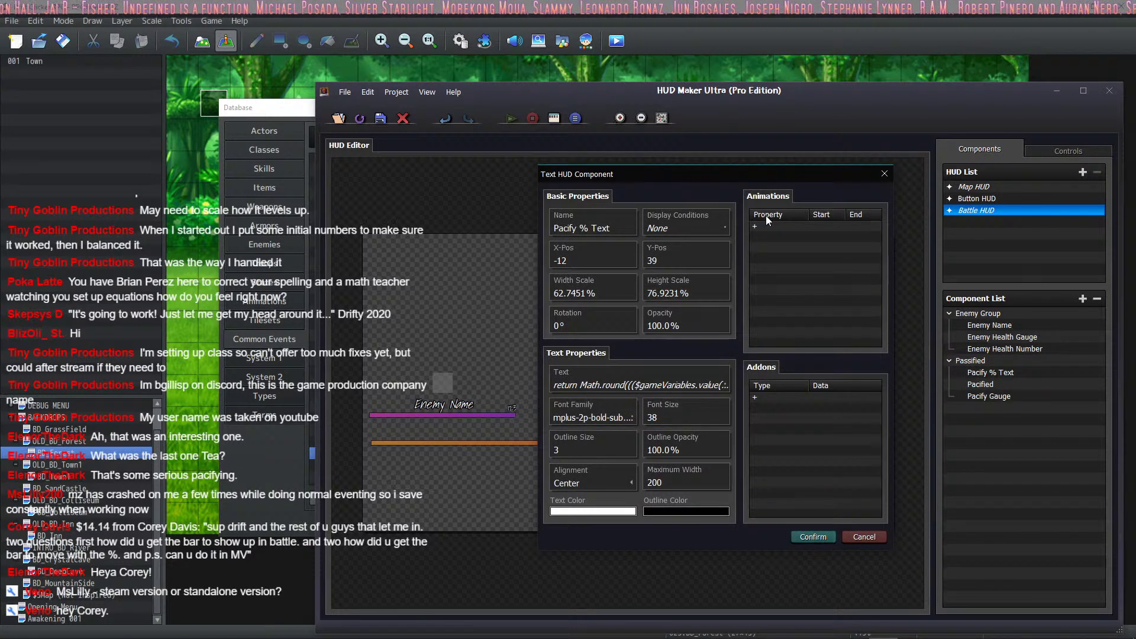
click(811, 537)
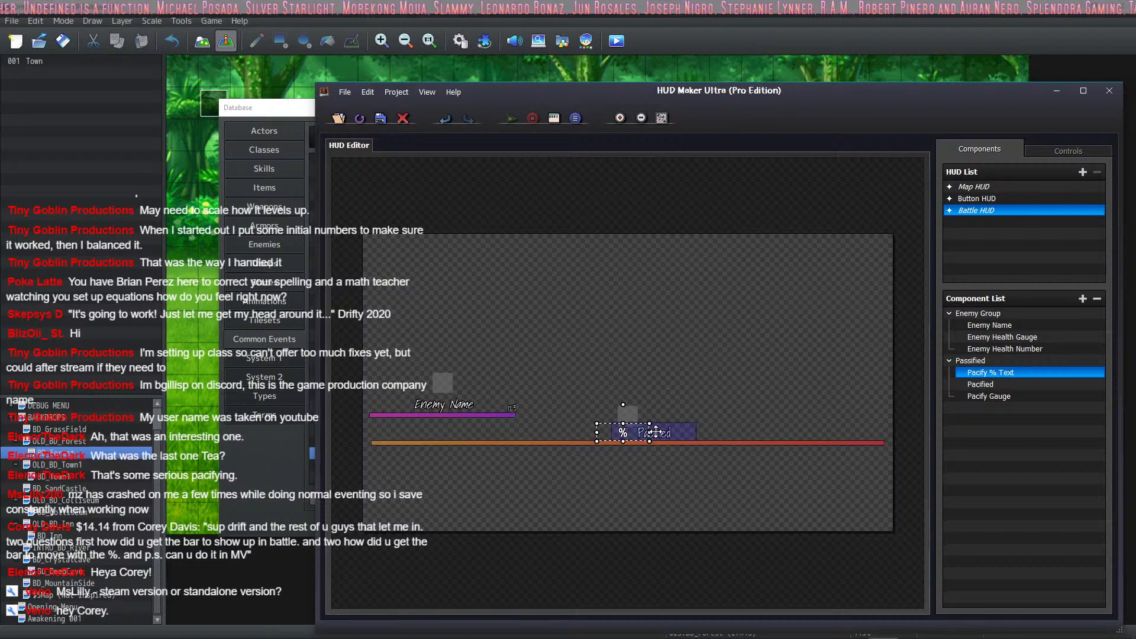
Check the Pacified text component's properties, close it and open the Pacify Gauge component for editing.
double_click(630, 429)
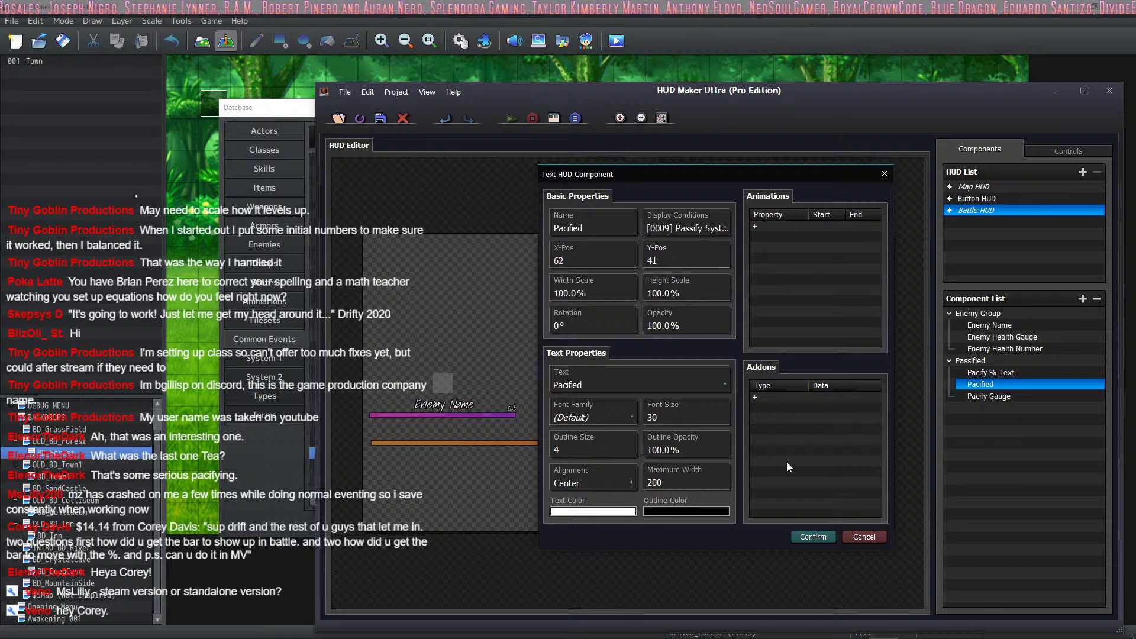
click(814, 538)
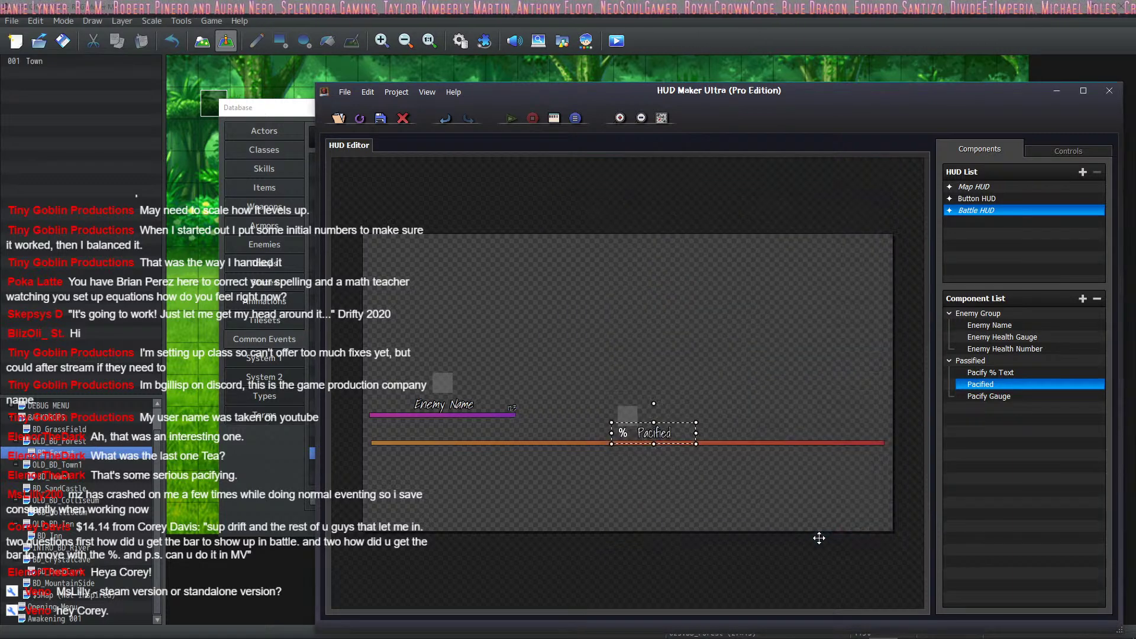
double_click(981, 398)
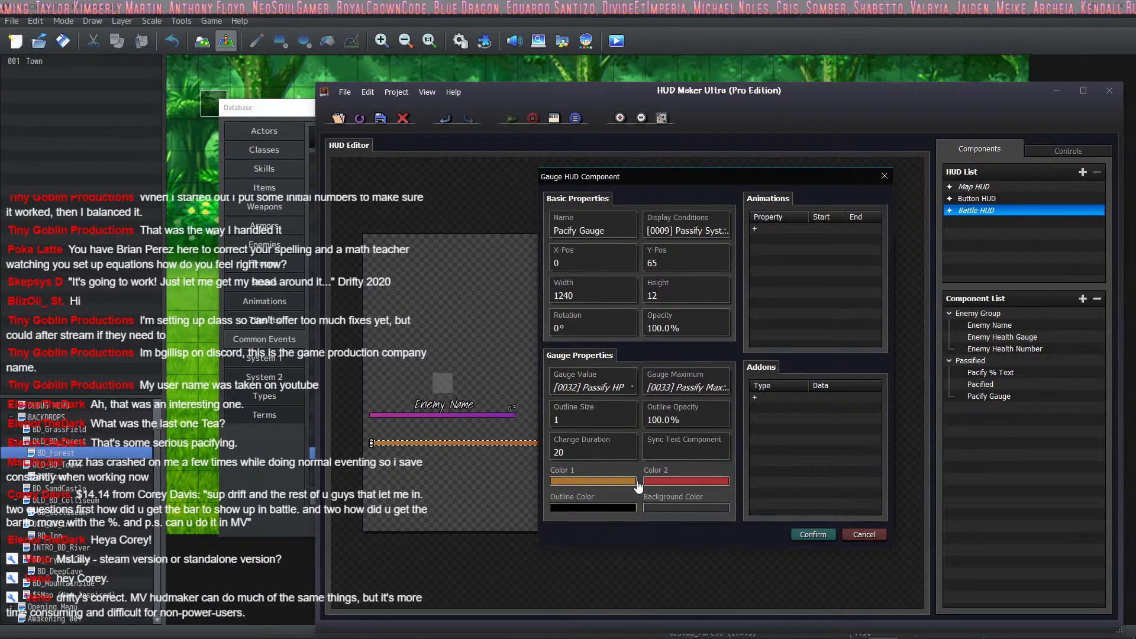
click(617, 481)
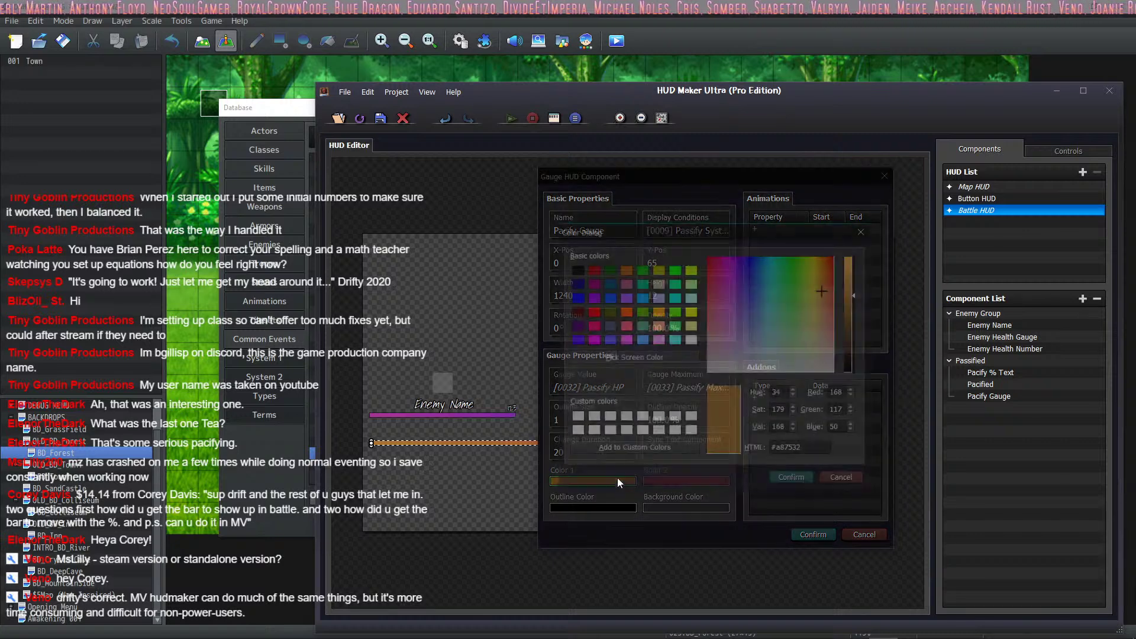
click(790, 256)
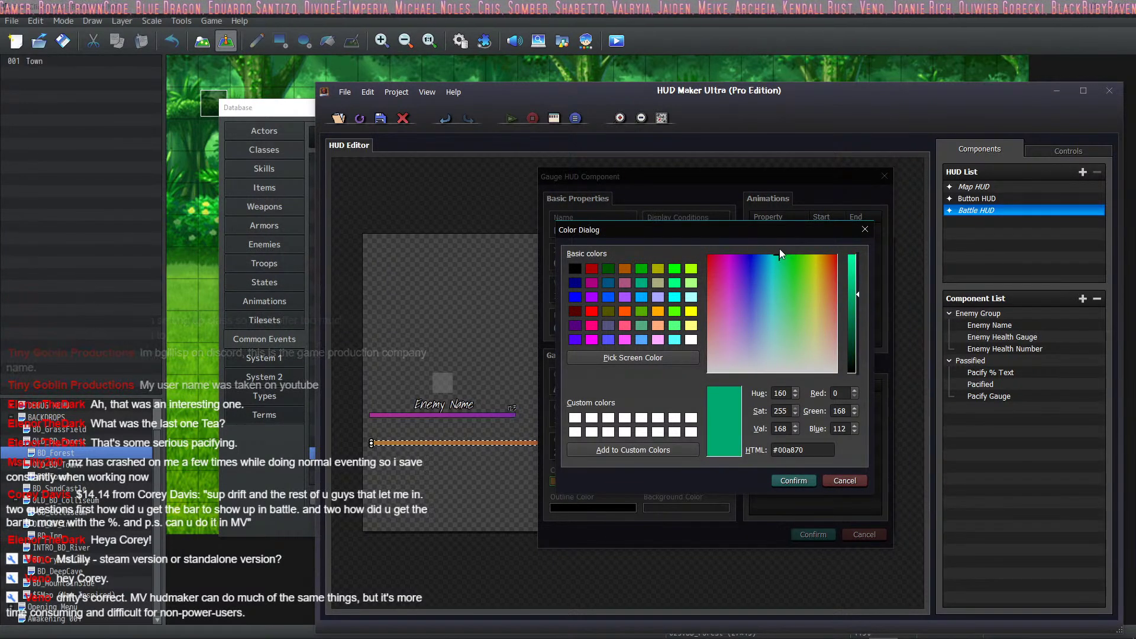
click(784, 248)
drag(783, 248, 820, 244)
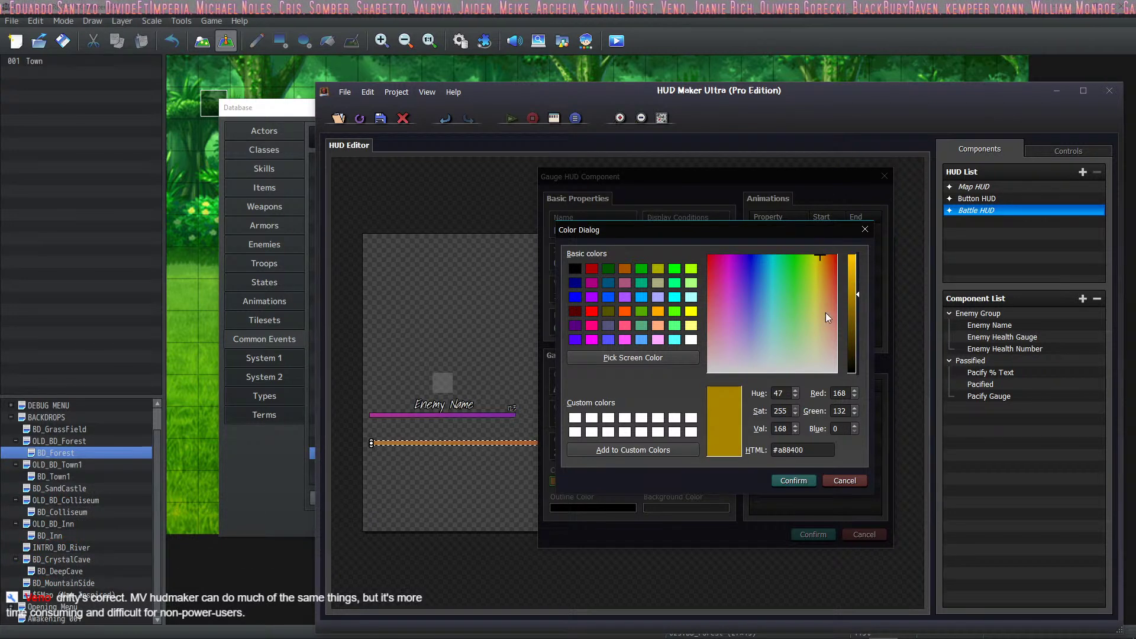
click(848, 479)
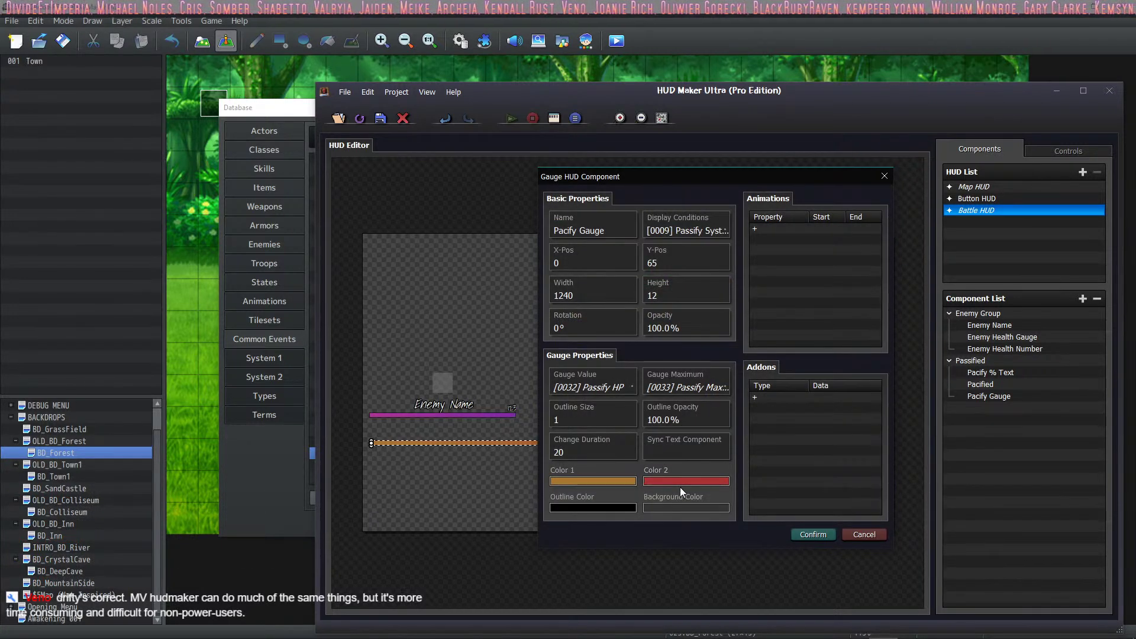
Change the Pacify Gauge's Color 2 to a slightly darkened yellow, #9a9500.
click(681, 482)
mouse_move(819, 292)
mouse_down()
mouse_move(824, 261)
mouse_move(821, 307)
mouse_move(818, 261)
mouse_up()
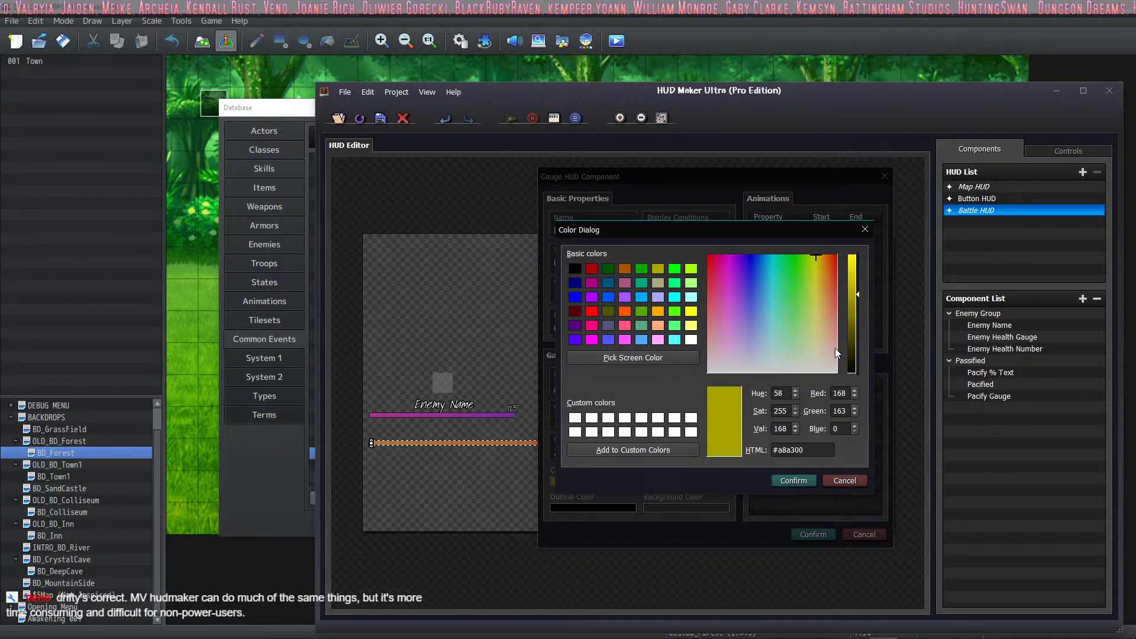
drag(857, 294, 858, 301)
click(798, 481)
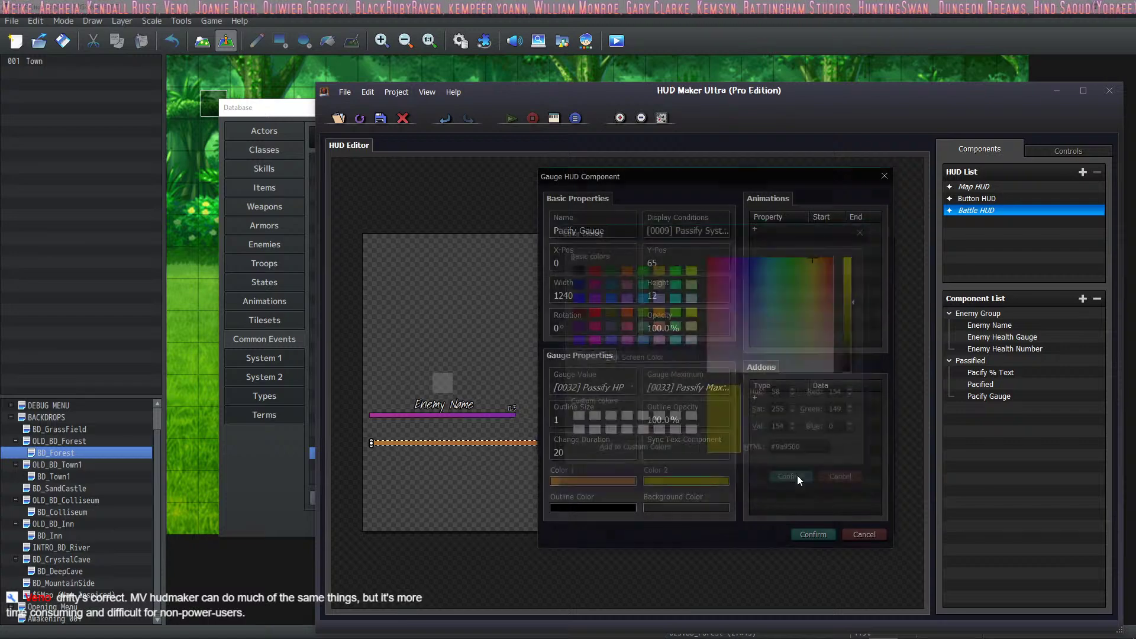
Change the Pacify Gauge's Color 1 to a muted yellow.
click(614, 482)
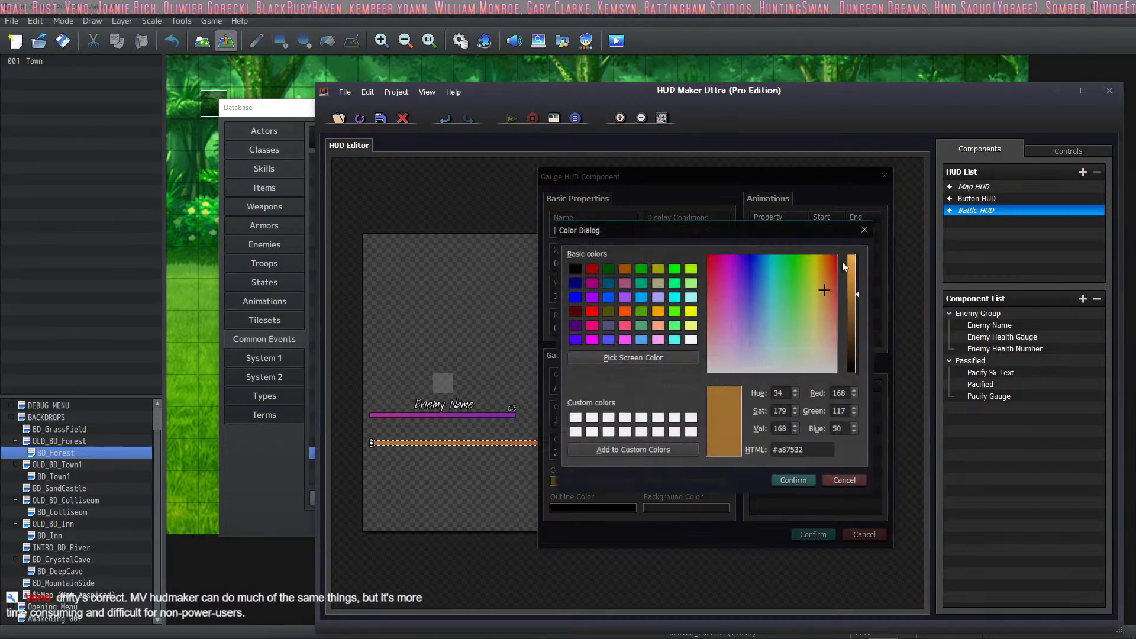
click(816, 287)
click(794, 480)
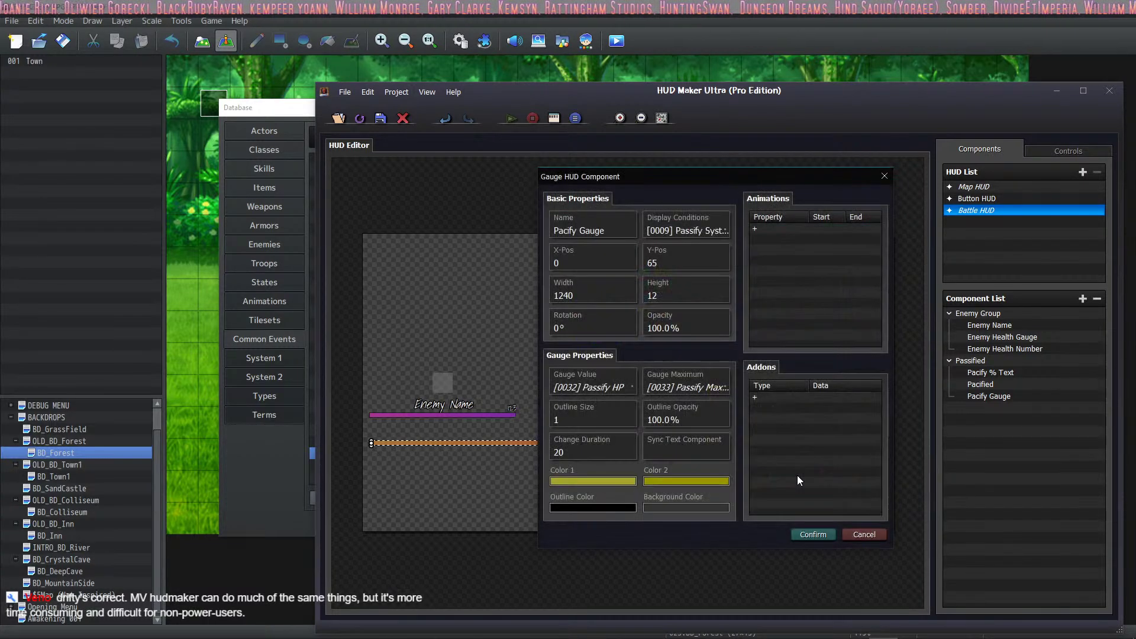
Try a gold tone for the gauge's Color 2, settle on the muted green #8b9a69 and apply the gauge changes.
click(705, 484)
click(822, 278)
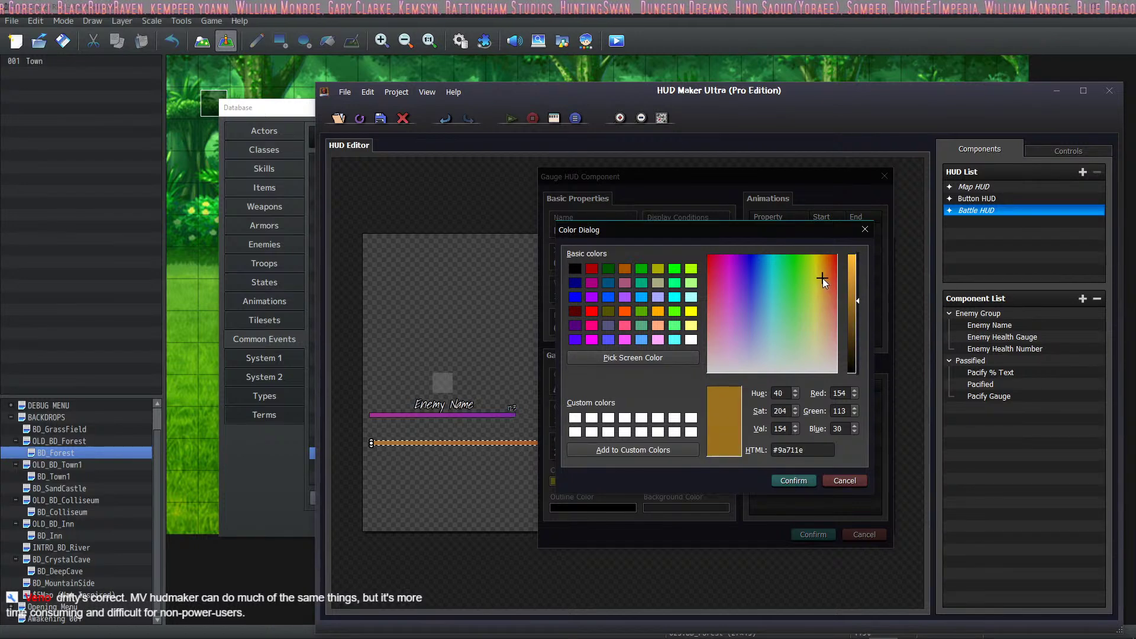
click(797, 482)
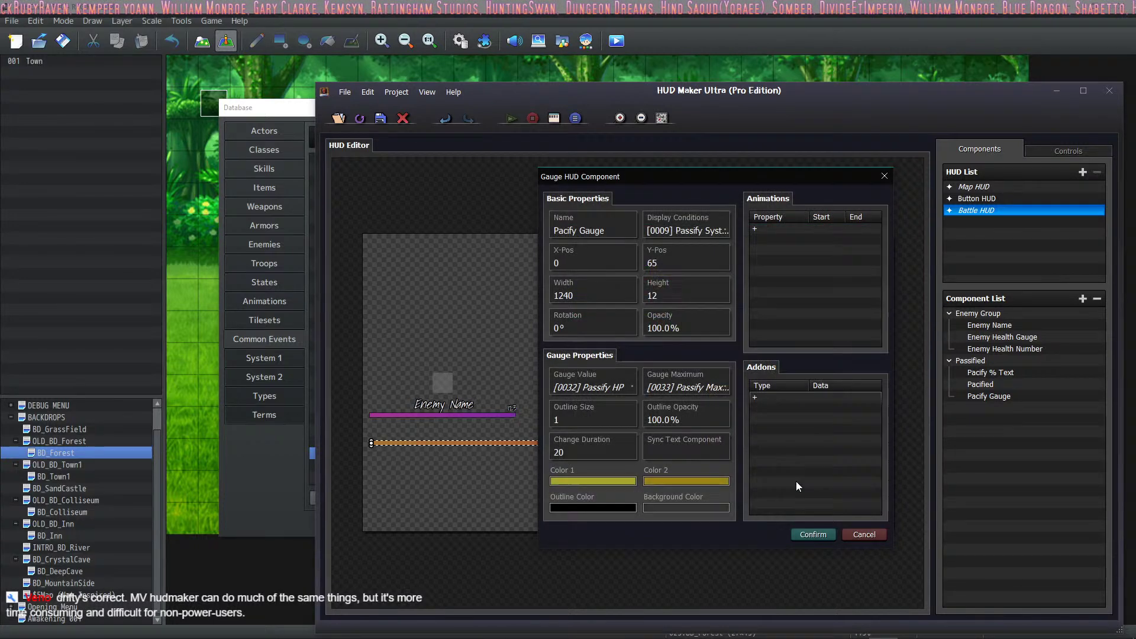
click(734, 482)
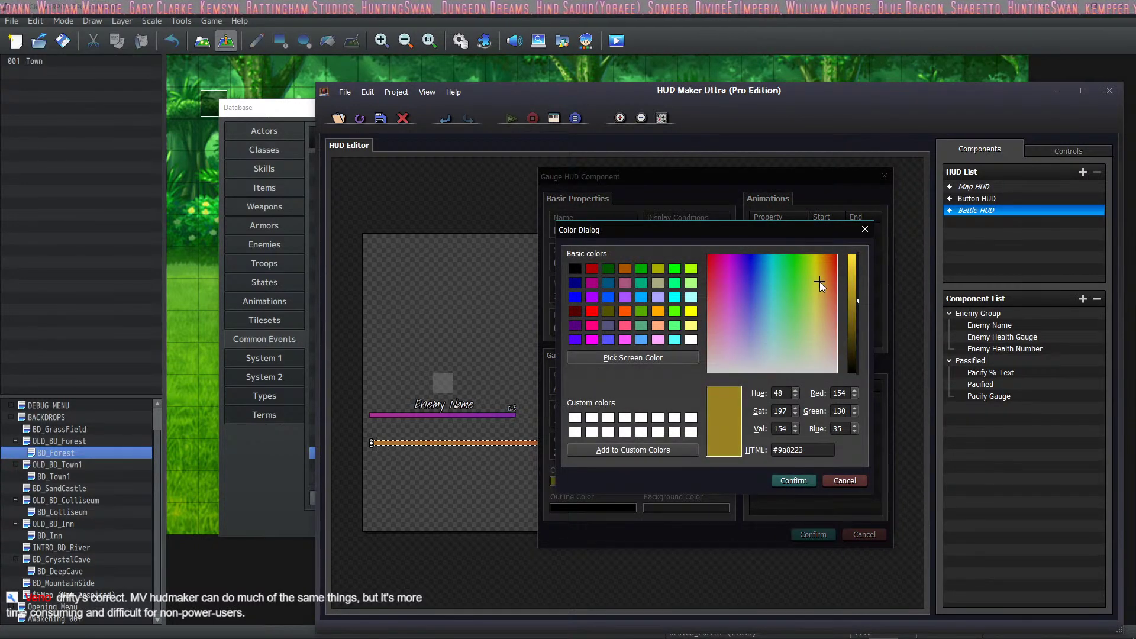
click(809, 287)
drag(765, 310, 804, 332)
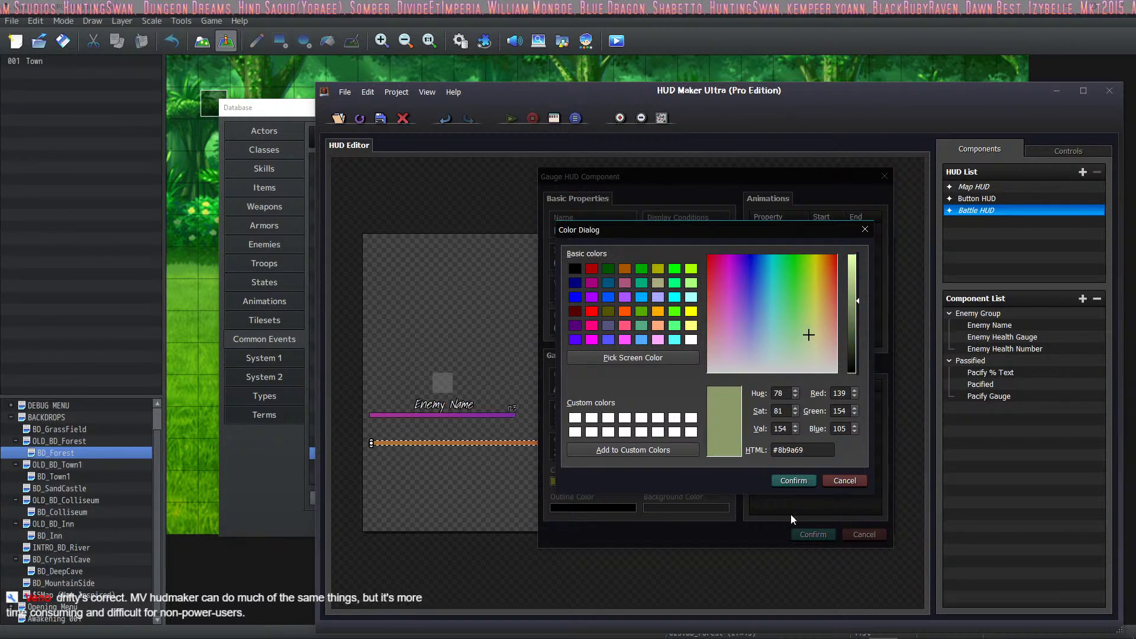
click(793, 481)
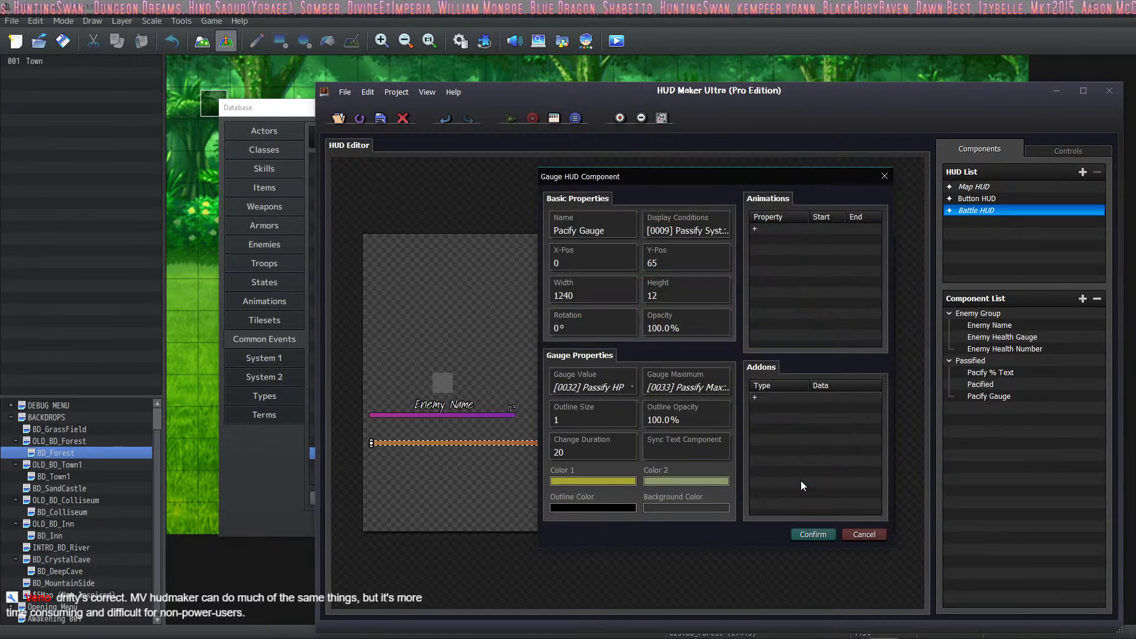
click(813, 534)
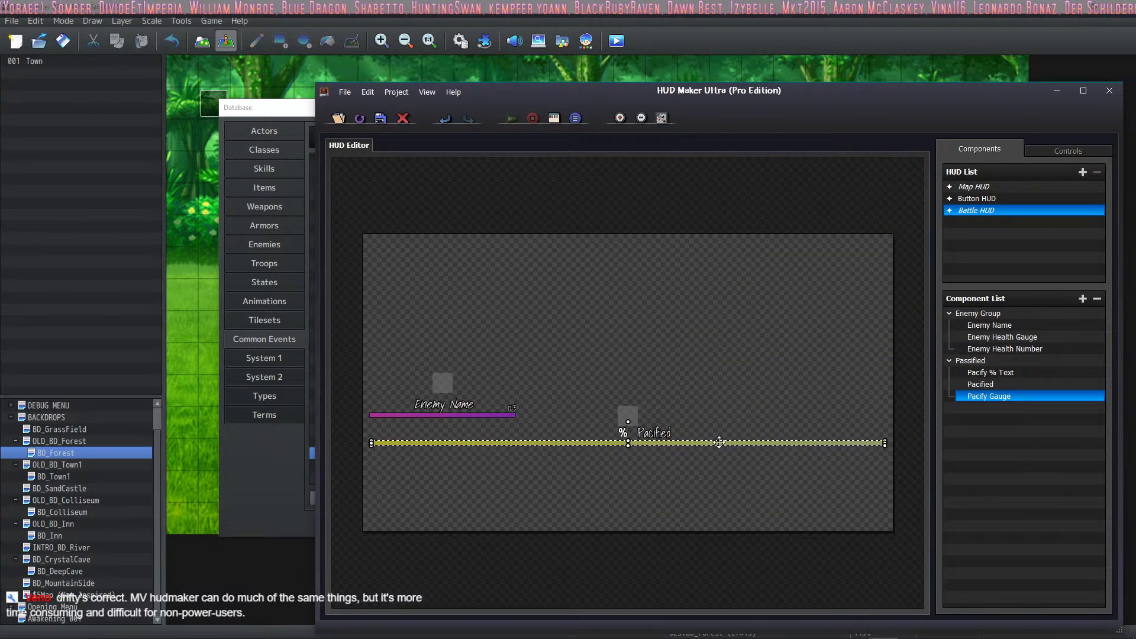
Reopen the Pacify Gauge, compare yellow shades for Color 2, set it to the pale yellow-grey #9a9975 and apply the change.
double_click(1004, 397)
click(687, 481)
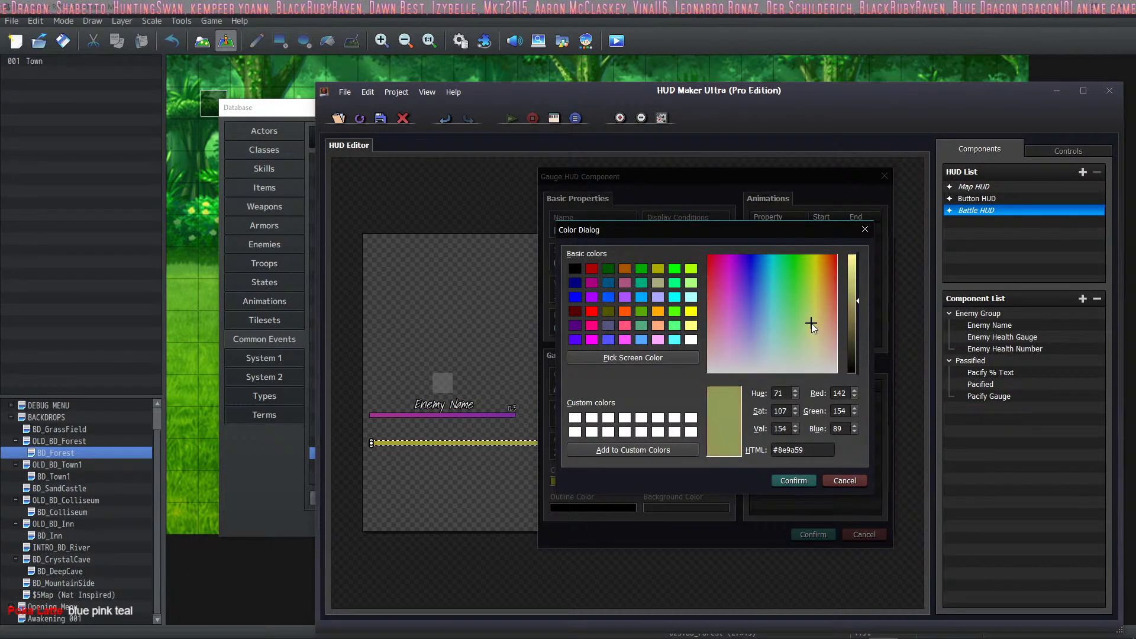
drag(812, 325, 816, 301)
drag(819, 300, 818, 299)
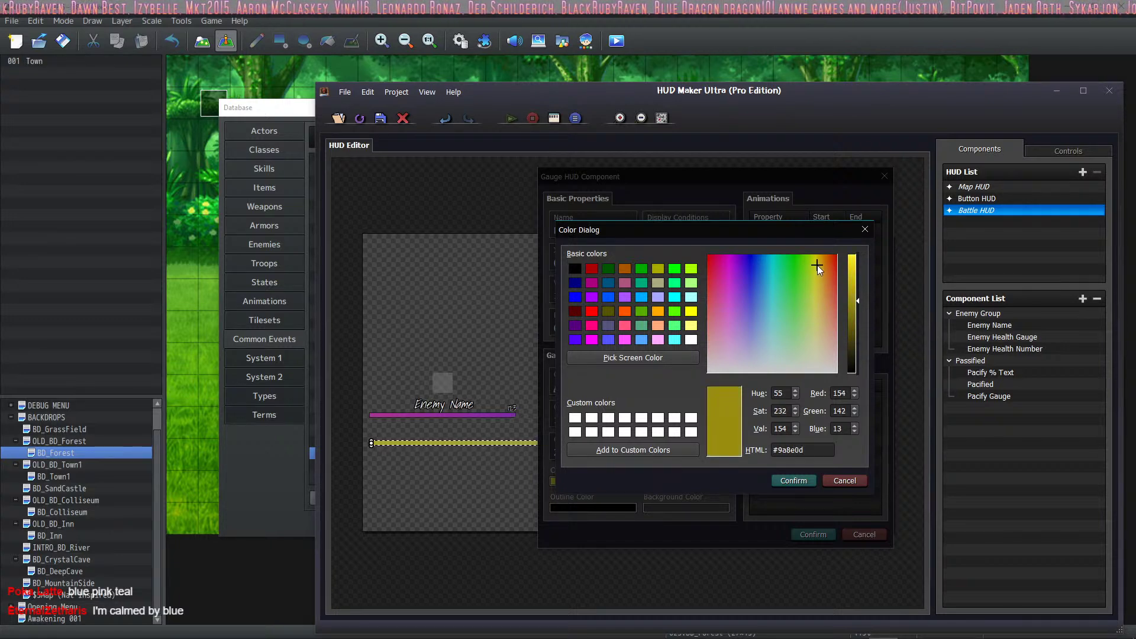
drag(819, 247, 813, 239)
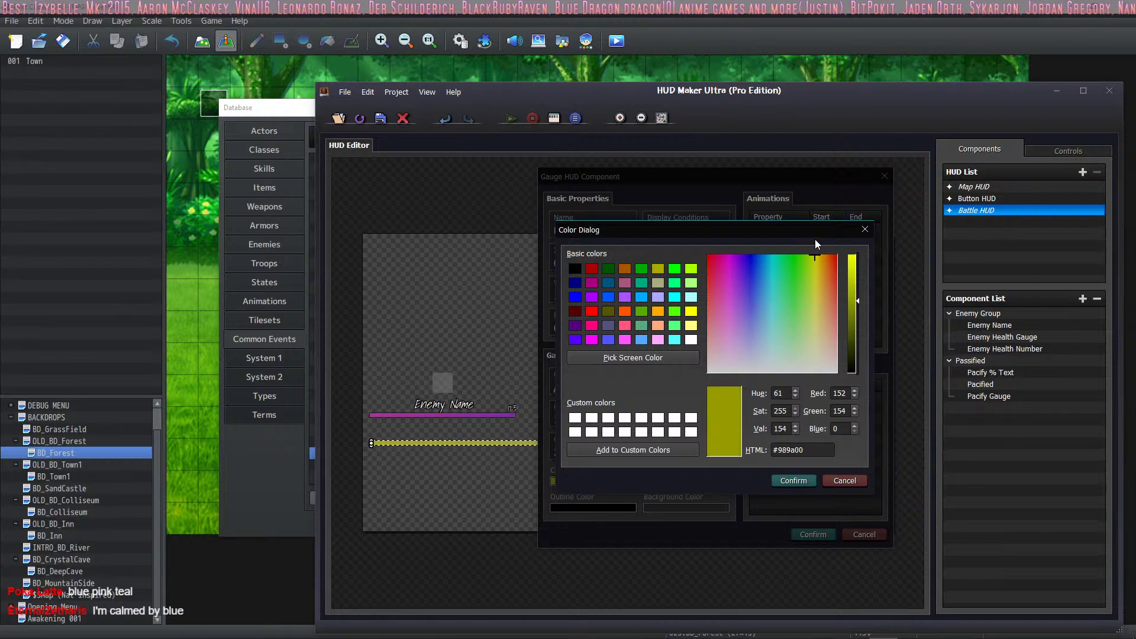
click(819, 315)
drag(819, 306, 816, 345)
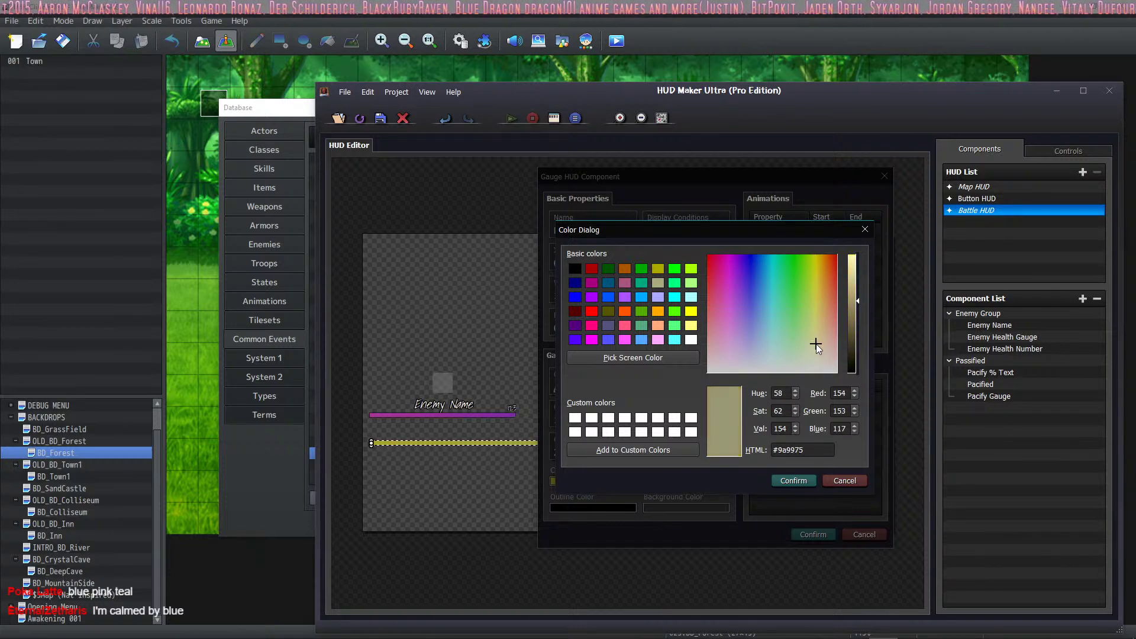
click(792, 481)
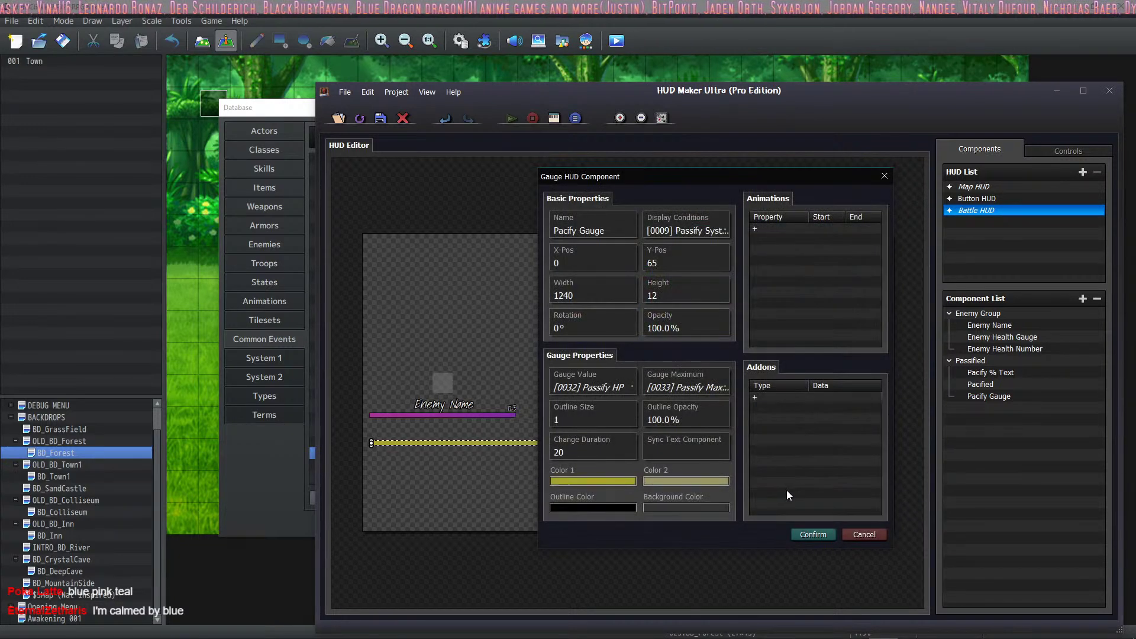
click(804, 536)
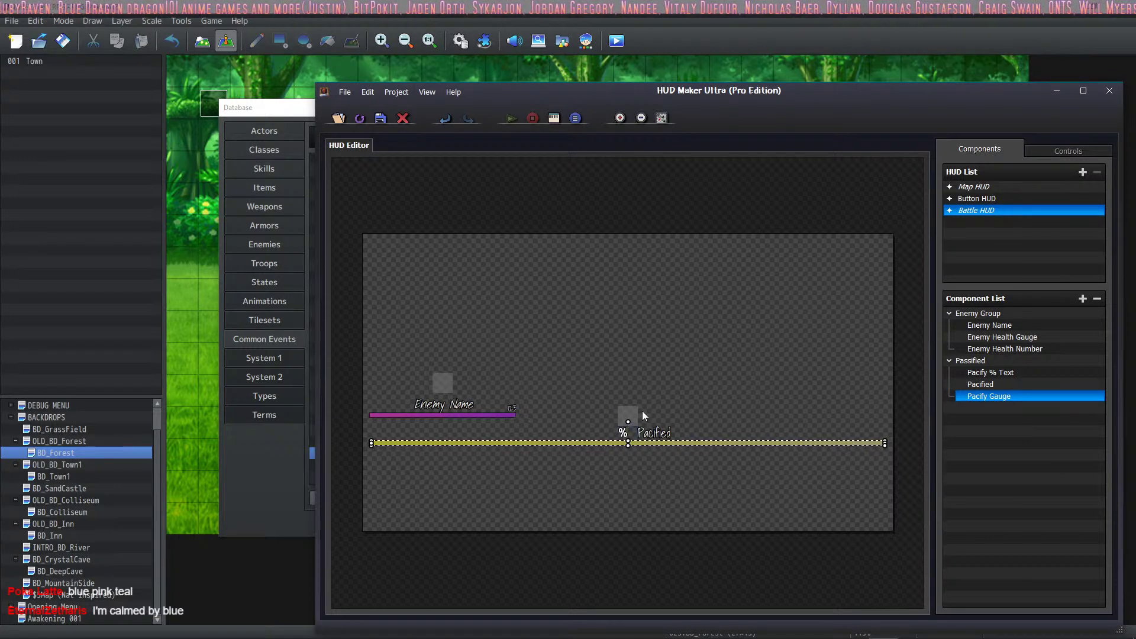
Select the Passified group in the Battle HUD and switch from HUD Maker Ultra back to RPG Maker's database.
click(985, 360)
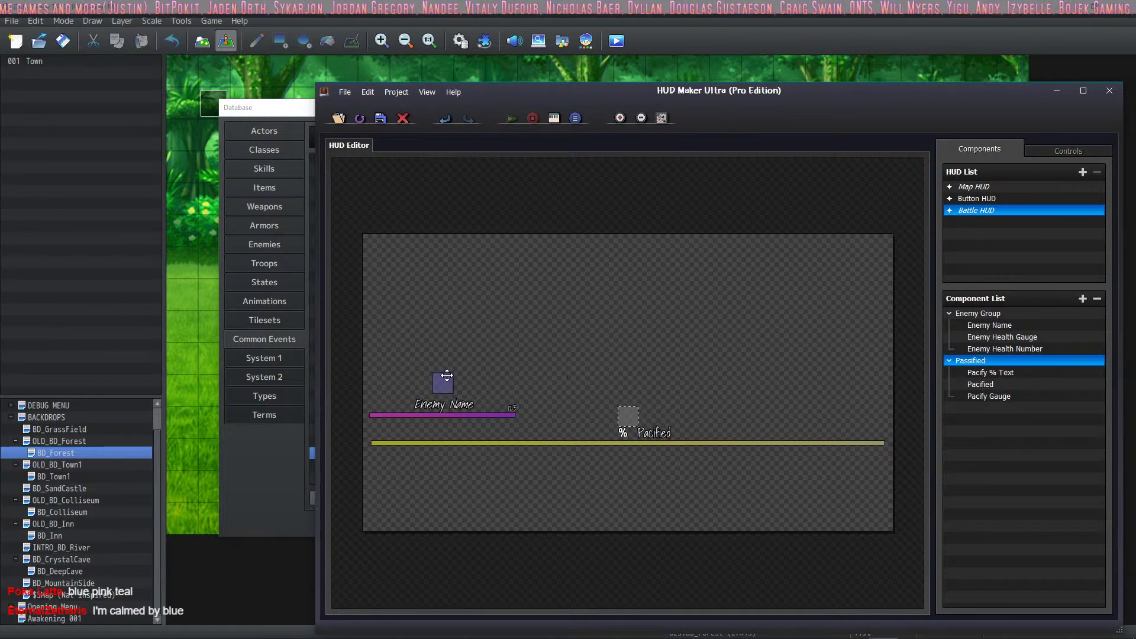
click(1057, 90)
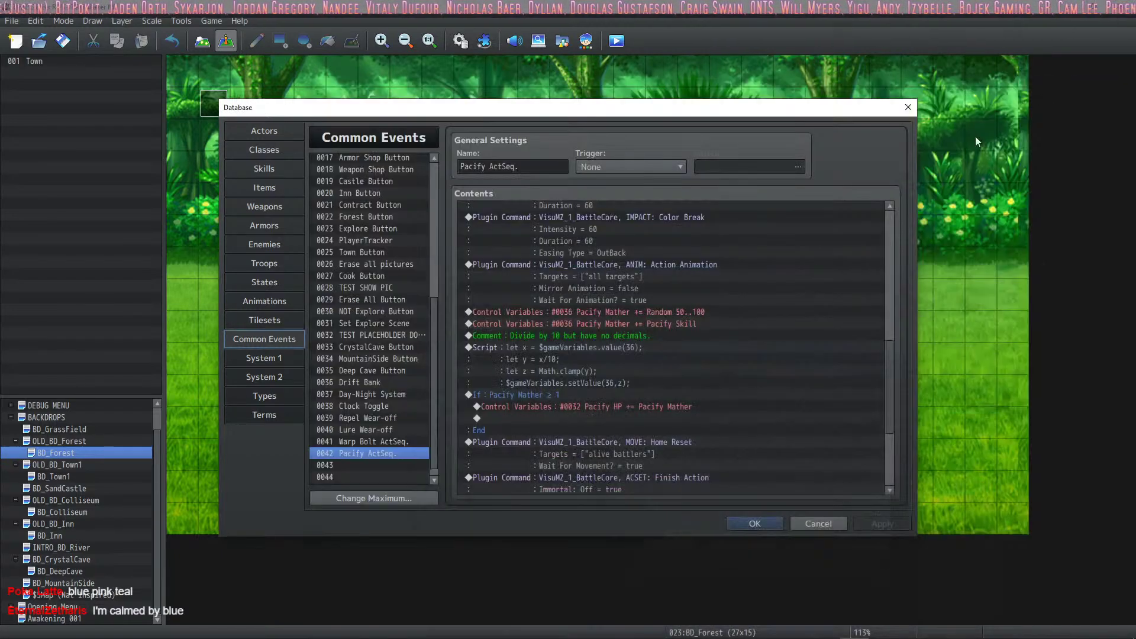
click(882, 628)
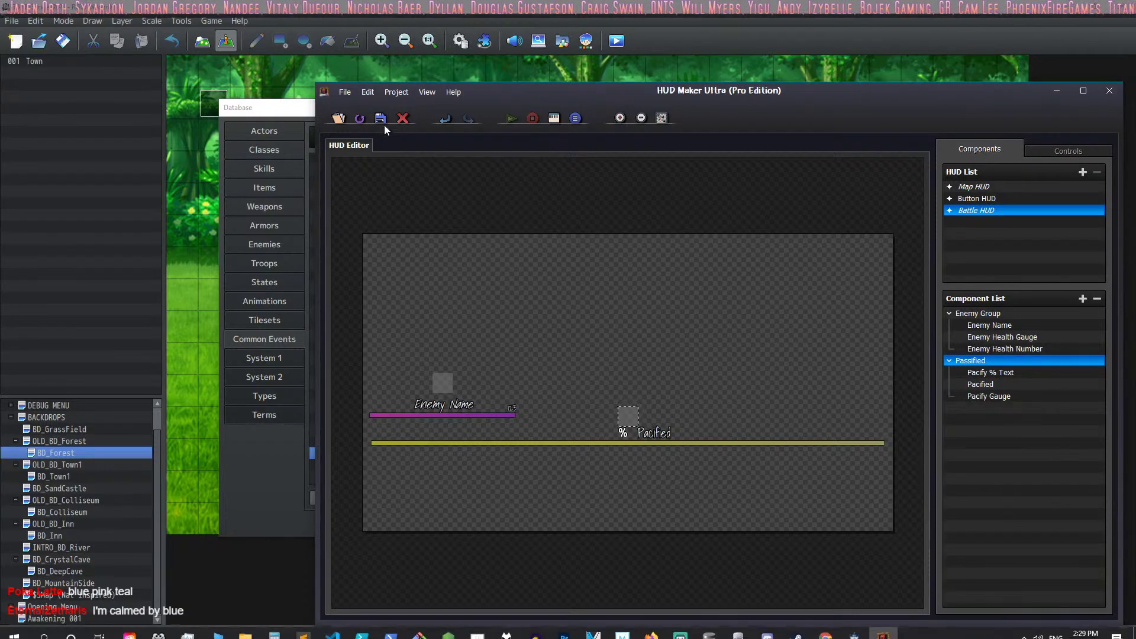
click(301, 84)
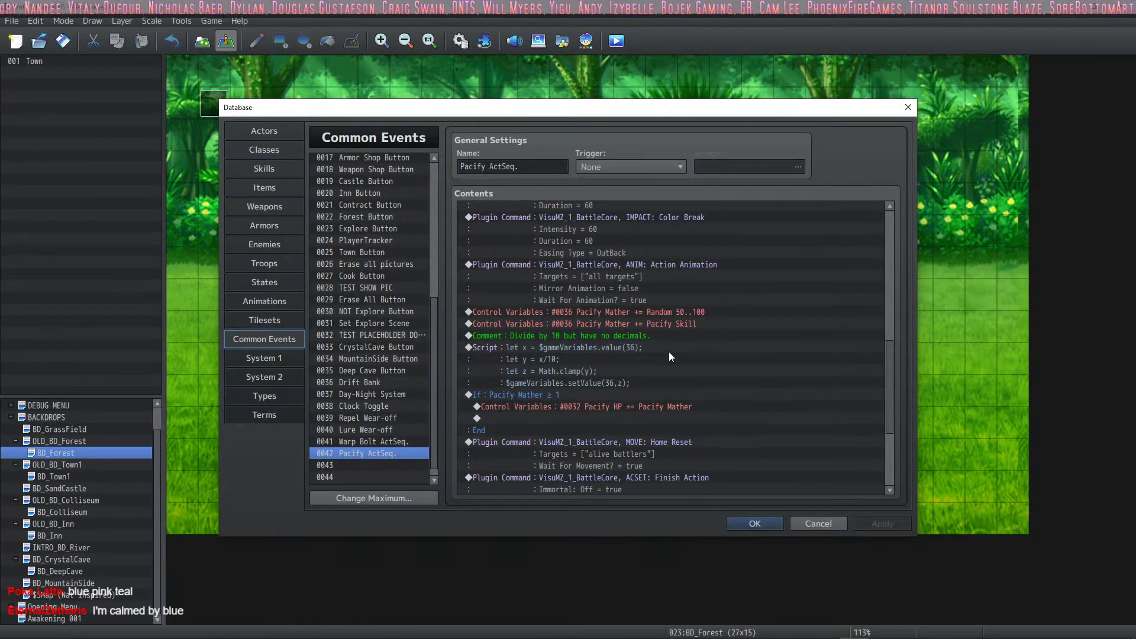
Look back through the Pacify ActSeq. commands to the start and close the database, accepting its contents.
scroll(645, 356, up, 6)
scroll(639, 361, up, 5)
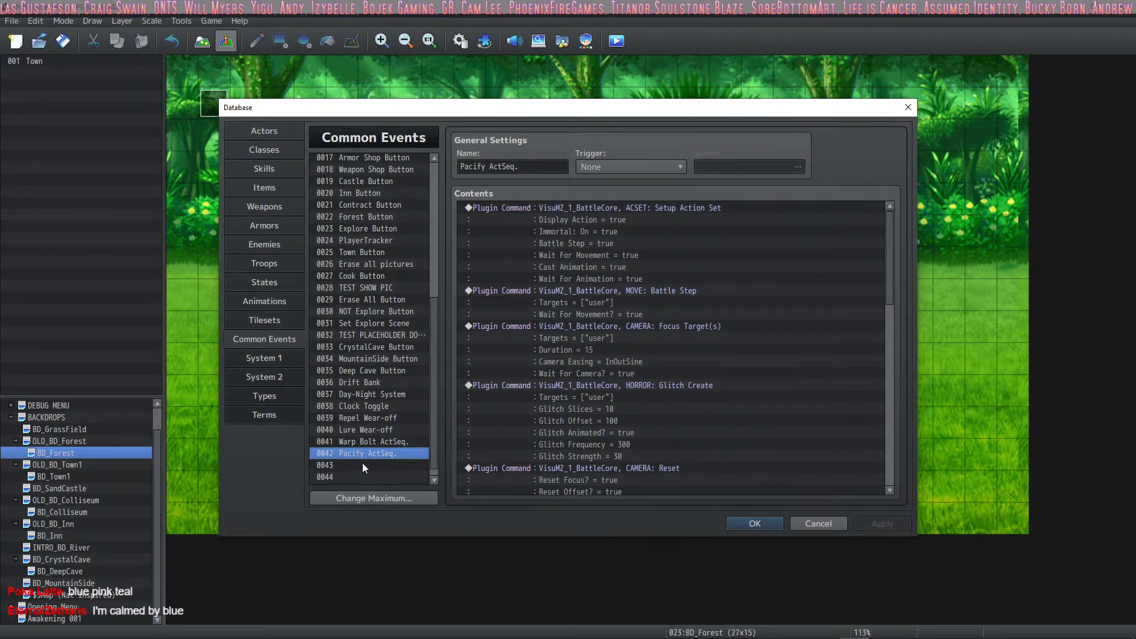
click(755, 523)
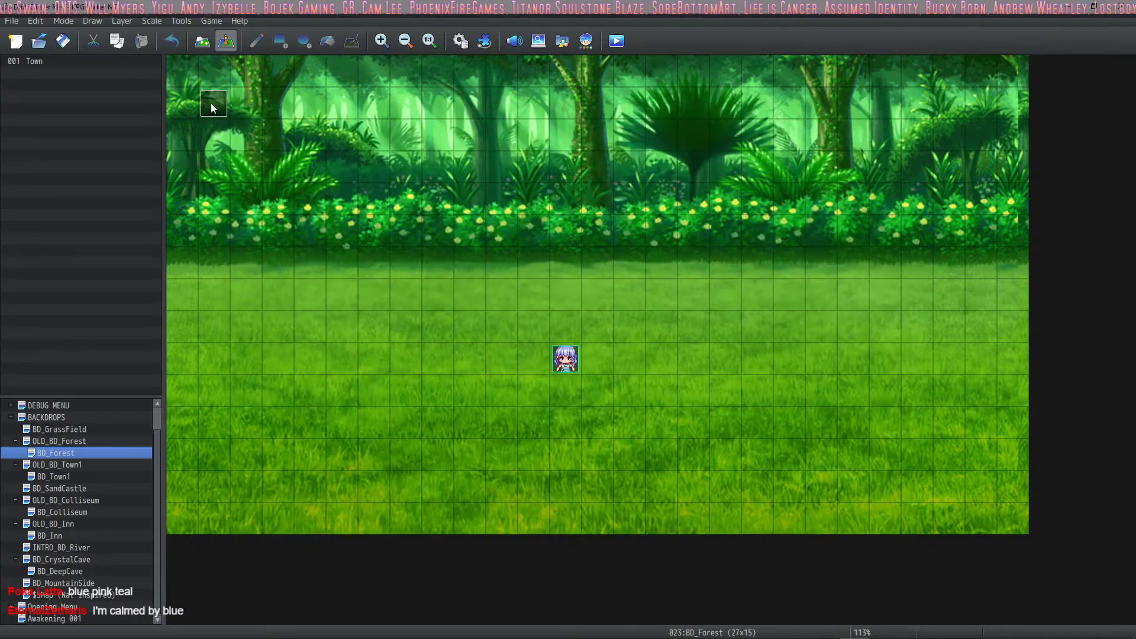
Playtest a forest encounter, use Pacify on the SlimeCaster until the battle is pacified, inspect the DevTools console and close the game.
click(617, 46)
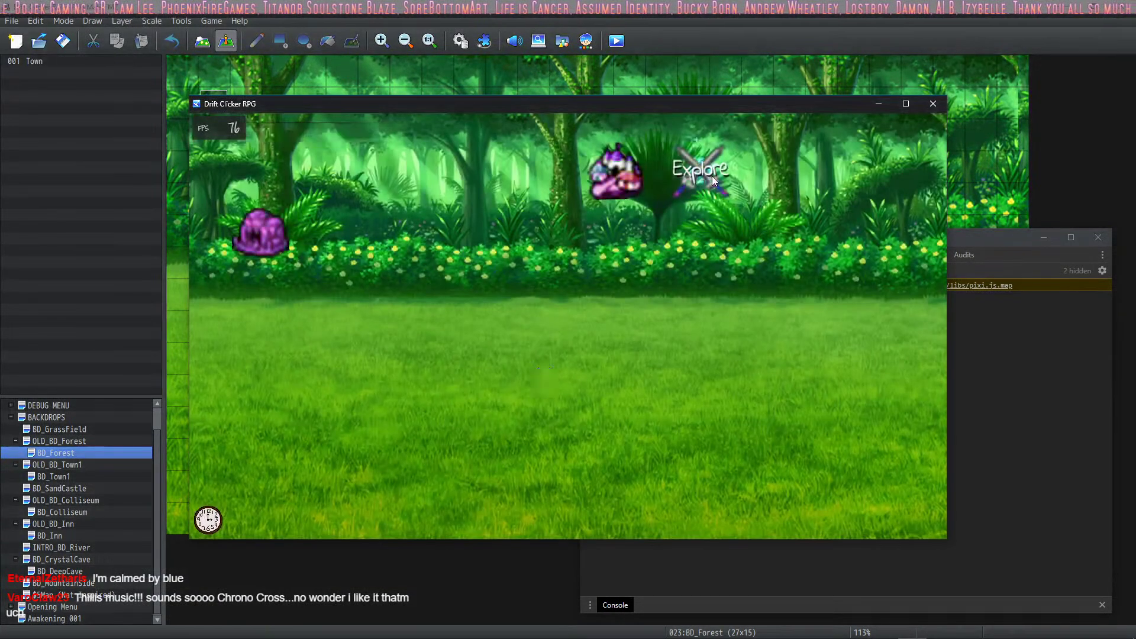
click(709, 178)
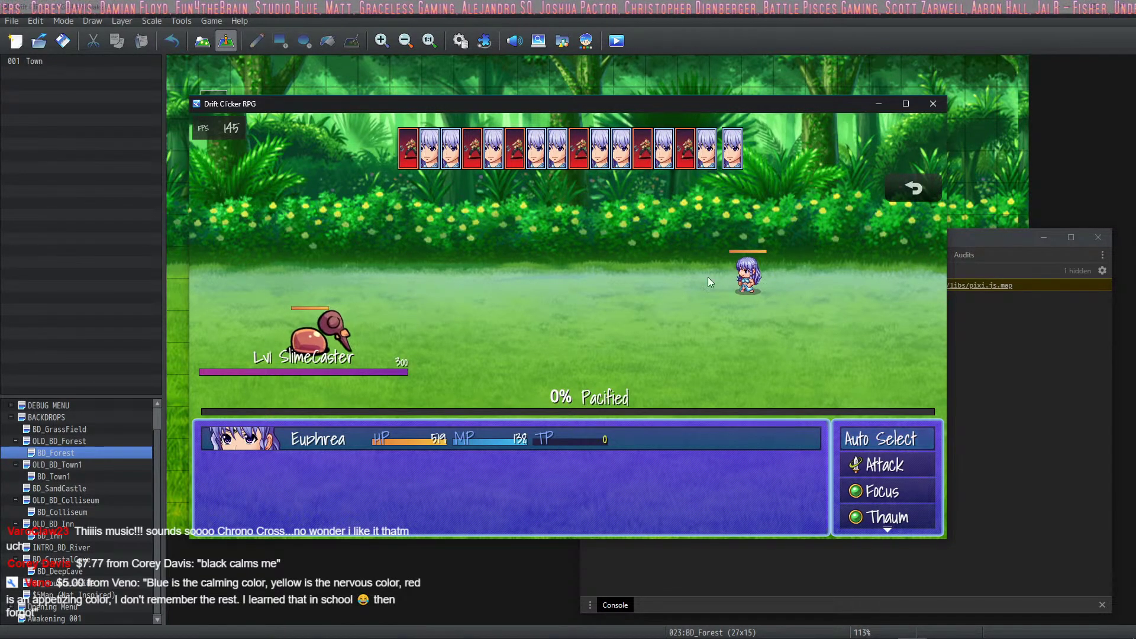
key(Down)
key(Down)
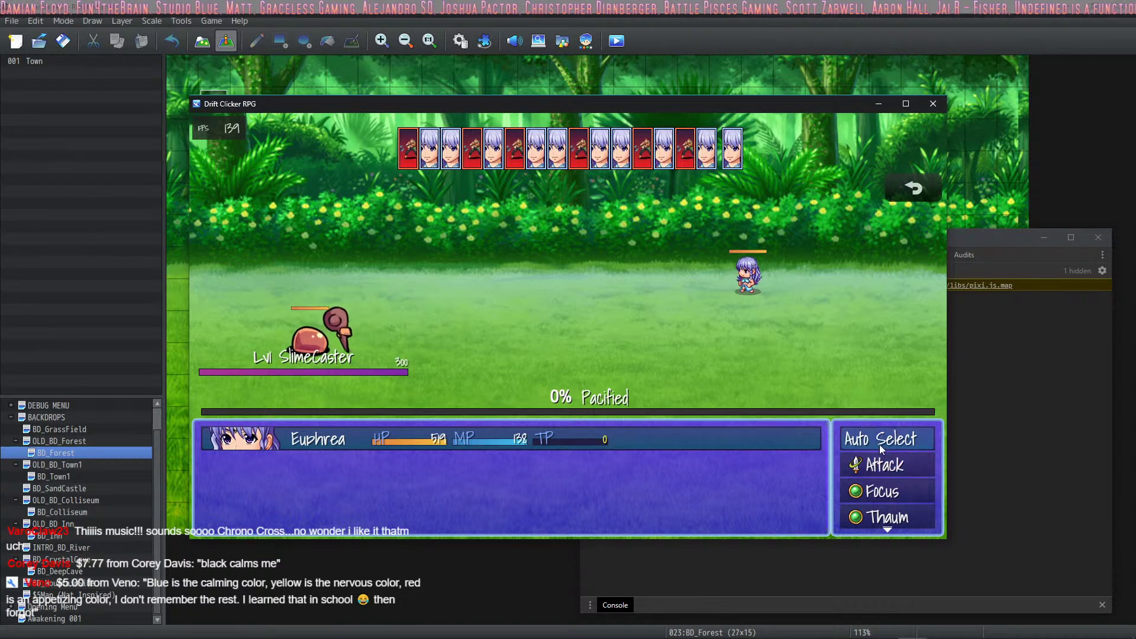
key(Return)
key(Return)
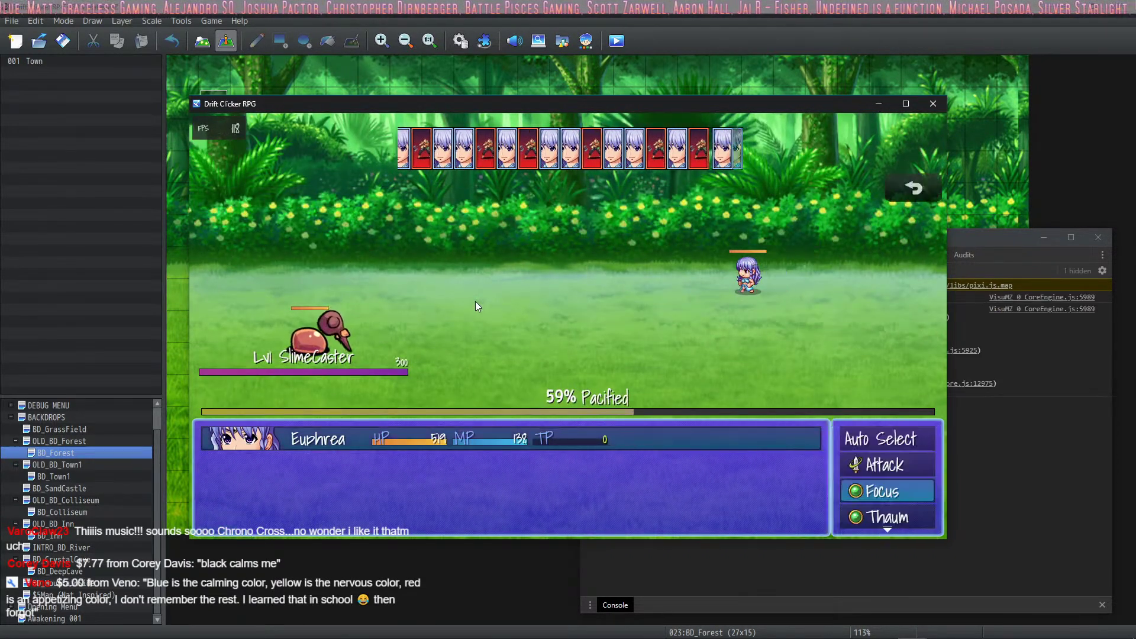
key(Return)
key(Return)
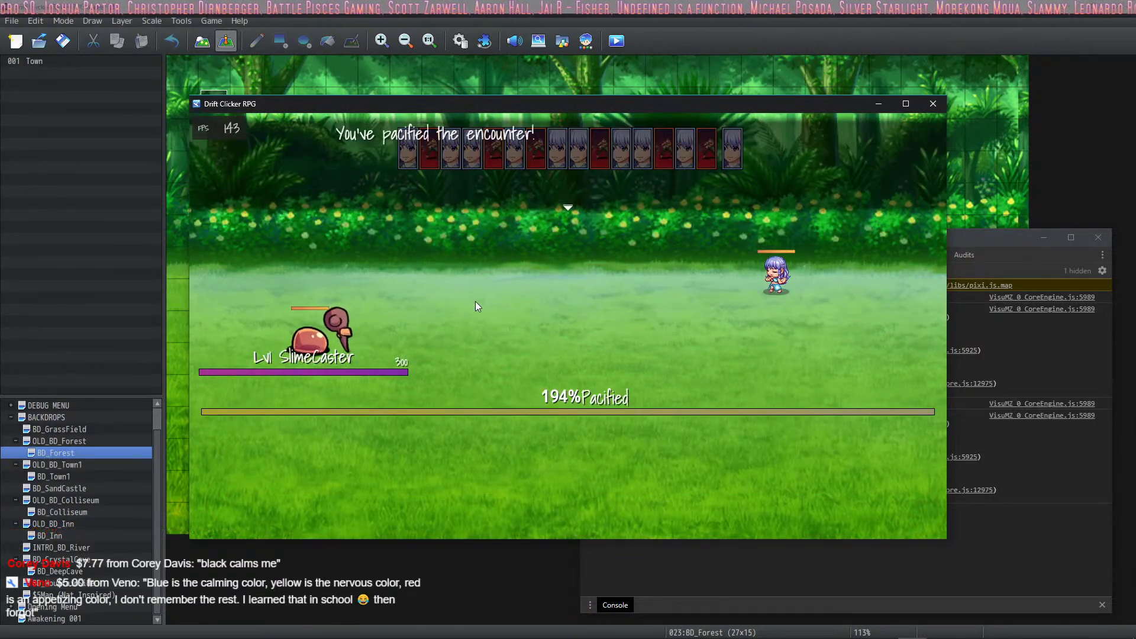
click(1015, 578)
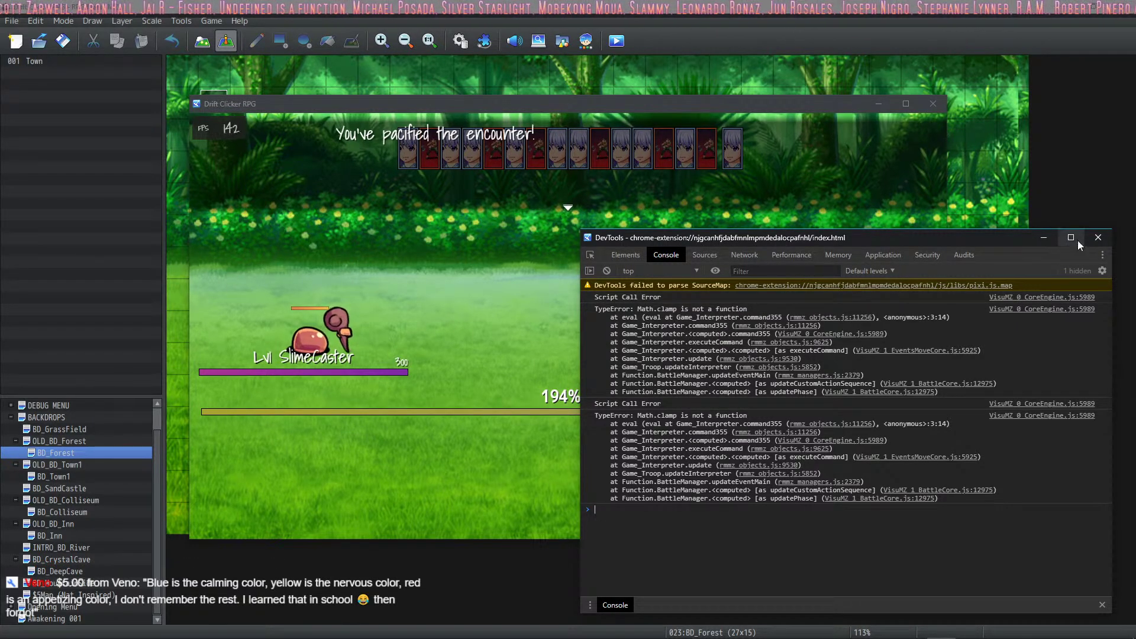
click(933, 105)
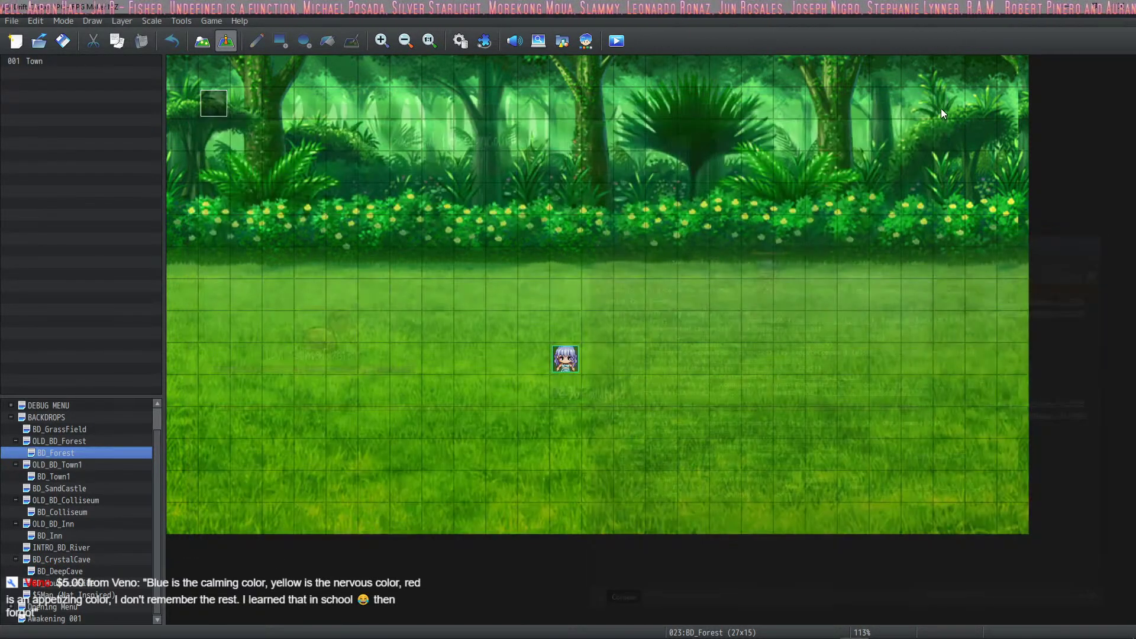
Replace Math.clamp with Math.round in the script of the Pacify ActSeq. common event and accept the database changes.
click(460, 40)
scroll(652, 413, down, 13)
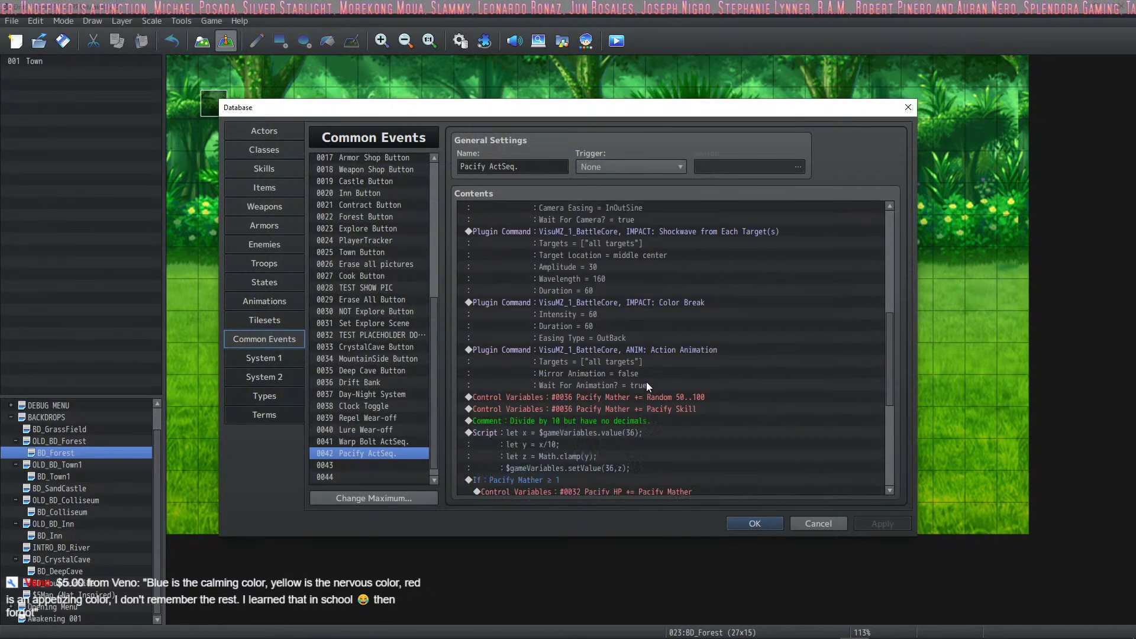
scroll(599, 320, up, 3)
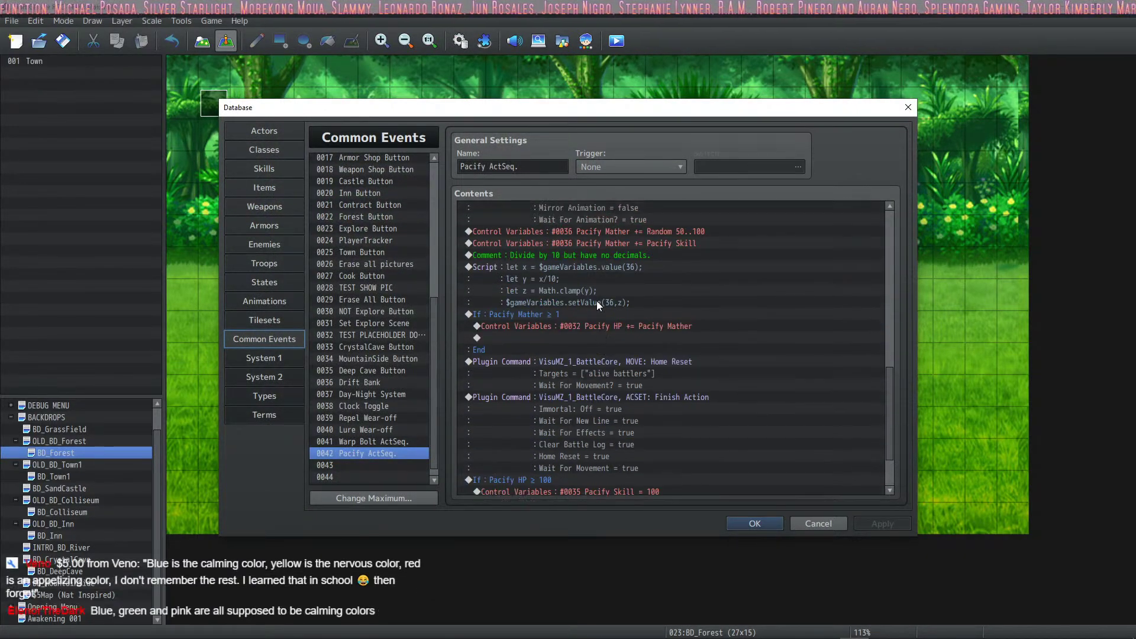
double_click(595, 301)
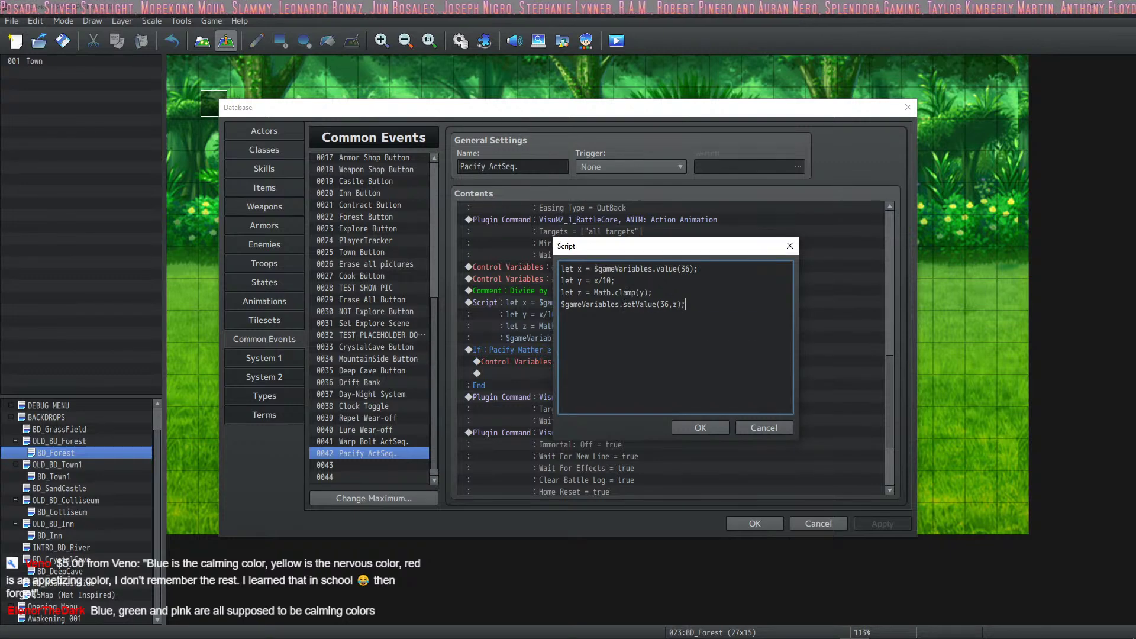
double_click(641, 292)
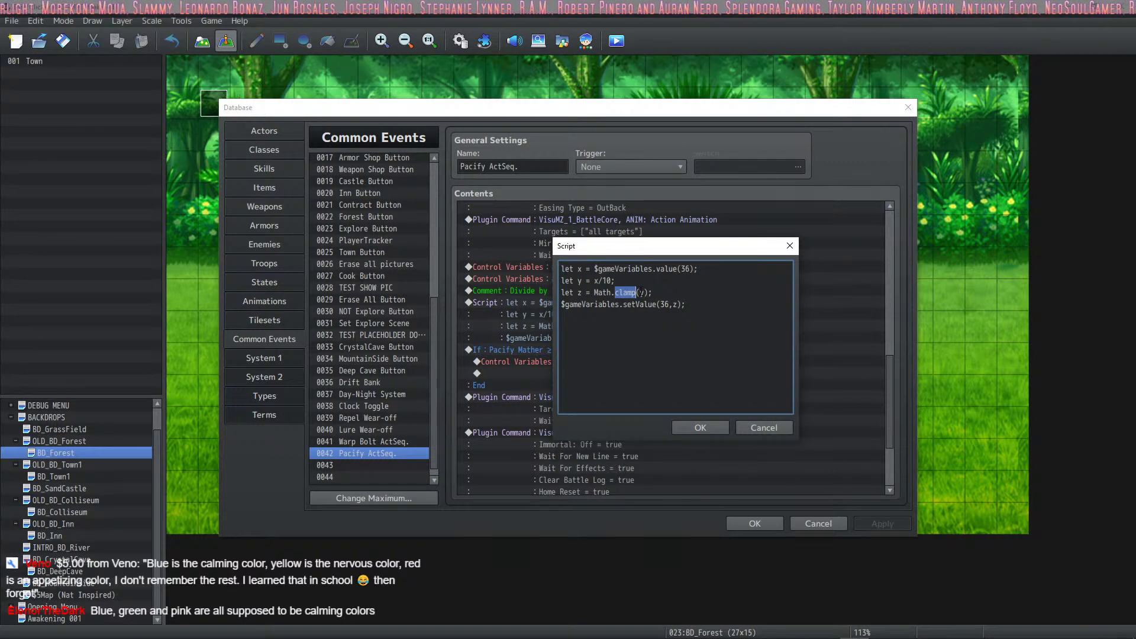
text(rounf)
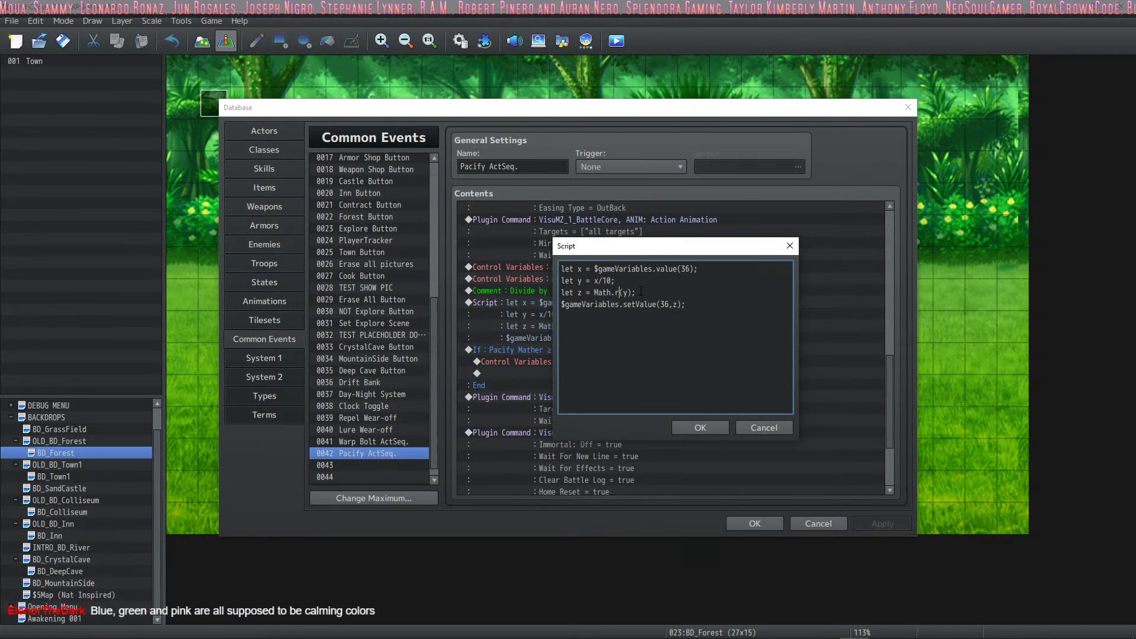
key(BackSpace)
text(d)
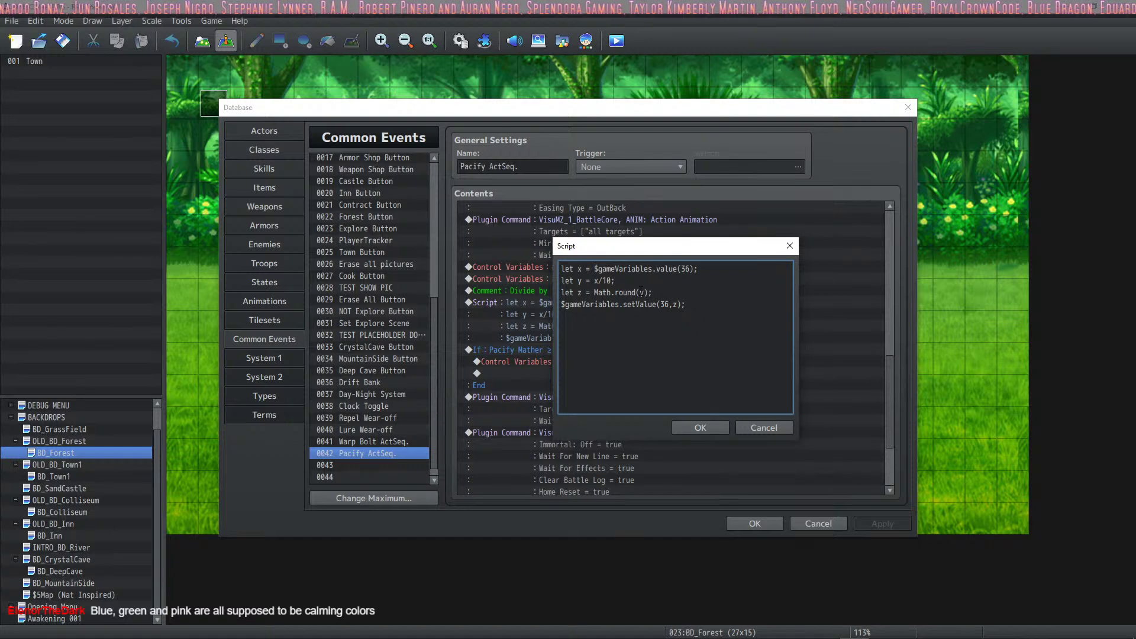
click(697, 428)
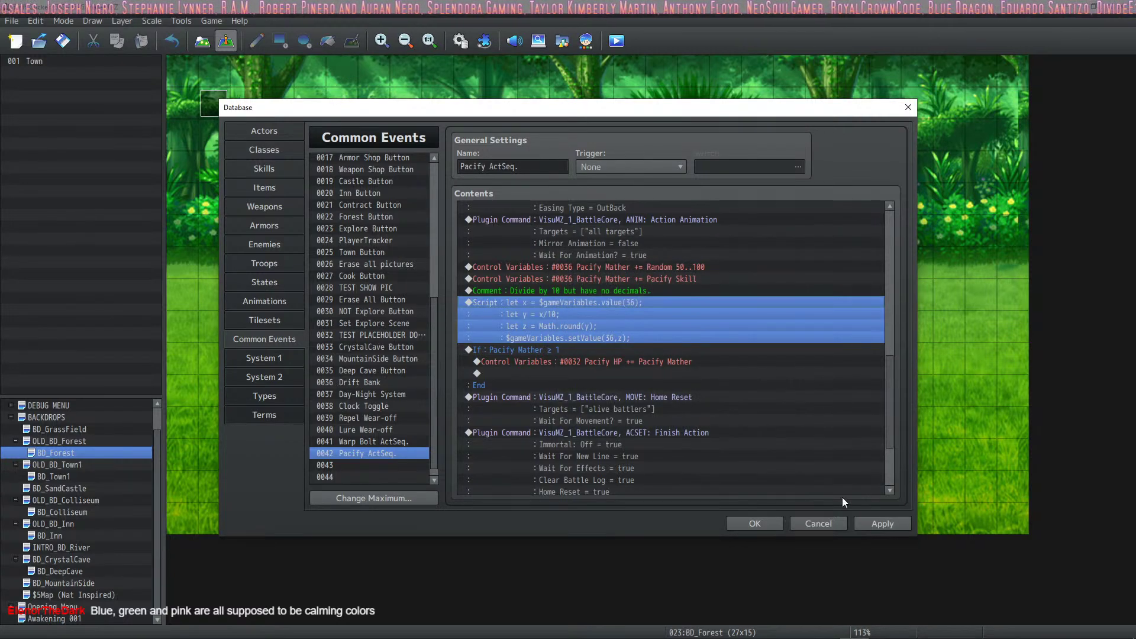
click(756, 522)
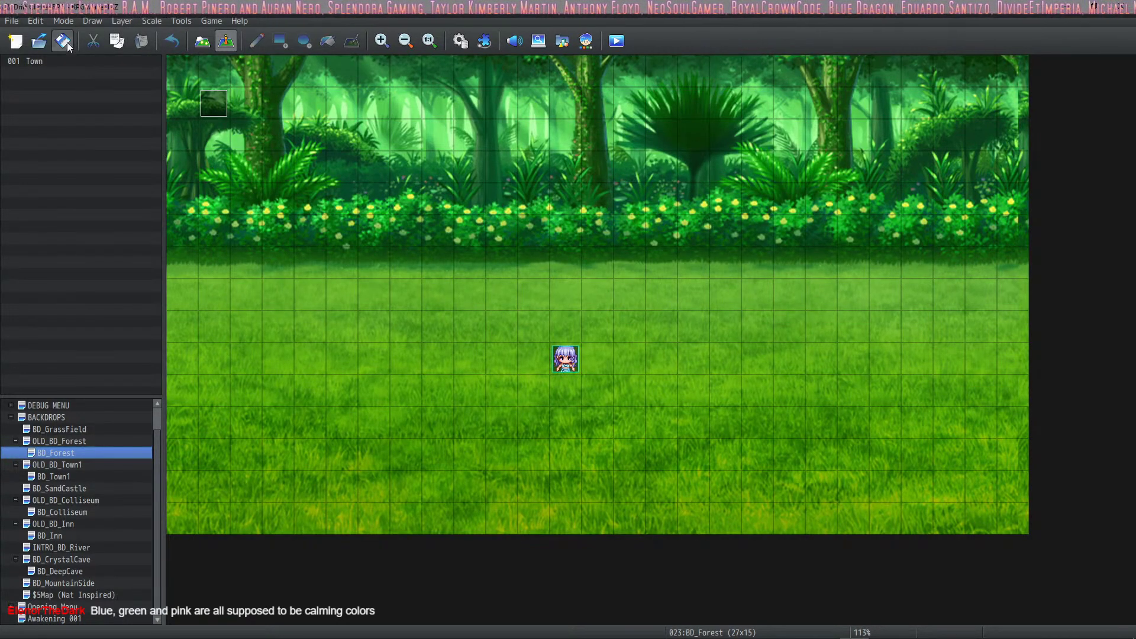
Playtest another forest encounter and open it with the defense-lowering Thaum skill on the SlimeCaster.
click(616, 40)
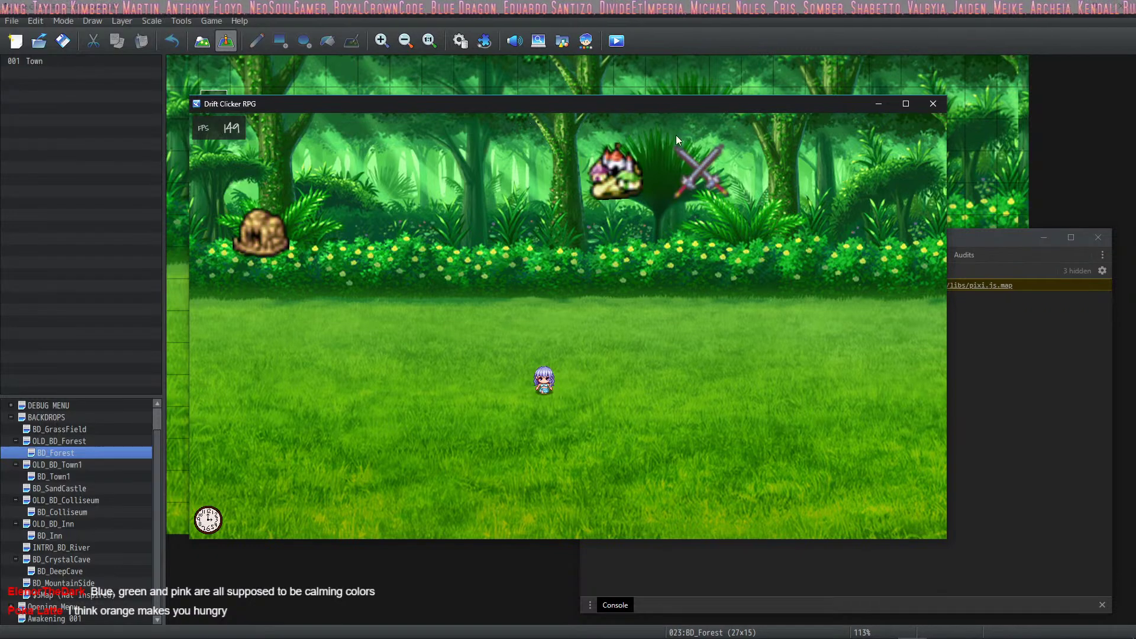
click(692, 159)
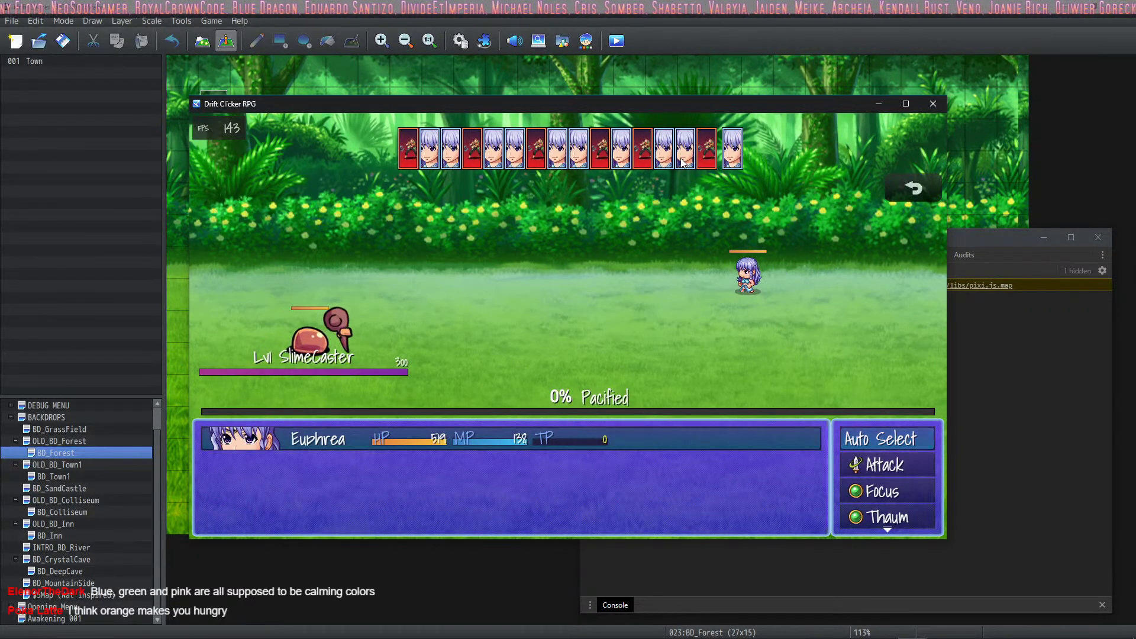
key(Down)
key(Down)
key(Down)
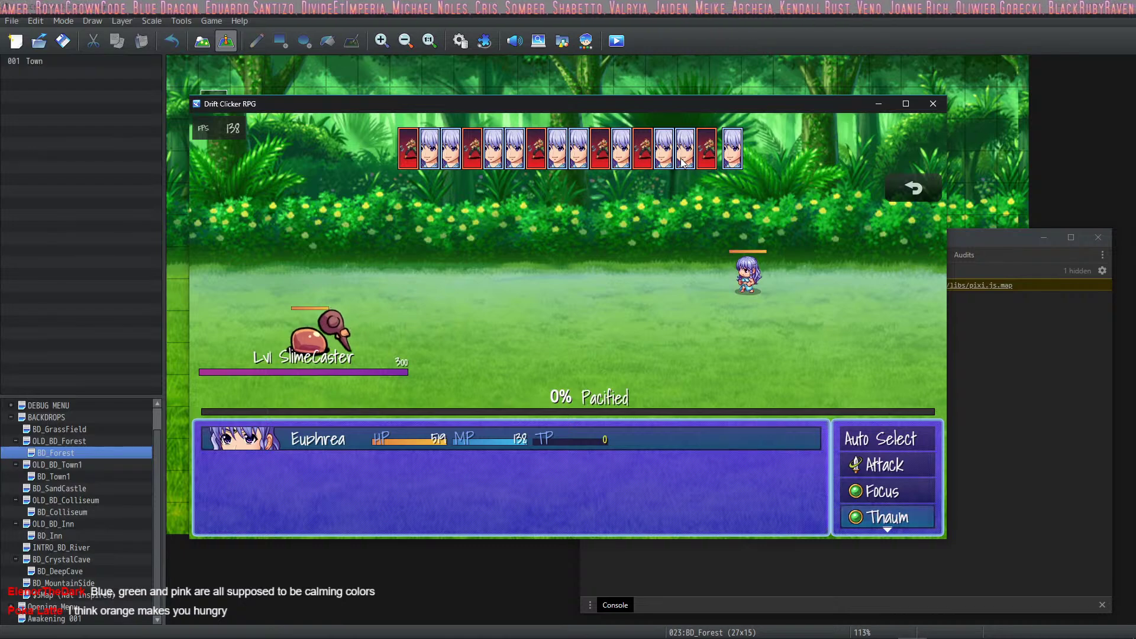
key(Return)
key(Return)
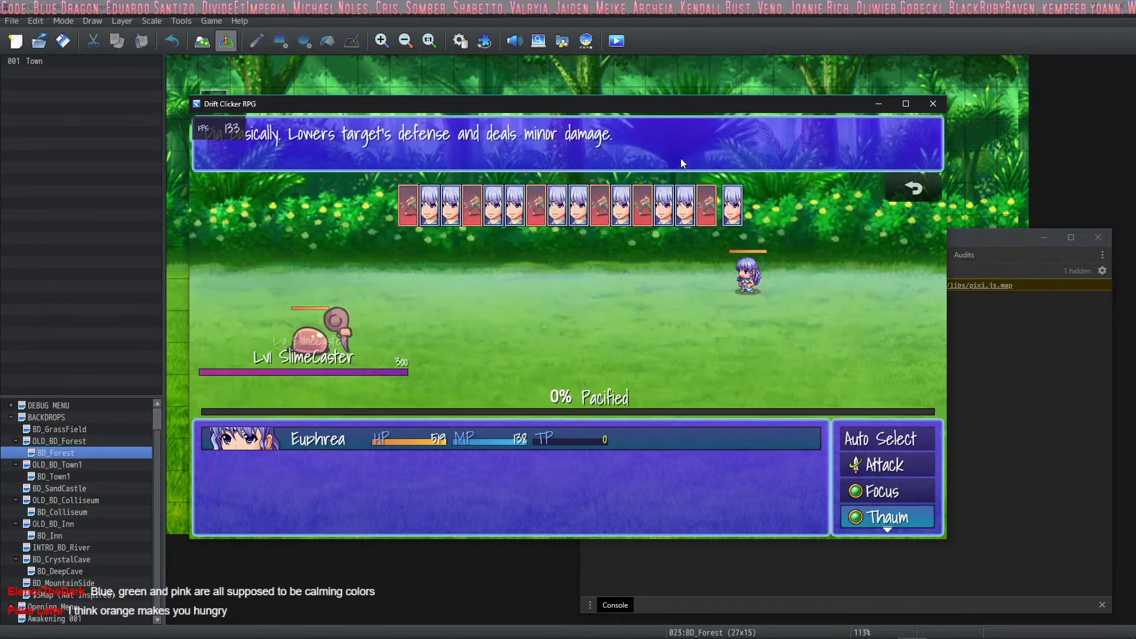
key(Return)
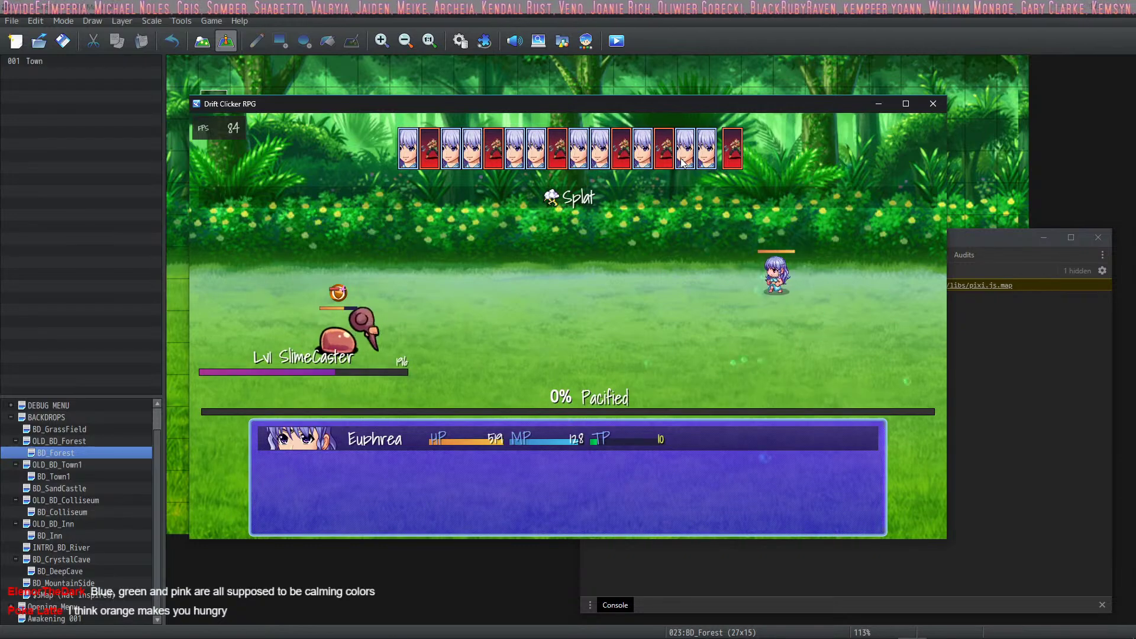
Use the Focus skill Pacify repeatedly to test how fast the Pacified bar fills, and close the playtest.
key(Up)
key(Return)
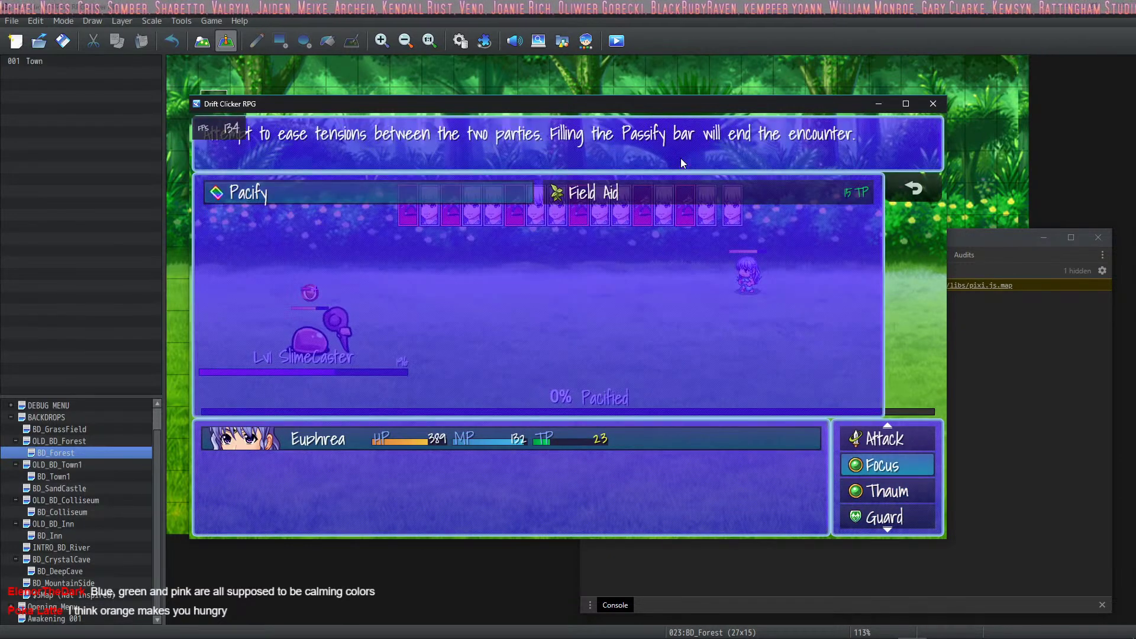
key(Return)
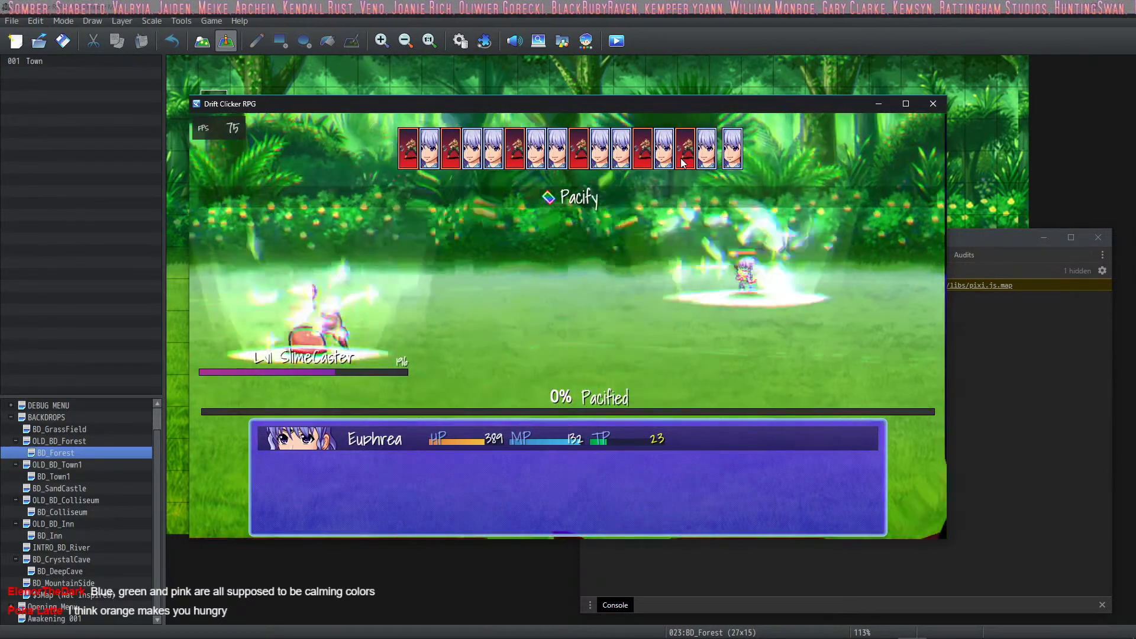
key(Return)
key(Return)
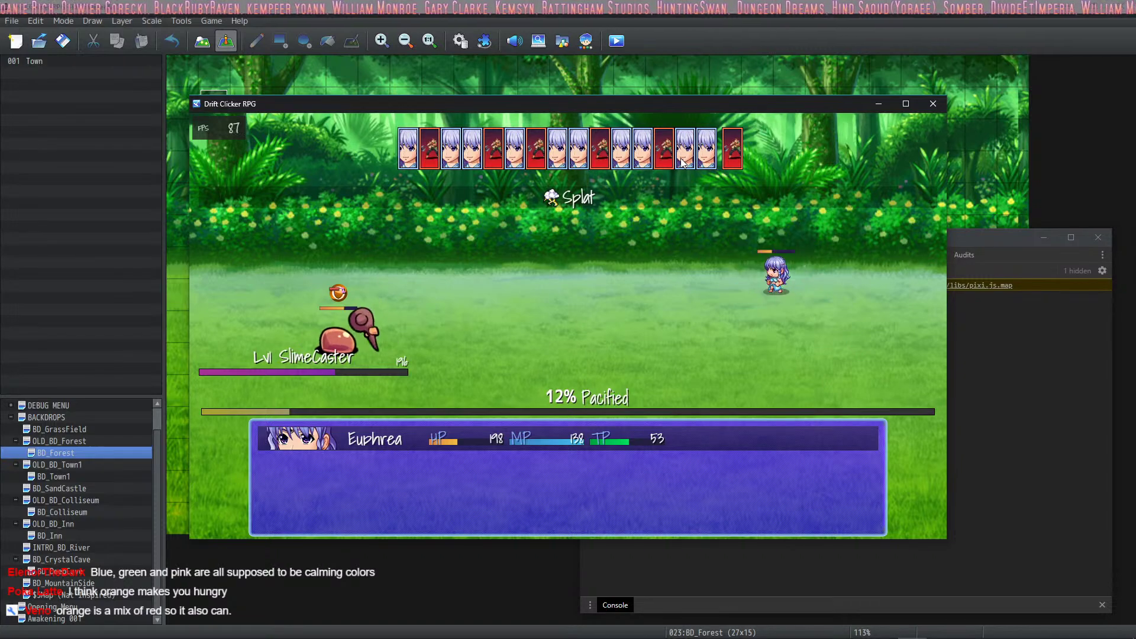
key(Return)
key(Return)
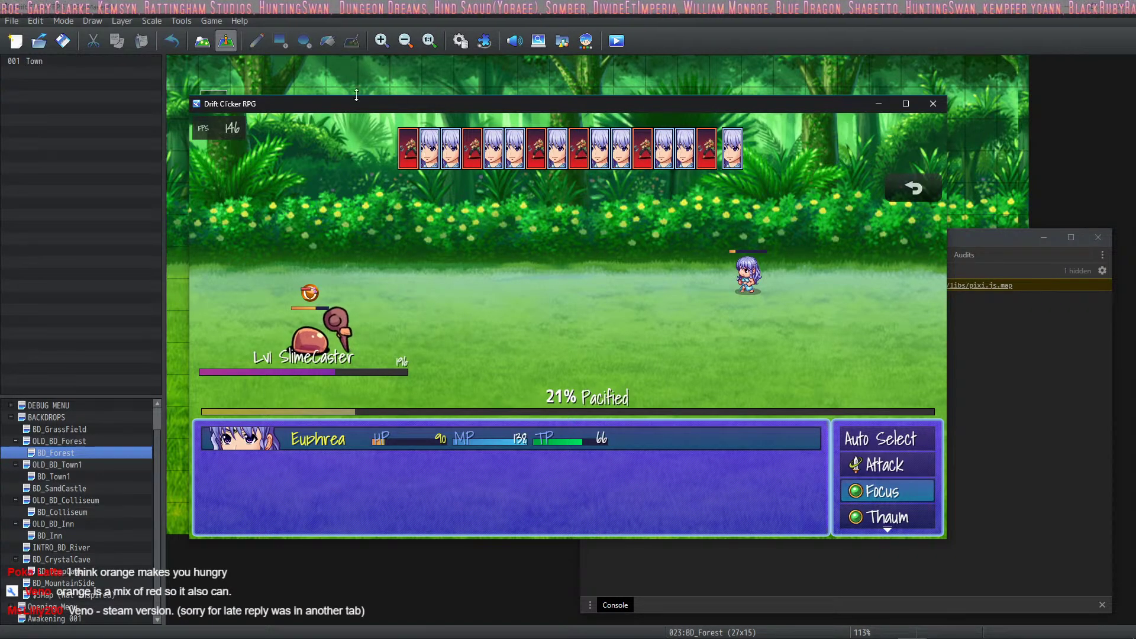
click(933, 104)
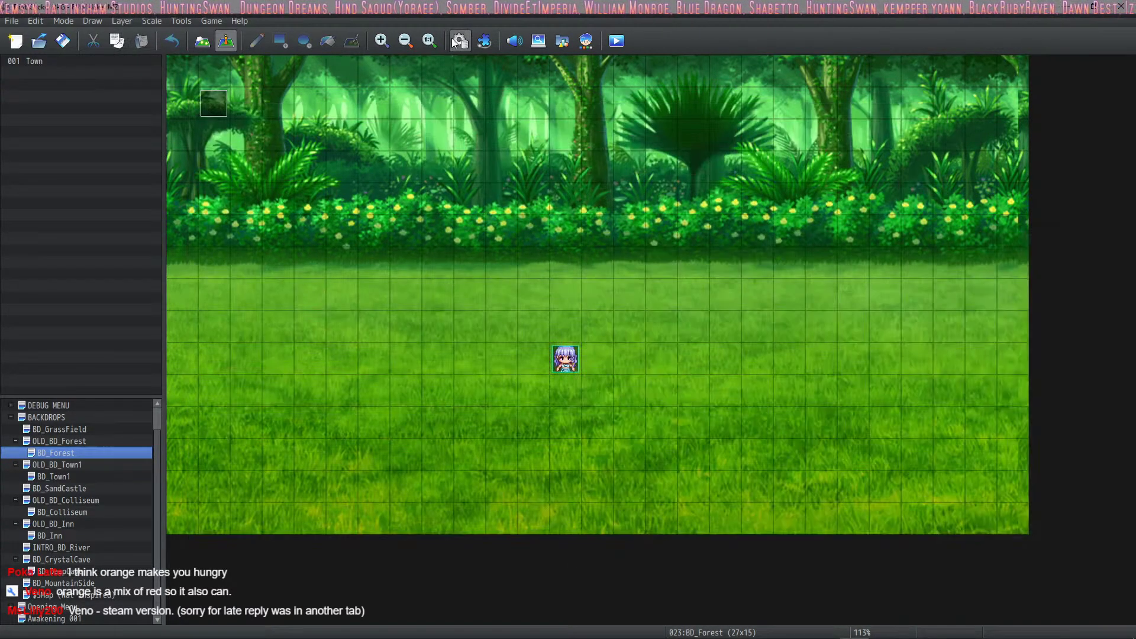
Set the random amount added to Pacify Mather in Pacify ActSeq. to 100–250, apply it and close the database.
key(F9)
scroll(708, 336, down, 1)
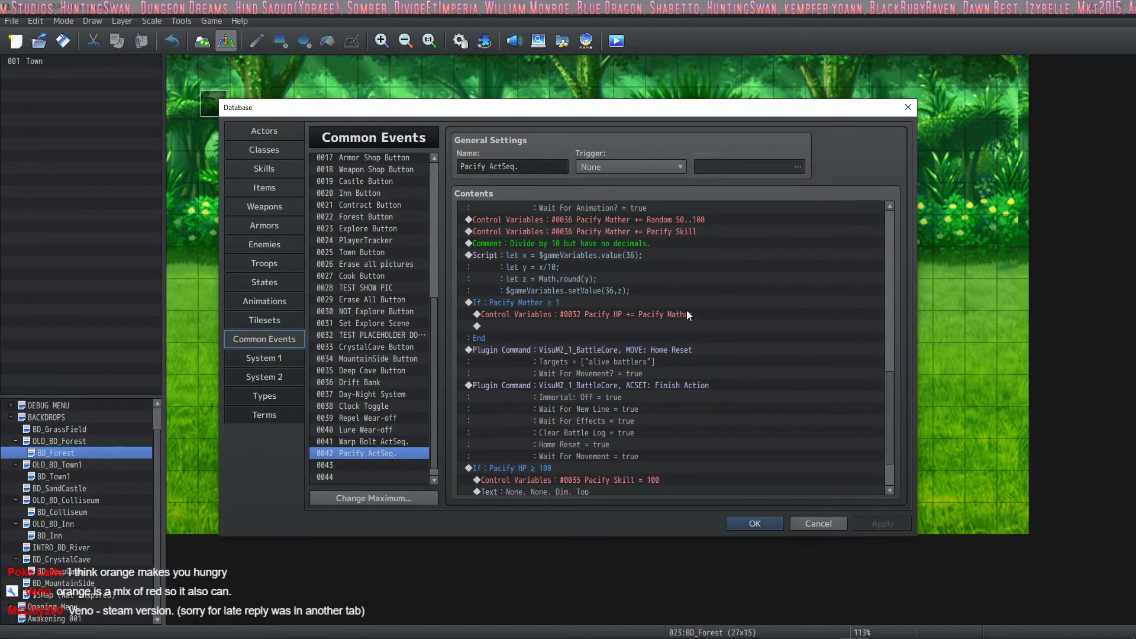
double_click(684, 219)
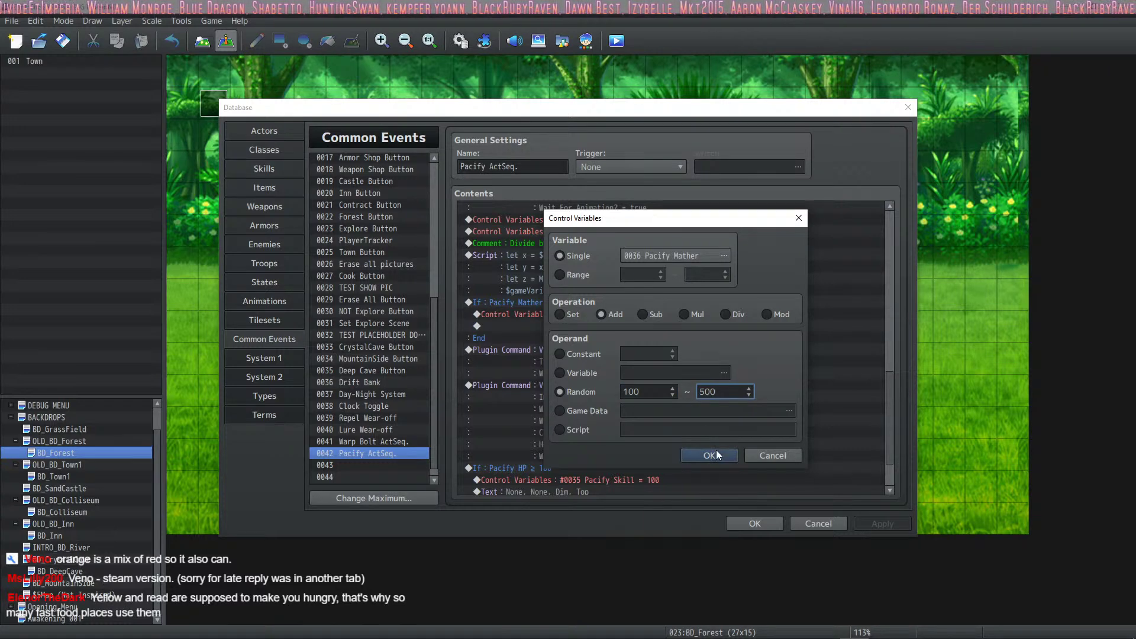
key(BackSpace)
key(BackSpace)
key(BackSpace)
text(2)
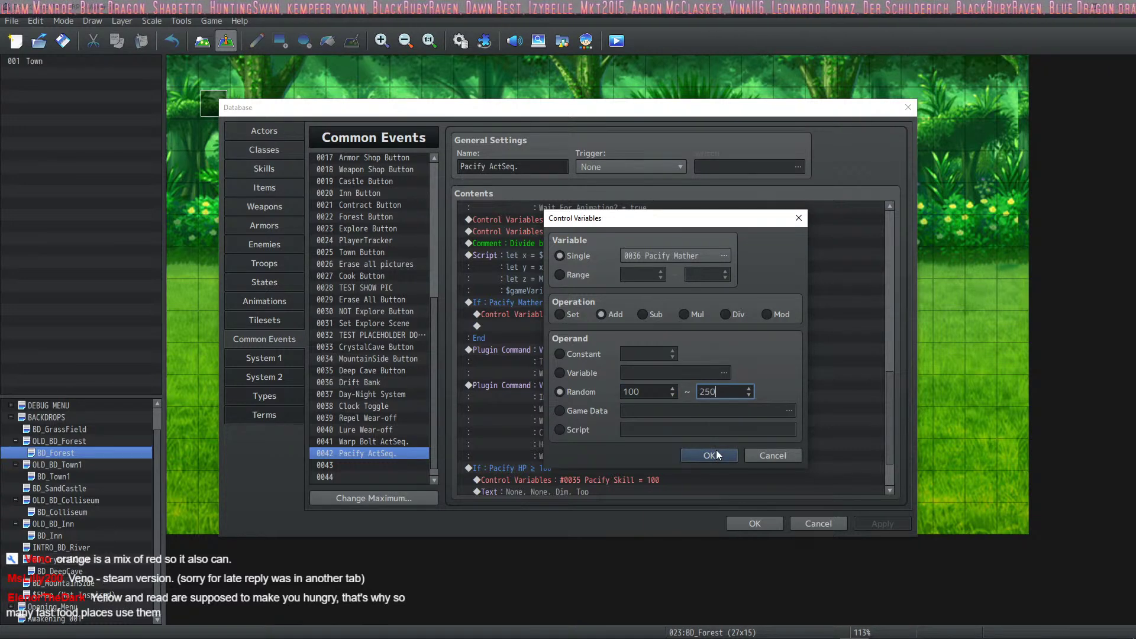
click(716, 455)
click(898, 523)
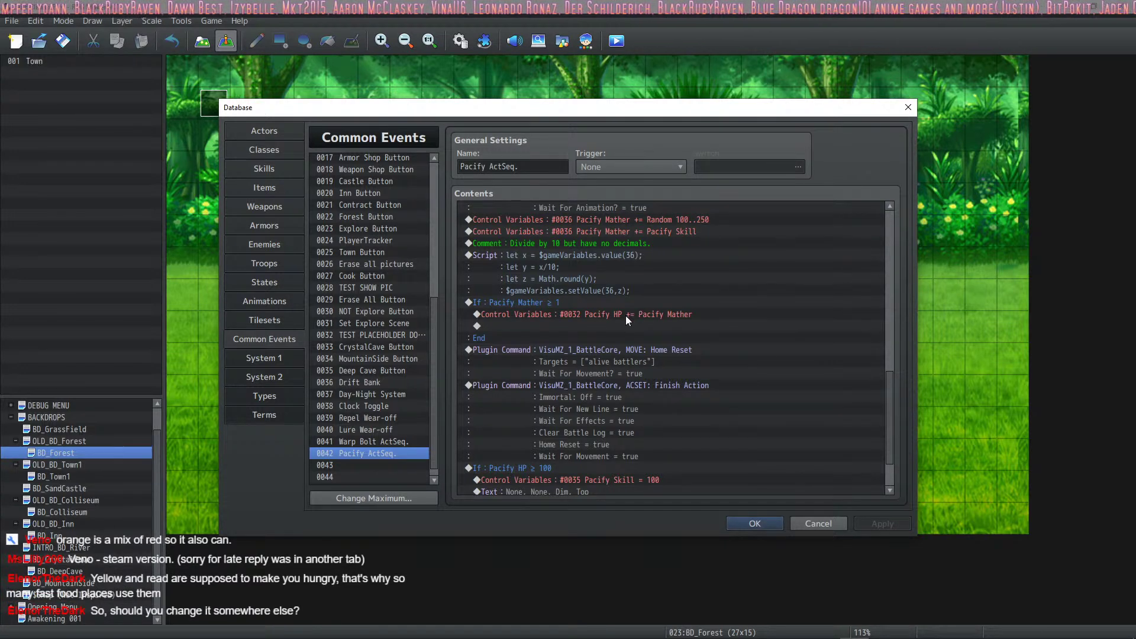
click(756, 524)
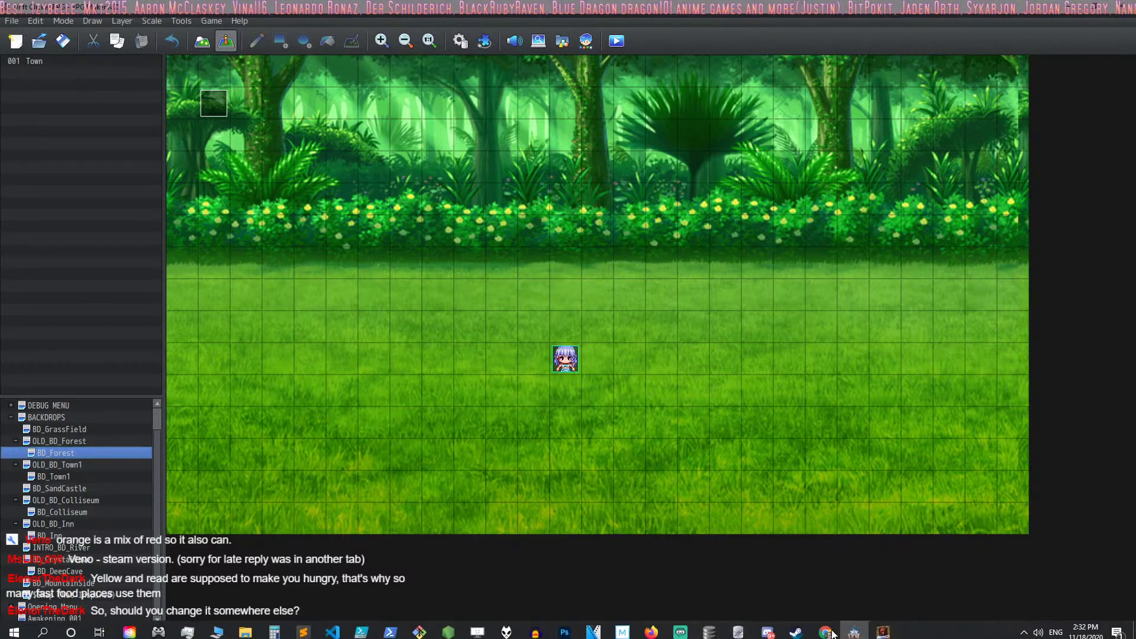
Switch to HUD Maker Ultra and set the Pacify Gauge's Color 1 to the teal #30a8a8.
click(869, 629)
click(854, 442)
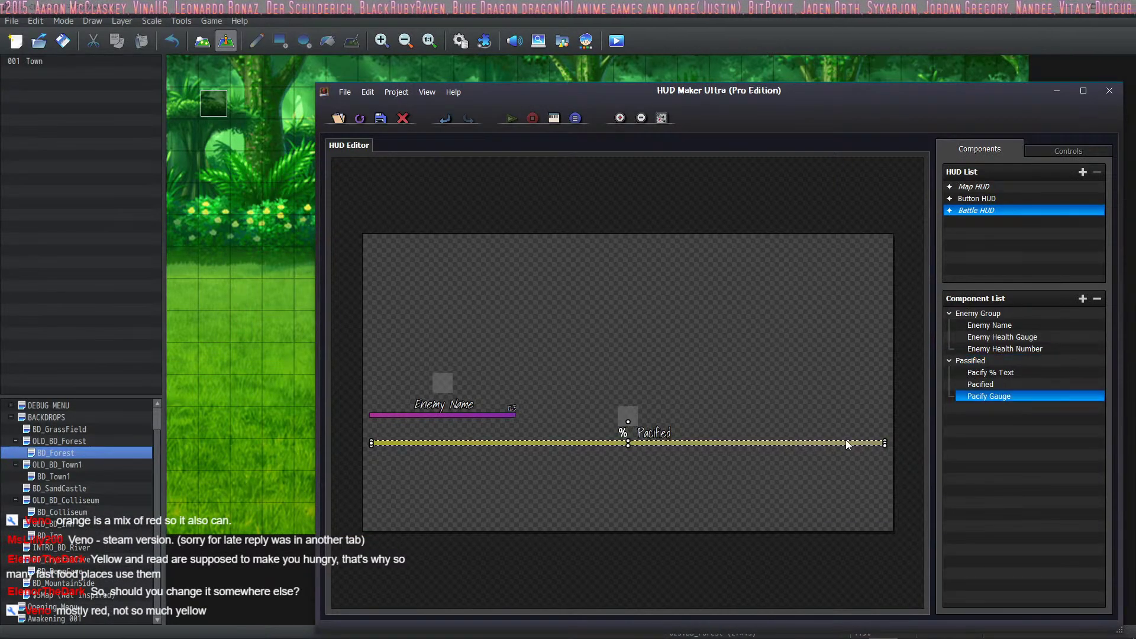
double_click(847, 440)
click(612, 482)
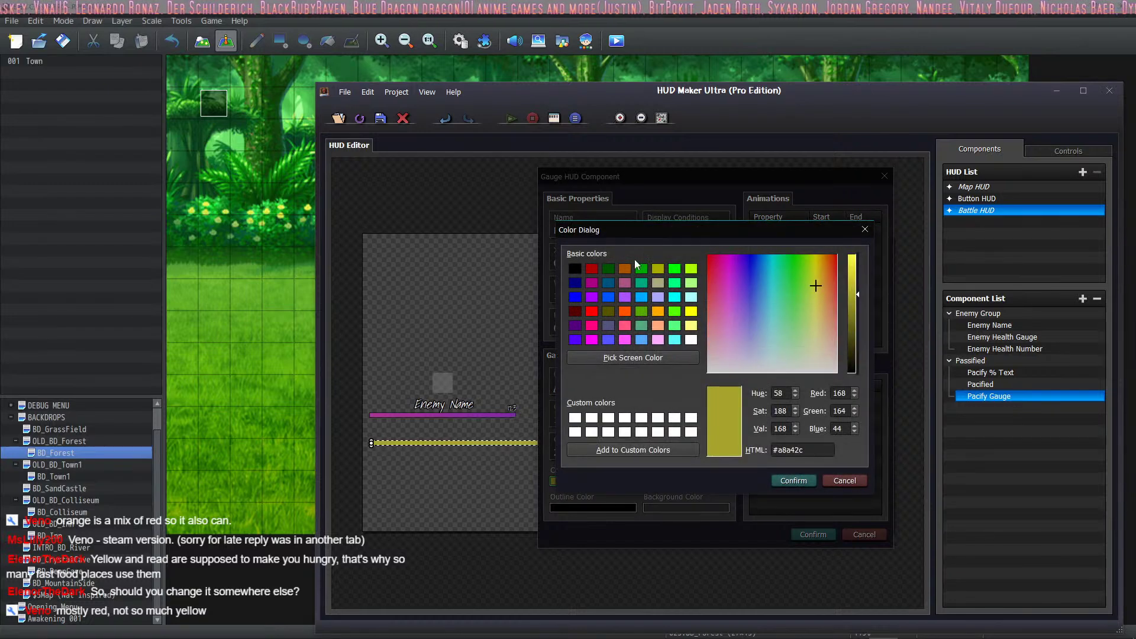
mouse_move(765, 278)
mouse_down()
mouse_move(801, 266)
mouse_move(780, 265)
mouse_move(773, 289)
mouse_up()
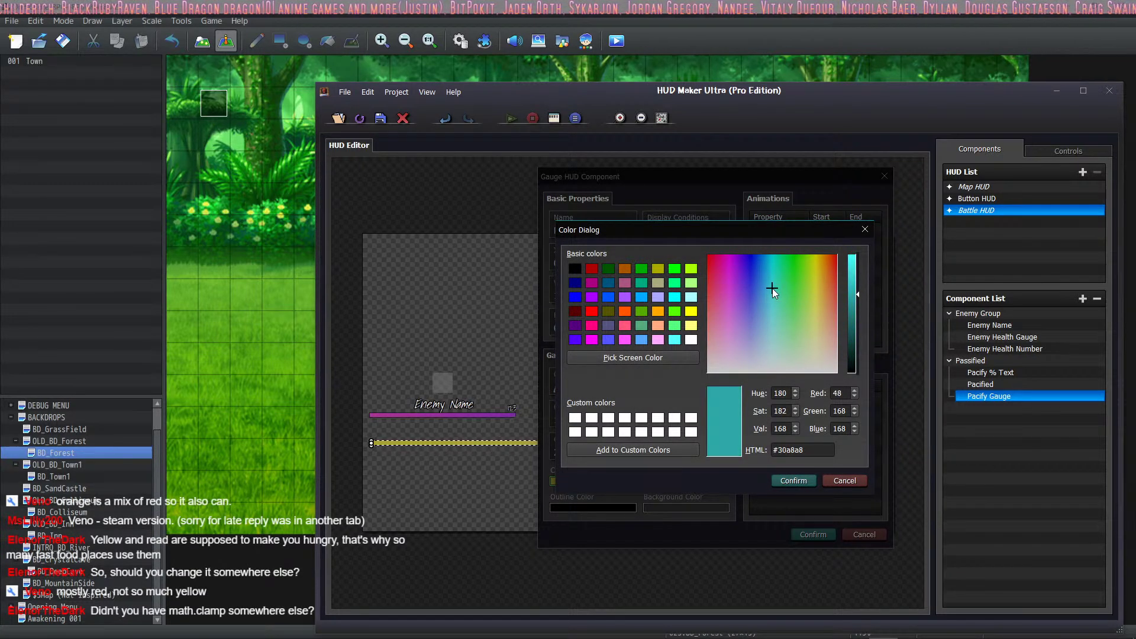
click(783, 479)
Open the Pacify Gauge's Color 2 for editing.
click(680, 479)
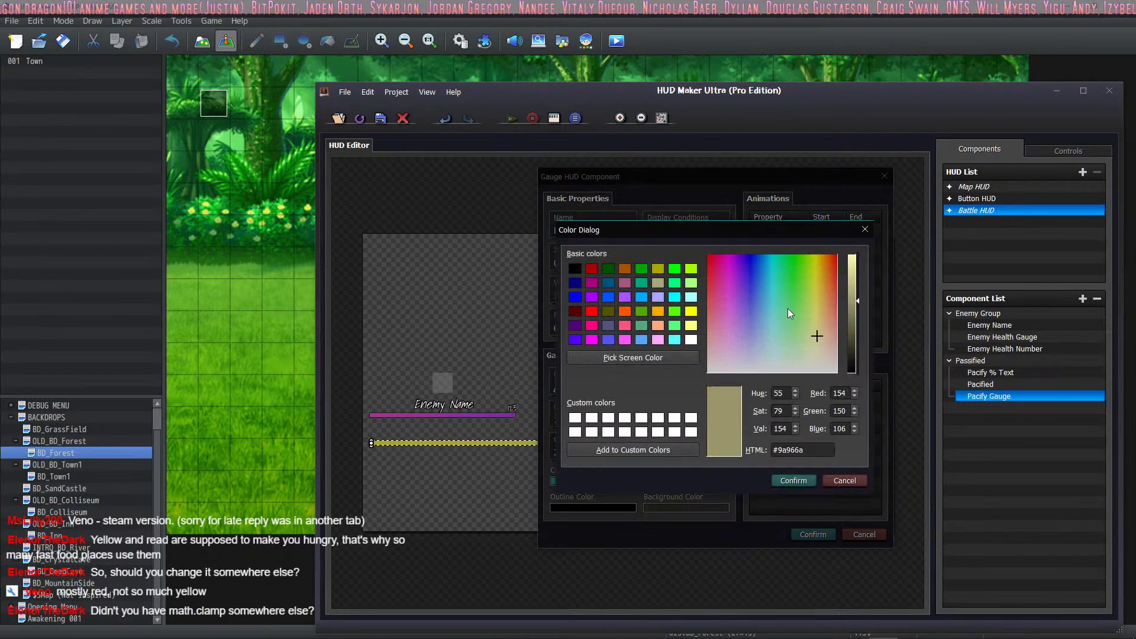
Set the Pacify Gauge's Color 1 to teal #389a8b and its Color 2 to a more saturated cyan-teal.
mouse_move(789, 312)
mouse_down()
mouse_move(765, 299)
mouse_move(759, 310)
mouse_move(773, 321)
mouse_move(775, 298)
mouse_up()
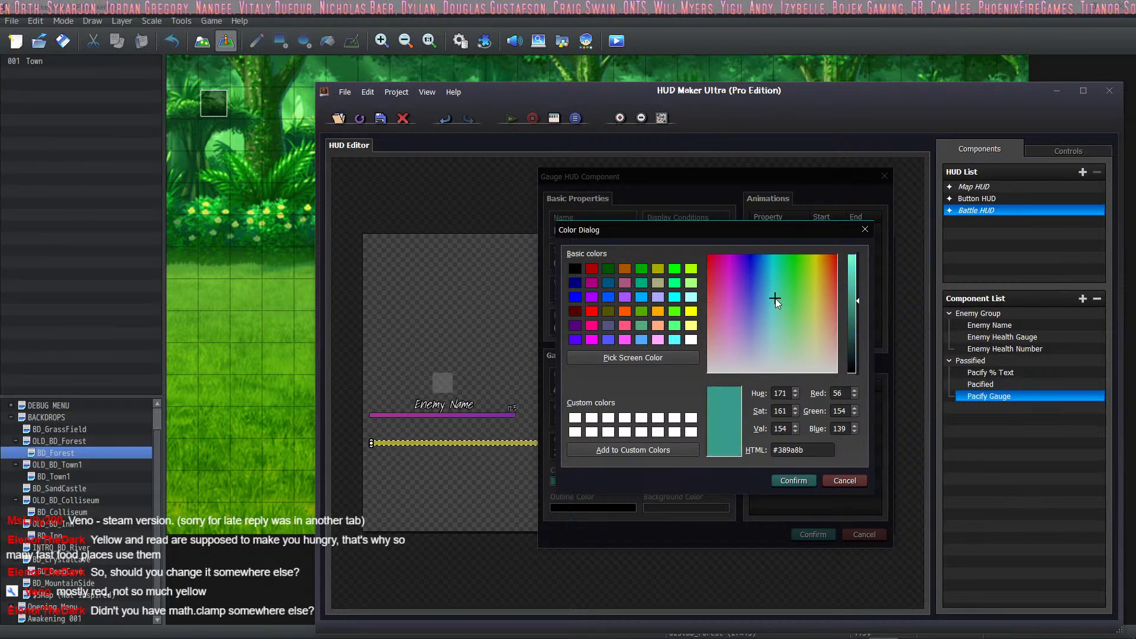
click(787, 482)
click(703, 479)
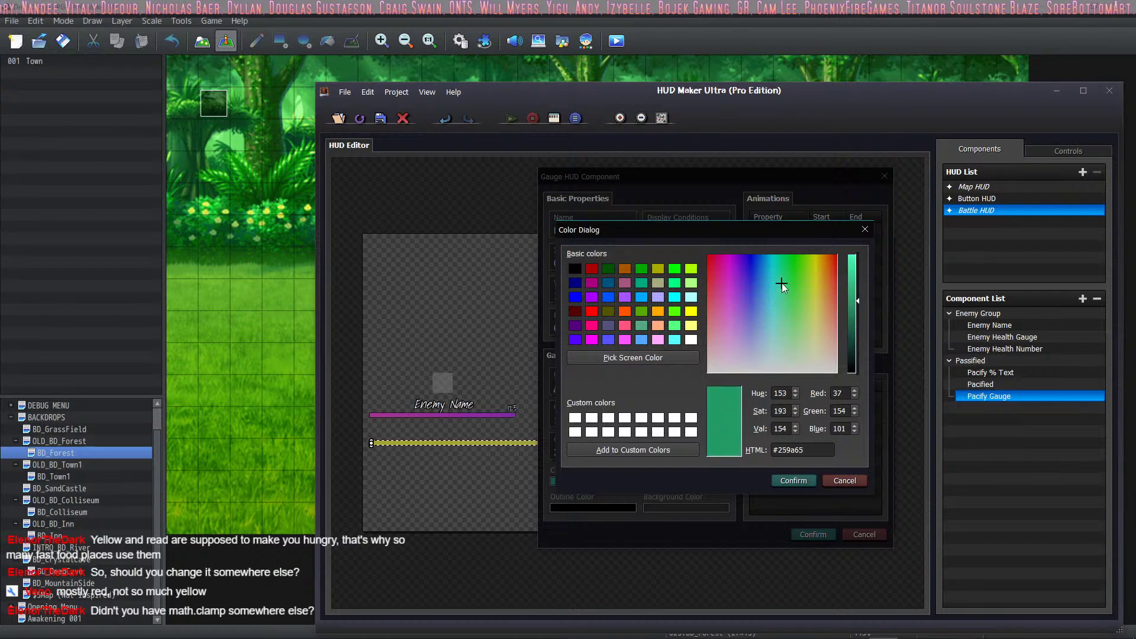
drag(776, 264, 772, 264)
click(793, 481)
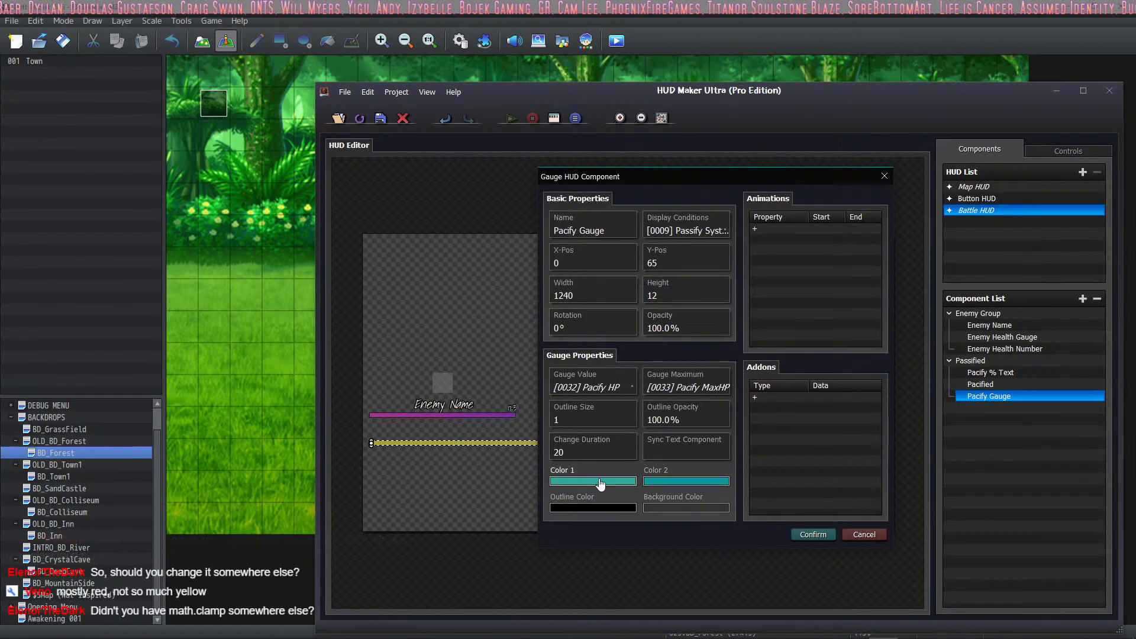
click(805, 536)
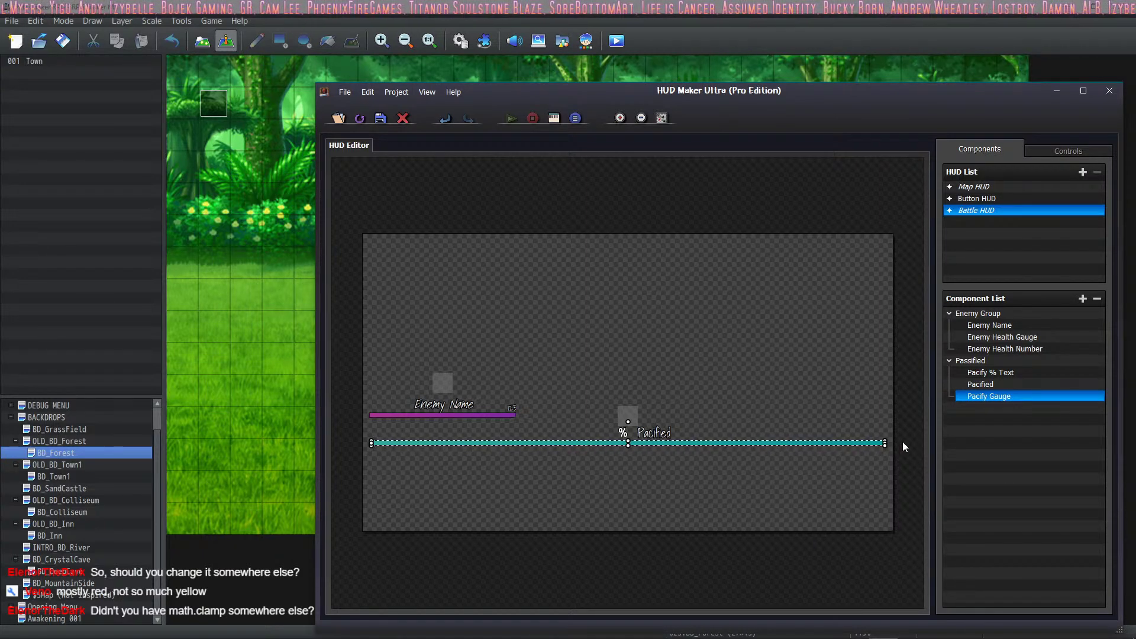
Change the Pacify Gauge's Color 2 to deep purple #4f039a.
double_click(978, 398)
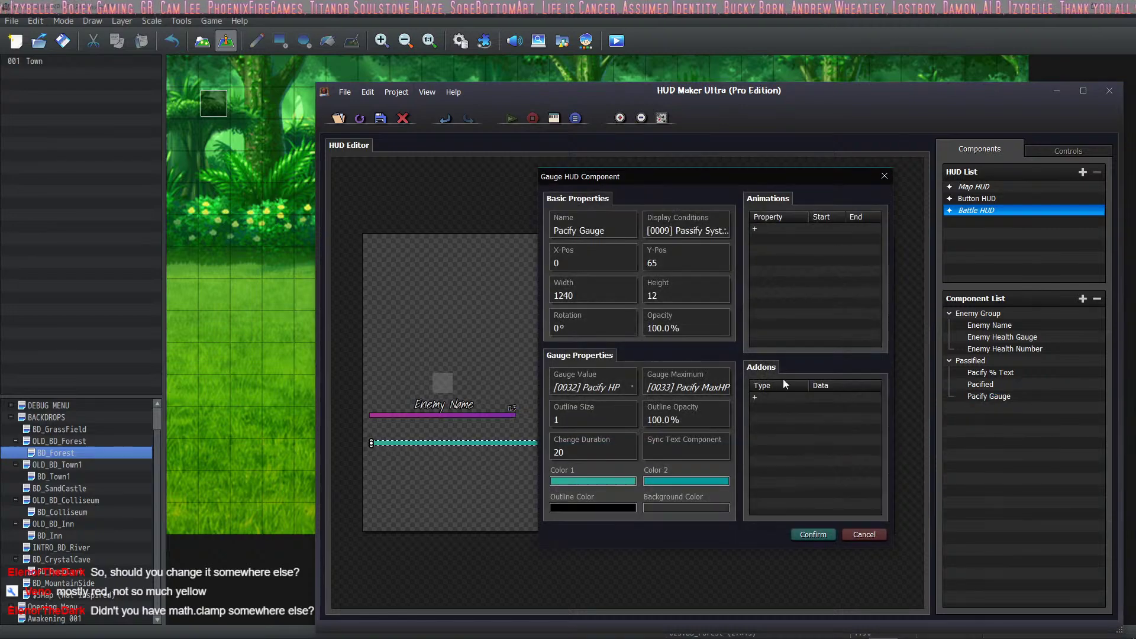
click(686, 481)
drag(769, 258, 740, 257)
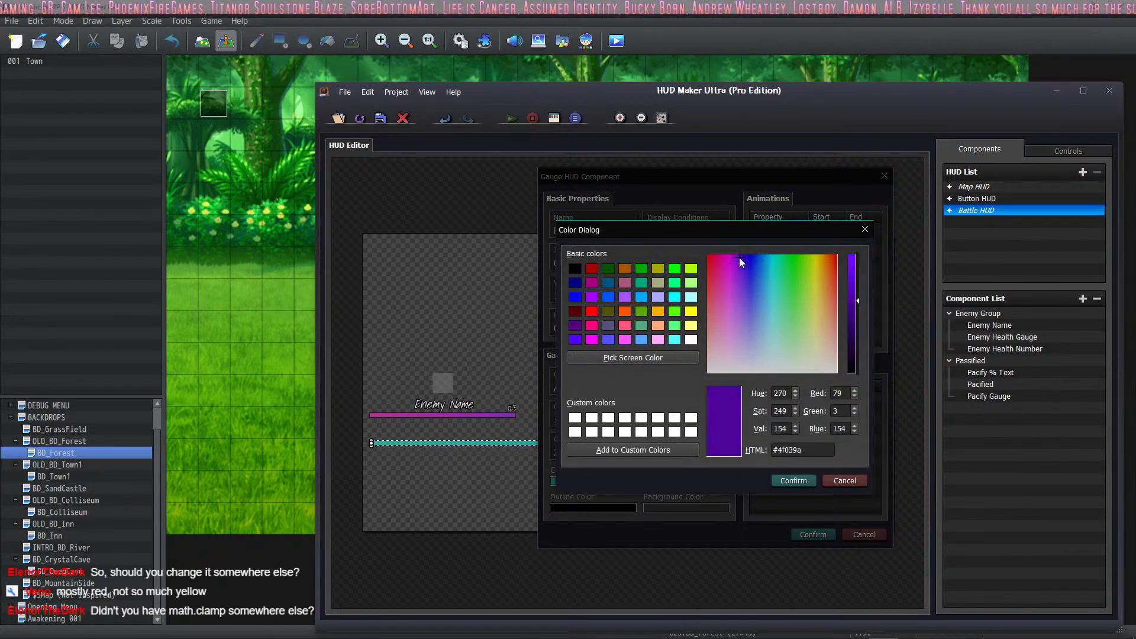
click(794, 480)
click(811, 535)
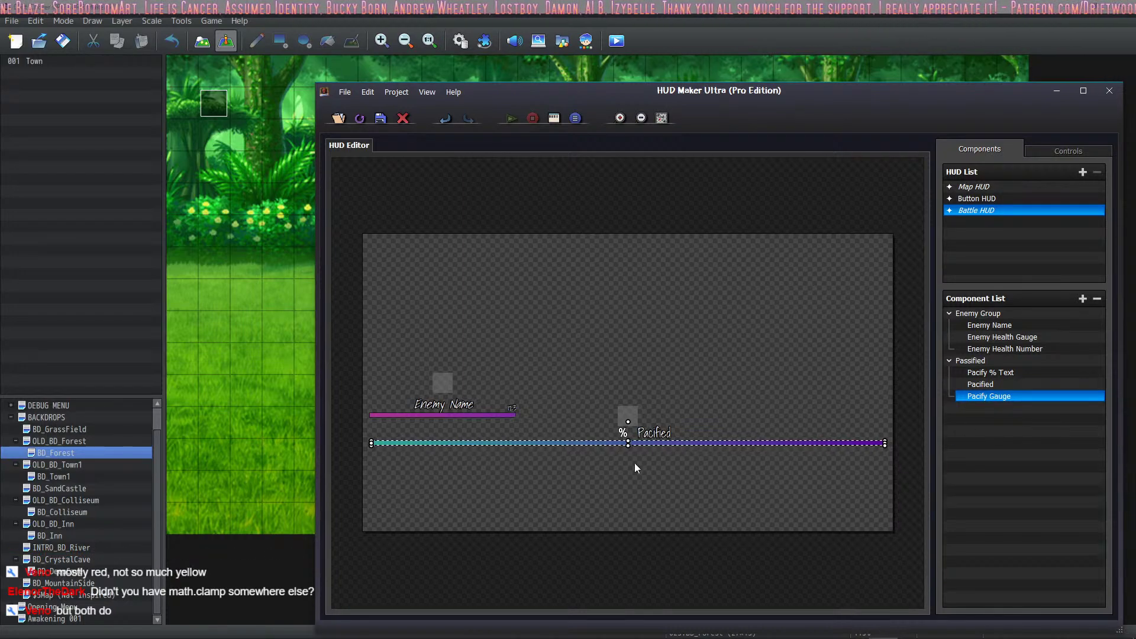
Reopen the Pacify Gauge's properties and set Color 1 to muted purple #6b4da8.
double_click(980, 398)
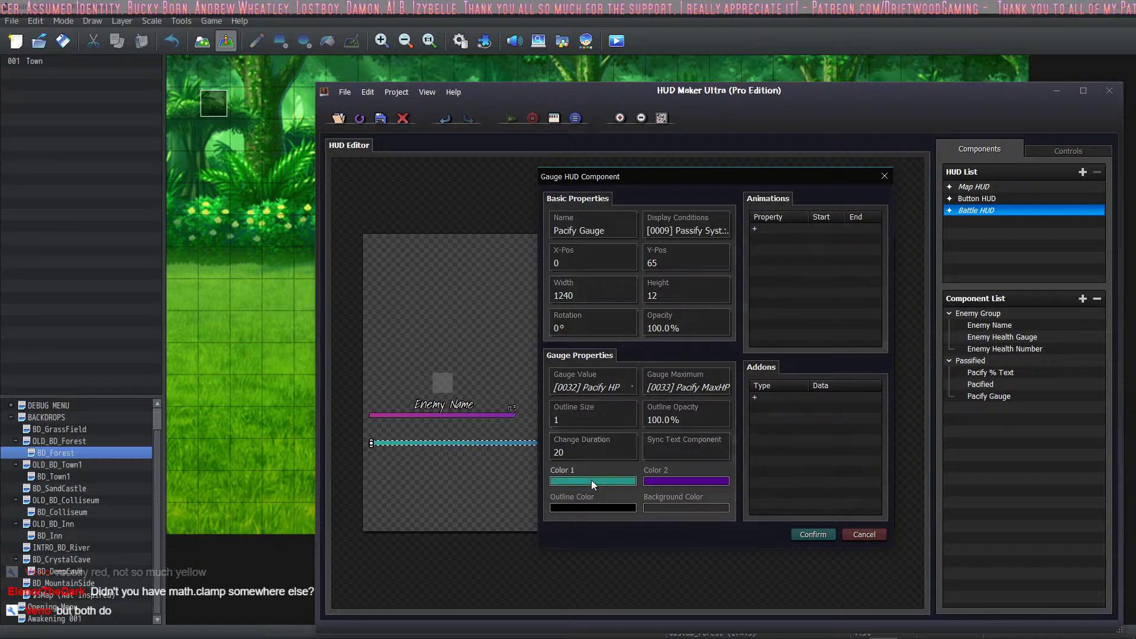
click(657, 479)
click(737, 283)
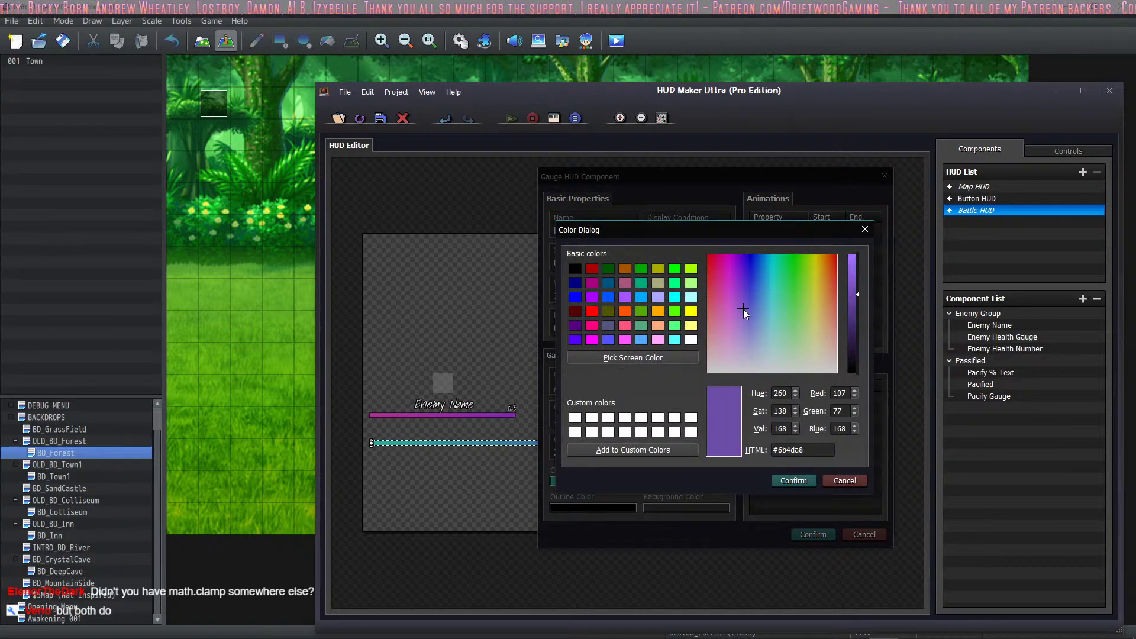
click(794, 480)
Try several green and teal shades for the Pacify Gauge's Color 2, settle on #298f9a, and apply the gauge settings.
click(676, 482)
click(790, 296)
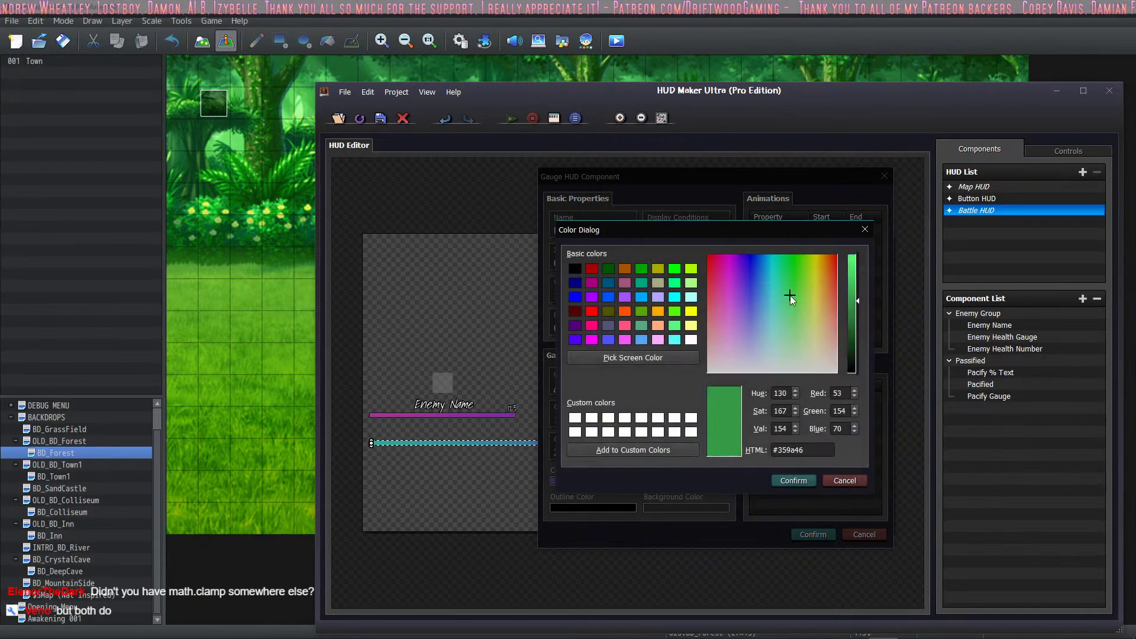
click(776, 275)
click(785, 271)
click(780, 311)
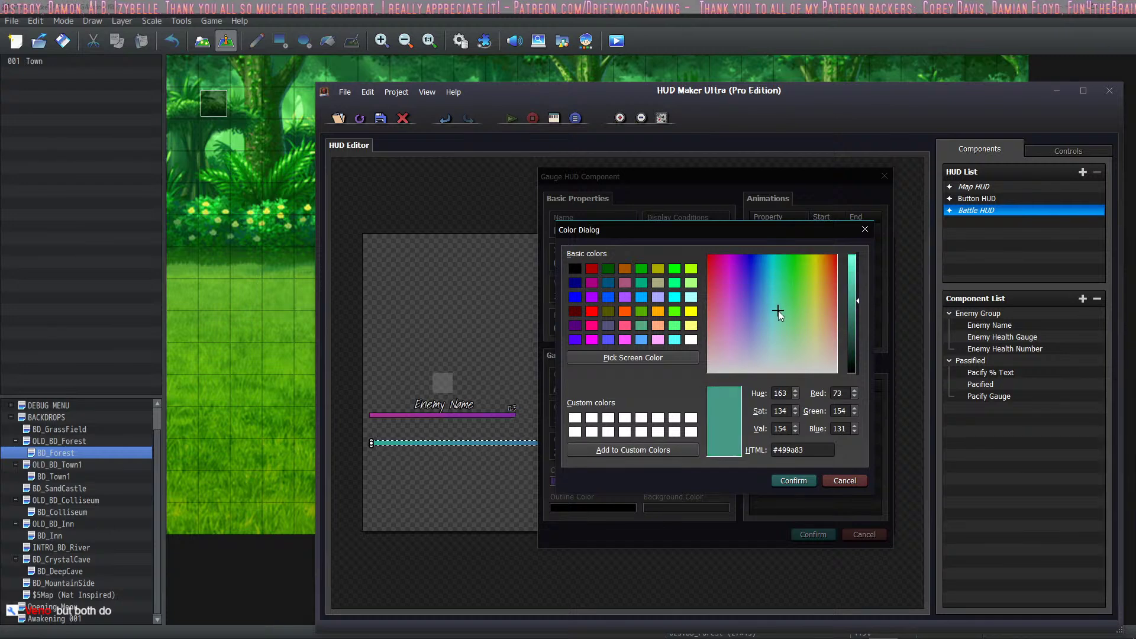
click(788, 287)
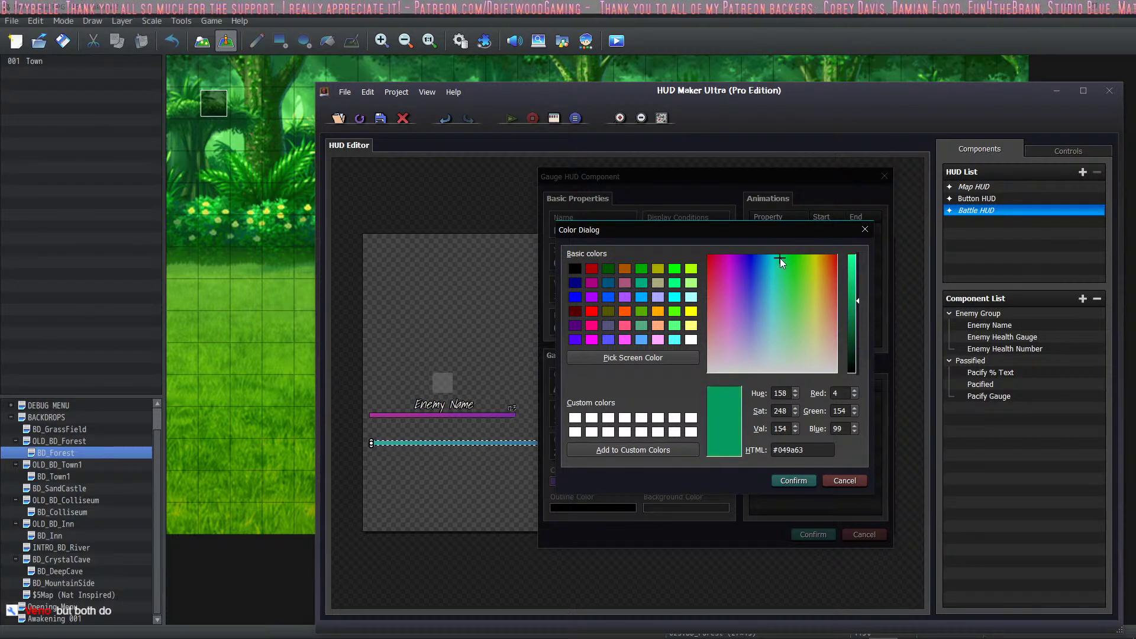
click(777, 294)
click(771, 289)
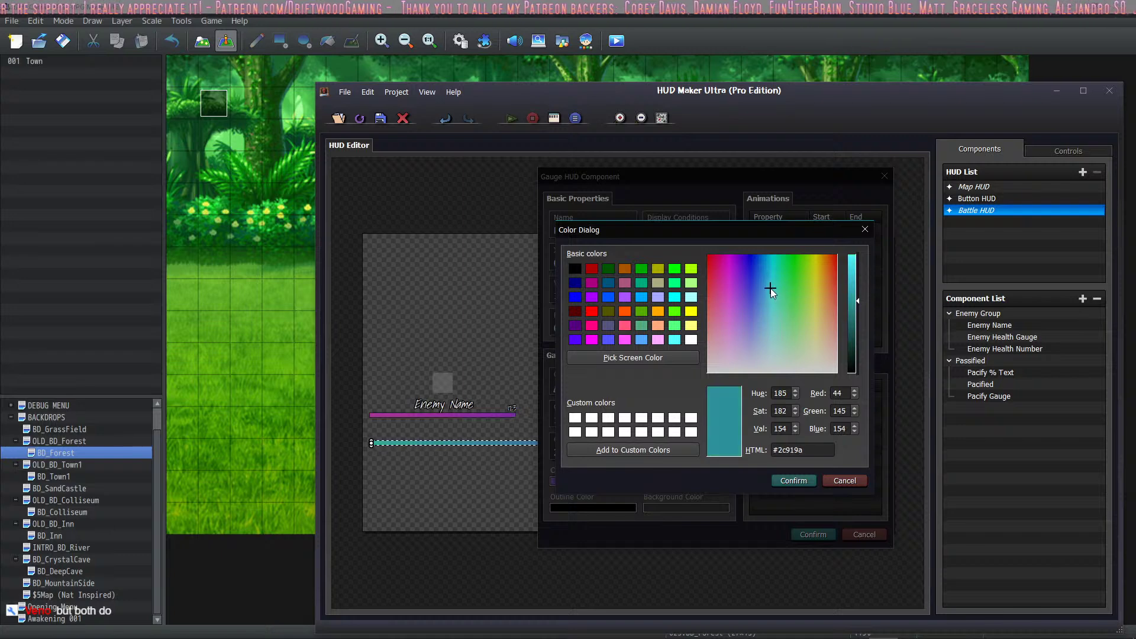
click(769, 290)
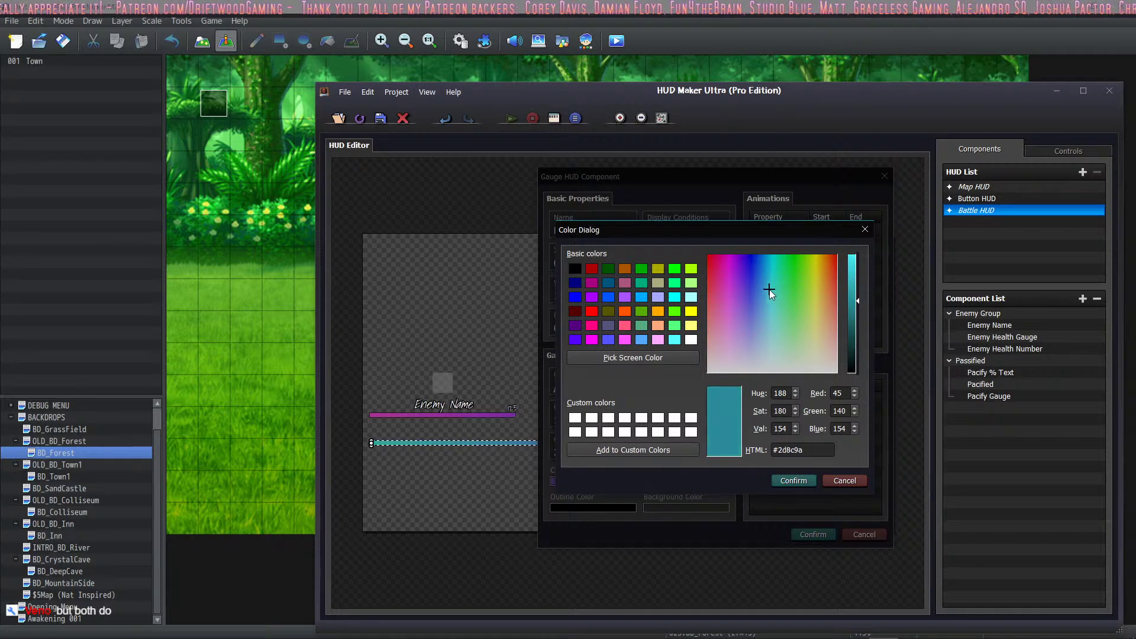
click(767, 286)
click(769, 286)
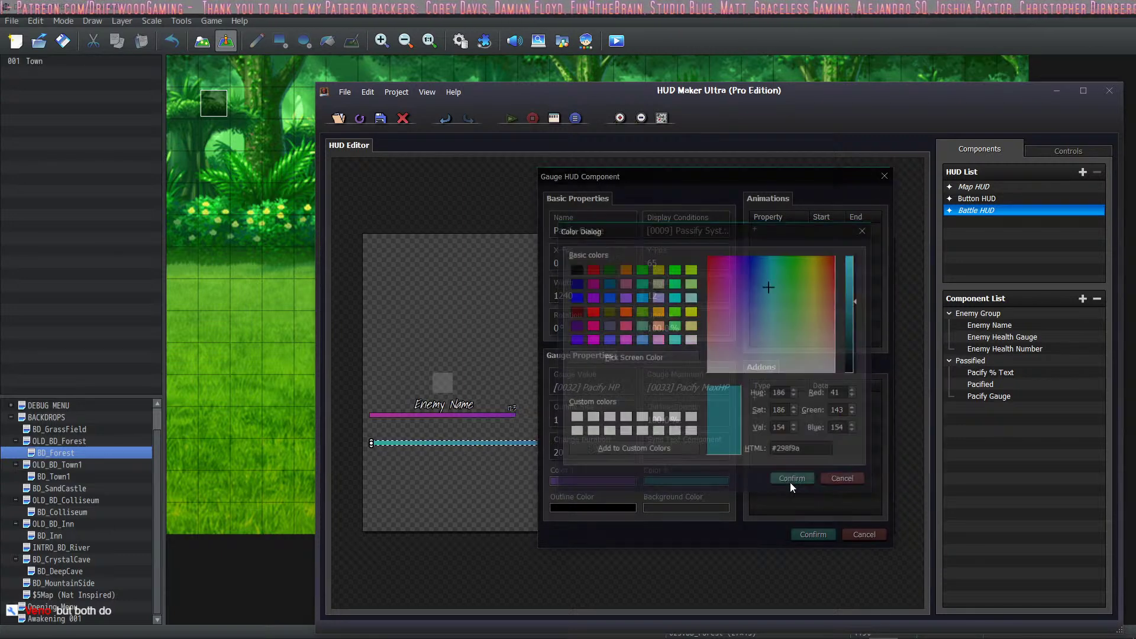
click(790, 480)
click(804, 535)
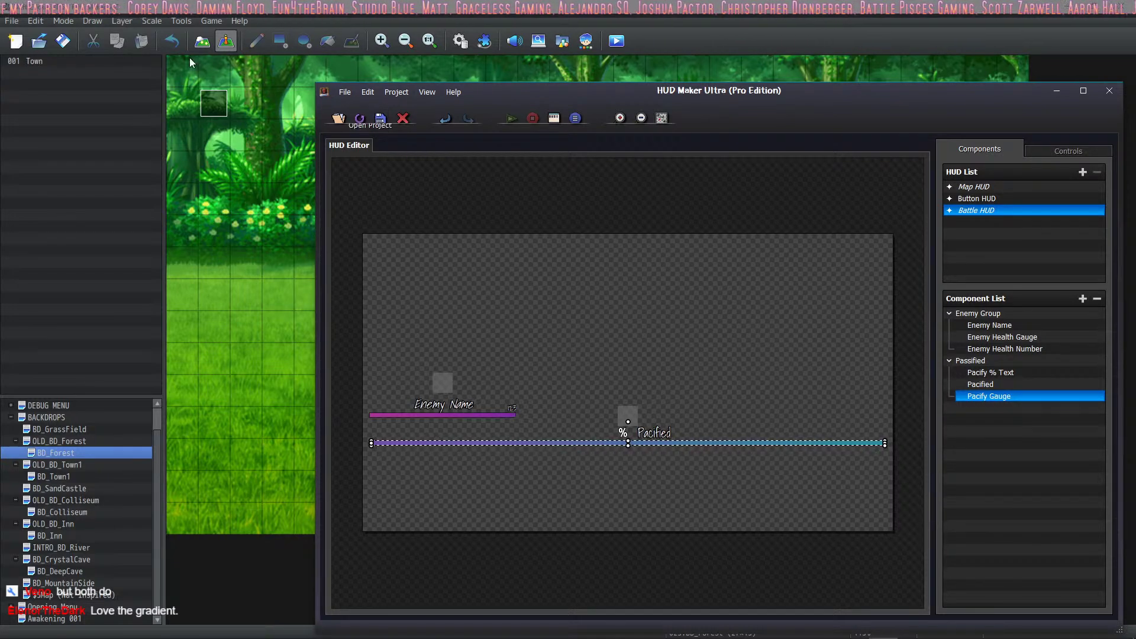
Save the RPG Maker project and launch a playtest, entering a forest battle through Explore.
click(63, 42)
click(619, 40)
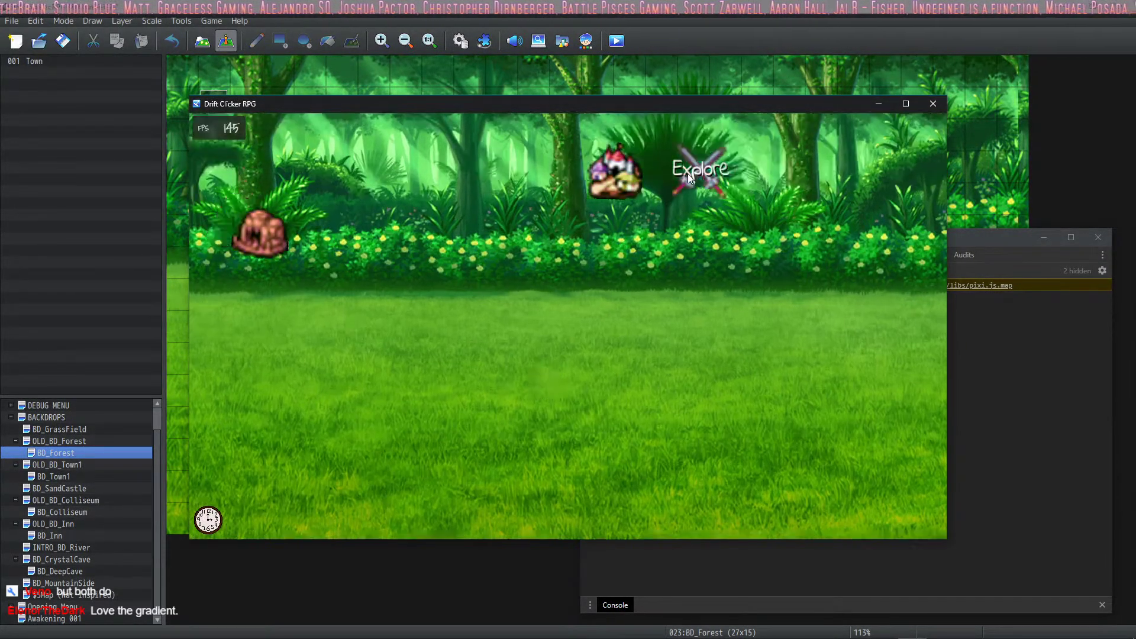
click(688, 174)
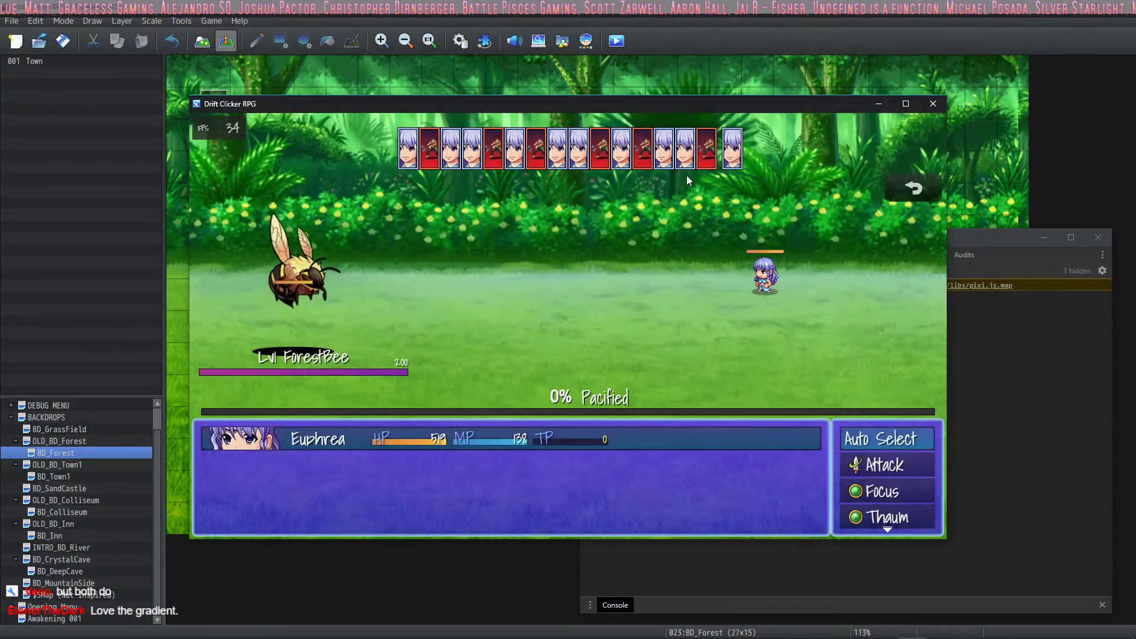
Use the Pacify skill from Focus on the ForestBee each turn until the encounter ends, and continue past the victory screen.
key(Down)
key(Down)
key(Return)
key(Return)
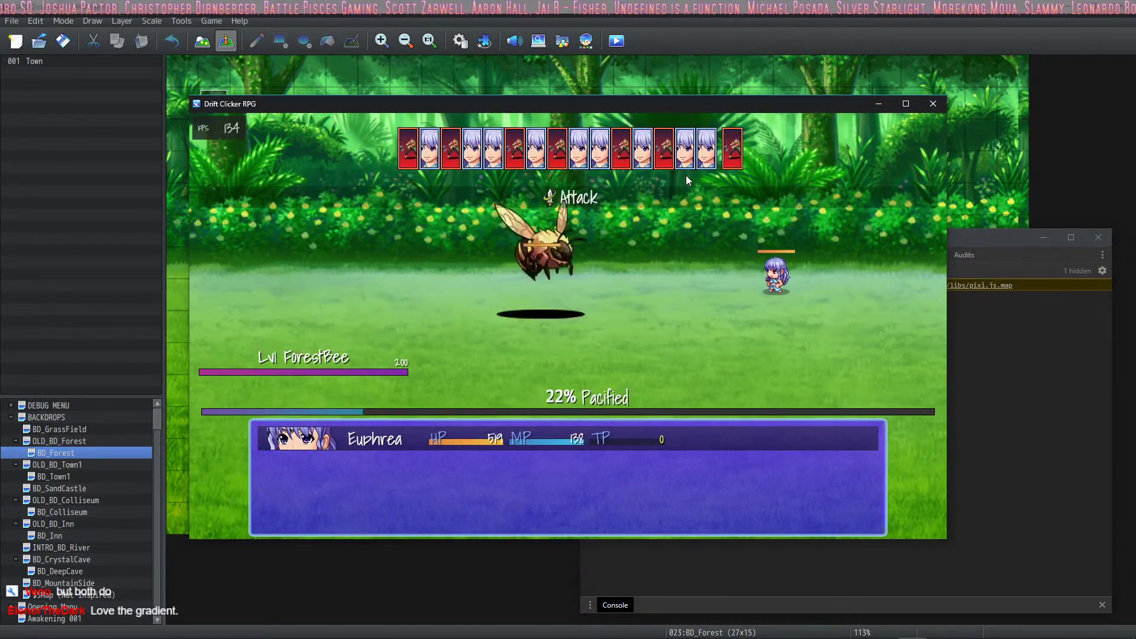
key(Return)
key(Return)
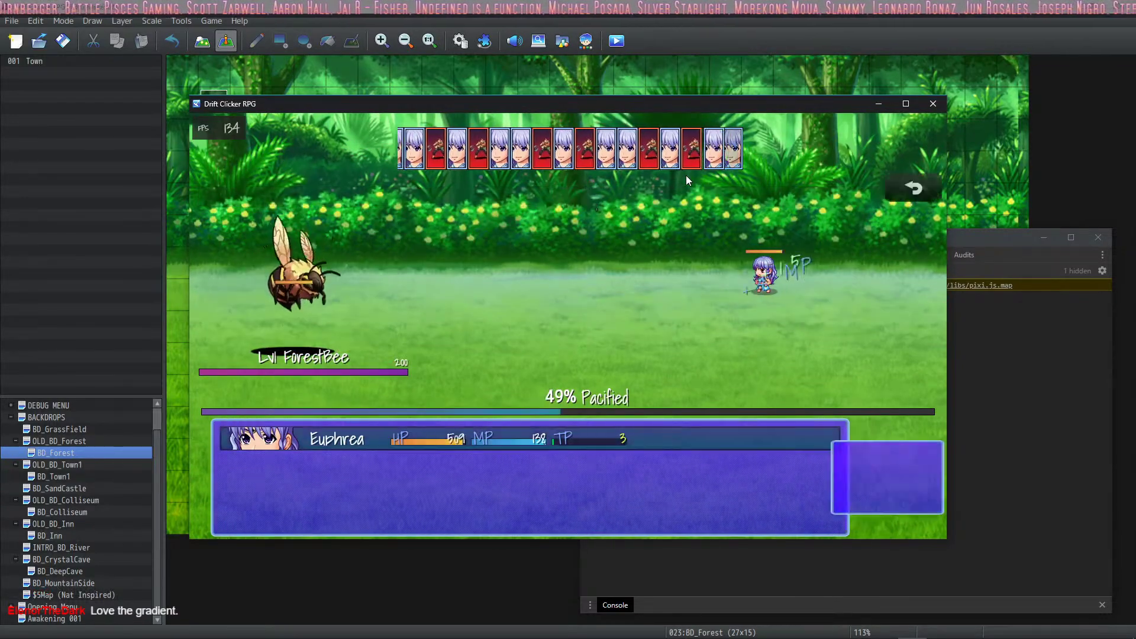
key(Return)
key(Return)
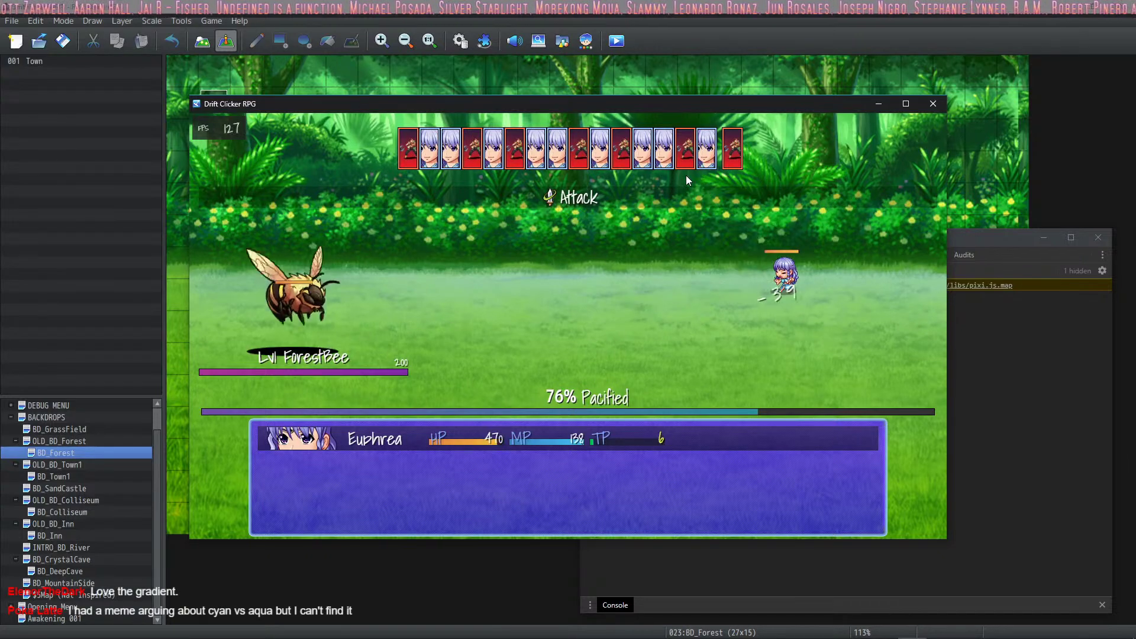
key(Return)
key(Return)
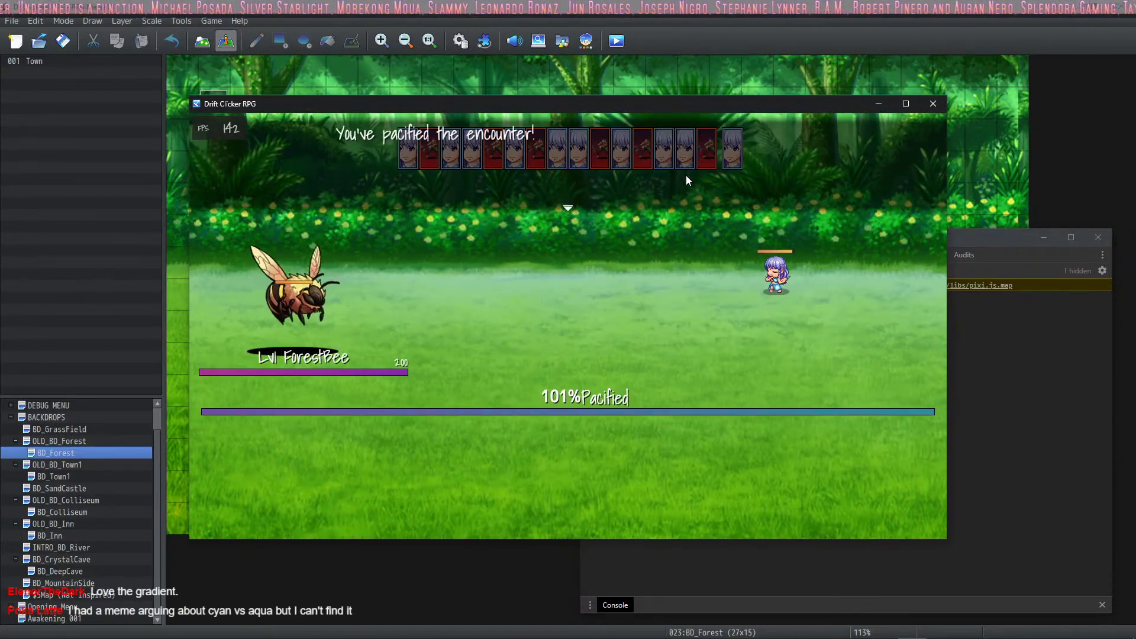
key(Return)
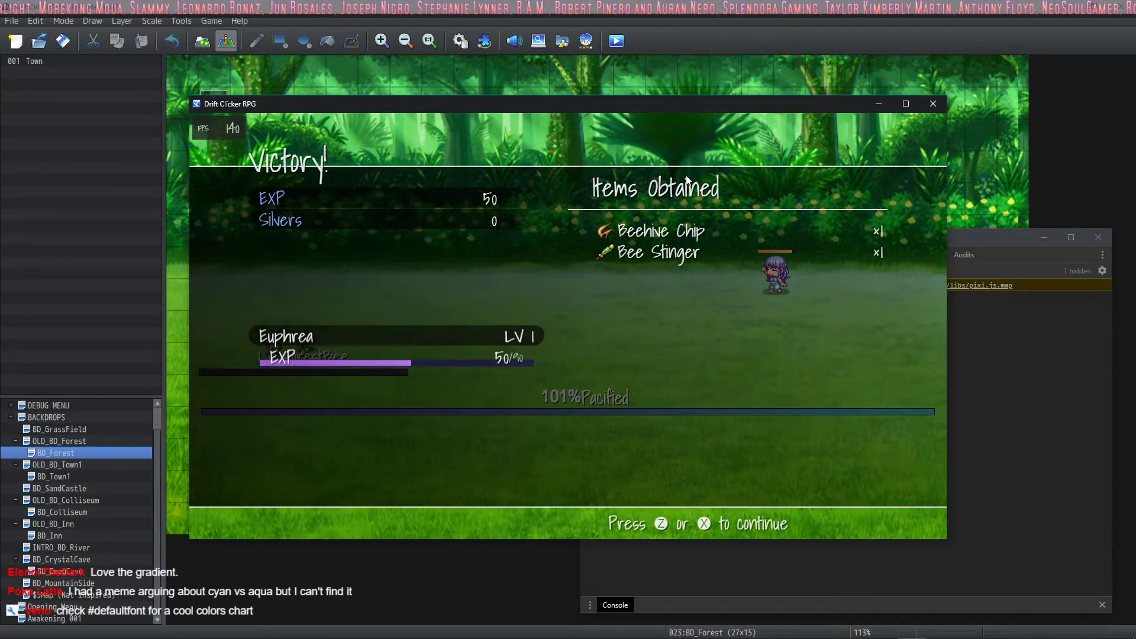
key(Return)
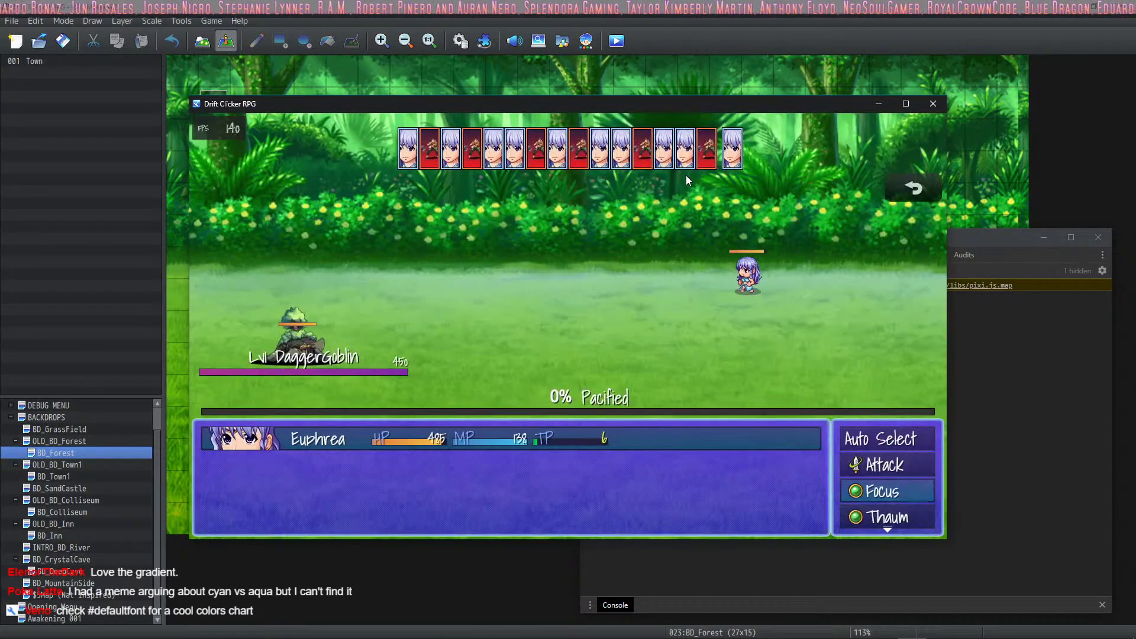
Use Pacify repeatedly on the DaggerGoblin to check the gauge through to victory, and close the playtest.
key(Return)
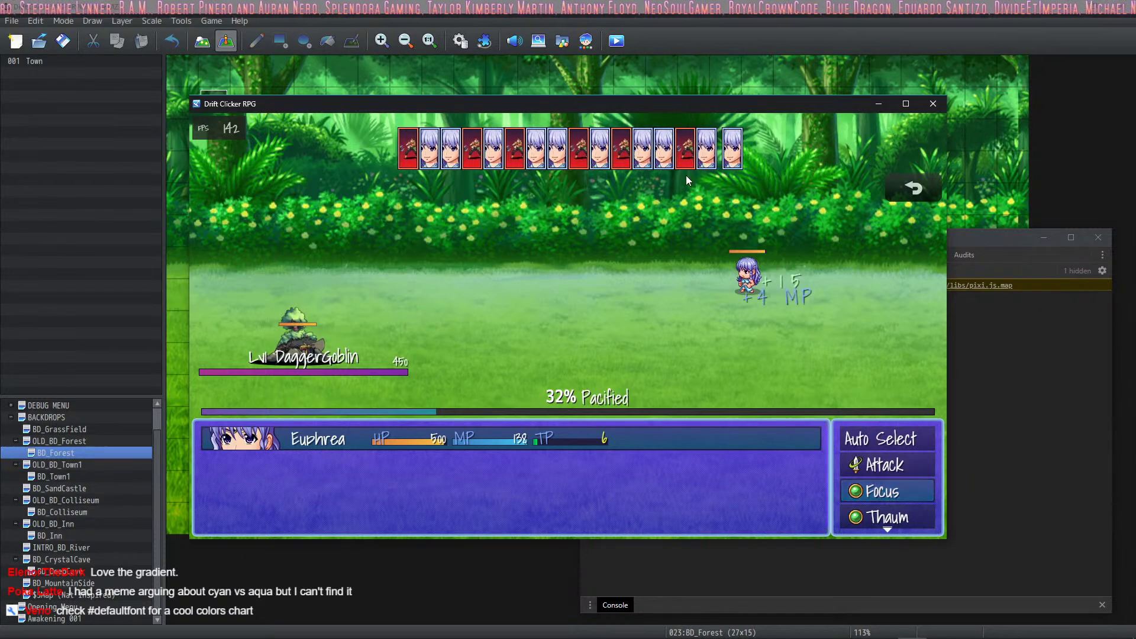
key(Return)
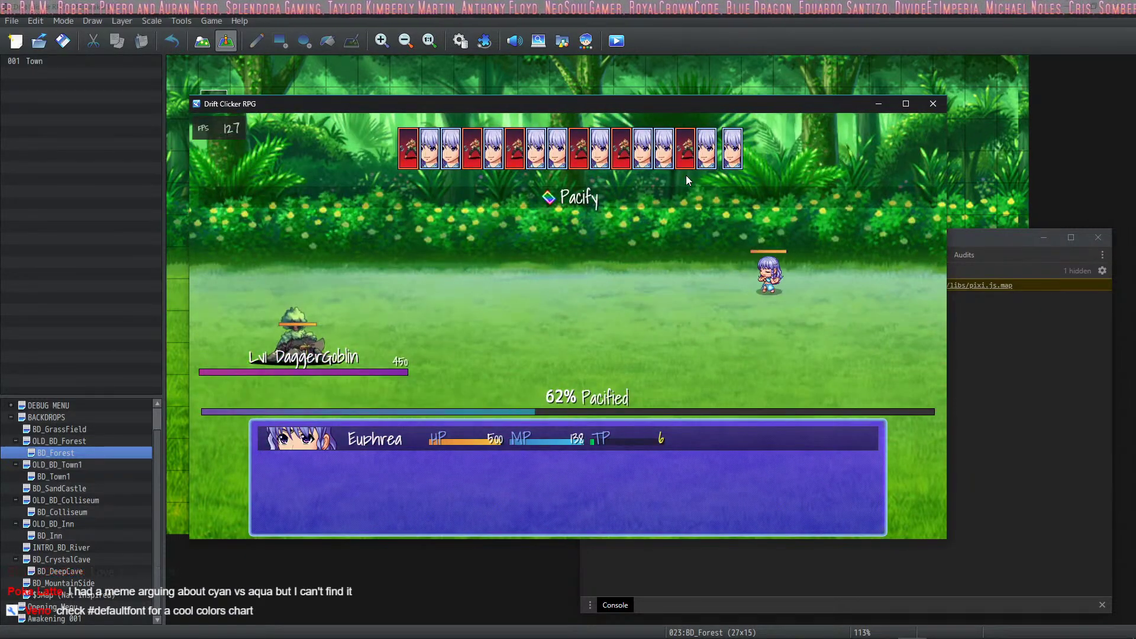
key(Return)
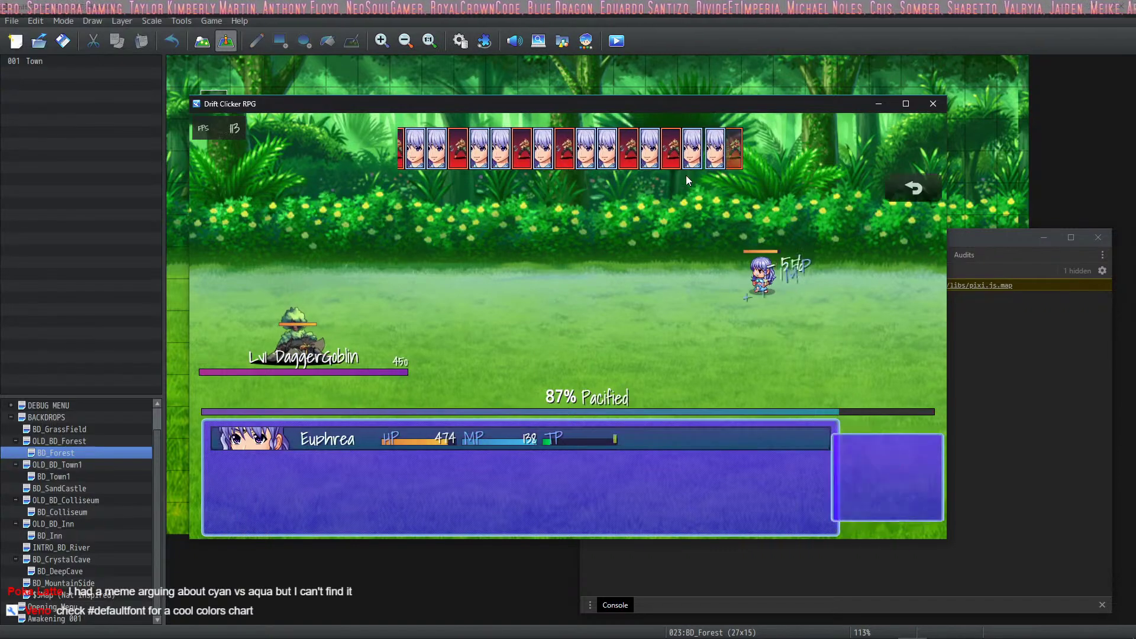
key(Return)
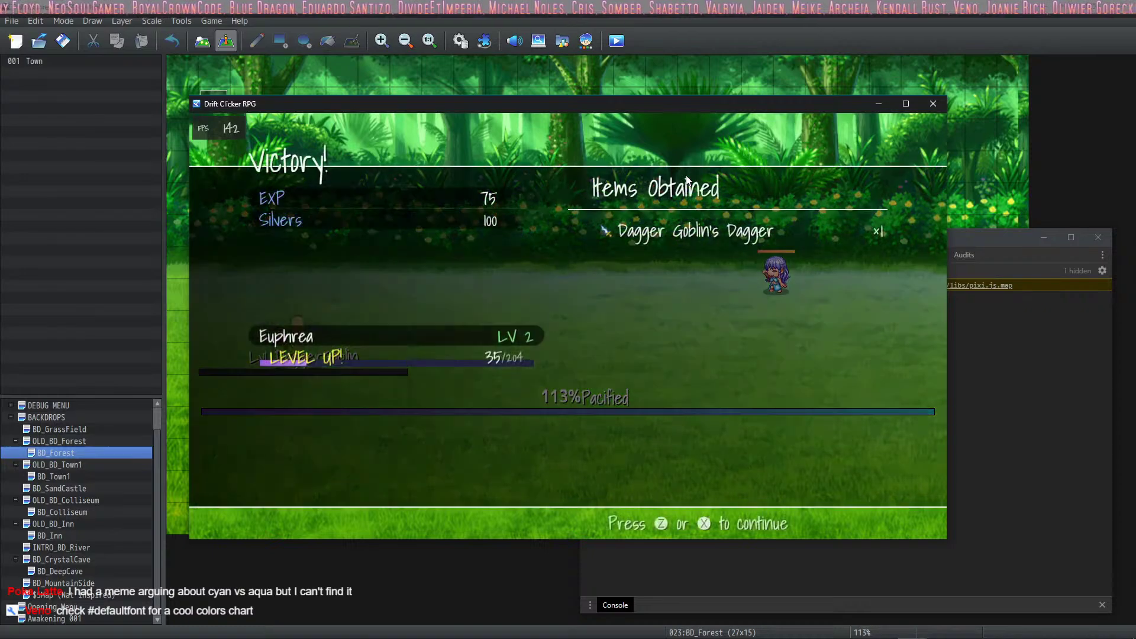
key(Return)
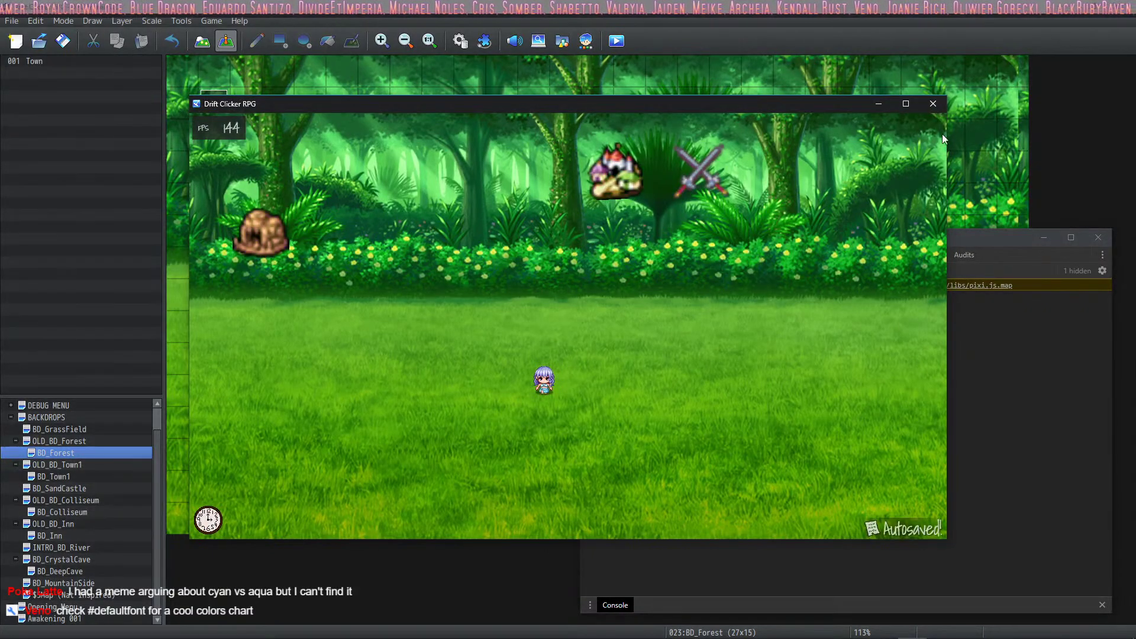
click(934, 104)
Edit the Prismatic Gem item drop percentage in the Warped Spirit enemy's note in the database.
click(461, 41)
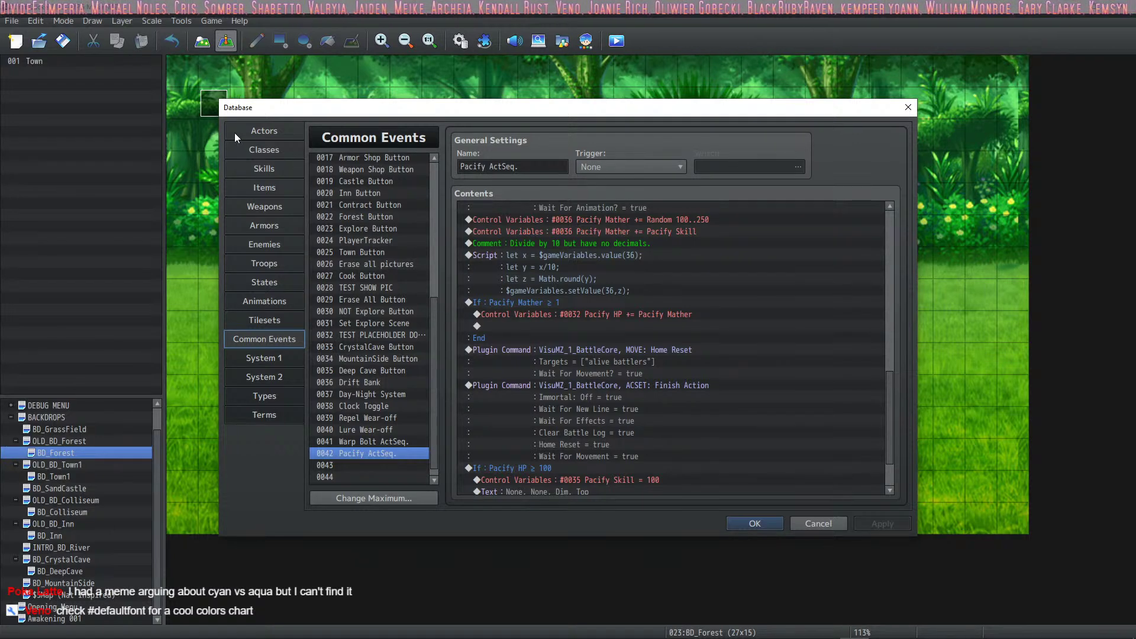
click(265, 170)
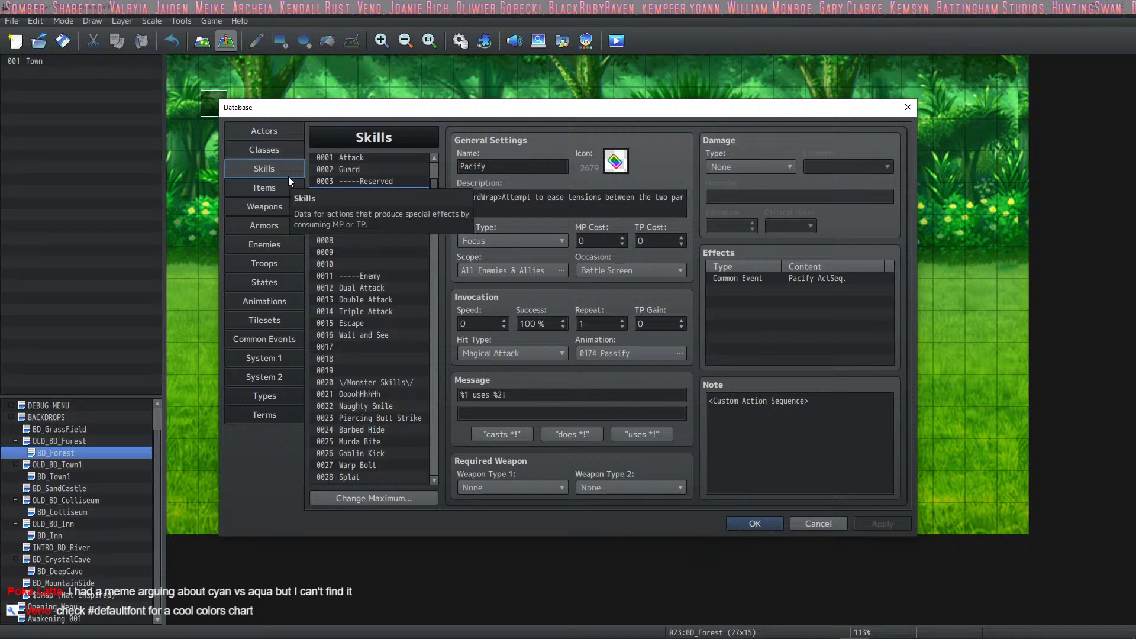
click(275, 246)
scroll(890, 462, down, 5)
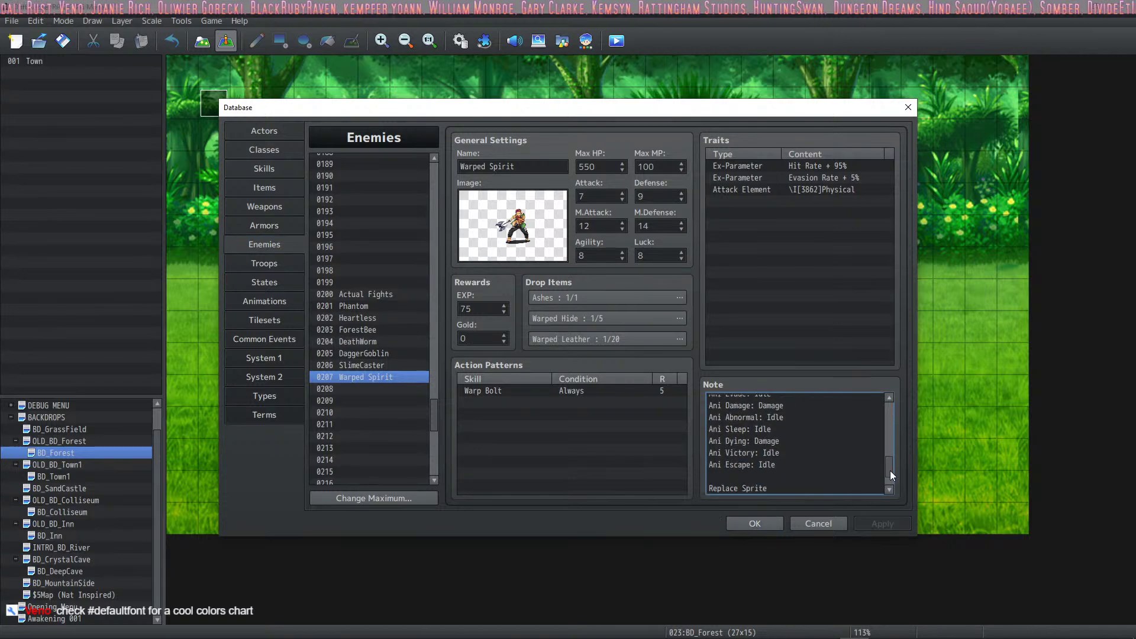
double_click(820, 487)
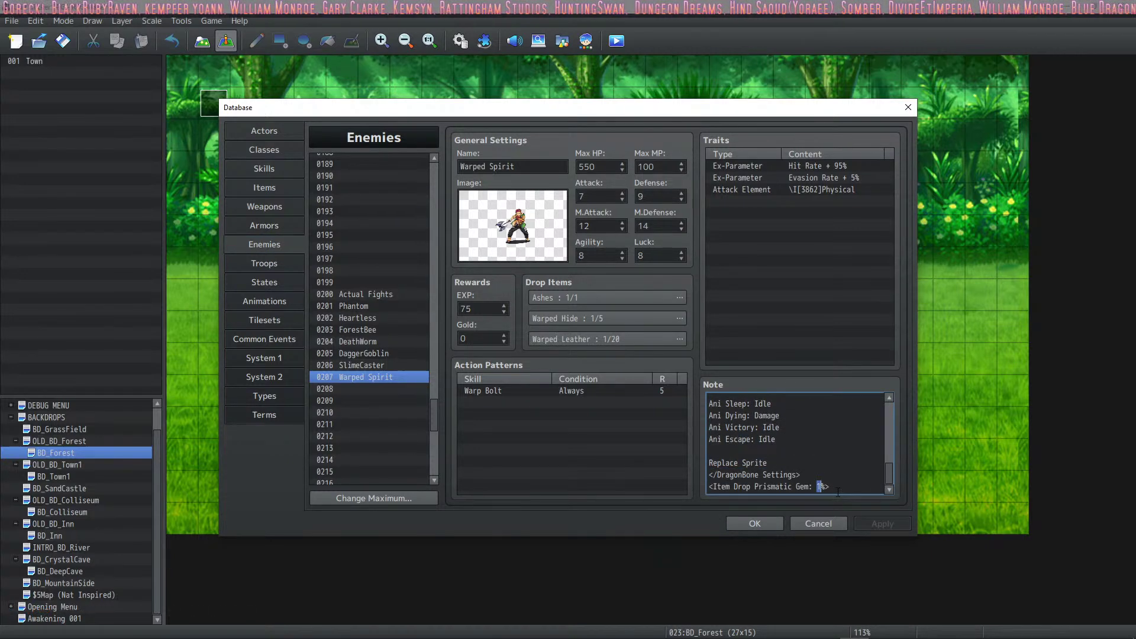
Set the Prismatic Gem item drop to 2% in the notes of the SlimeCaster, DaggerGoblin, DeathWorm and ForestBee enemies.
click(382, 366)
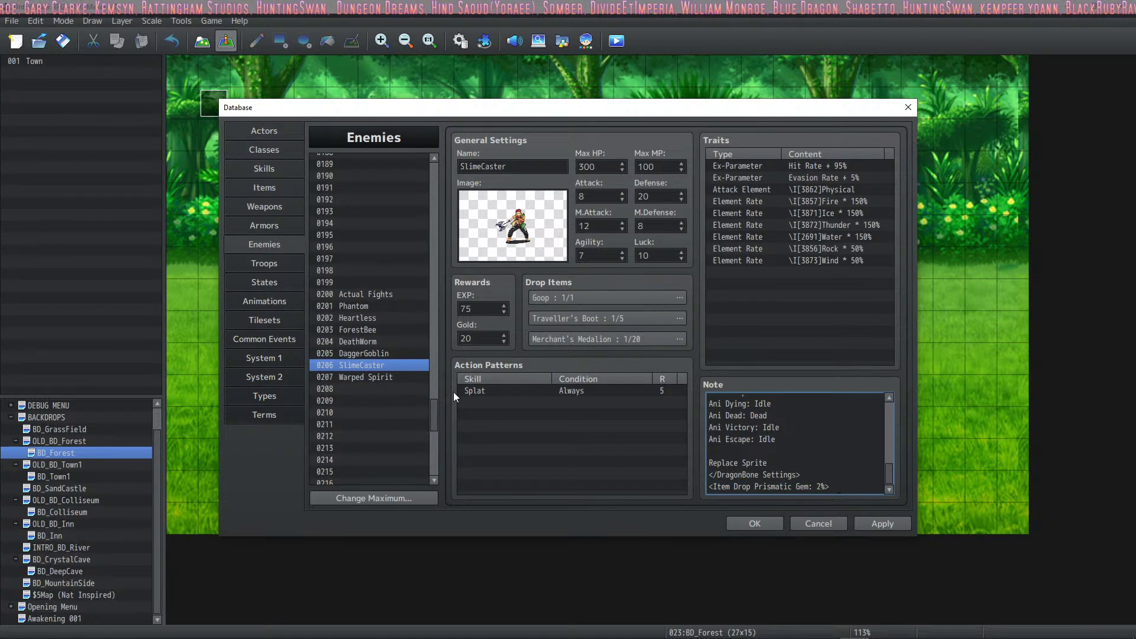
click(367, 355)
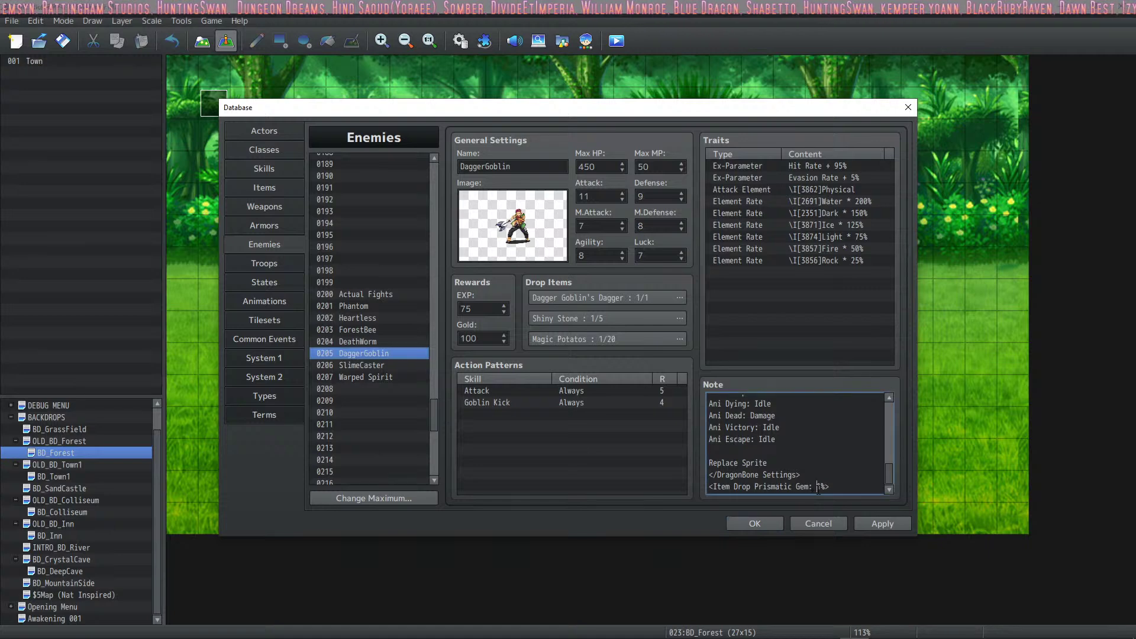
click(362, 343)
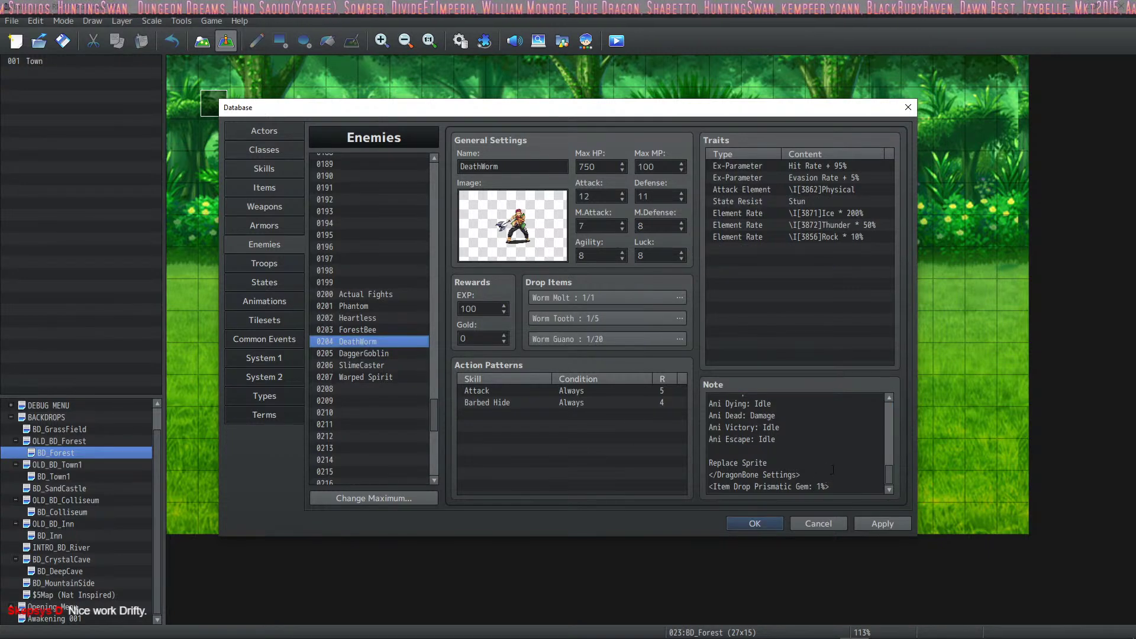
key(Up)
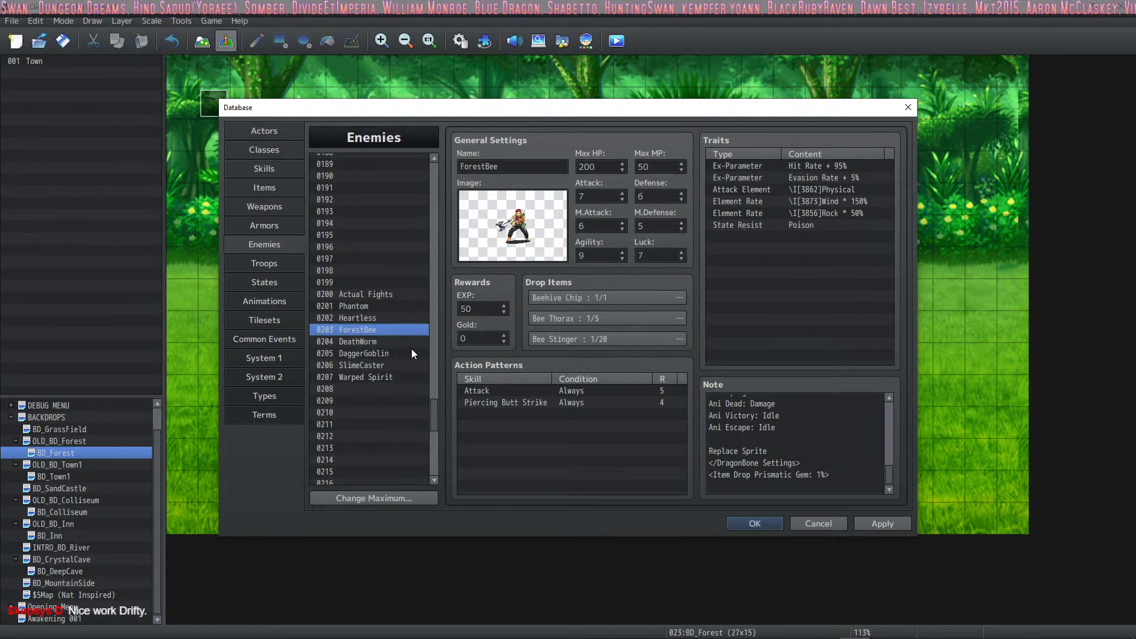
click(821, 474)
key(BackSpace)
text(2)
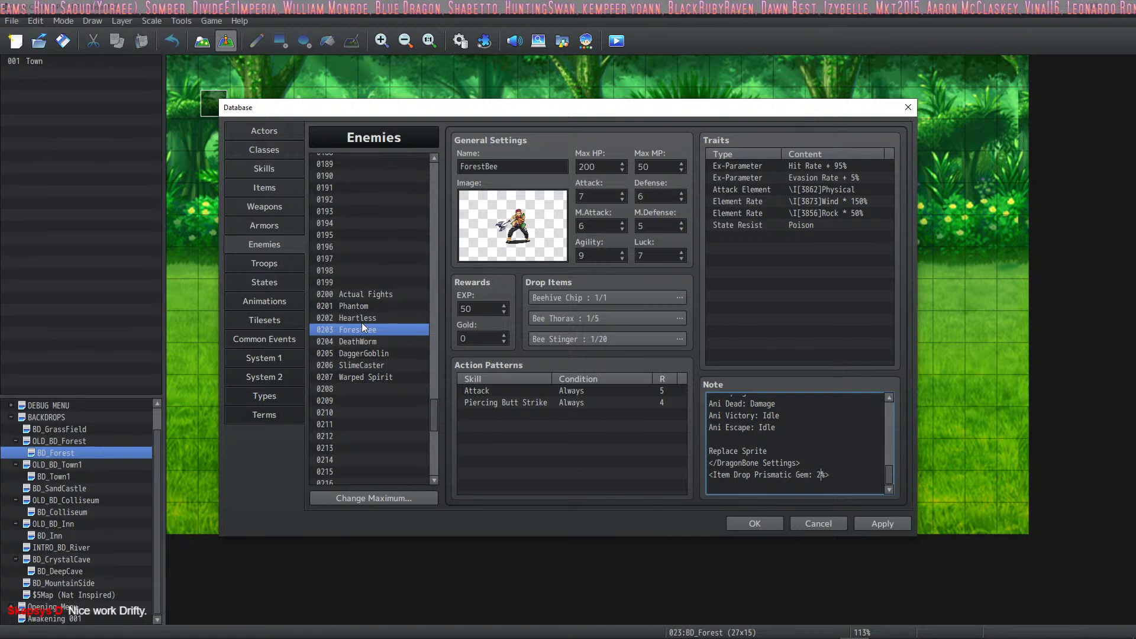
Set the Prismatic Gem item drop to 2% in the Heartless and Phantom enemies' notes.
click(363, 318)
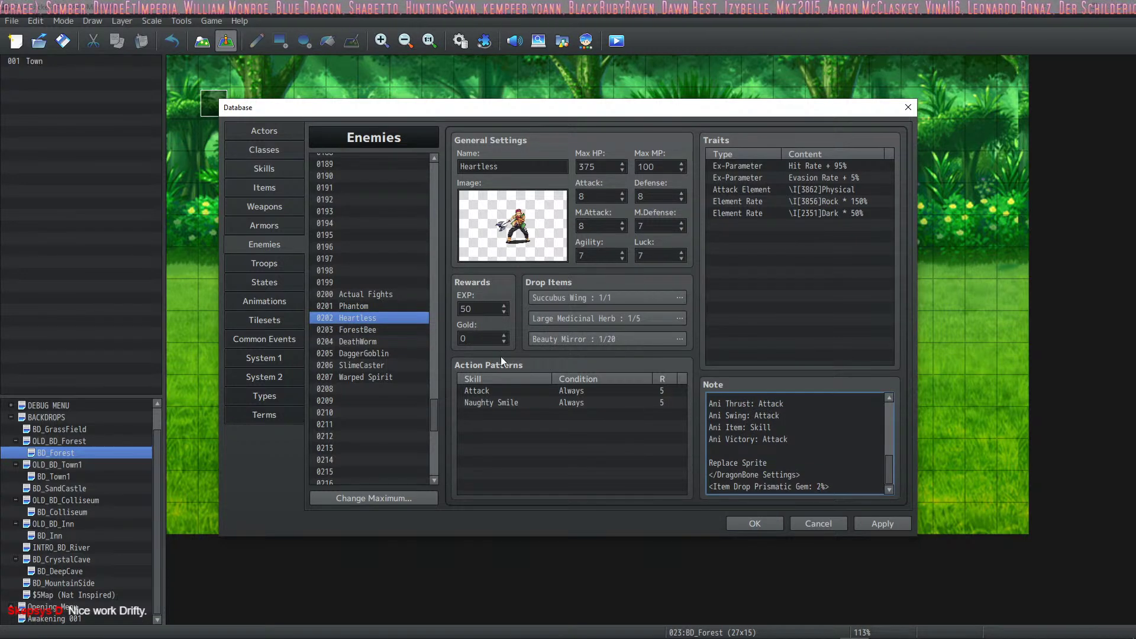
click(378, 307)
click(821, 486)
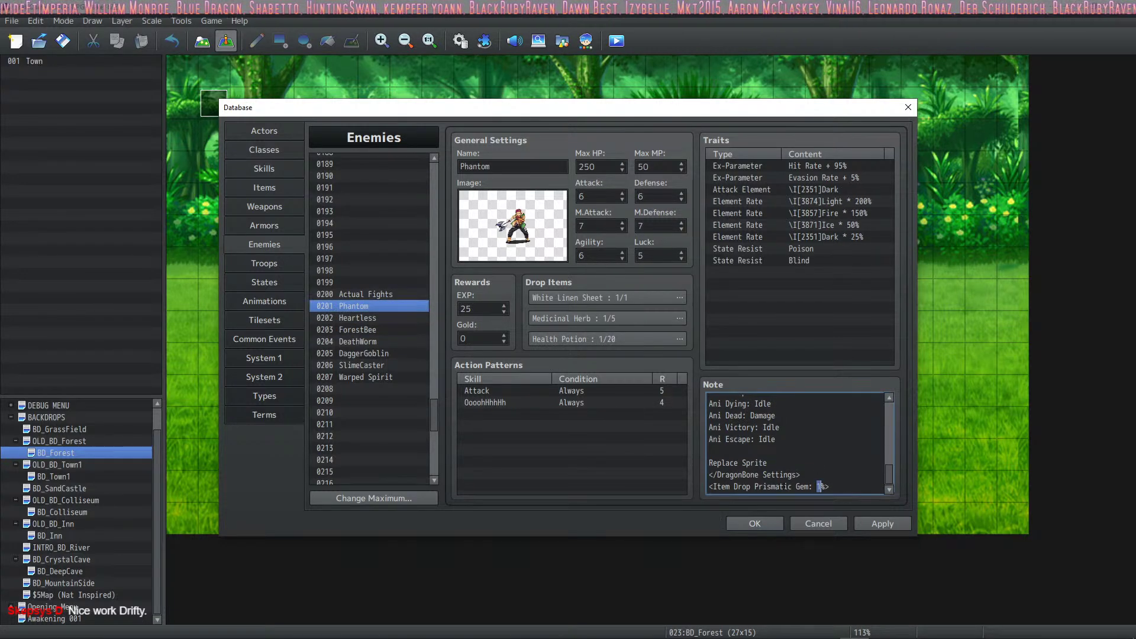
text(2)
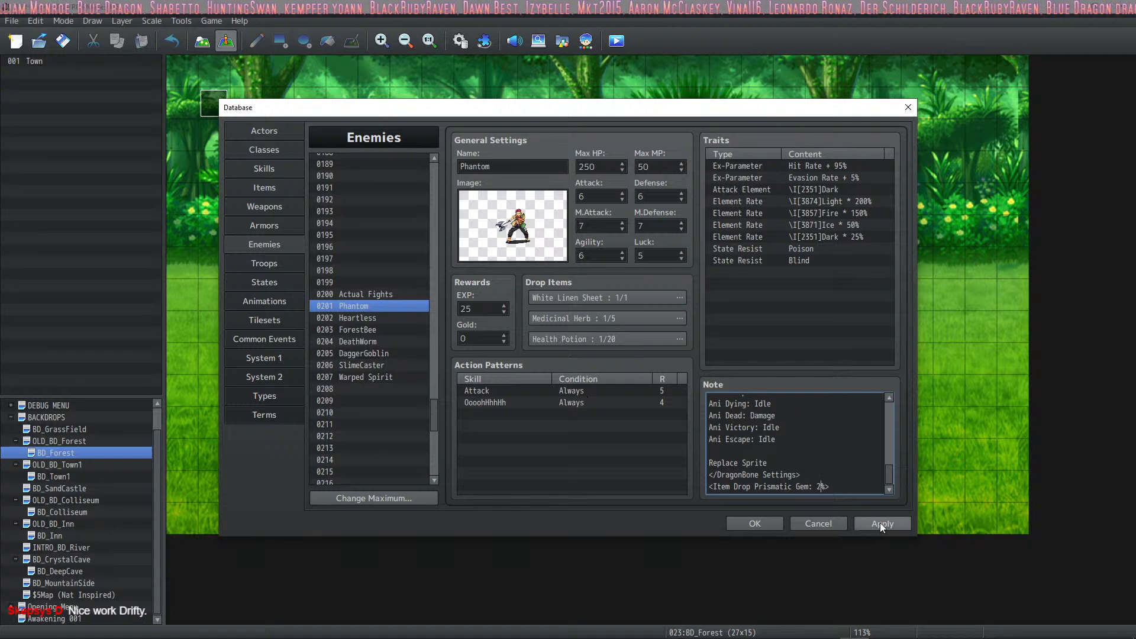
Copy the 2% Prismatic Gem drop tag from the Phantom's note into the note of the Actual Fights enemy entry.
key(End)
key(shift+Up)
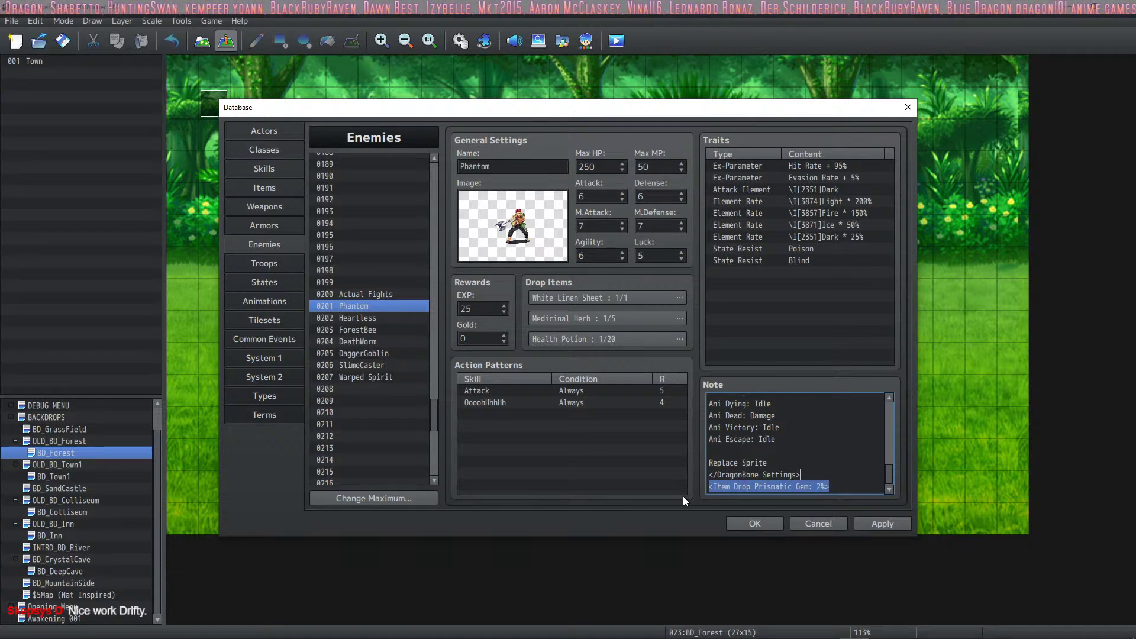
key(ctrl+c)
click(385, 295)
click(812, 470)
key(ctrl+v)
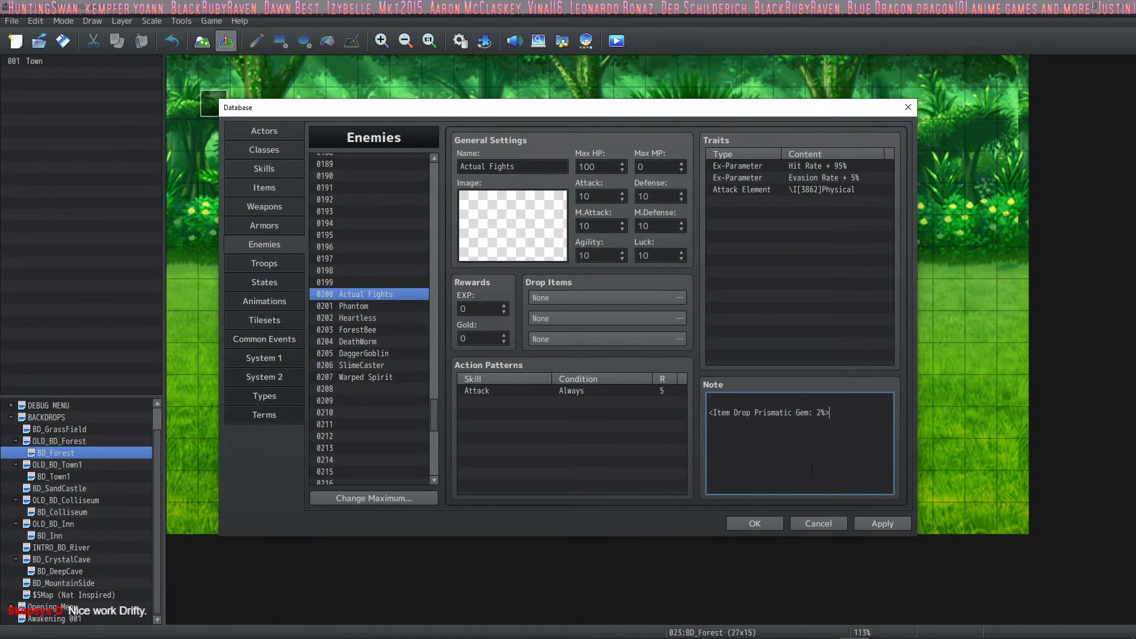
Apply the enemy changes, close the database, and save the project.
click(900, 526)
click(760, 519)
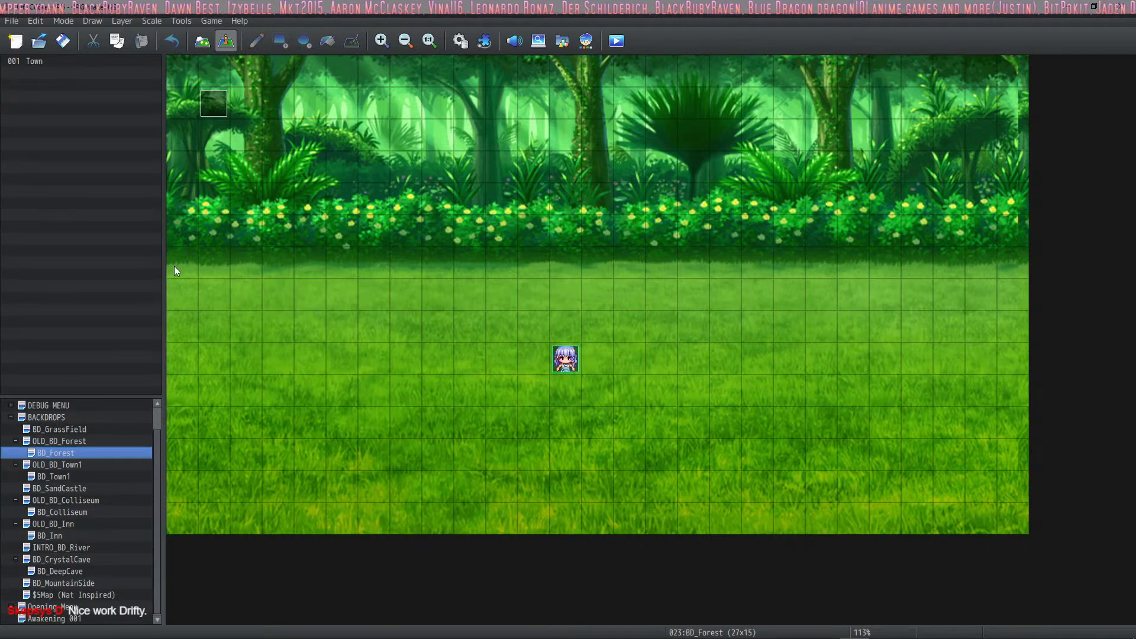
click(62, 42)
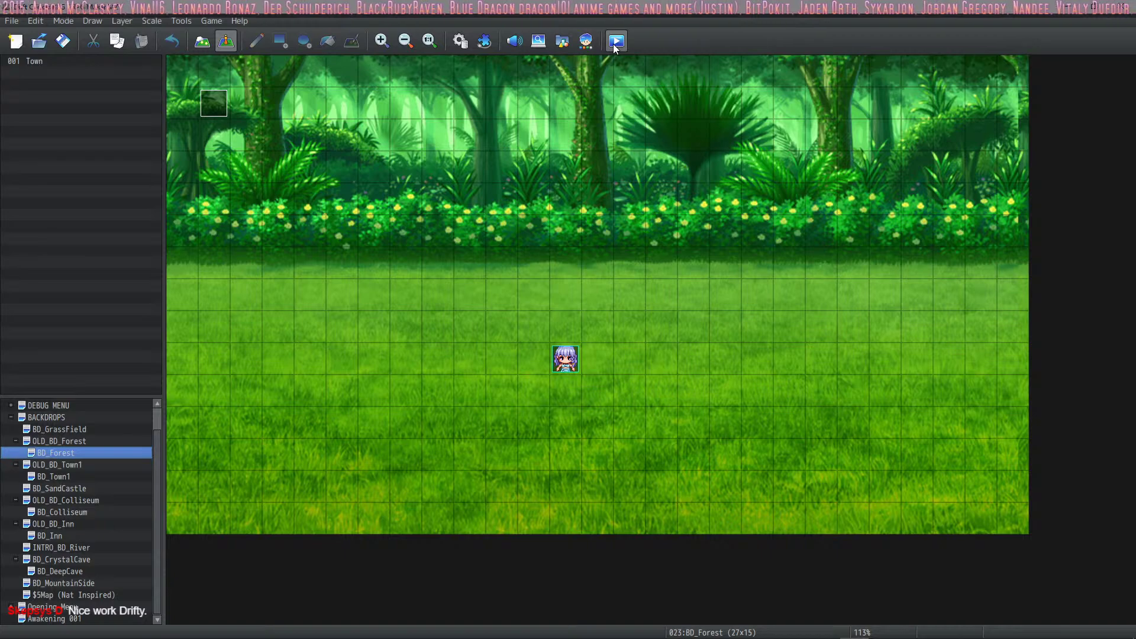
Open the database's Pacify ActSeq. common event and review its commands through to the Pacify HP ≥ 100 branch.
click(460, 39)
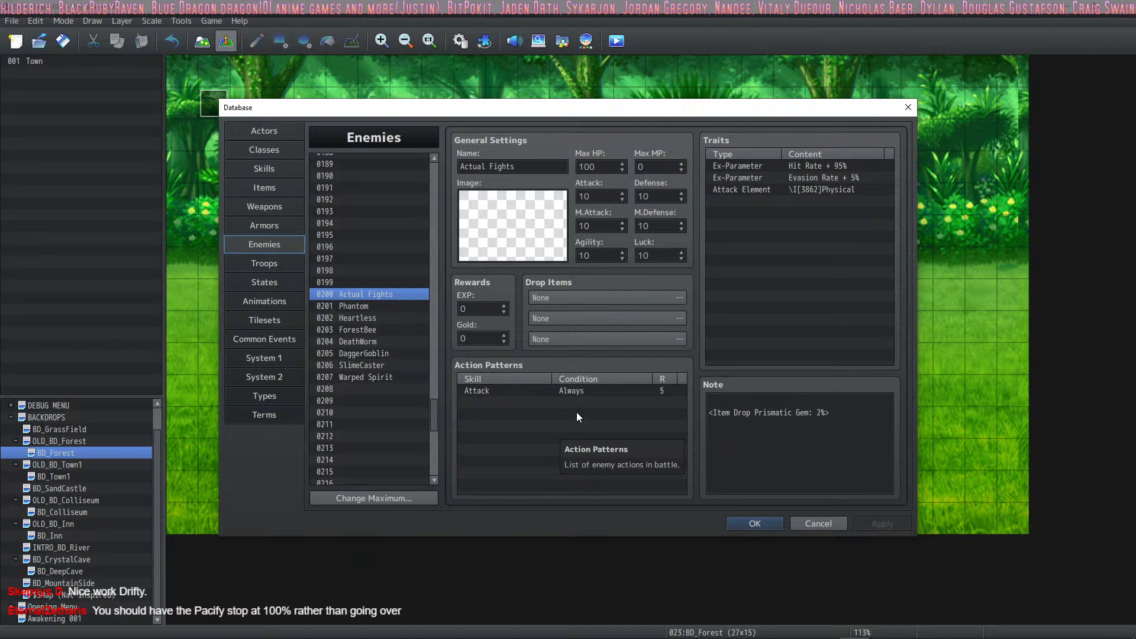
click(276, 340)
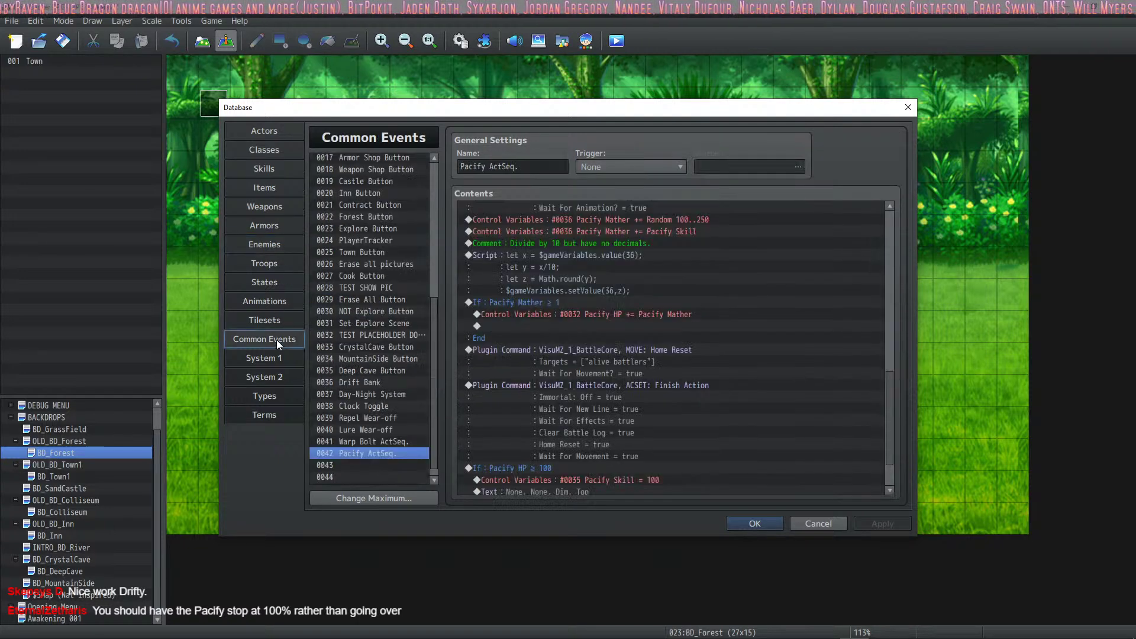
click(559, 303)
scroll(598, 363, down, 2)
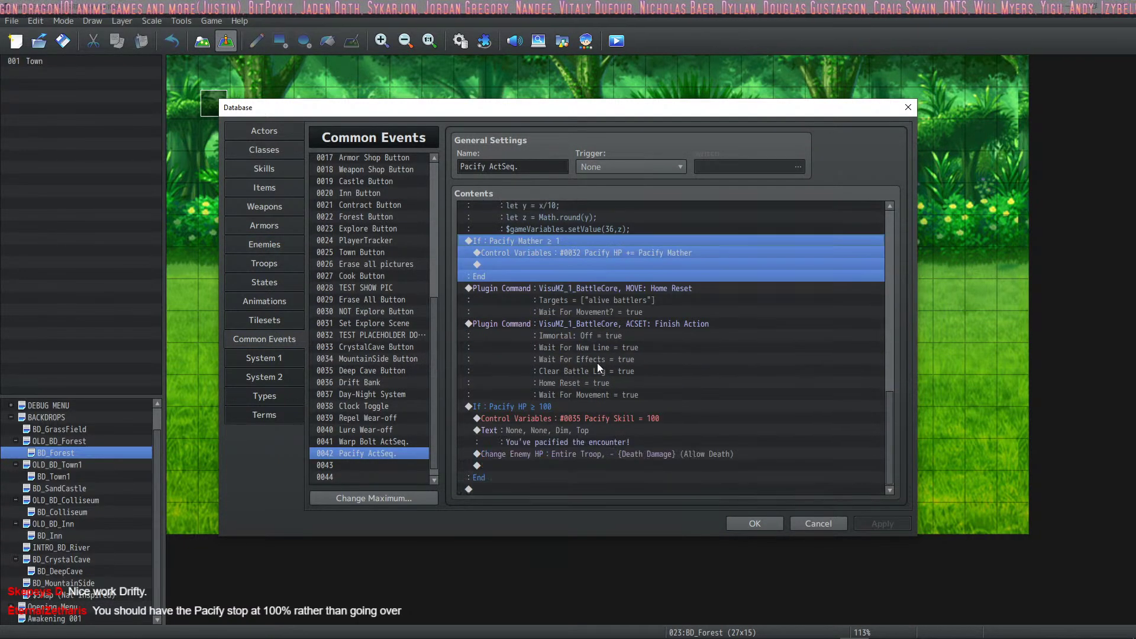
In the Pacify HP ≥ 100 branch, change the Control Variables command to set variable 0032 Pacify HP to the constant 100.
click(537, 406)
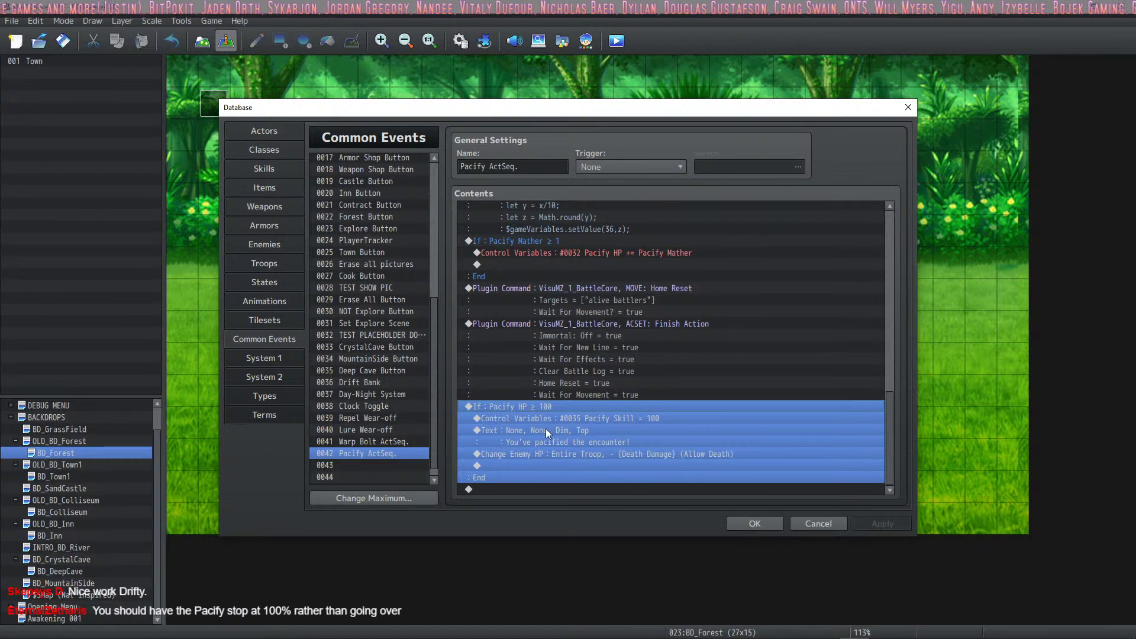
click(553, 415)
click(552, 408)
click(552, 416)
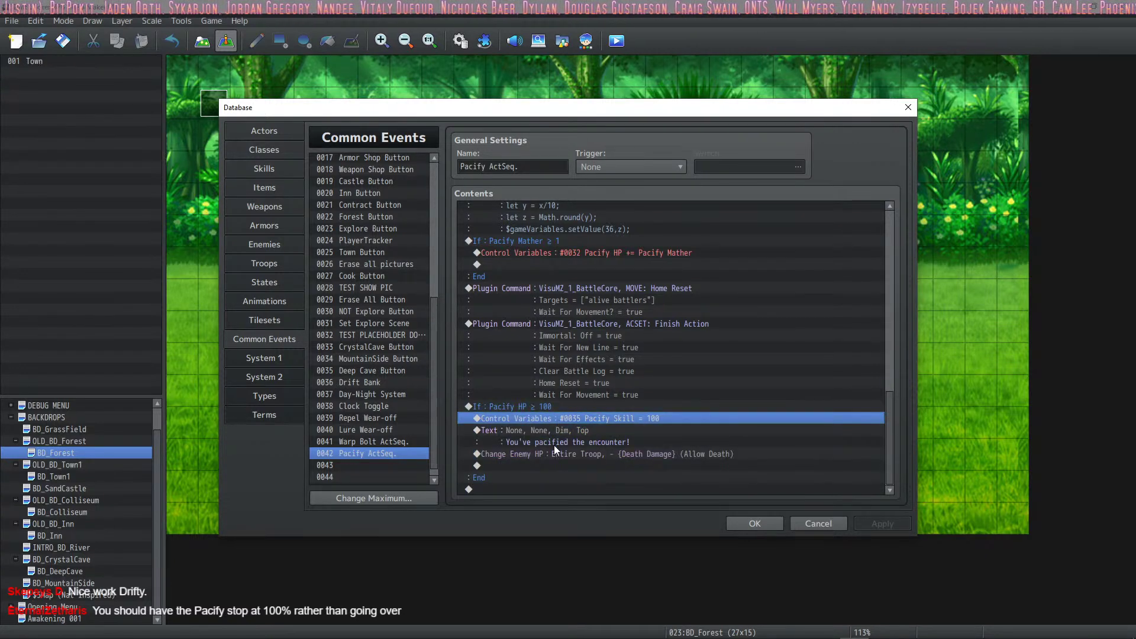
right_click(628, 427)
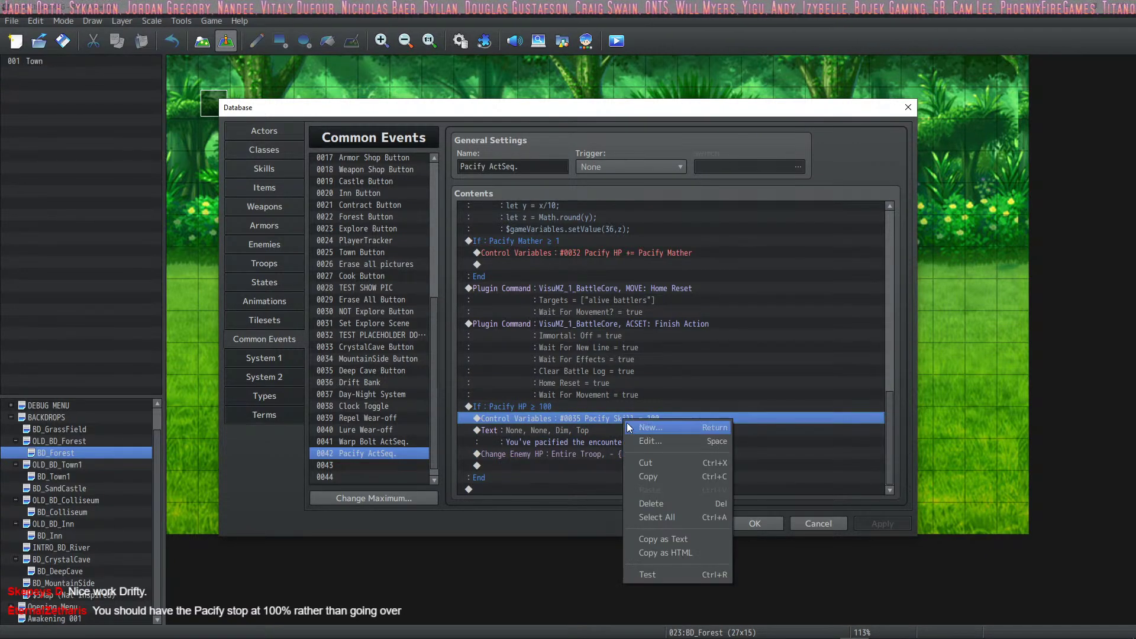
click(651, 443)
click(720, 259)
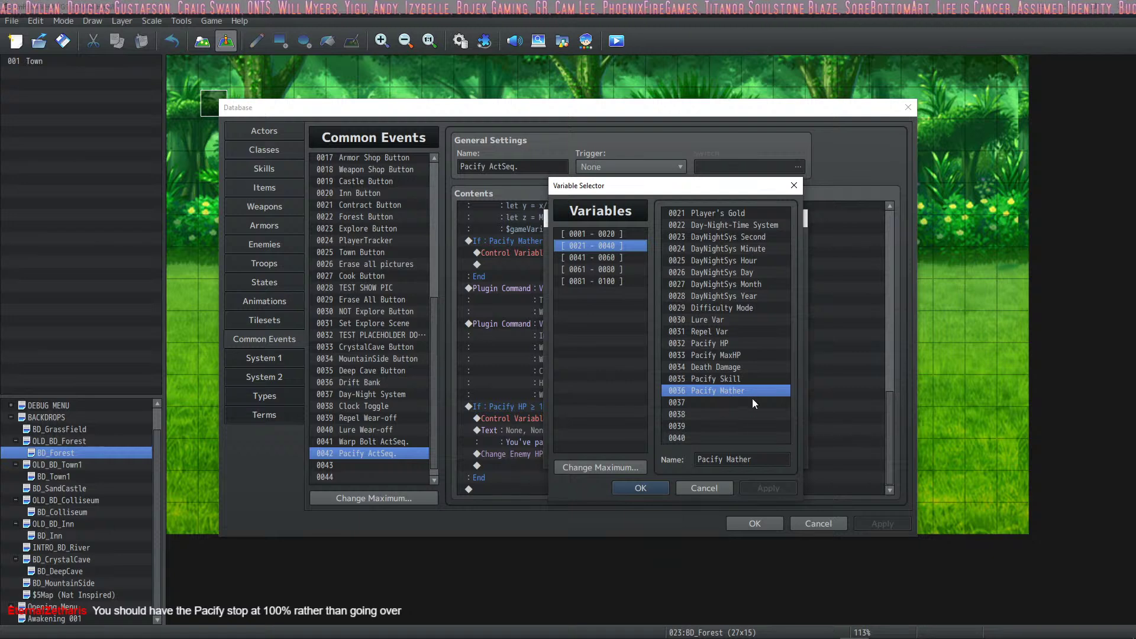
click(733, 344)
click(641, 488)
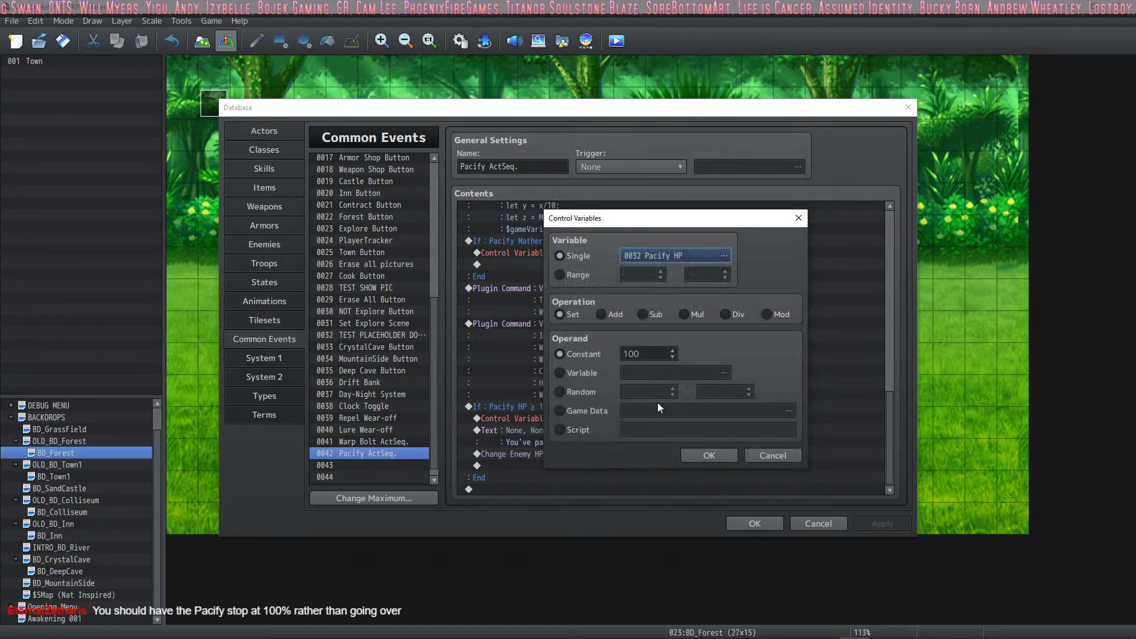
click(728, 255)
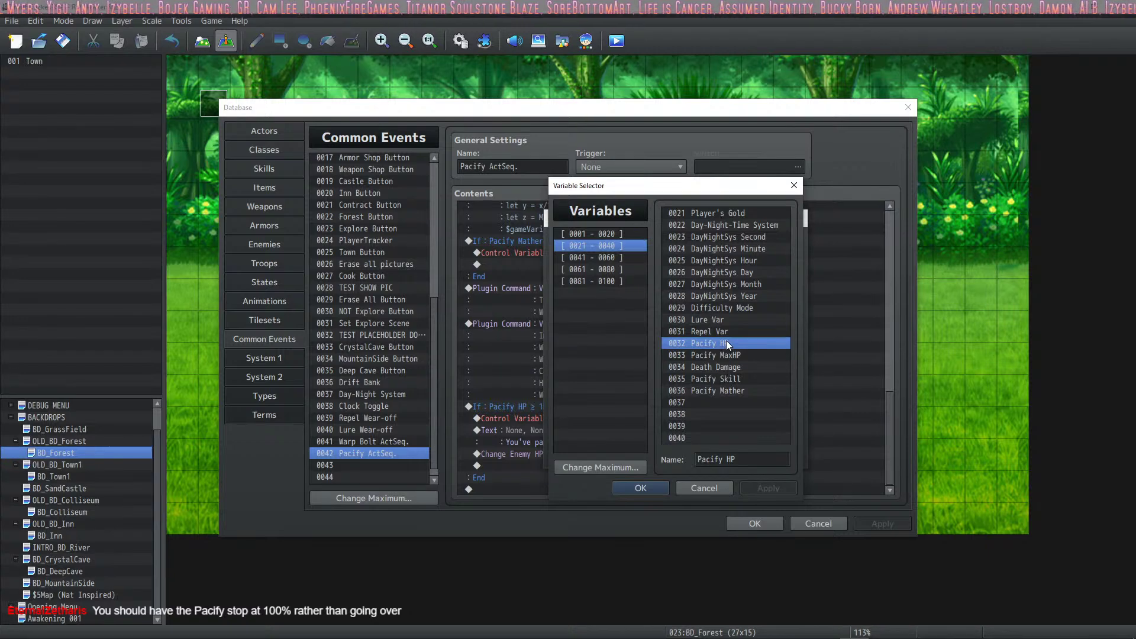
click(660, 487)
click(712, 459)
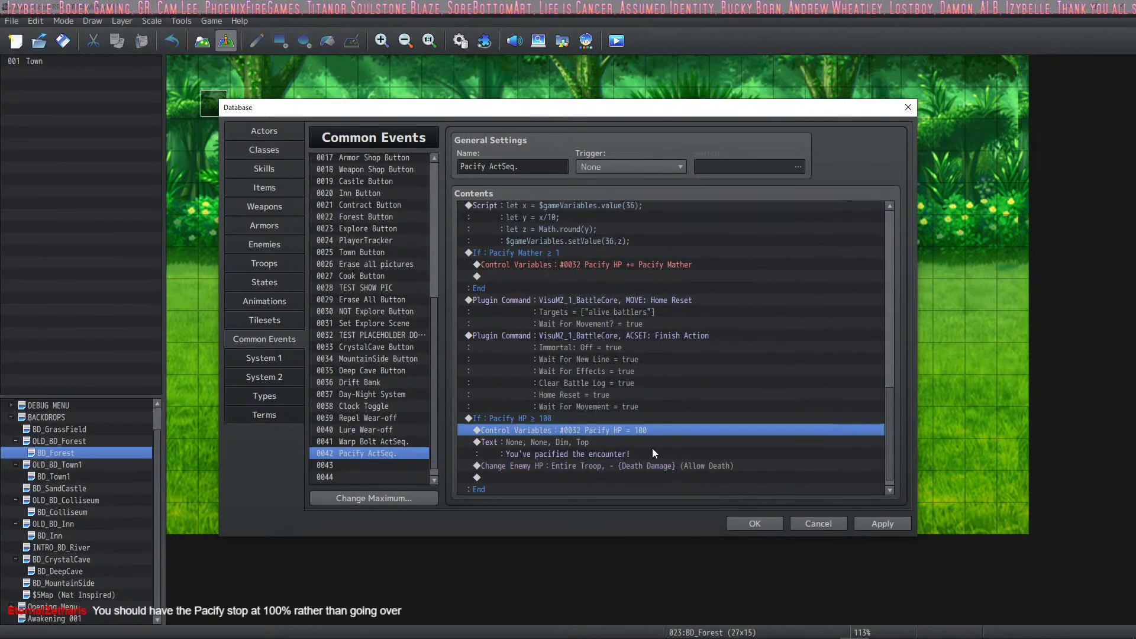
Apply the Pacify ActSeq. common event change and close the database.
click(864, 522)
click(609, 432)
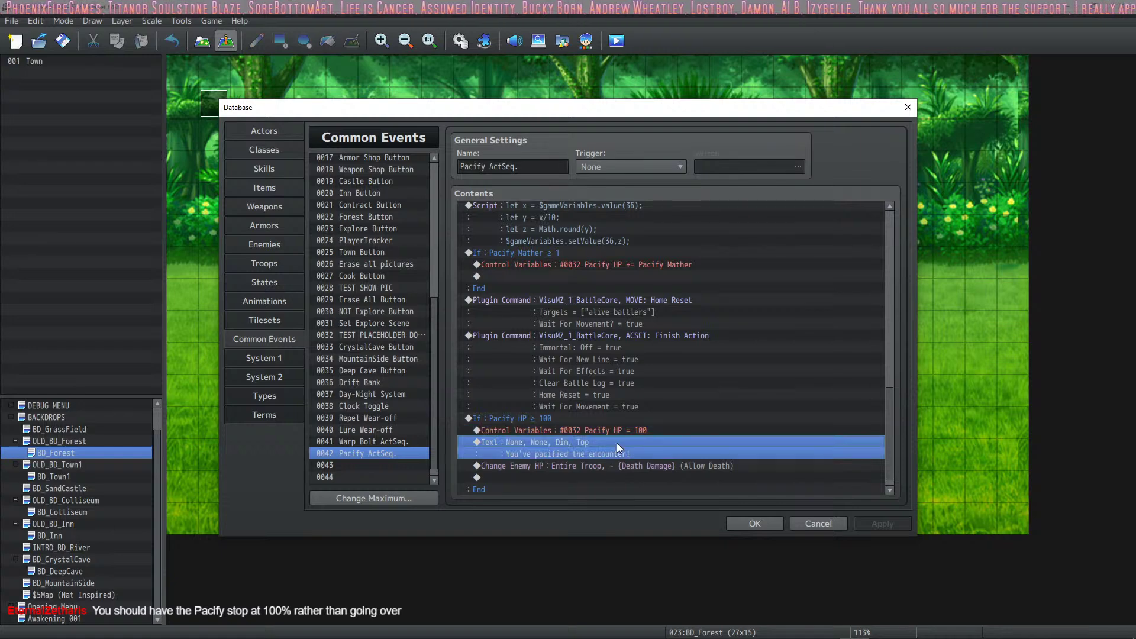
click(764, 523)
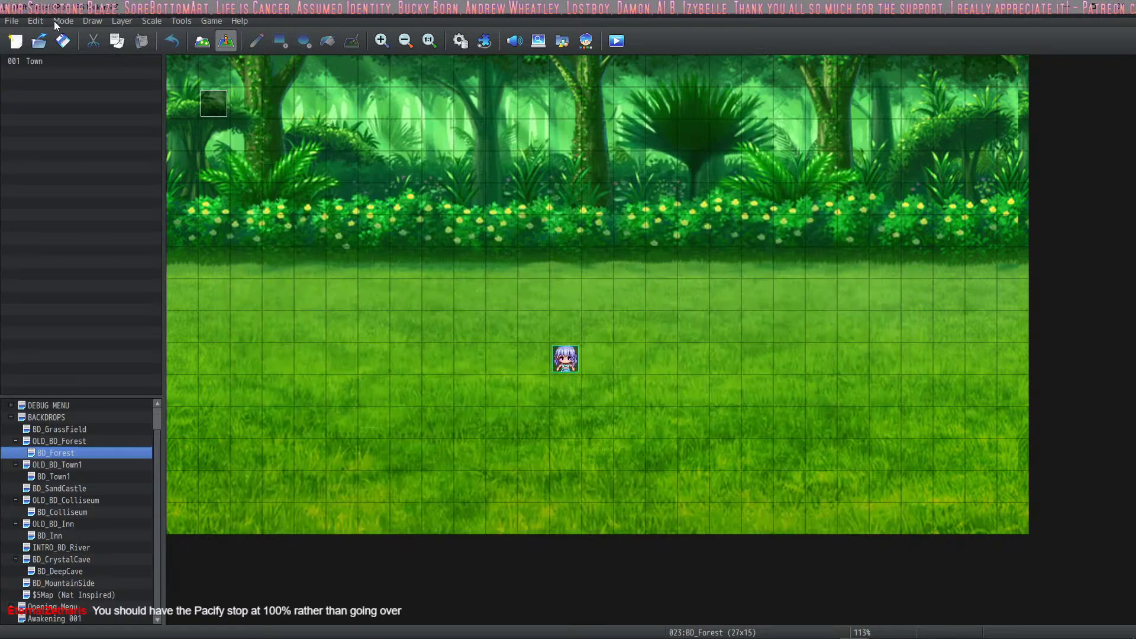
Launch a playtest, enter a forest battle through Explore, and use Pacify on the SlimeCaster each turn until the encounter ends.
click(619, 42)
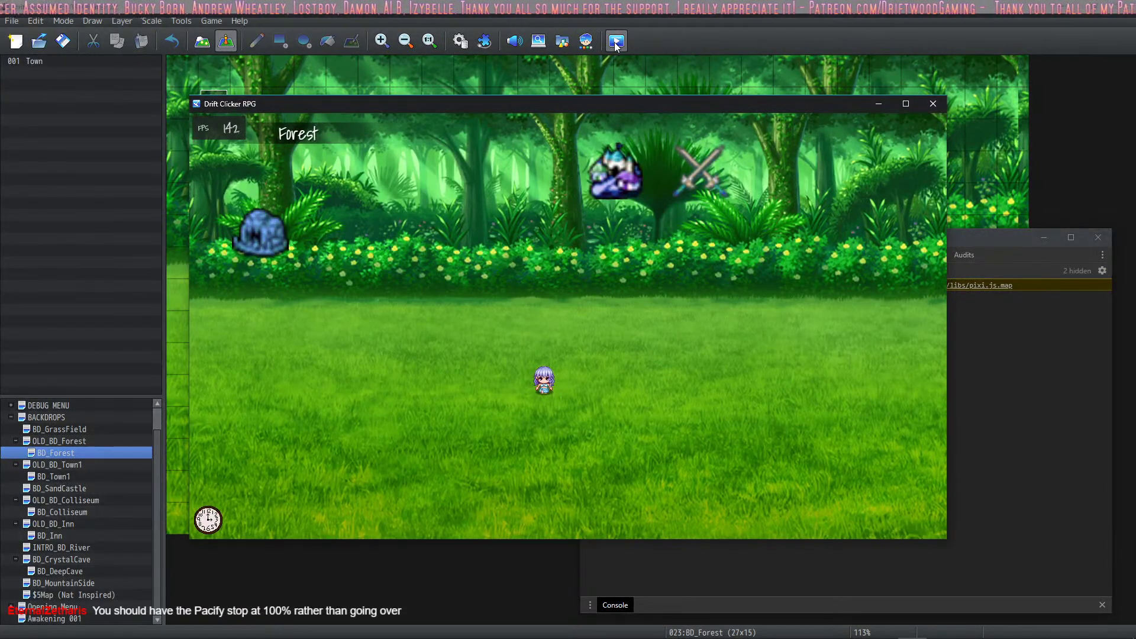
click(712, 176)
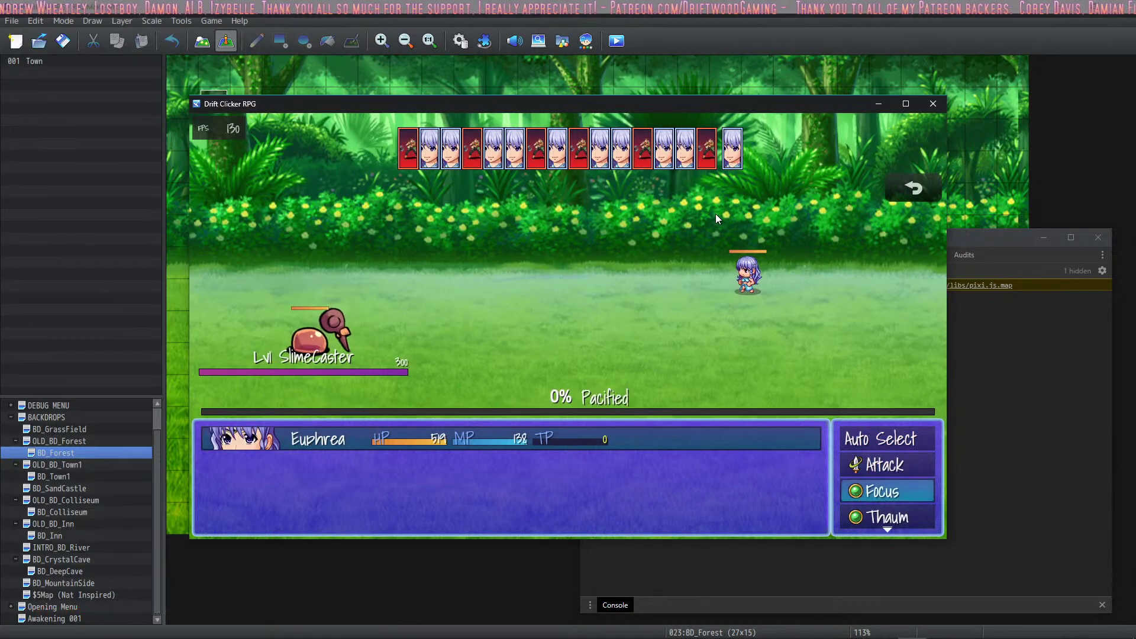
key(Return)
key(Return)
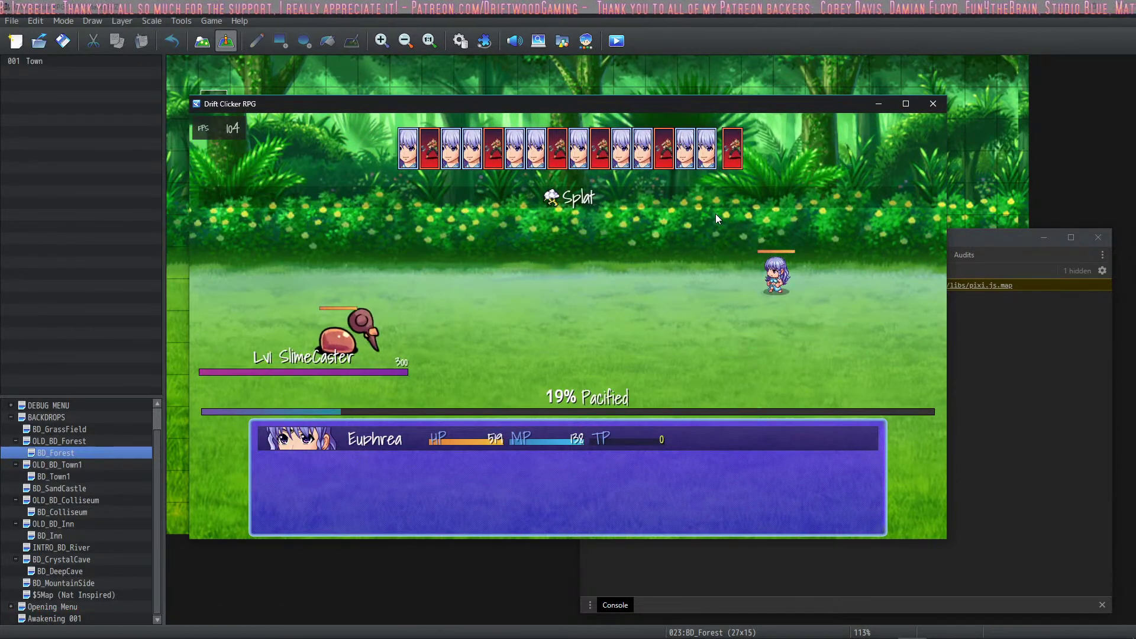
key(Return)
key(Return)
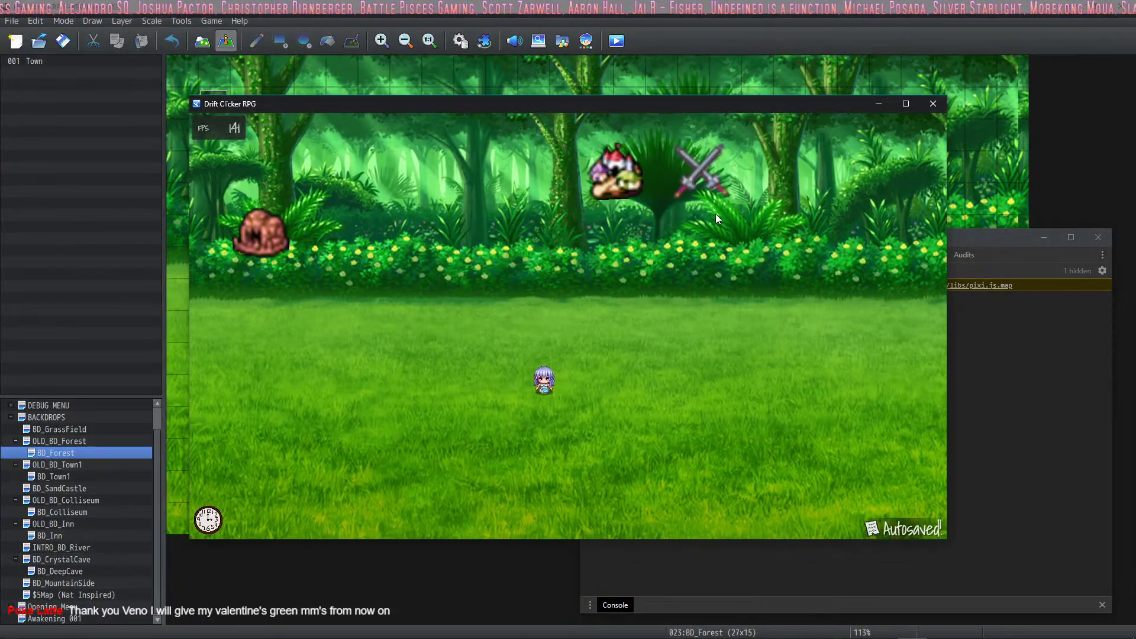
Explore again, use Pacify on the ForestBee until it is pacified, and continue past the victory and level-up screens.
click(710, 176)
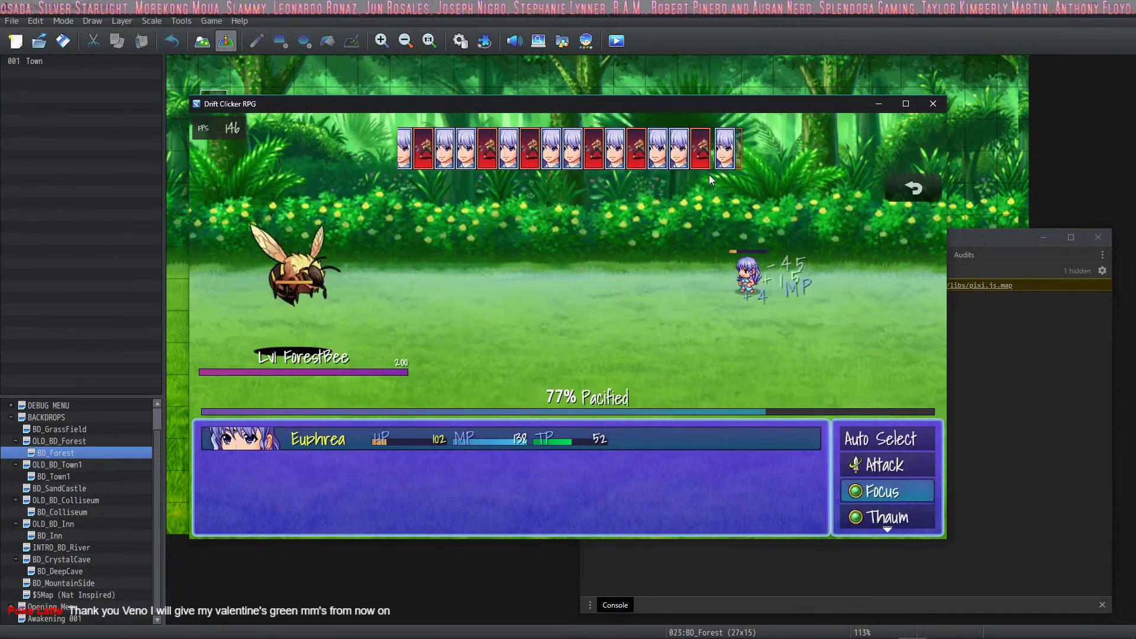
key(Return)
key(Return)
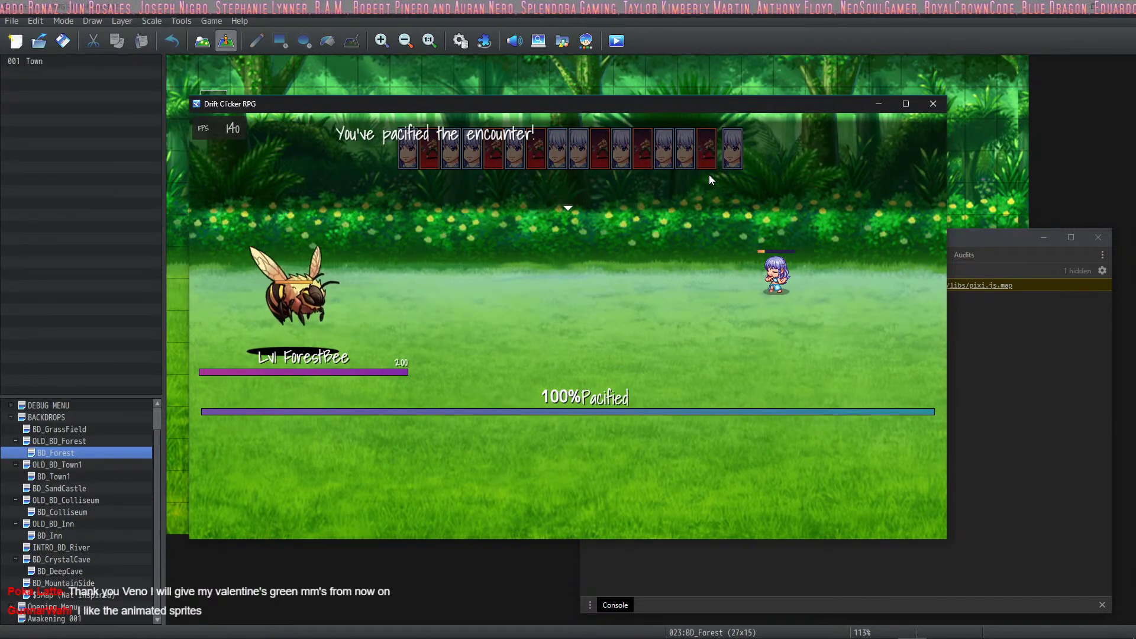
key(Return)
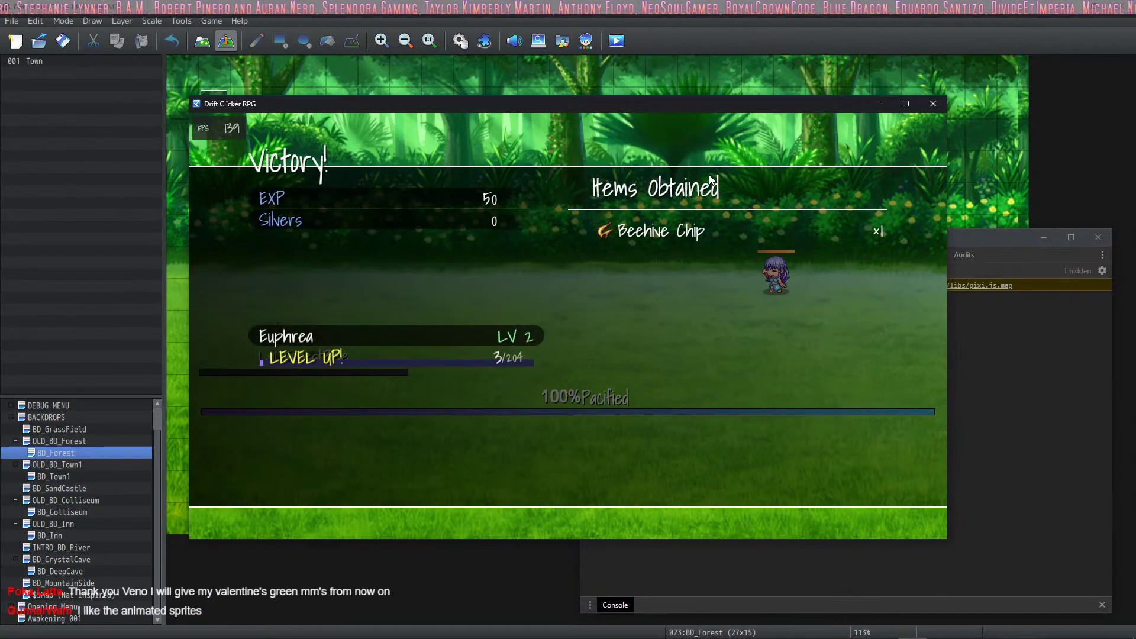
key(Return)
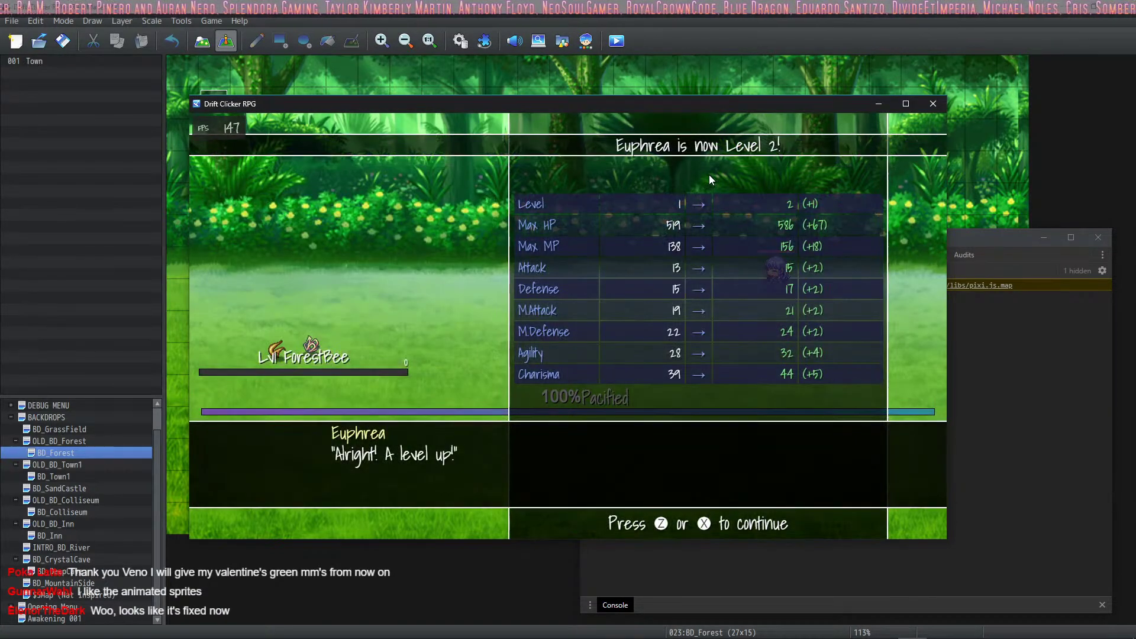
key(Return)
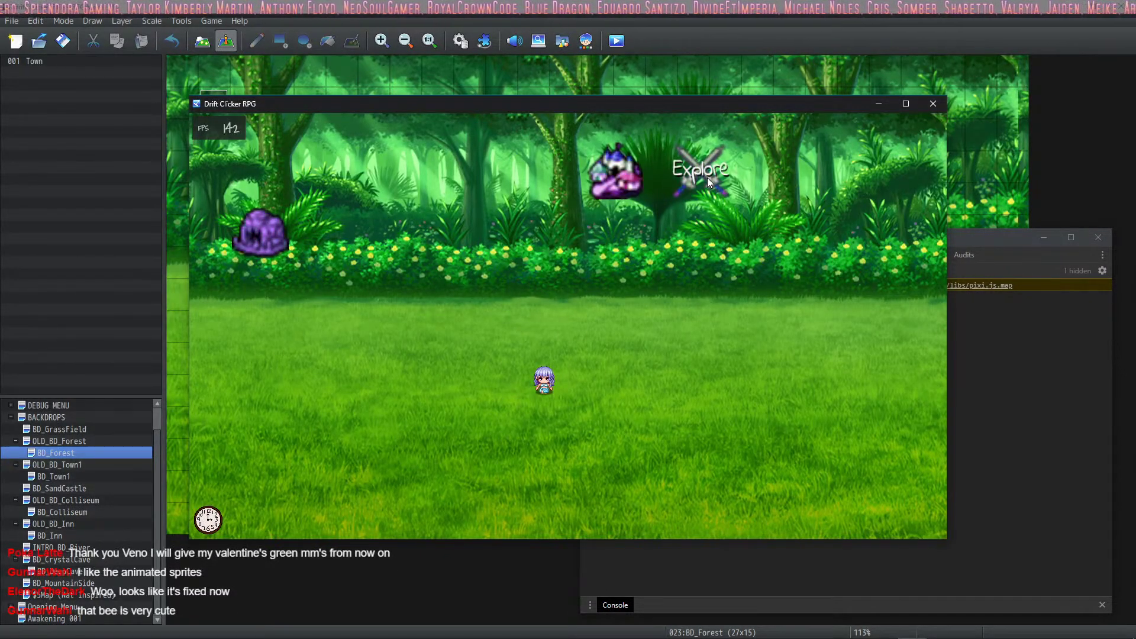
Close the playtest and reopen the database on the Pacify ActSeq. common event.
click(933, 105)
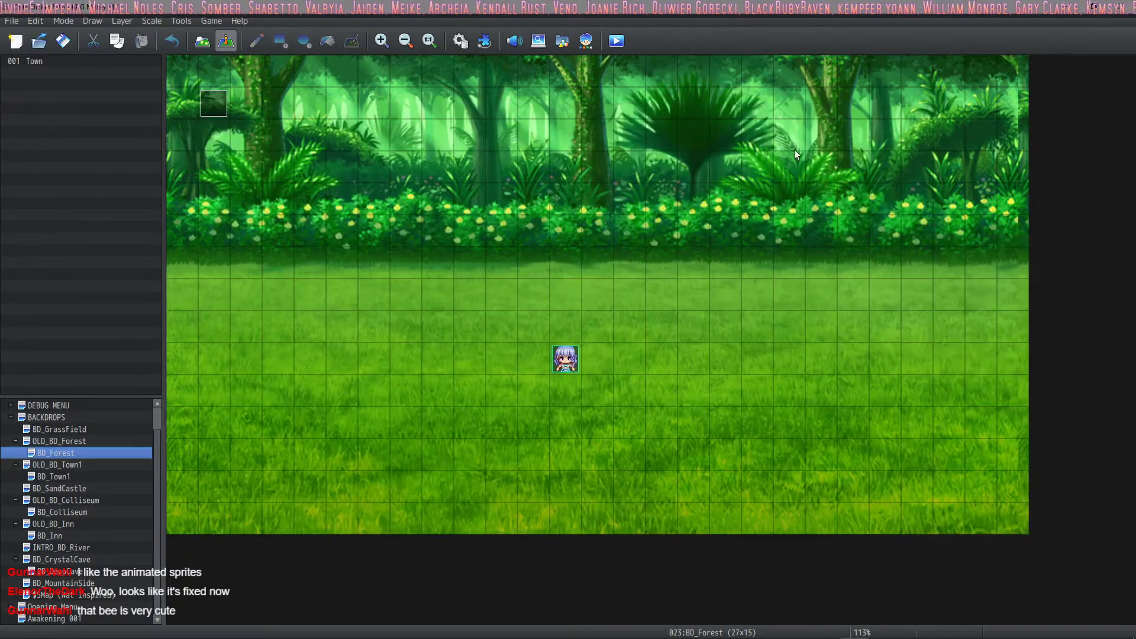
click(460, 41)
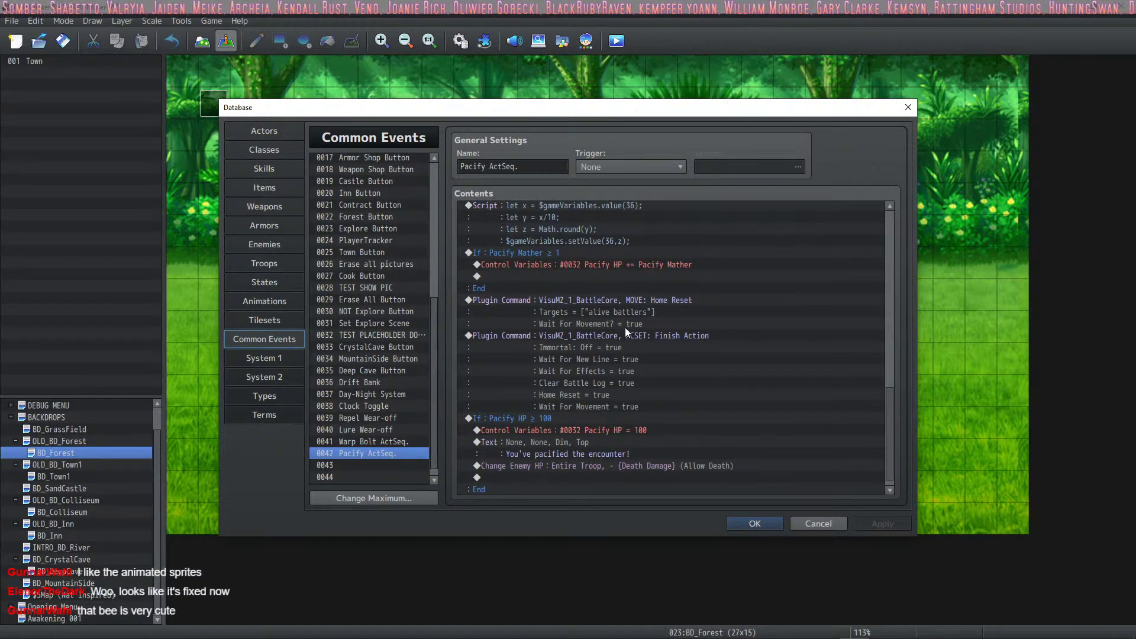
Review the Pacify ActSeq. command list, from the action setup through the Pacify Mather calculations to the Pacify HP ≥ 100 branch.
scroll(622, 350, down, 1)
scroll(619, 359, up, 15)
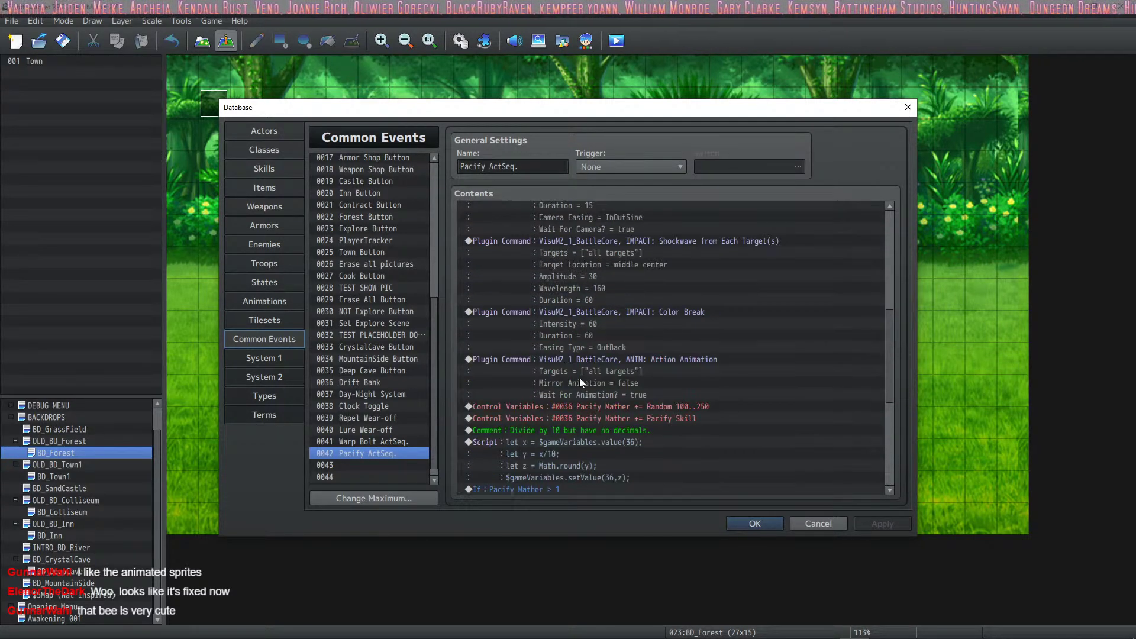
scroll(580, 379, down, 7)
click(641, 349)
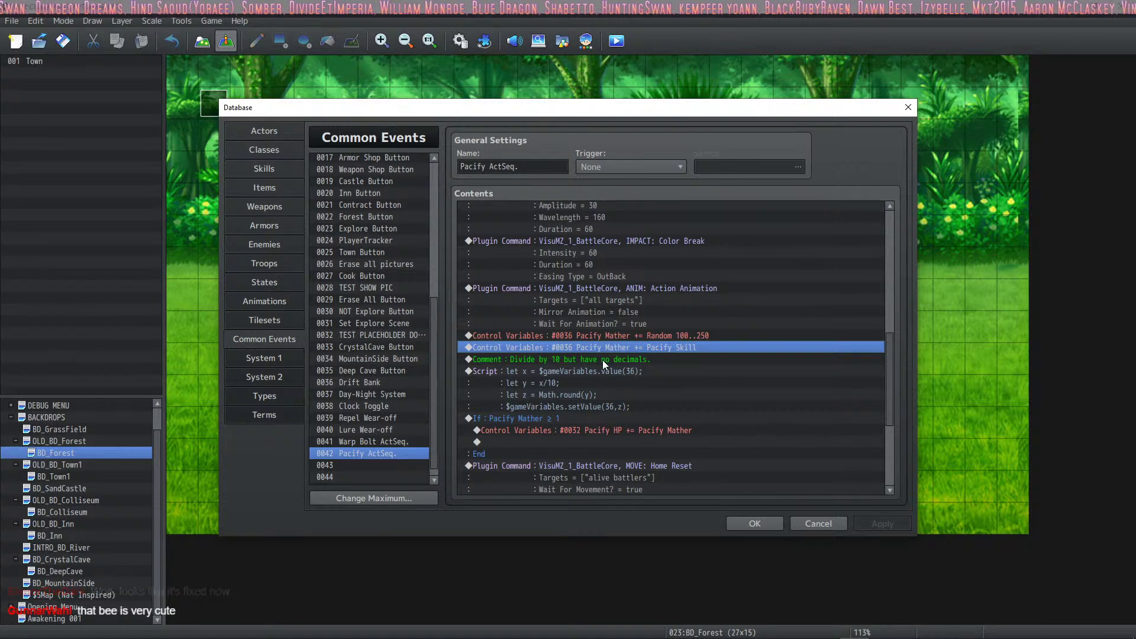
scroll(603, 360, down, 5)
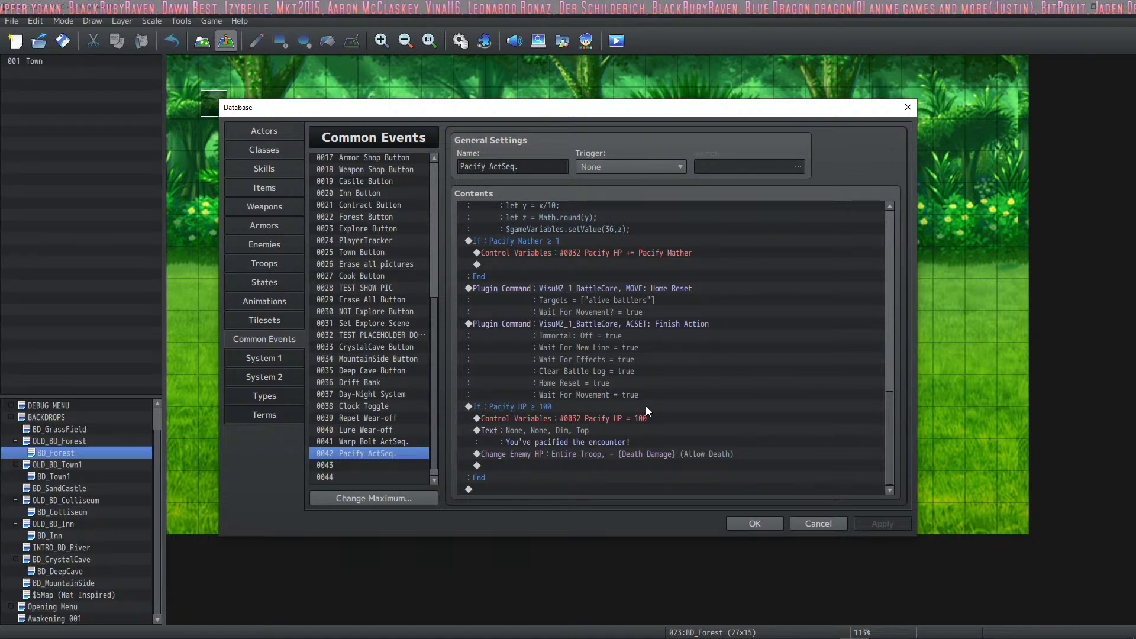
click(670, 320)
click(649, 273)
click(627, 293)
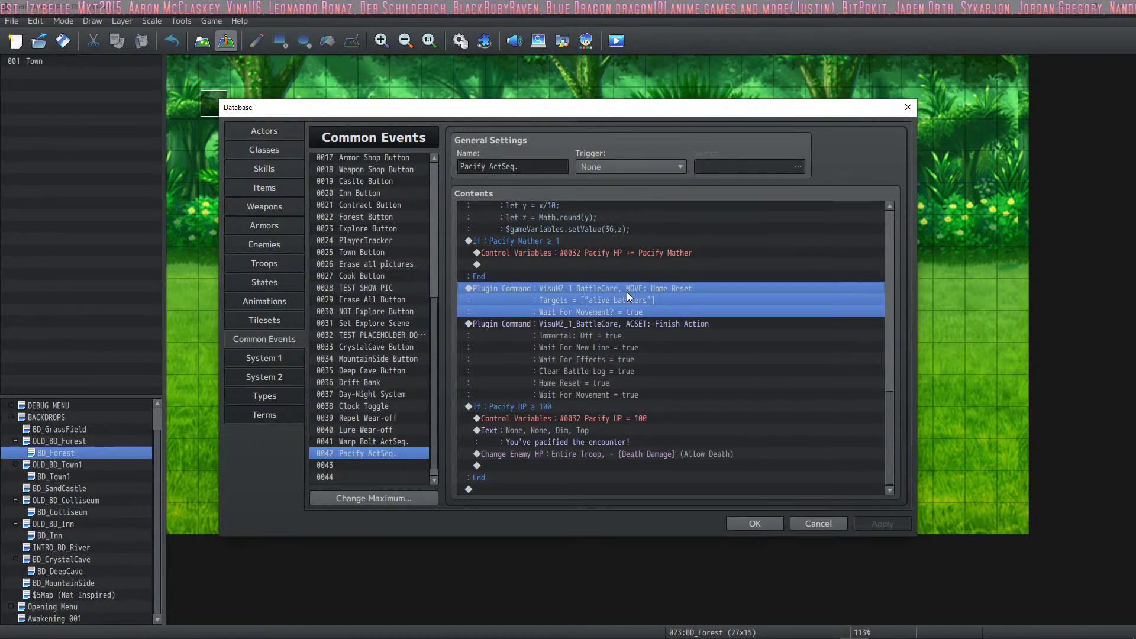
click(619, 348)
click(619, 348)
key(Up)
key(Up)
key(Up)
key(Up)
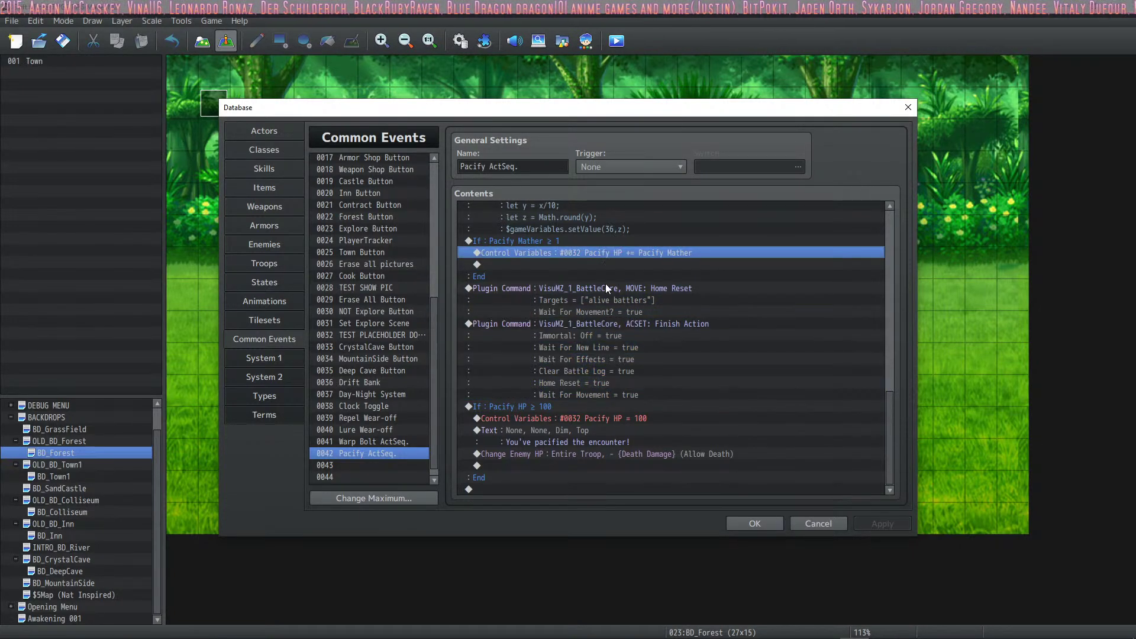
scroll(630, 311, up, 10)
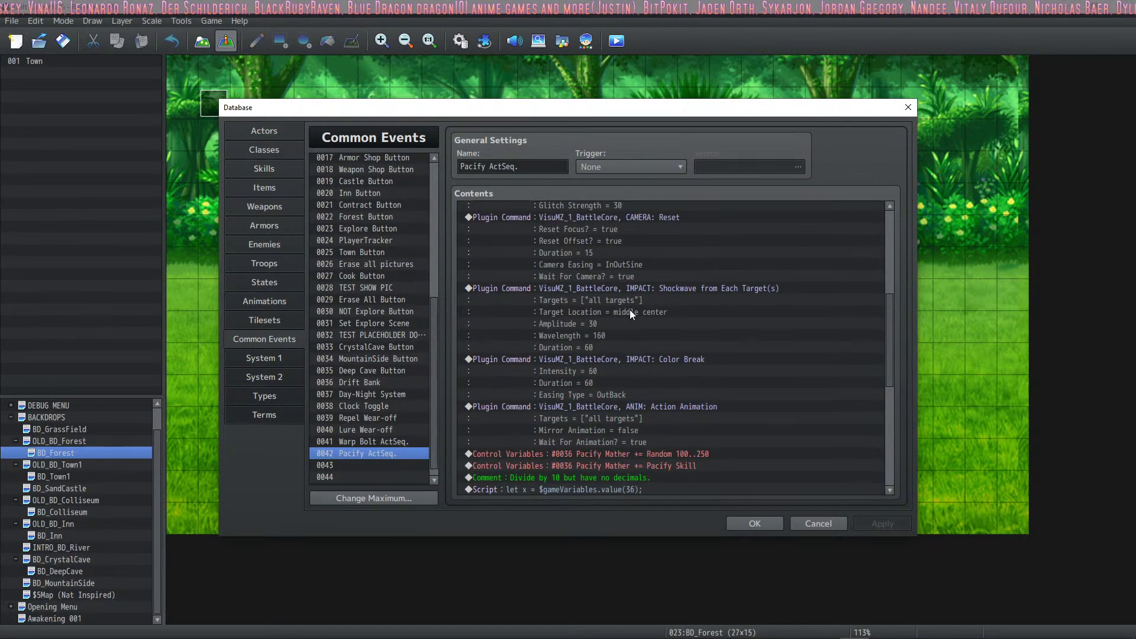
scroll(626, 314, up, 2)
scroll(619, 319, down, 10)
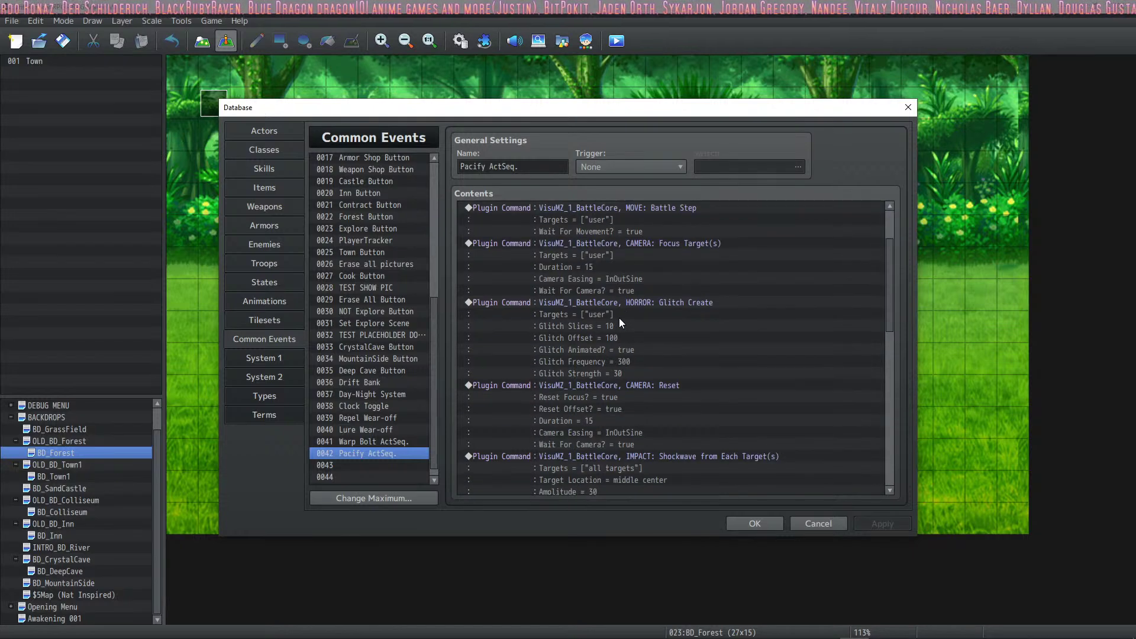
scroll(621, 327, down, 1)
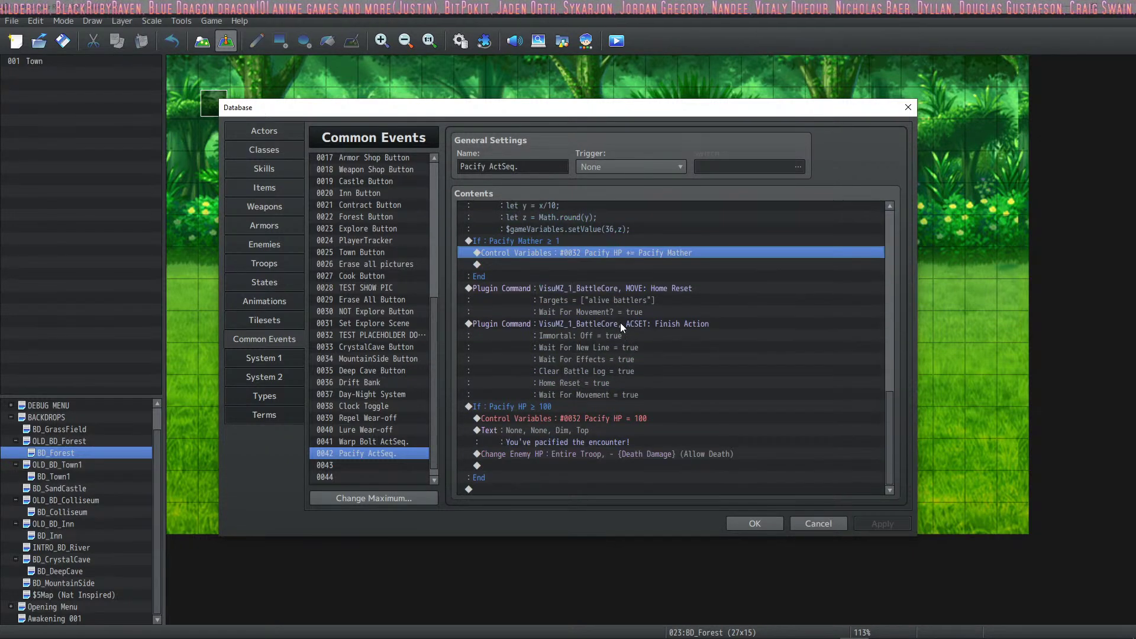
scroll(622, 322, up, 8)
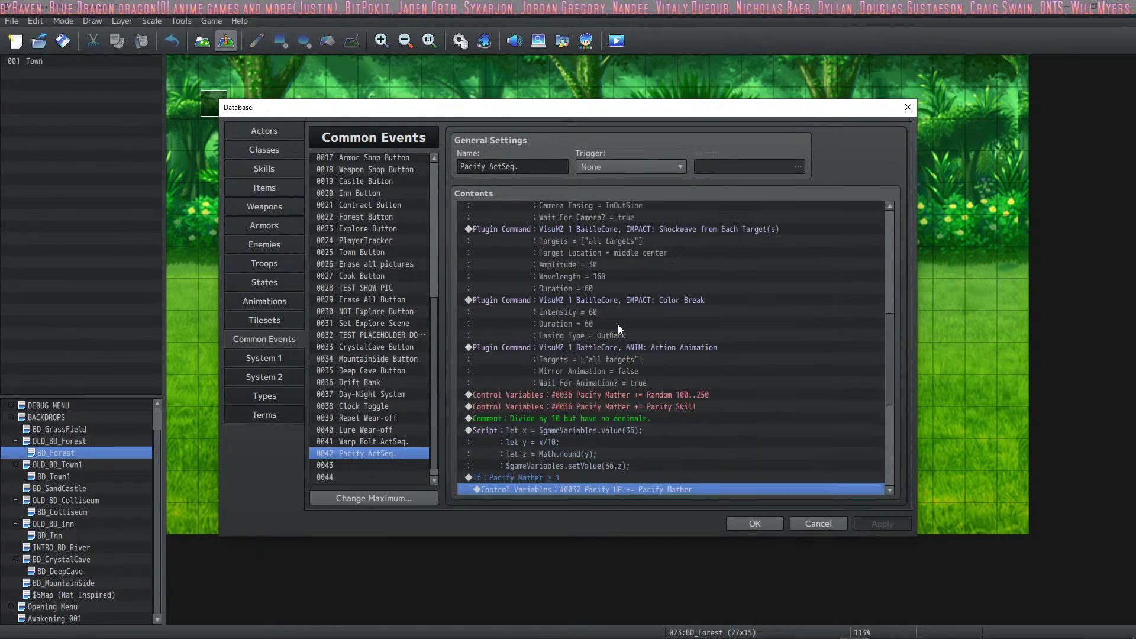
scroll(603, 400, up, 4)
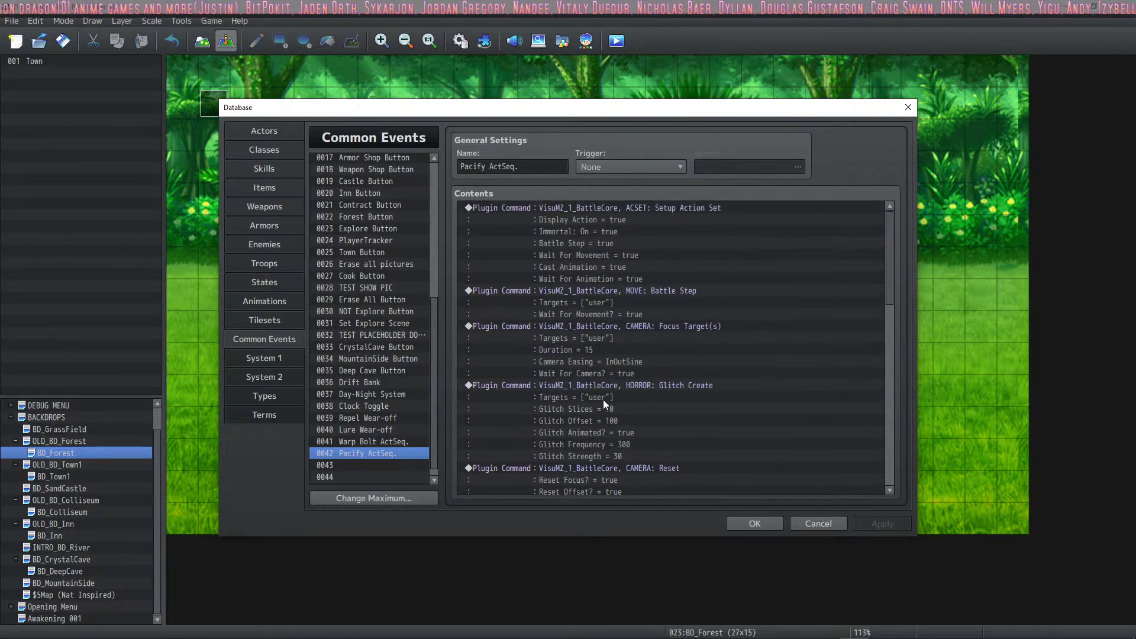
scroll(603, 399, down, 3)
scroll(604, 395, down, 9)
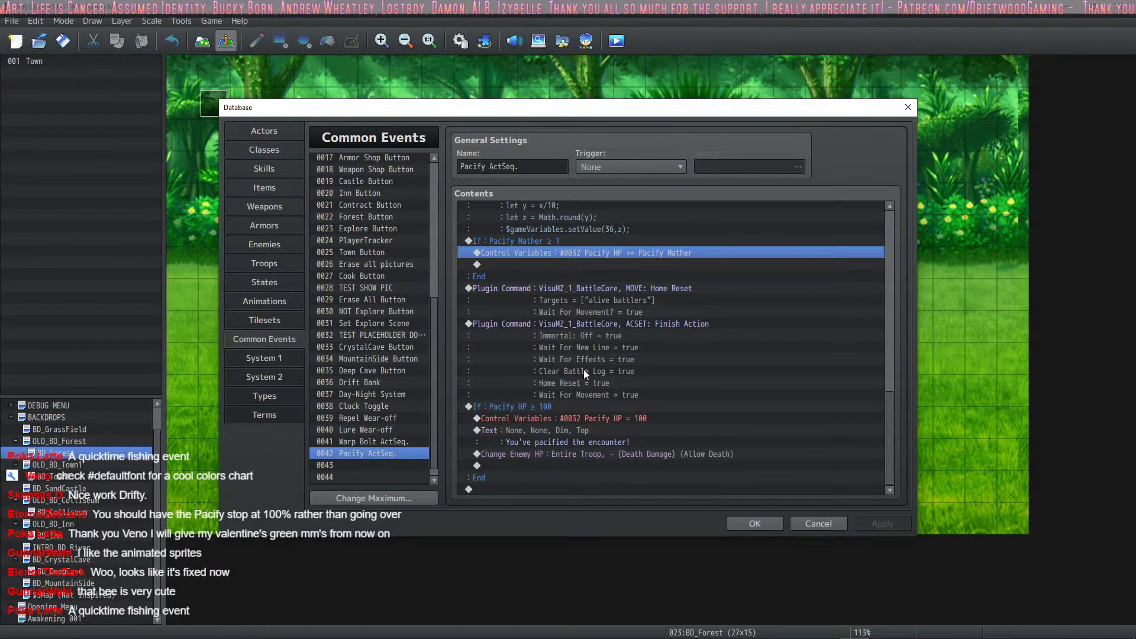
Look over the skills and enemies data, and close the database with its changes accepted.
click(276, 176)
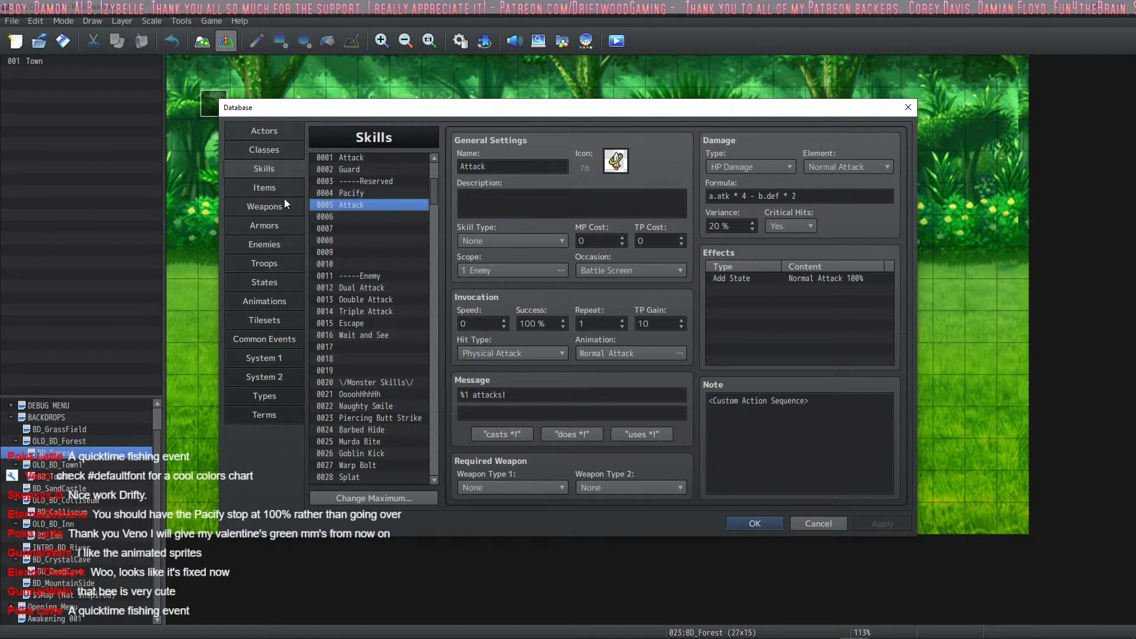
click(272, 245)
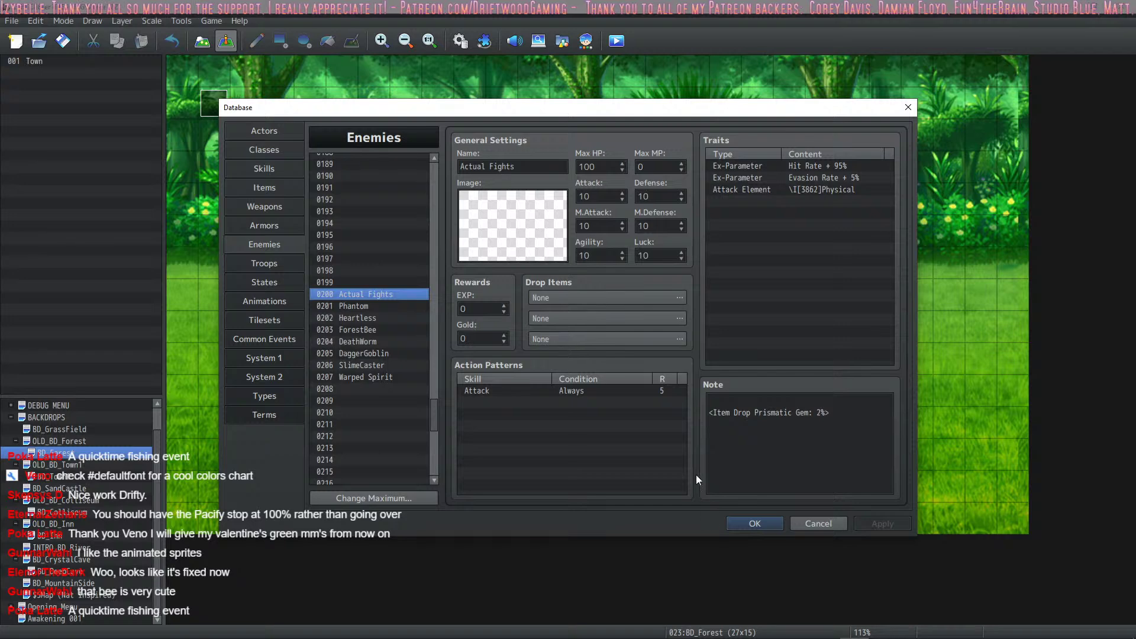
click(749, 524)
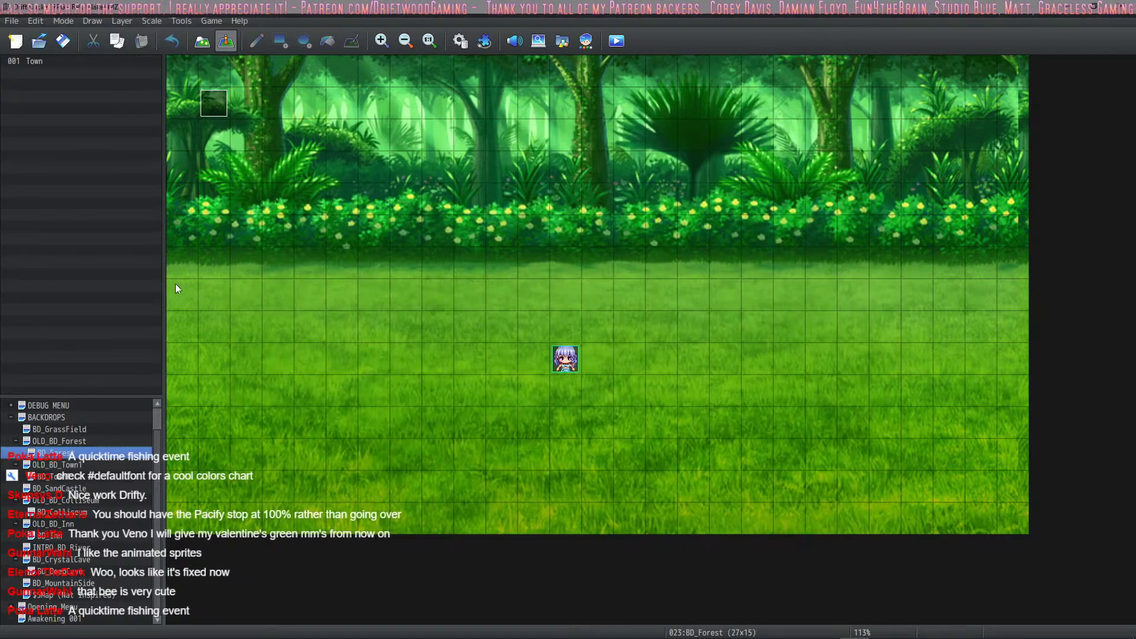
Open the Awakening 001 map and set the player's starting position at tile 5,13 on the dock below the vase.
click(68, 607)
click(66, 618)
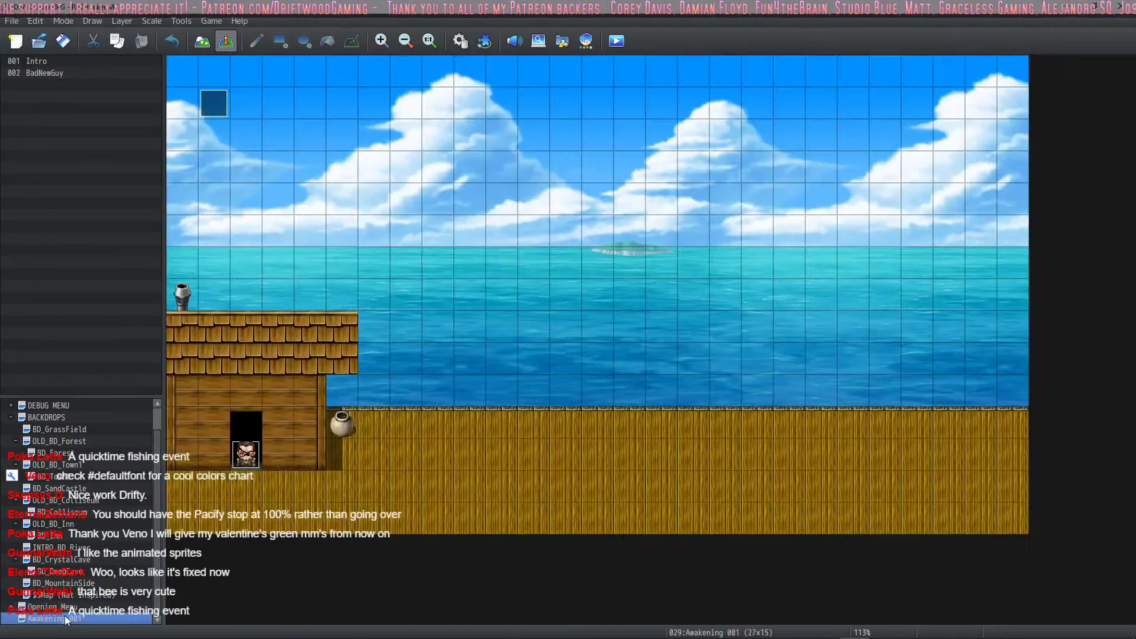
right_click(348, 496)
mouse_move(414, 629)
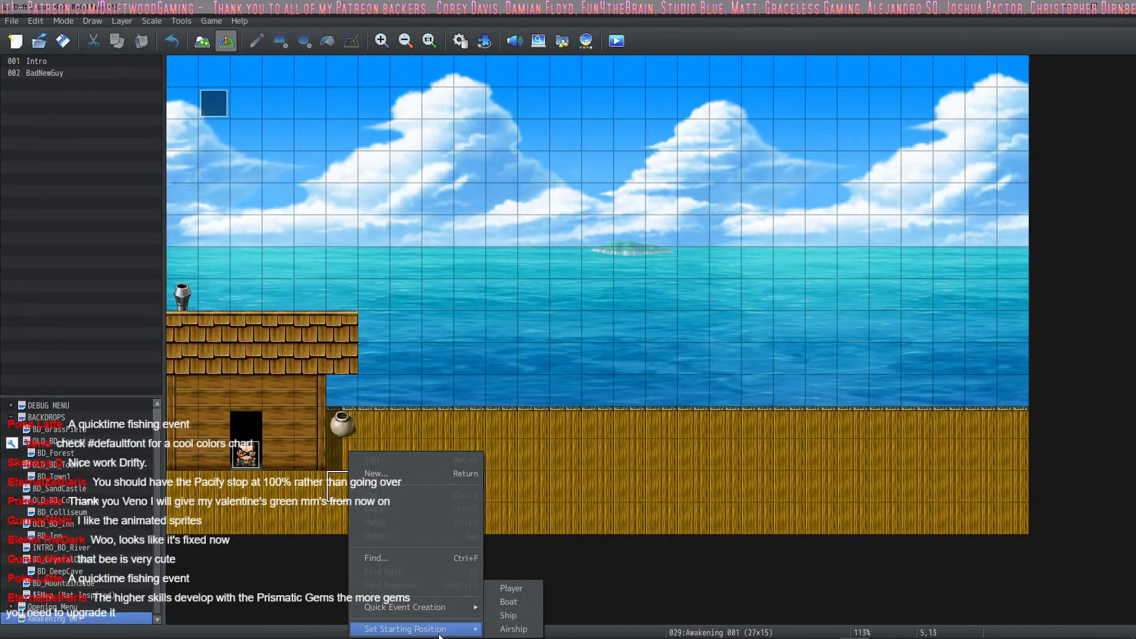
click(516, 586)
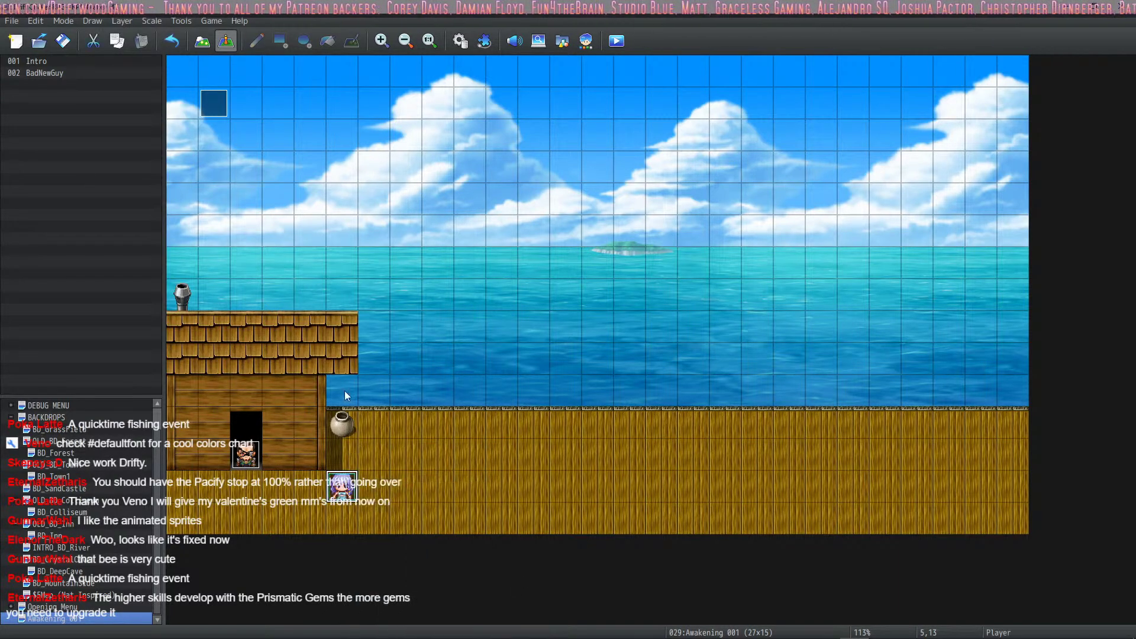
Open the Intro event and insert a Fadein Screen command before the opening scrolling text.
double_click(216, 98)
click(555, 198)
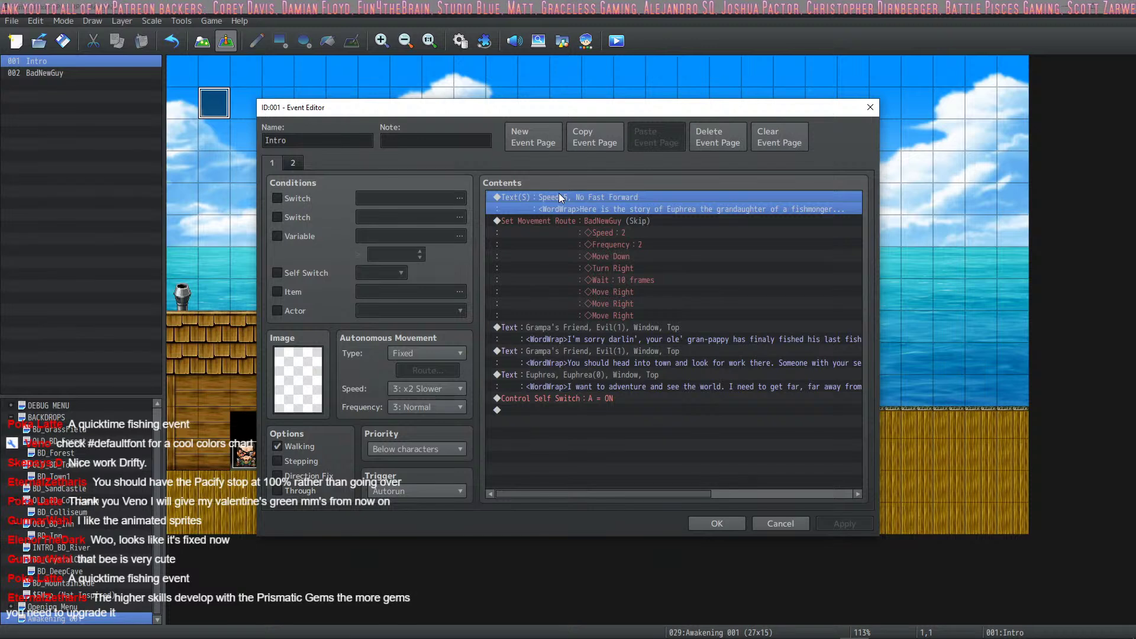
right_click(563, 194)
click(580, 204)
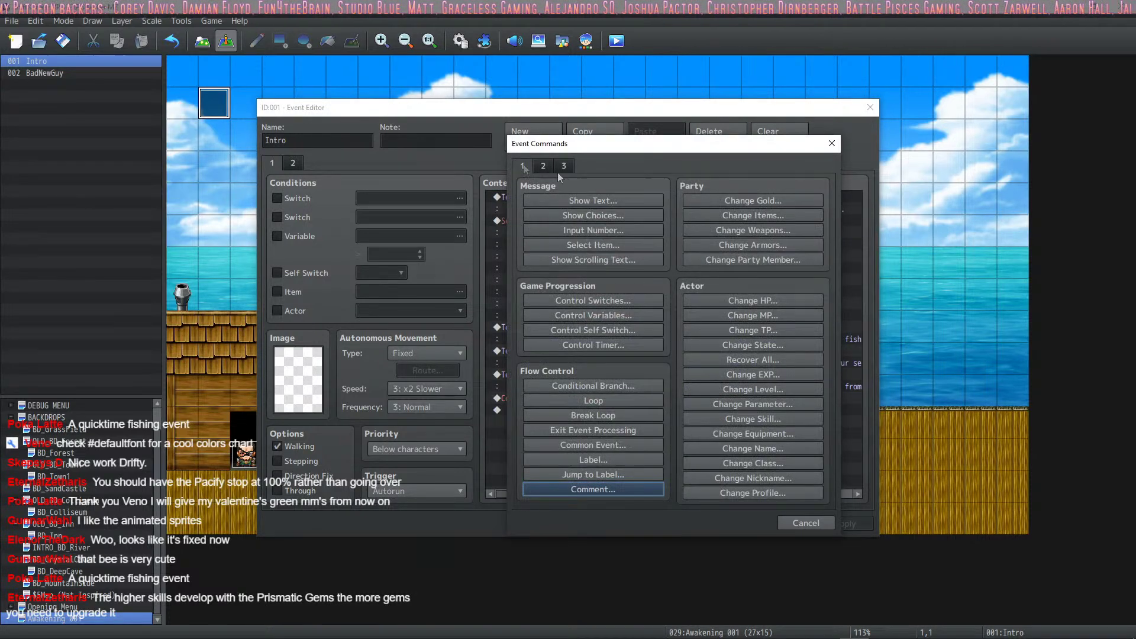
click(543, 166)
click(759, 255)
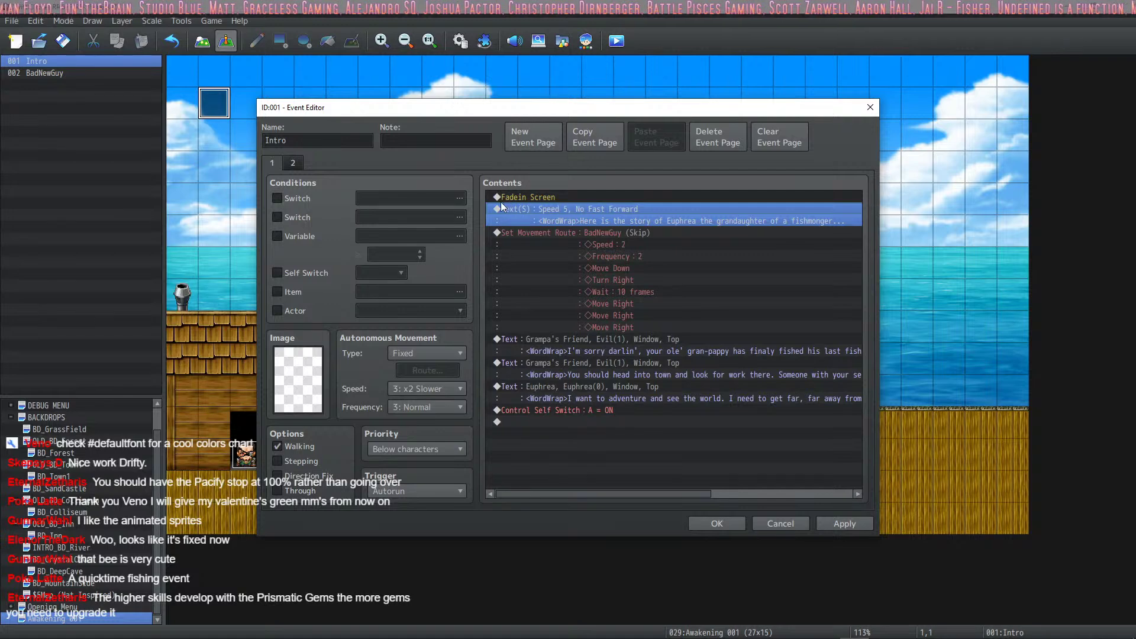
Set the Intro event's scrolling text speed to 6 and save the event.
right_click(619, 208)
click(592, 233)
click(617, 208)
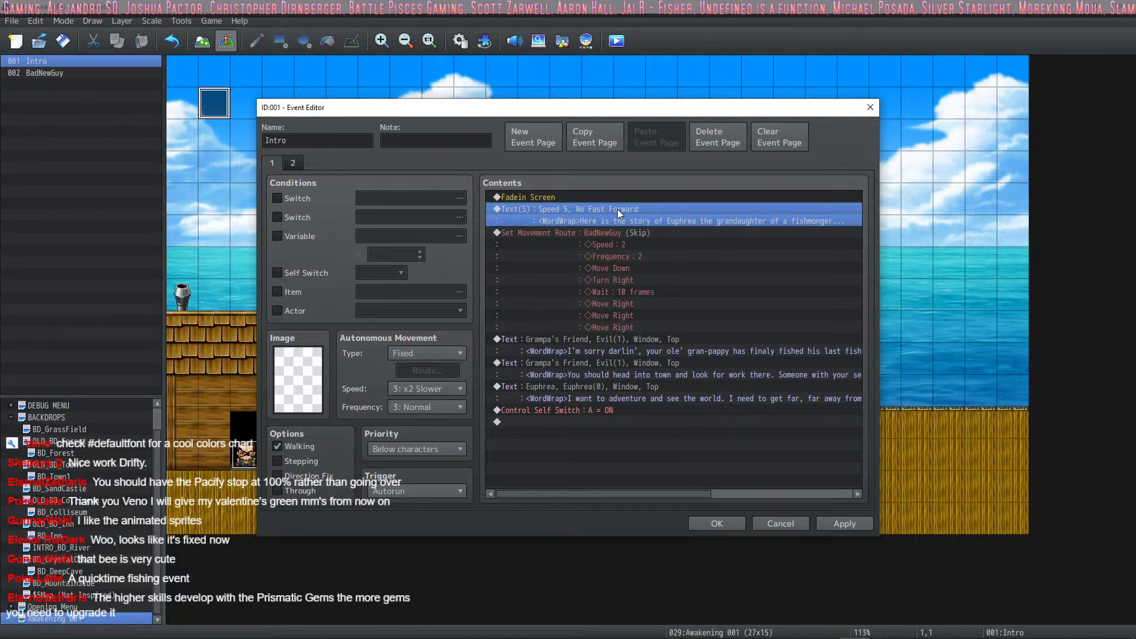
right_click(617, 208)
click(642, 232)
click(608, 387)
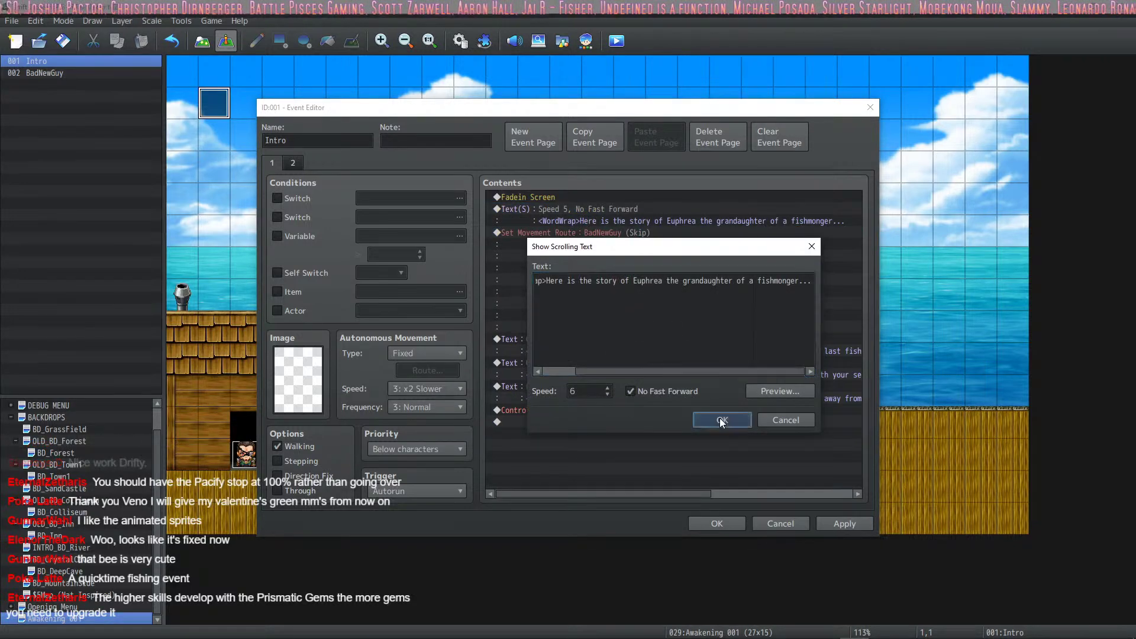
click(722, 419)
click(645, 234)
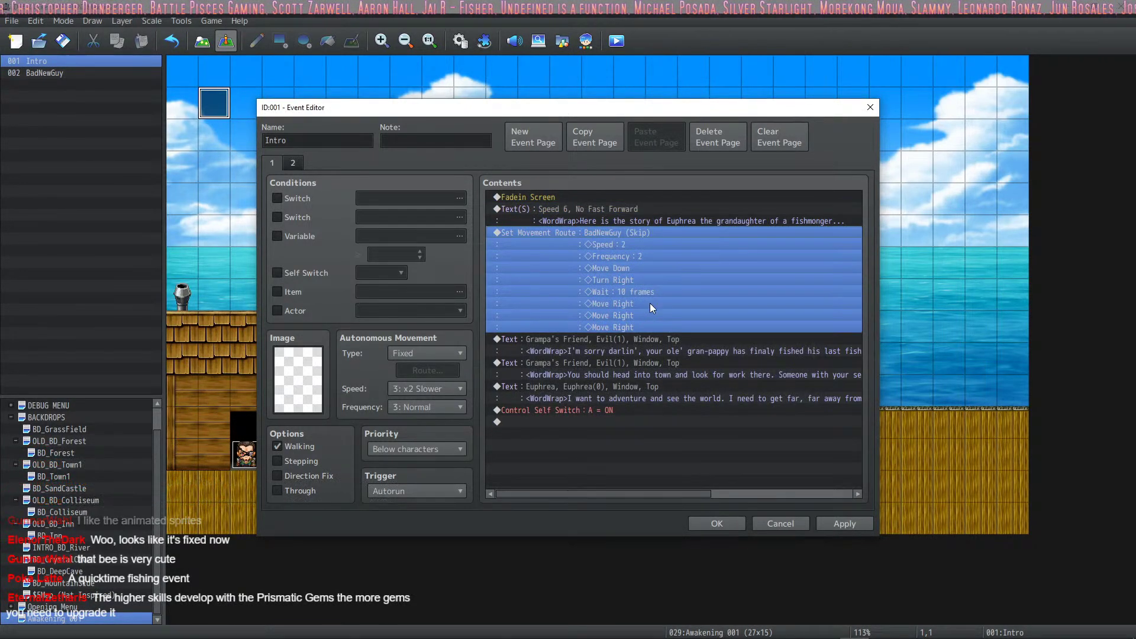
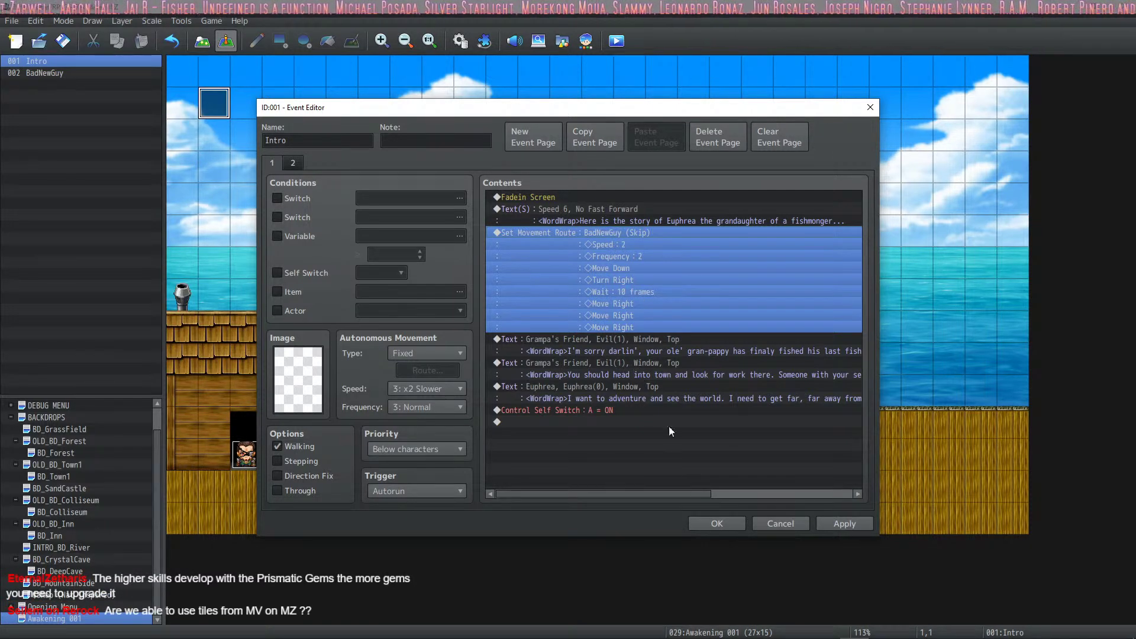
click(717, 523)
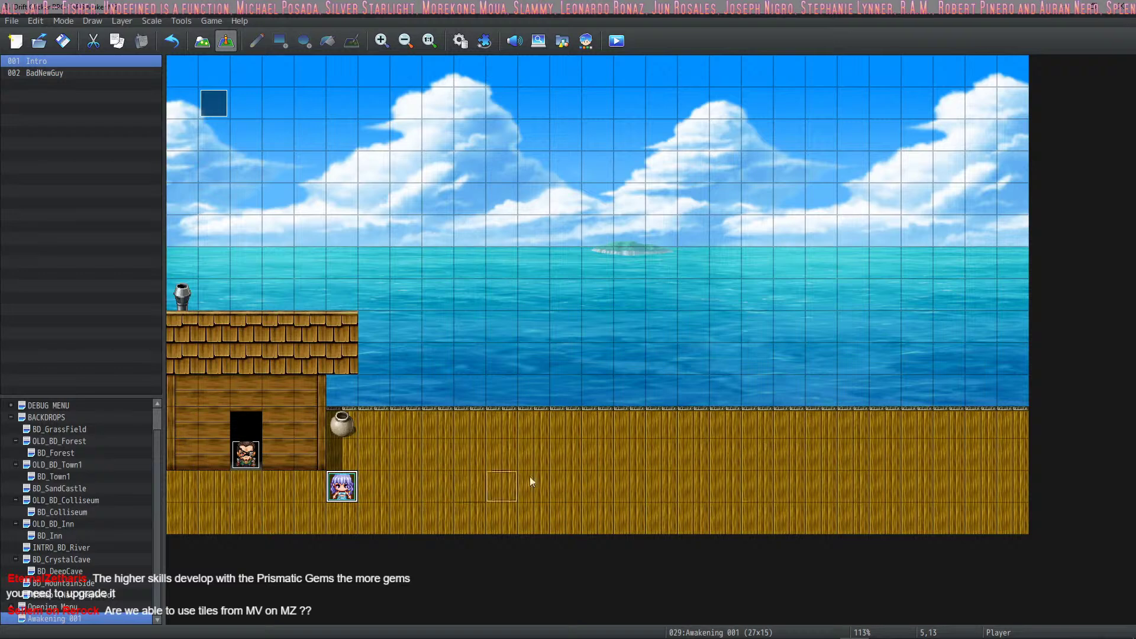
Move the player's starting position along the dock to tile 7,13.
click(1008, 485)
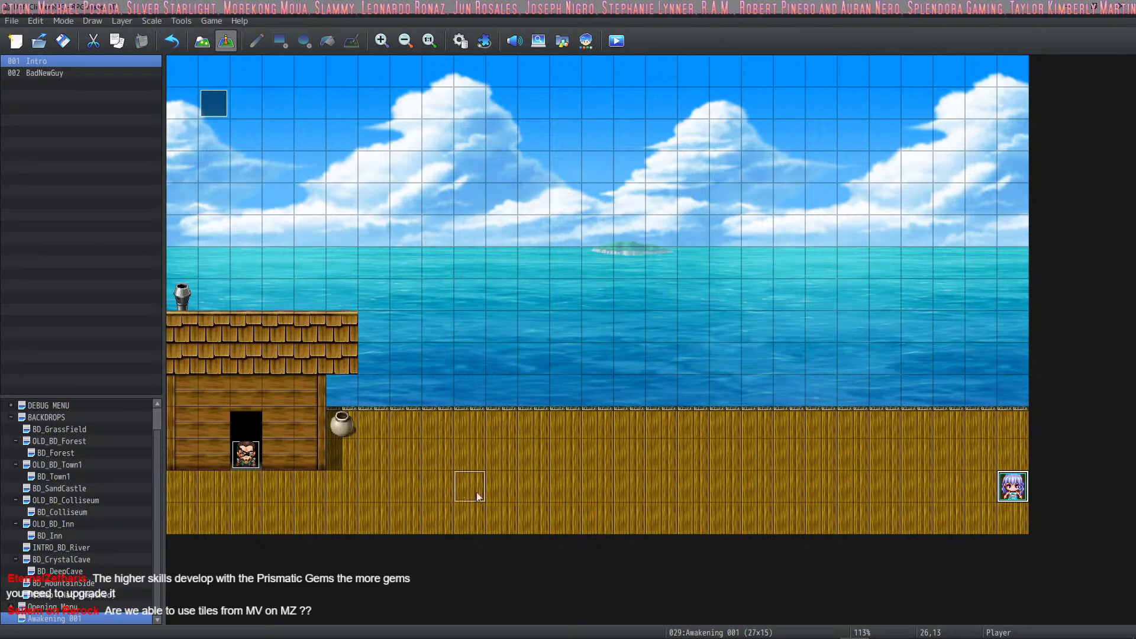
click(414, 484)
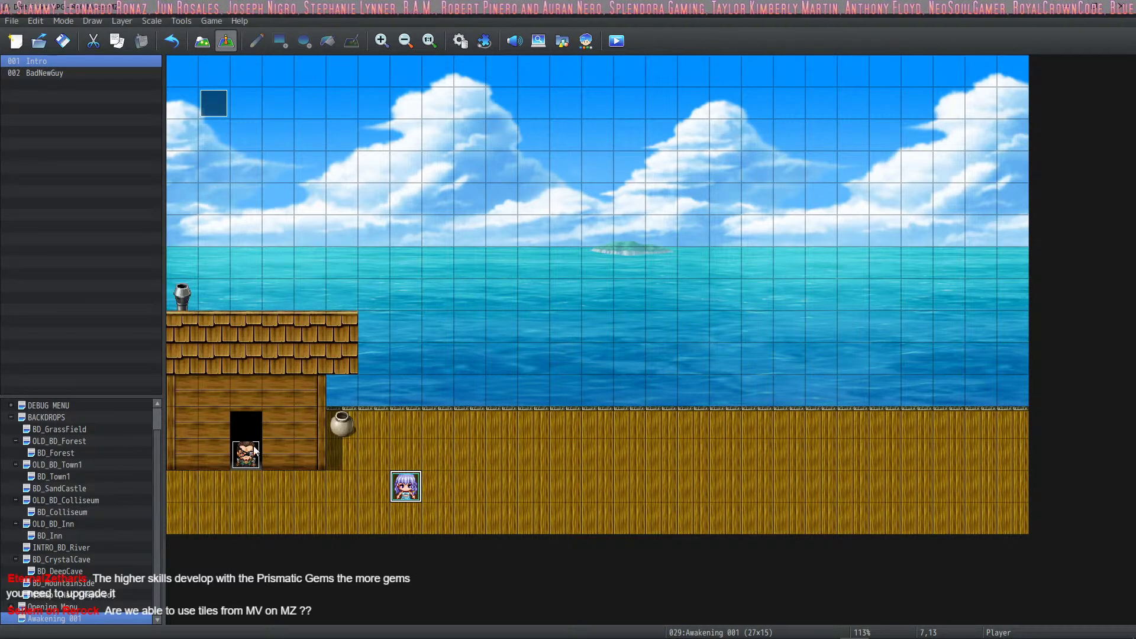
Insert a Player movement route with Turn Left and Skip If Cannot Move before Grampa's Friend's first message in the Intro event, and apply it.
double_click(214, 104)
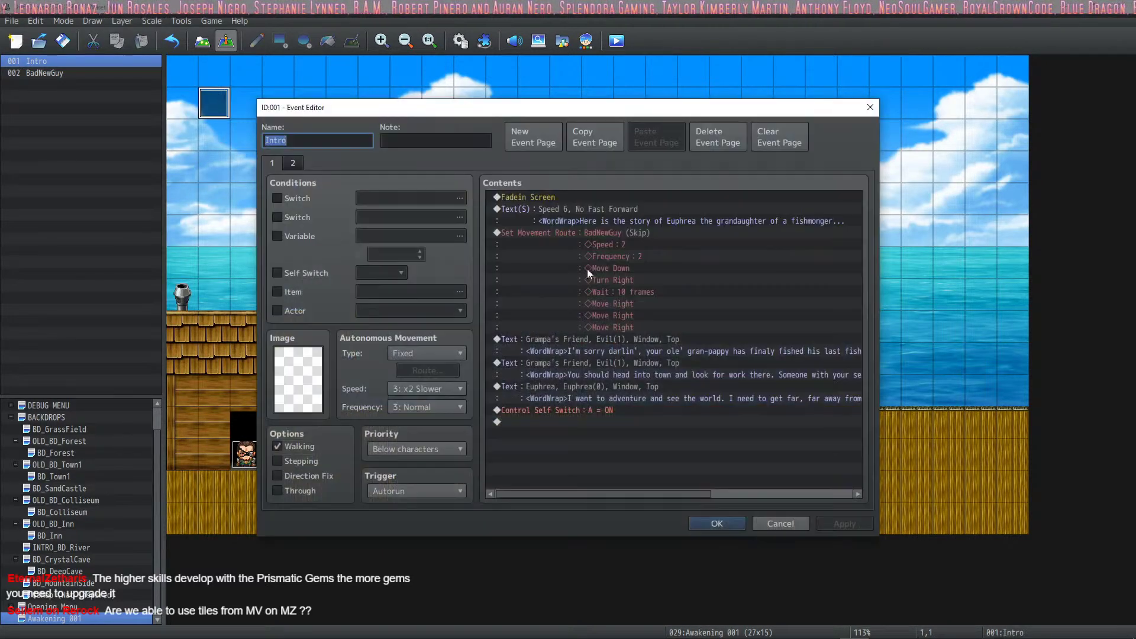
click(615, 237)
click(605, 339)
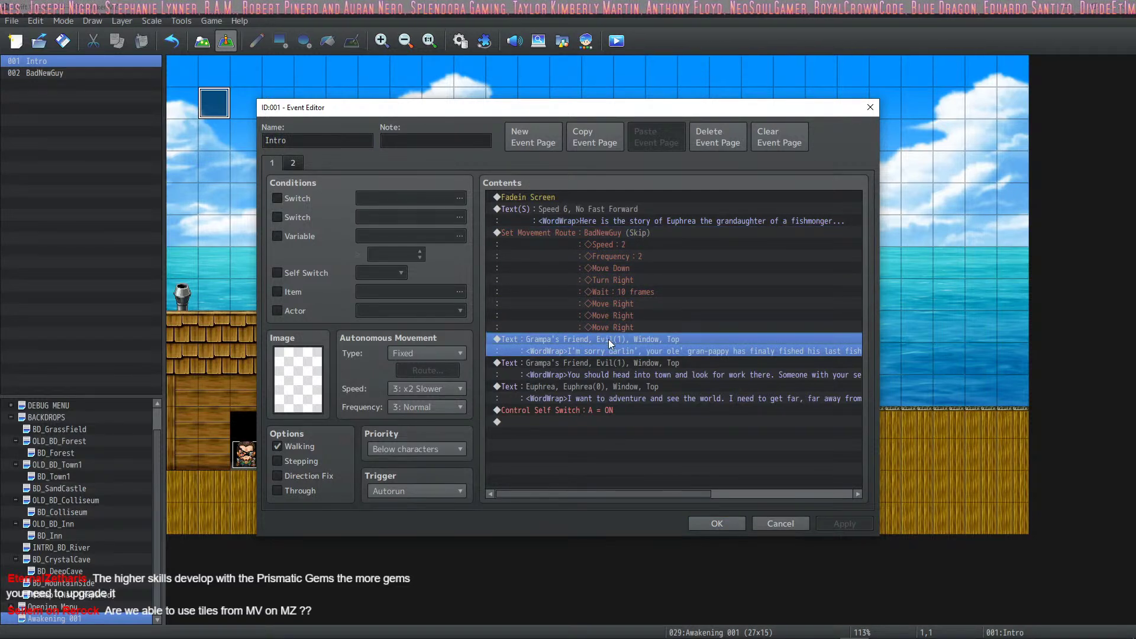
right_click(608, 340)
click(634, 344)
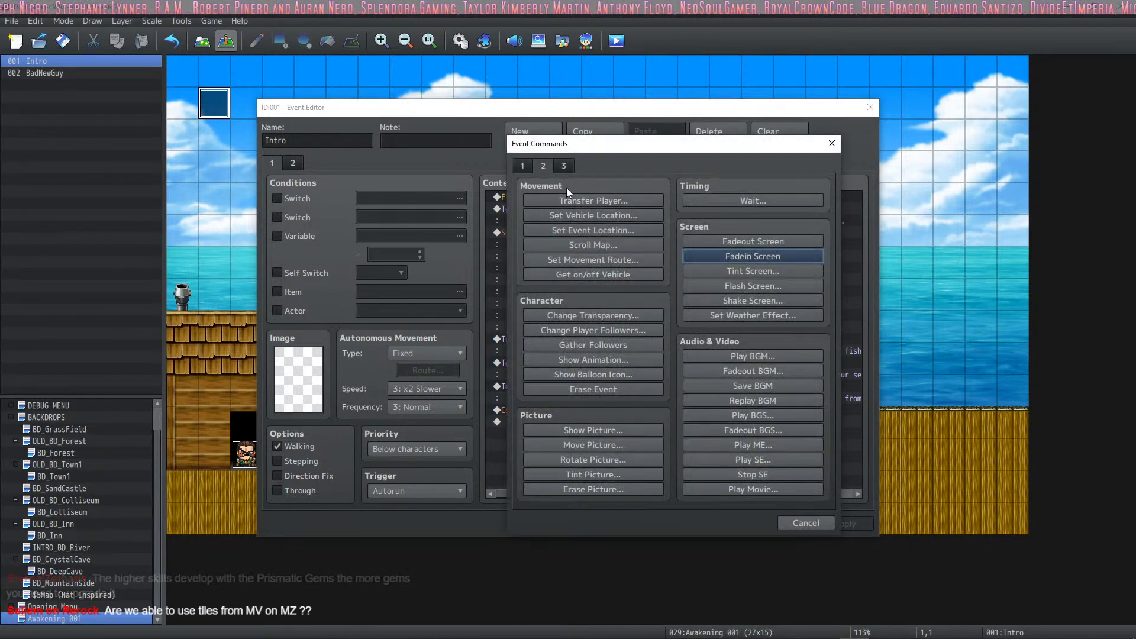
click(576, 261)
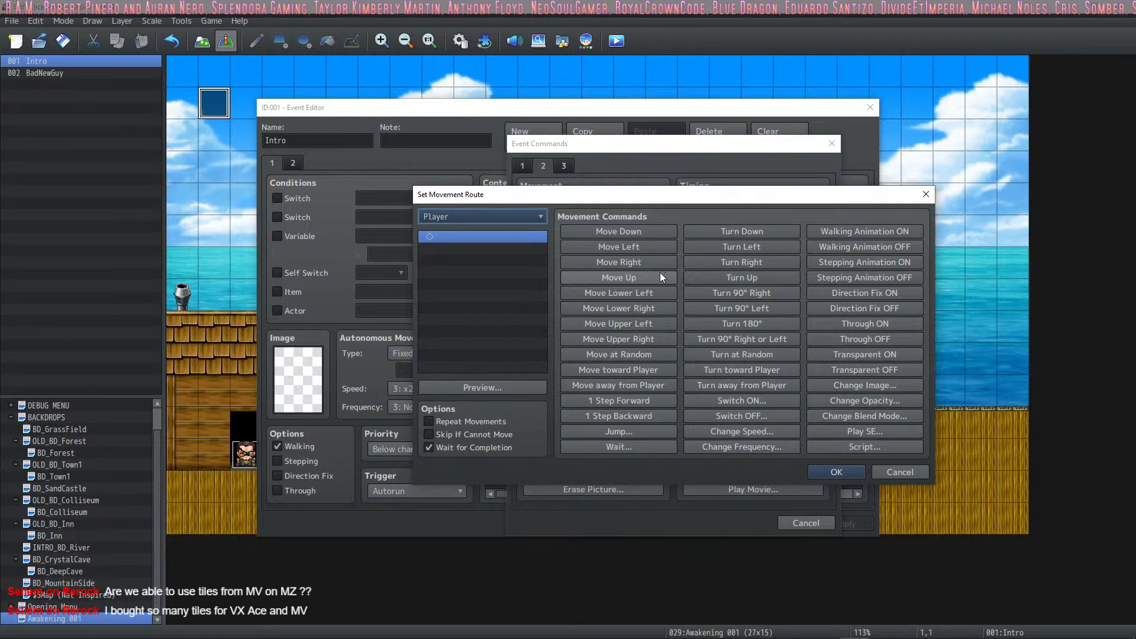
click(744, 249)
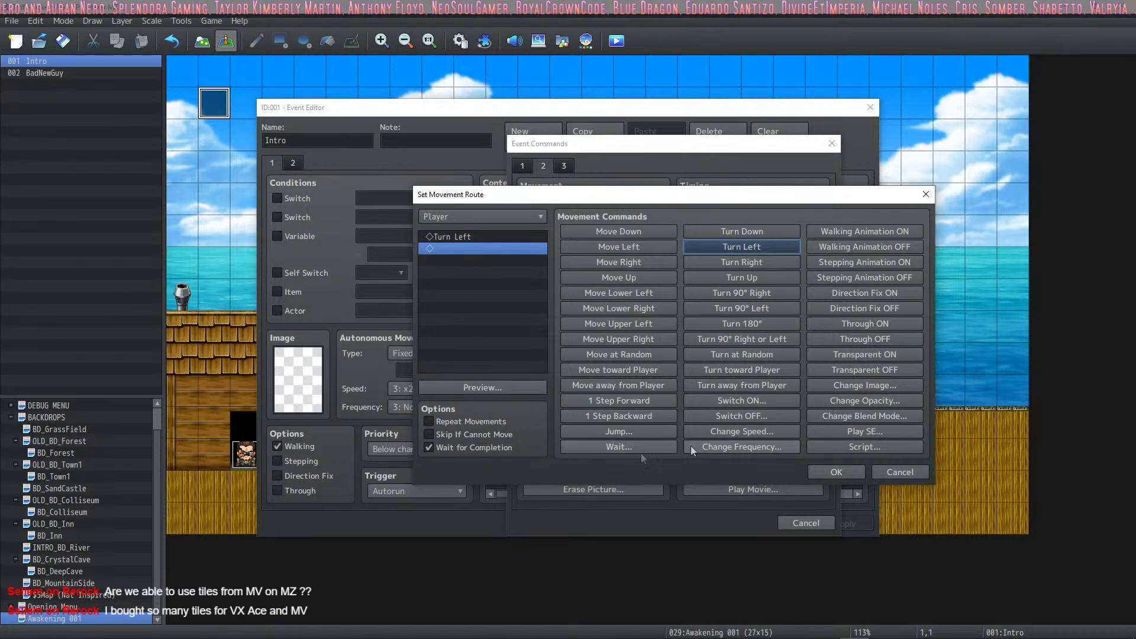
click(471, 433)
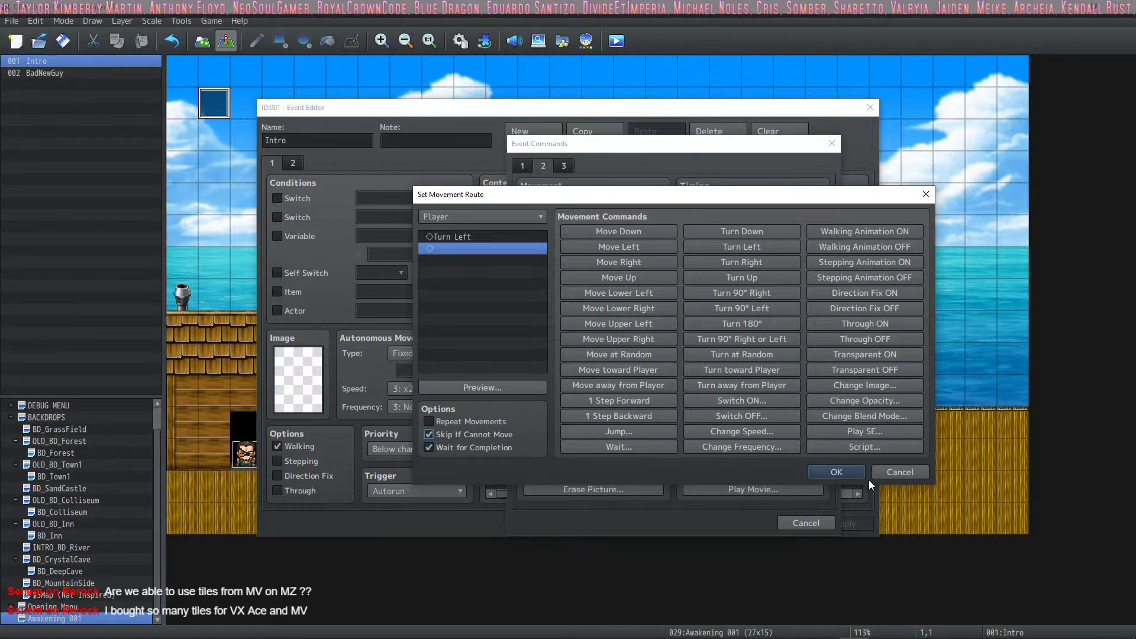
click(835, 472)
click(833, 523)
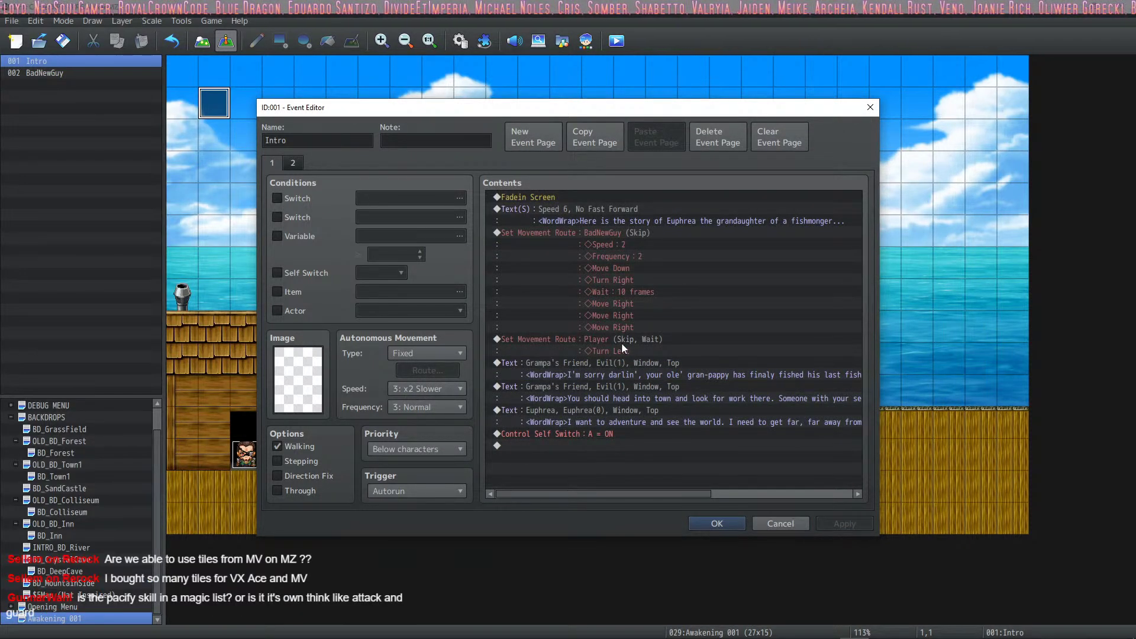
Insert an Exclamation balloon icon on the Player with Wait for Completion before Grampa's Friend's second message.
click(630, 388)
right_click(630, 387)
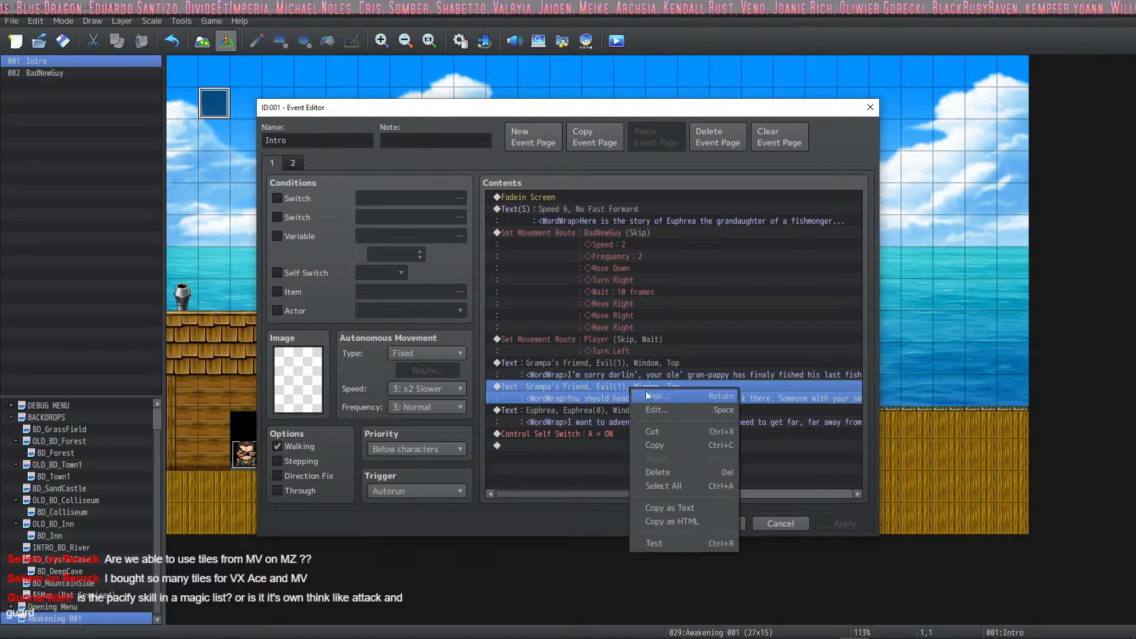
click(651, 393)
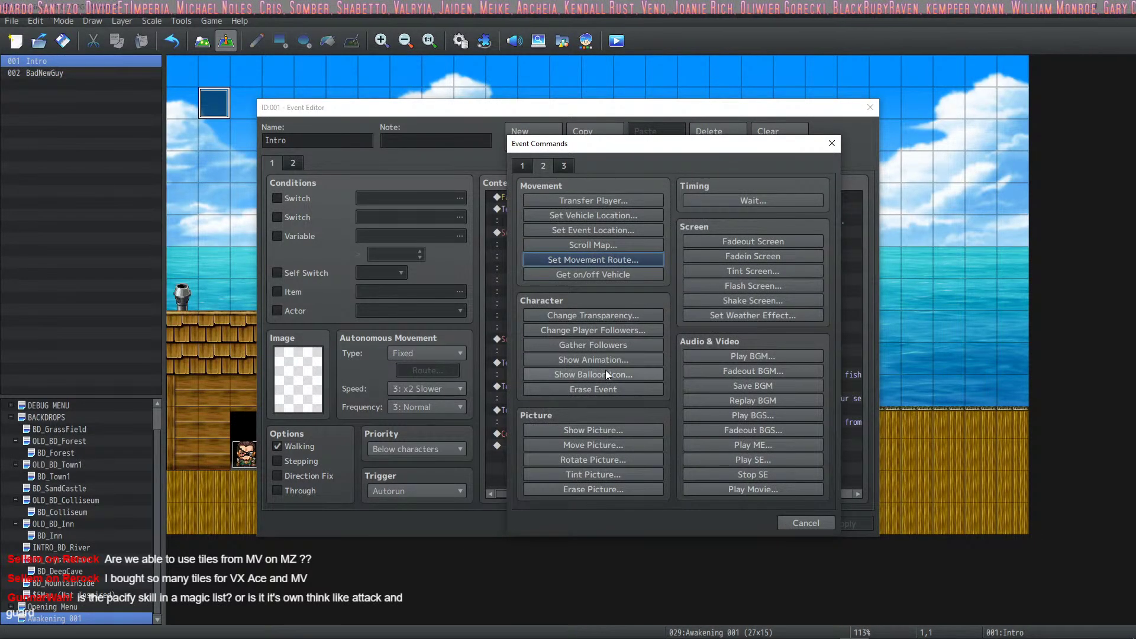
click(613, 373)
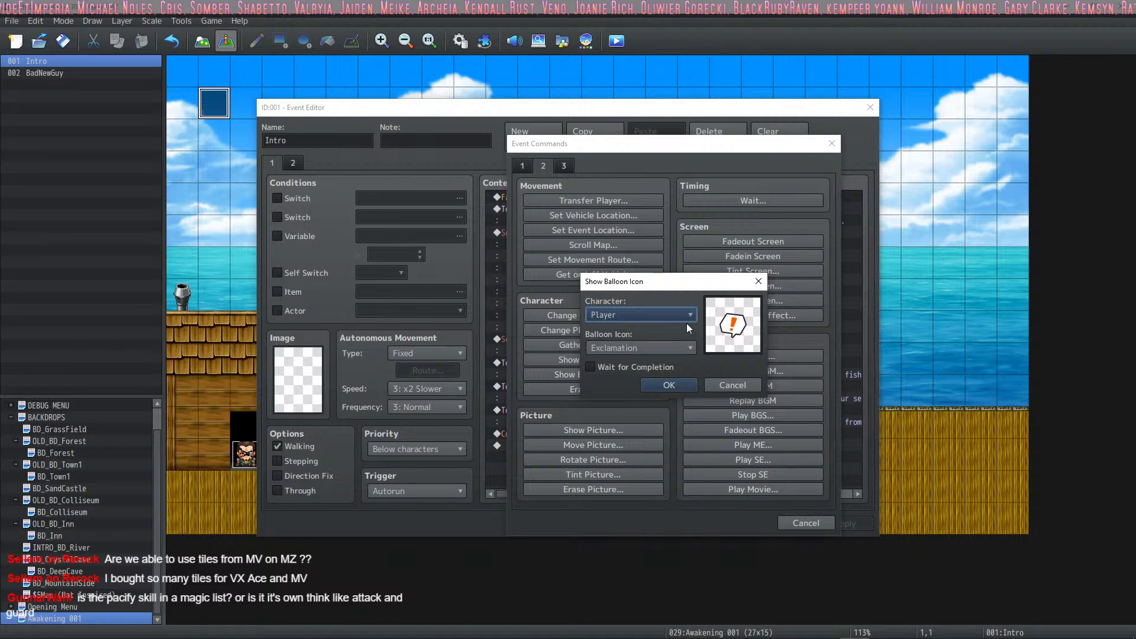
click(659, 367)
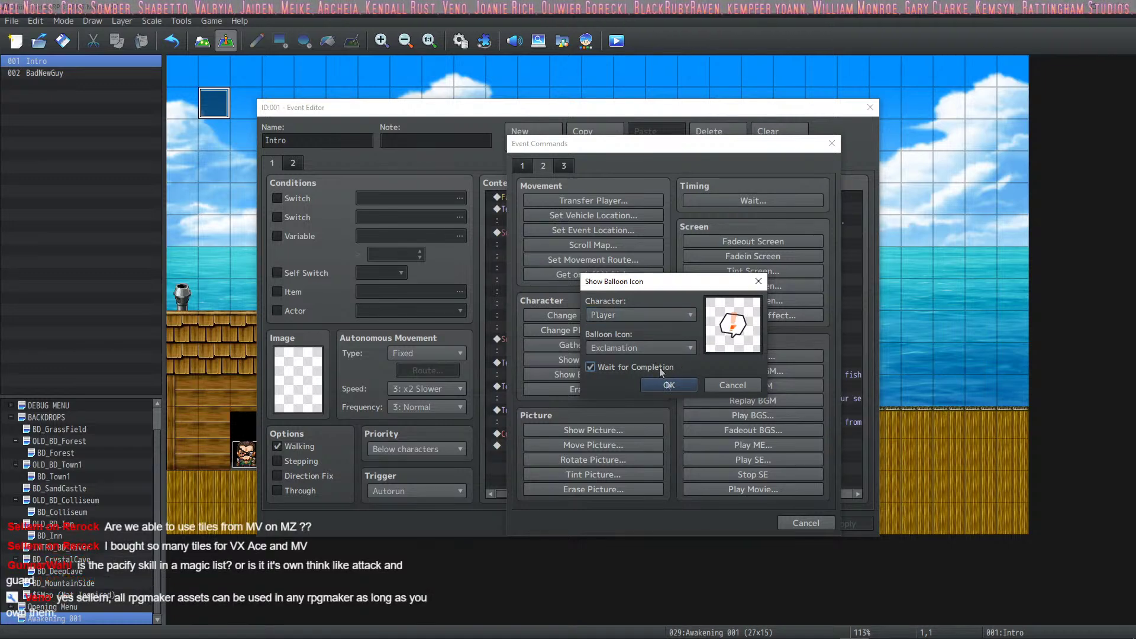
click(663, 385)
Insert a Question balloon icon on the Player with Wait for Completion before Euphrea's message.
click(620, 422)
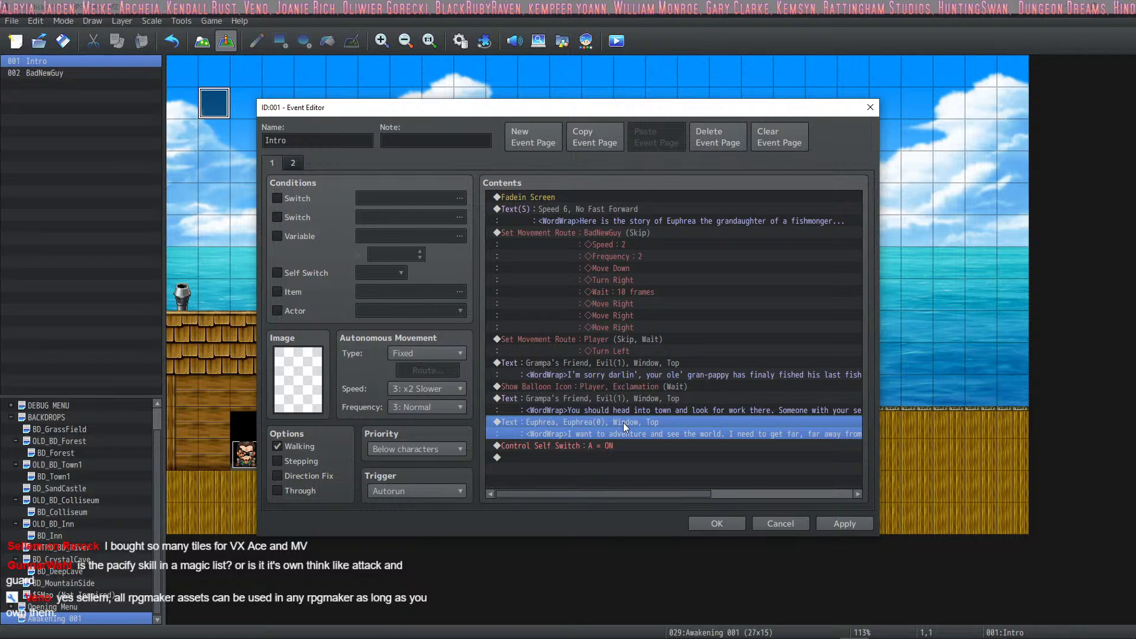
right_click(623, 423)
click(649, 425)
click(609, 377)
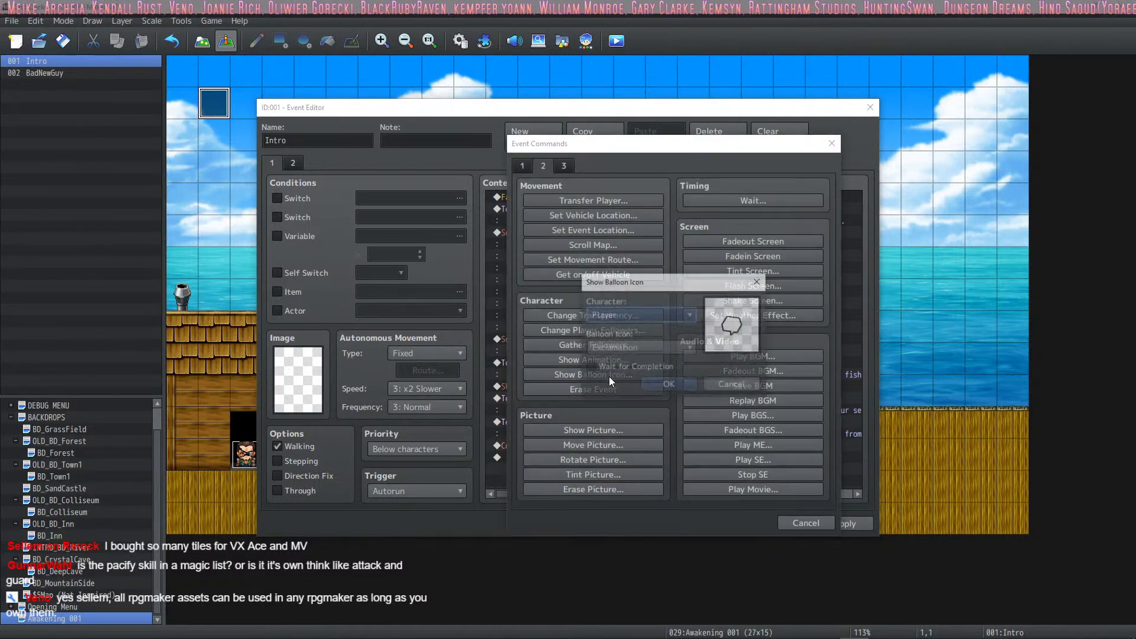
click(690, 316)
click(649, 330)
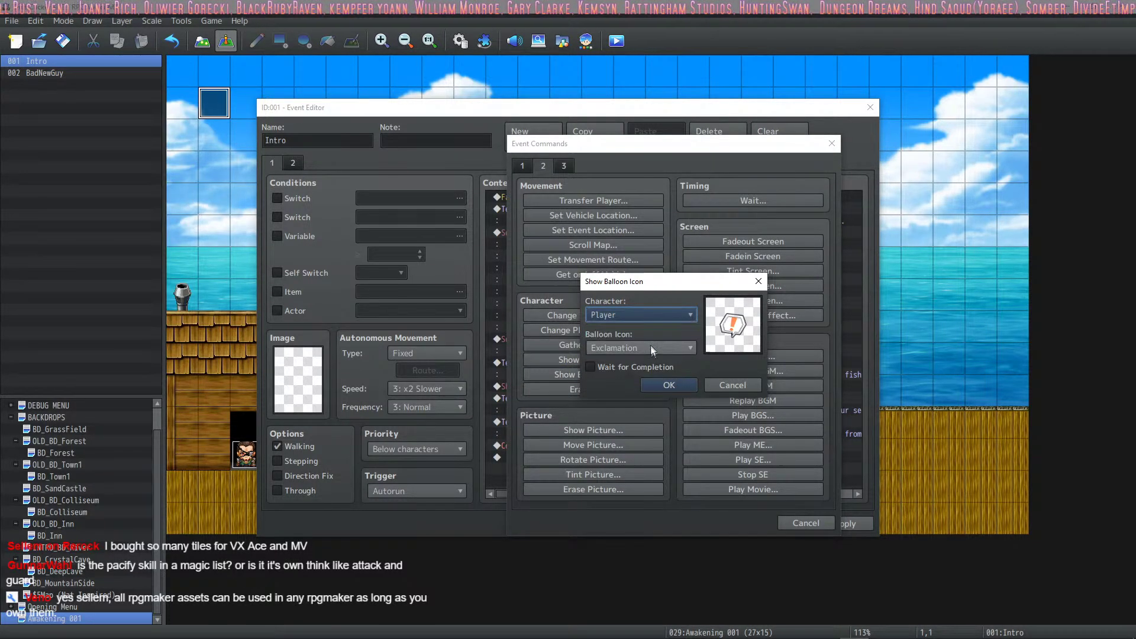
click(651, 348)
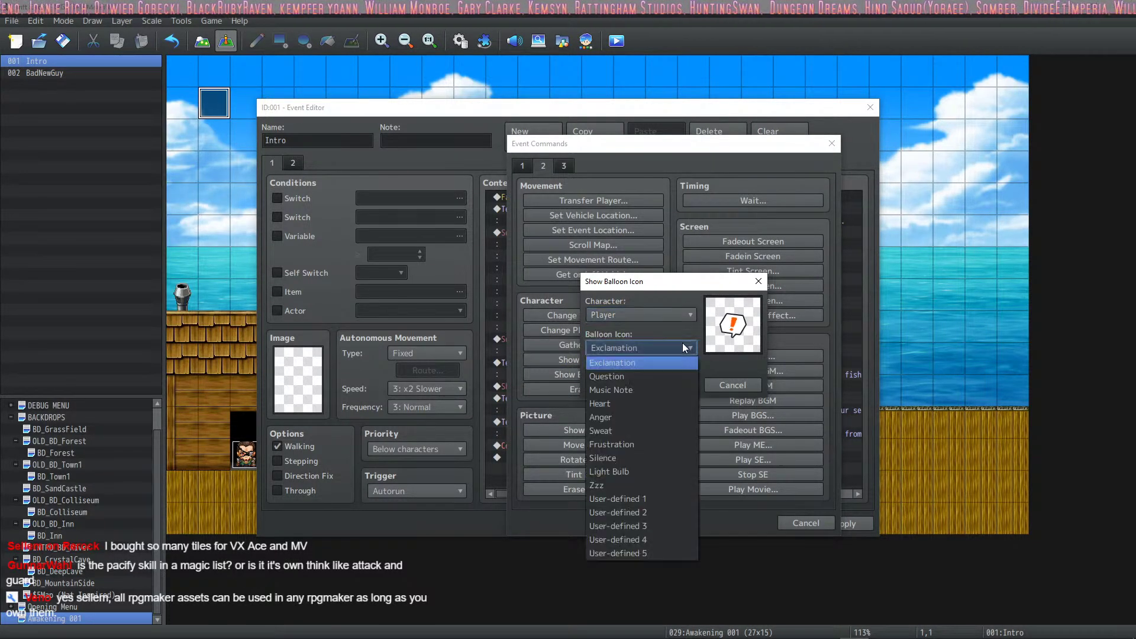
click(647, 378)
click(676, 386)
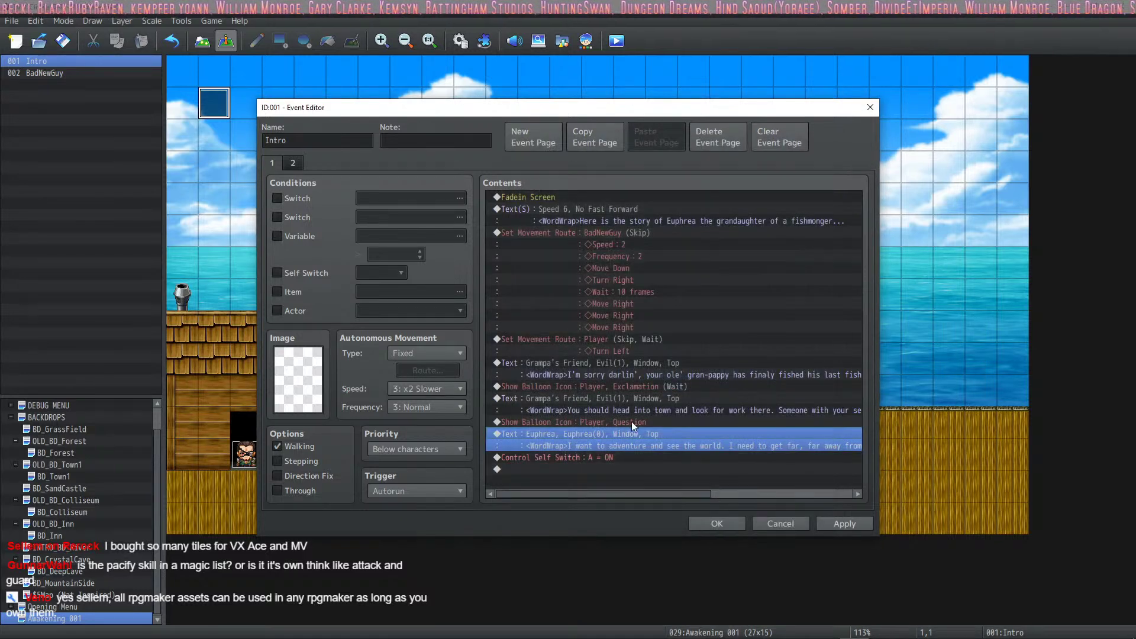
double_click(631, 422)
click(590, 366)
click(649, 389)
Insert "But I don't want to work in a town!" at the start of Euphrea's message, after the WordWrap tag.
click(638, 438)
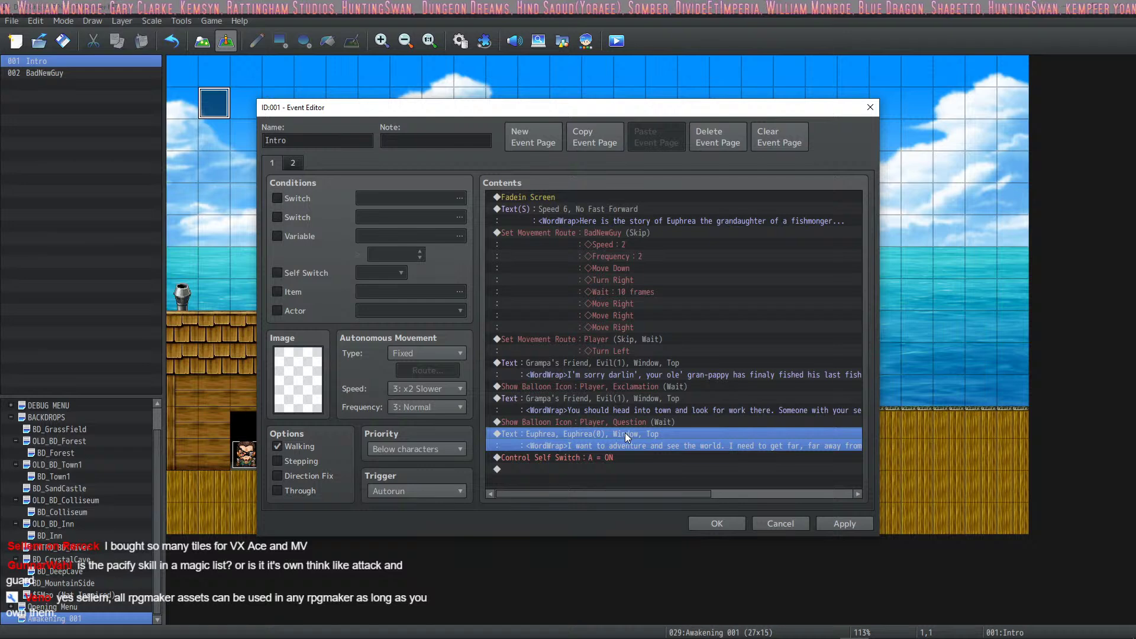
right_click(625, 432)
click(566, 442)
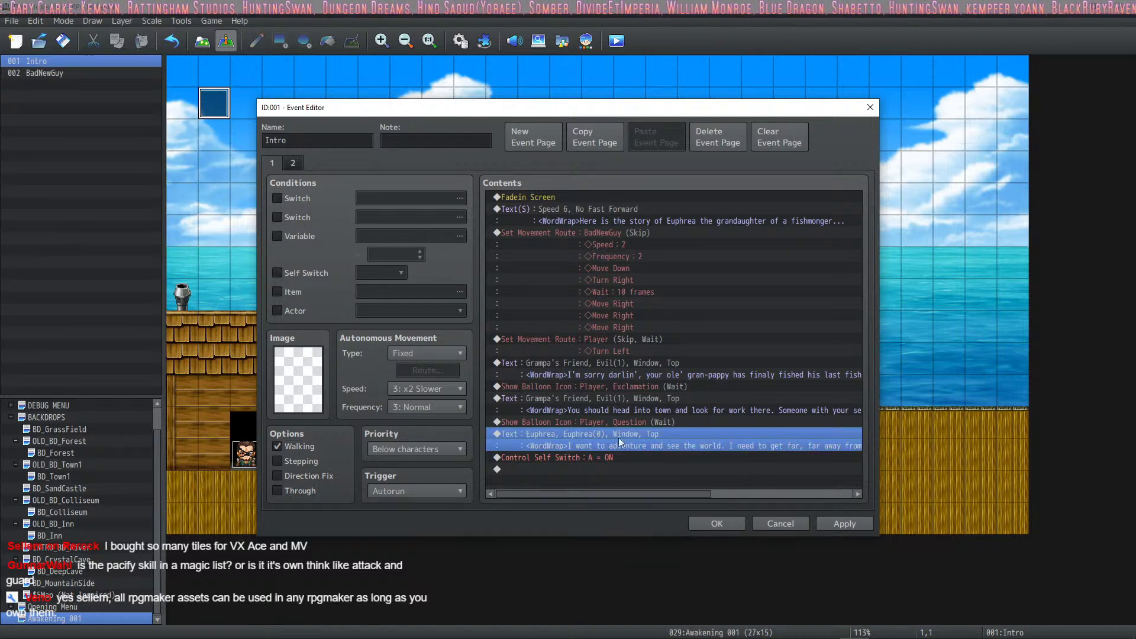
double_click(619, 438)
drag(632, 300, 553, 313)
click(630, 302)
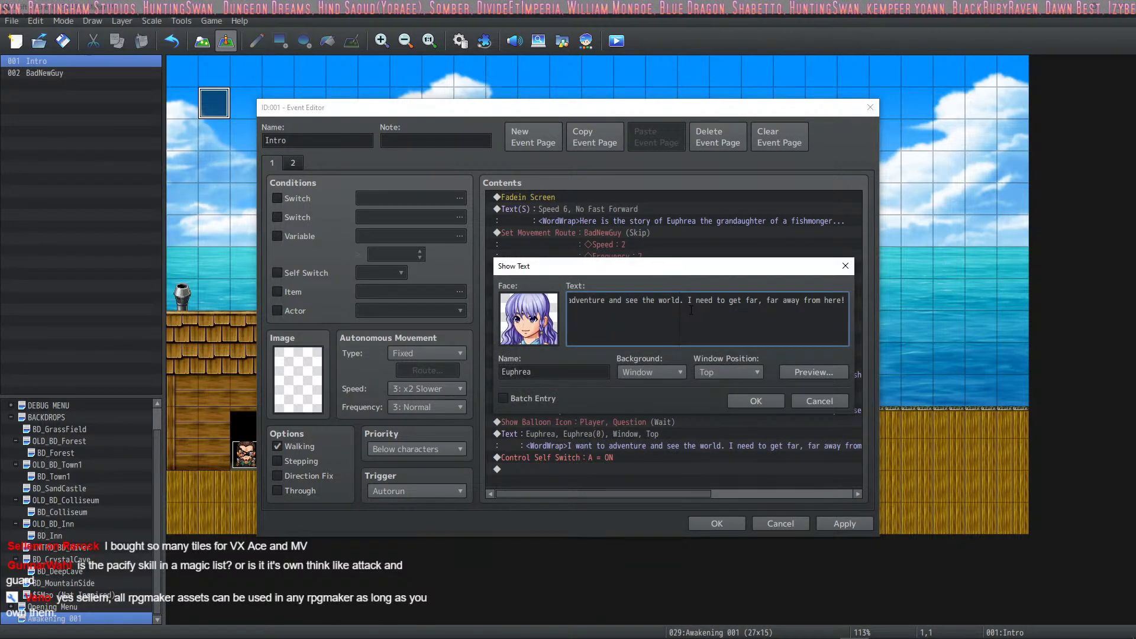
drag(704, 301, 540, 303)
click(636, 303)
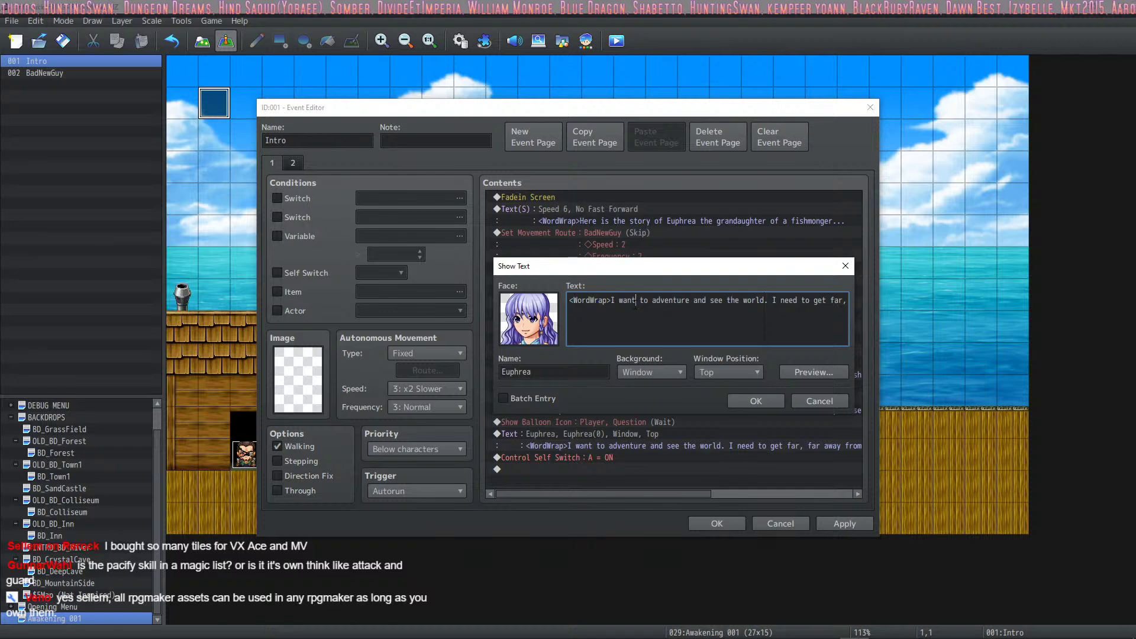
key(ctrl+Left)
key(ctrl+Left)
text(But )
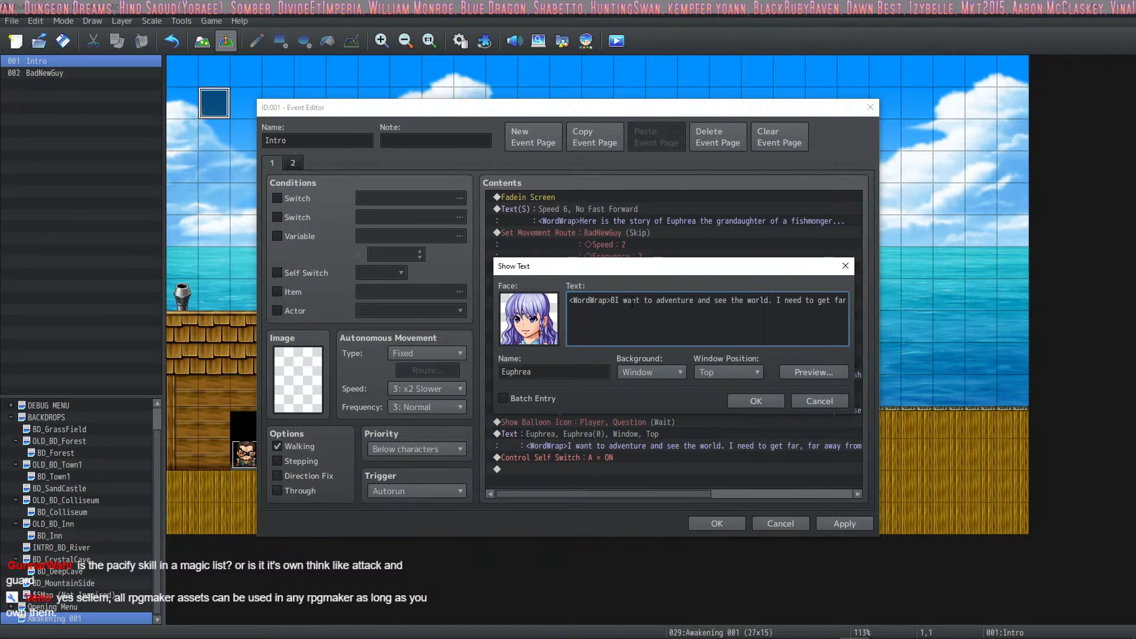
text(I don't want )
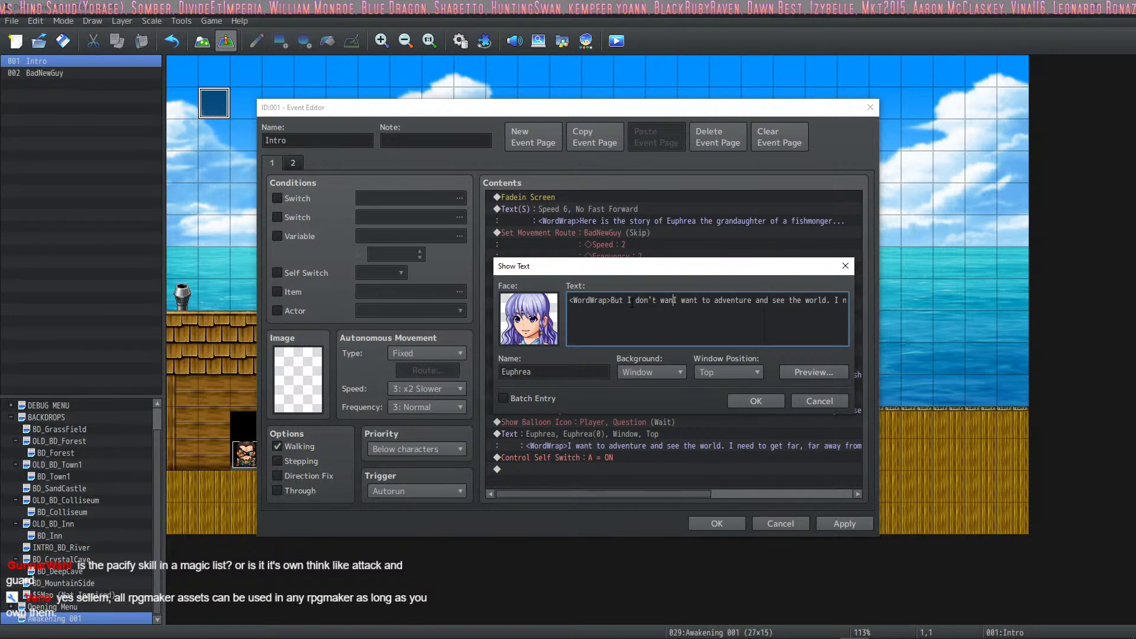
text(to )
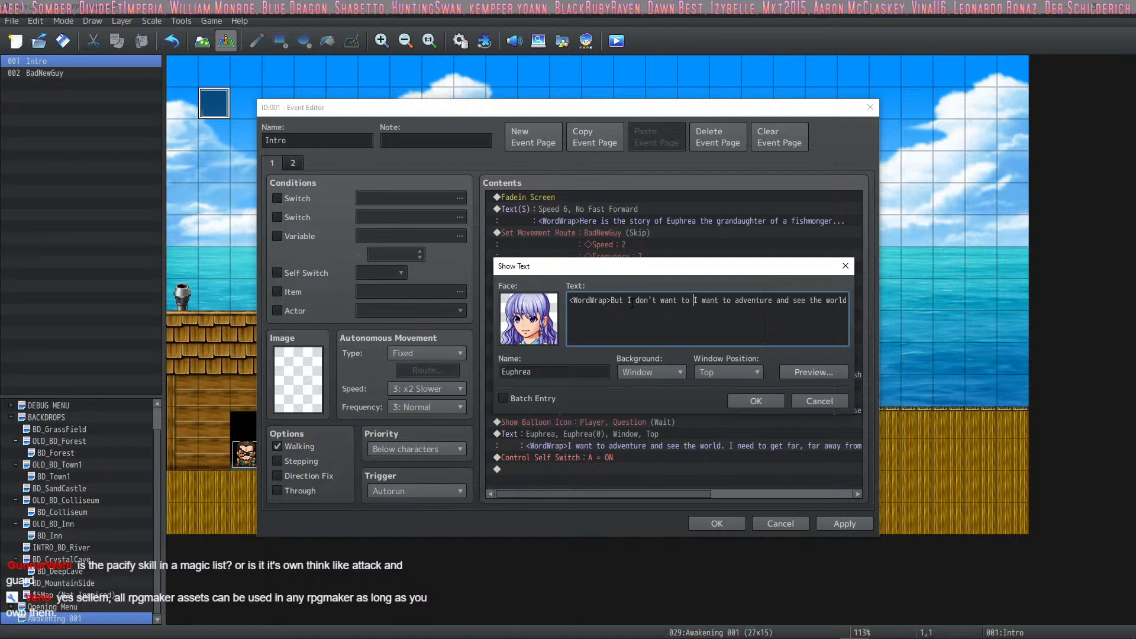
text(work in a )
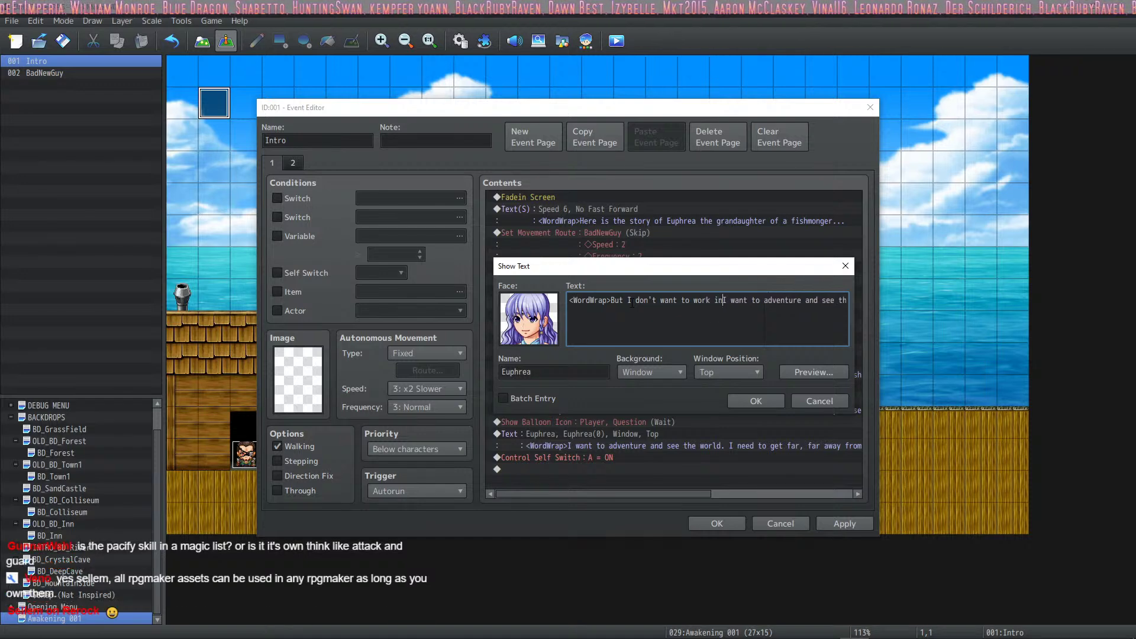
text(town! )
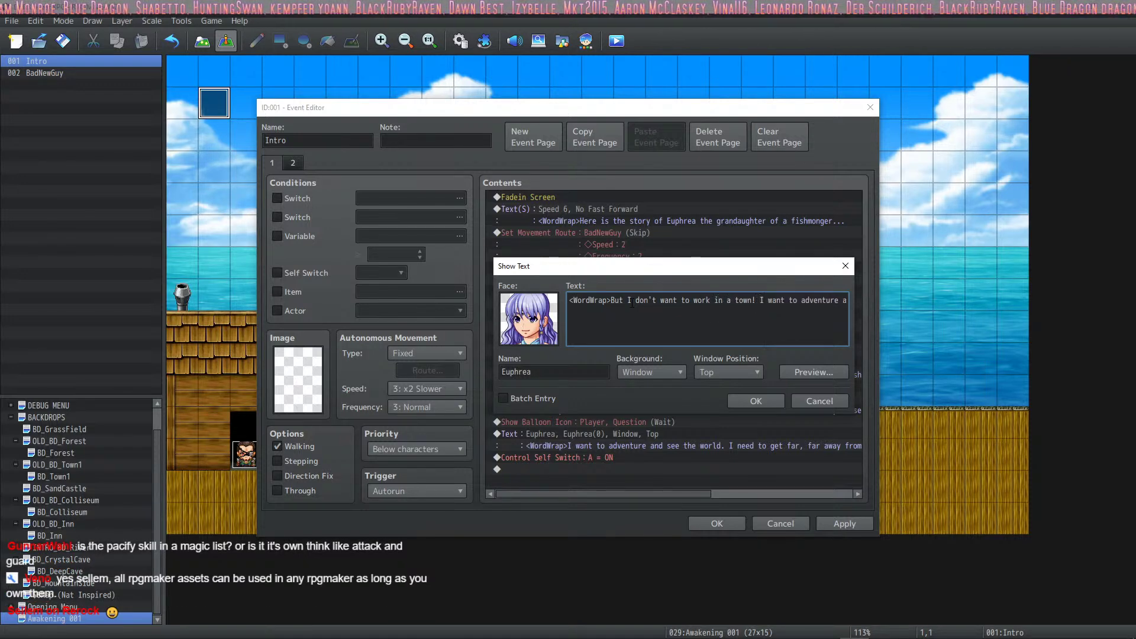
Replace "I want to" before "adventure" with "I'd much rather" in Euphrea's message.
text(I')
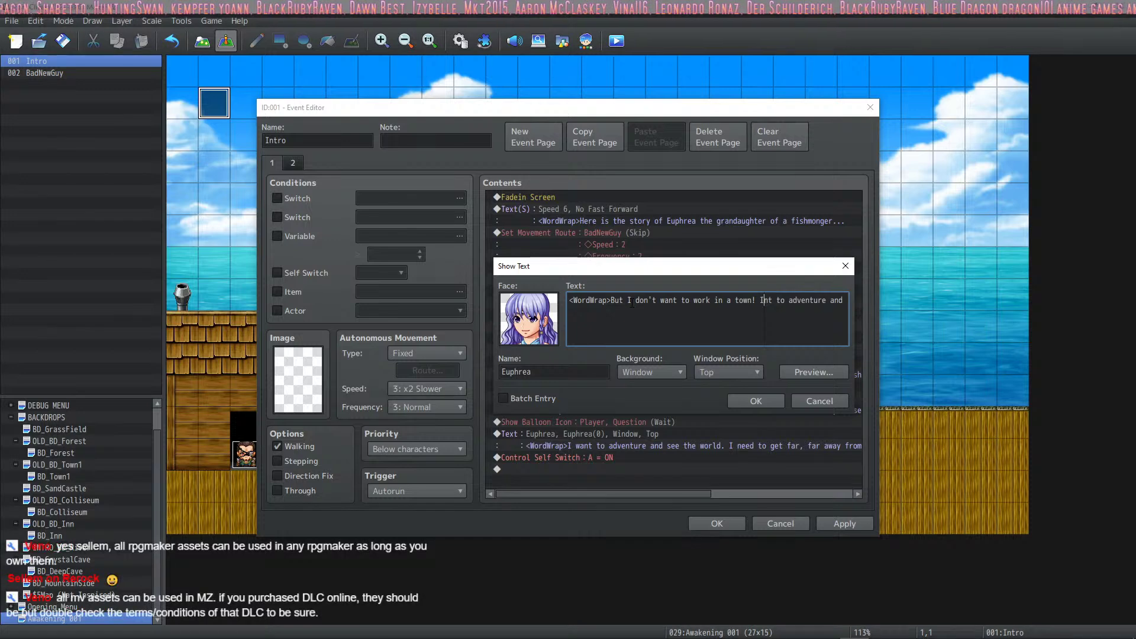
key(Delete)
key(Delete)
key(Delete)
key(Delete)
key(Delete)
key(Delete)
text(d much rather)
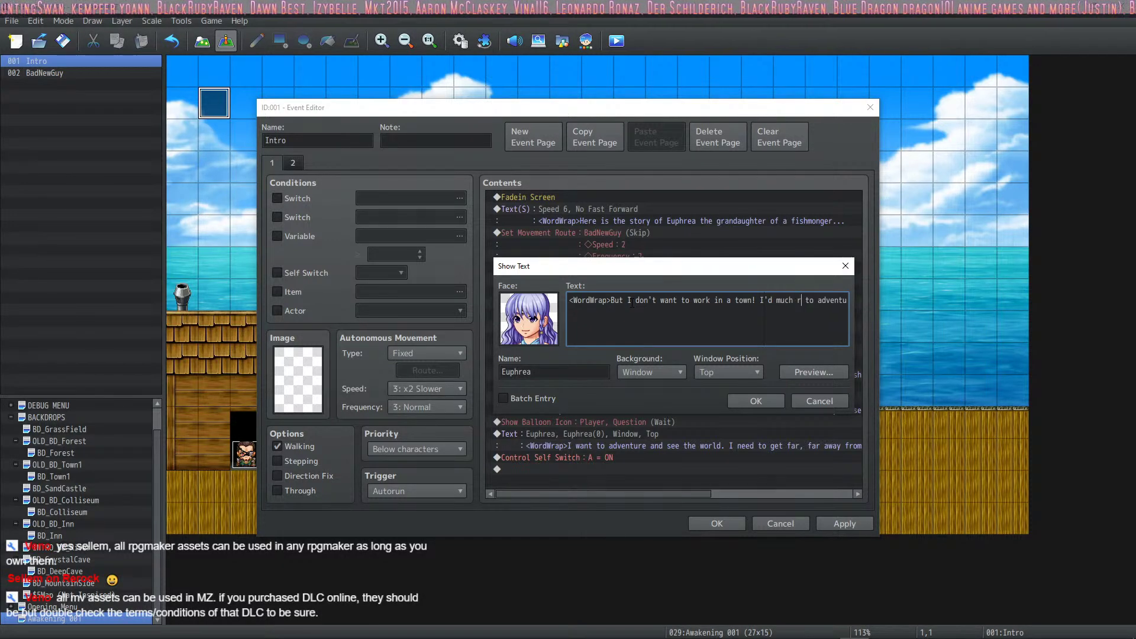
key(Delete)
key(Delete)
key(Delete)
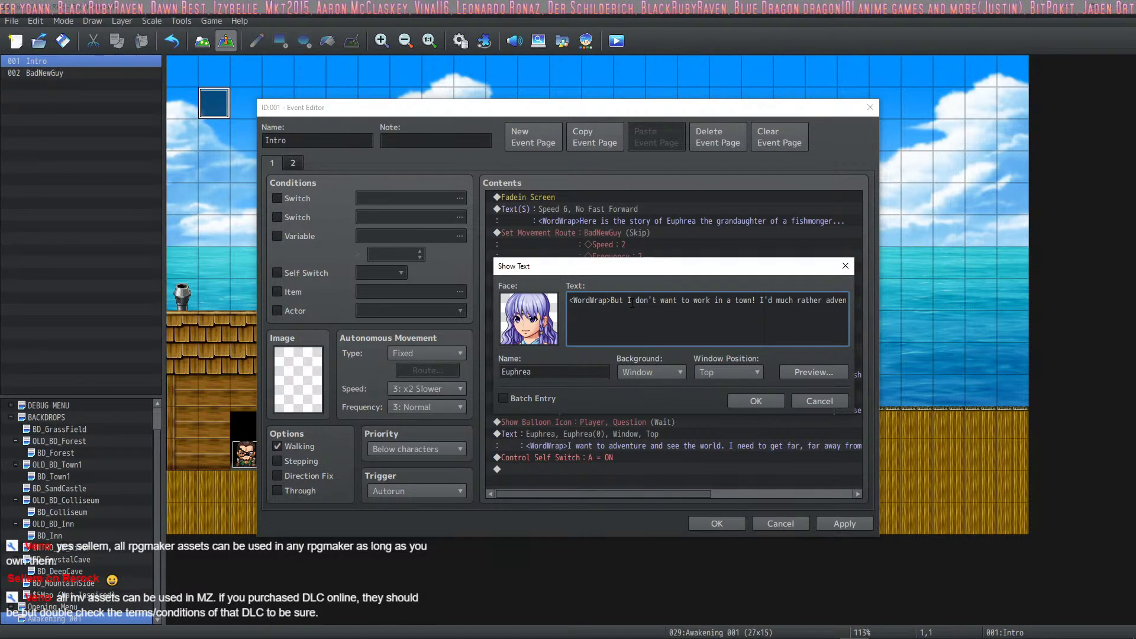
End the "see the world" and "far away from here" sentences with exclamation marks and save Euphrea's message.
key(Right)
key(Right)
key(Right)
key(Right)
key(Right)
key(Right)
key(Right)
key(Right)
key(Right)
key(Right)
key(Right)
key(Right)
key(Right)
key(Right)
key(Right)
key(Right)
key(Right)
key(Right)
key(Right)
key(Right)
key(Right)
key(Right)
key(Right)
key(Right)
key(Right)
key(Right)
key(Right)
key(Right)
key(Right)
key(Right)
key(Right)
key(Right)
key(Right)
key(Right)
key(Right)
key(Right)
key(Right)
key(Right)
key(Right)
key(Right)
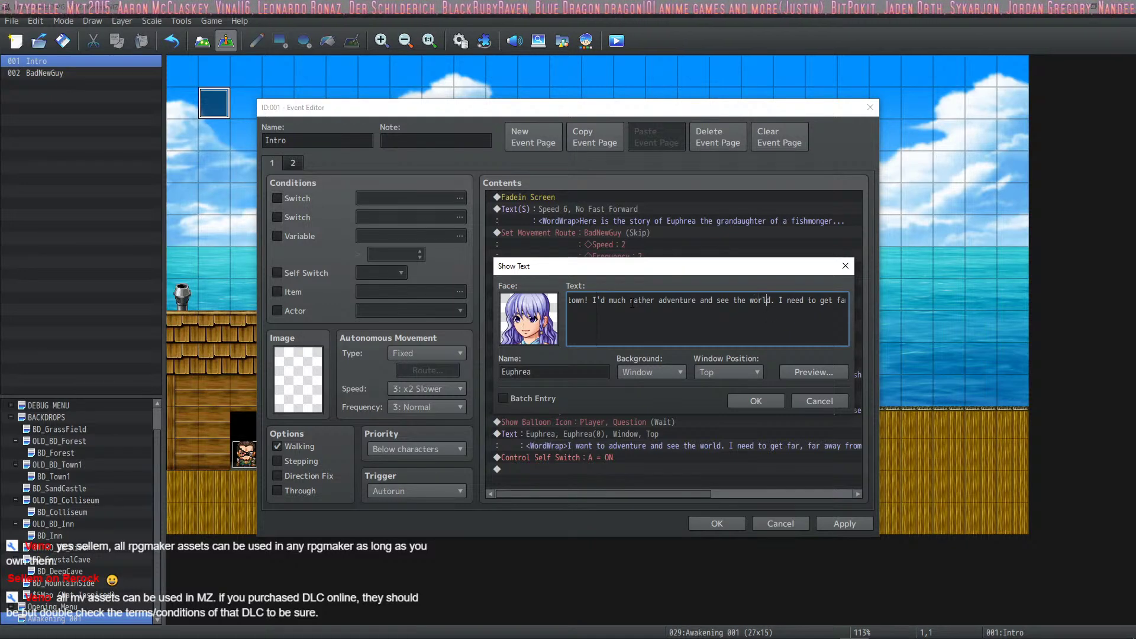
key(Delete)
text(!)
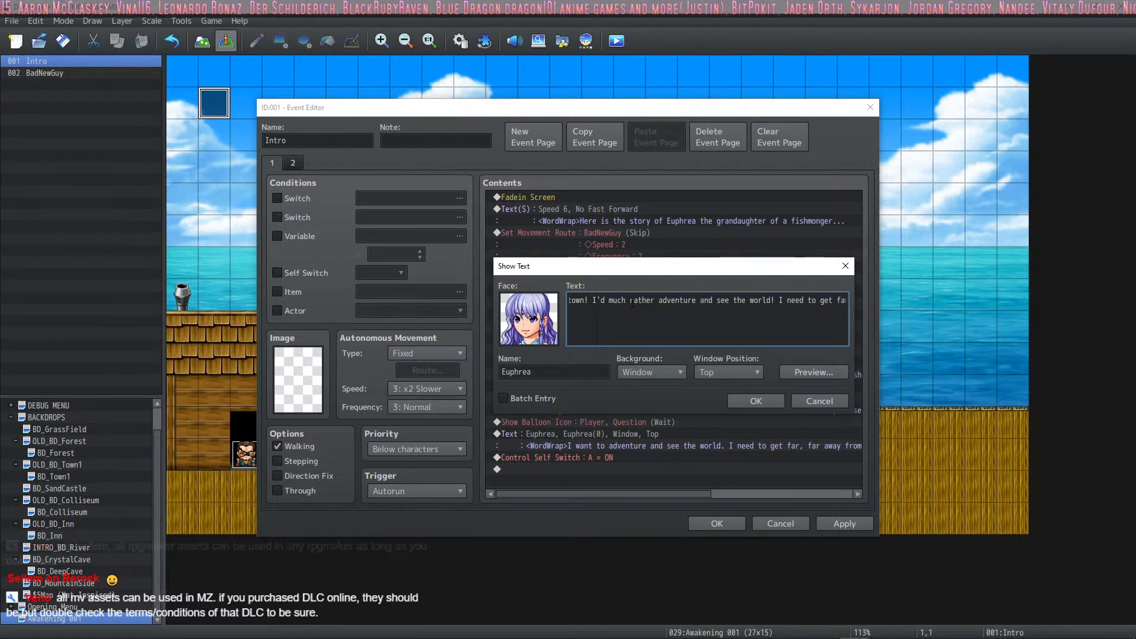
key(Right)
key(Right)
key(Right)
key(Right)
key(Right)
key(Right)
key(Right)
key(Right)
key(Right)
key(Right)
key(Right)
key(Right)
key(Right)
key(Right)
key(Right)
key(Right)
key(Right)
key(Right)
key(Right)
key(Right)
key(Right)
key(Right)
key(Right)
key(Right)
key(Right)
key(Right)
key(Right)
key(Delete)
text(!)
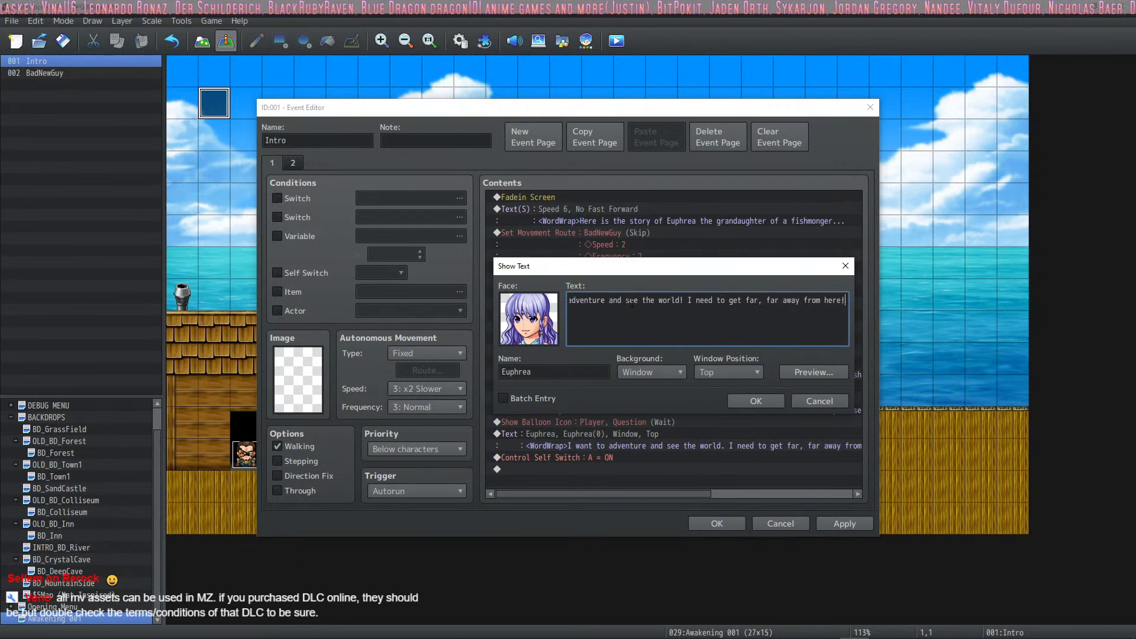
click(755, 402)
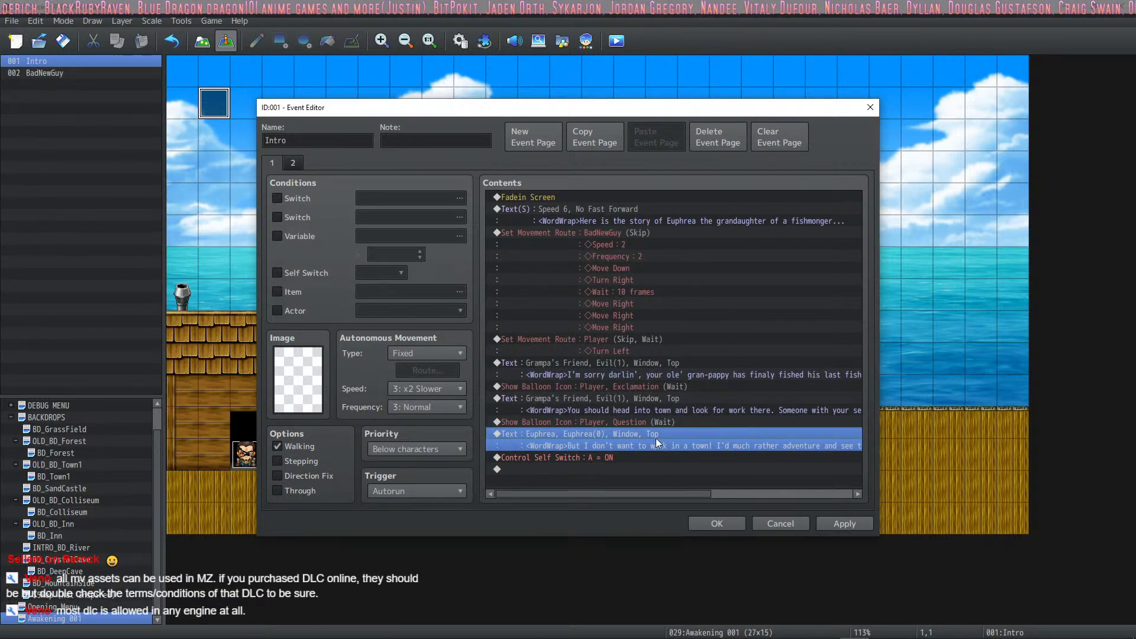
Duplicate Grampa's Friend's second message to just before the Control Self Switch command.
click(599, 456)
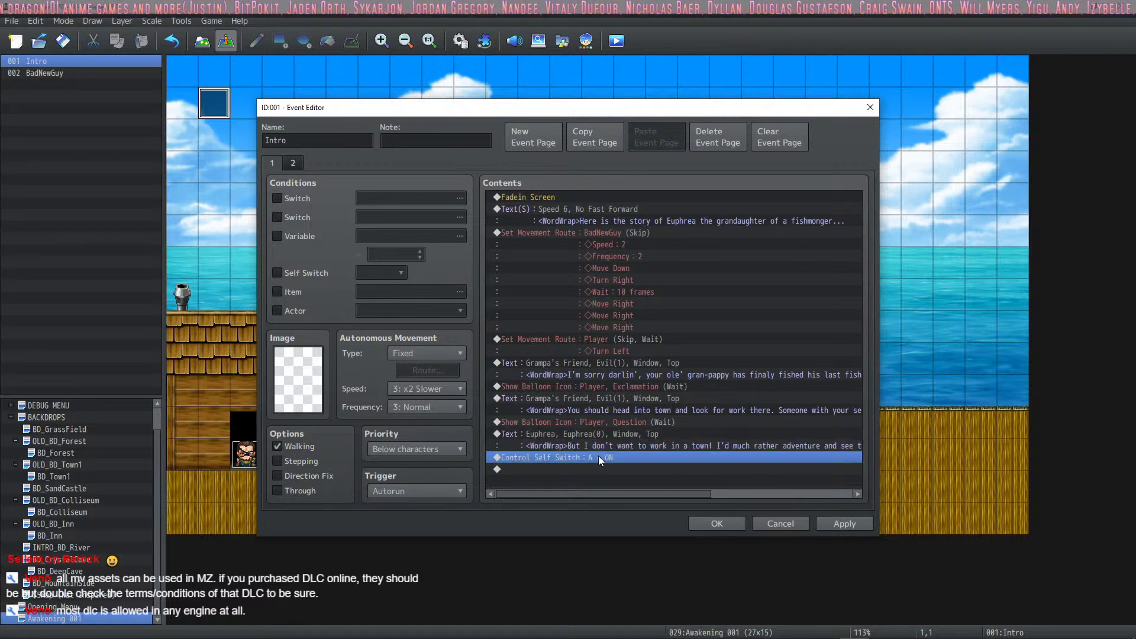
click(582, 388)
click(578, 398)
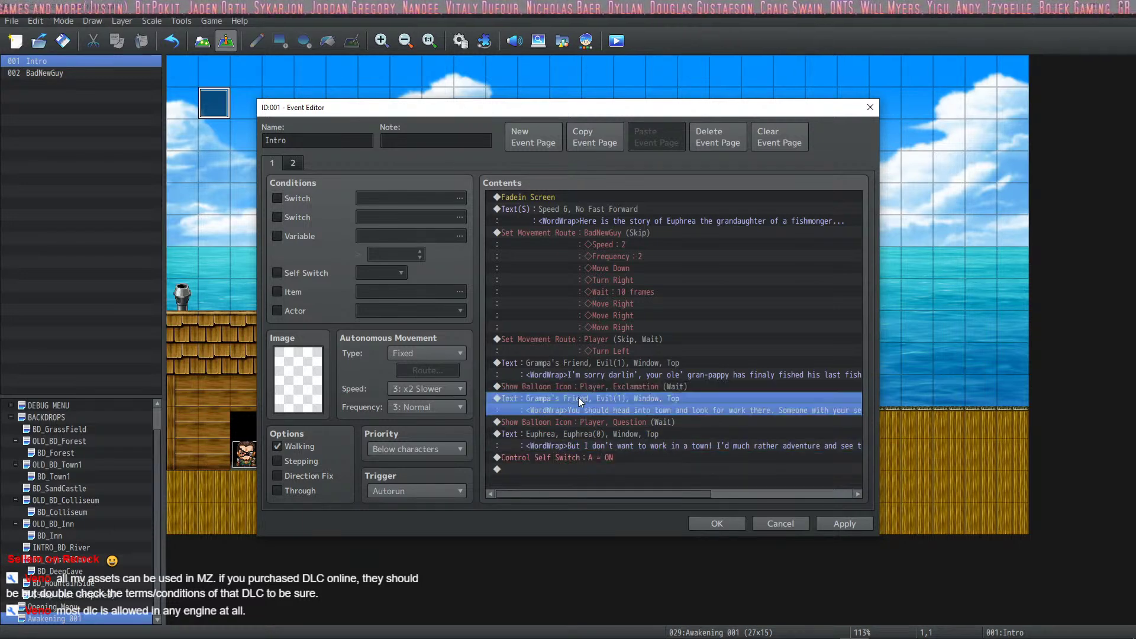
click(569, 459)
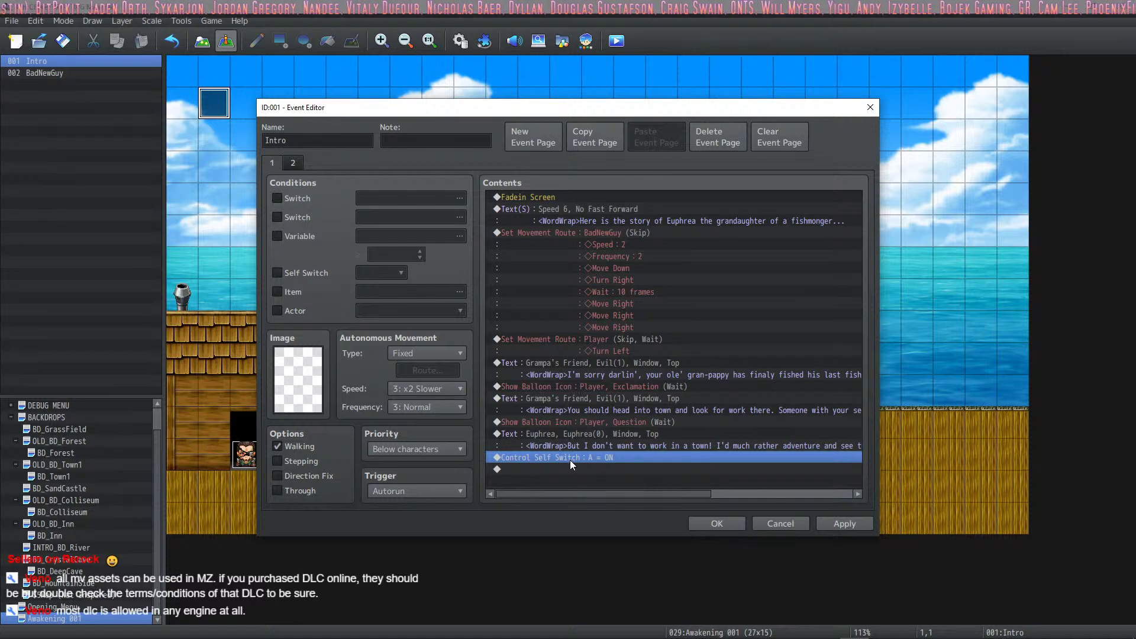
key(ctrl+v)
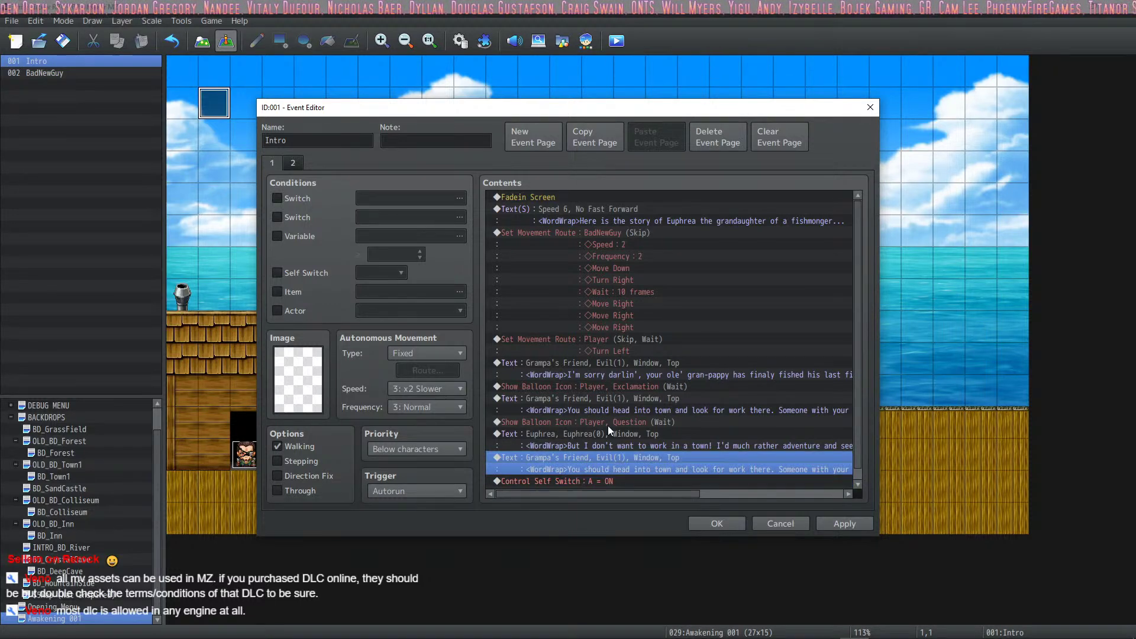
Copy the Player's Question balloon to before the duplicated message and set the copy's character to This Event.
click(609, 424)
key(ctrl+c)
click(601, 457)
key(ctrl+v)
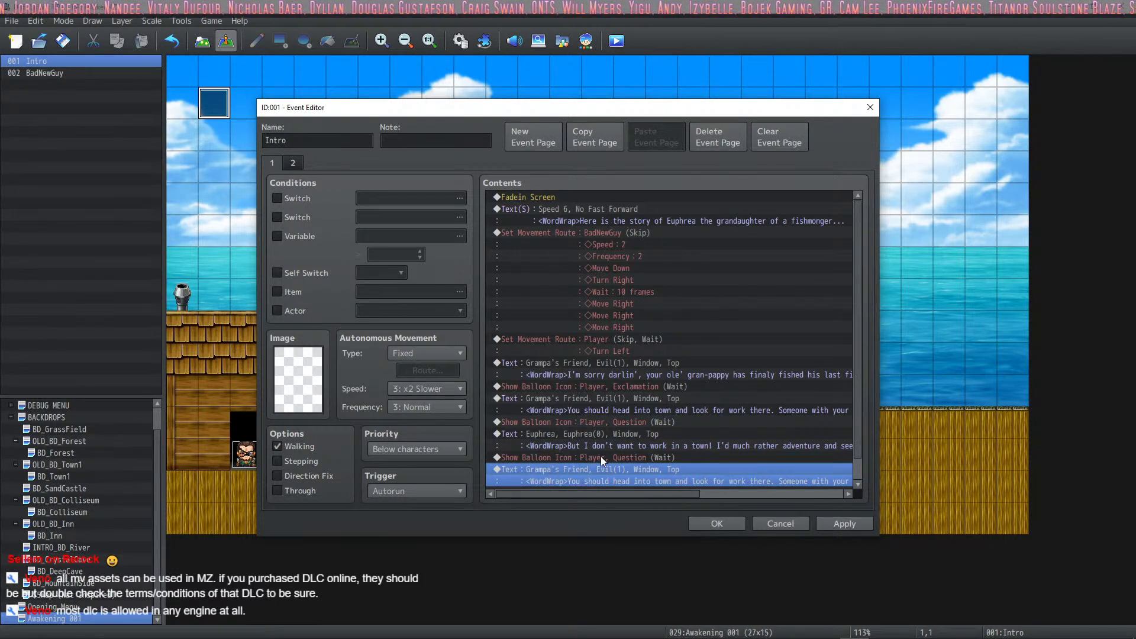
double_click(601, 456)
click(689, 315)
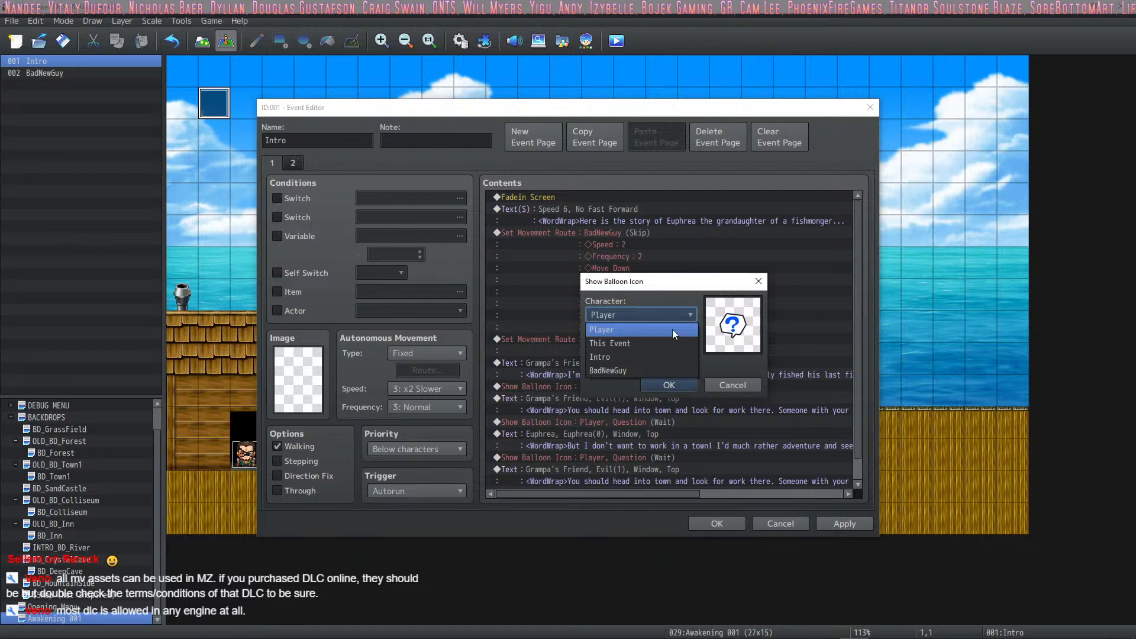
click(651, 341)
click(666, 350)
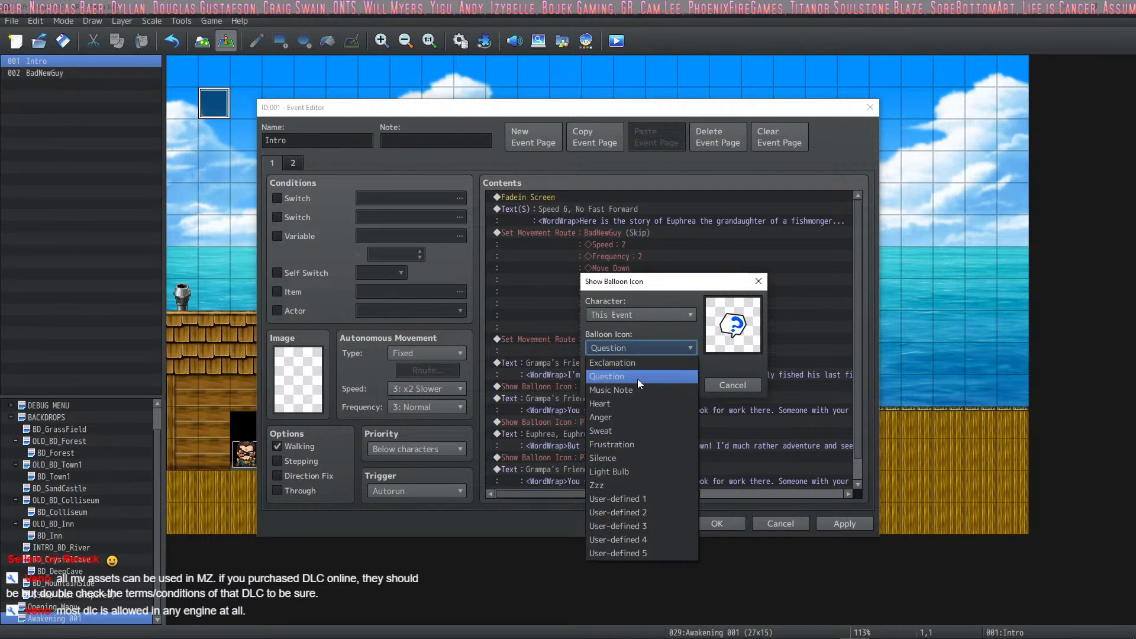
click(638, 379)
click(663, 385)
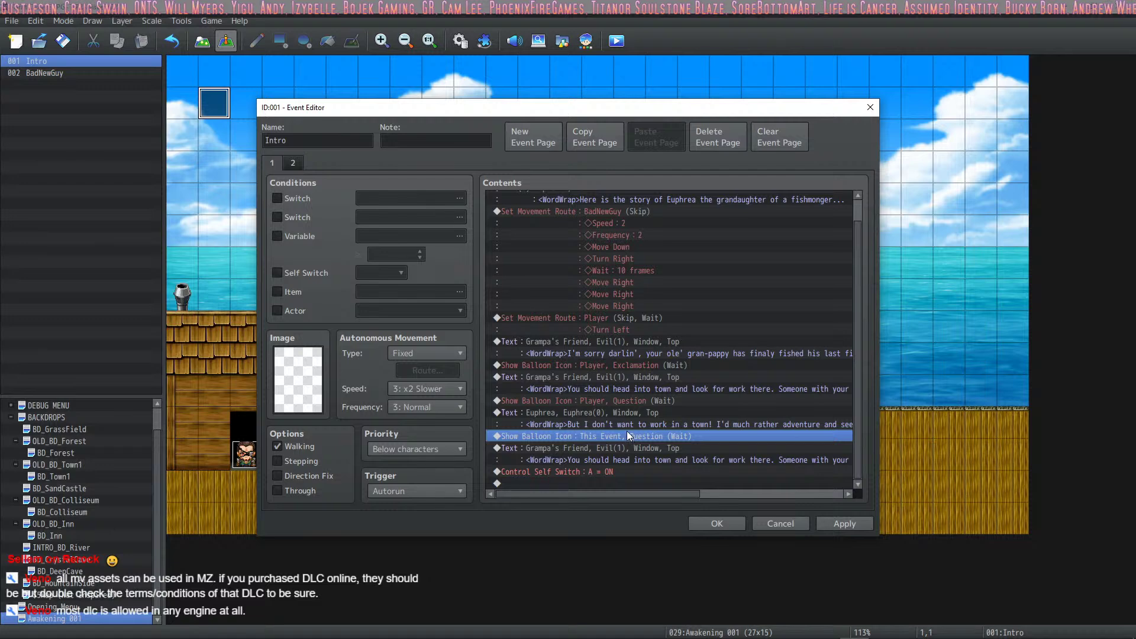
Replace the duplicated Grampa's Friend message after the <WordWrap> tag with "I promised yer ole' man I'd watch out fer ya!".
click(617, 448)
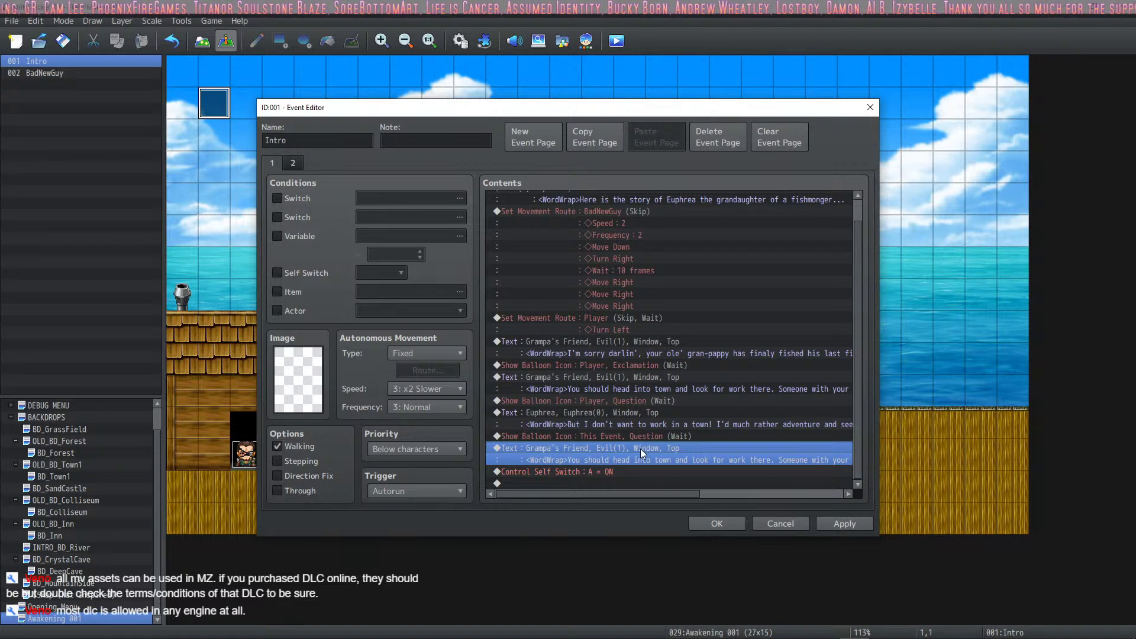
double_click(626, 444)
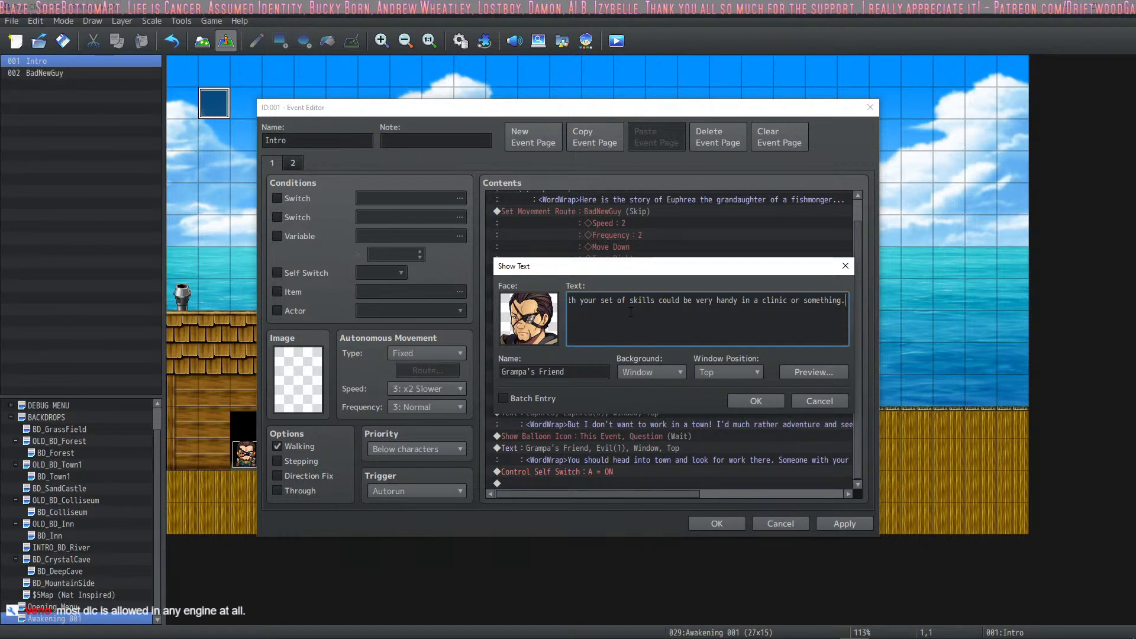
key(ctrl+a)
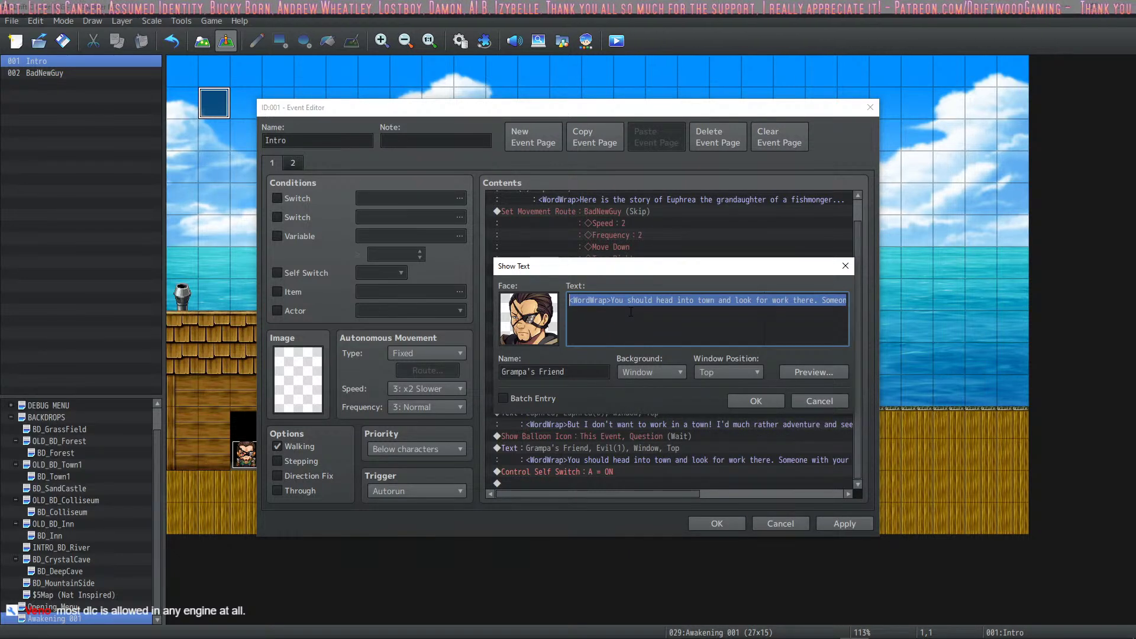
key(shift+Right)
key(shift+Right)
key(shift+Right)
key(shift+Right)
key(shift+Right)
key(shift+Right)
key(shift+Right)
key(shift+Right)
key(shift+Right)
key(shift+Right)
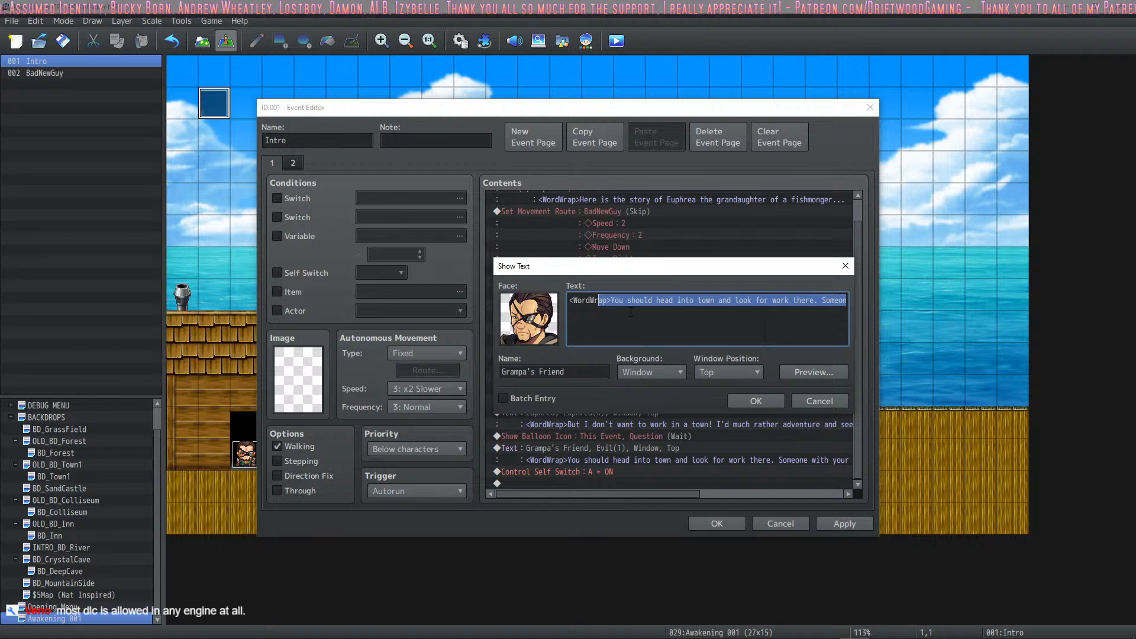
key(Delete)
text(I p)
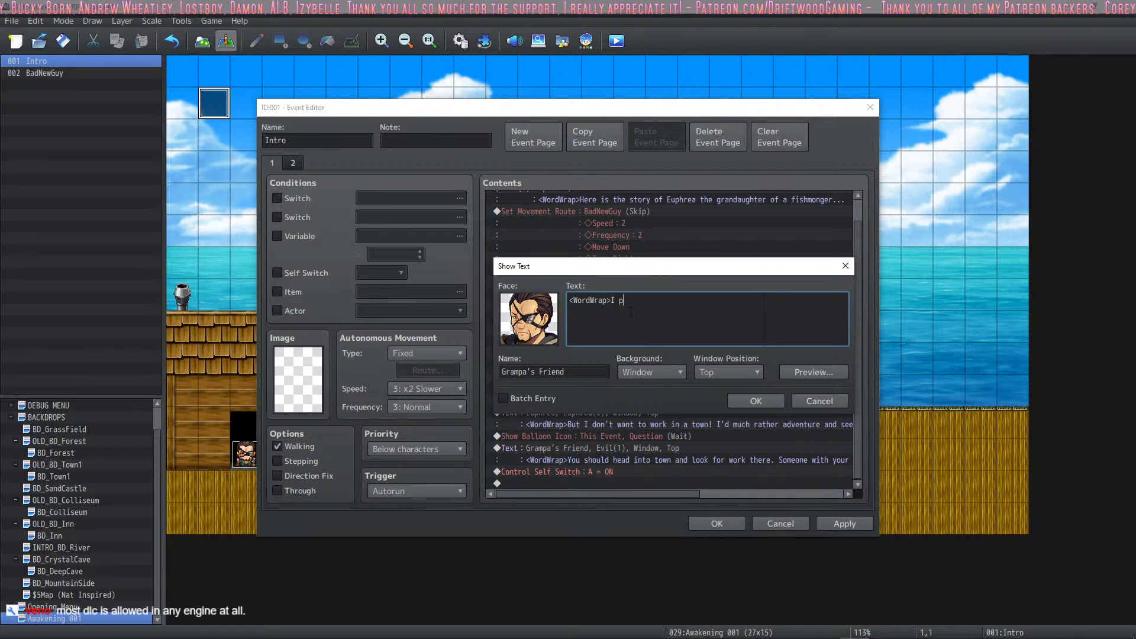
text(romised yer)
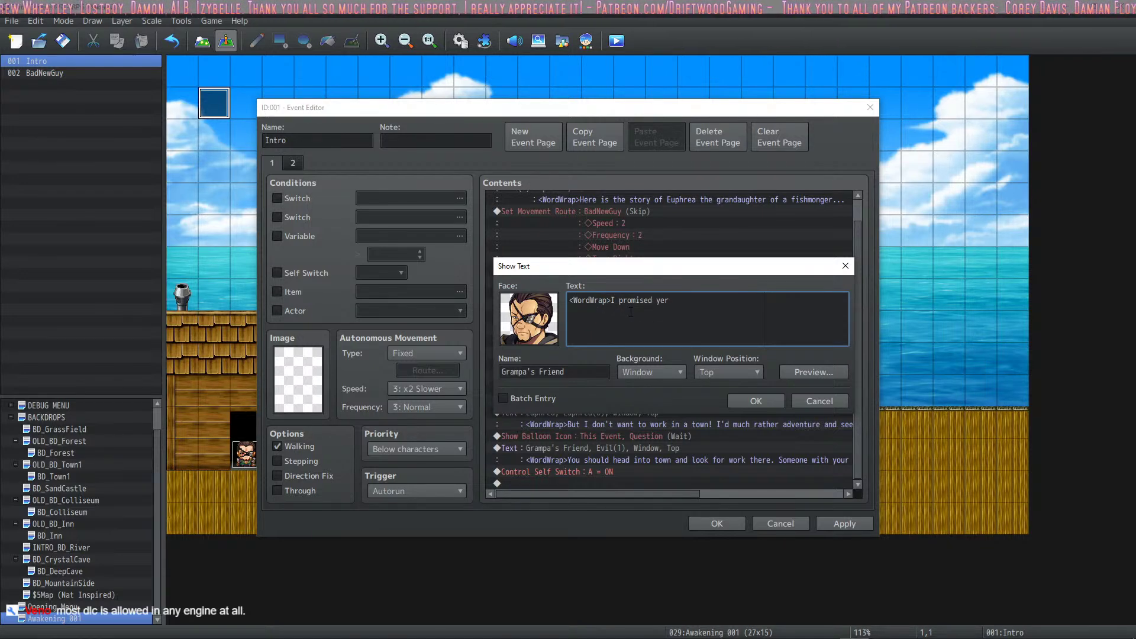
text( ole' man )
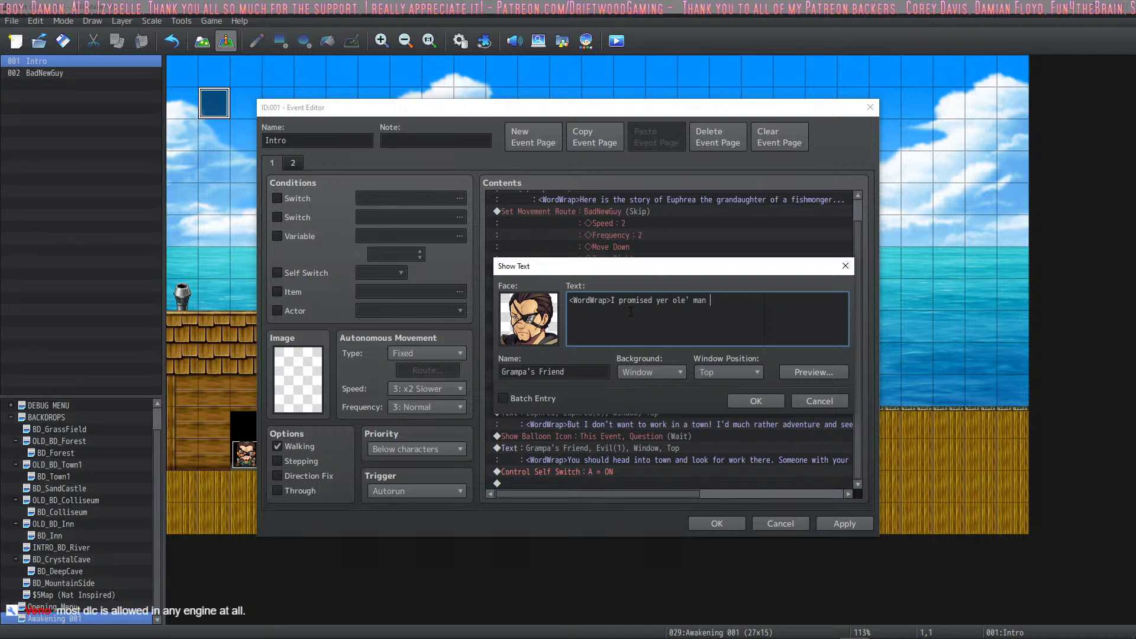
text(I'd watch out for)
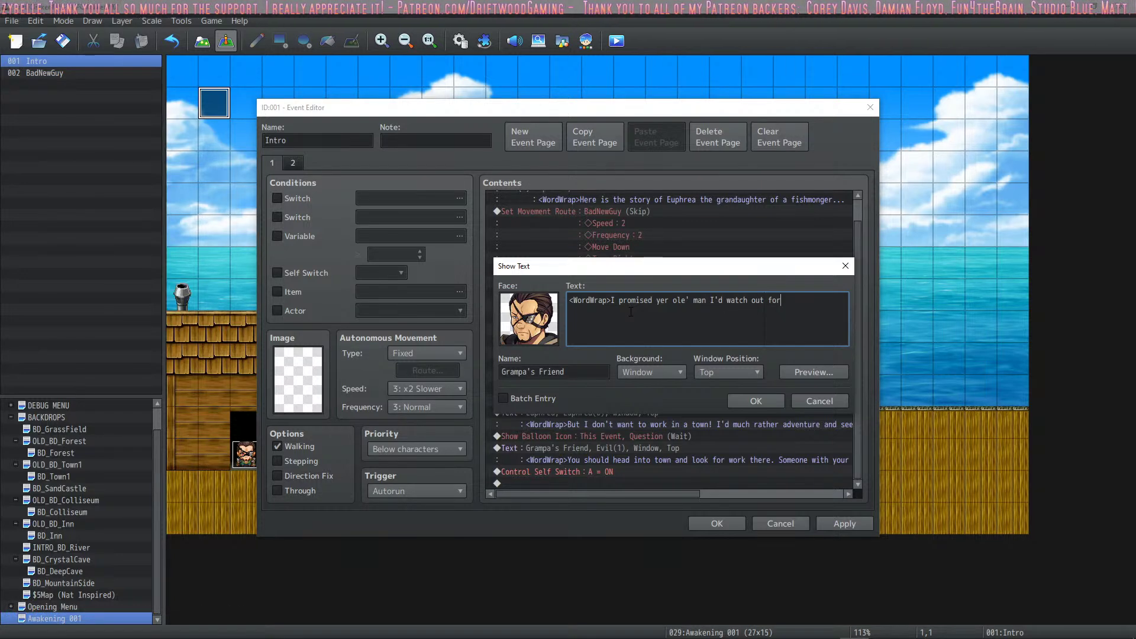
key(BackSpace)
key(BackSpace)
text(er ya!)
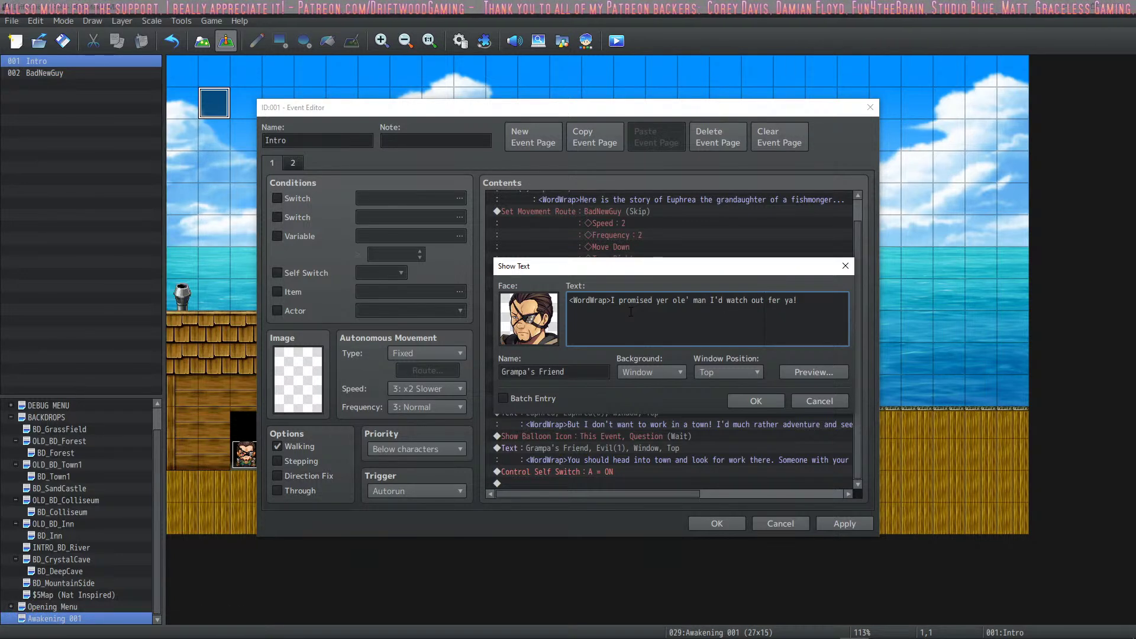
Append "Come with me, we'll find you some work!" to the Grampa's Friend message and save it.
text( Come with m)
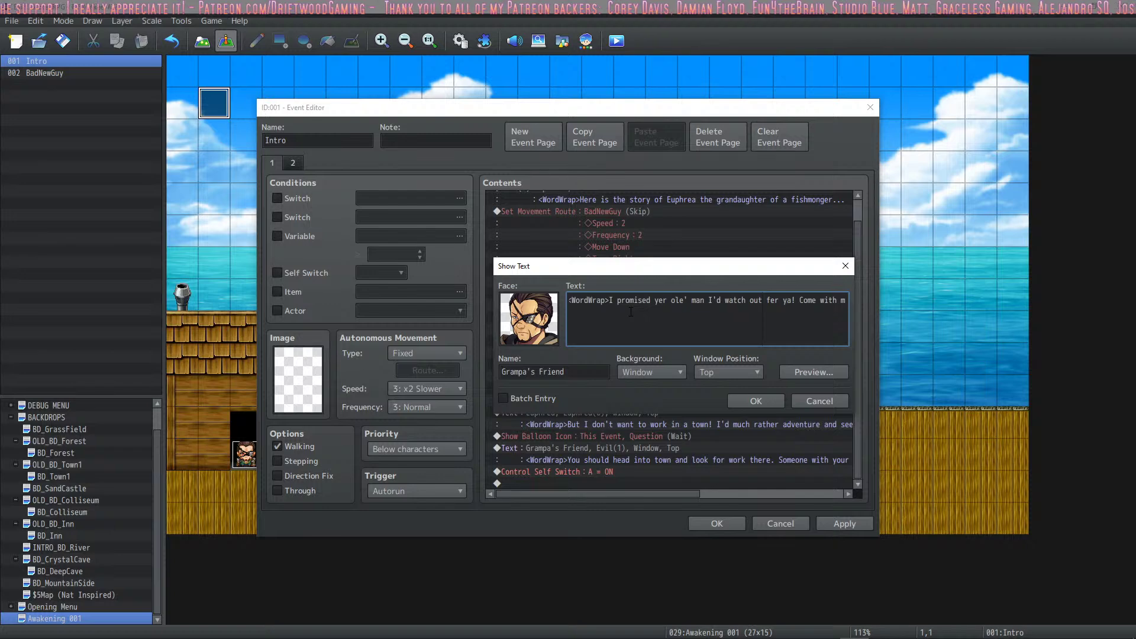
text(e, we're)
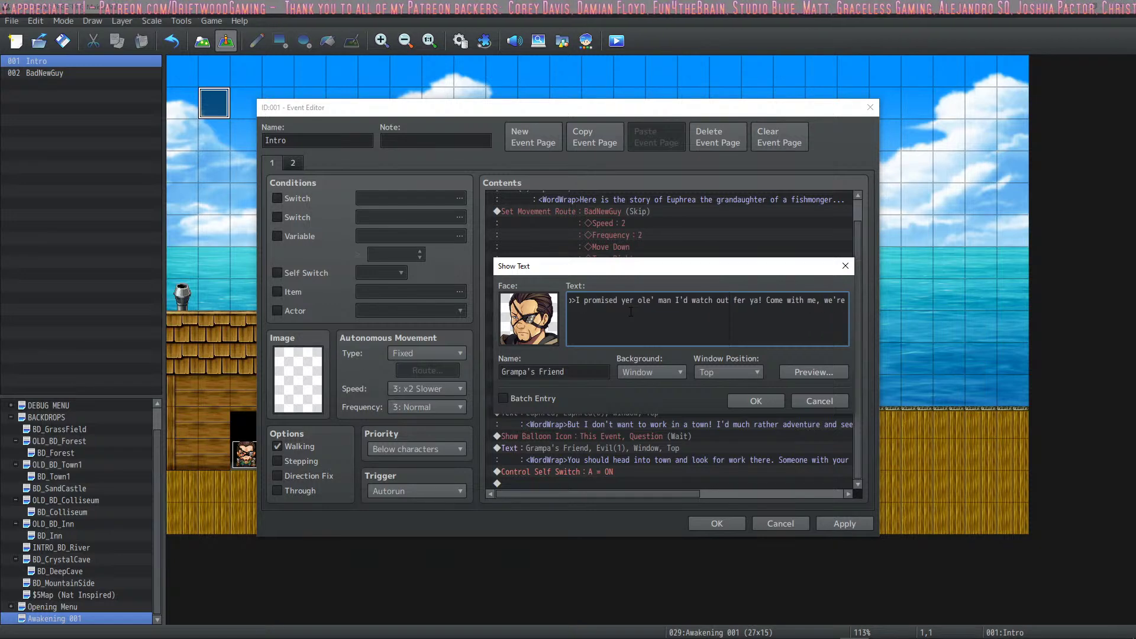
key(BackSpace)
key(BackSpace)
text(ll find you)
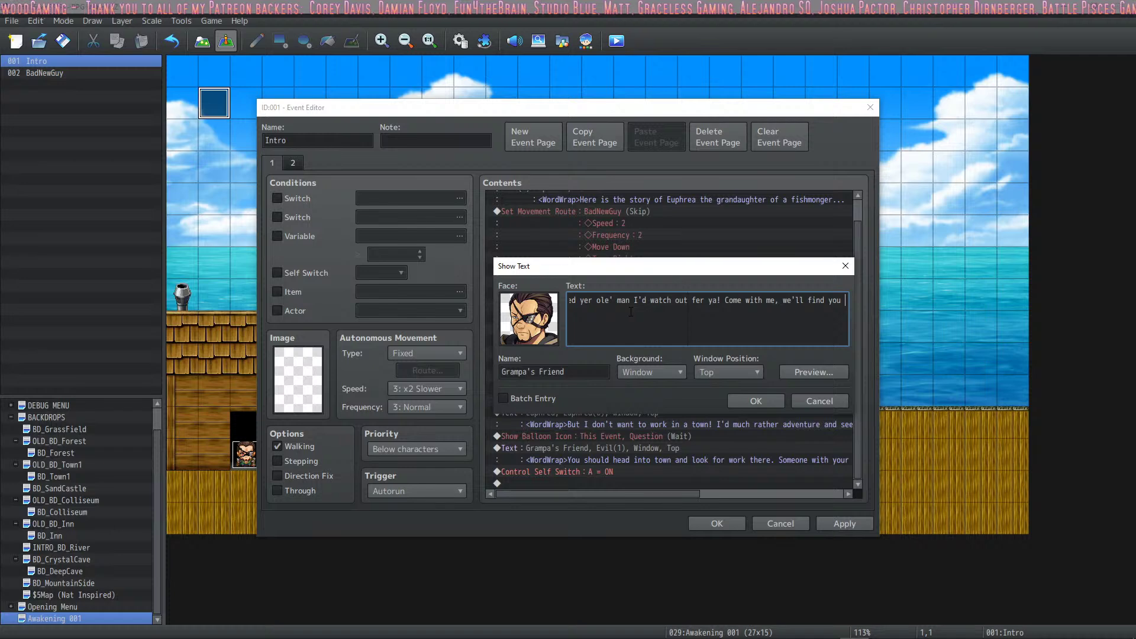
text( some work!)
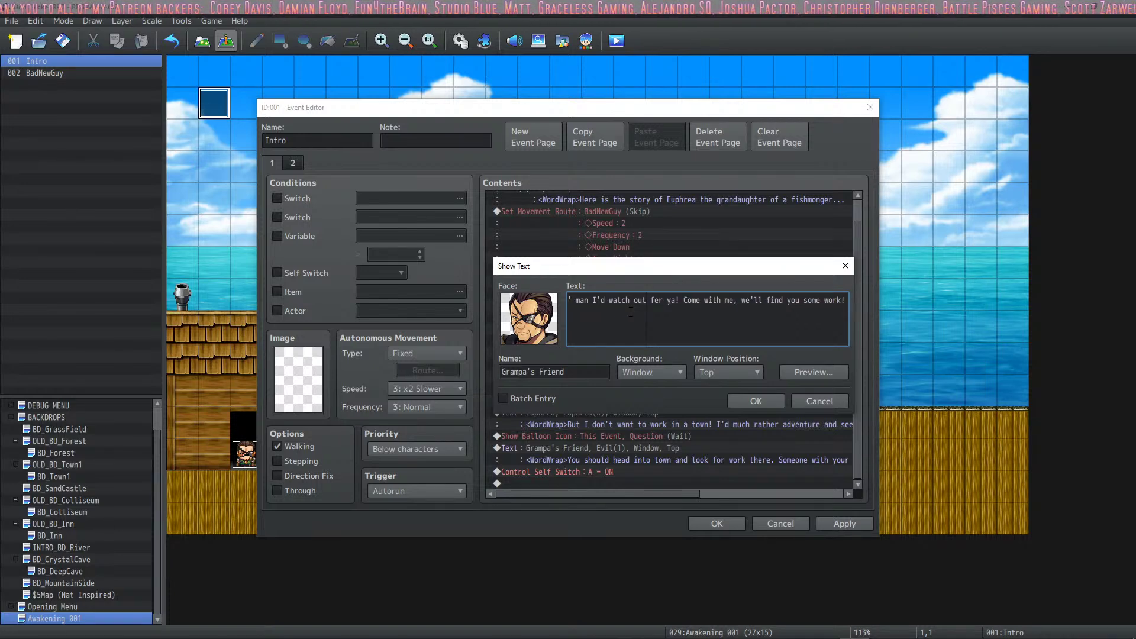
key(BackSpace)
text(!)
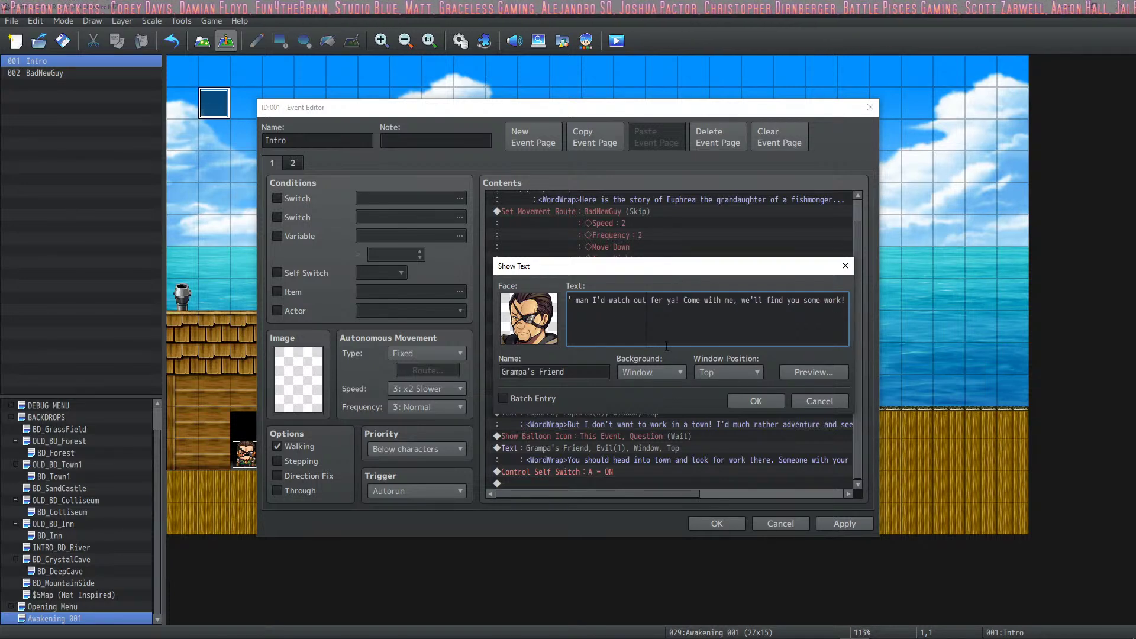
click(767, 400)
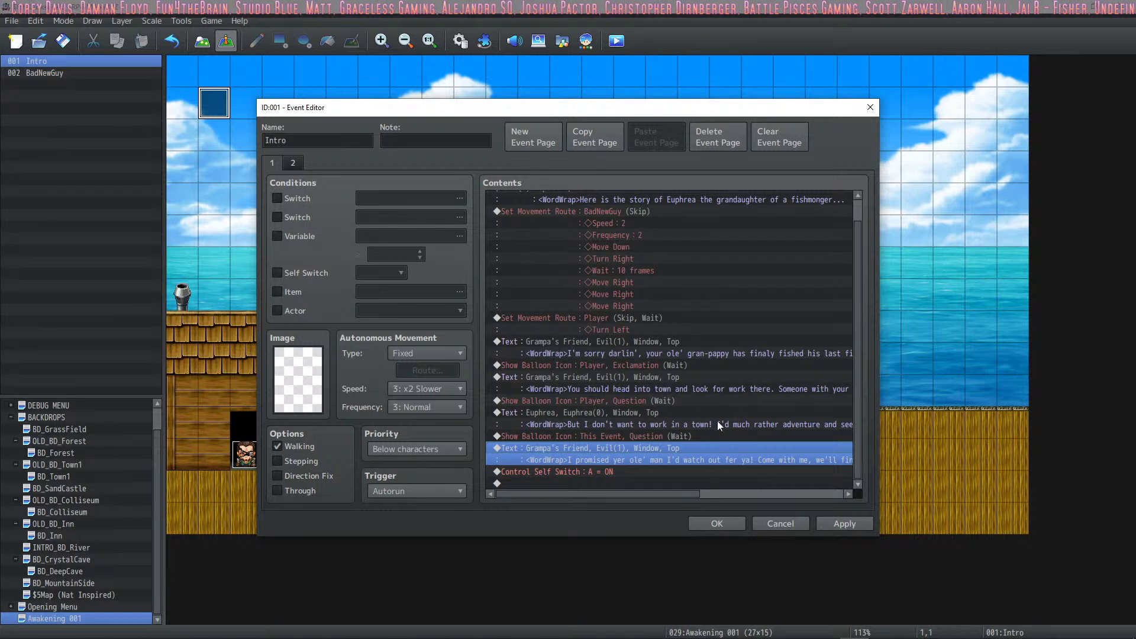
Copy the Player's Exclamation balloon command to just before the Control Self Switch command.
click(646, 401)
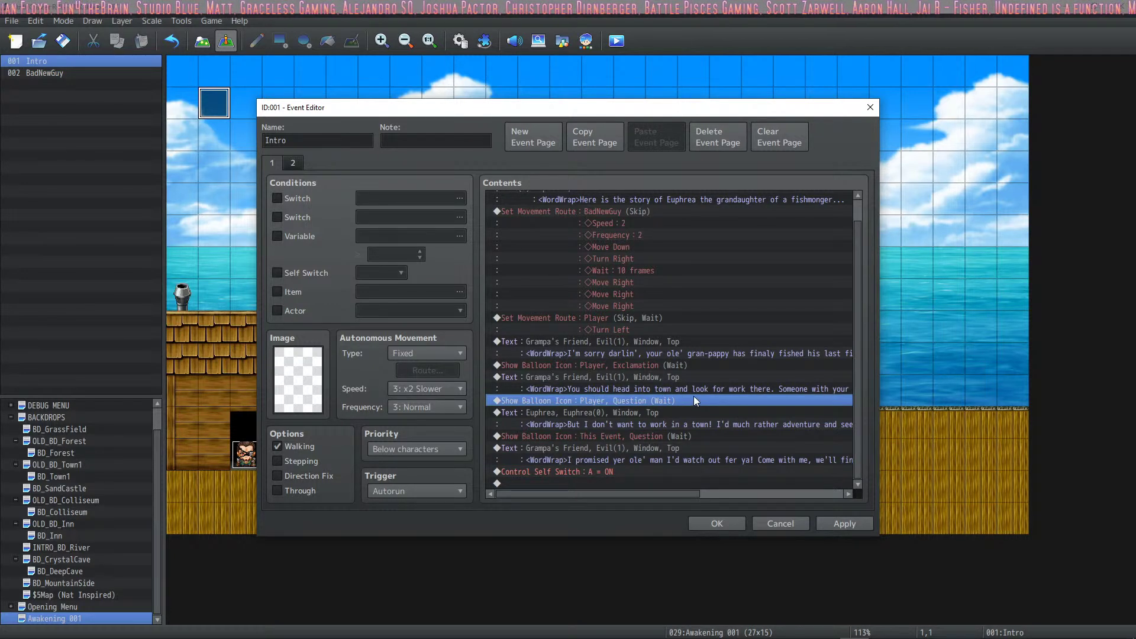
click(677, 365)
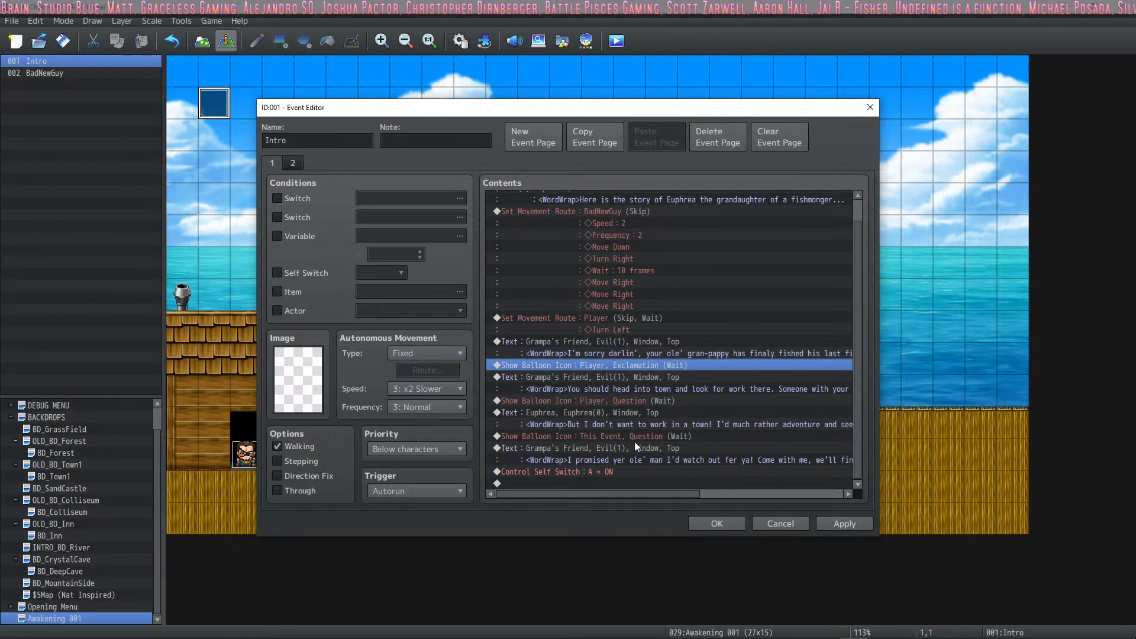
key(ctrl+c)
click(629, 469)
key(ctrl+v)
Duplicate Euphrea's message to between the copied Exclamation balloon and the Control Self Switch command.
click(657, 408)
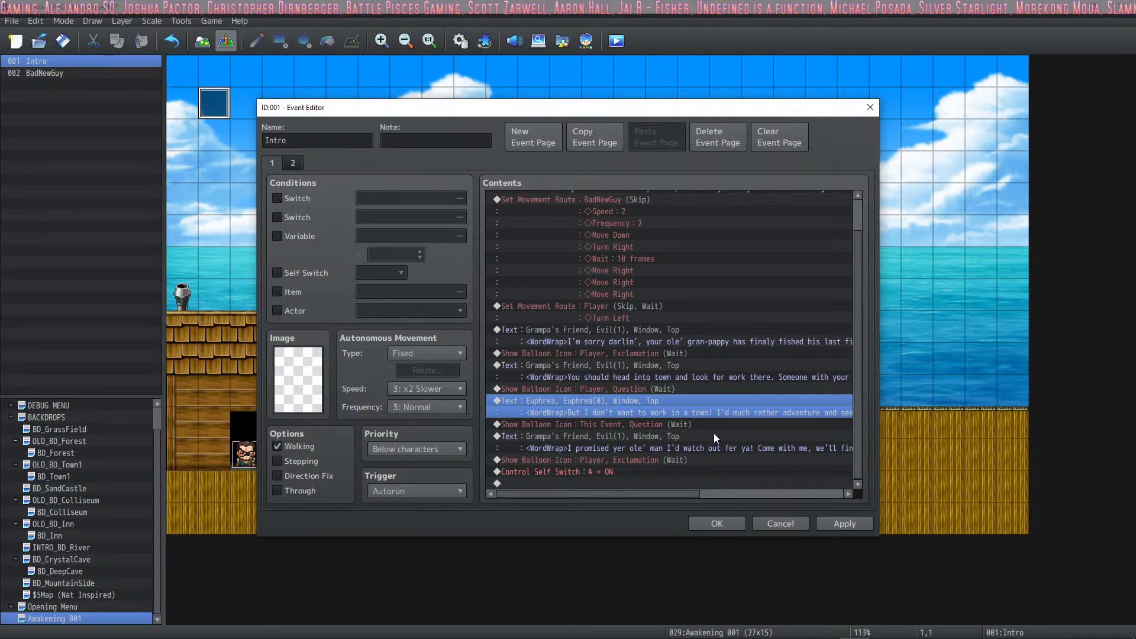
click(644, 461)
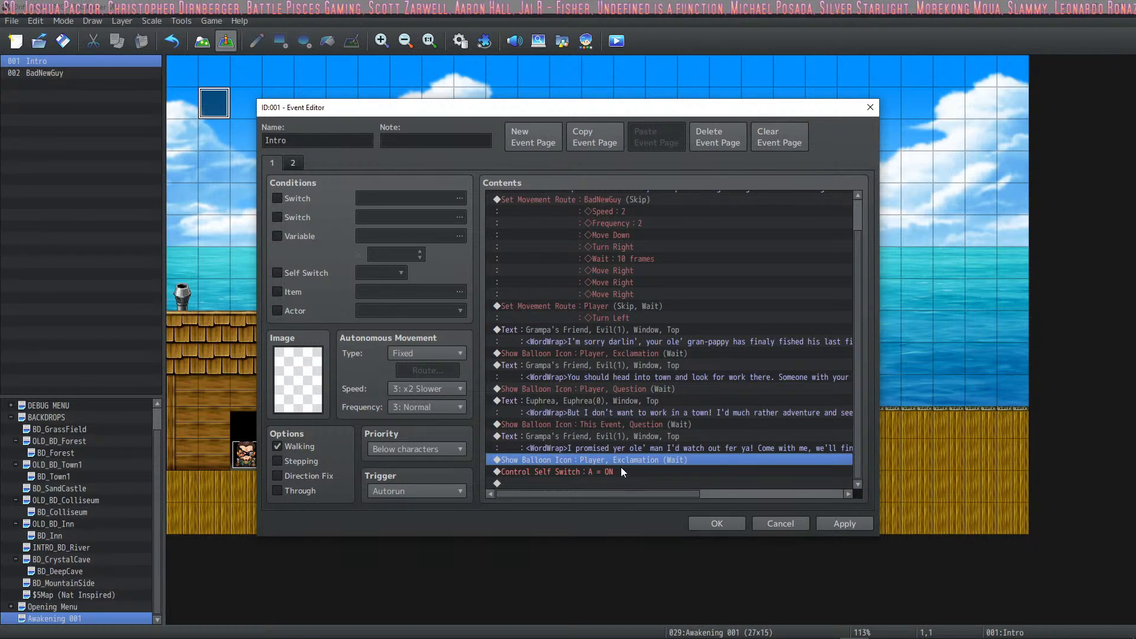
click(613, 403)
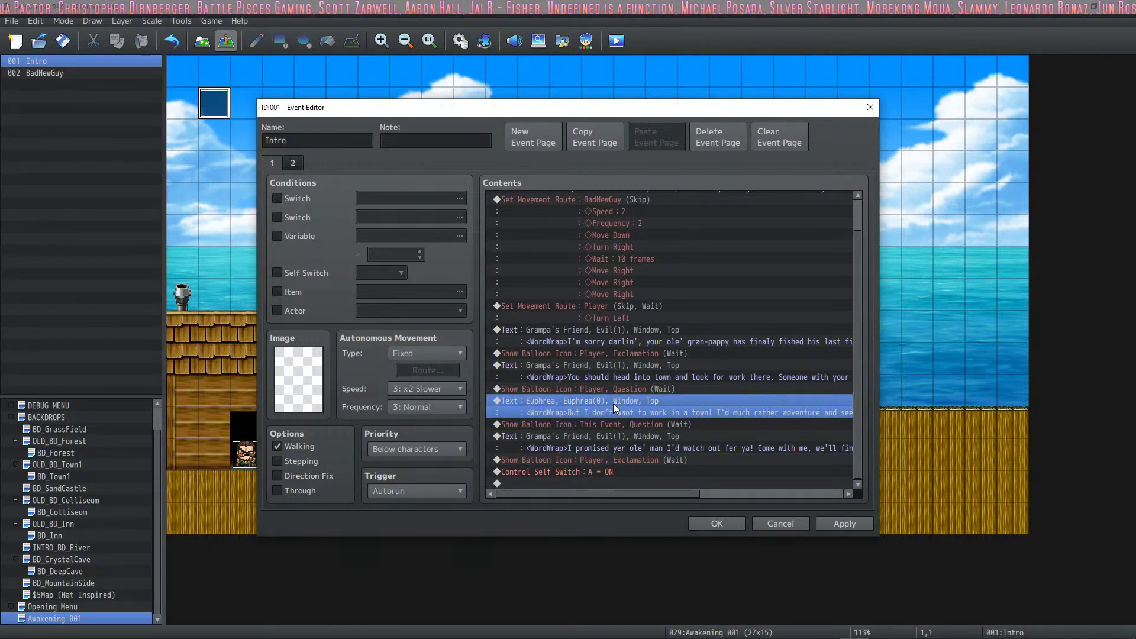
click(610, 461)
click(608, 472)
key(ctrl+v)
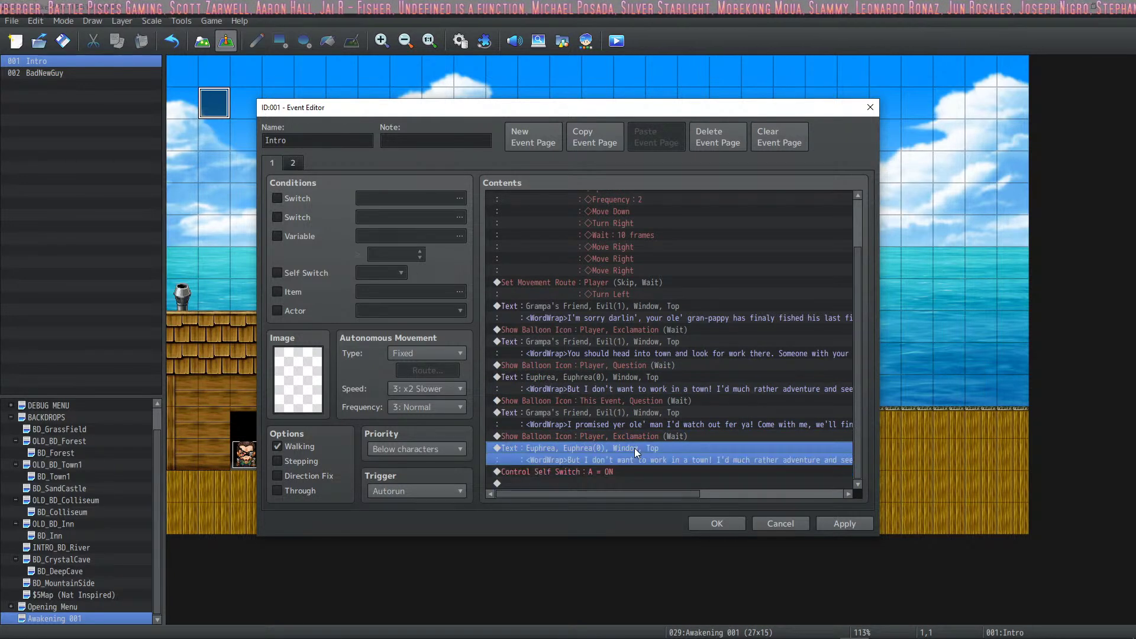
Replace the duplicated Euphrea message after the <WordWrap> tag with "No! I'm leaving!" and apply the event changes.
double_click(634, 448)
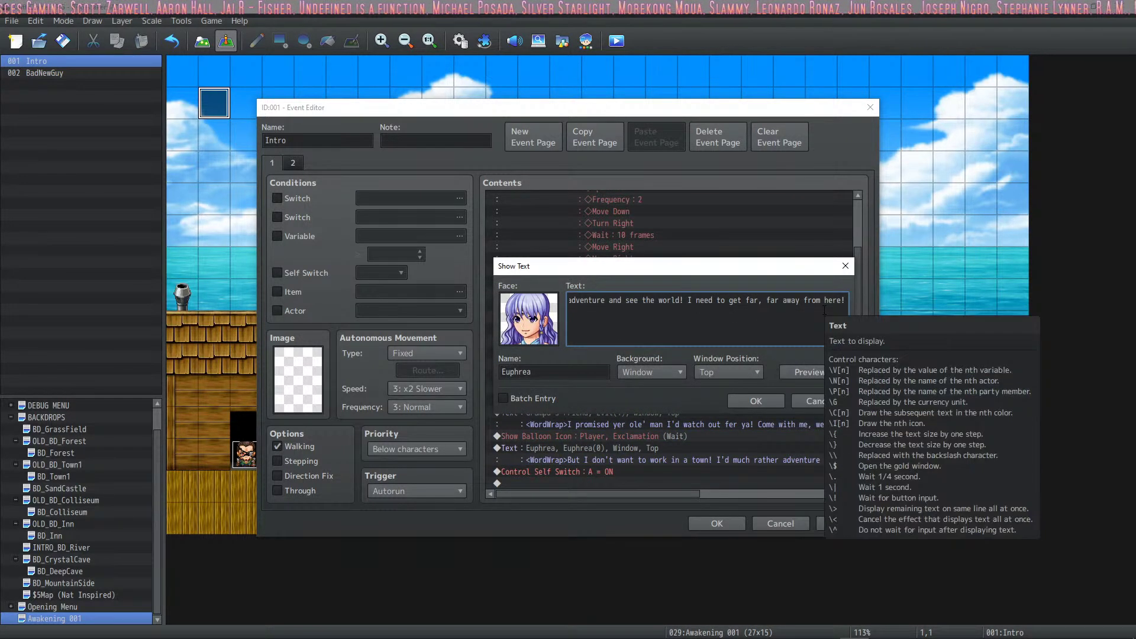
key(shift+Home)
key(shift+Right)
key(shift+Right)
key(shift+Right)
key(shift+Right)
key(shift+Right)
key(shift+Right)
key(shift+Right)
key(shift+Right)
key(shift+Right)
key(shift+Right)
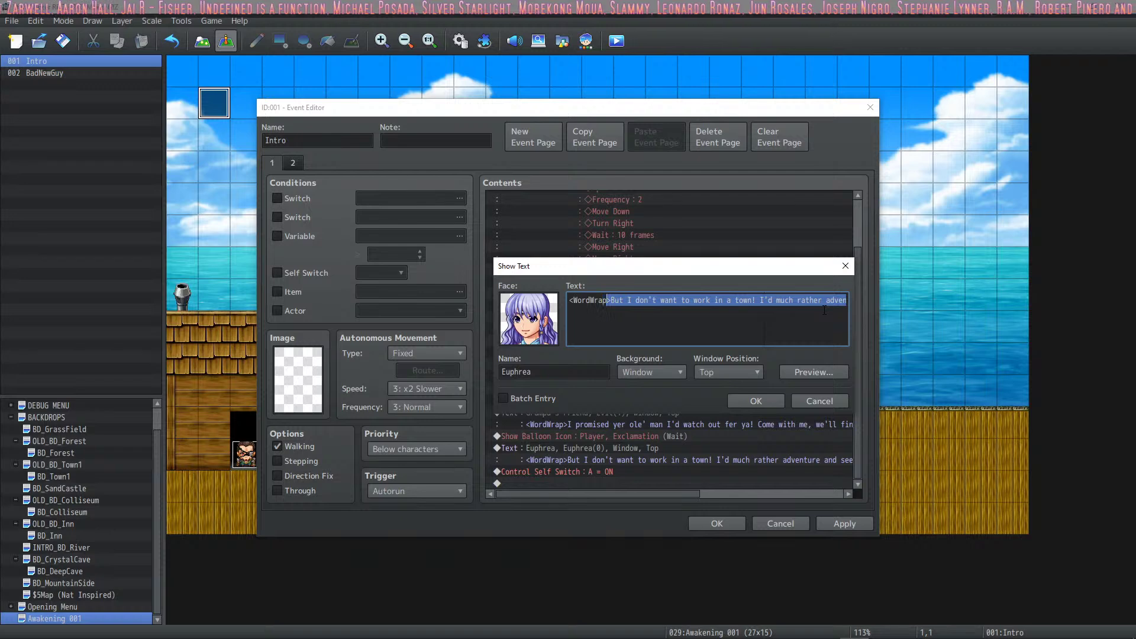
key(Delete)
text(No)
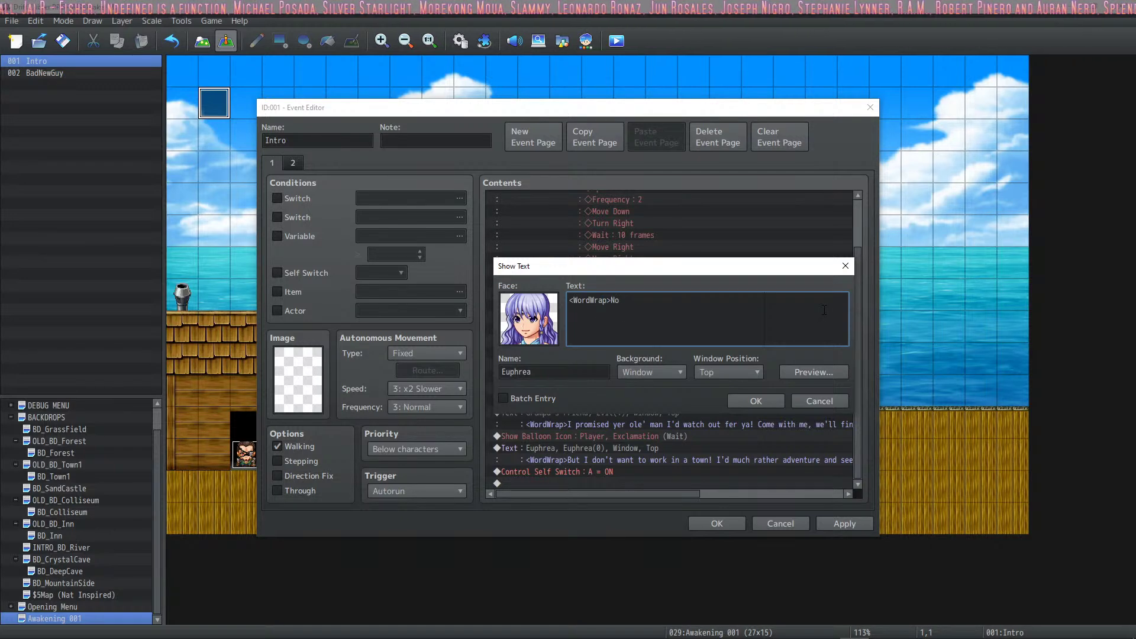
text(!)
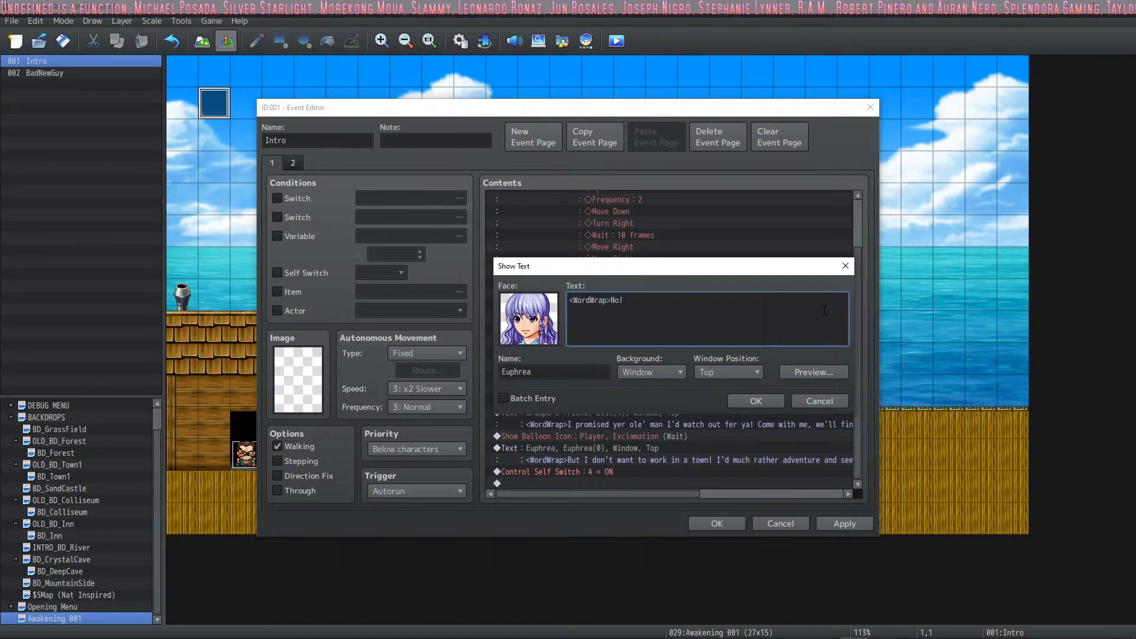
text( I'm )
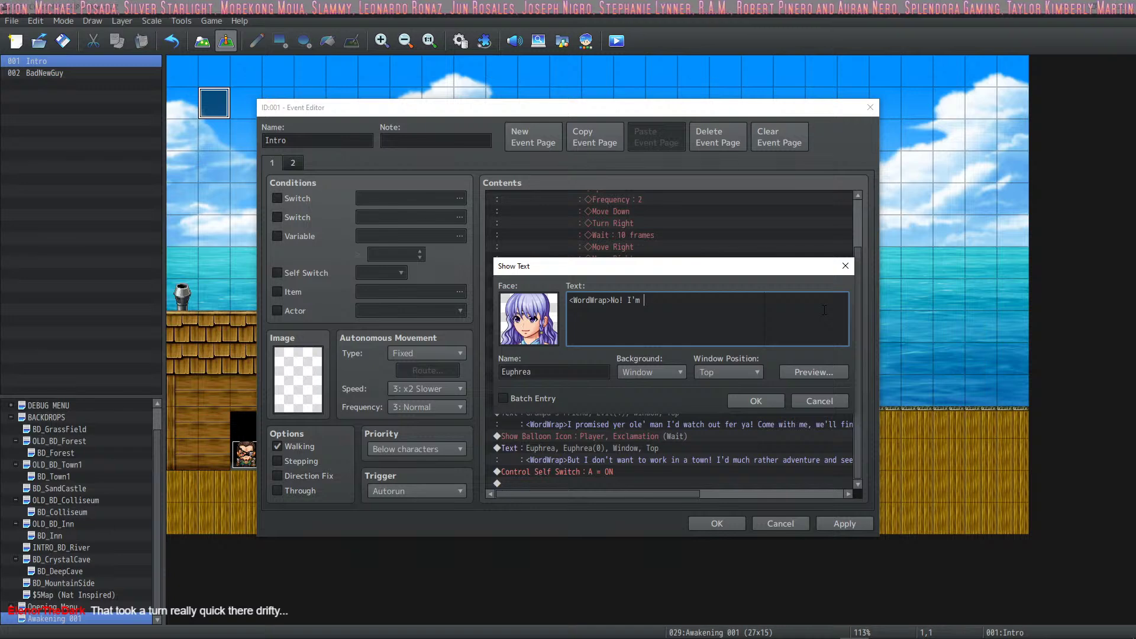
text(leaving!)
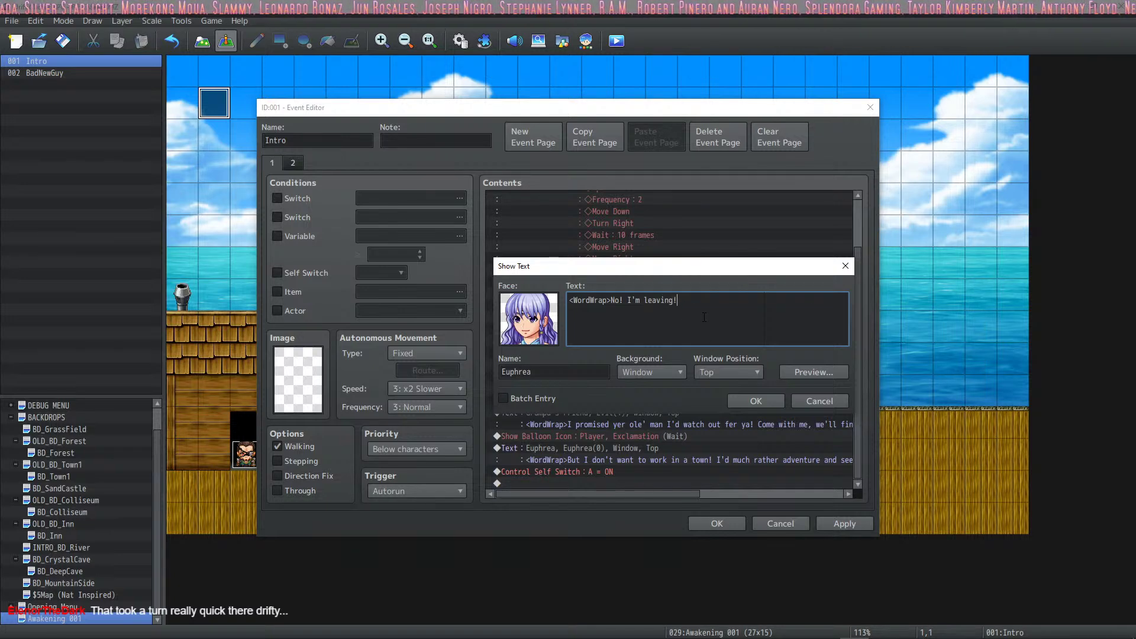
click(740, 399)
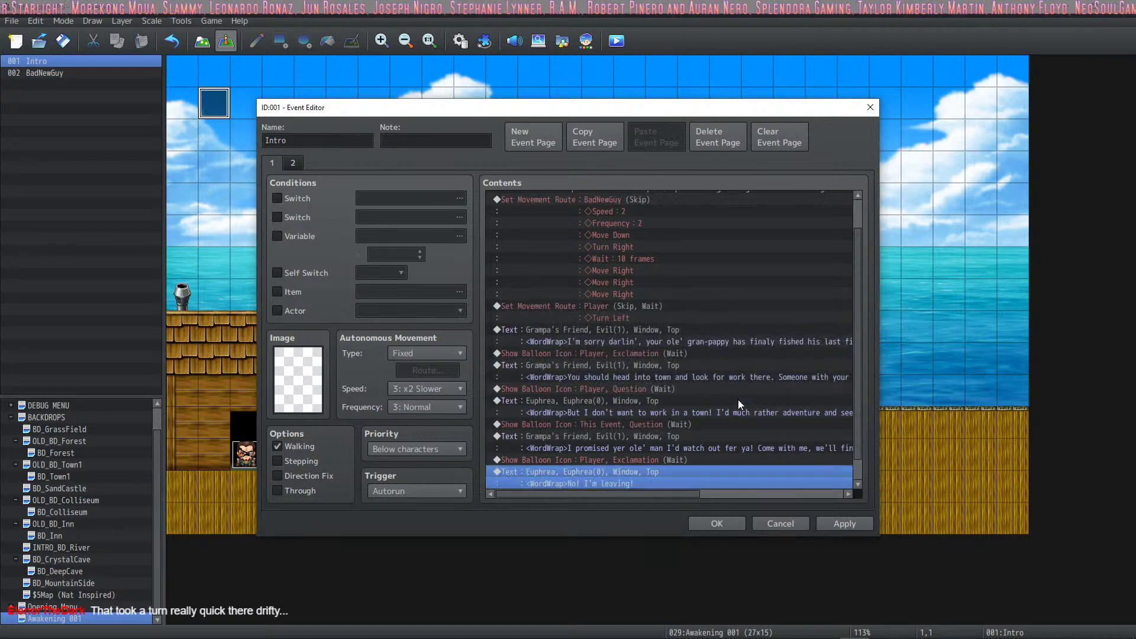
click(864, 531)
Insert a Player movement route before Control Self Switch with 13 Move Right commands, skipping if it cannot move and not waiting for completion.
click(612, 472)
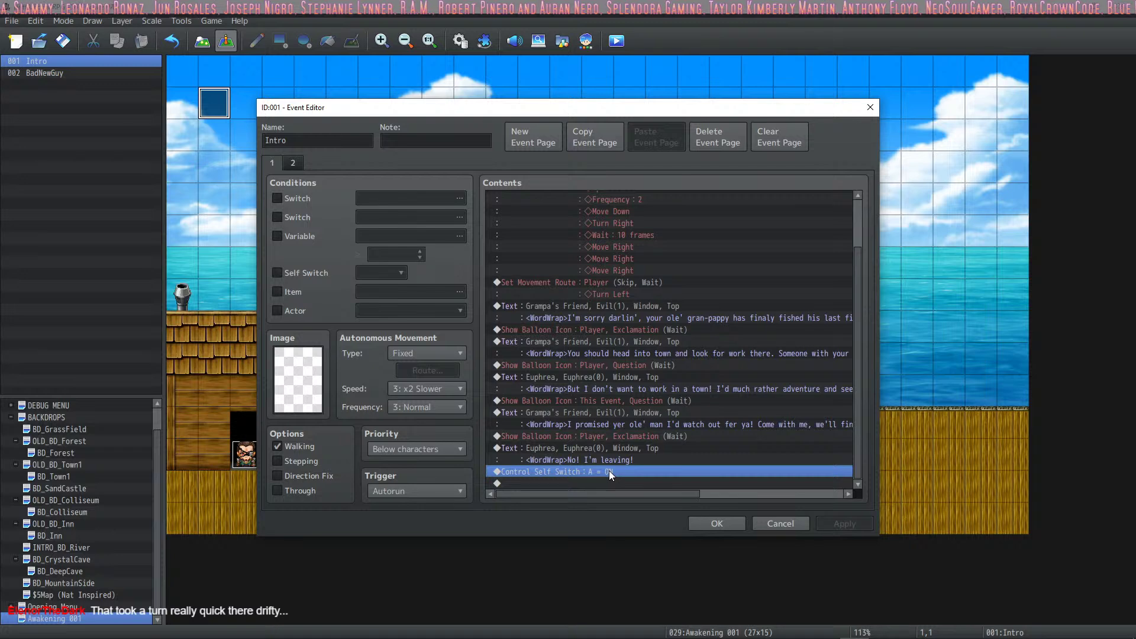
right_click(609, 470)
click(631, 477)
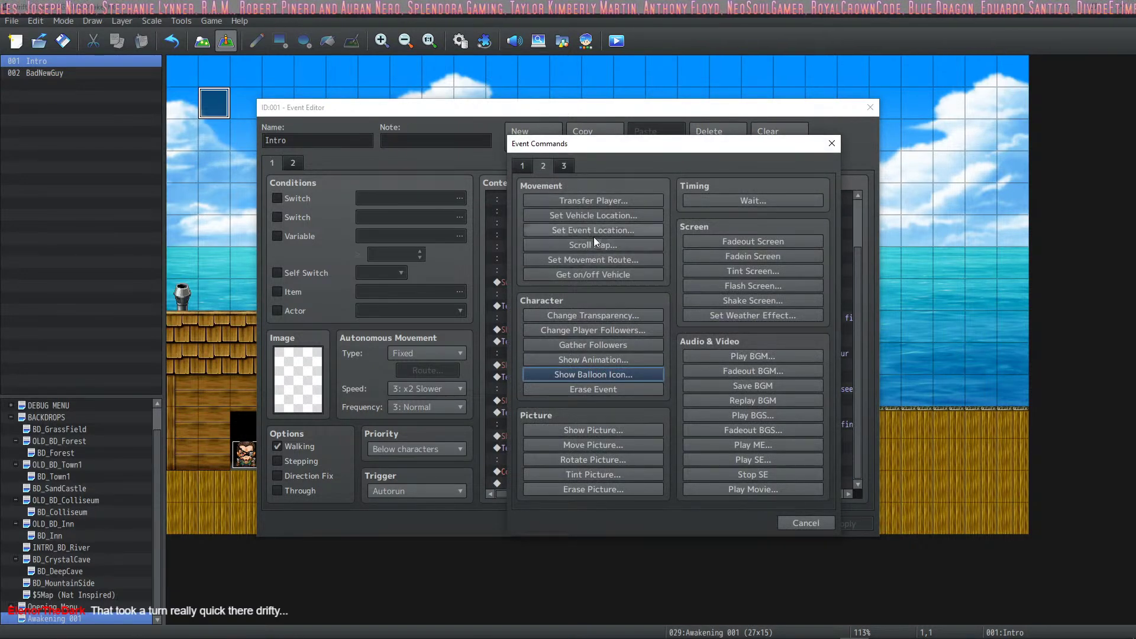
click(598, 262)
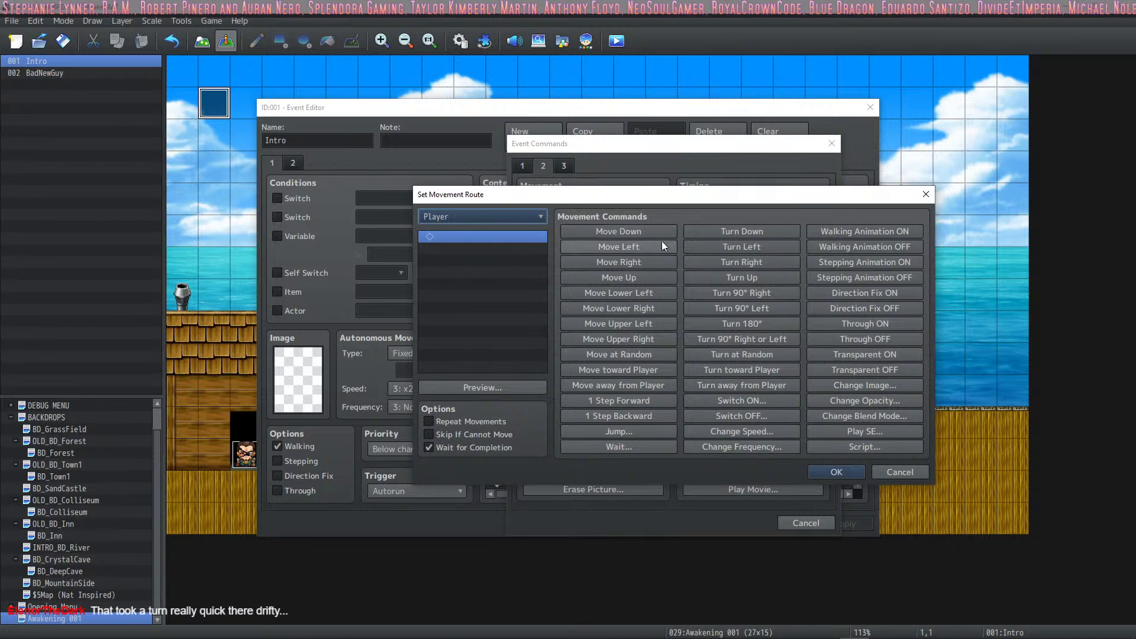
triple_click(642, 265)
triple_click(642, 265)
double_click(642, 266)
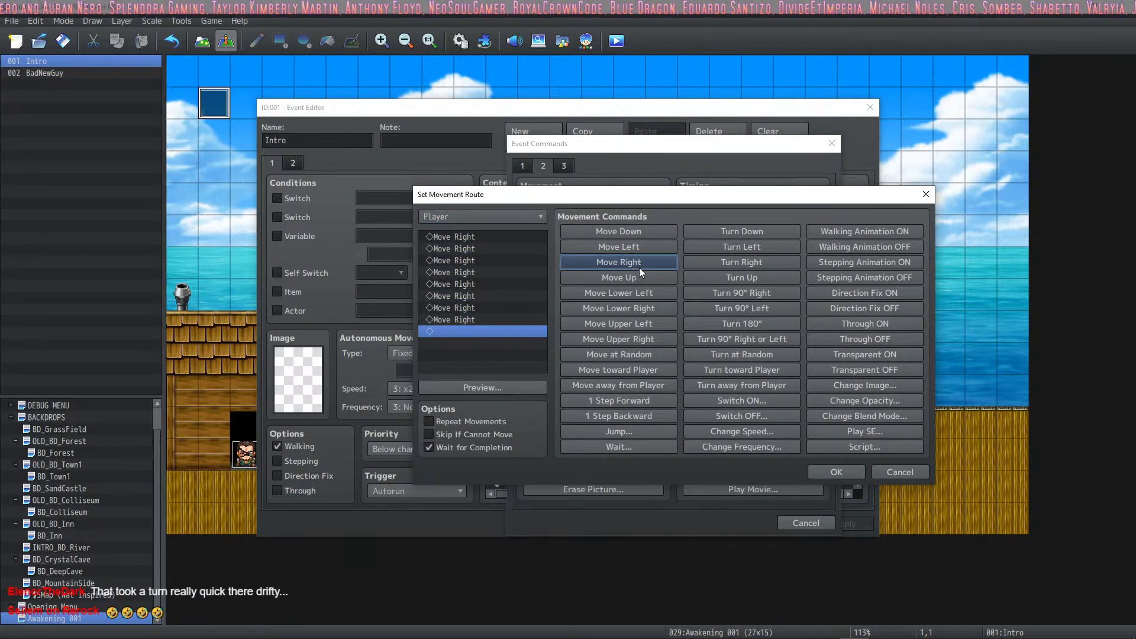
click(617, 264)
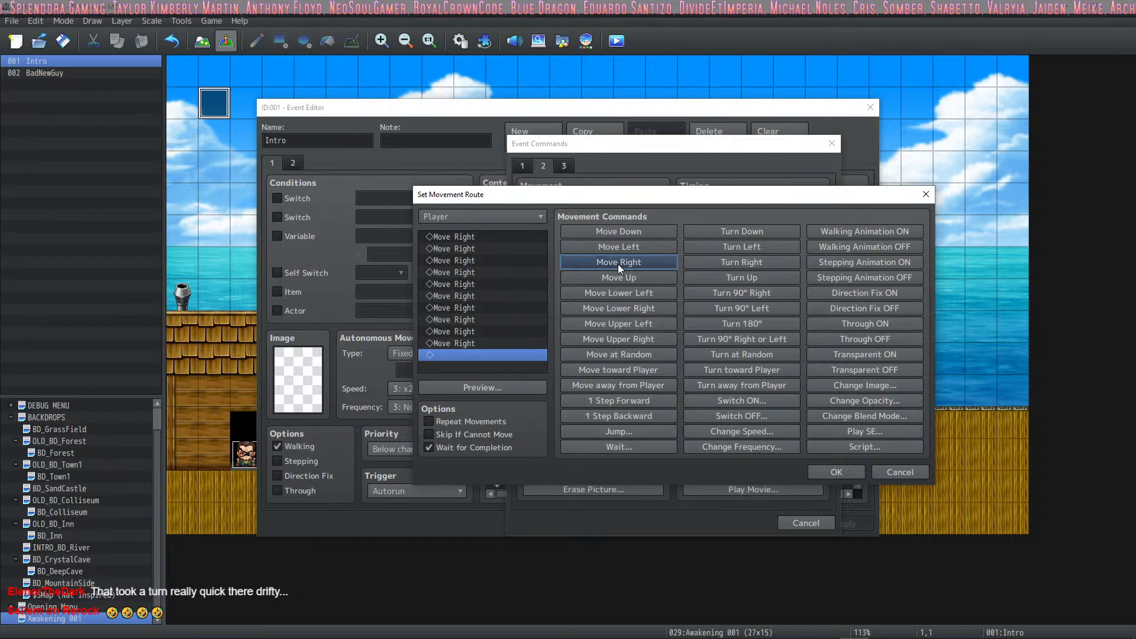
double_click(616, 264)
click(477, 436)
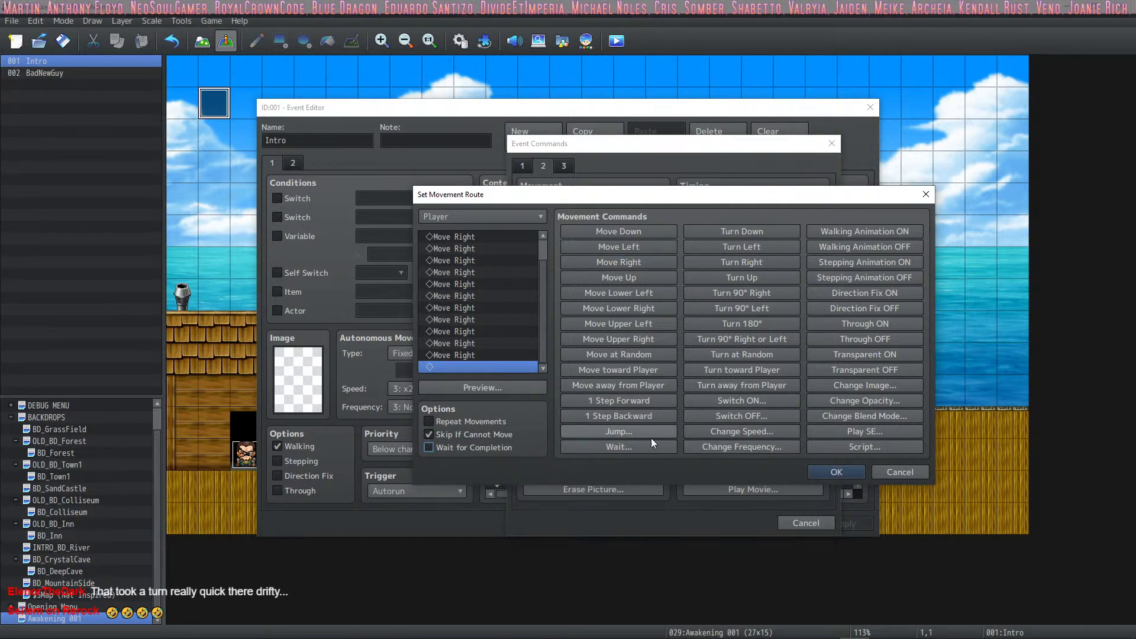
click(837, 472)
scroll(651, 450, down, 5)
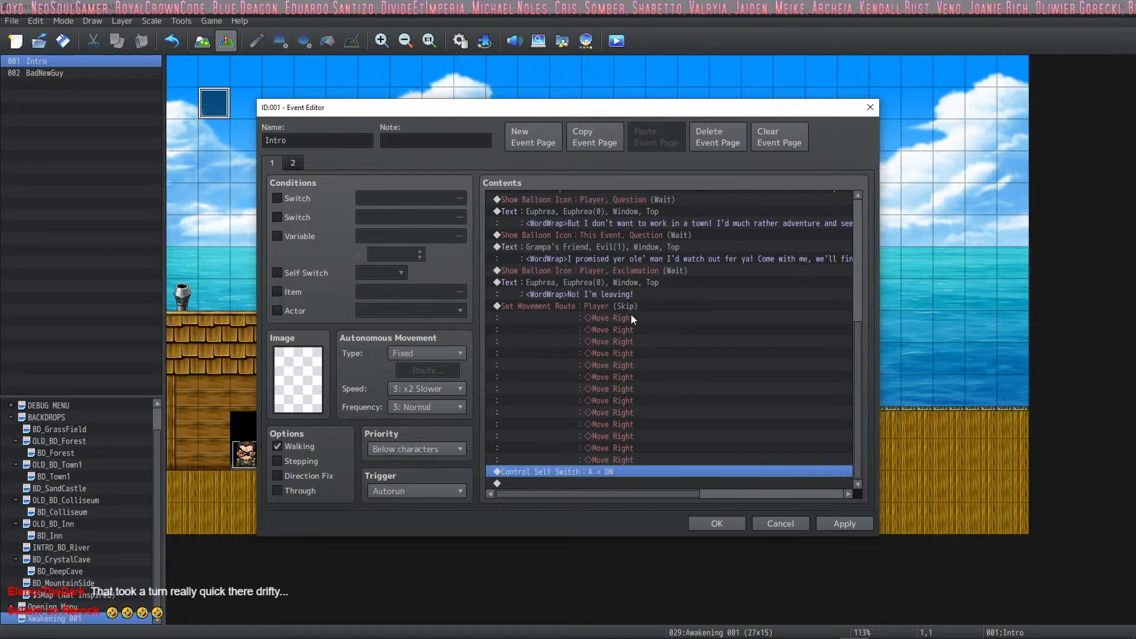
Duplicate the Player's Move Right movement route before Control Self Switch and assign the copy to This Event without waiting for completion.
click(631, 305)
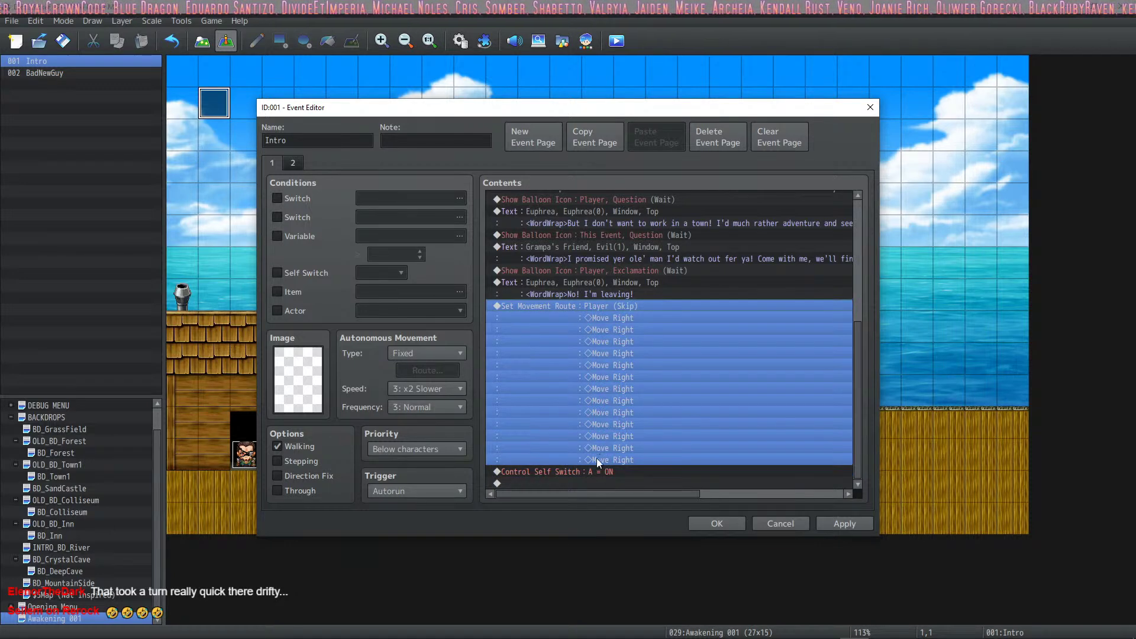
click(595, 470)
key(ctrl+v)
double_click(626, 318)
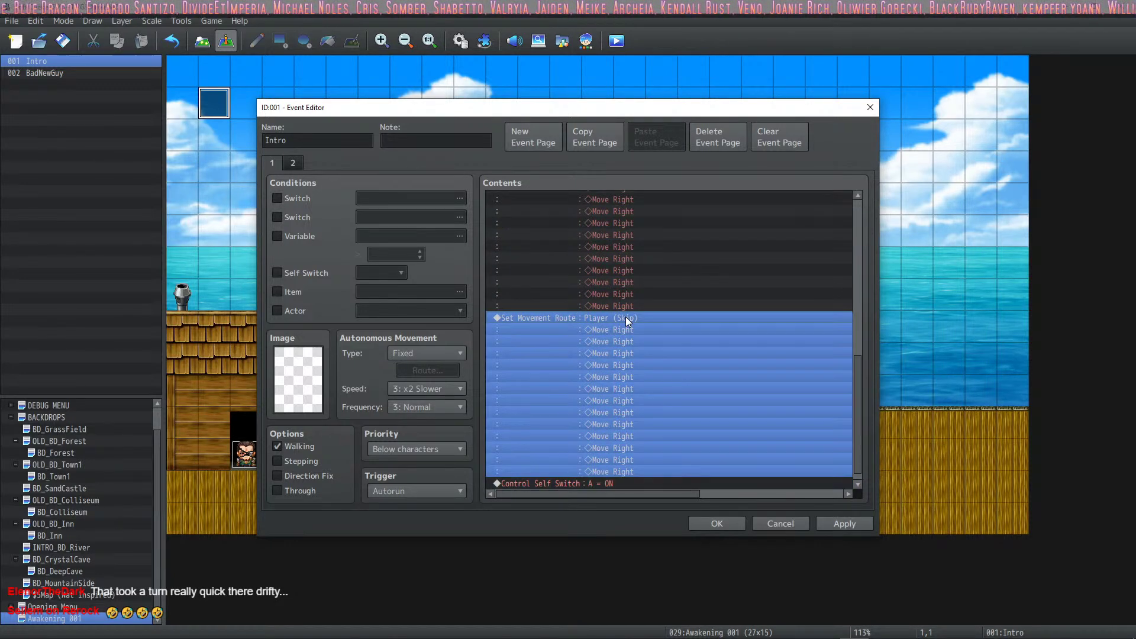
click(439, 217)
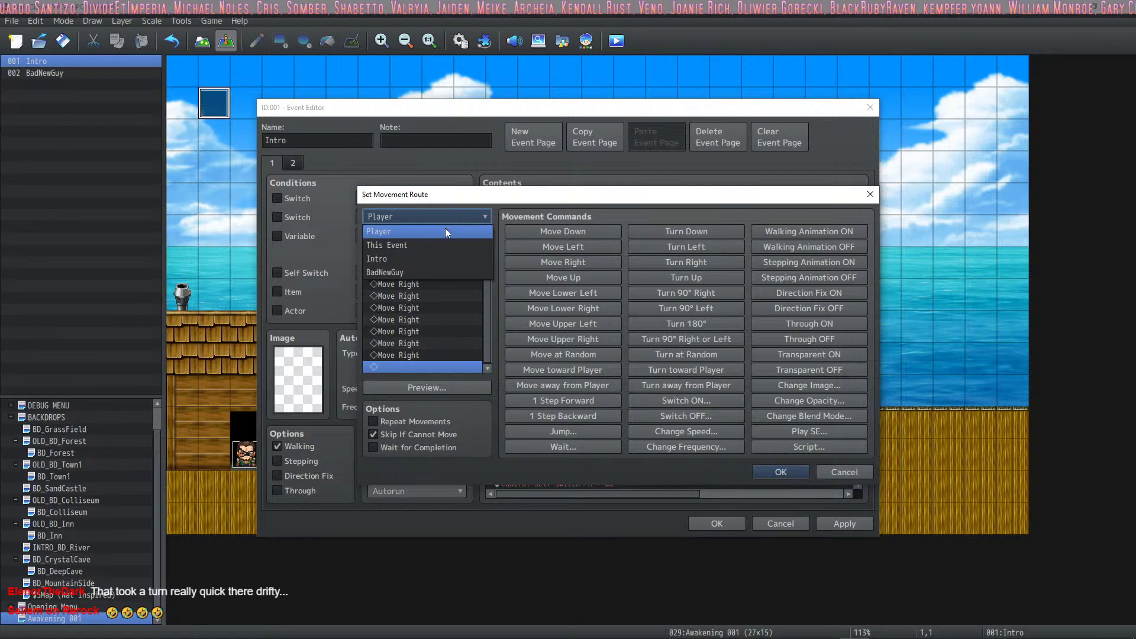
click(427, 245)
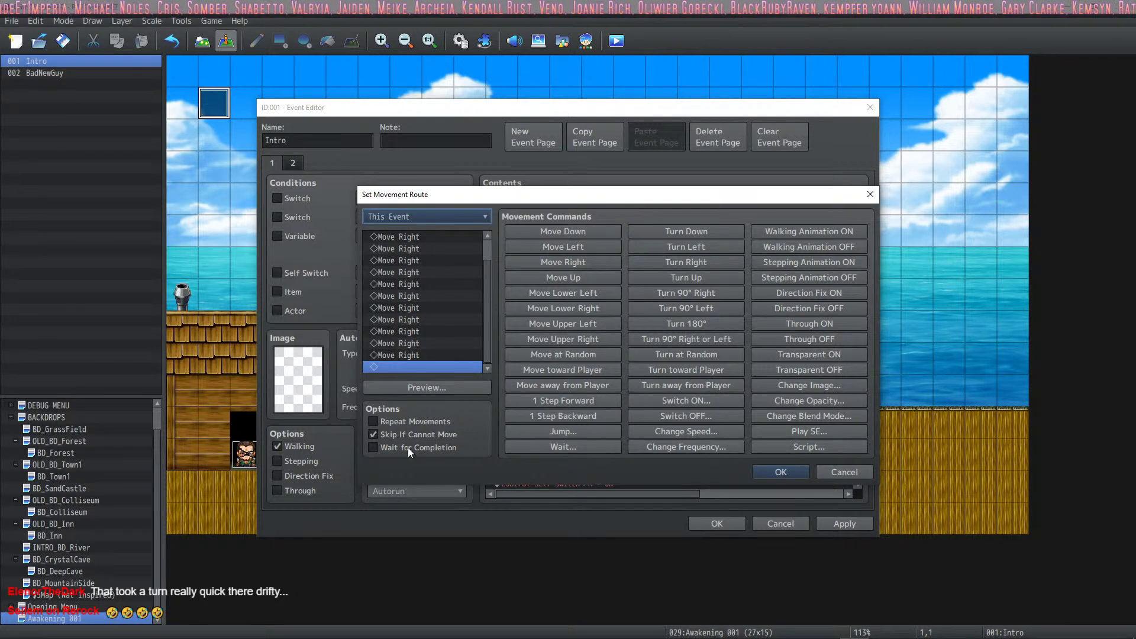
click(414, 446)
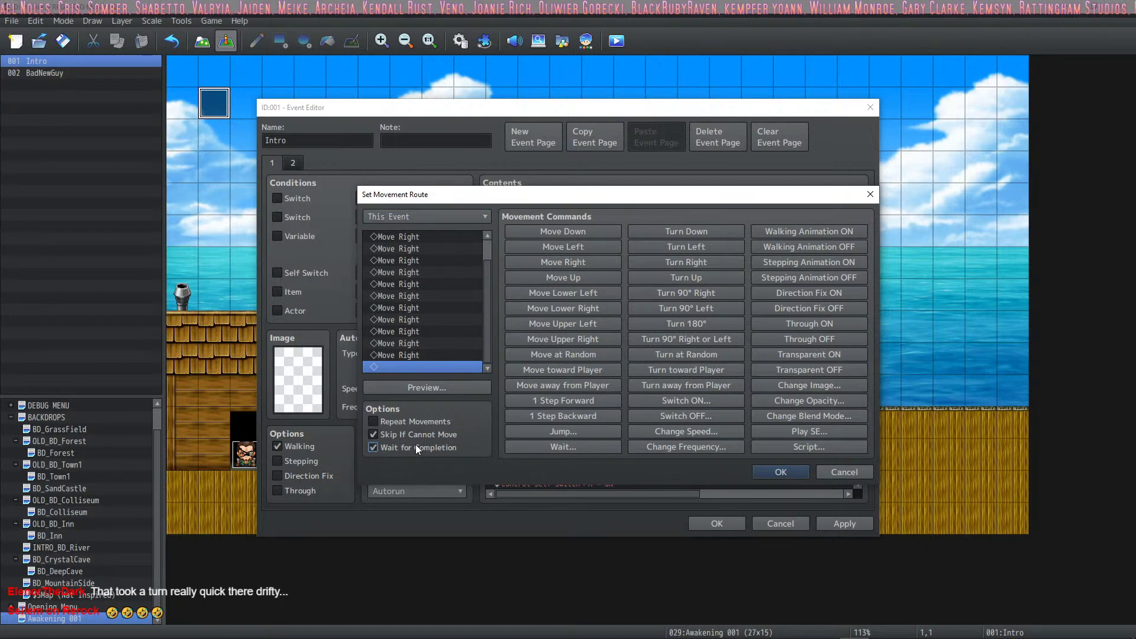
click(423, 446)
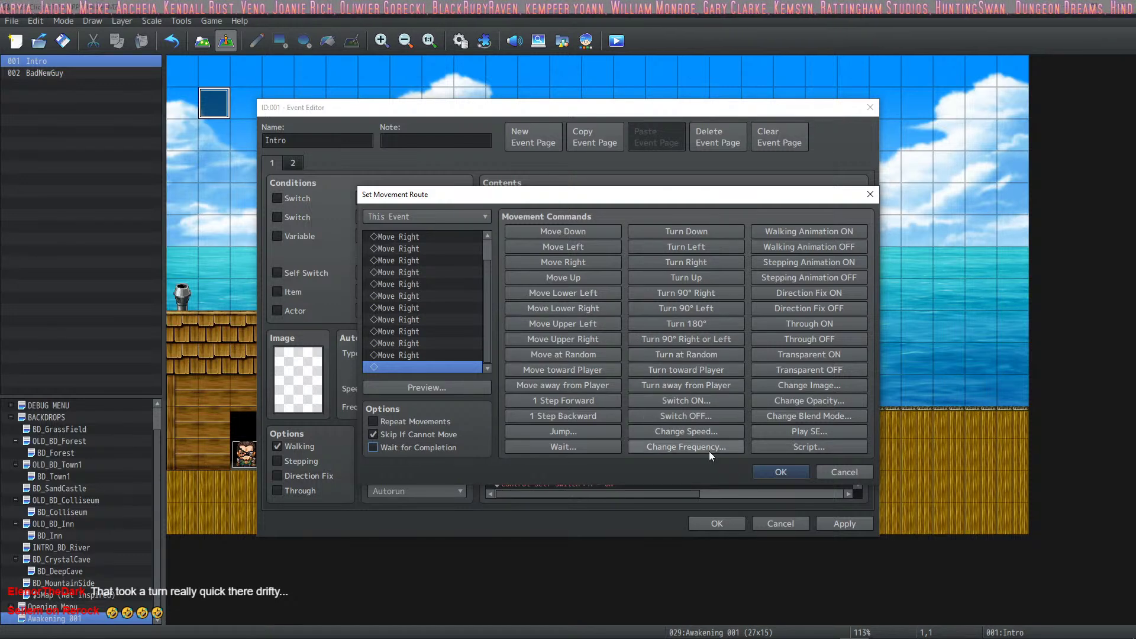
click(767, 472)
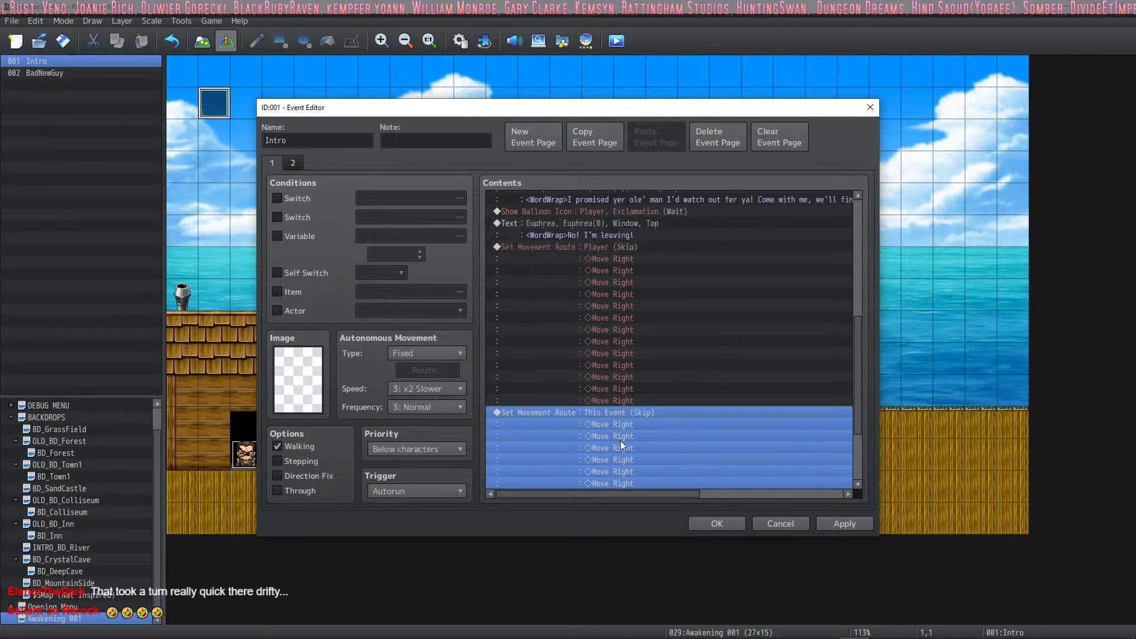
Insert a Wait of 120 frames between the duplicated movement route and Control Self Switch.
scroll(630, 408, up, 2)
scroll(630, 415, down, 2)
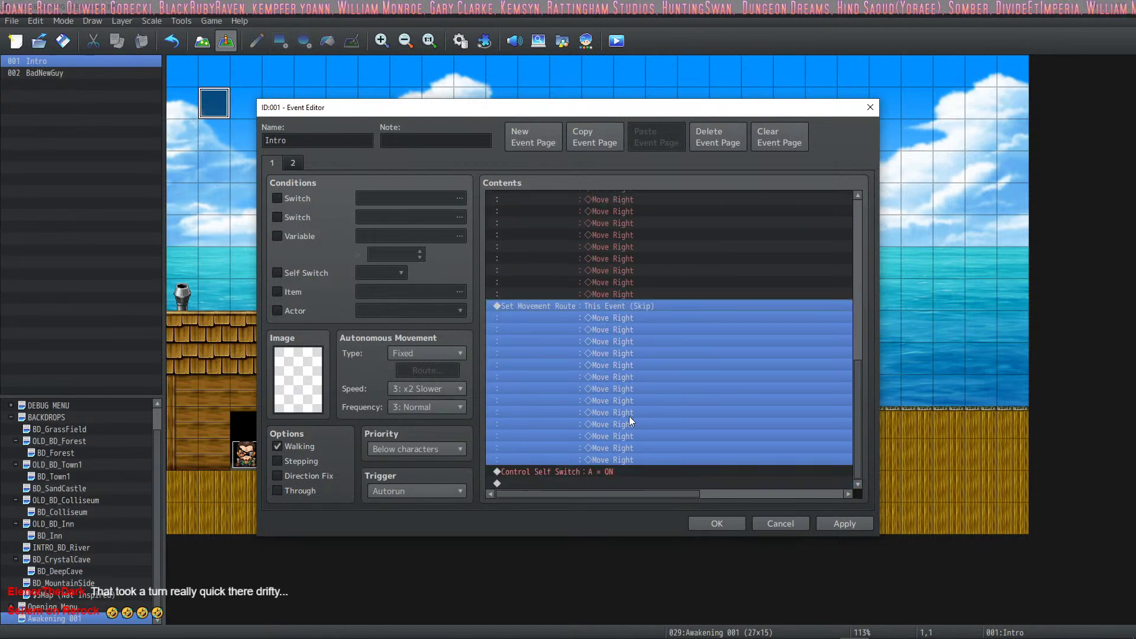
click(610, 472)
right_click(617, 472)
click(635, 476)
click(725, 200)
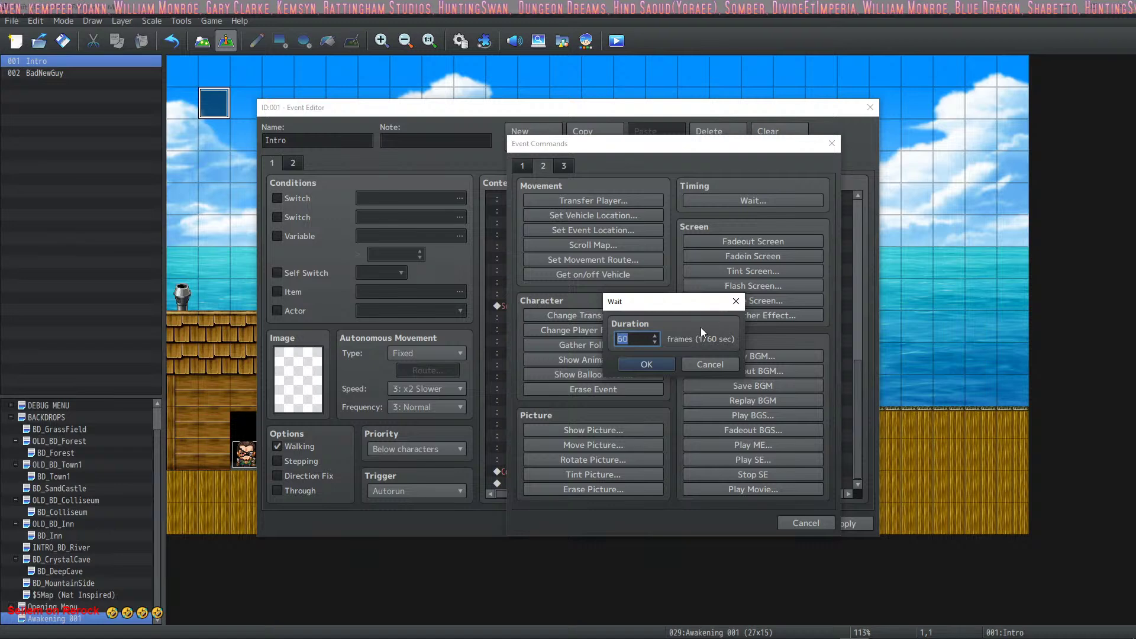
text(120)
click(646, 365)
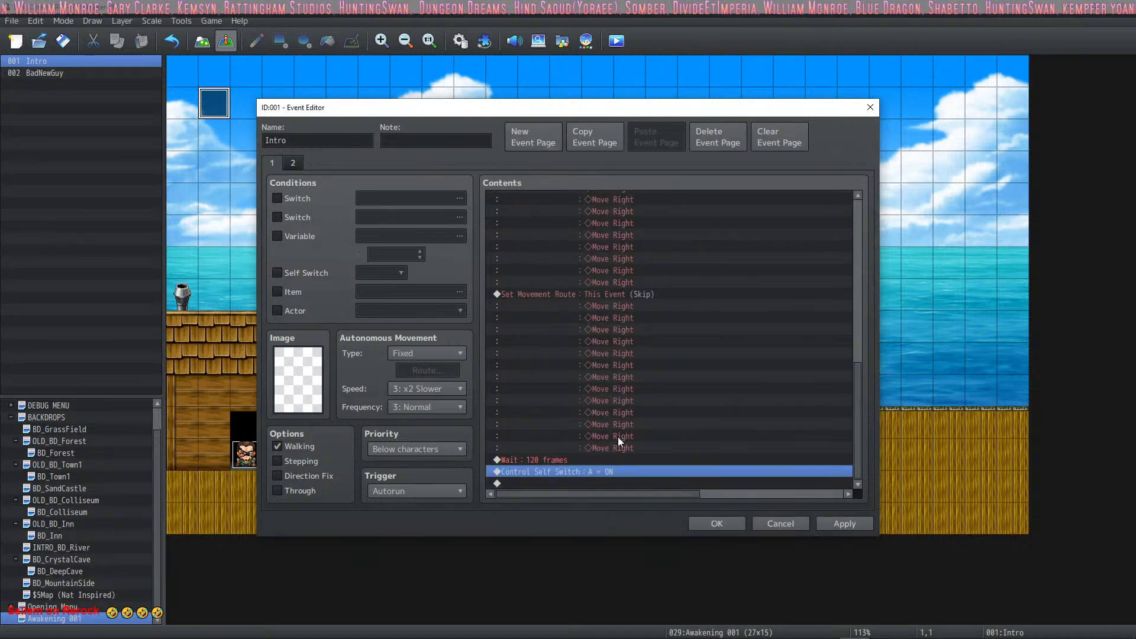
Audition the Move sound effects and insert a Play SE command with Move10 at 120% pitch before Control Self Switch.
right_click(596, 468)
click(626, 471)
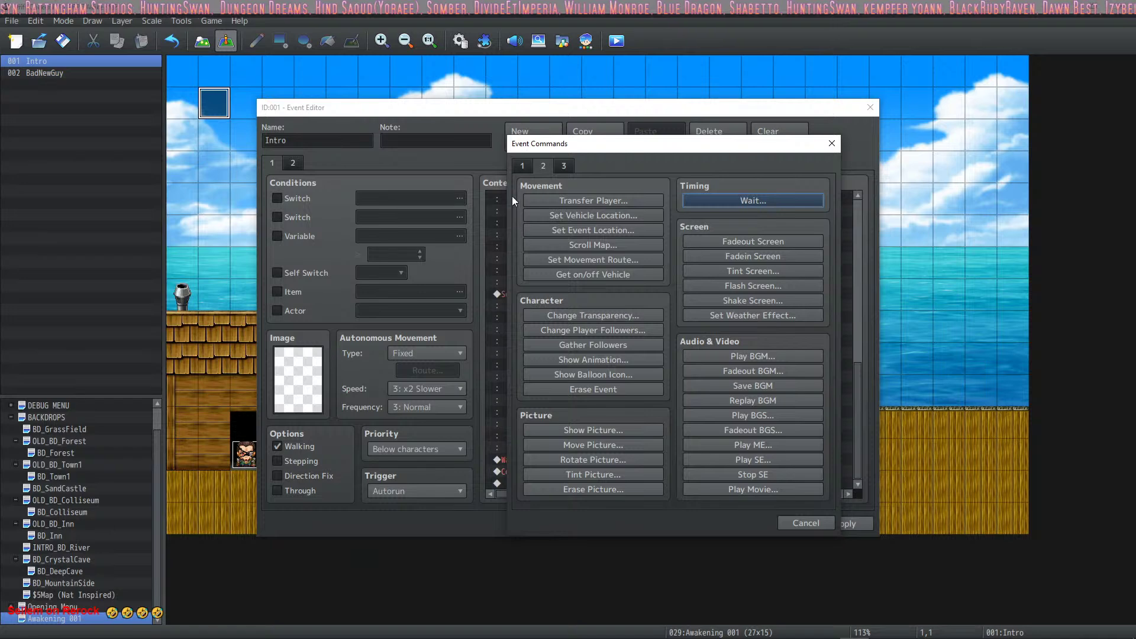
click(523, 167)
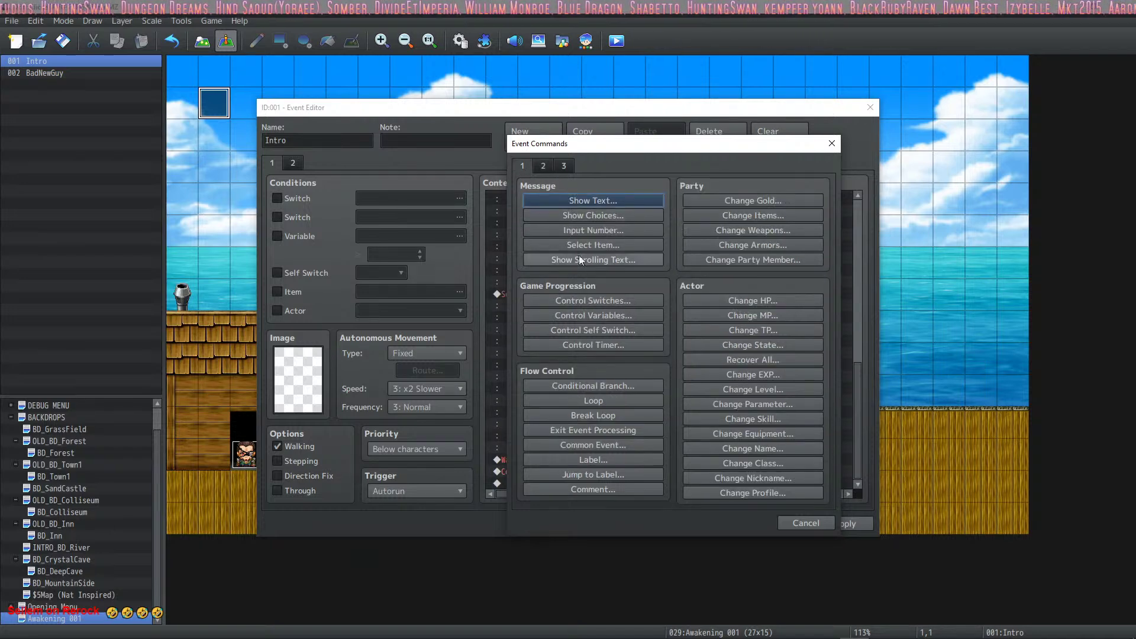
click(543, 167)
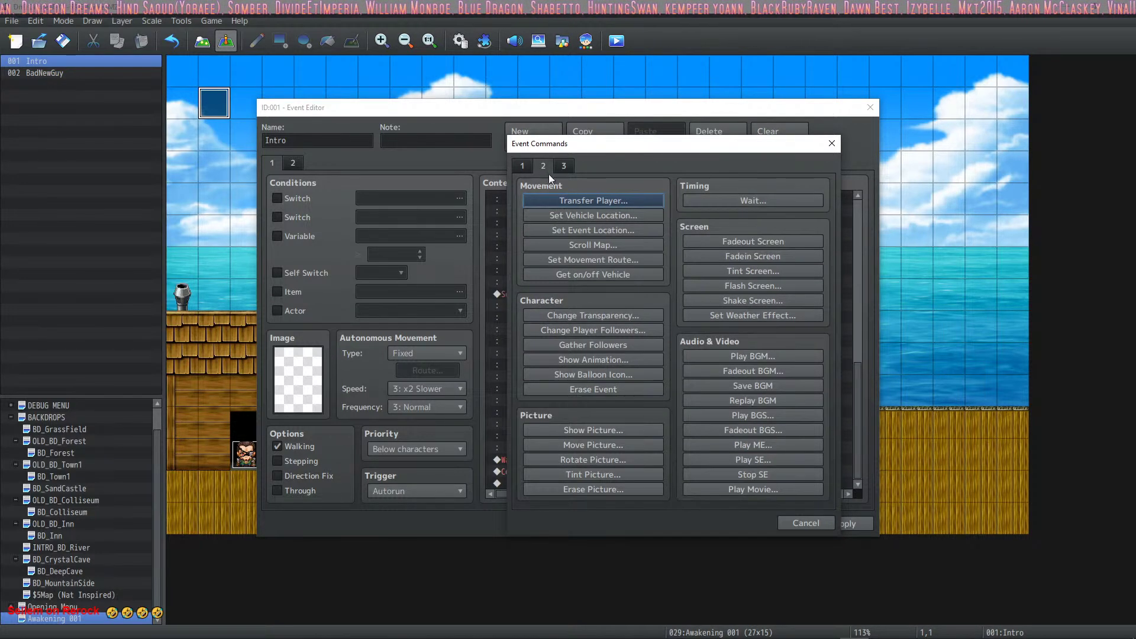
click(764, 461)
drag(697, 228, 691, 339)
click(639, 323)
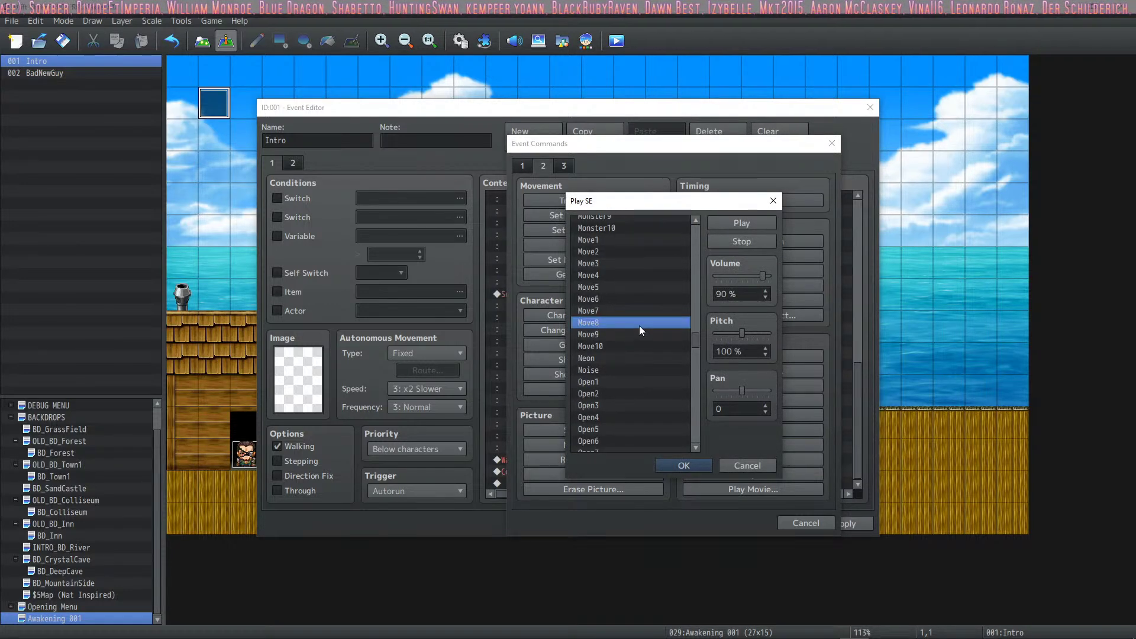
click(642, 335)
click(628, 264)
click(634, 240)
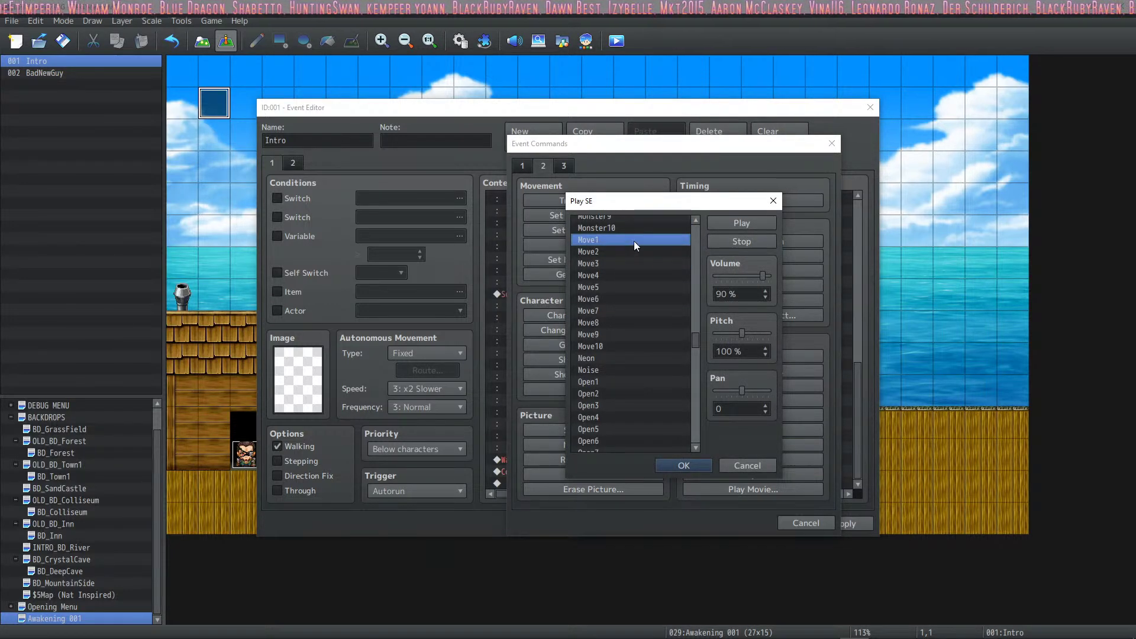
click(633, 251)
click(637, 283)
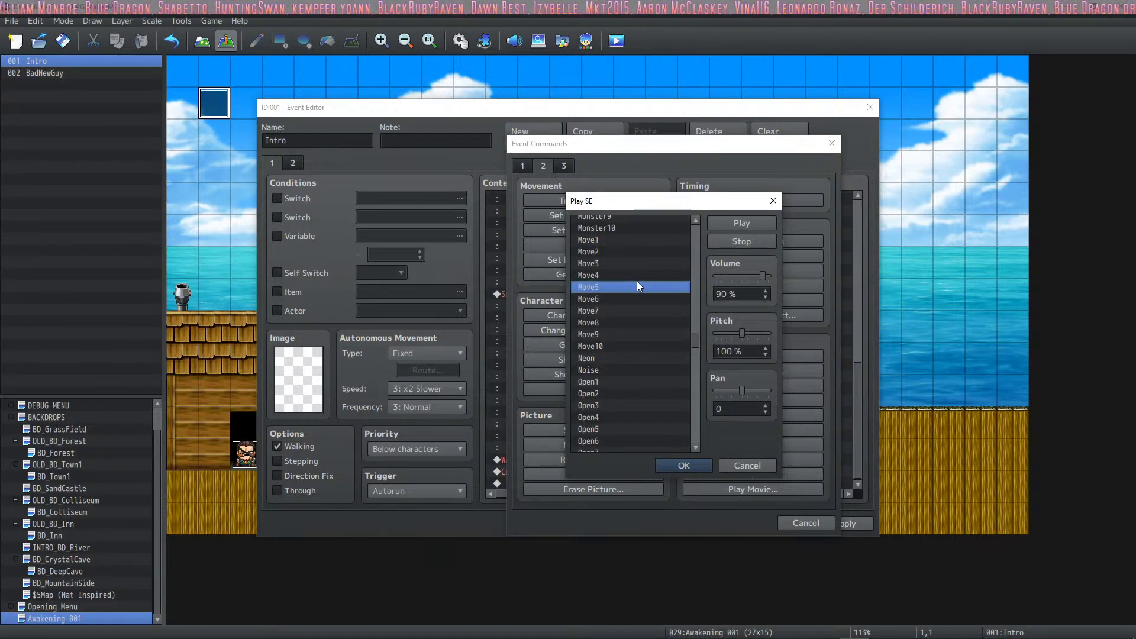
click(633, 323)
click(627, 346)
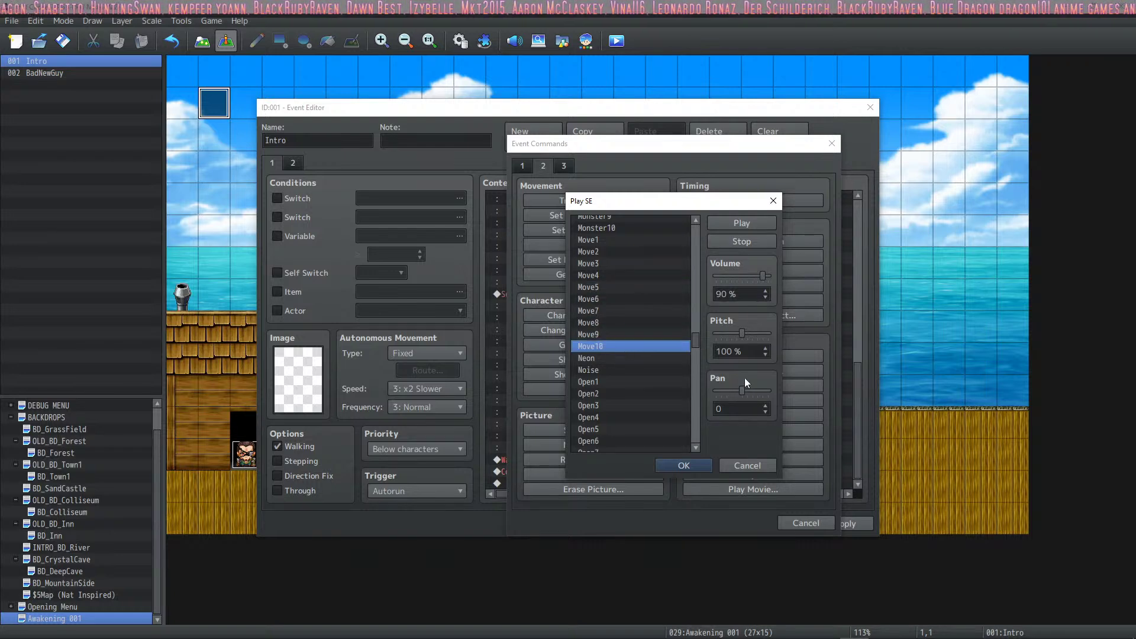
drag(741, 335, 754, 335)
click(685, 465)
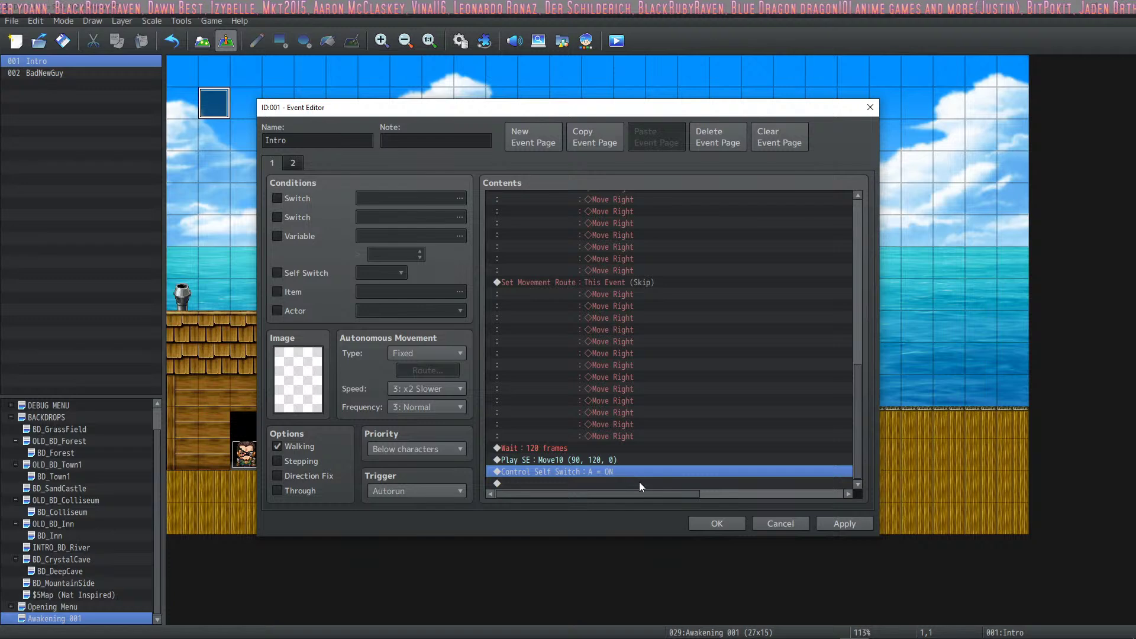
Insert a Transfer Player command to BD_Town1 (13,8) between the Move10 sound and Control Self Switch, and accept the event changes.
click(591, 459)
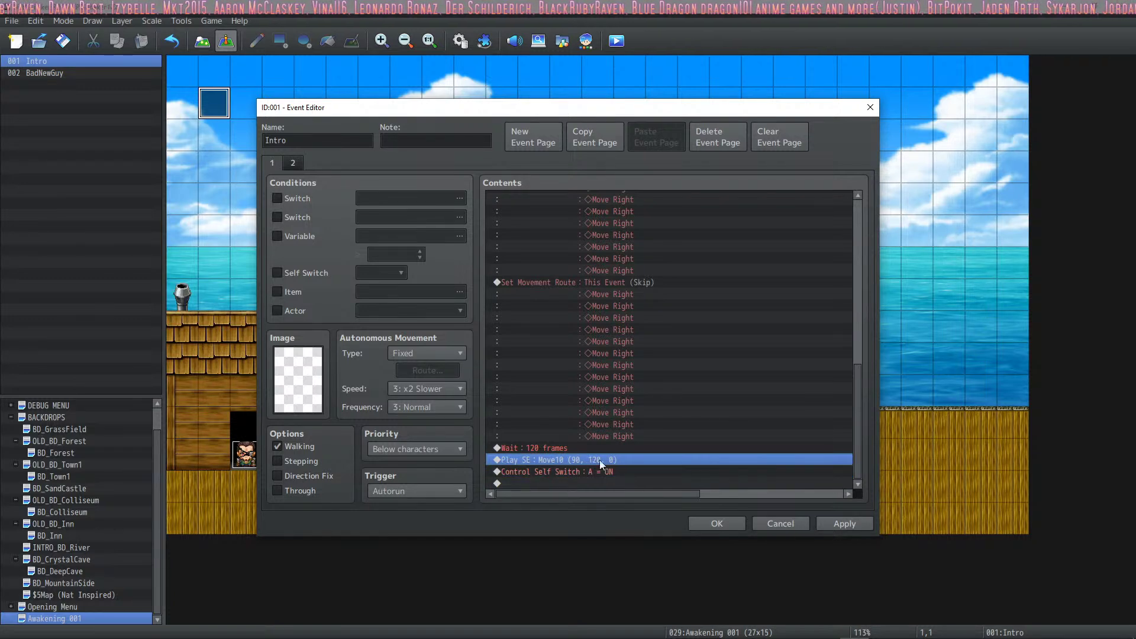
right_click(606, 468)
click(634, 475)
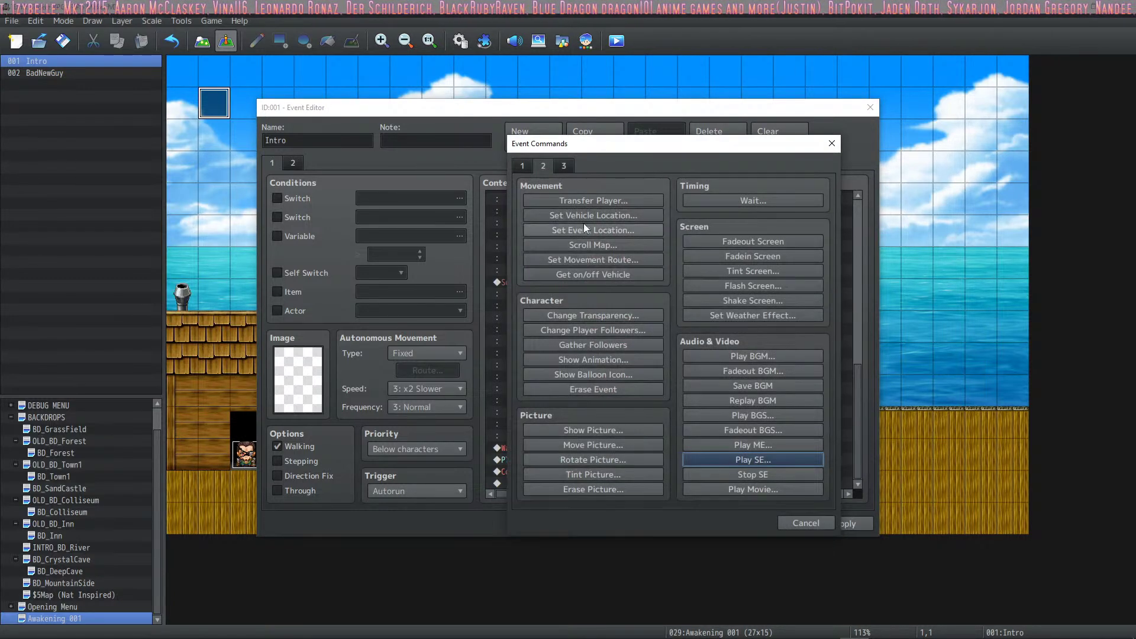
click(597, 201)
click(738, 292)
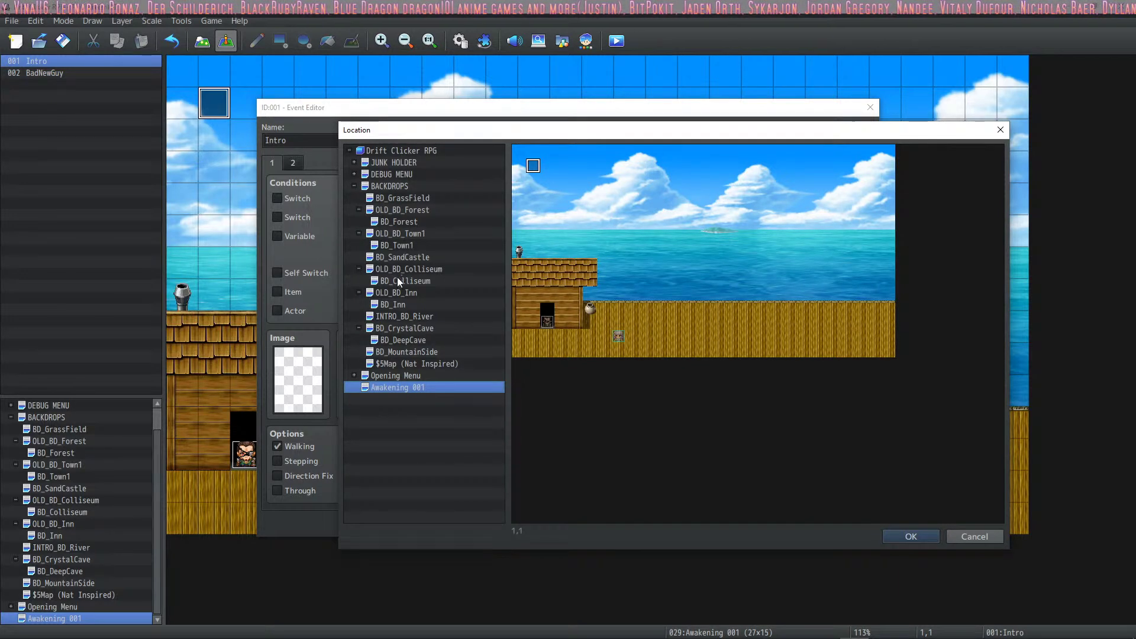
click(413, 247)
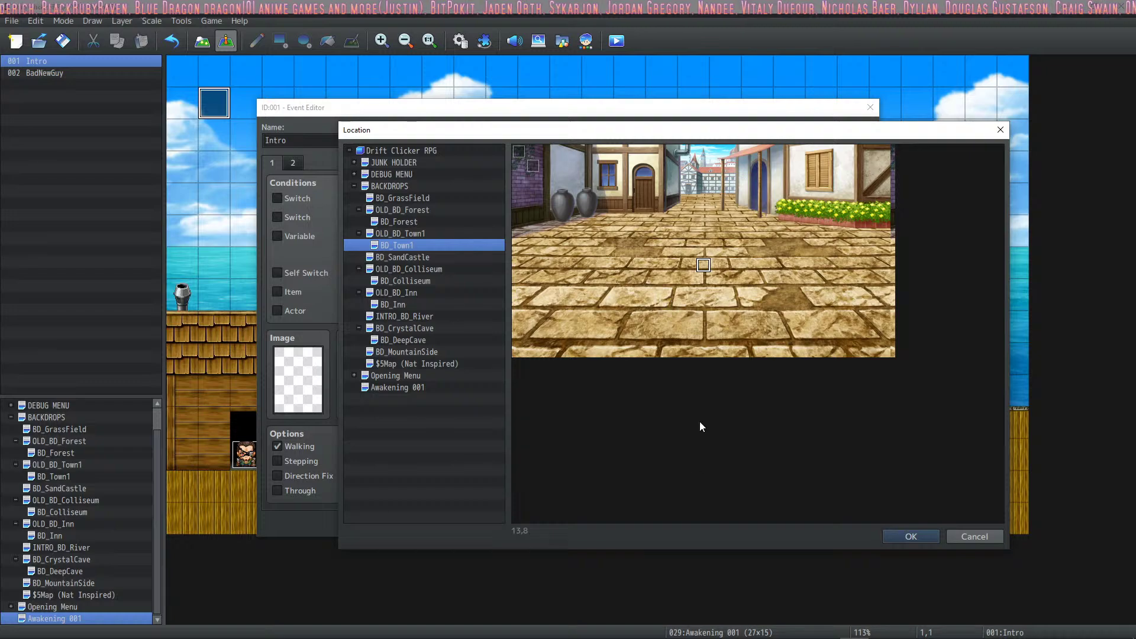
click(905, 537)
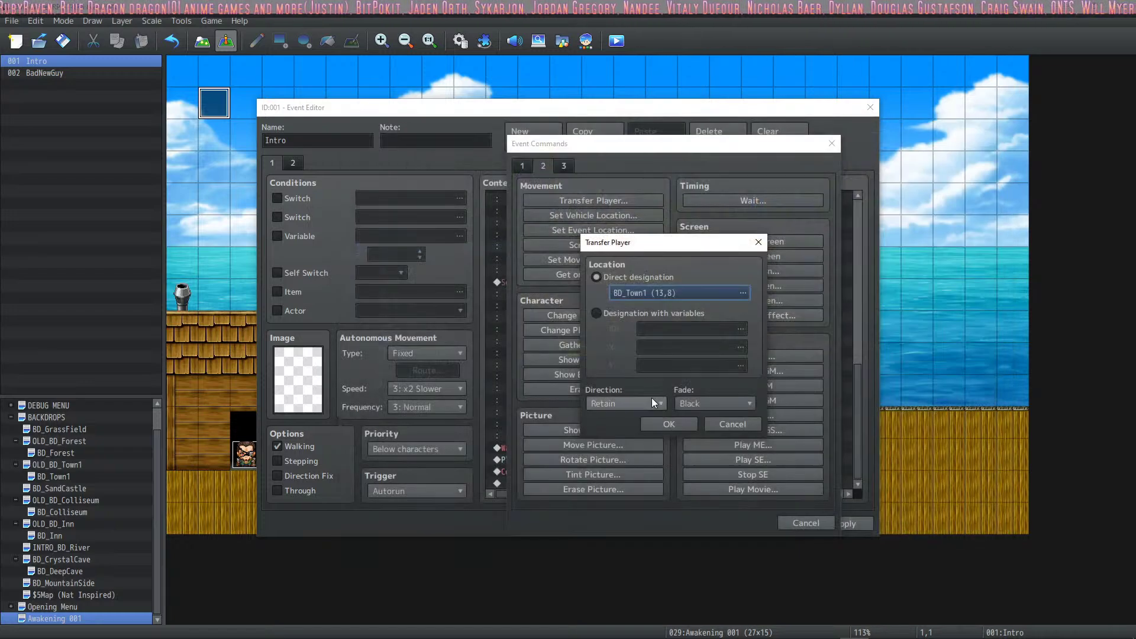
click(671, 424)
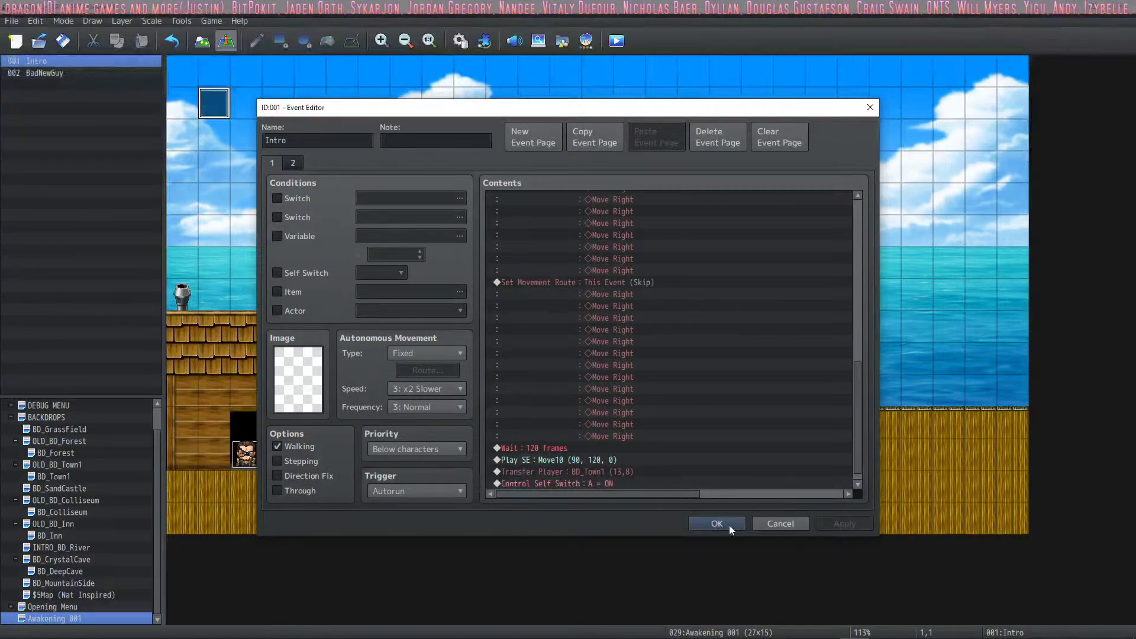
click(713, 523)
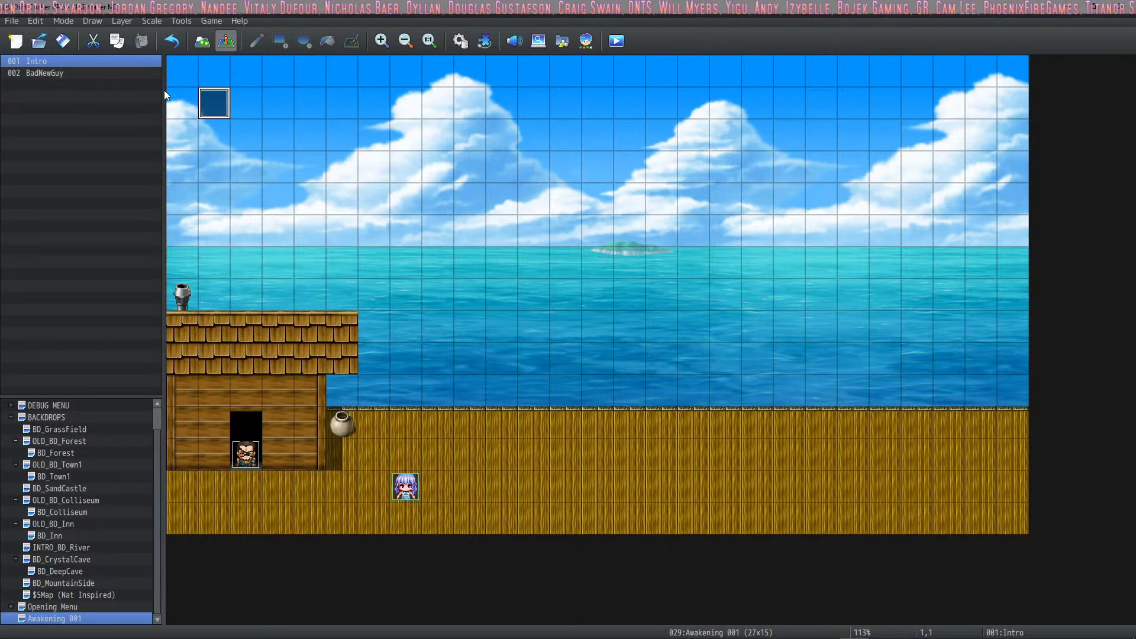
Playtest the intro cutscene, advancing the dialogue through Euphrea's reply to Grampa's Friend's promise line.
click(616, 41)
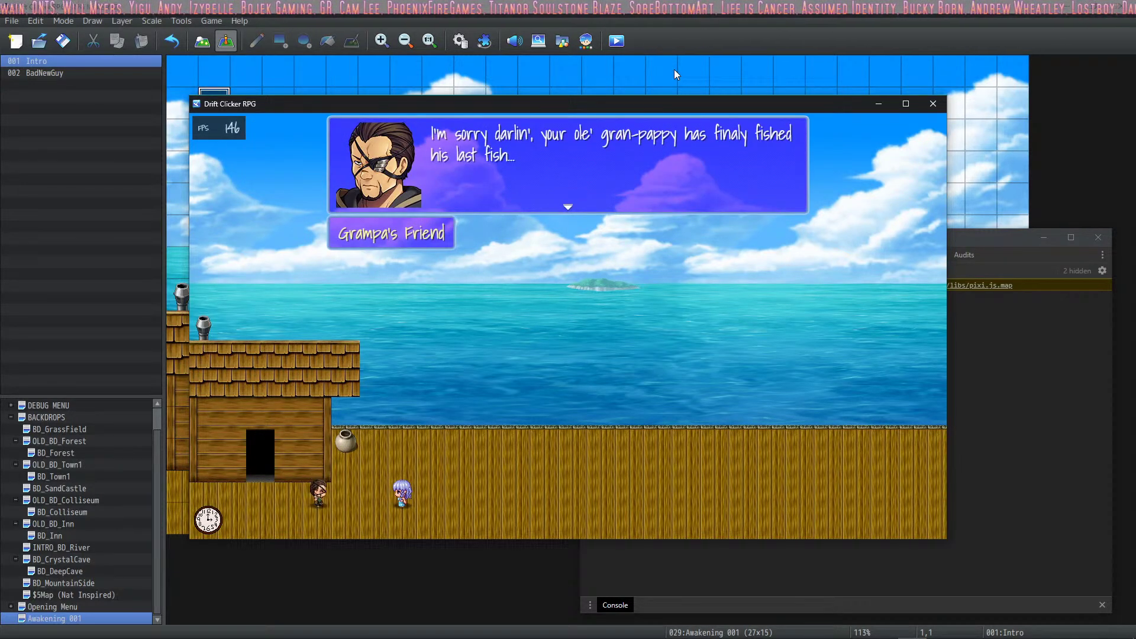
key(Return)
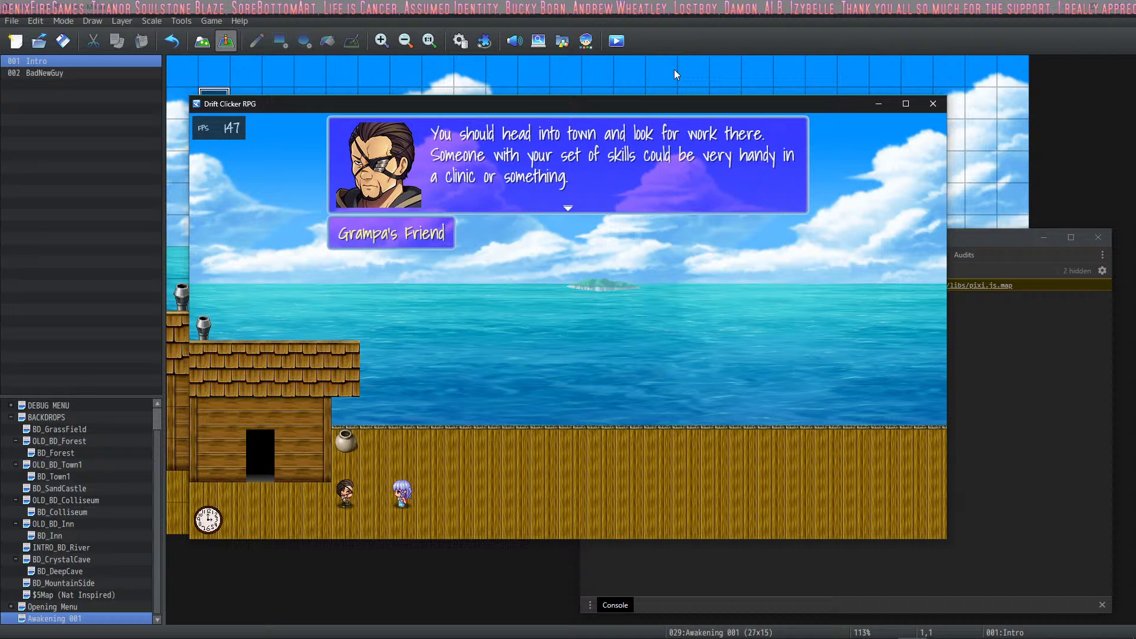
key(Return)
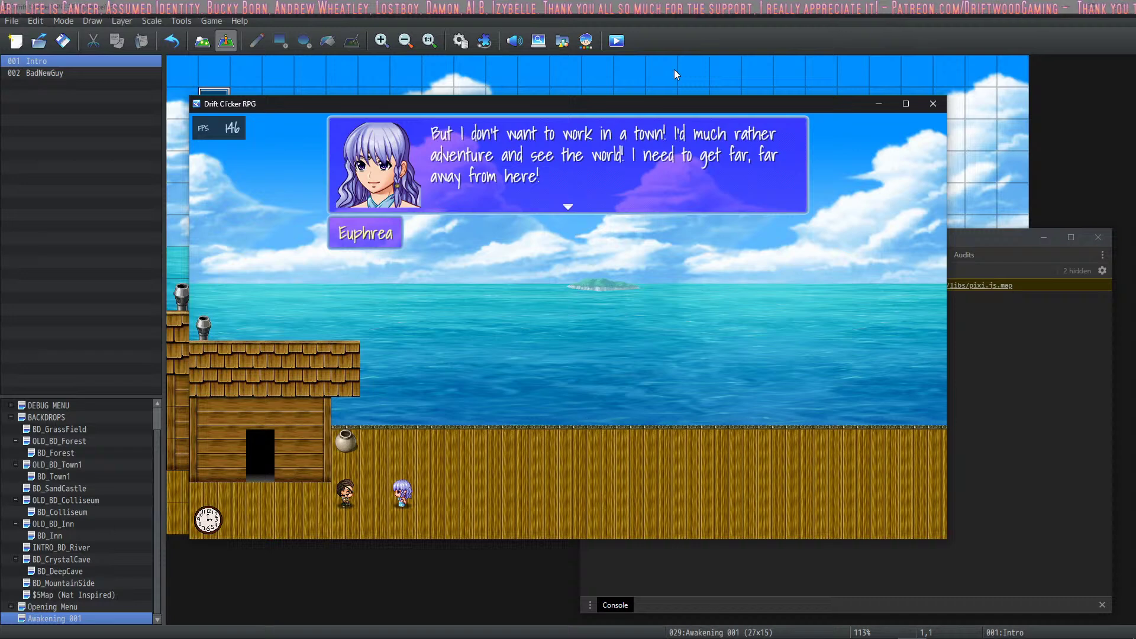
key(Return)
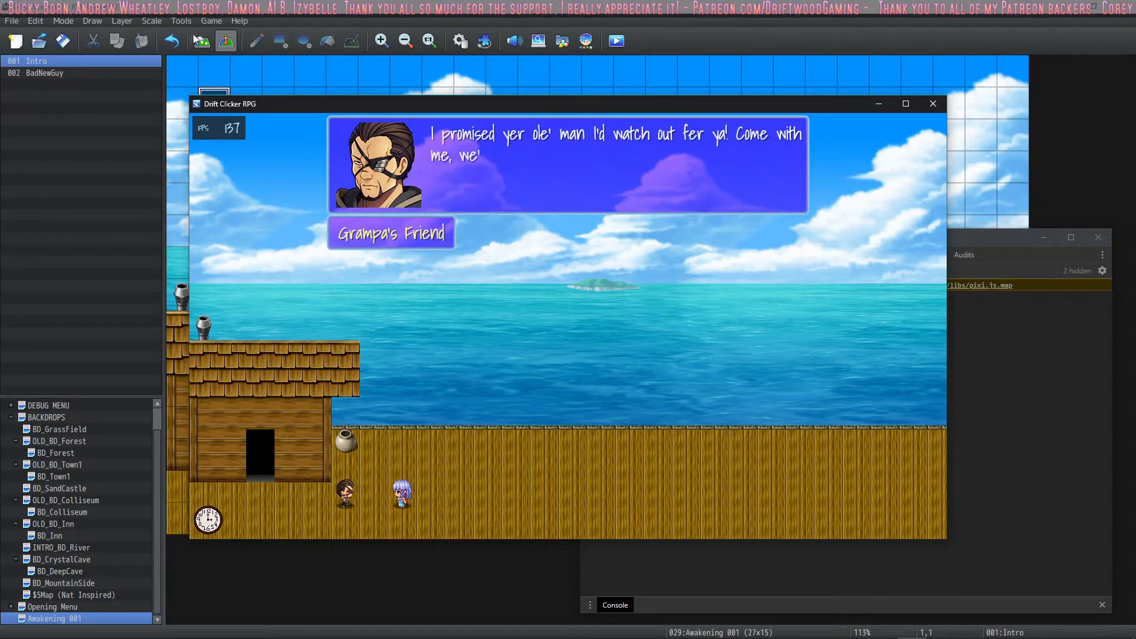
Reassign the Intro event's second exit movement route from This Event to BadNewGuy.
click(232, 83)
double_click(214, 102)
scroll(627, 292, up, 10)
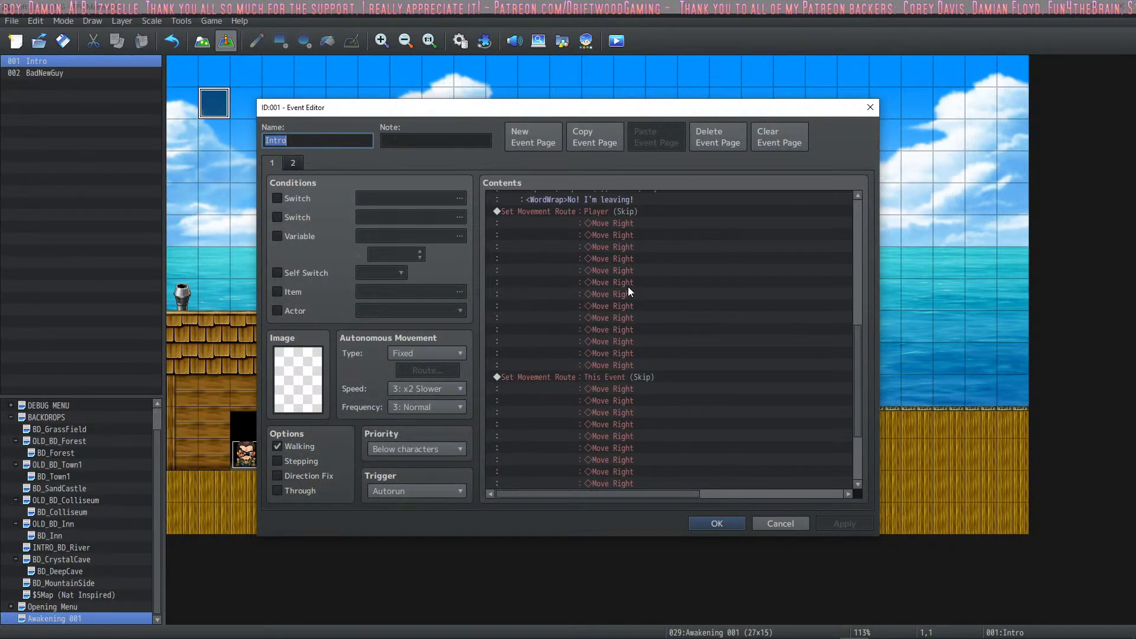
scroll(606, 307, up, 3)
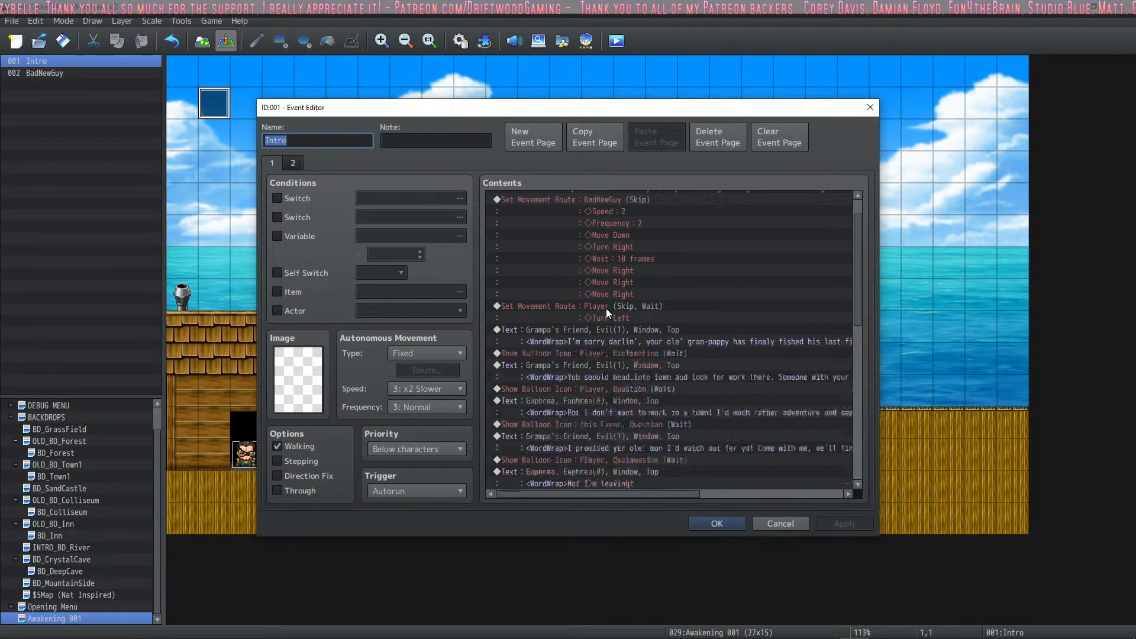
click(613, 235)
click(612, 339)
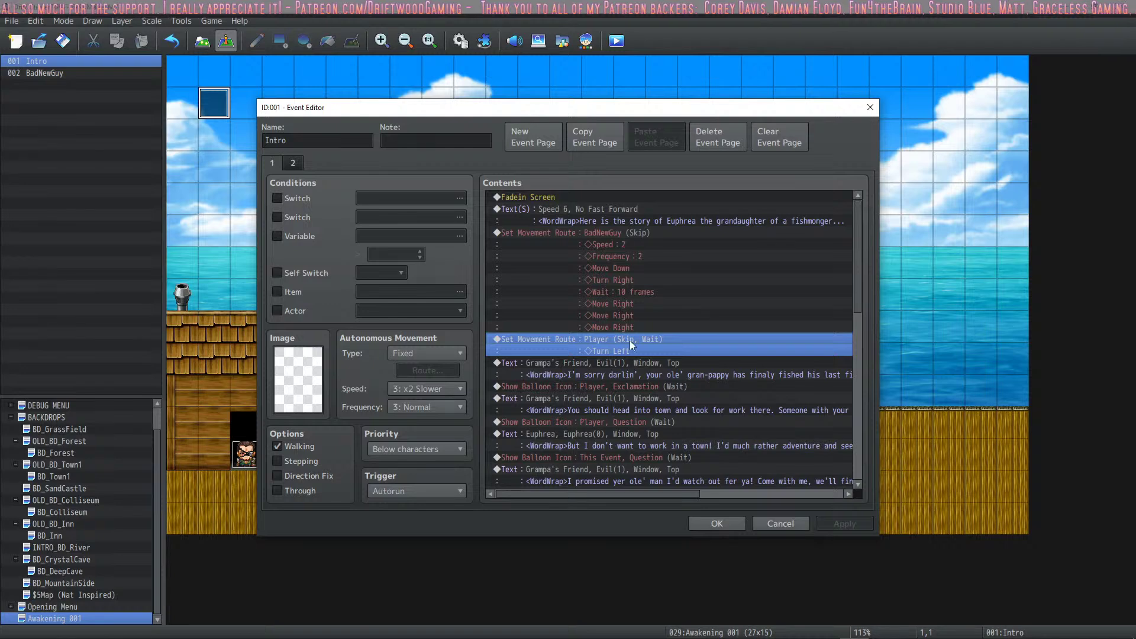
scroll(658, 349, down, 2)
scroll(648, 367, down, 2)
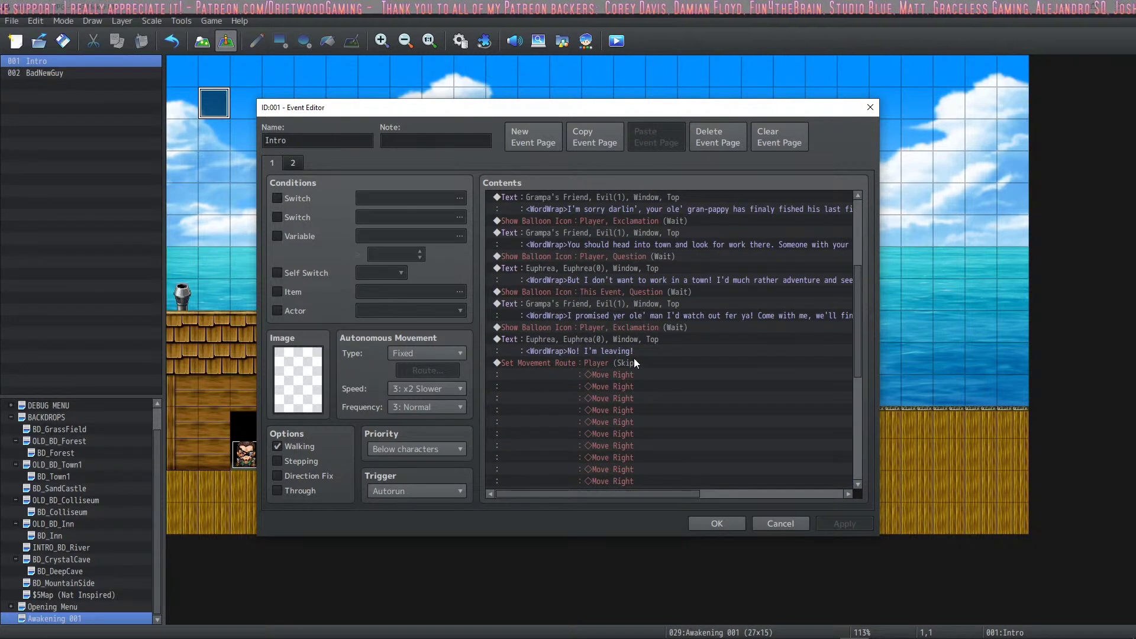
click(634, 357)
scroll(636, 355, down, 2)
double_click(624, 359)
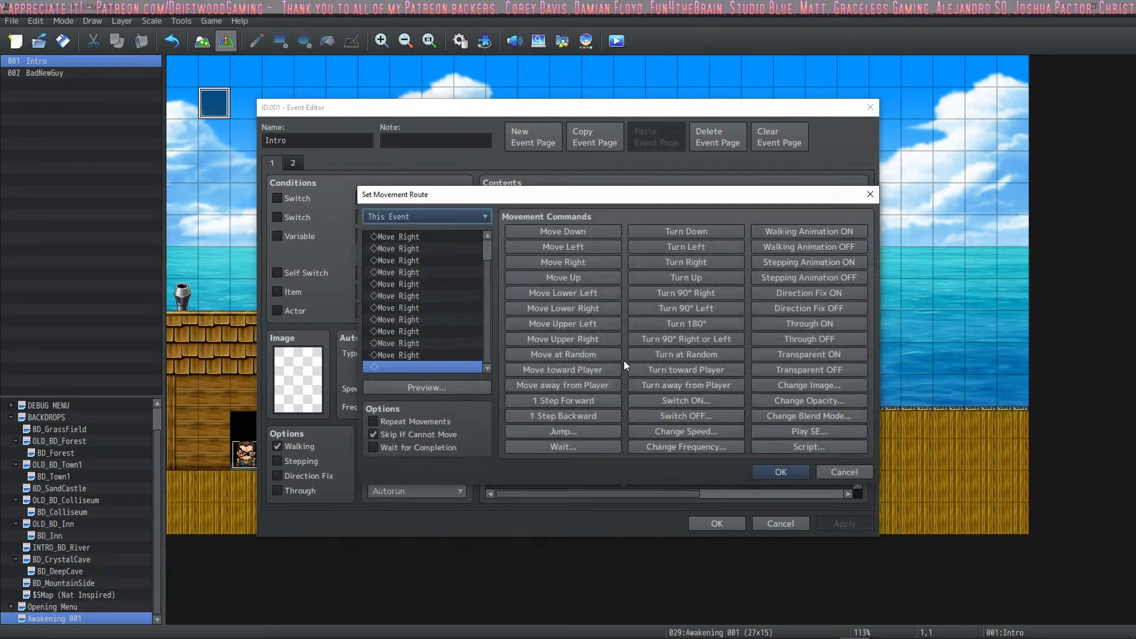
click(441, 215)
click(409, 271)
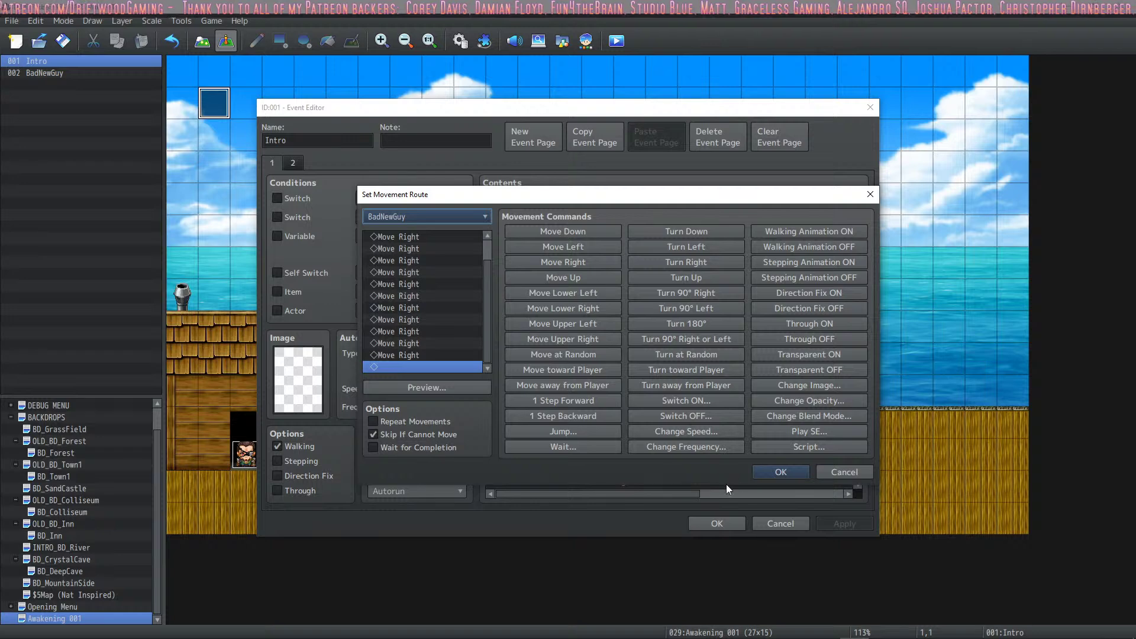
key(Return)
Set the Question balloon before Grampa's Friend's promise line to appear on BadNewGuy.
scroll(634, 364, down, 5)
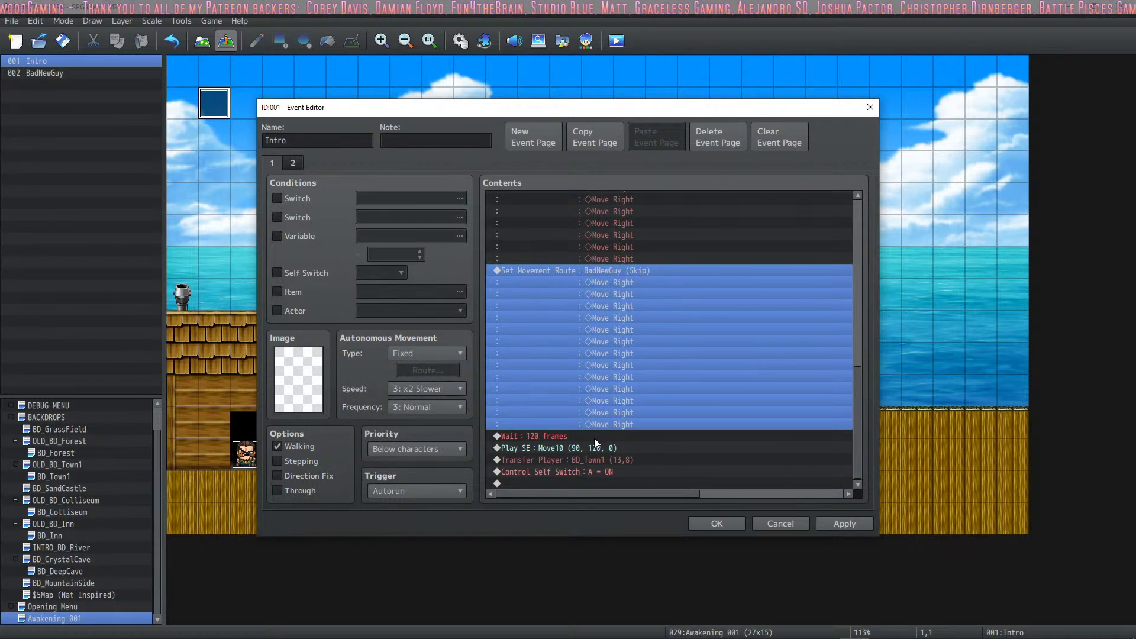
scroll(595, 366, up, 7)
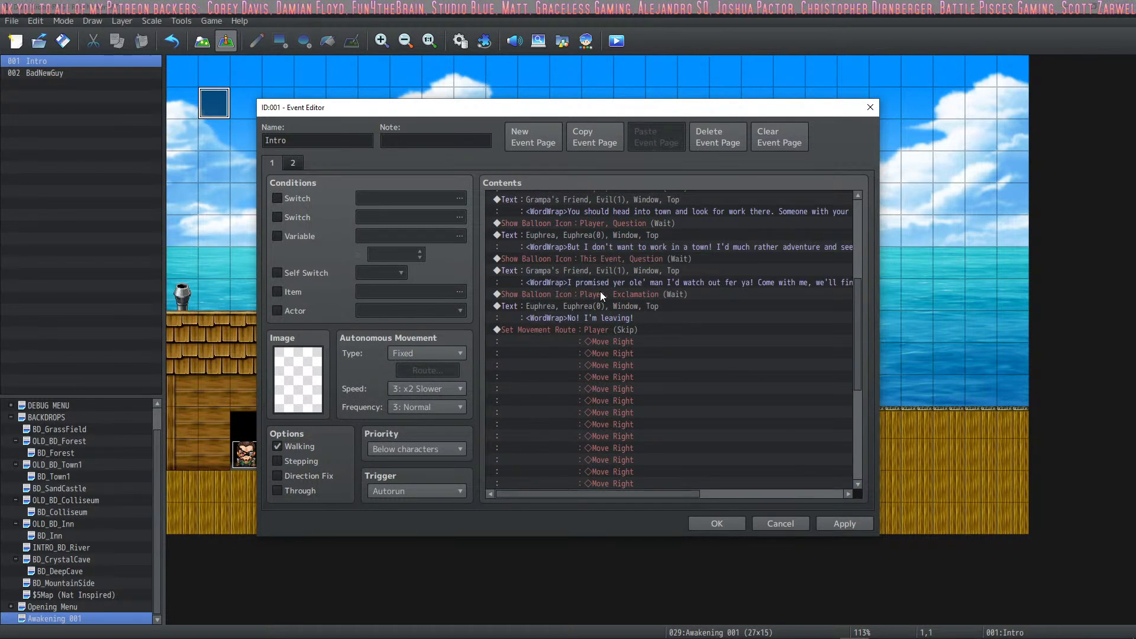
double_click(621, 262)
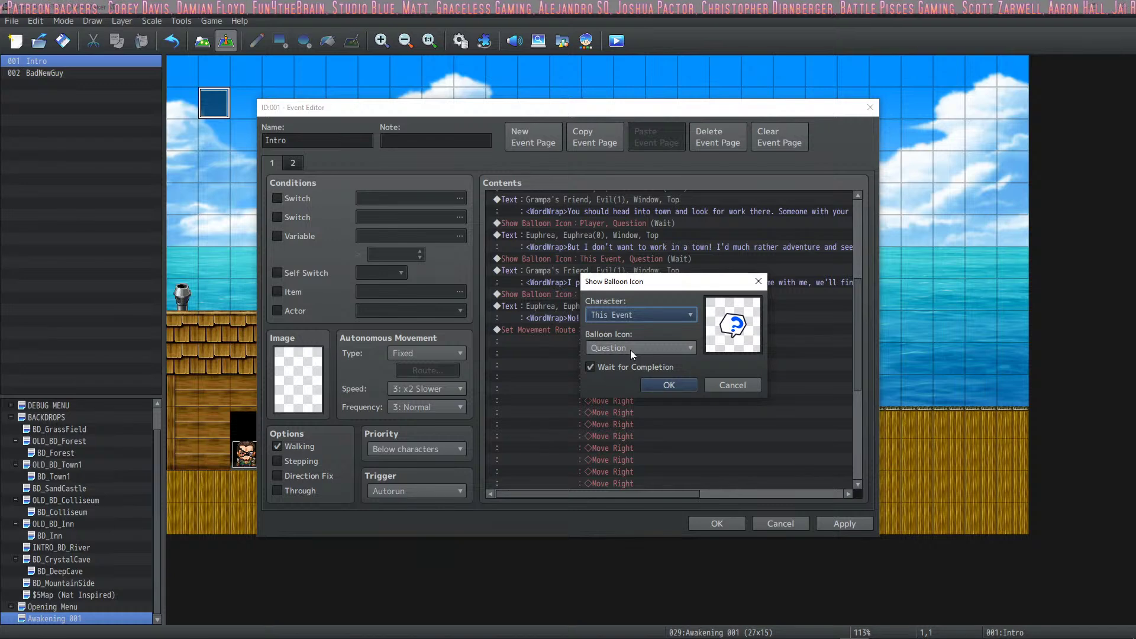
click(631, 315)
click(616, 371)
click(687, 385)
Review the remaining Intro commands for their target characters and accept the event changes.
scroll(634, 325, up, 5)
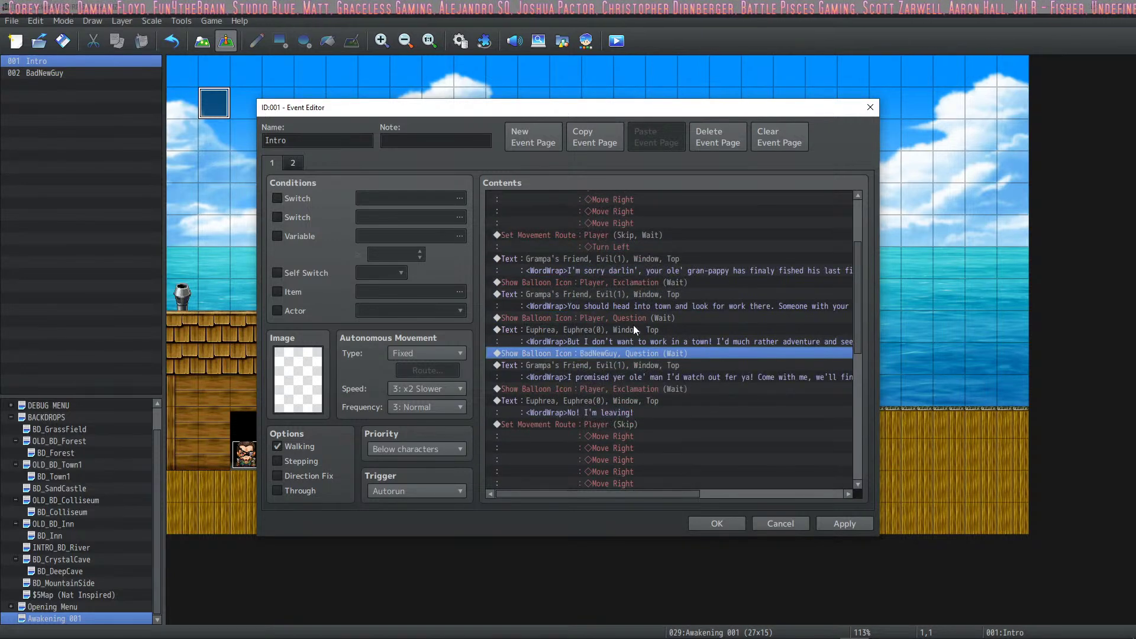
scroll(640, 290, up, 2)
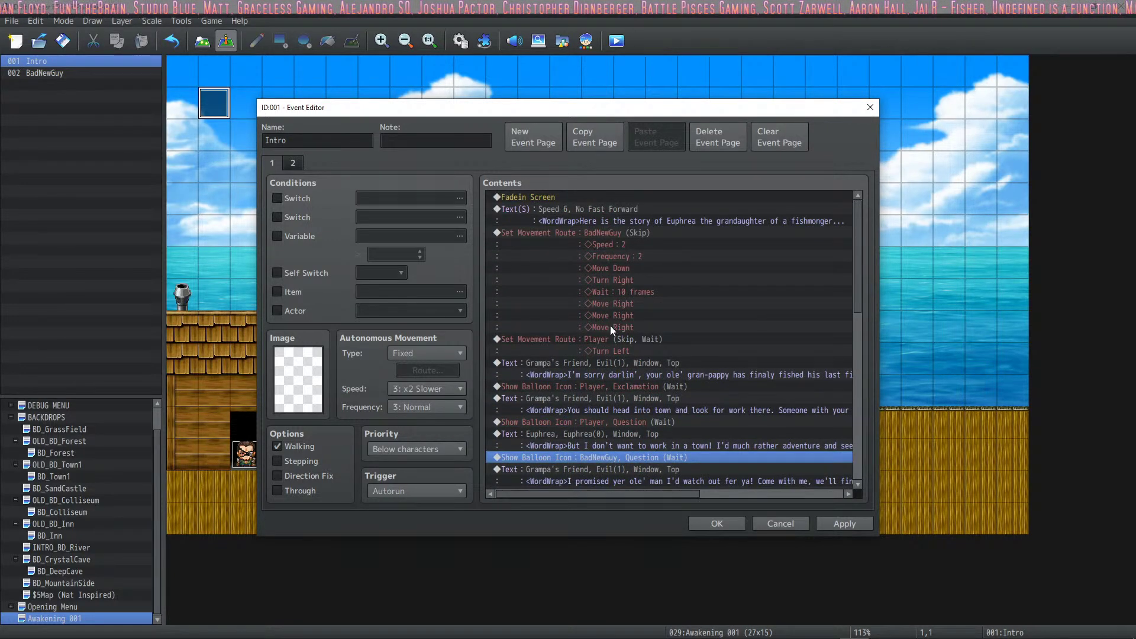
click(609, 428)
scroll(619, 367, down, 4)
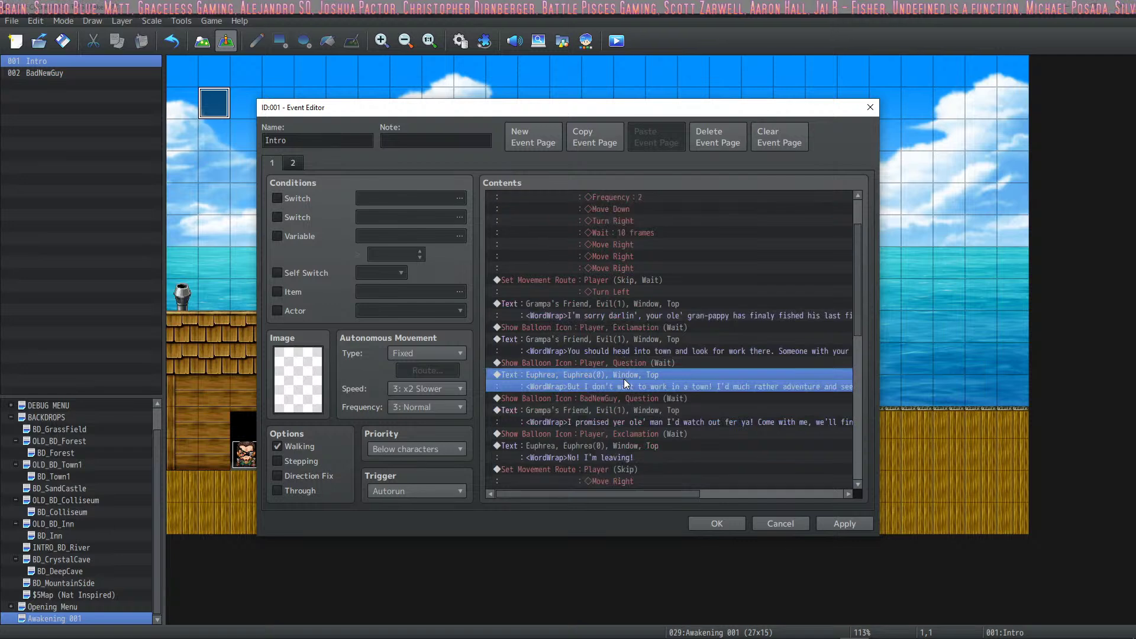
scroll(610, 346, down, 7)
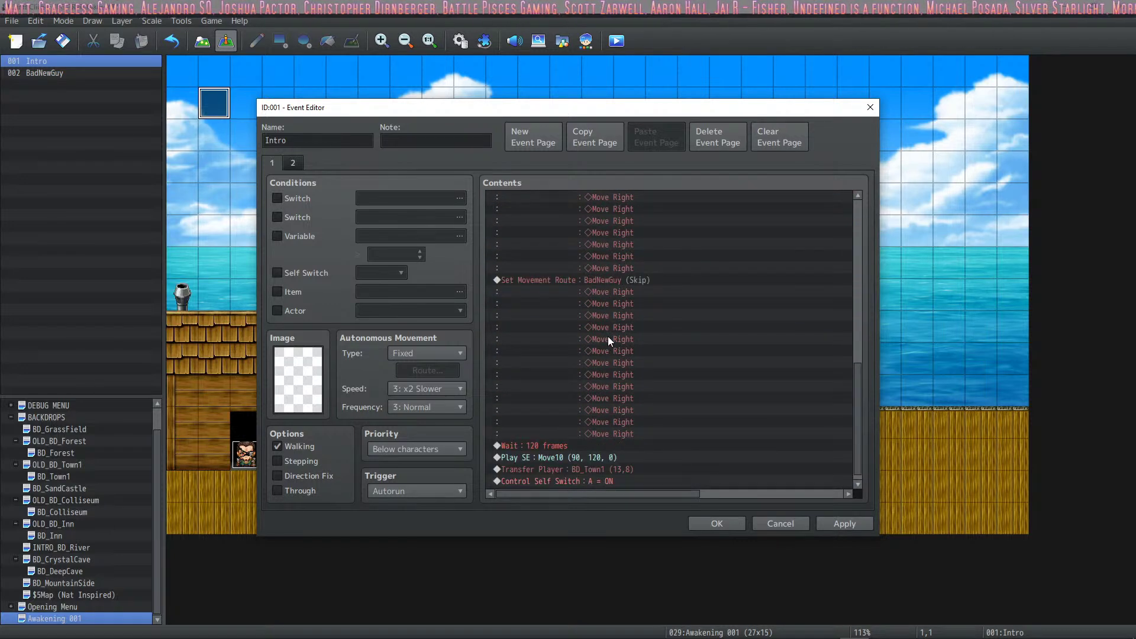
click(717, 525)
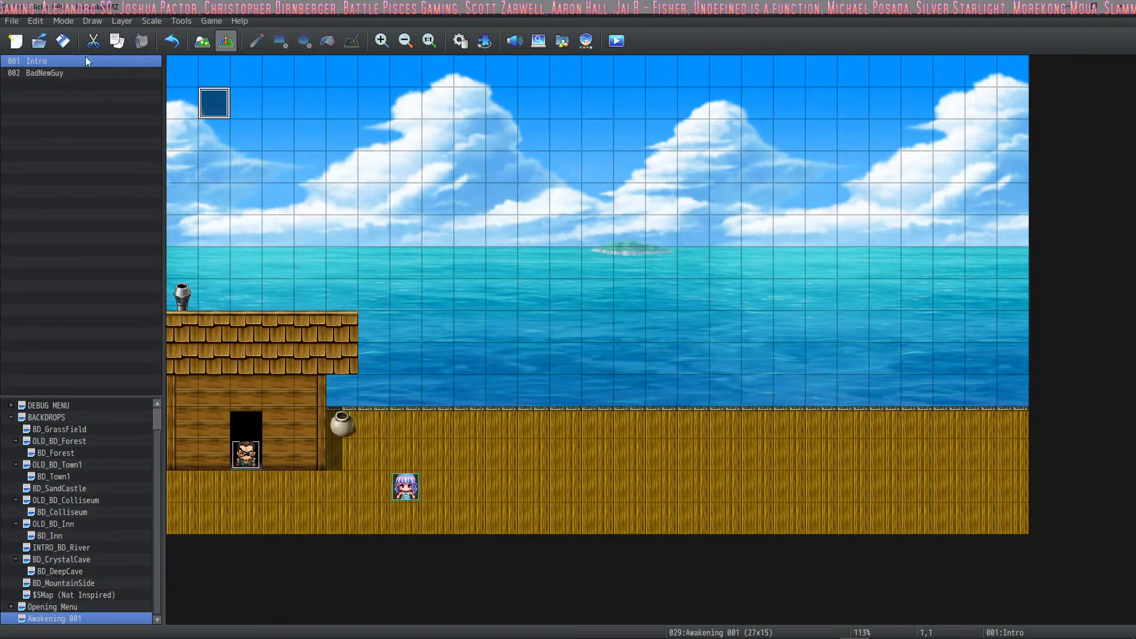
Restart the playtest and advance the intro cutscene dialogue through Euphrea's refusal to the transfer to town.
key(ctrl+r)
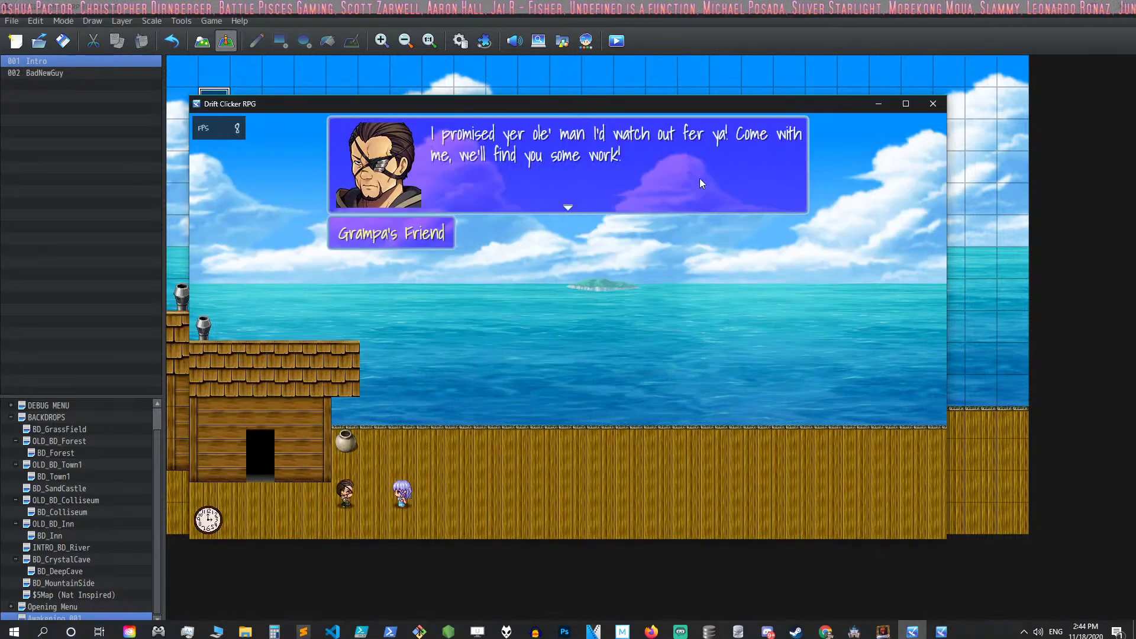
click(933, 104)
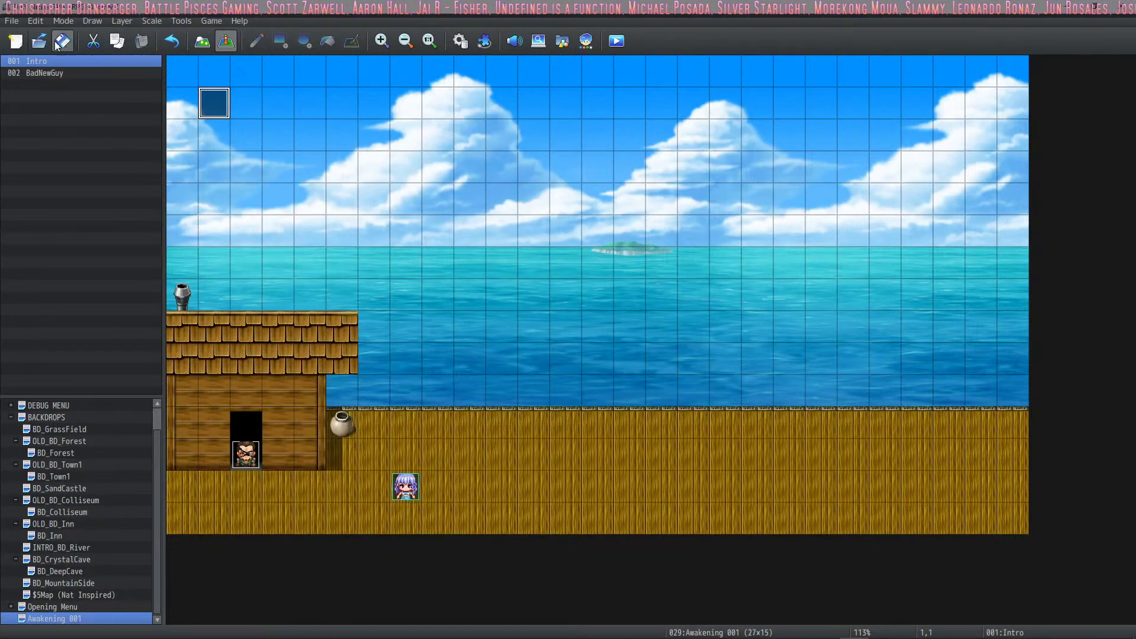
click(617, 41)
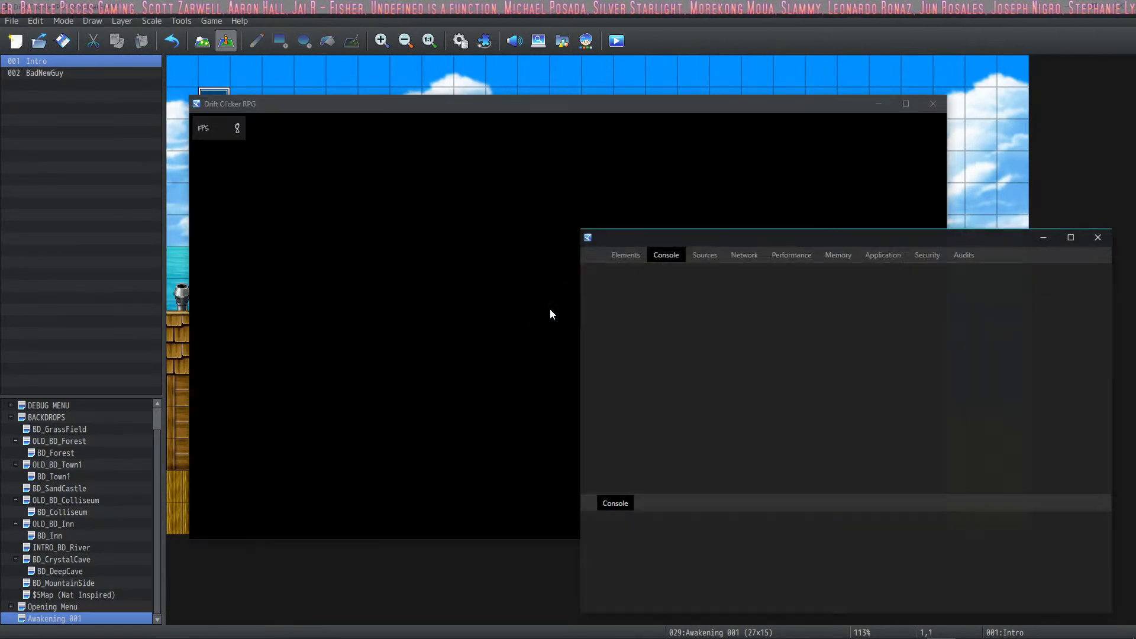
click(499, 255)
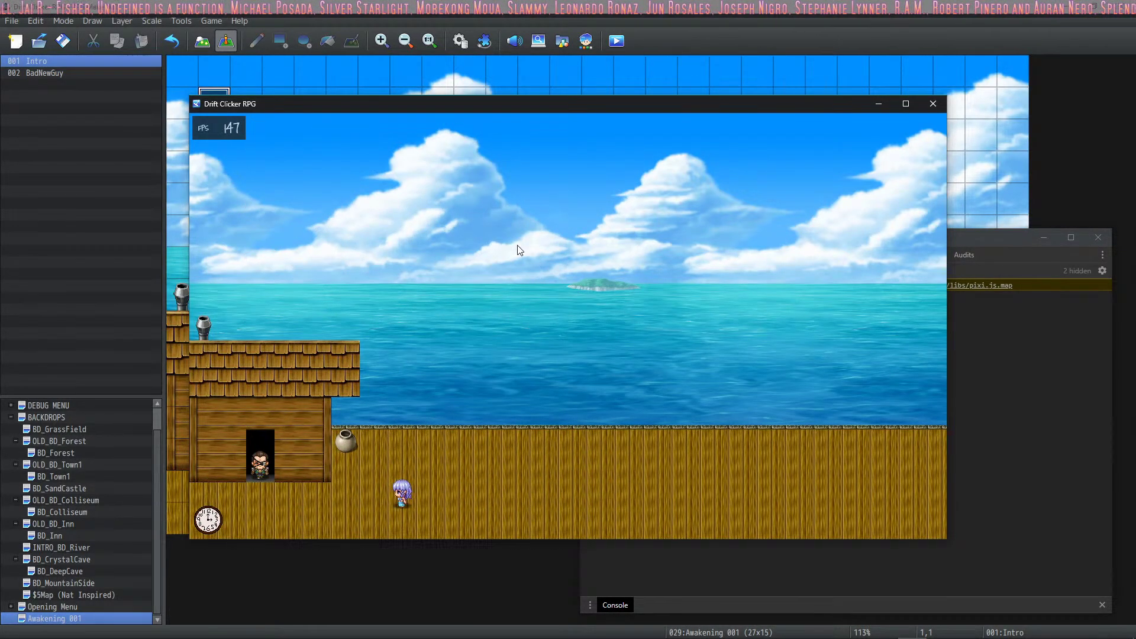
click(519, 250)
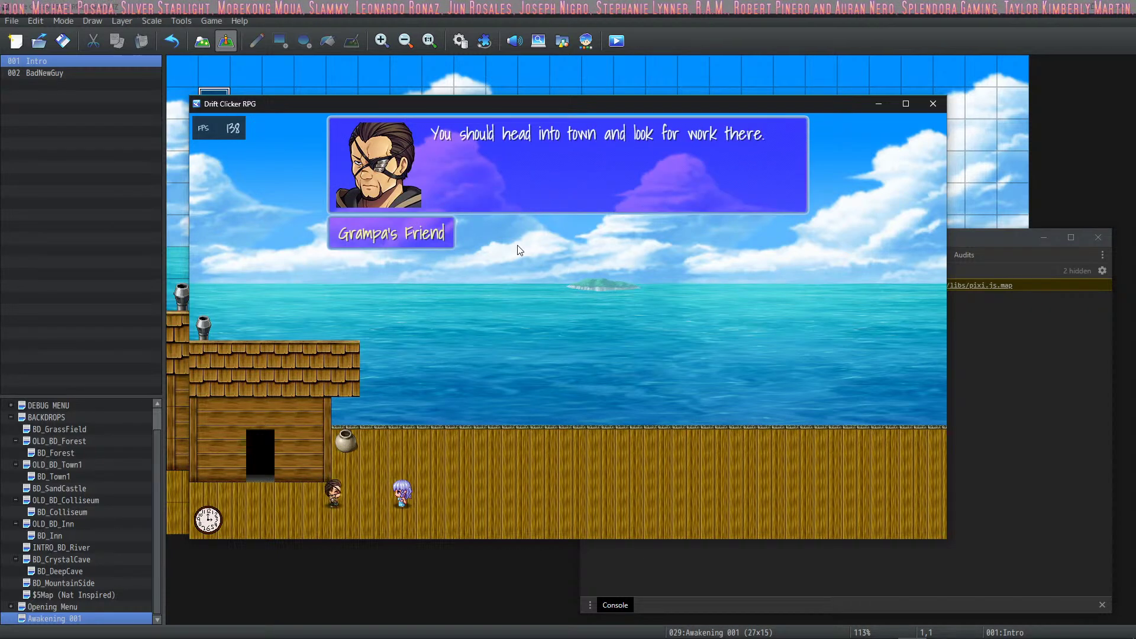
click(519, 250)
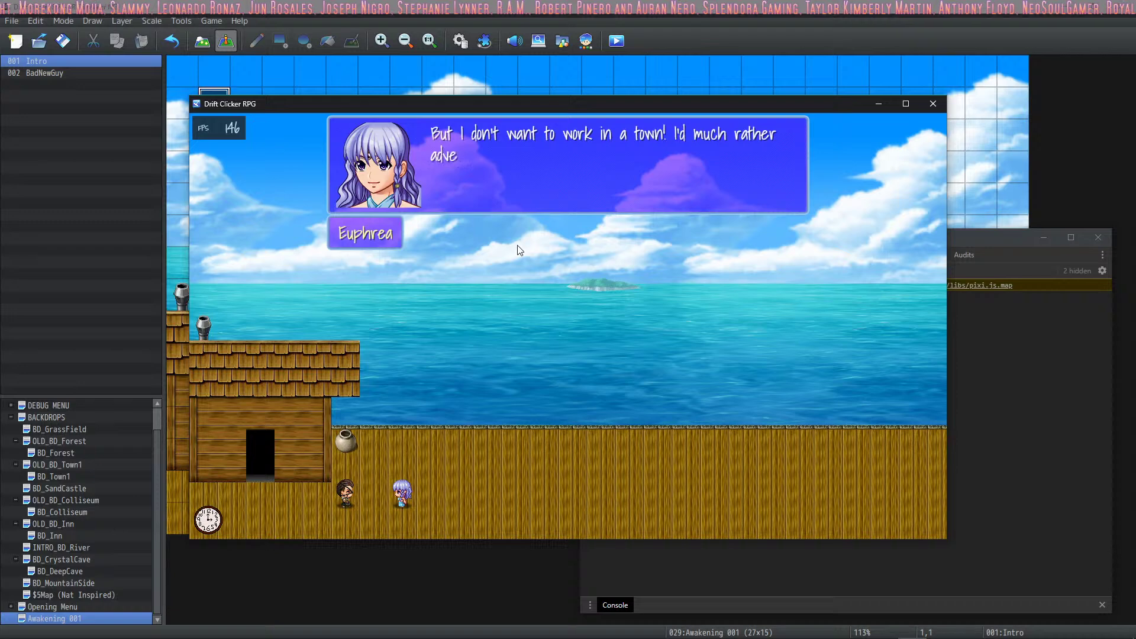
click(519, 250)
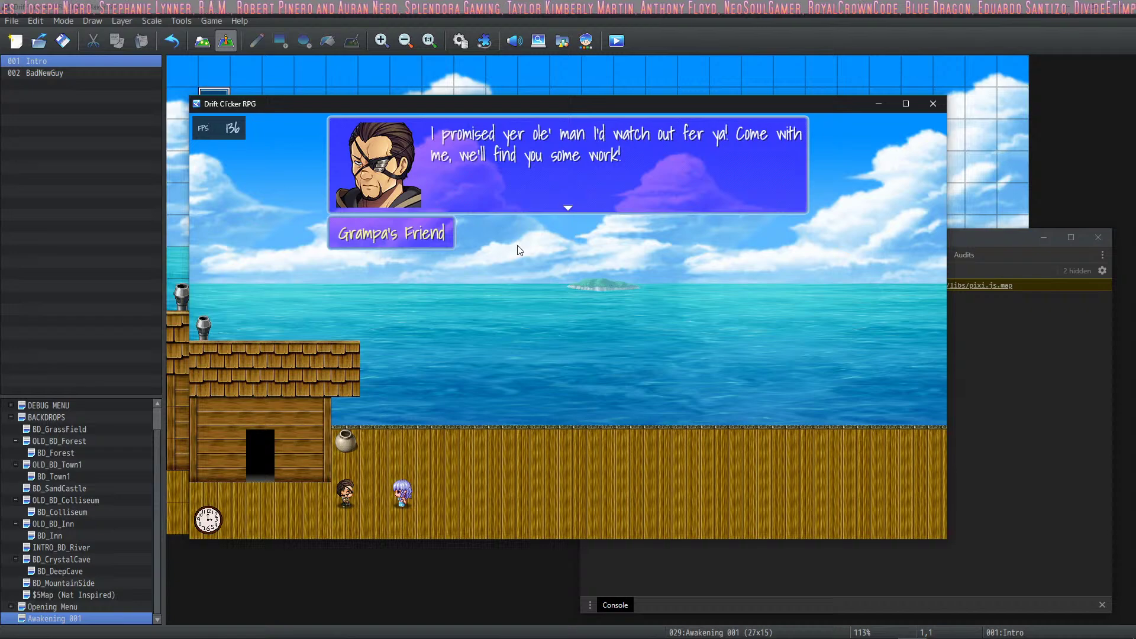
click(518, 250)
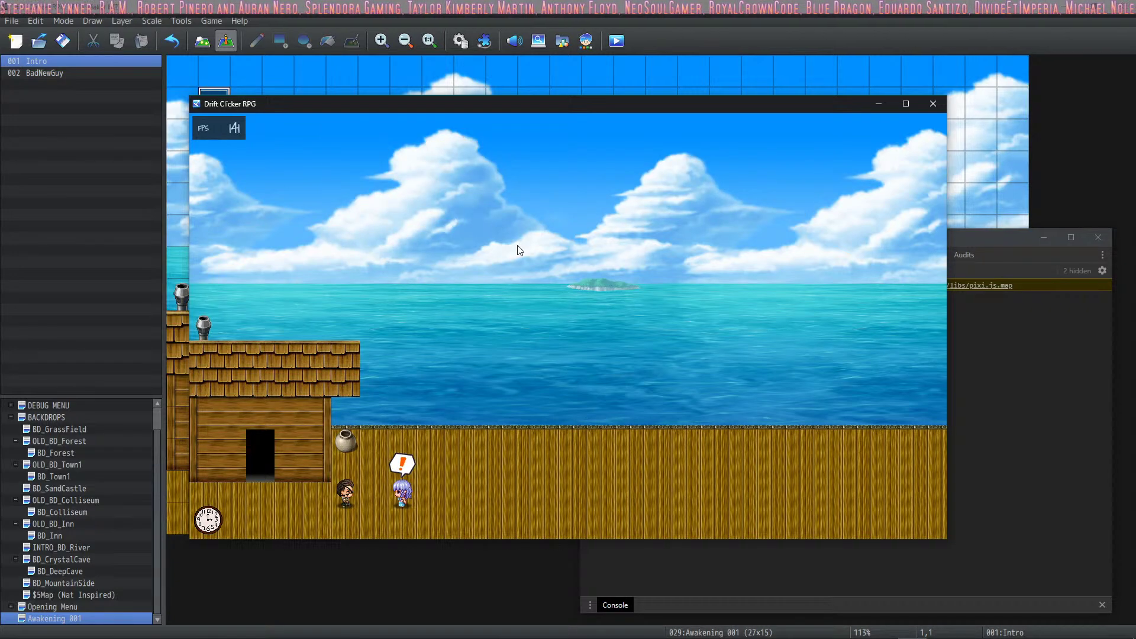
click(518, 249)
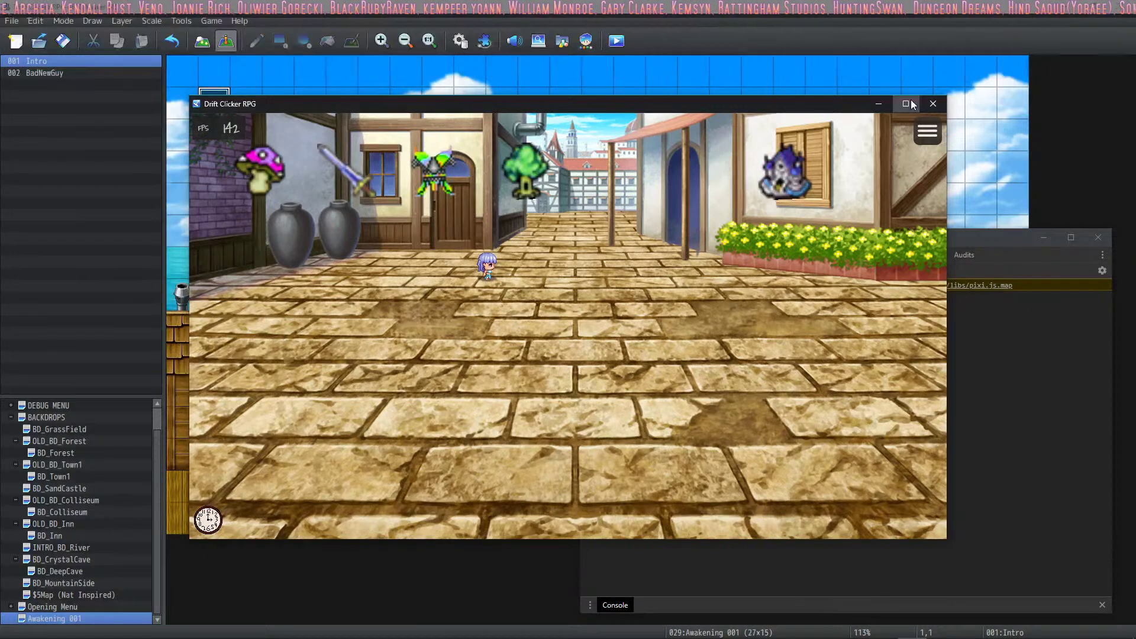
Maximize the game window and display the in-game date and time on the town map.
key(super+Up)
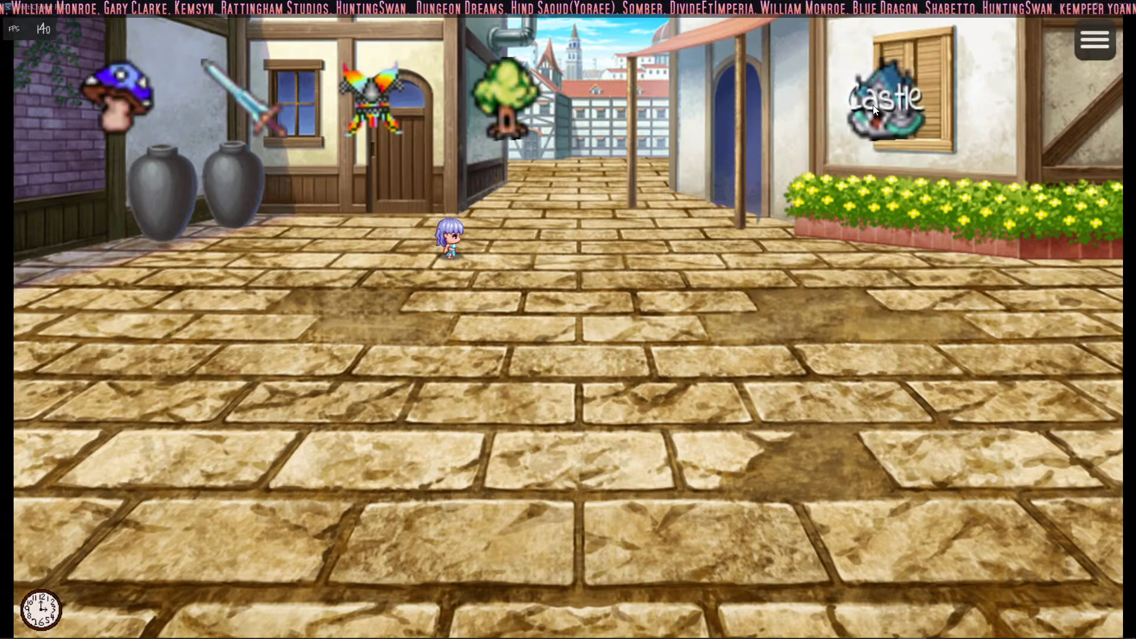
click(42, 610)
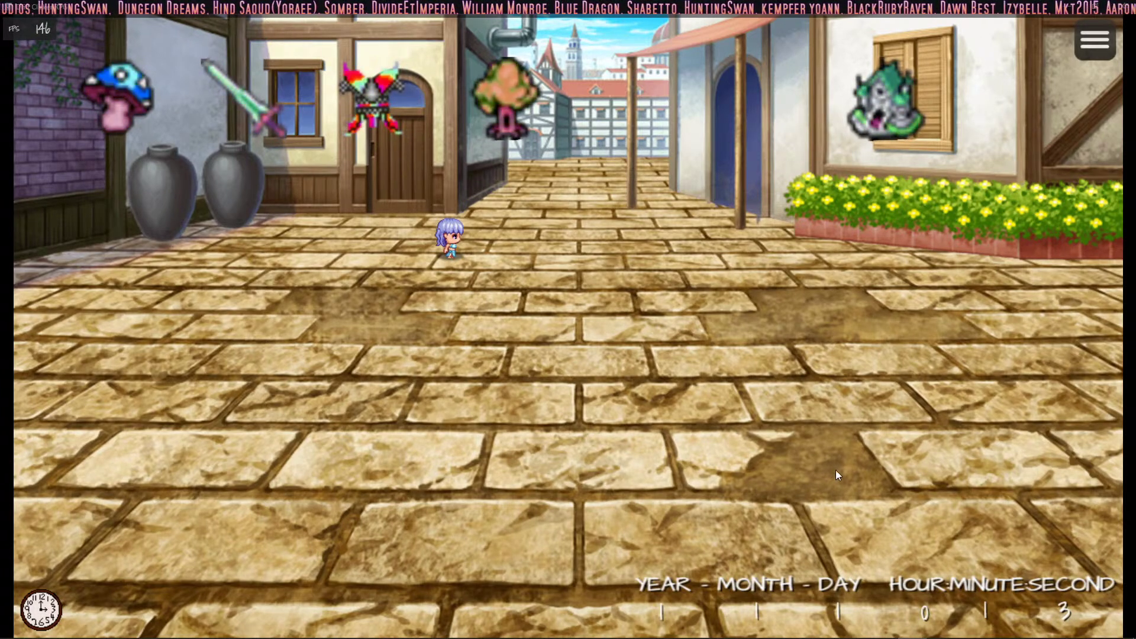
Open the party's inventory from the main menu and use one Meat from the Field category on Euphrea.
right_click(613, 379)
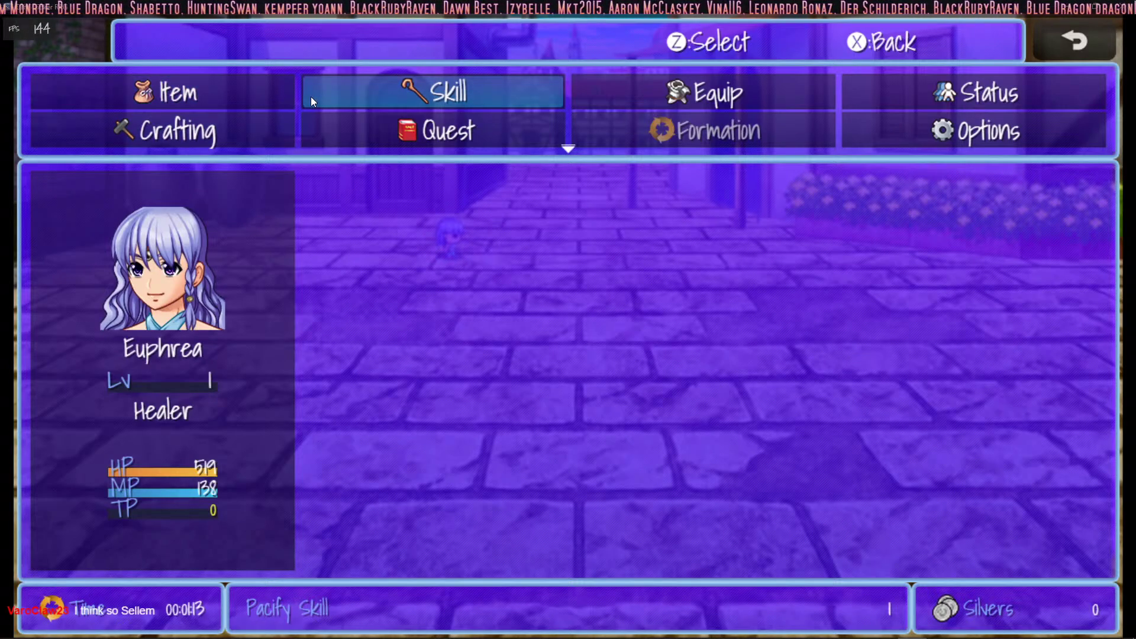
key(Left)
key(z)
key(Right)
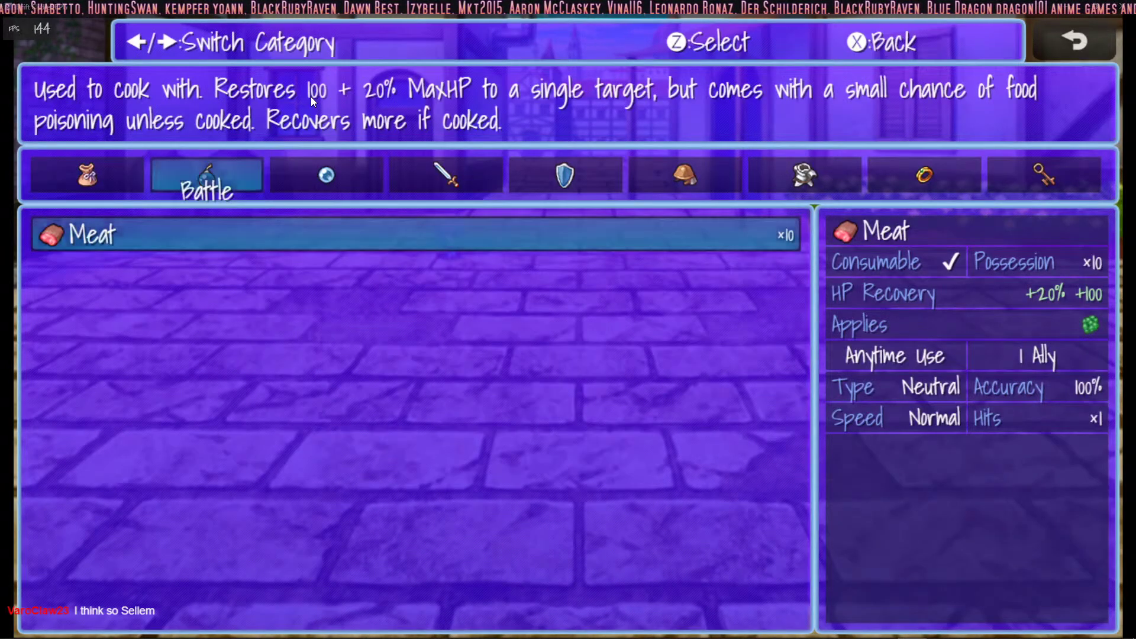
key(Left)
key(z)
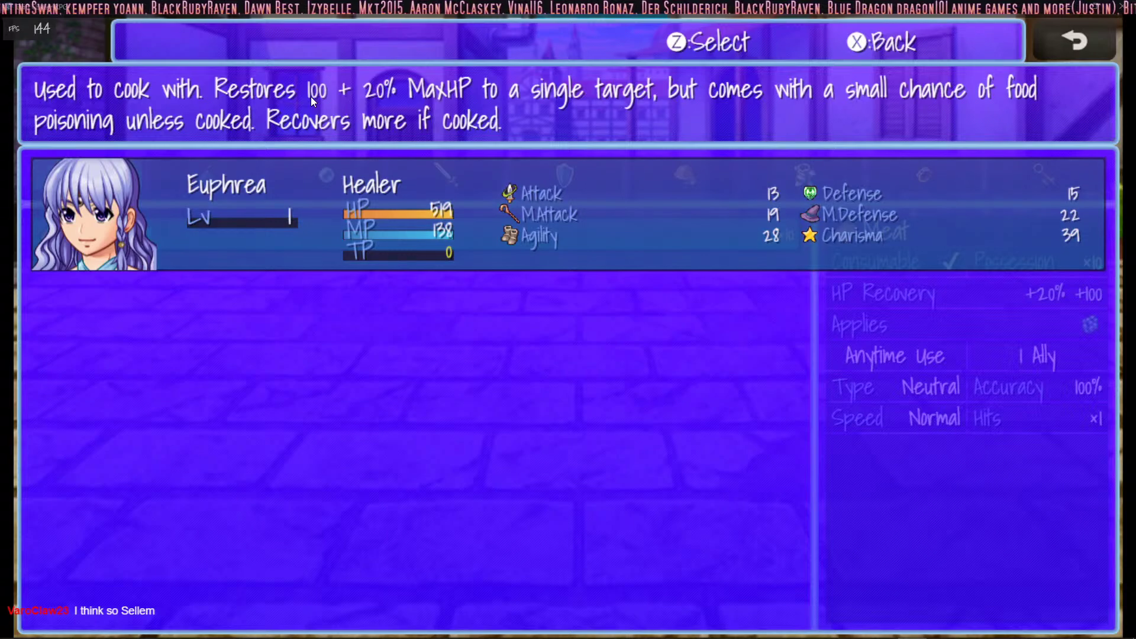
key(z)
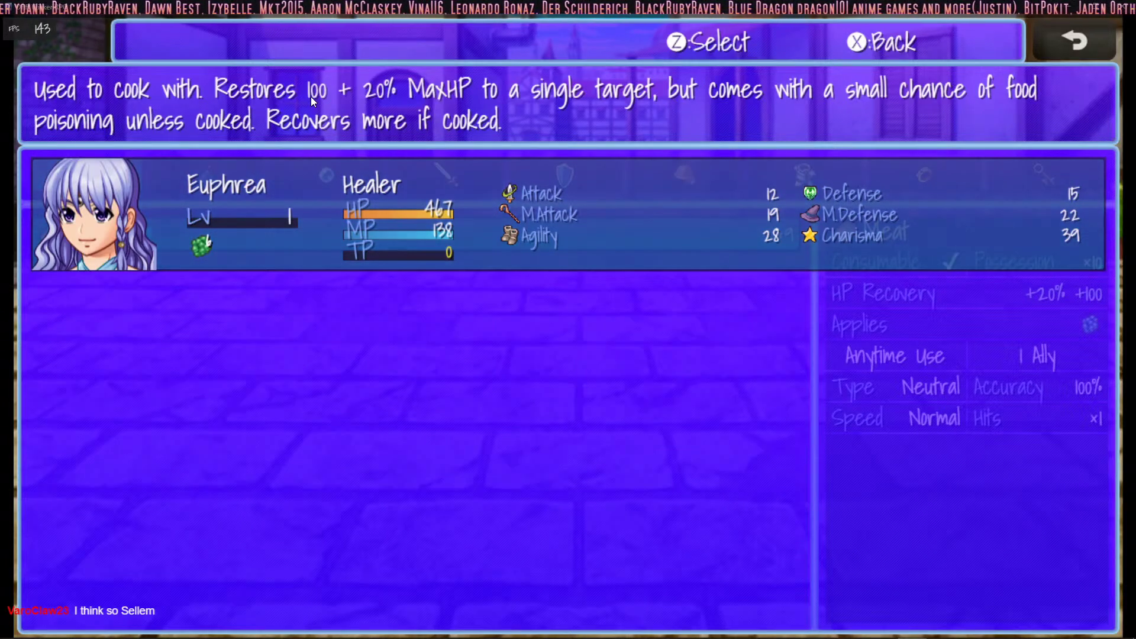
key(x)
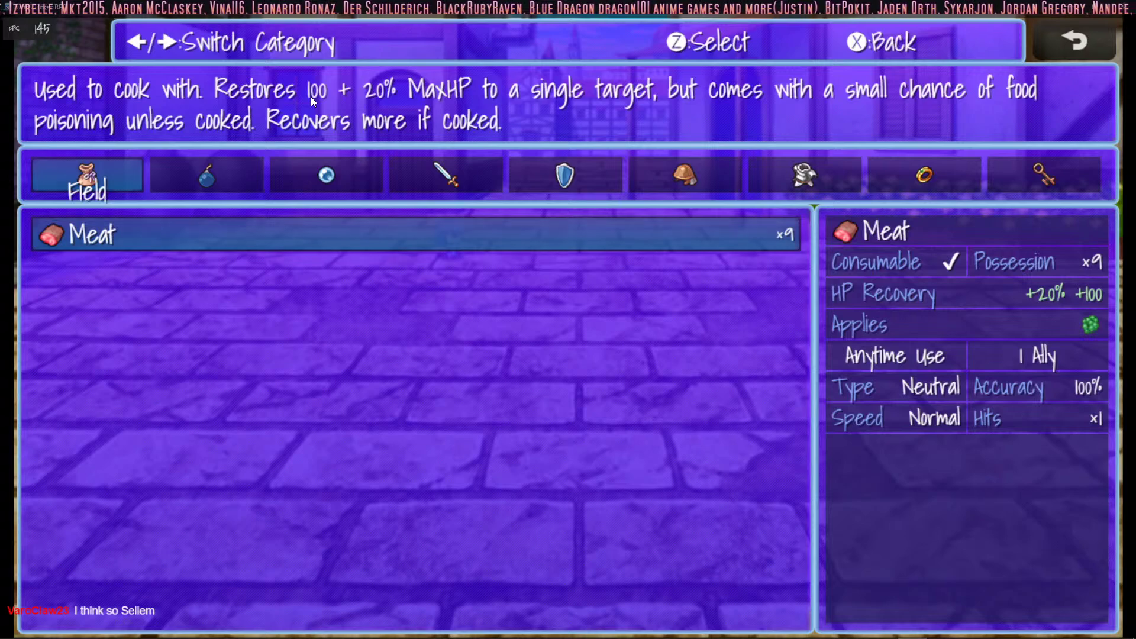
Examine the inventory's item categories, from Battle through Weapon and Body to Guardian.
key(Right)
key(Right)
key(Left)
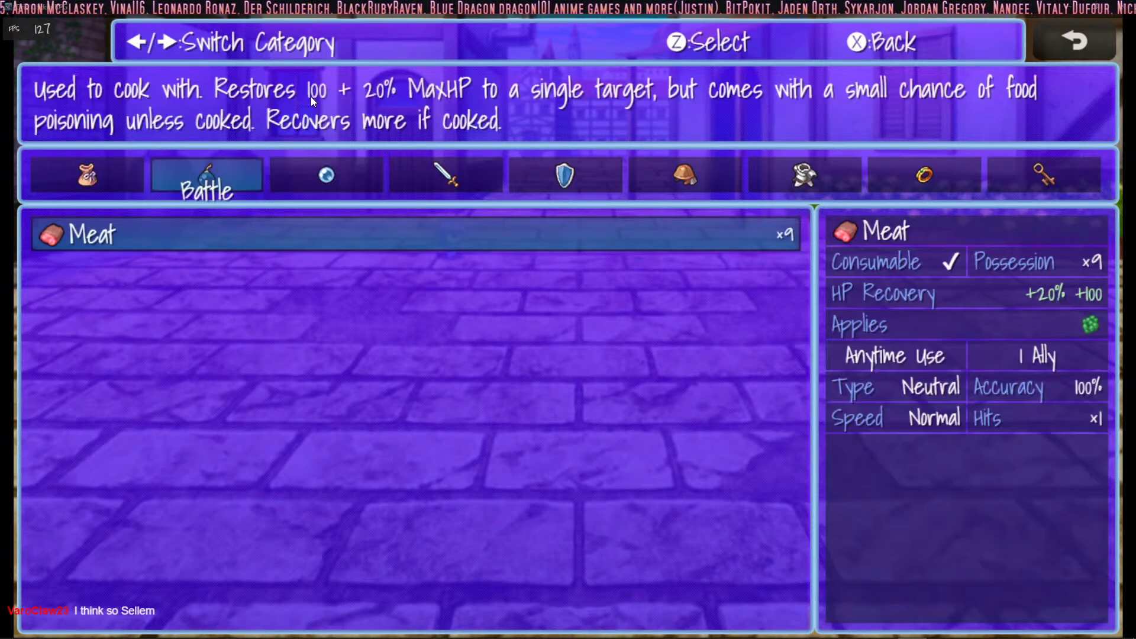
key(z)
key(x)
key(Right)
key(Right)
key(Right)
key(Right)
key(Right)
key(Right)
key(Right)
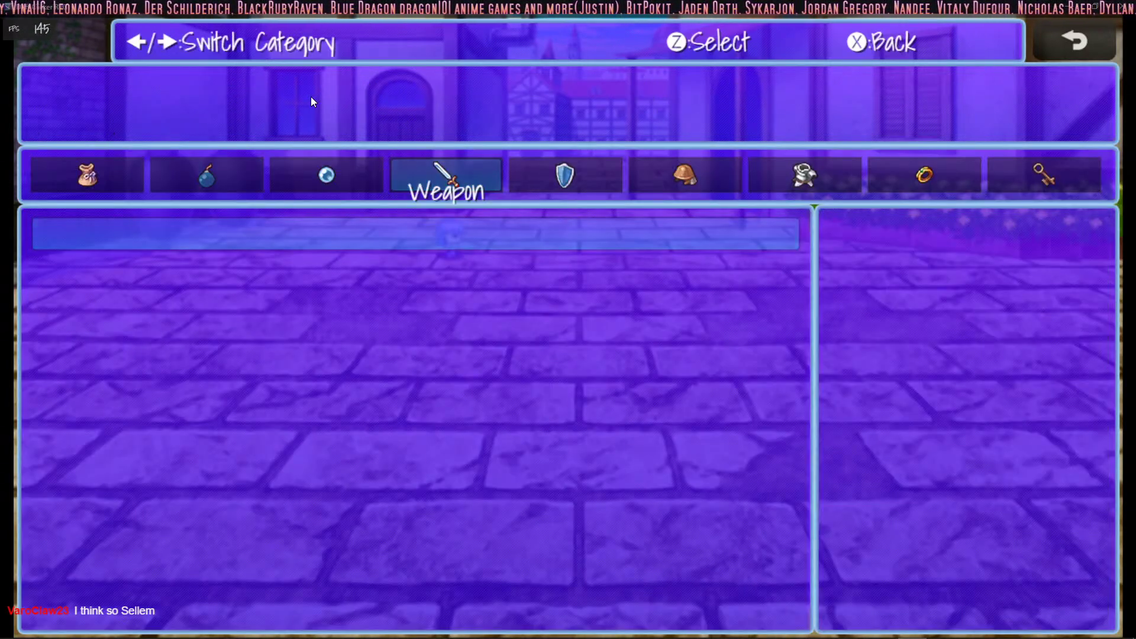
key(Left)
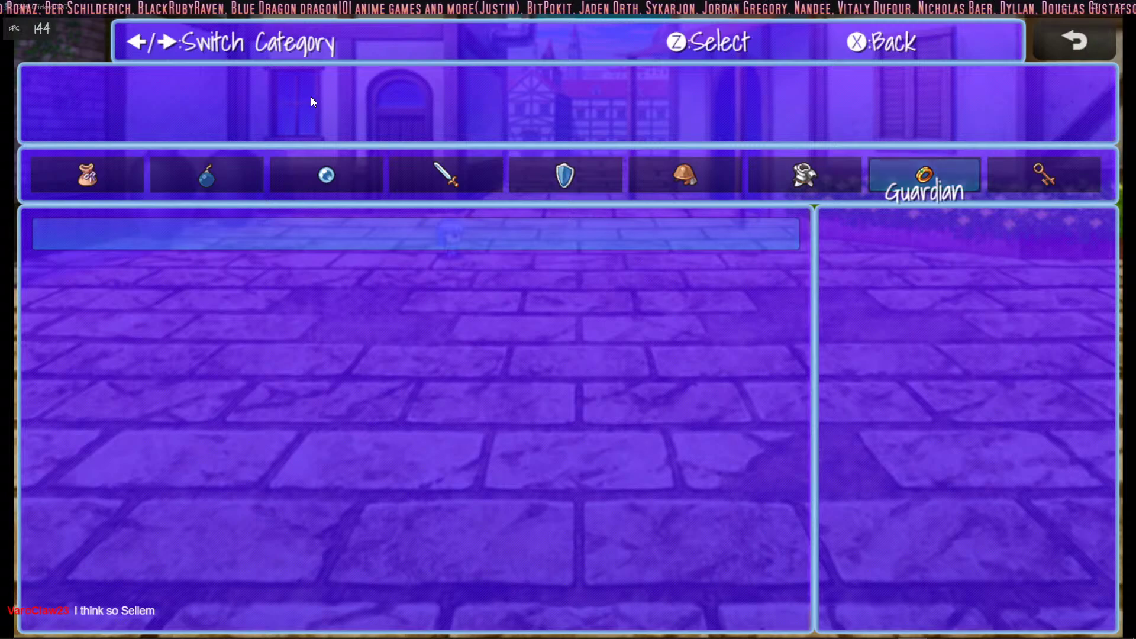
key(Right)
key(Left)
key(Left)
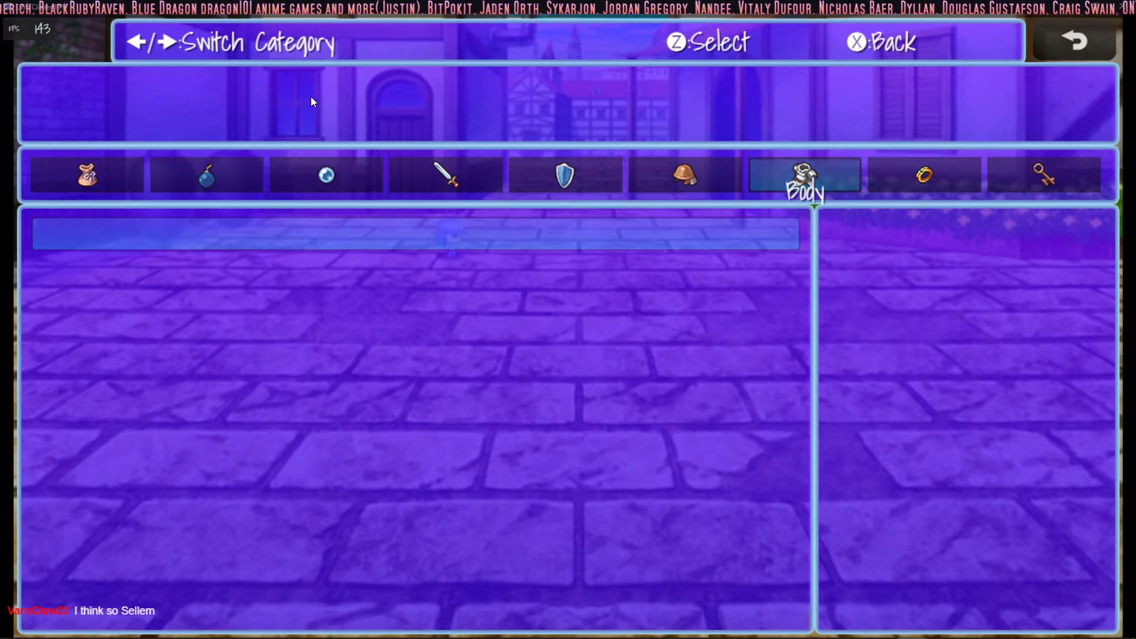
key(Right)
key(Left)
key(Right)
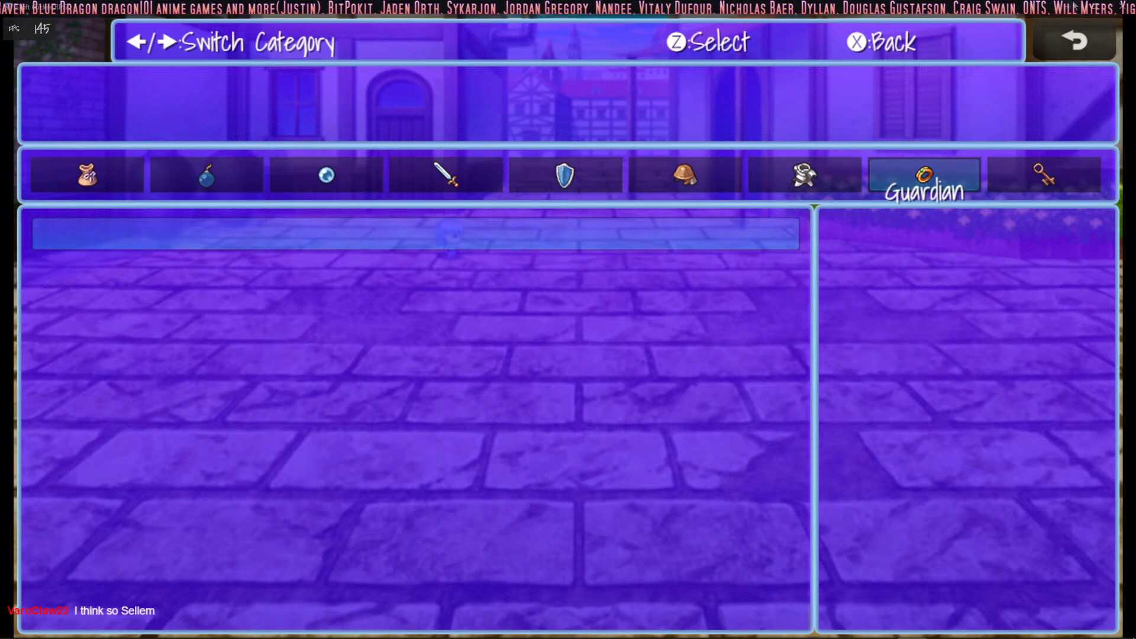
Return to the editor and remove the Astral Sign equipment type by reducing the database's equipment types to 5.
key(alt+F4)
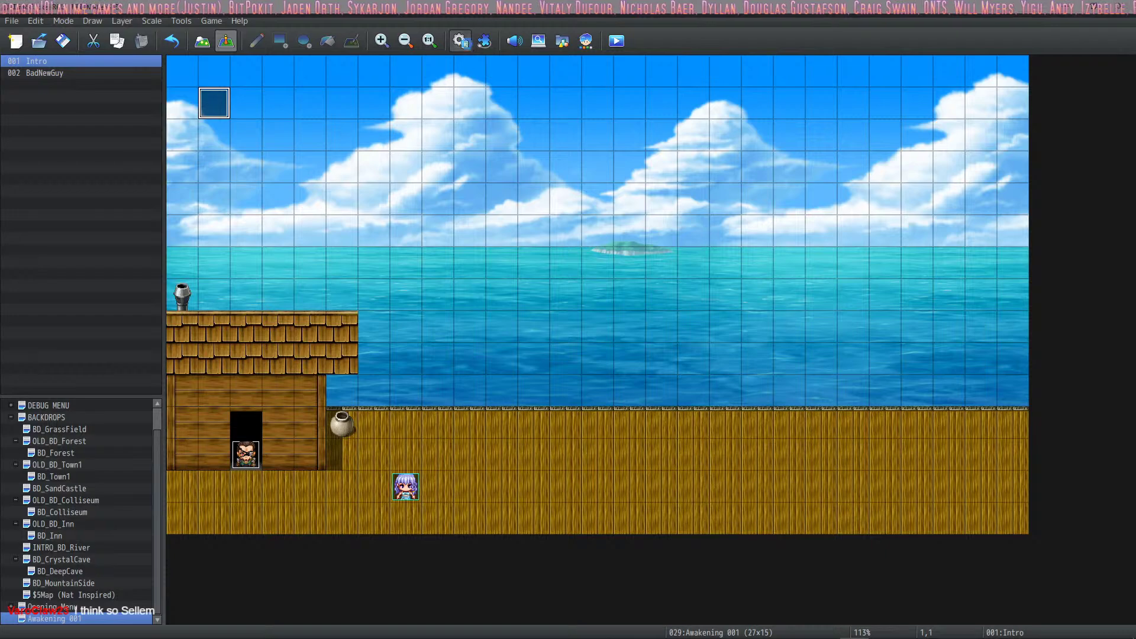
click(460, 41)
click(264, 377)
click(264, 396)
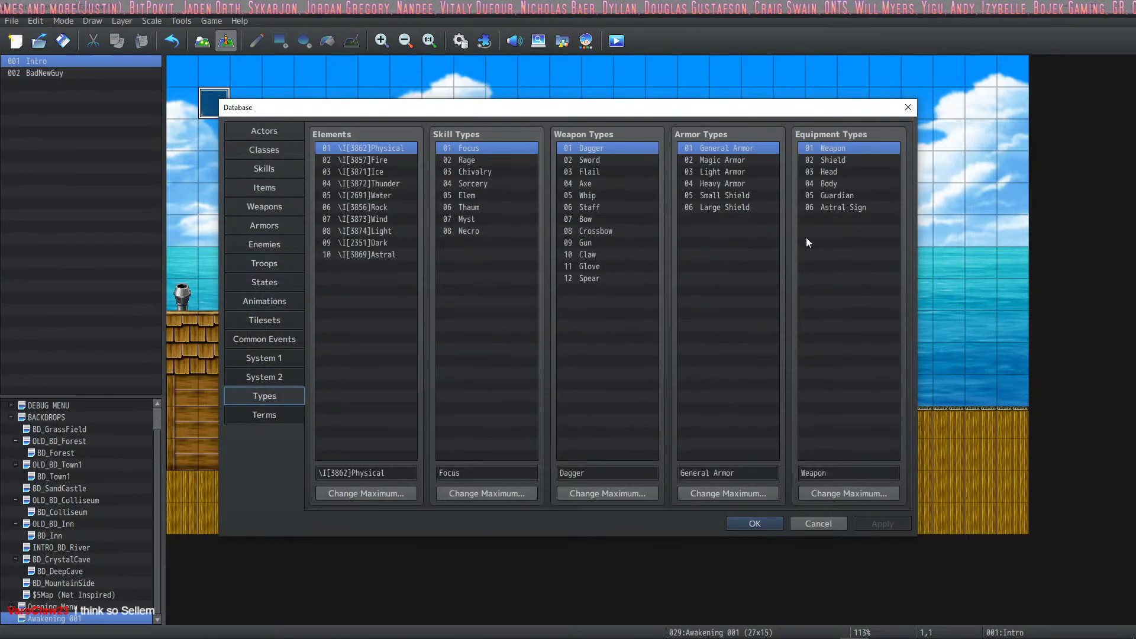
click(850, 196)
click(850, 208)
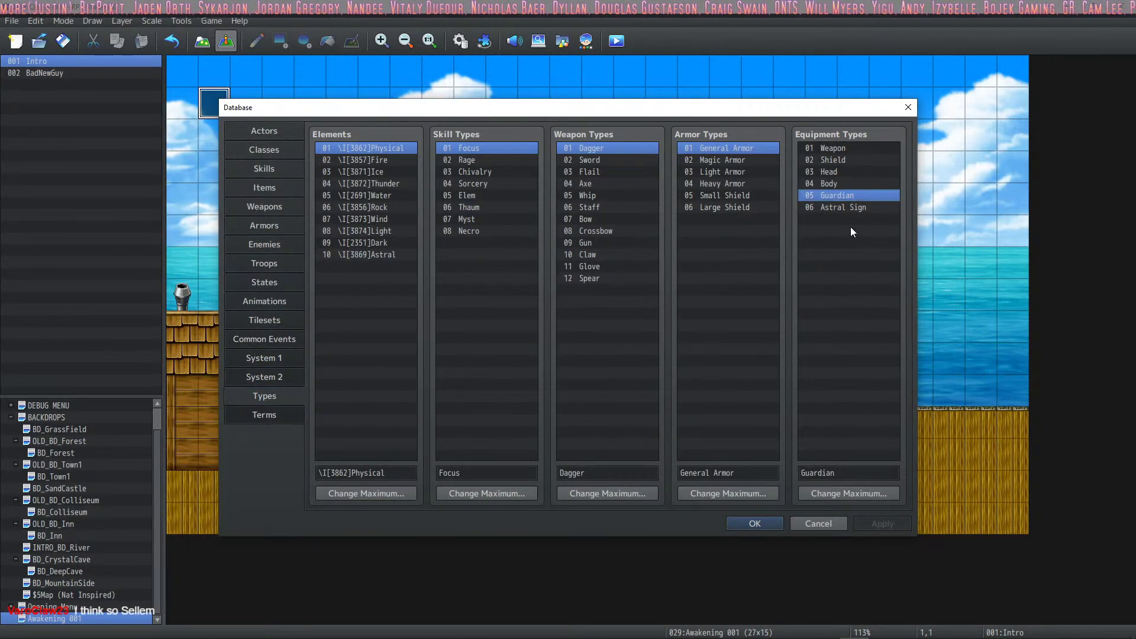
click(859, 492)
text(5)
click(817, 510)
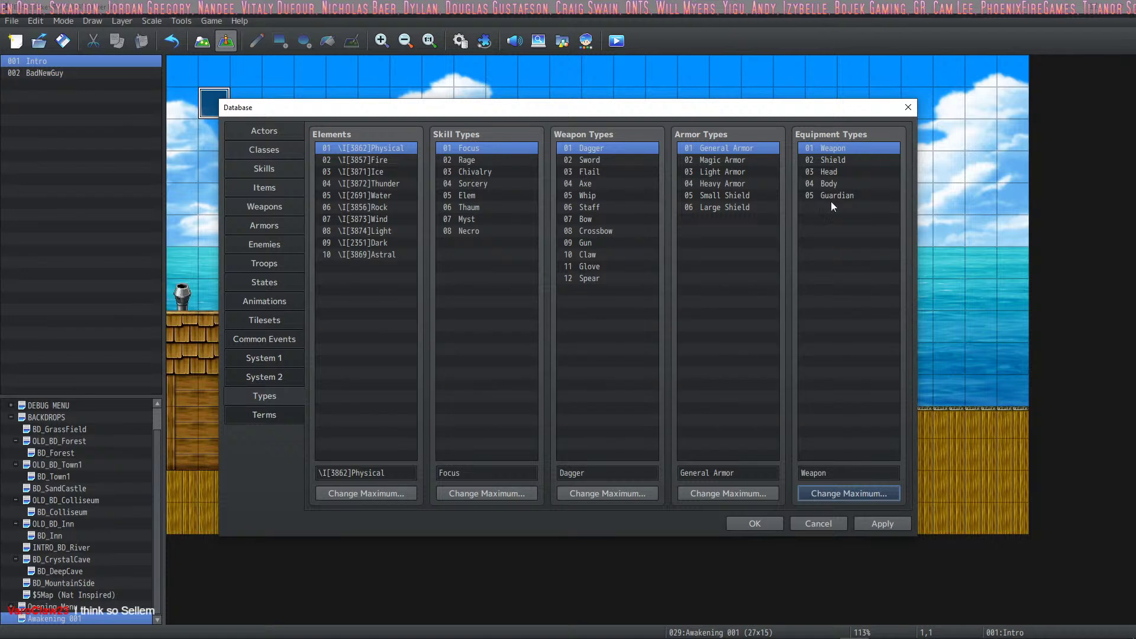
Rename the Guardian equipment type to Relic and accept the database changes.
click(831, 197)
double_click(850, 472)
text(Relic)
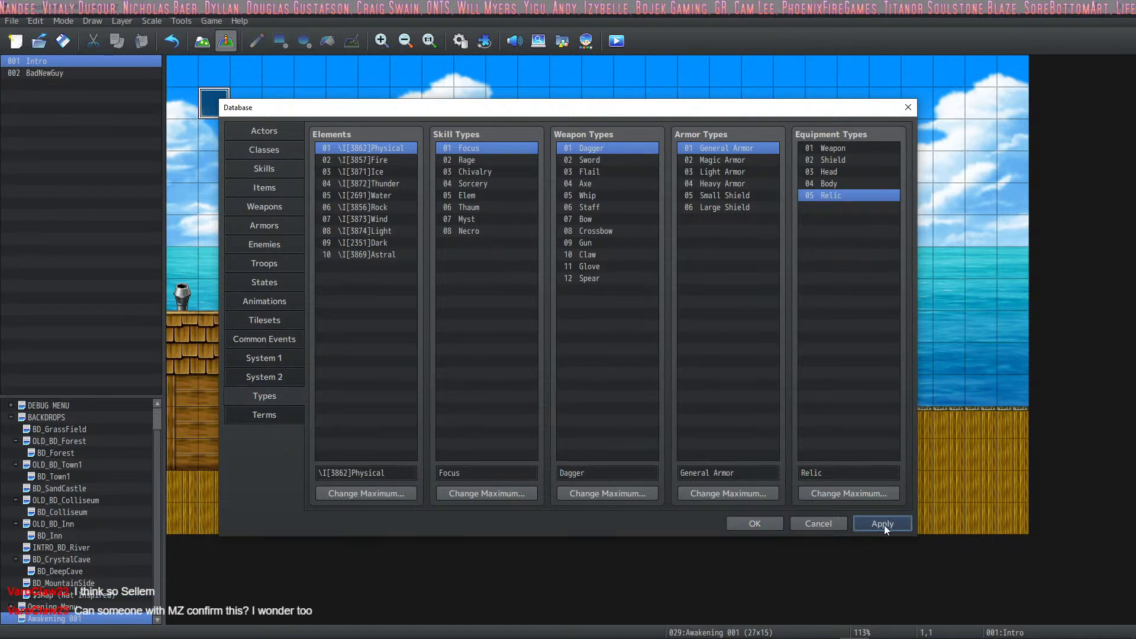
click(761, 523)
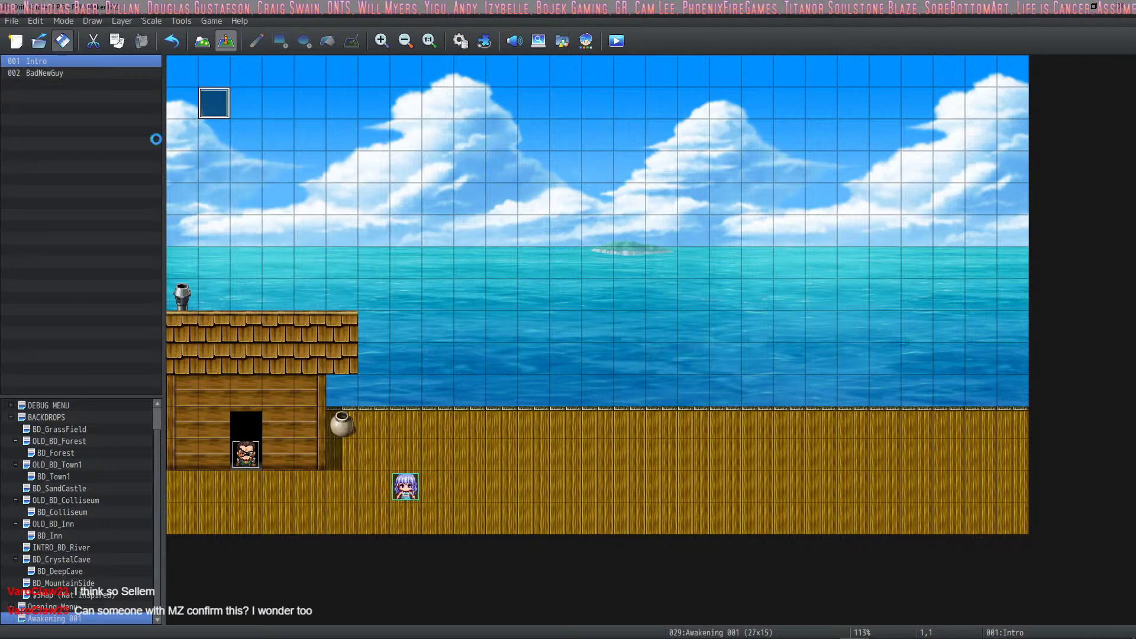
Switch back to the running playtest, leave the inventory and open Euphrea's skill screen.
click(893, 634)
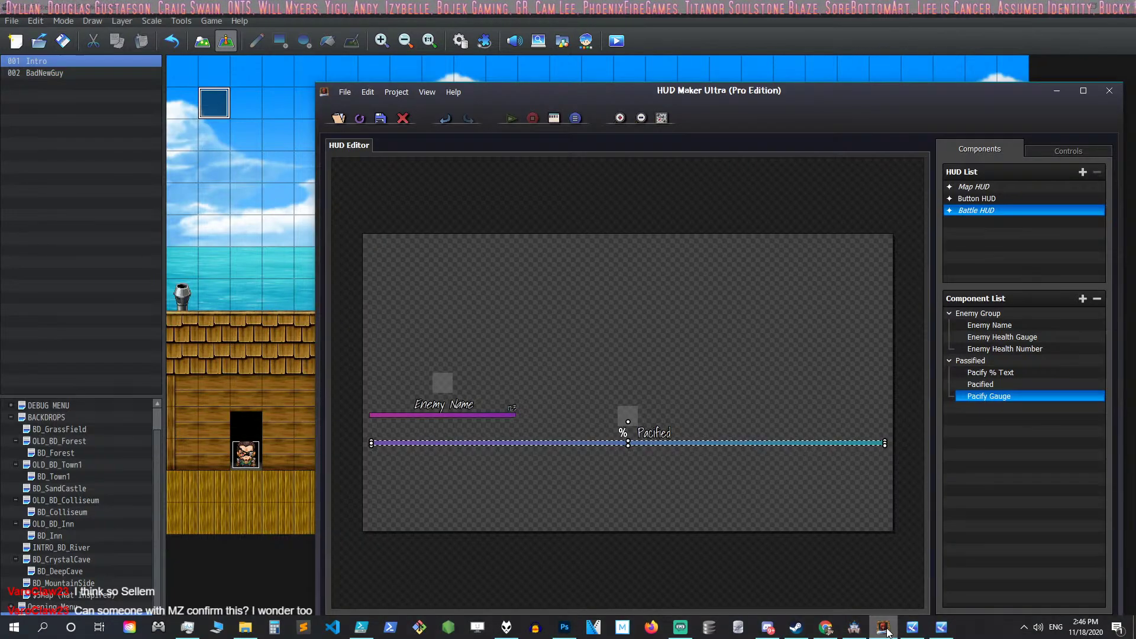
click(892, 635)
click(860, 635)
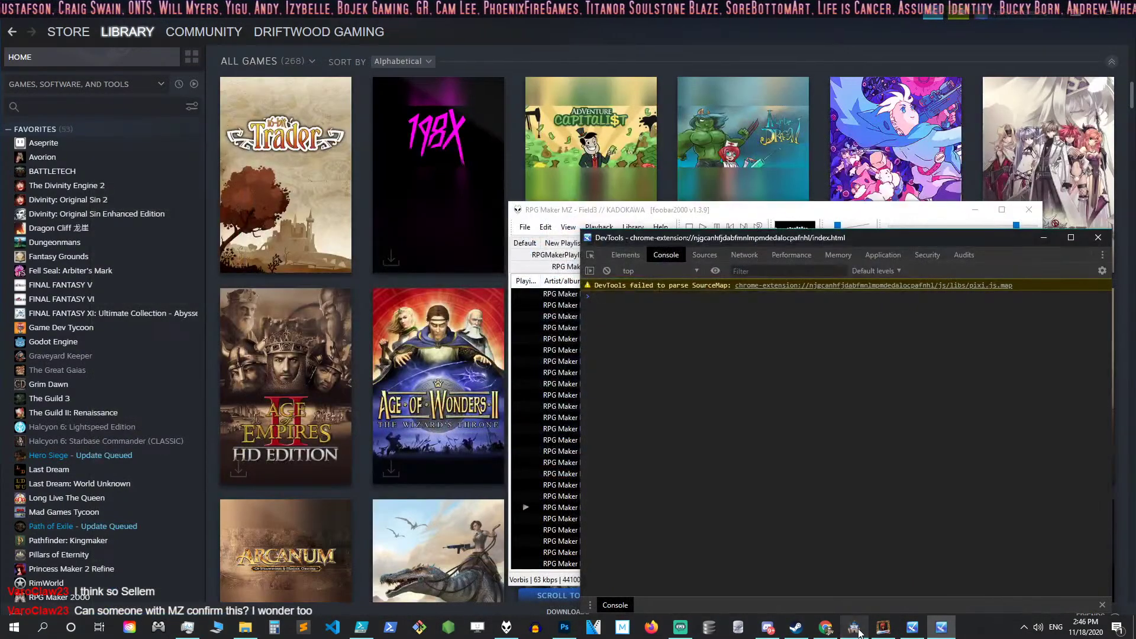
click(860, 634)
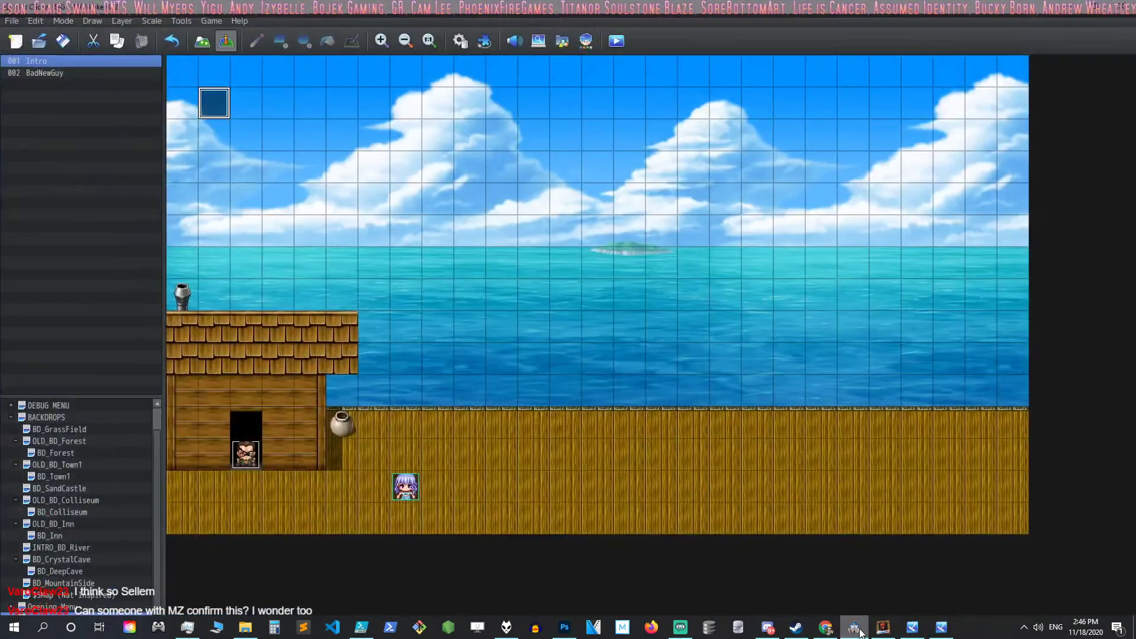
click(912, 628)
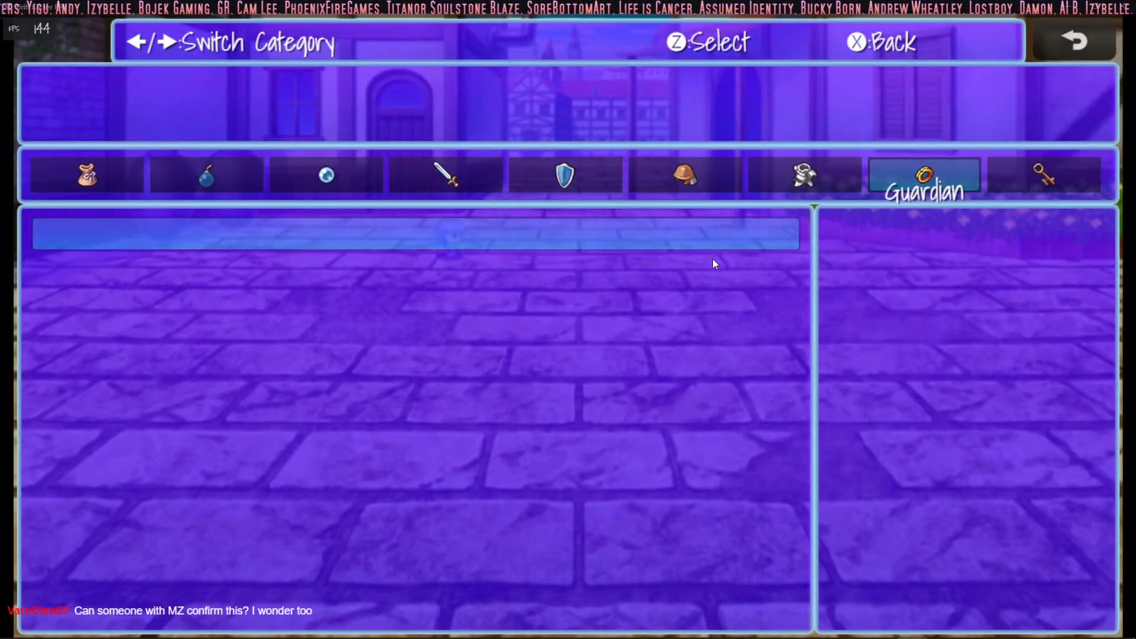
key(Right)
key(x)
key(Right)
key(z)
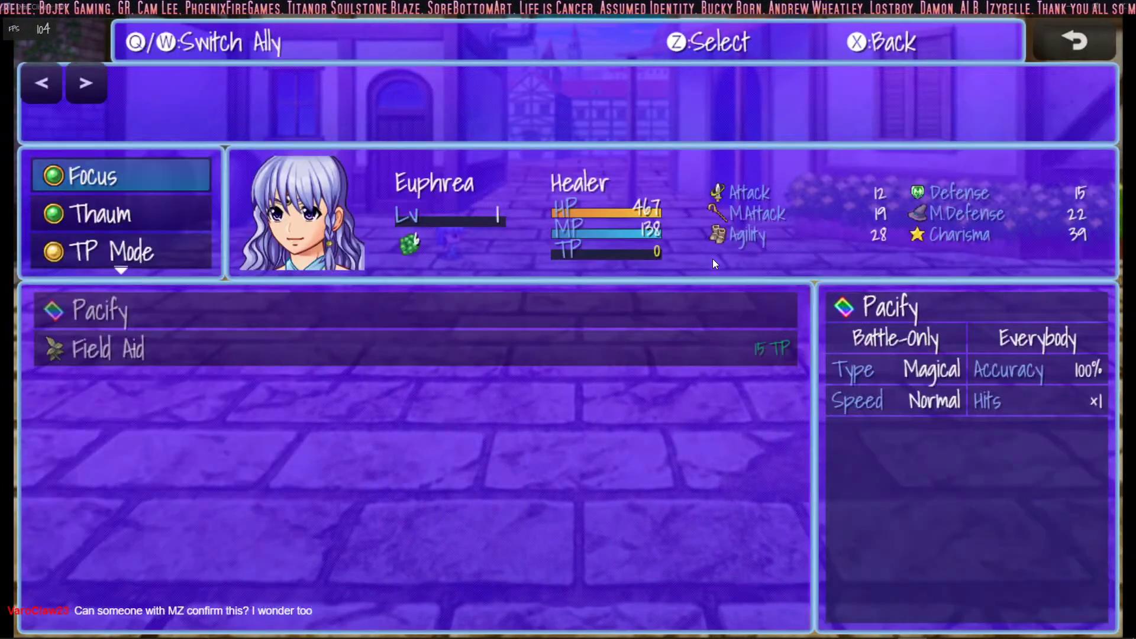
Examine Euphrea's Focus skills, Pacify and Field Aid, and her Thaum skills, Diagonal Blast and Divine Vengeance.
key(z)
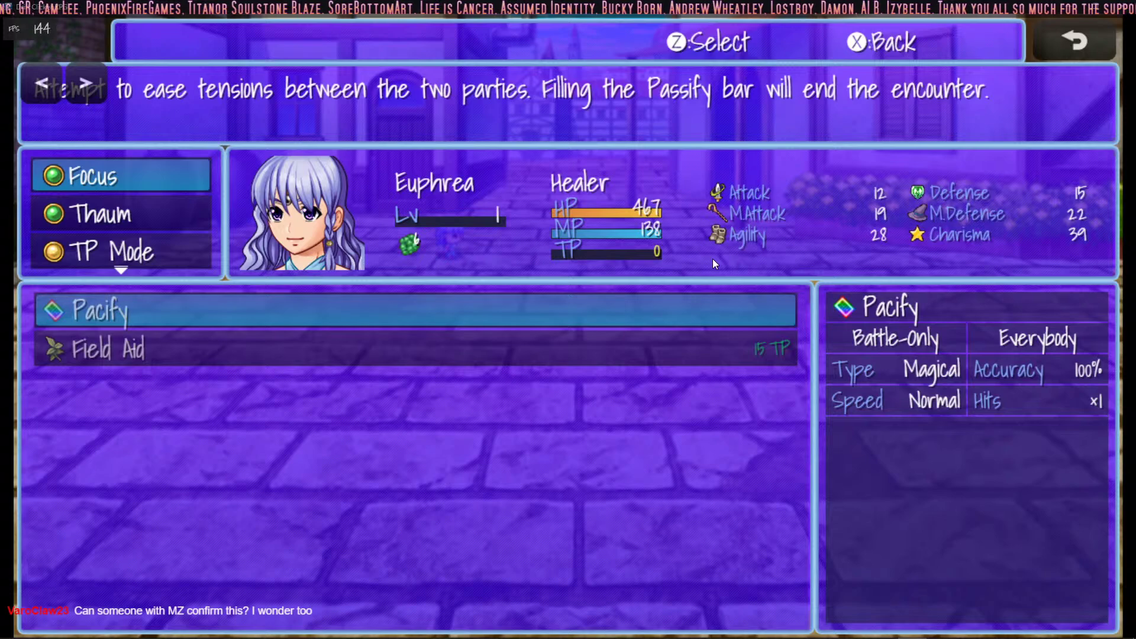
key(Down)
key(Up)
key(Down)
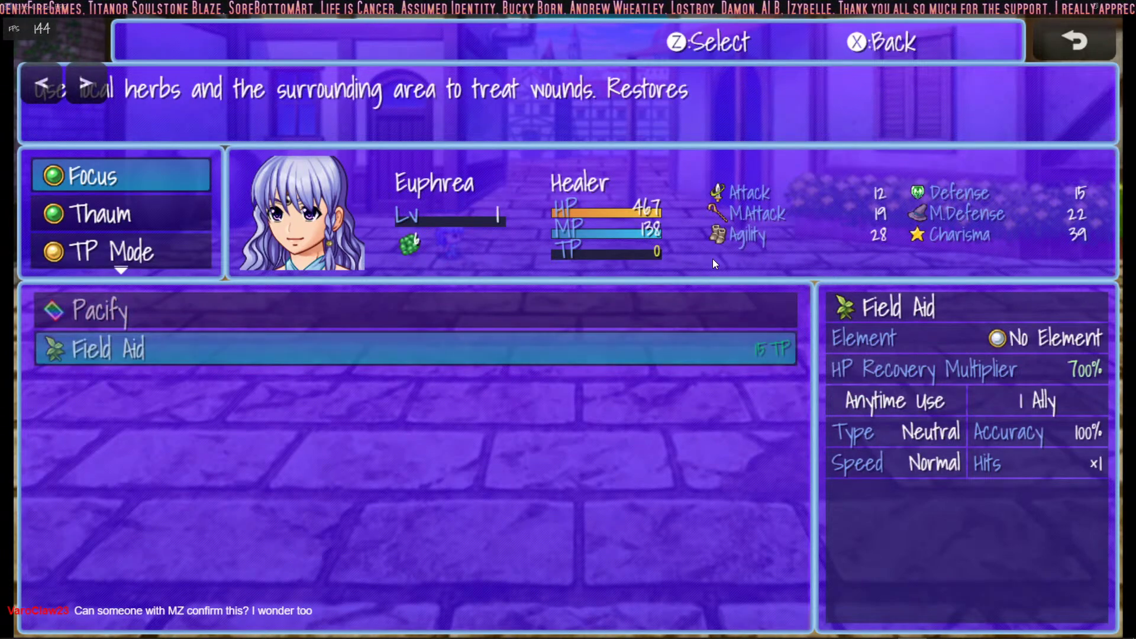
key(Up)
key(x)
key(Down)
key(z)
key(Down)
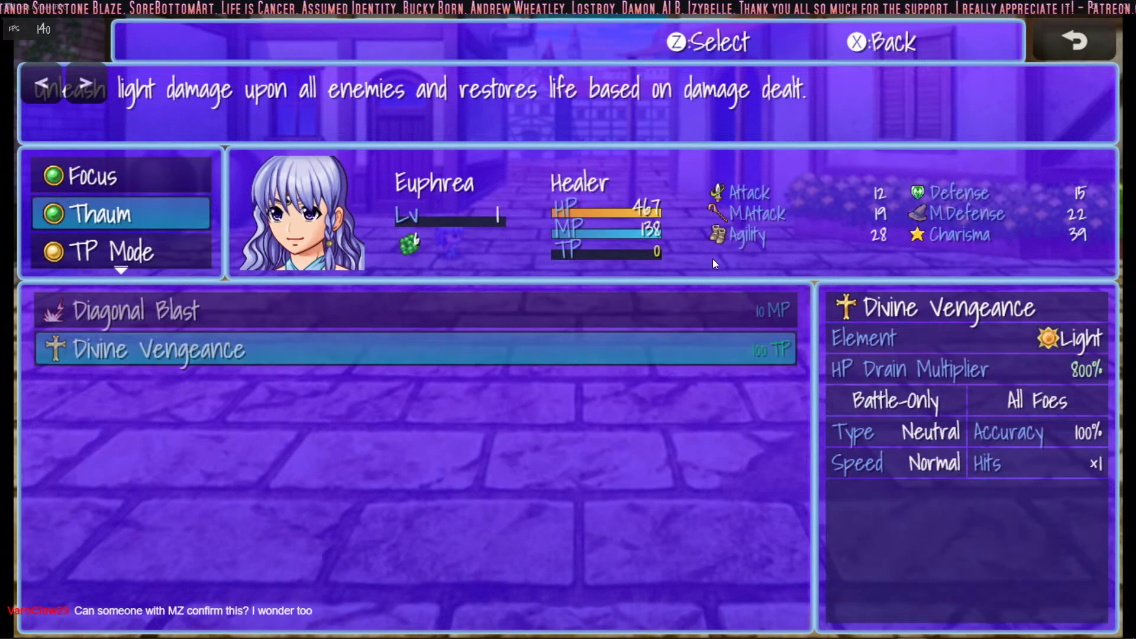
key(Up)
key(Down)
key(Up)
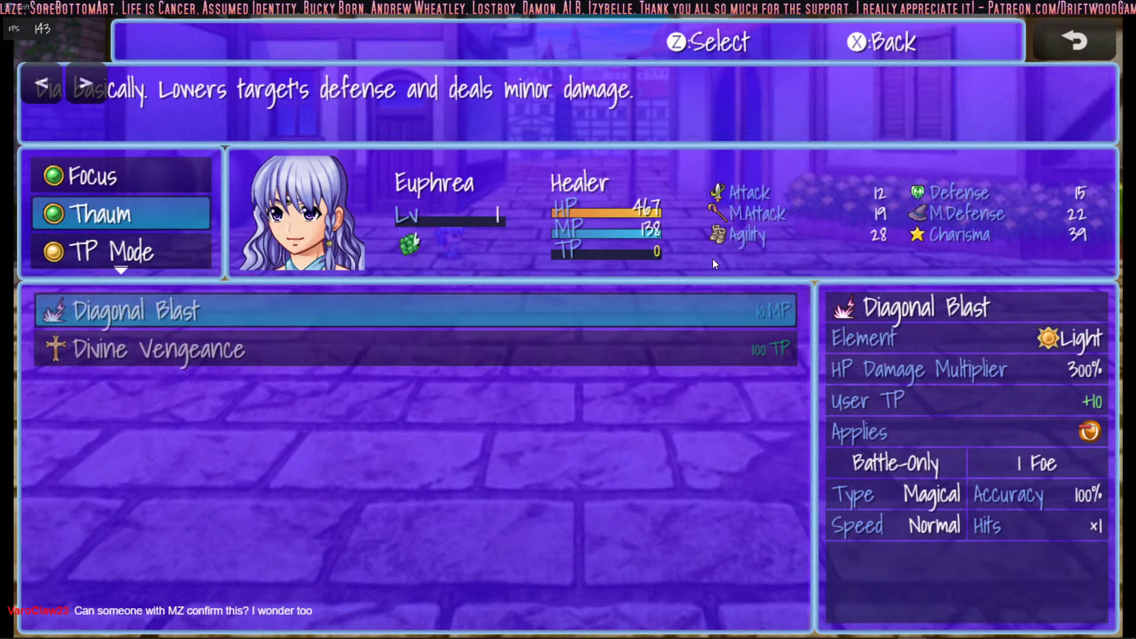
key(Down)
key(x)
Compare the descriptions of Euphrea's TP modes, Stoic, Comrade, Warrior and Healer, without changing the active mode.
key(Down)
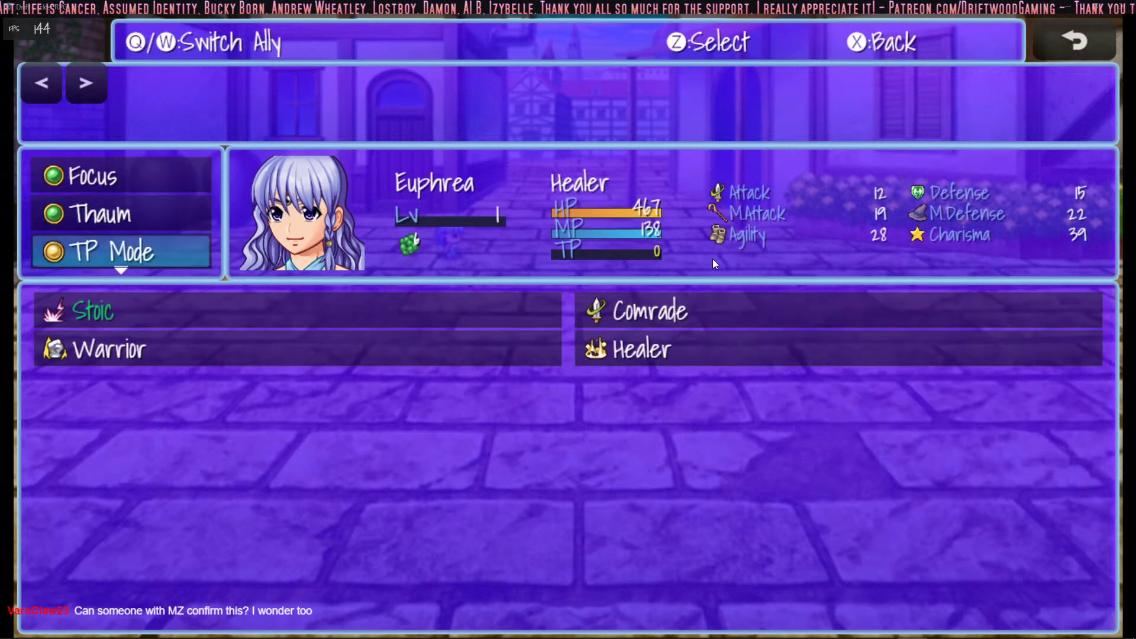
key(z)
key(Right)
key(Down)
key(Left)
key(Right)
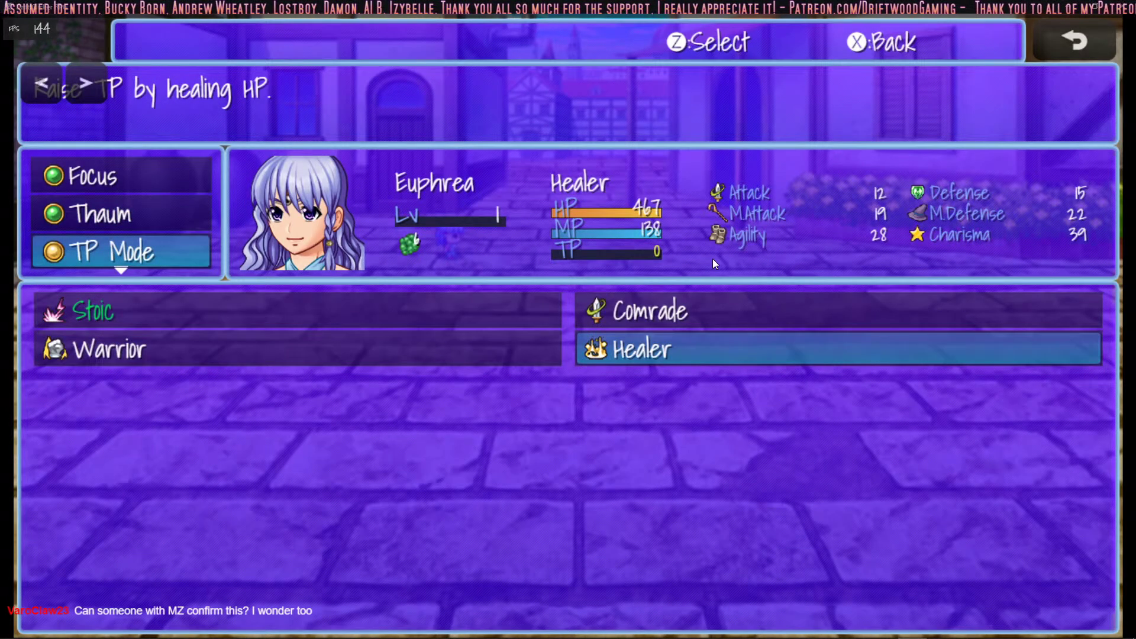
key(Left)
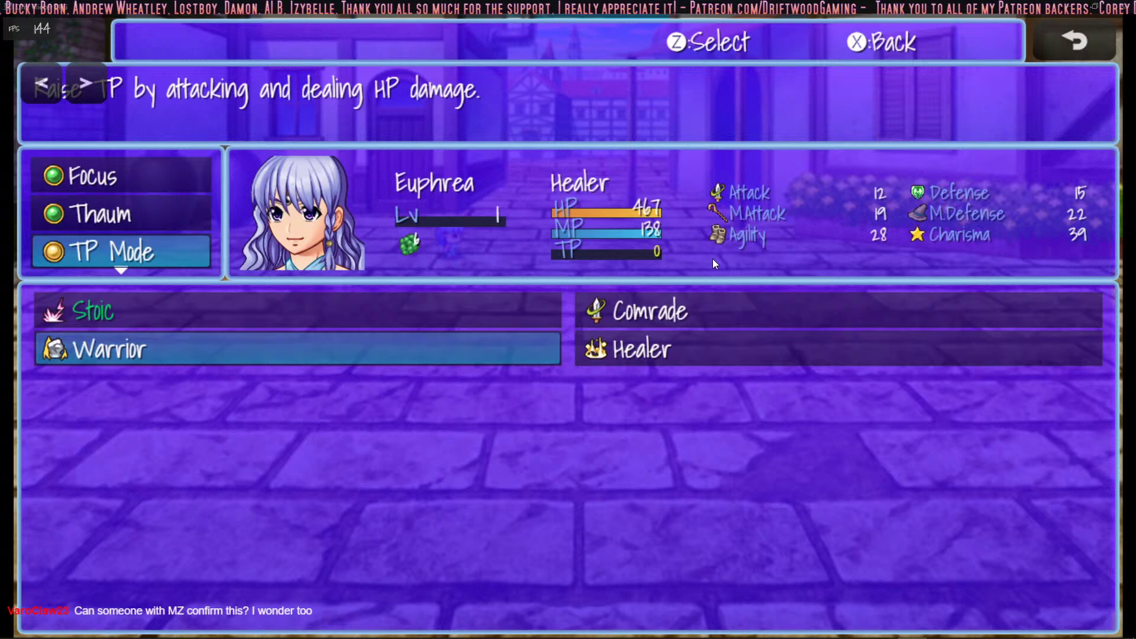
key(Right)
key(Left)
key(Right)
key(Left)
key(Up)
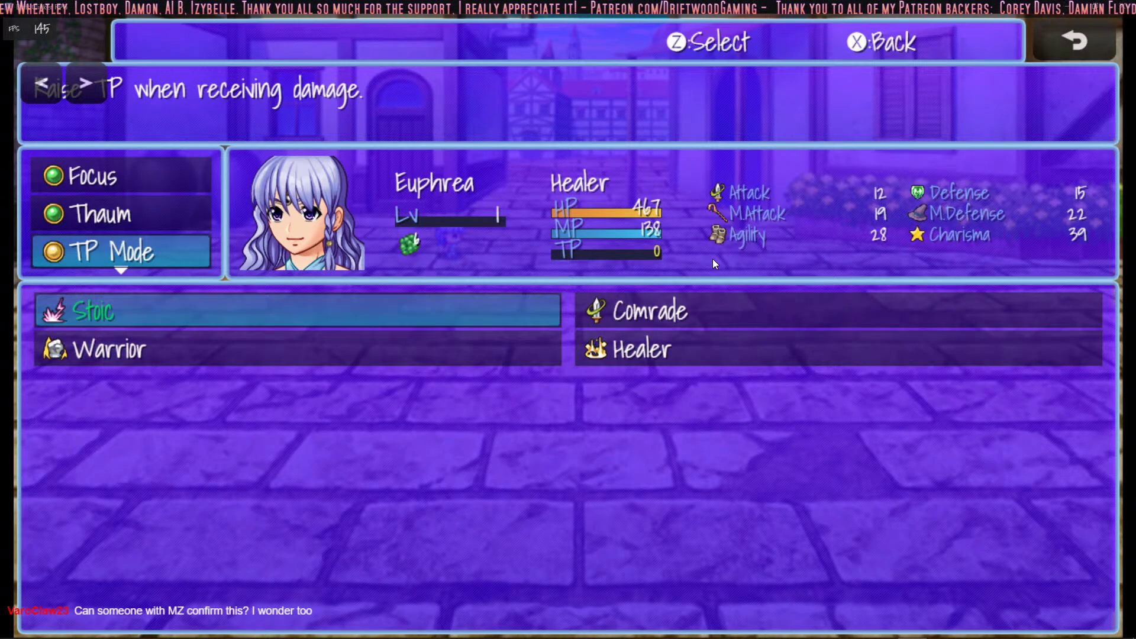
key(Down)
key(Right)
key(Left)
key(Up)
key(Right)
key(Down)
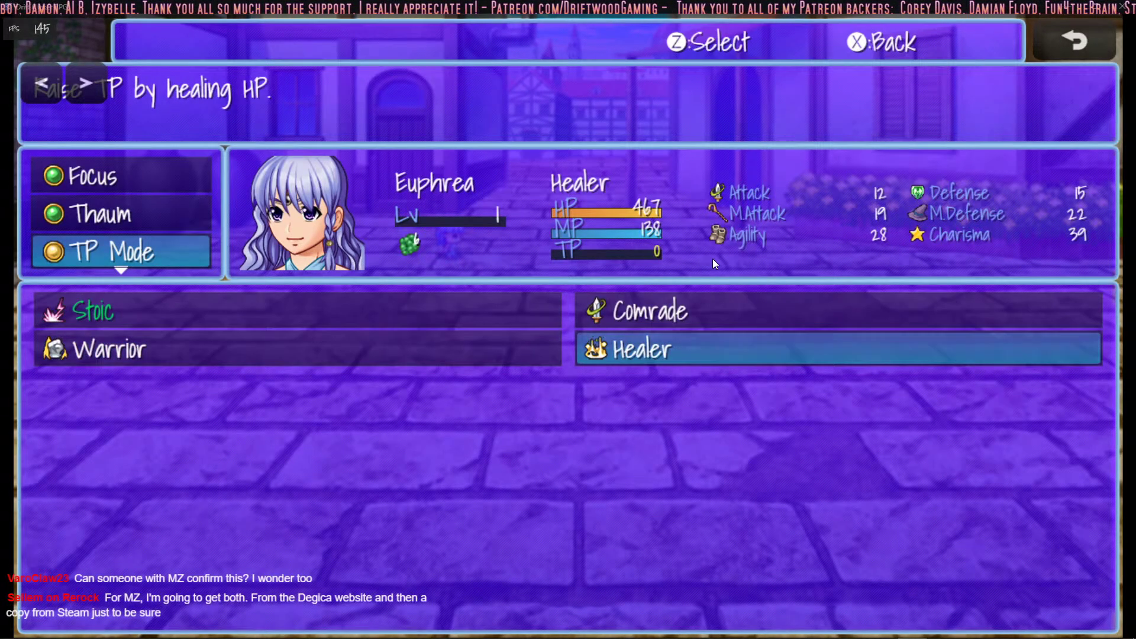
key(Left)
key(Up)
key(Down)
key(Right)
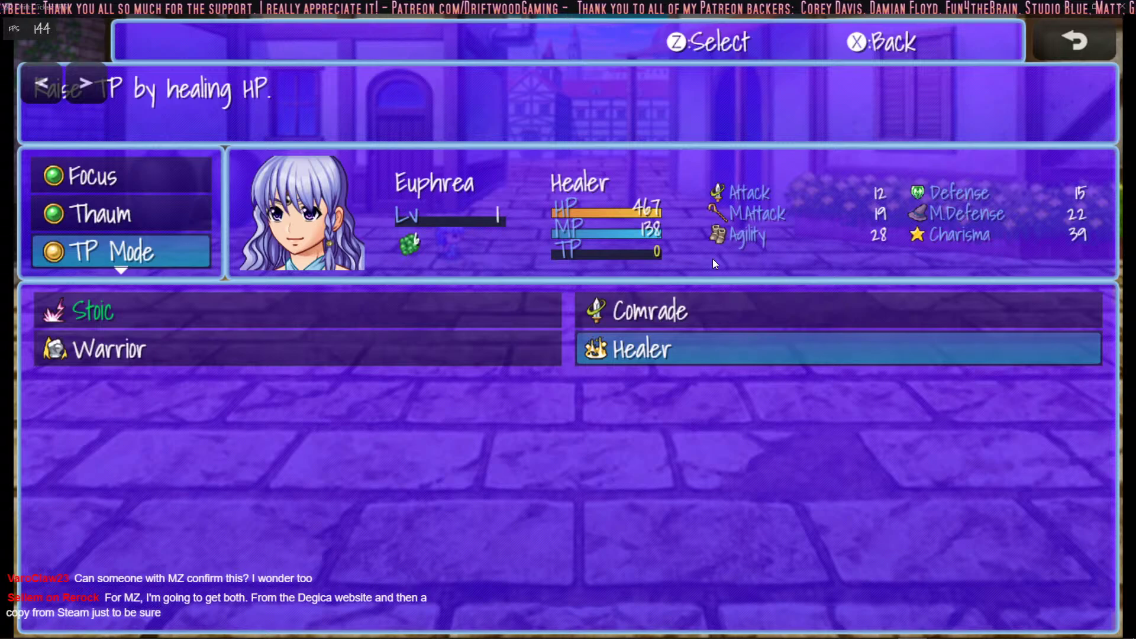
key(x)
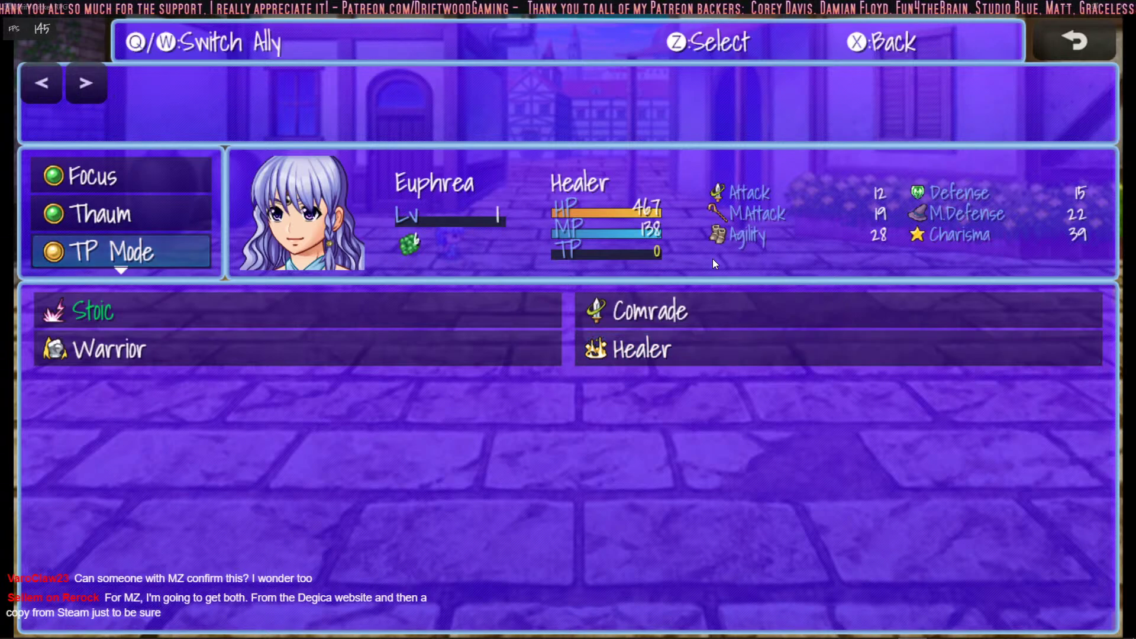
Return to the editor and open the Healer class in the database.
click(1081, 19)
click(460, 41)
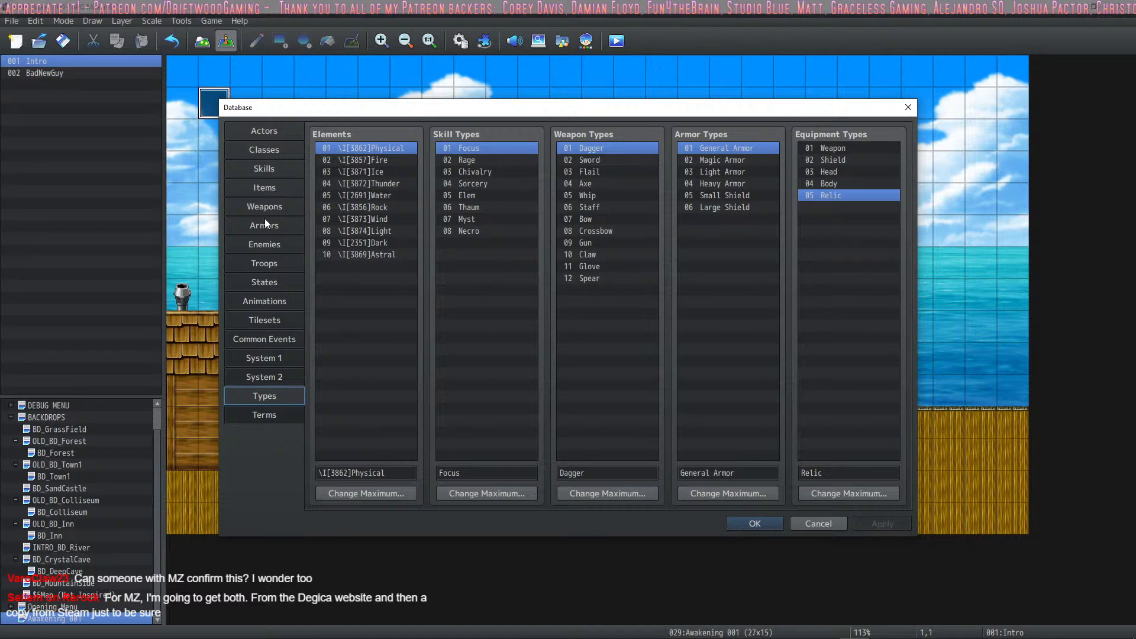
click(278, 167)
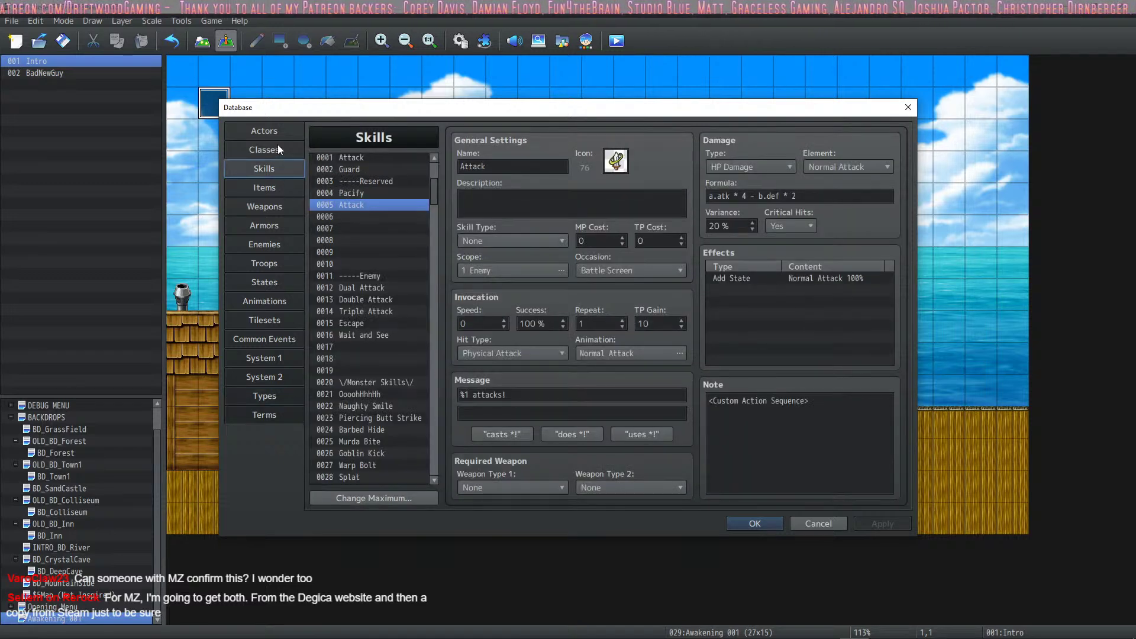
click(278, 127)
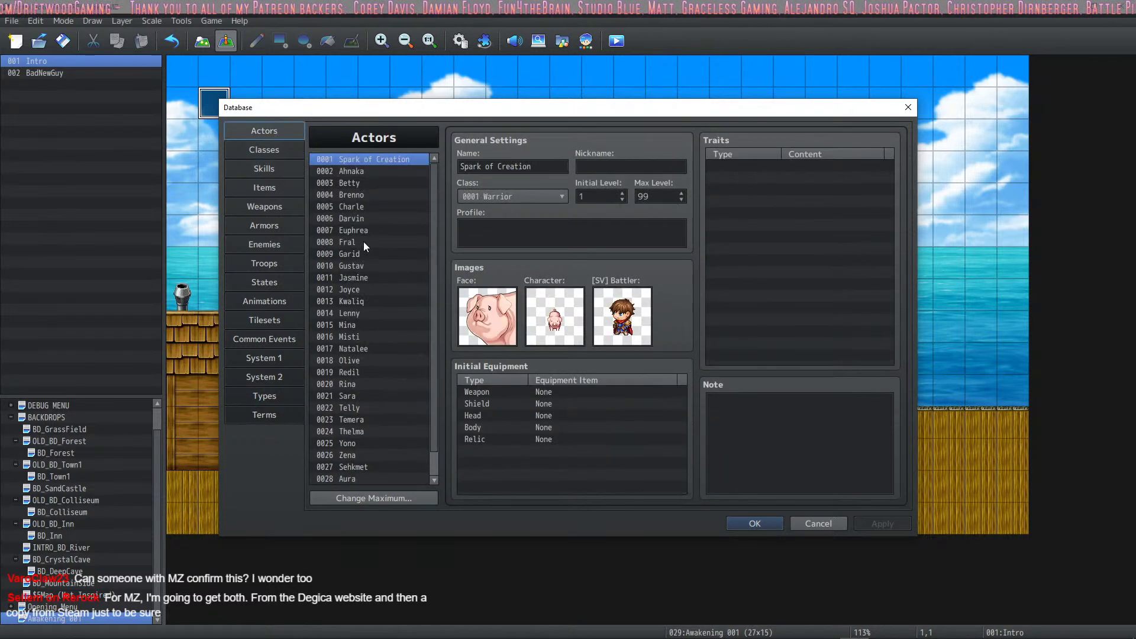
click(265, 151)
click(356, 171)
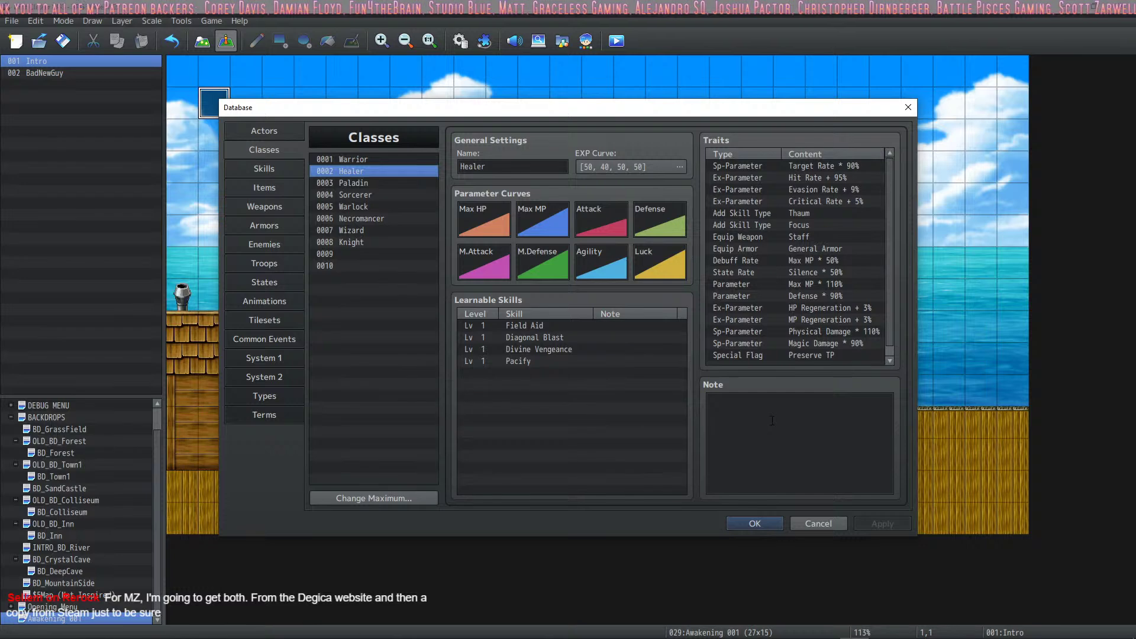
Open the plugin help from the Healer class's note and show the VisuMZ_2_EnhancedTpSystem documentation.
right_click(769, 419)
click(815, 539)
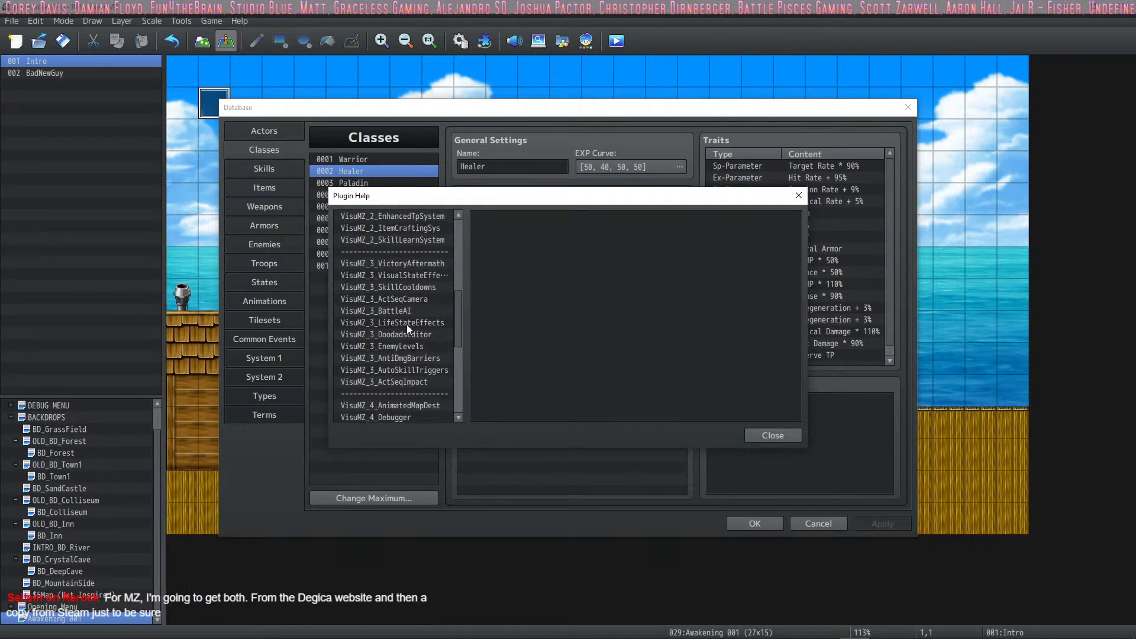
scroll(407, 324, down, 6)
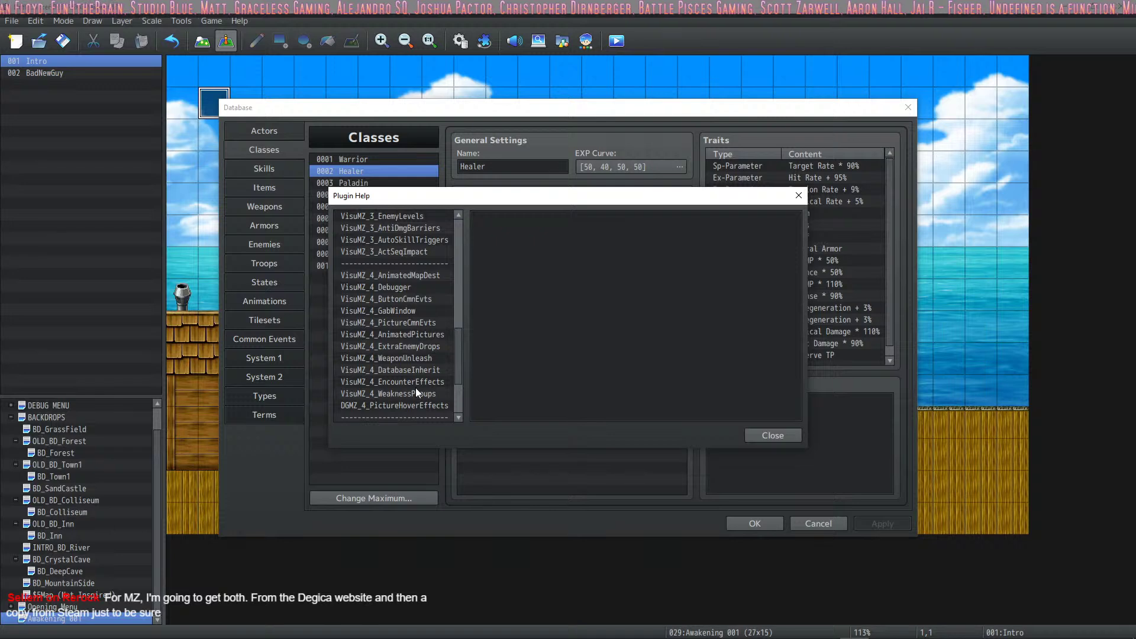
click(415, 385)
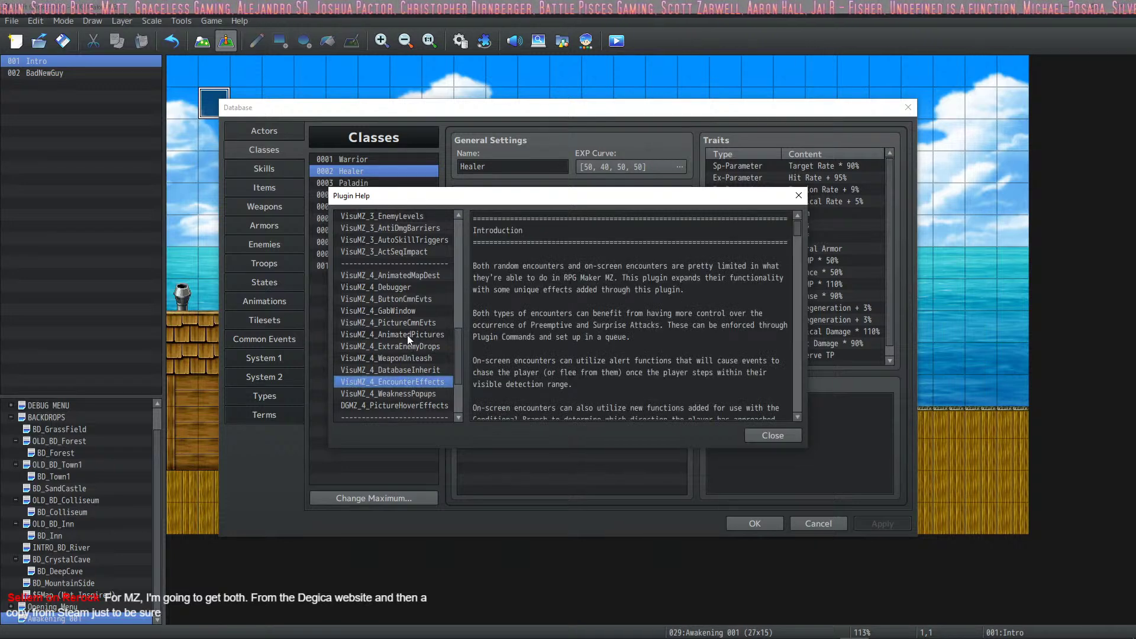
scroll(406, 323, up, 2)
scroll(413, 321, up, 4)
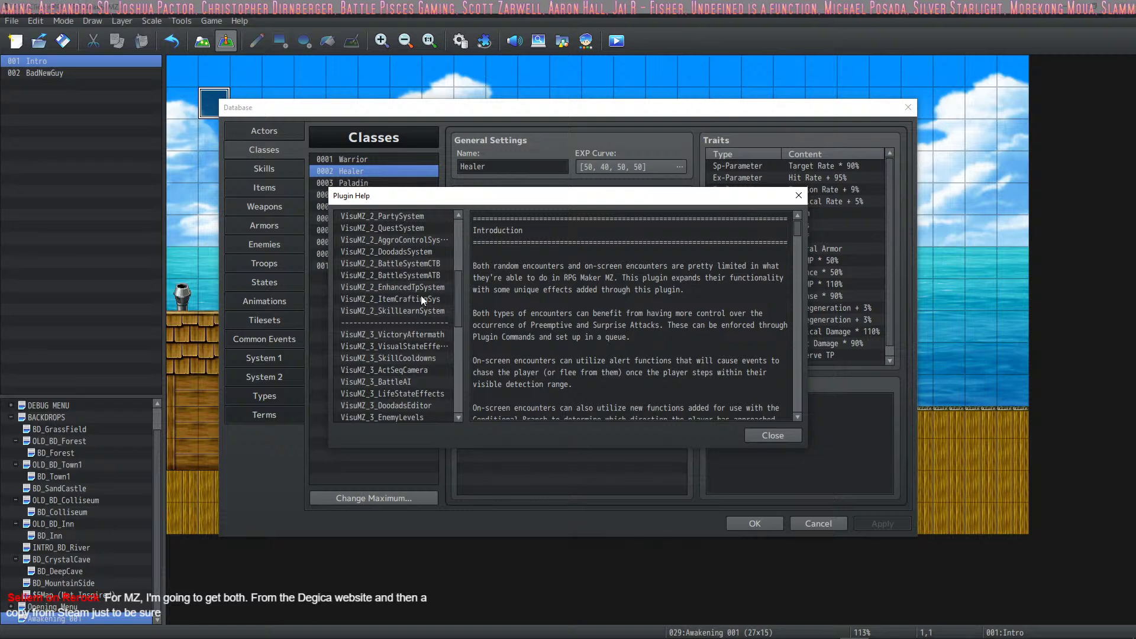
click(424, 289)
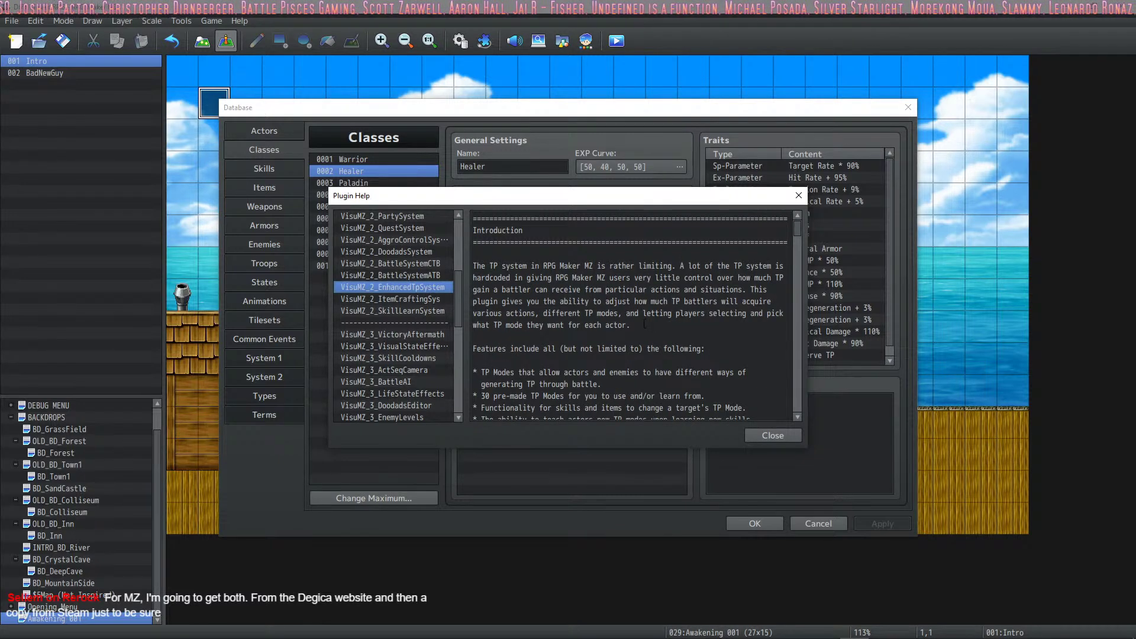
Look up the General TP Mode notetags in the help text, including TP Mode and Starting TP Modes.
scroll(645, 324, down, 10)
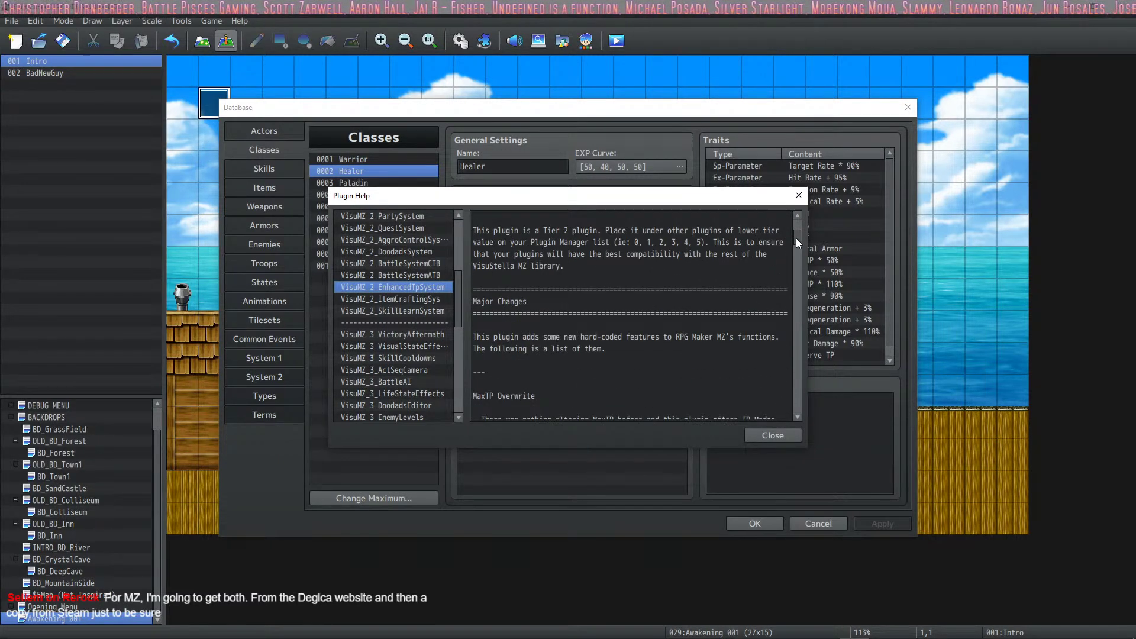
drag(796, 238, 790, 256)
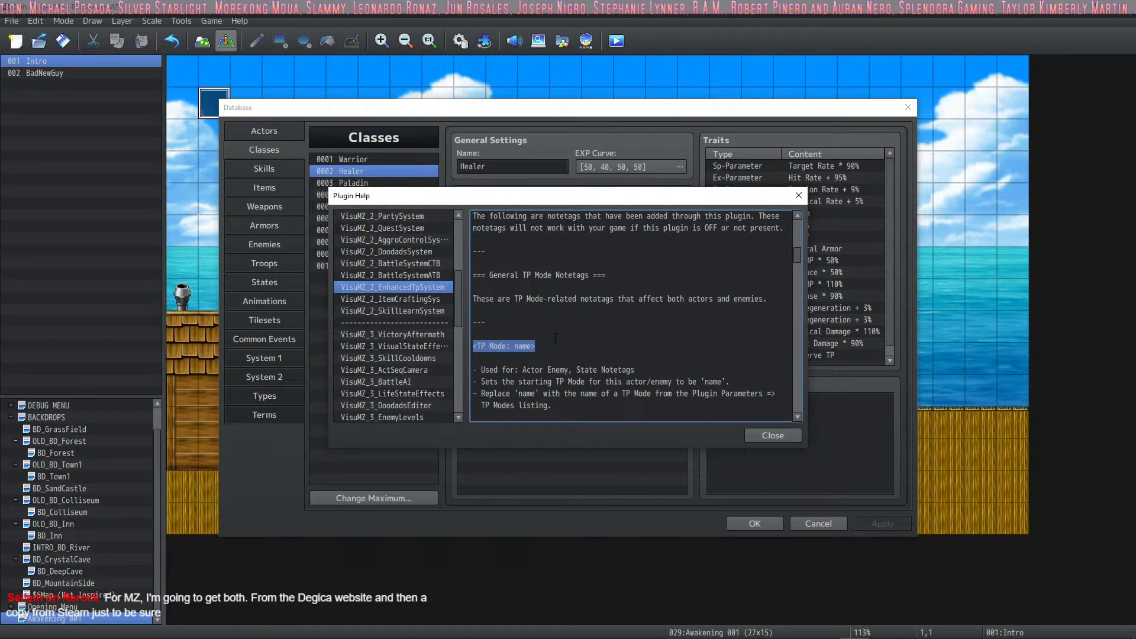
scroll(555, 338, down, 2)
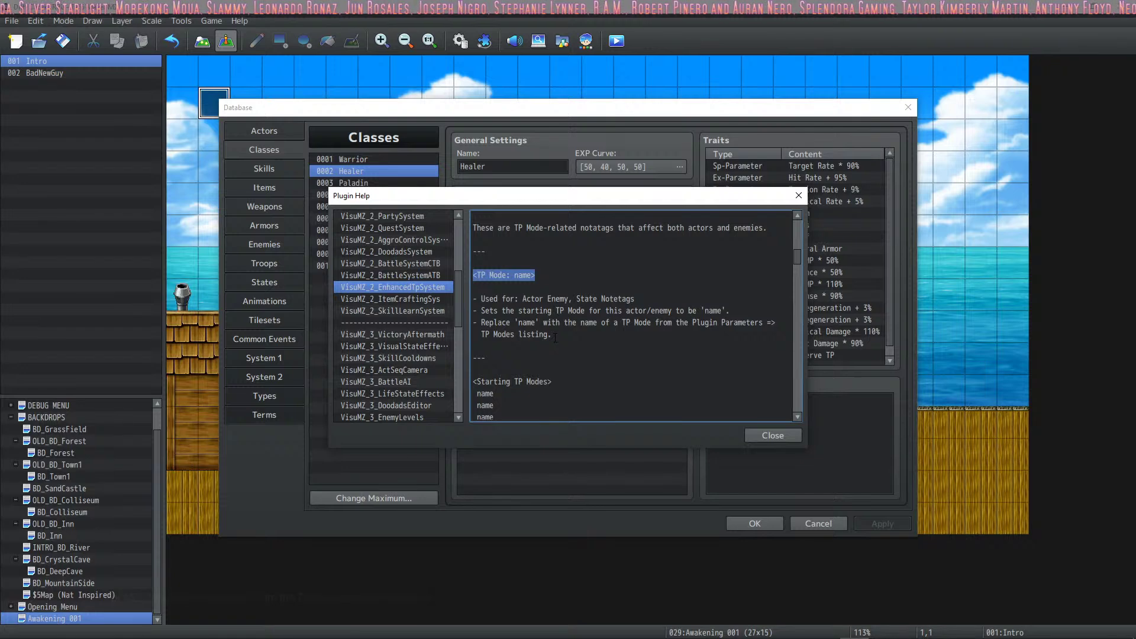
scroll(555, 338, down, 2)
scroll(547, 346, up, 1)
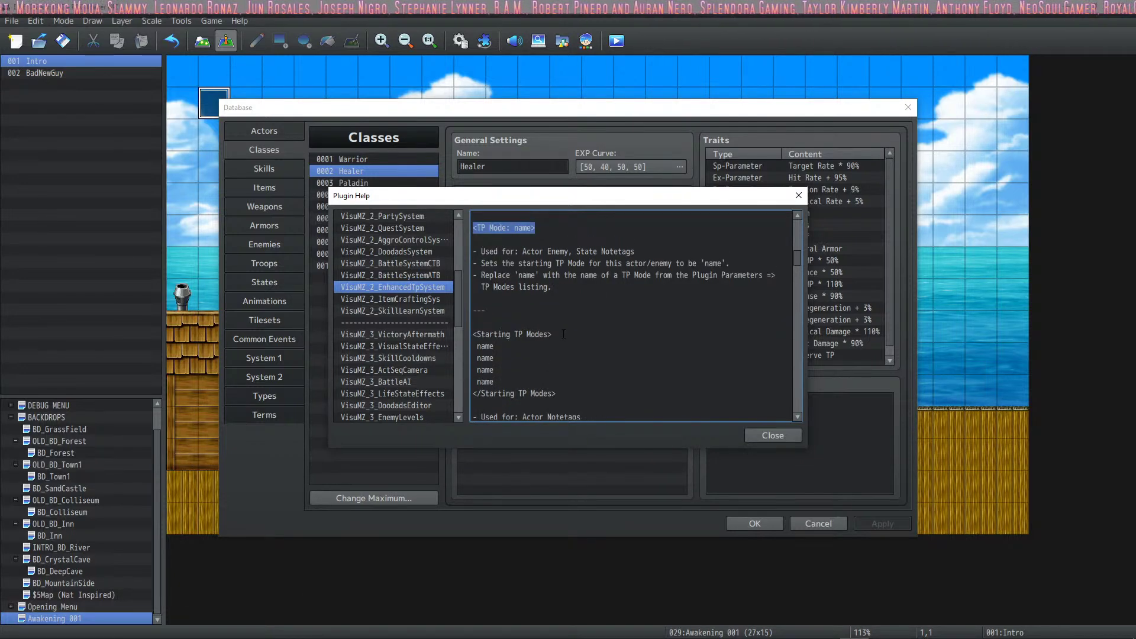
Compare the Starting TP Modes and TP Mode notetag descriptions, and copy the <TP Mode: name> notetag.
scroll(563, 334, down, 1)
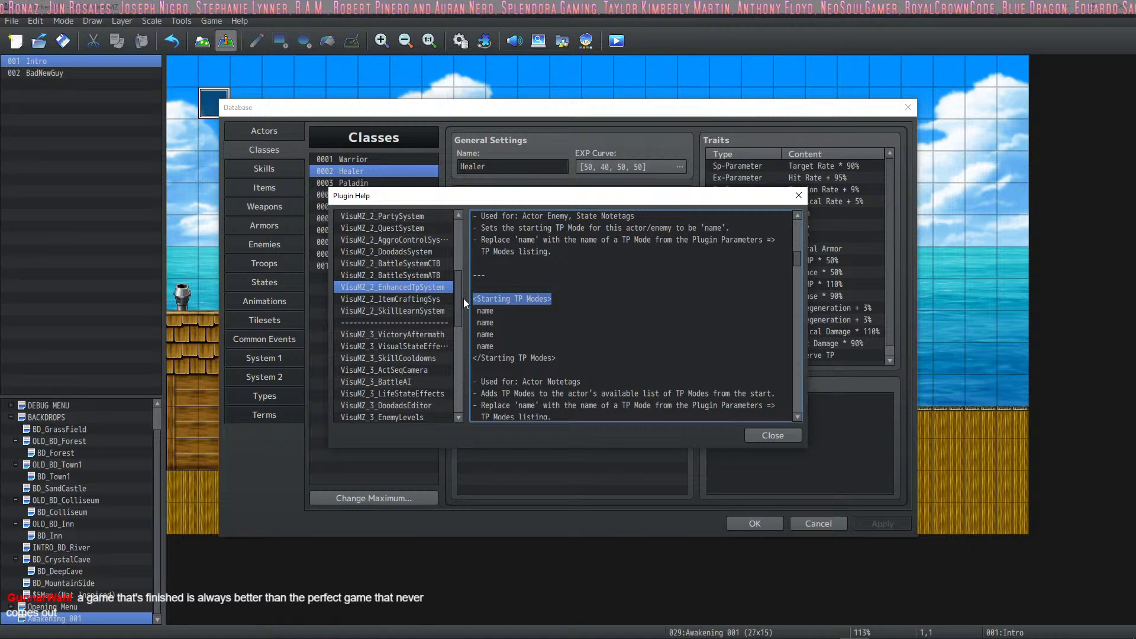
scroll(517, 393, down, 1)
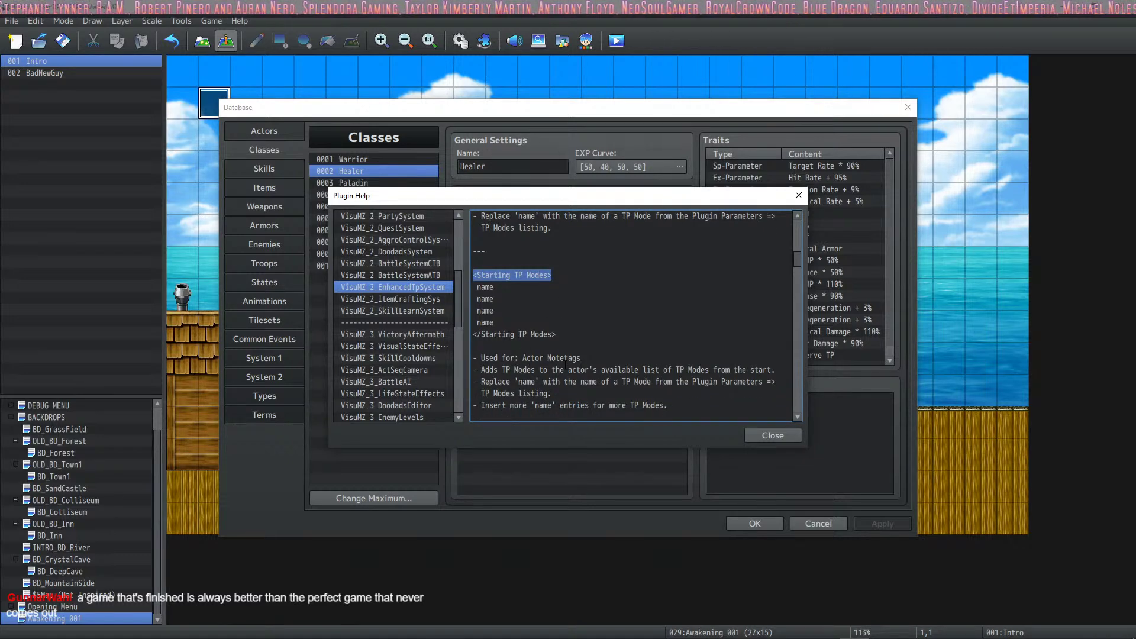
scroll(563, 365, down, 1)
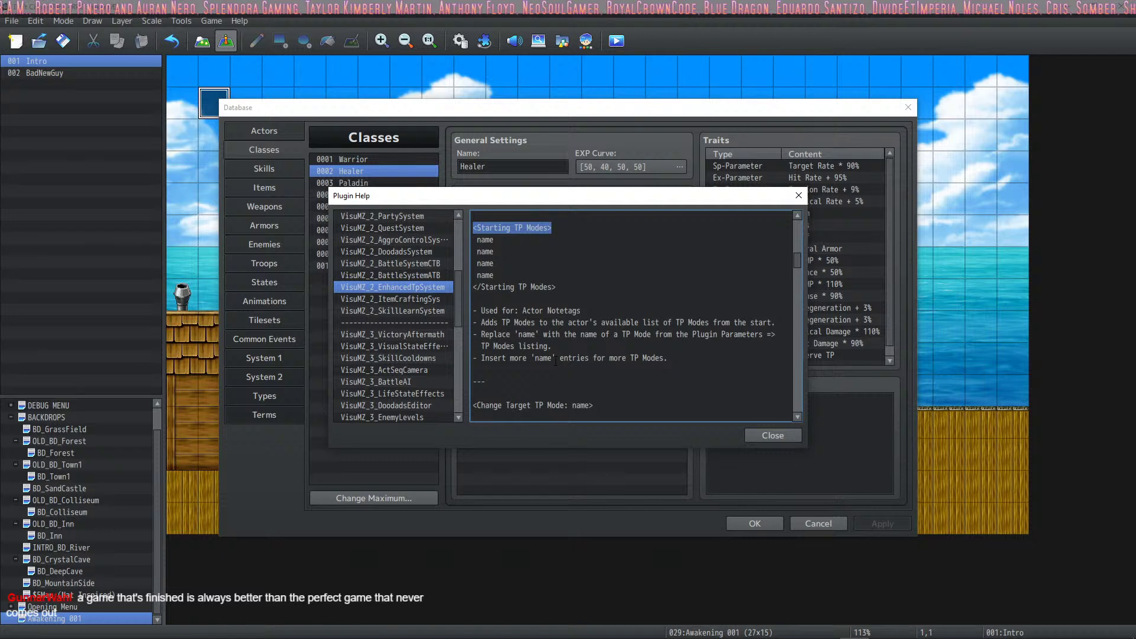
scroll(555, 361, up, 1)
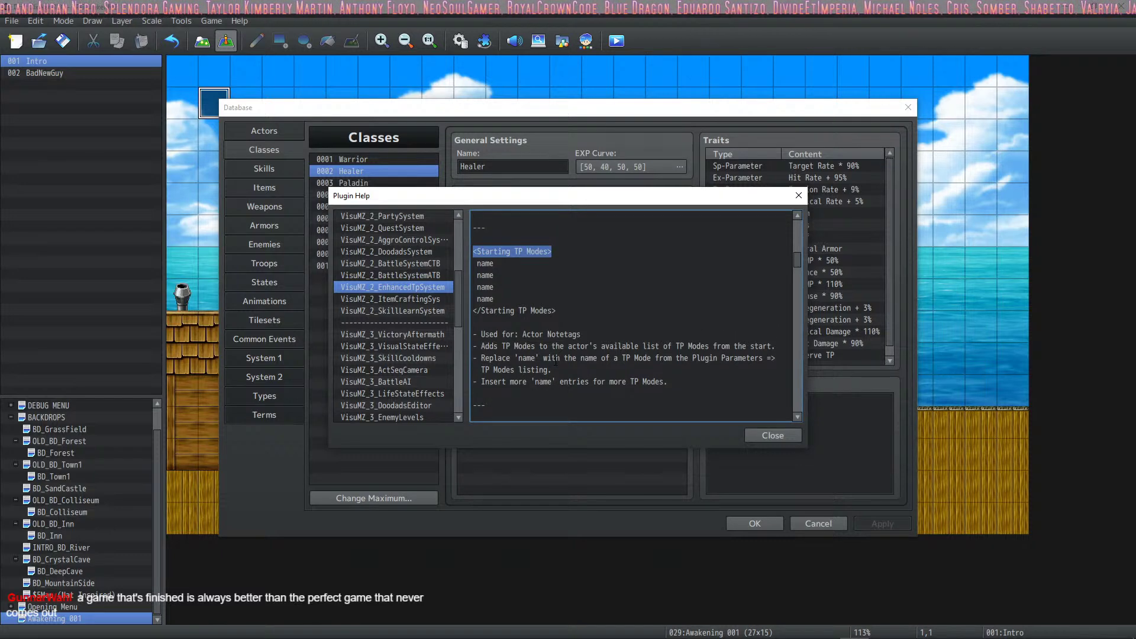
scroll(556, 361, down, 1)
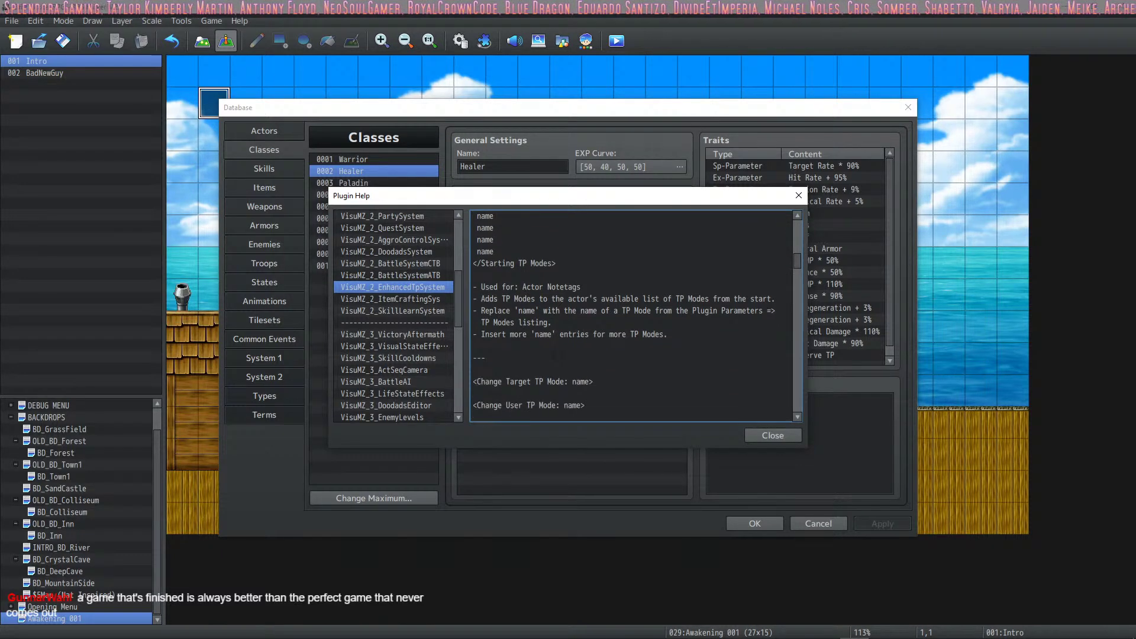
scroll(550, 361, up, 3)
triple_click(550, 359)
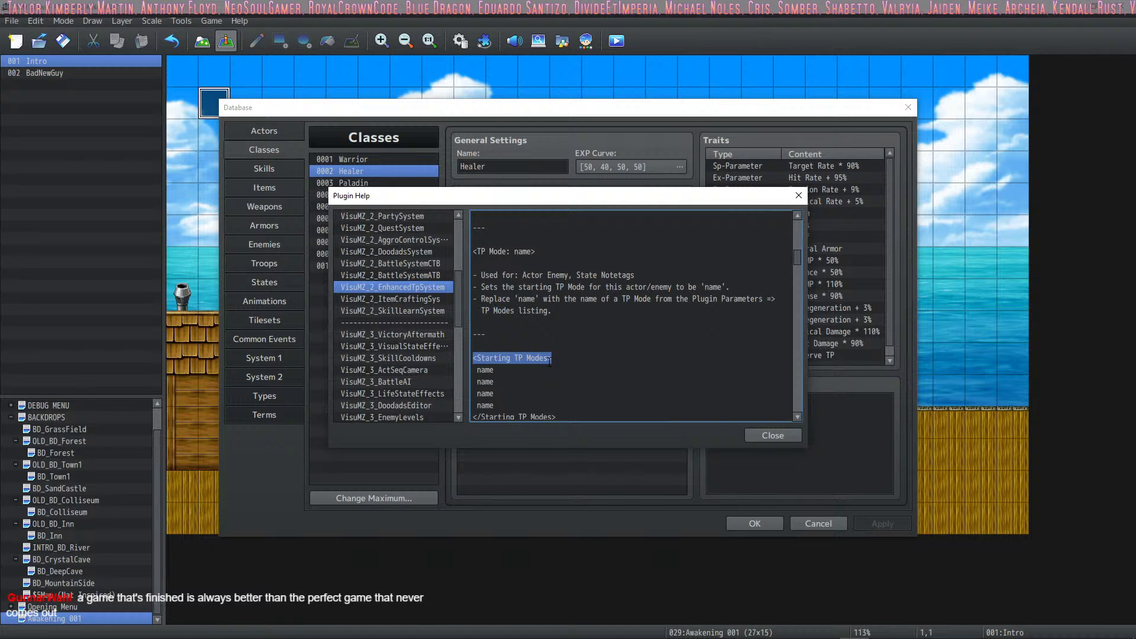
scroll(560, 335, up, 1)
drag(514, 275, 536, 275)
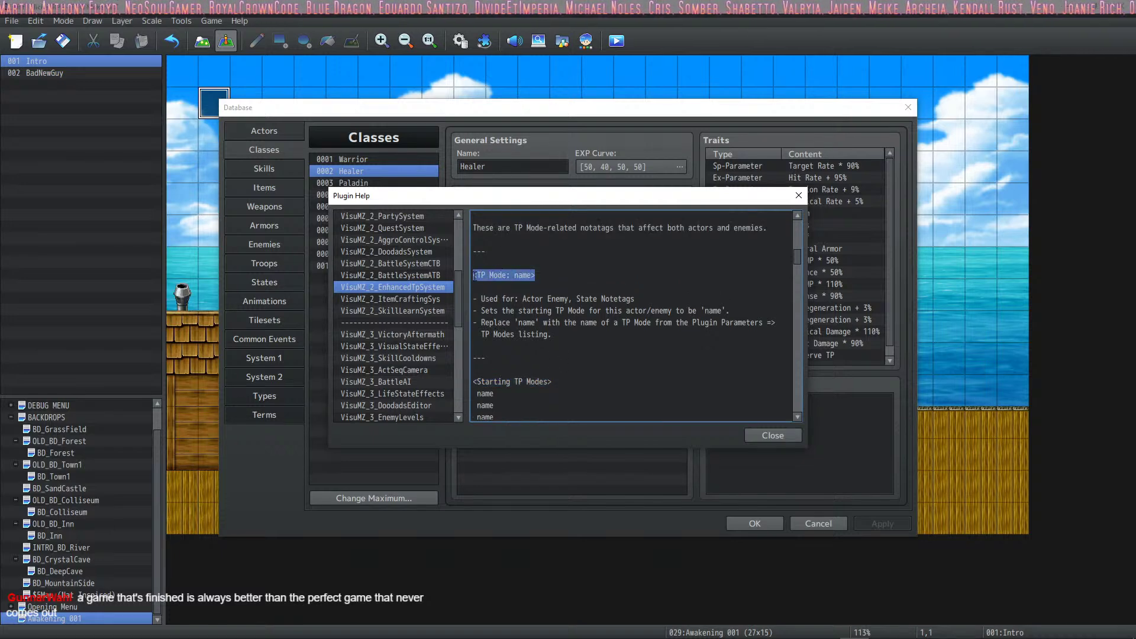
Examine the remaining TP Mode notetags, including Change Target TP Mode, Learn TP Mode and Unlock TP Mode.
scroll(711, 299, down, 2)
scroll(683, 338, up, 1)
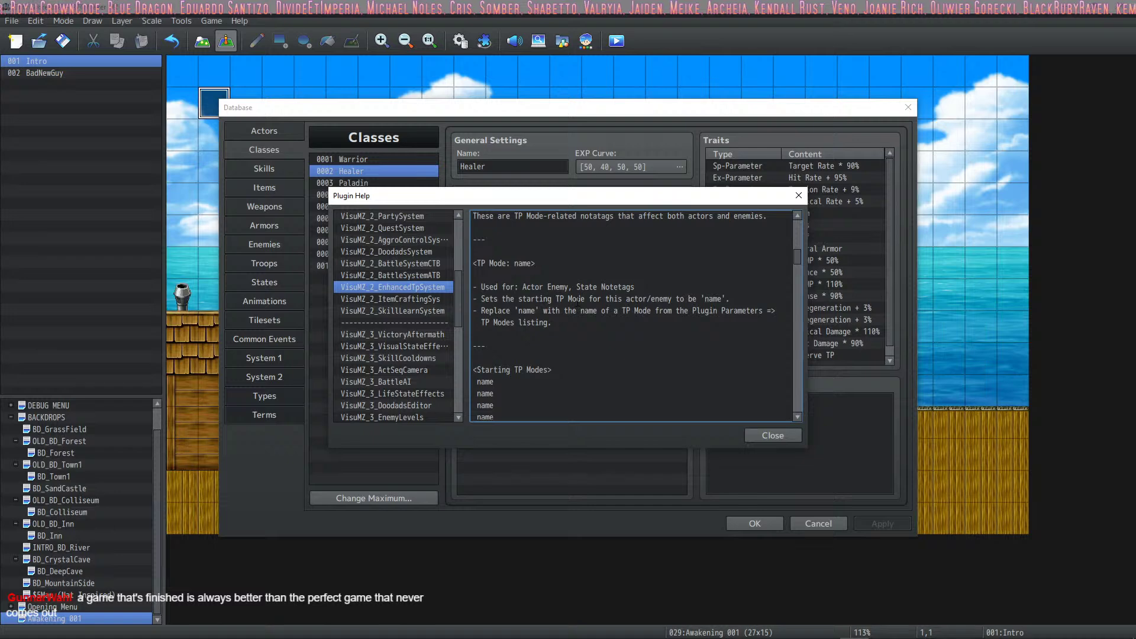
scroll(578, 301, down, 6)
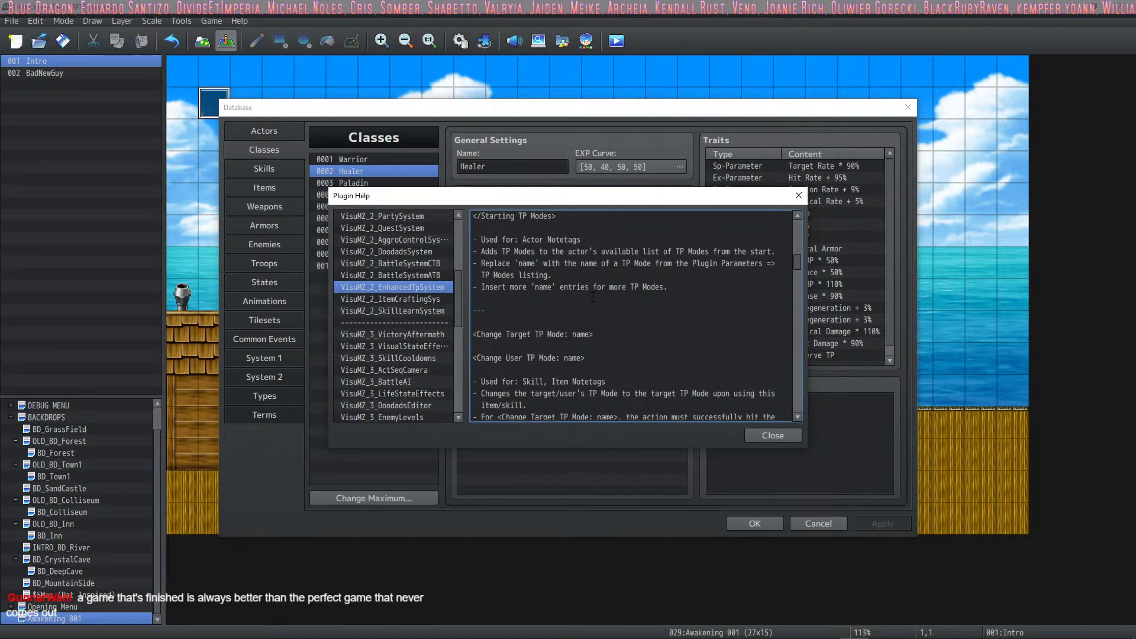
scroll(592, 299, down, 4)
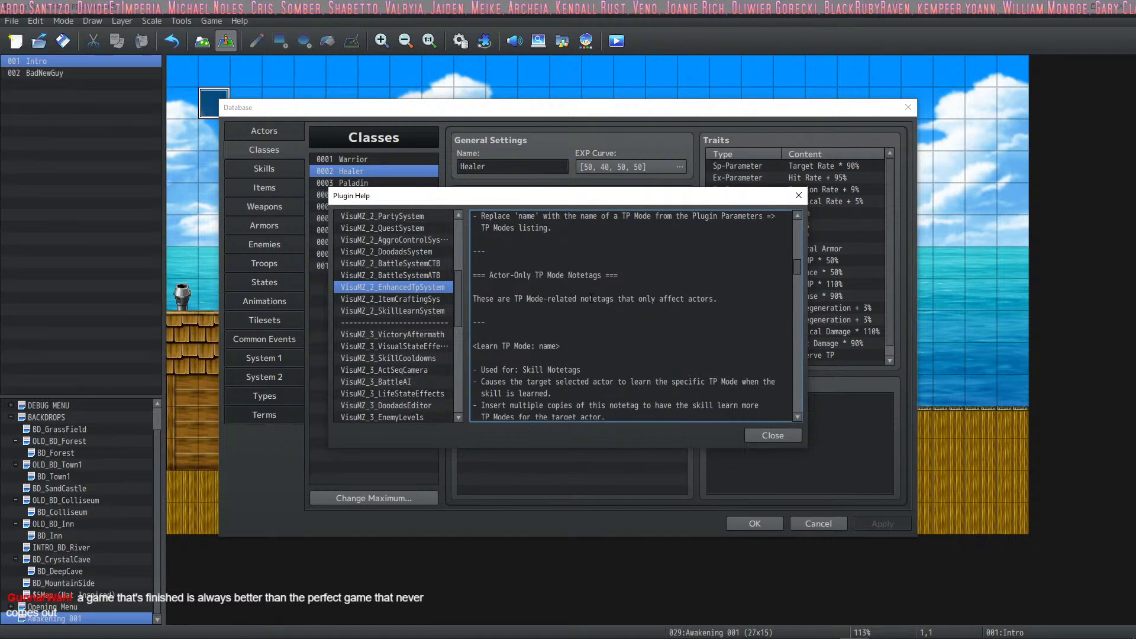
scroll(592, 299, down, 2)
scroll(592, 293, down, 3)
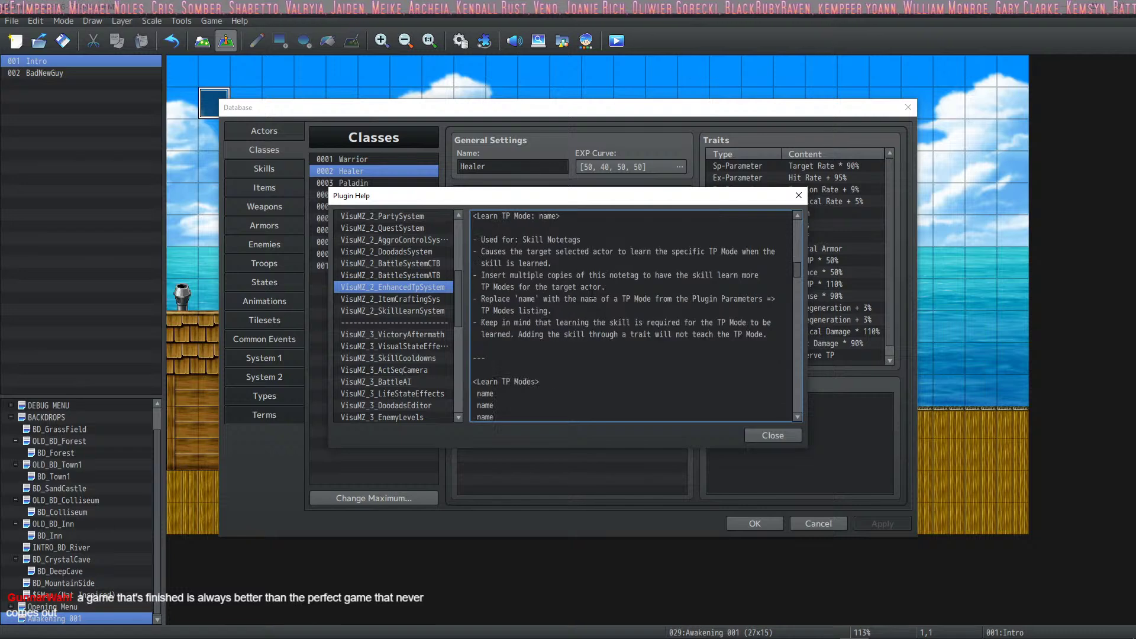
scroll(591, 295, down, 7)
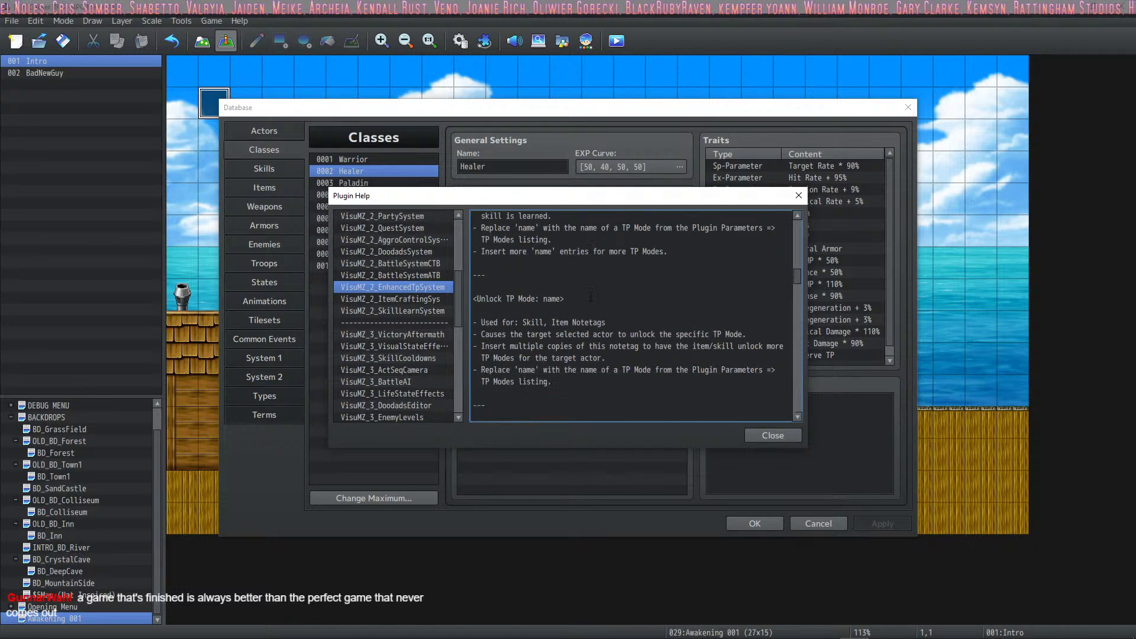
scroll(554, 293, up, 4)
scroll(554, 293, up, 10)
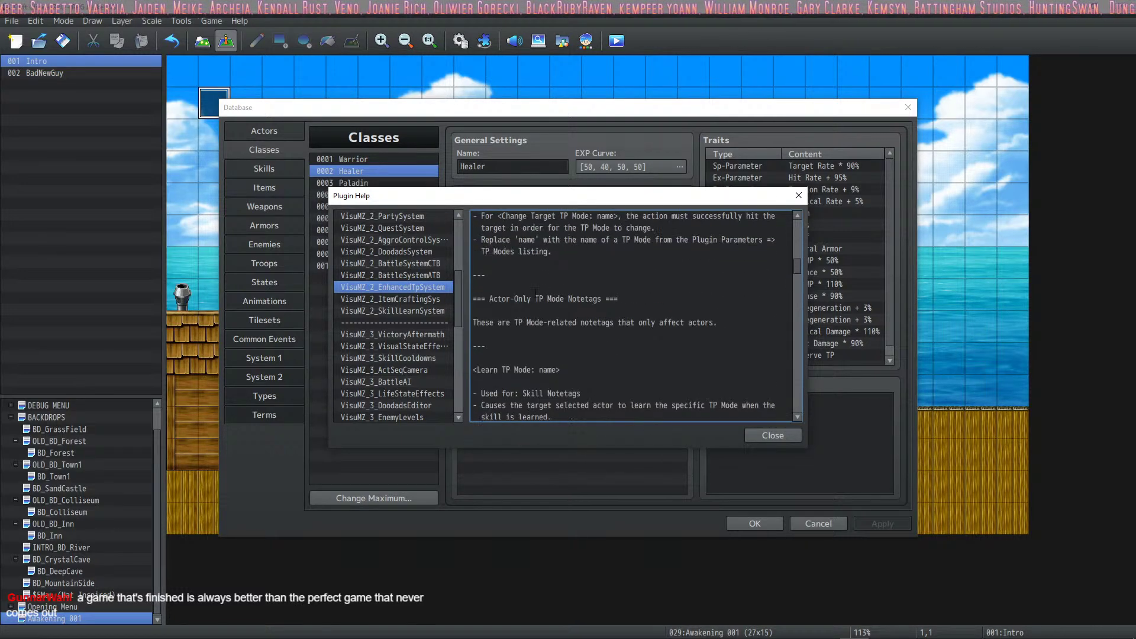
scroll(535, 292, up, 8)
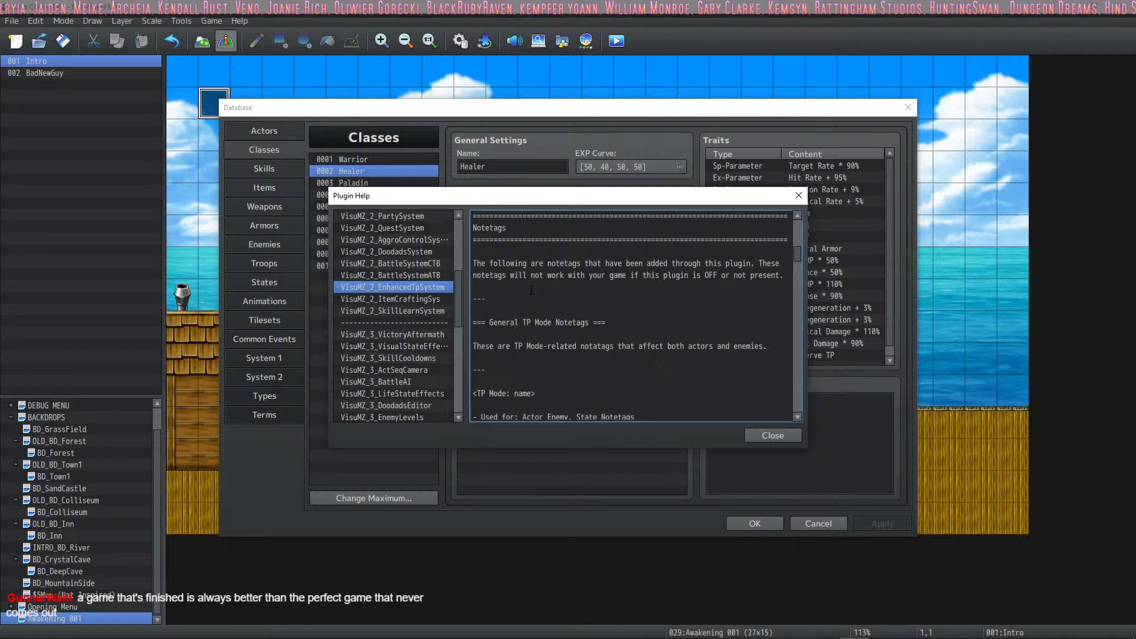
scroll(531, 278, up, 2)
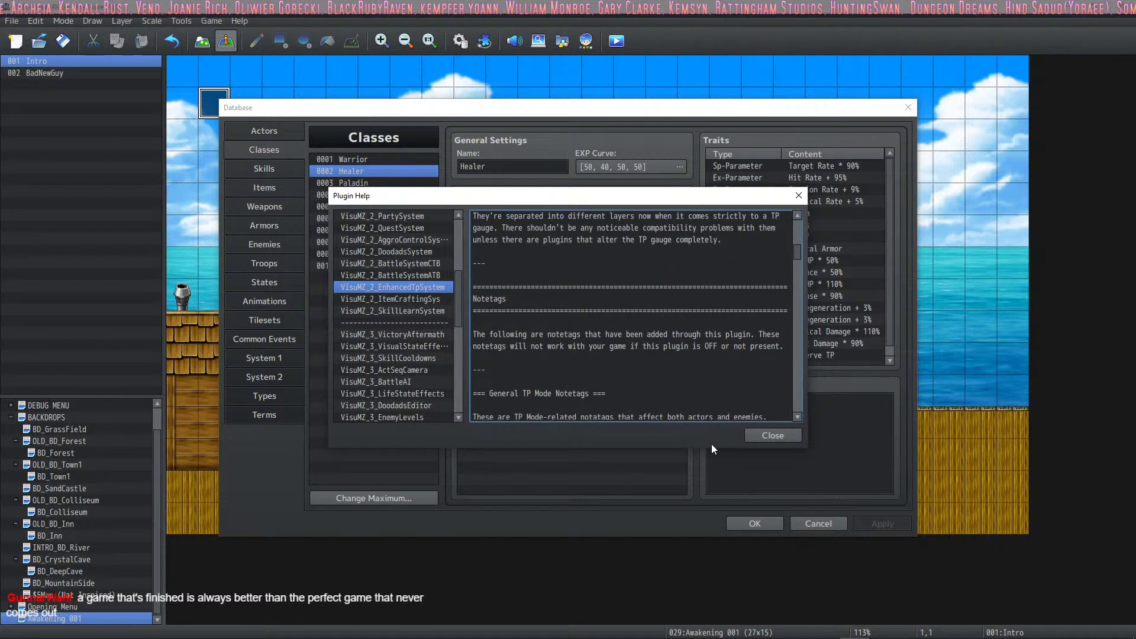
Close the plugin help, add the notetag <TP Mode: Healer> to the actor Euphrea's note, and apply the database changes.
click(764, 435)
click(264, 131)
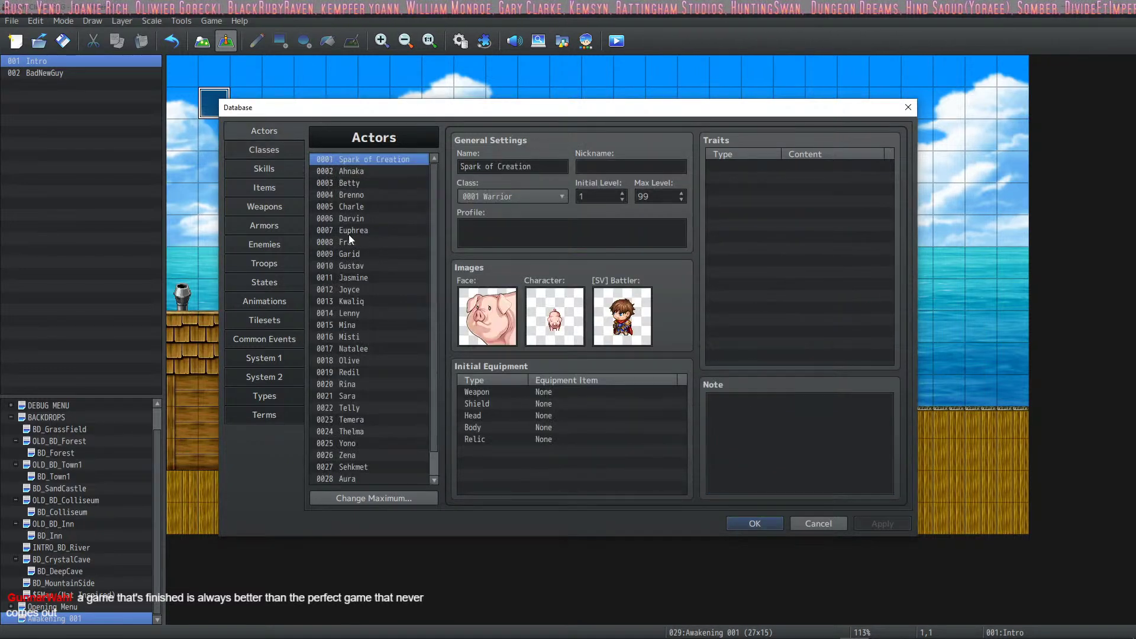
click(368, 230)
click(739, 419)
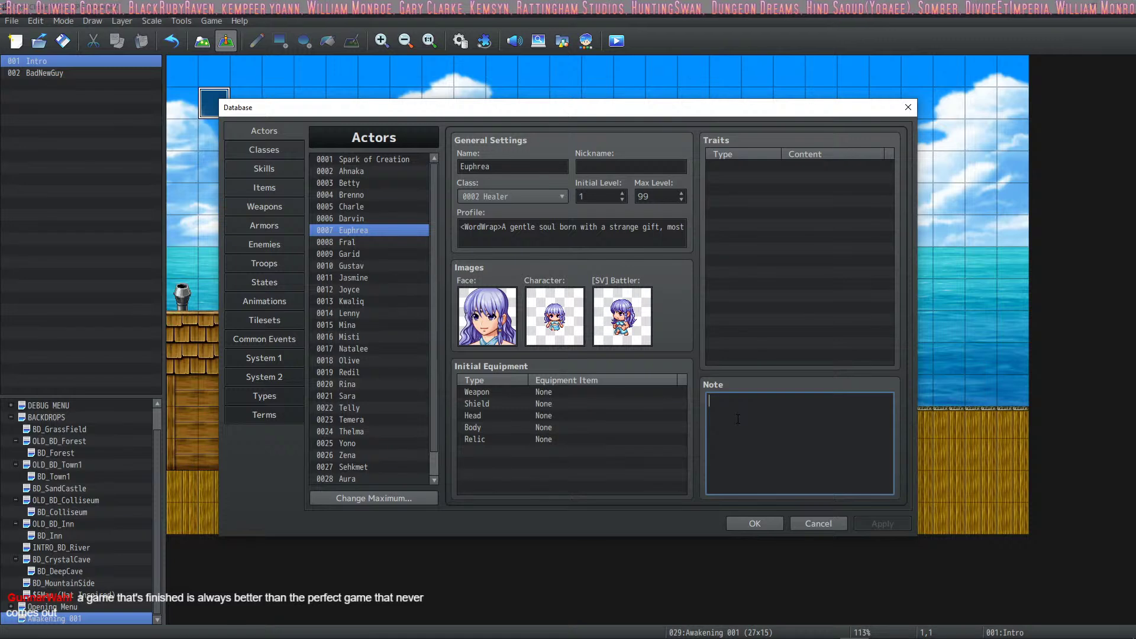
text(<TP Mode: name>)
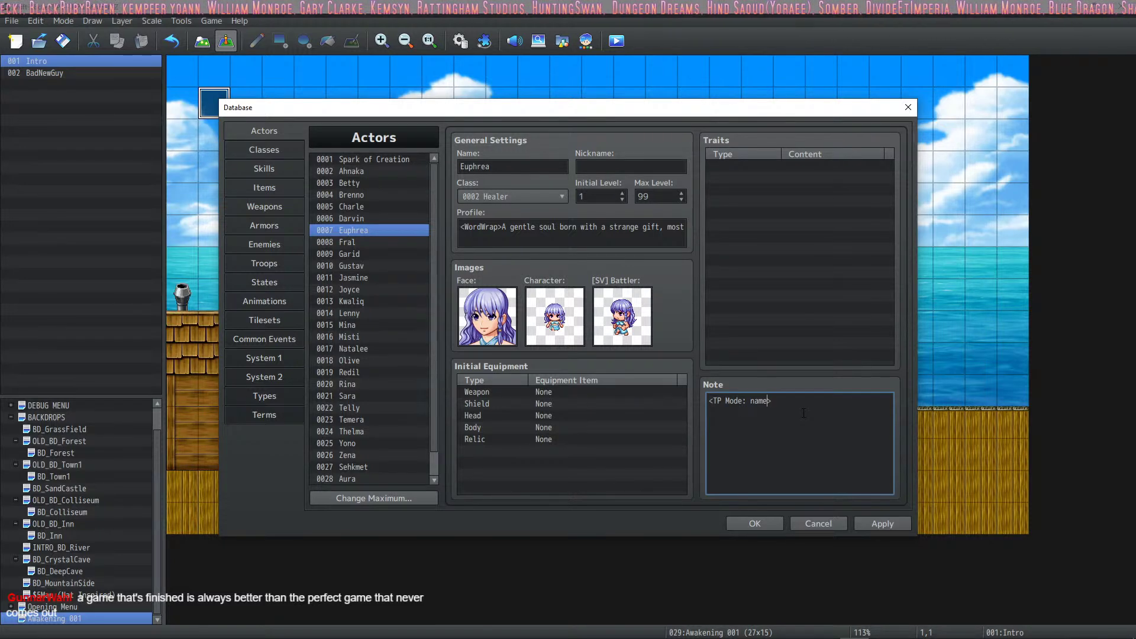
key(BackSpace)
key(BackSpace)
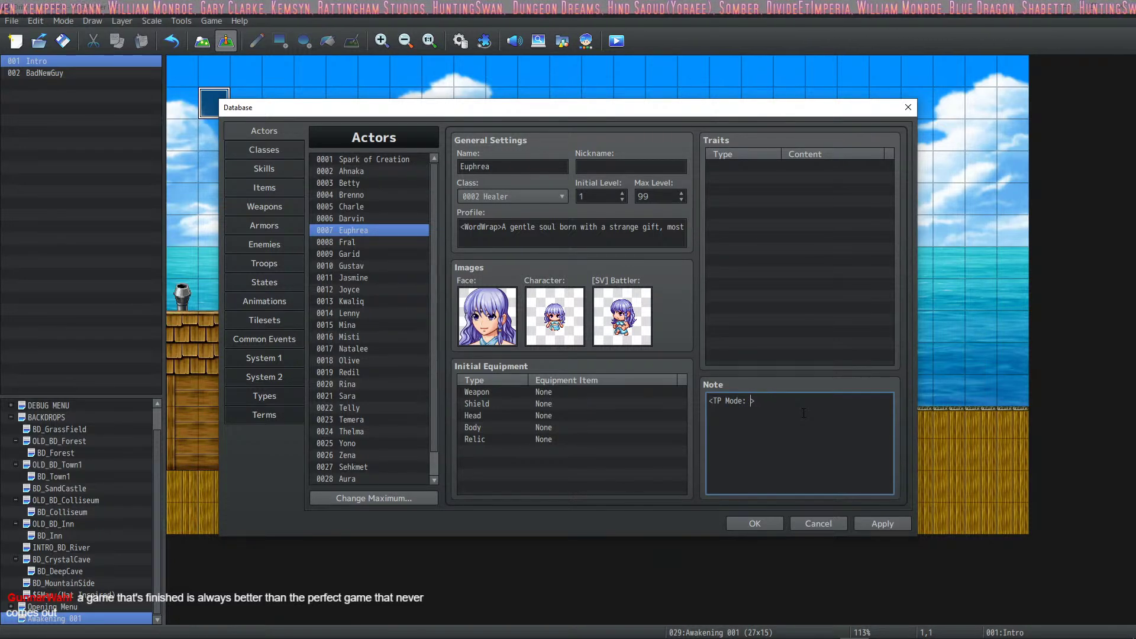
text(Healer)
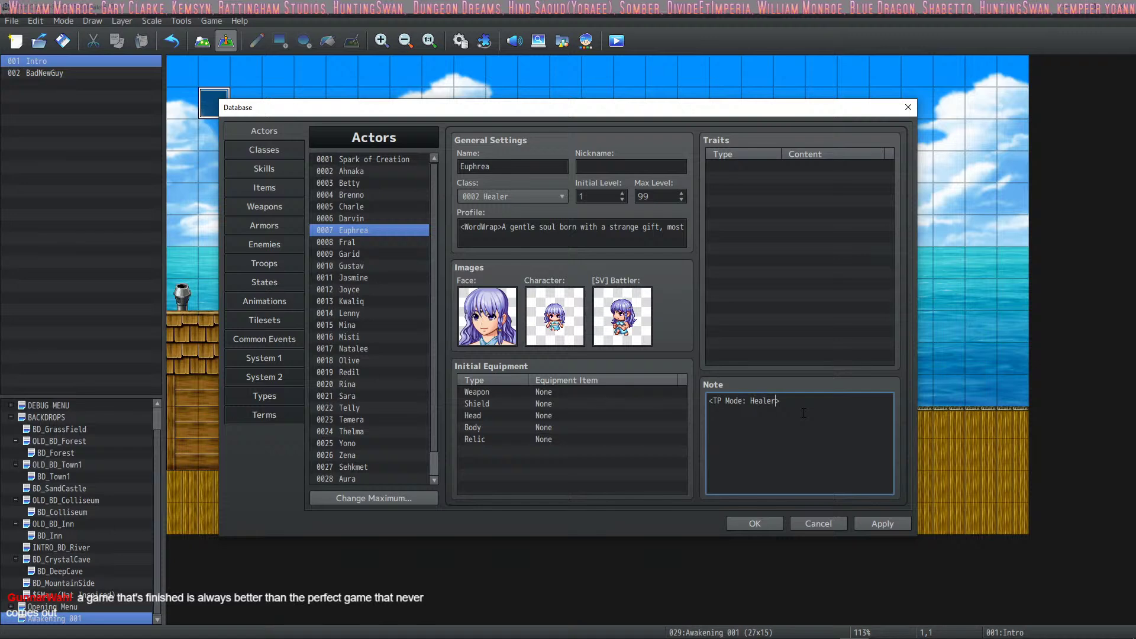
click(893, 527)
click(760, 524)
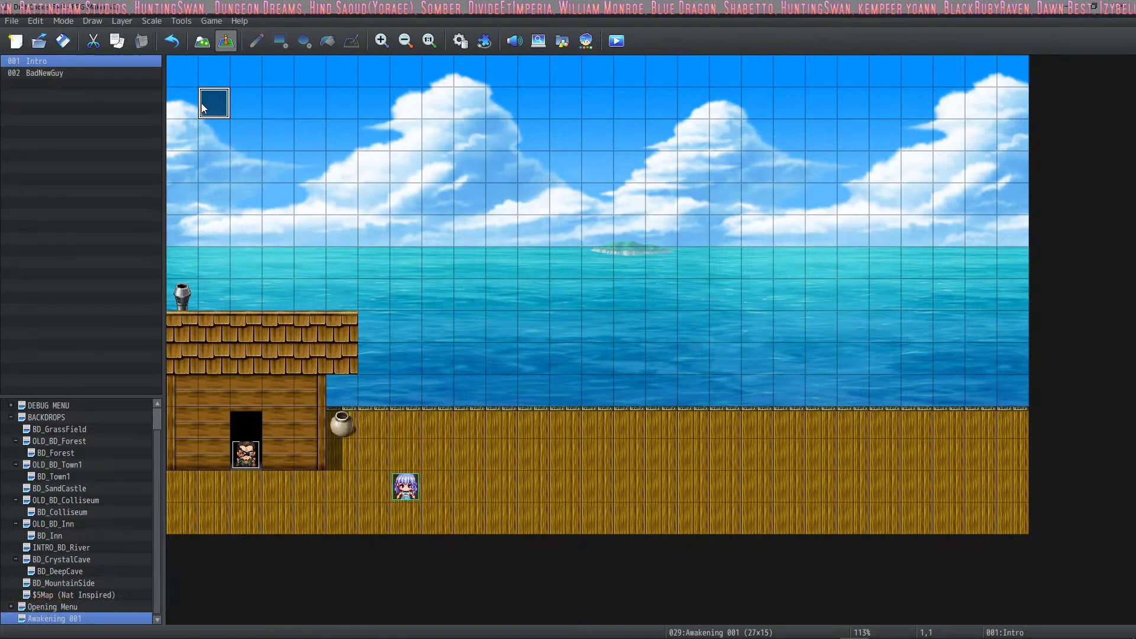
Start a playtest and advance through the Awakening 001 intro dialogue until Euphrea reaches the town.
key(ctrl+r)
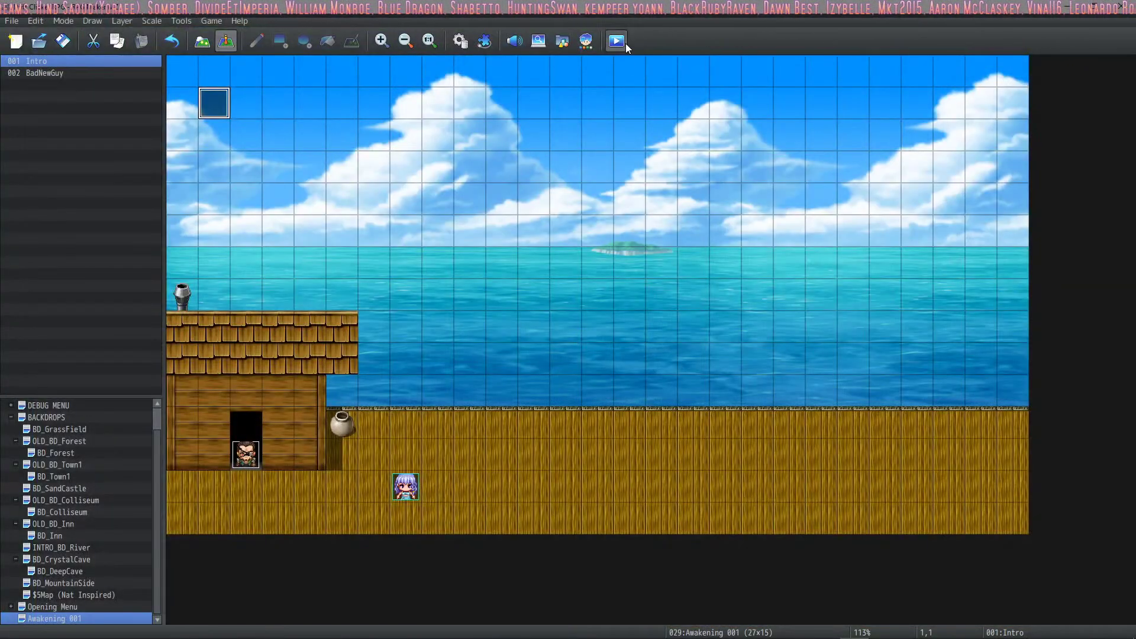
click(624, 43)
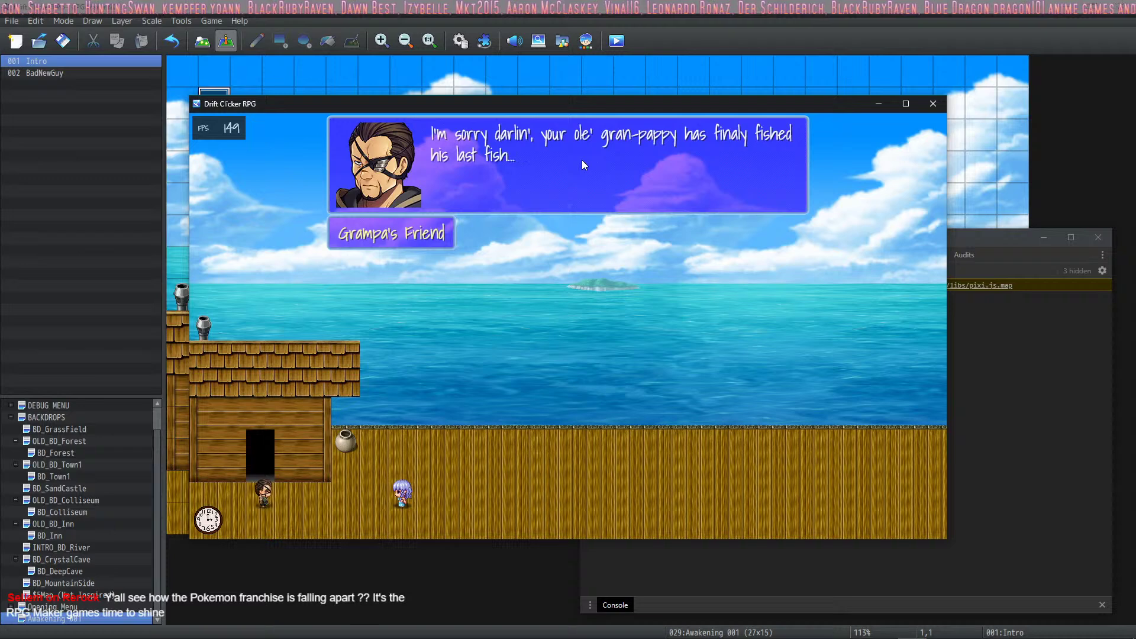
key(Return)
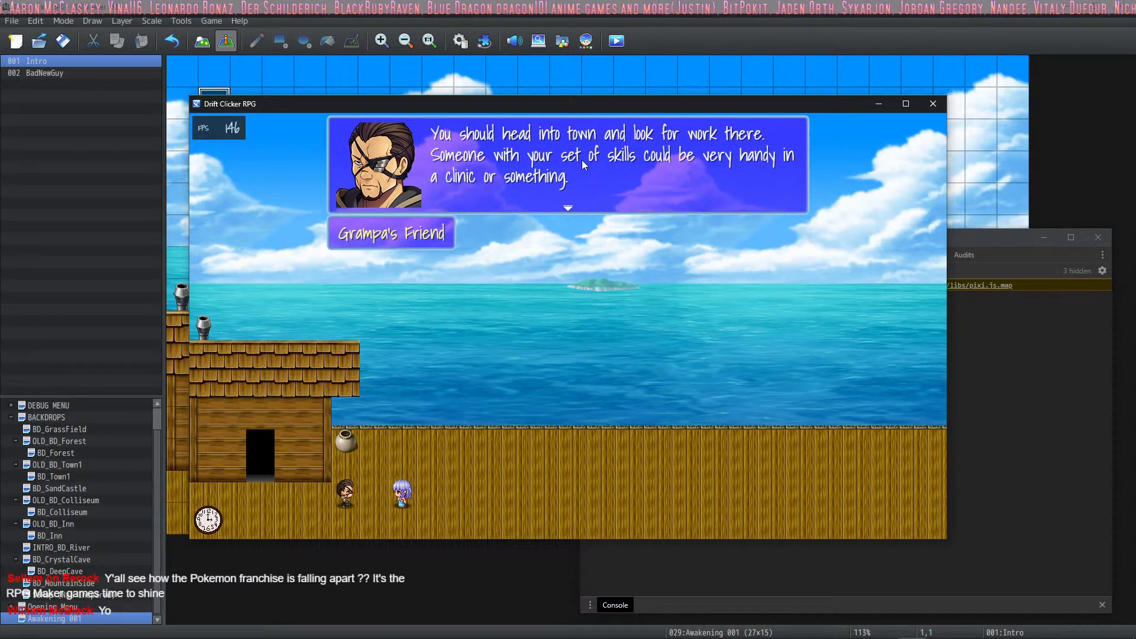
click(583, 162)
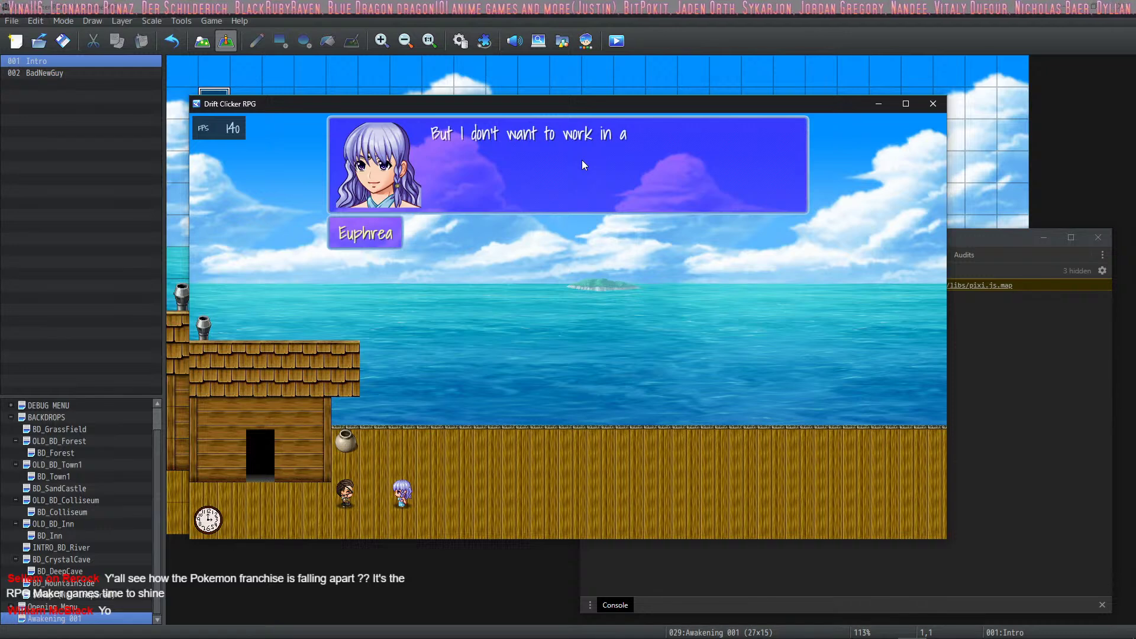
click(582, 165)
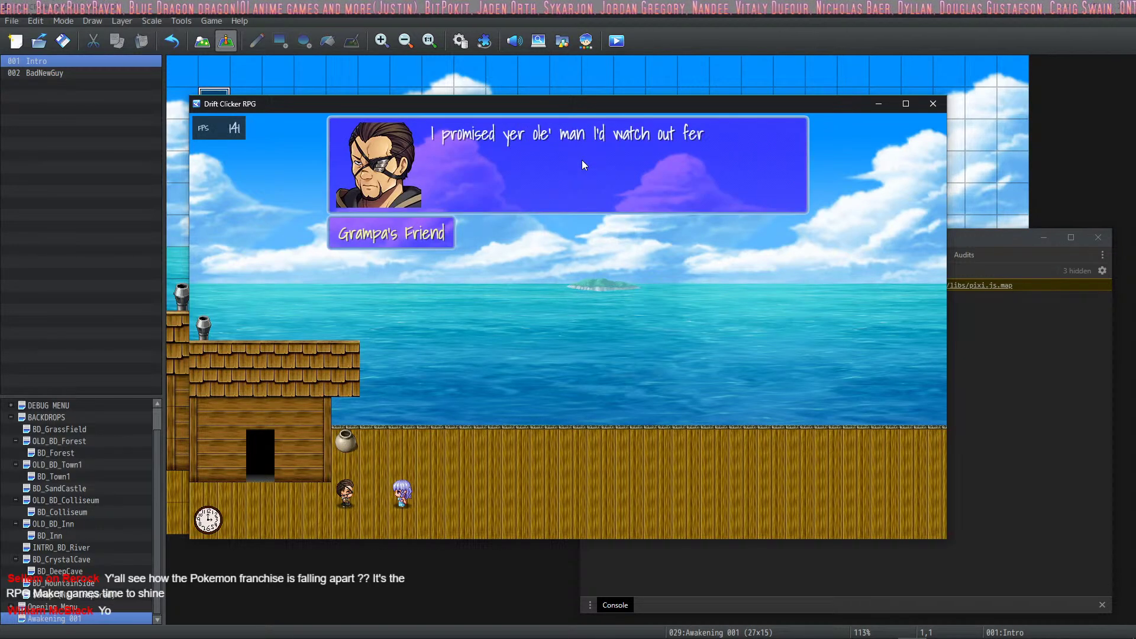
click(582, 163)
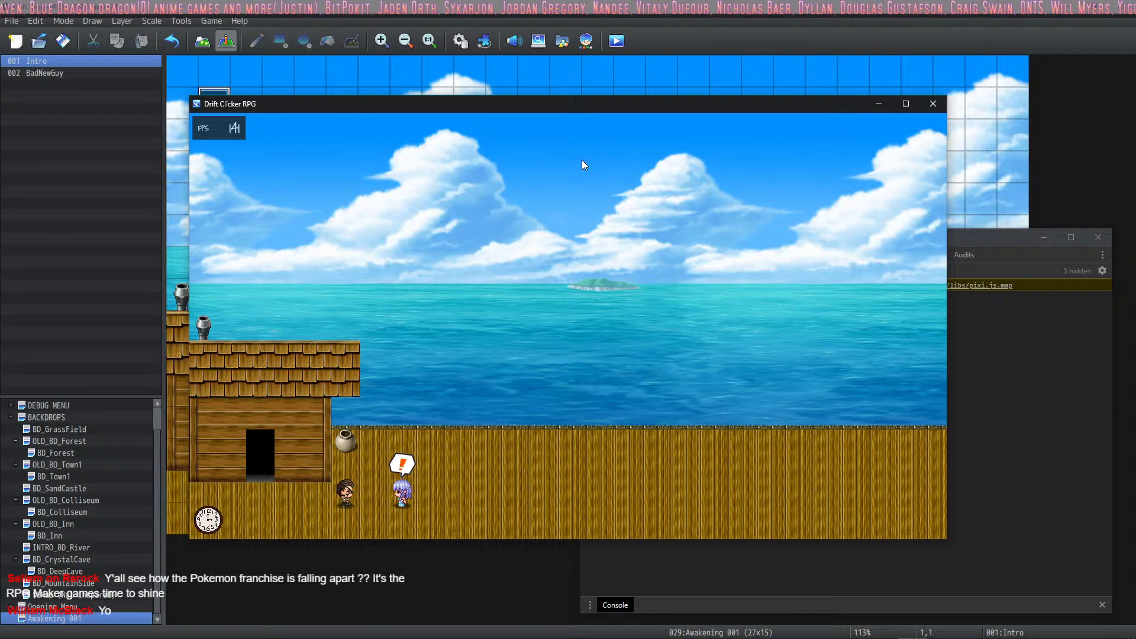
click(583, 161)
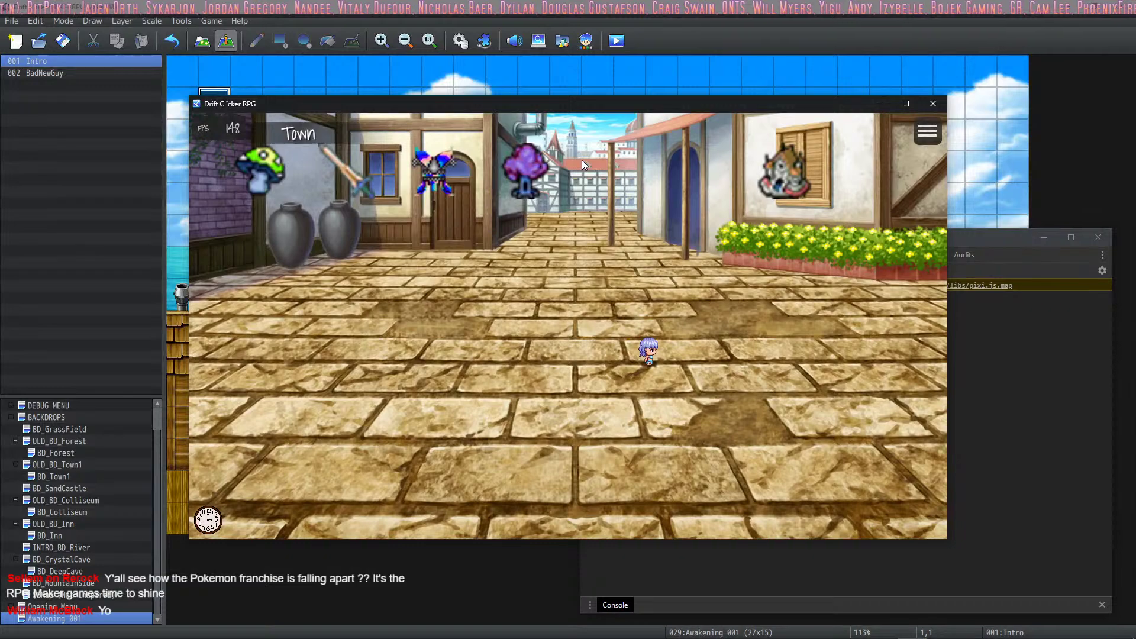
Open the game's main menu and look over its commands, from Item, Skill and Equip to Crafting and Save.
right_click(581, 159)
key(Right)
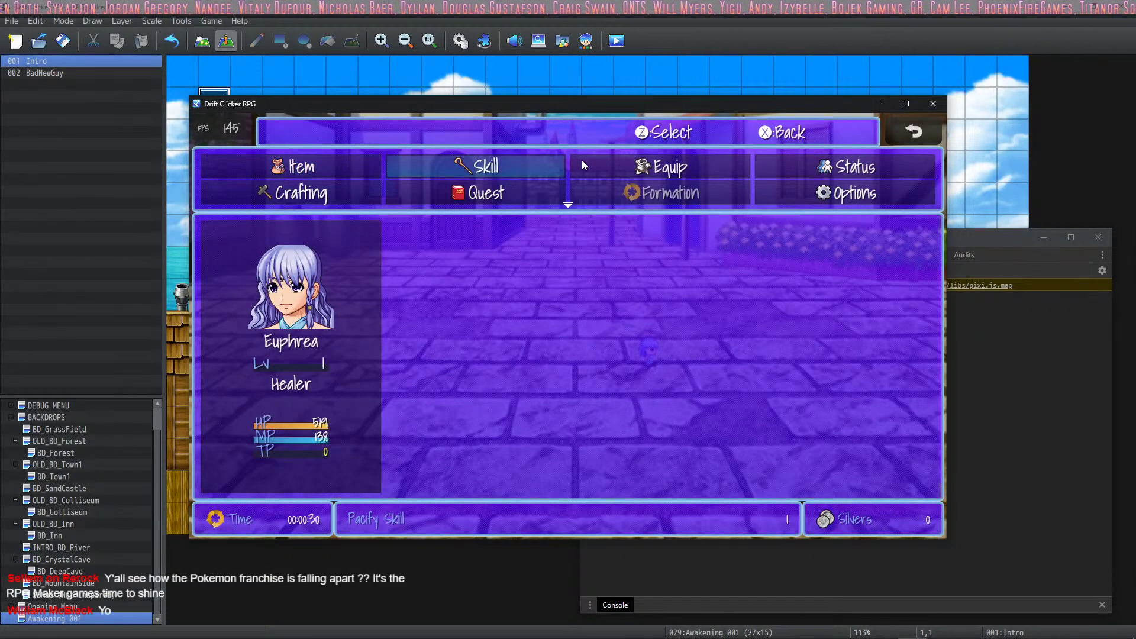
key(Left)
key(Right)
key(Right)
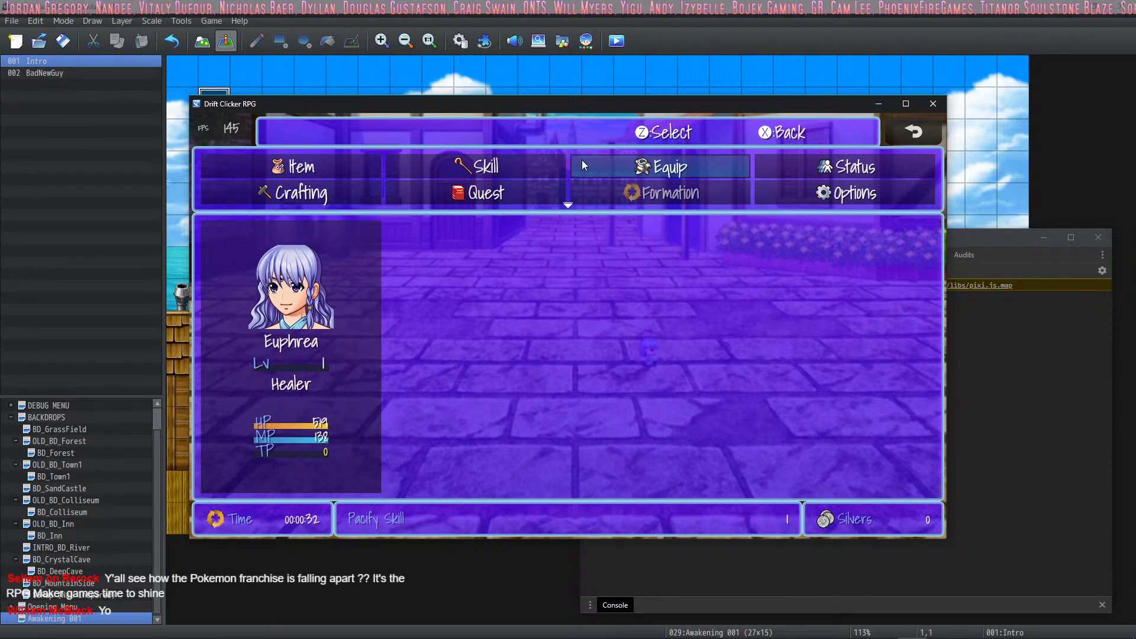
key(Right)
key(Left)
key(Down)
key(Left)
key(Down)
key(Left)
key(Up)
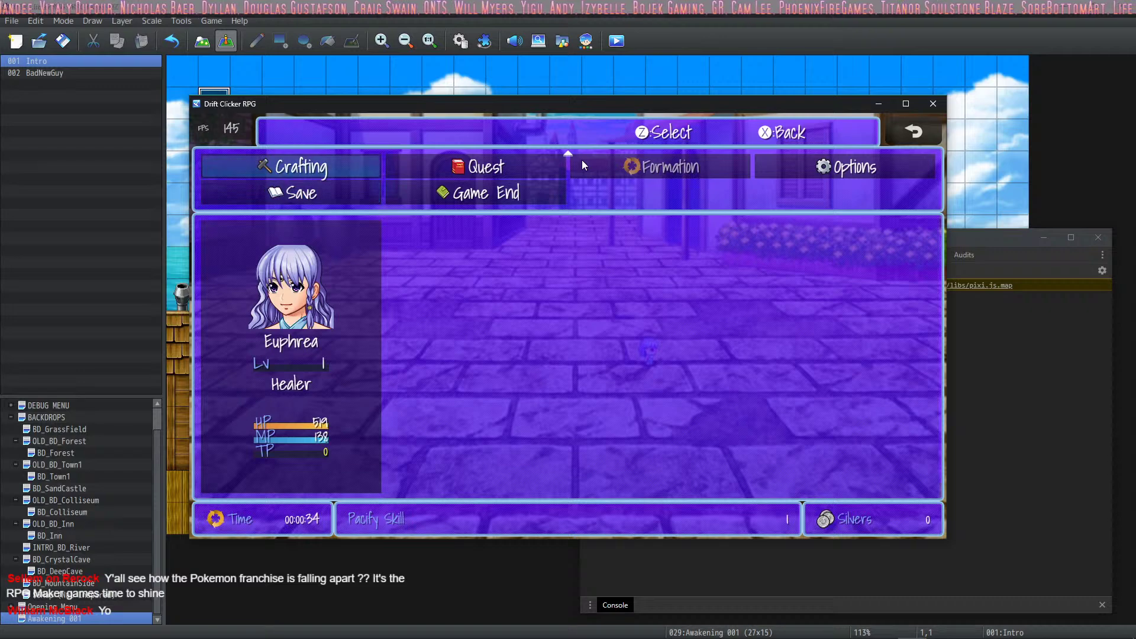
key(Up)
key(Down)
Open Crafting and check the item categories from Field through Body.
key(z)
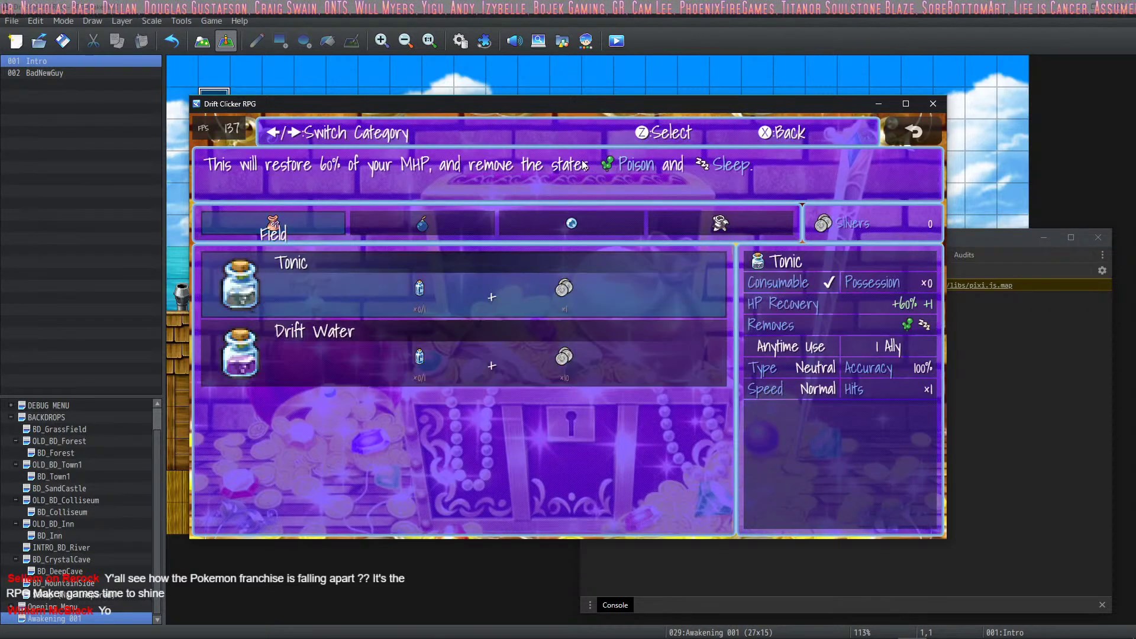
key(Right)
key(Right)
key(Right)
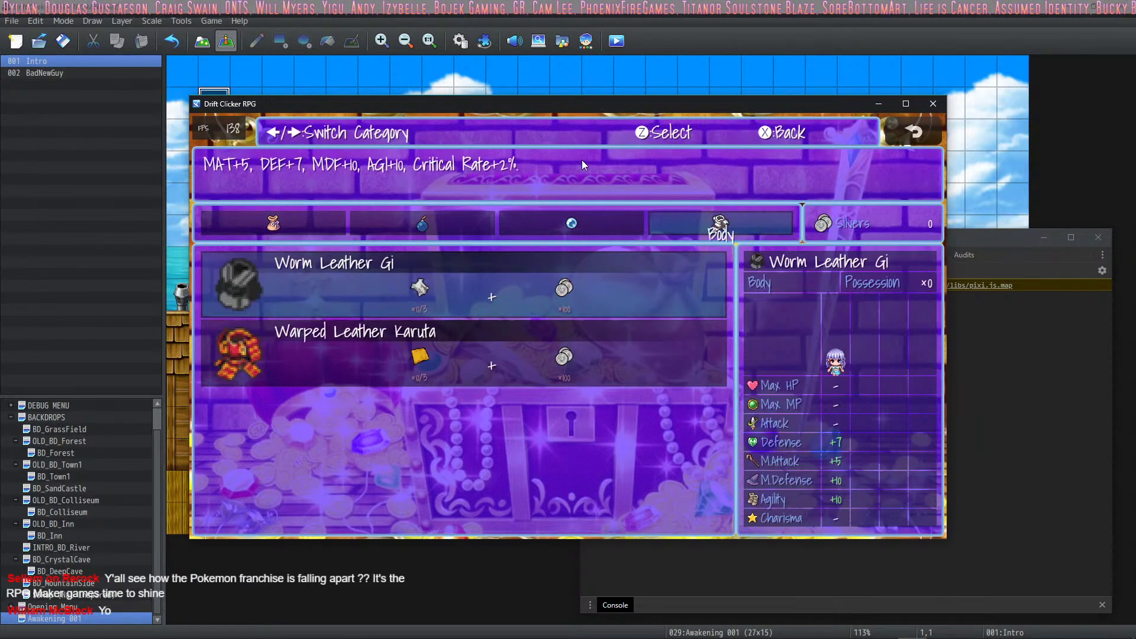
key(Right)
key(Right)
key(Right)
key(Right)
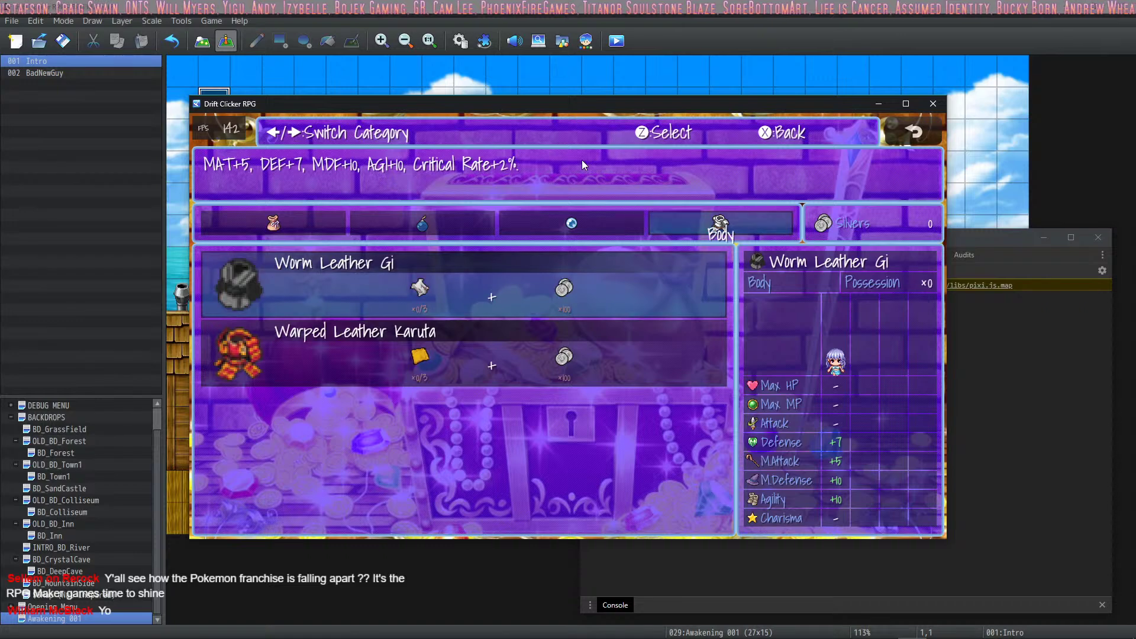
key(Left)
key(Right)
key(Right)
key(Right)
key(Right)
key(Right)
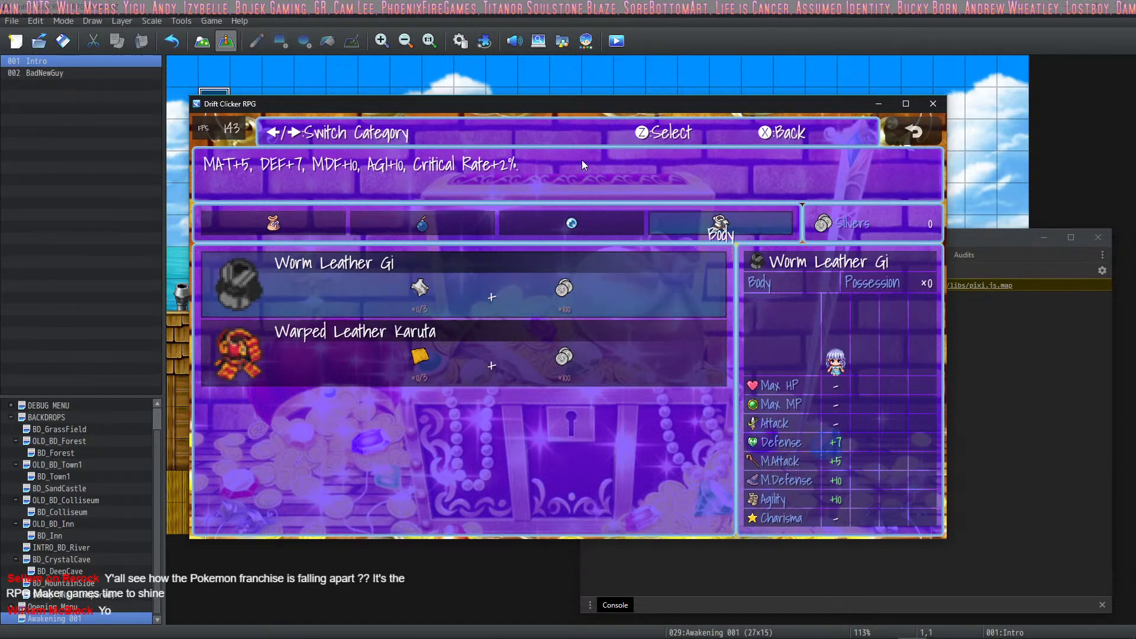
Inspect the Worm Leather Gi's crafting requirements without crafting it, and compare its stats with the Warped Leather Karuta.
key(z)
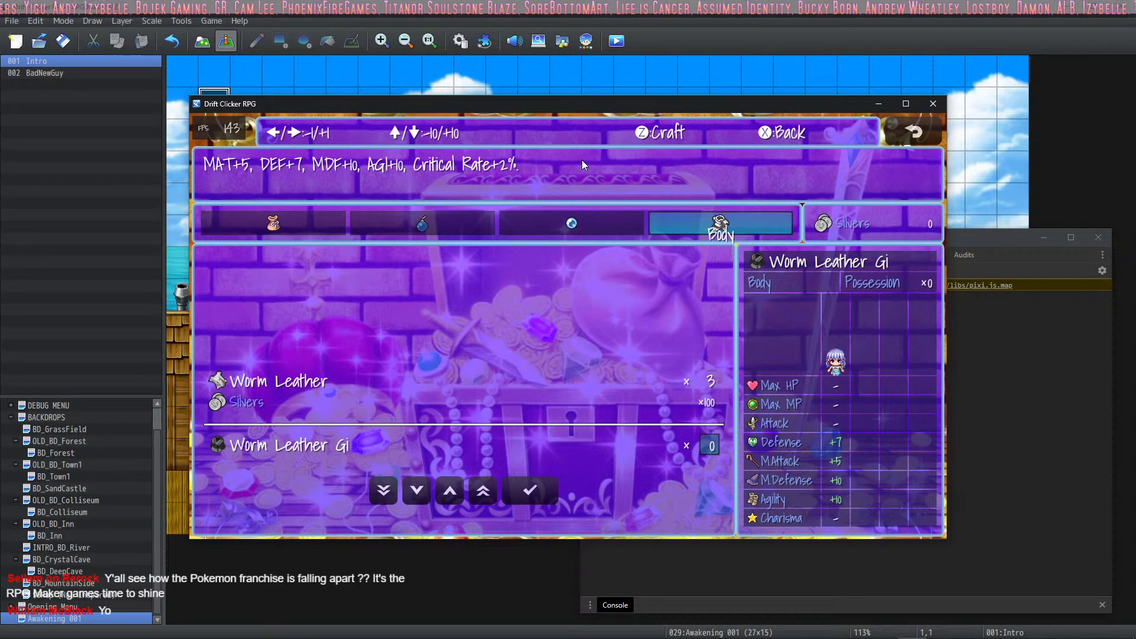
key(x)
key(Down)
key(Up)
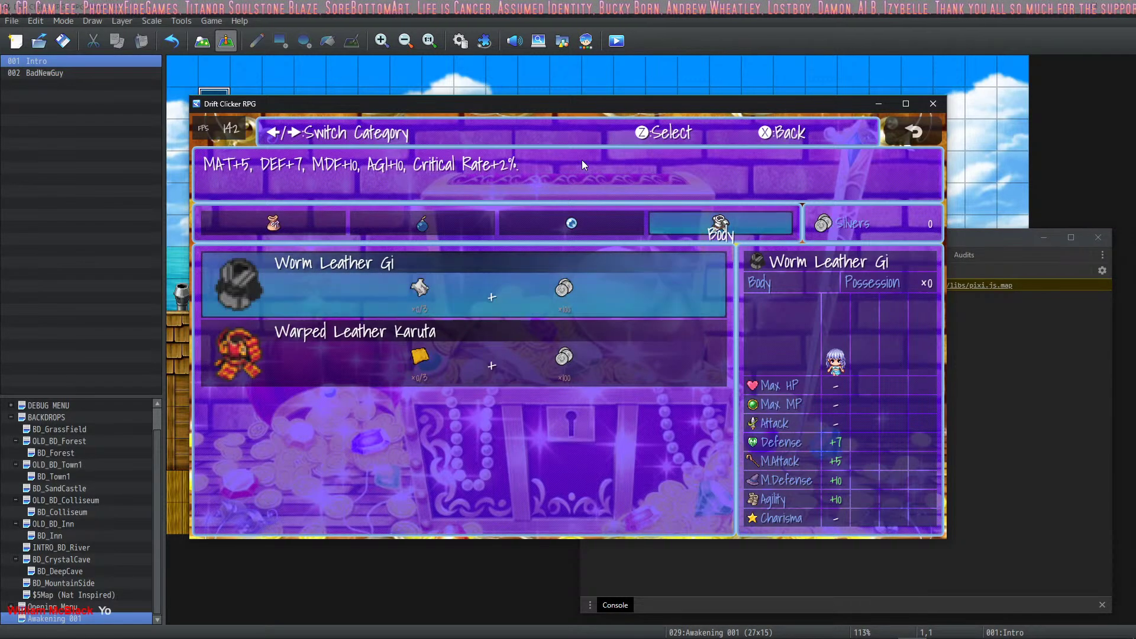
key(z)
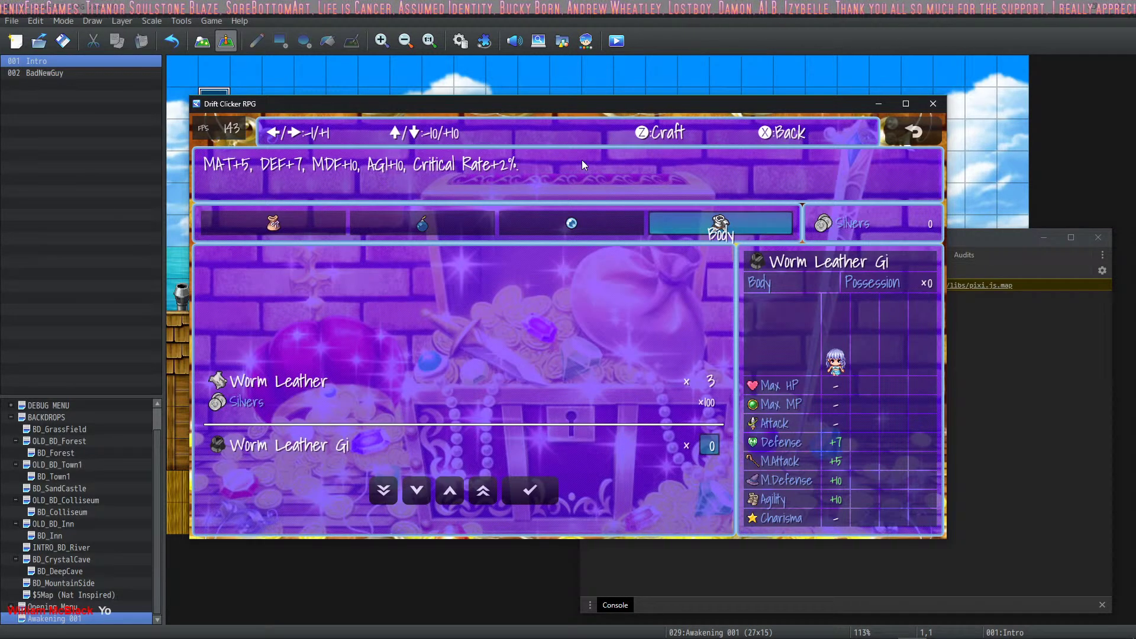
key(x)
key(Down)
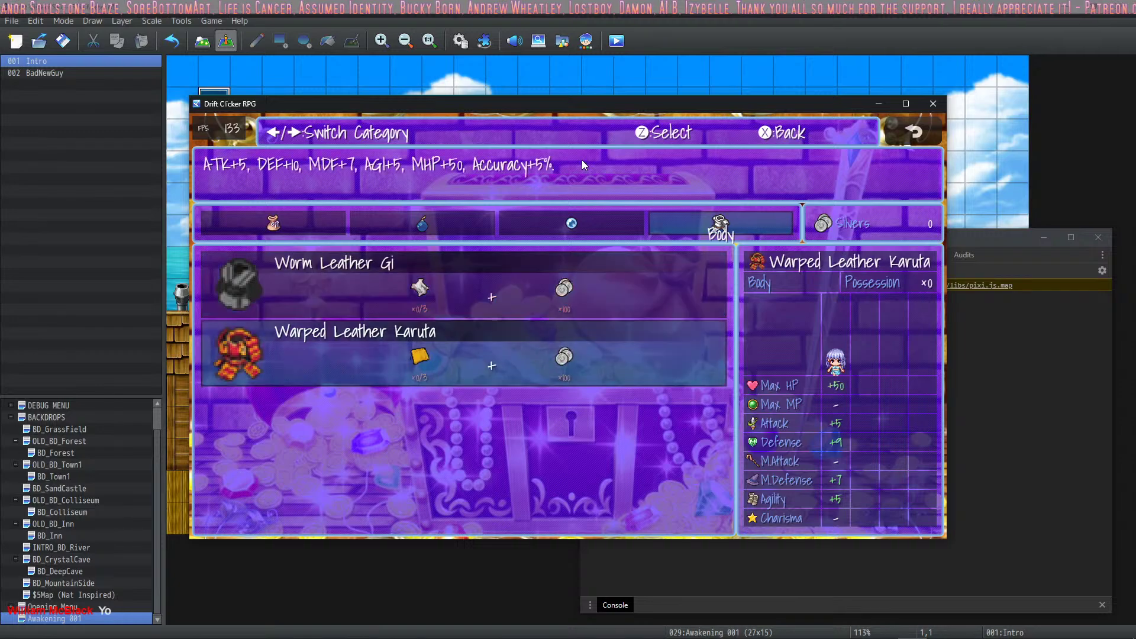
Examine the stats and crafting ingredients of the Warped Leather Karuta and Worm Leather Gi body recipes.
key(Up)
key(Down)
key(Up)
key(Down)
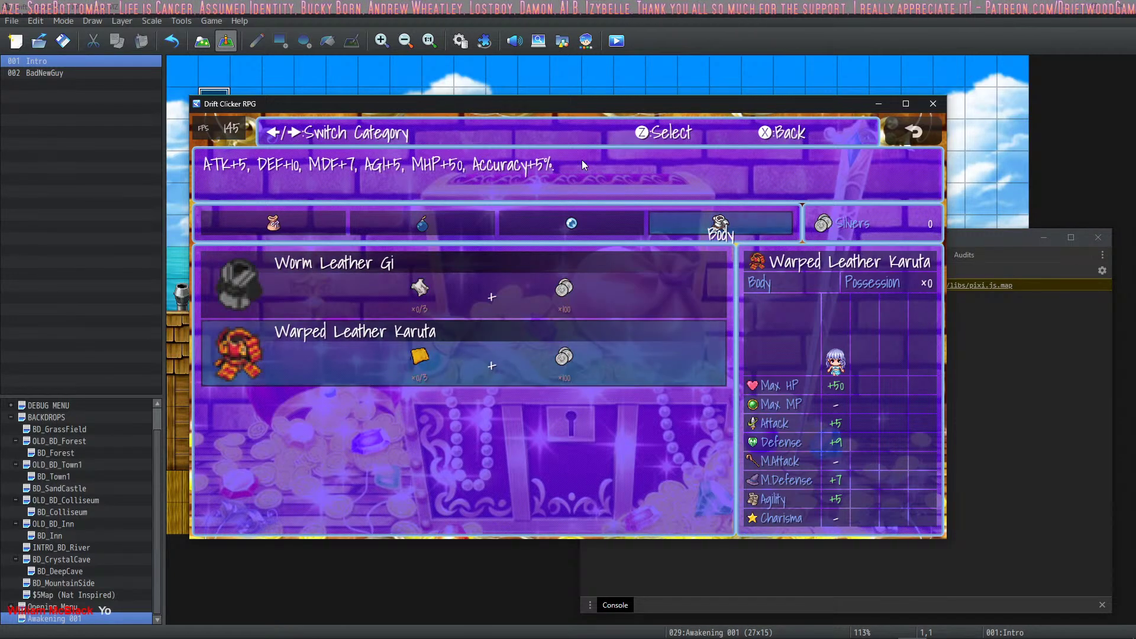
key(Up)
key(Down)
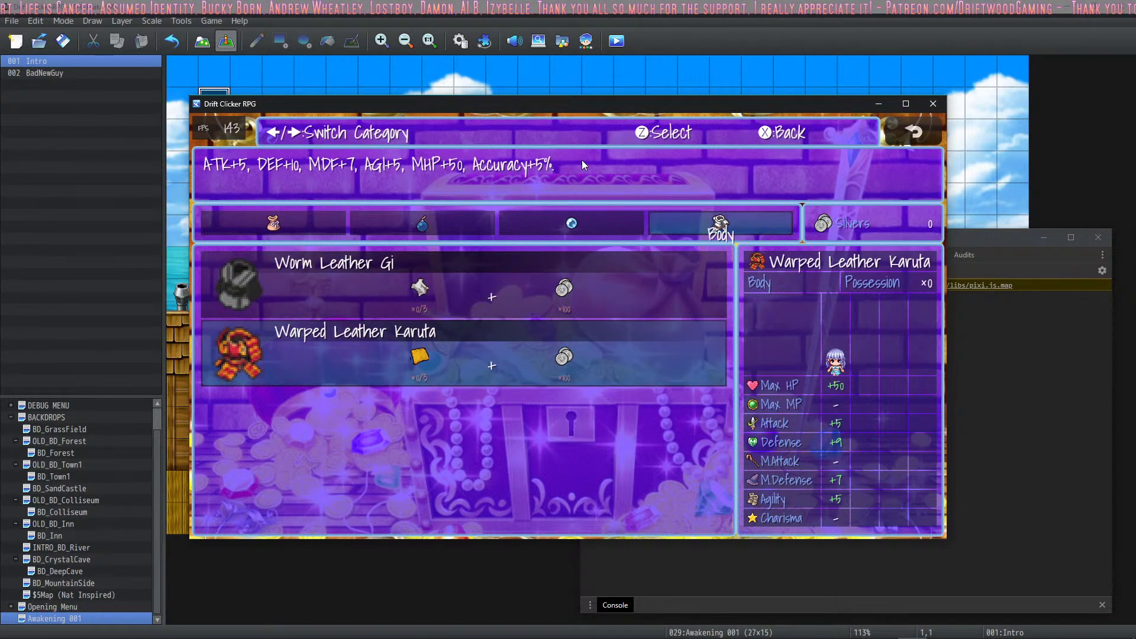
key(z)
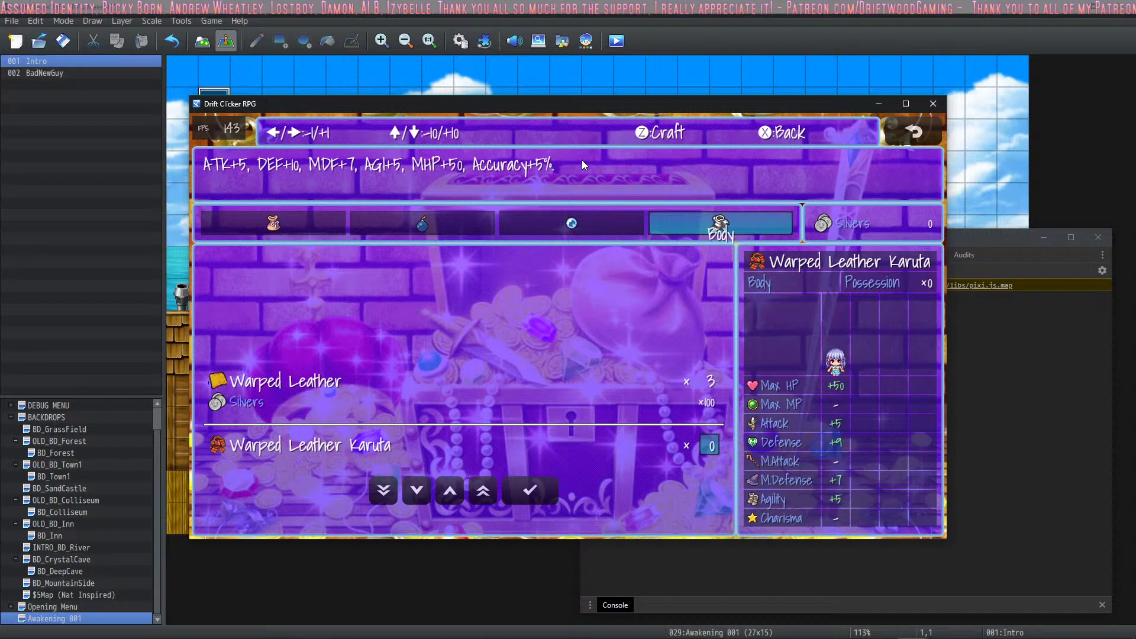
key(x)
key(Up)
key(Down)
key(Up)
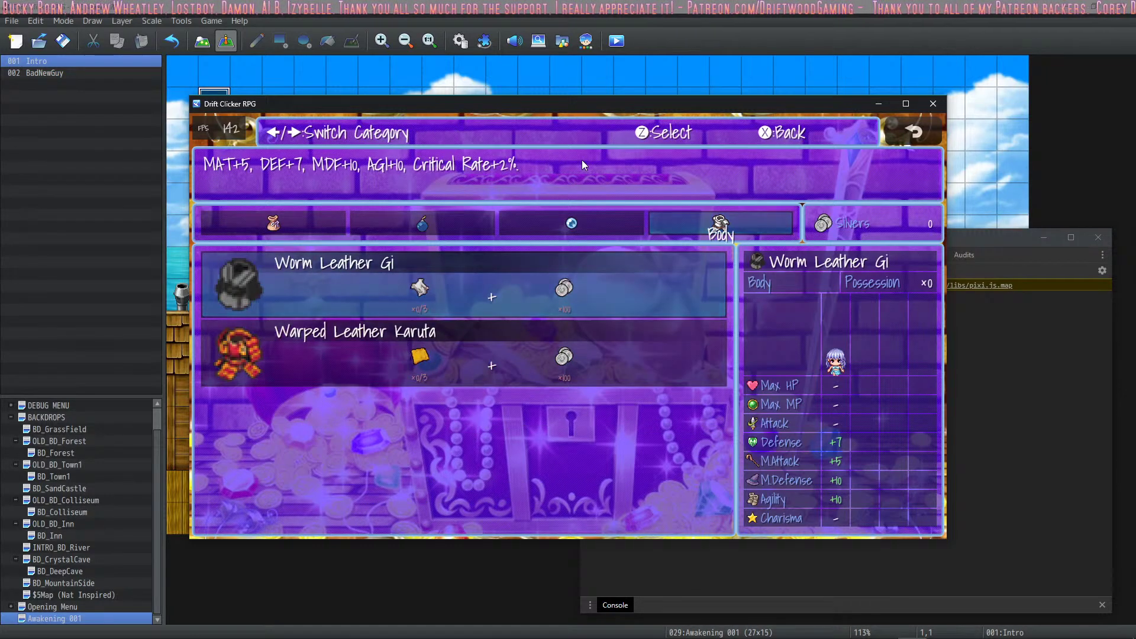
key(z)
key(x)
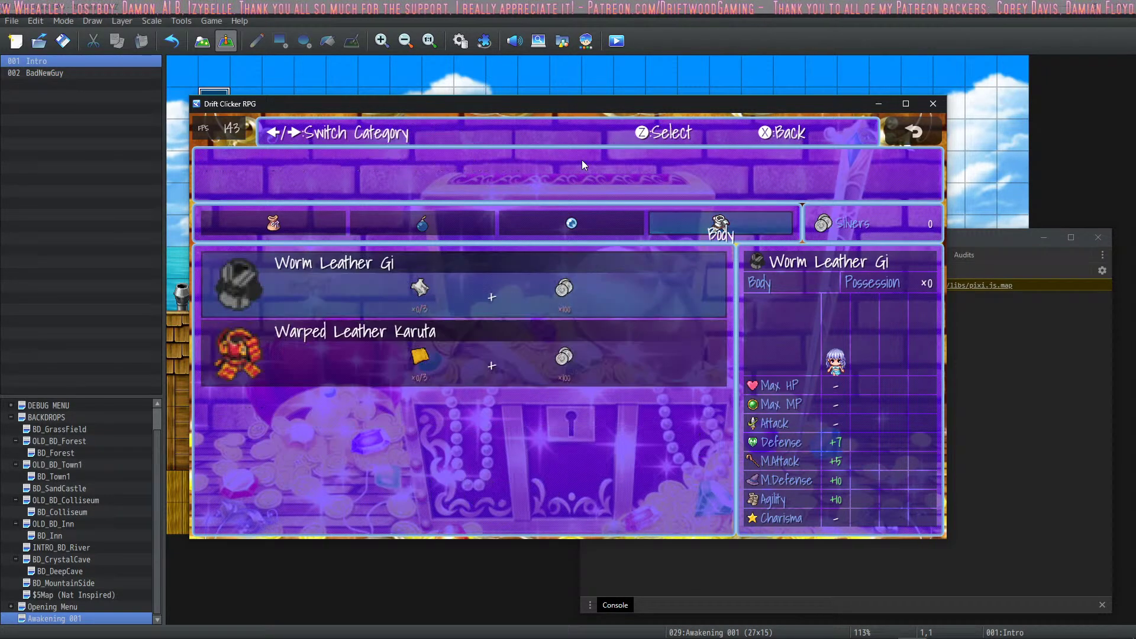
Check the crafting recipes in the Materials category and return to the game's main menu.
key(Left)
key(z)
key(x)
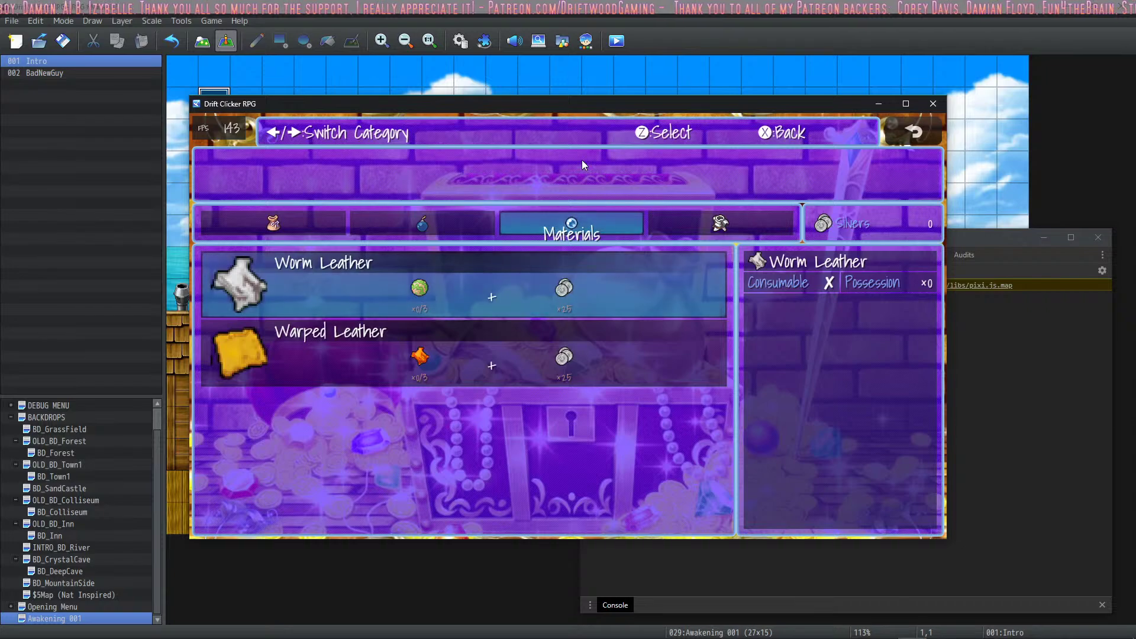
key(x)
key(Right)
key(Right)
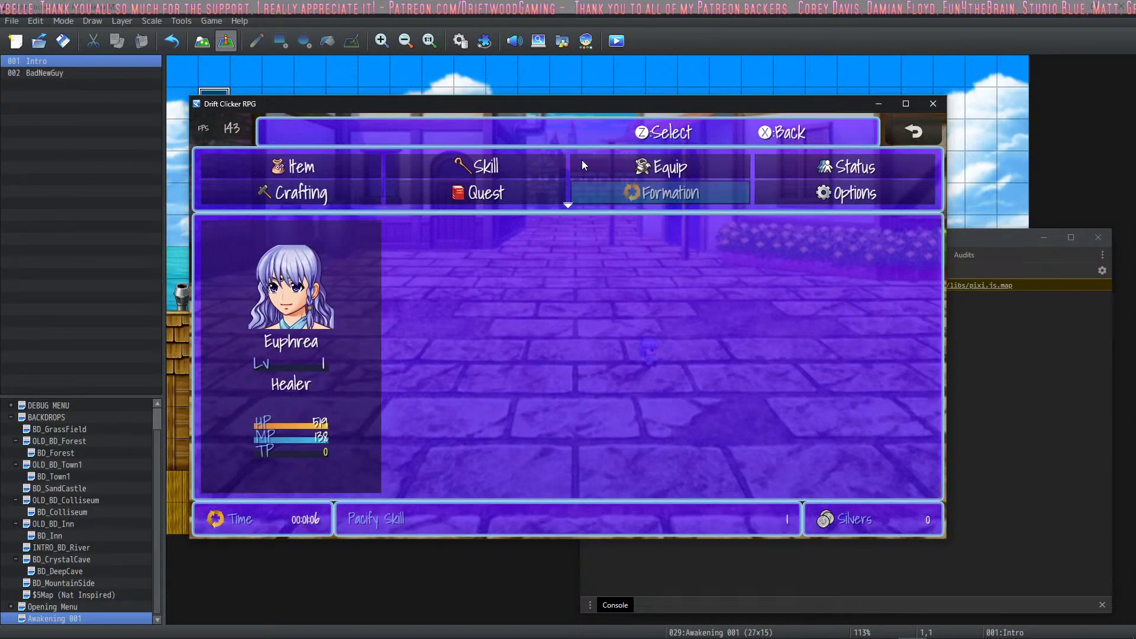
click(461, 42)
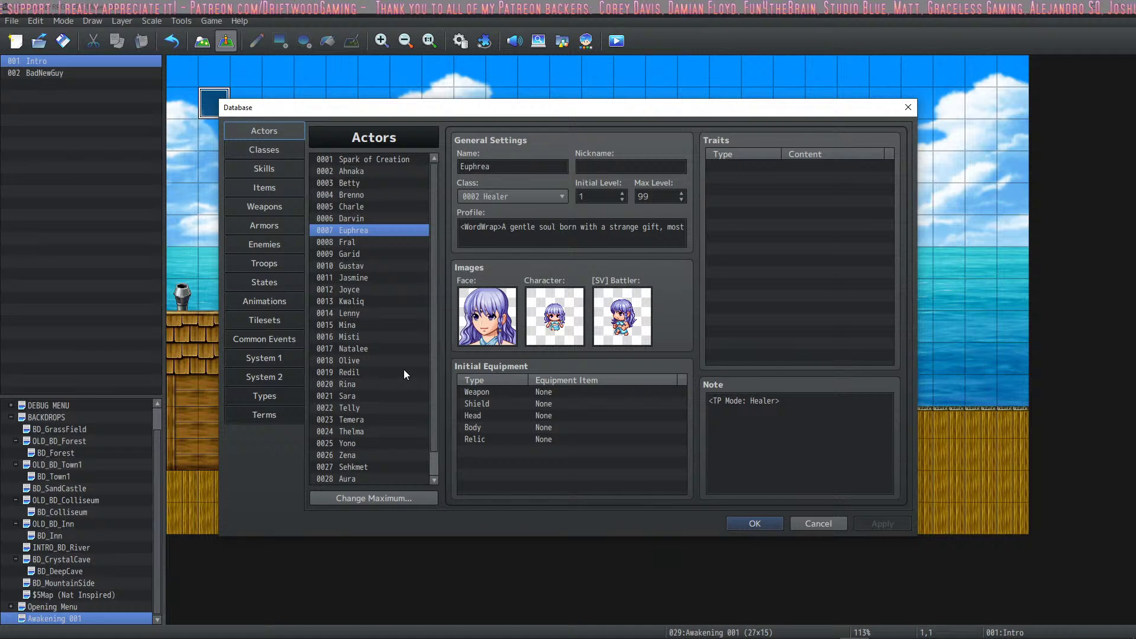
click(922, 635)
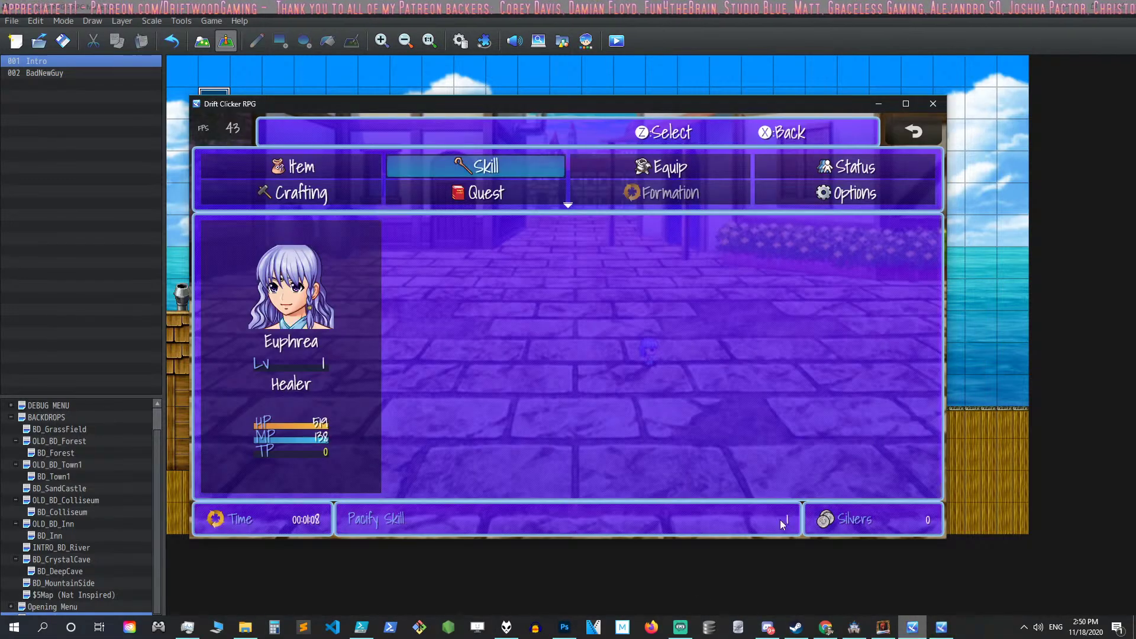
key(Down)
key(Down)
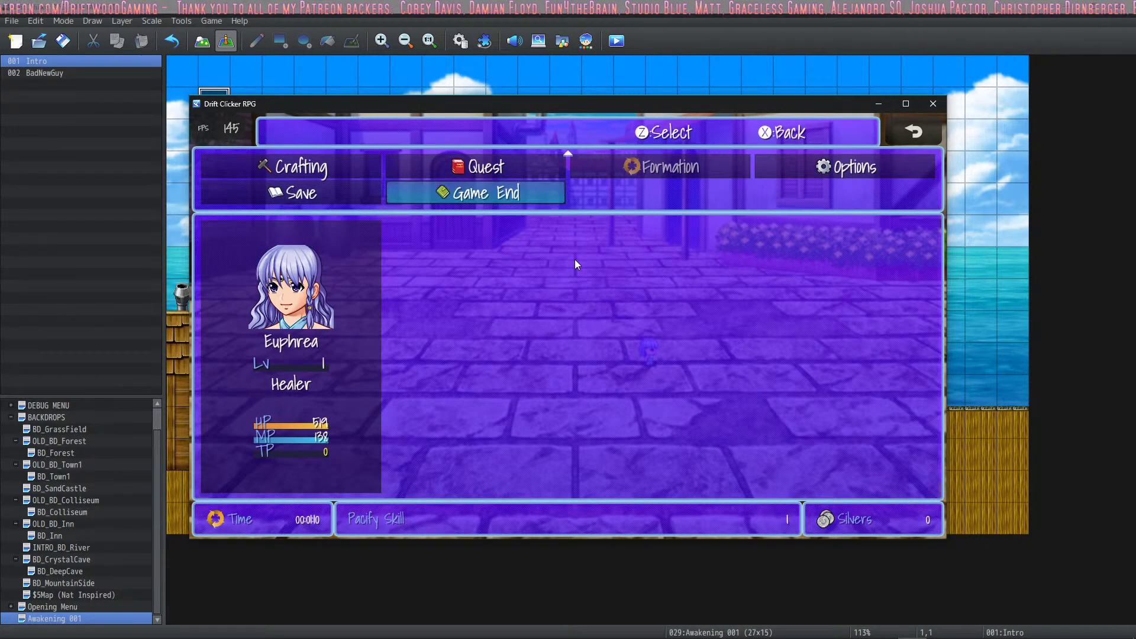
key(Up)
key(Left)
key(Right)
key(Right)
key(Right)
key(z)
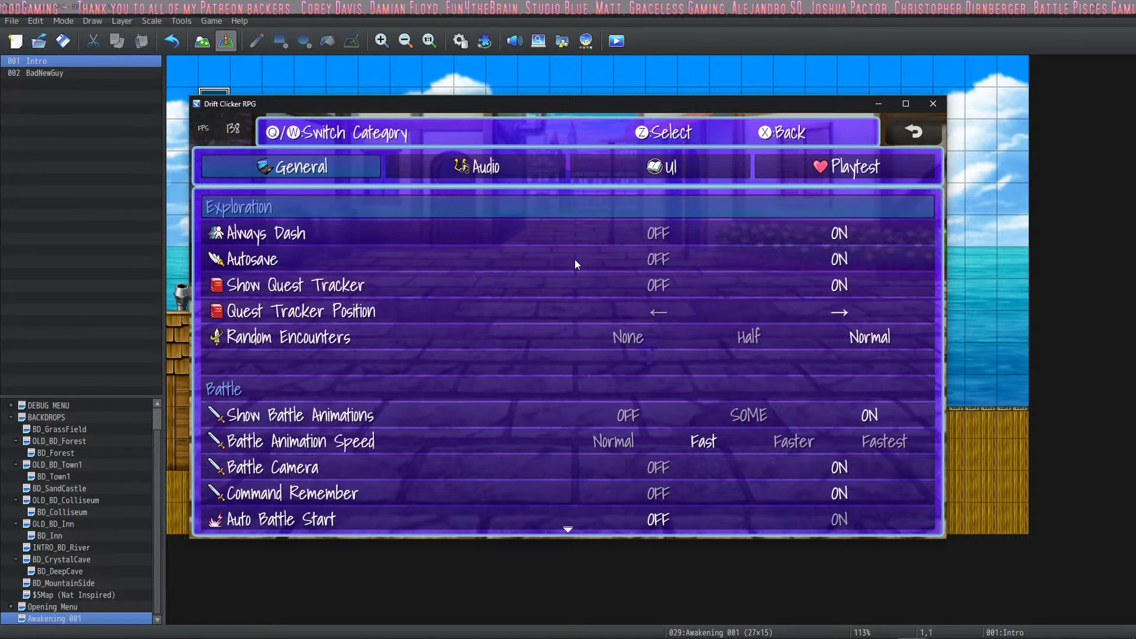
key(x)
key(Left)
key(Left)
key(Left)
key(z)
key(x)
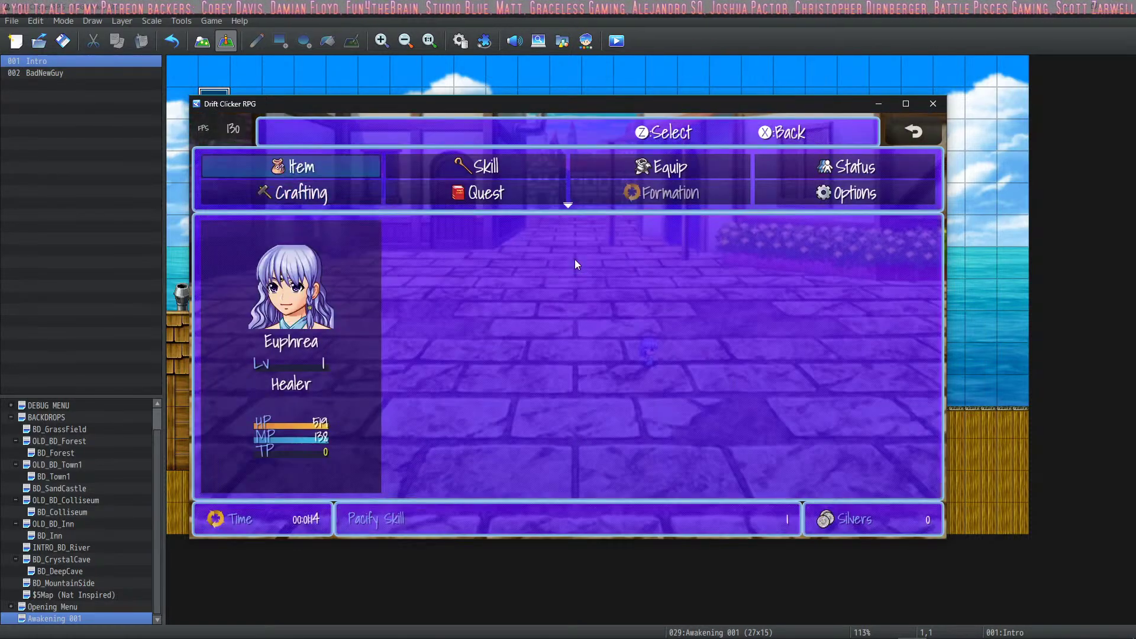
key(Right)
key(Down)
key(Up)
key(Right)
key(Left)
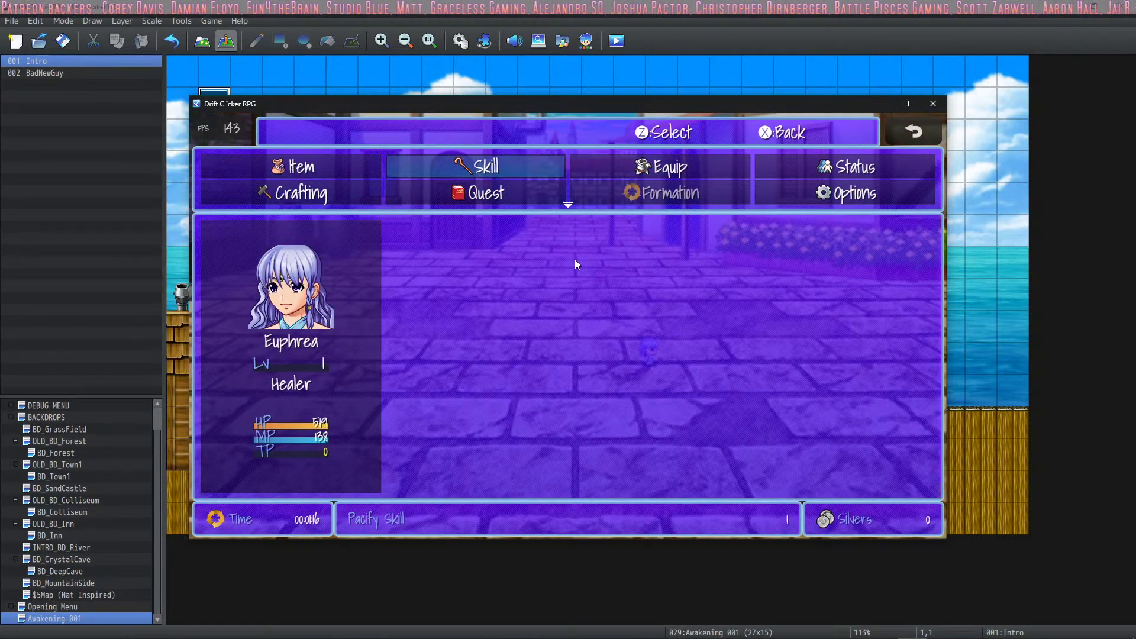
key(Left)
key(Right)
key(Right)
key(Left)
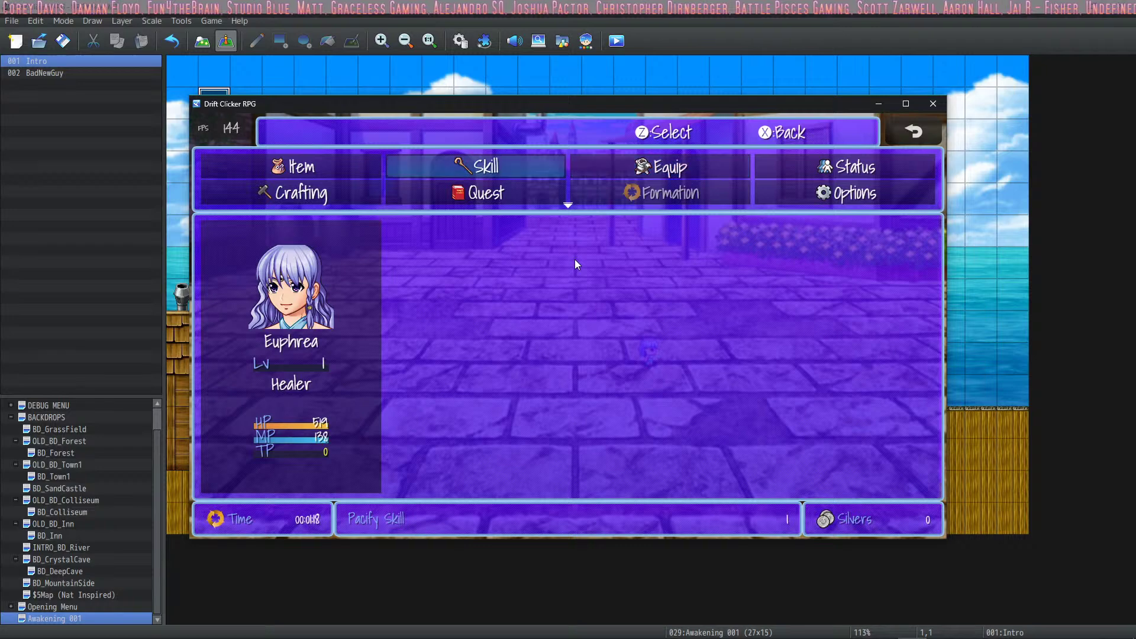
Review the TP Mode choices in Euphrea's skills, including the Healer mode's description.
key(z)
key(Down)
key(Down)
key(z)
key(Down)
key(Right)
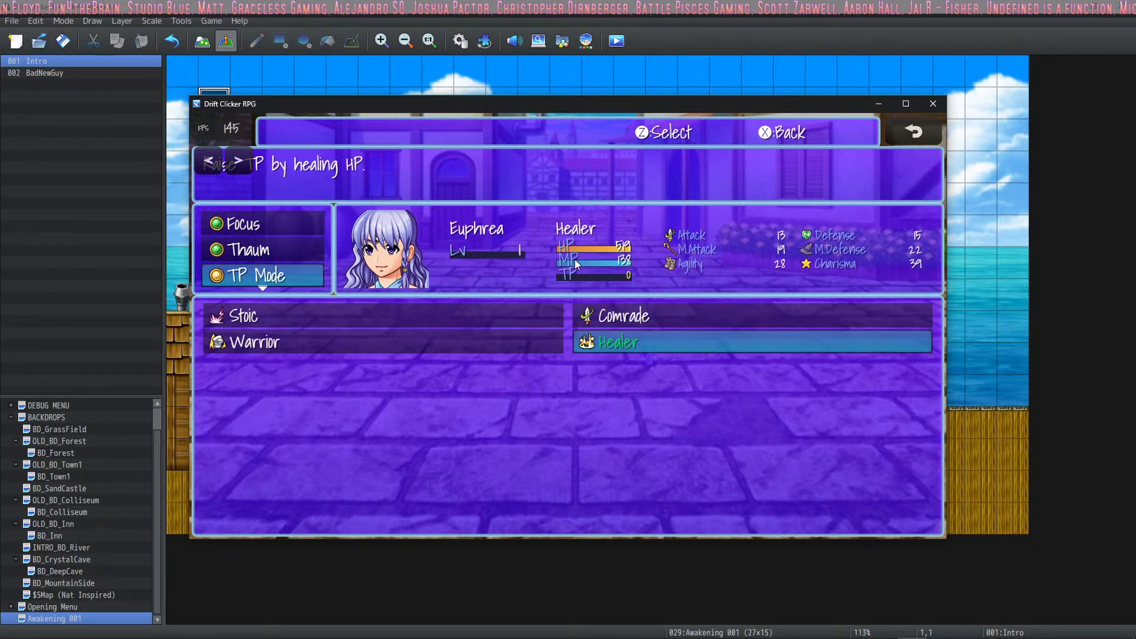
key(x)
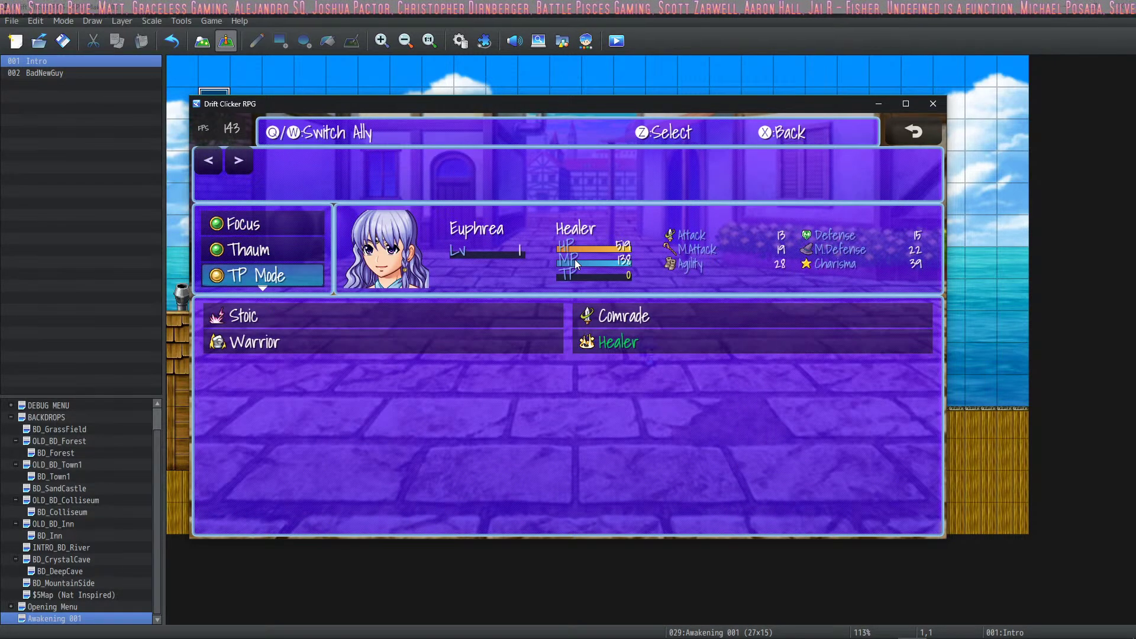
key(x)
key(Right)
key(Right)
key(Down)
key(Down)
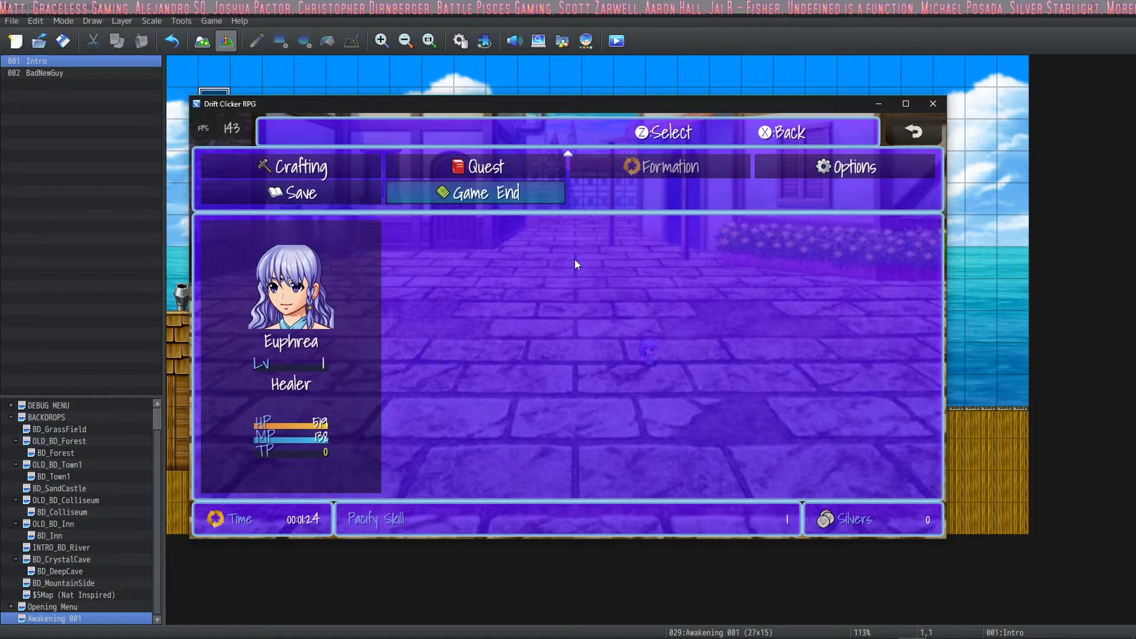
key(Left)
key(Up)
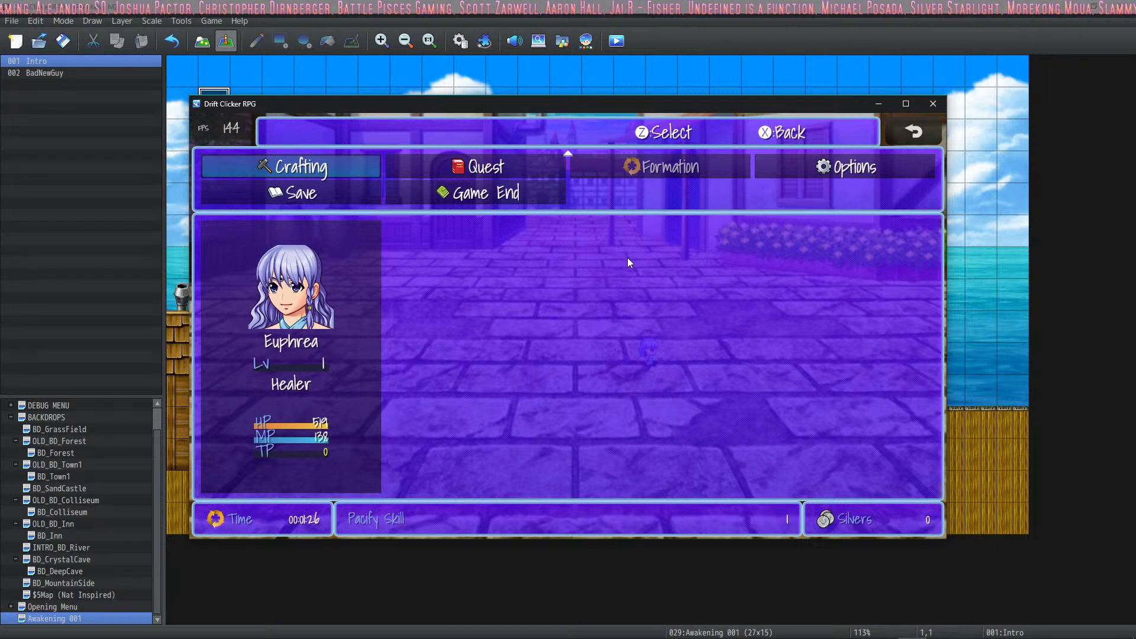
key(Right)
key(Right)
Inspect the crafting note of the Worm Leather Gi armor in the database and compare its linen ingredient with the White Linen Sheet item entry.
click(457, 43)
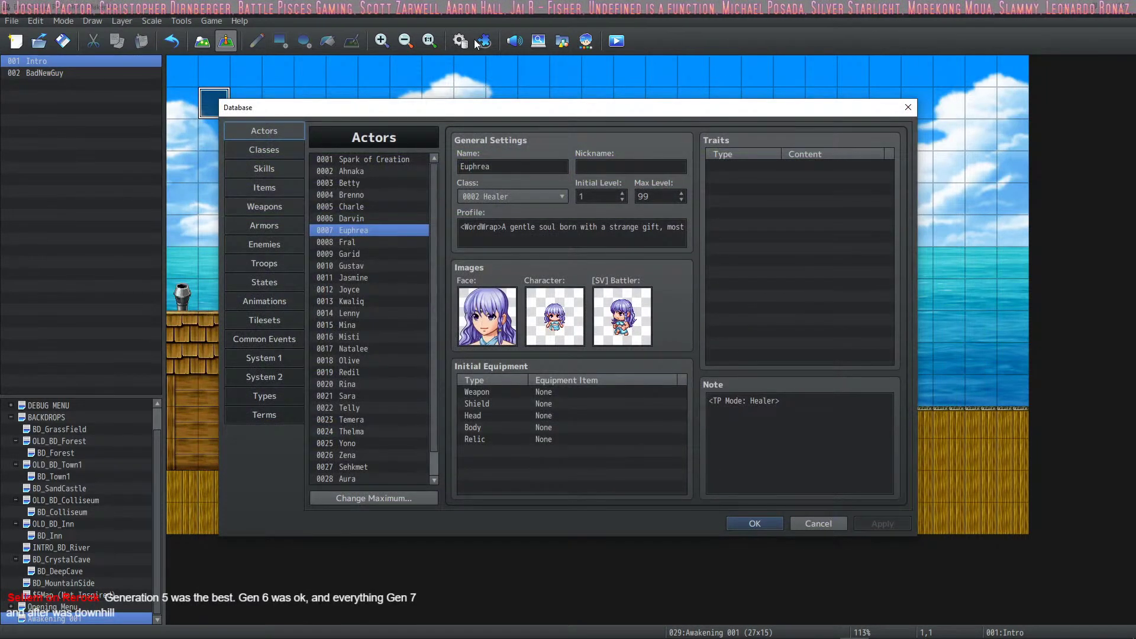
click(276, 187)
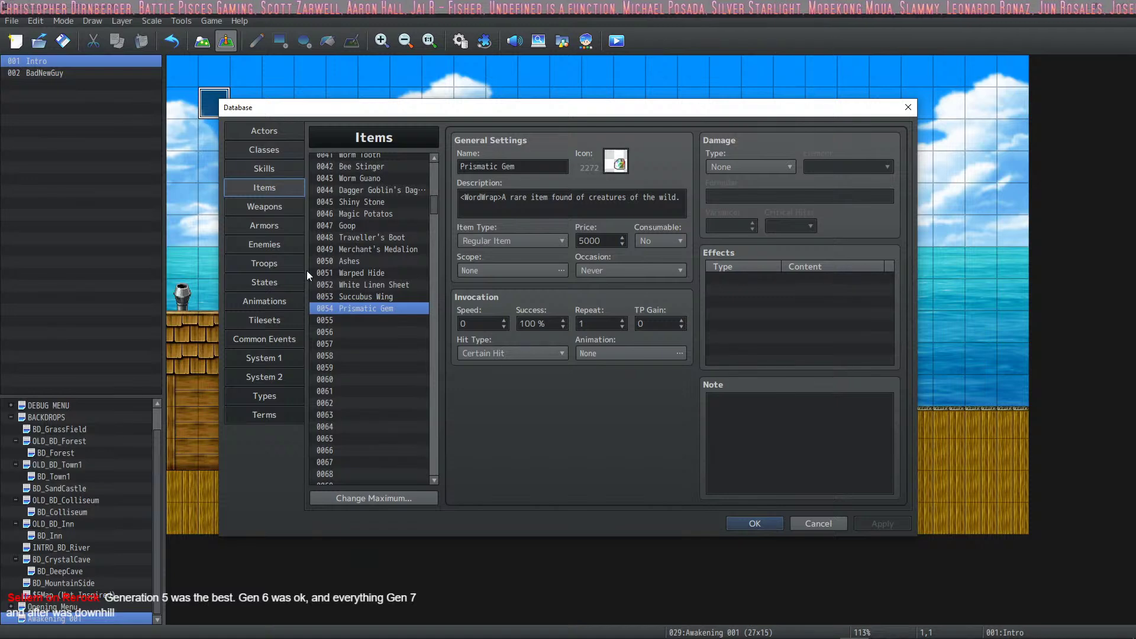
click(274, 211)
click(278, 226)
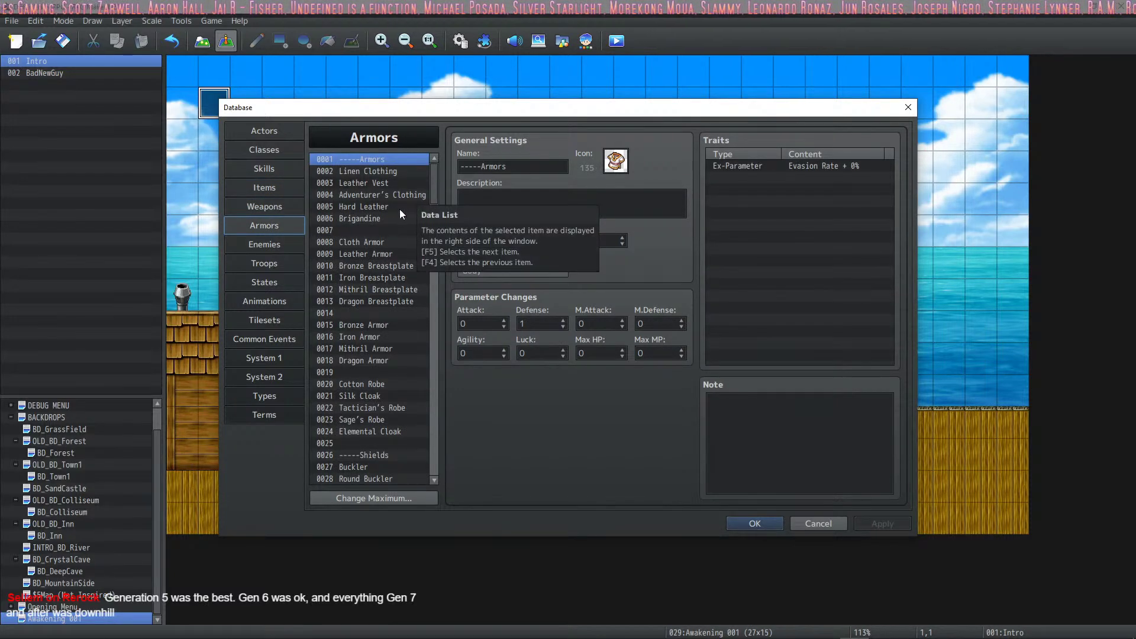
drag(431, 188, 435, 325)
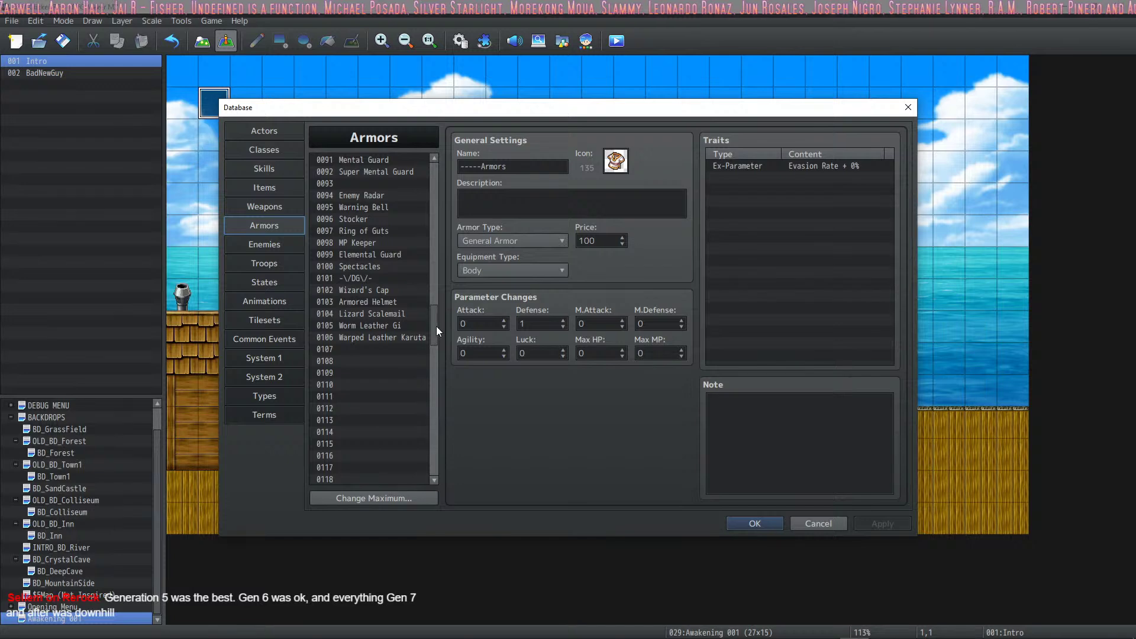
drag(393, 295, 393, 329)
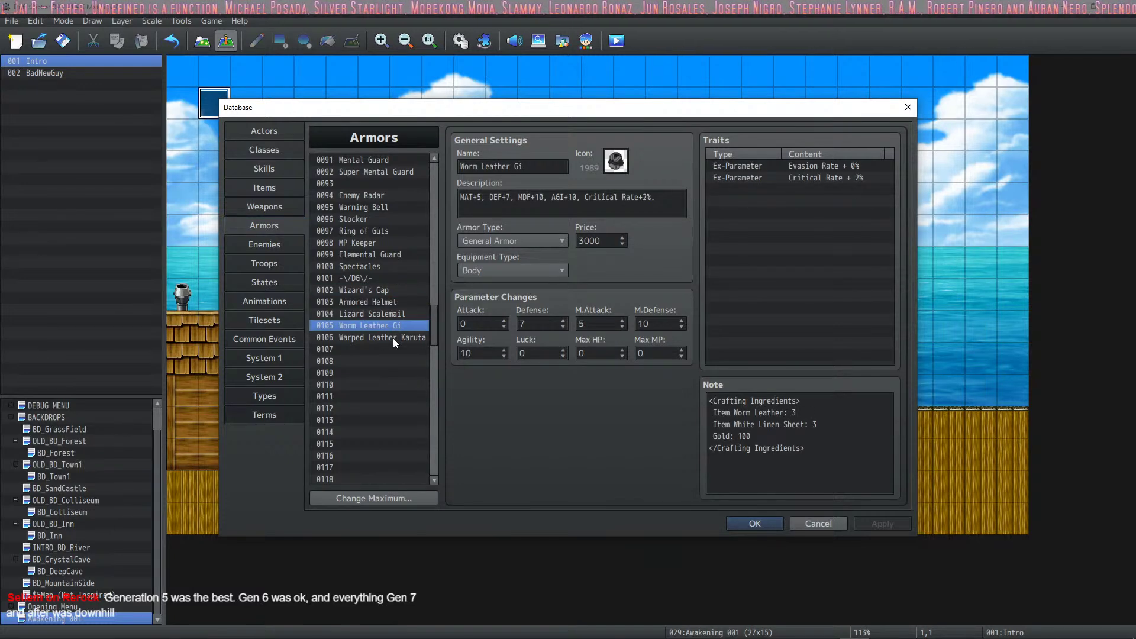
click(772, 436)
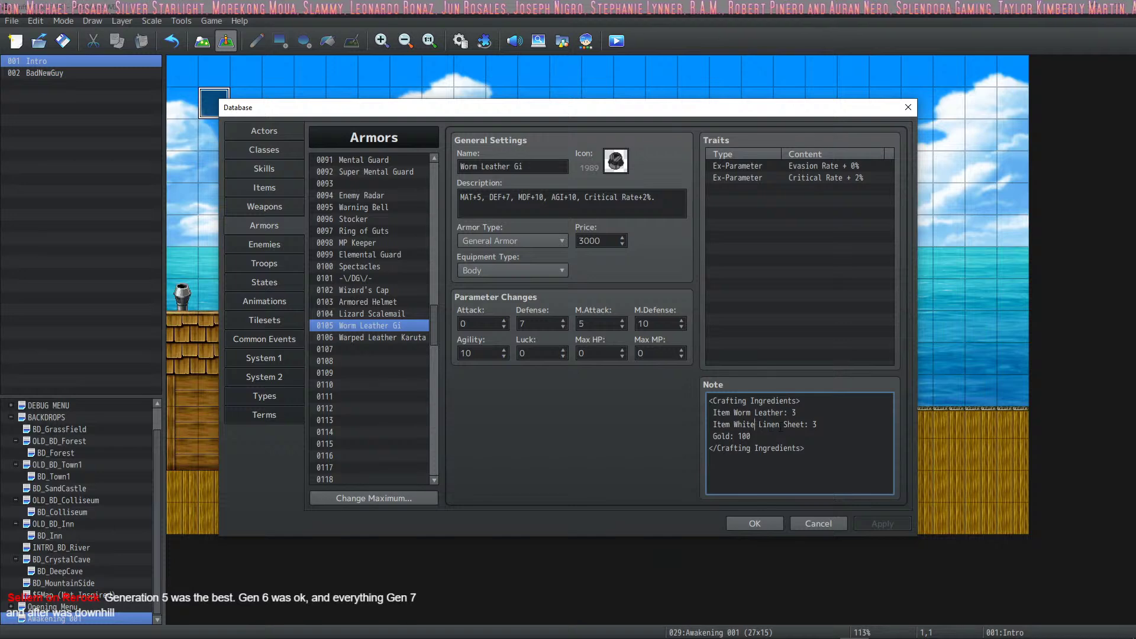
click(264, 188)
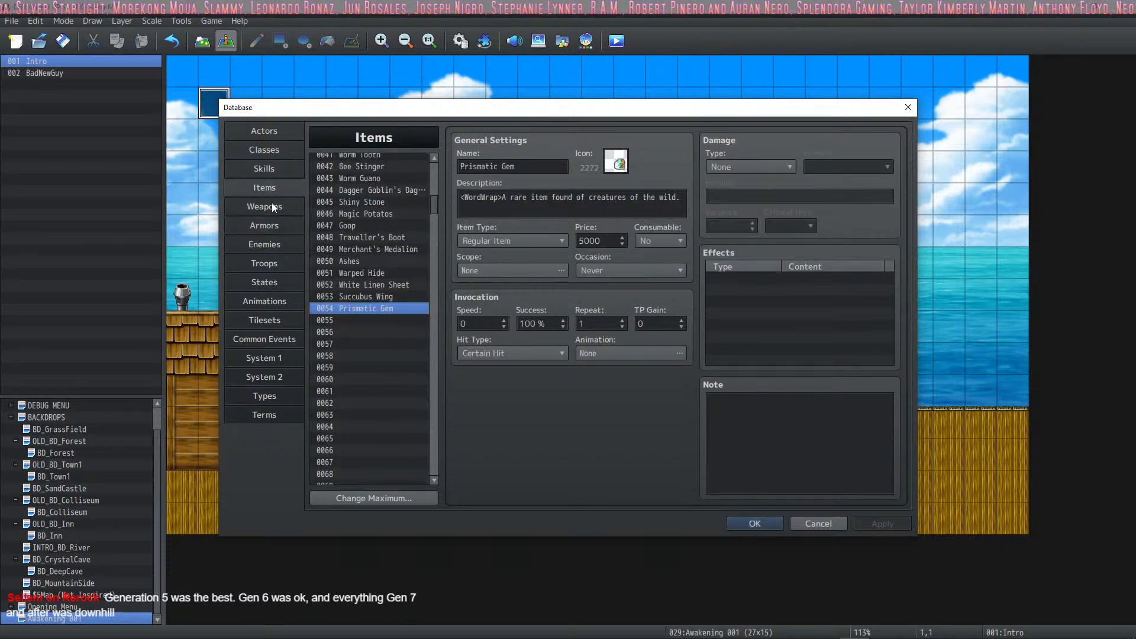
click(383, 285)
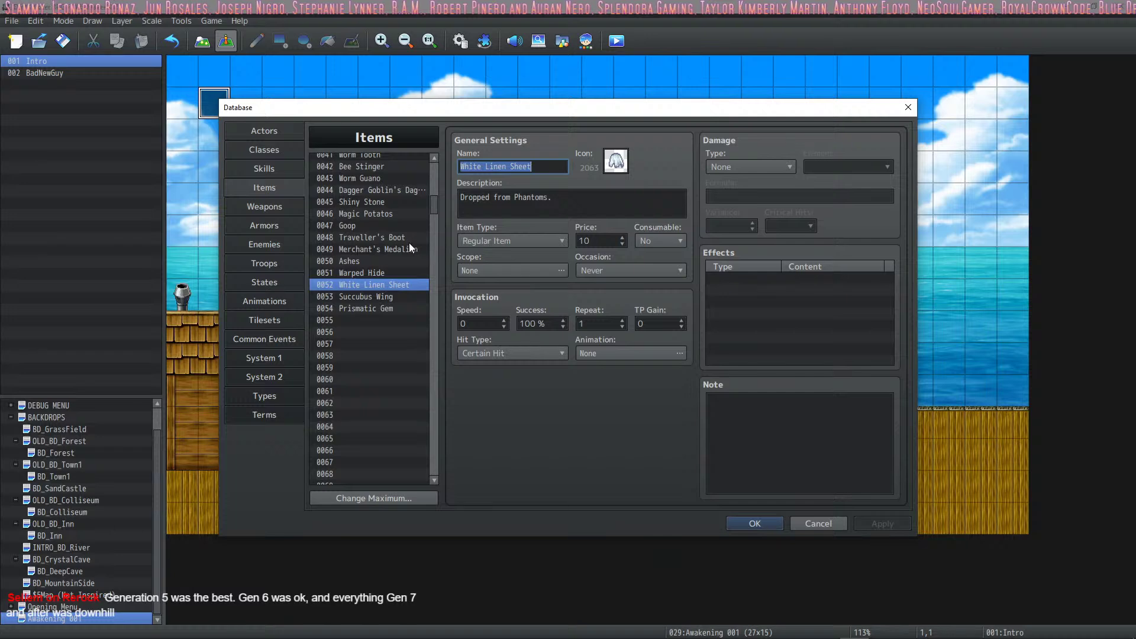
In the Worm Leather Gi note, remove the ingredient lines' leading spaces, add a comma after each item quantity, and save the database.
click(268, 222)
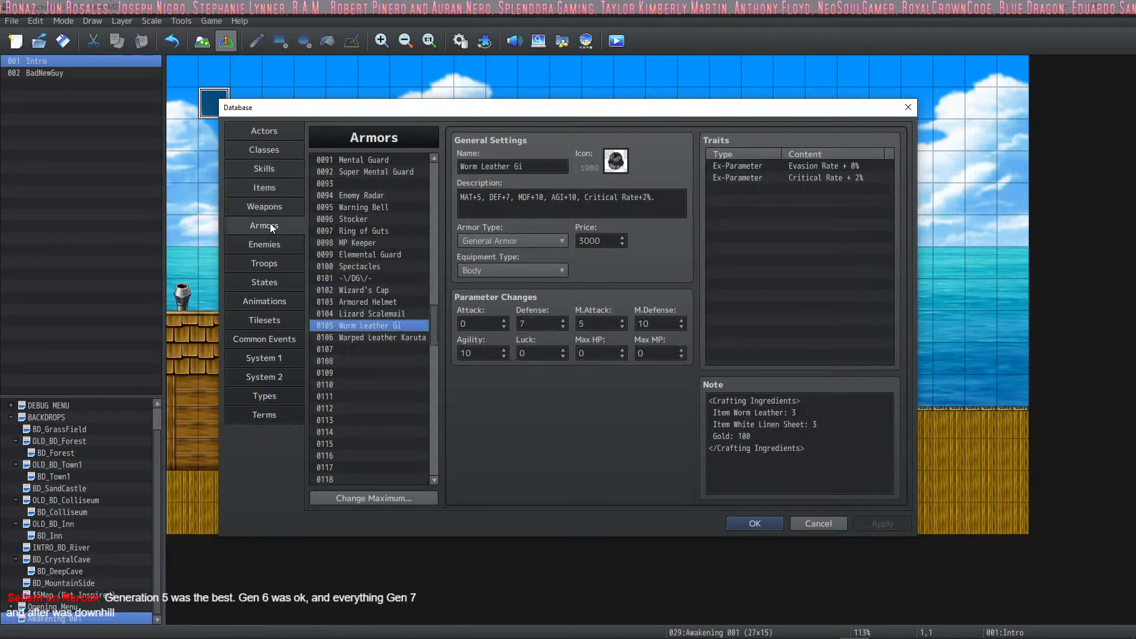
click(755, 424)
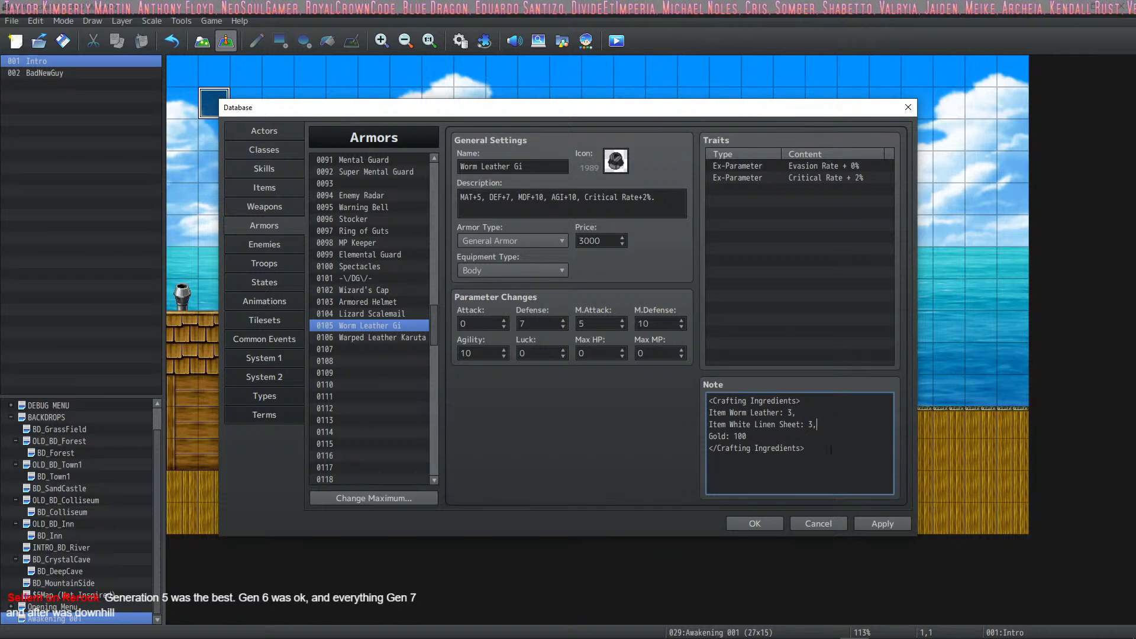
click(884, 527)
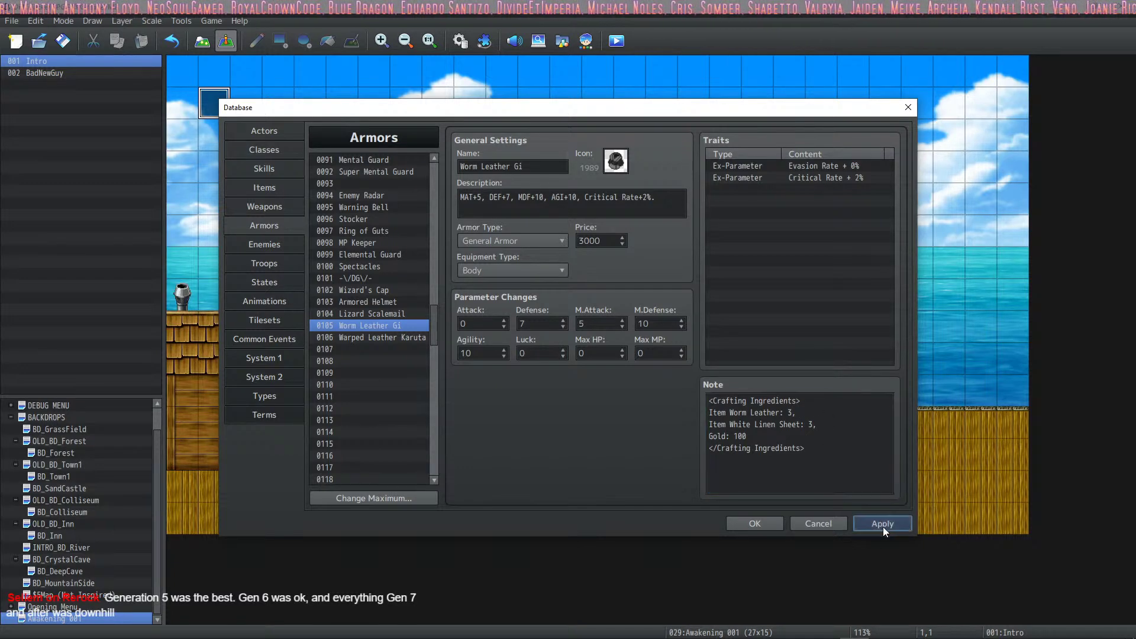
click(747, 524)
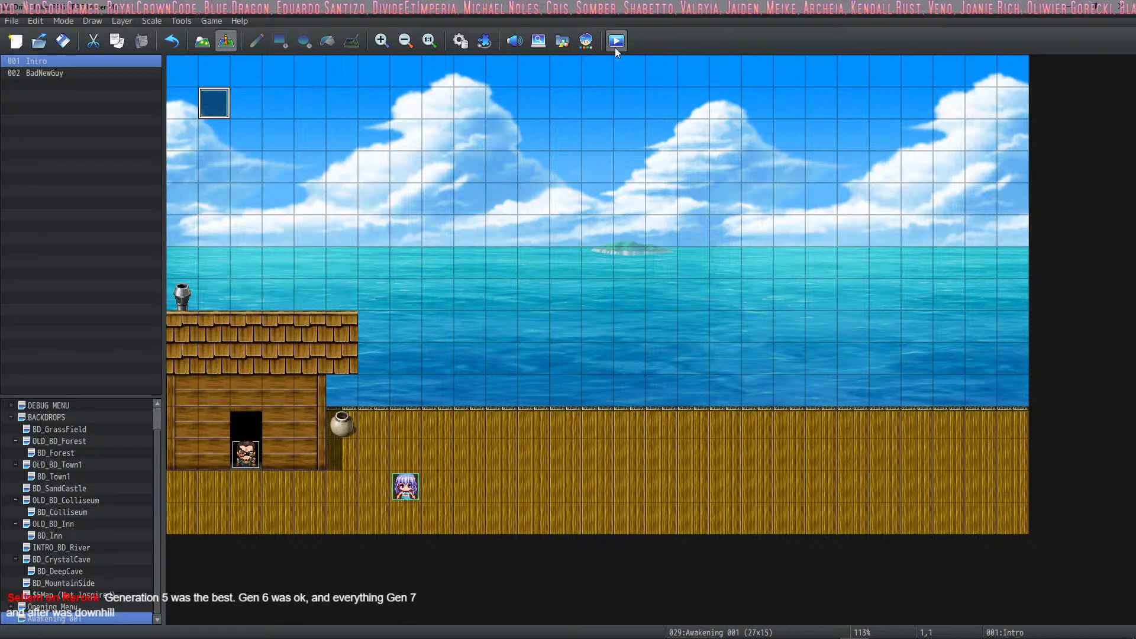
Start a playtest and advance through the intro dialogue between Grampa's Friend and Euphrea until the town.
key(ctrl+r)
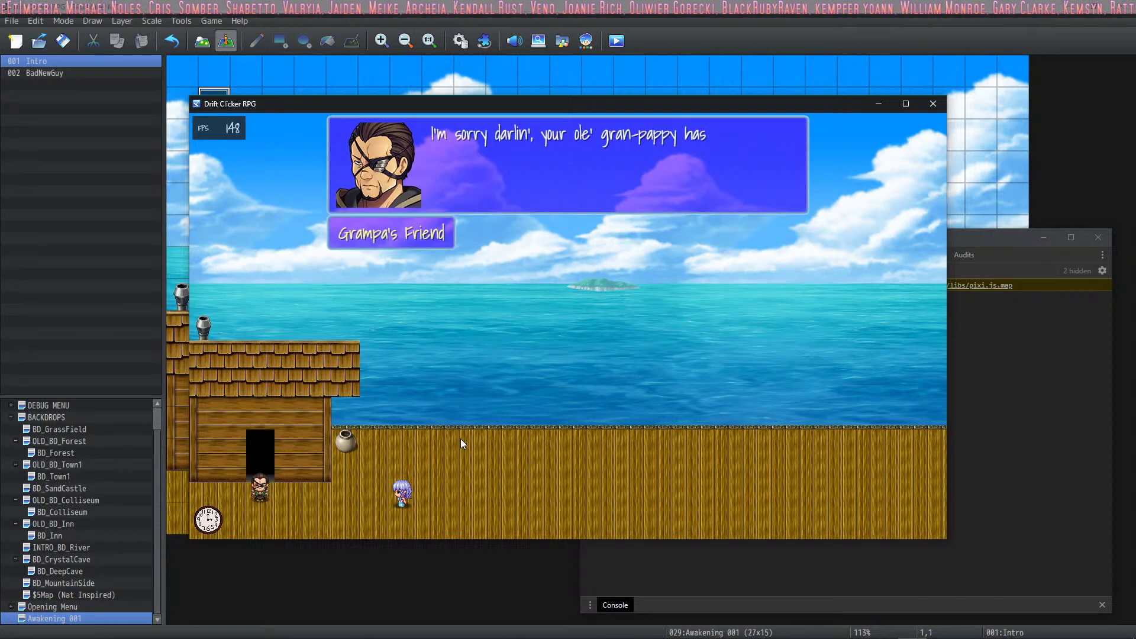
key(Return)
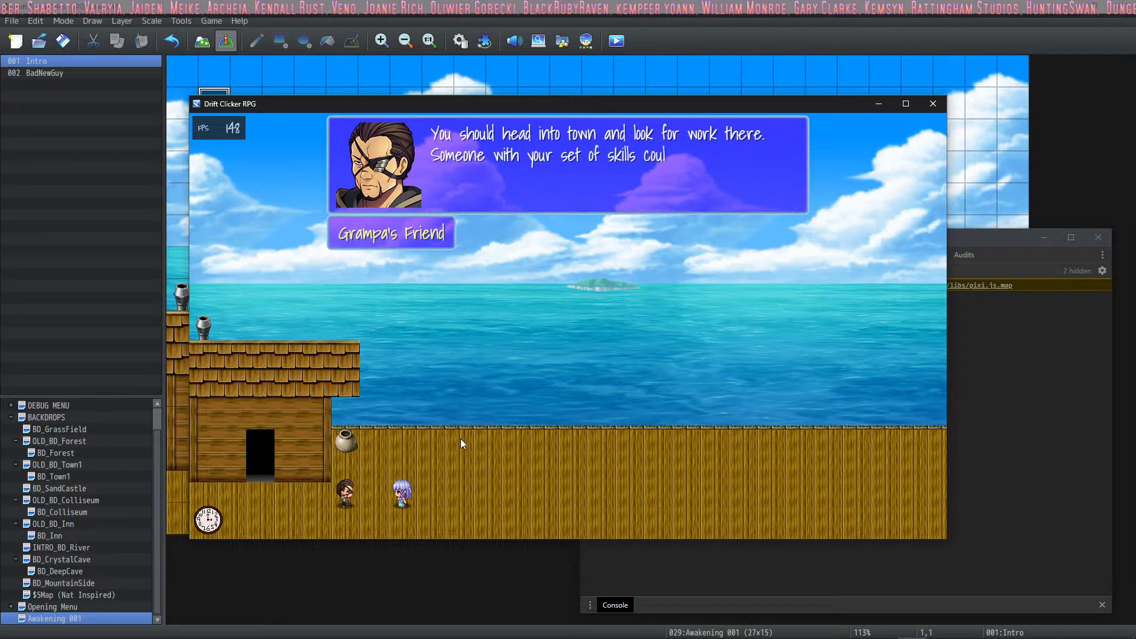
key(Return)
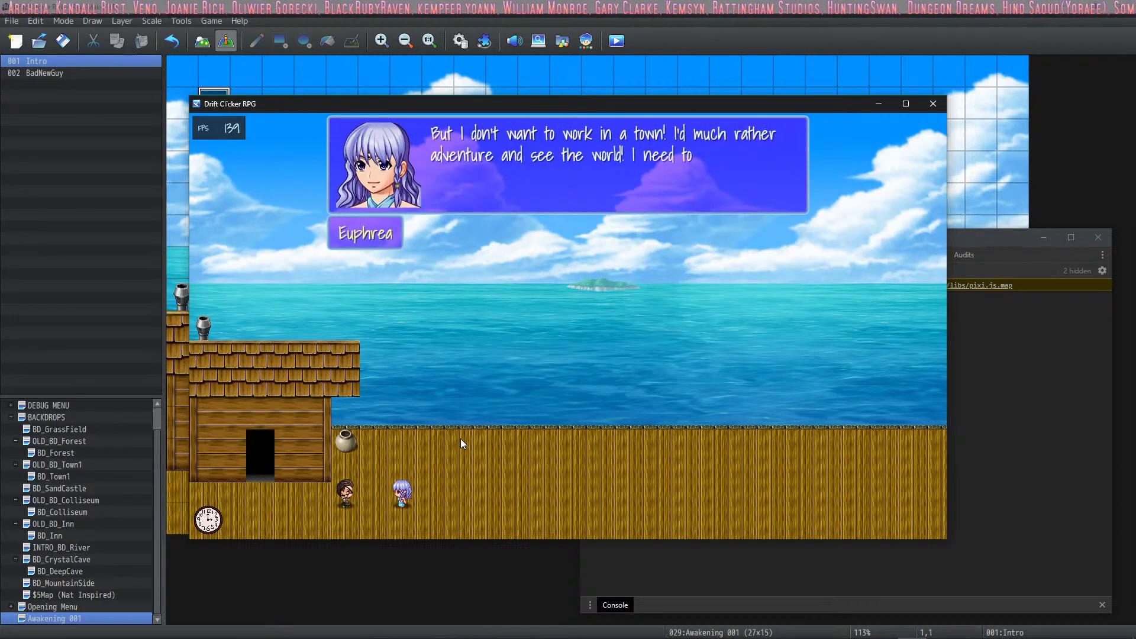
key(Return)
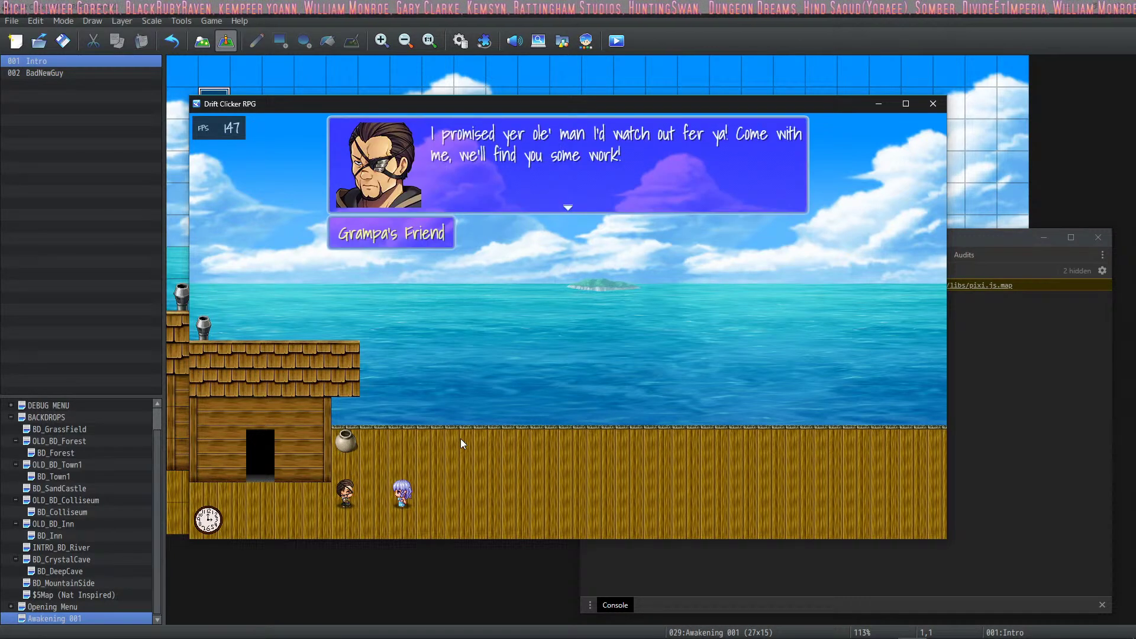
key(Return)
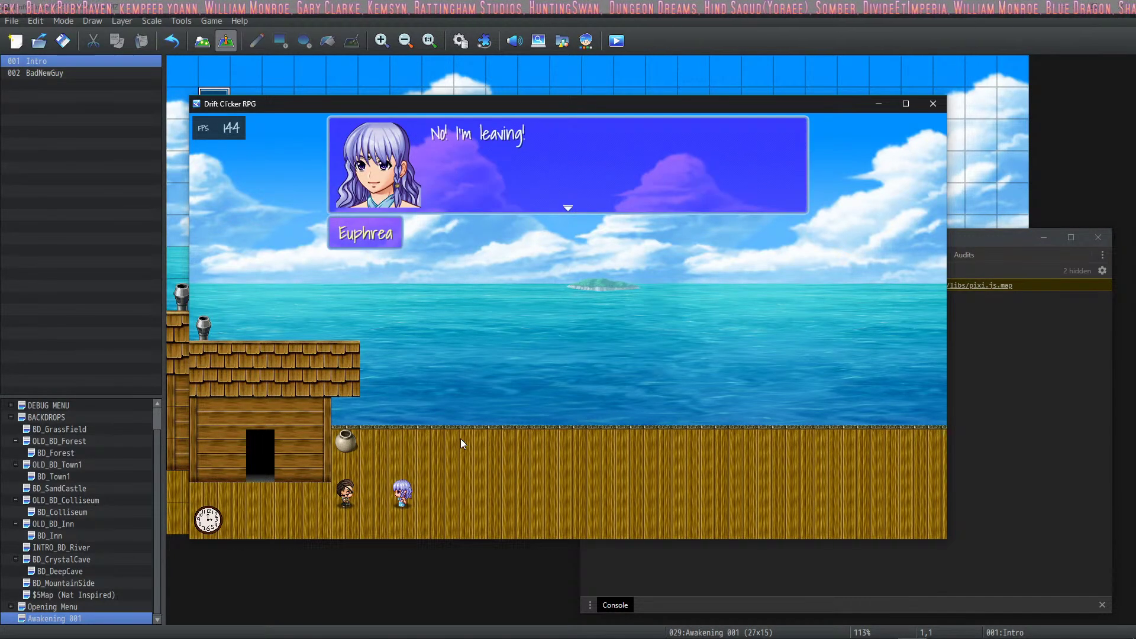
key(Return)
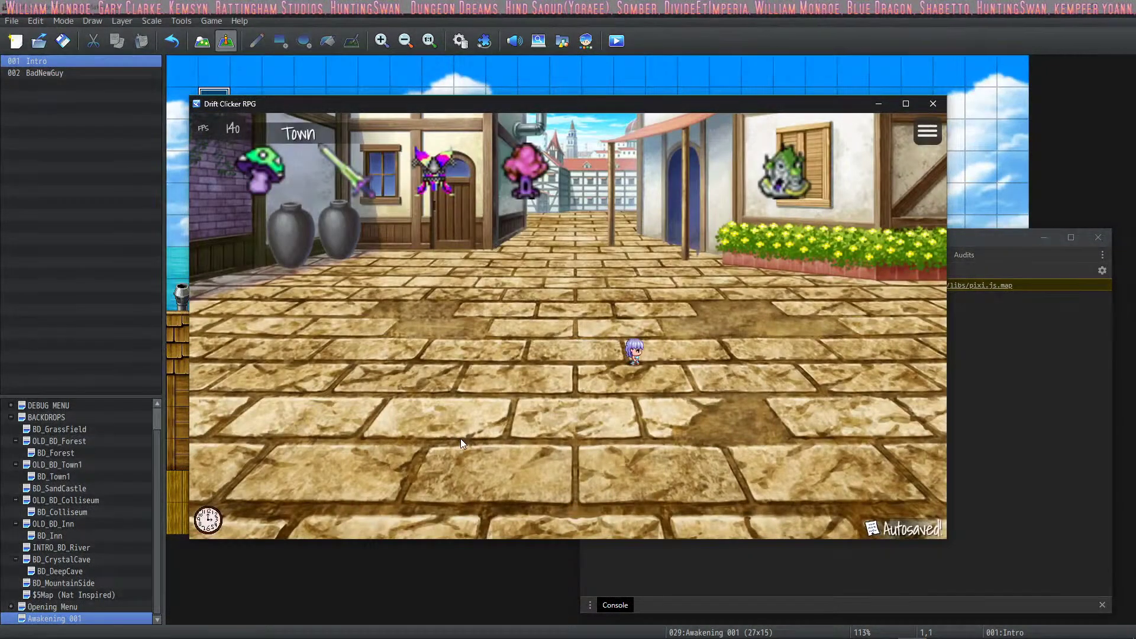
Check the Worm Leather and Warped Leather recipes in the Materials category of the game's crafting screen.
key(Escape)
key(Down)
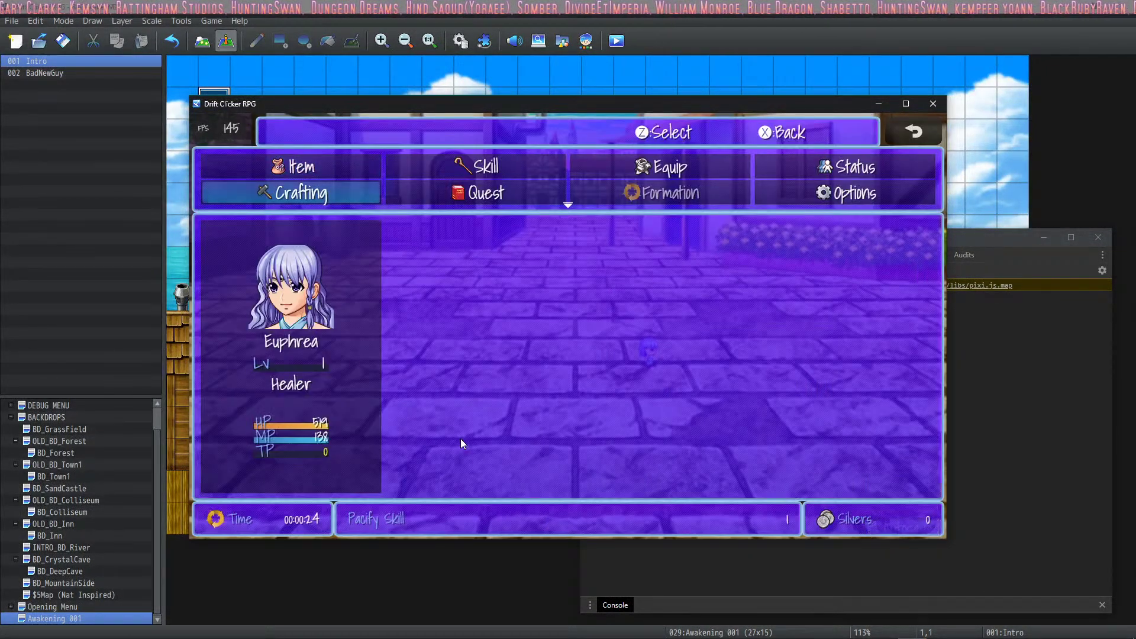
key(Down)
key(Up)
key(z)
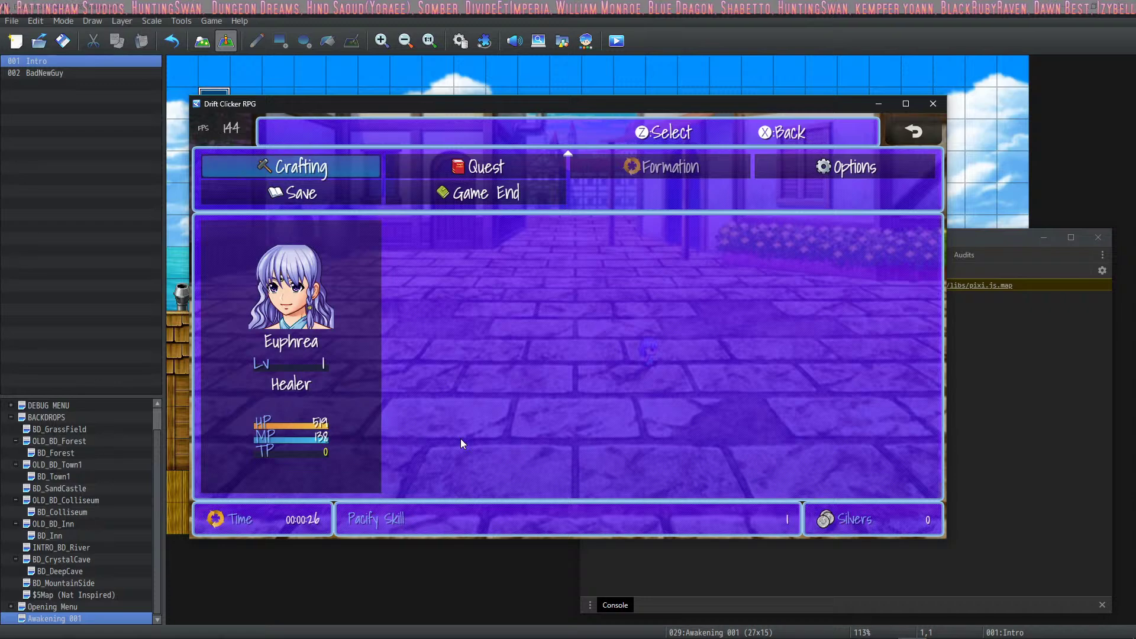
key(Right)
key(Right)
key(Down)
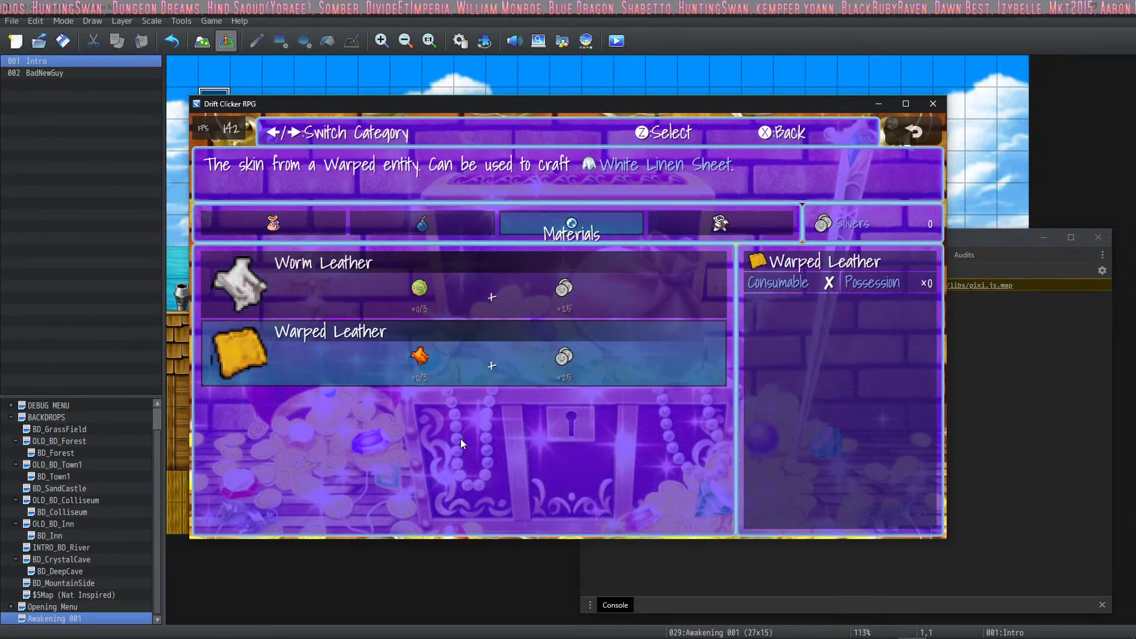
key(Up)
key(z)
key(x)
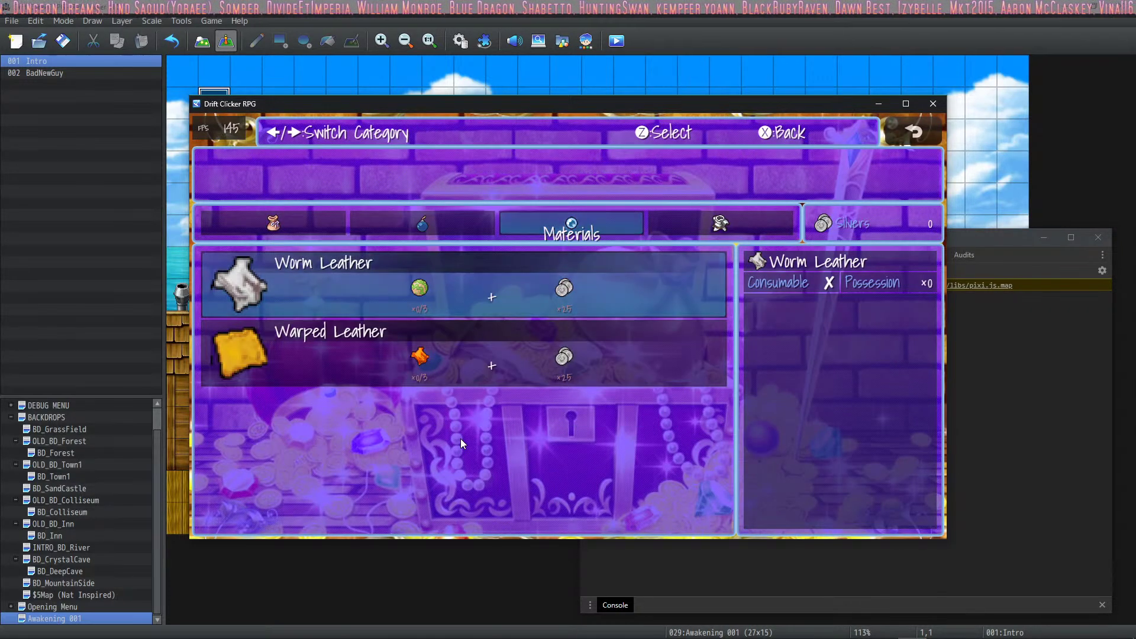
Compare the Worm Leather Gi and Warped Leather Karuta recipes in the Body crafting category, and end the playtest.
key(Down)
key(Right)
key(Down)
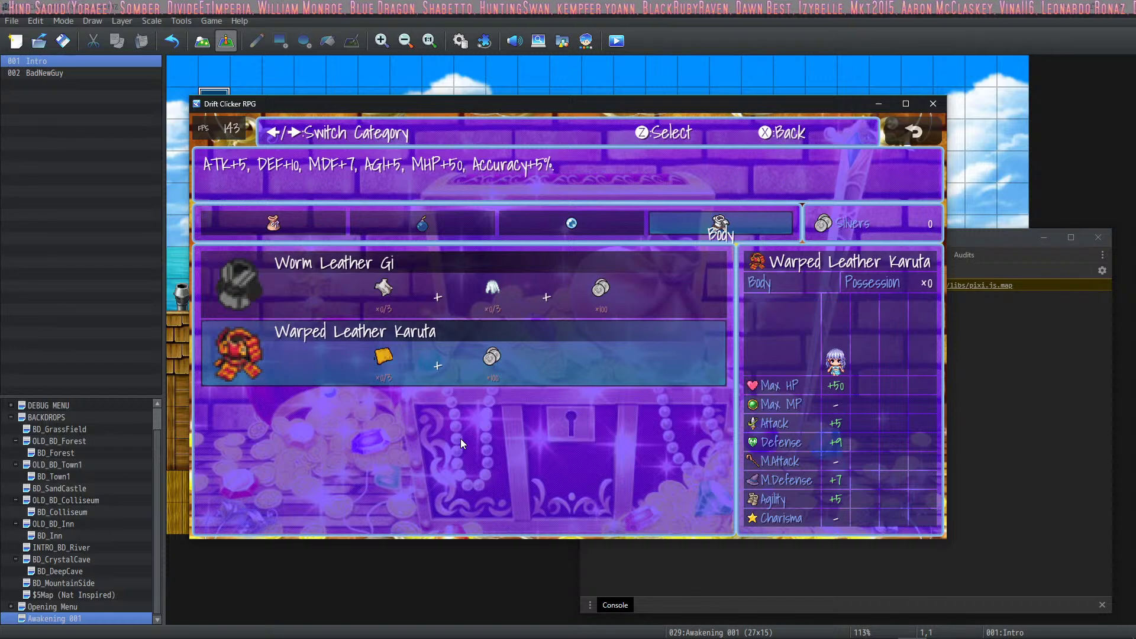
key(Up)
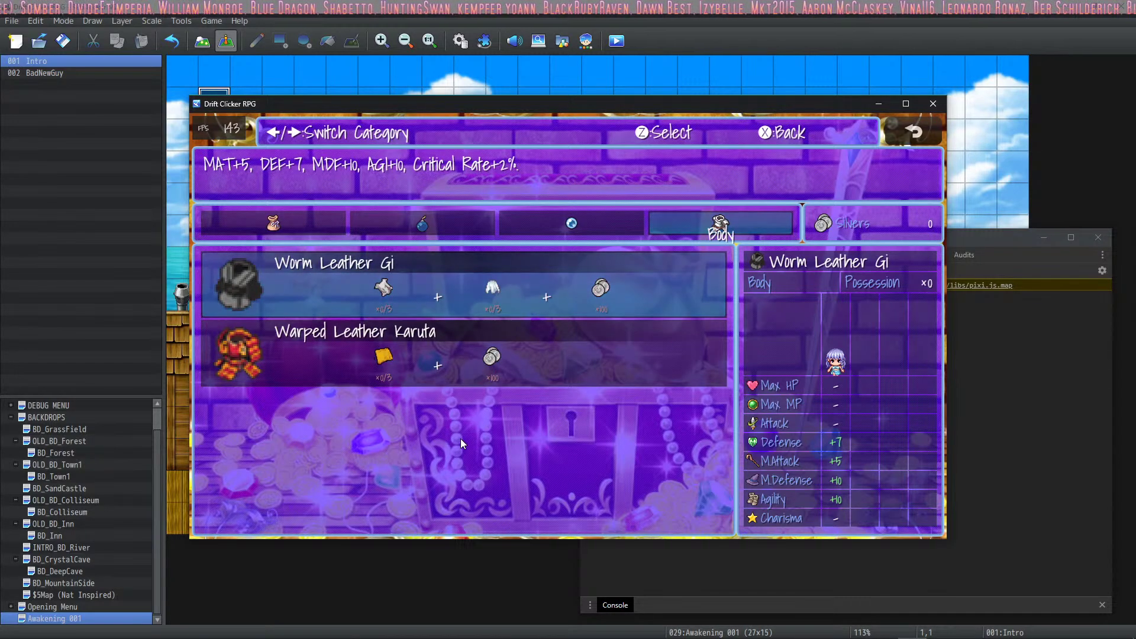
key(Down)
key(Up)
key(Down)
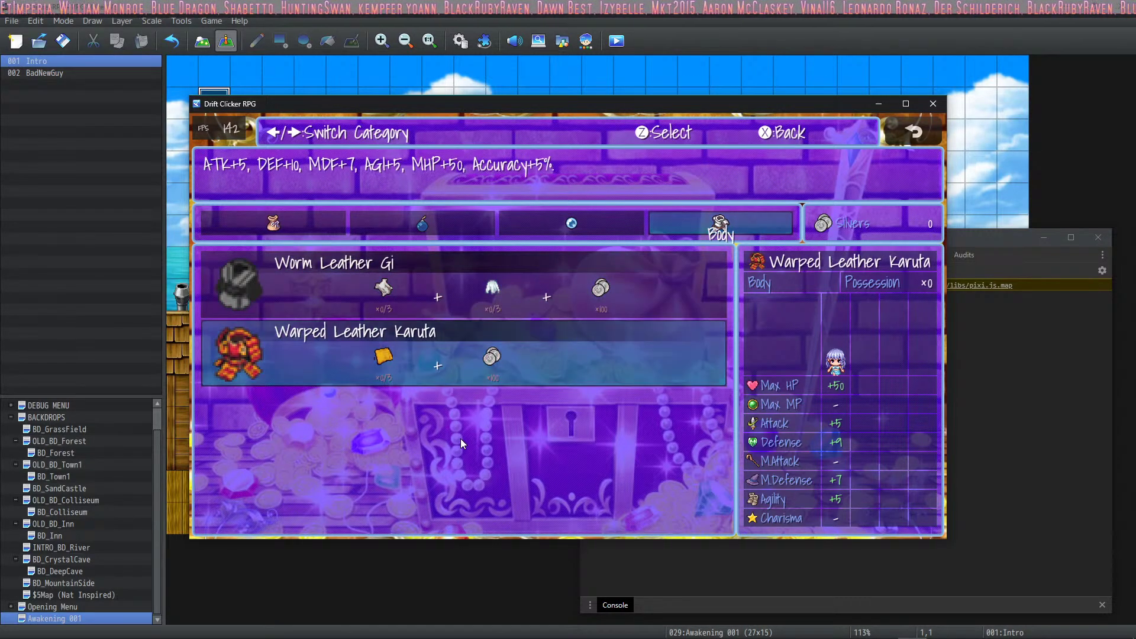
key(Up)
key(Down)
key(Up)
key(Down)
key(Up)
key(Down)
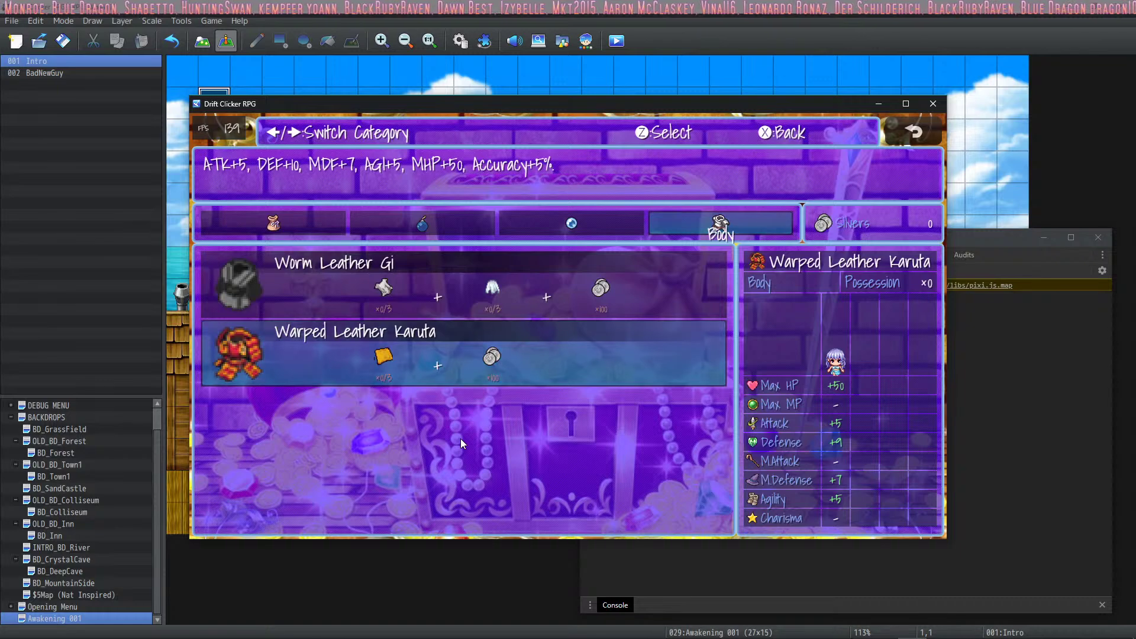
key(Up)
key(Down)
key(Up)
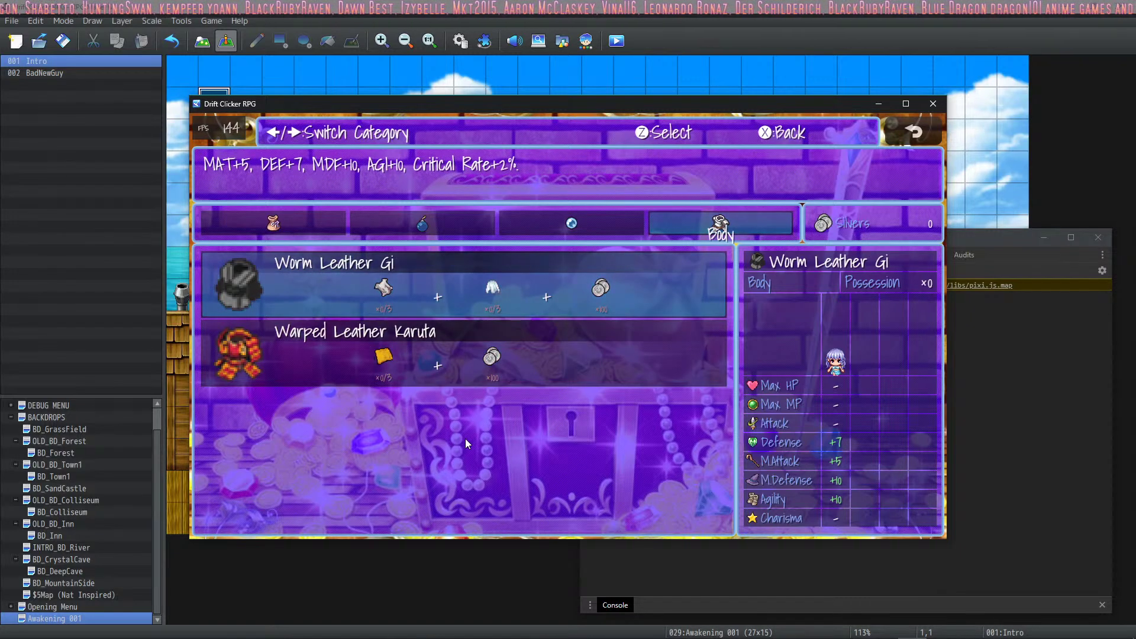
key(Down)
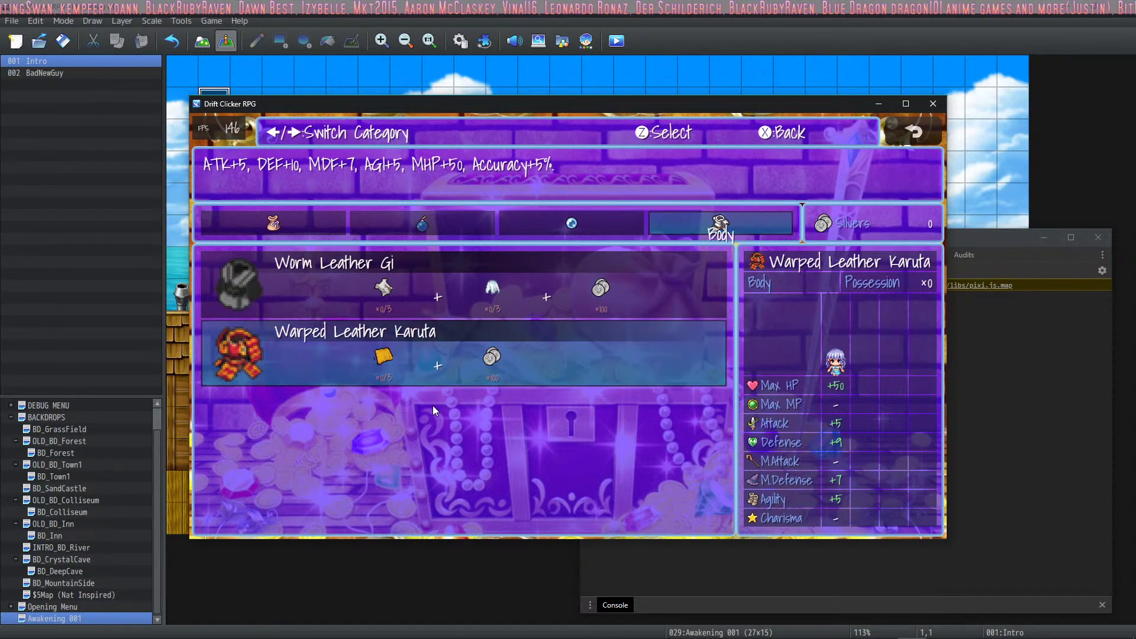
key(Up)
key(alt+F4)
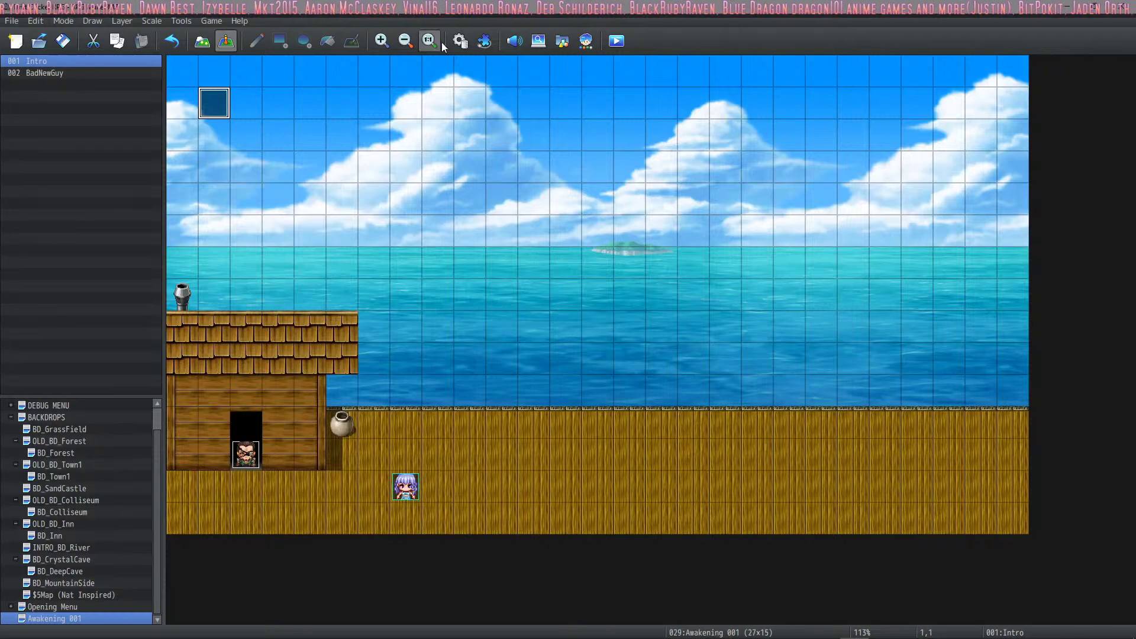
In the Warped Leather Karuta armor's note, remove the ingredient lines' leading spaces, add a comma after each item quantity, and save the database.
click(460, 41)
click(401, 314)
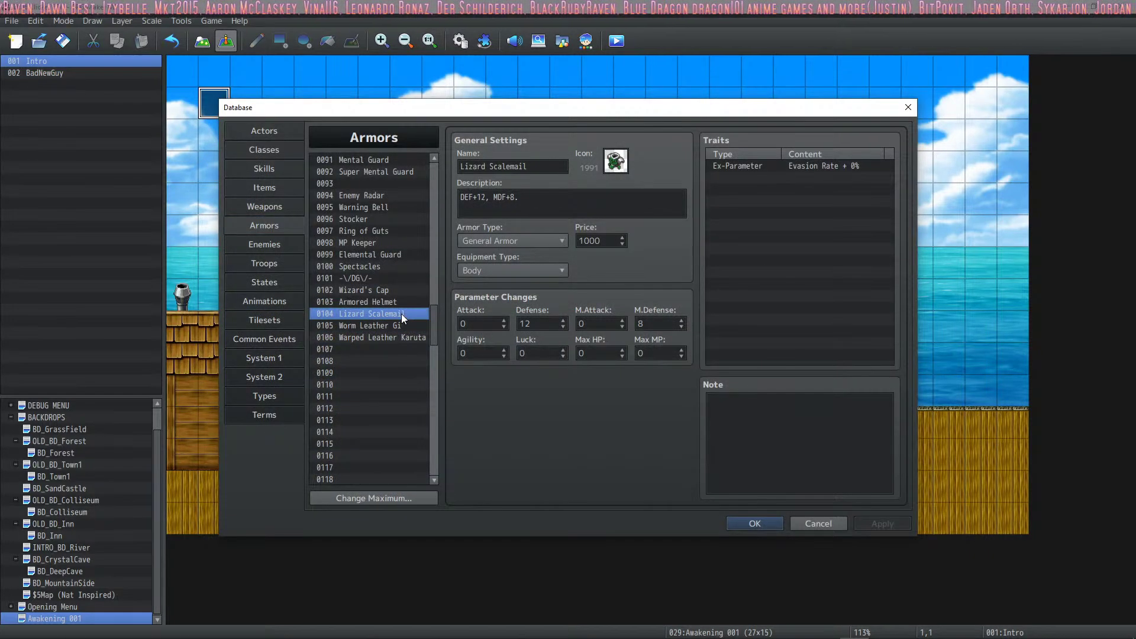
click(399, 304)
click(393, 318)
click(393, 327)
click(393, 336)
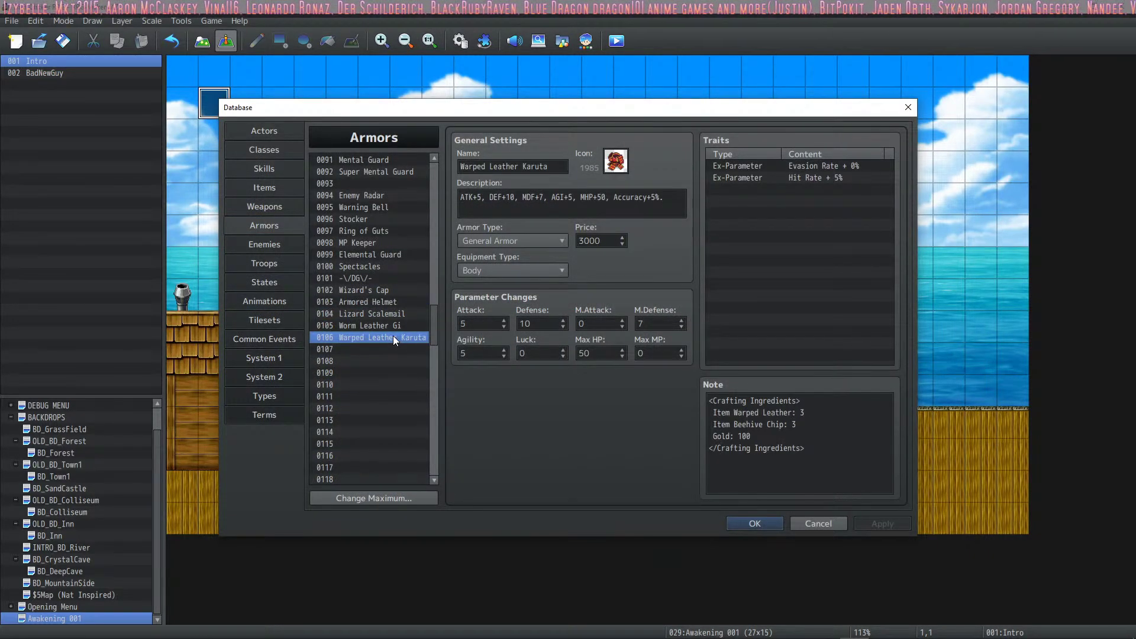
click(716, 413)
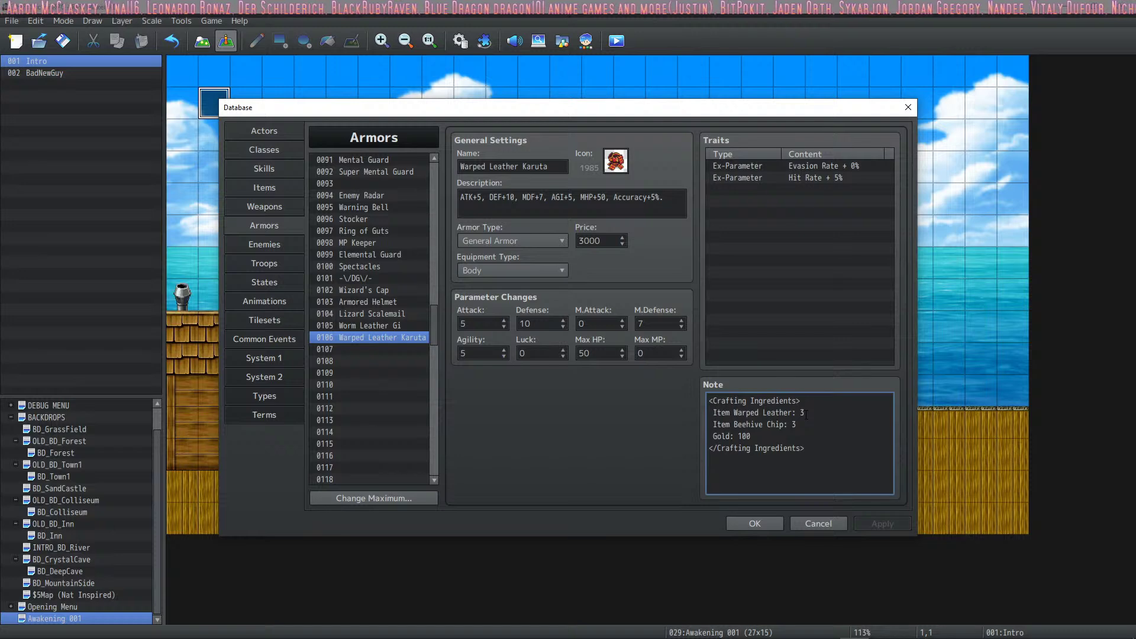
text(,)
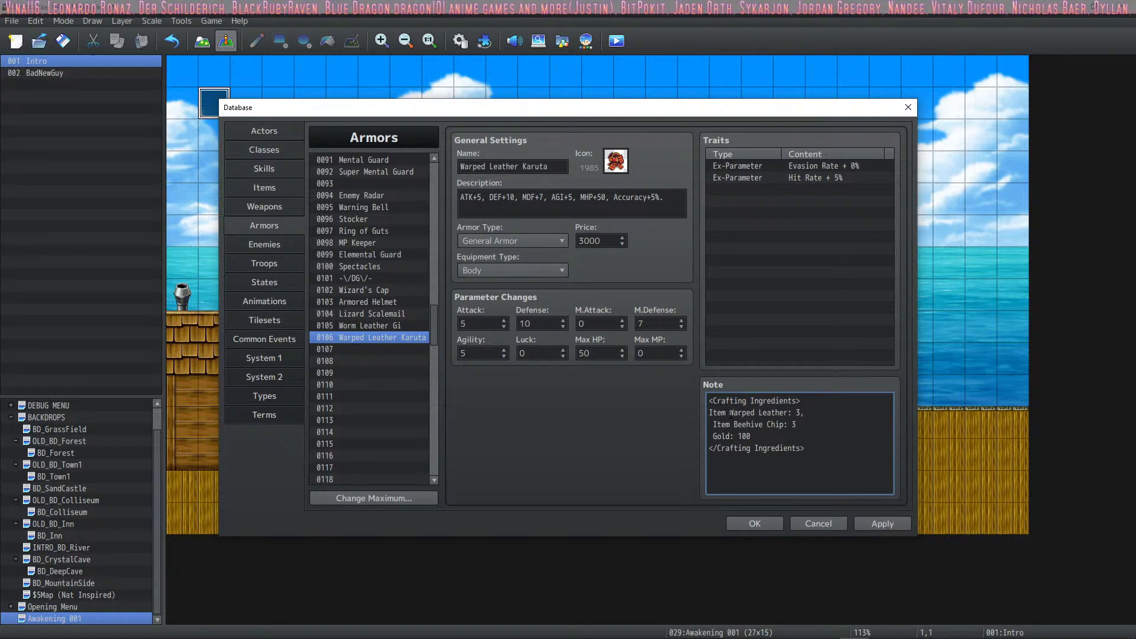
key(Delete)
key(Down)
key(Delete)
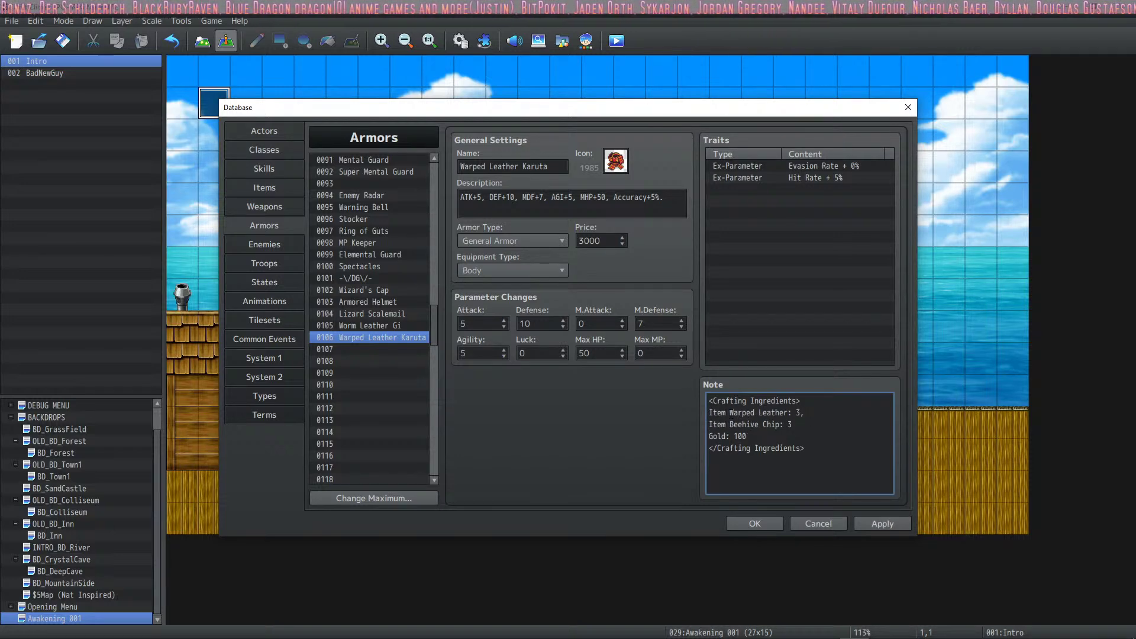
click(875, 523)
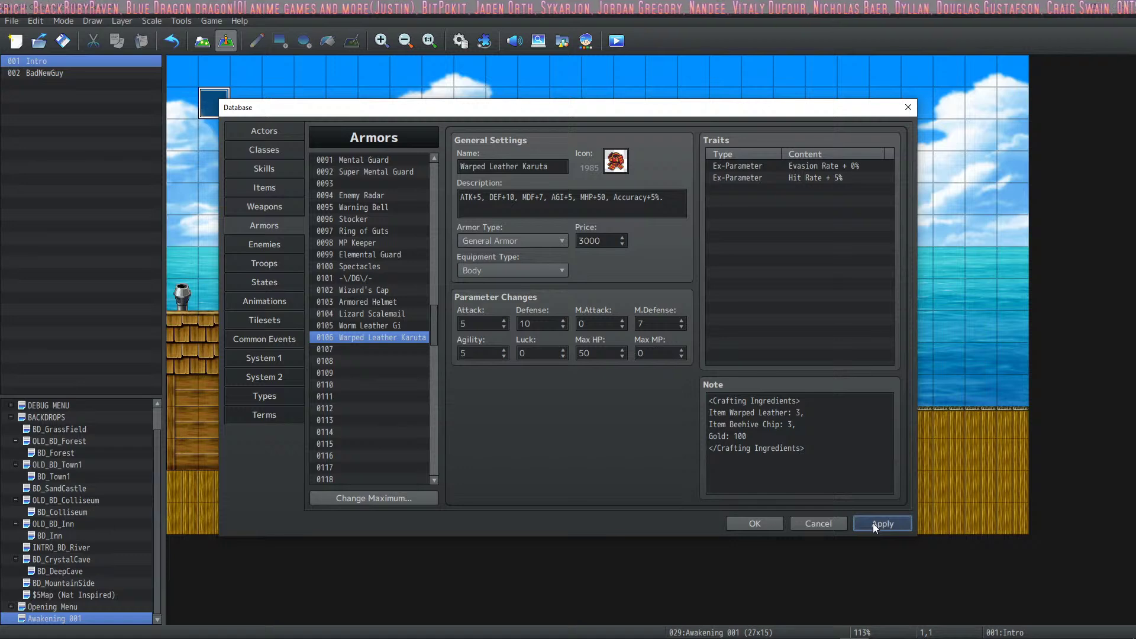
click(760, 523)
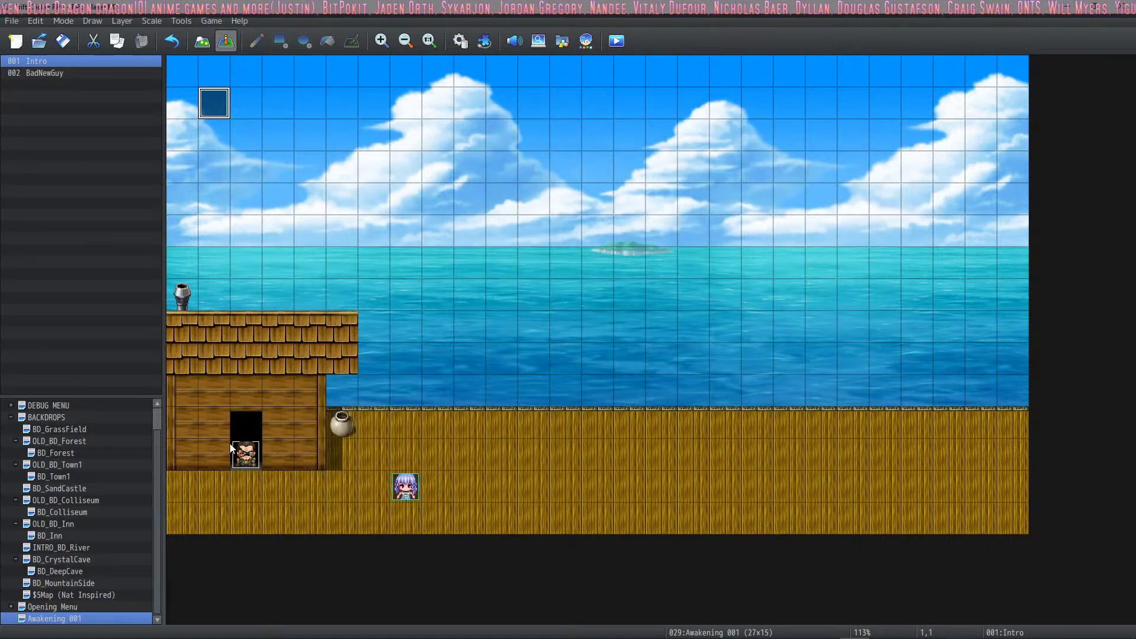
Set the player's starting position at tile 9,8 on the BD_Town1 map.
click(60, 476)
right_click(476, 343)
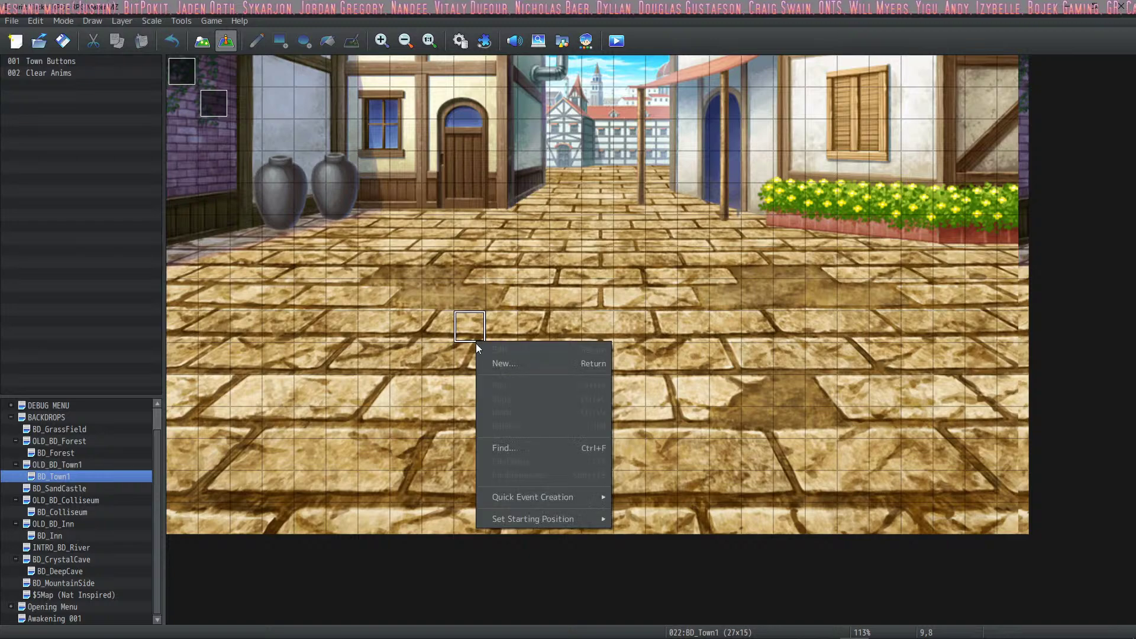
mouse_move(546, 519)
click(631, 519)
Review the command contents of the Town Buttons event on the BD_Town1 map.
double_click(214, 103)
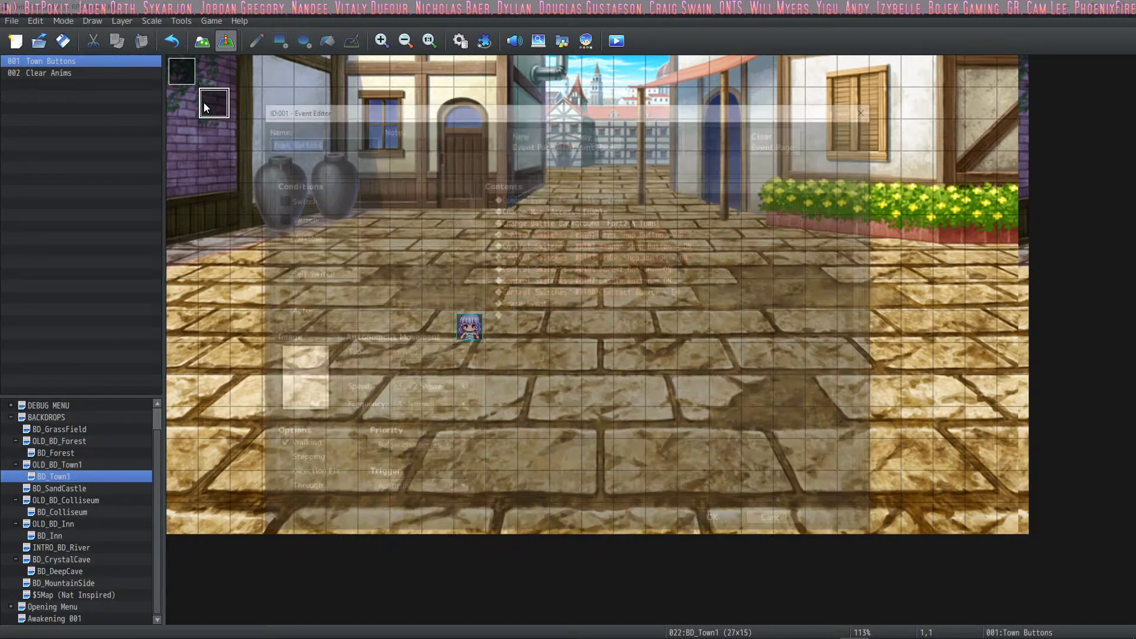
click(617, 209)
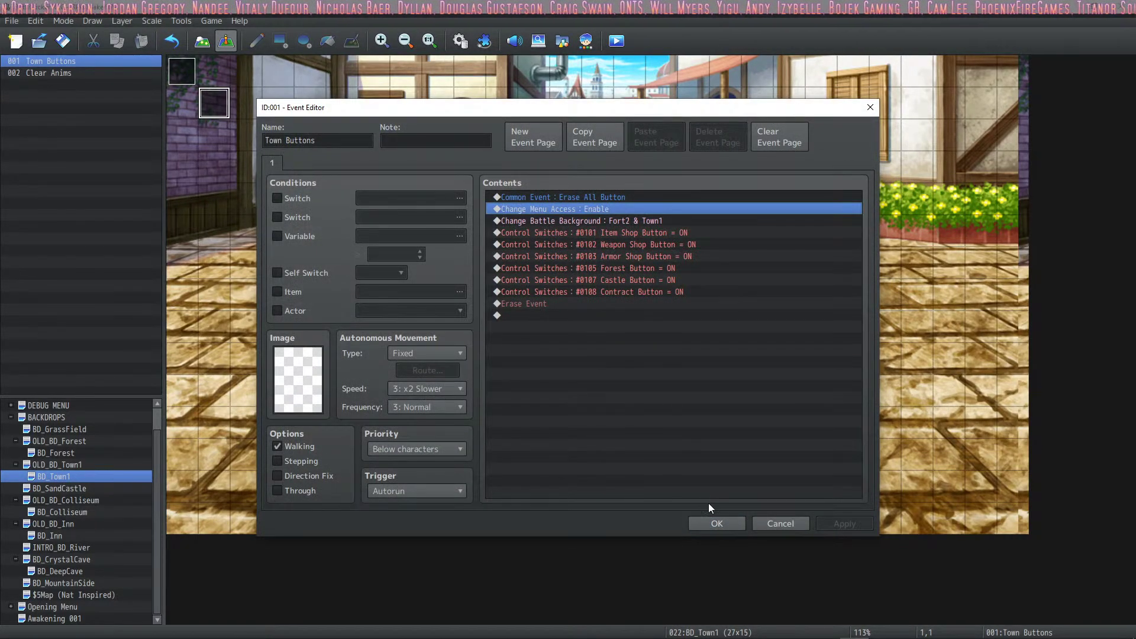
click(713, 523)
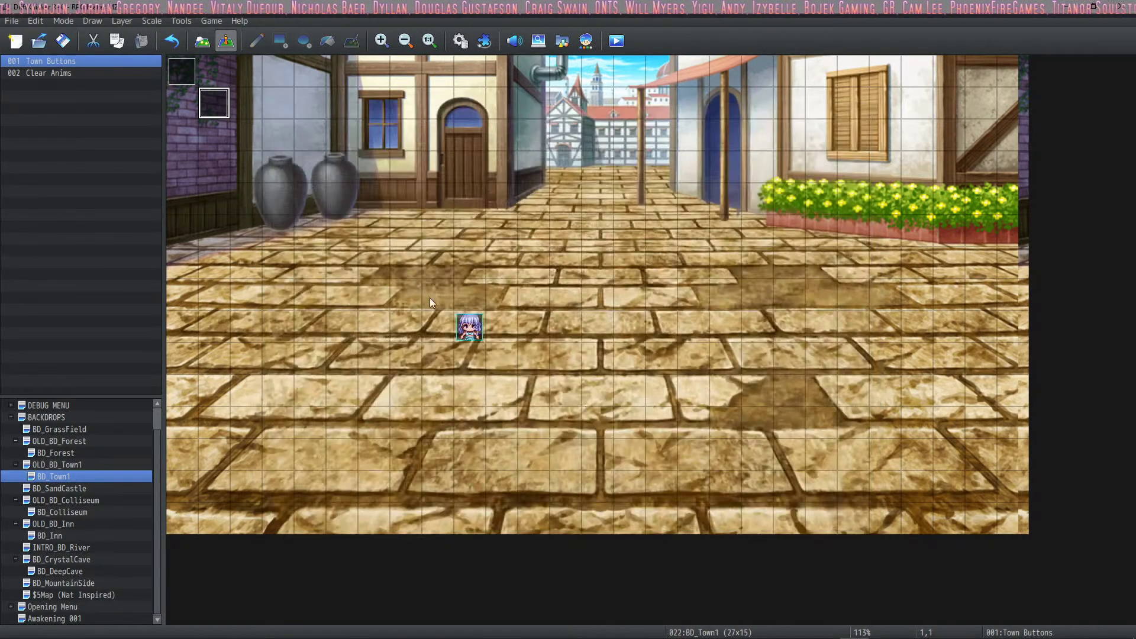
Start a playtest from the town and view the Materials category in the crafting screen.
click(616, 42)
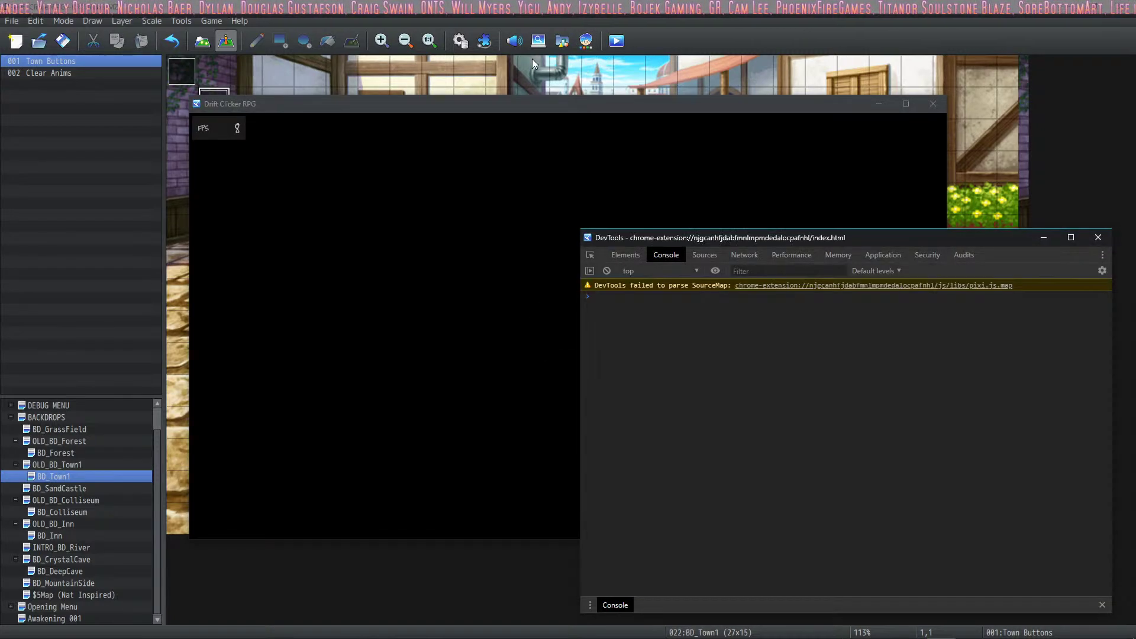
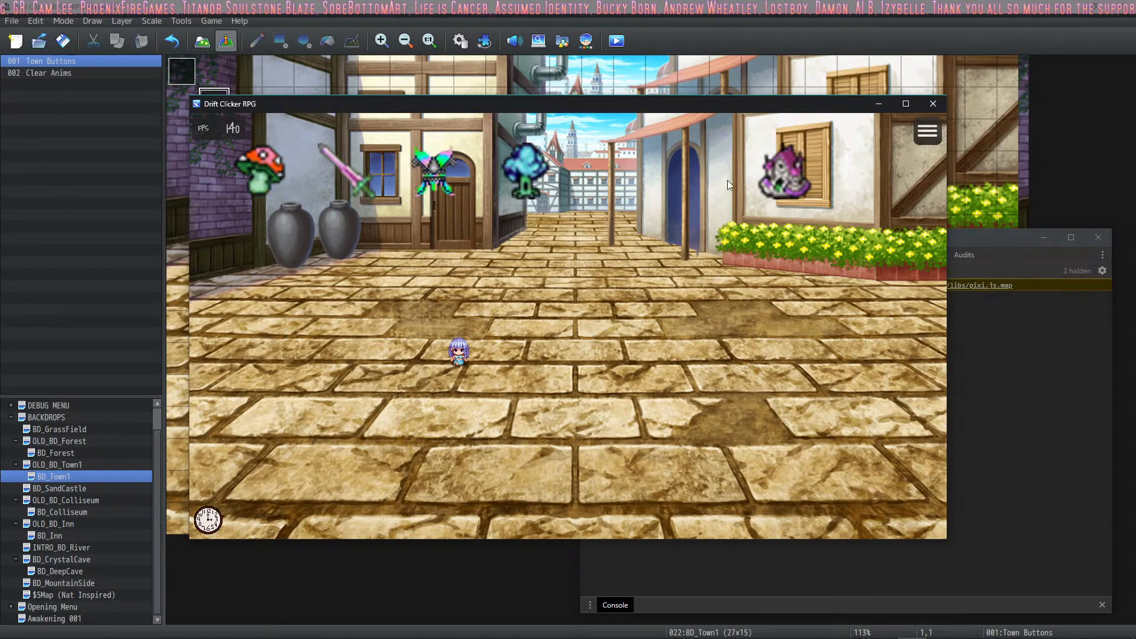
right_click(486, 252)
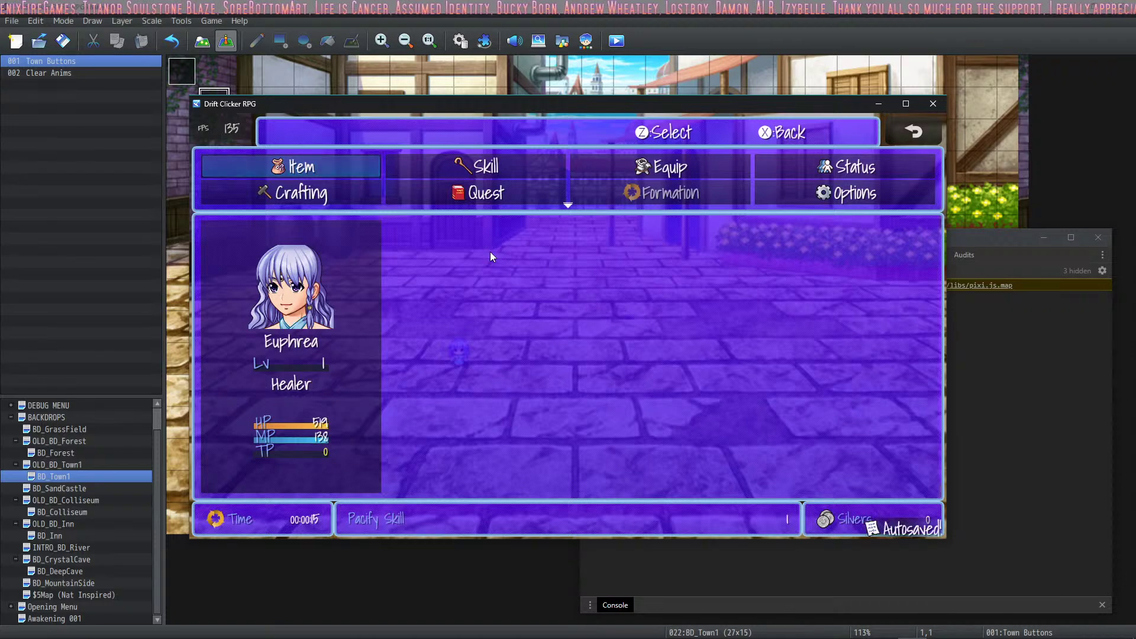
key(Down)
key(Down)
key(Up)
key(Return)
key(Right)
key(Right)
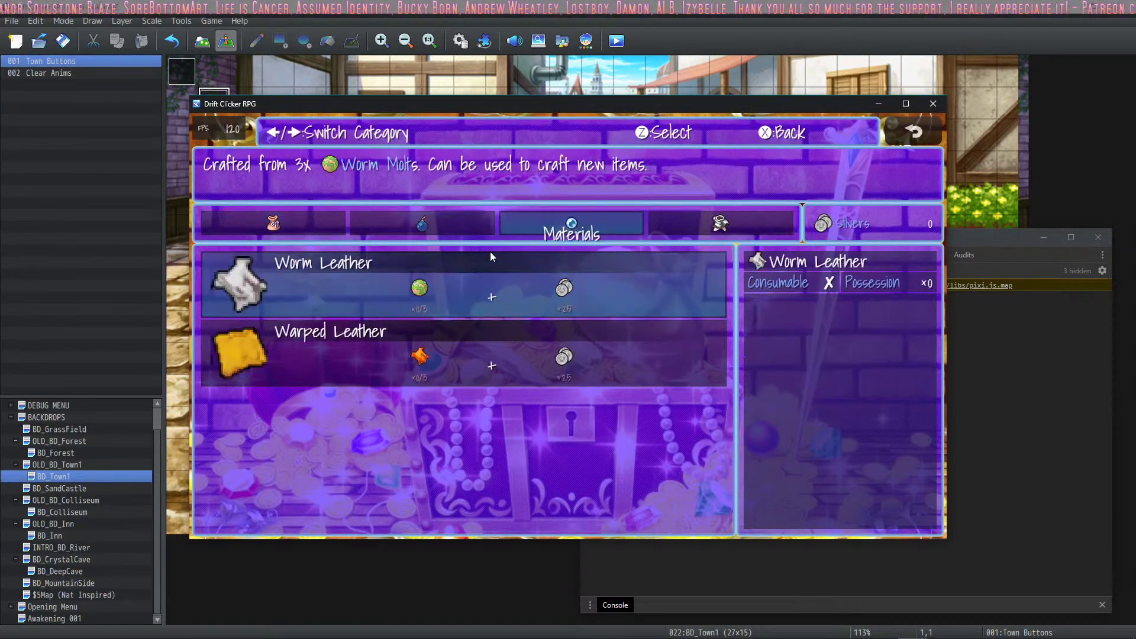
Check the Worm Leather Gi's ingredient list in the Body category and compare its recipe with the Warped Leather Karuta's.
key(Right)
key(Down)
key(Up)
key(Down)
key(Up)
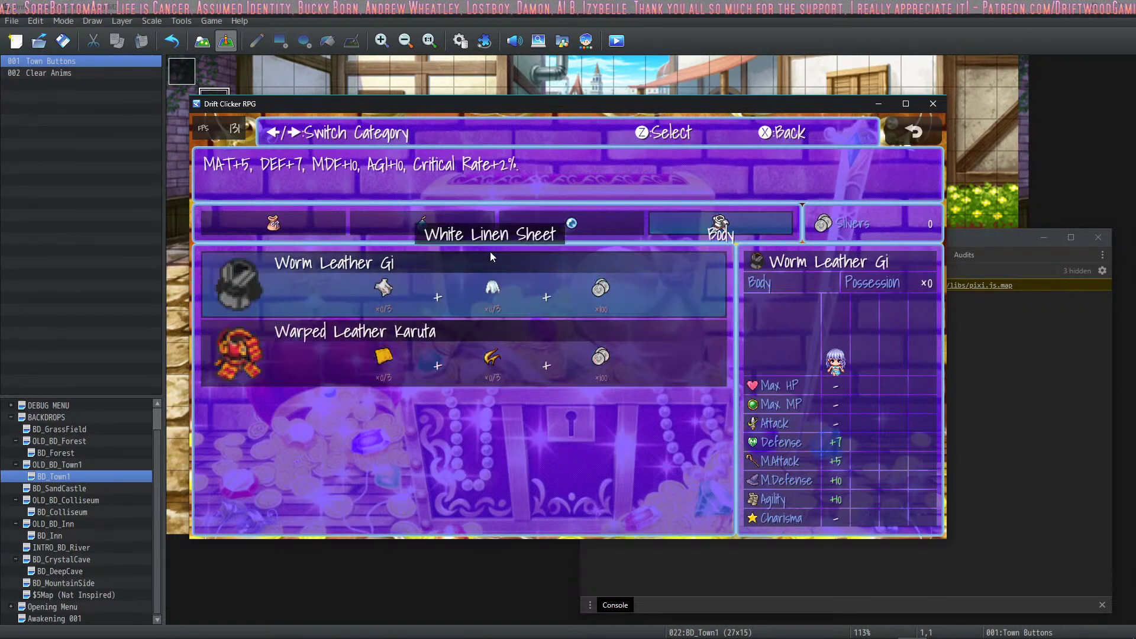
key(Return)
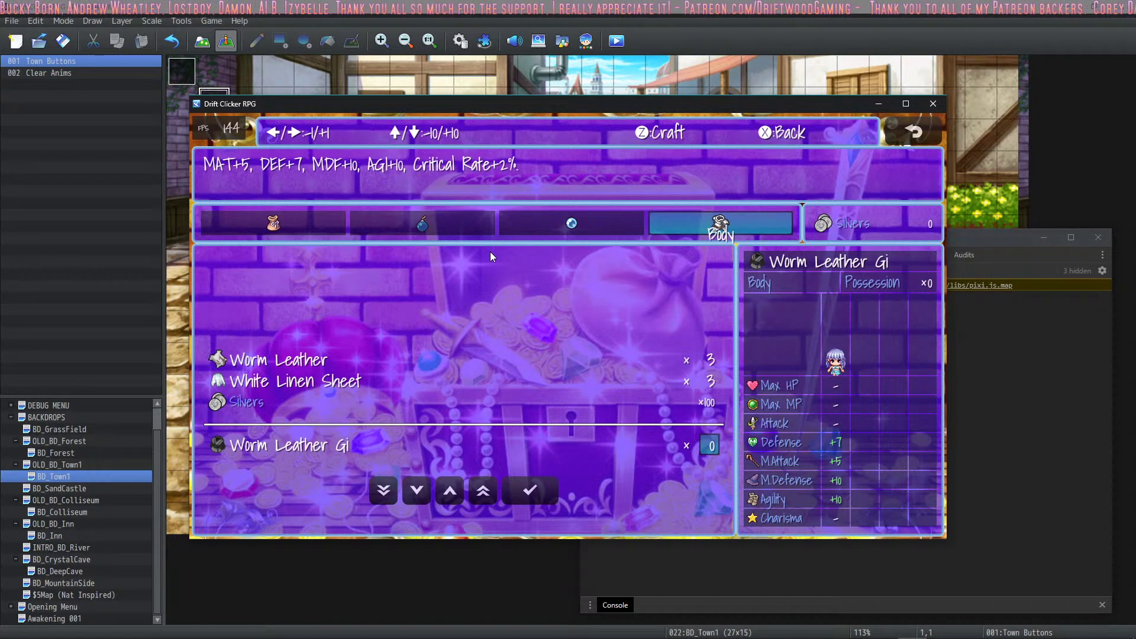
key(x)
key(Down)
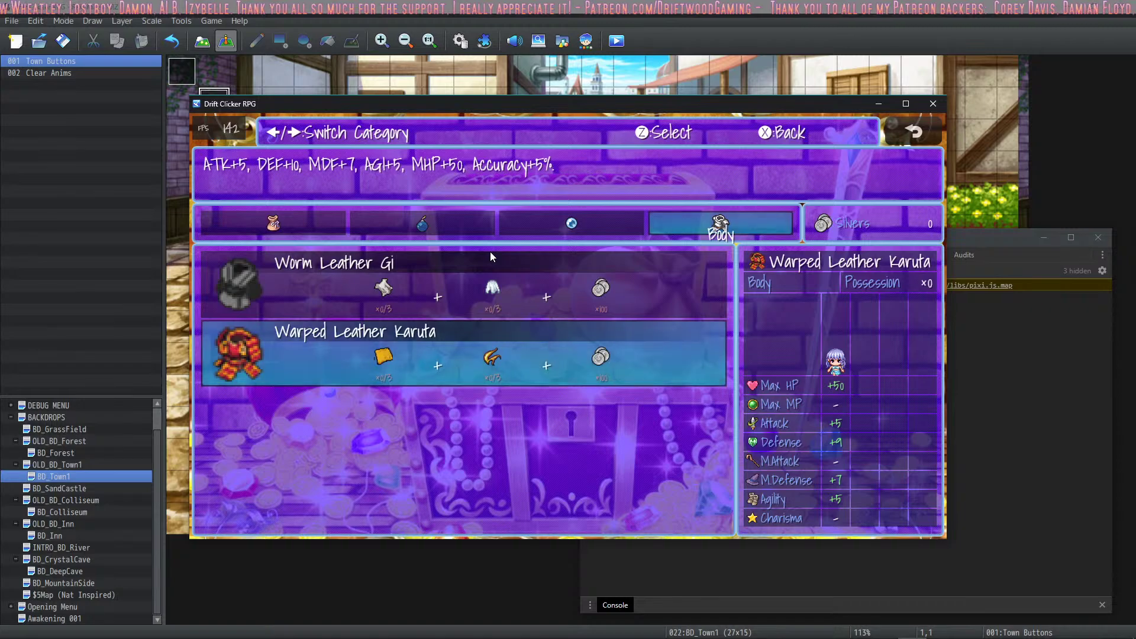
Check the Warped Leather Karuta's ingredient list, compare its stats with the Worm Leather Gi's, and end the playtest.
key(z)
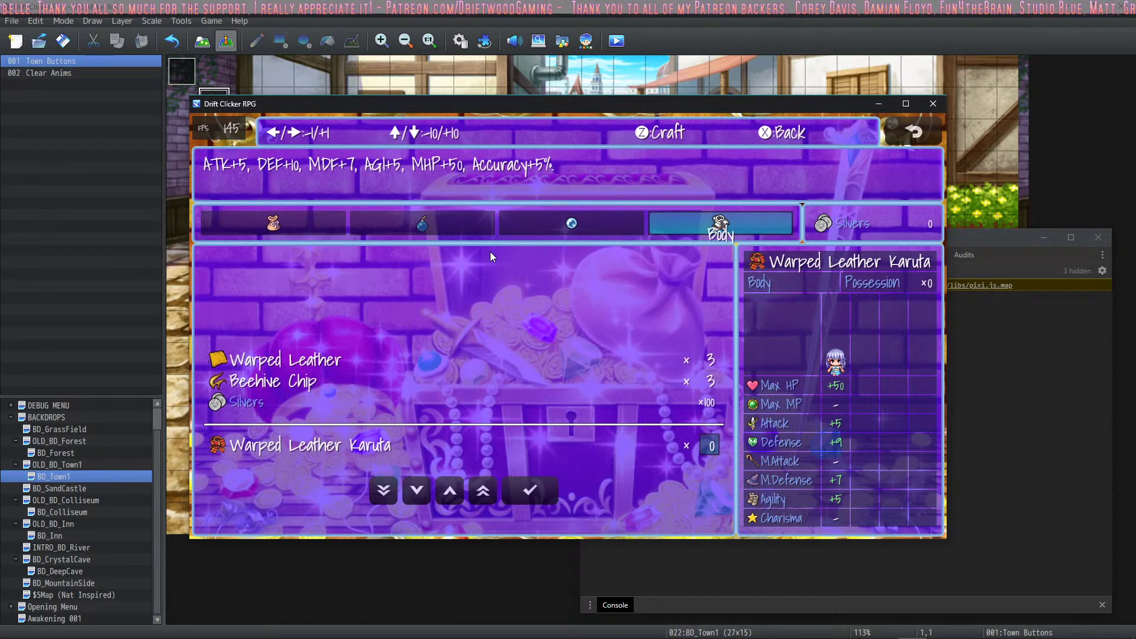
key(x)
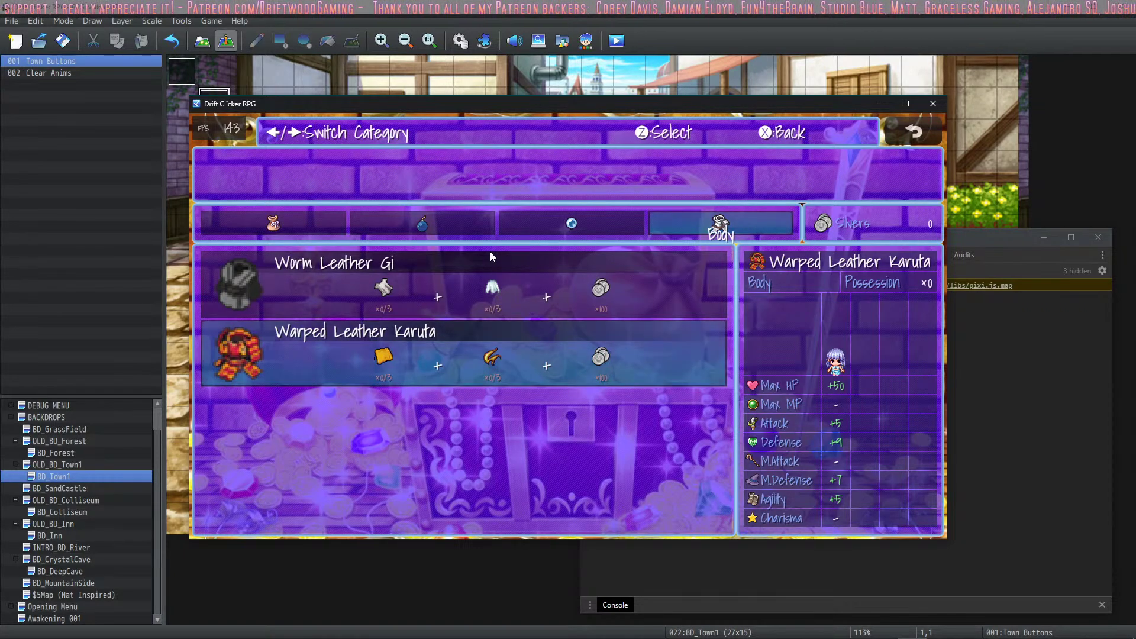
key(Up)
key(Down)
key(Up)
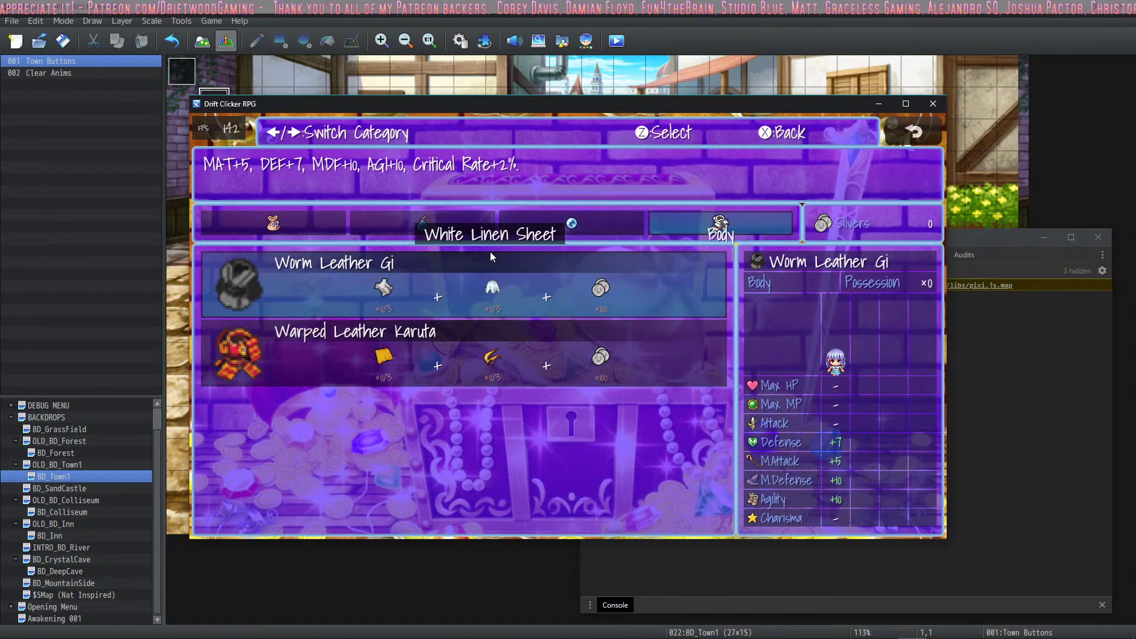
key(Down)
key(Up)
key(Down)
key(Up)
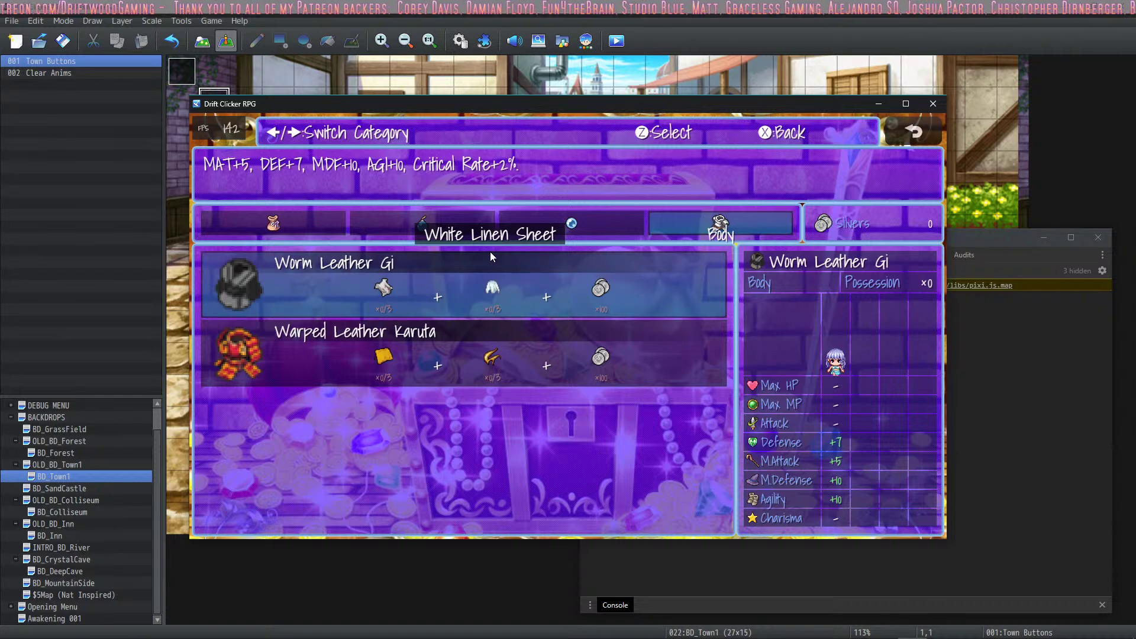
key(Down)
key(Up)
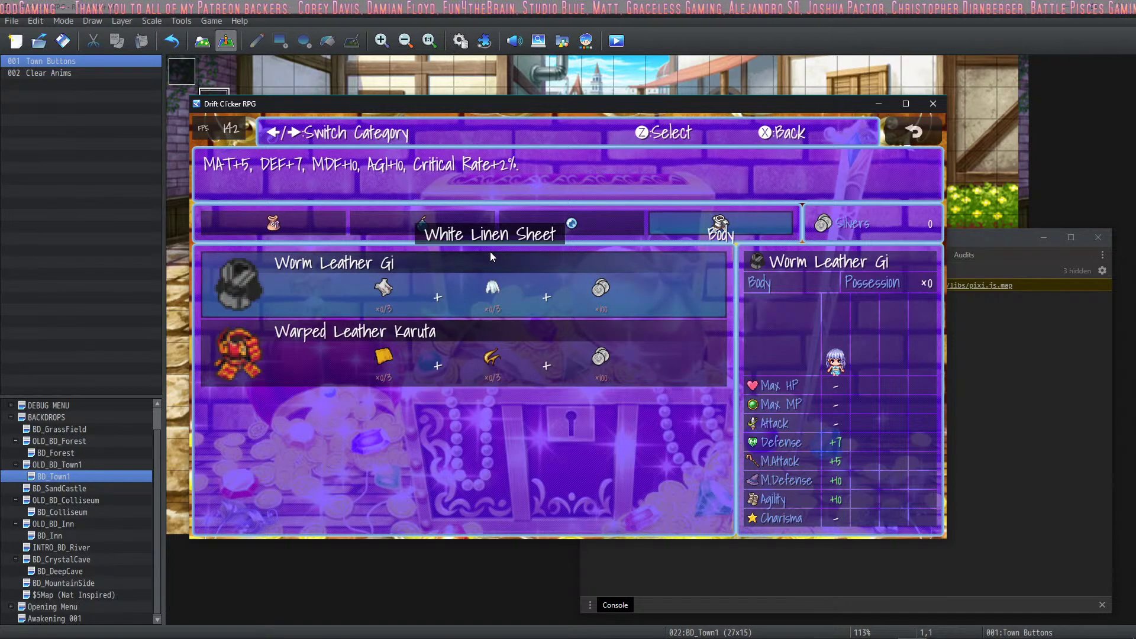
key(Down)
key(Up)
key(Down)
key(Up)
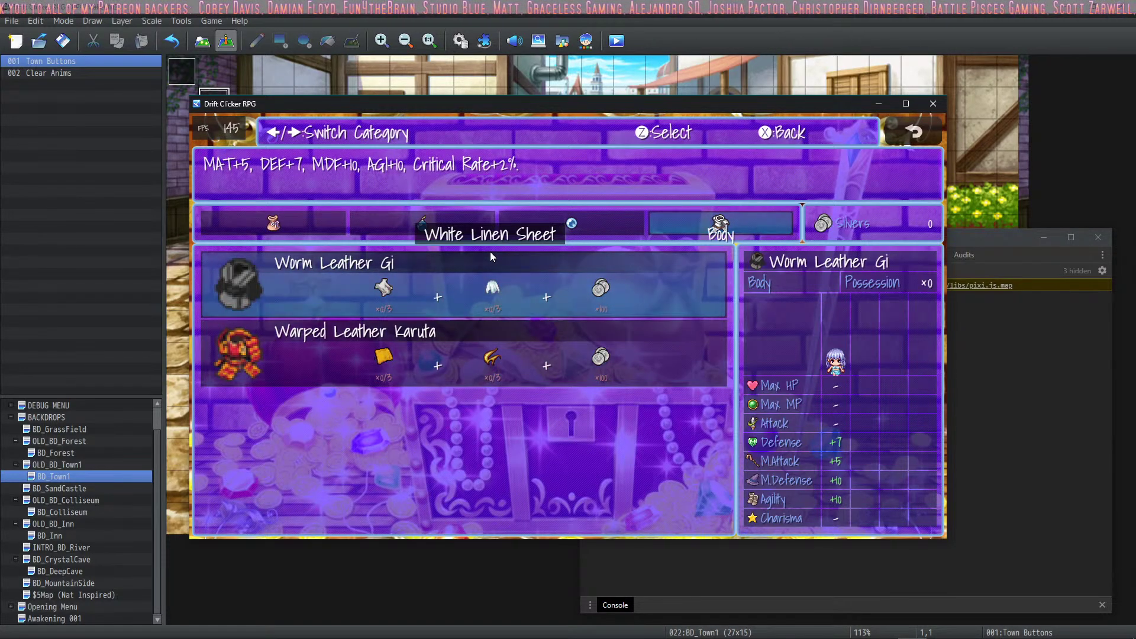
key(Down)
key(Up)
key(Down)
key(Up)
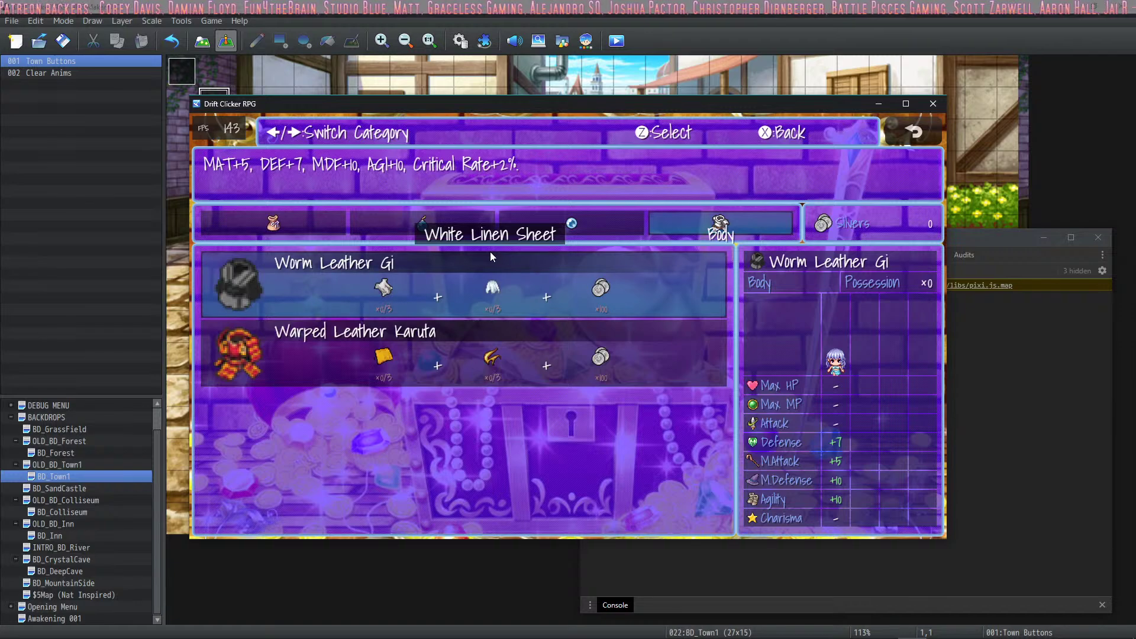
key(Down)
key(Up)
key(Down)
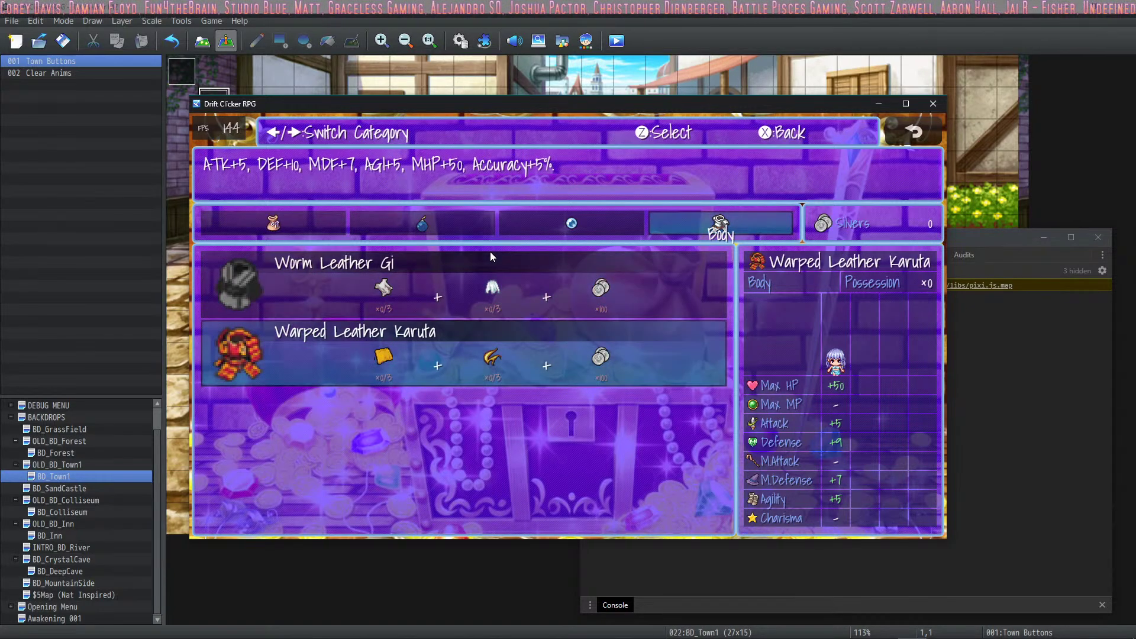
key(Up)
key(Down)
key(Up)
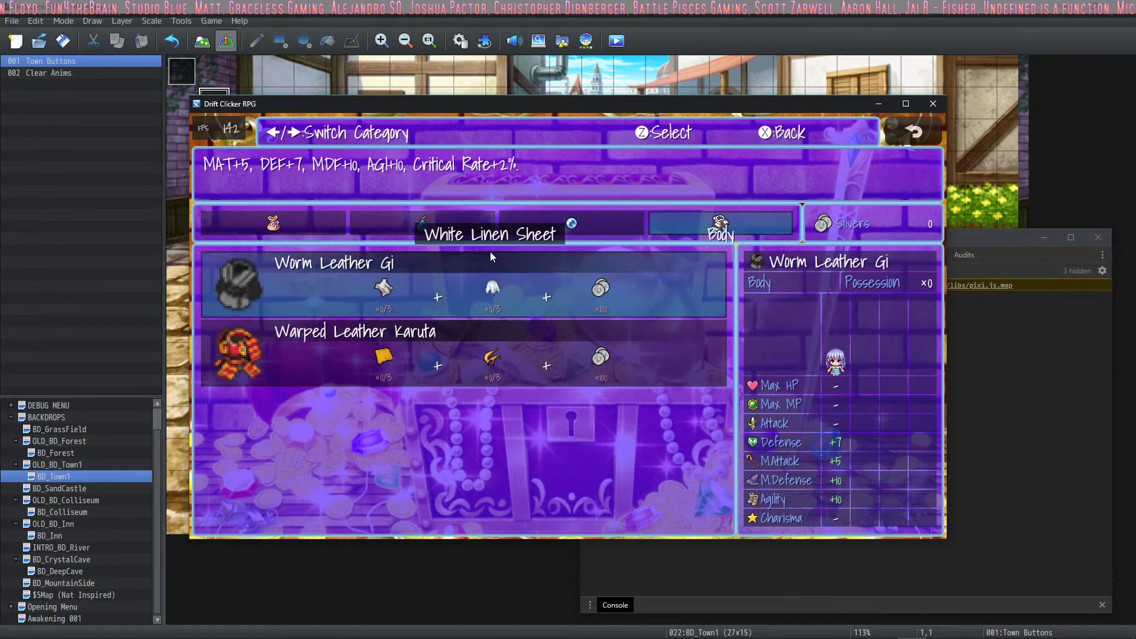
key(Down)
key(Up)
key(Down)
key(Up)
key(Down)
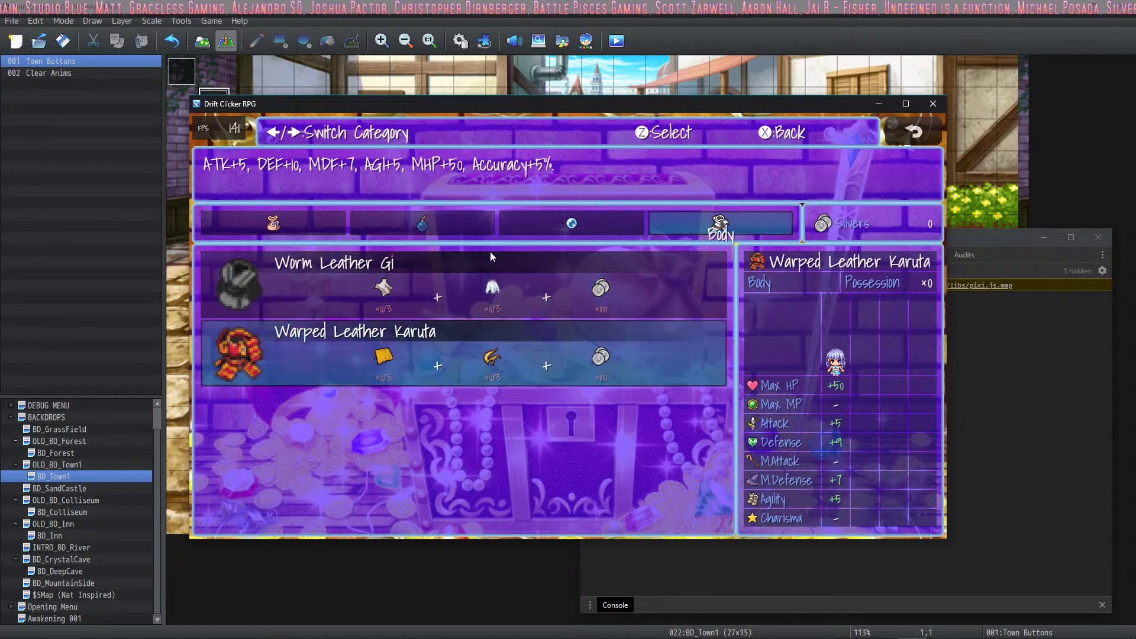
key(Up)
key(Down)
key(Up)
key(Down)
key(Up)
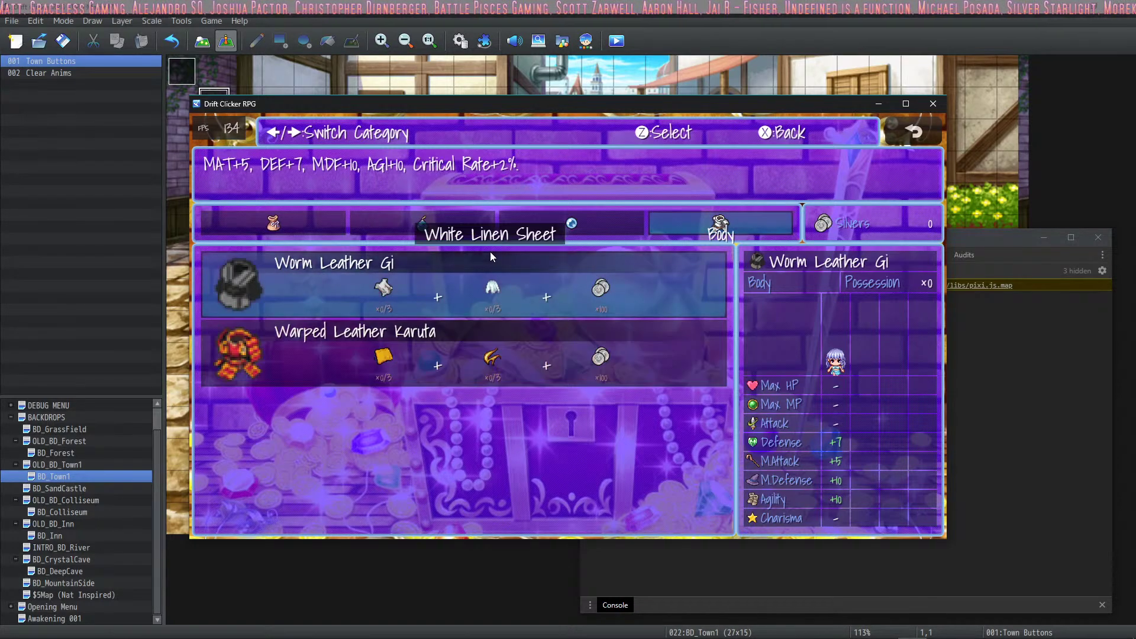
key(Down)
key(Up)
key(Down)
key(Up)
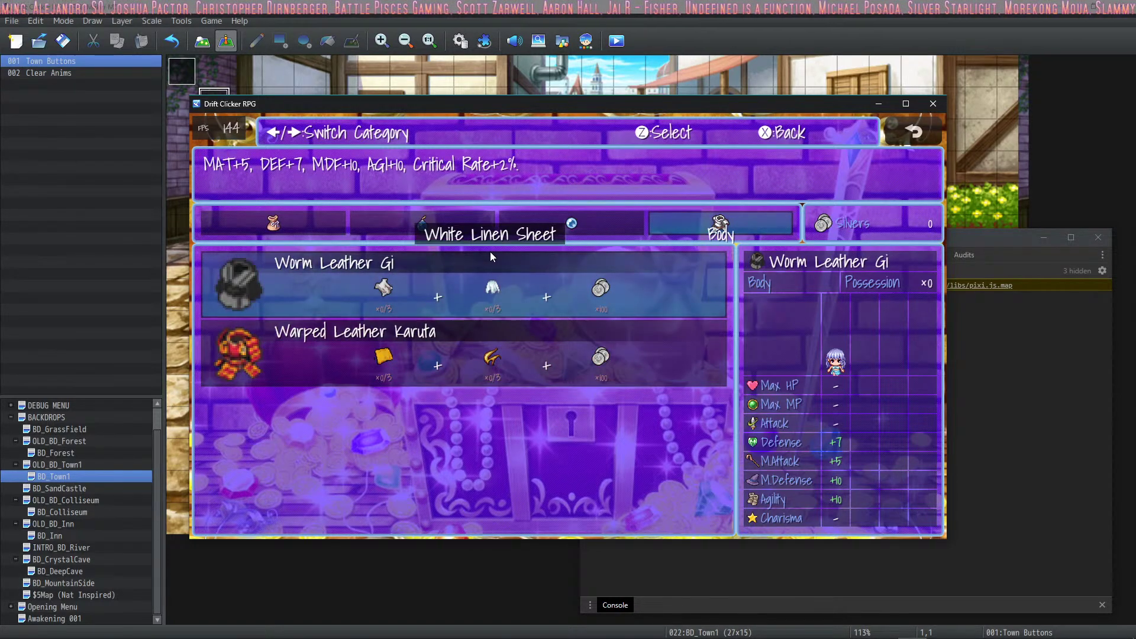
key(Down)
key(Up)
key(Down)
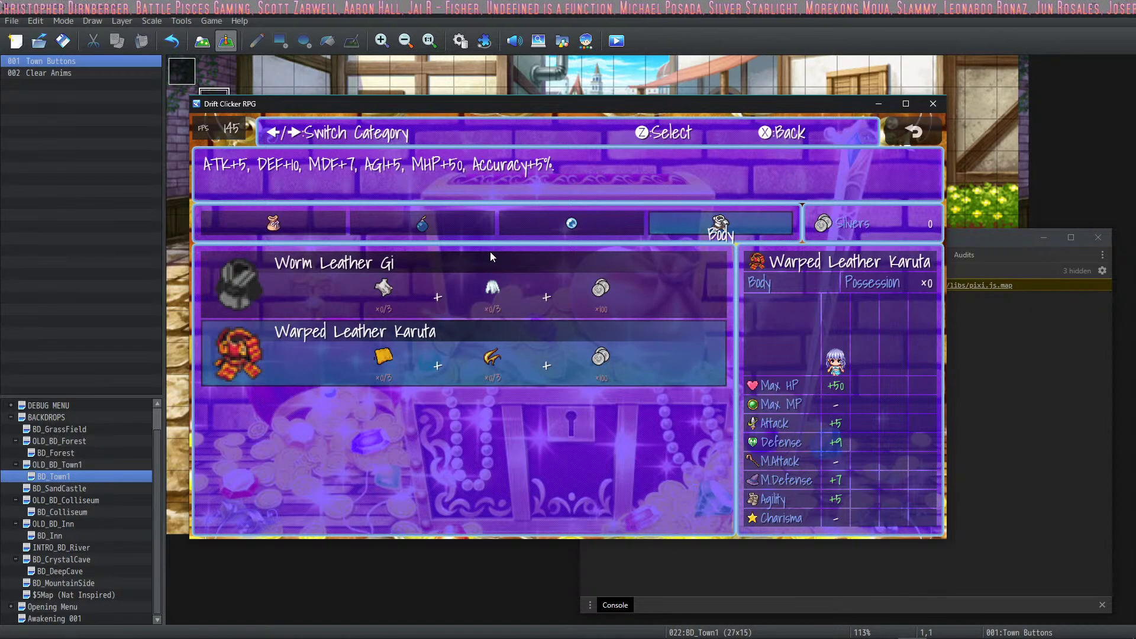
key(Up)
key(Down)
key(Up)
key(Down)
key(Up)
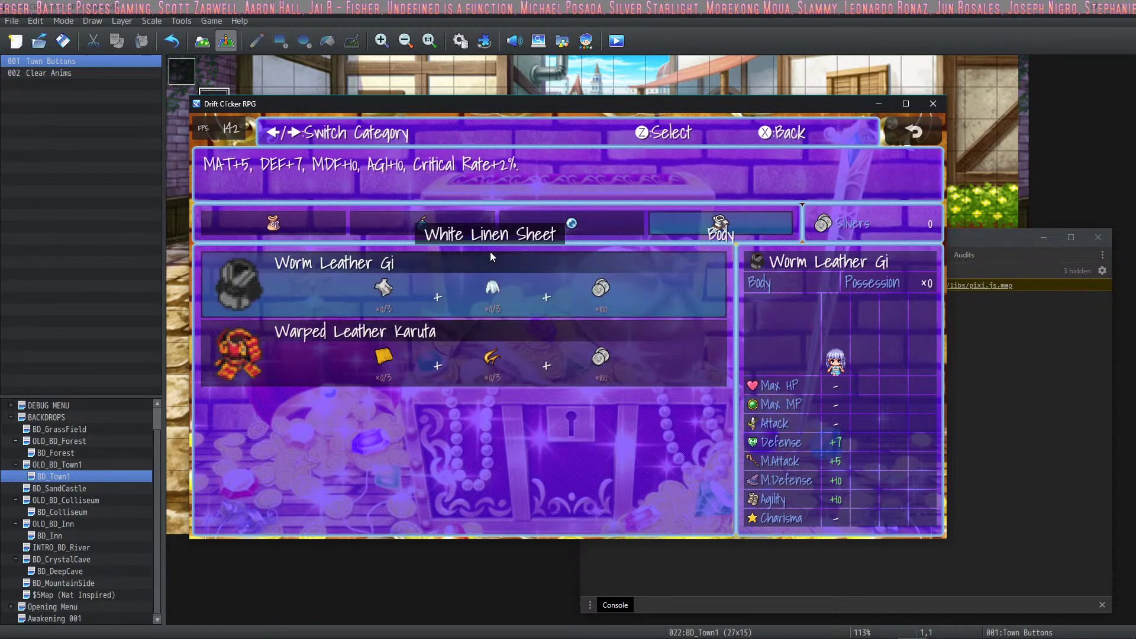
key(Down)
key(Up)
key(Down)
key(Up)
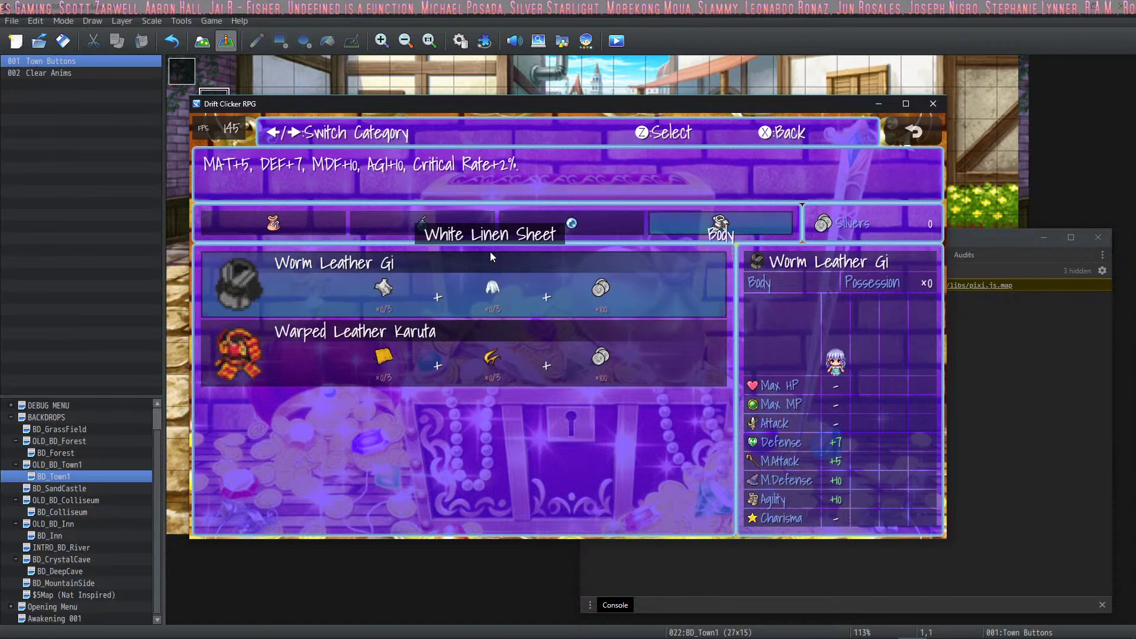
click(927, 107)
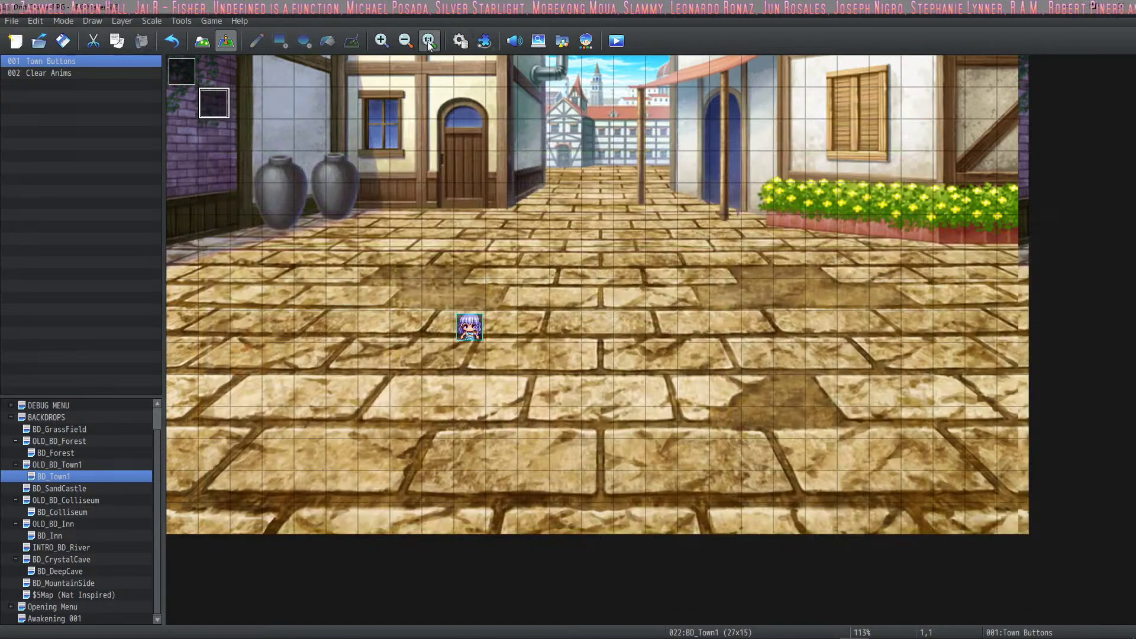
Set the Warped Leather Karuta's Agility to 0 in the armor database.
click(461, 41)
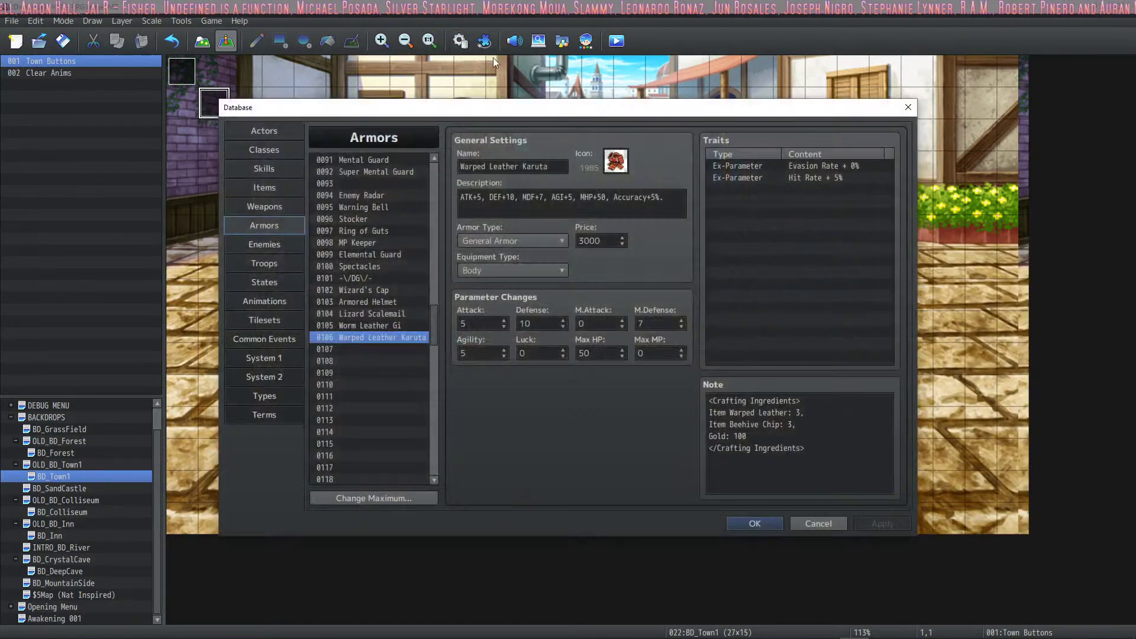
double_click(476, 353)
text(0)
Set the Worm Leather Gi's Agility to 5, update its description to AGI+5, and apply the changes.
click(387, 326)
double_click(484, 350)
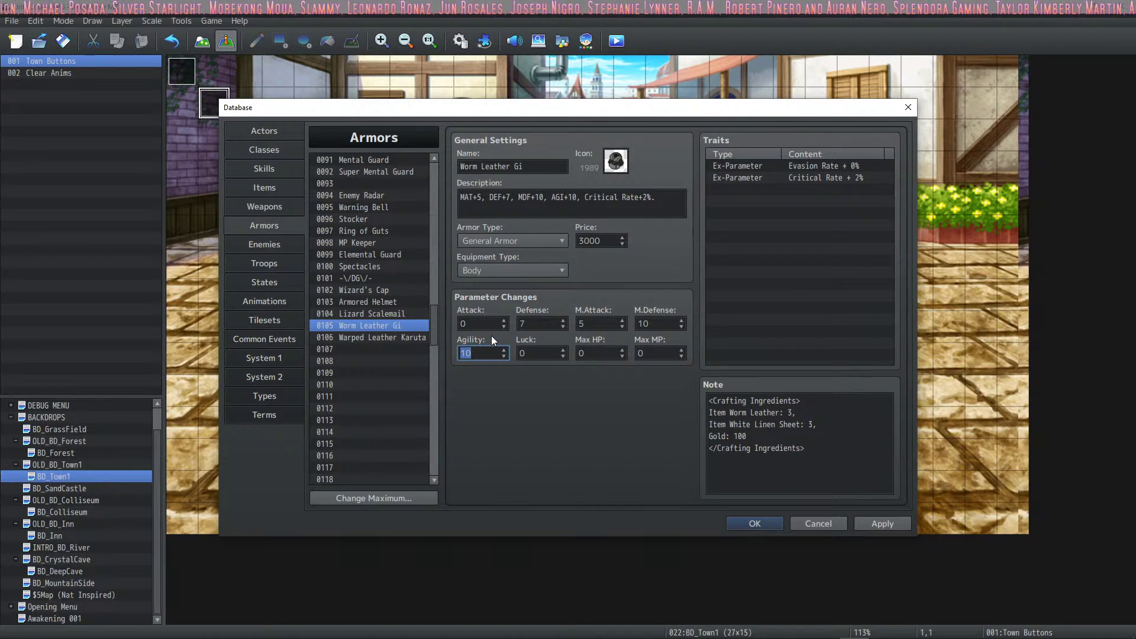
text(5)
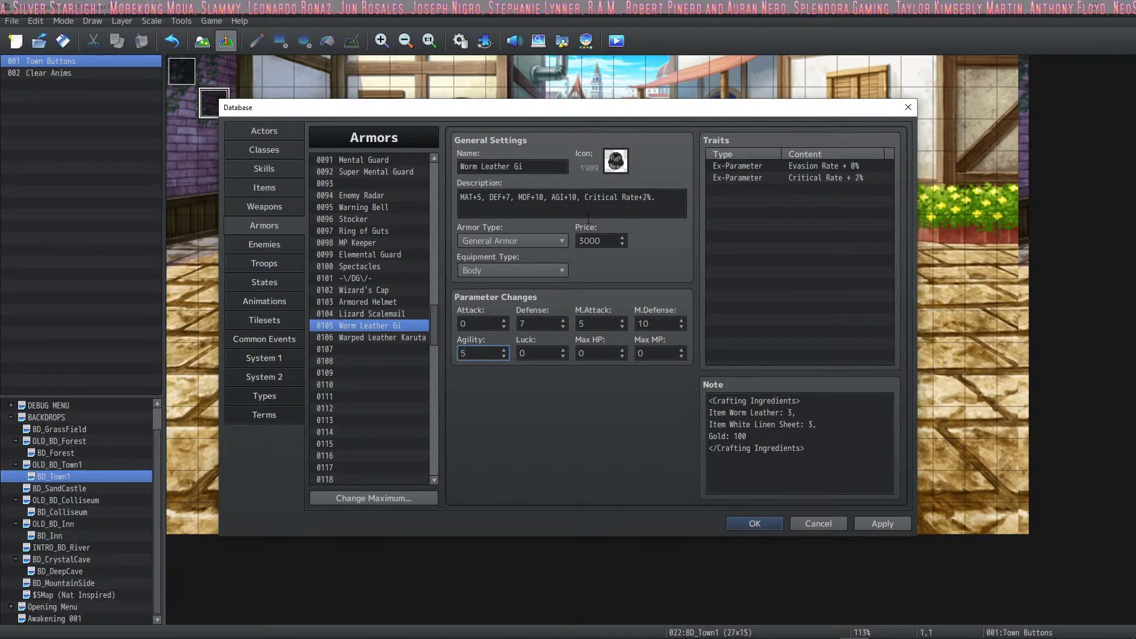
click(575, 197)
key(BackSpace)
key(BackSpace)
text(5)
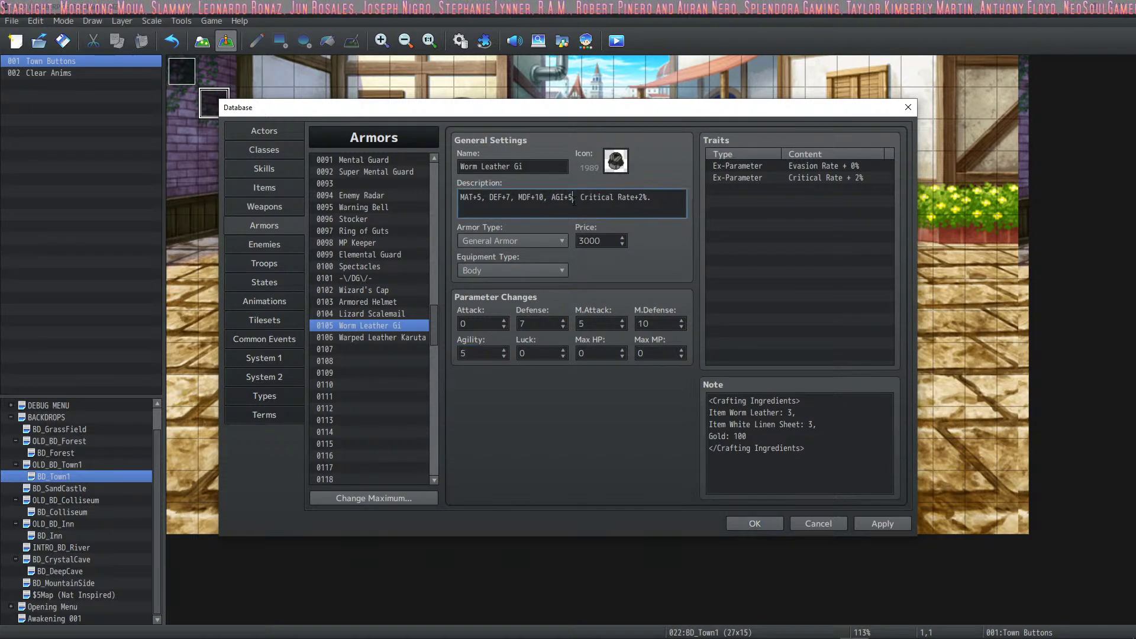
click(901, 527)
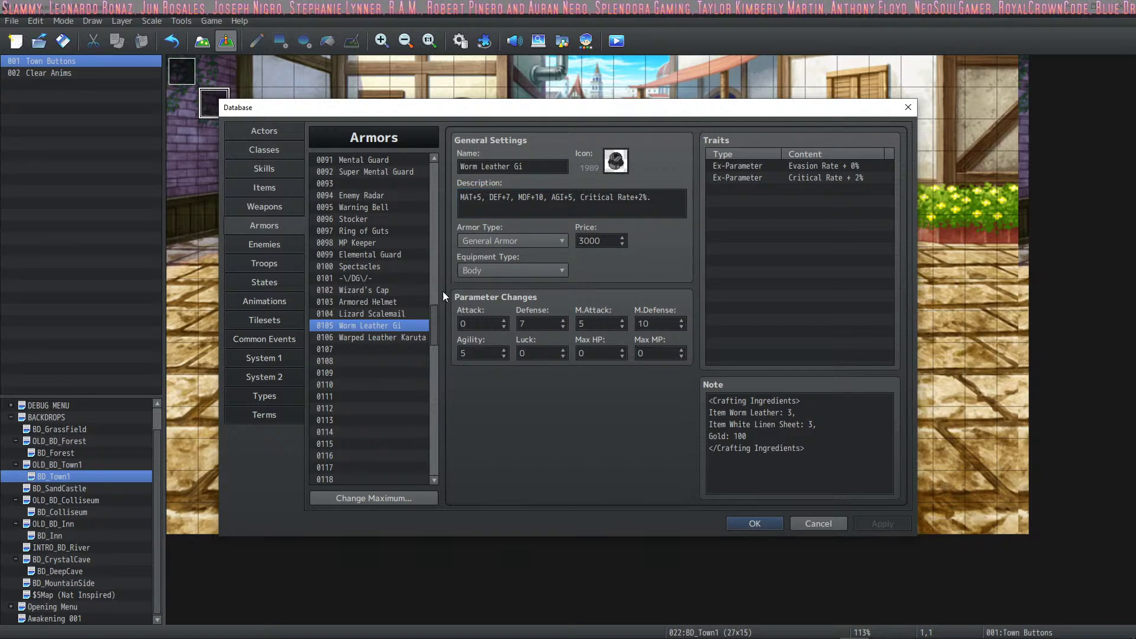
Compare the two leather armors' parameters and insert "MMP+10," before "Critical Rate+2%" in the Worm Leather Gi's description.
click(386, 339)
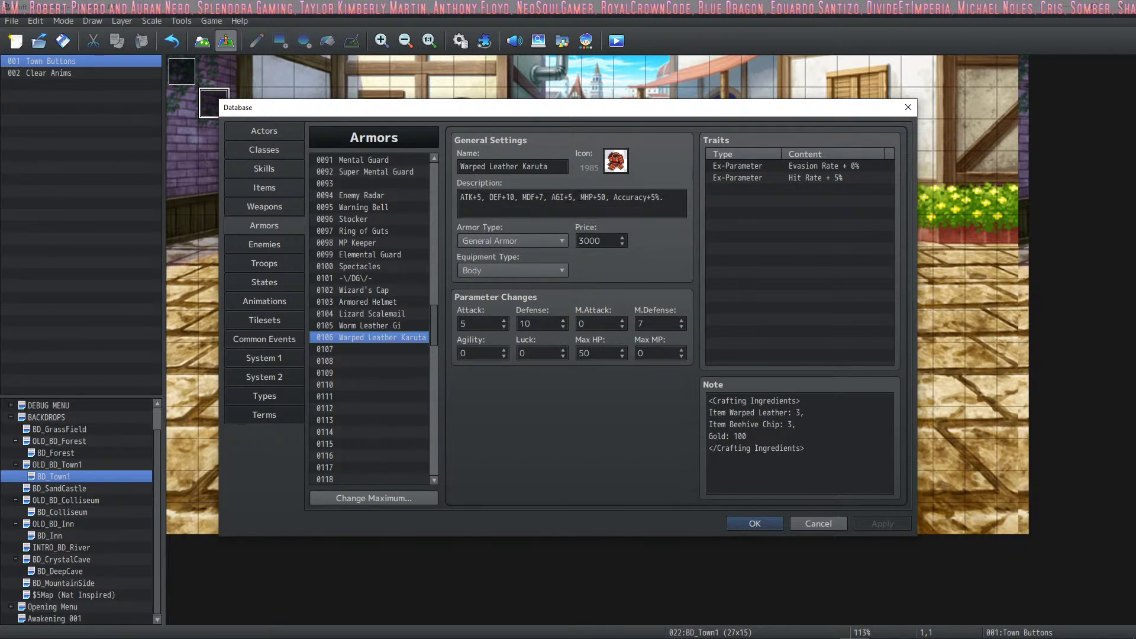
click(399, 329)
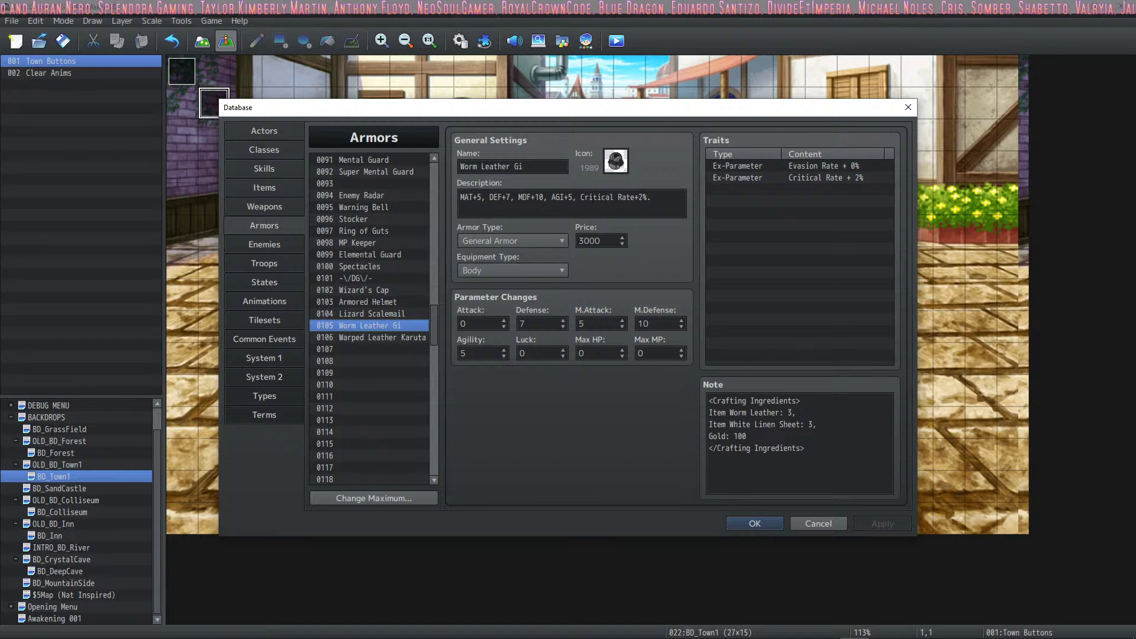
click(418, 338)
click(418, 326)
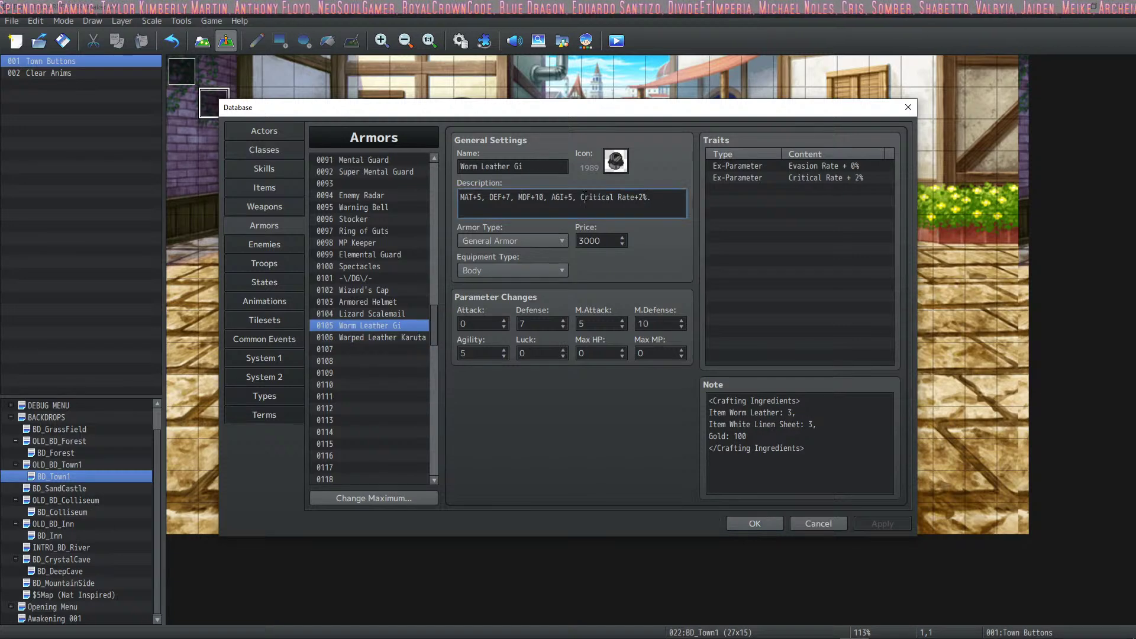
text(M )
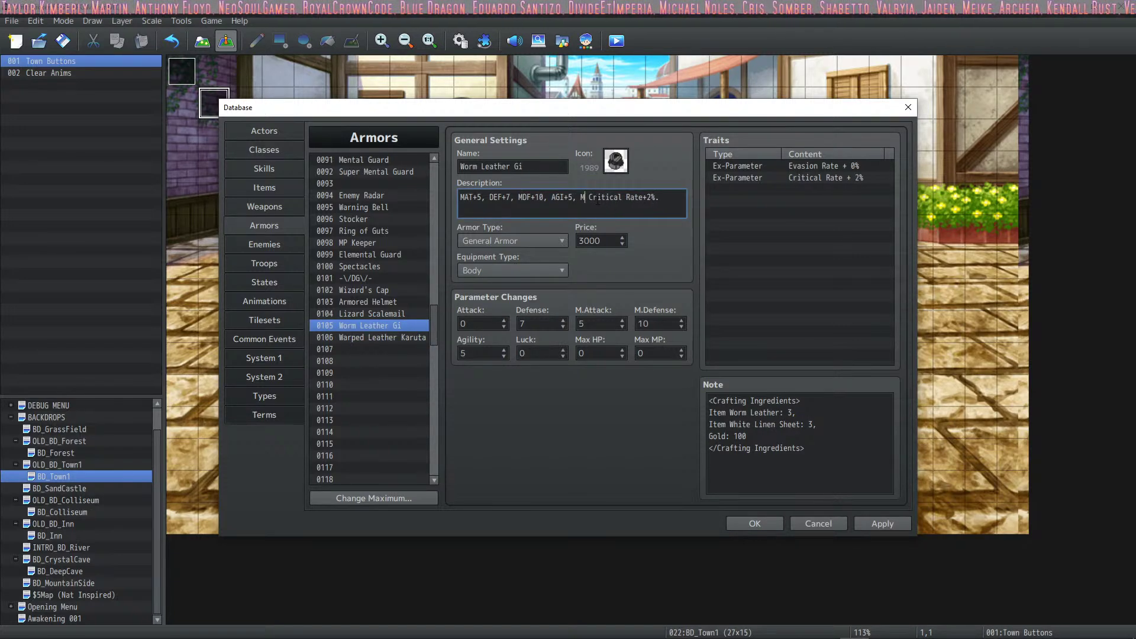
text(MP+20)
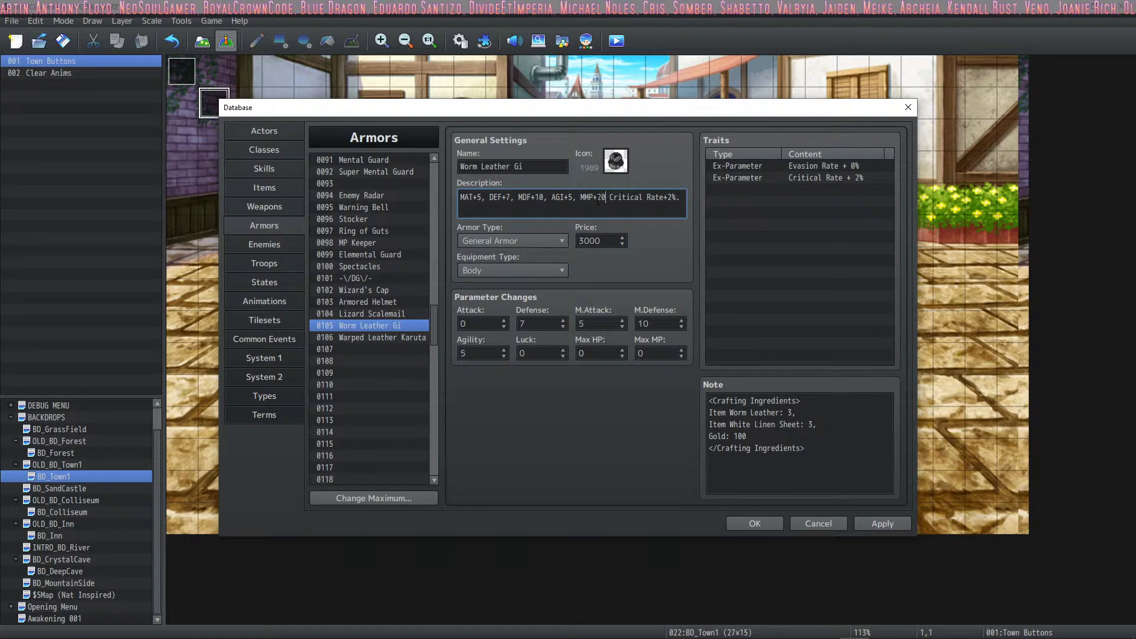
key(BackSpace)
text(5)
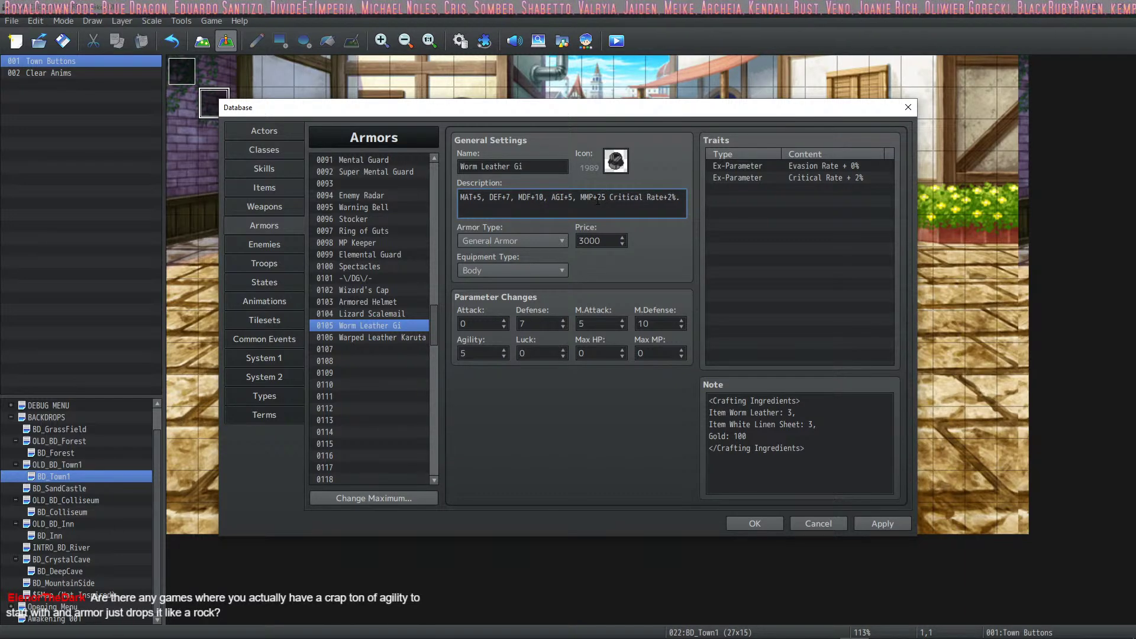
key(BackSpace)
key(BackSpace)
text(10)
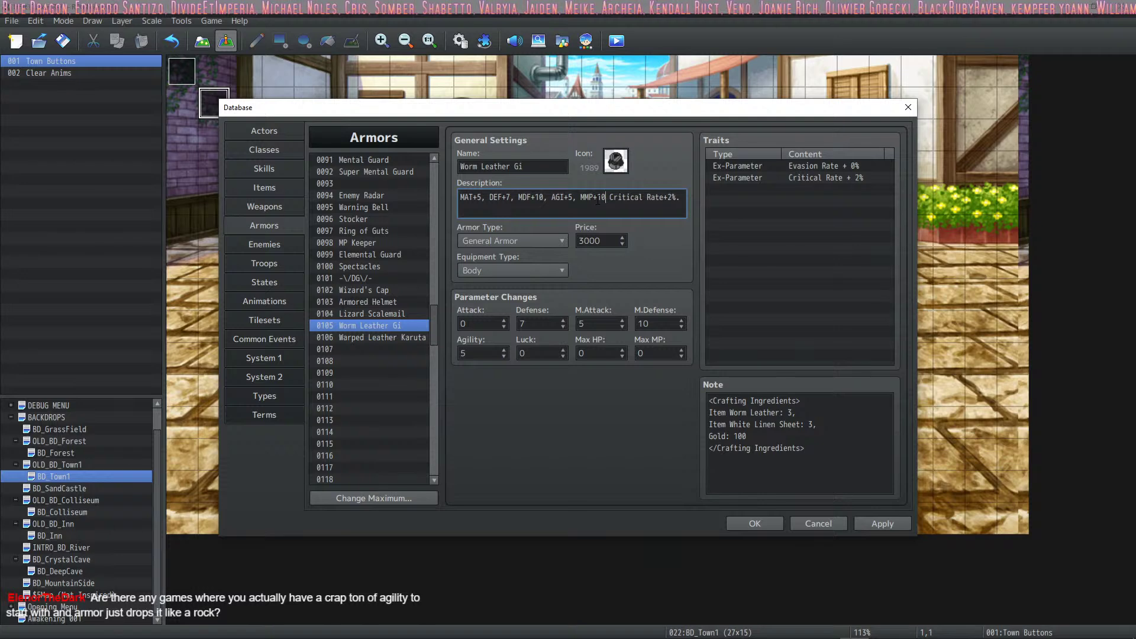
key(Left)
key(Left)
key(Left)
key(Left)
key(Left)
key(Left)
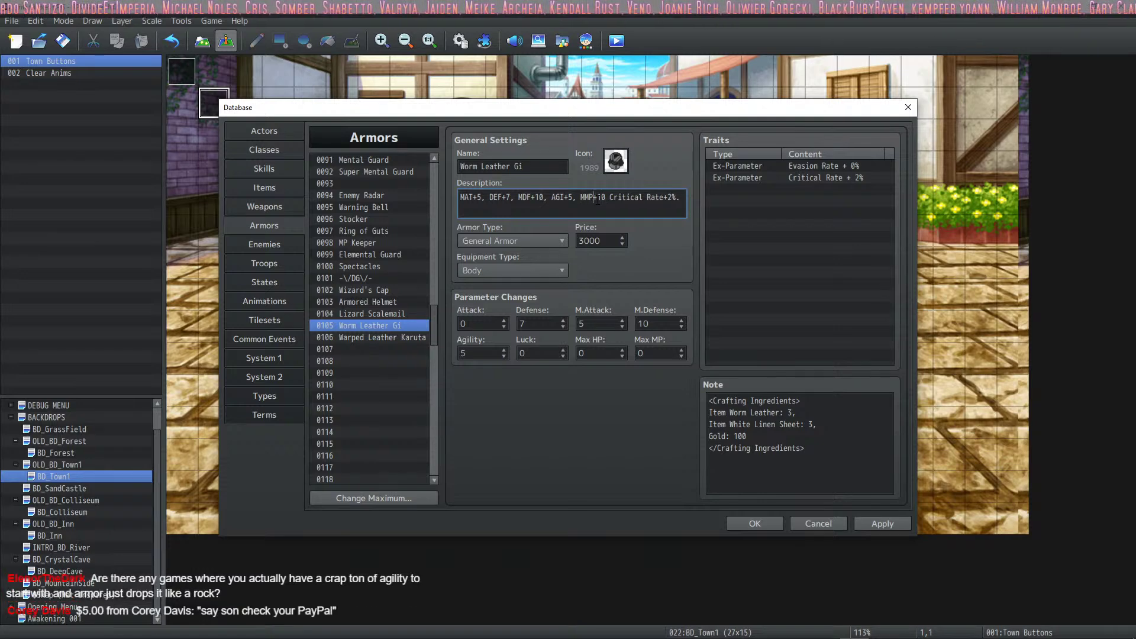
text(,)
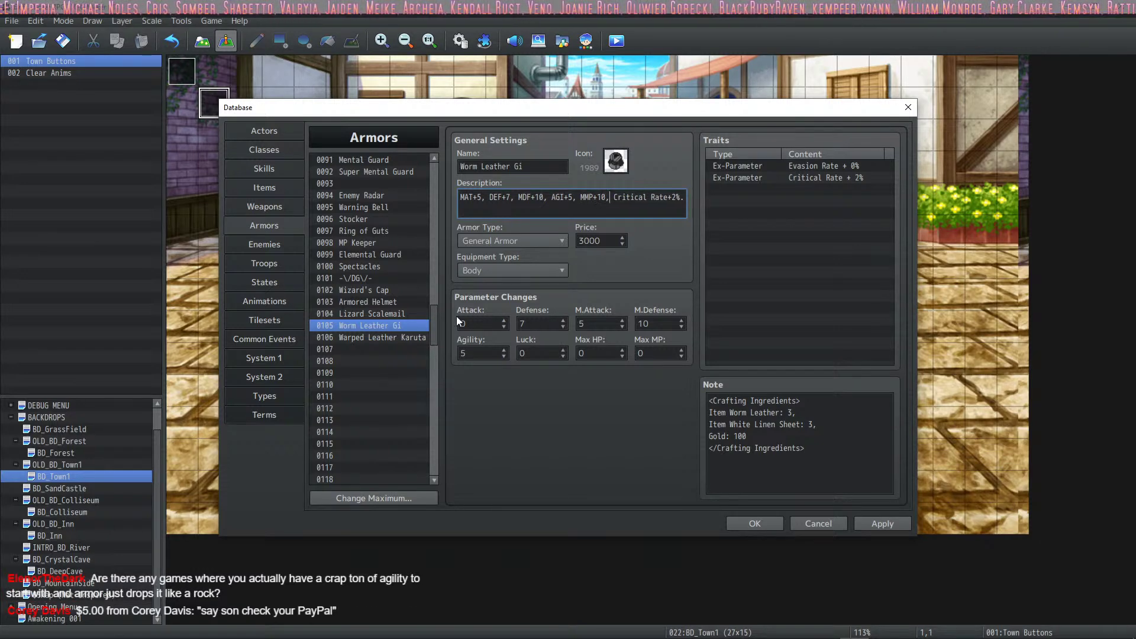
Set the Worm Leather Gi's Max MP to 10 and save the database changes.
click(637, 353)
text(120)
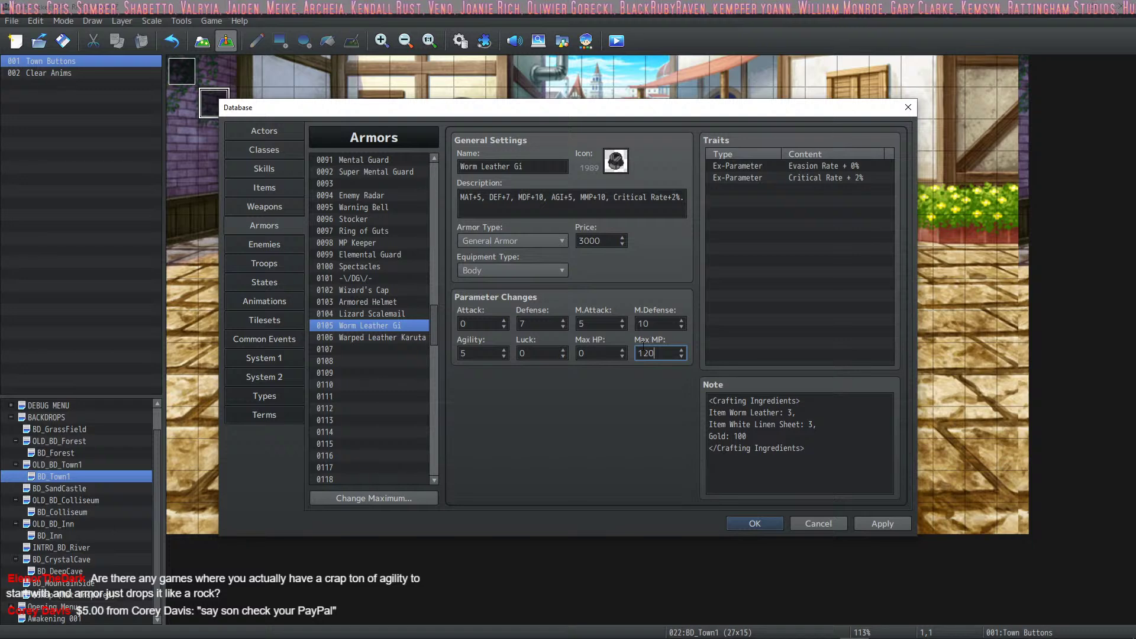
key(BackSpace)
key(BackSpace)
key(BackSpace)
text(10)
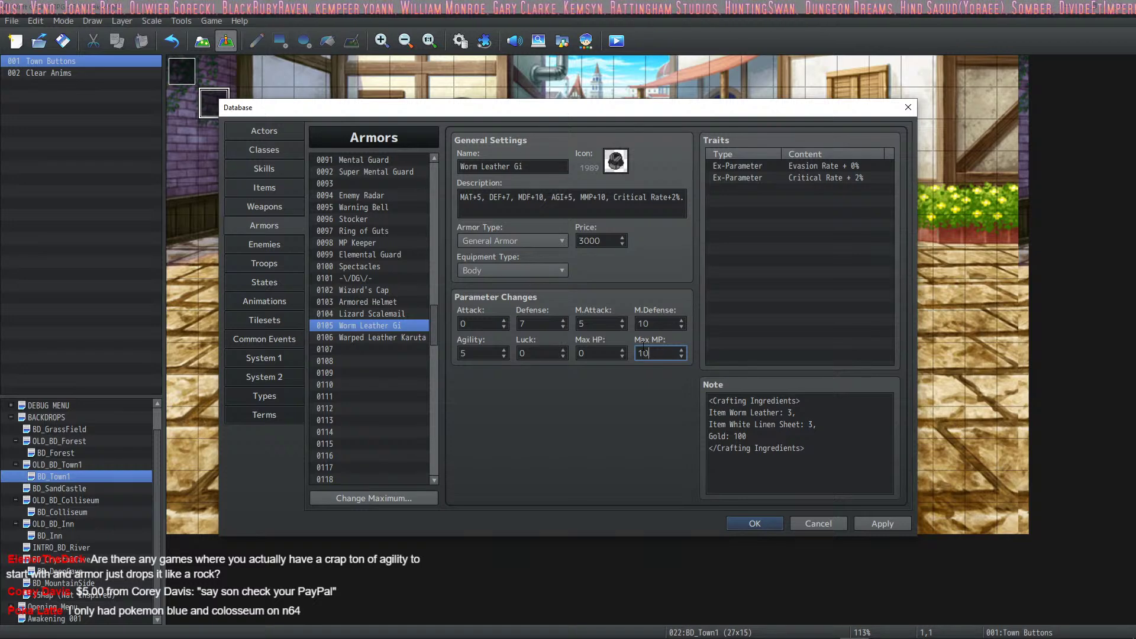
click(758, 525)
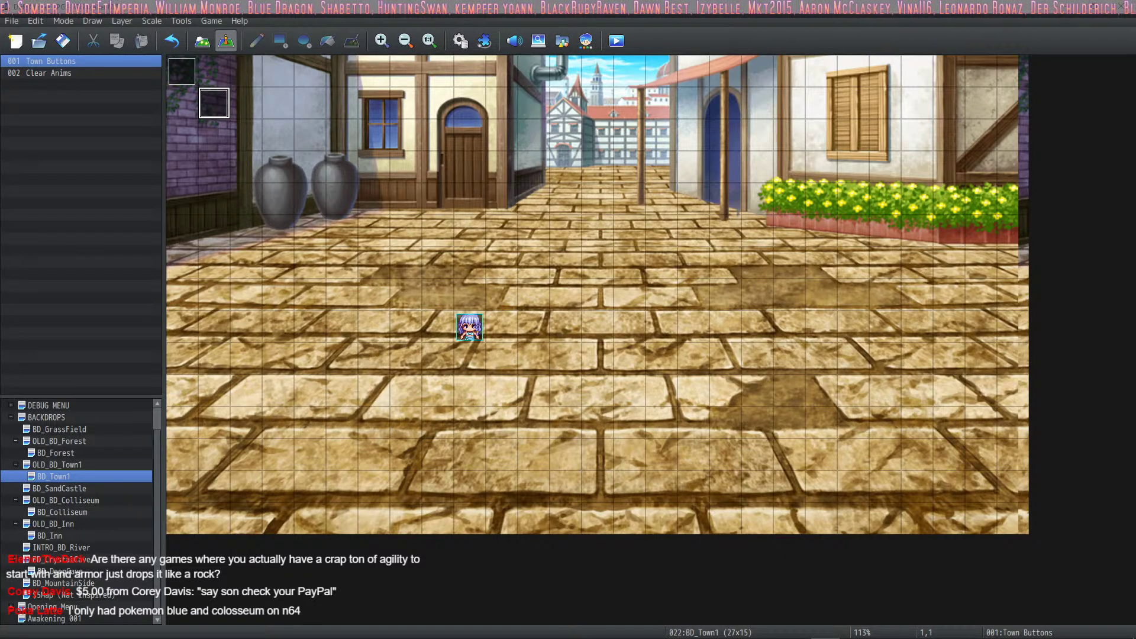
key(super+shift+s)
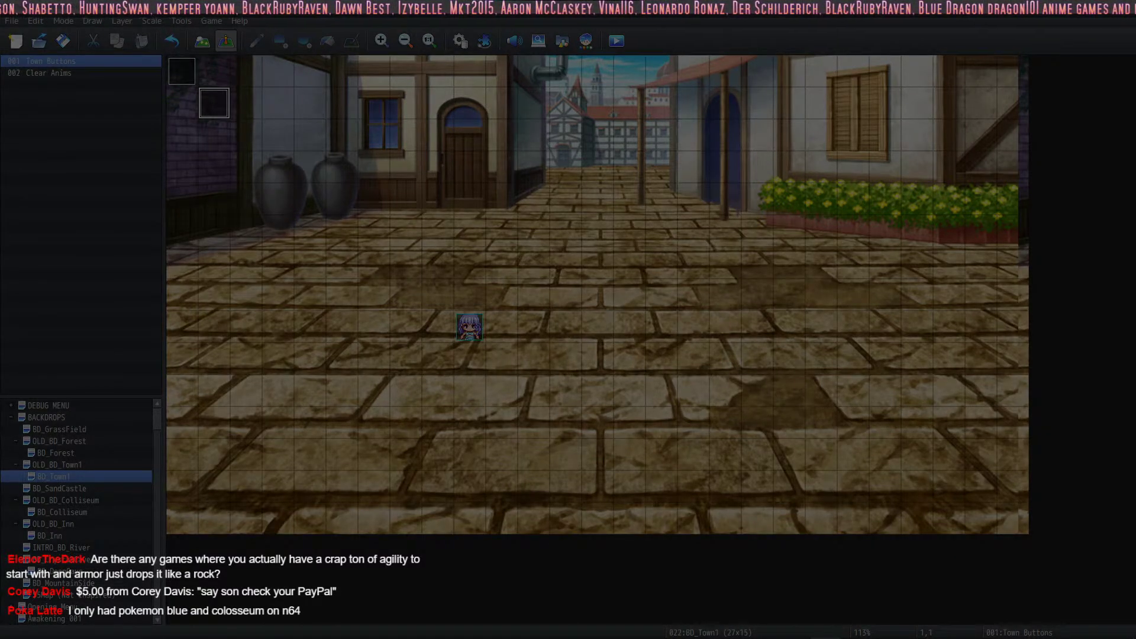
key(Escape)
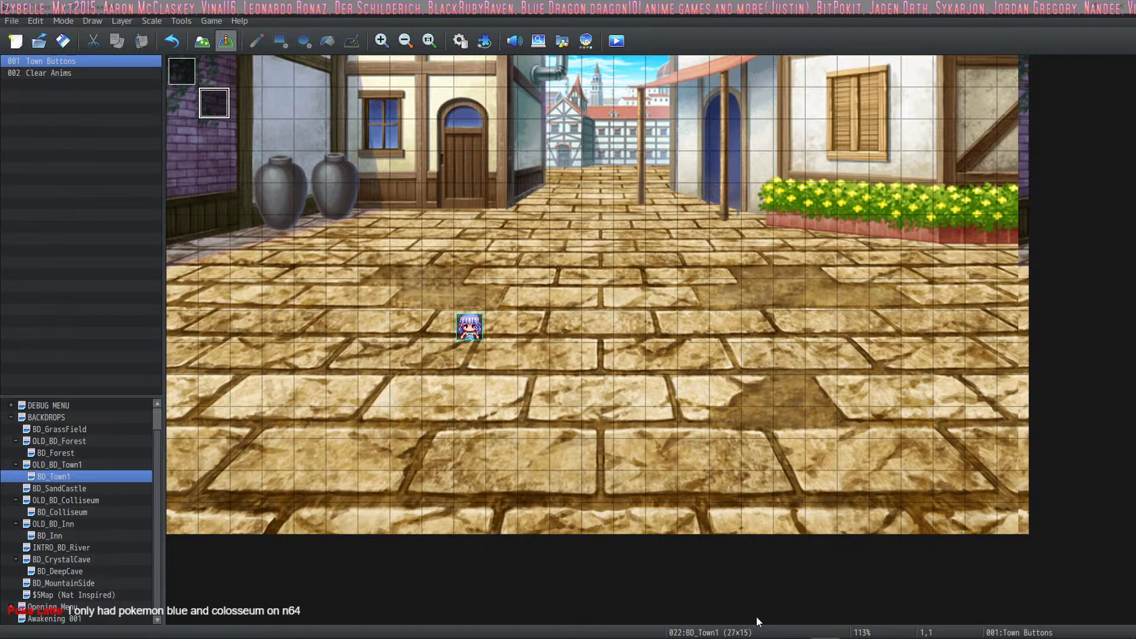
Switch to Discord, upload the copied donation screenshot to the wall_of_heroes channel, and minimize the window.
mouse_move(772, 632)
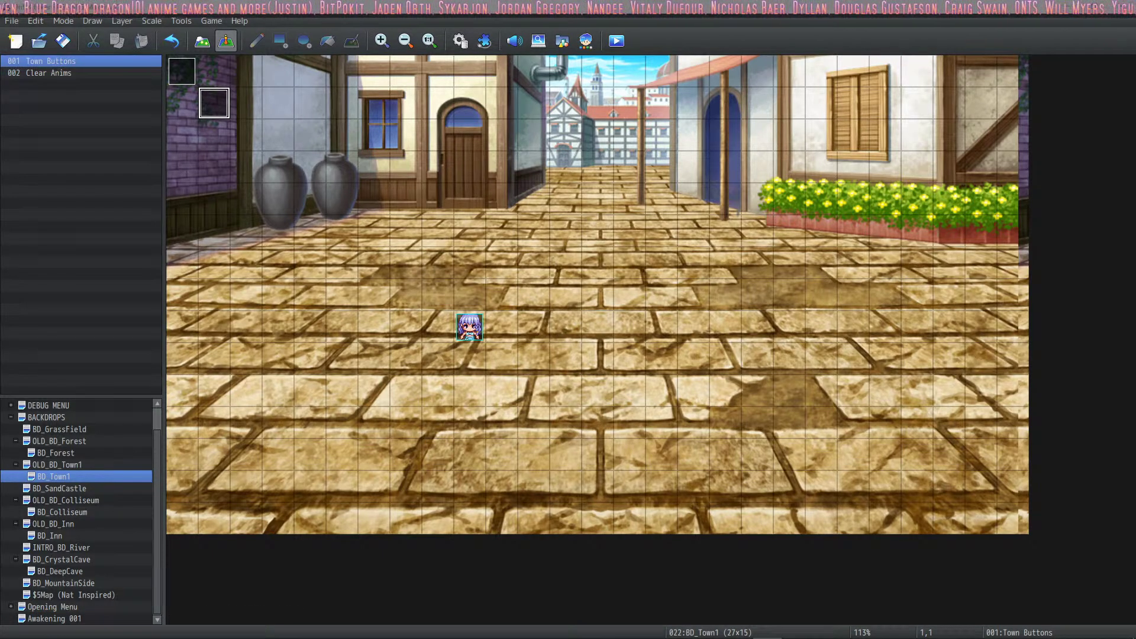
click(8, 87)
drag(8, 86, 430, 67)
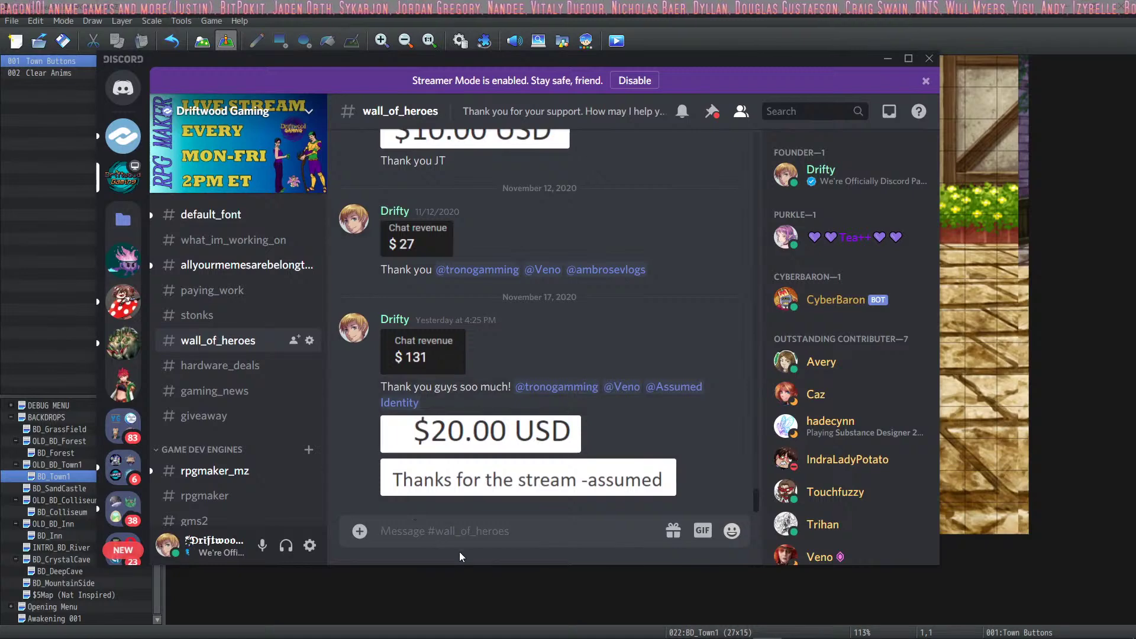
key(ctrl+v)
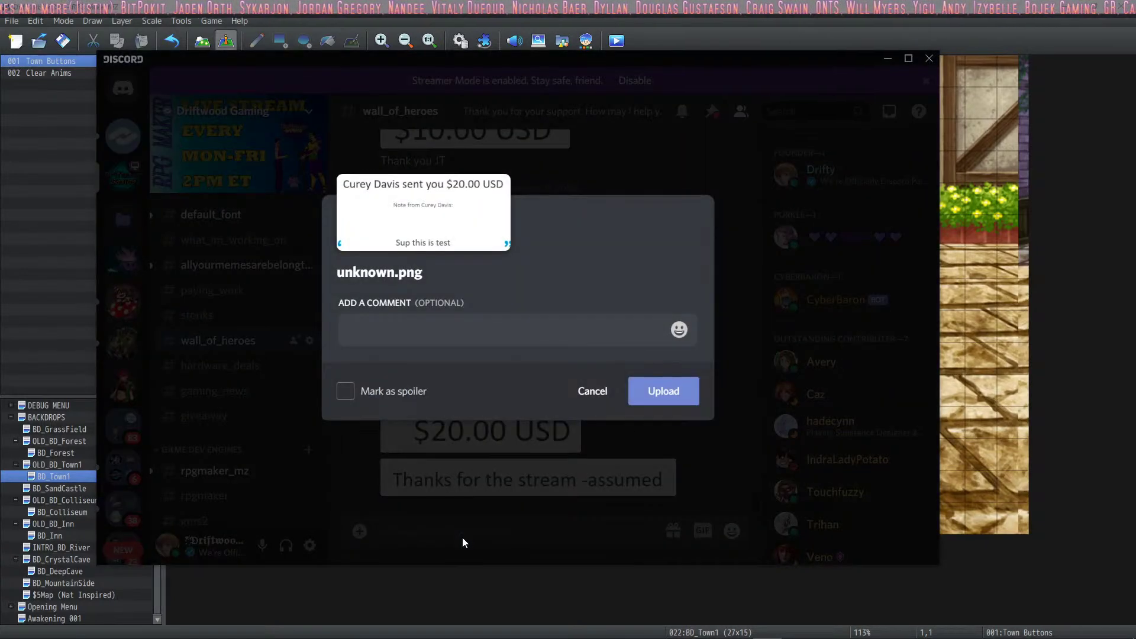
key(Return)
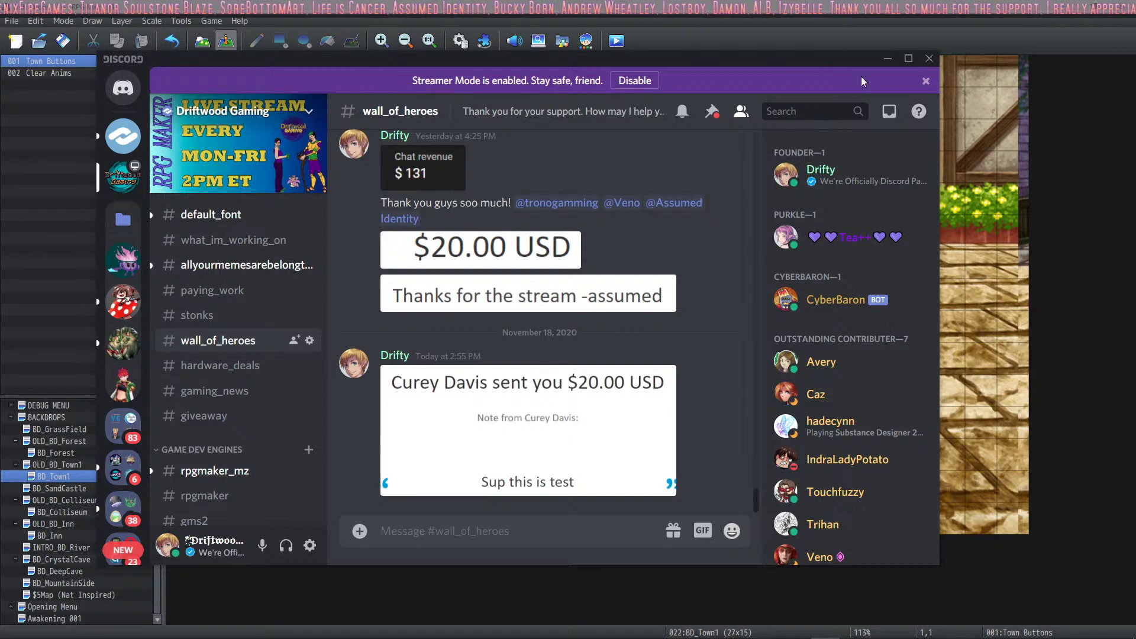
click(887, 60)
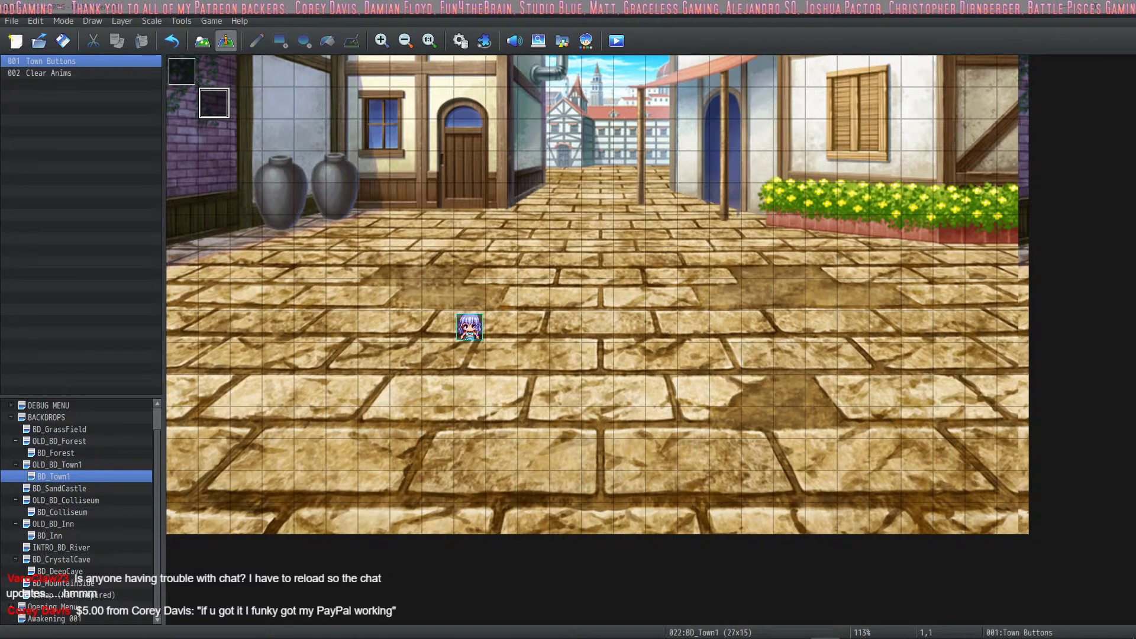
Compare the parameters and traits of the Worm Leather Gi and the Warped Leather Karuta in the armor database.
click(541, 358)
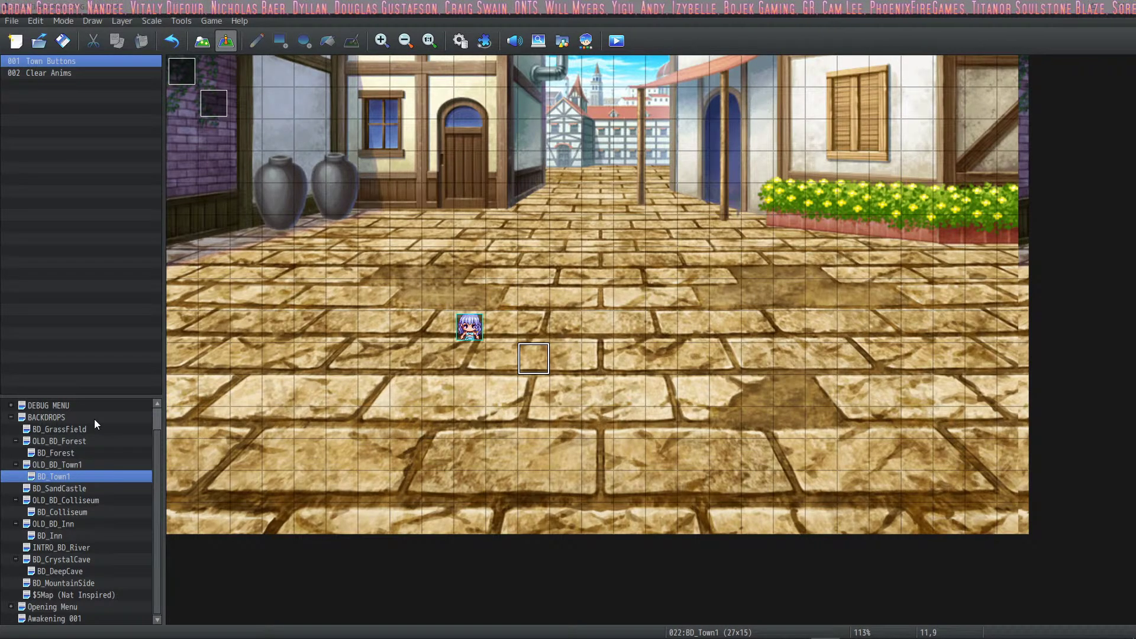
click(61, 42)
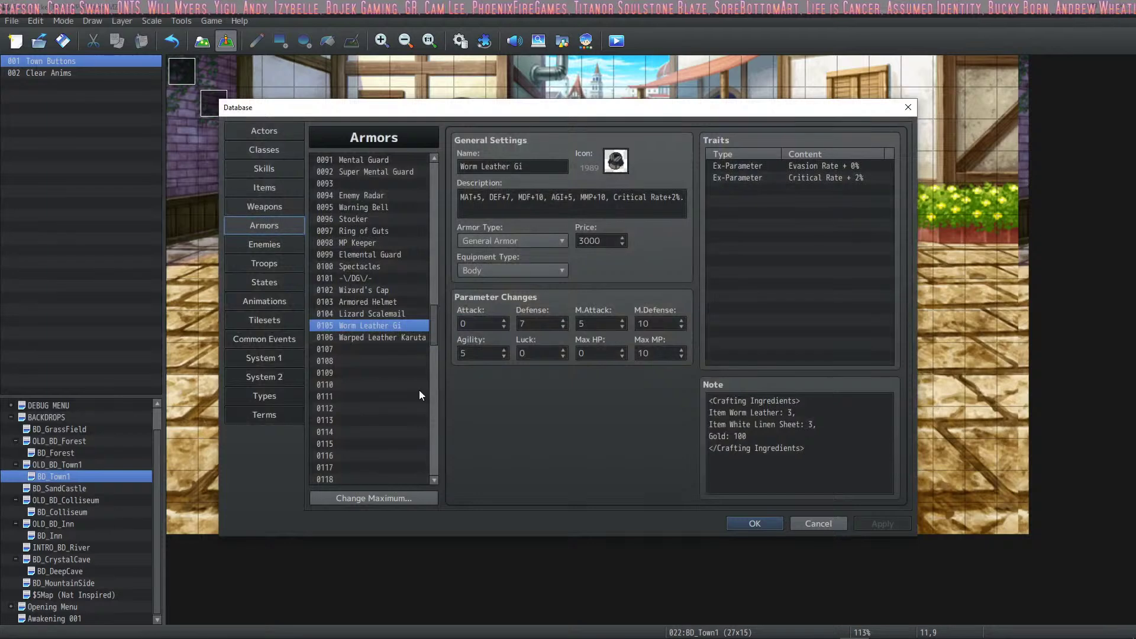
click(378, 338)
key(Up)
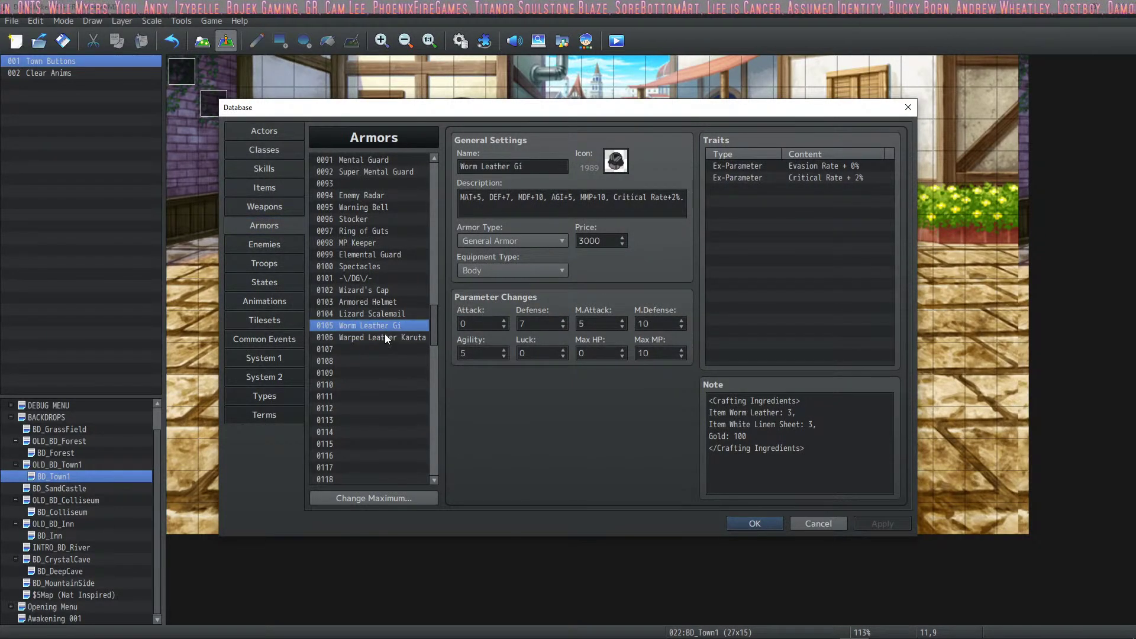
click(386, 338)
click(387, 328)
click(389, 338)
click(396, 327)
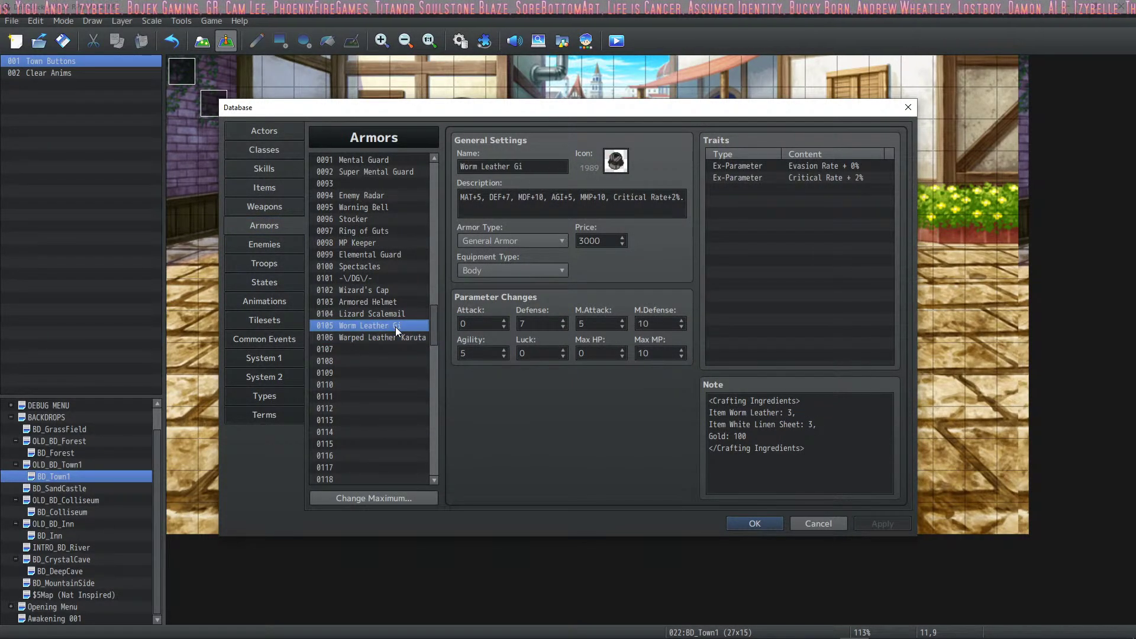
click(390, 337)
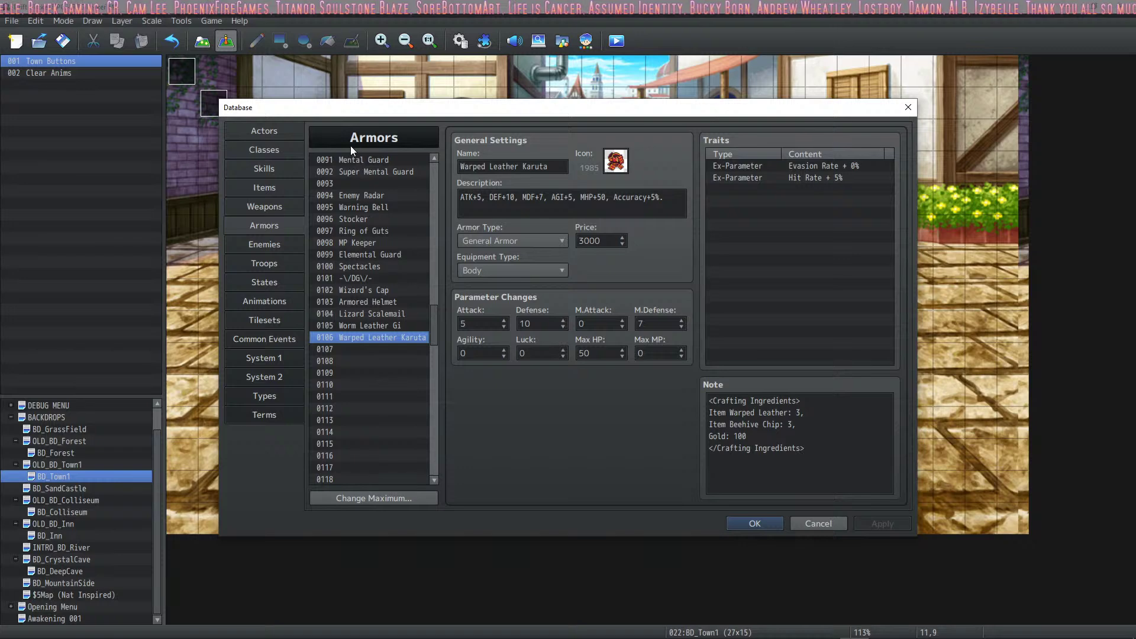
click(368, 323)
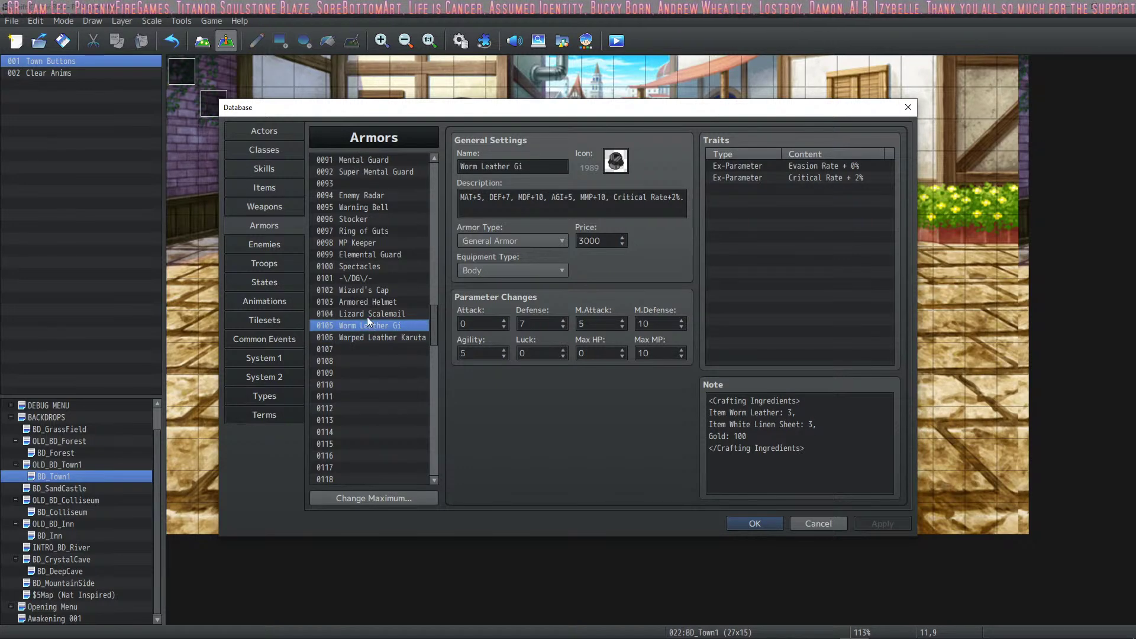
Review the Wizard's Cap, Armored Helmet and Lizard Scalemail entries against the two leather armors.
click(368, 312)
click(368, 304)
click(366, 289)
click(362, 303)
click(363, 315)
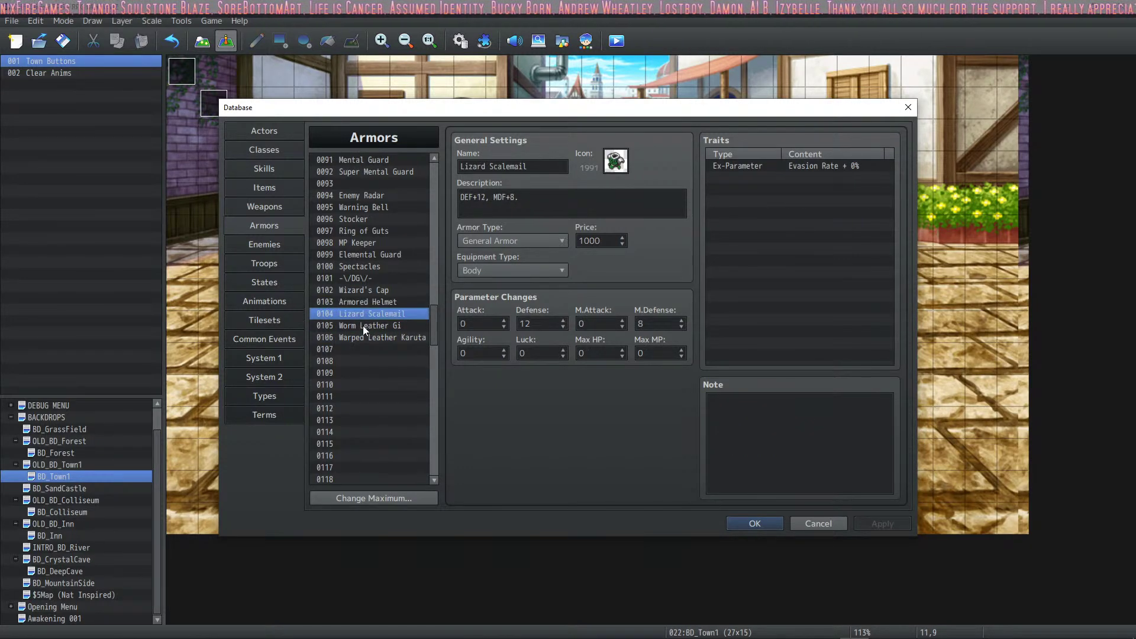
click(363, 327)
click(364, 335)
click(364, 325)
click(366, 313)
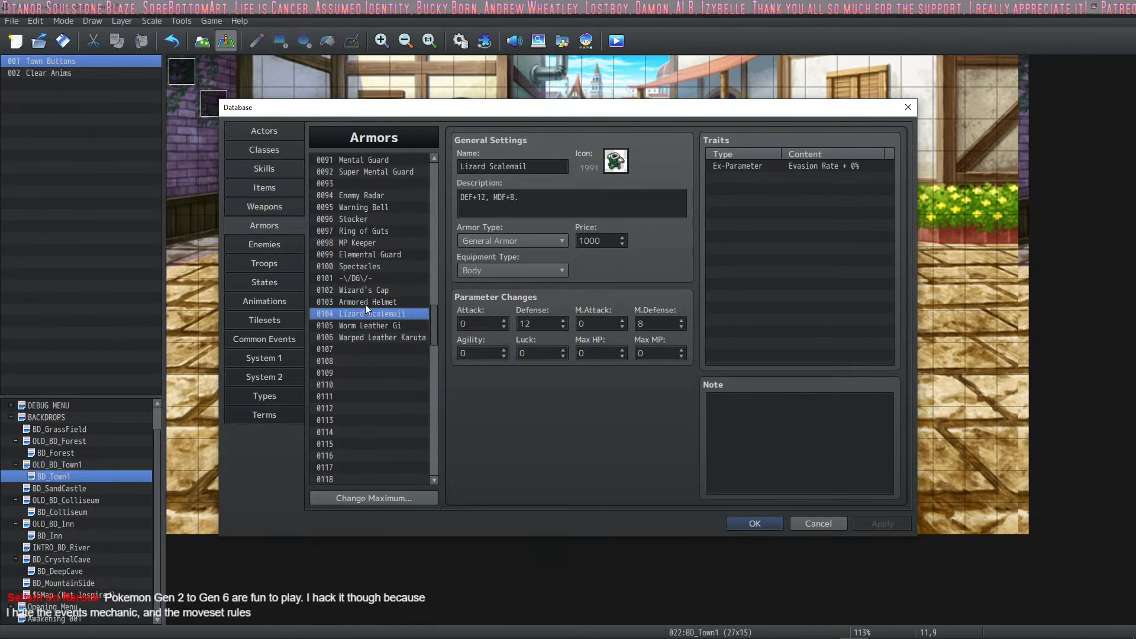
click(271, 242)
click(264, 226)
Give the empty armor entry 0107 the silver ring icon 3819 and name it Silver Ring.
click(357, 349)
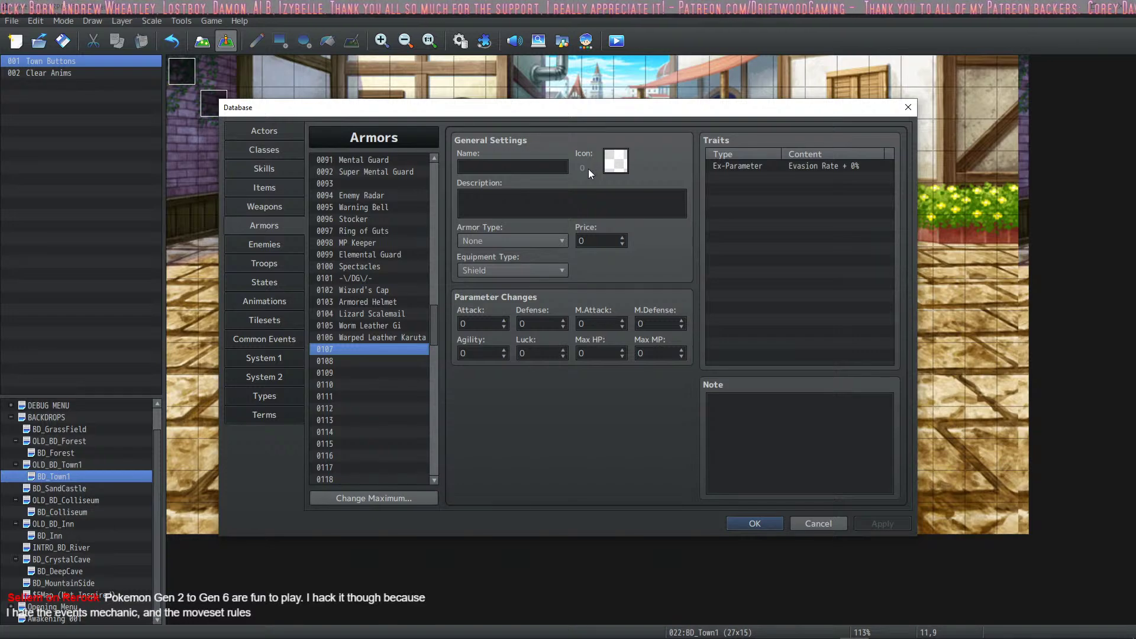
double_click(619, 168)
drag(724, 219, 714, 407)
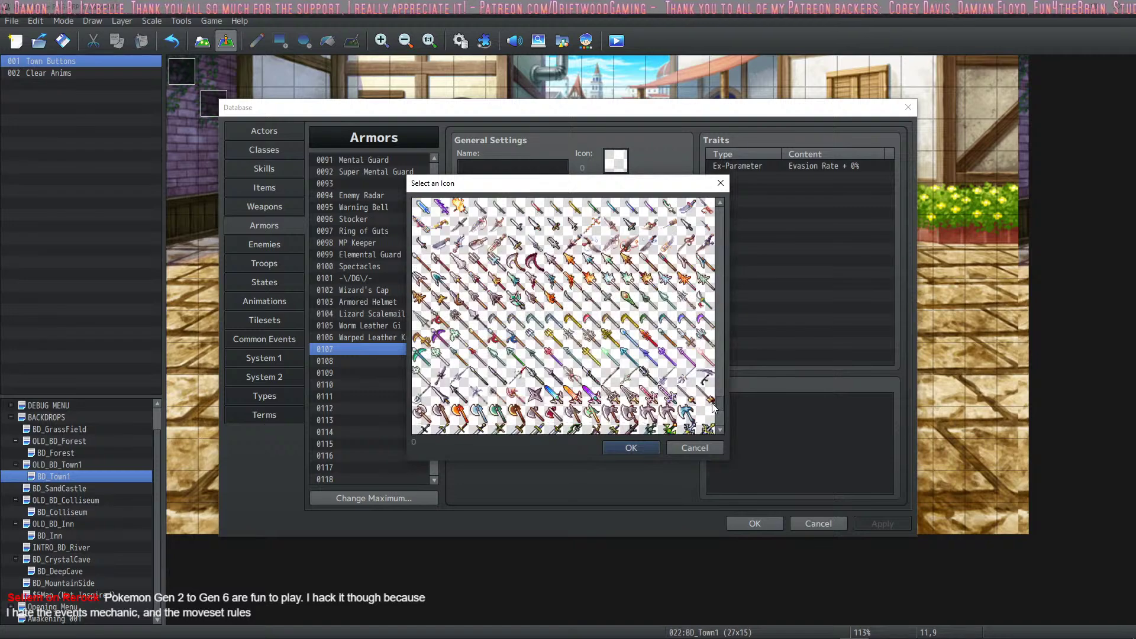
scroll(686, 367, down, 5)
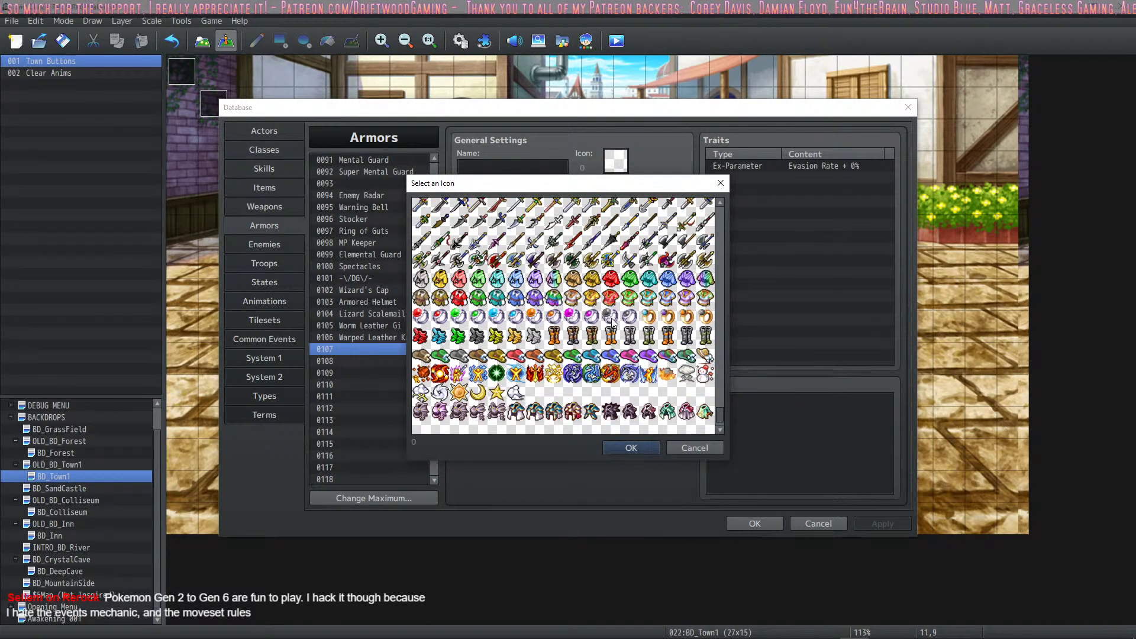
double_click(631, 323)
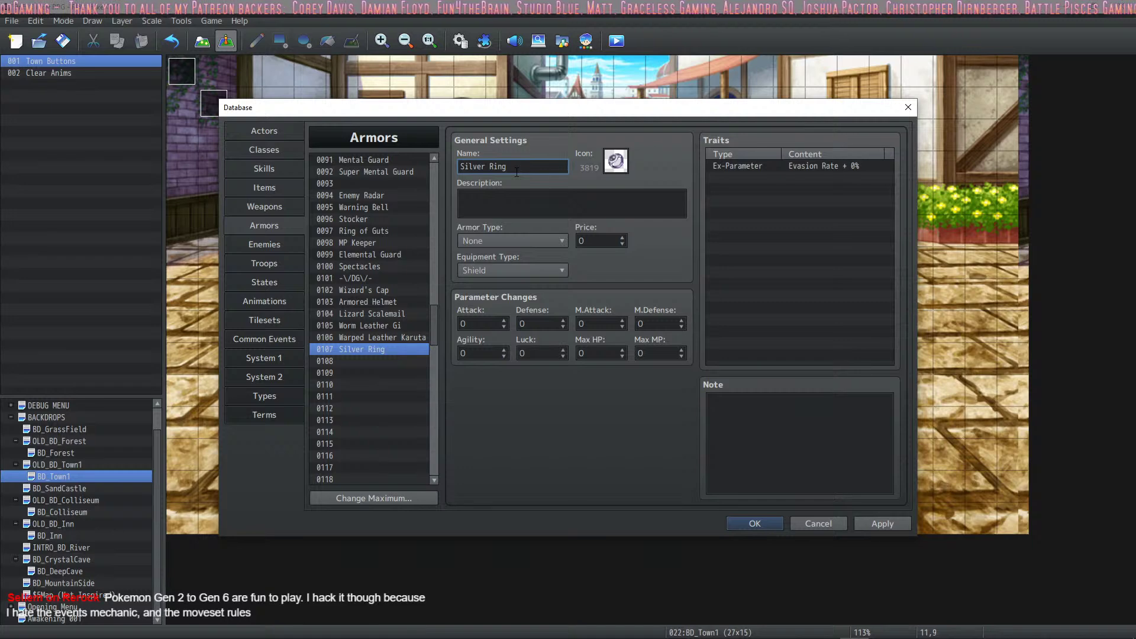
Describe the Silver Ring as "<WordWrap>A simple silver ring that provides a minimal amount of defense. DEF+5, MHP+50." and set Defense to 5, Max HP to 50.
click(520, 213)
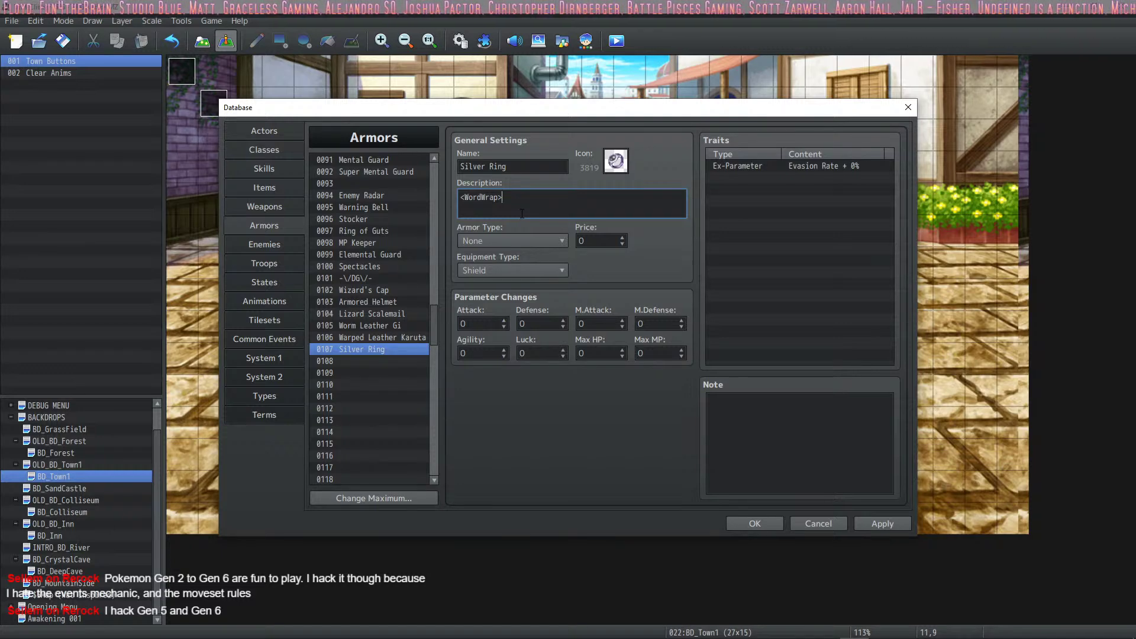
text(<WordWrap>A simple silver ring that provides a minima)
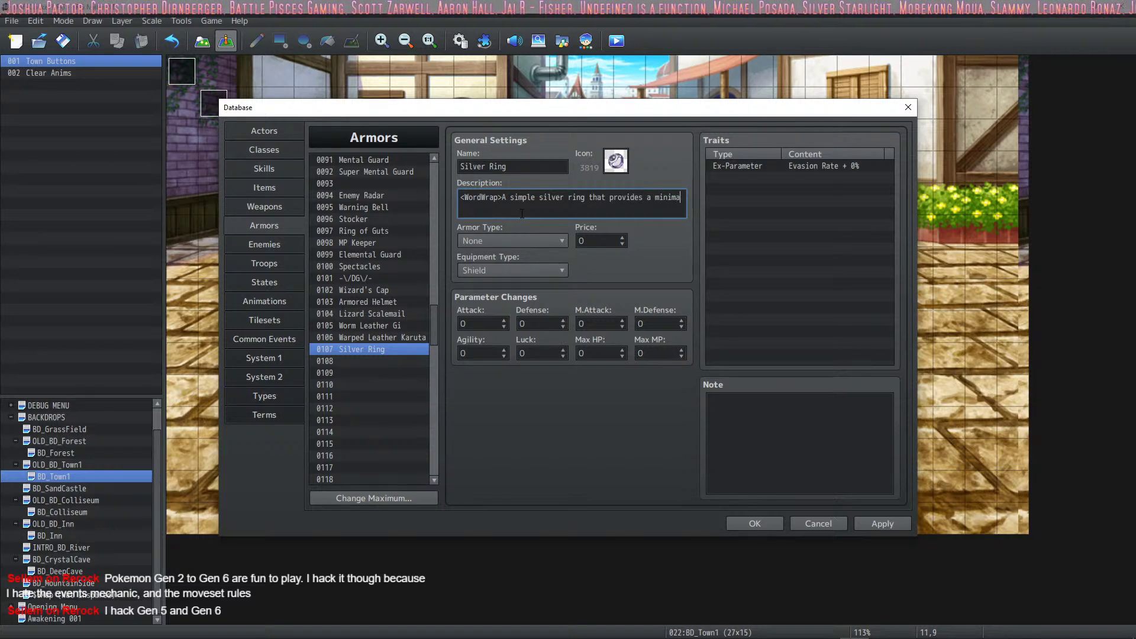
text(m)
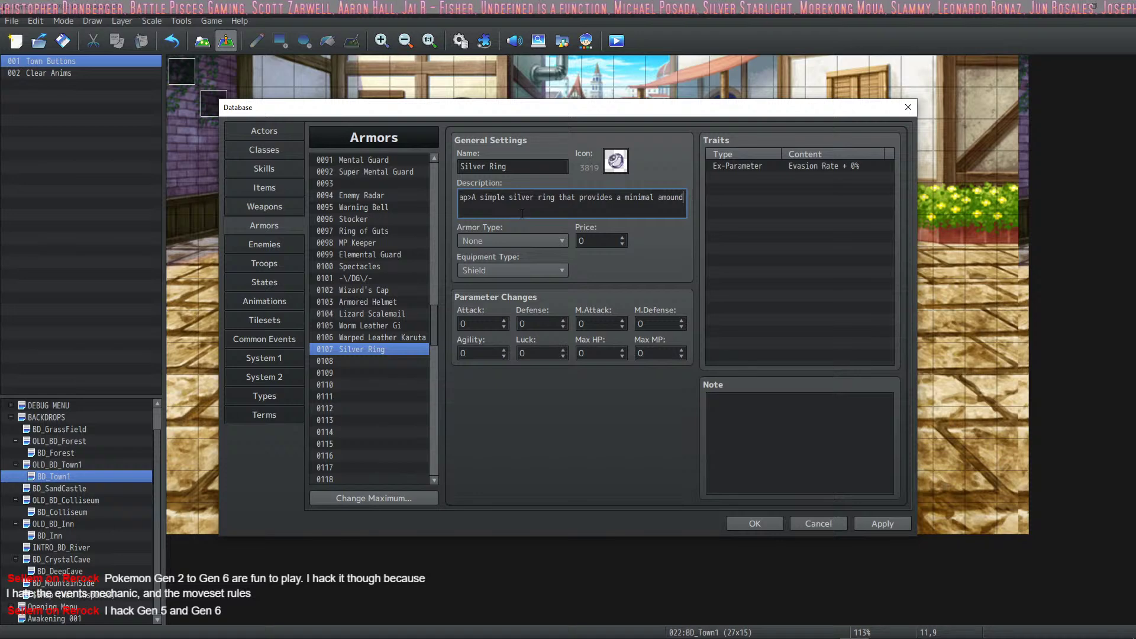
text(ount of defense. DEF+5, MHP+5)
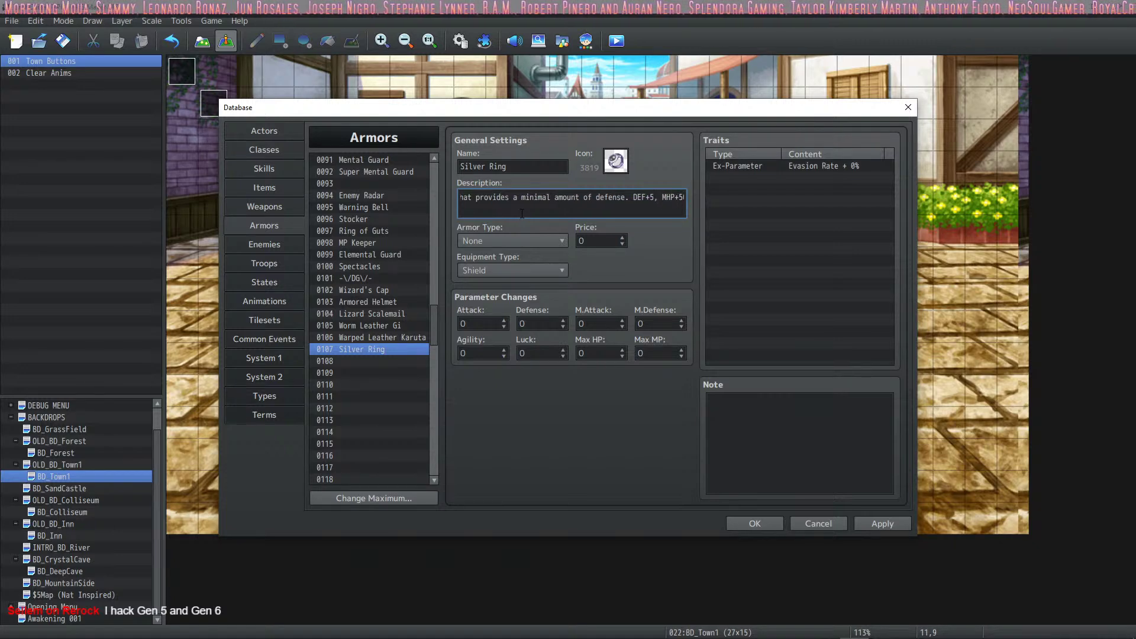
text(0.)
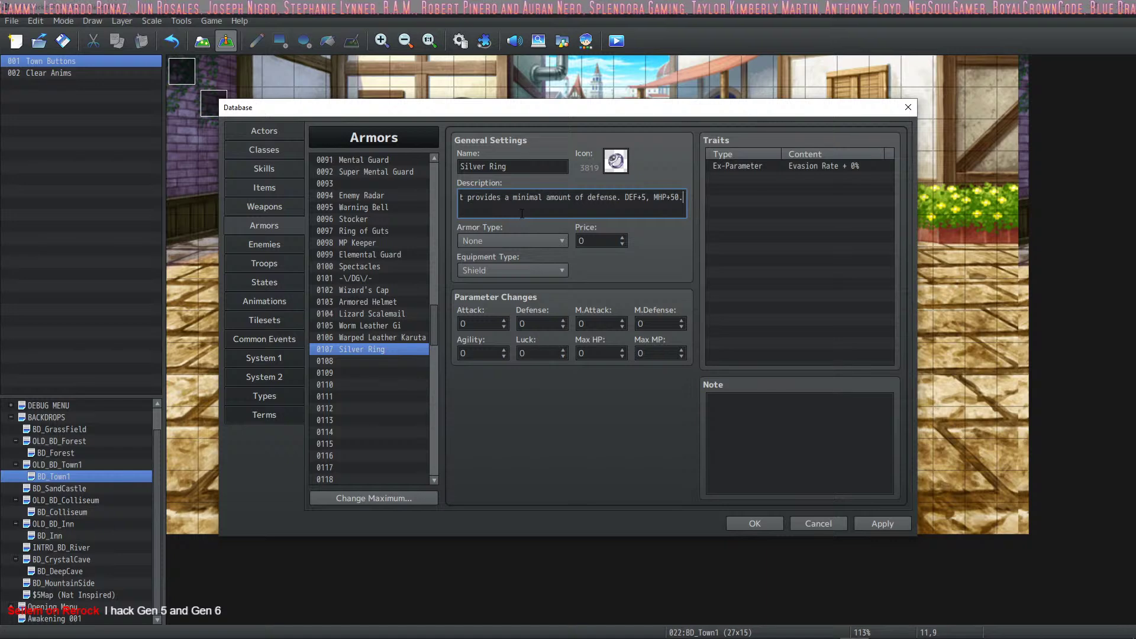
click(541, 322)
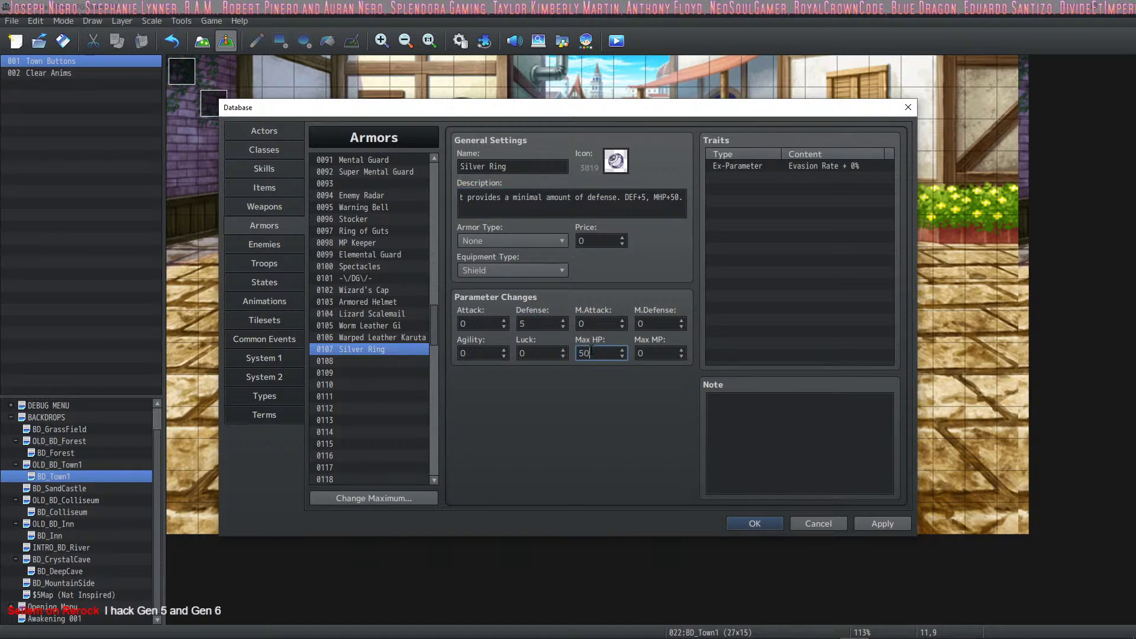
click(882, 524)
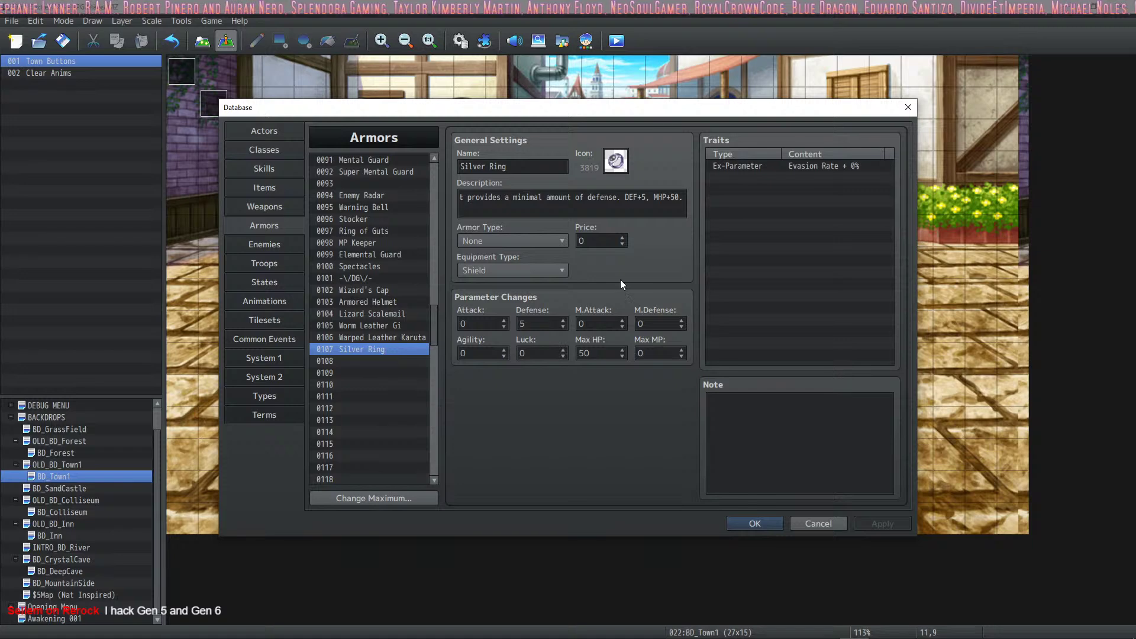
Change the Silver Ring's description to DEF+3 and add MDF+3, set Defense and M.Defense to 3, and apply the changes.
click(644, 198)
key(BackSpace)
text(3)
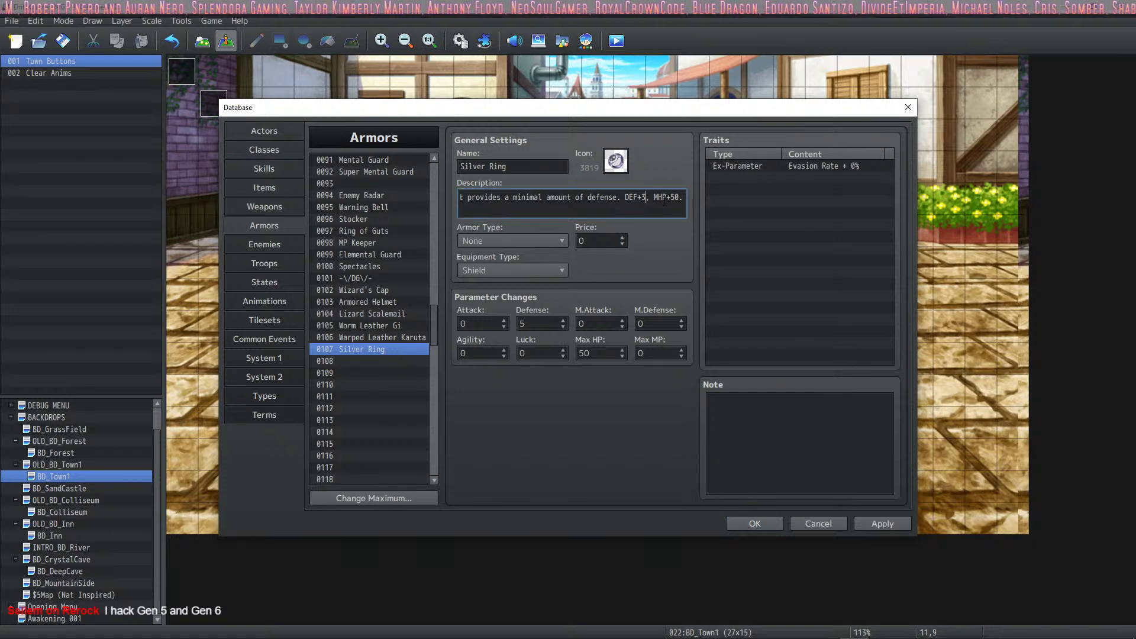
key(Right)
key(Right)
text(MD )
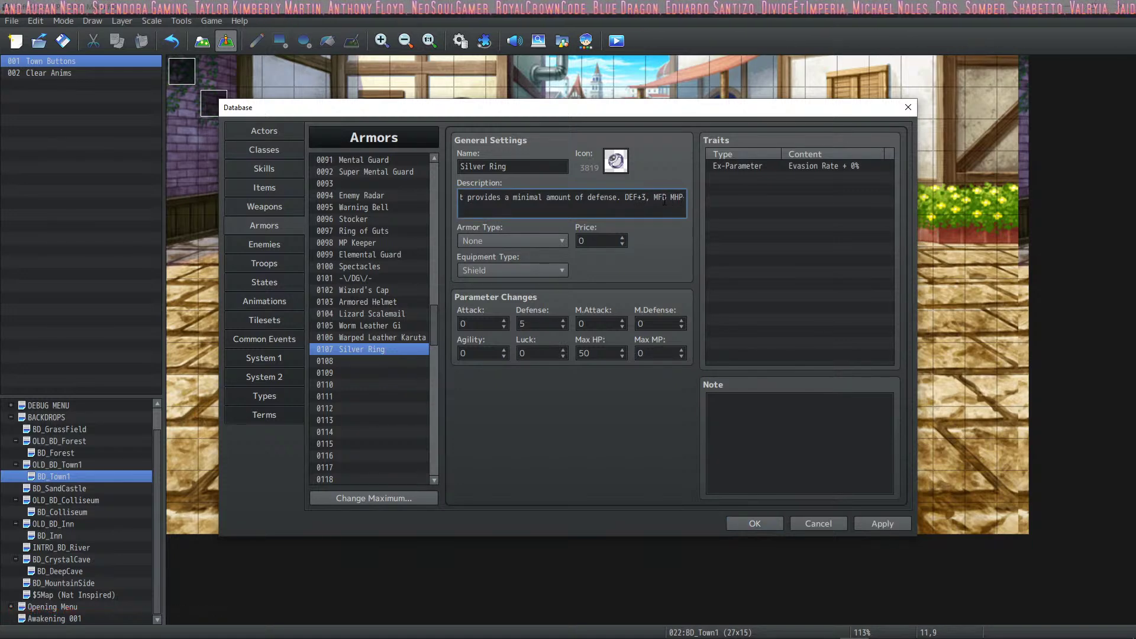
text(F+3)
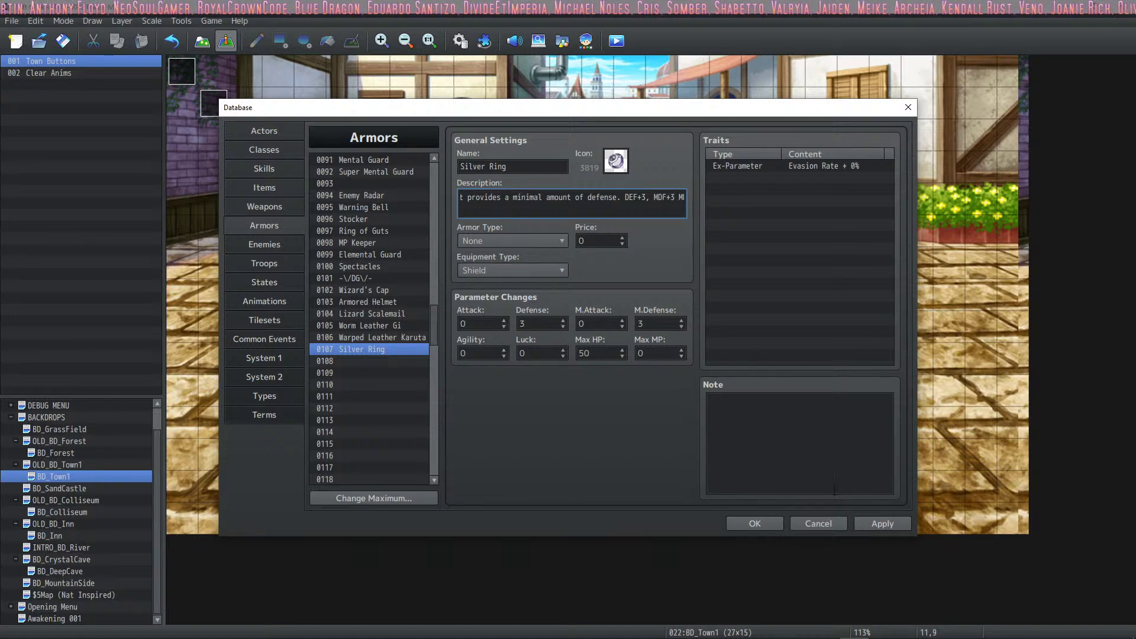
click(882, 524)
double_click(762, 178)
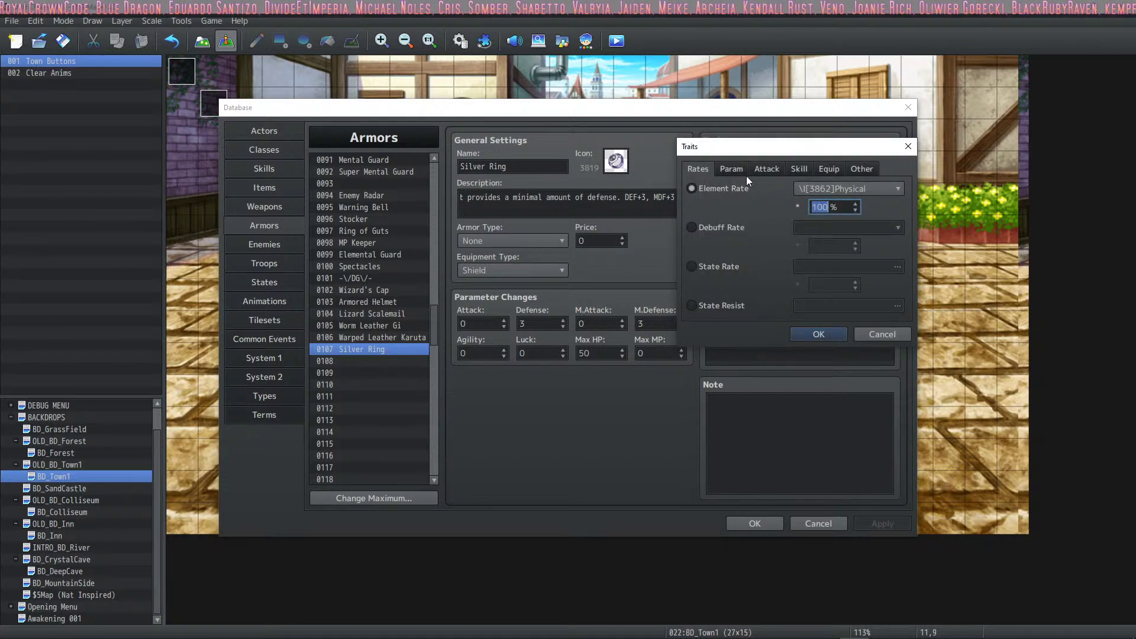
click(748, 173)
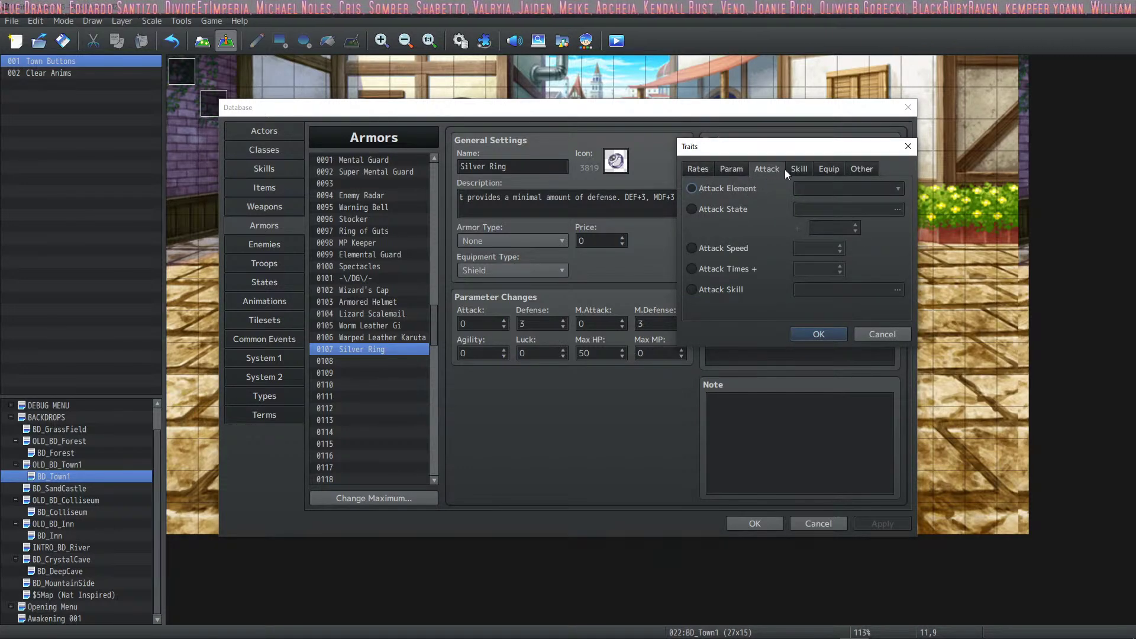
click(792, 168)
click(734, 168)
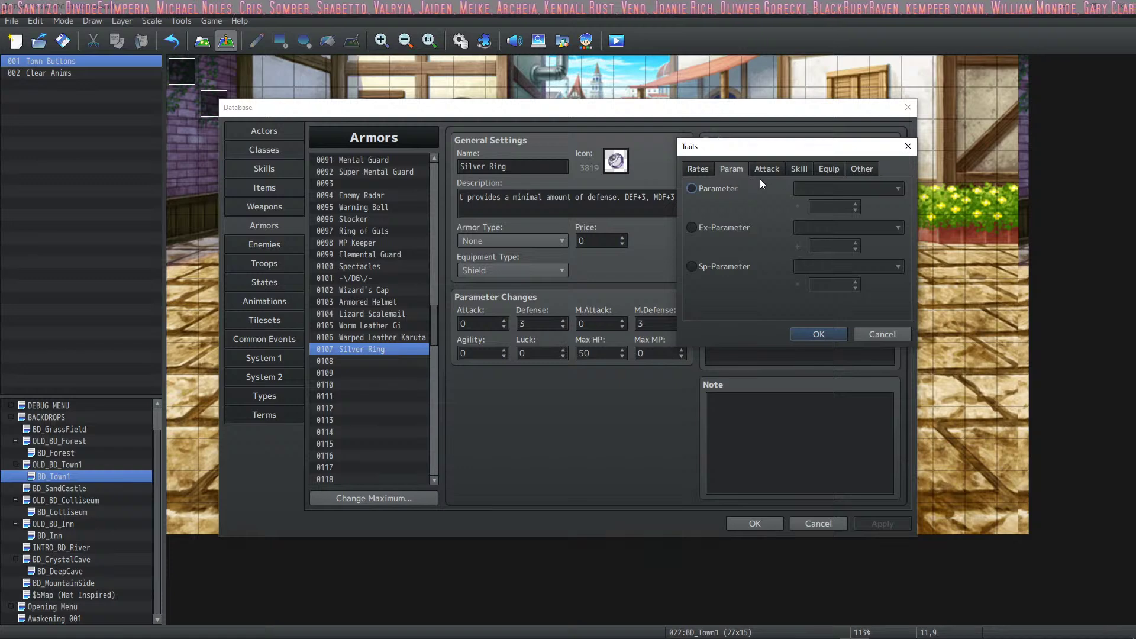
click(800, 169)
click(829, 169)
click(868, 172)
click(877, 331)
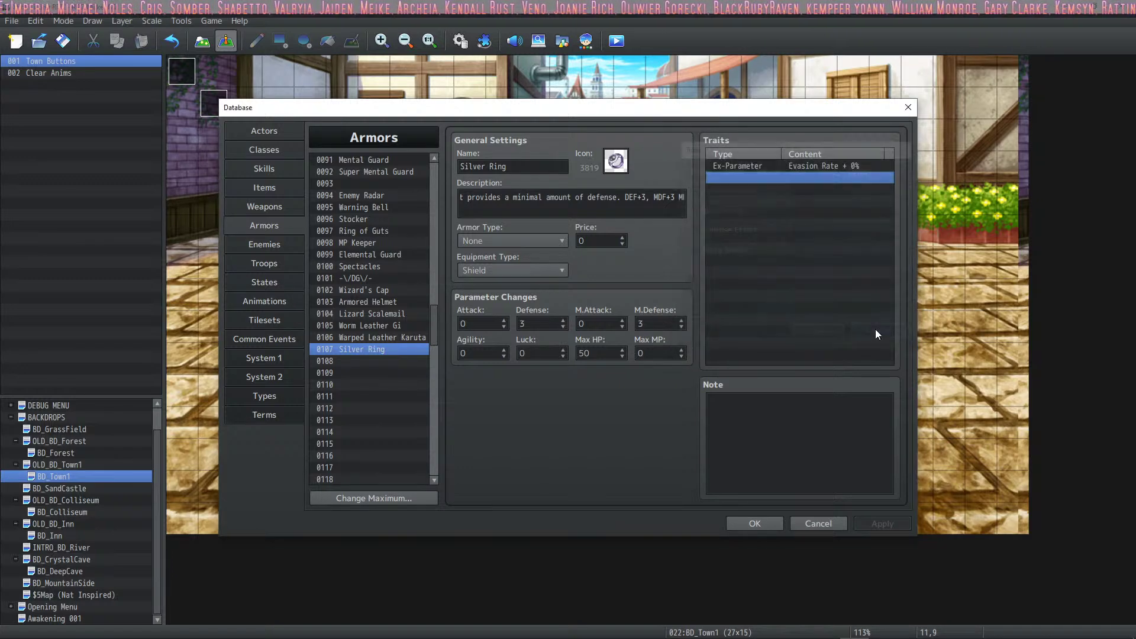
Set the Silver Ring's armor type to General Armor, its equipment type to Relic and its price to 2000.
click(534, 246)
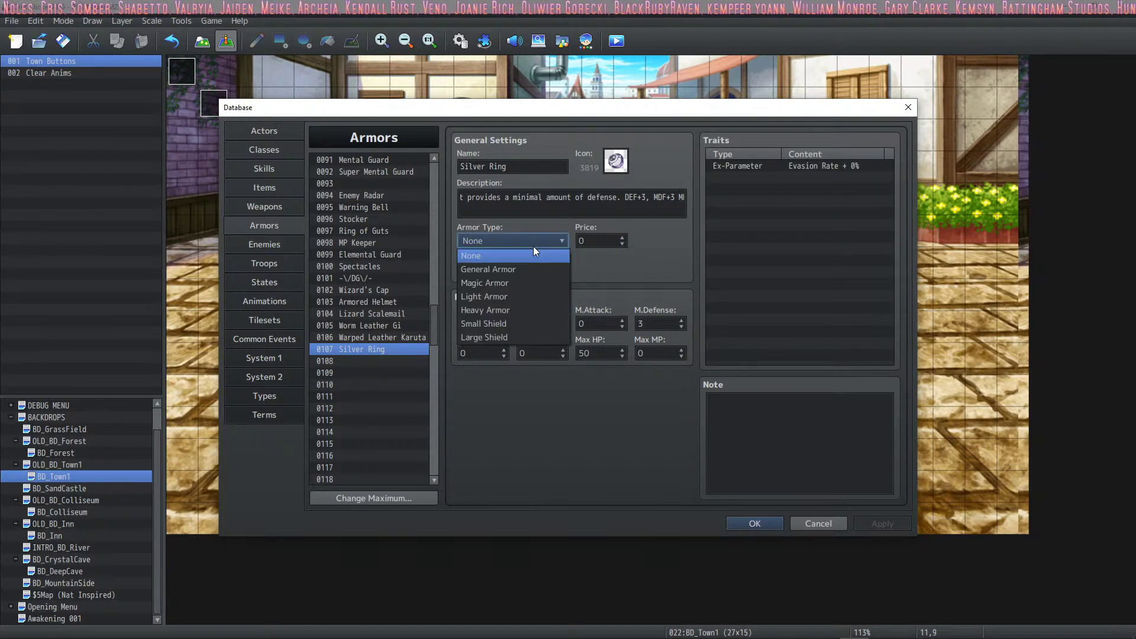
click(517, 269)
click(517, 269)
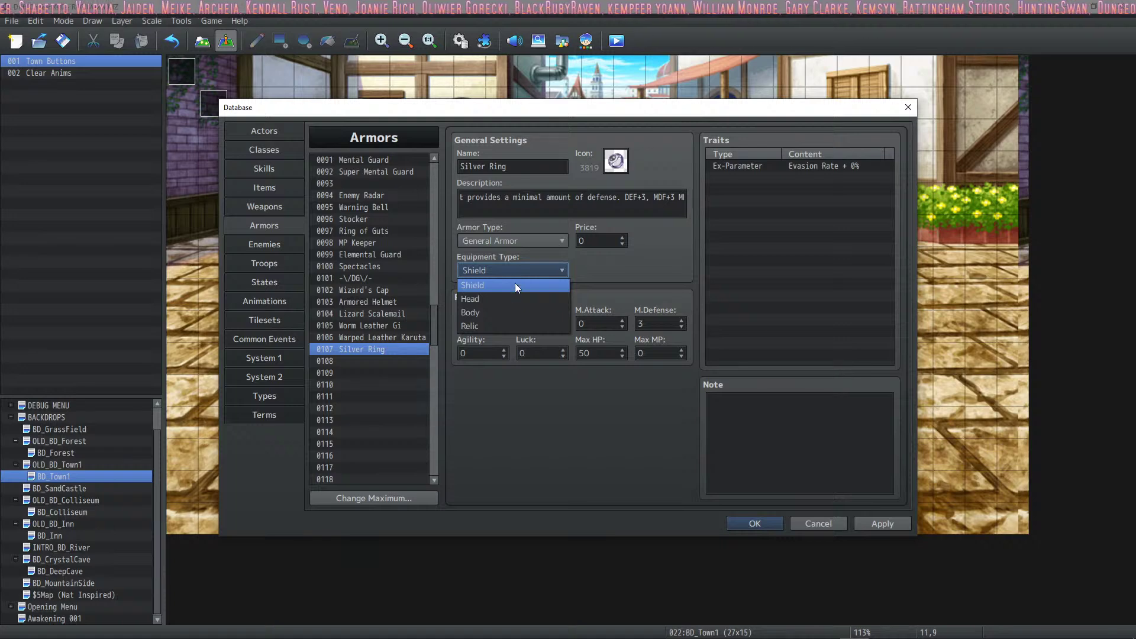
click(501, 326)
click(882, 525)
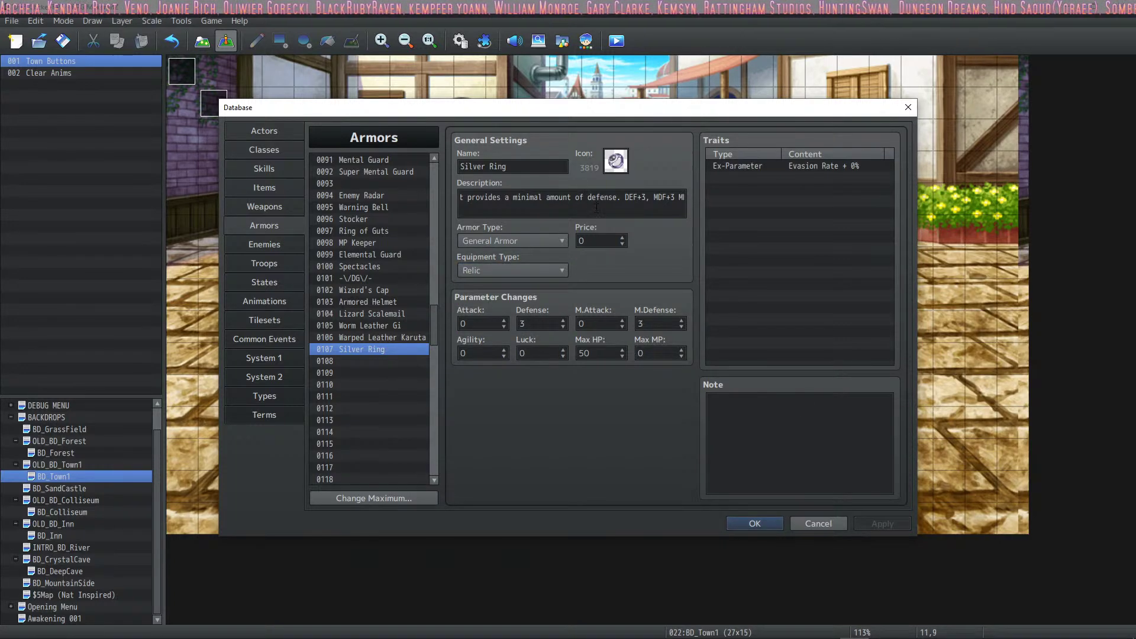
text(2000)
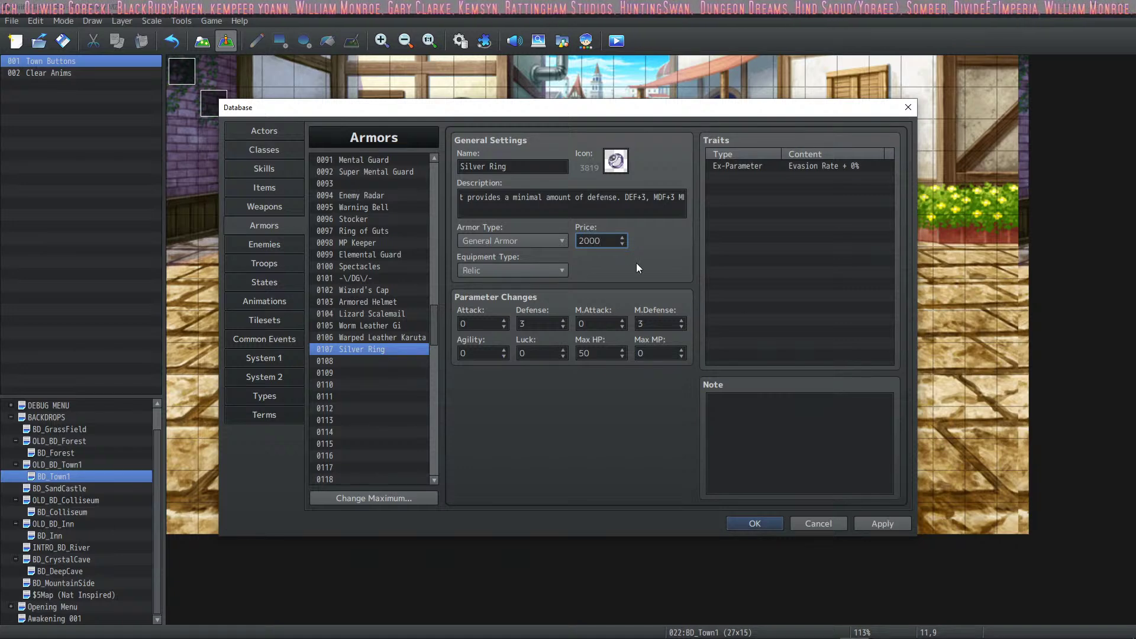
Set the Silver Ring's price to 1000 and apply the change.
key(BackSpace)
key(BackSpace)
key(BackSpace)
key(BackSpace)
text(1000)
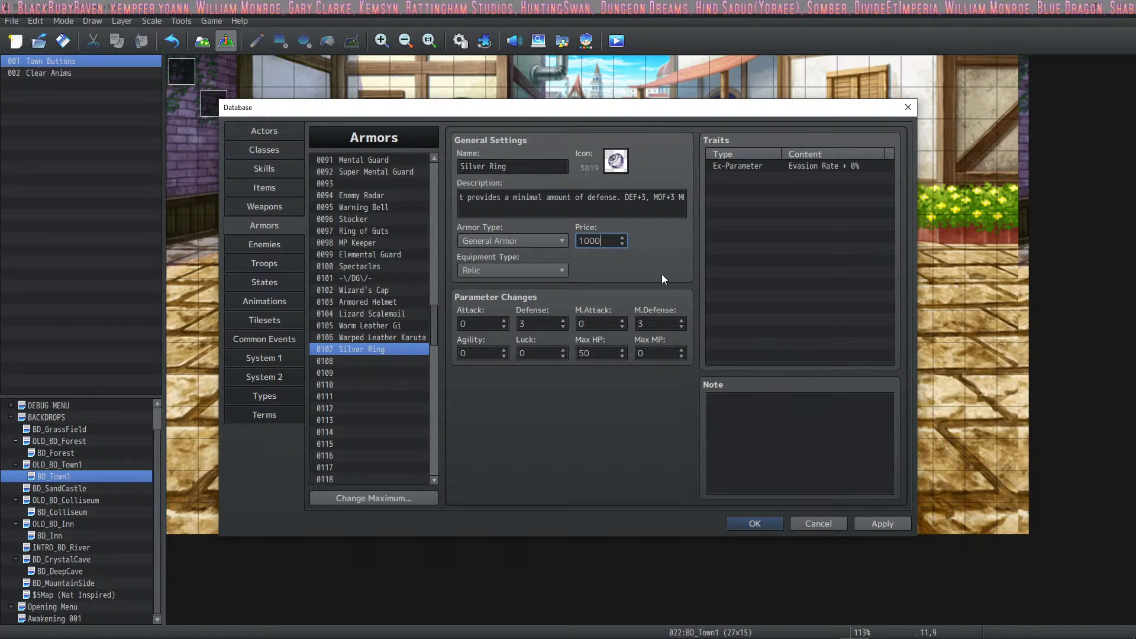
click(894, 522)
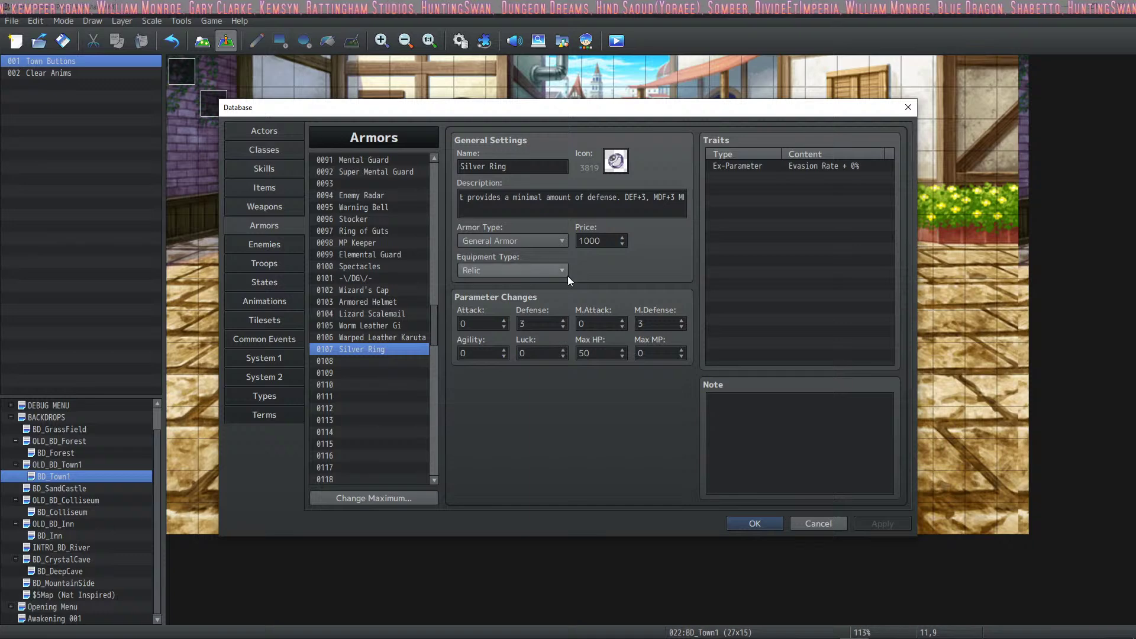
Add <Crafting Ingredients> and </Crafting Ingredients> tags to the Silver Ring's note, reusing the closing tag from the Warped Leather Karuta's note.
click(726, 413)
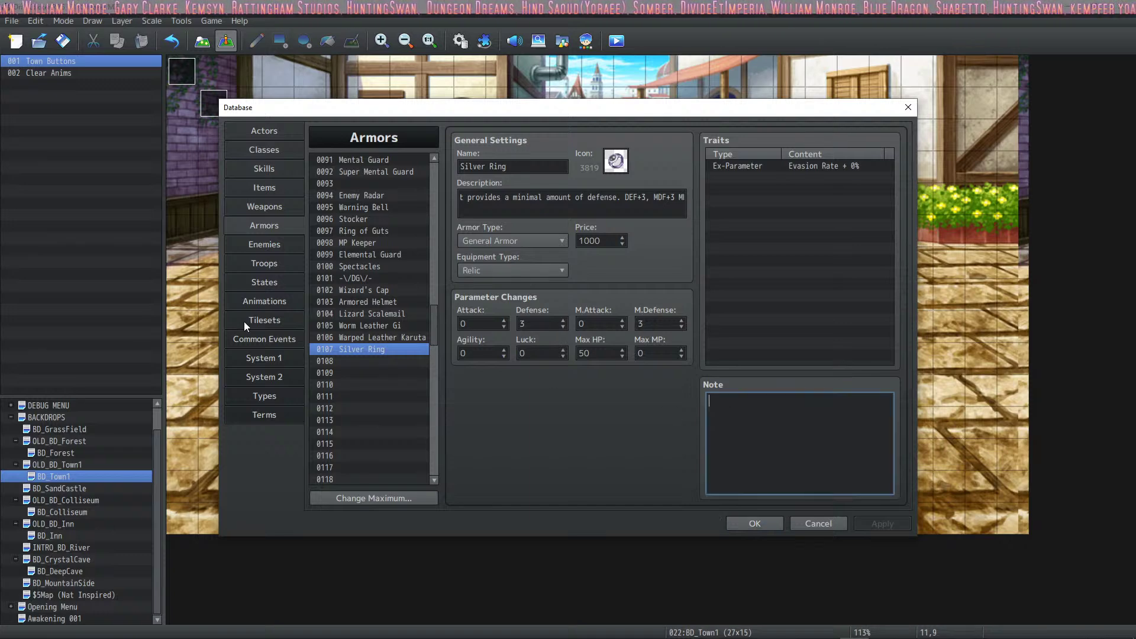
click(372, 337)
drag(806, 448, 689, 448)
key(ctrl+c)
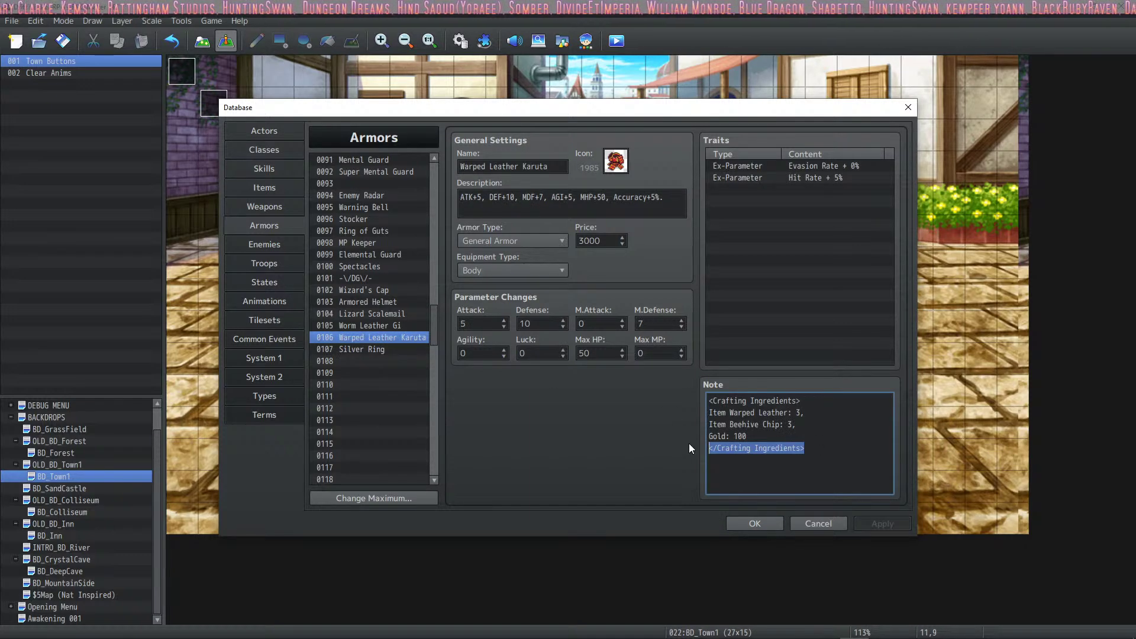
click(379, 349)
click(747, 421)
key(ctrl+v)
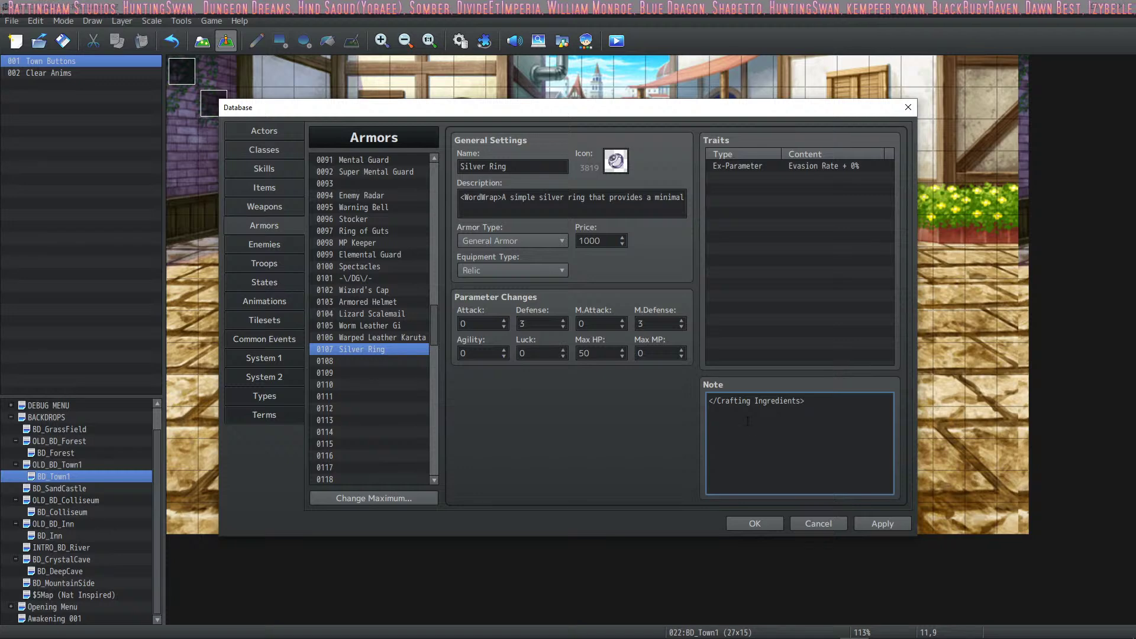
key(Return)
key(ctrl+v)
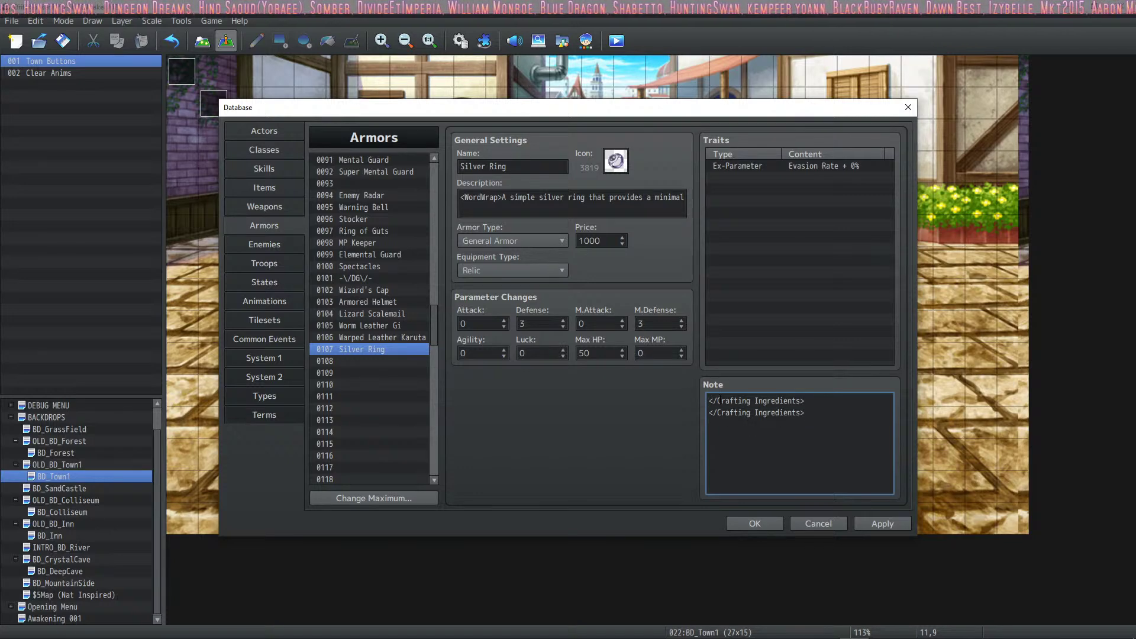
click(713, 401)
key(Delete)
Enter "Gold: 100" between the Silver Ring's crafting tags with an empty line above it, and apply the changes.
key(End)
key(Return)
text(Silver)
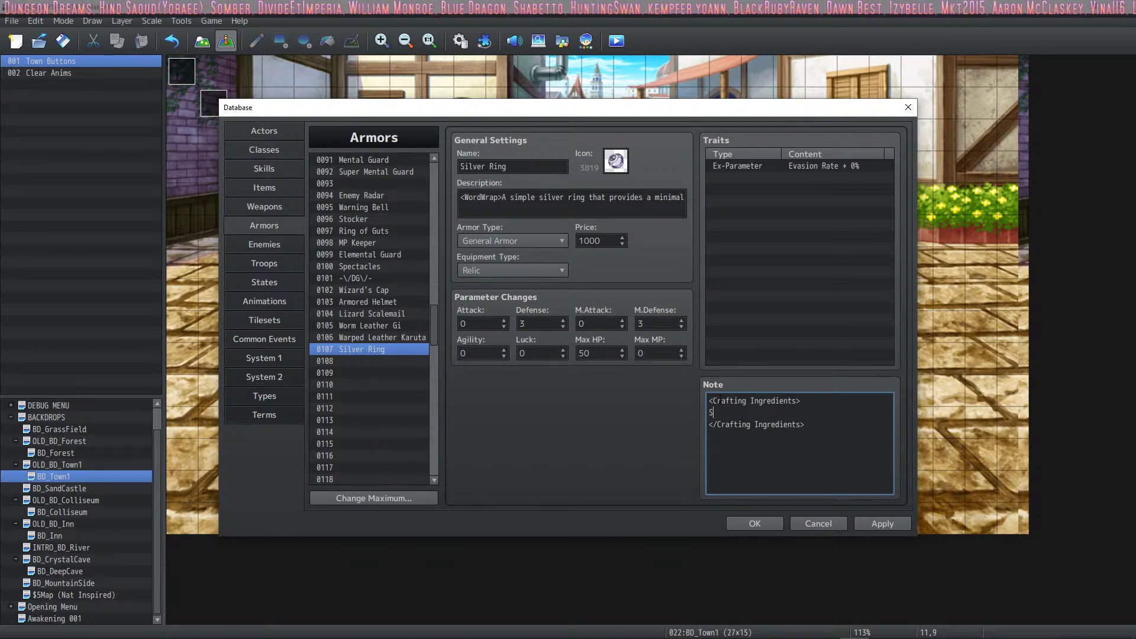
click(409, 339)
click(396, 348)
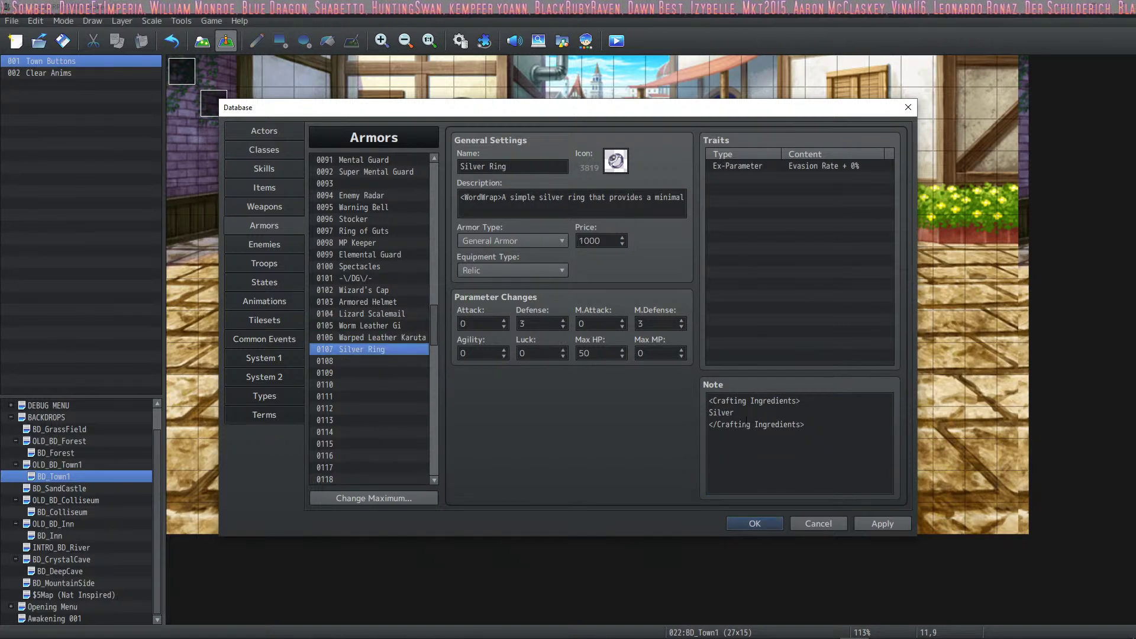
double_click(721, 413)
text(Go)
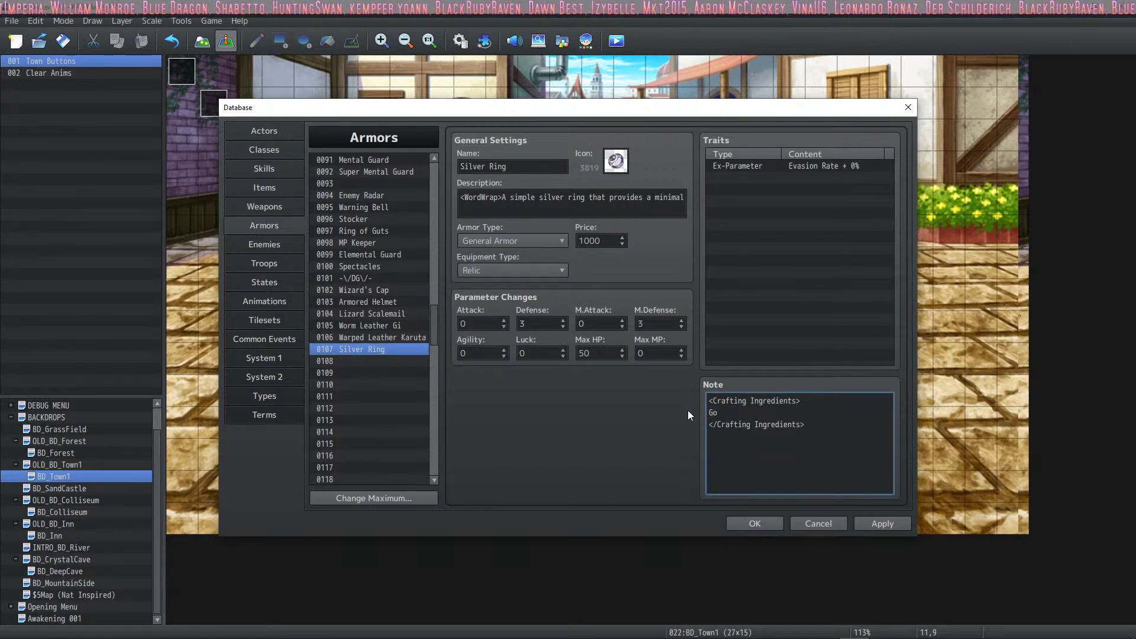
text(ld: 100)
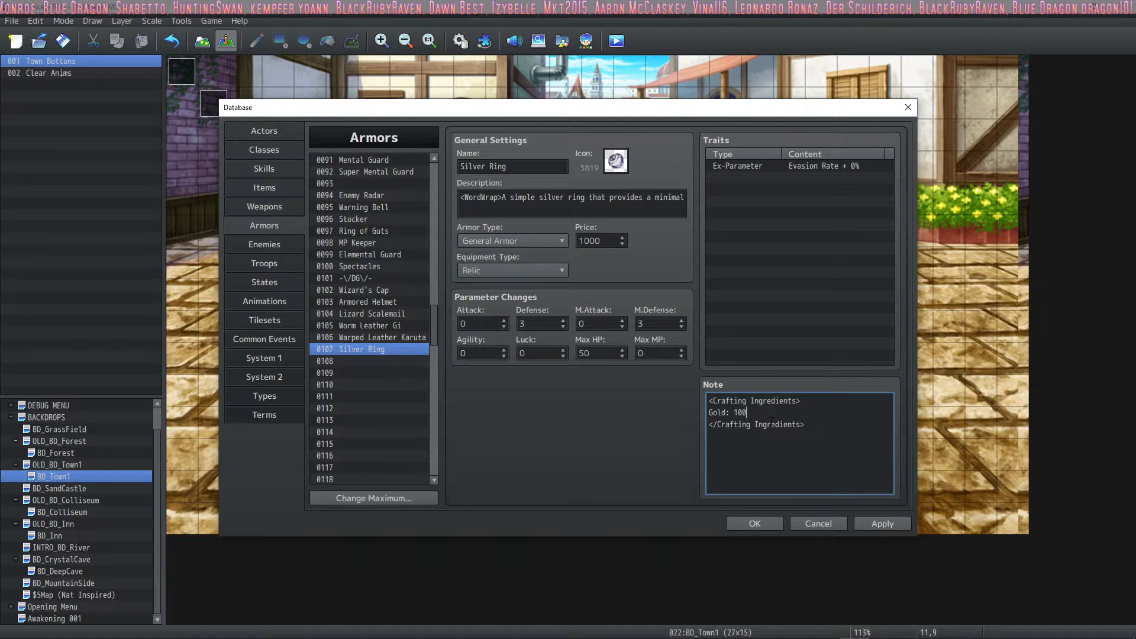
key(Return)
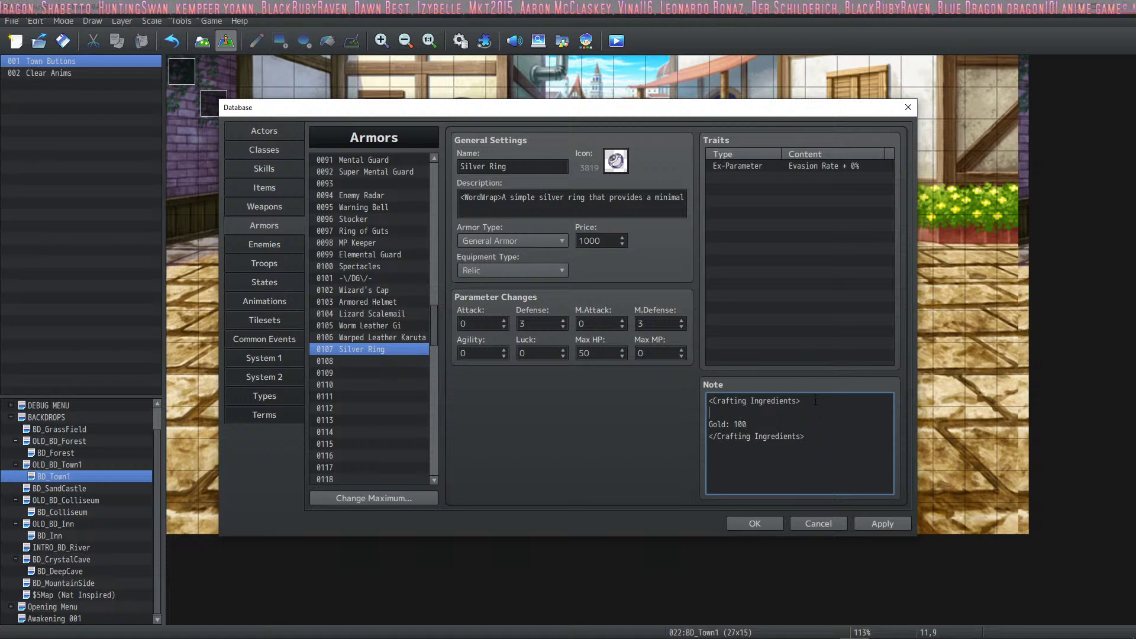
click(875, 518)
Name the empty entry 0055 in the Items database Silver Ore.
click(281, 191)
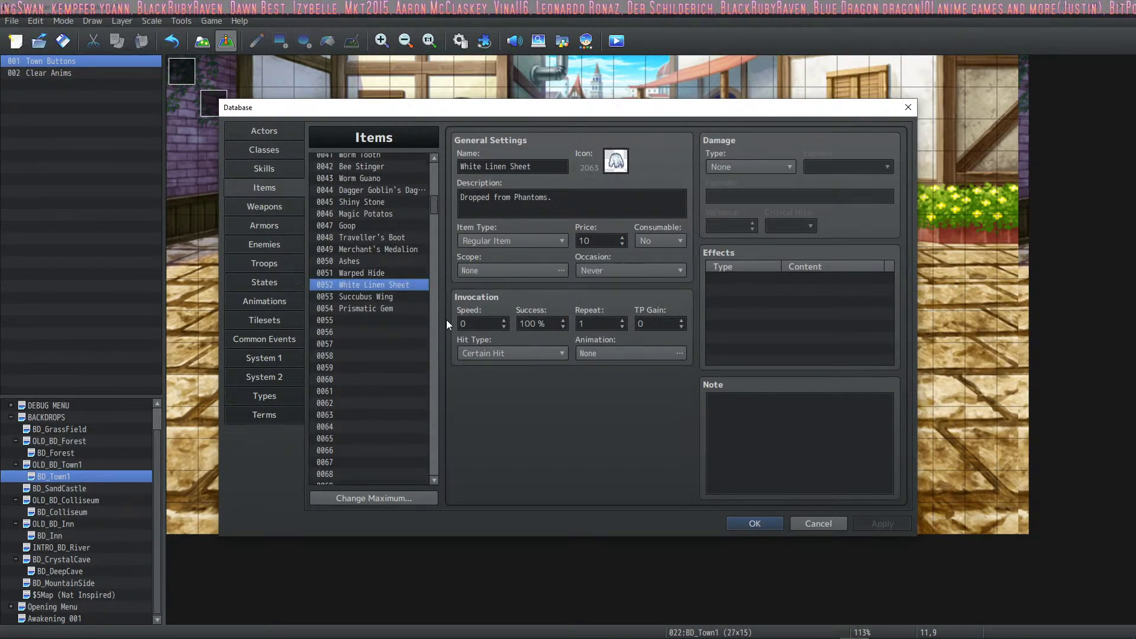
scroll(425, 302, up, 4)
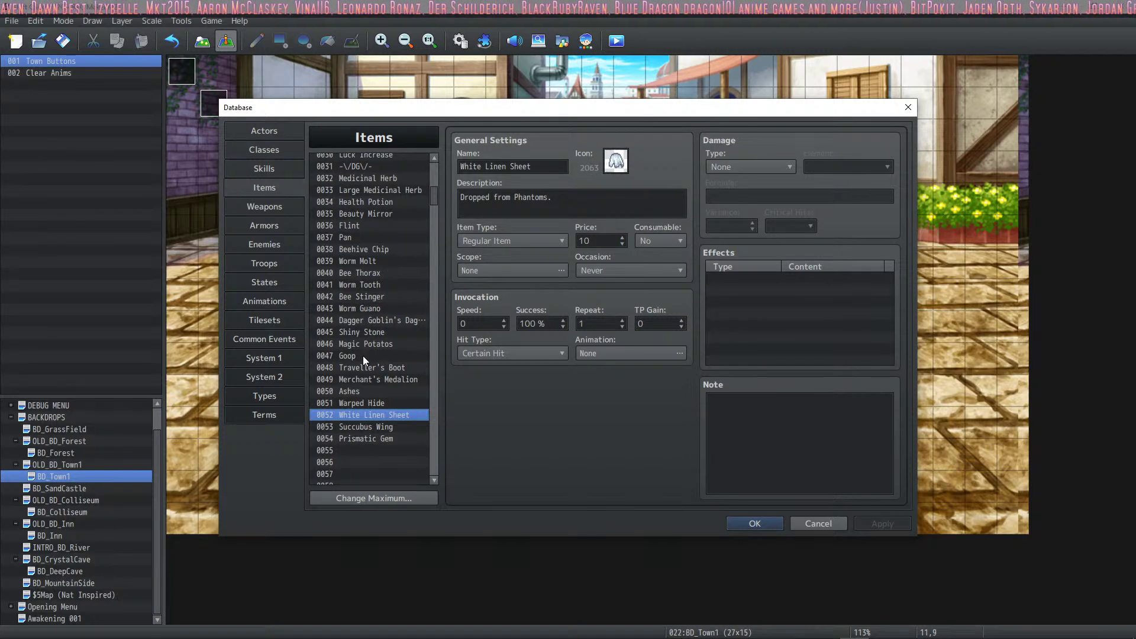
scroll(371, 361, up, 2)
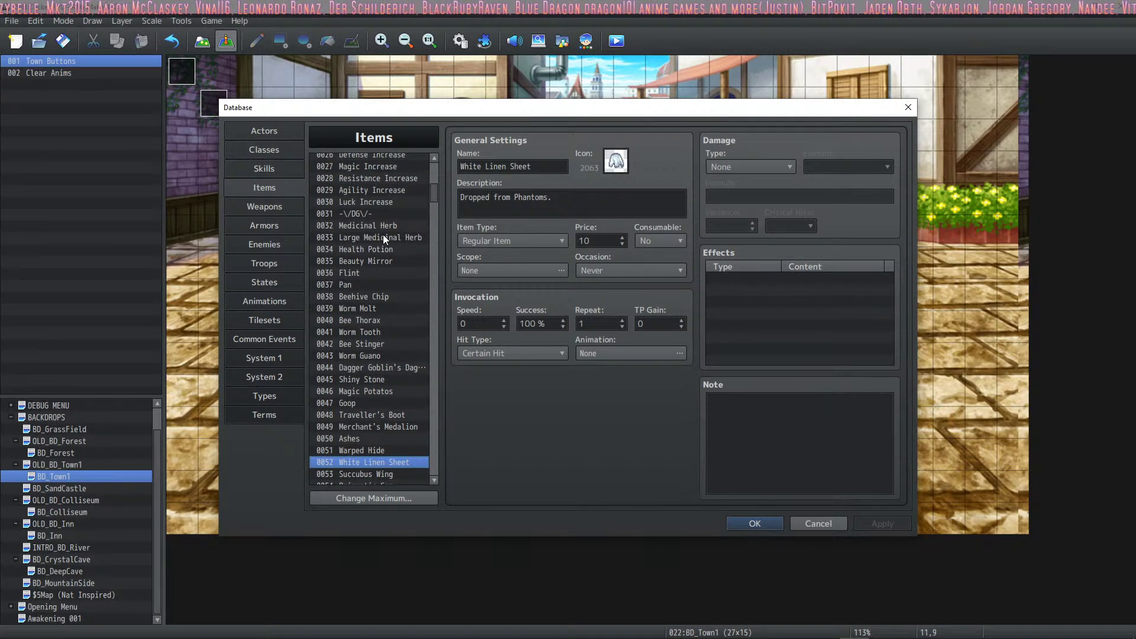
scroll(382, 235, down, 5)
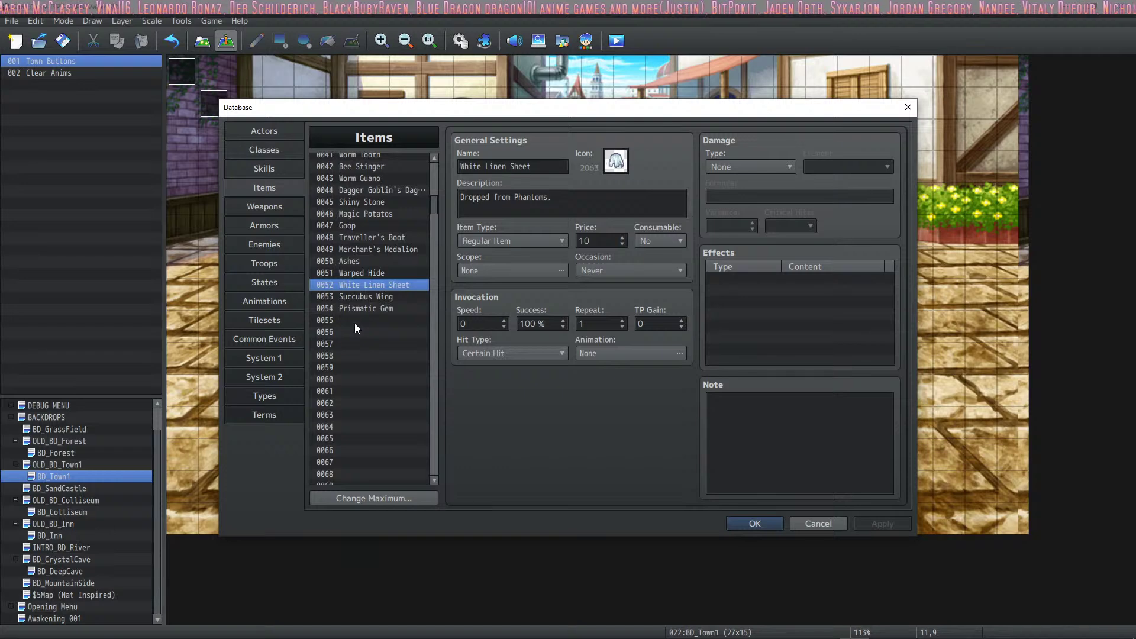
click(353, 322)
click(470, 167)
text(S)
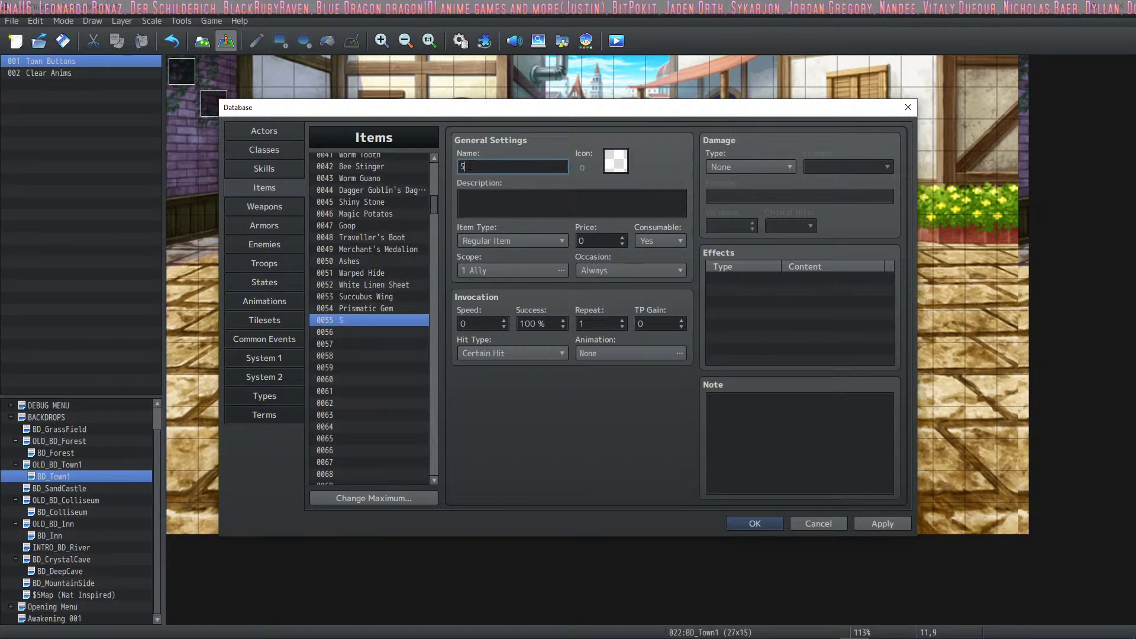
text(ilver Ore)
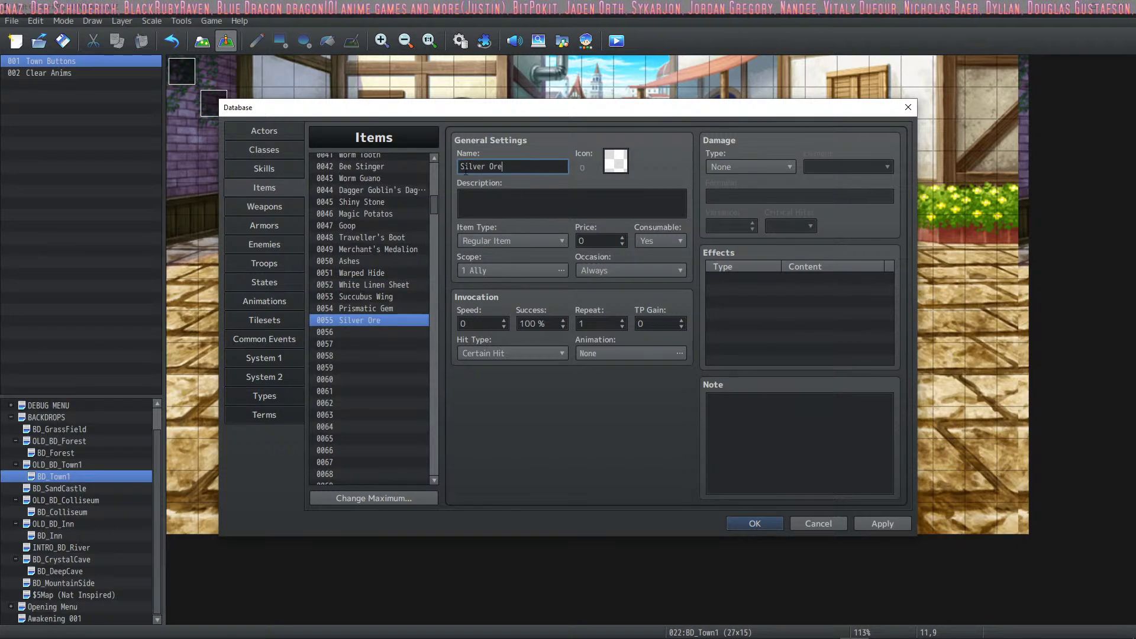
Give the Silver Ore the grey ore icon 2442.
double_click(616, 161)
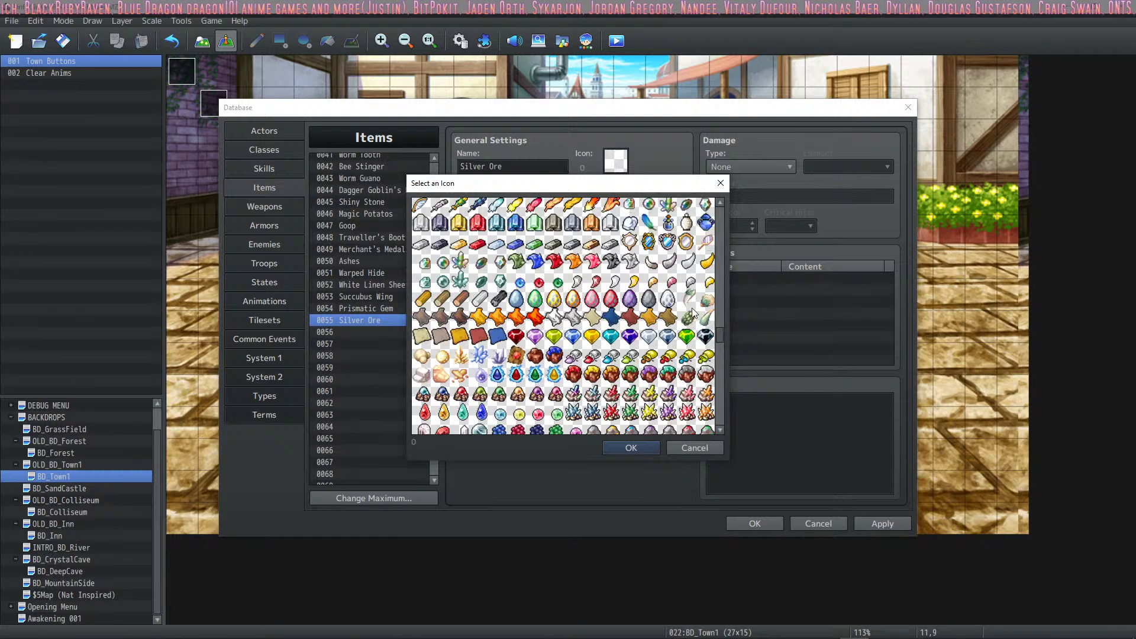
scroll(686, 313, down, 3)
scroll(682, 318, down, 3)
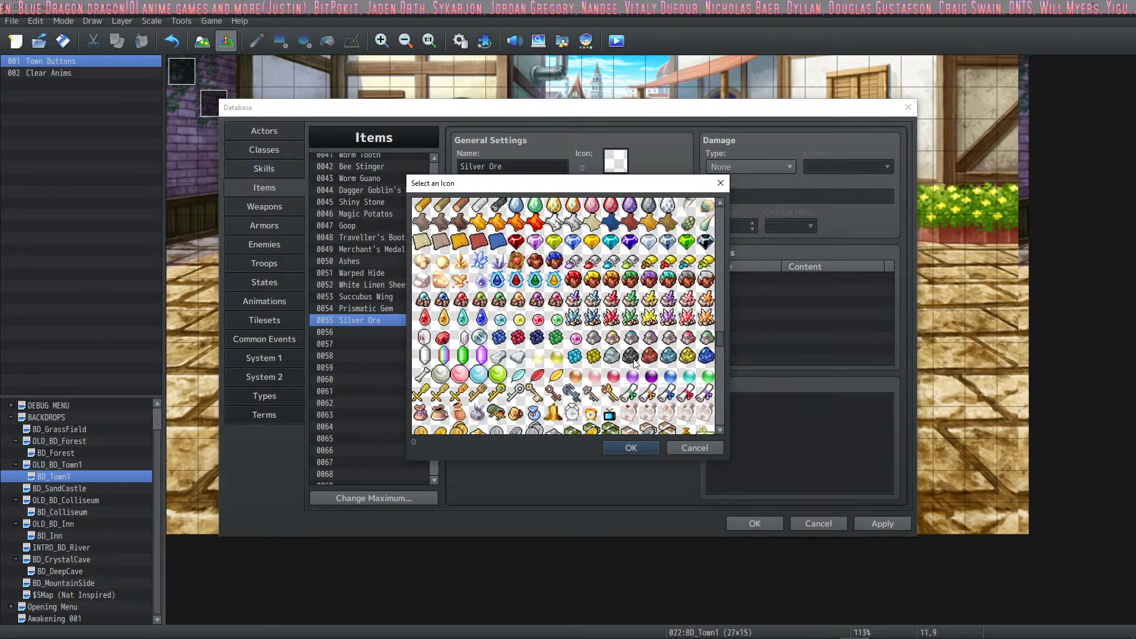
click(613, 356)
double_click(613, 356)
Describe the Silver Ore as "<WordWrap>A type of mineral that can be smelted into \item[56]", apply it, and set the price to 100.
click(518, 200)
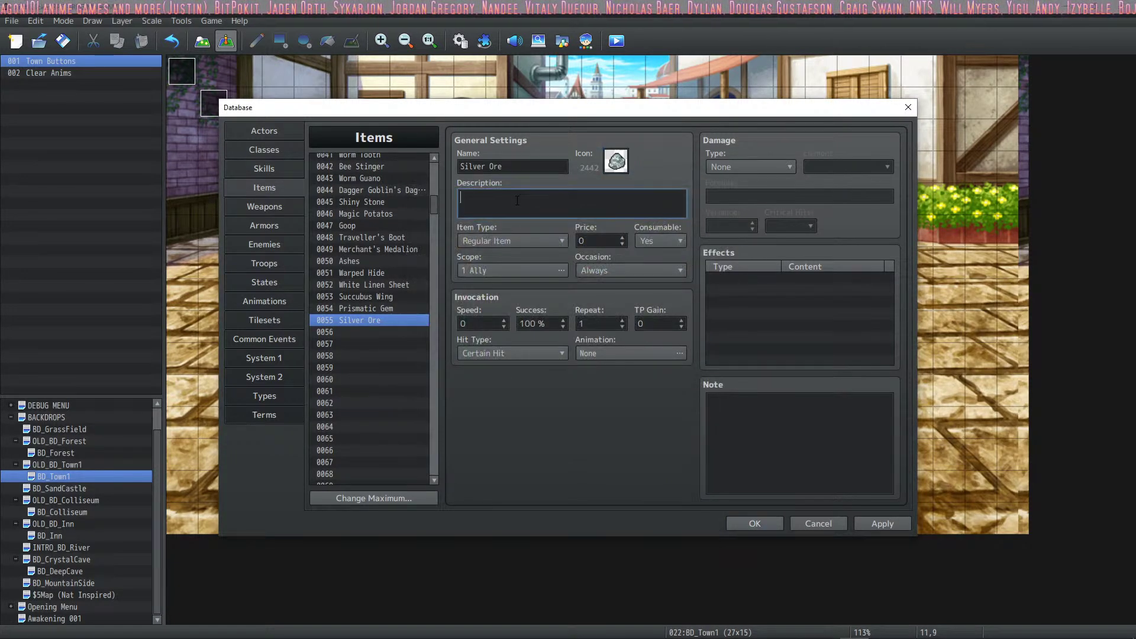
text(<Wo)
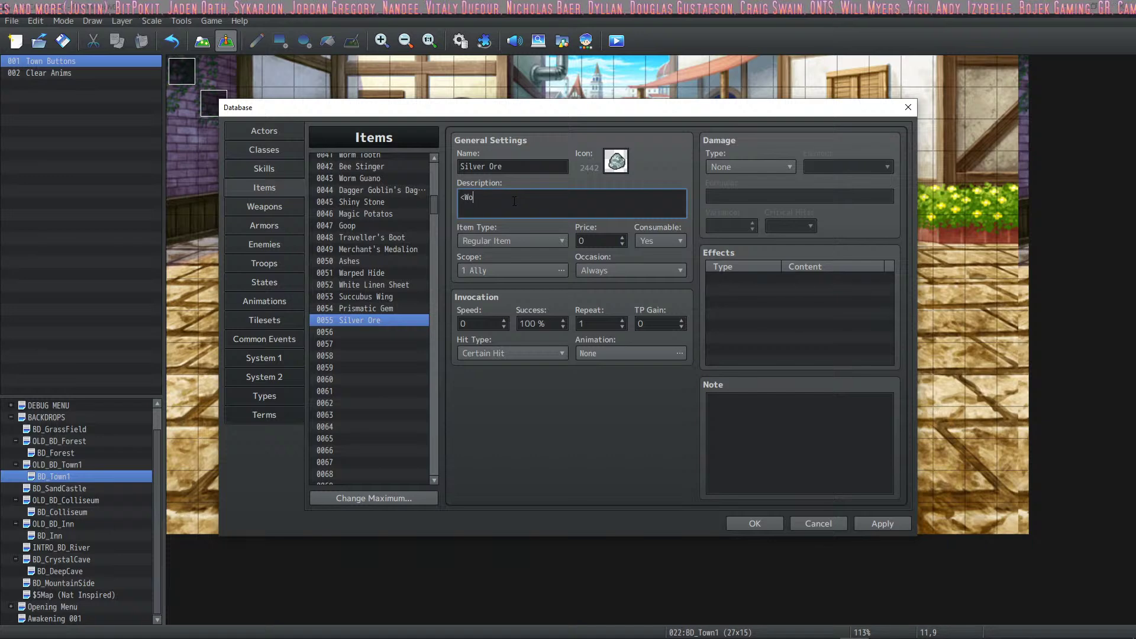
text(rdWrap>)
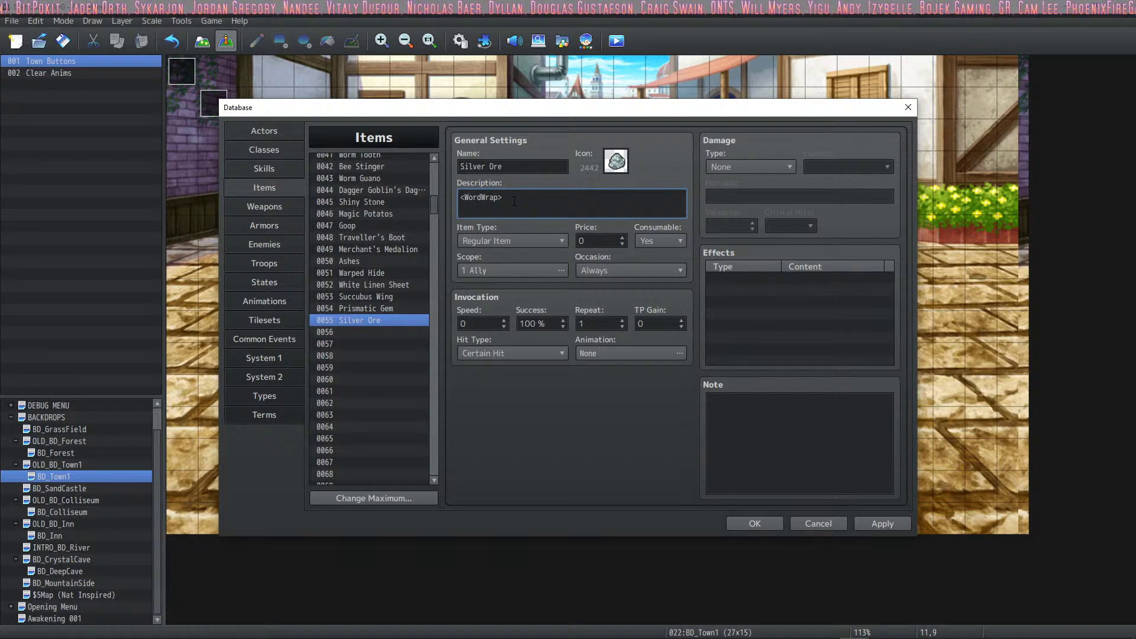
text(A)
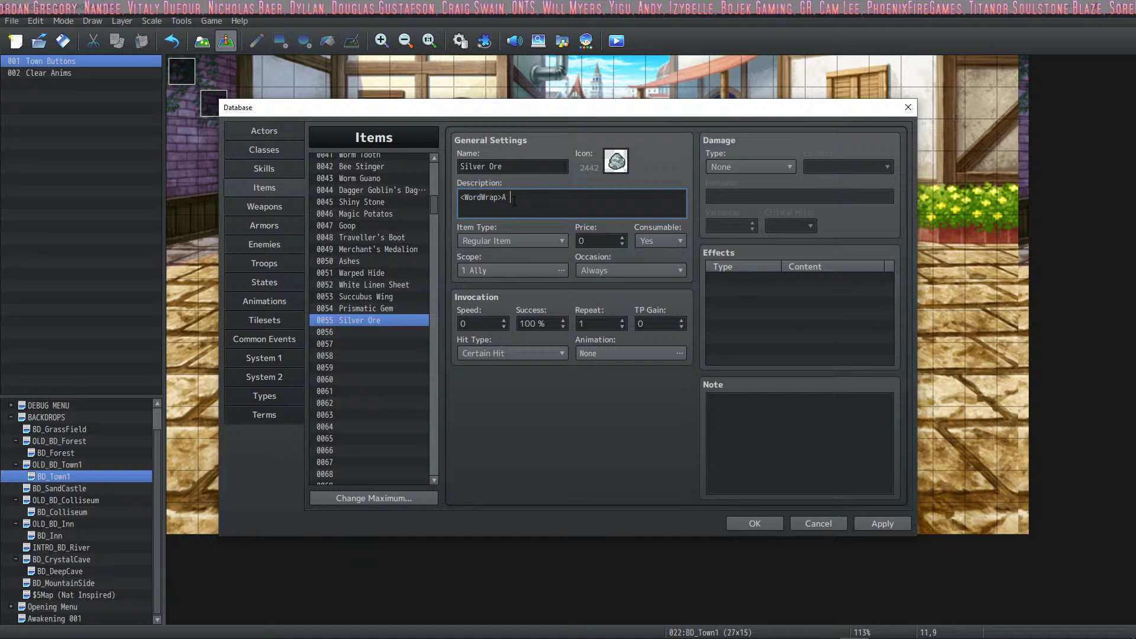
text( type of m)
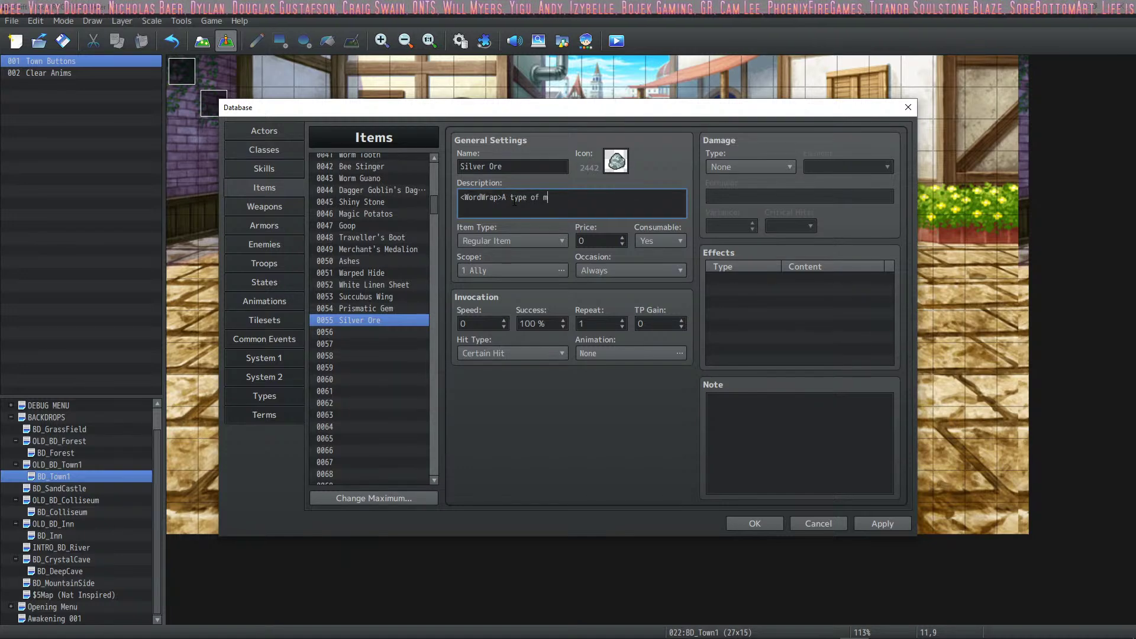
text(ineral that can)
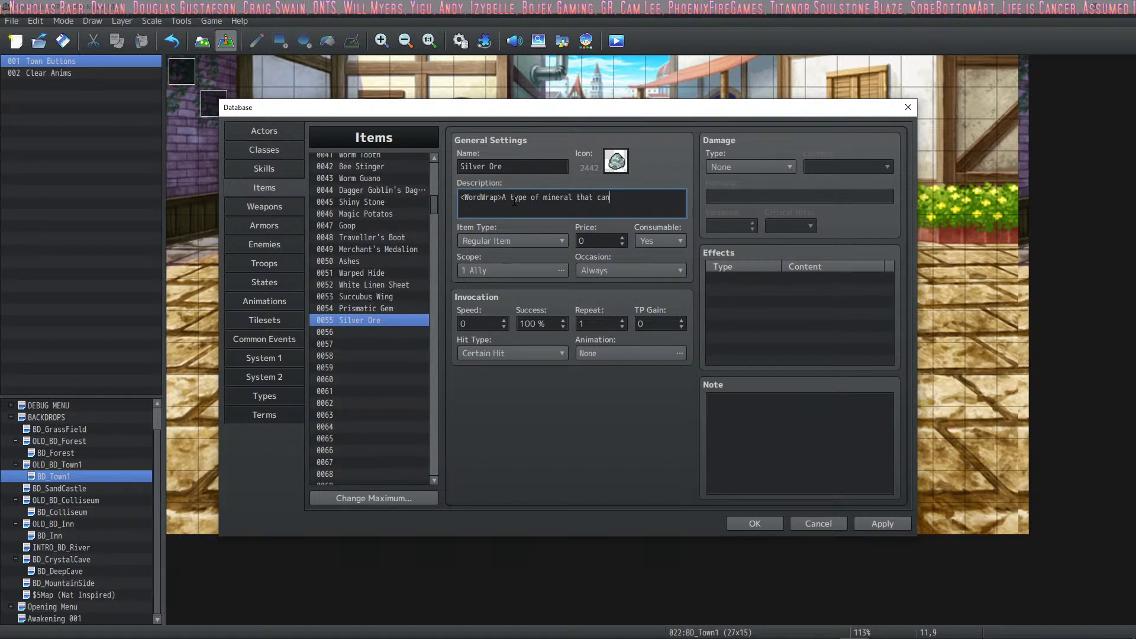
text( be smelted into )
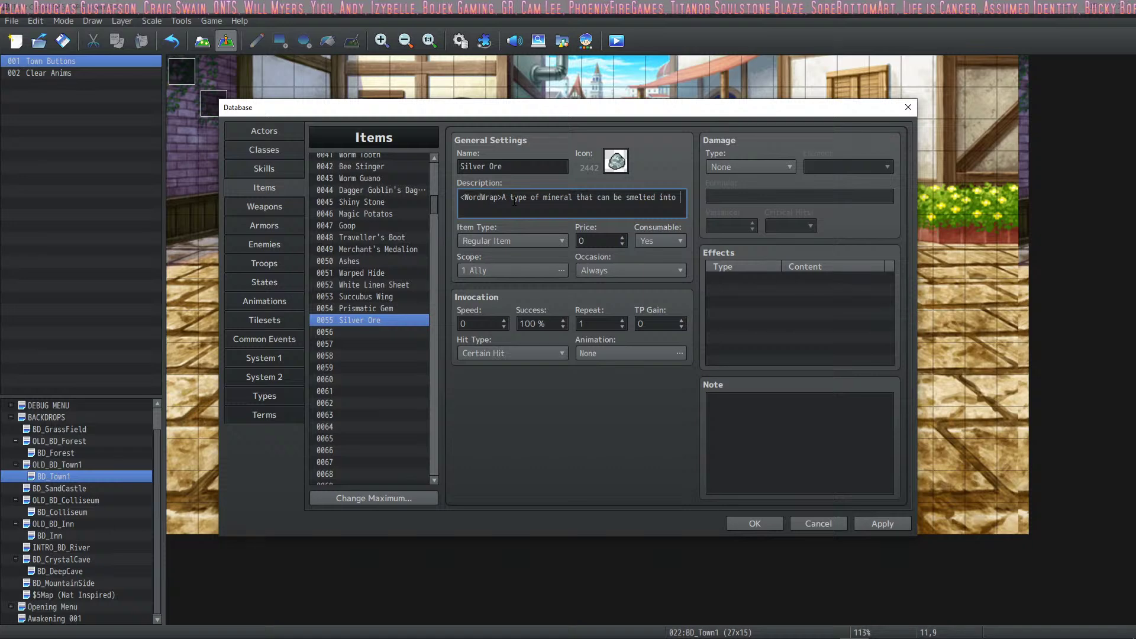
text(\item{)
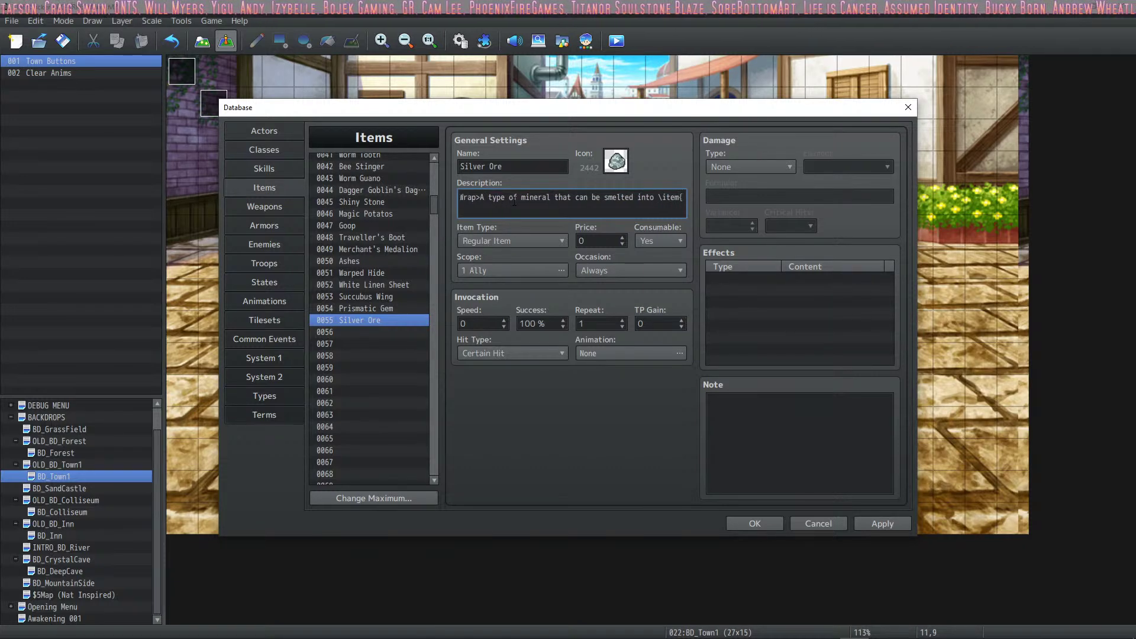
text(56])
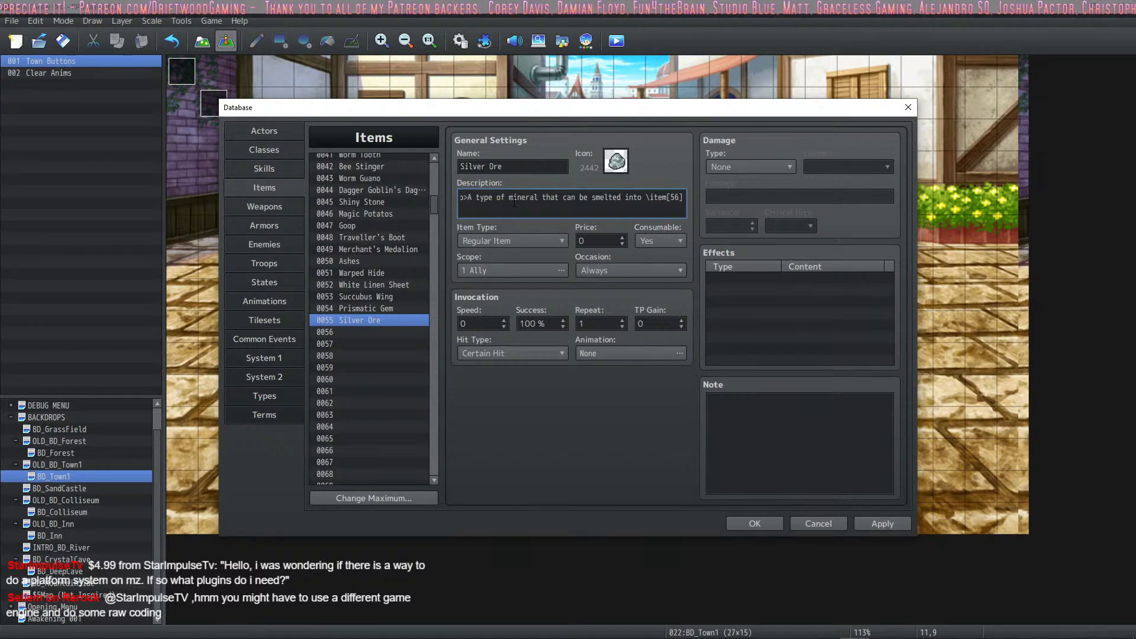
click(884, 524)
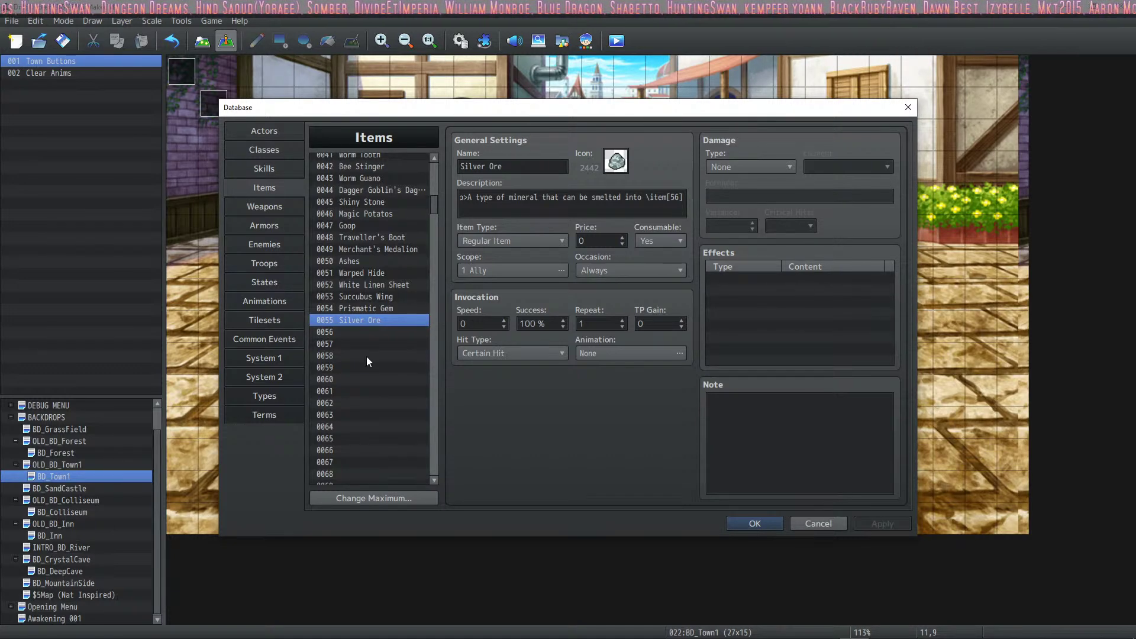
click(587, 241)
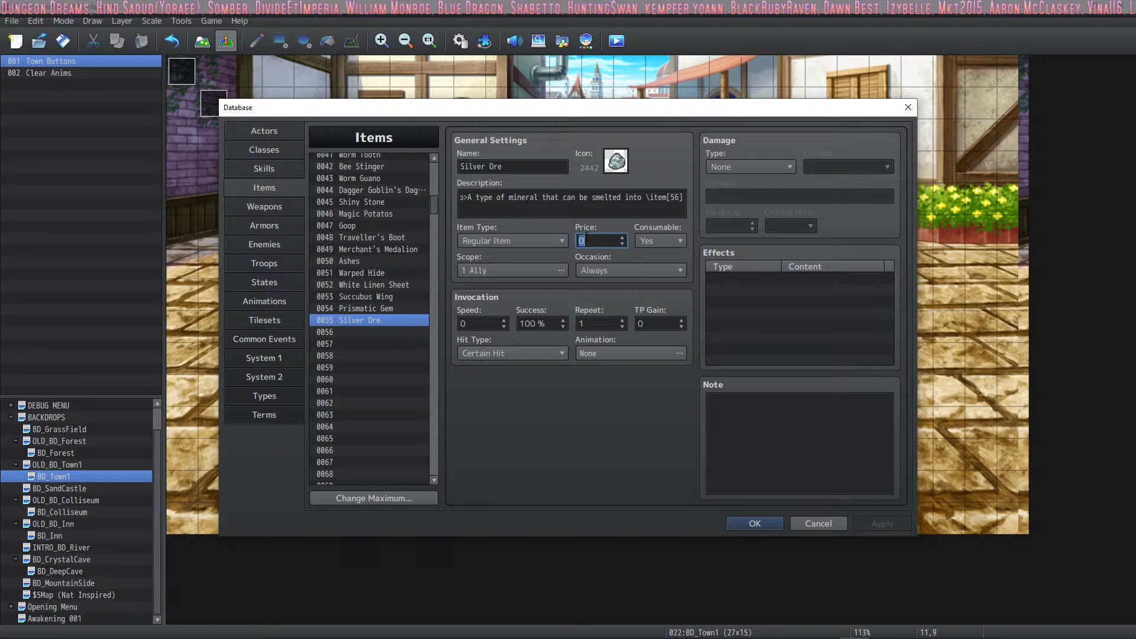
text(100)
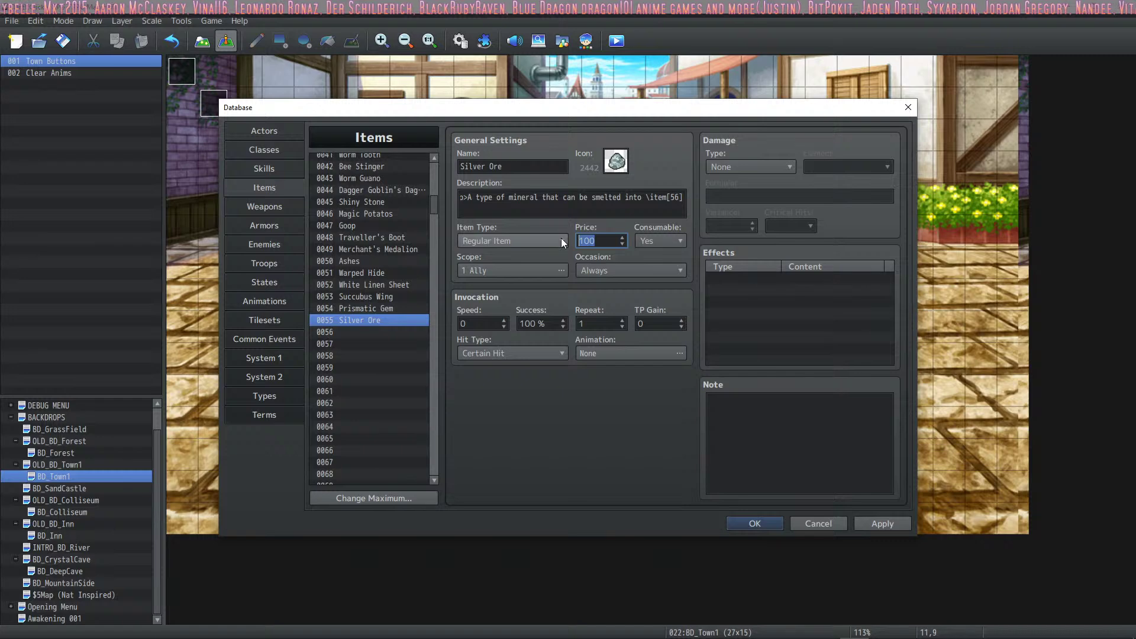
click(385, 331)
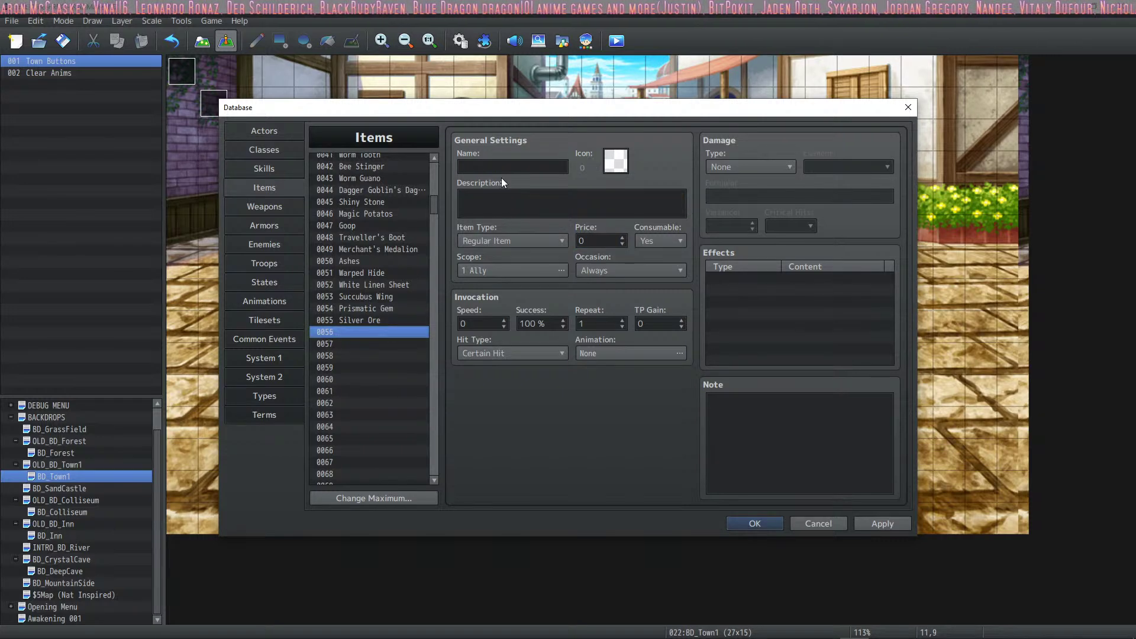
click(527, 199)
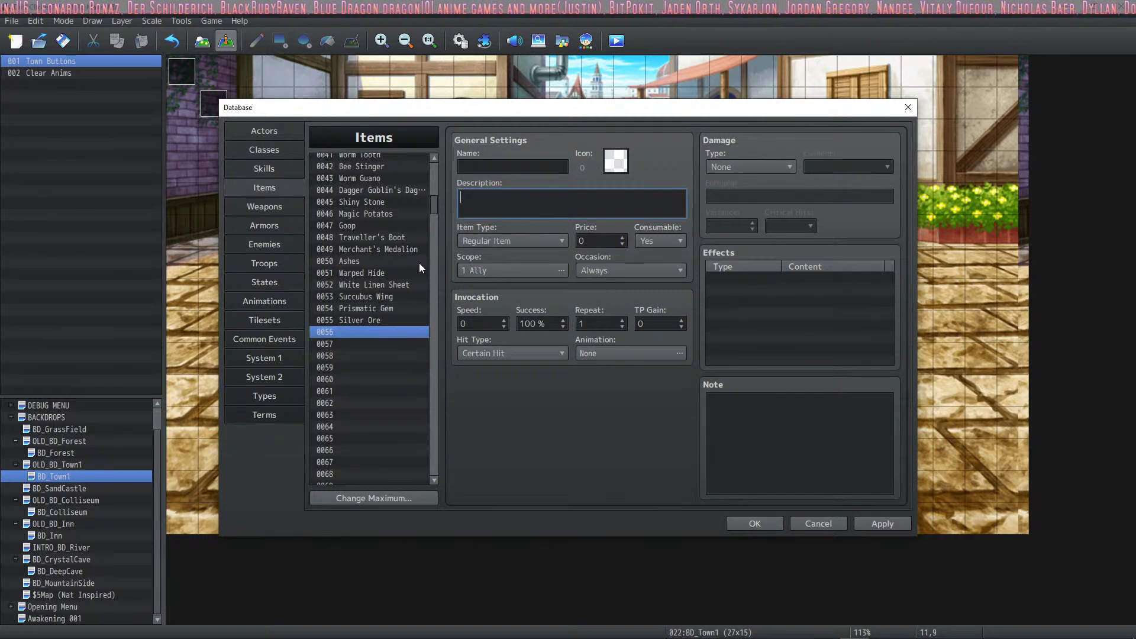
click(357, 318)
click(358, 333)
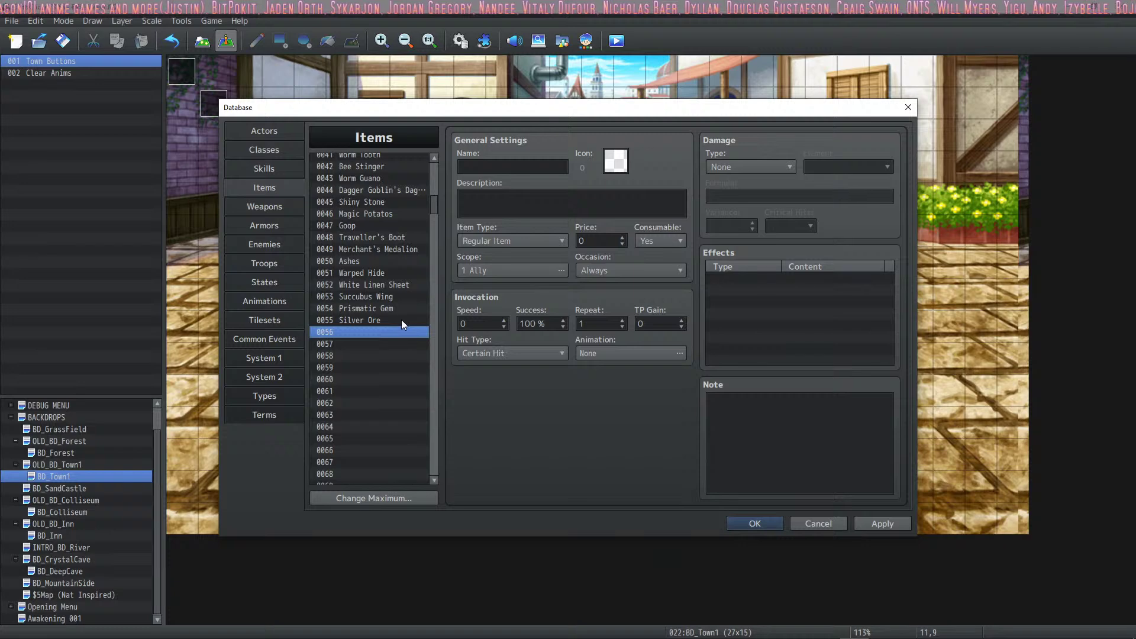
click(364, 320)
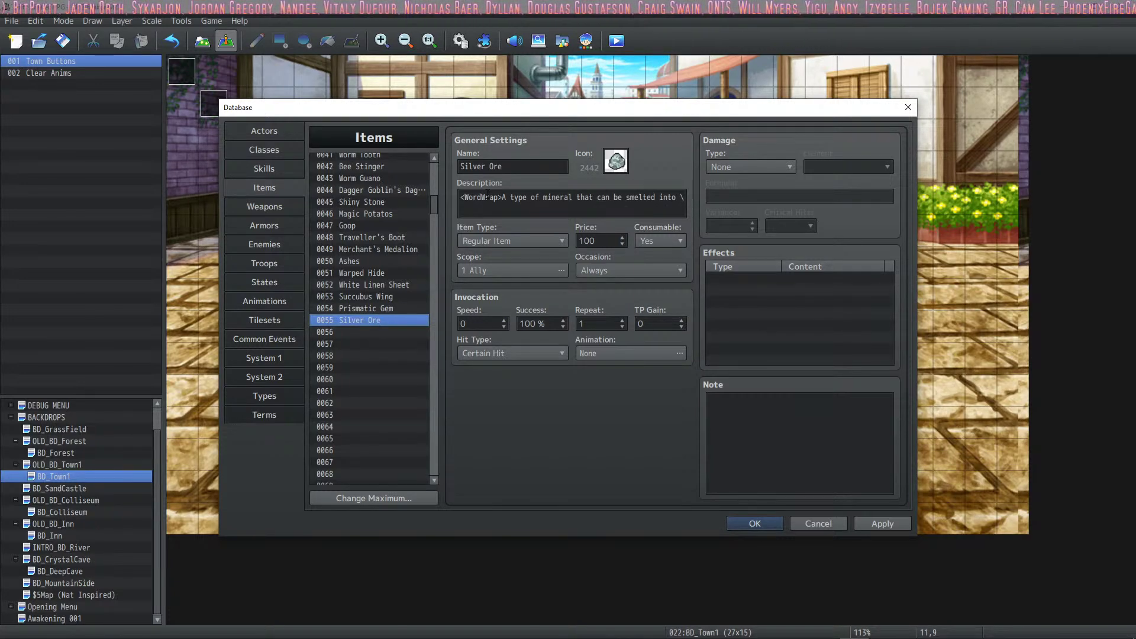
Set the Silver Ore's scope to None, occasion to Never and consumable to No, and apply the changes.
mouse_move(506, 177)
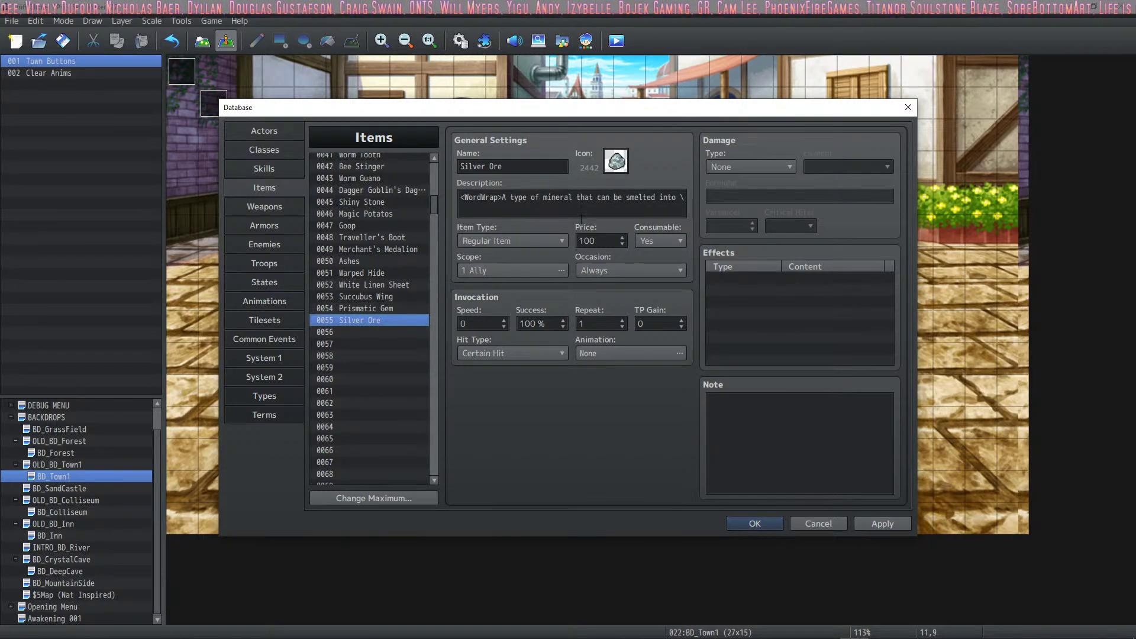
click(387, 328)
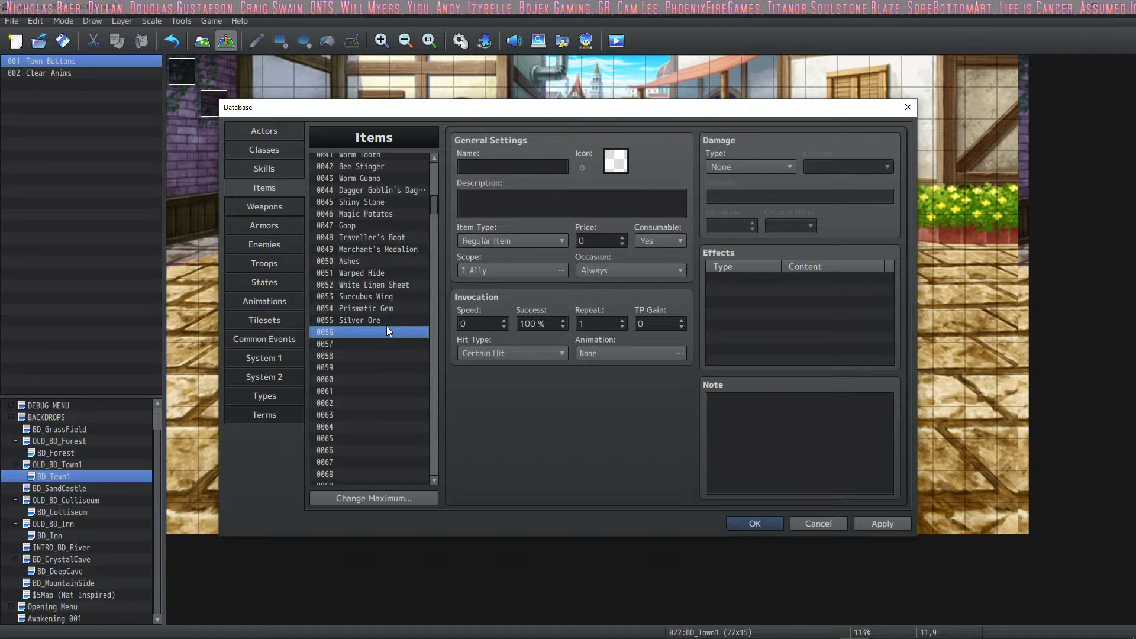
click(385, 322)
click(511, 270)
click(445, 298)
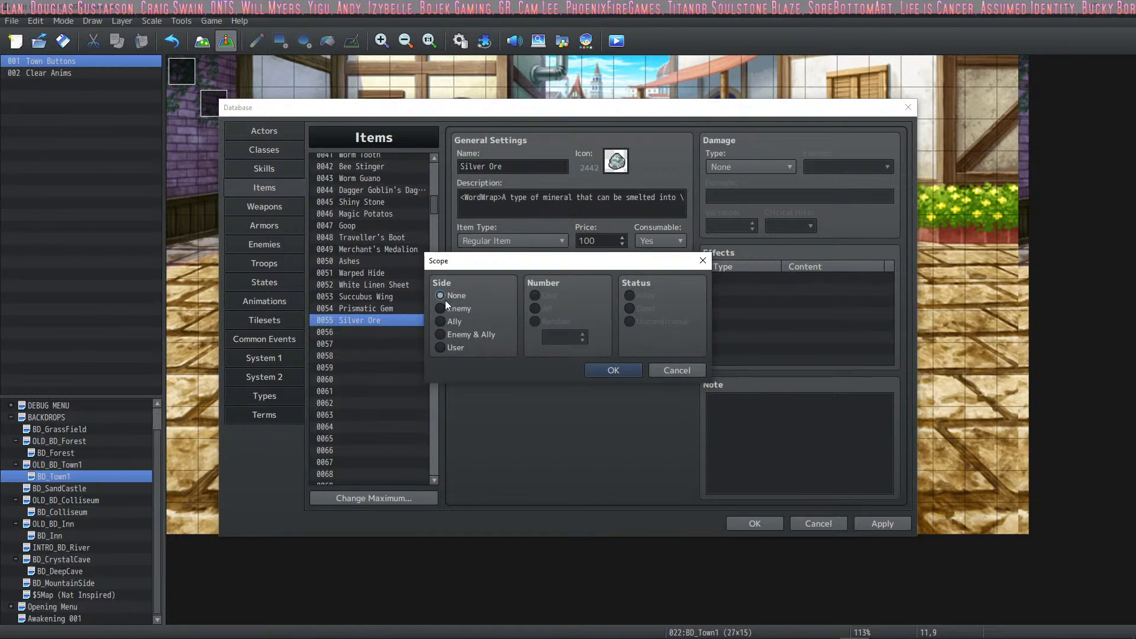
click(613, 370)
click(592, 270)
click(598, 327)
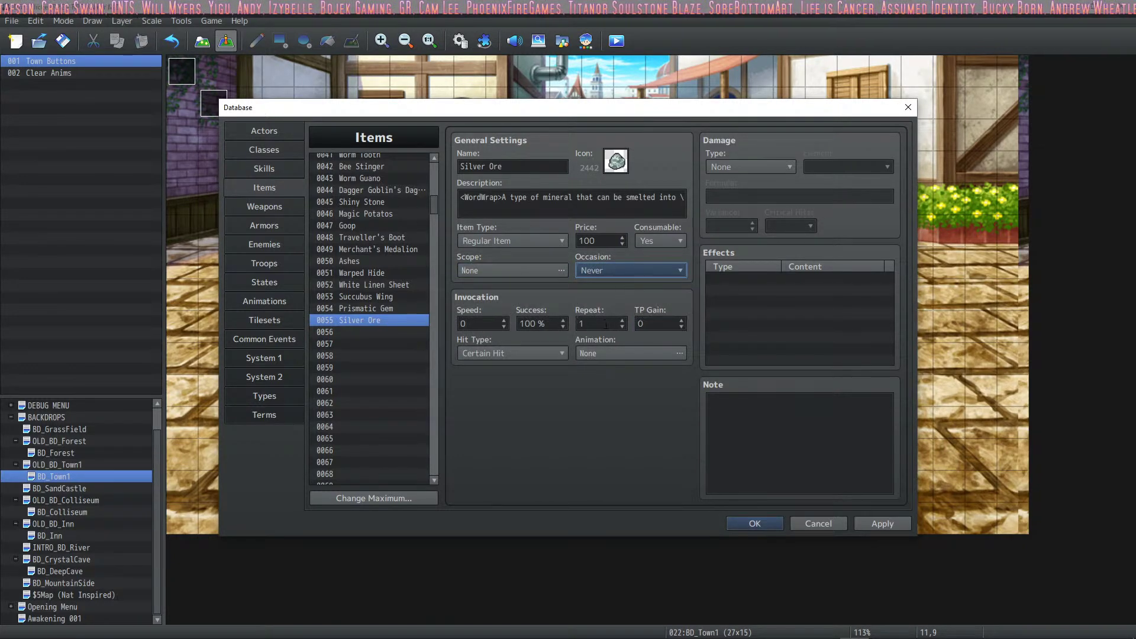
click(651, 243)
click(642, 271)
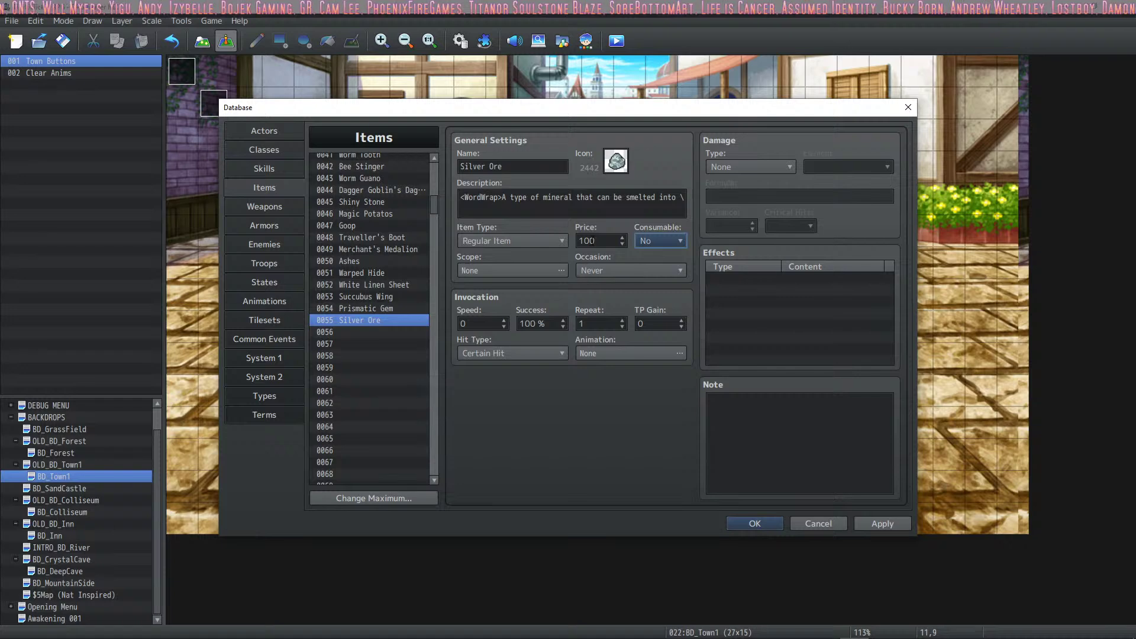
click(880, 525)
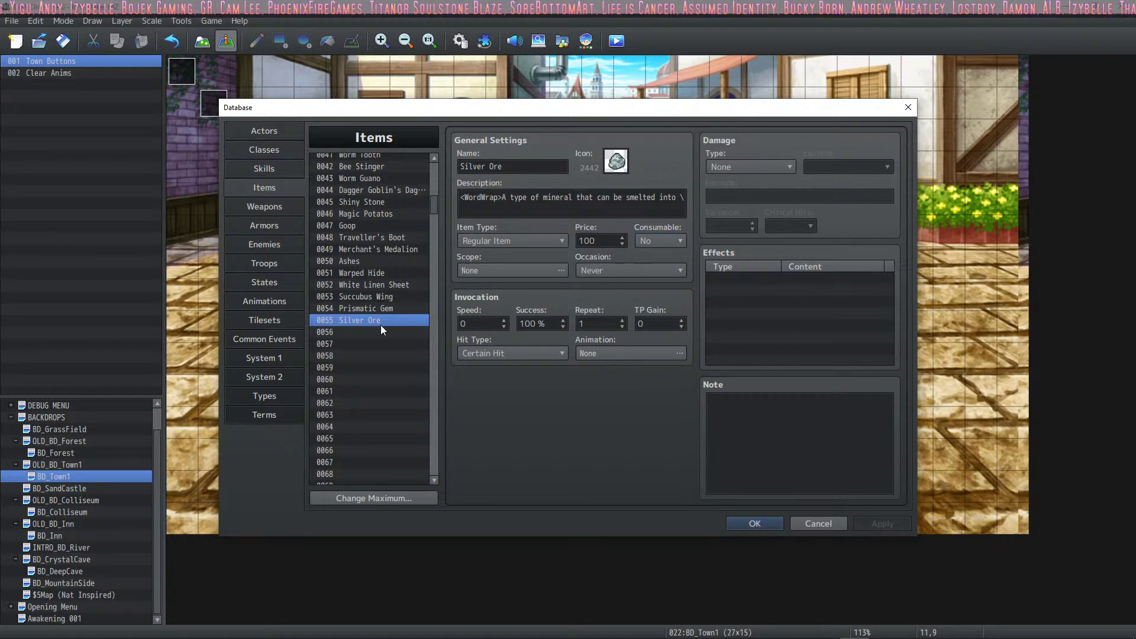
Duplicate the Silver Ore into the empty item entry 0056 and rename the copy Silver Ingot.
click(354, 331)
key(ctrl+v)
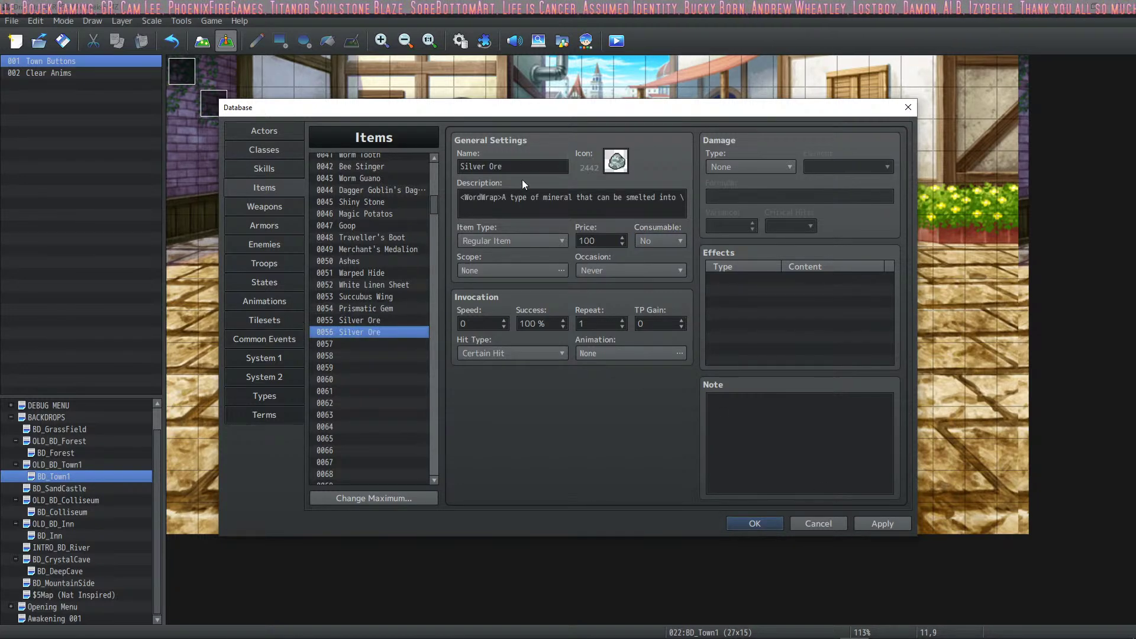
drag(489, 166, 526, 165)
text(Ingot)
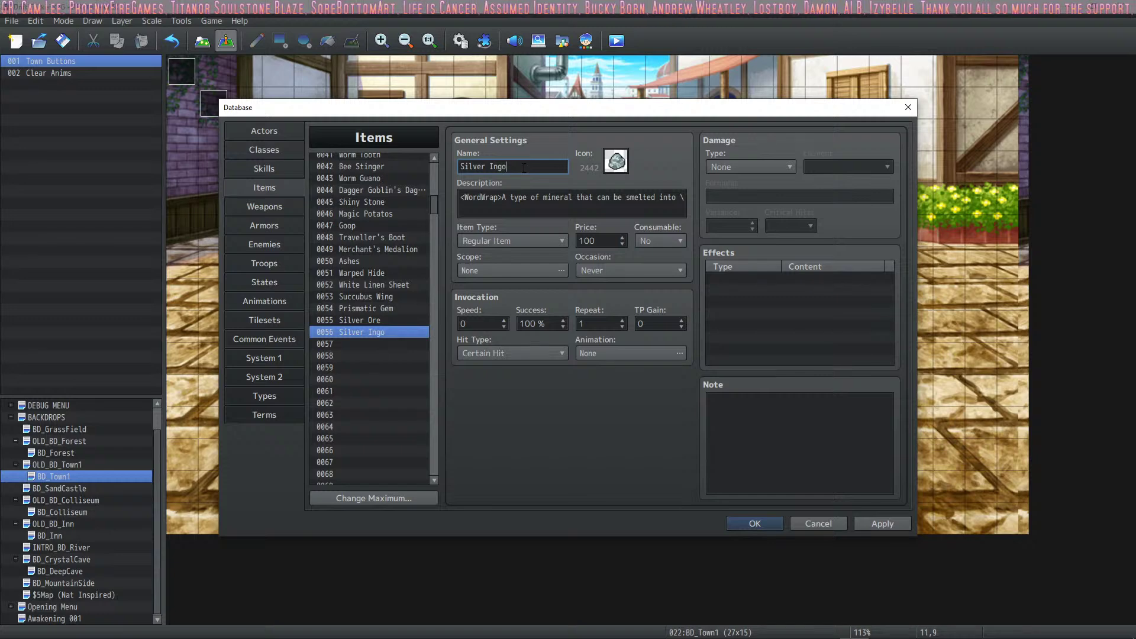
Set the Silver Ingot's price to 400 and give it the grey ingot icon 2436.
double_click(599, 241)
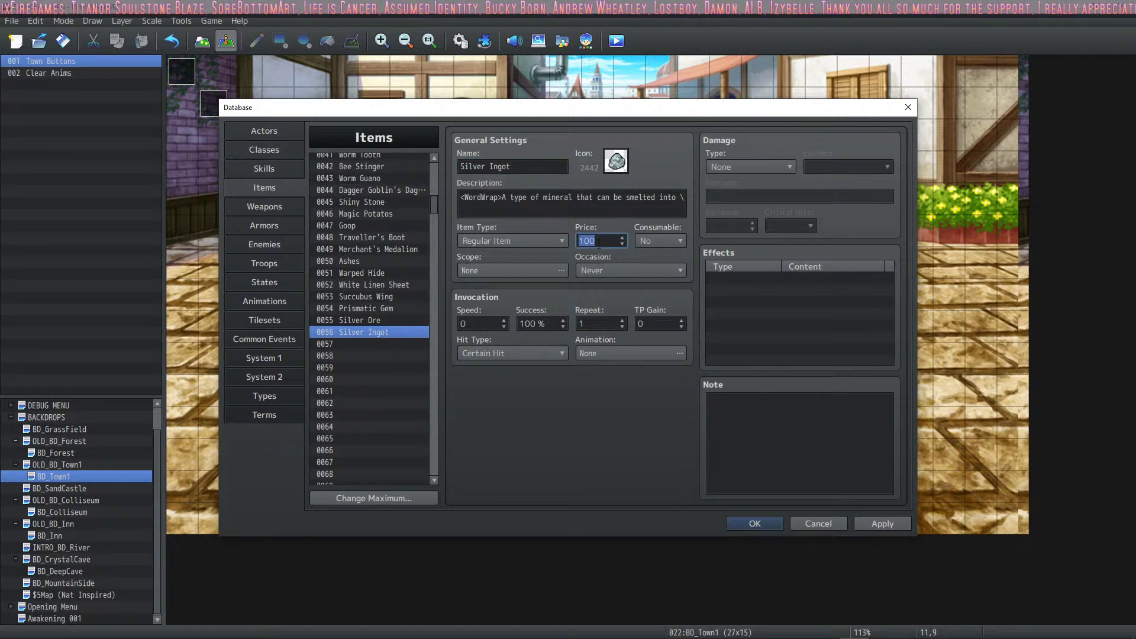
text(400)
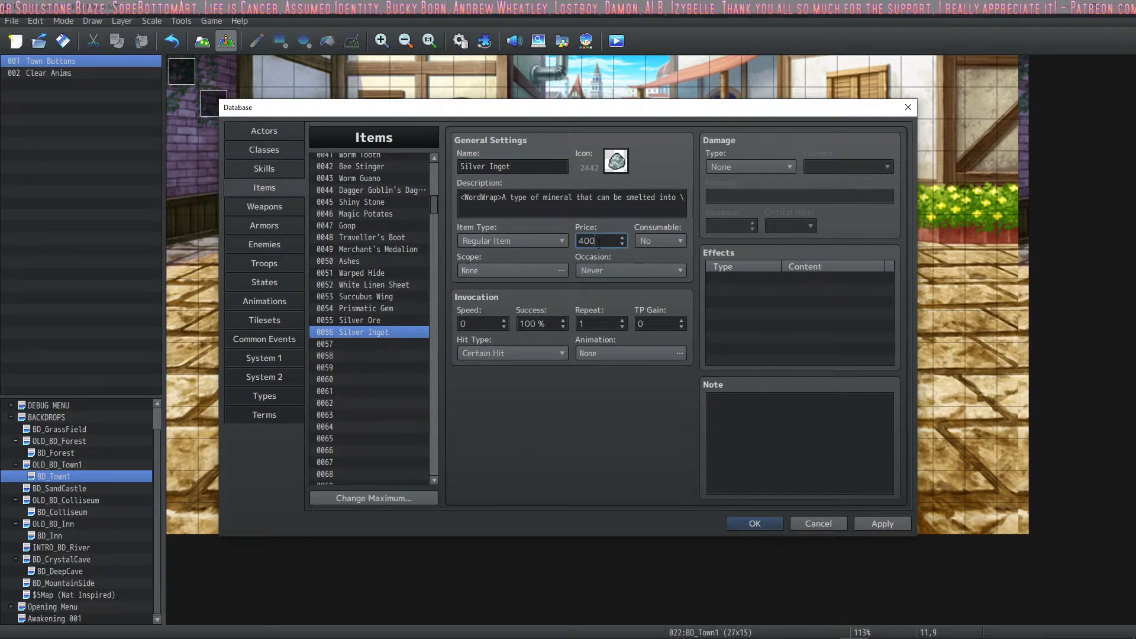
double_click(621, 165)
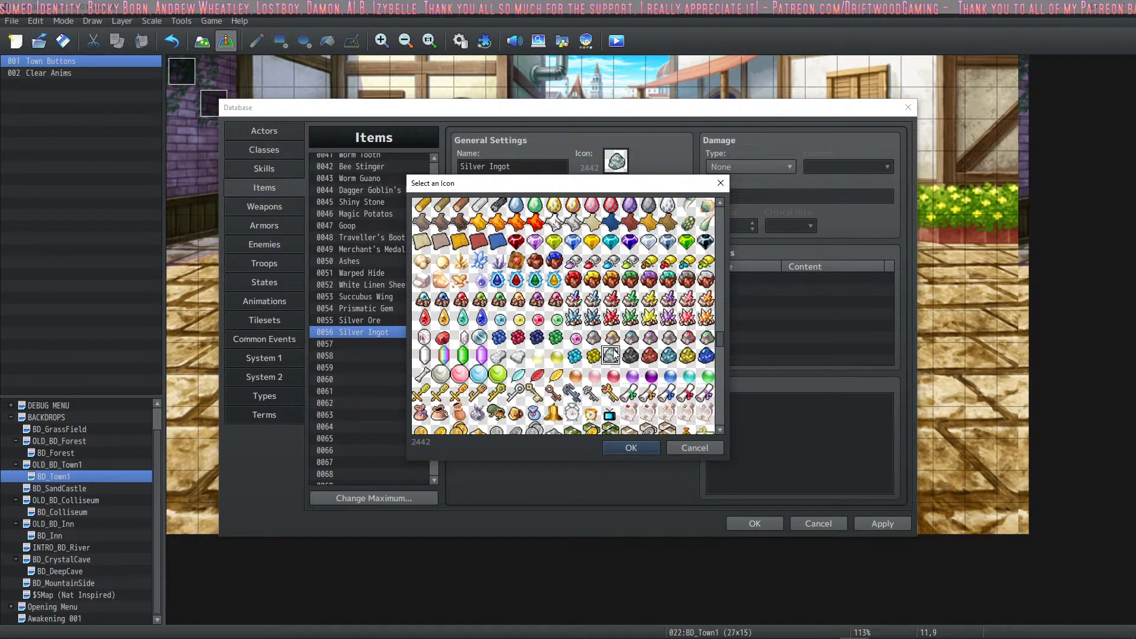
double_click(501, 357)
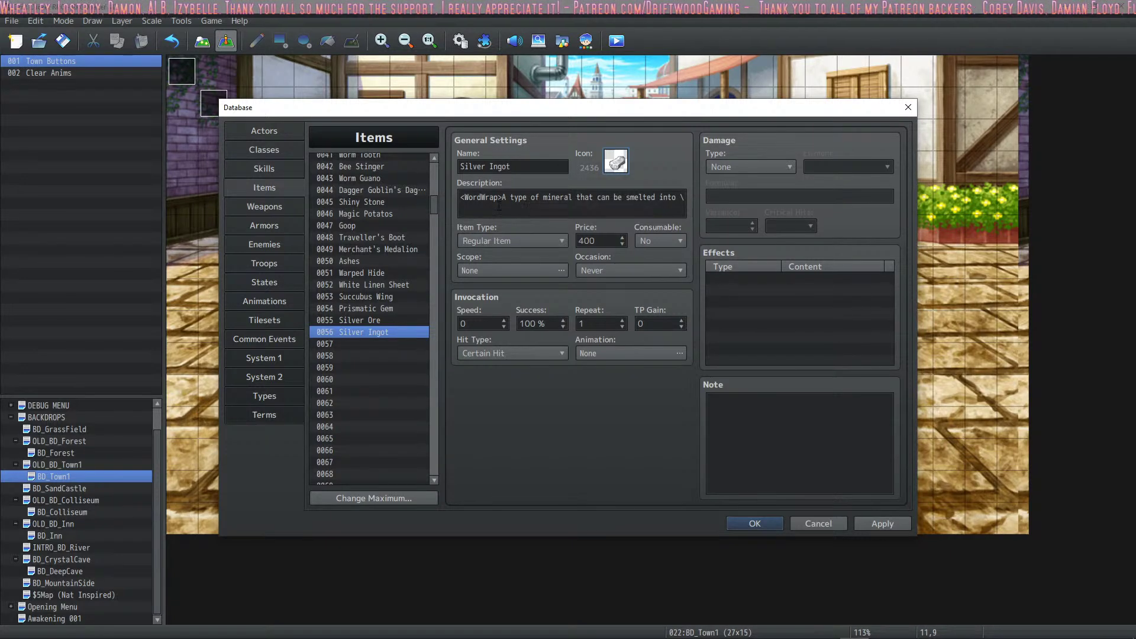
Describe the Silver Ingot as "<WordWrap>A crafted ingot of silver that can be used in crafting." and apply the changes.
click(573, 197)
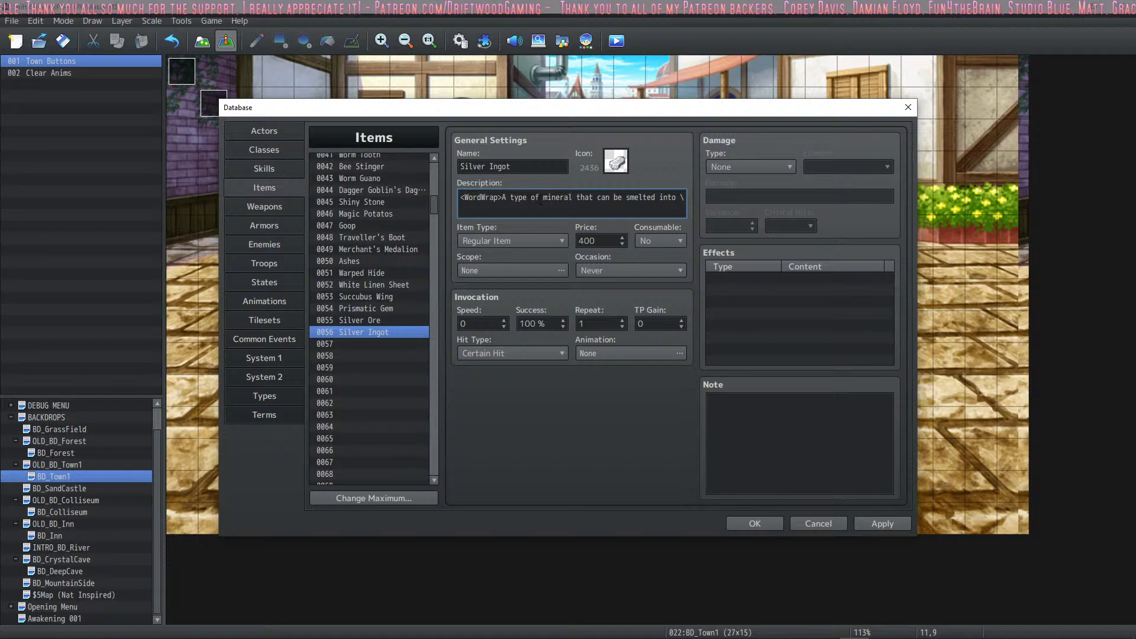
drag(505, 196, 712, 195)
text(A crafted)
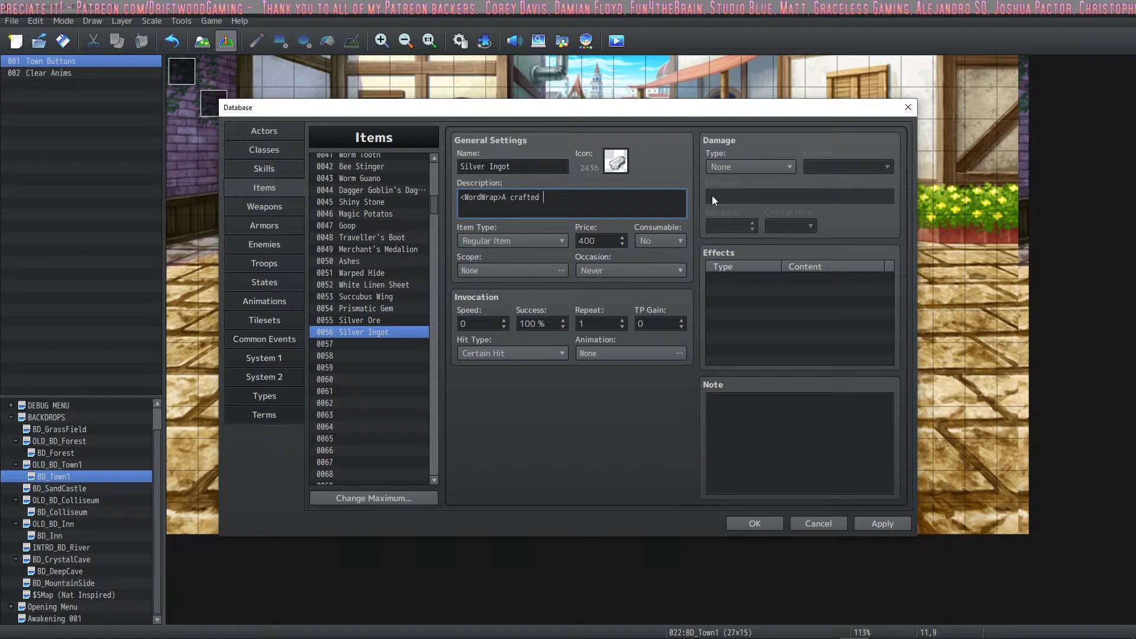
text( ingot)
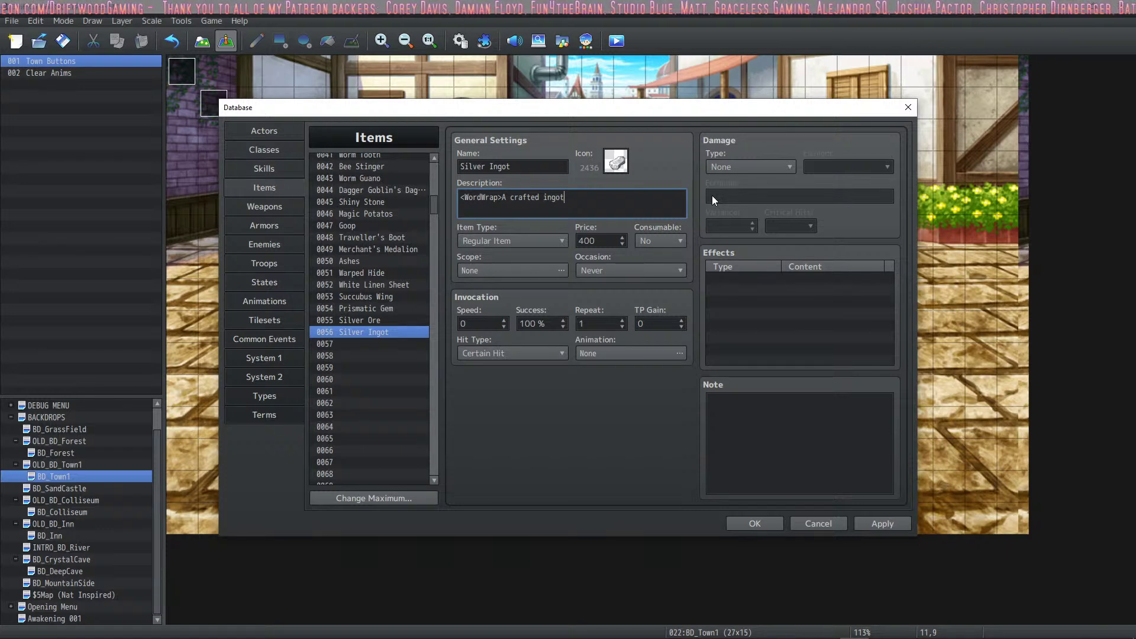
text( of silver t)
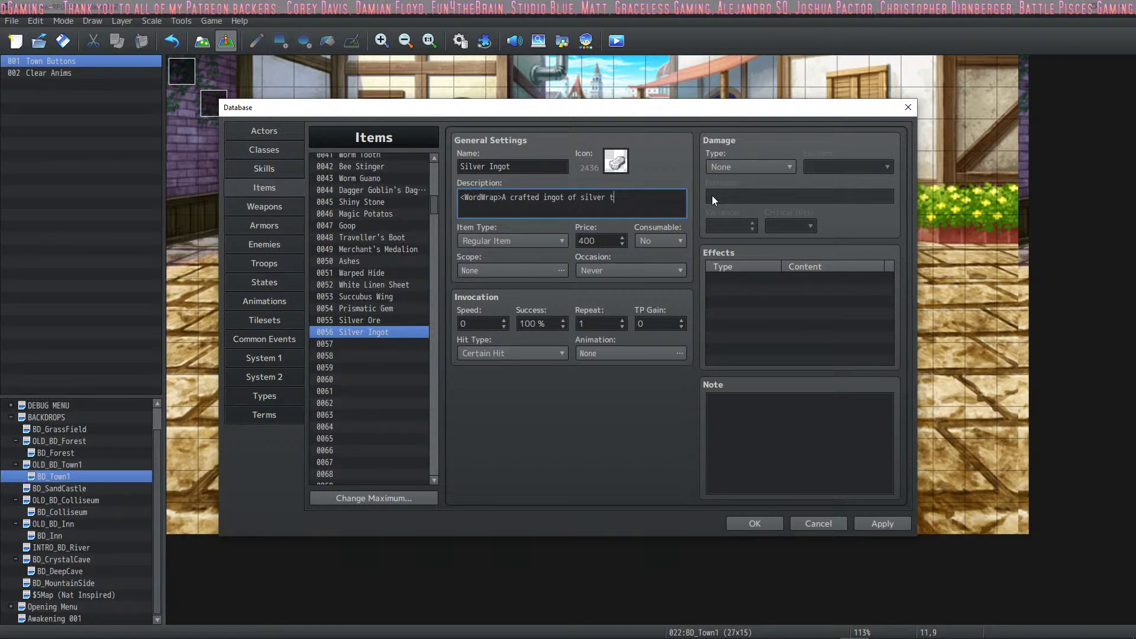
text(hat ca)
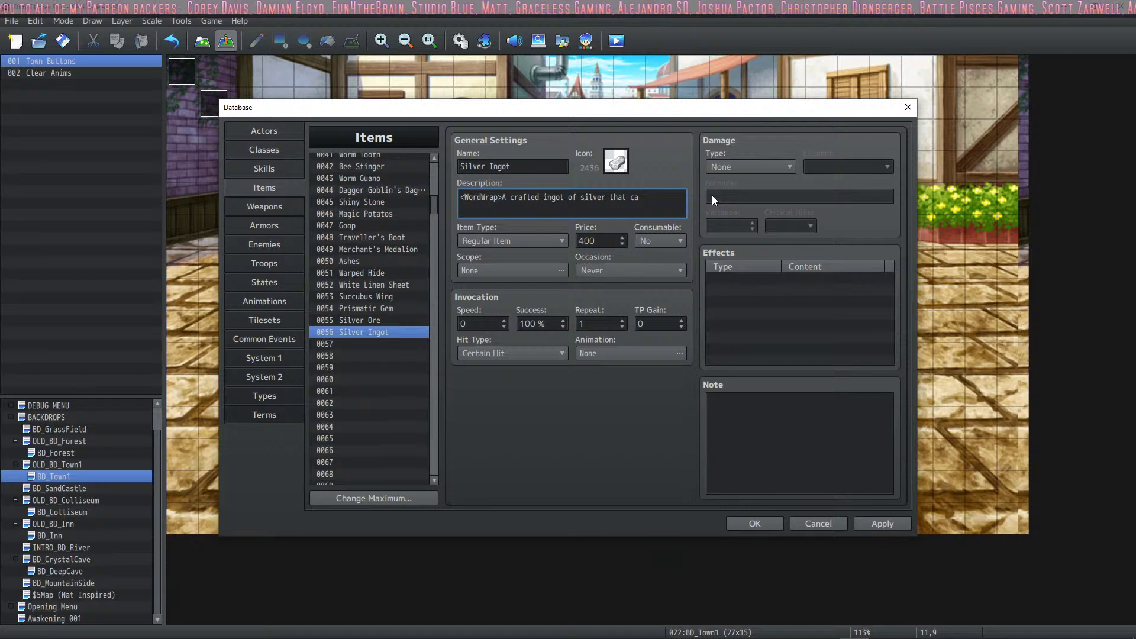
text(n be used i)
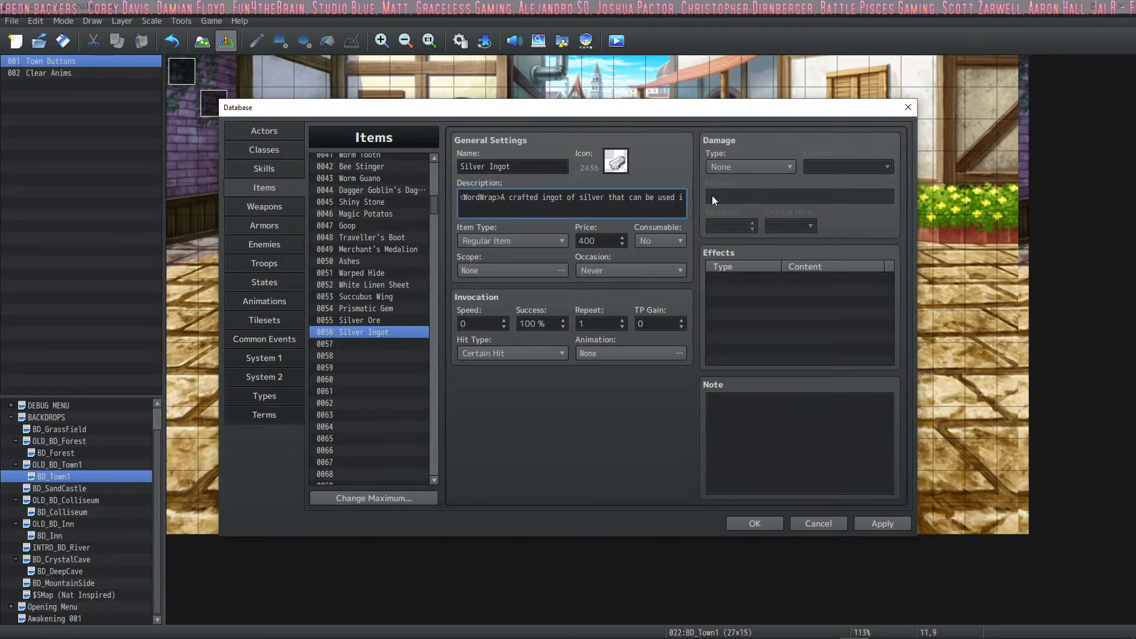
text(n crafti)
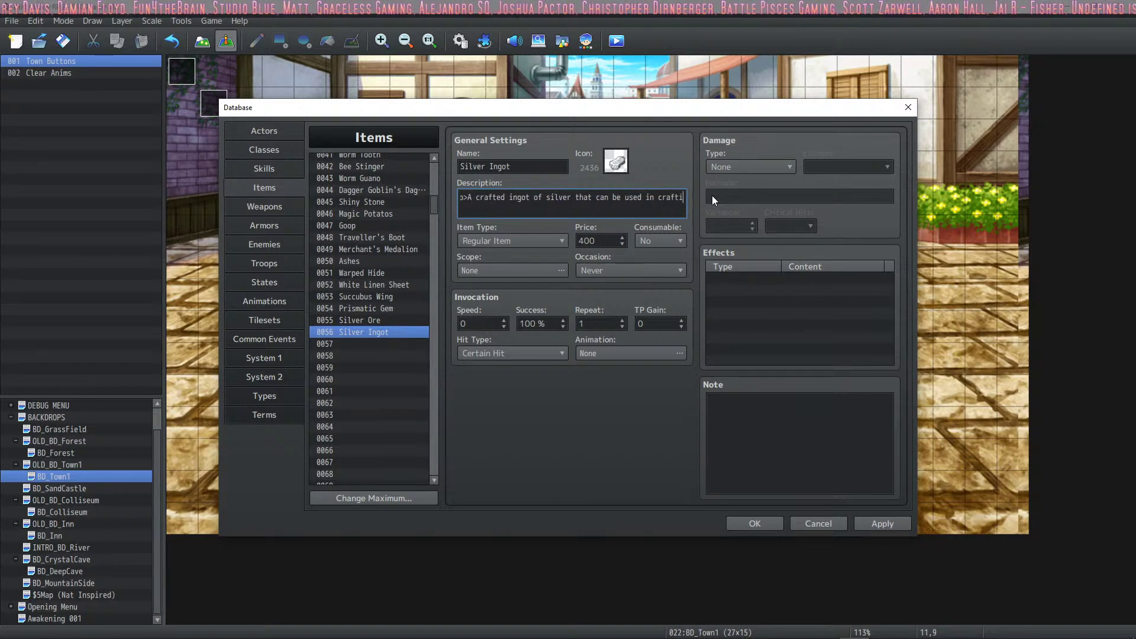
text(ng.)
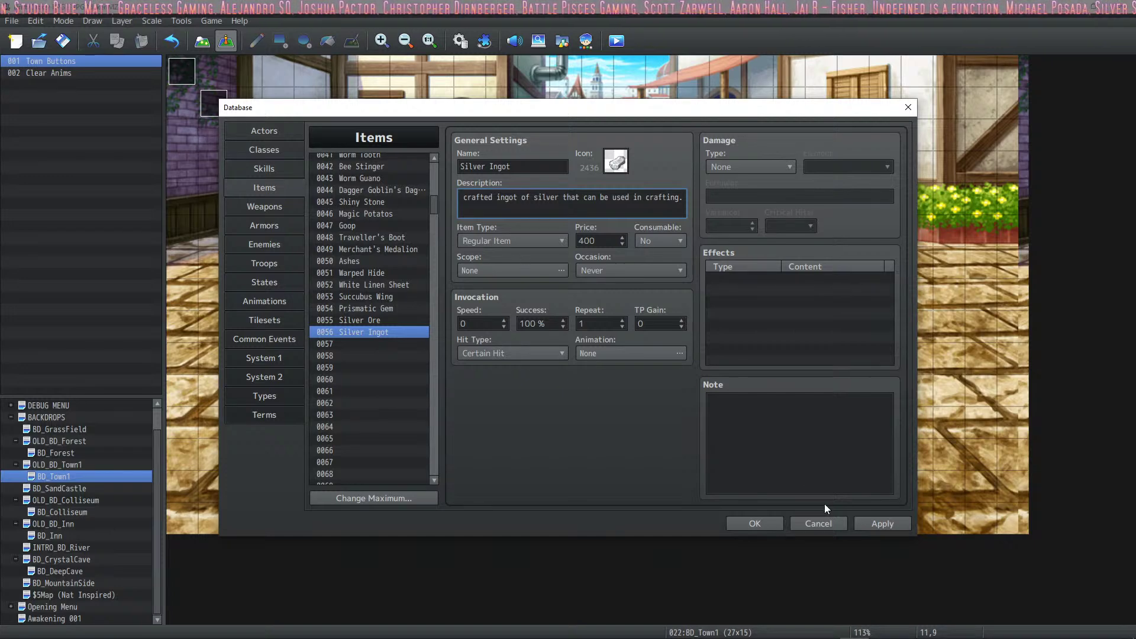
click(898, 530)
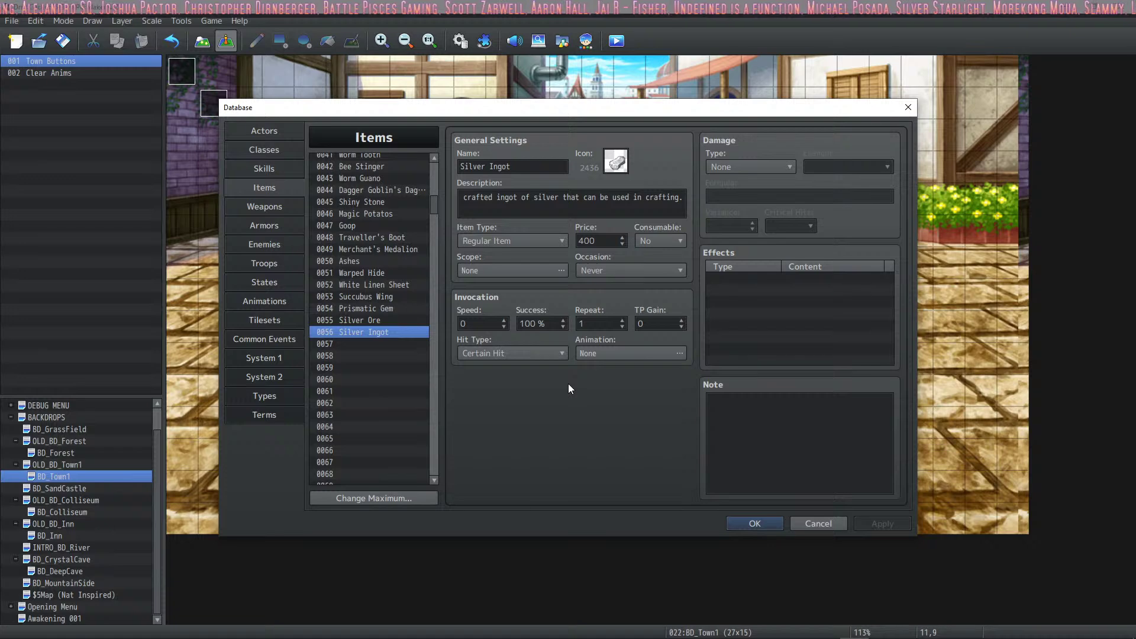
click(633, 198)
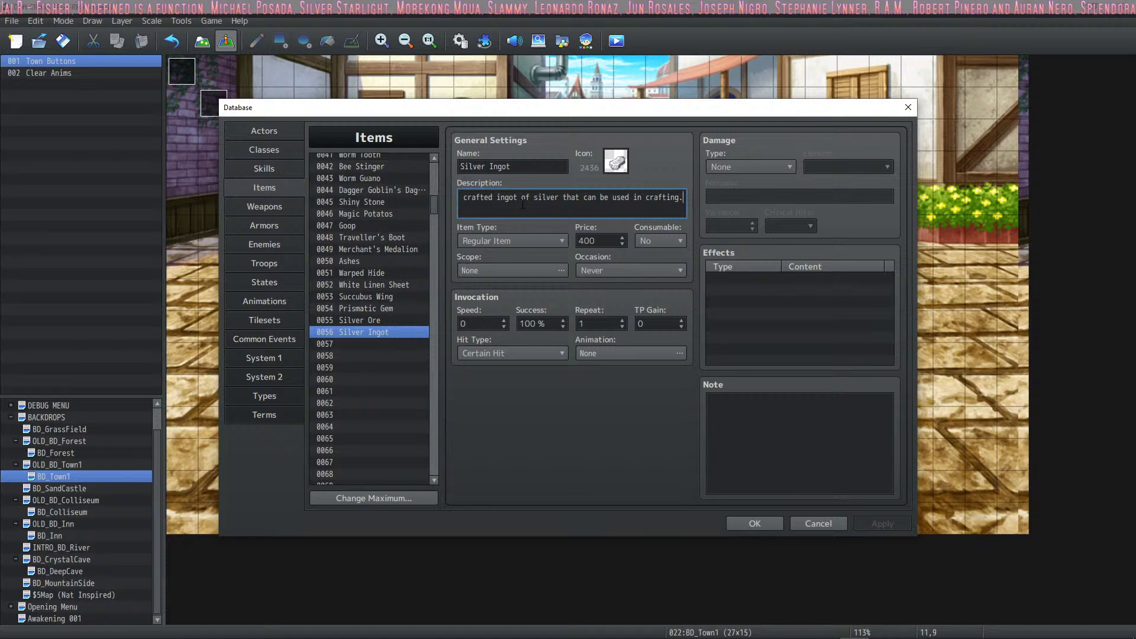
drag(579, 198, 425, 193)
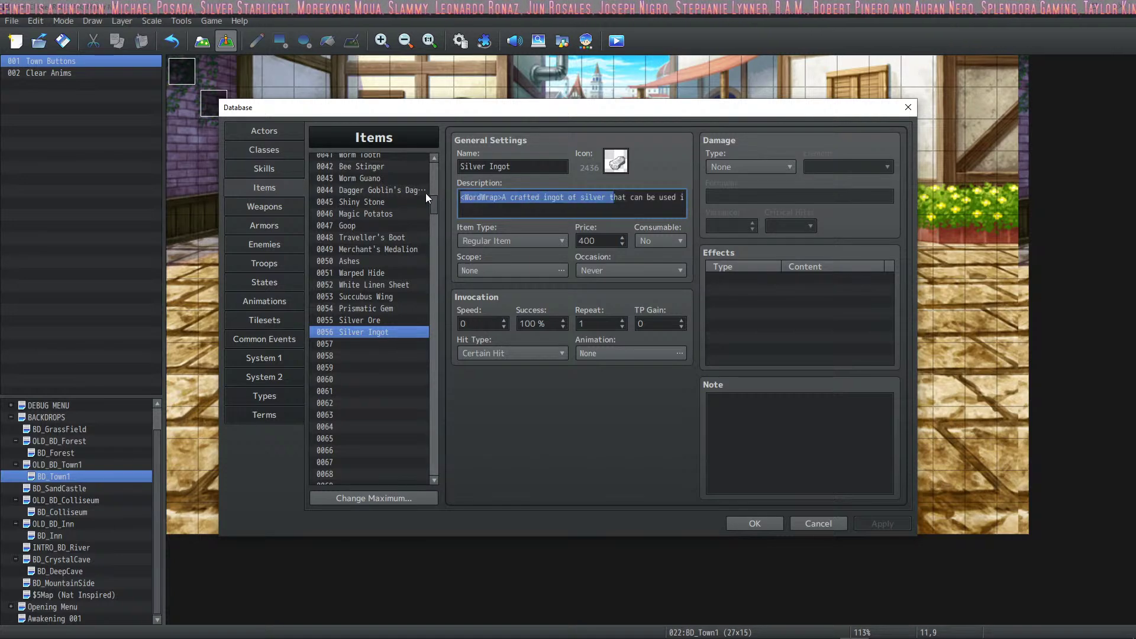
click(585, 202)
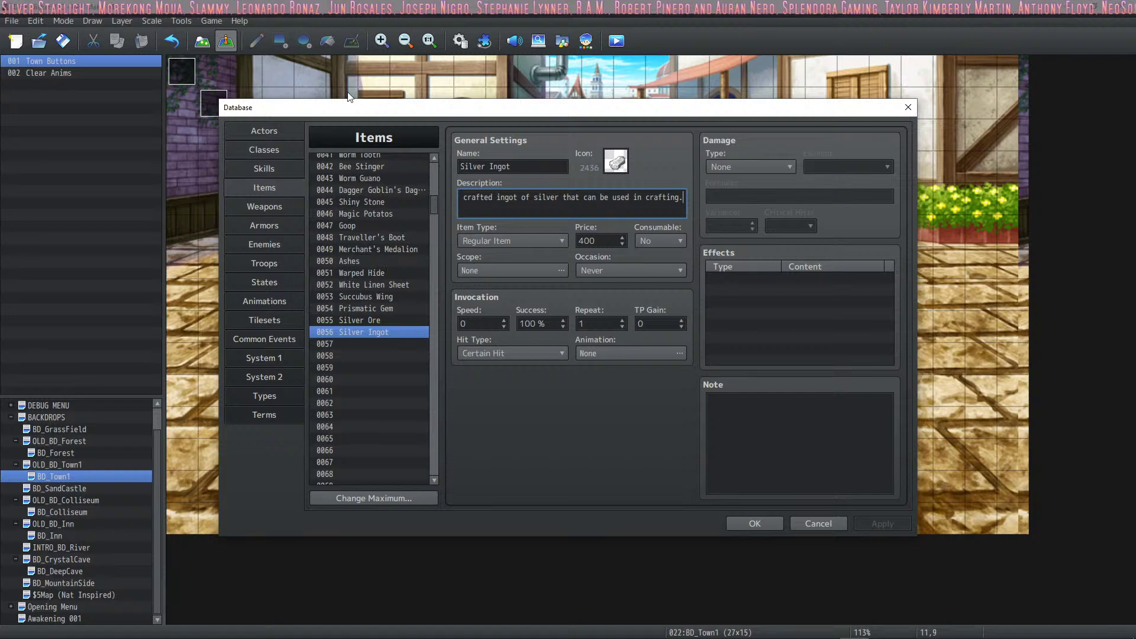
scroll(391, 312, up, 5)
scroll(392, 330, down, 5)
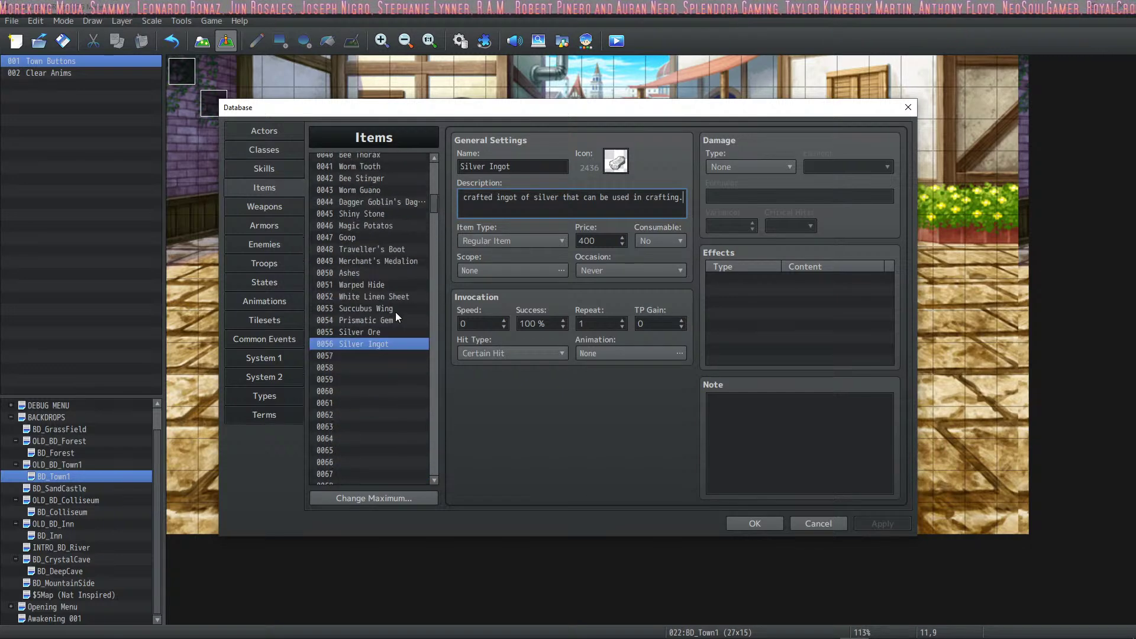
click(384, 327)
scroll(386, 321, up, 4)
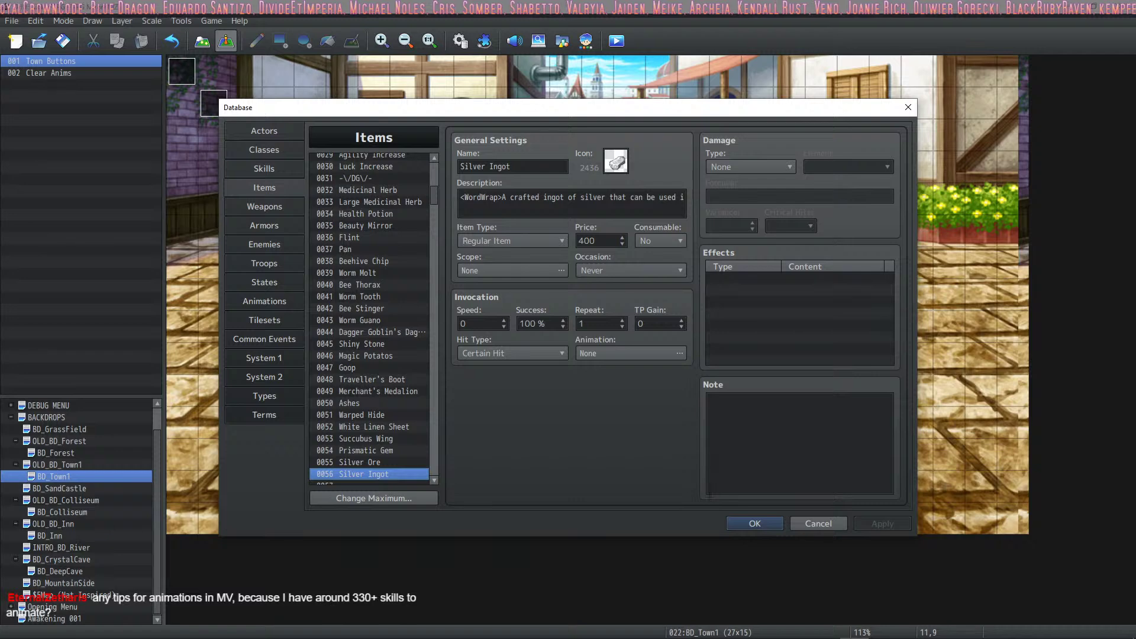
click(379, 261)
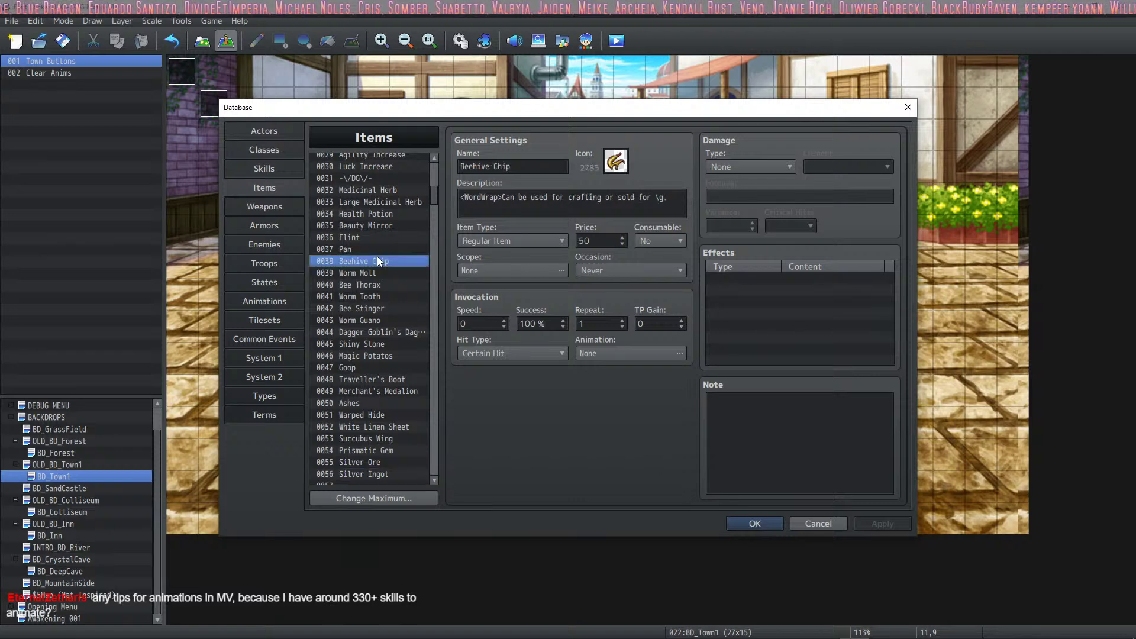
Look through the Animations database, examining the custom entries around Drift Spark2 and Passify and the empty entry 0175.
click(257, 294)
click(366, 196)
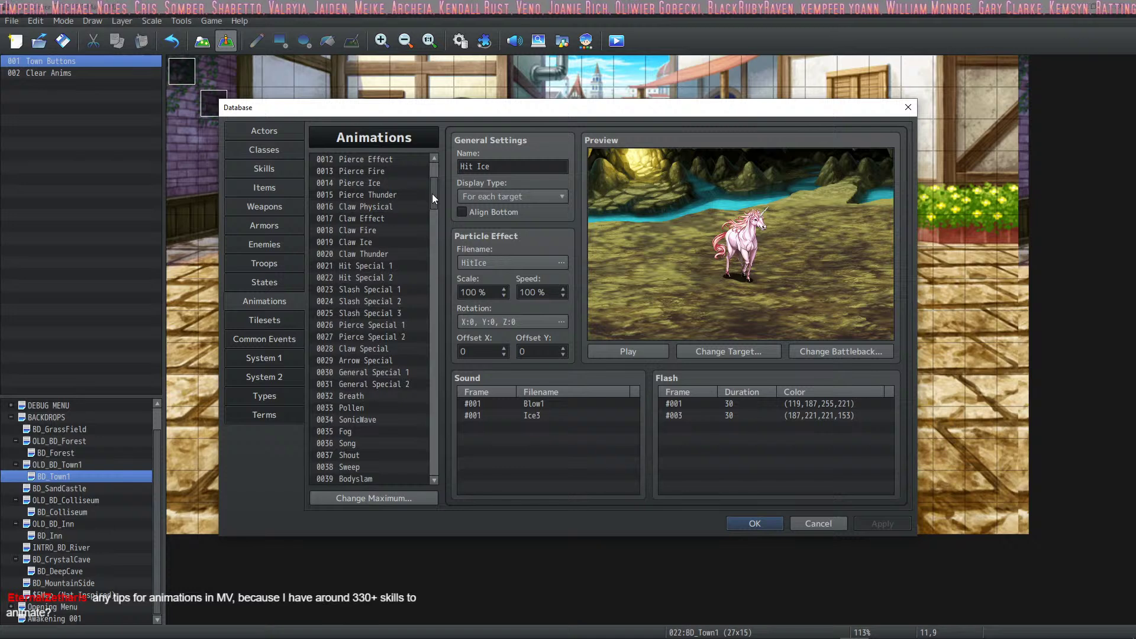
drag(432, 194, 414, 387)
click(377, 244)
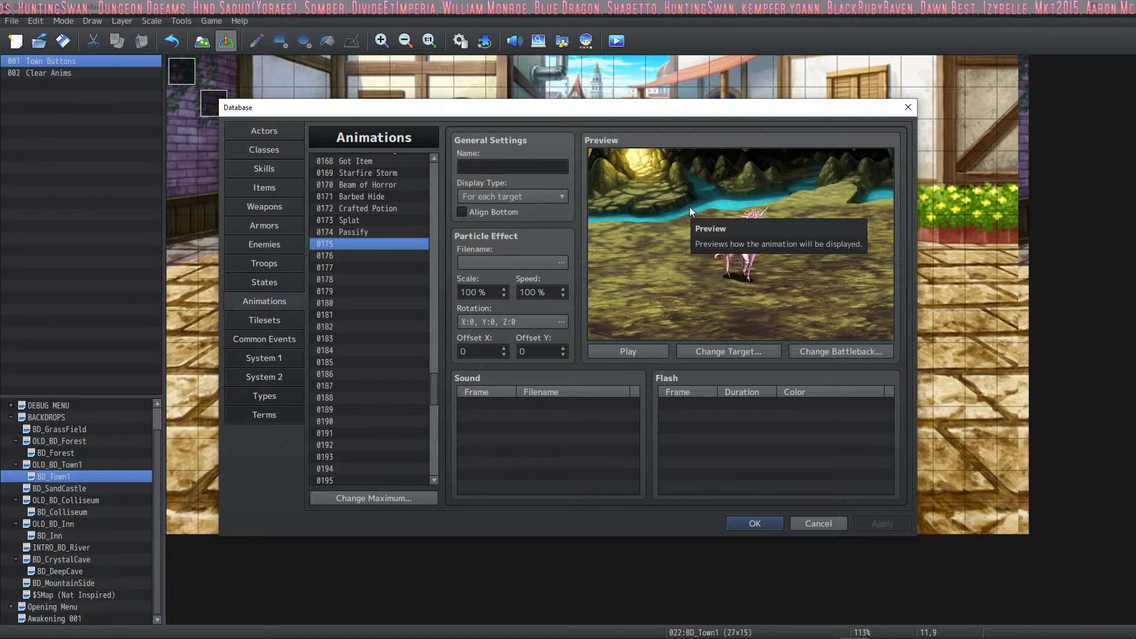
scroll(350, 209, up, 4)
click(372, 186)
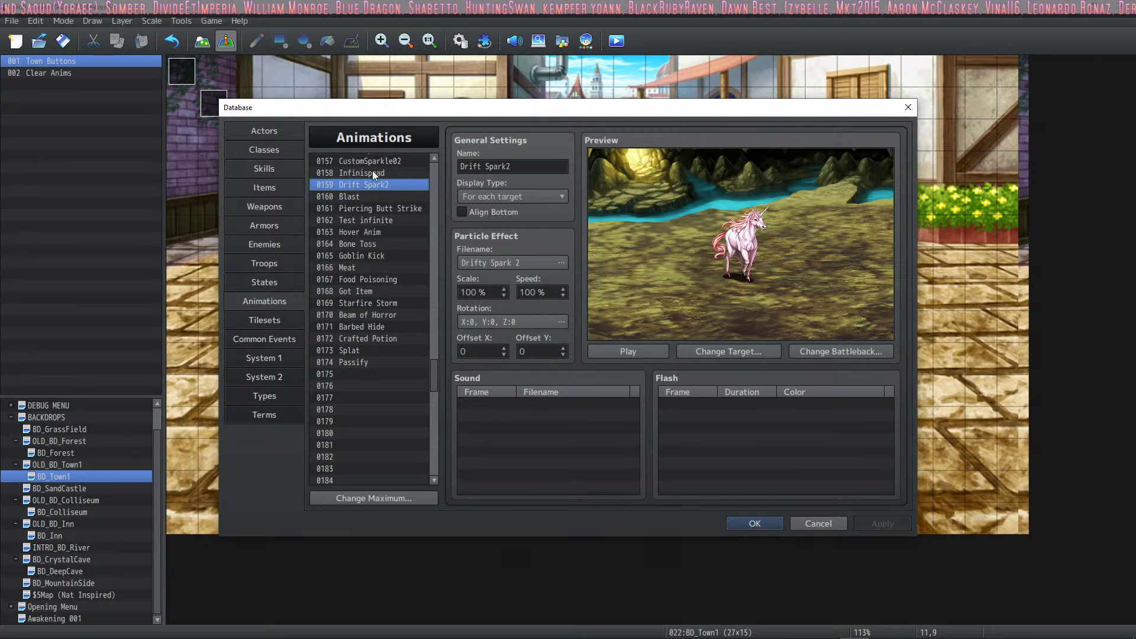
click(362, 375)
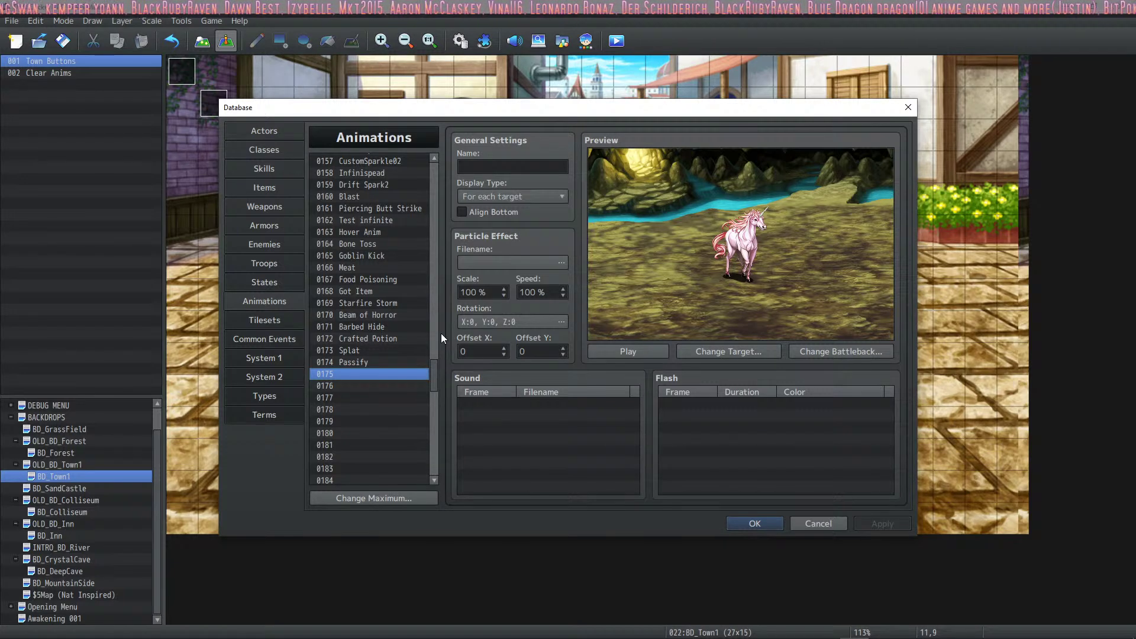
scroll(385, 324, down, 2)
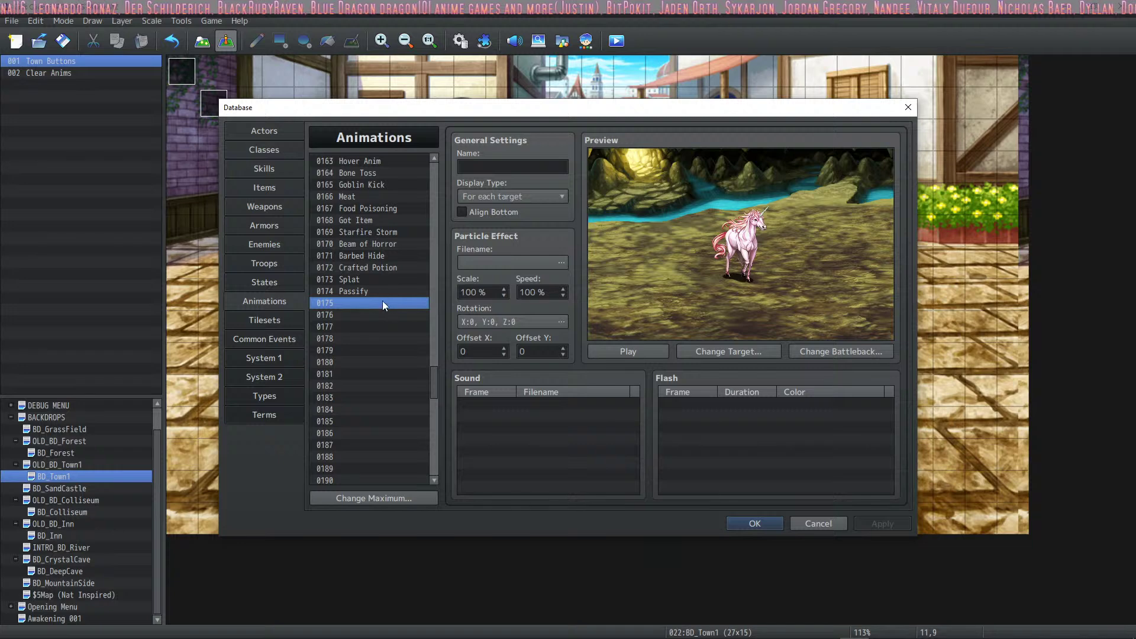
click(367, 291)
Return to the Items database and bring up the Silver Ore entry.
click(278, 172)
click(276, 185)
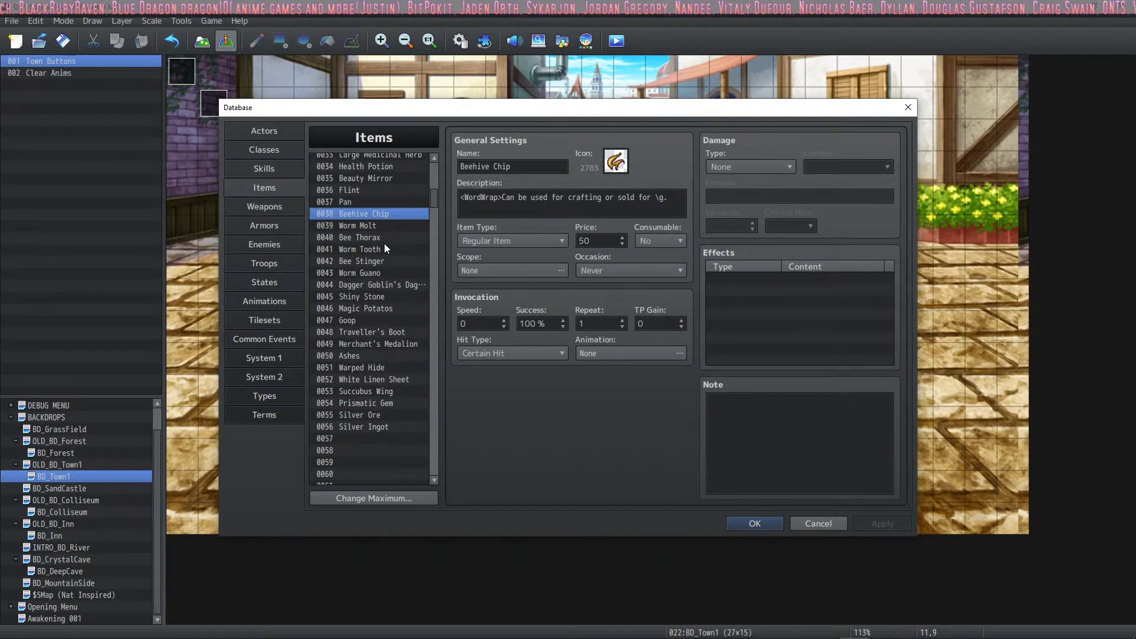
scroll(384, 243, down, 3)
click(379, 368)
click(379, 355)
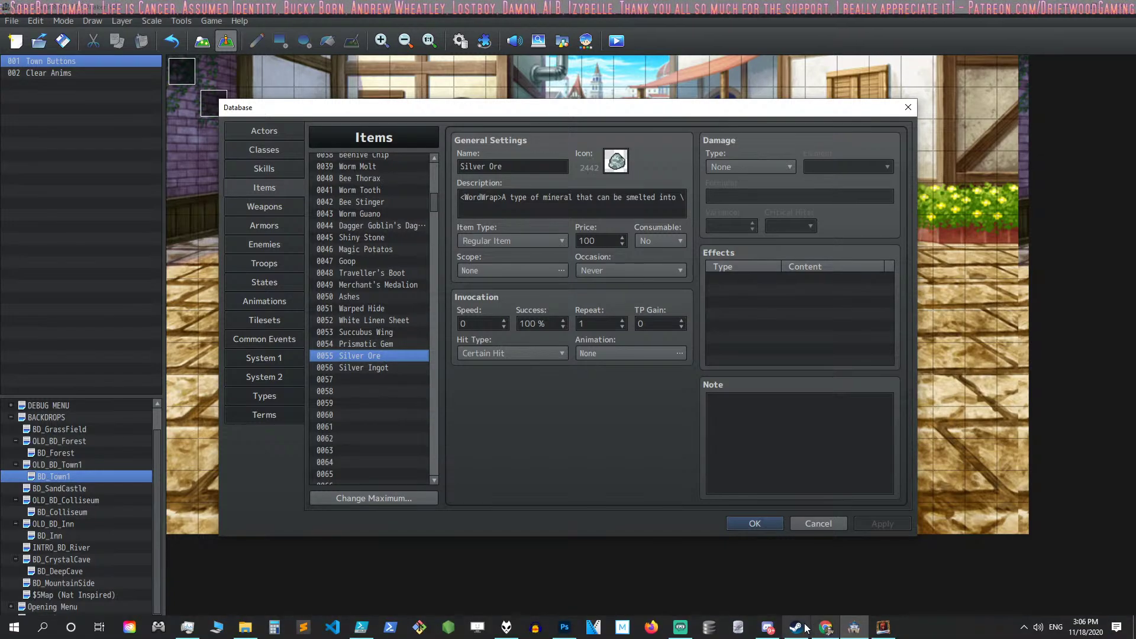
Switch to Steam, search the store for "rpg maker mz", and open the page of the RPG Maker MZ - 3D Particle Effect Pack.
click(798, 627)
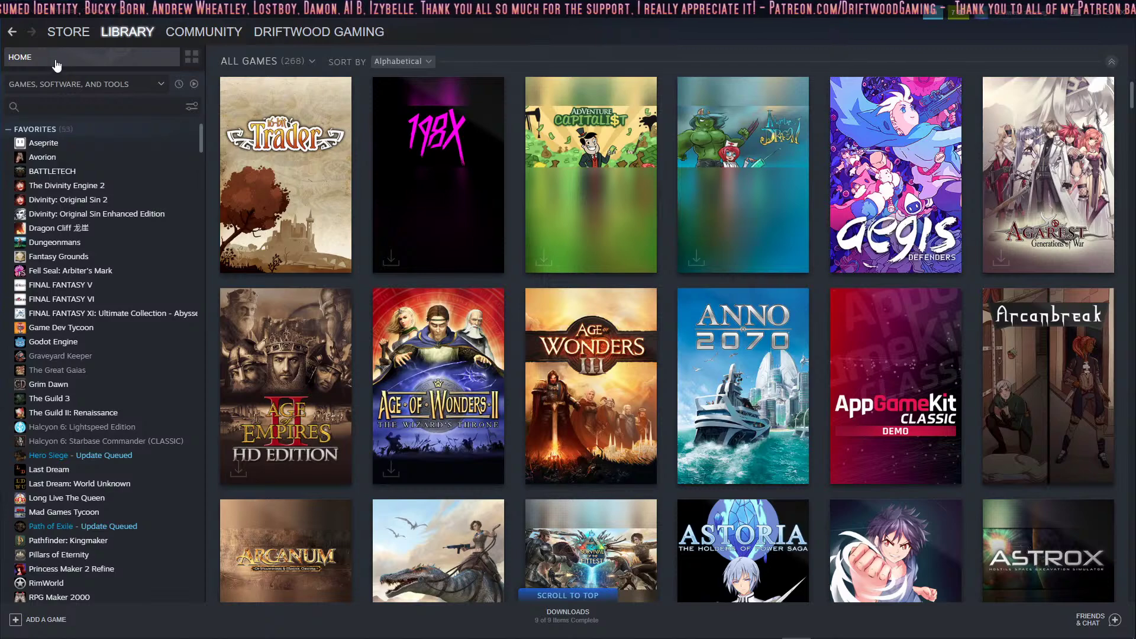
click(76, 34)
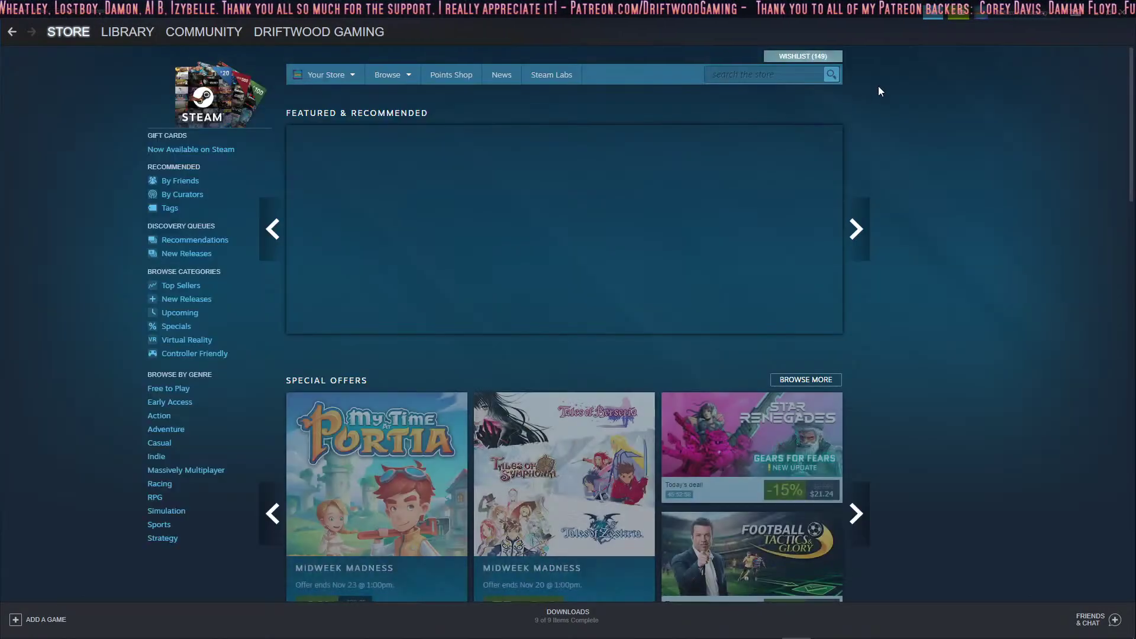
text(rpg maker mz)
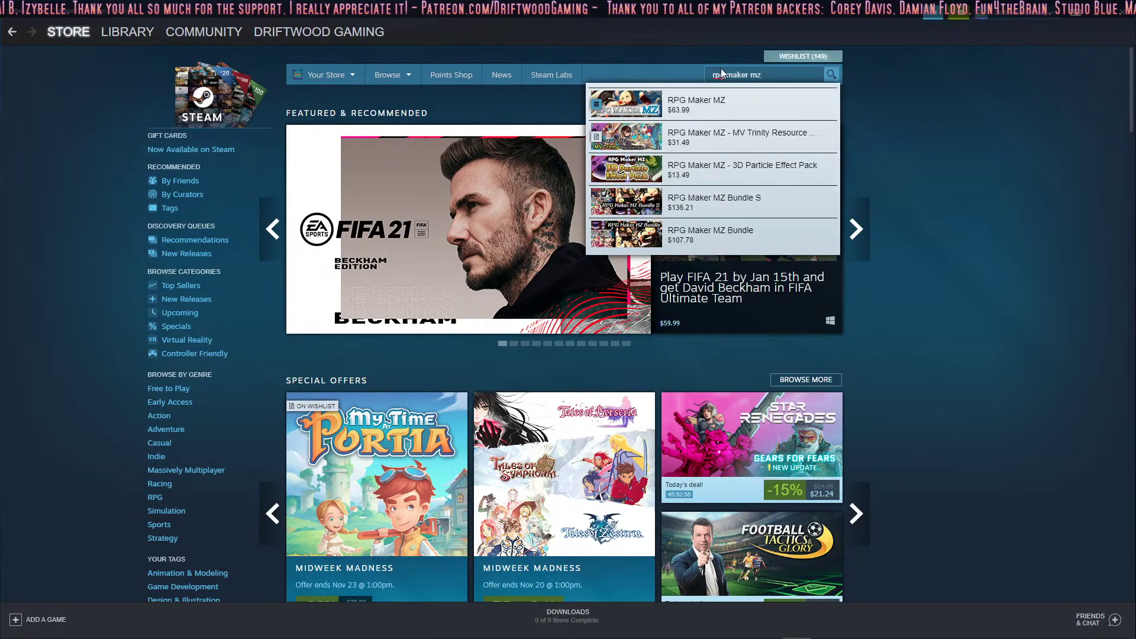
key(Return)
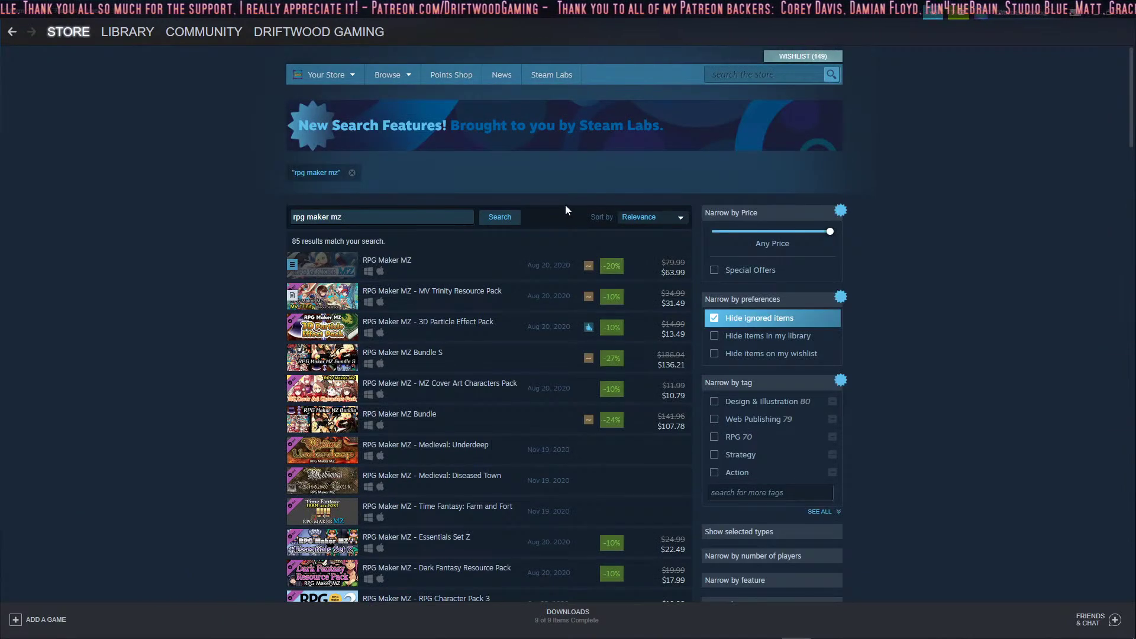
click(453, 335)
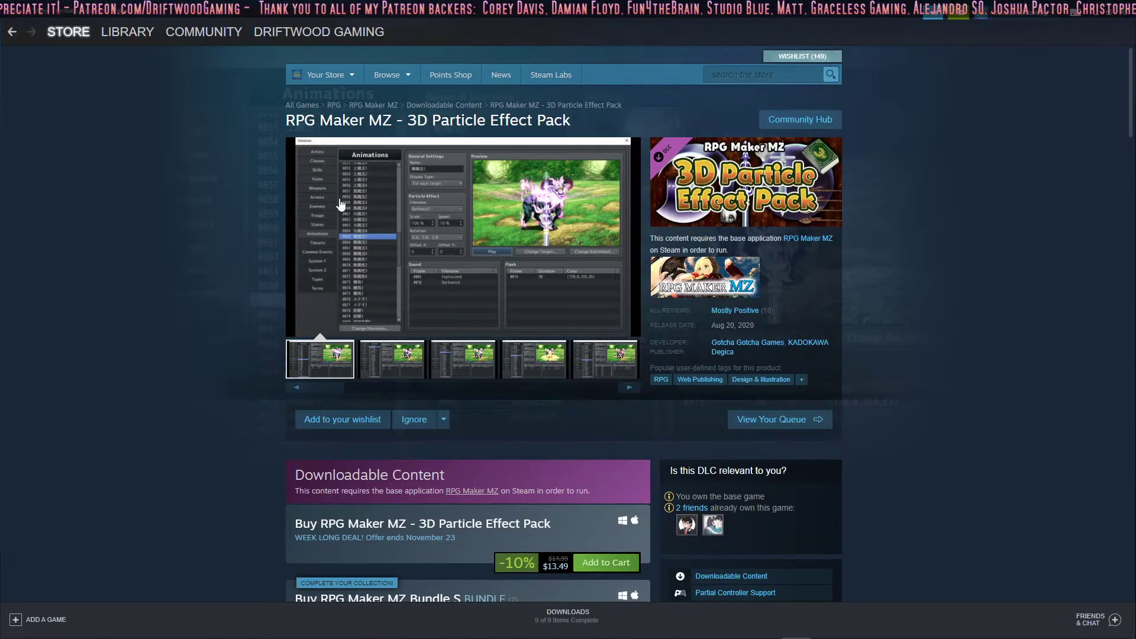
Go through the 3D Particle Effect Pack's five preview screenshots and compare the animation effects they show.
click(406, 361)
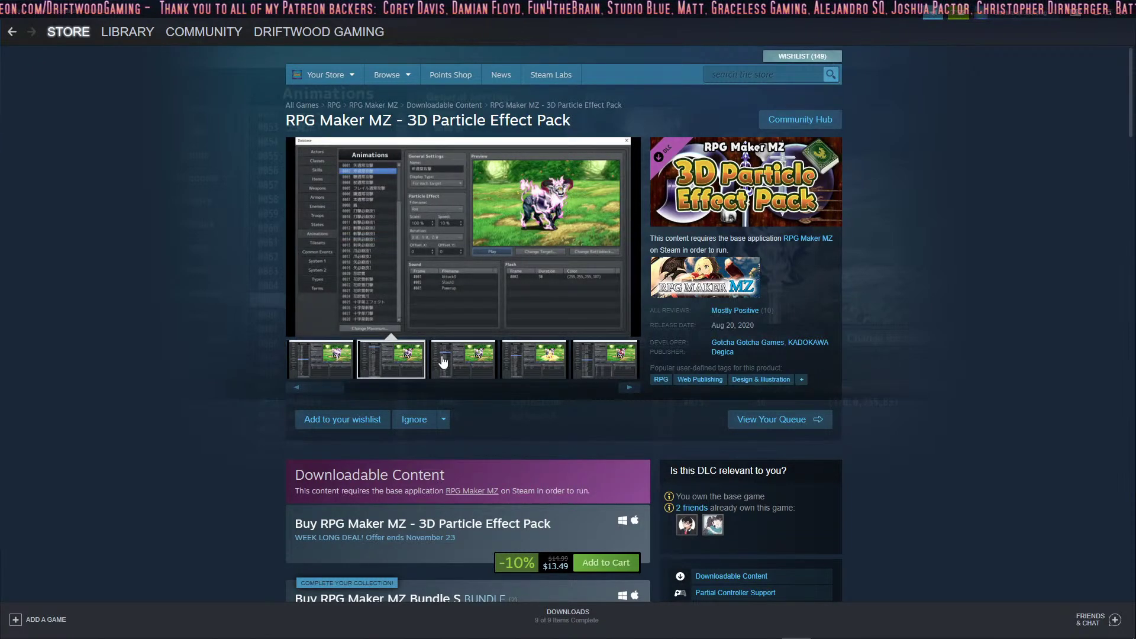
click(448, 362)
click(514, 362)
click(616, 374)
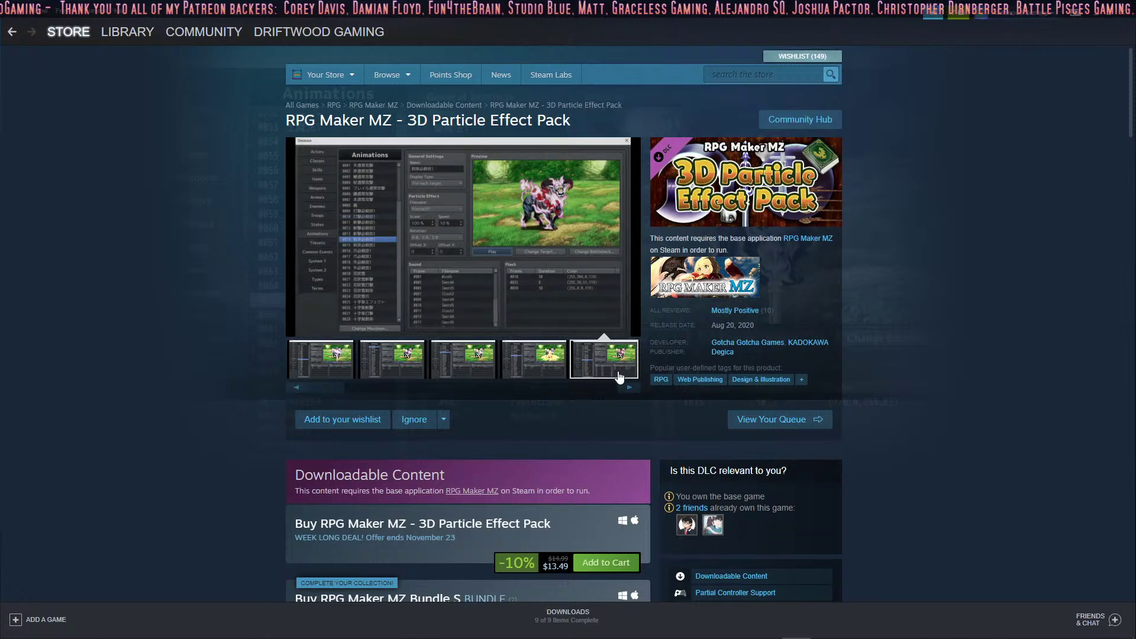
click(527, 364)
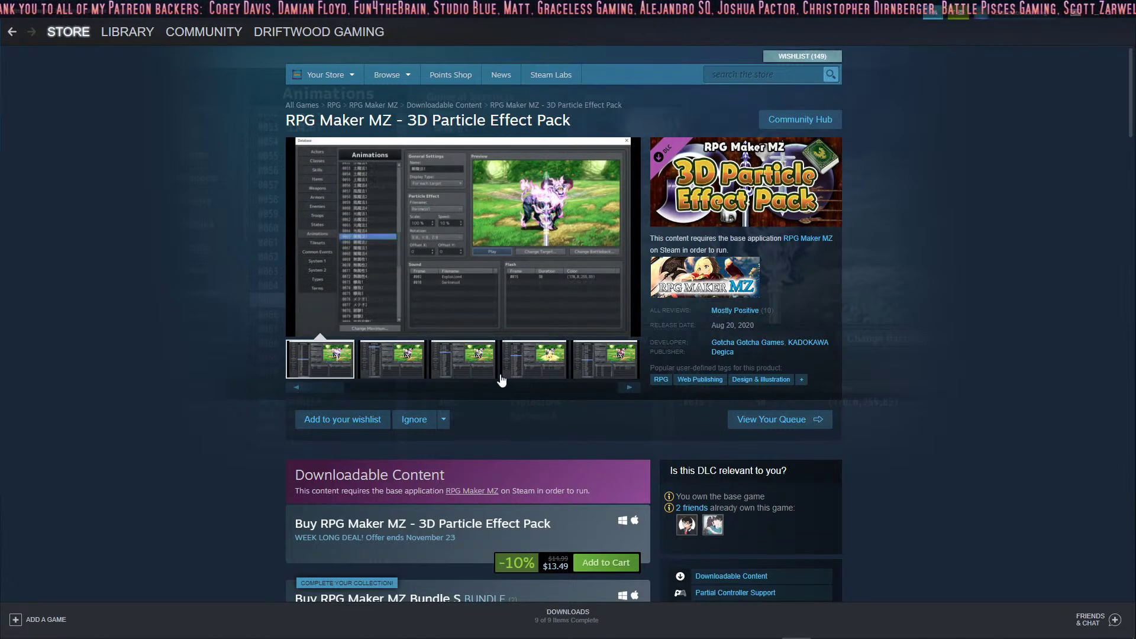
click(391, 359)
click(456, 356)
click(525, 374)
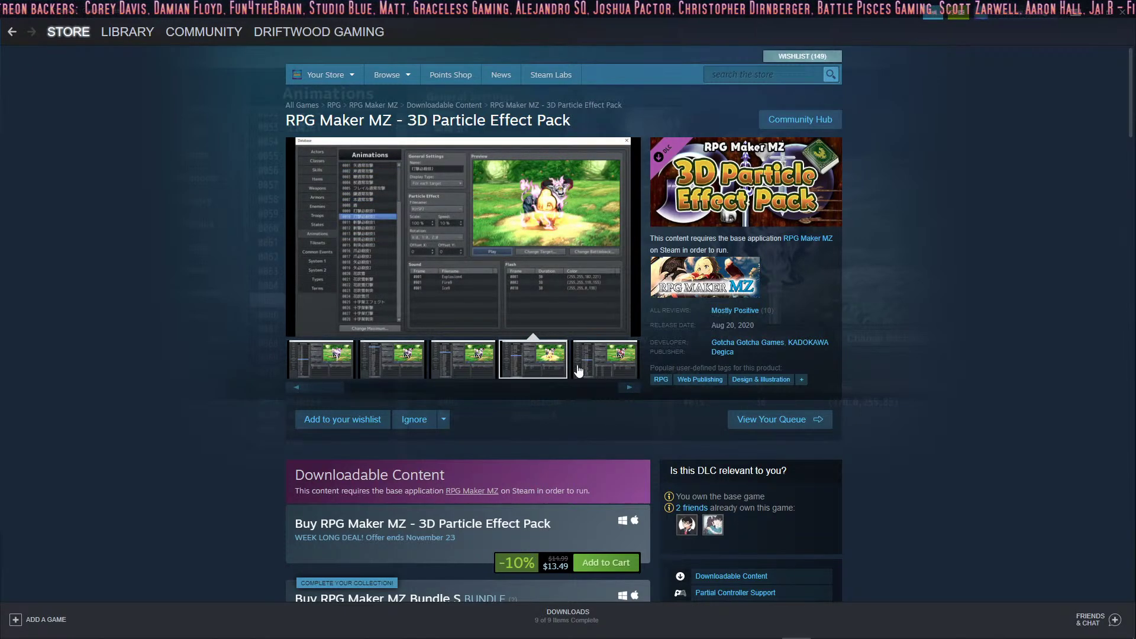
click(579, 374)
click(445, 357)
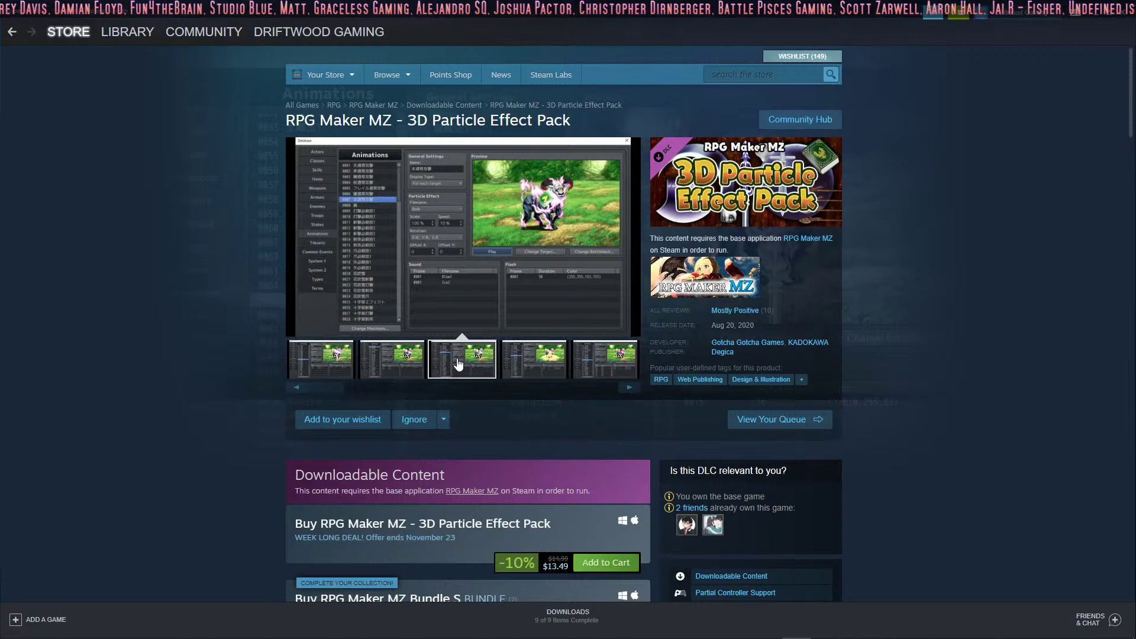
click(561, 364)
click(461, 358)
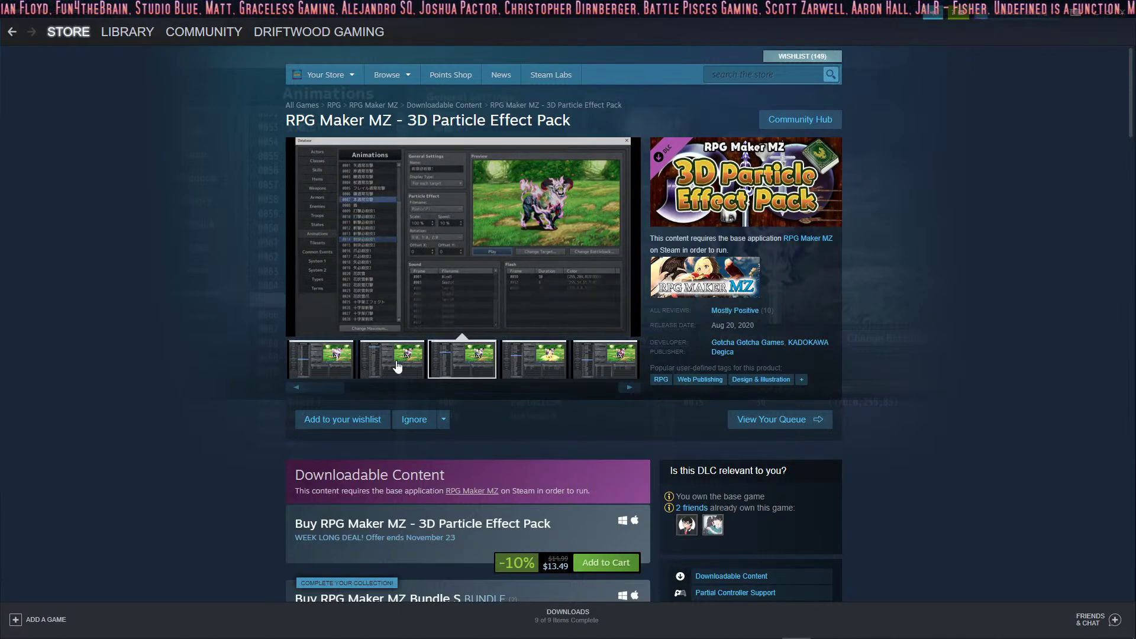
click(327, 361)
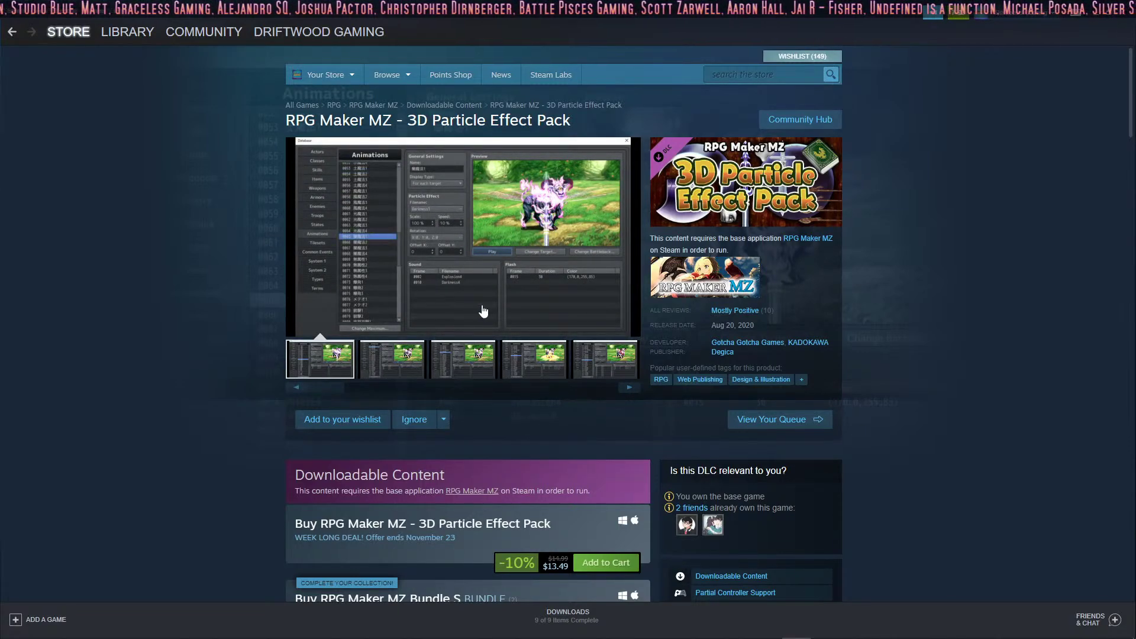
scroll(493, 304, down, 4)
scroll(493, 304, up, 4)
click(395, 355)
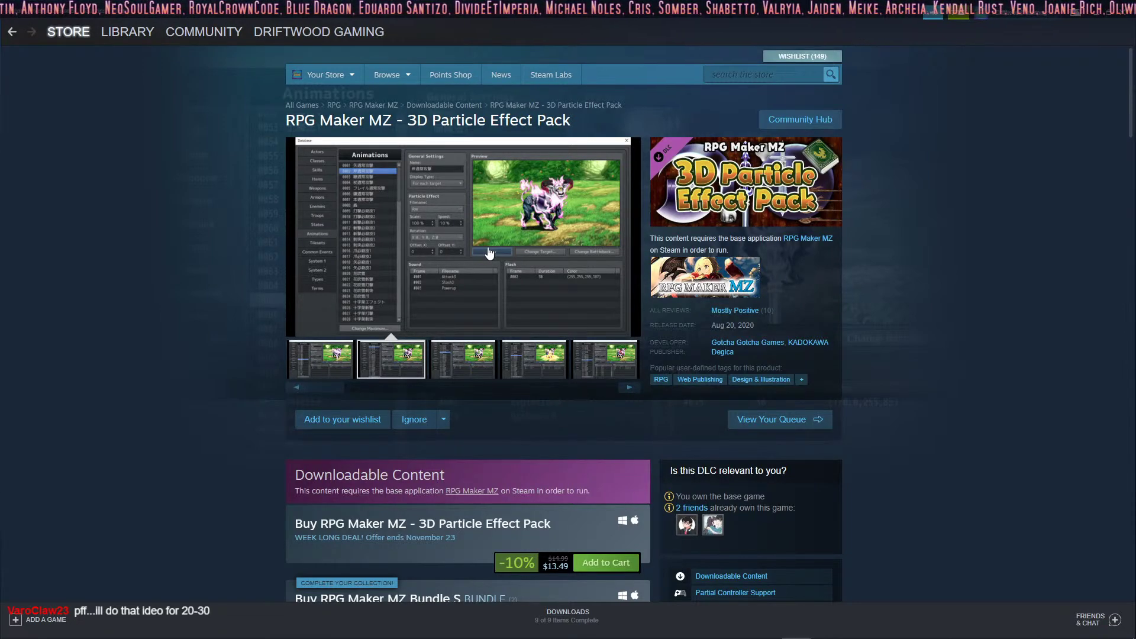
scroll(473, 249, down, 4)
scroll(460, 226, up, 4)
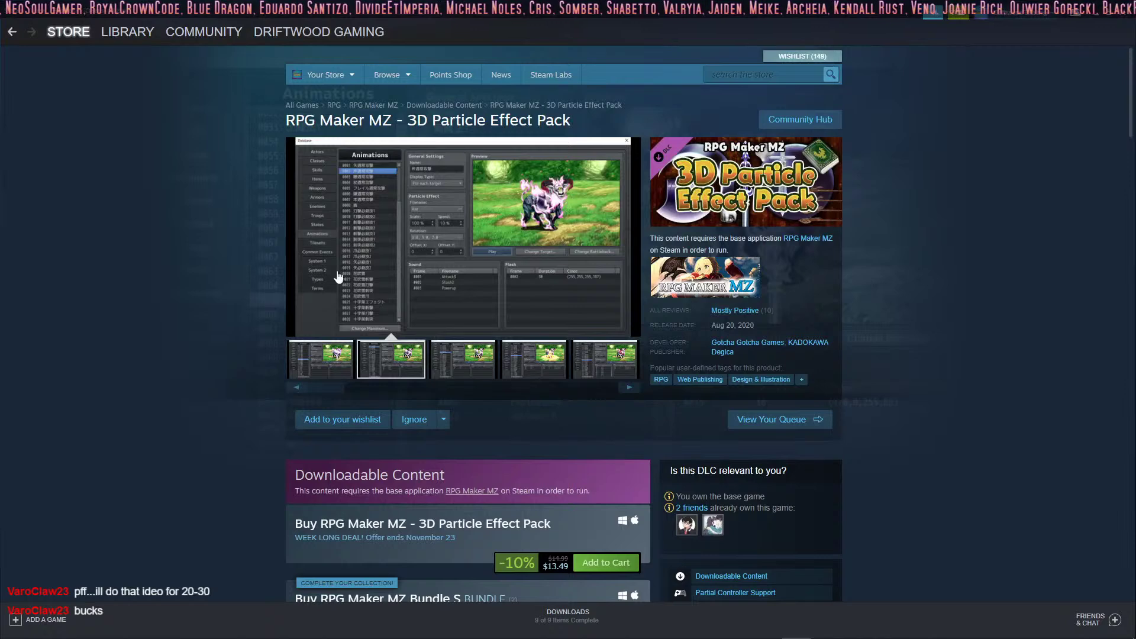
click(462, 355)
click(533, 369)
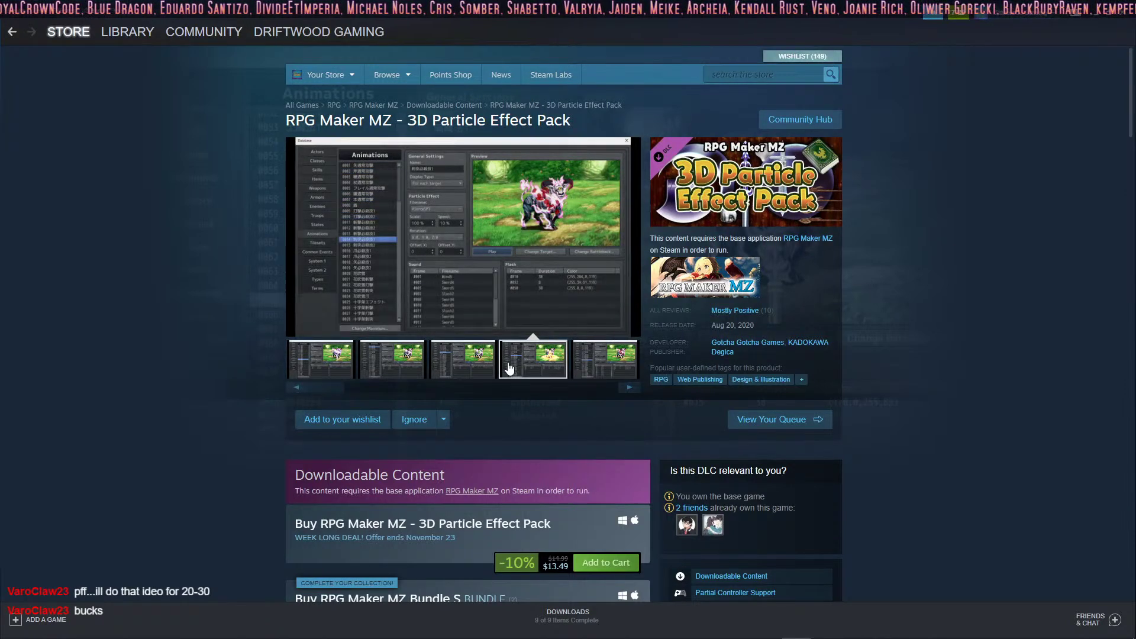
click(463, 367)
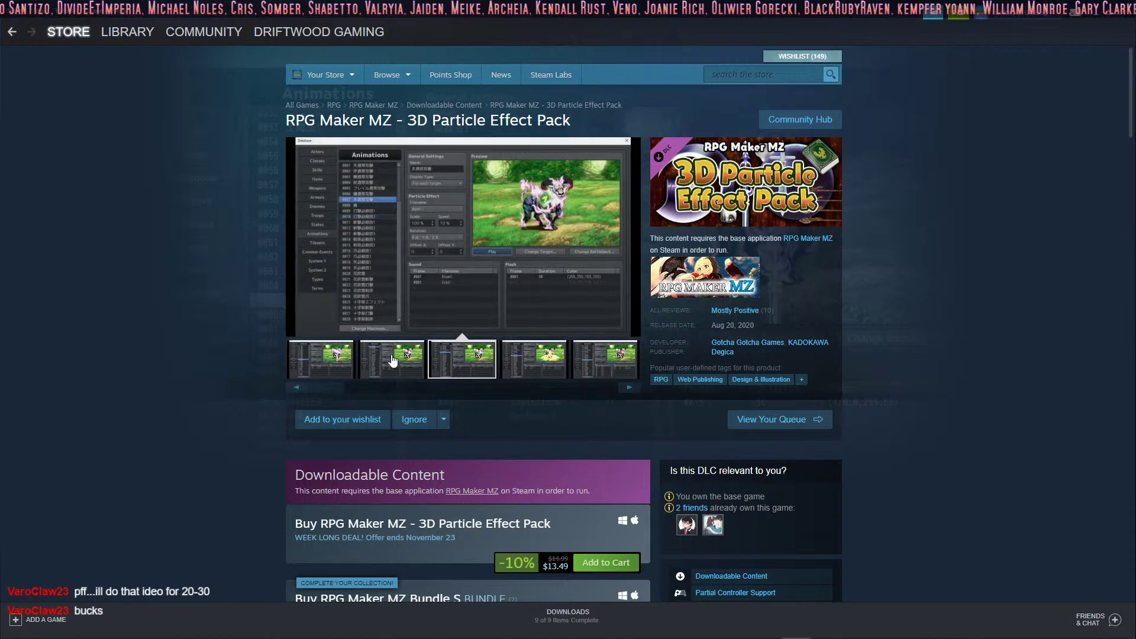
click(548, 375)
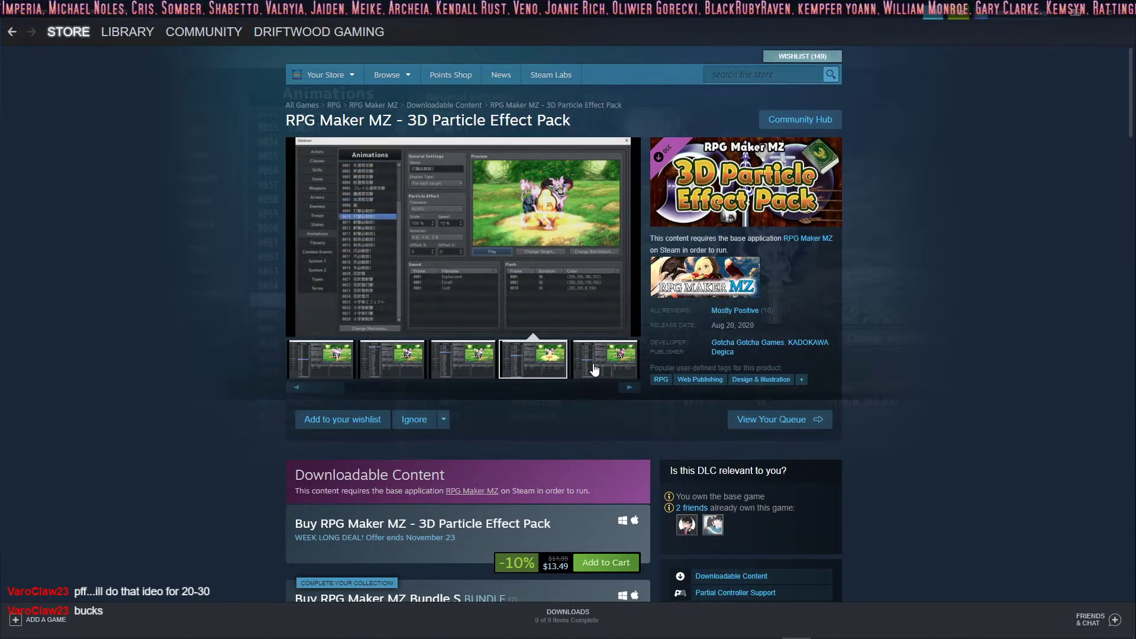
click(340, 362)
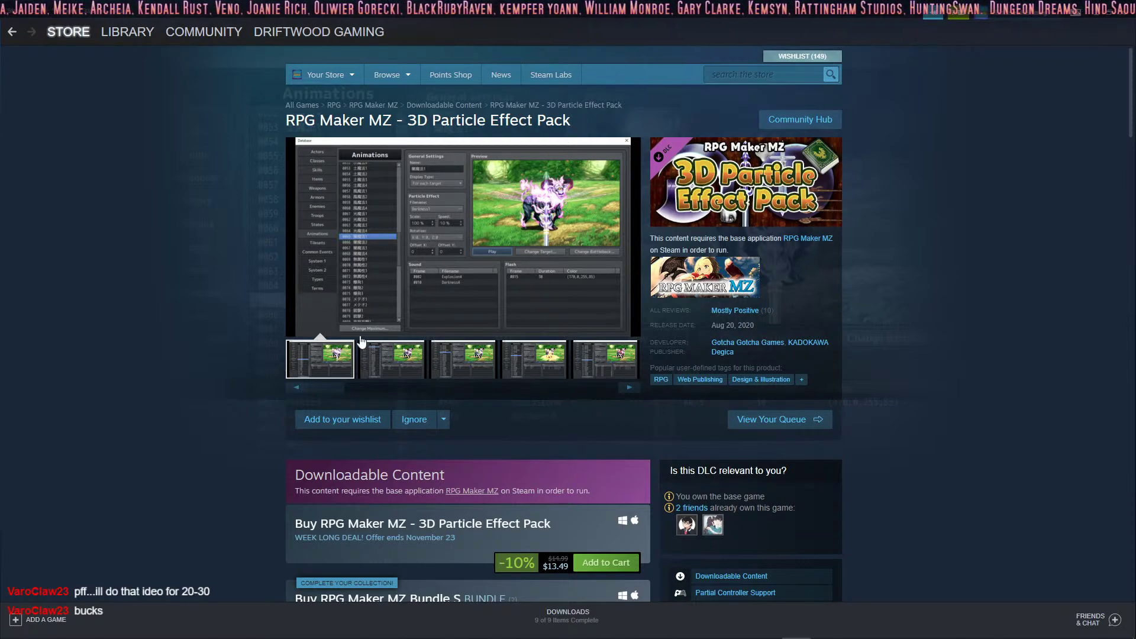
scroll(338, 373, down, 3)
scroll(372, 314, up, 3)
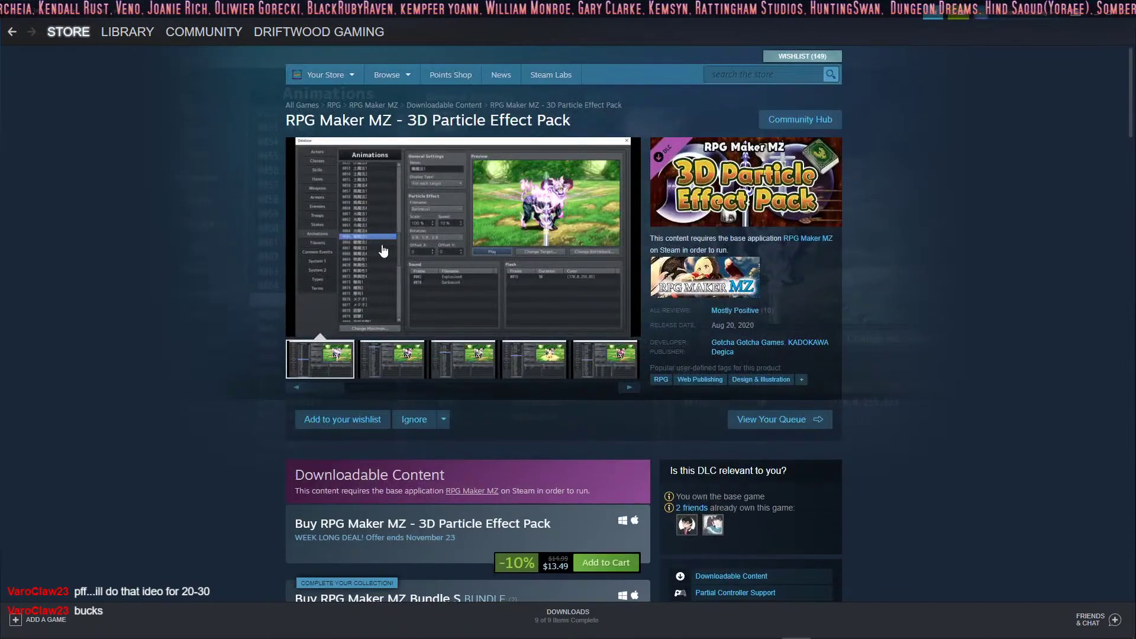
Read the 3D Particle Effect Pack's purchase options and its About This Content section, including the expanded list of included effects.
scroll(379, 252, down, 5)
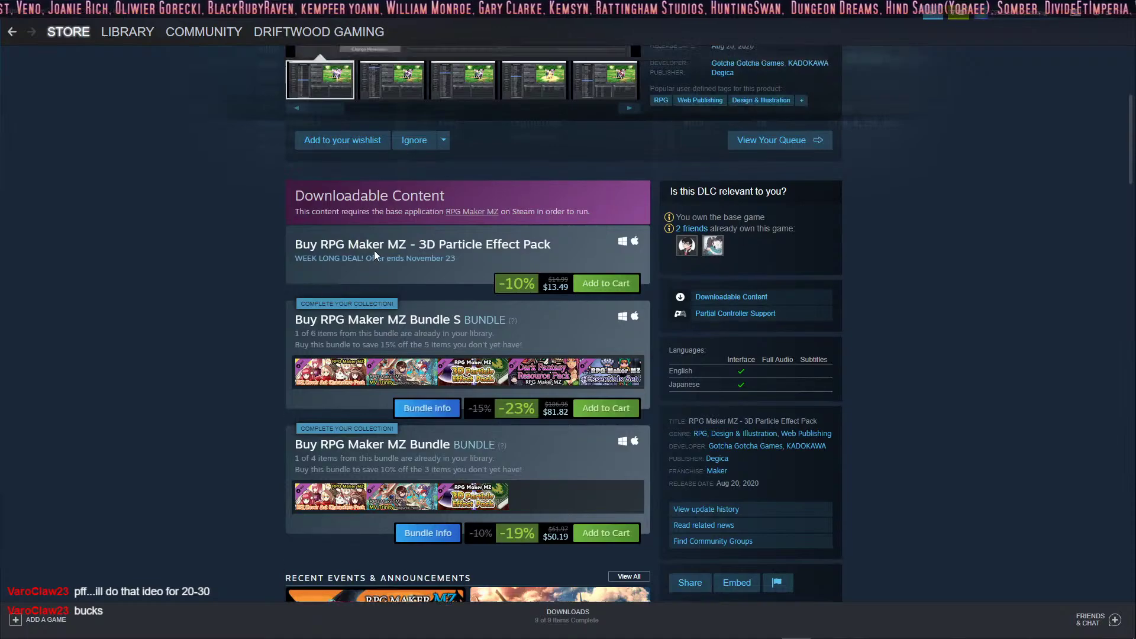
scroll(374, 250, up, 4)
scroll(468, 336, down, 10)
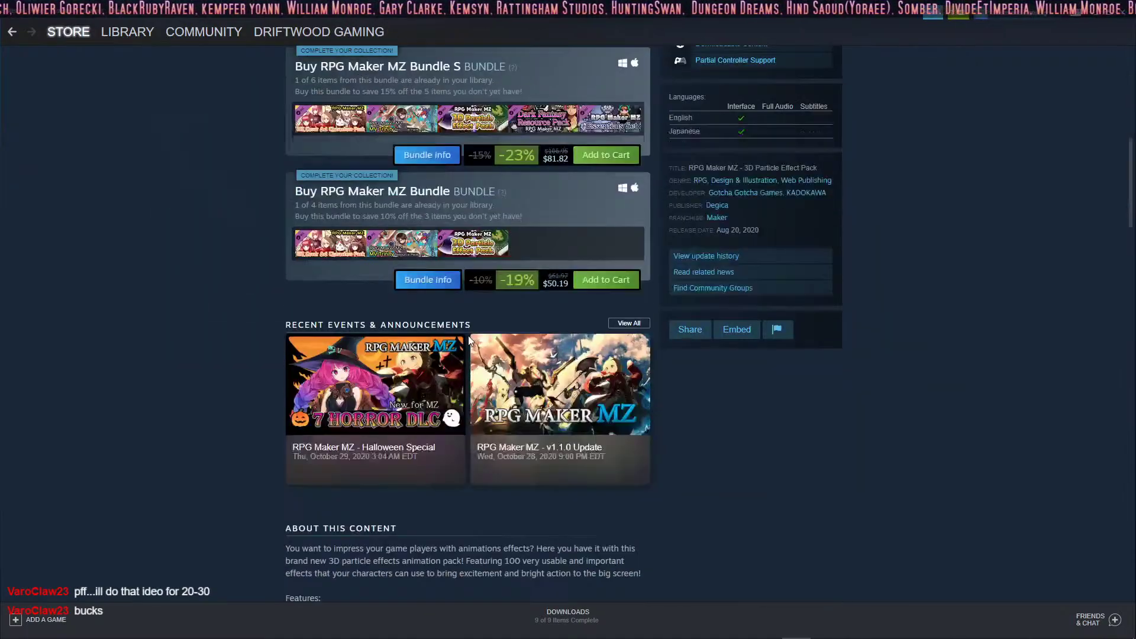
scroll(468, 341, up, 12)
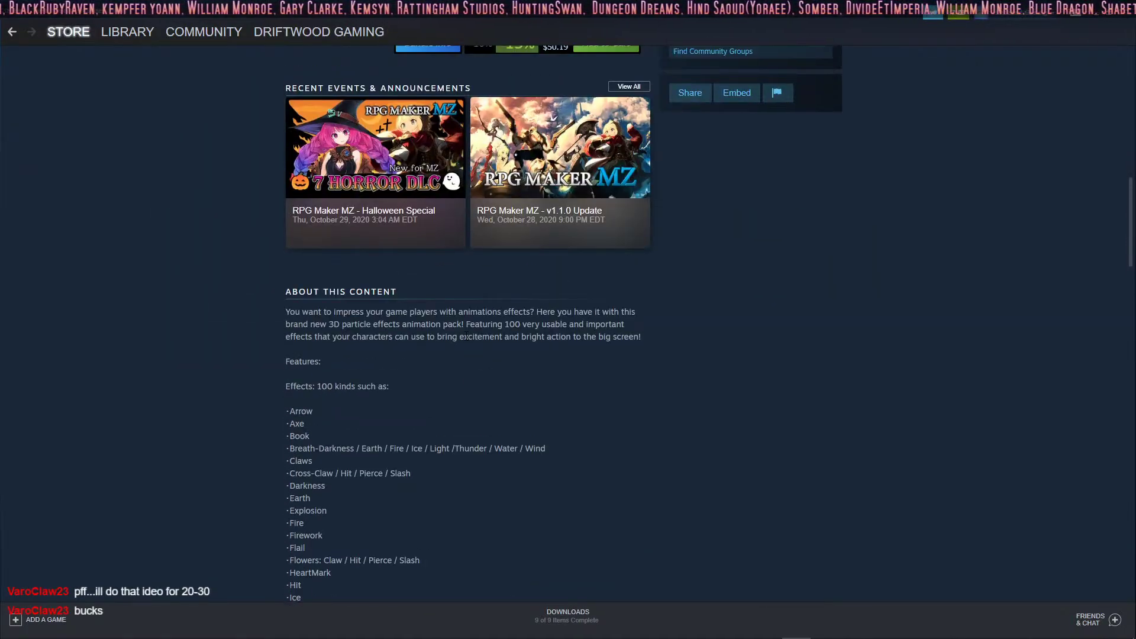
scroll(461, 335, up, 1)
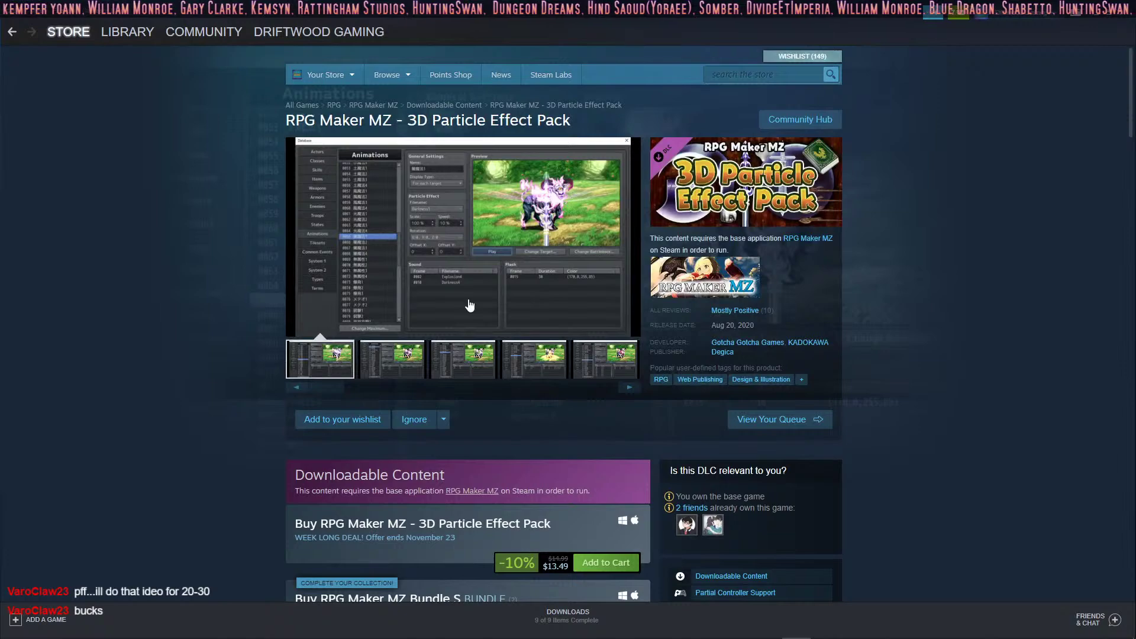
scroll(470, 305, down, 15)
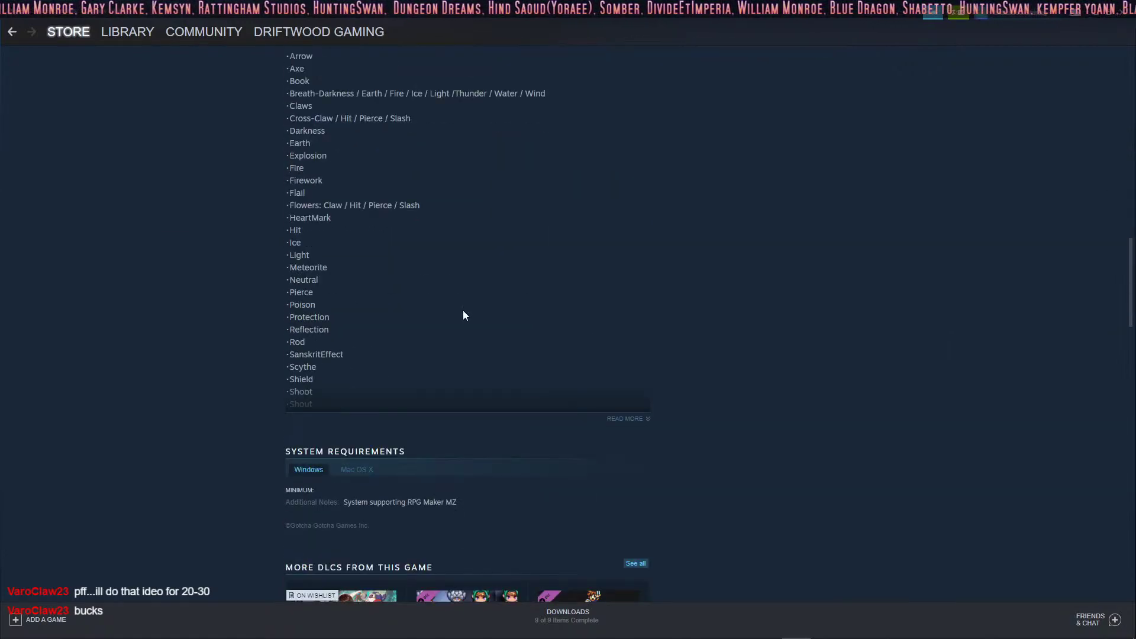
scroll(464, 315, up, 1)
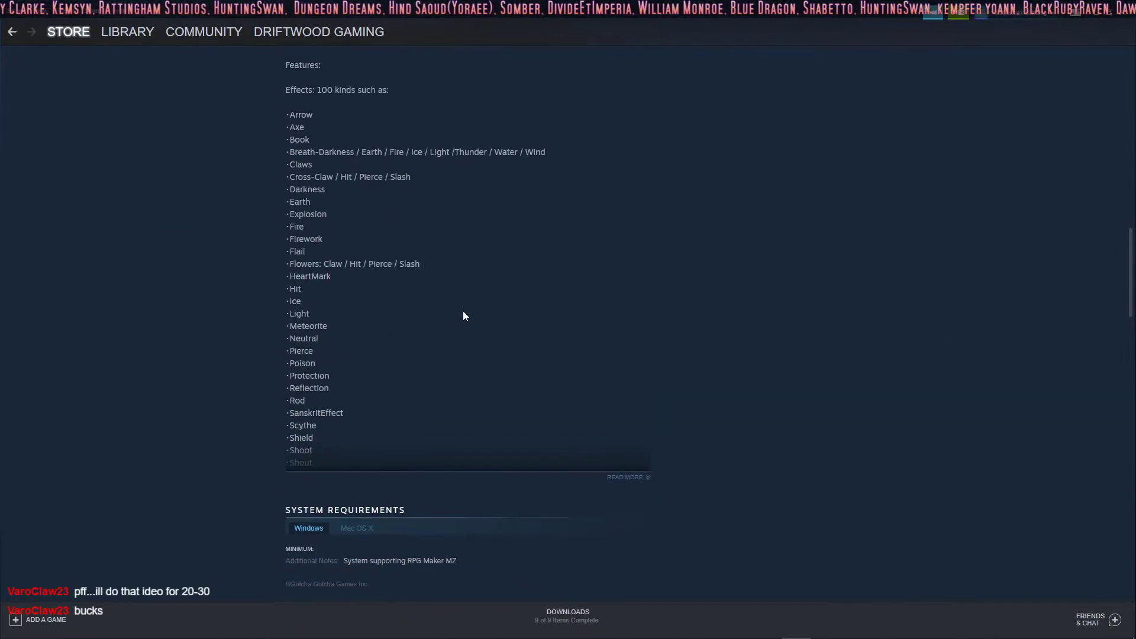
scroll(463, 311, down, 4)
scroll(463, 311, up, 6)
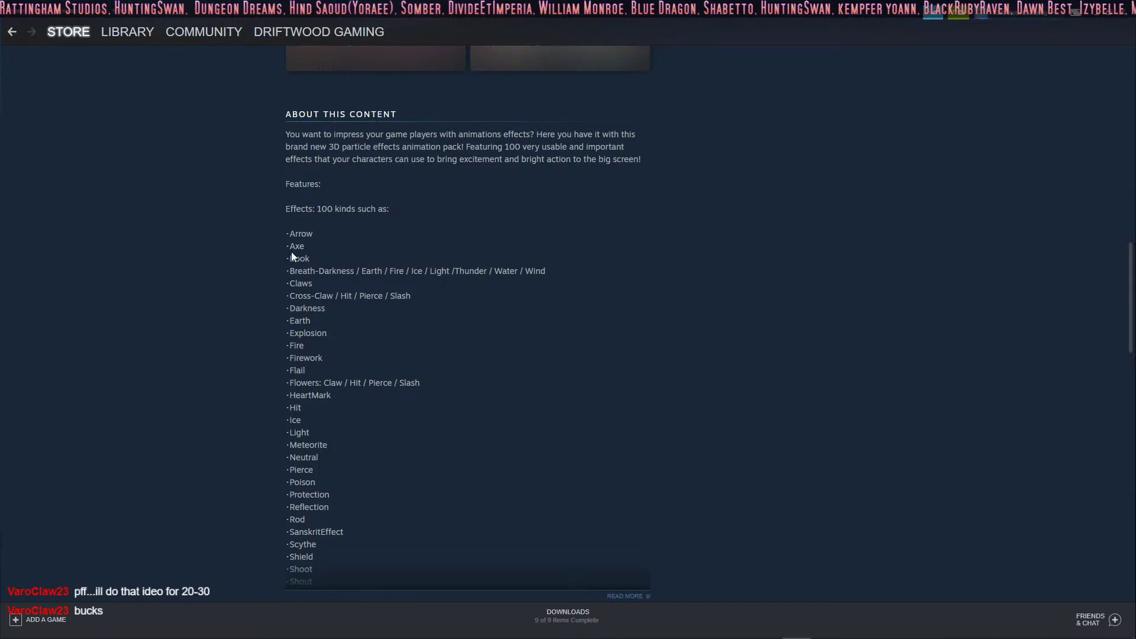
drag(291, 251, 303, 458)
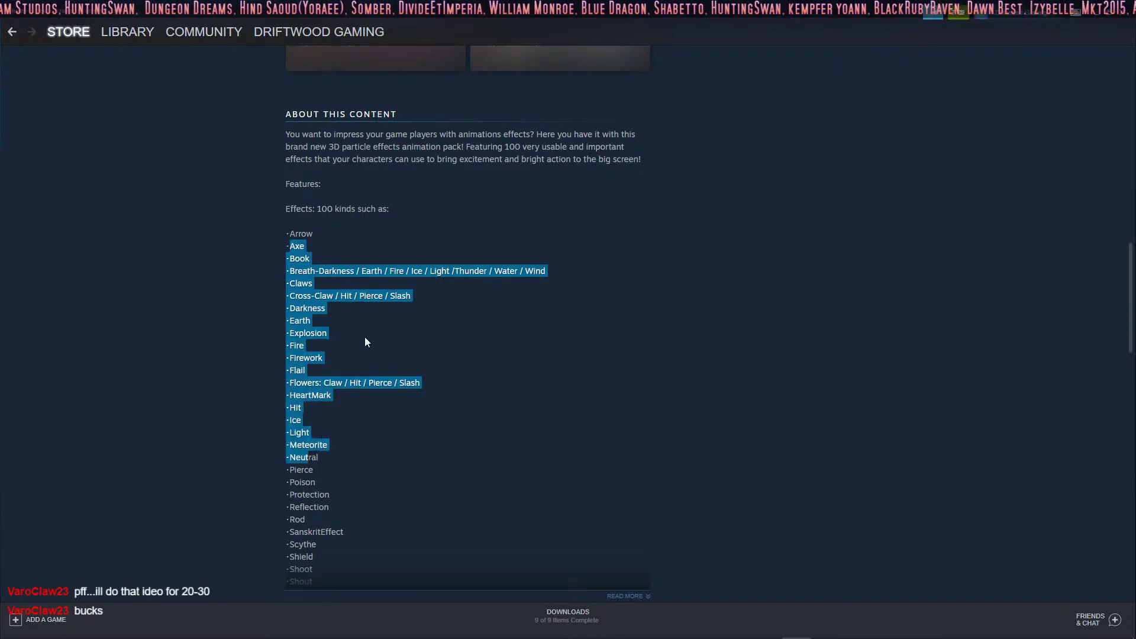
click(312, 334)
scroll(306, 364, down, 4)
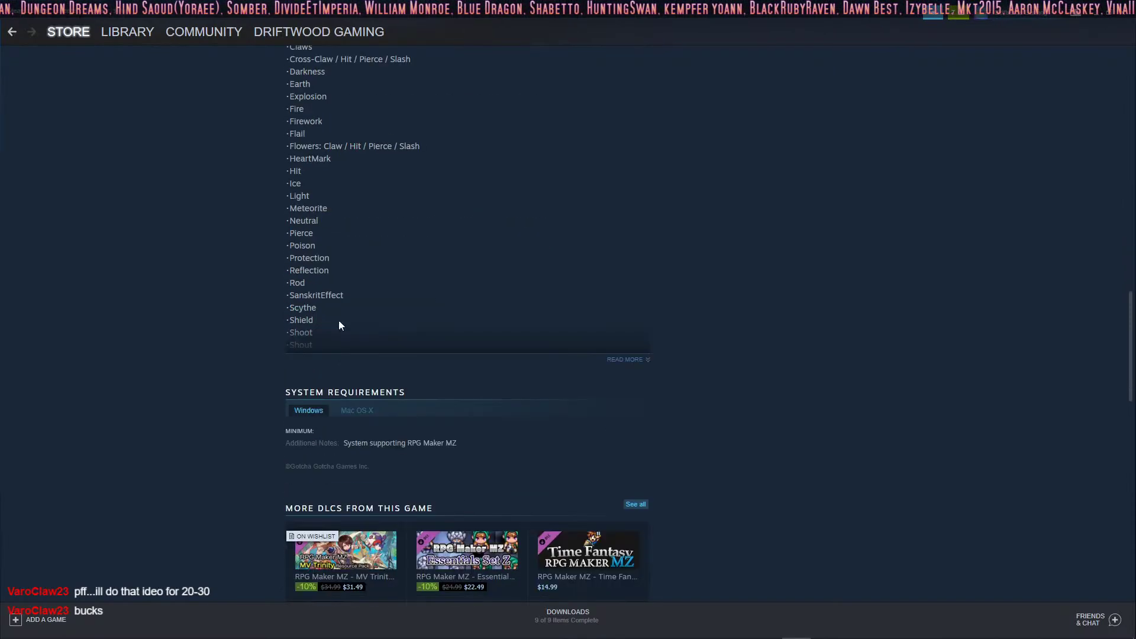
click(640, 367)
scroll(495, 298, down, 3)
scroll(495, 298, up, 10)
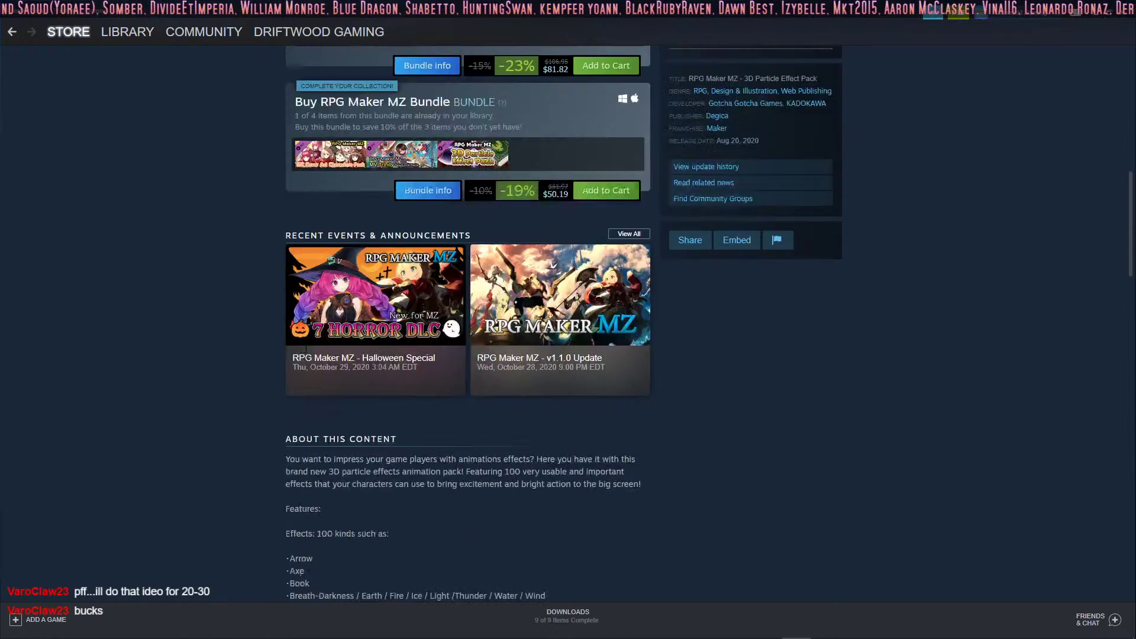
scroll(306, 349, up, 10)
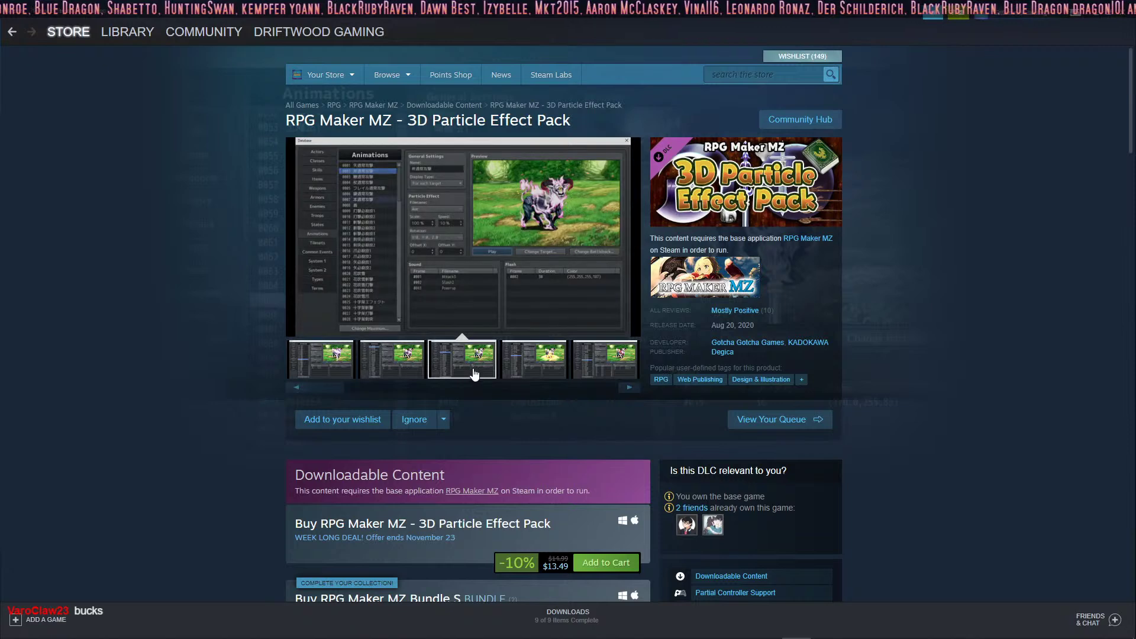
Recheck the pack's preview screenshots and read its most helpful customer reviews.
click(532, 359)
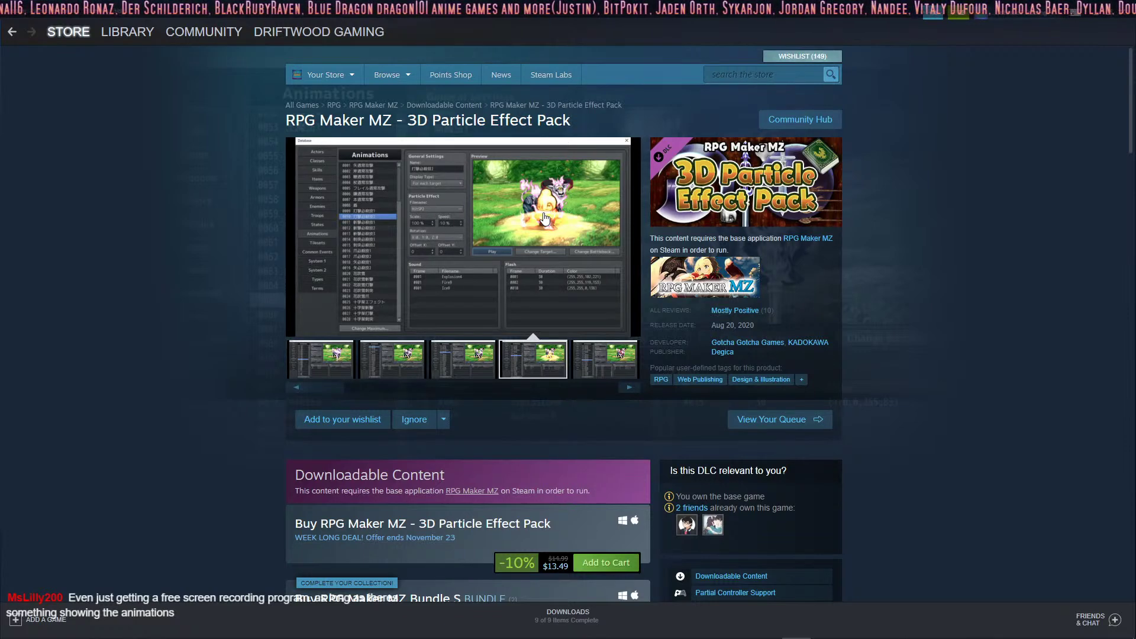
click(481, 358)
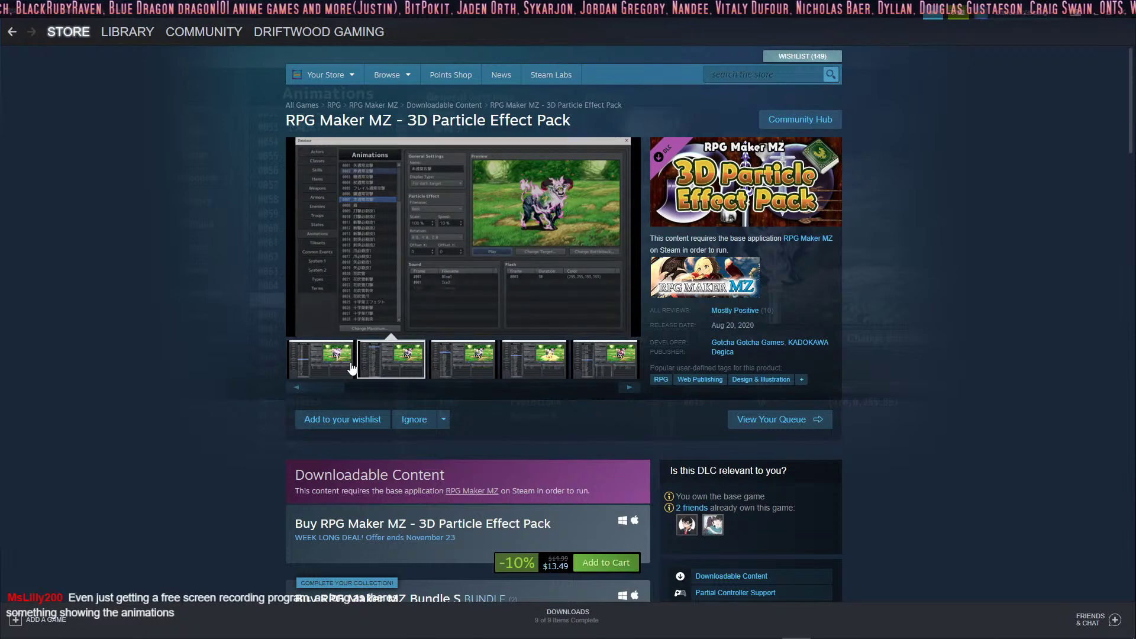
click(322, 367)
click(458, 364)
scroll(485, 301, down, 6)
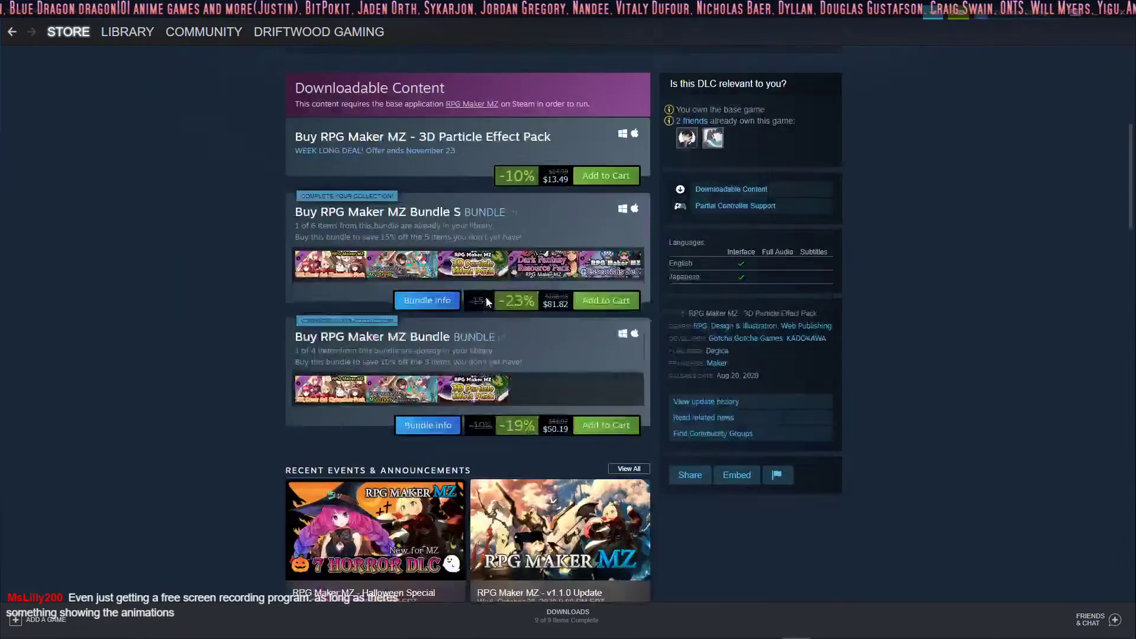
scroll(456, 340, down, 20)
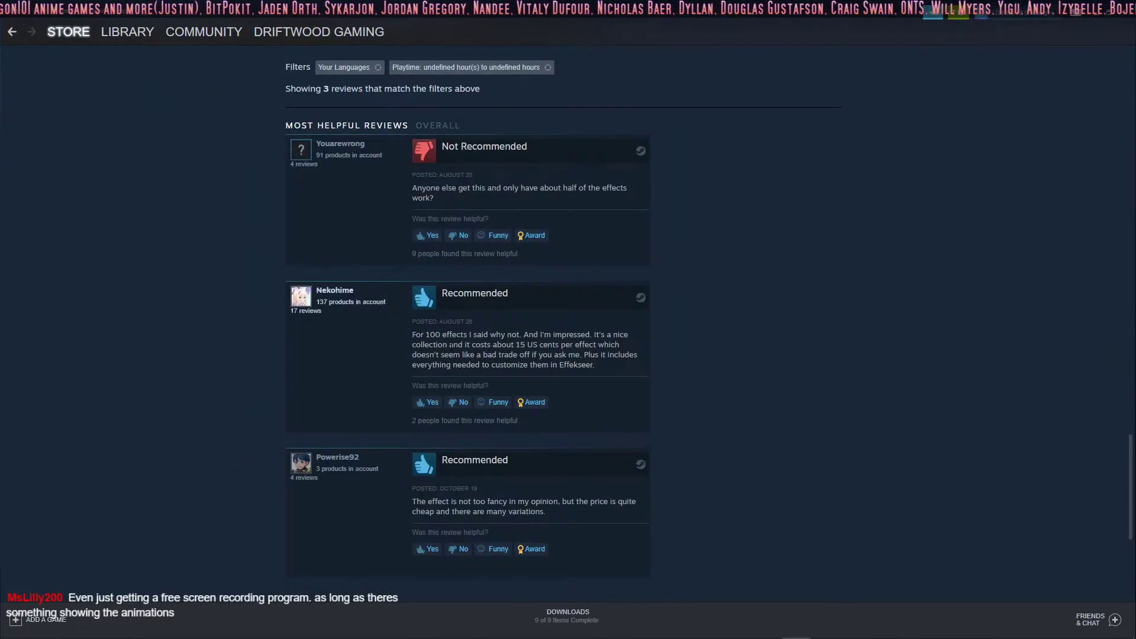
drag(414, 188, 448, 196)
click(496, 206)
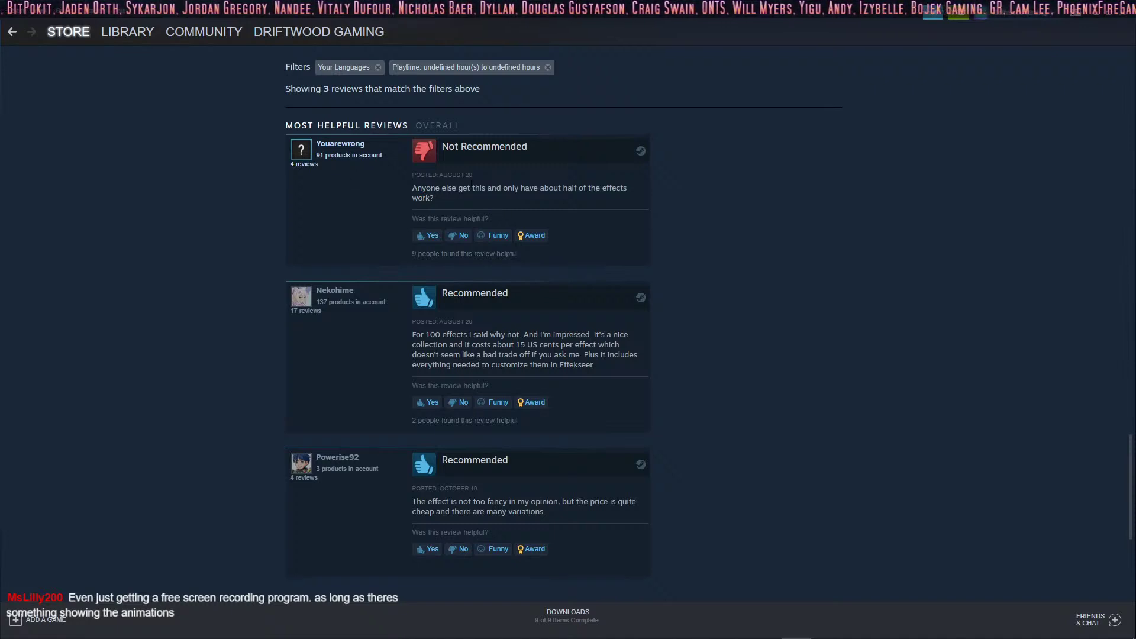
Read the remaining customer reviews of the 3D Particle Effect Pack and recheck the overview at the start of its store page.
drag(448, 201, 436, 195)
click(479, 211)
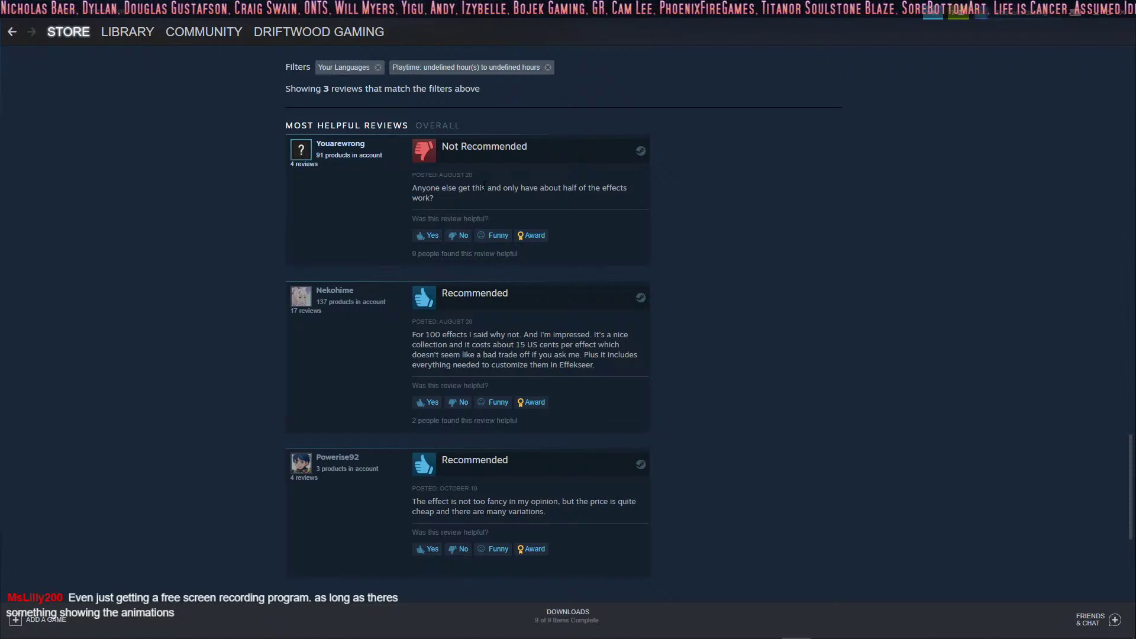
scroll(478, 185, down, 2)
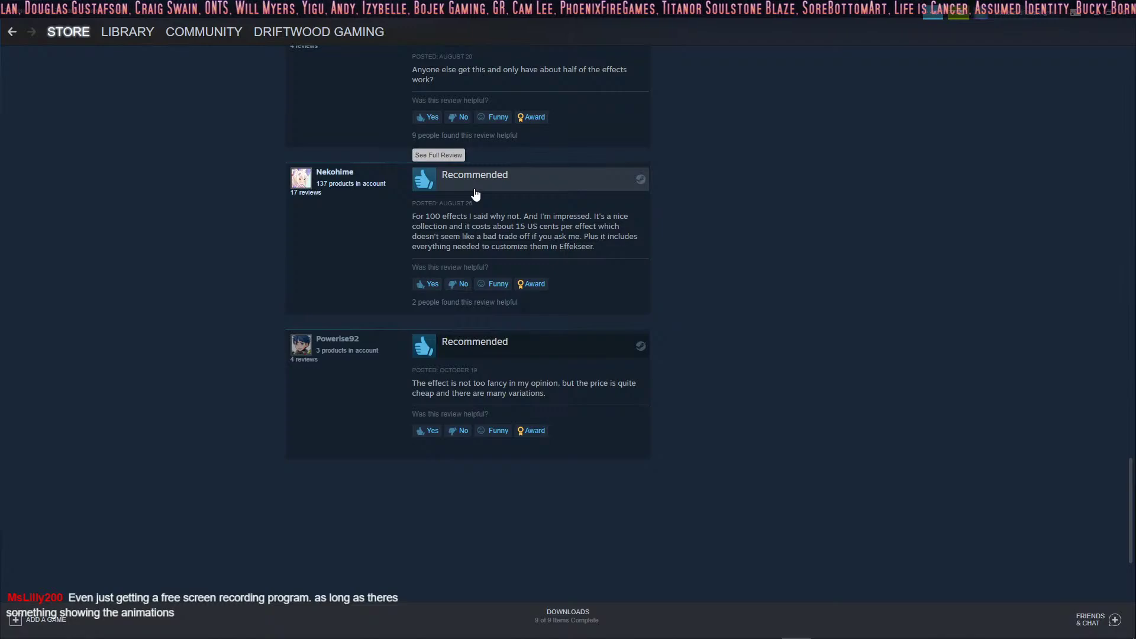
click(654, 371)
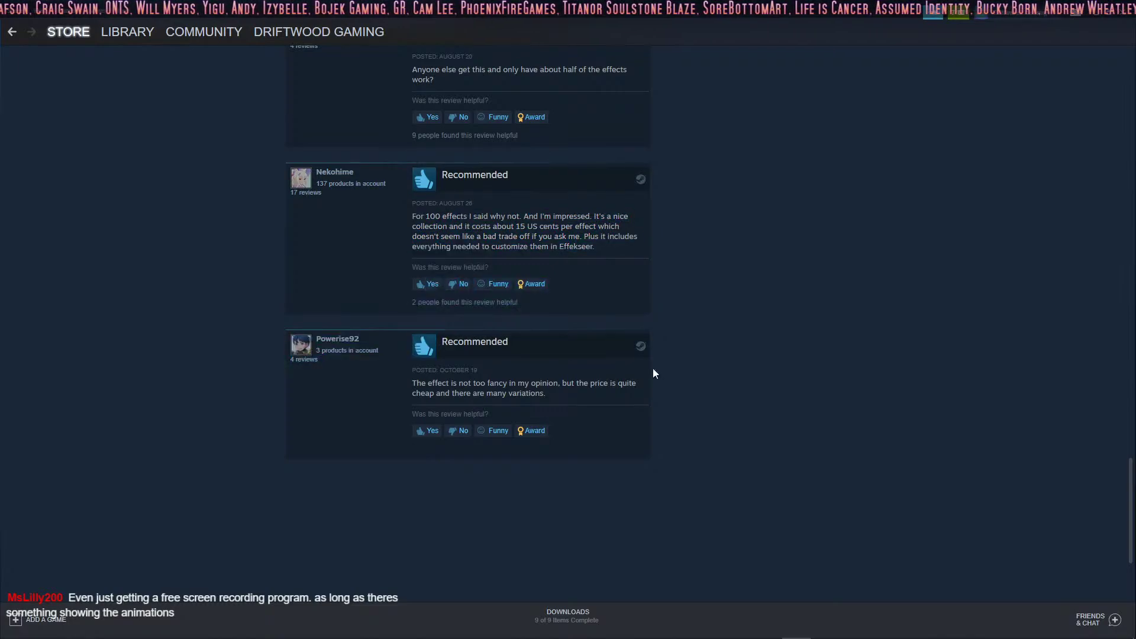
scroll(494, 260, up, 20)
scroll(493, 284, up, 5)
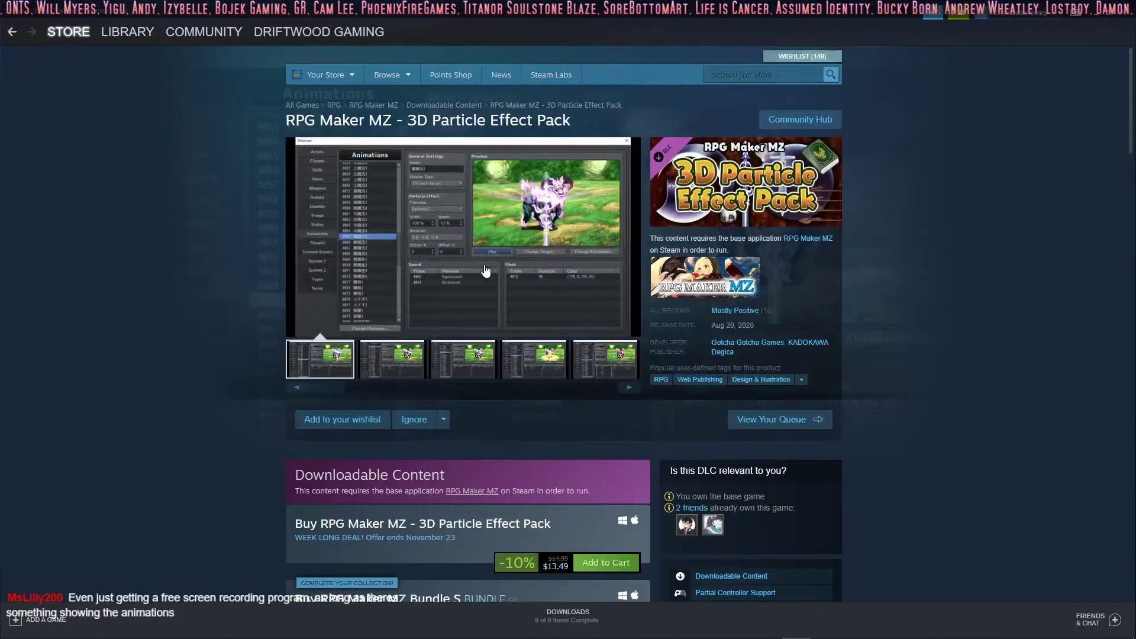
scroll(509, 260, down, 20)
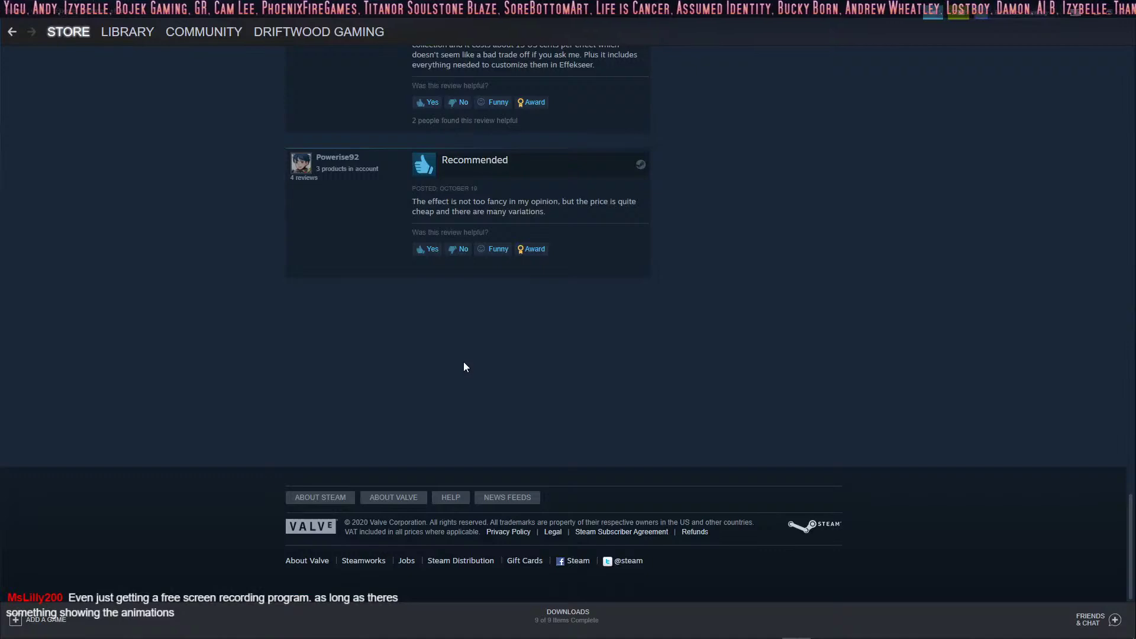
scroll(463, 355, up, 20)
scroll(457, 355, up, 3)
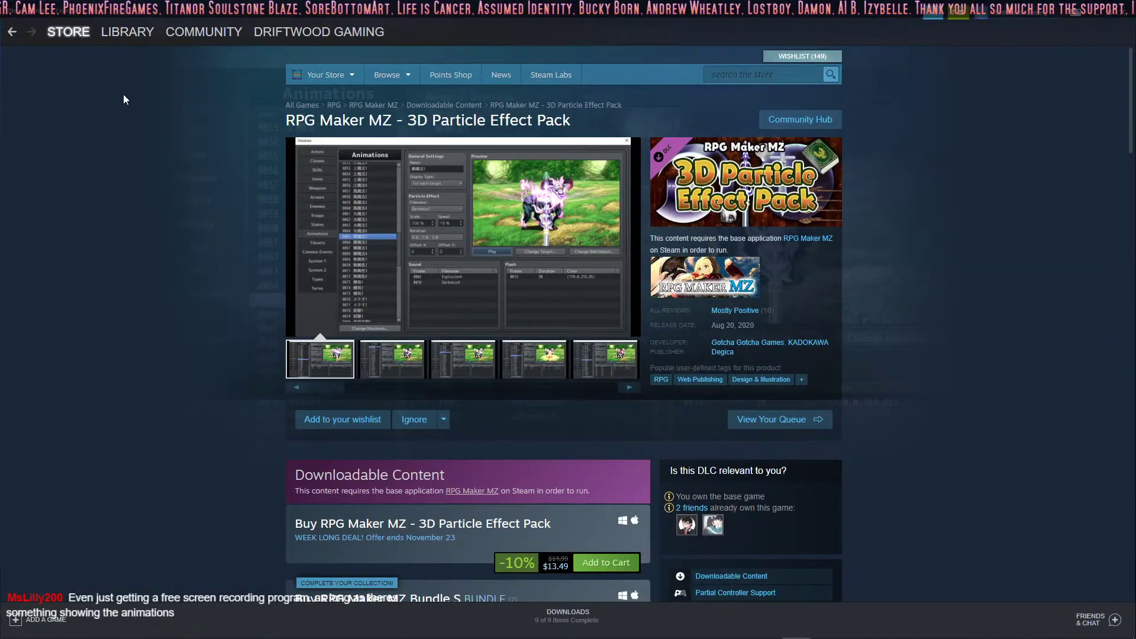
Return to the "rpg maker mz" search results and examine the previews and prices of the RPG Maker MZ bundles and resource packs.
key(alt+Left)
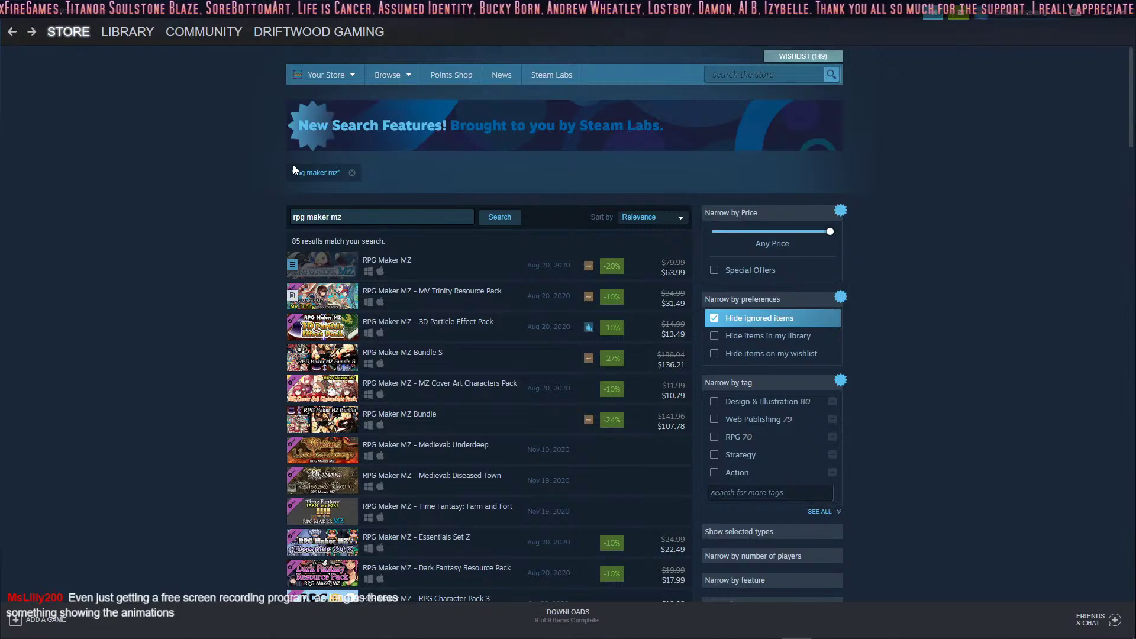
scroll(295, 165, down, 5)
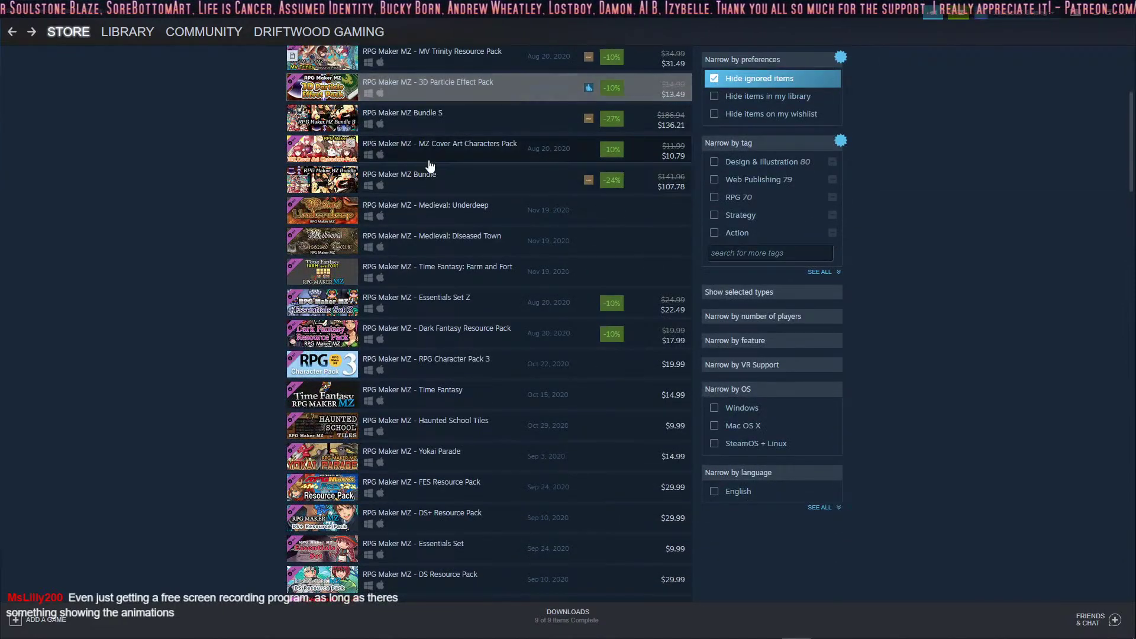
scroll(497, 166, up, 1)
mouse_move(456, 178)
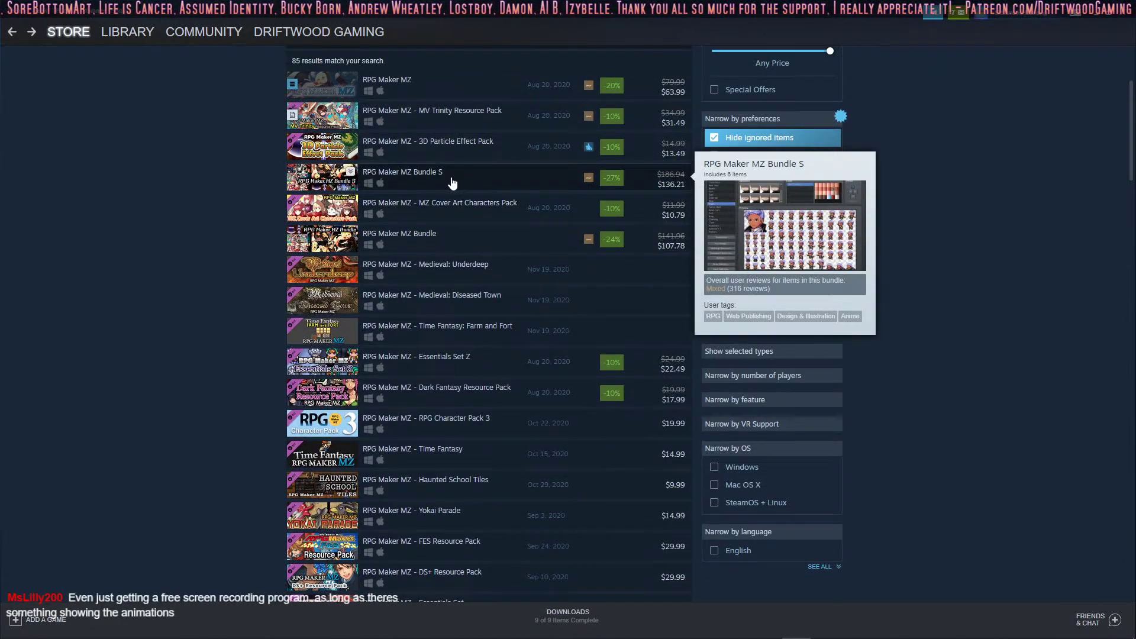
mouse_move(459, 218)
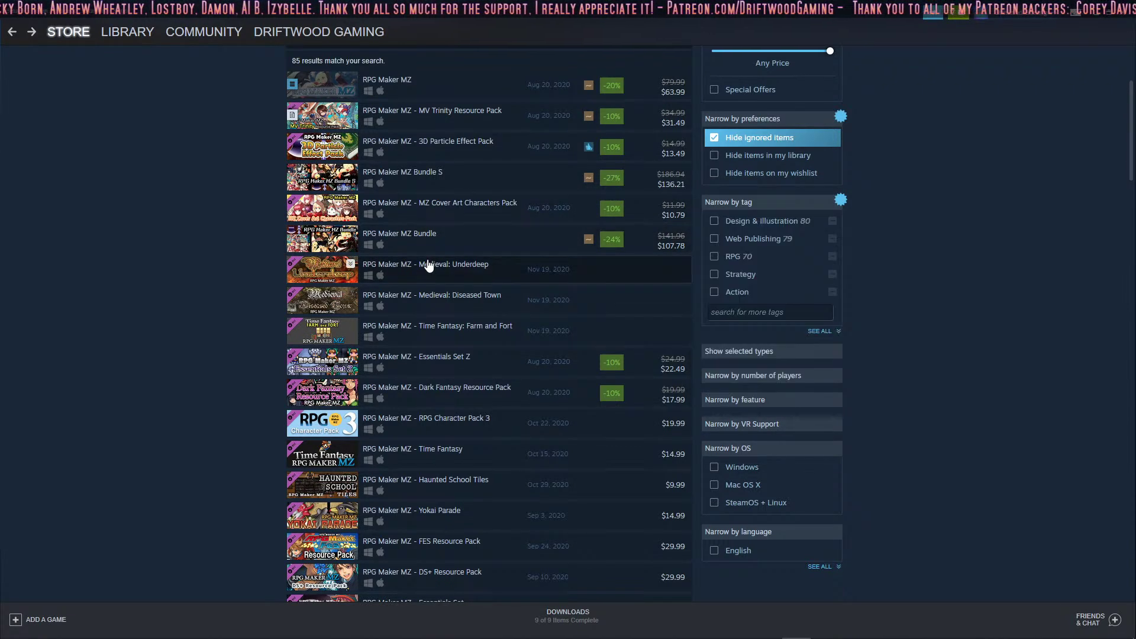
mouse_move(450, 252)
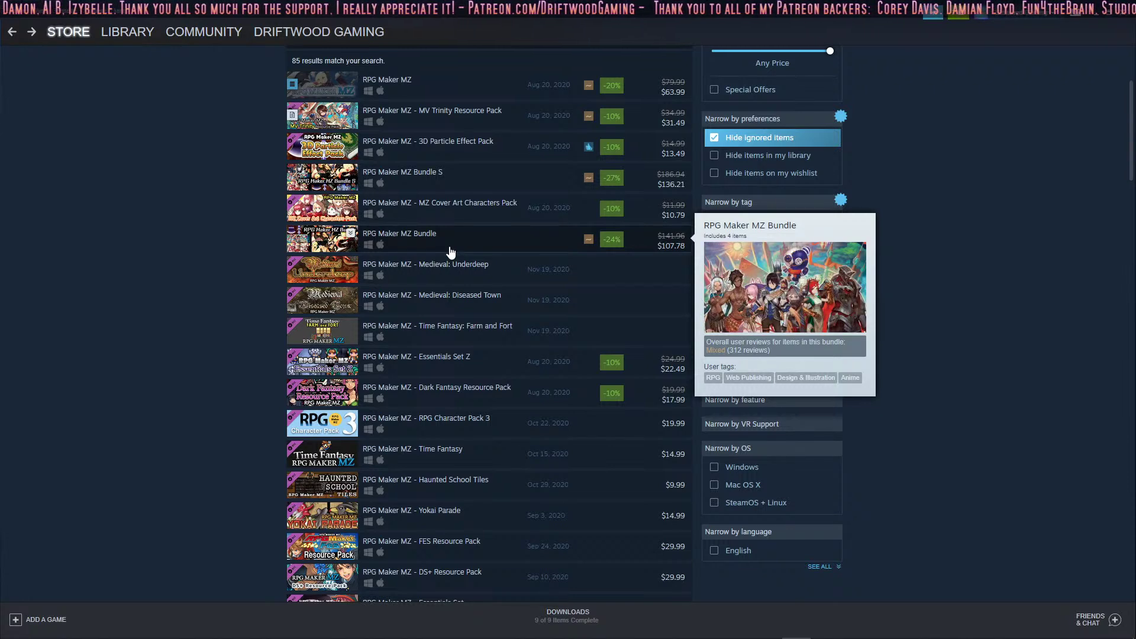
scroll(450, 251, down, 2)
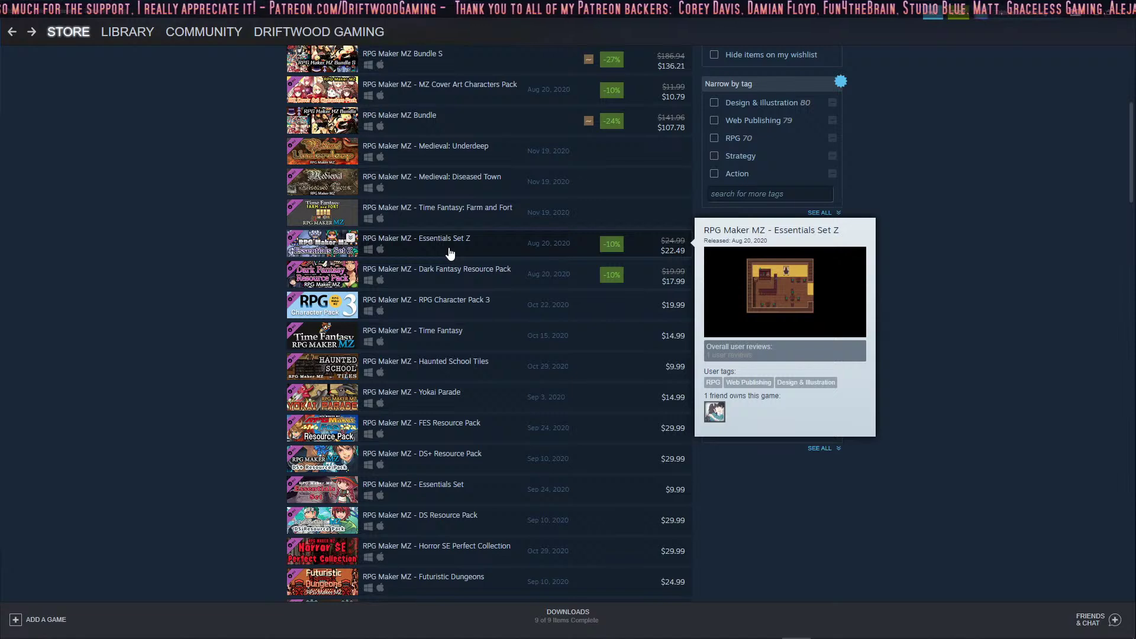
scroll(450, 253, down, 2)
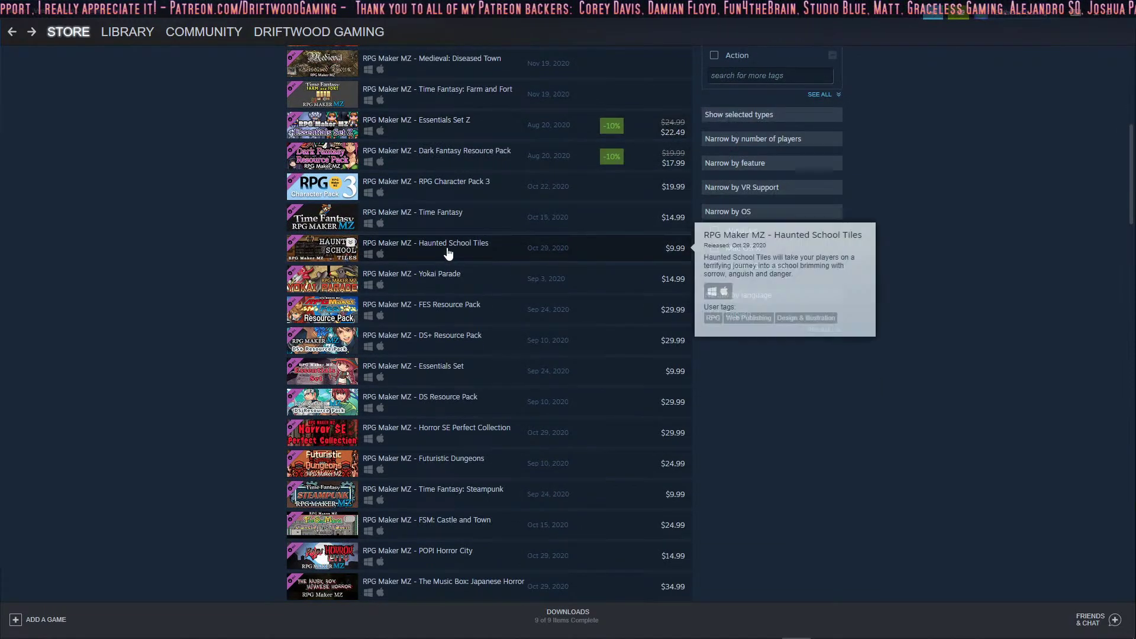
scroll(447, 253, up, 7)
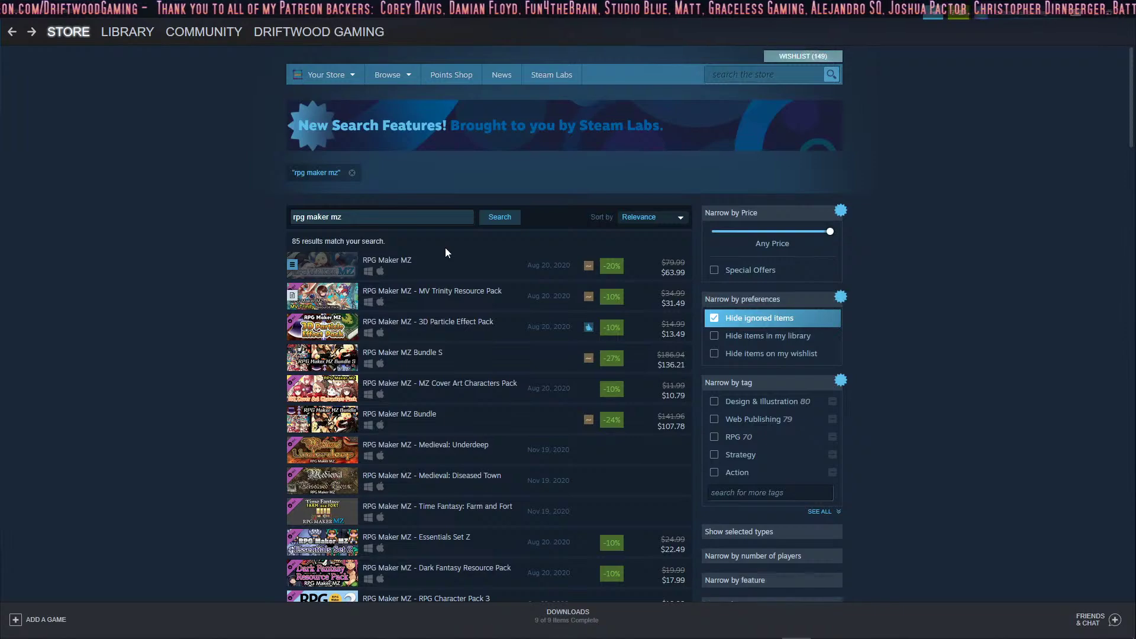
scroll(447, 254, down, 5)
scroll(455, 200, up, 3)
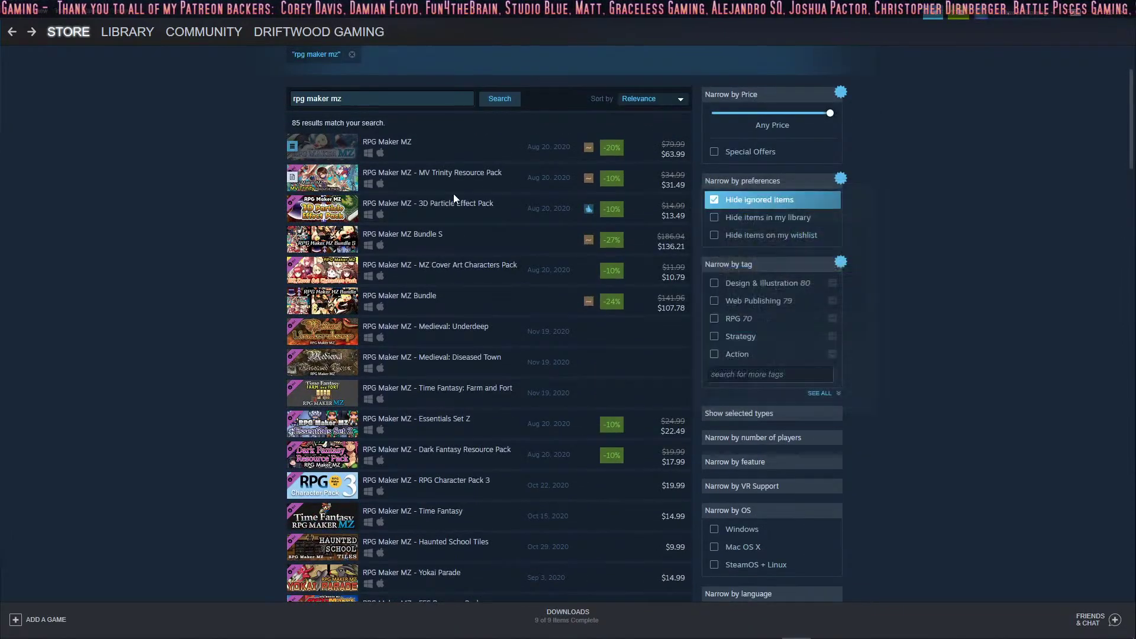
scroll(455, 200, down, 2)
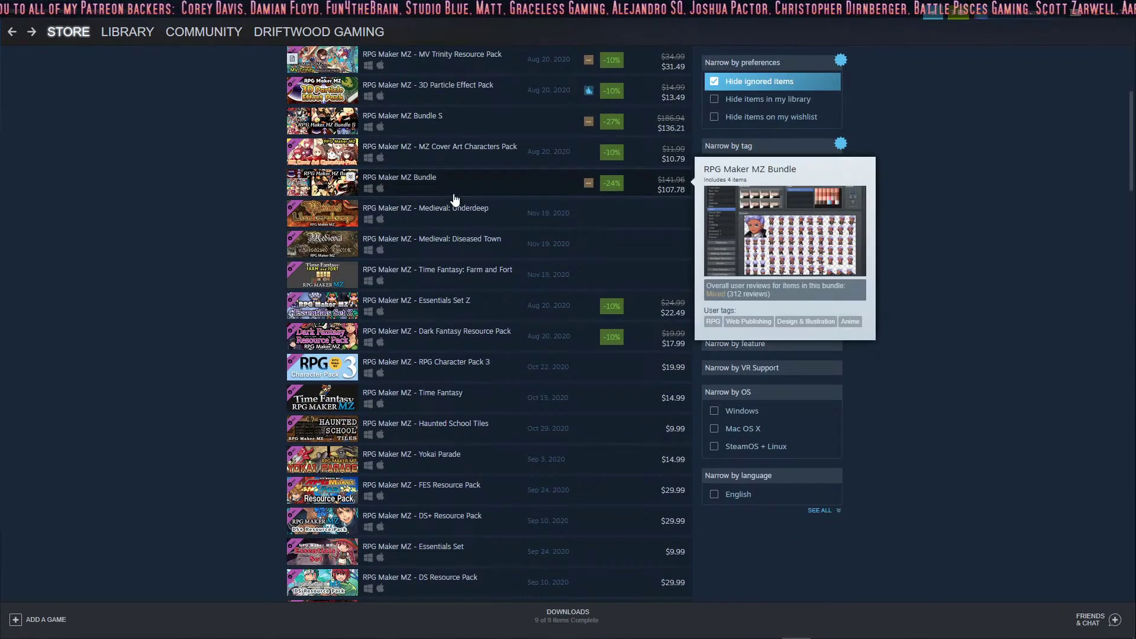
scroll(451, 200, up, 3)
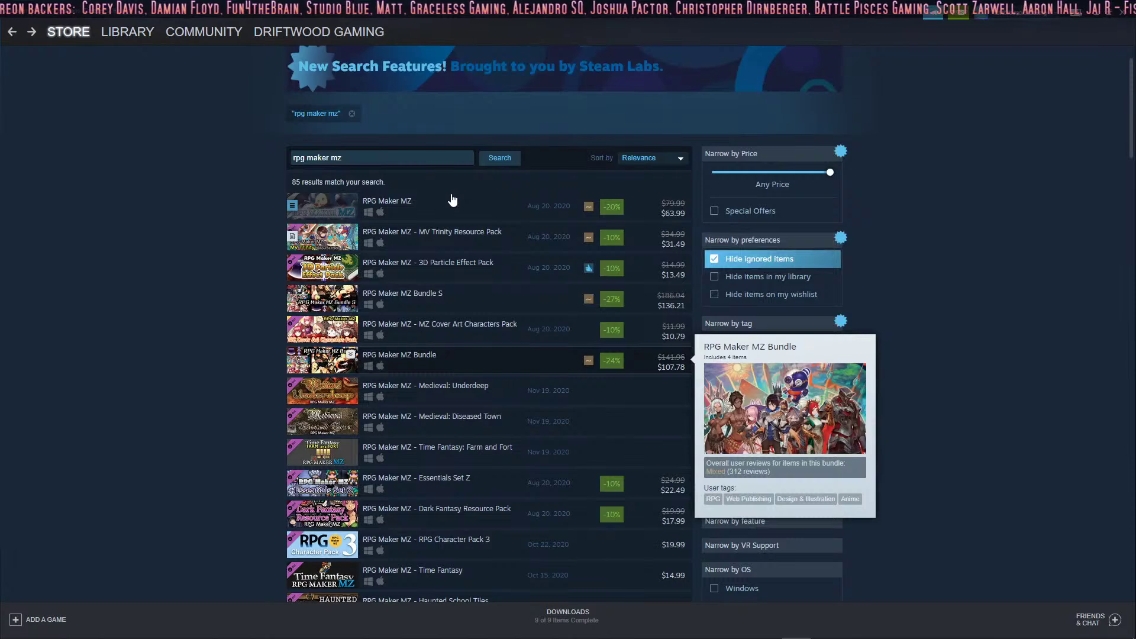
scroll(450, 199, down, 3)
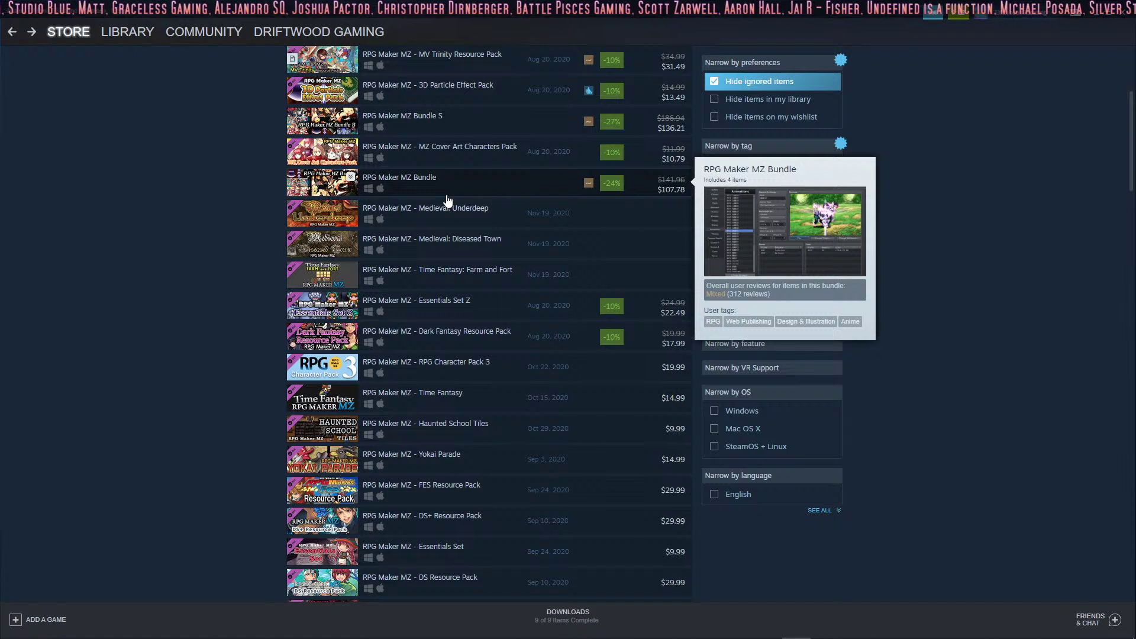
scroll(448, 201, up, 2)
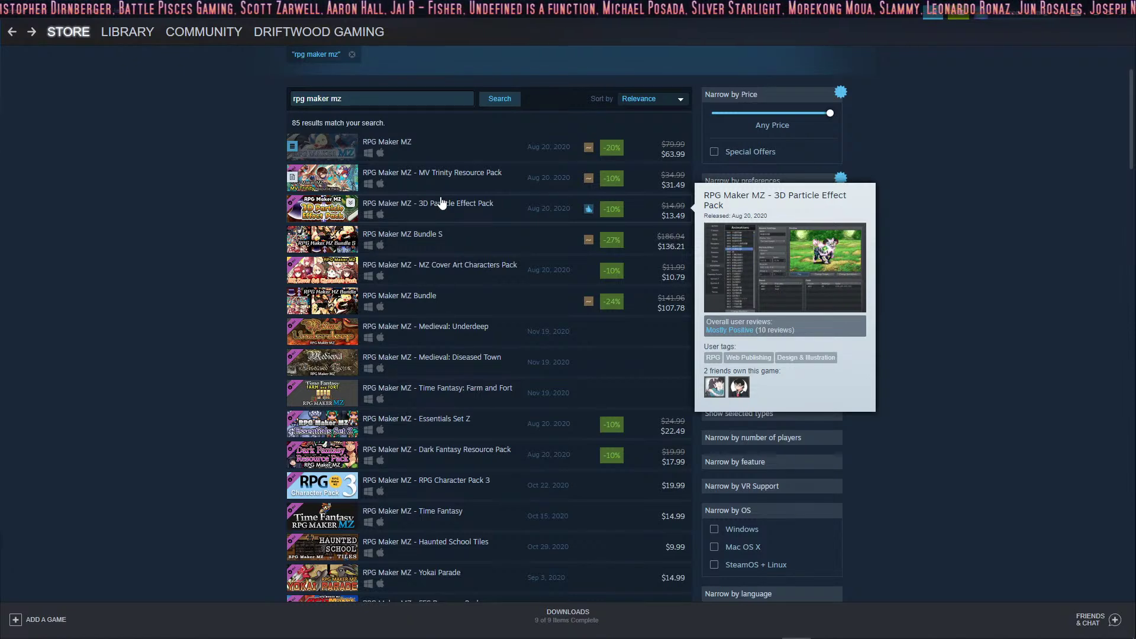
scroll(441, 203, down, 2)
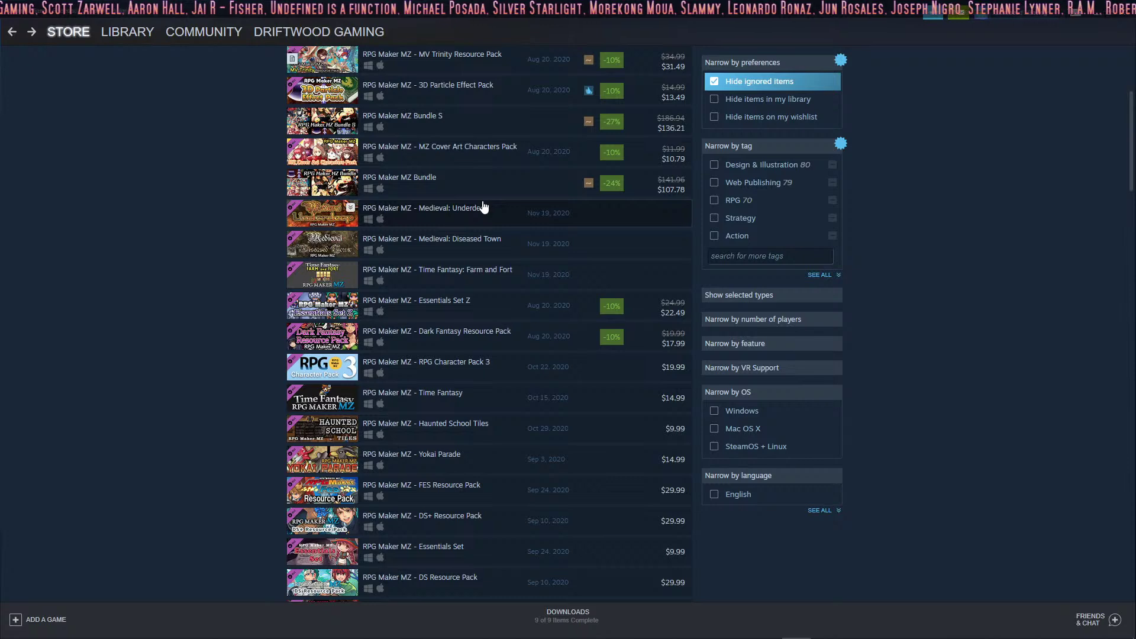
mouse_move(485, 195)
scroll(485, 177, up, 3)
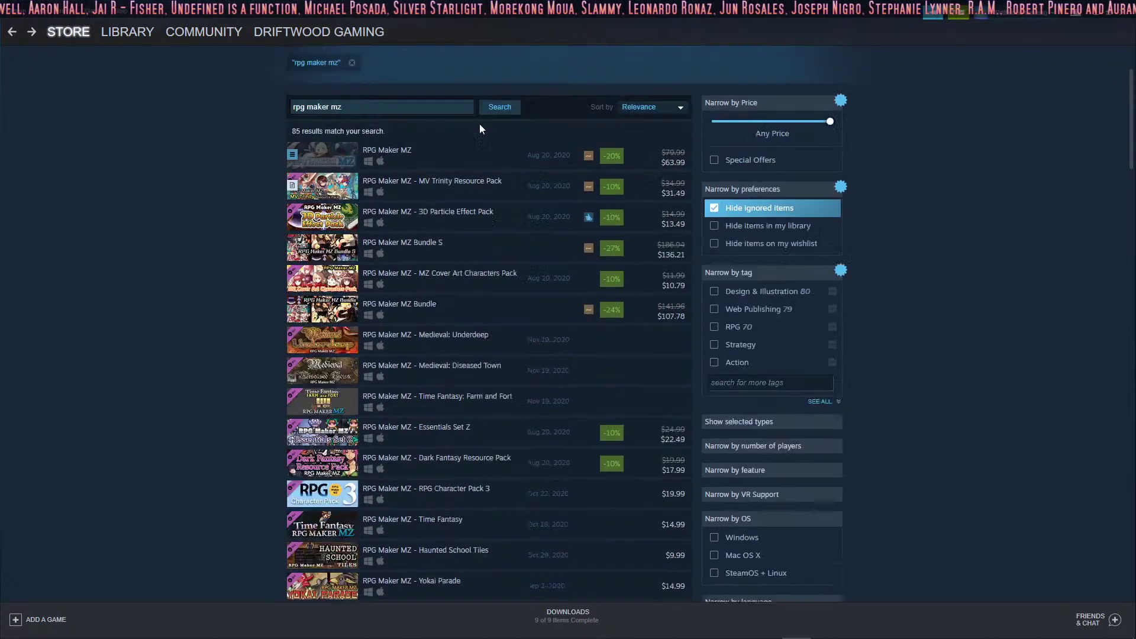
scroll(472, 177, down, 2)
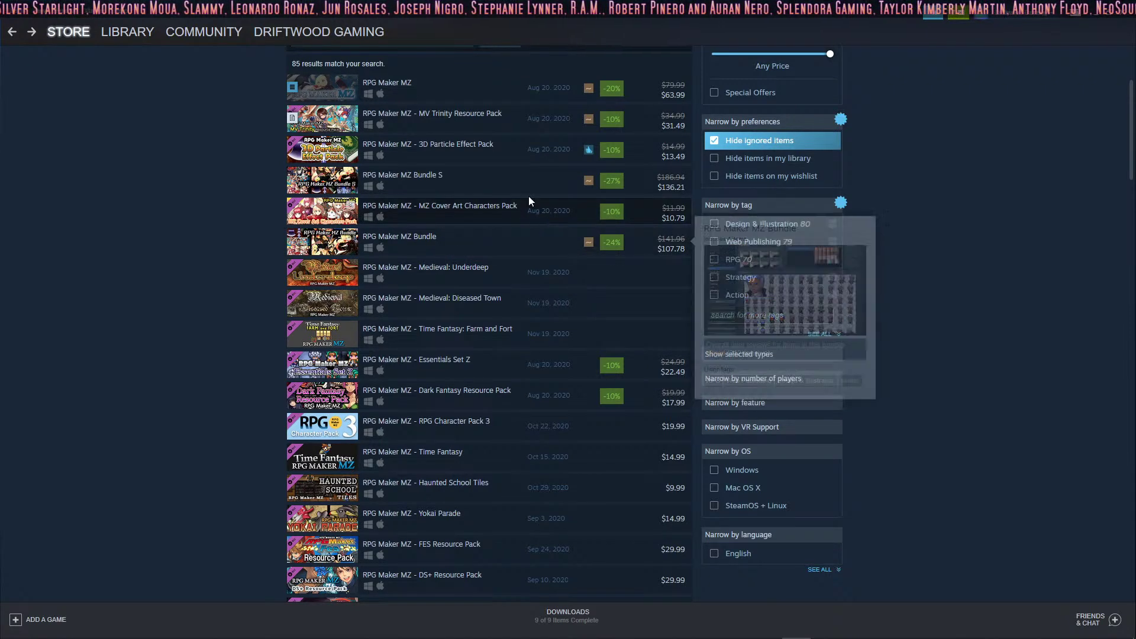
scroll(503, 195, down, 2)
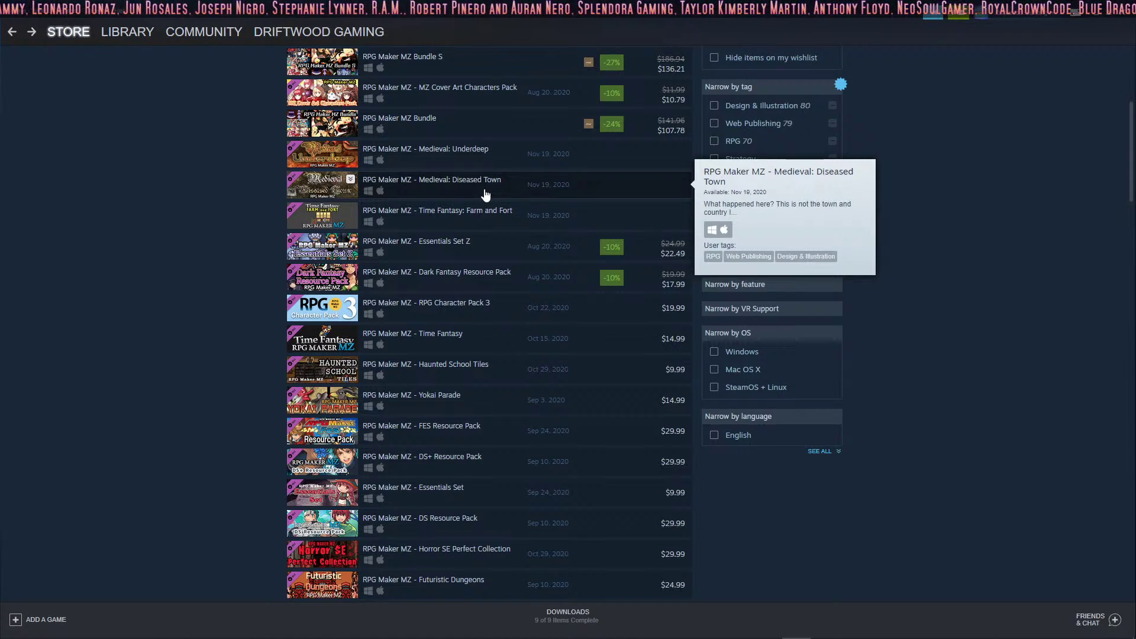
scroll(486, 196, up, 1)
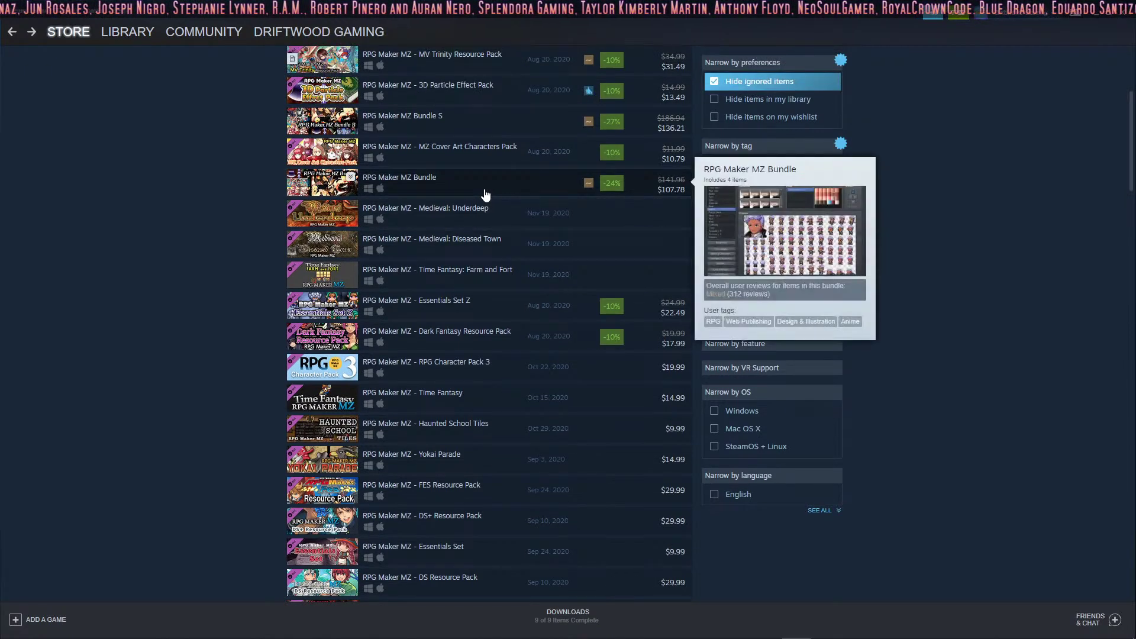
scroll(482, 190, down, 4)
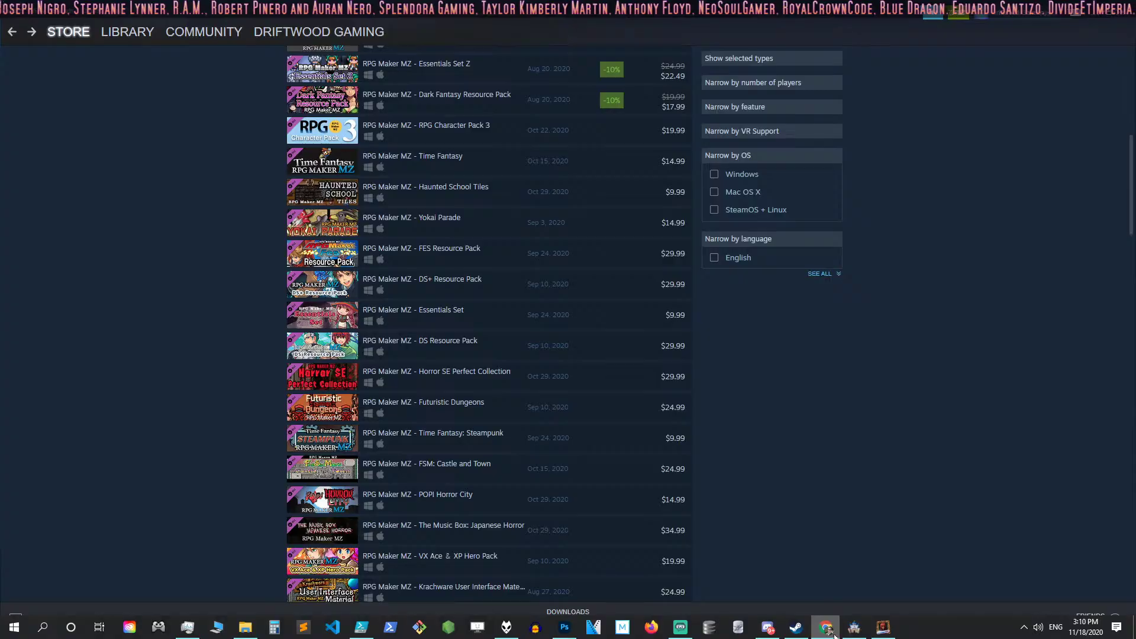
Switch to RPG Maker MZ, show the database's Animations list, and examine the Bola animation's particle effect settings and the other custom animations.
click(853, 627)
click(276, 307)
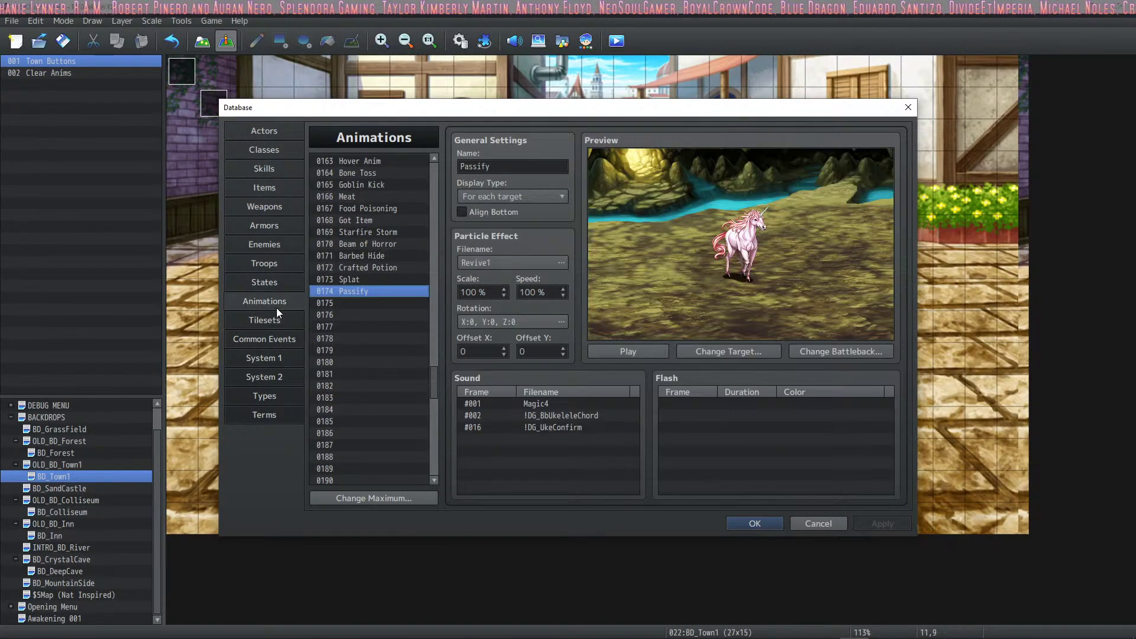
scroll(405, 314, up, 14)
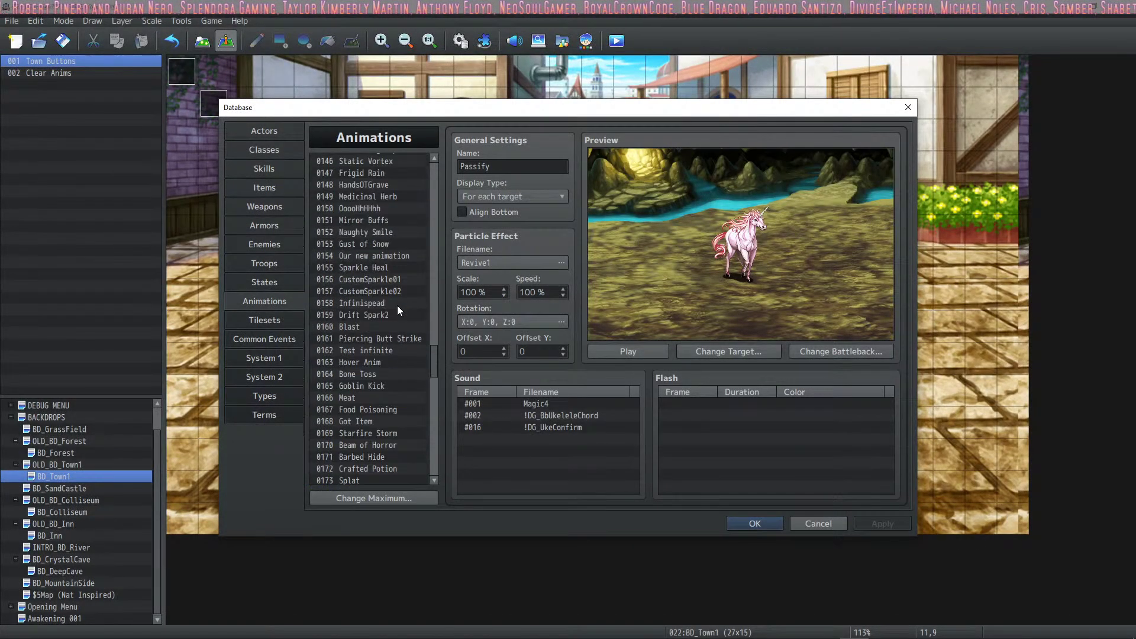
click(392, 269)
scroll(391, 273, up, 2)
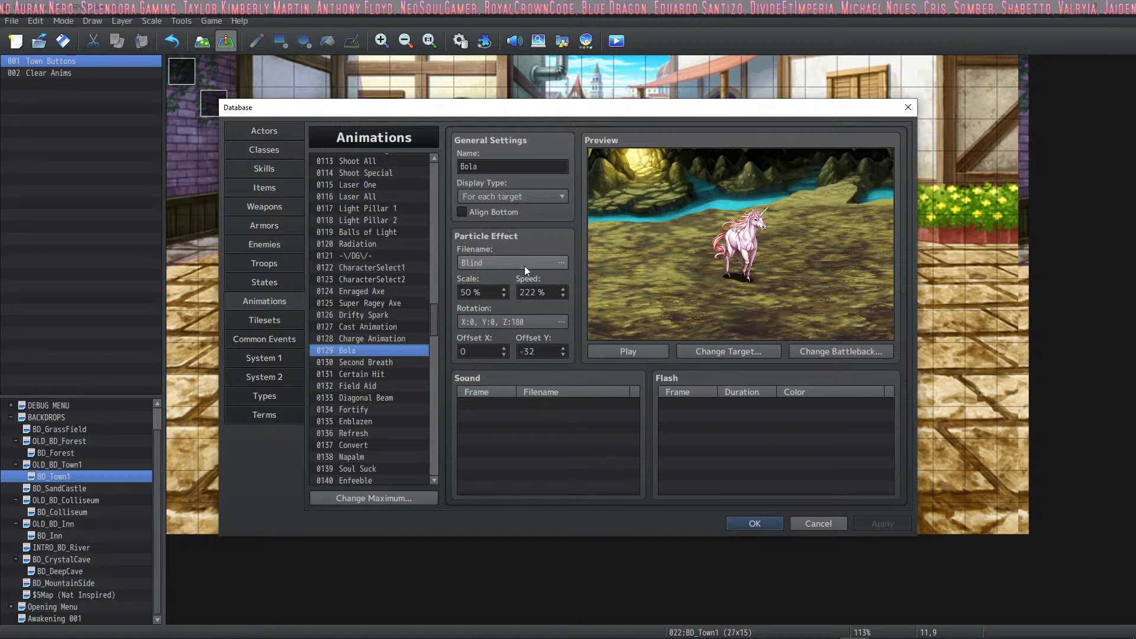
scroll(400, 249, down, 9)
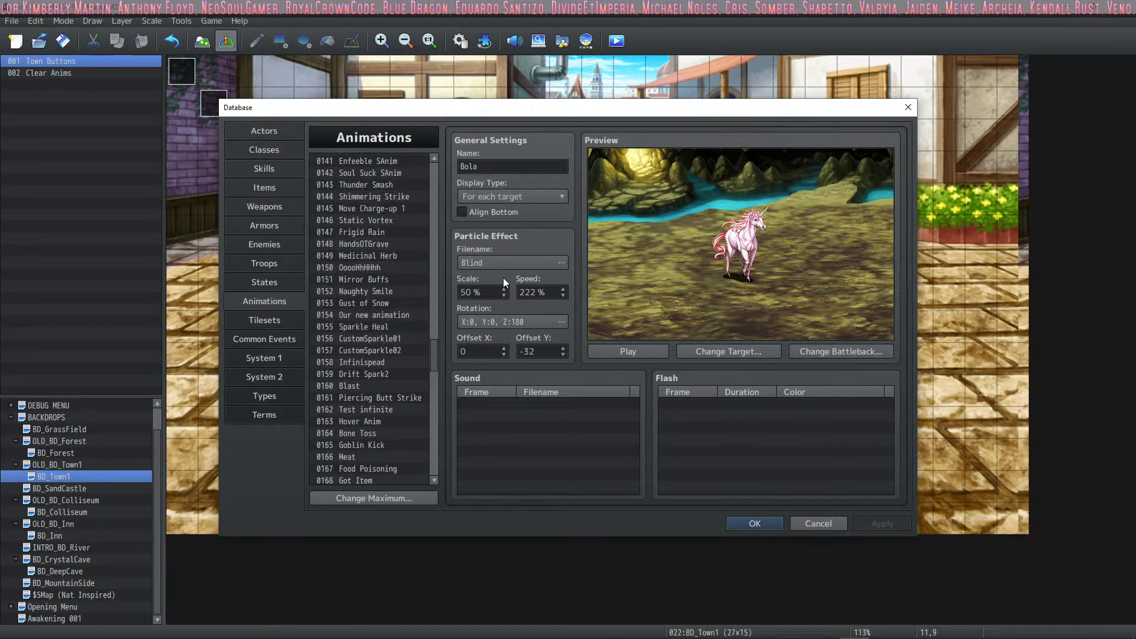
scroll(353, 299, up, 3)
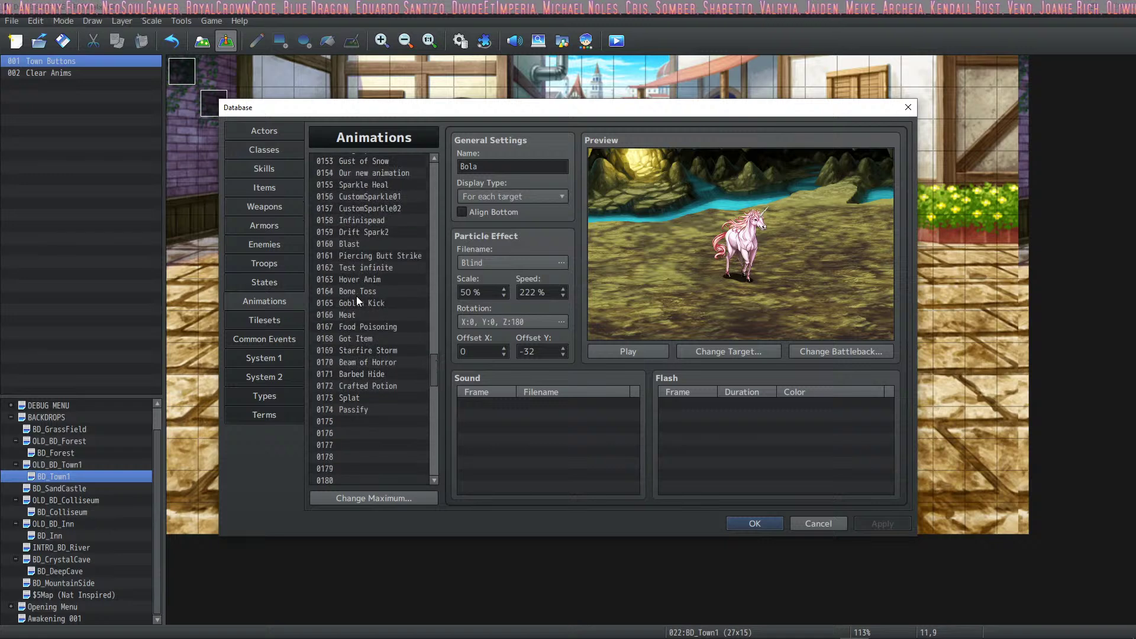
scroll(347, 299, up, 5)
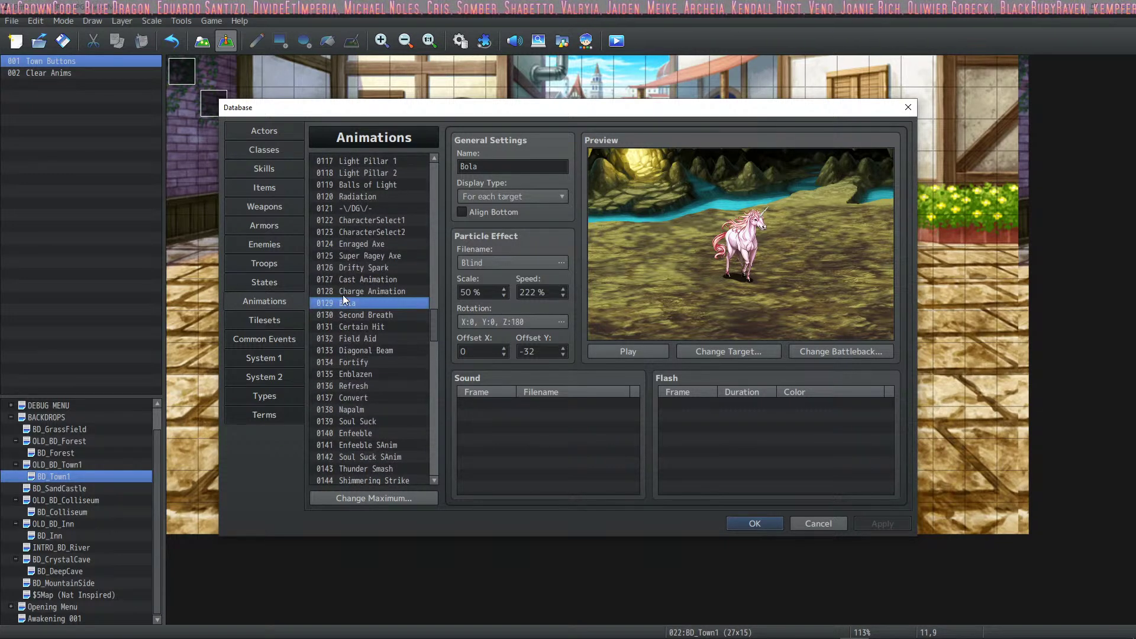
Compare the particle effect and sound settings of custom animations such as Super Ragey Axe, Enraged Axe, Charge Animation, Shimmering Strike and Frigid Rain.
click(400, 256)
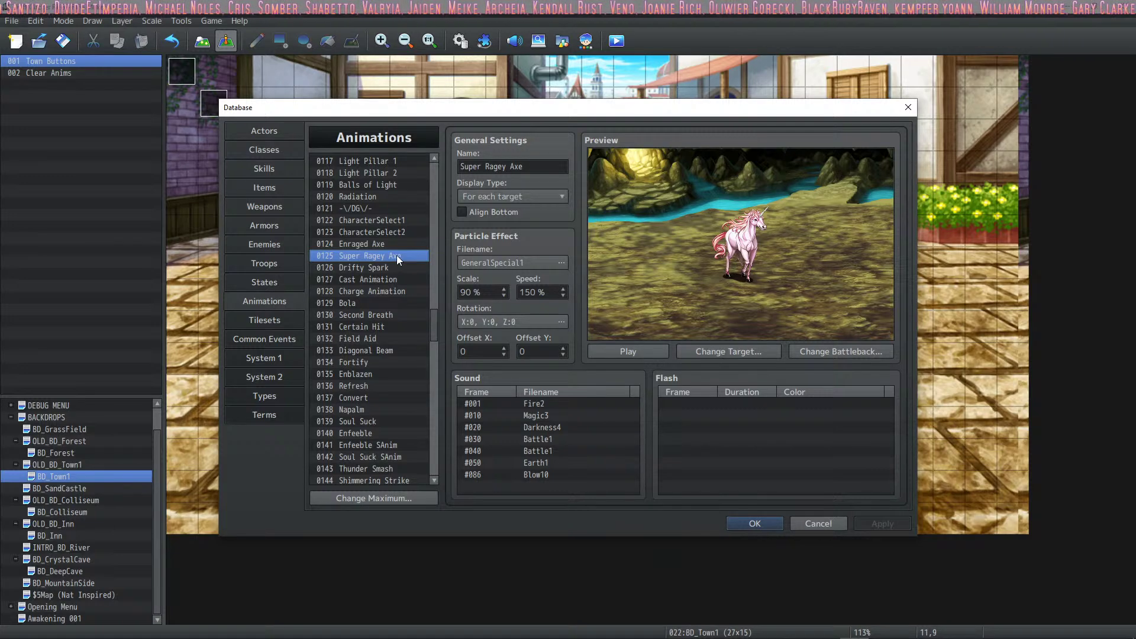
click(388, 221)
click(379, 243)
click(378, 290)
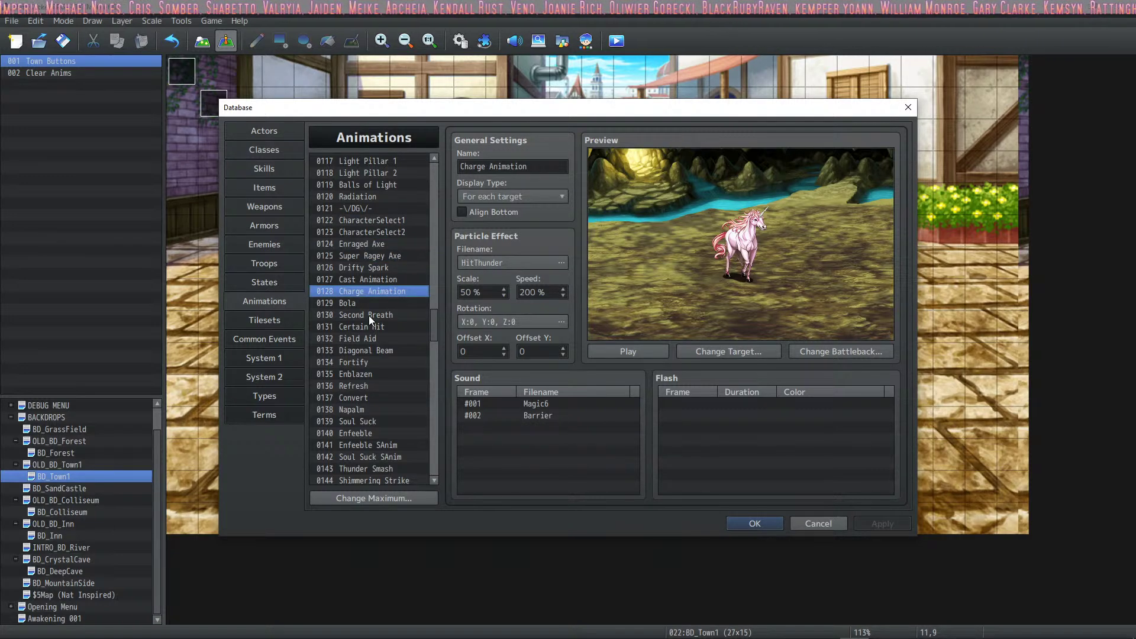
scroll(389, 265, down, 4)
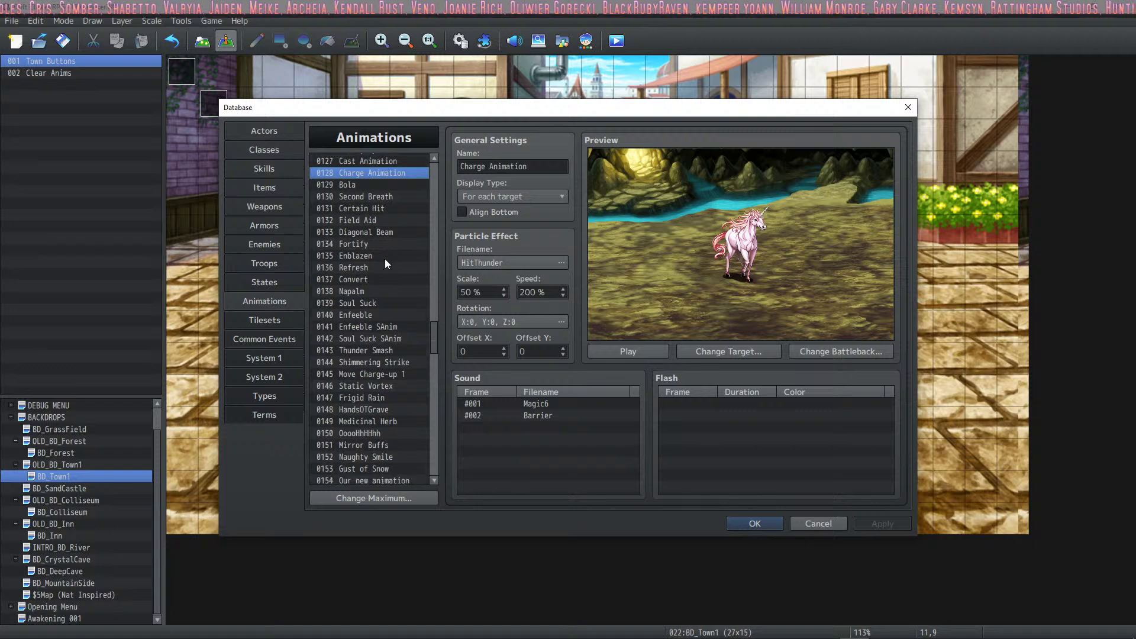
scroll(385, 260, down, 2)
click(378, 259)
click(371, 315)
click(361, 349)
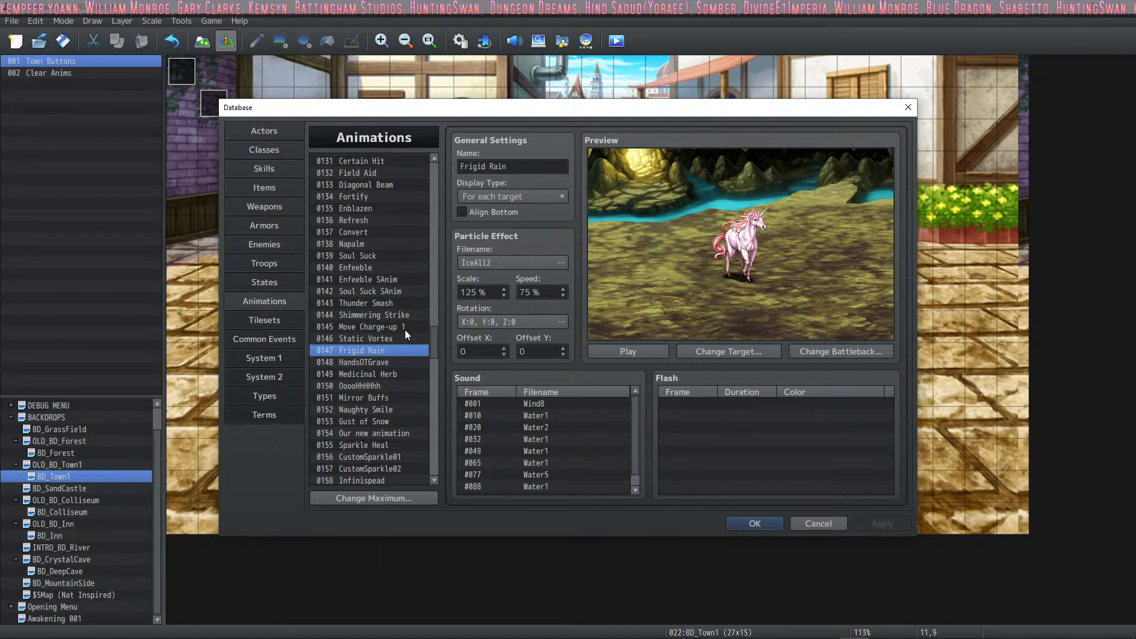
Look through the remaining custom animations and empty slots in the Animations list, and close the database.
scroll(368, 343, down, 10)
scroll(370, 337, down, 9)
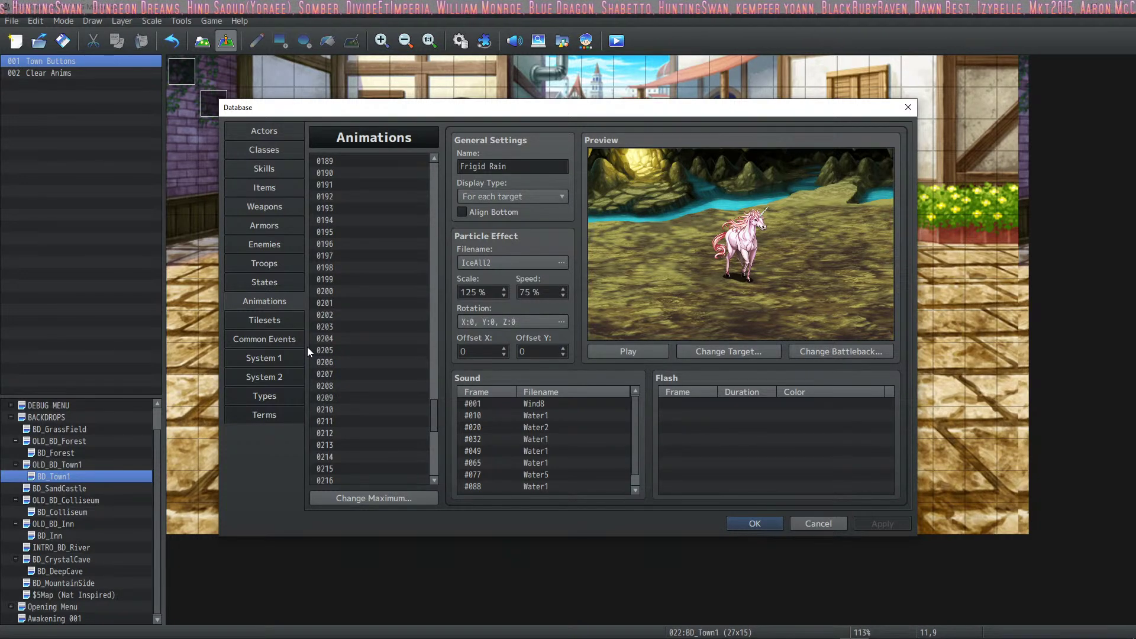
scroll(329, 315, up, 3)
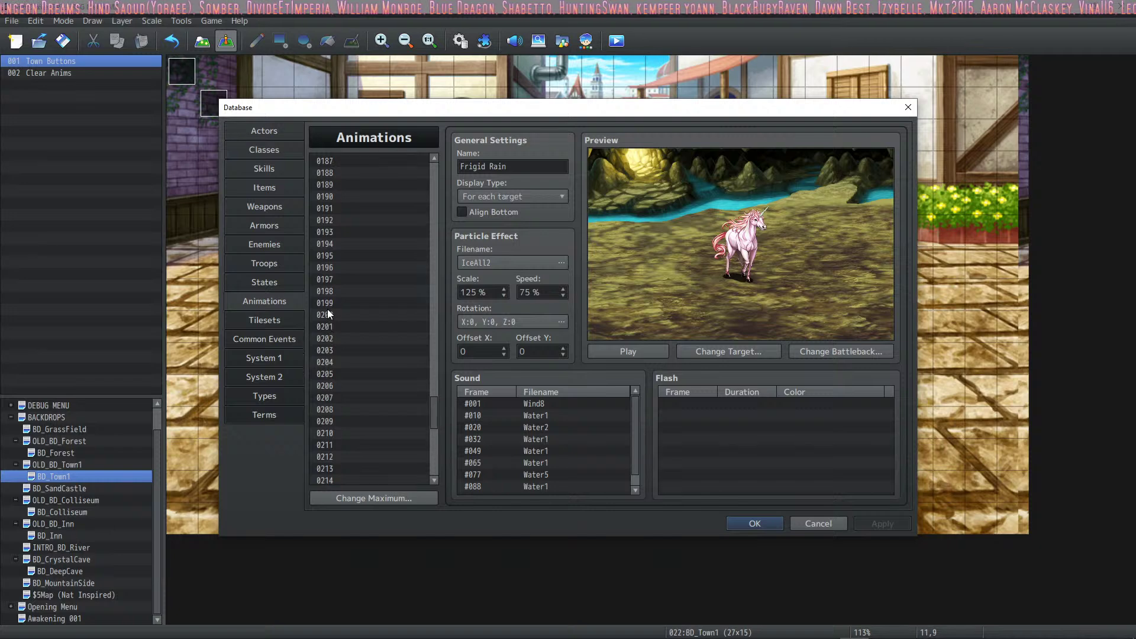
scroll(329, 315, up, 13)
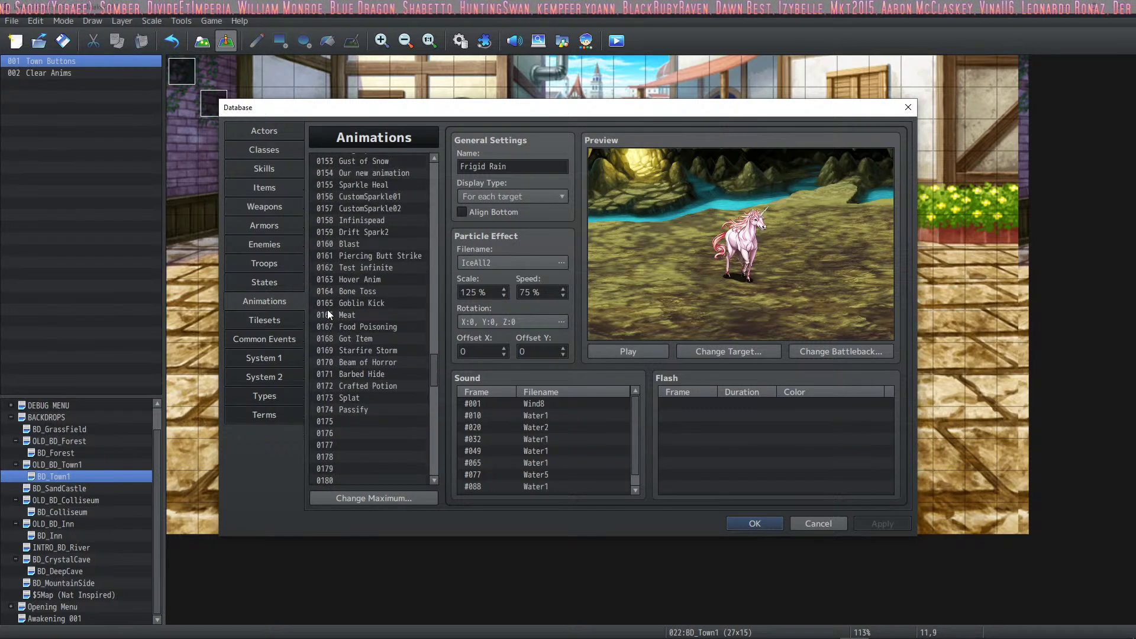
scroll(331, 314, up, 2)
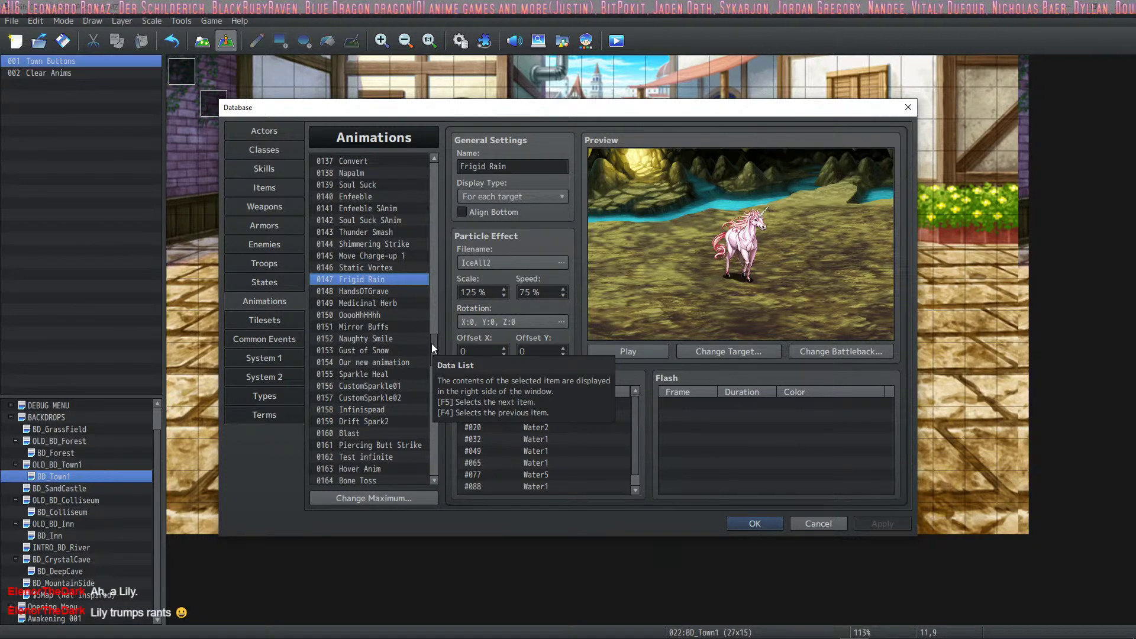
scroll(401, 289, down, 3)
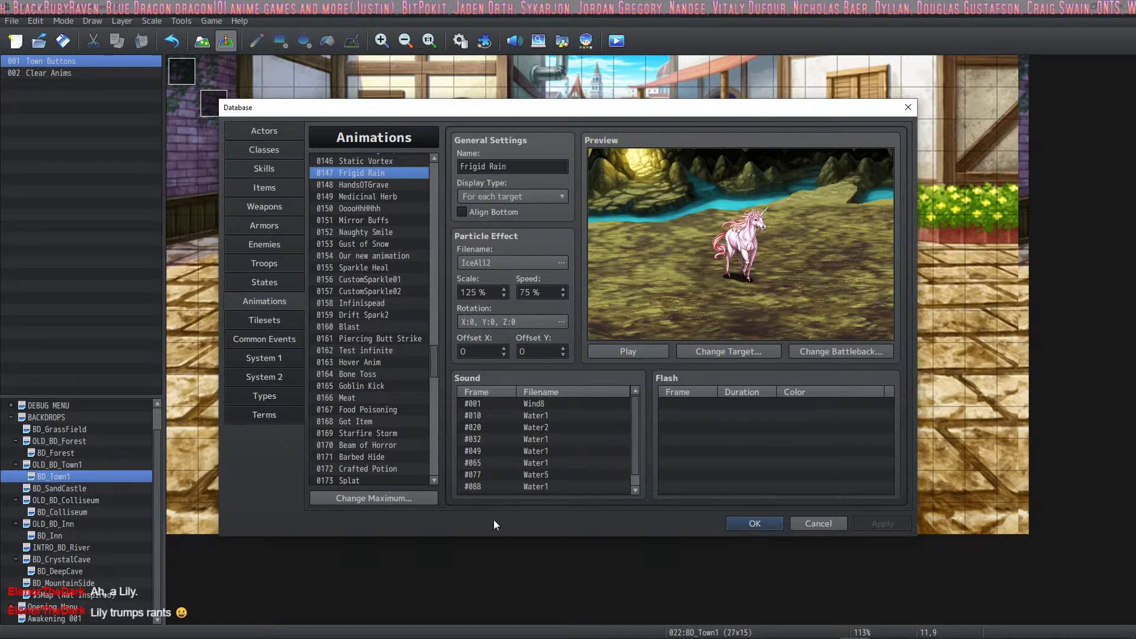
scroll(439, 361, up, 11)
scroll(448, 315, up, 2)
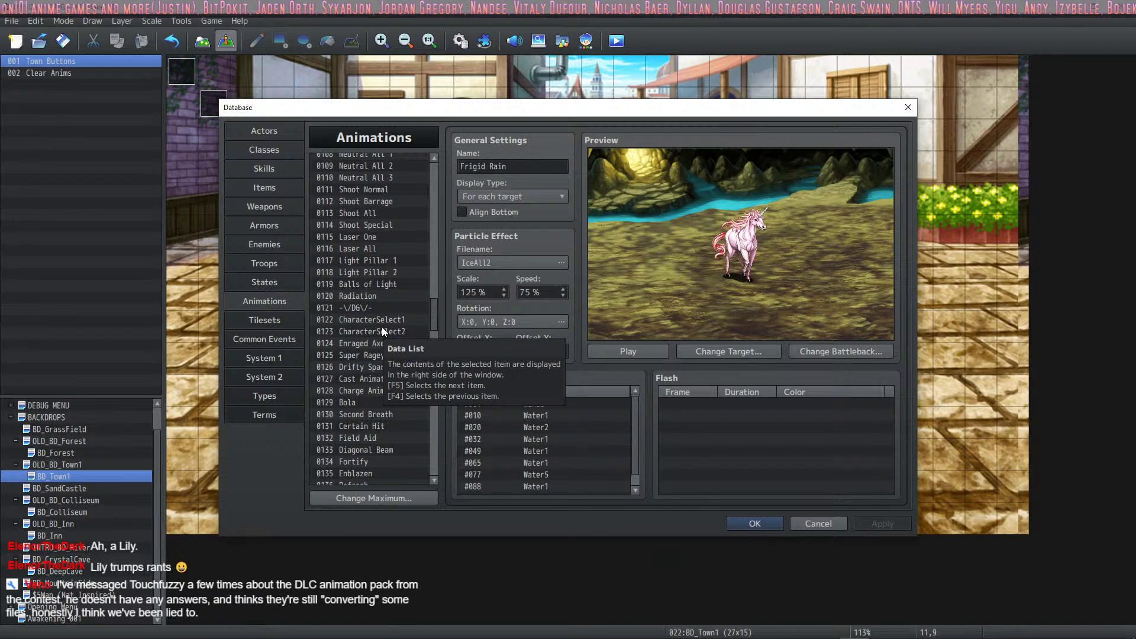
click(740, 525)
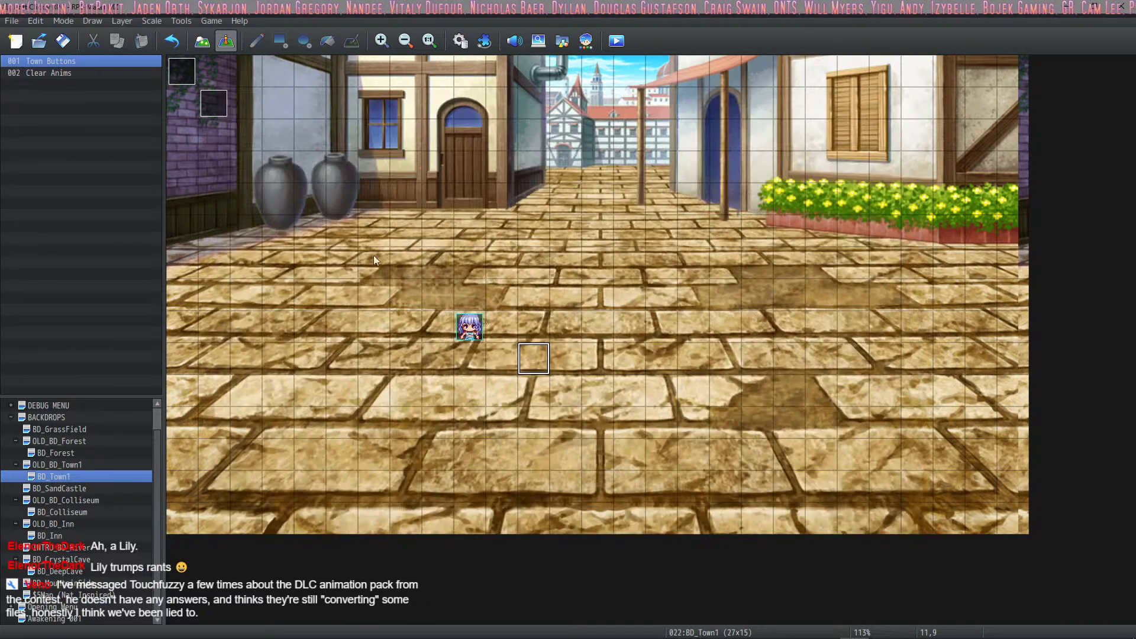
Playtest the game, enter the forest battle from town, and use the Focus skill Pacify against the Dagger Goblin.
click(619, 46)
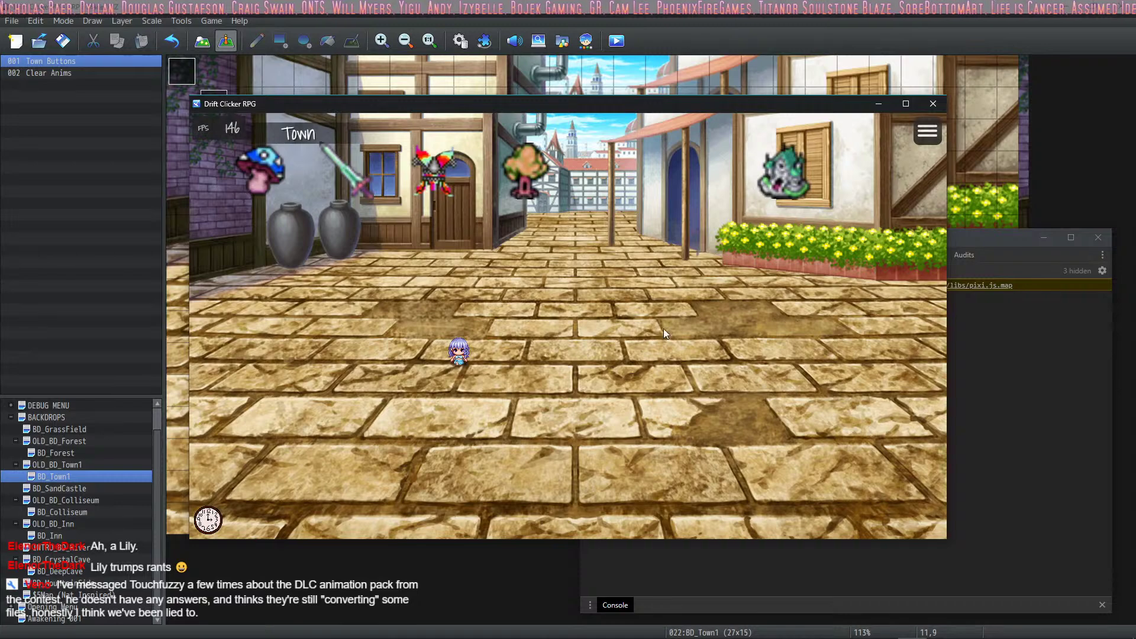
click(524, 172)
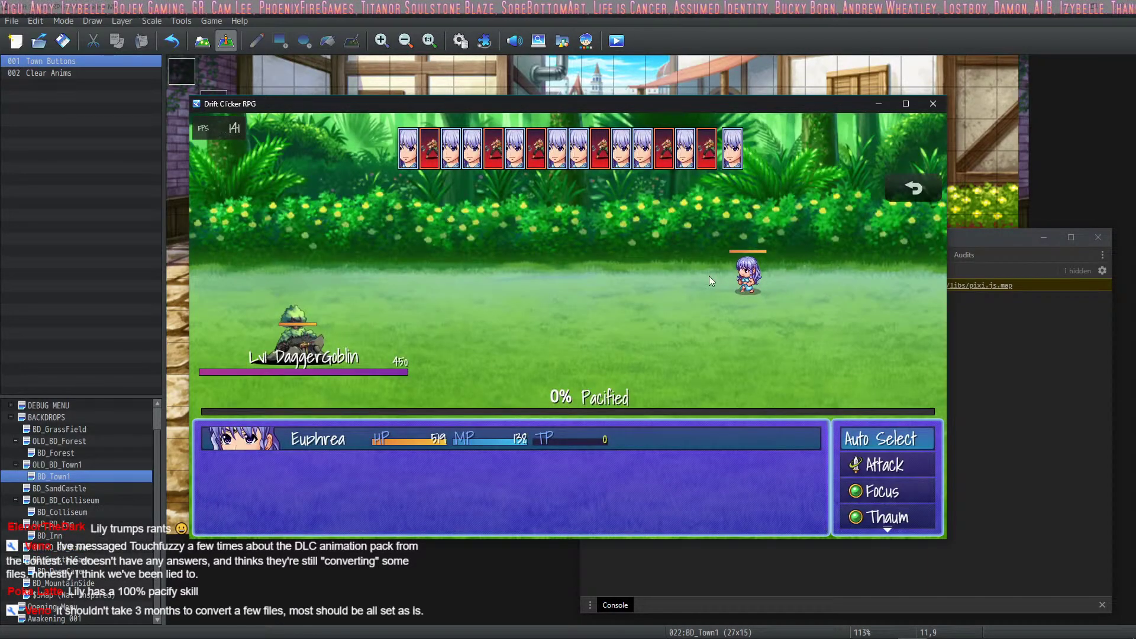
key(Down)
key(Down)
key(Up)
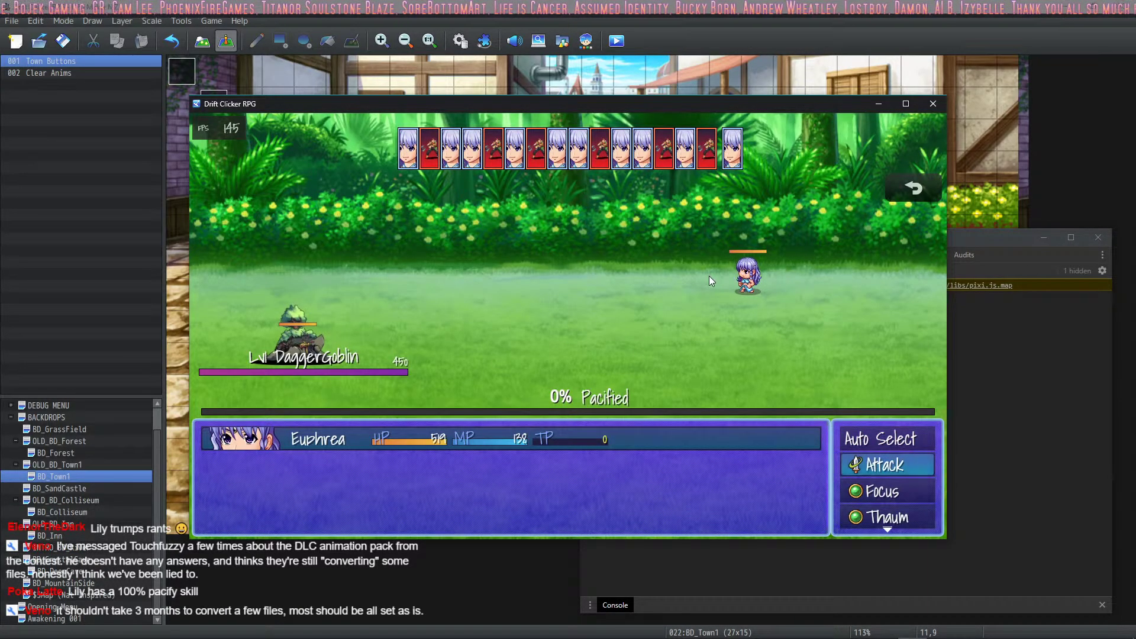
key(Down)
key(Up)
key(Down)
key(Return)
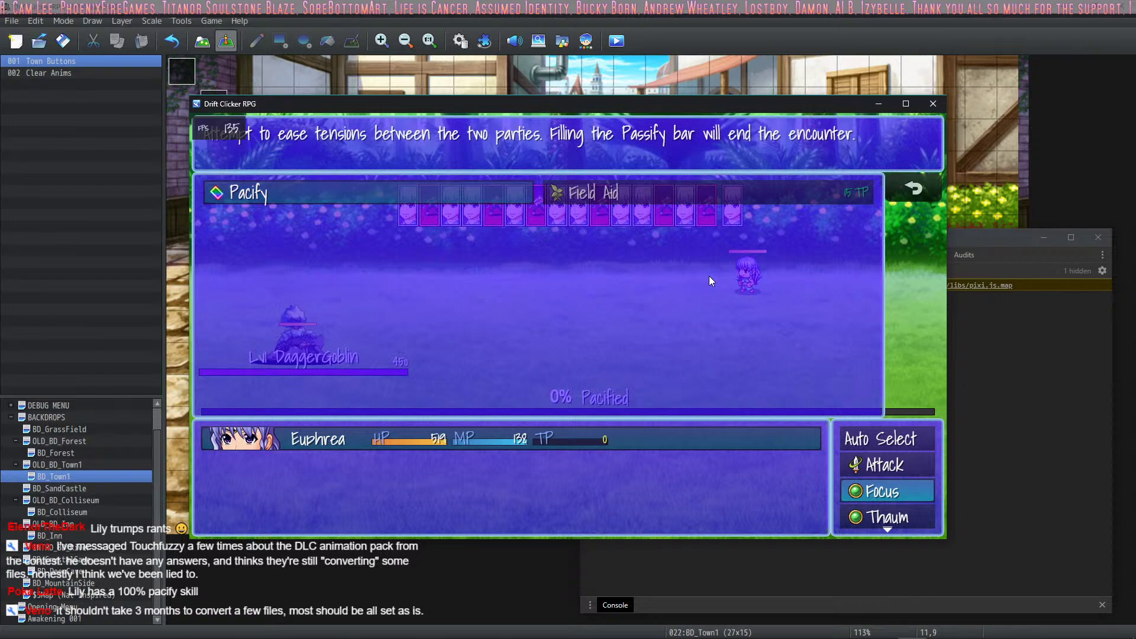
key(Return)
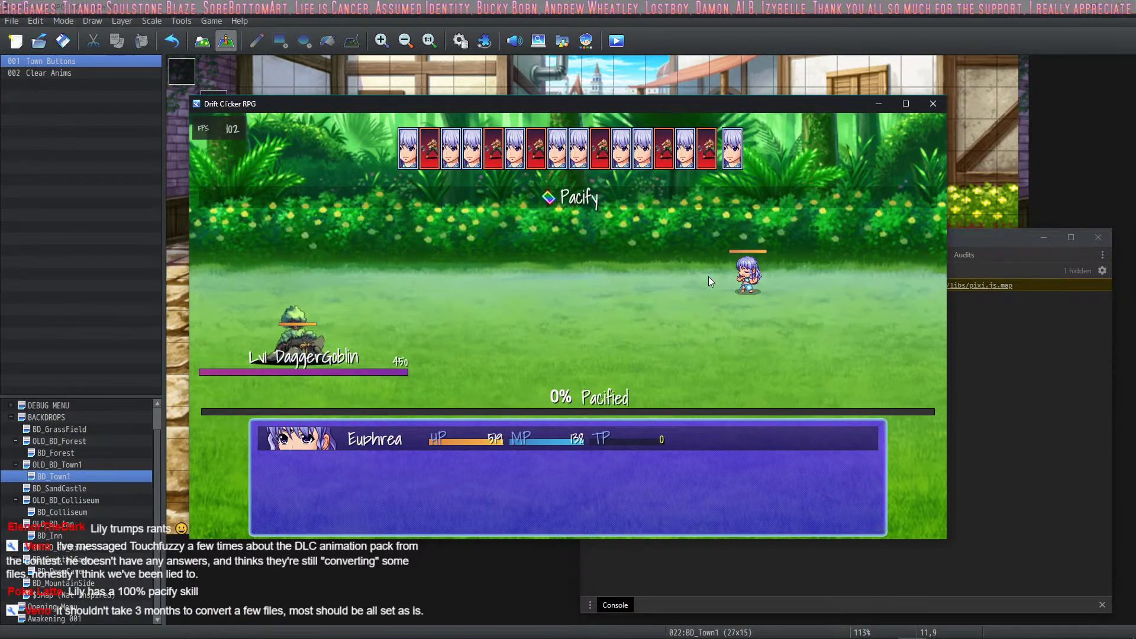
Repeat Pacify each turn until the Dagger Goblin encounter ends, and close the playtest.
key(Return)
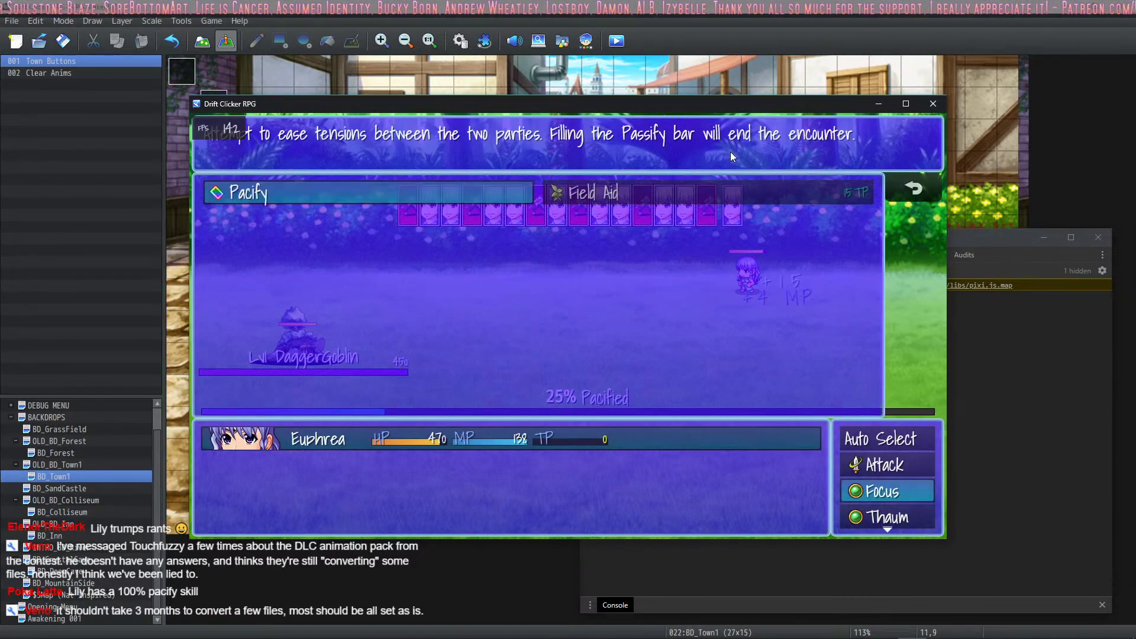
key(Return)
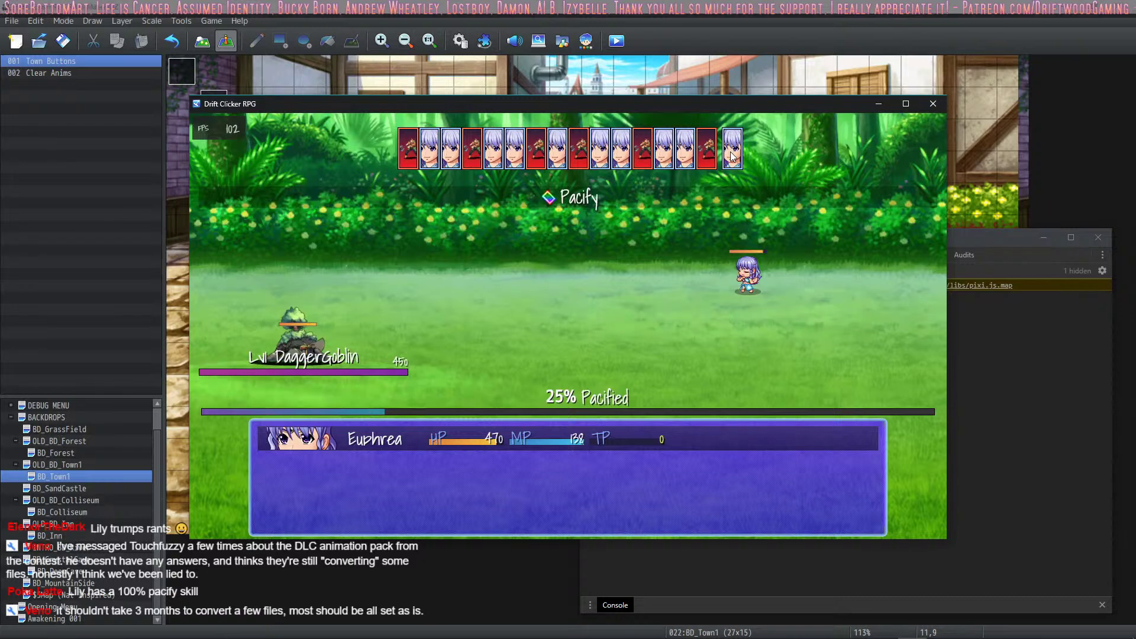
key(Return)
key(Return)
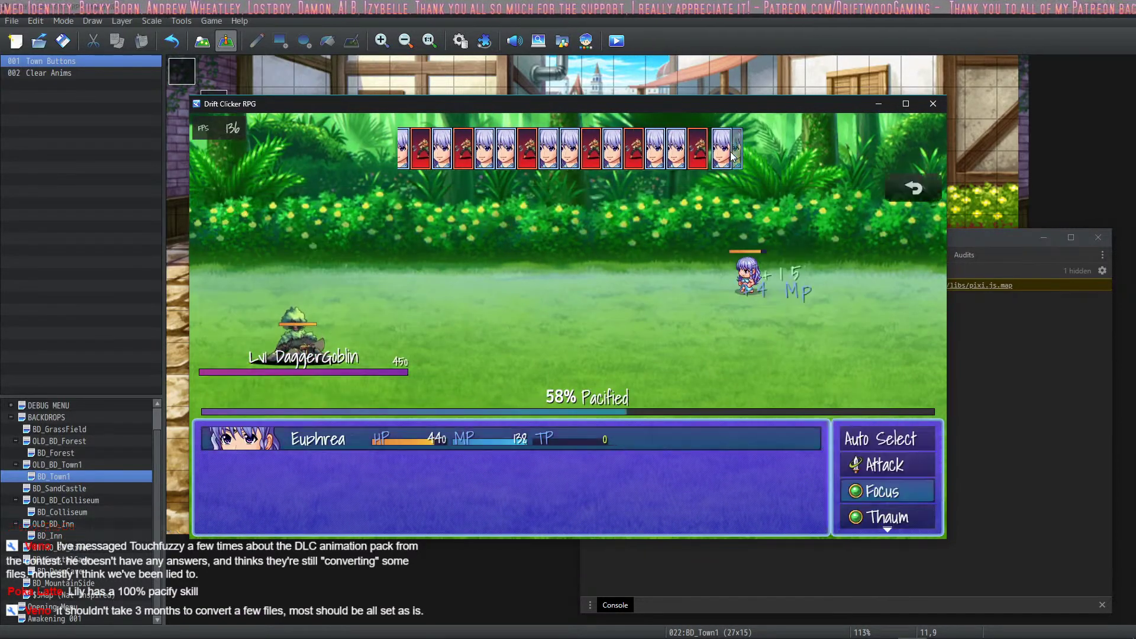
key(Return)
key(Return)
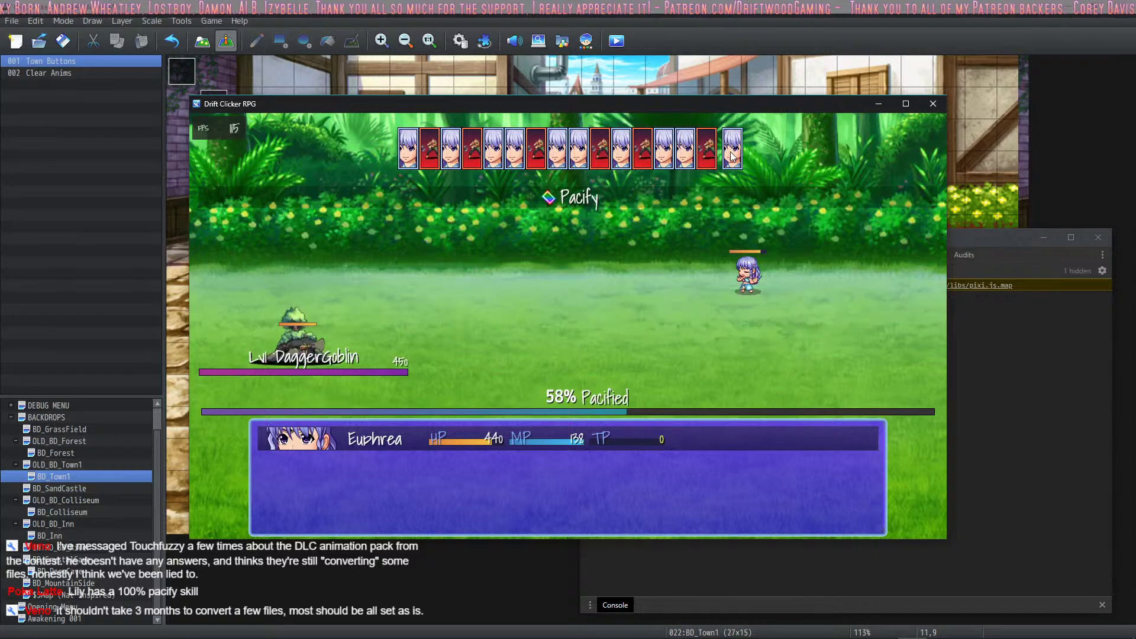
key(Return)
key(Return)
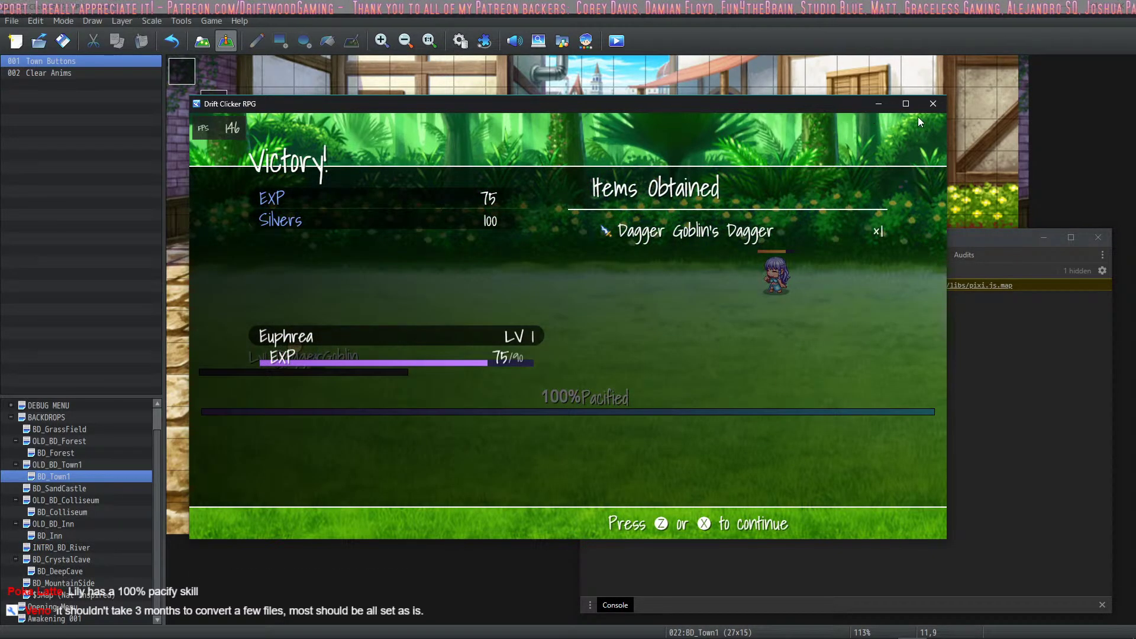
click(933, 103)
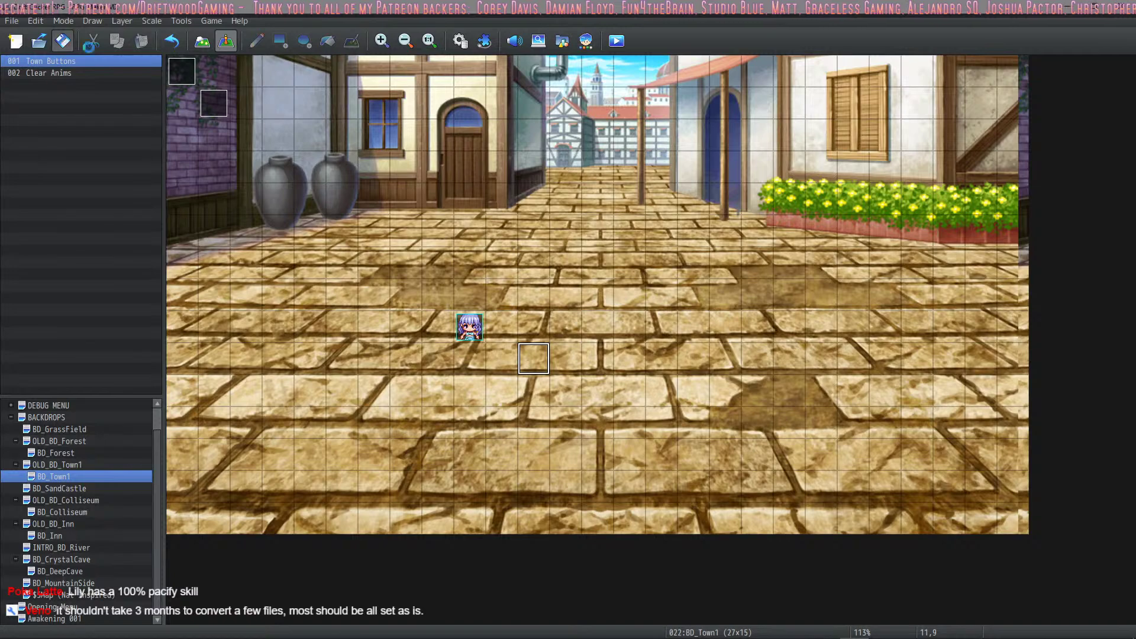
Reopen the database and check the particle effect and sound settings of the Enraged Axe, Crafted Potion and Passify animations.
click(460, 40)
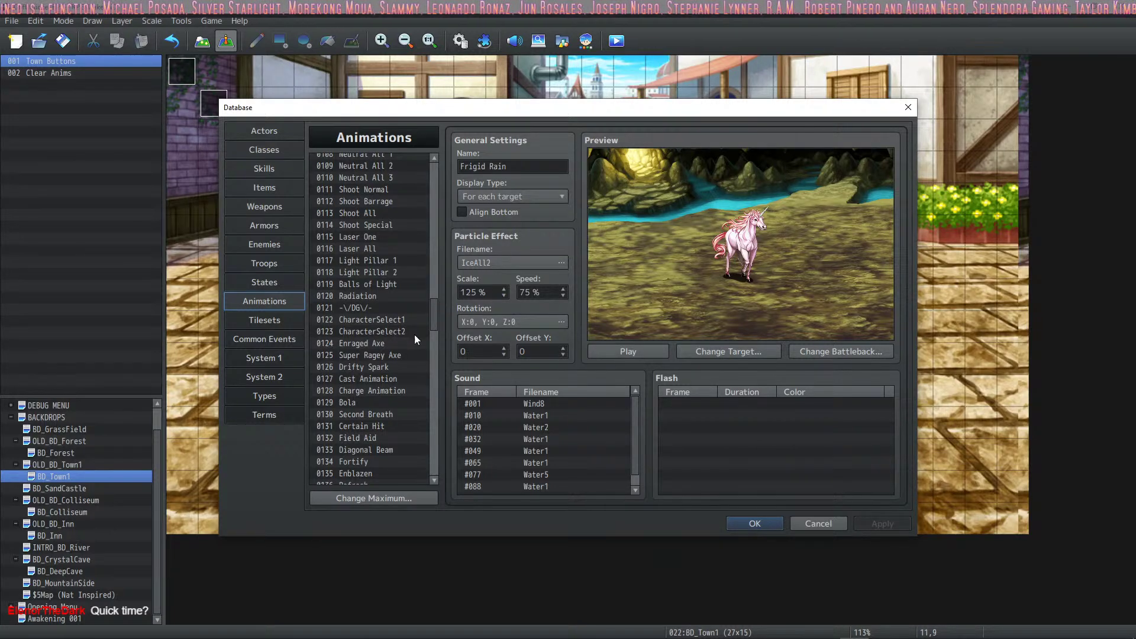
click(379, 345)
scroll(395, 348, down, 8)
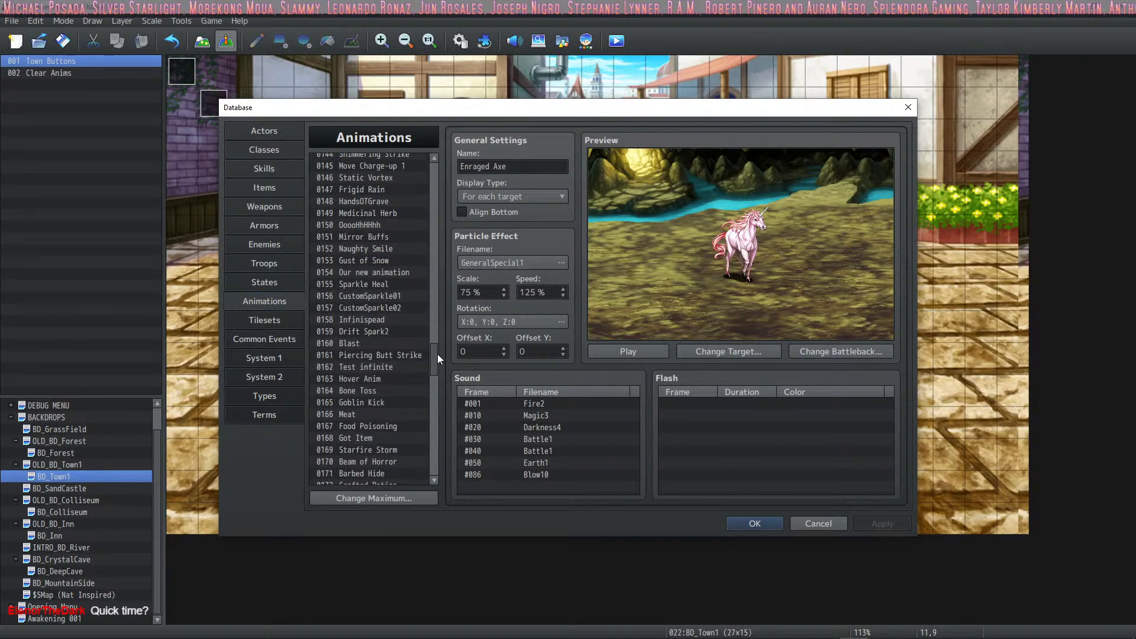
drag(438, 354, 438, 424)
scroll(438, 424, up, 10)
click(369, 408)
scroll(371, 399, down, 4)
click(373, 419)
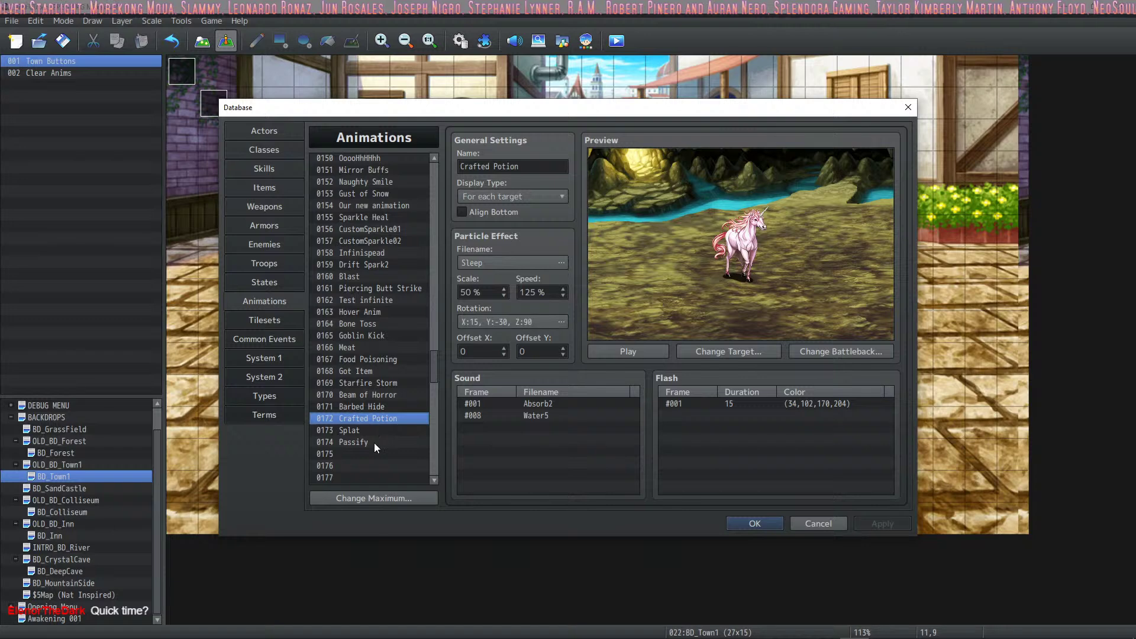
click(375, 442)
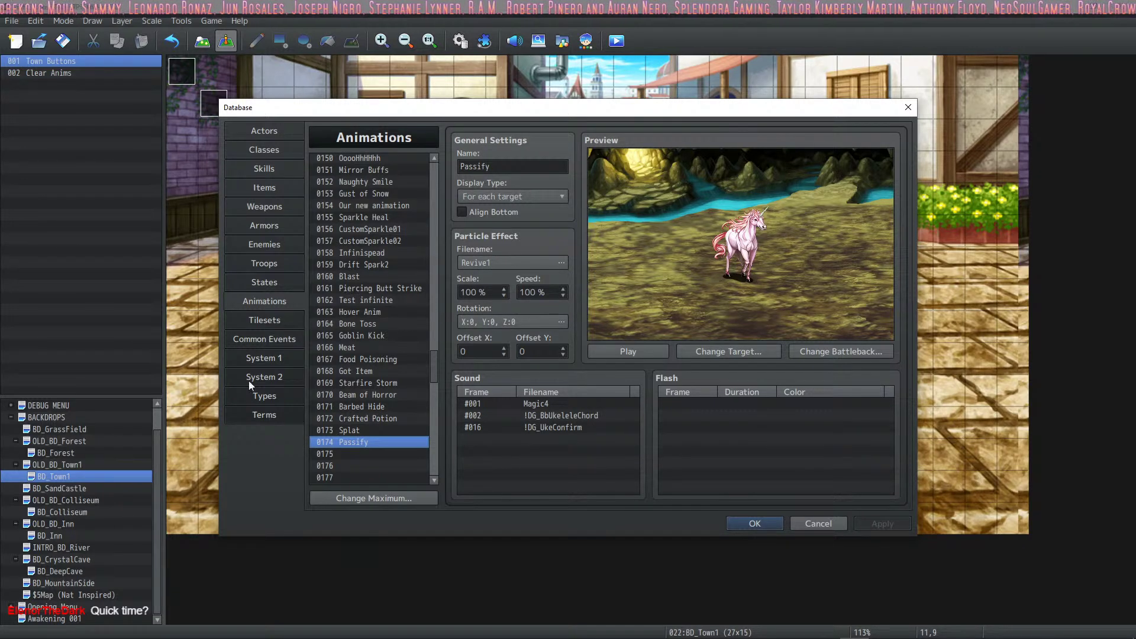
Open the Pacify ActSeq. common event and examine its battle plugin commands, from action setup through camera, glitch, shockwave and animation.
click(256, 338)
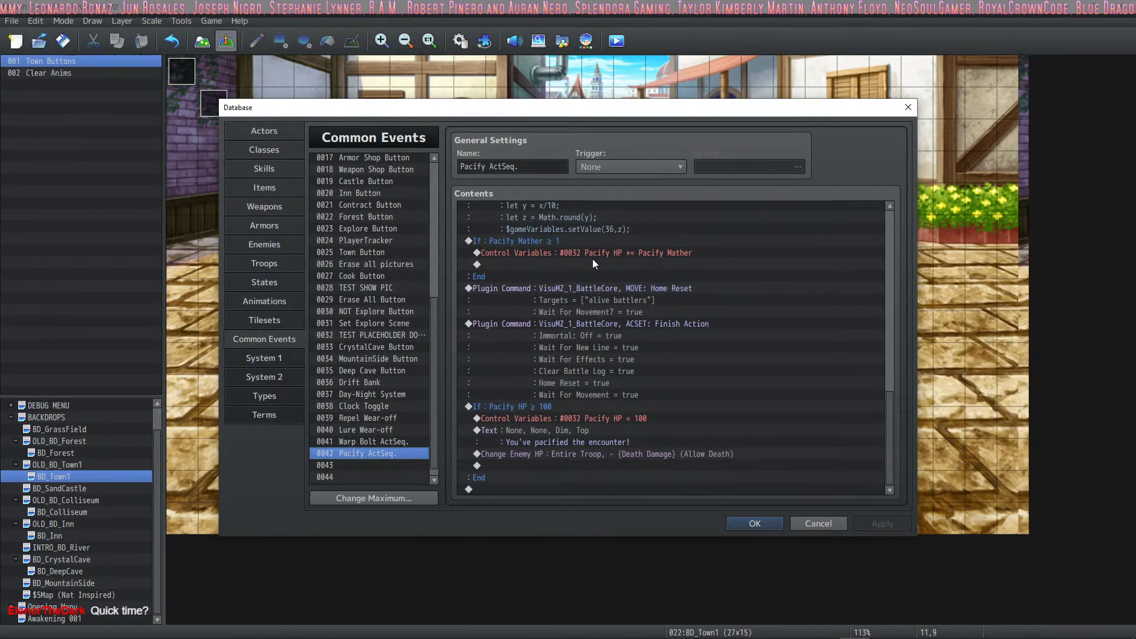
click(553, 407)
click(551, 441)
click(560, 466)
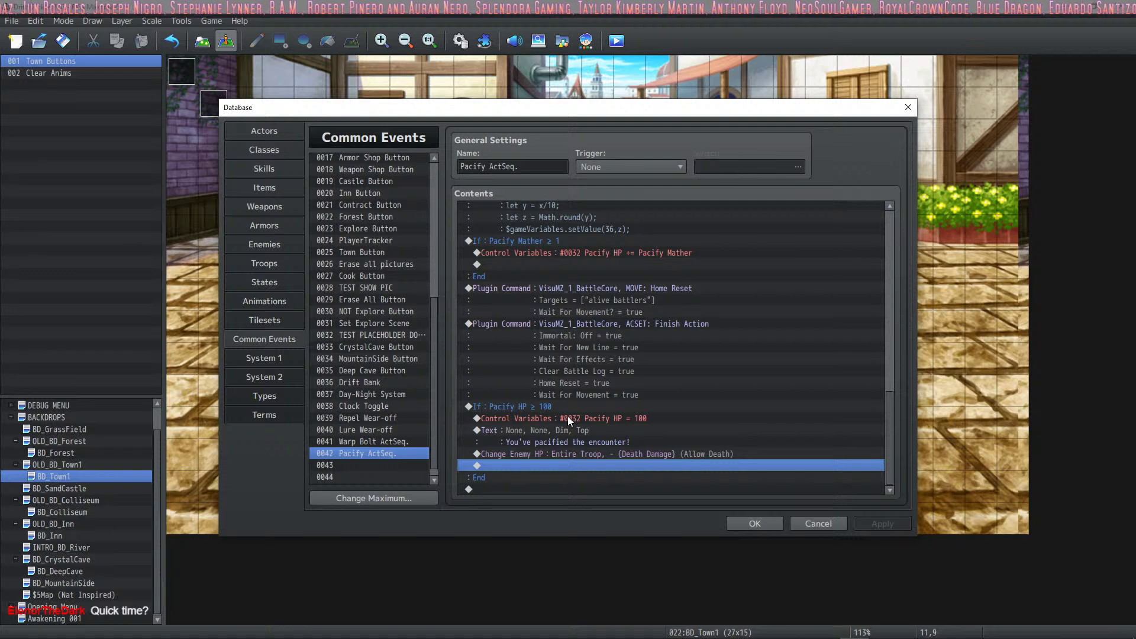
scroll(570, 408, up, 10)
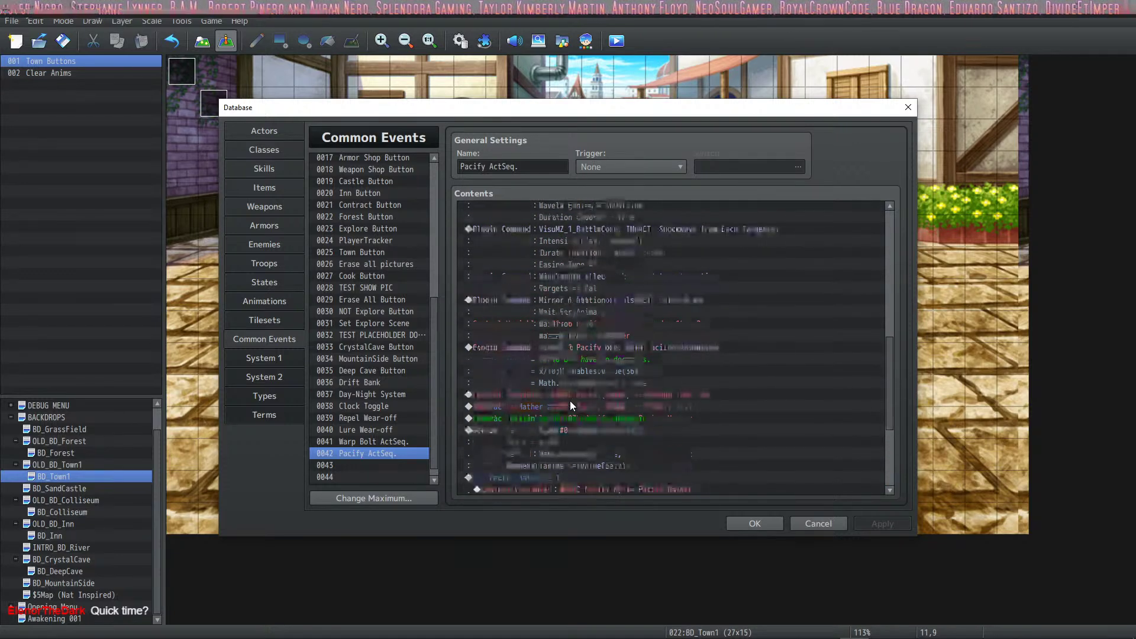
scroll(568, 399, up, 6)
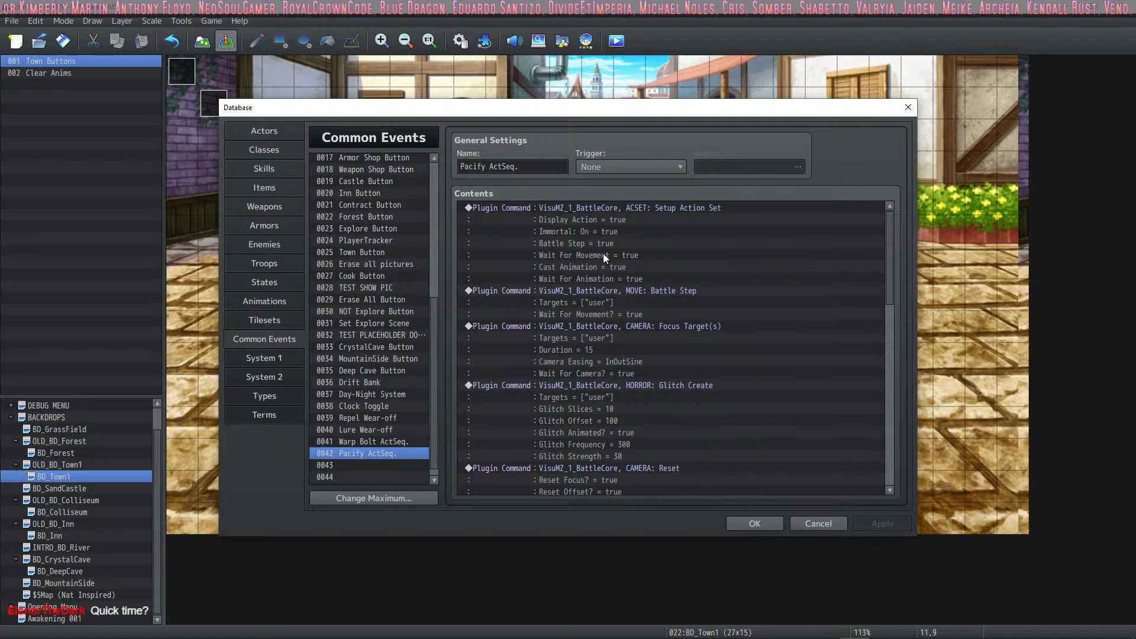
scroll(595, 232, down, 6)
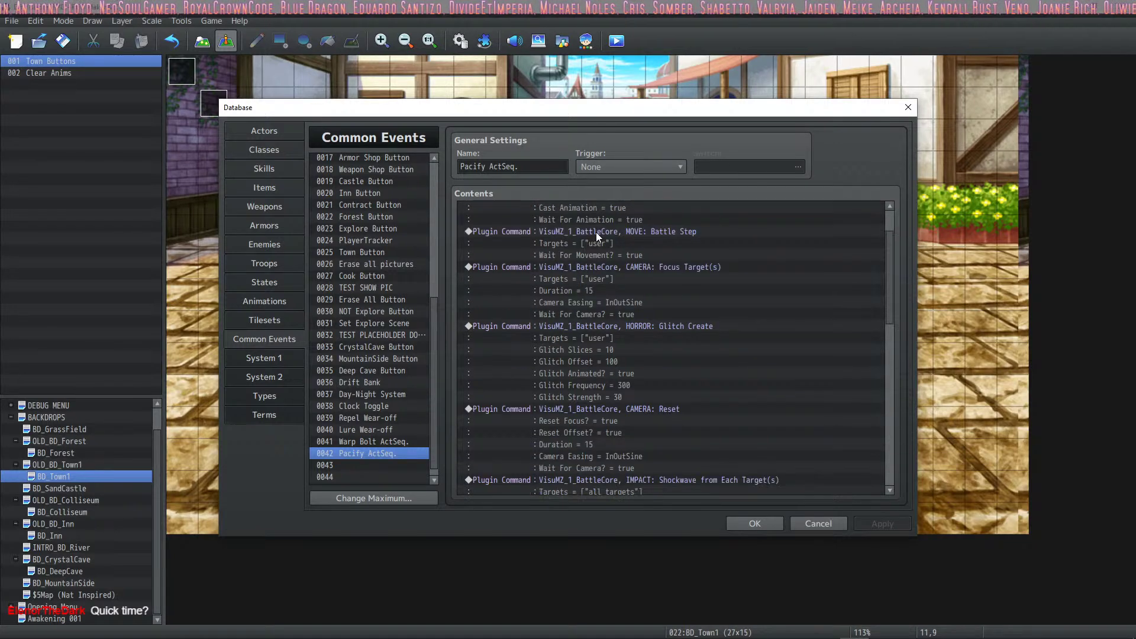
scroll(595, 232, down, 9)
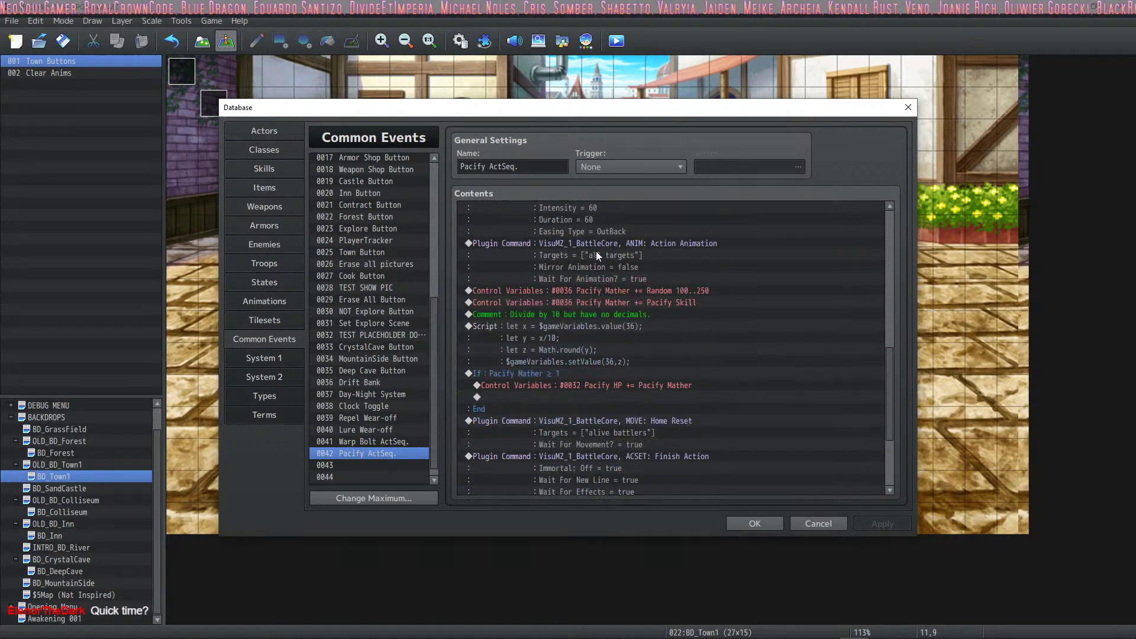
scroll(602, 261, up, 3)
scroll(598, 246, up, 1)
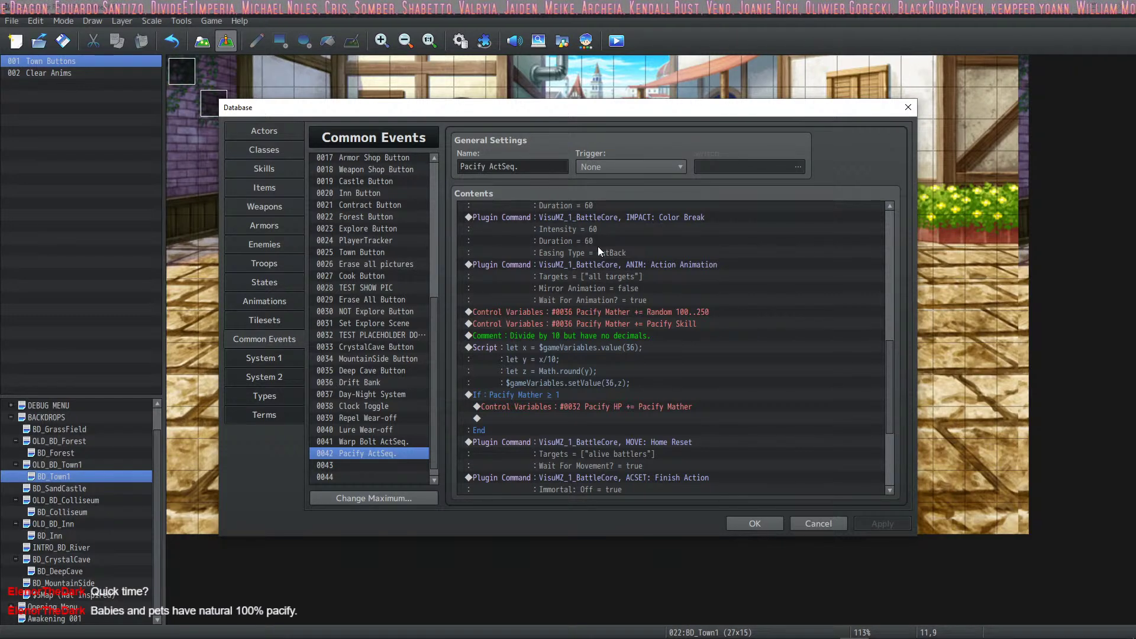
Examine the Pacify ActSeq. script, the Pacify Mather condition, the finish action commands, and the Pacify HP ≥ 100 branch.
click(641, 347)
scroll(641, 340, down, 1)
click(545, 381)
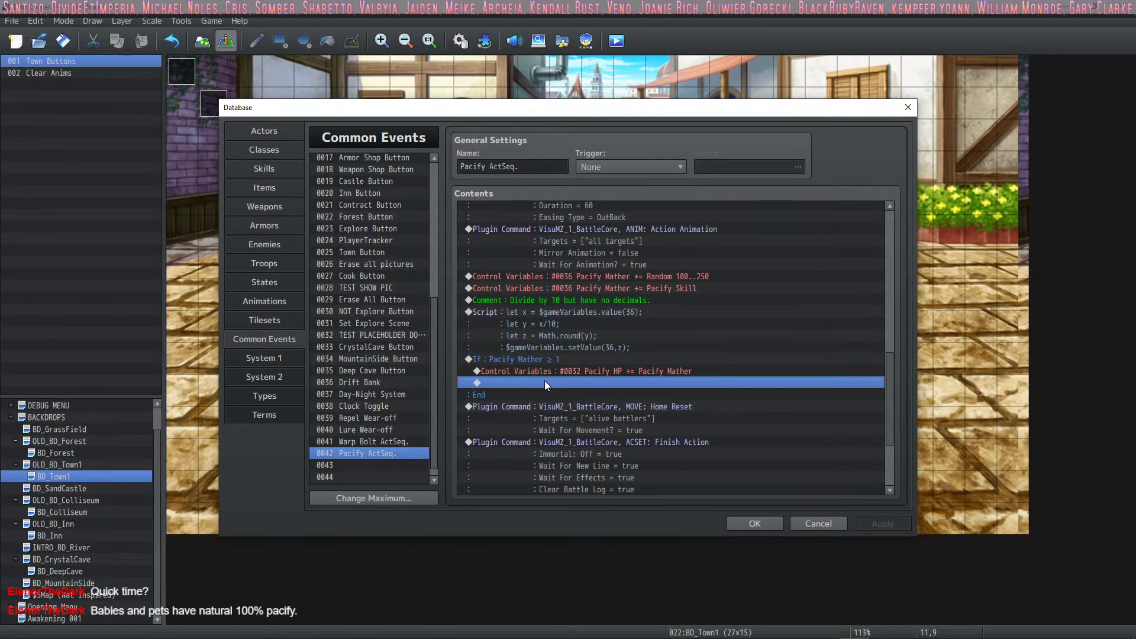
click(623, 418)
scroll(623, 414, down, 1)
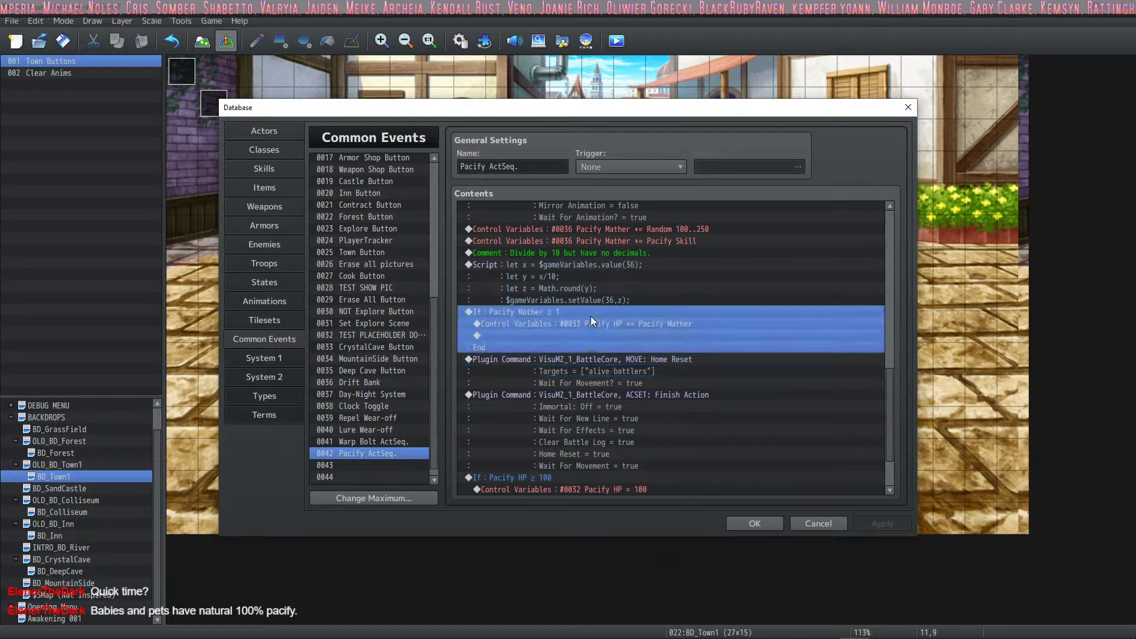
click(621, 395)
scroll(631, 376, down, 2)
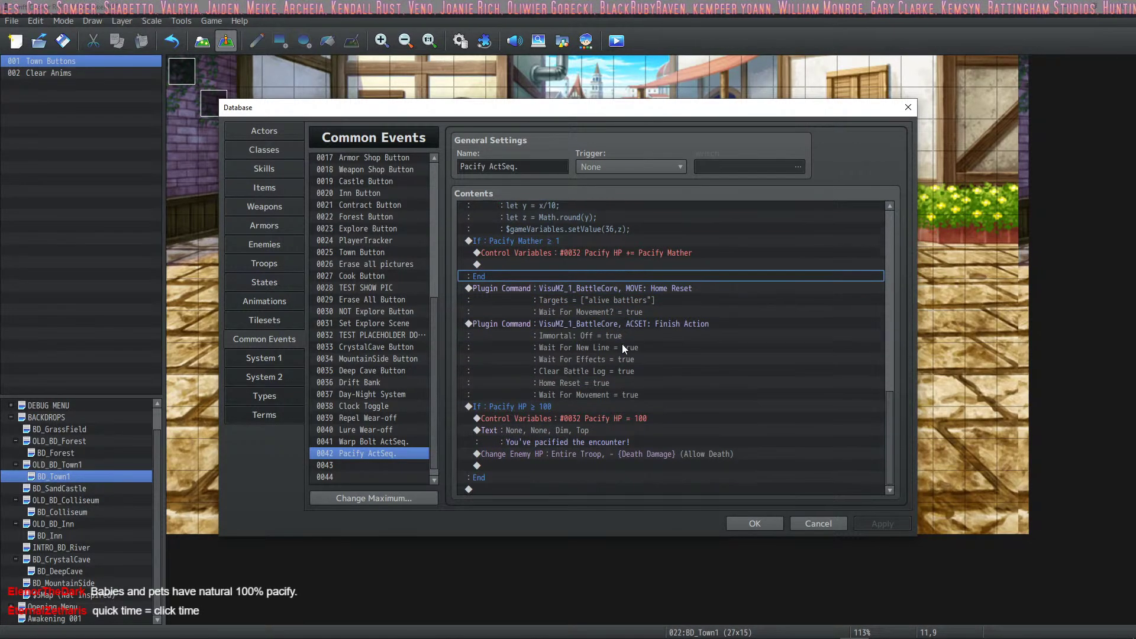
click(581, 431)
click(587, 455)
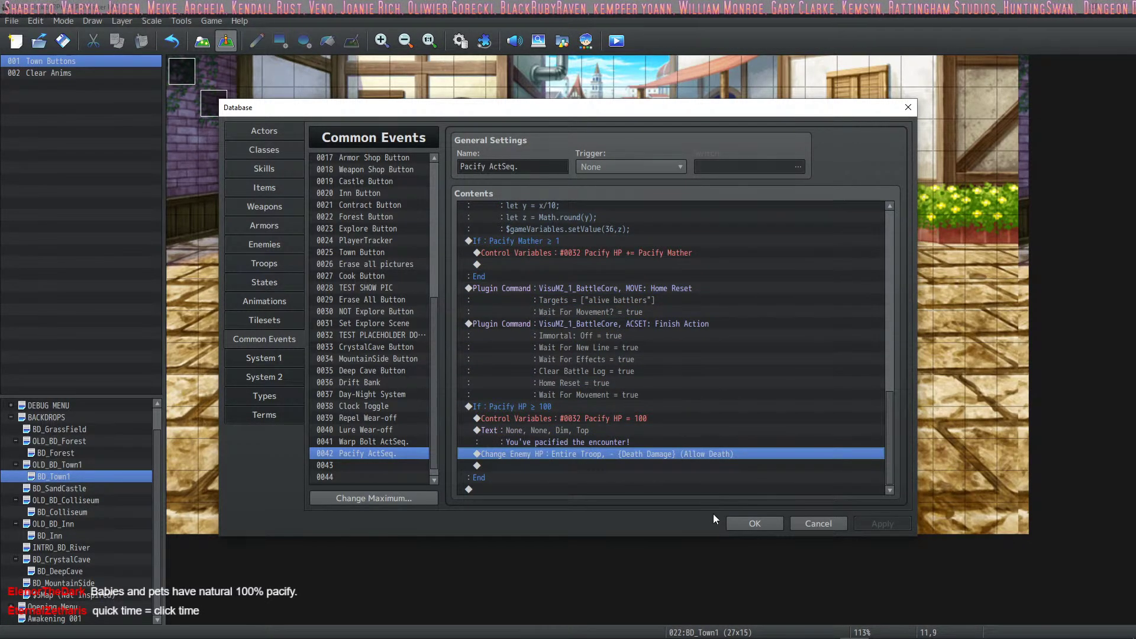
Recheck the camera and impact commands of Pacify ActSeq., accept the database settings, and save the project.
scroll(646, 403, up, 2)
scroll(639, 410, up, 4)
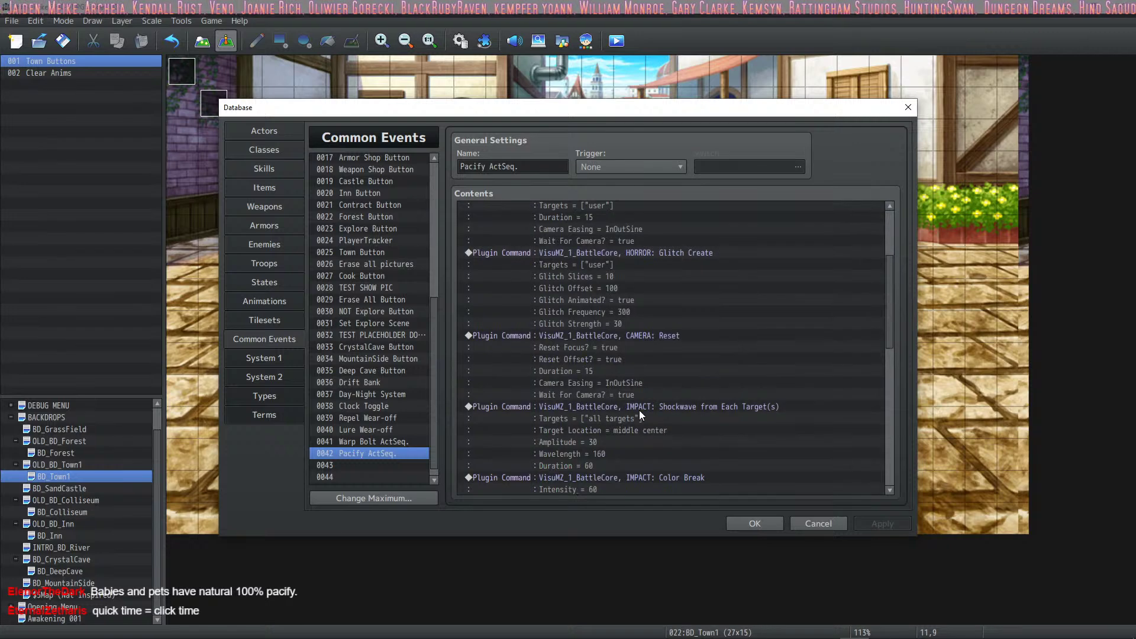
click(753, 523)
click(63, 42)
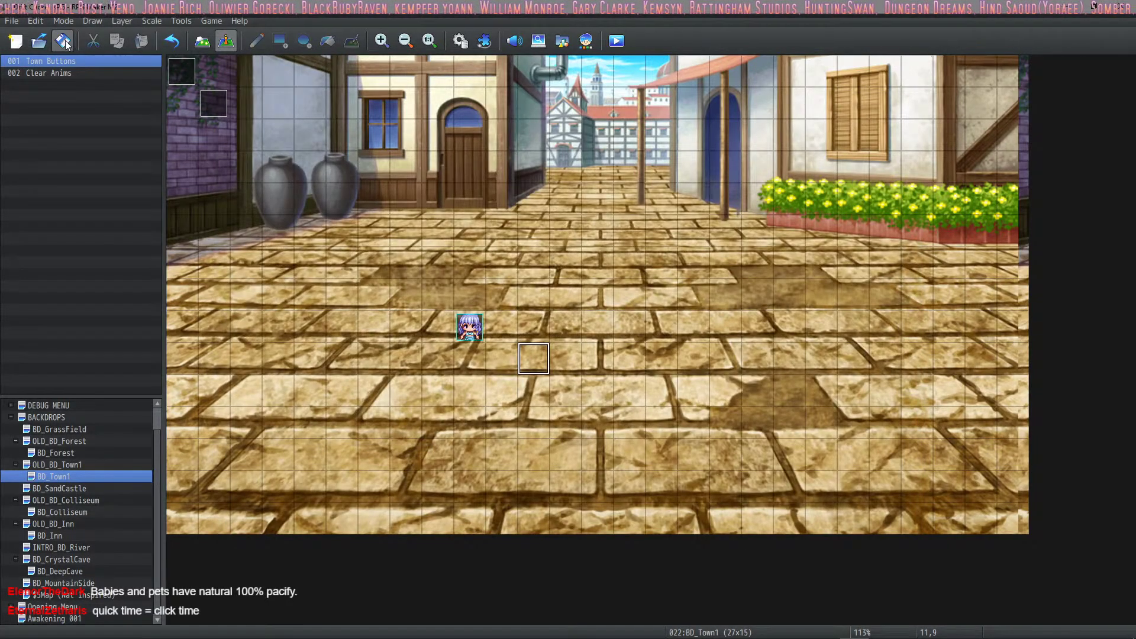